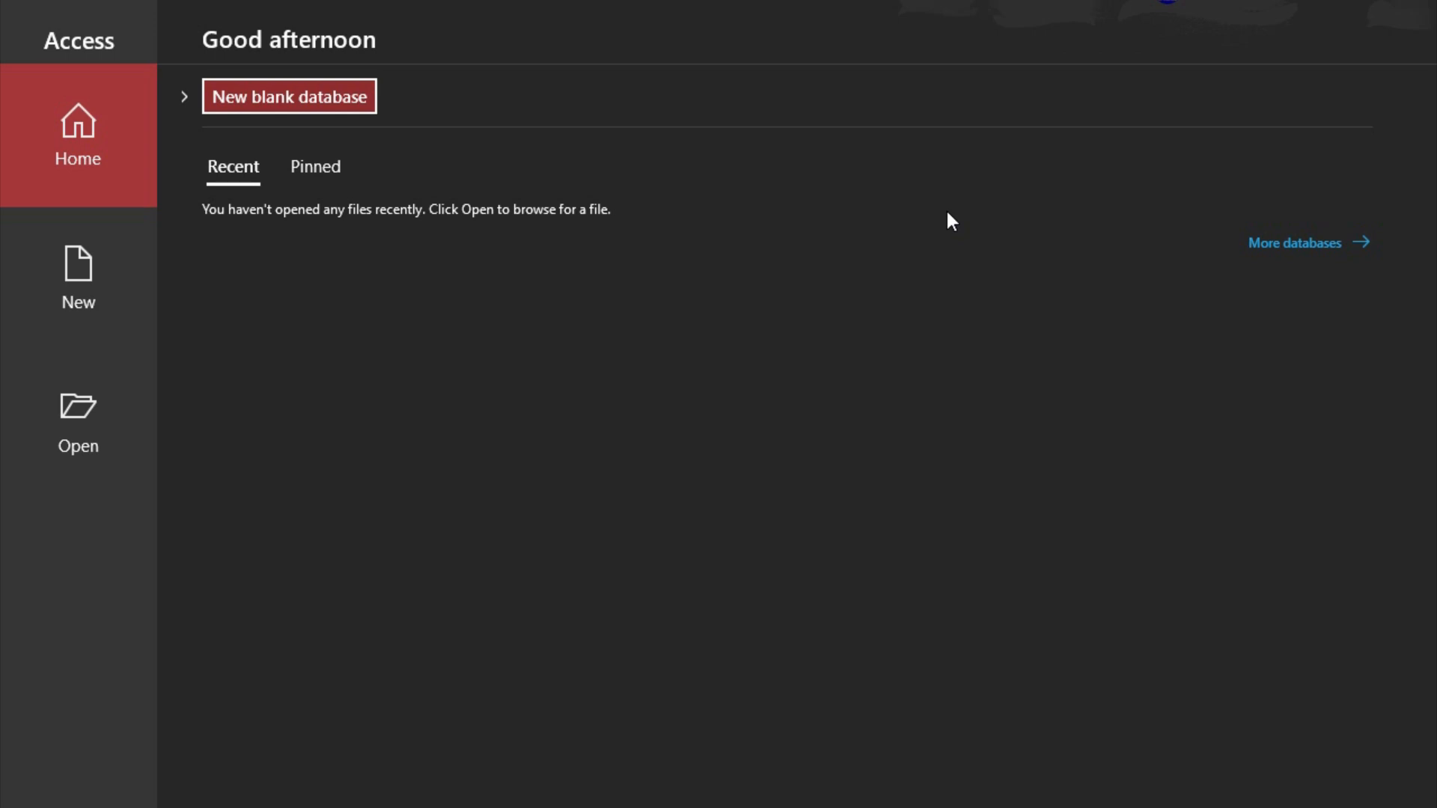
- Create a blank database named Examination Management System
{"action": "left_click", "coordinate": [294, 92]}
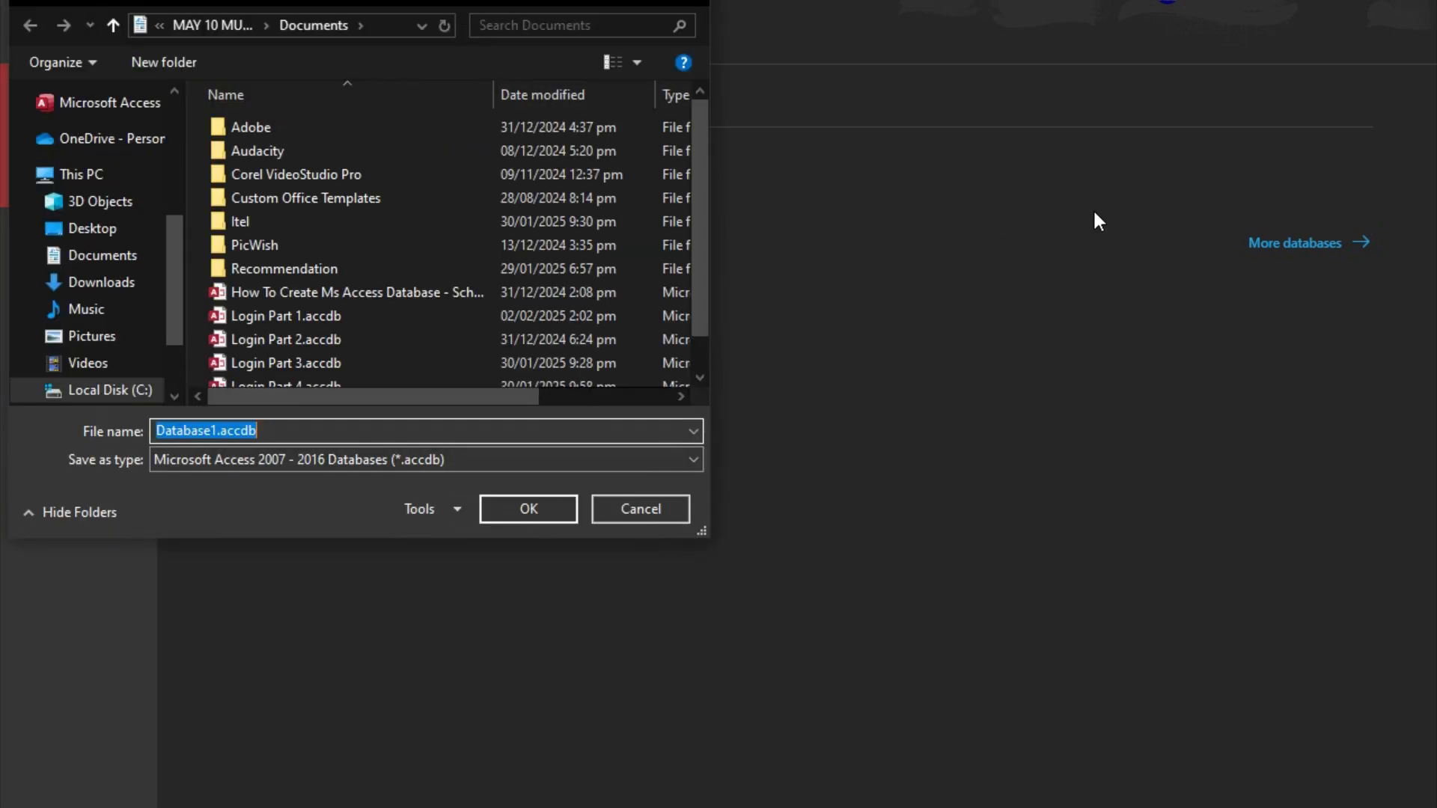
{"action": "type", "text": "Exami"}
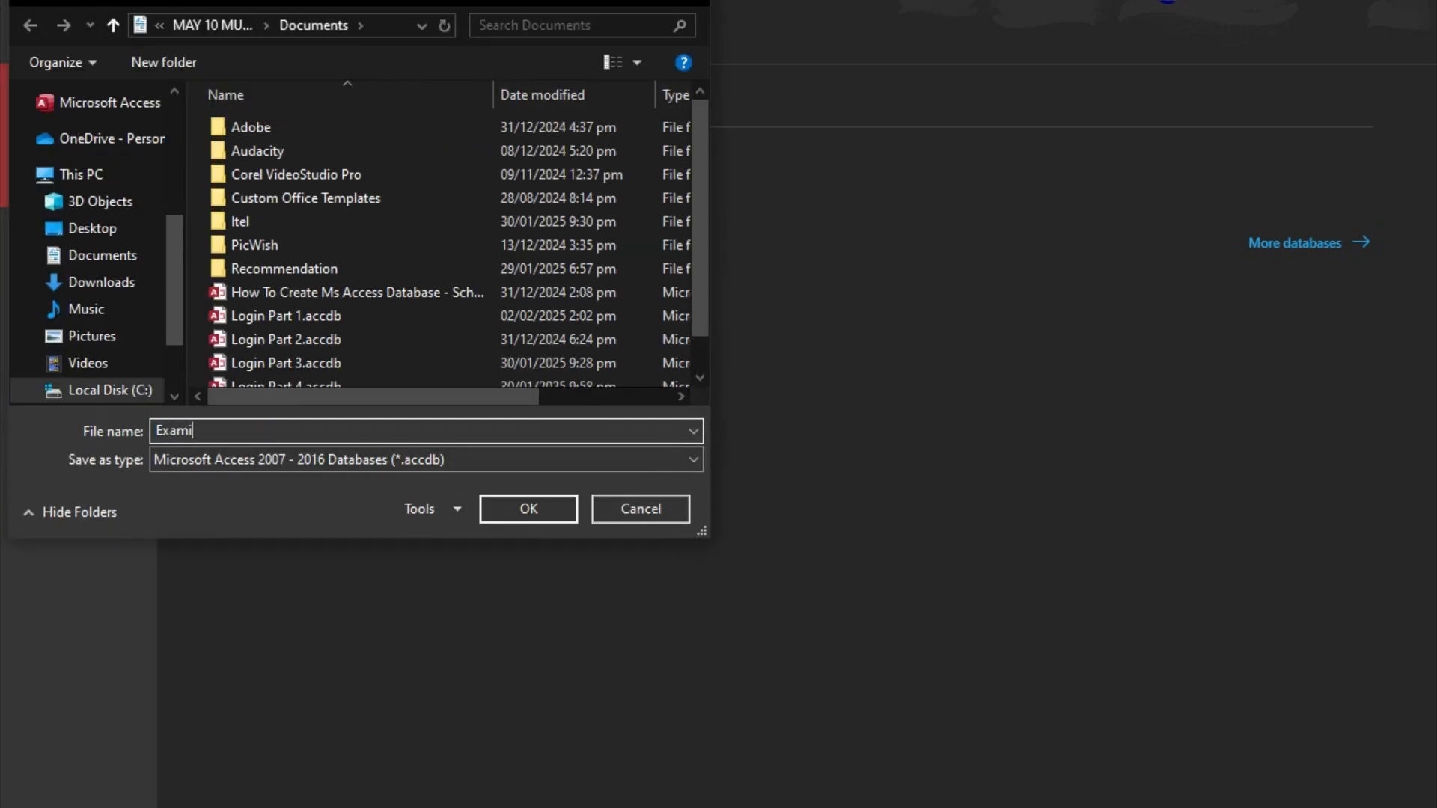
{"action": "type", "text": "nation Management Systme"}
{"action": "key", "text": "BackSpace"}
{"action": "key", "text": "BackSpace"}
{"action": "key", "text": "BackSpace"}
{"action": "type", "text": "tem"}
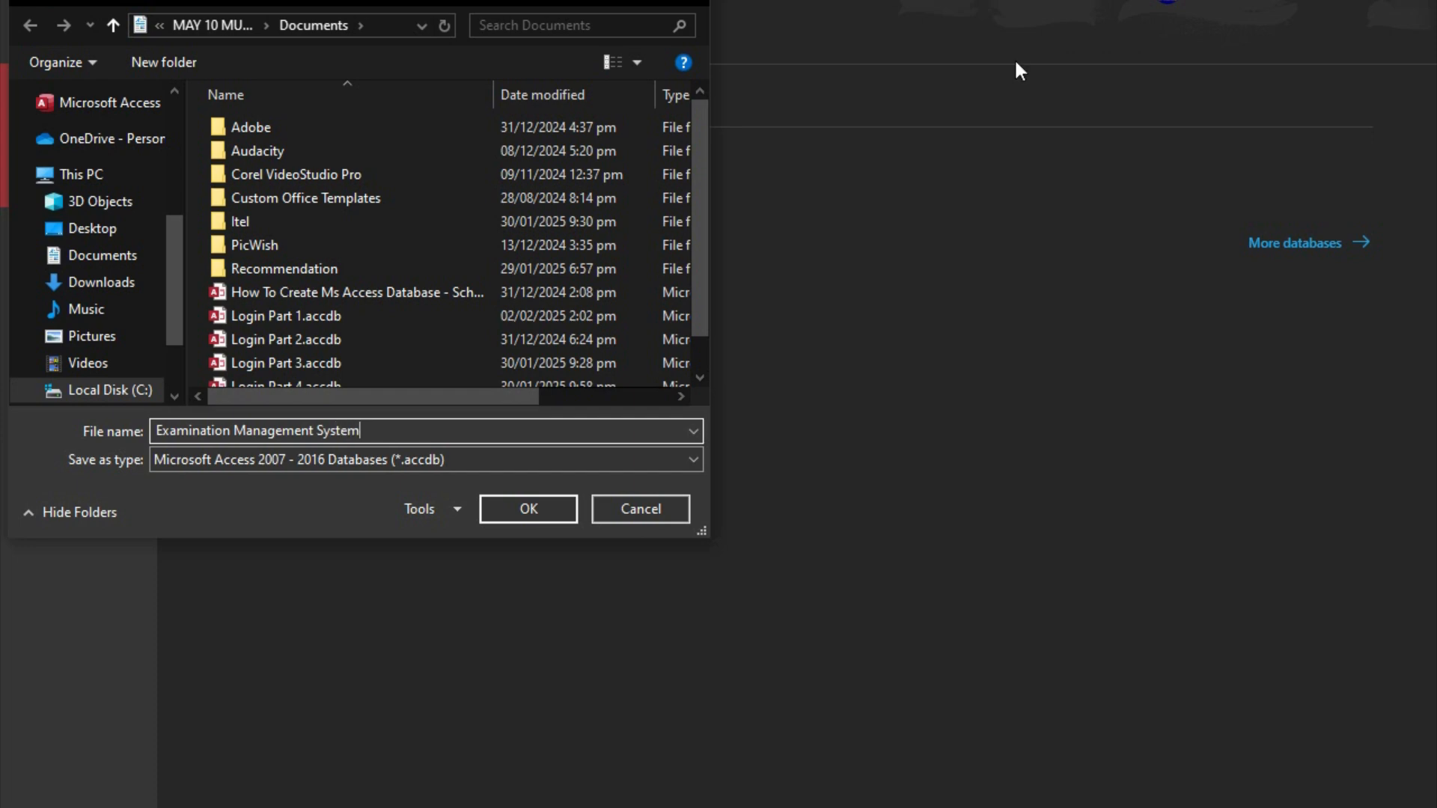
{"action": "left_click", "coordinate": [529, 508]}
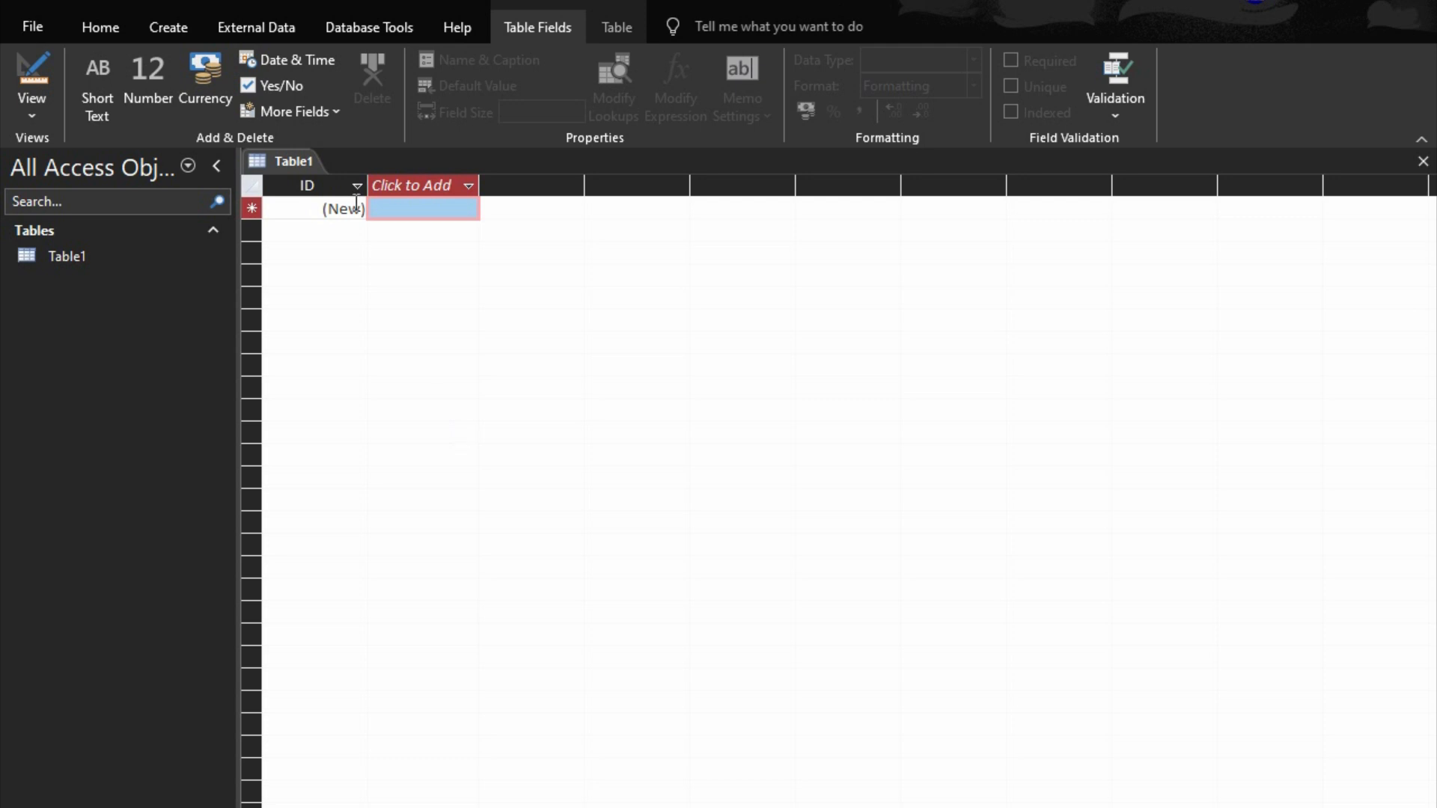
- Save the new table as Table1 in design view and add a Short Text field named Subject below ID
{"action": "left_click", "coordinate": [38, 72]}
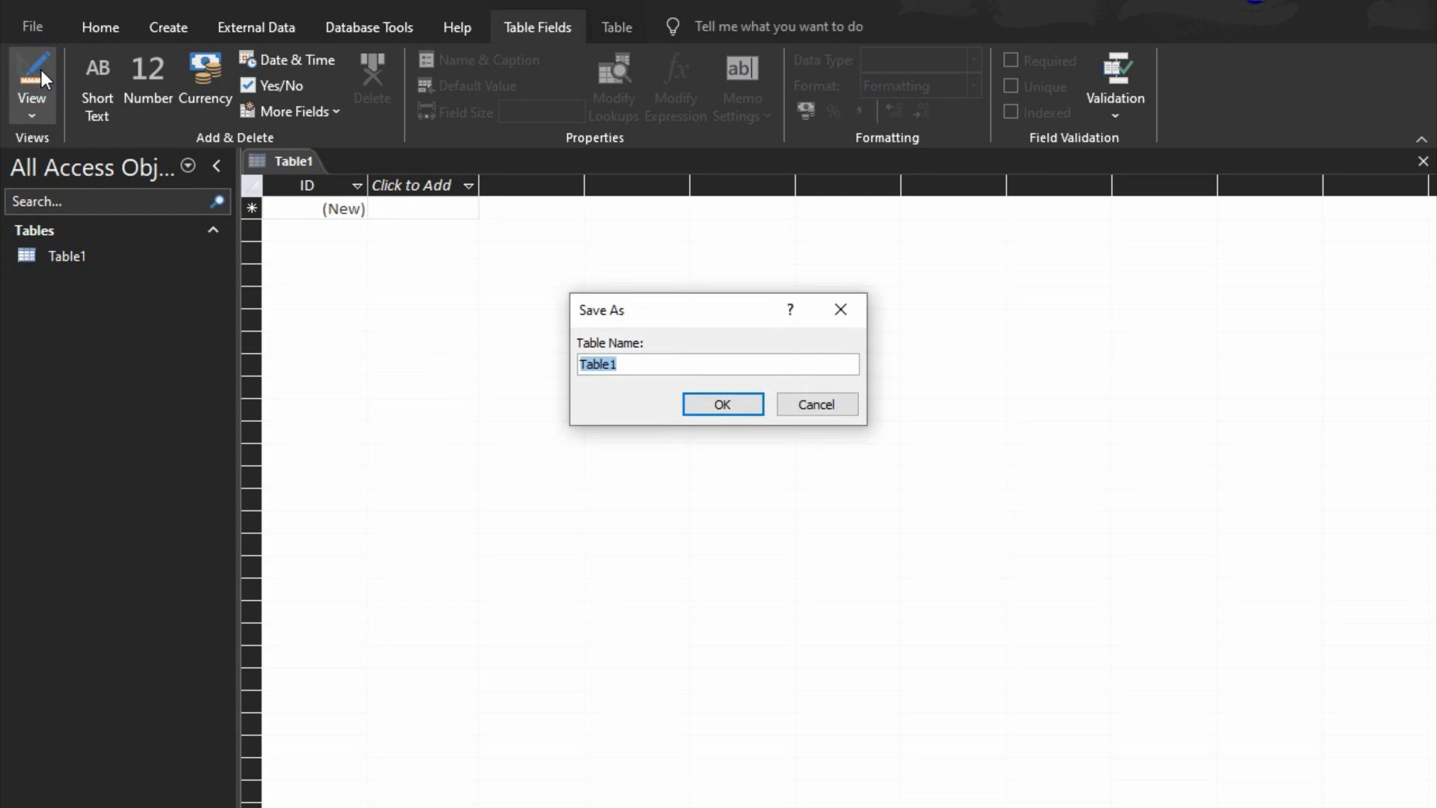
{"action": "left_click", "coordinate": [706, 409]}
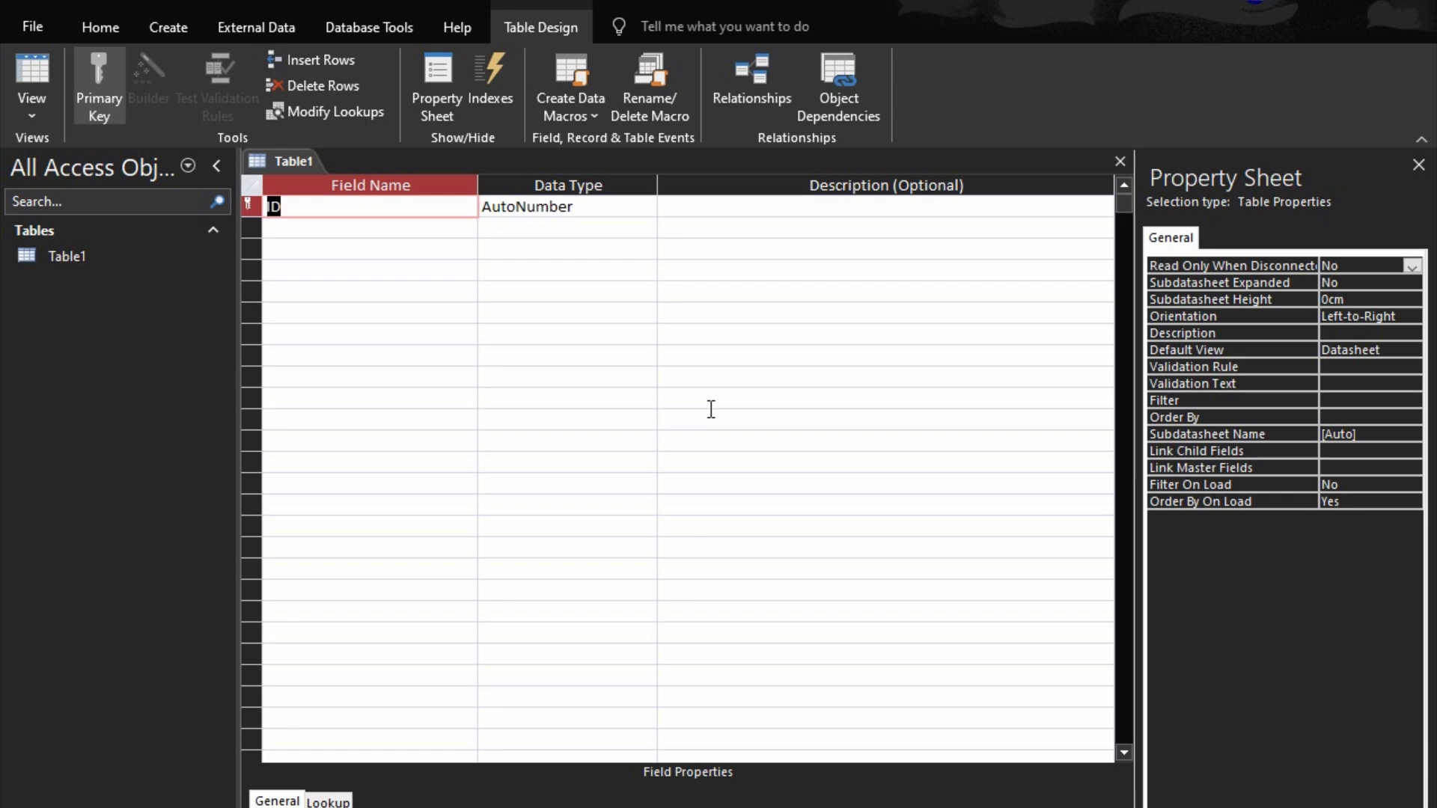
{"action": "left_click", "coordinate": [358, 232]}
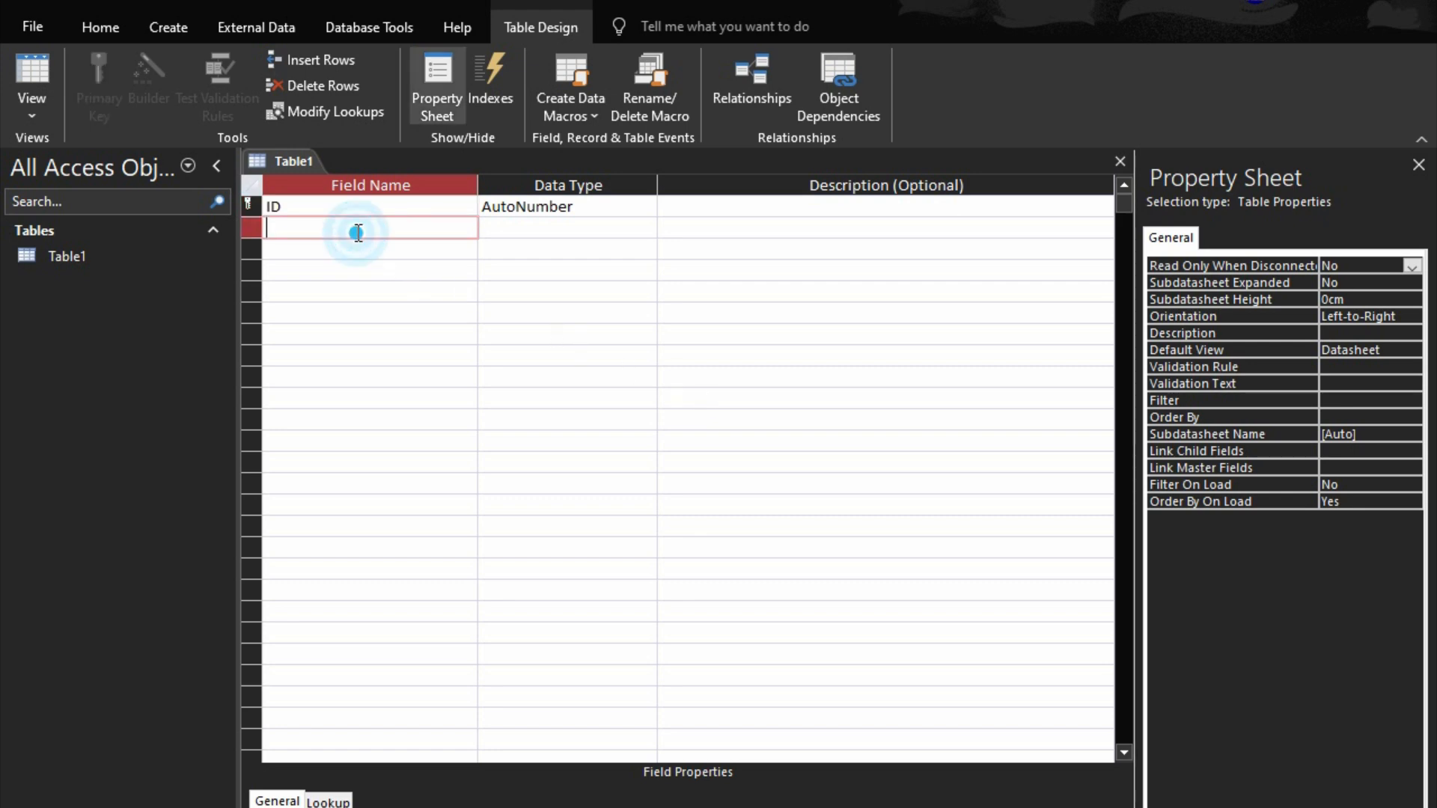
{"action": "type", "text": "Date"}
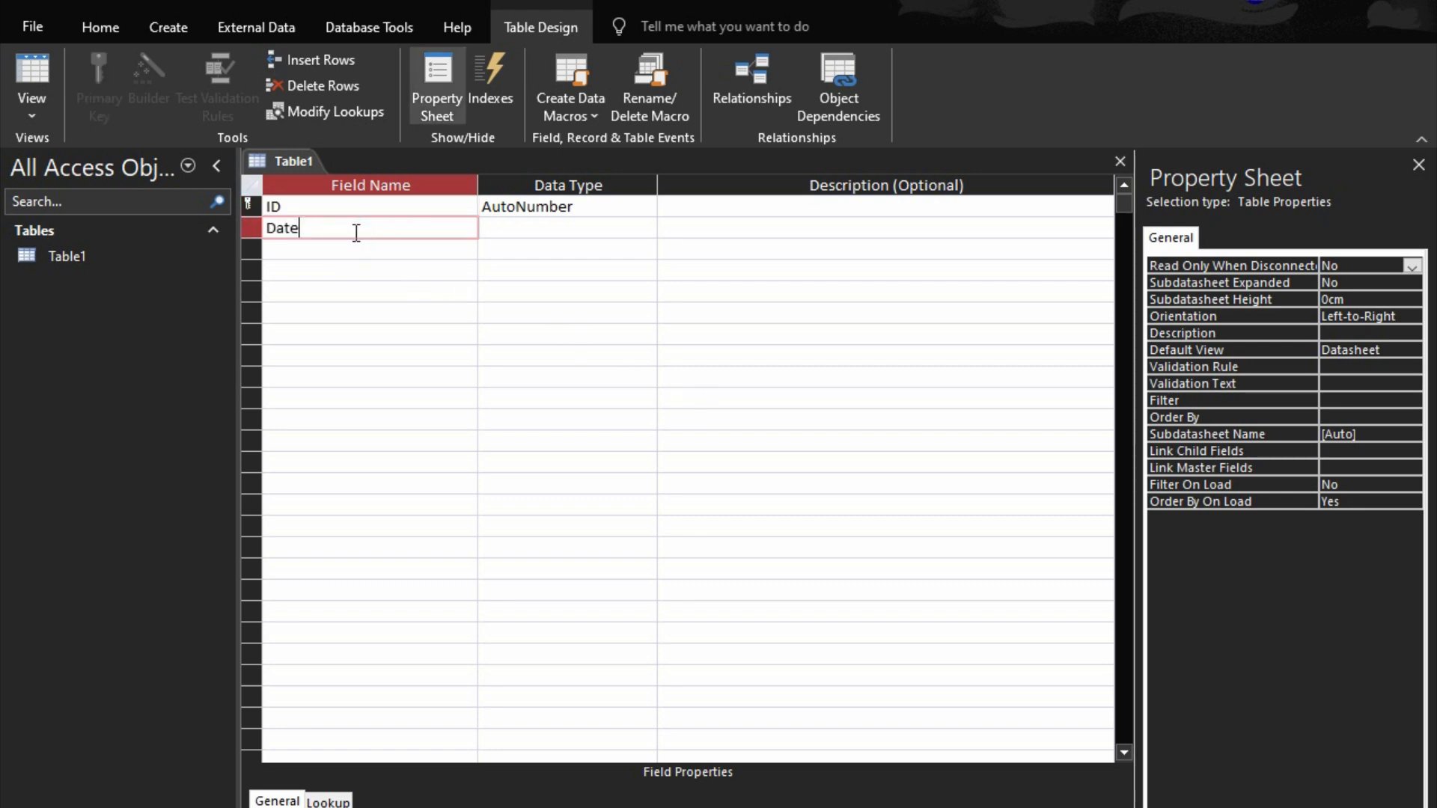
{"action": "key", "text": "BackSpace"}
{"action": "key", "text": "BackSpace"}
{"action": "key", "text": "BackSpace"}
{"action": "key", "text": "BackSpace"}
{"action": "type", "text": "Subject"}
{"action": "key", "text": "Down"}
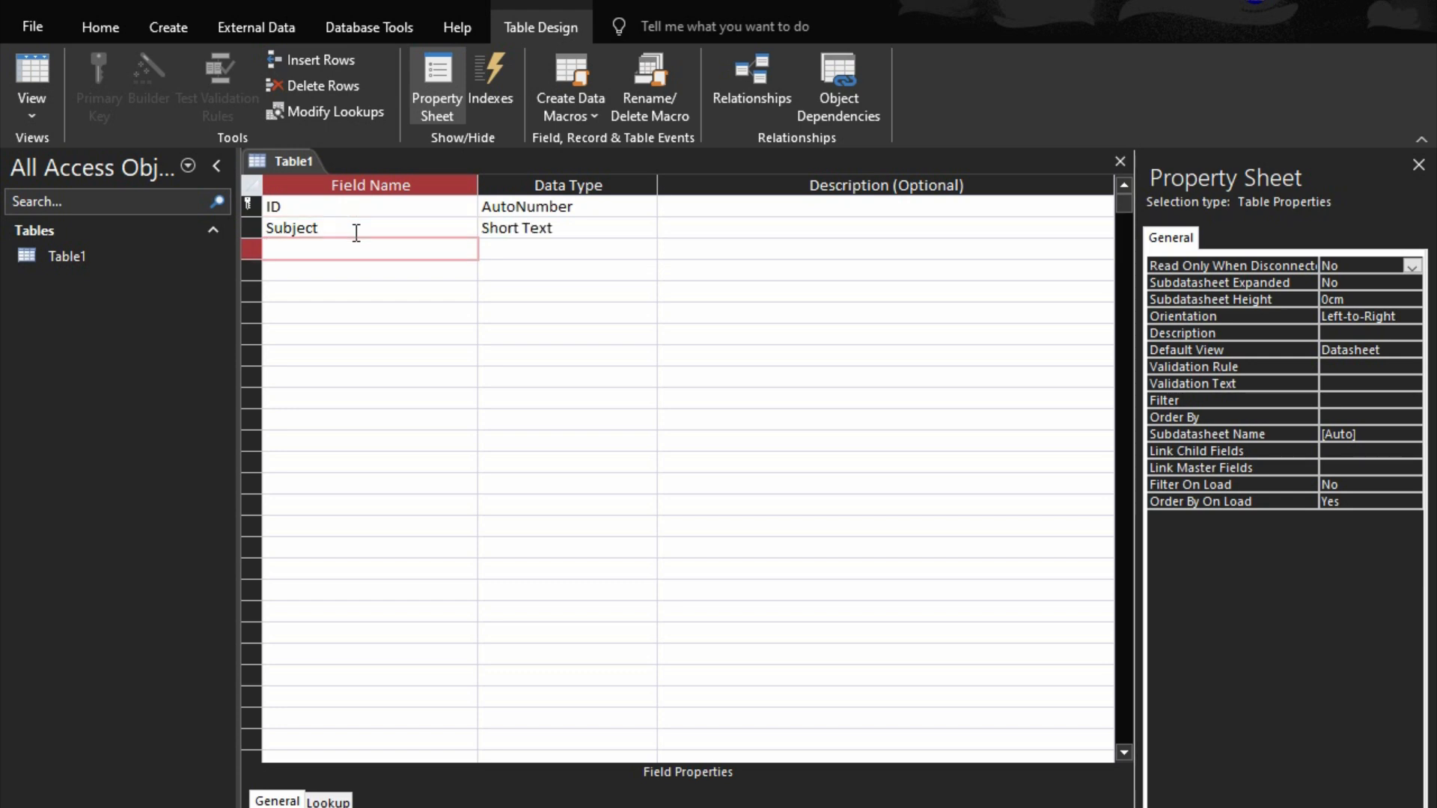
- Add a field named ExamsDate with the Date/Time data type below Subject
{"action": "type", "text": "Da"}
{"action": "key", "text": "BackSpace"}
{"action": "key", "text": "BackSpace"}
{"action": "type", "text": "ExamsDate"}
{"action": "key", "text": "Tab"}
{"action": "type", "text": "dat"}
{"action": "key", "text": "Tab"}
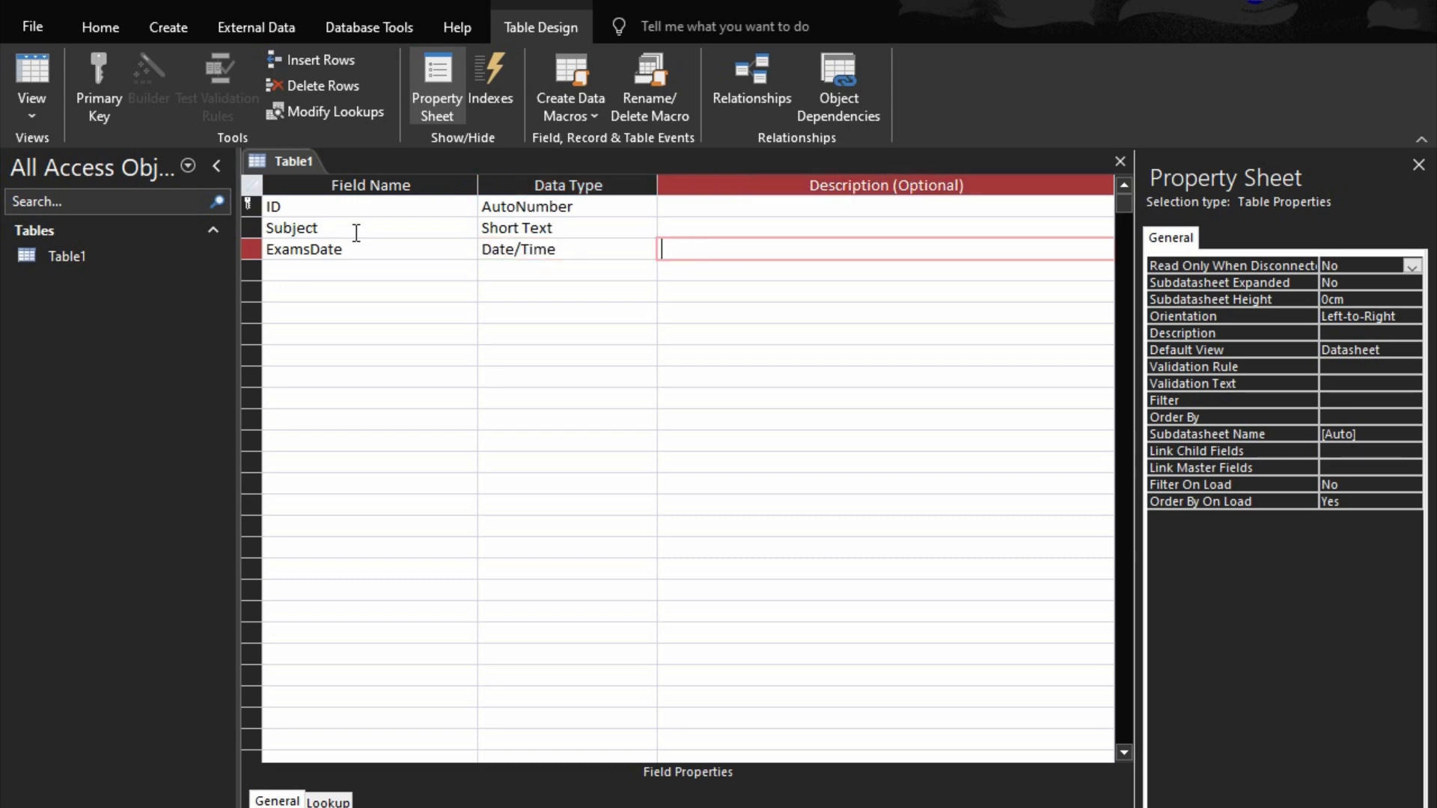
- Add three Short Text fields below ExamsDate: Class, StudentCode and StudentName
{"action": "key", "text": "Tab"}
{"action": "type", "text": "Class"}
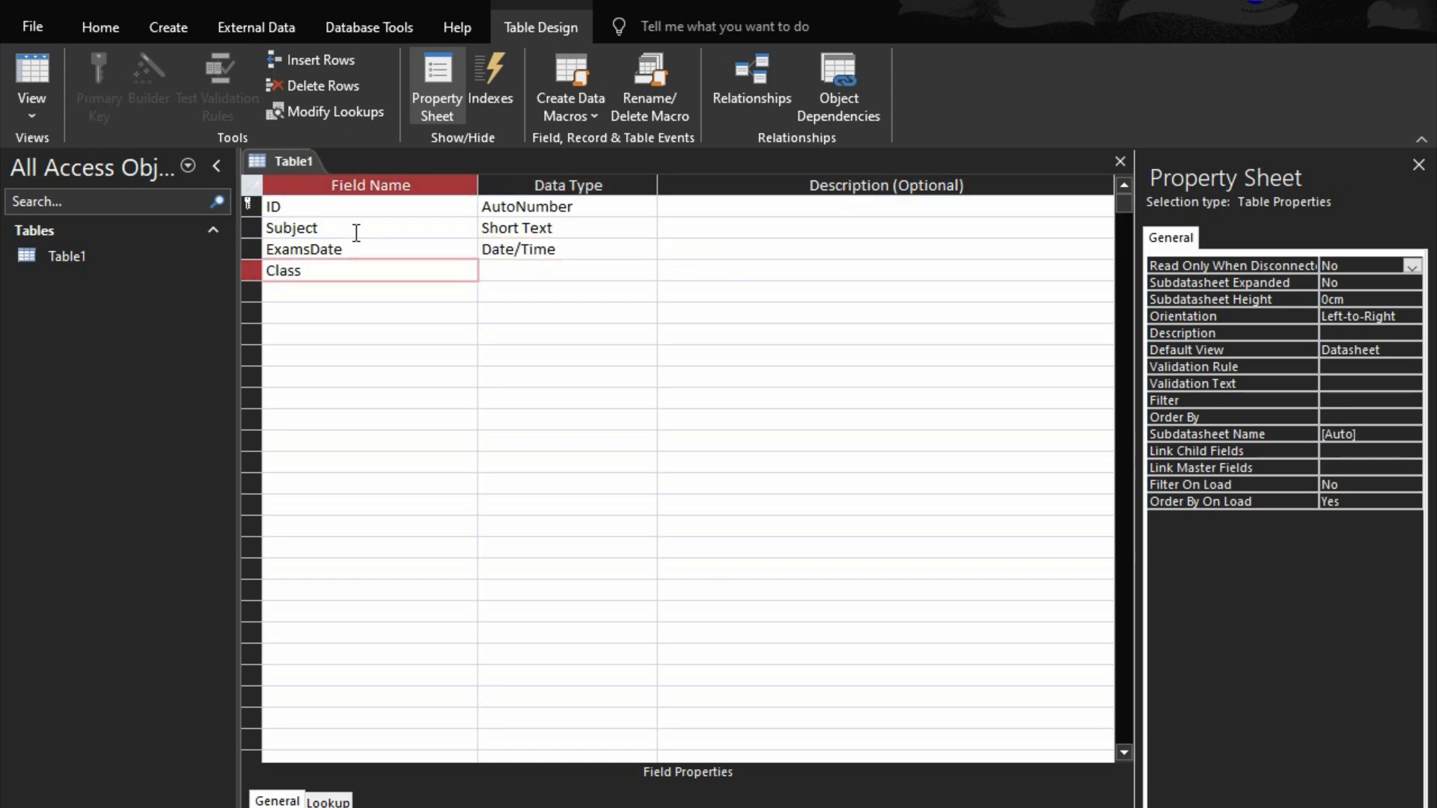
{"action": "key", "text": "Tab"}
{"action": "key", "text": "Tab"}
{"action": "key", "text": "Tab"}
{"action": "type", "text": "StudentCode"}
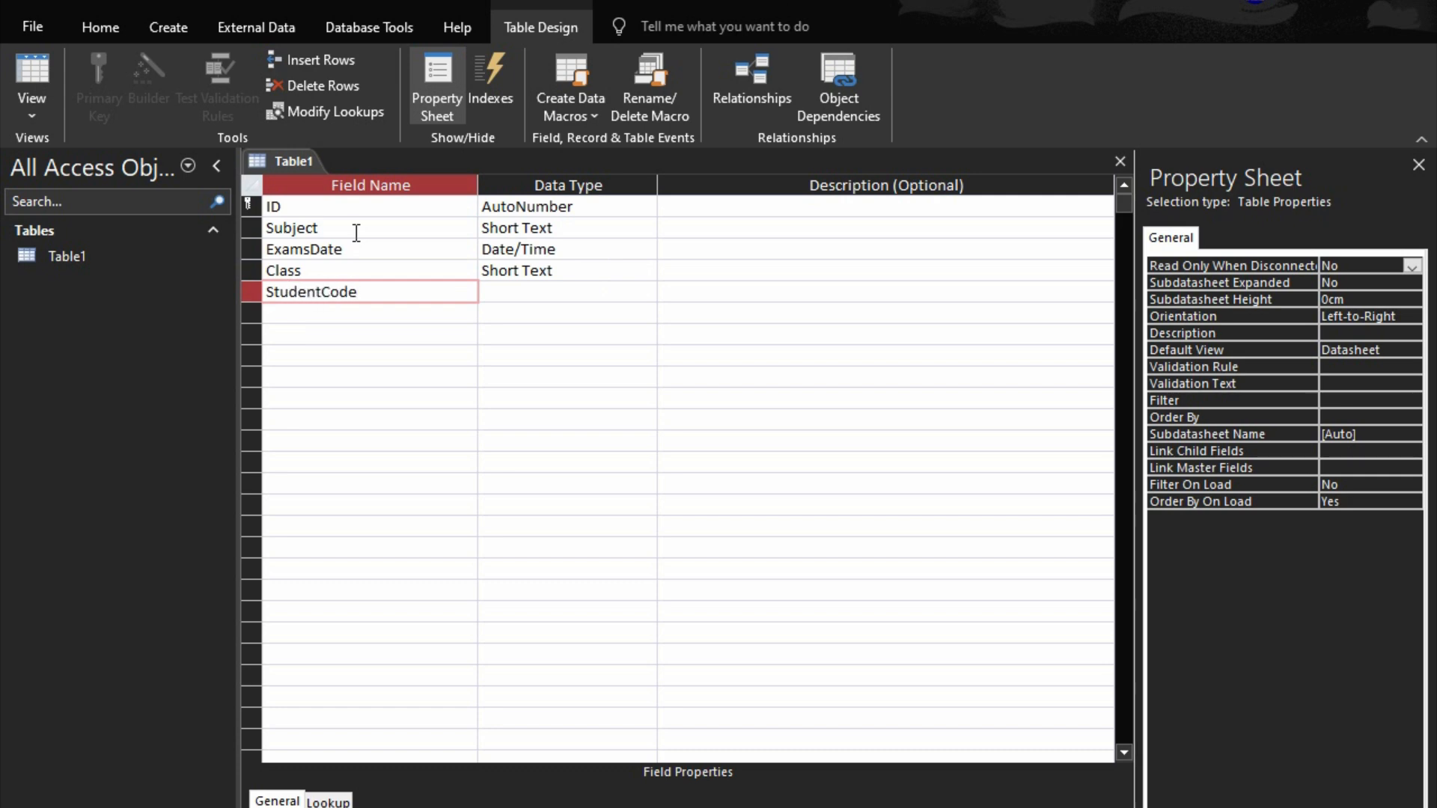
{"action": "key", "text": "Tab"}
{"action": "key", "text": "Tab"}
{"action": "key", "text": "Tab"}
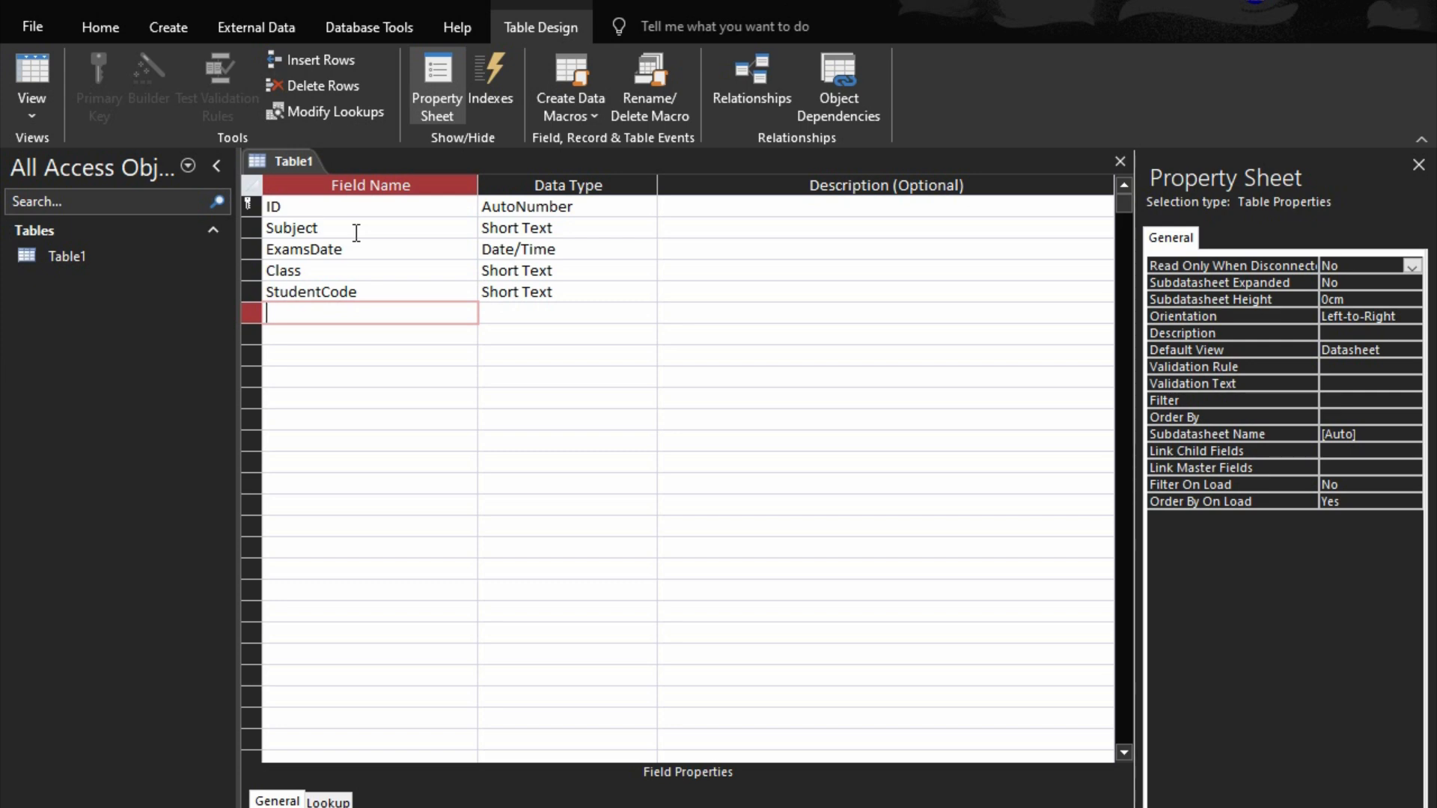
{"action": "type", "text": "StudentName"}
{"action": "key", "text": "Down"}
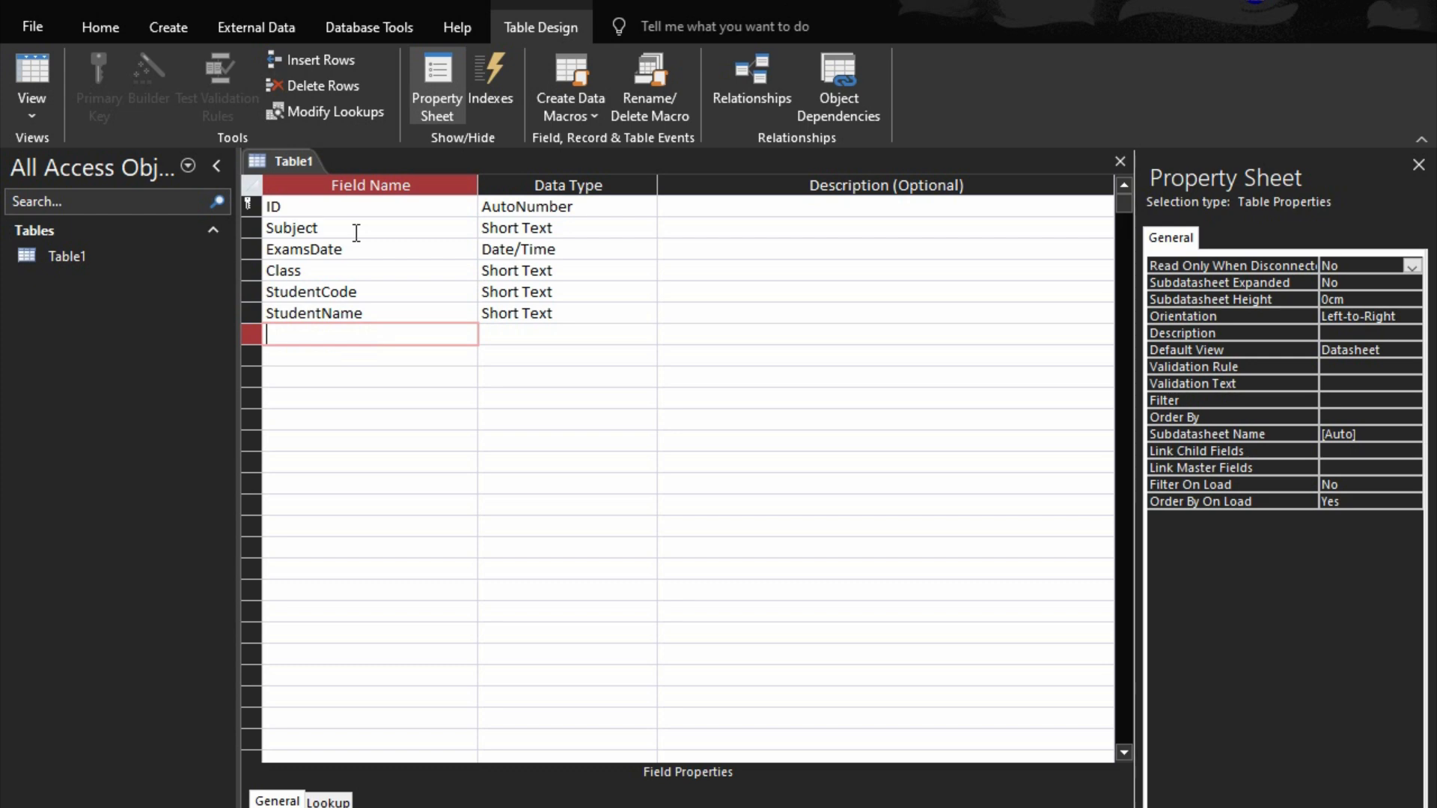
- Add an ExamScore field with the Number data type and a blank default value
{"action": "type", "text": "e"}
{"action": "key", "text": "BackSpace"}
{"action": "type", "text": "Exam,"}
{"action": "key", "text": "BackSpace"}
{"action": "type", "text": "sS"}
{"action": "key", "text": "BackSpace"}
{"action": "key", "text": "BackSpace"}
{"action": "type", "text": "Score"}
{"action": "key", "text": "Tab"}
{"action": "type", "text": "n"}
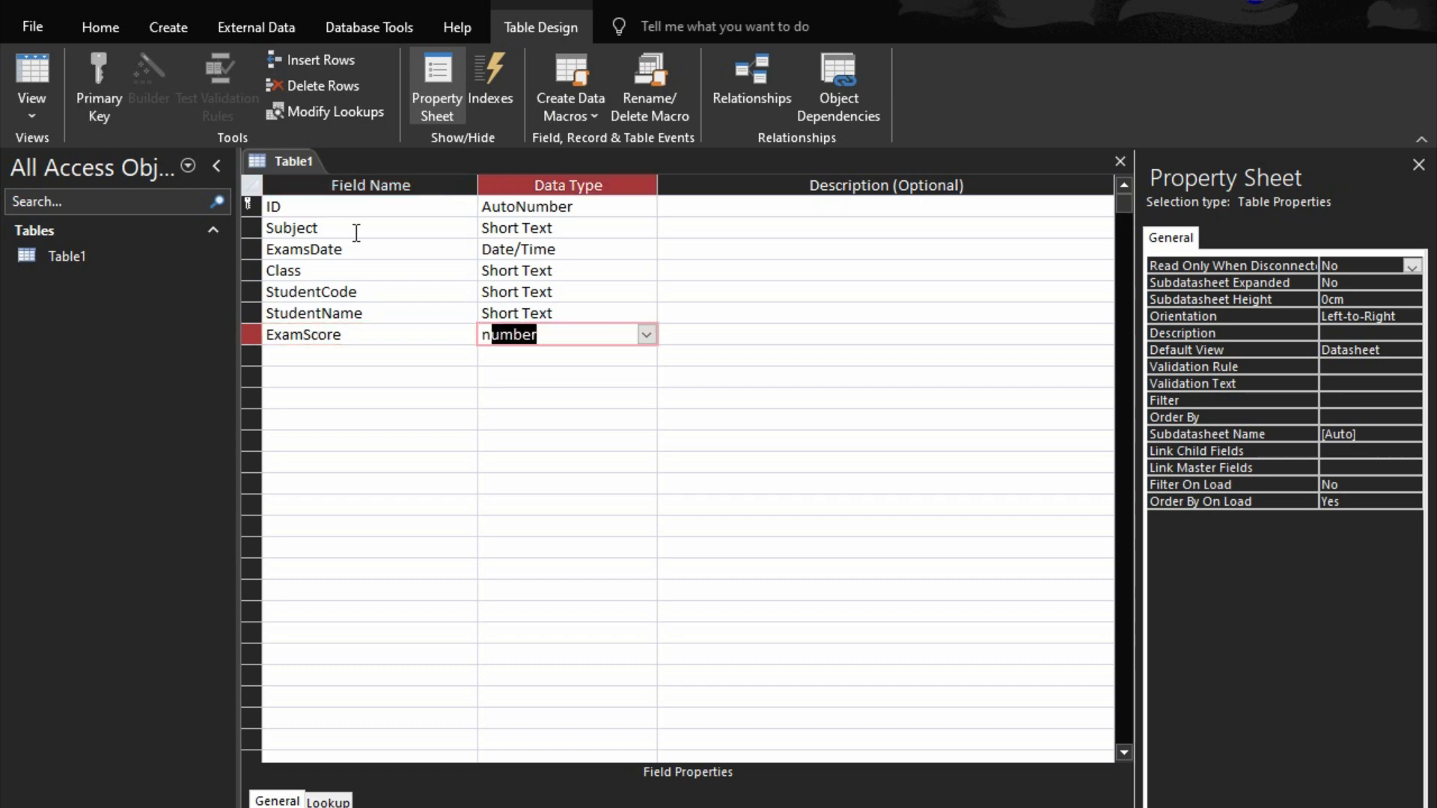
{"action": "key", "text": "Down"}
{"action": "key", "text": "Up"}
{"action": "key", "text": "F6"}
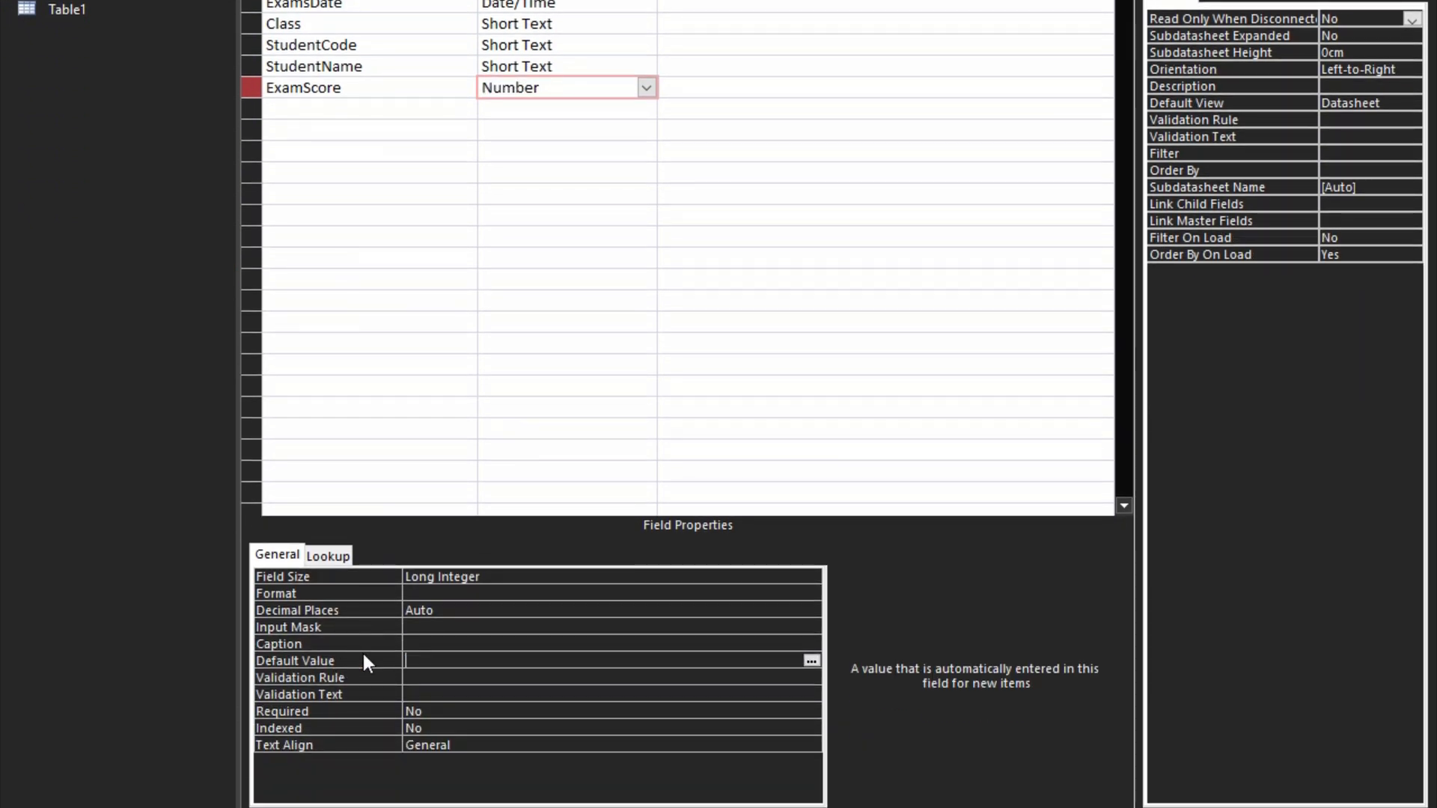
{"action": "left_click", "coordinate": [380, 647]}
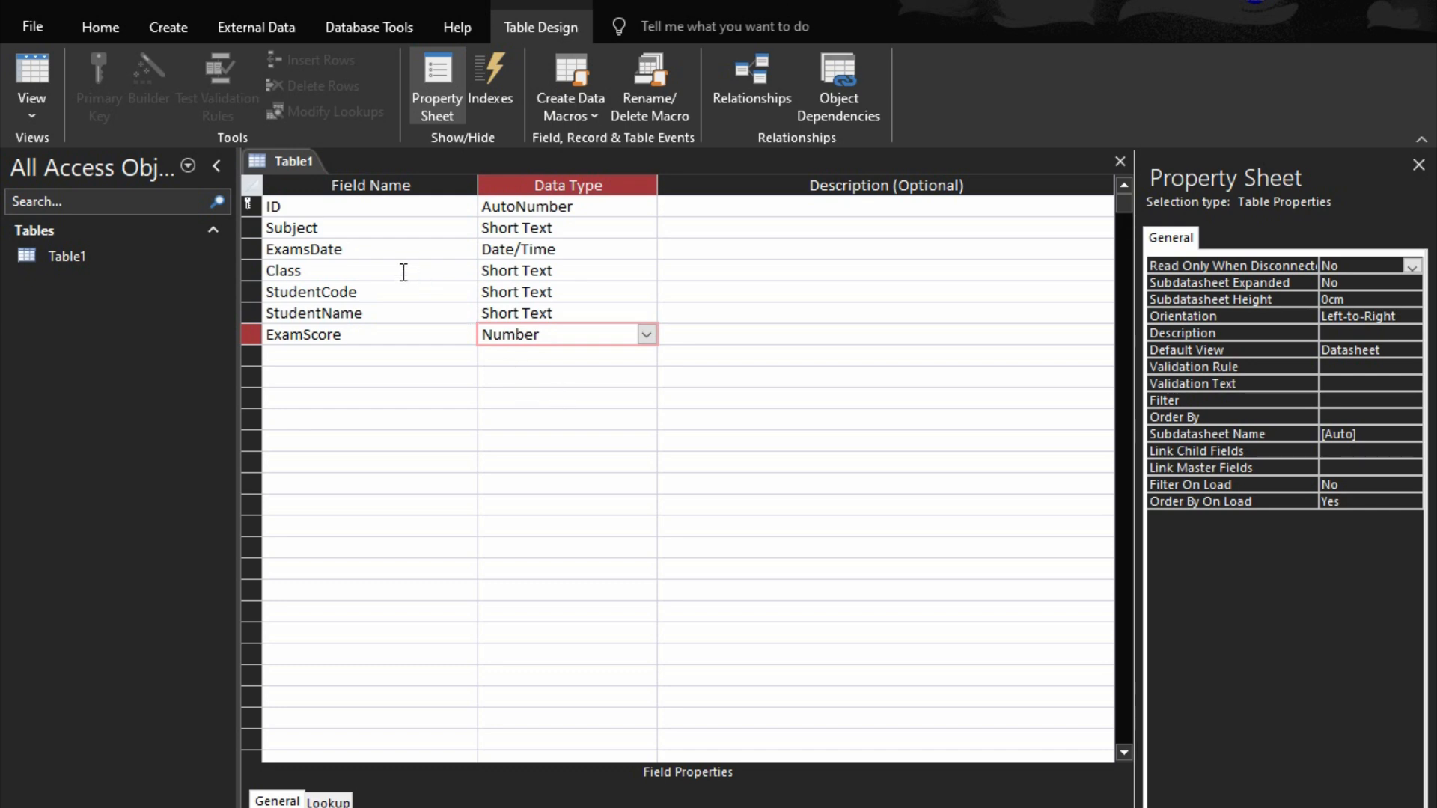
- Close Table1 and rename it Candidates
{"action": "left_click", "coordinate": [1120, 161]}
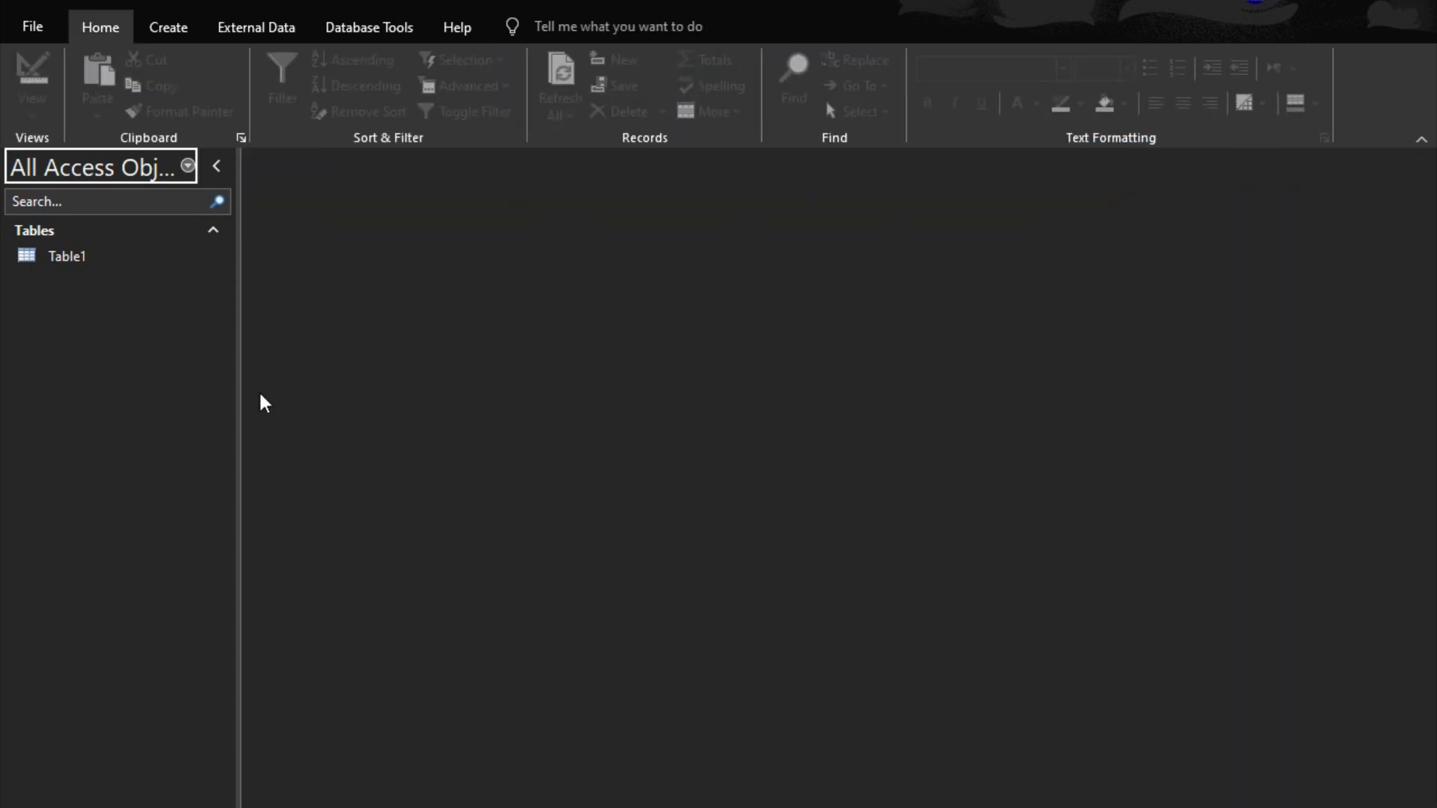
{"action": "left_click", "coordinate": [62, 262]}
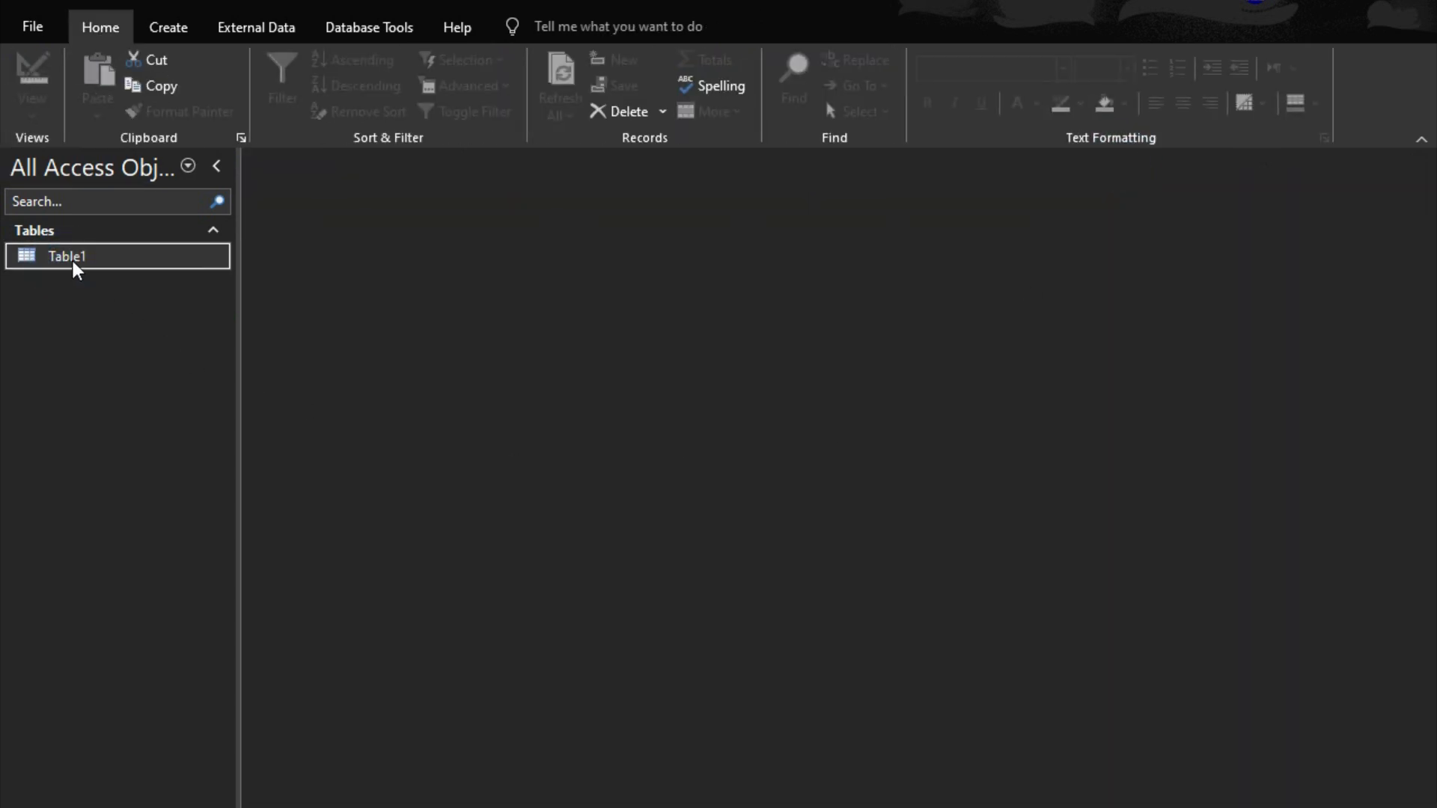
{"action": "right_click", "coordinate": [74, 259]}
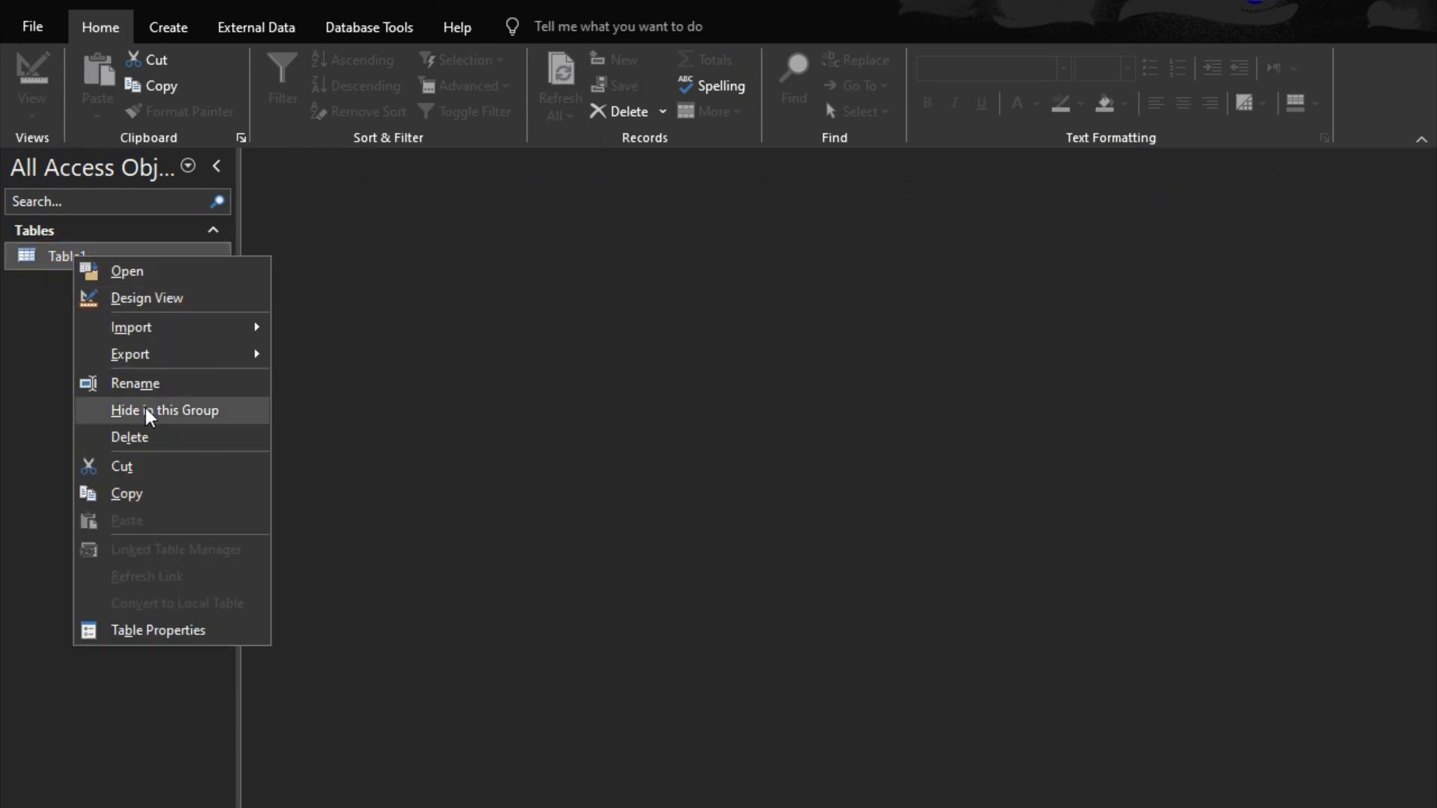
{"action": "left_click", "coordinate": [147, 383]}
{"action": "type", "text": "Candidates"}
{"action": "key", "text": "Return"}
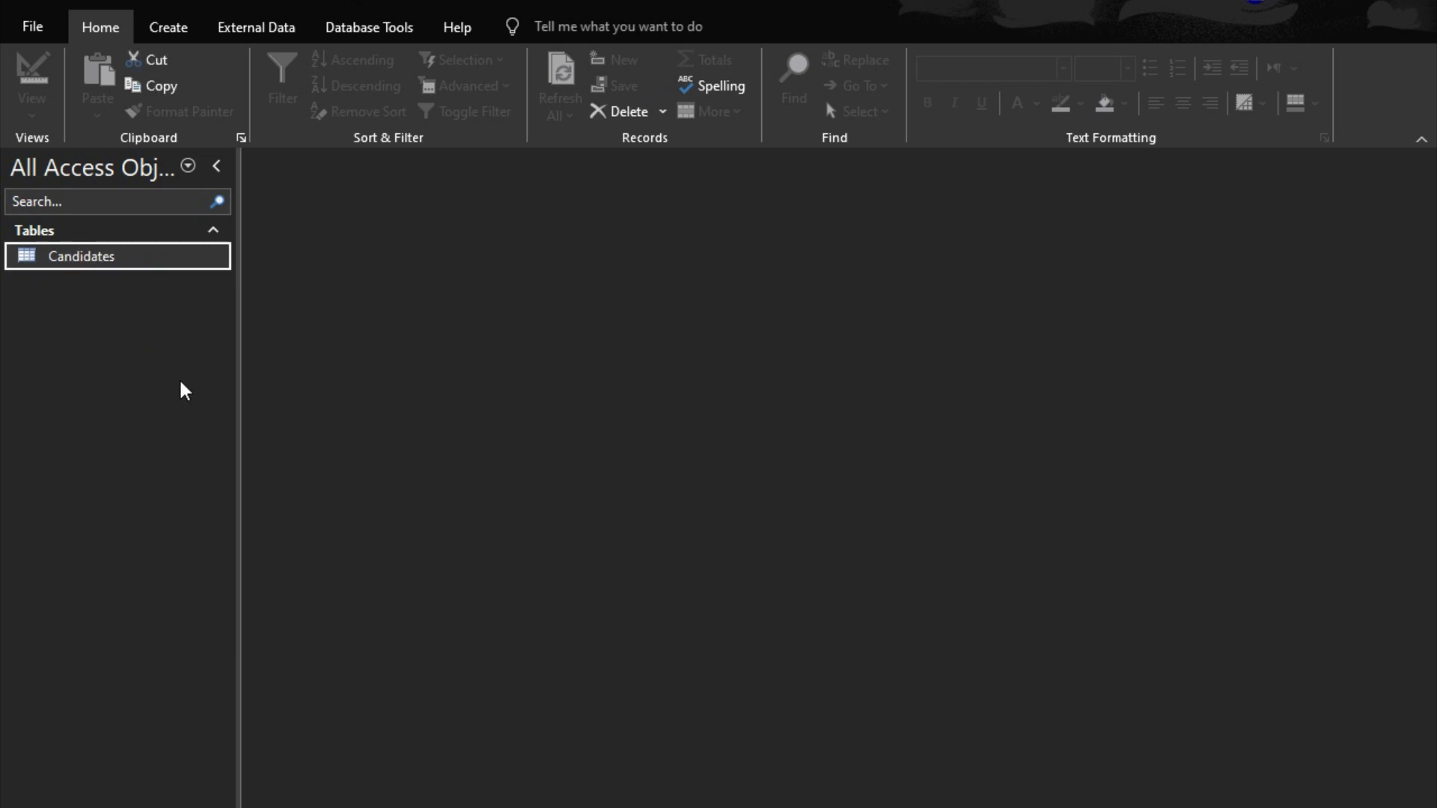
- Open the Candidates table as a datasheet and fit the Subject and ExamsDate column widths
{"action": "double_click", "coordinate": [107, 256]}
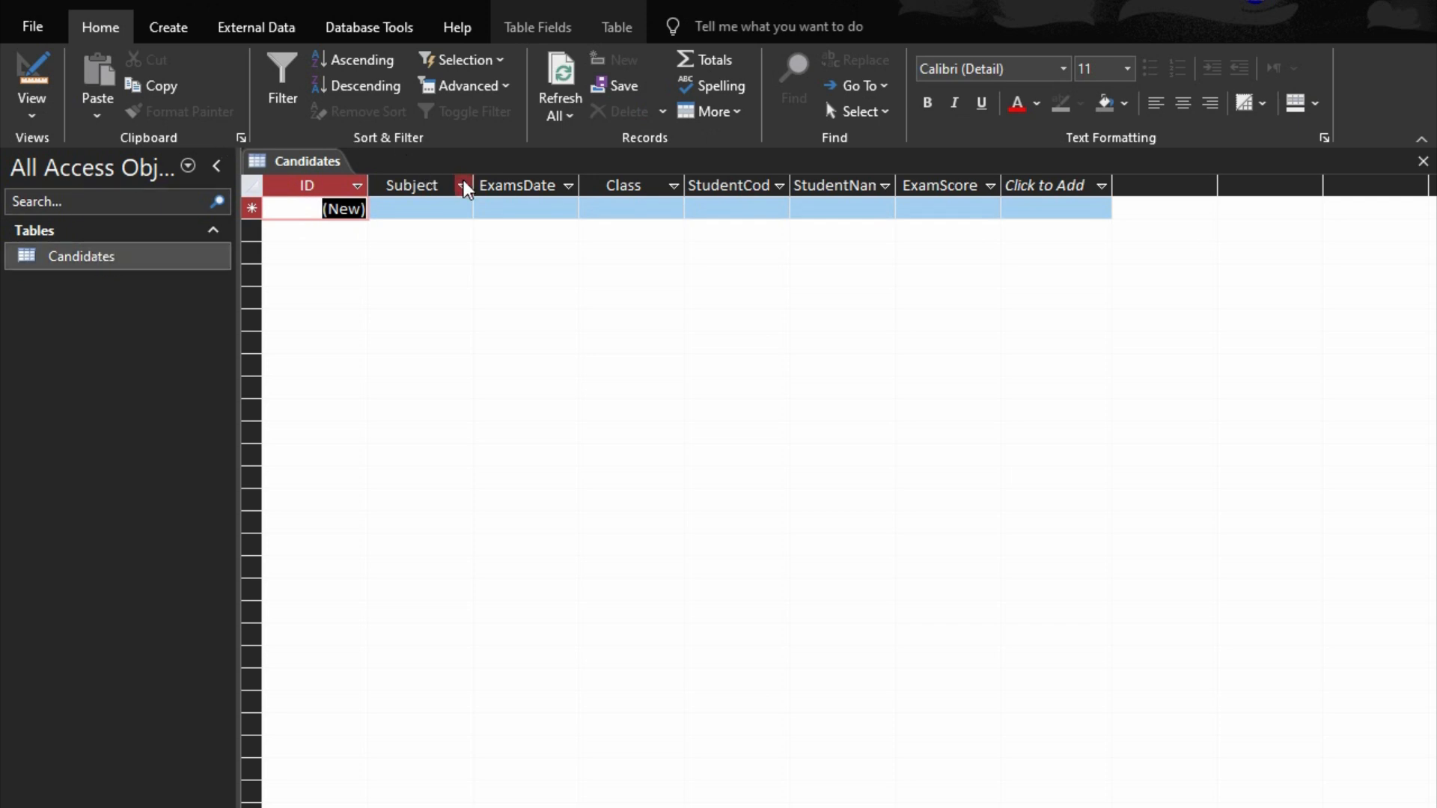
{"action": "left_click_drag", "start_coordinate": [473, 185], "coordinate": [450, 185]}
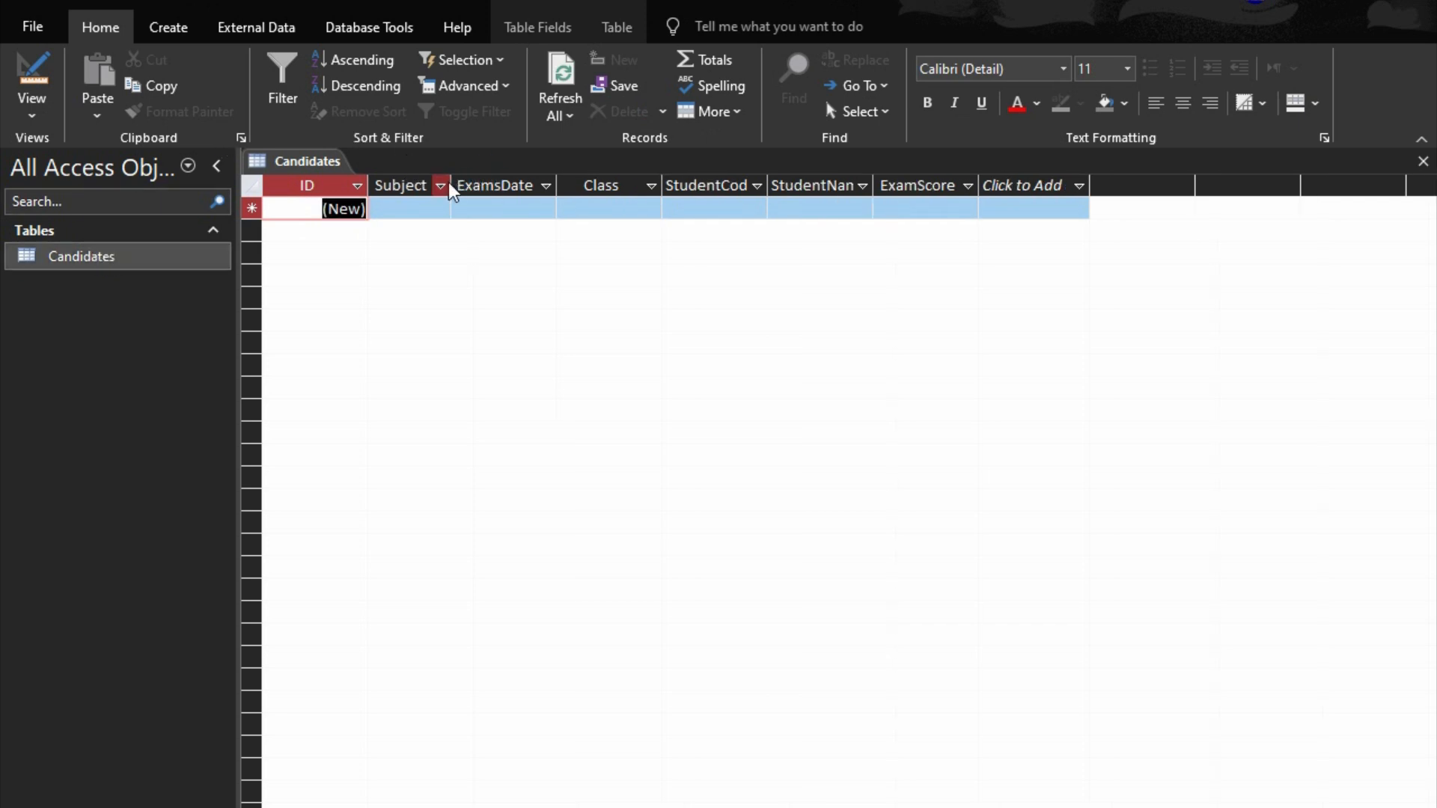
{"action": "double_click", "coordinate": [452, 185]}
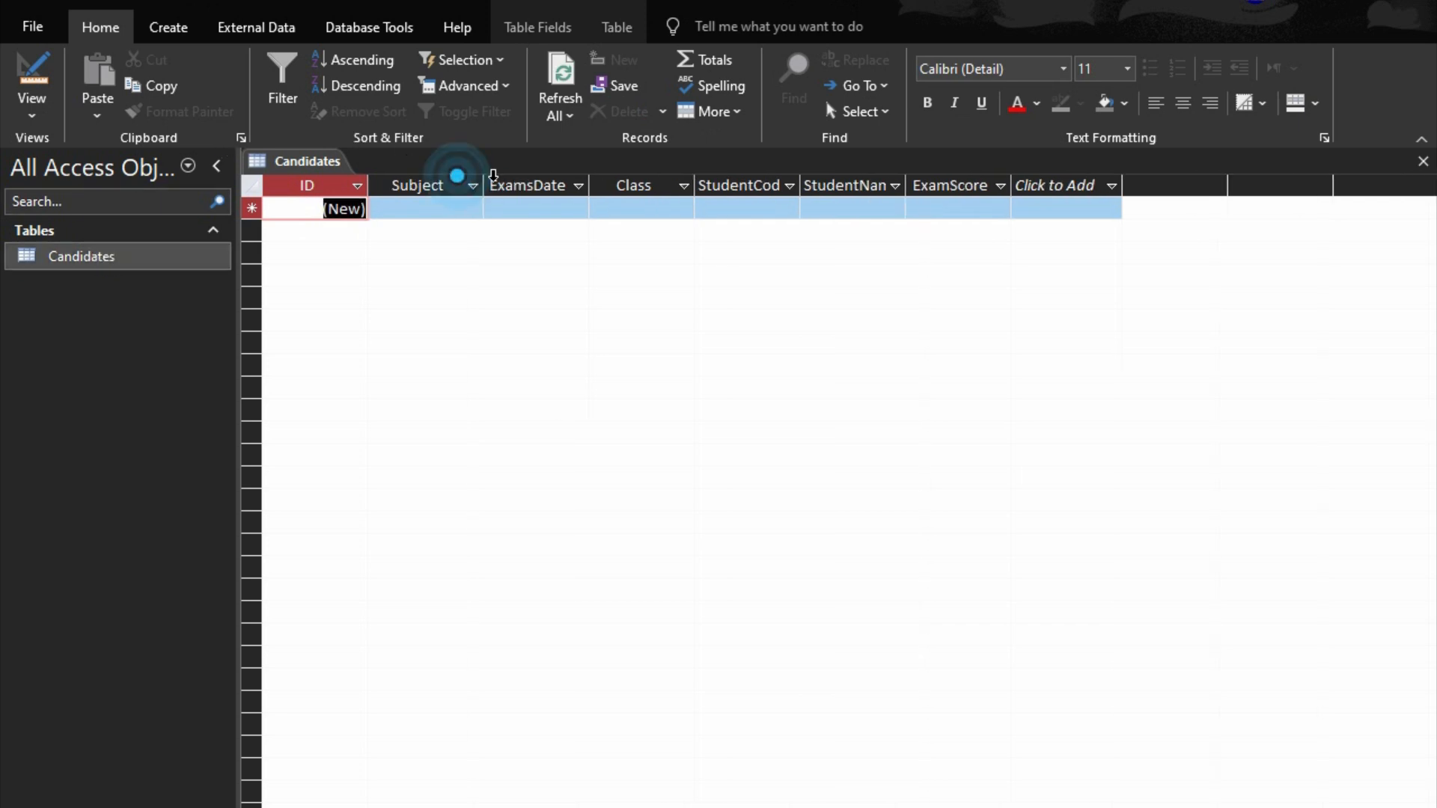
{"action": "double_click", "coordinate": [589, 185]}
- Set the default value of the ExamsDate field to Date(), then save and close the Candidates table
{"action": "left_click", "coordinate": [33, 75]}
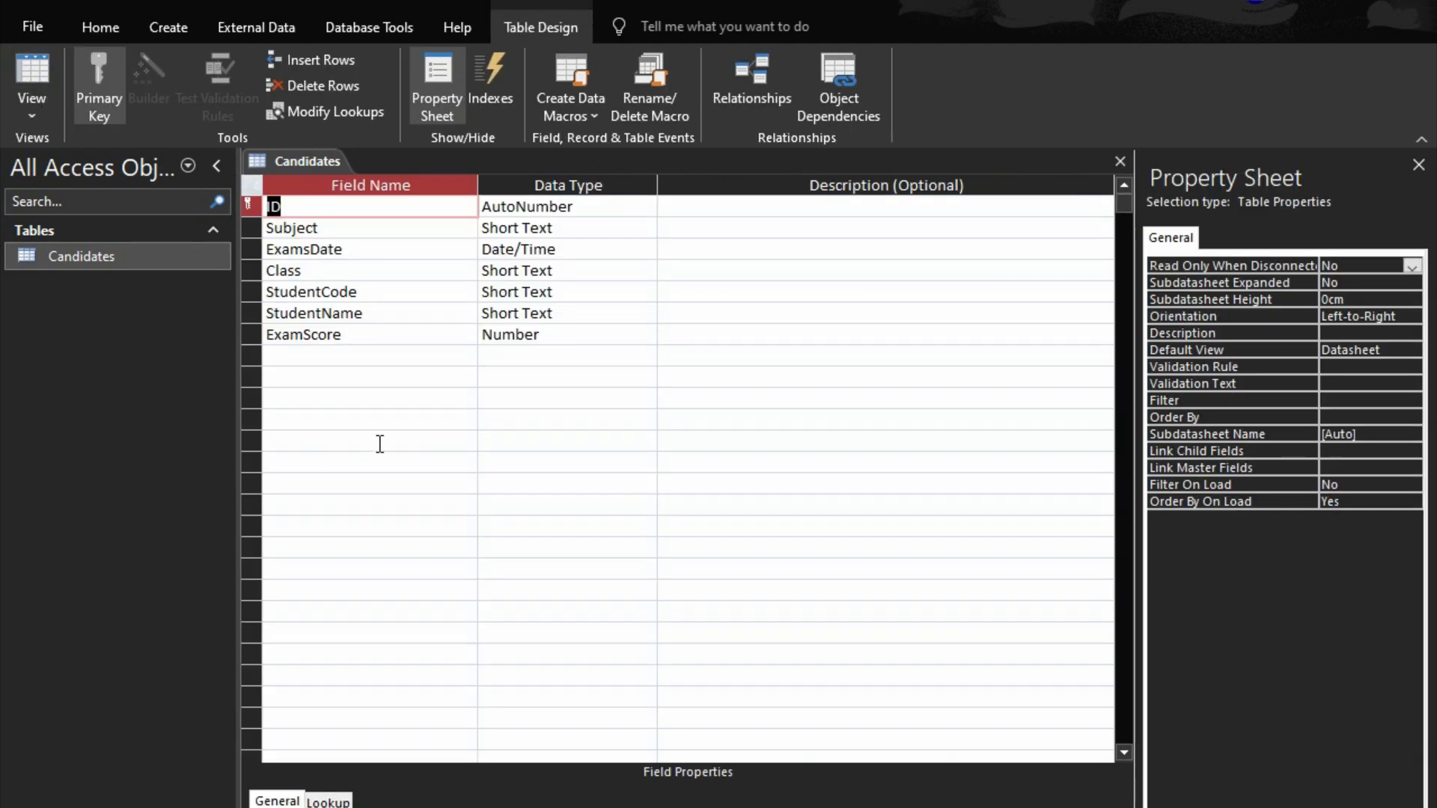
{"action": "left_click", "coordinate": [371, 254]}
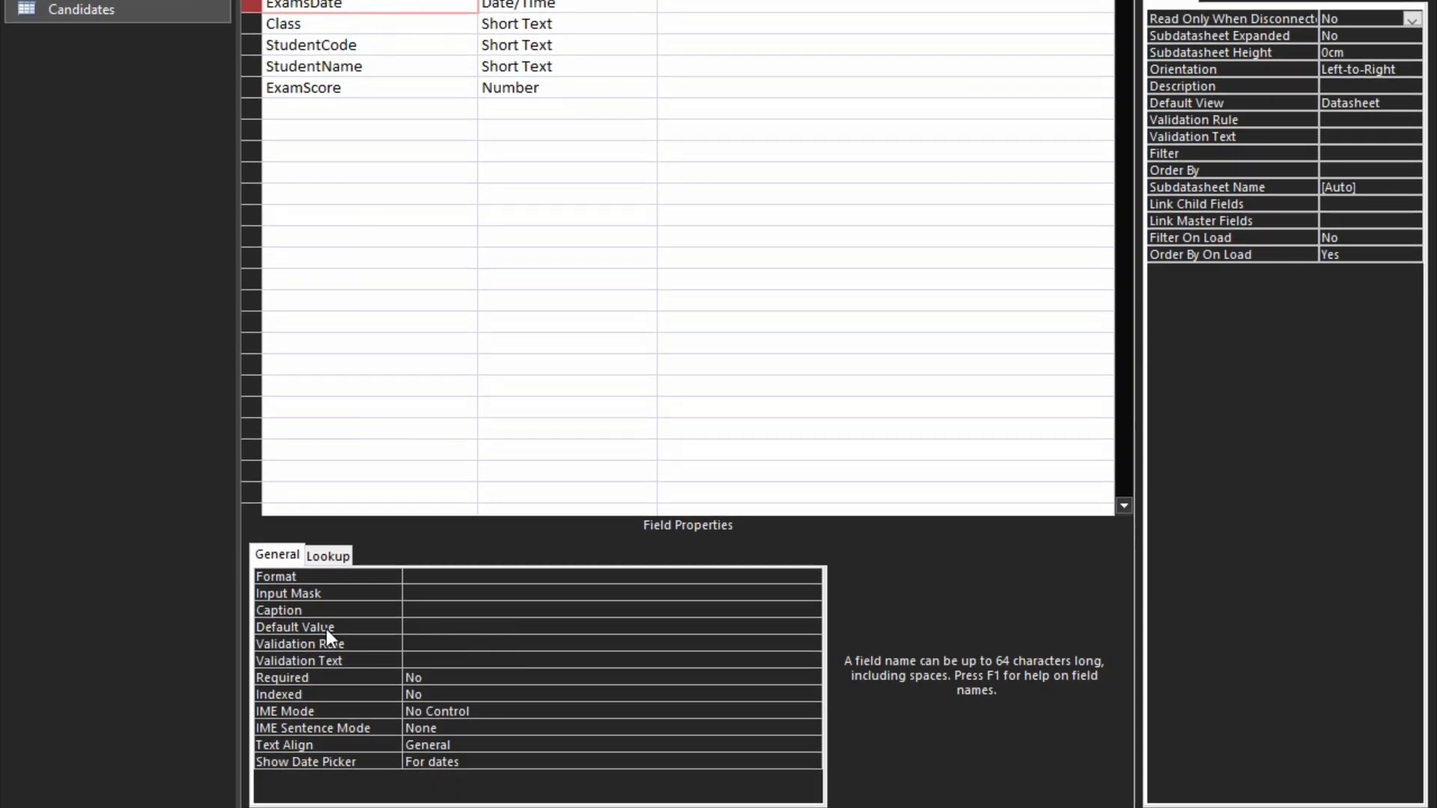
{"action": "left_click", "coordinate": [330, 785]}
{"action": "type", "text": "date"}
{"action": "key", "text": "BackSpace"}
{"action": "key", "text": "BackSpace"}
{"action": "key", "text": "BackSpace"}
{"action": "key", "text": "BackSpace"}
{"action": "type", "text": "date()"}
{"action": "key", "text": "Return"}
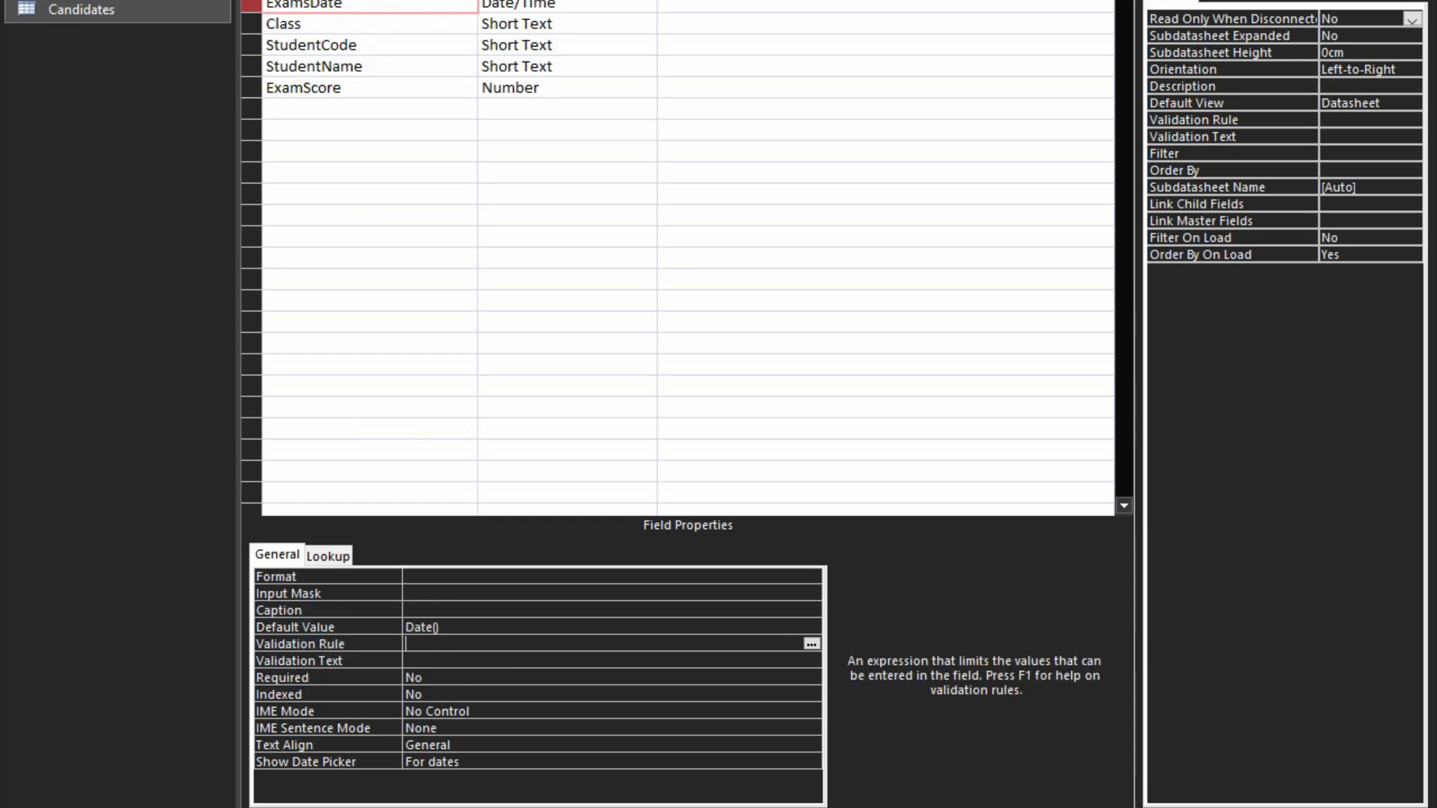
{"action": "left_click", "coordinate": [679, 361]}
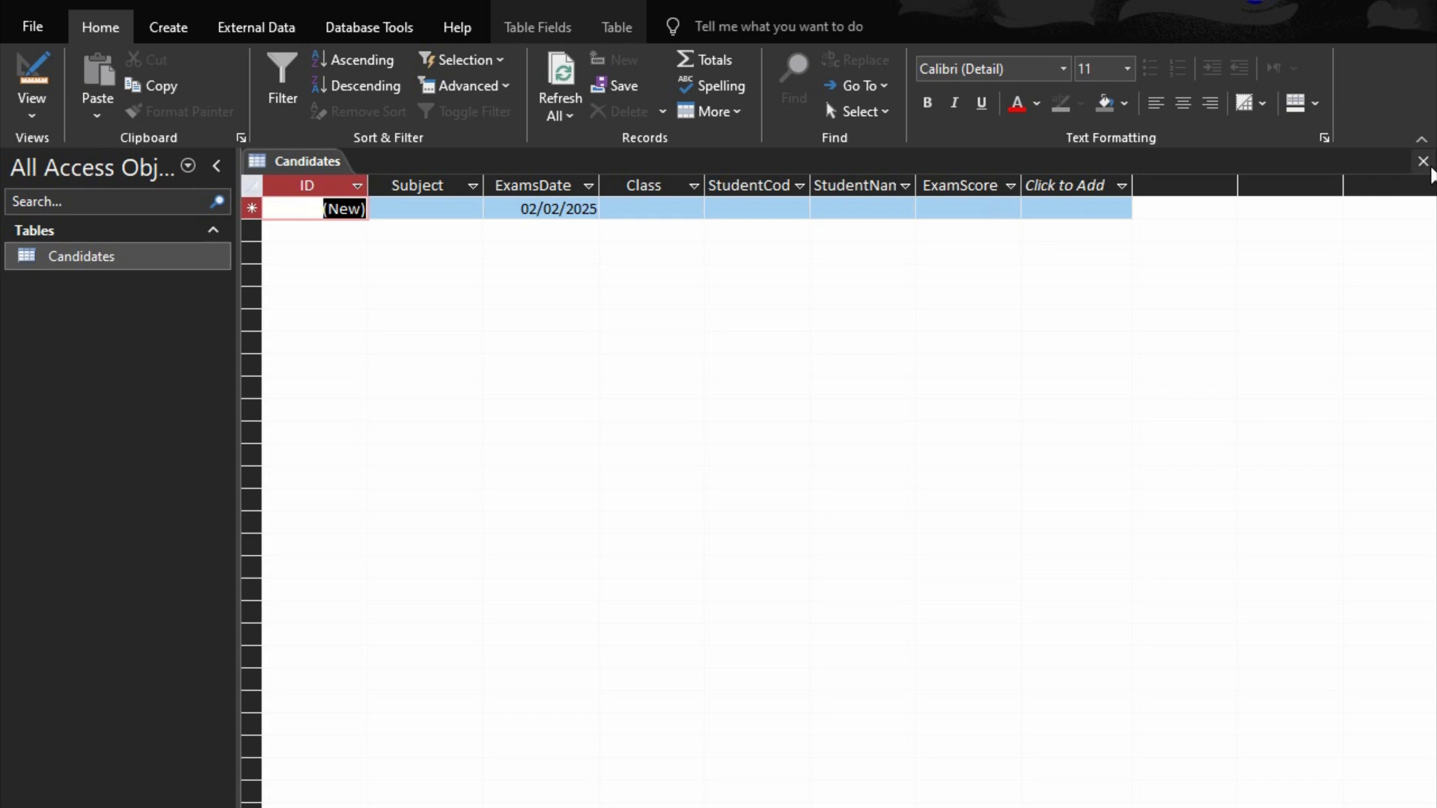
{"action": "left_click", "coordinate": [1422, 162]}
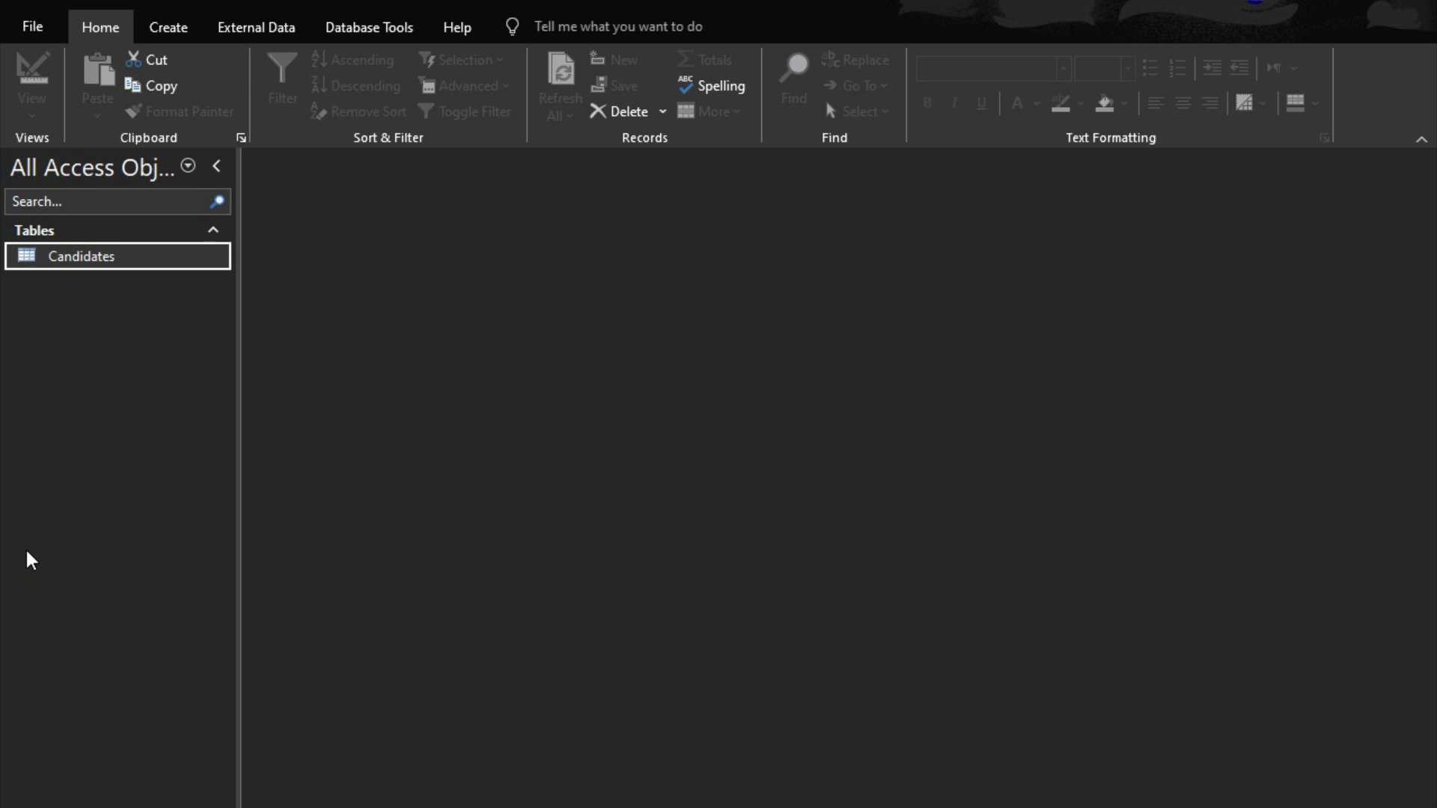
- Create a blank form in design view and show its form header and footer sections
{"action": "left_click", "coordinate": [165, 28]}
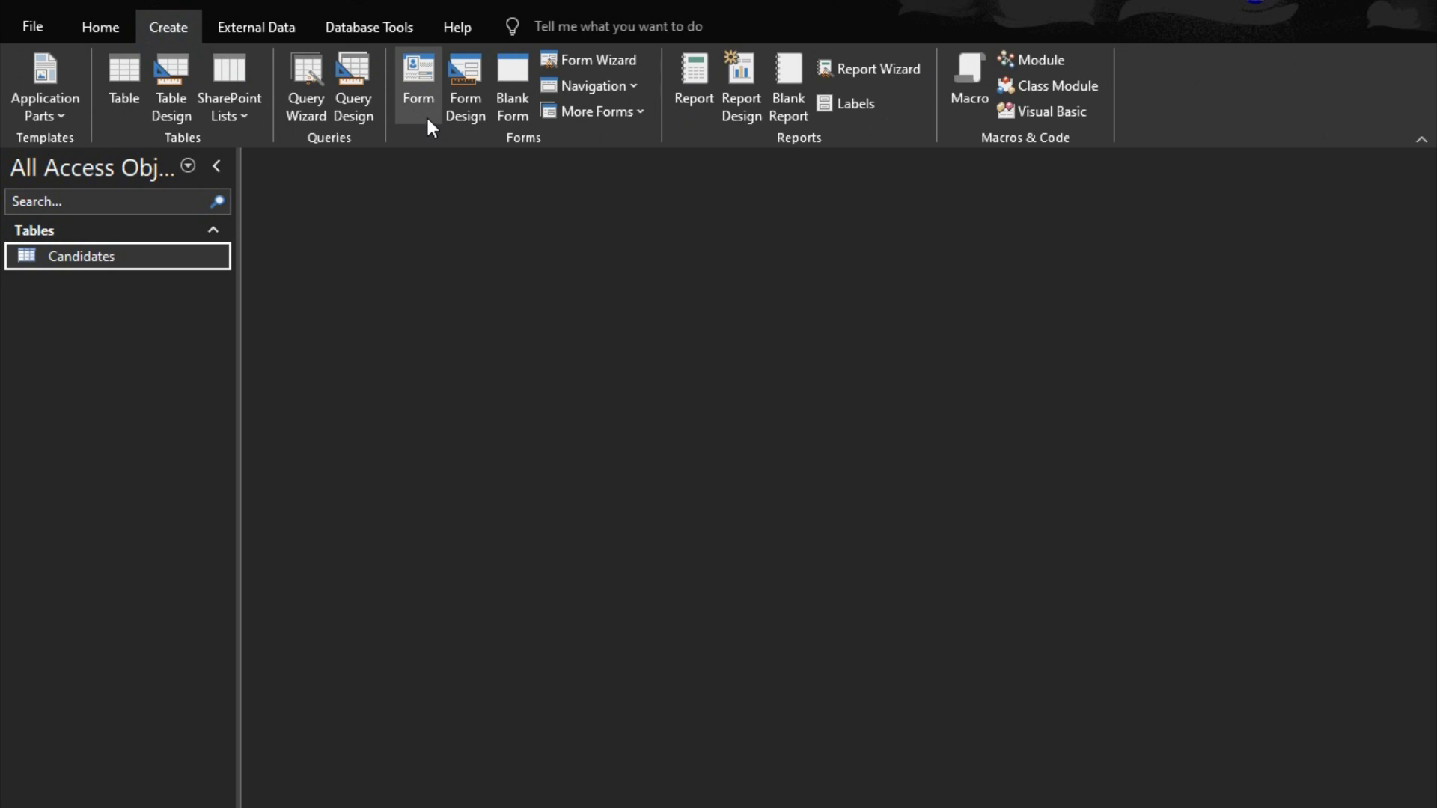
{"action": "left_click", "coordinate": [474, 67]}
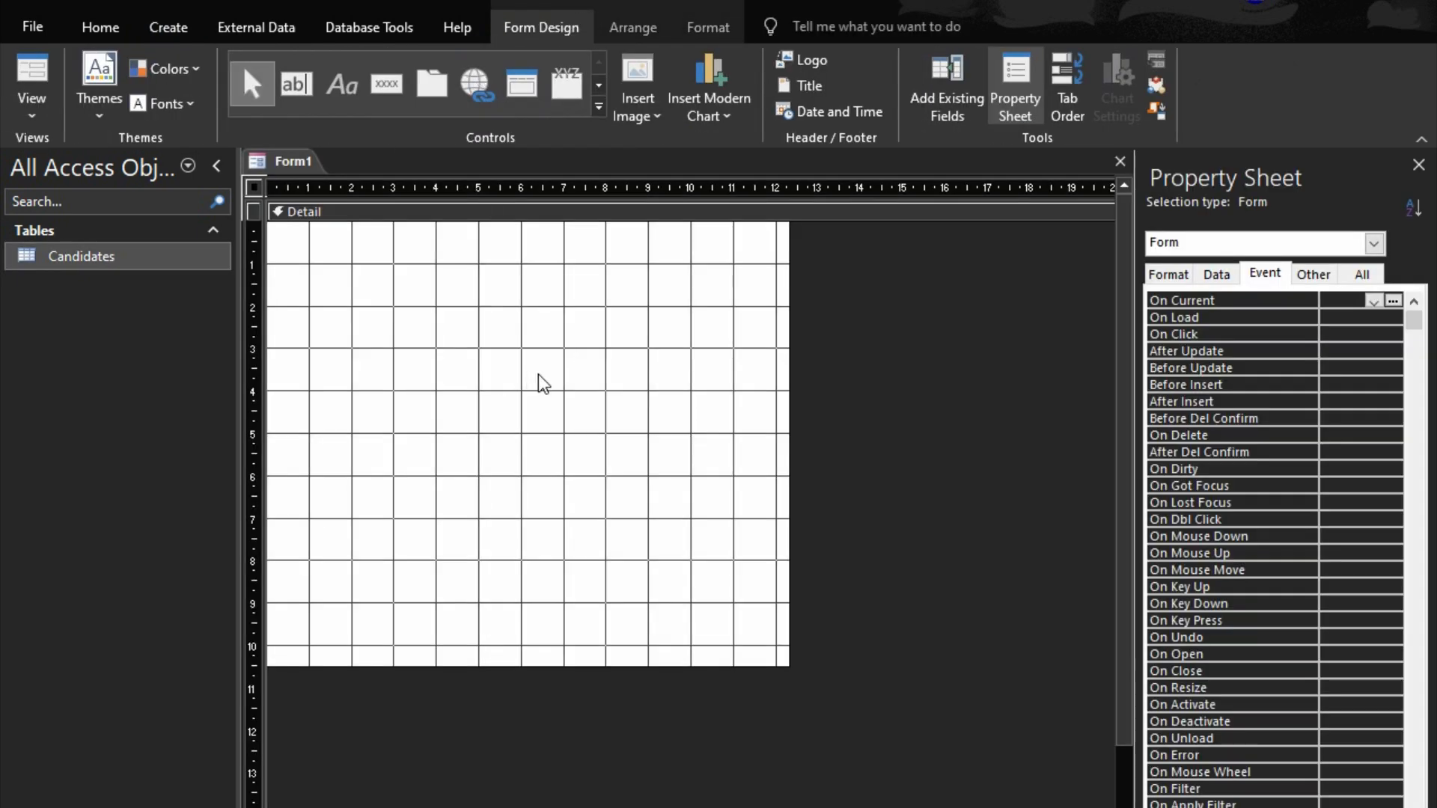
{"action": "right_click", "coordinate": [539, 376]}
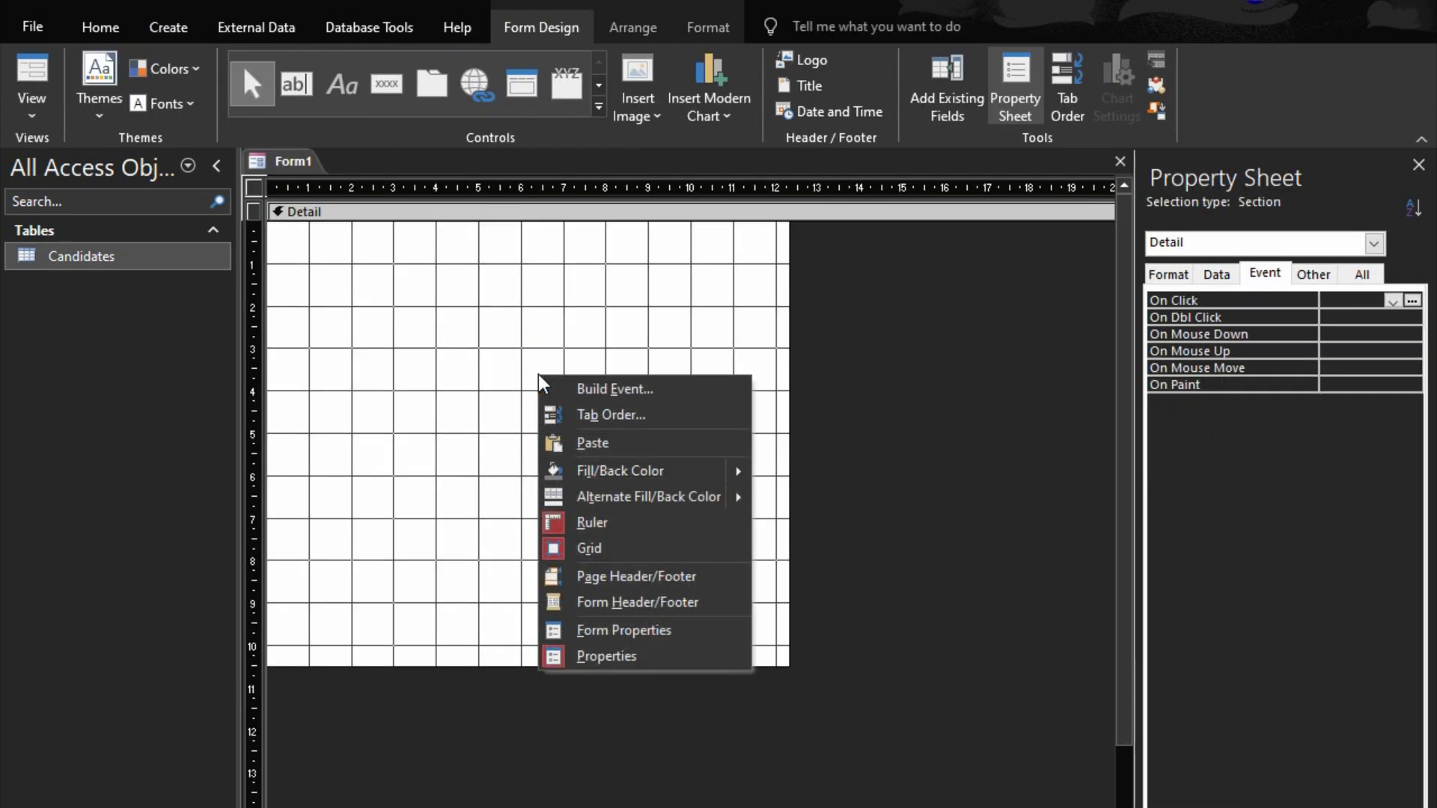
{"action": "left_click", "coordinate": [636, 603]}
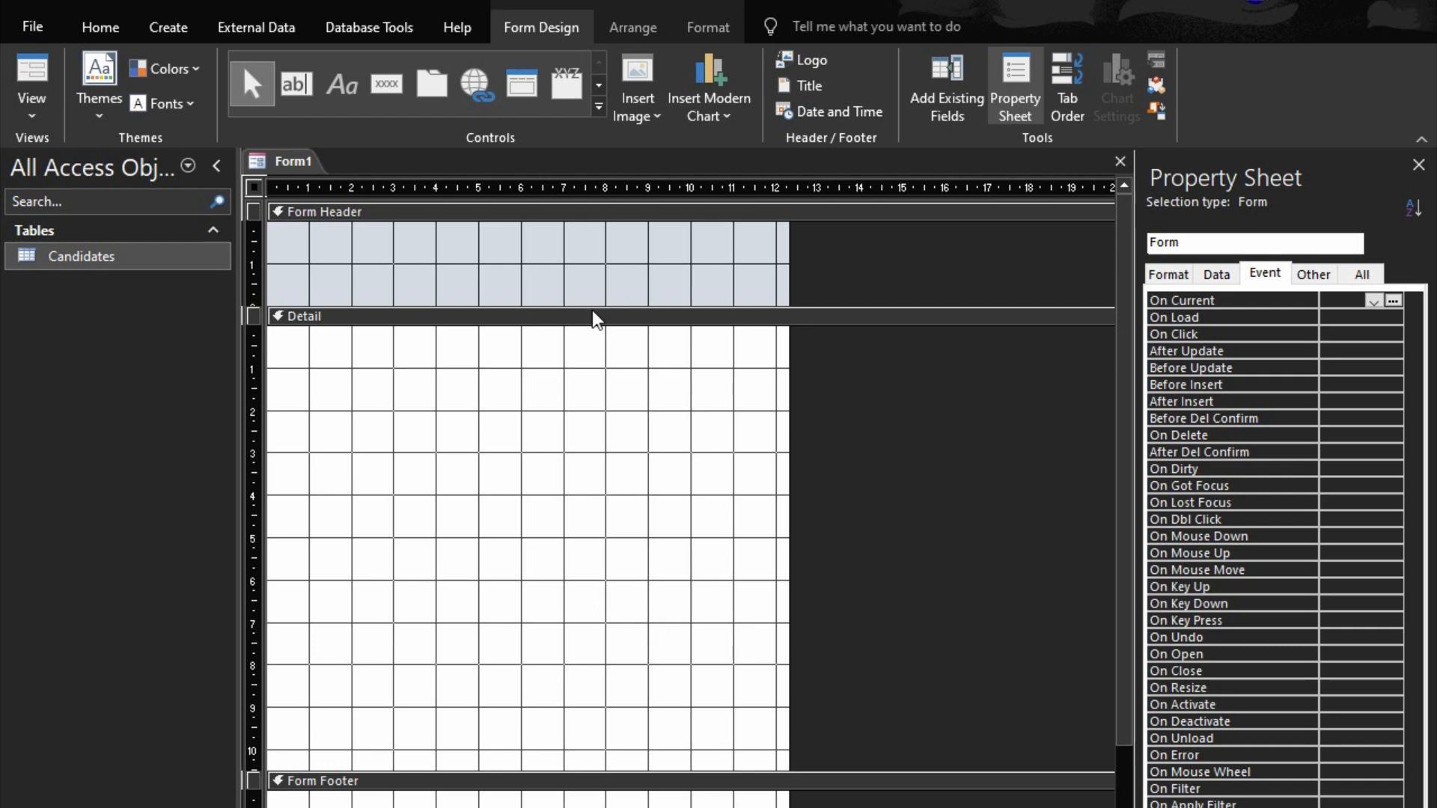
- Increase the form header height to about 3 cm and widen the form to about 20 cm
{"action": "left_click_drag", "start_coordinate": [590, 306], "coordinate": [594, 348]}
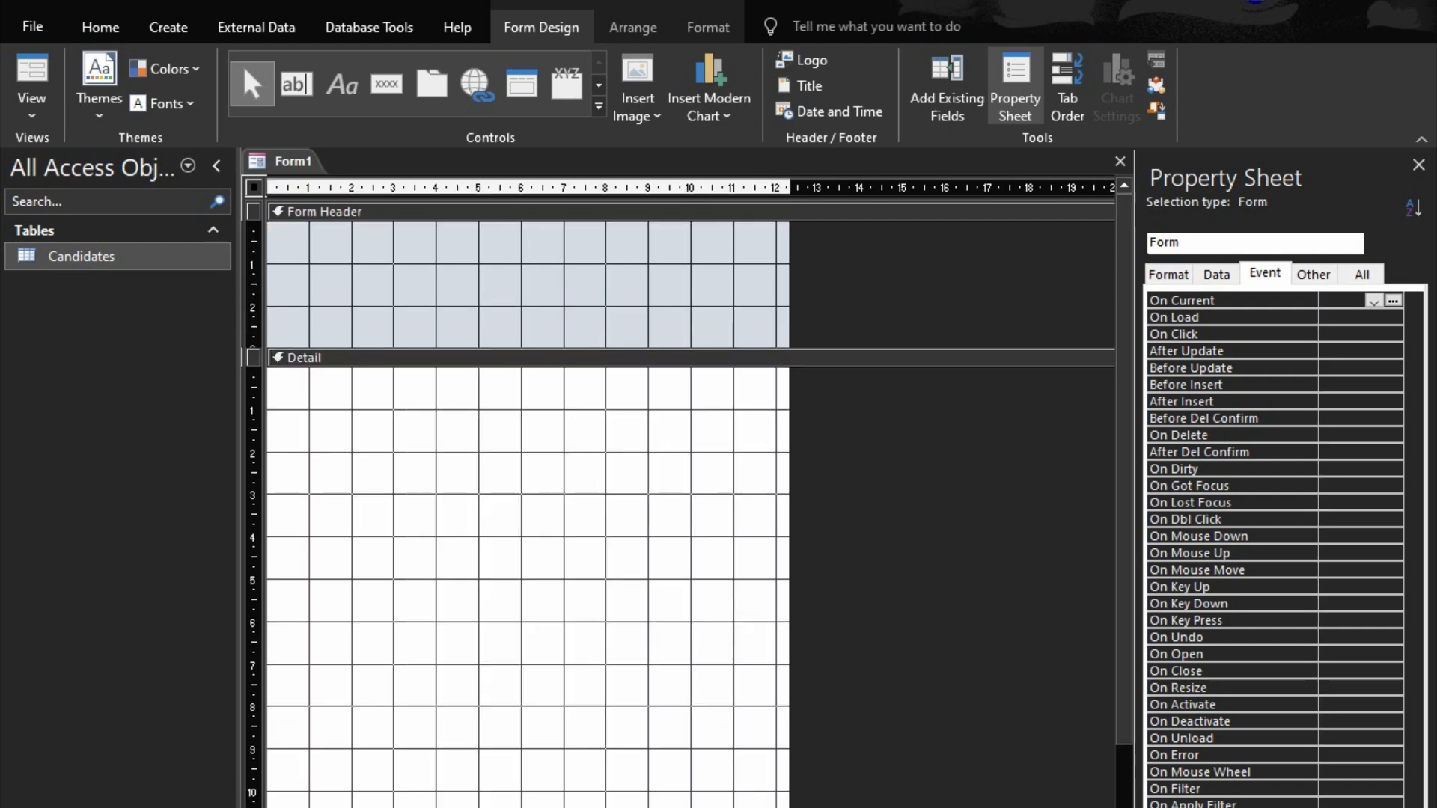
{"action": "left_click_drag", "start_coordinate": [786, 549], "coordinate": [1093, 503]}
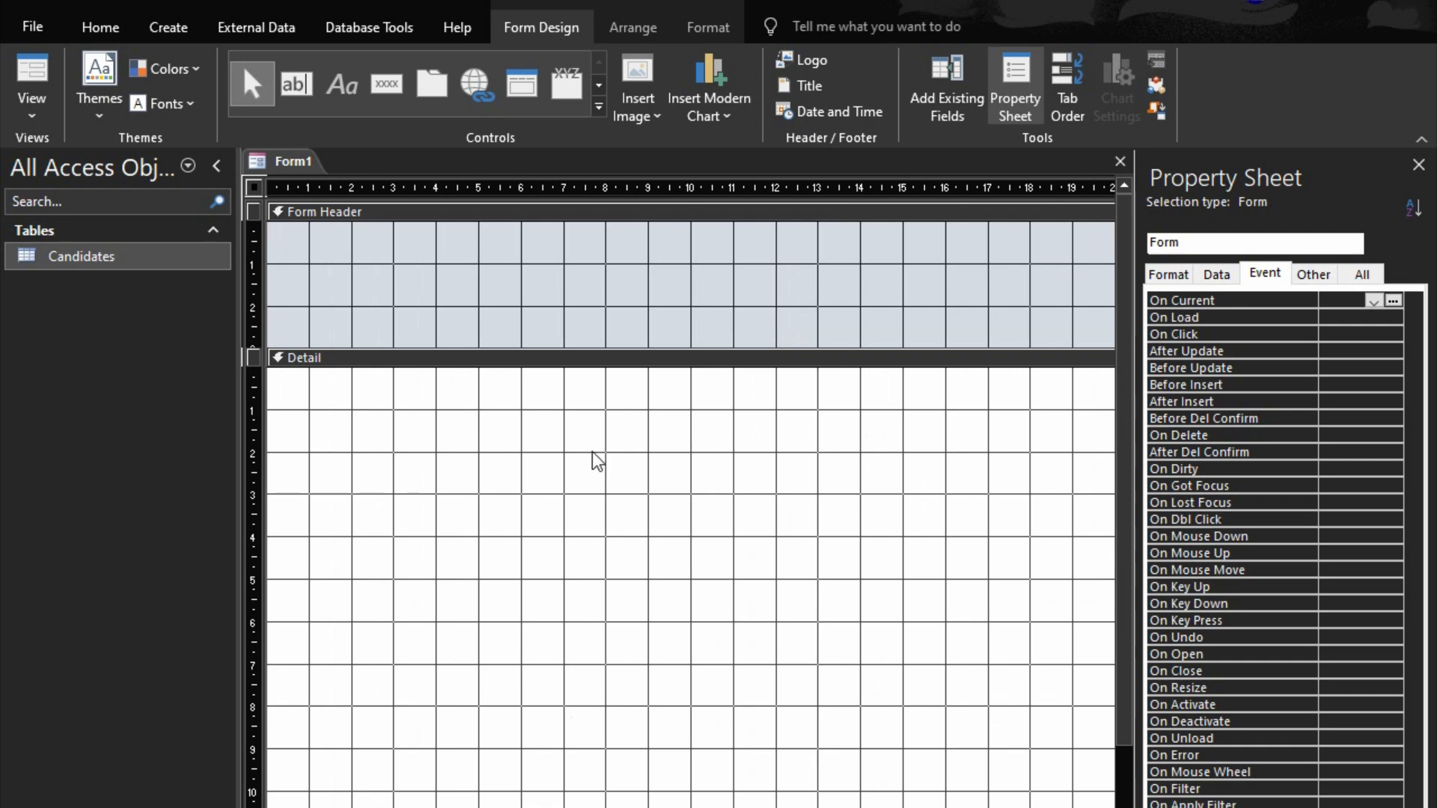
- Add a text box to the form header and set the control margins of it and its label to Medium
{"action": "left_click", "coordinate": [307, 81]}
{"action": "left_click", "coordinate": [554, 224]}
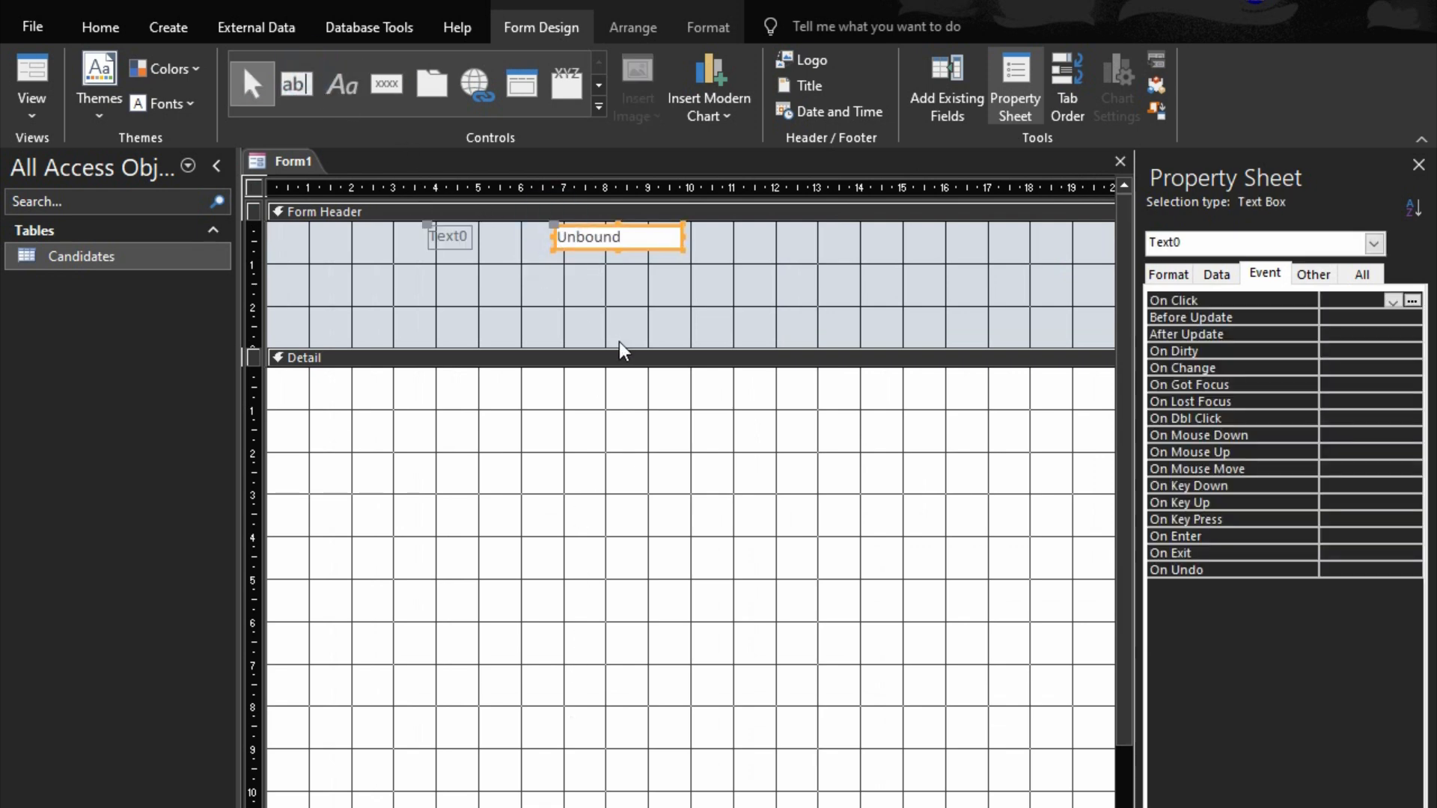
{"action": "left_click_drag", "start_coordinate": [750, 231], "coordinate": [445, 241]}
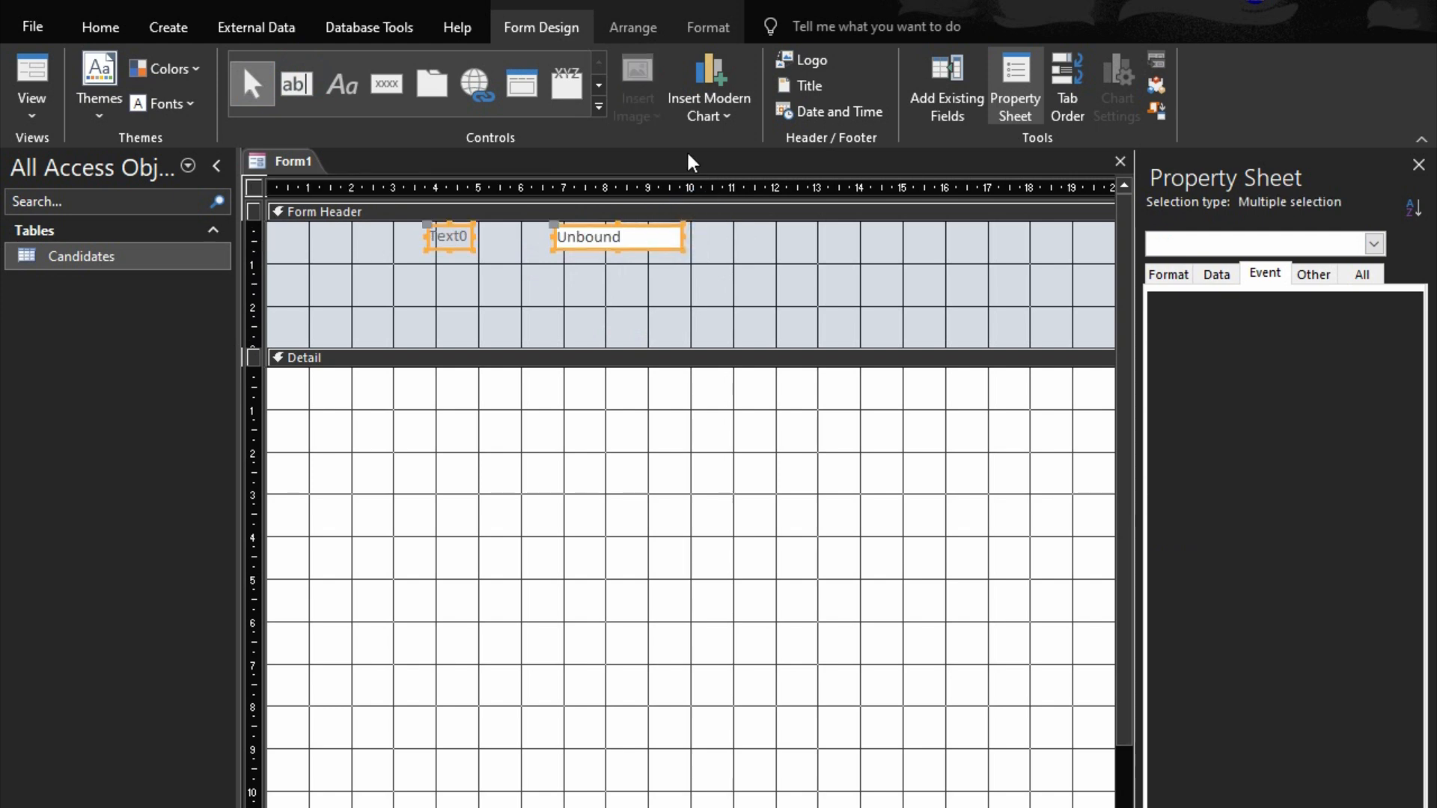
{"action": "left_click", "coordinate": [632, 30]}
{"action": "left_click", "coordinate": [899, 116]}
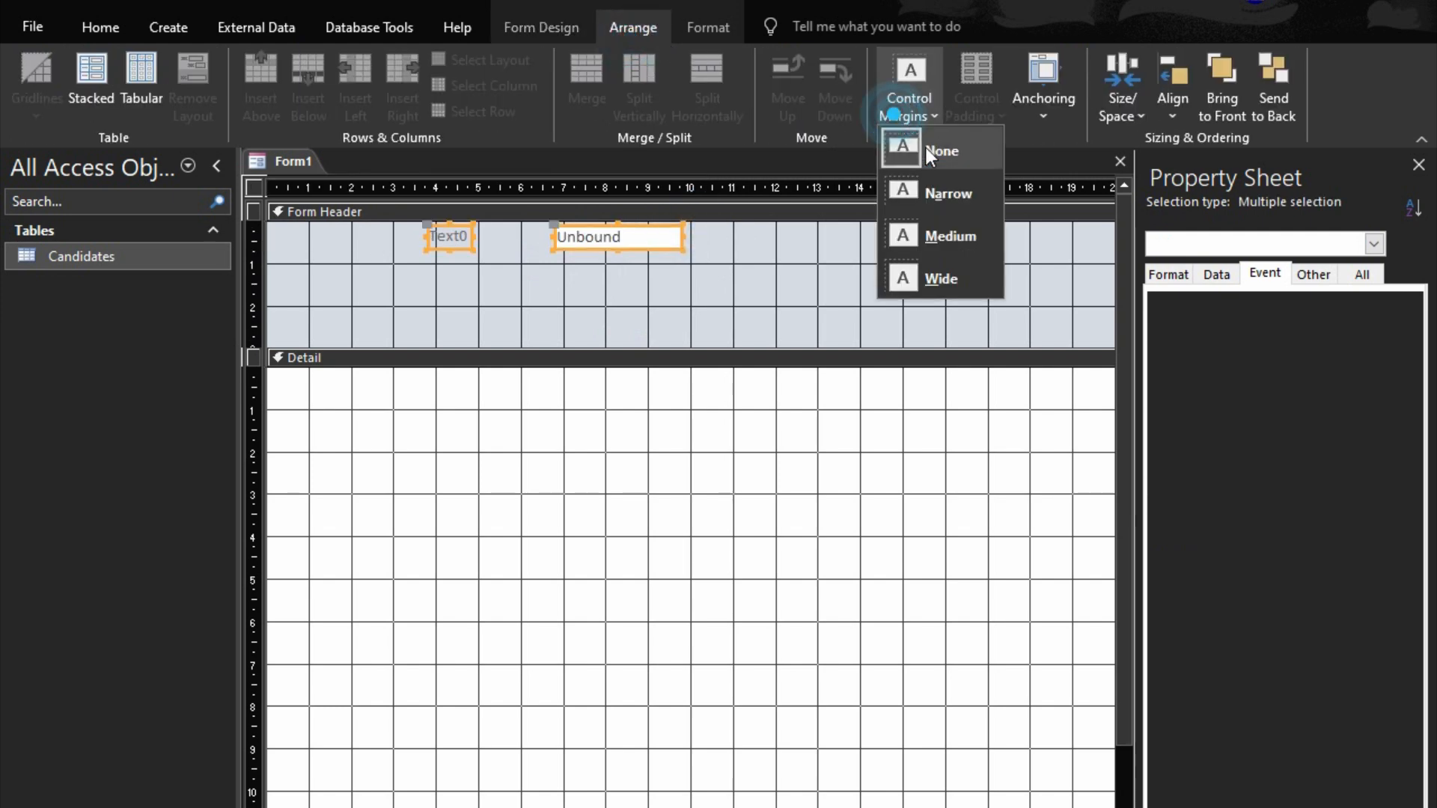
{"action": "left_click", "coordinate": [944, 235]}
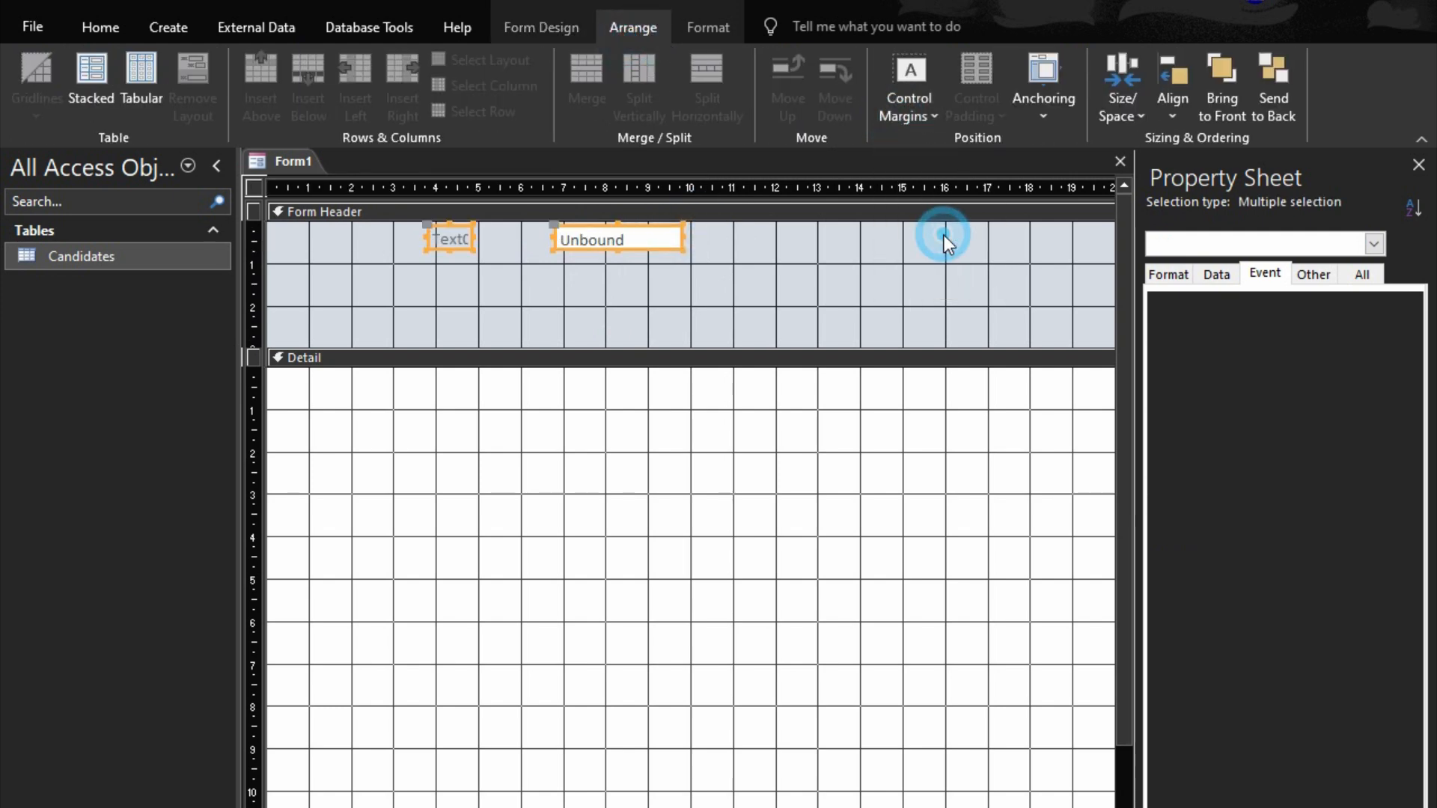
- Set the font size of the text box and its label to 12 and their font color to black
{"action": "left_click", "coordinate": [710, 27]}
{"action": "left_click", "coordinate": [372, 68]}
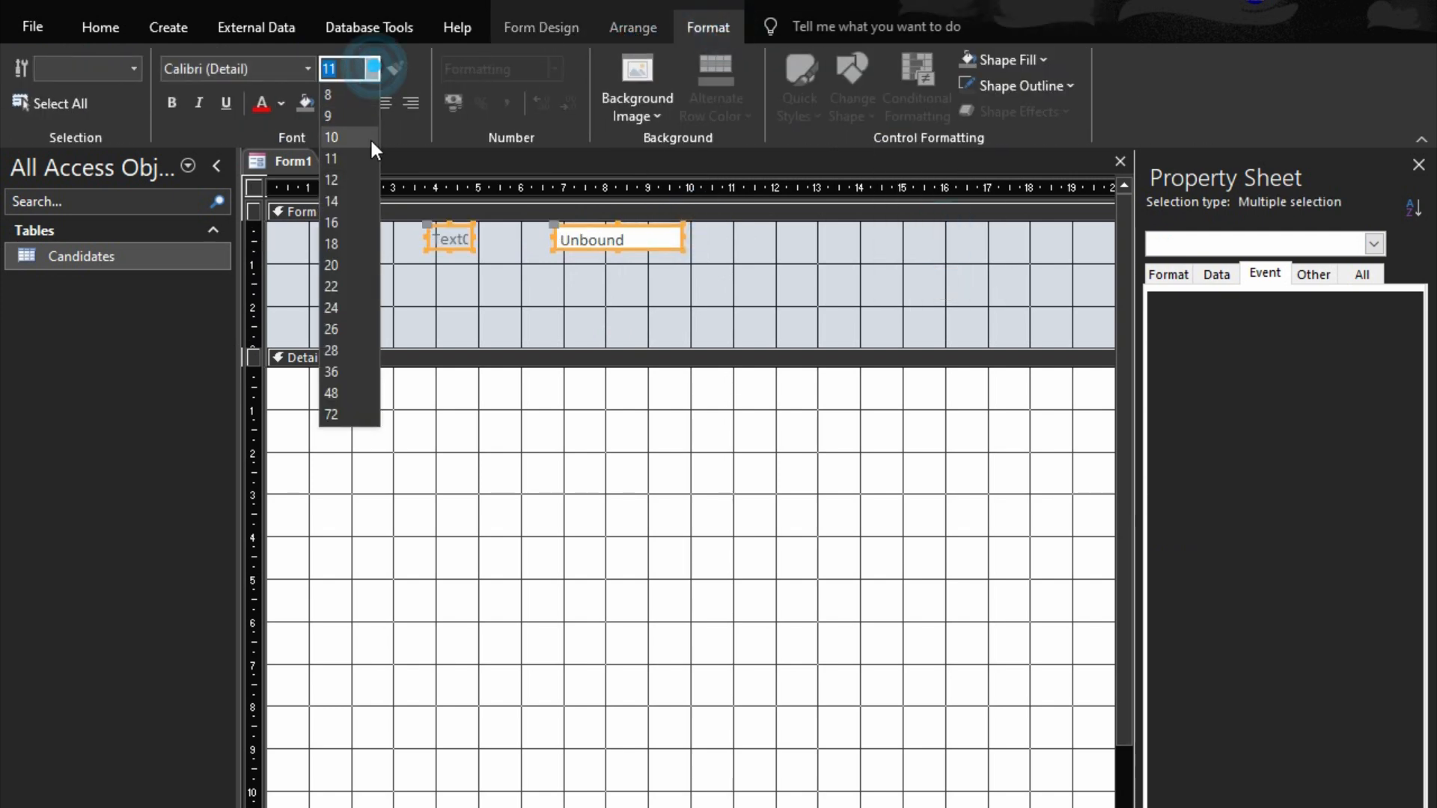
{"action": "left_click", "coordinate": [349, 173]}
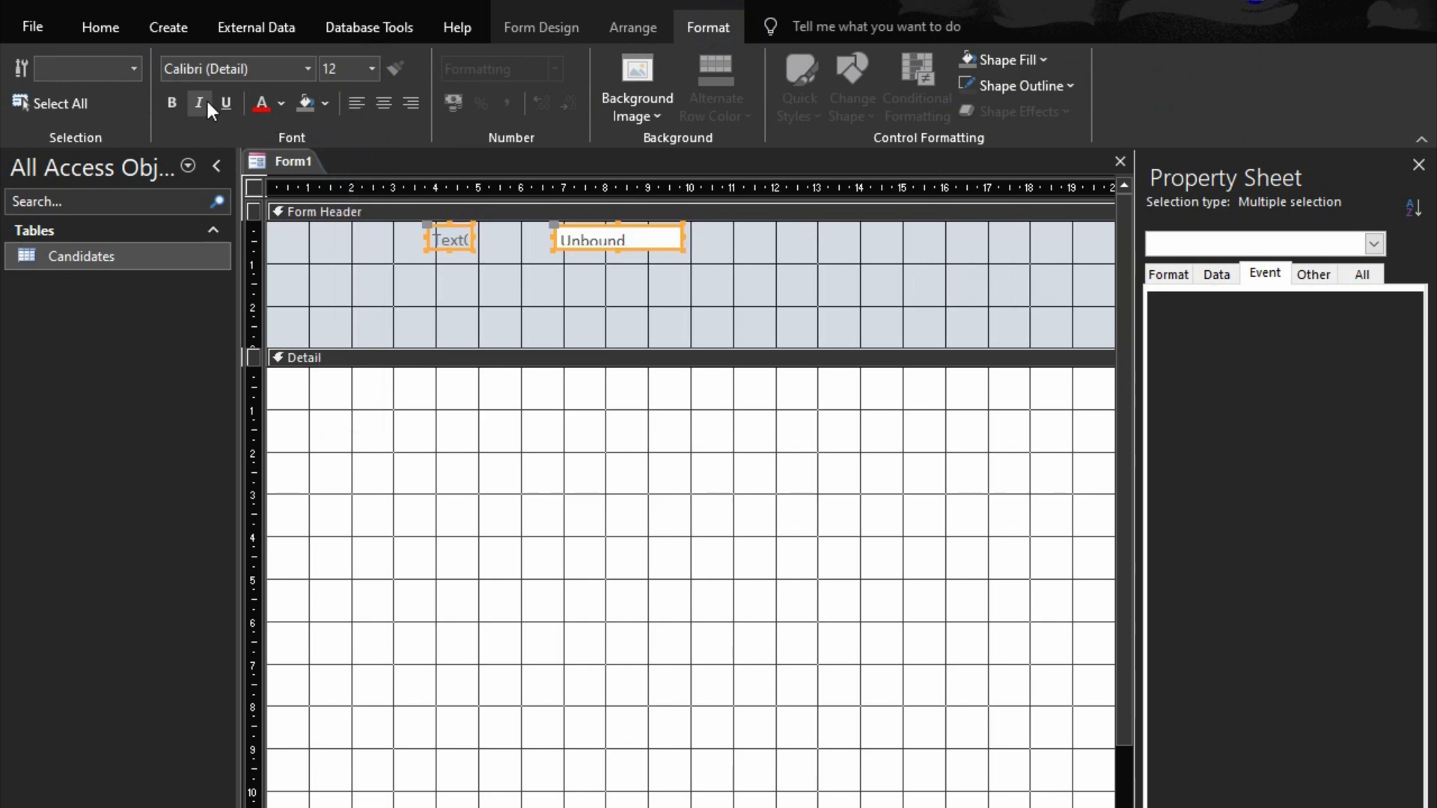
{"action": "left_click", "coordinate": [282, 103]}
{"action": "left_click", "coordinate": [277, 126]}
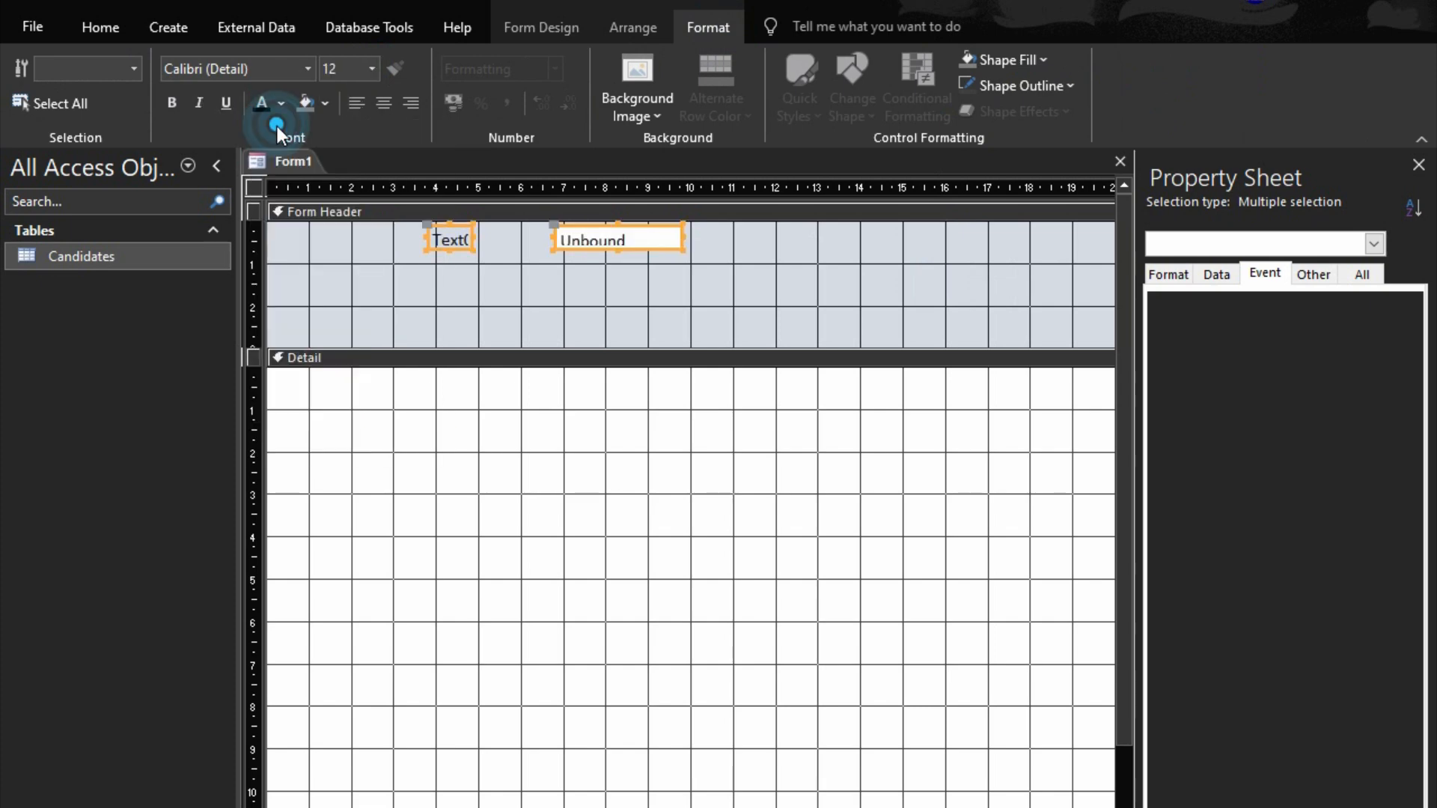
- Size the text box and label to fit, and move them to start about 1 cm across and 1 cm down the header
{"action": "left_click_drag", "start_coordinate": [763, 238], "coordinate": [434, 235]}
{"action": "right_click", "coordinate": [440, 243]}
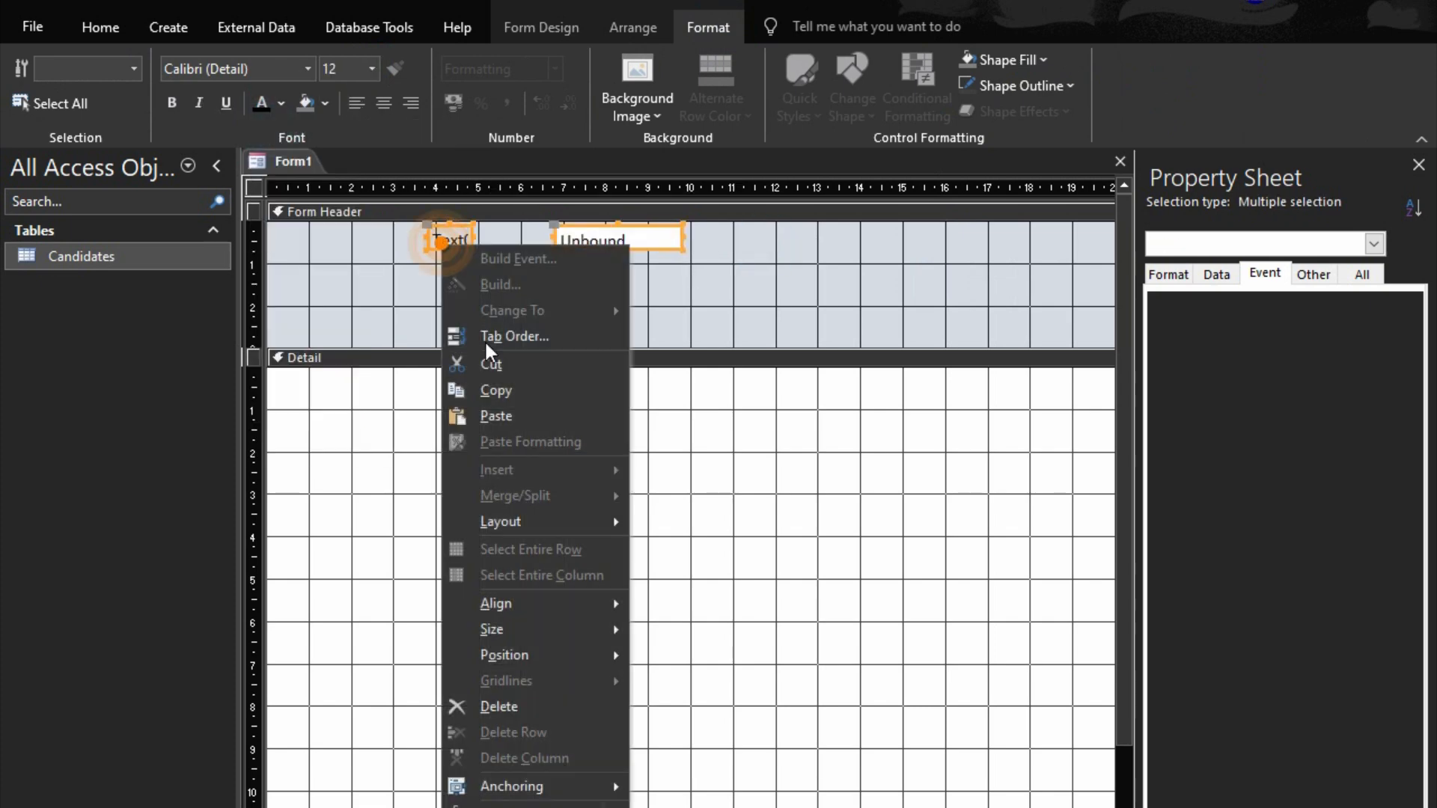
{"action": "mouse_move", "coordinate": [527, 632]}
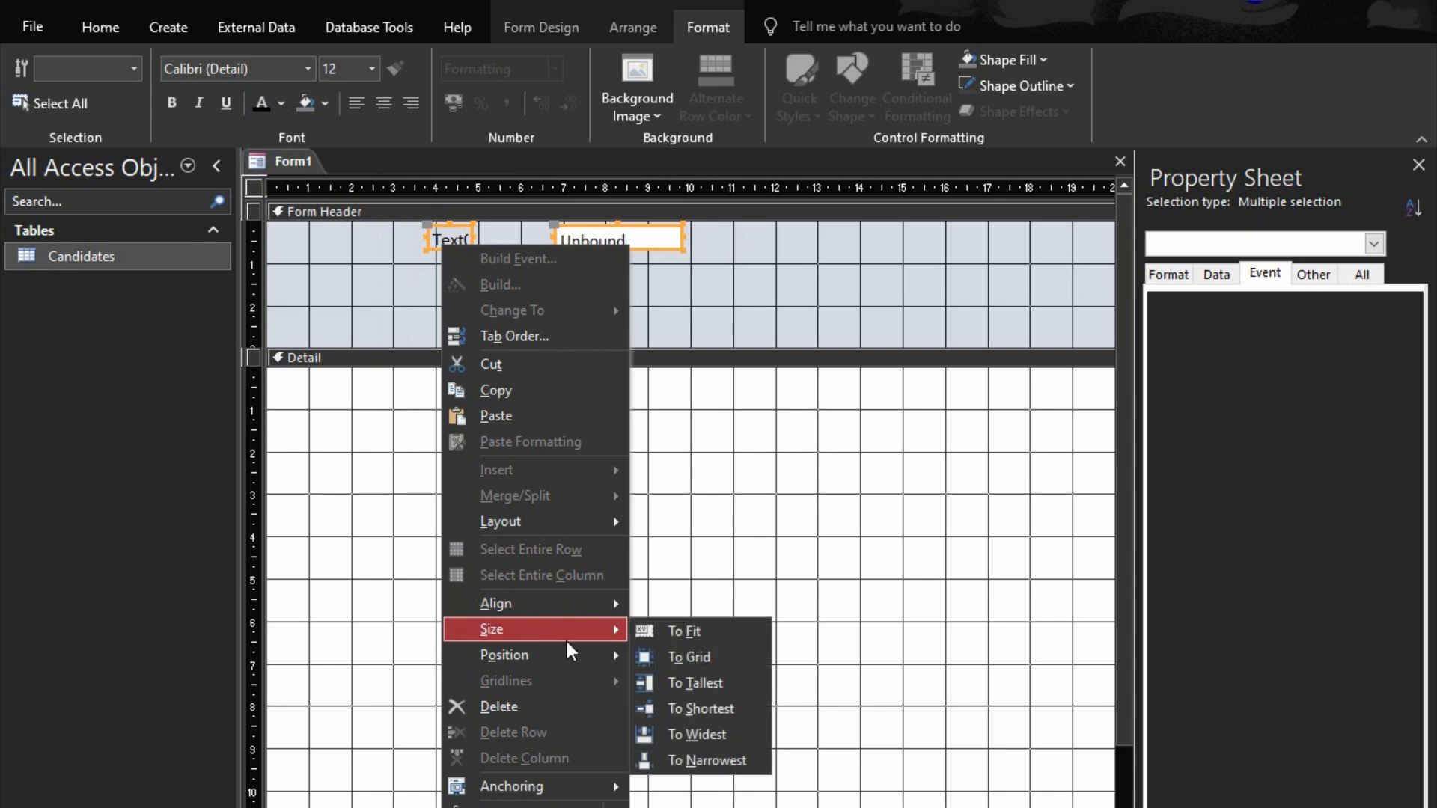
{"action": "left_click", "coordinate": [672, 632]}
{"action": "left_click_drag", "start_coordinate": [651, 247], "coordinate": [533, 298]}
{"action": "left_click", "coordinate": [622, 281]}
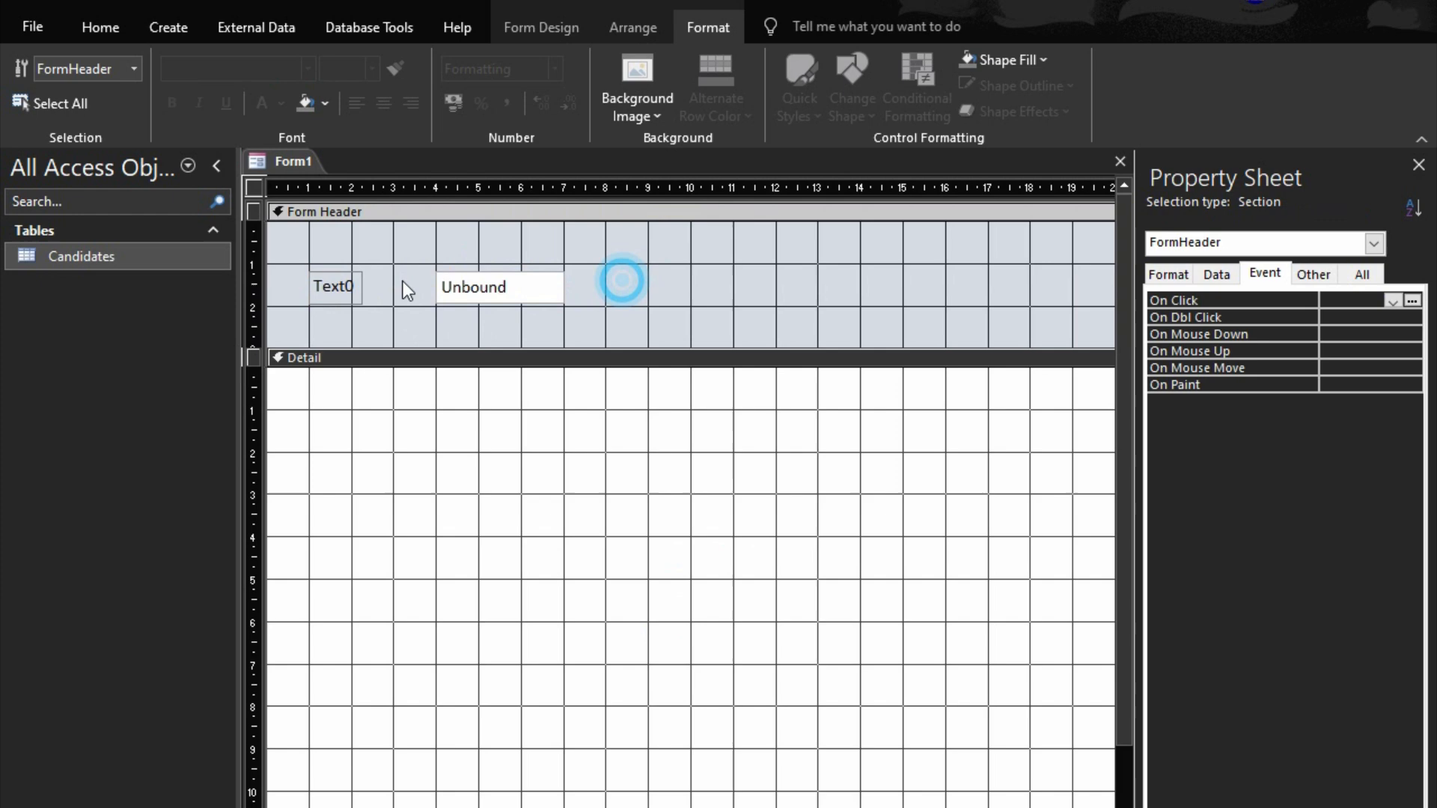
- Copy the label and text box pair and paste three copies into the form header
{"action": "left_click", "coordinate": [333, 287]}
{"action": "left_click_drag", "start_coordinate": [675, 265], "coordinate": [316, 296]}
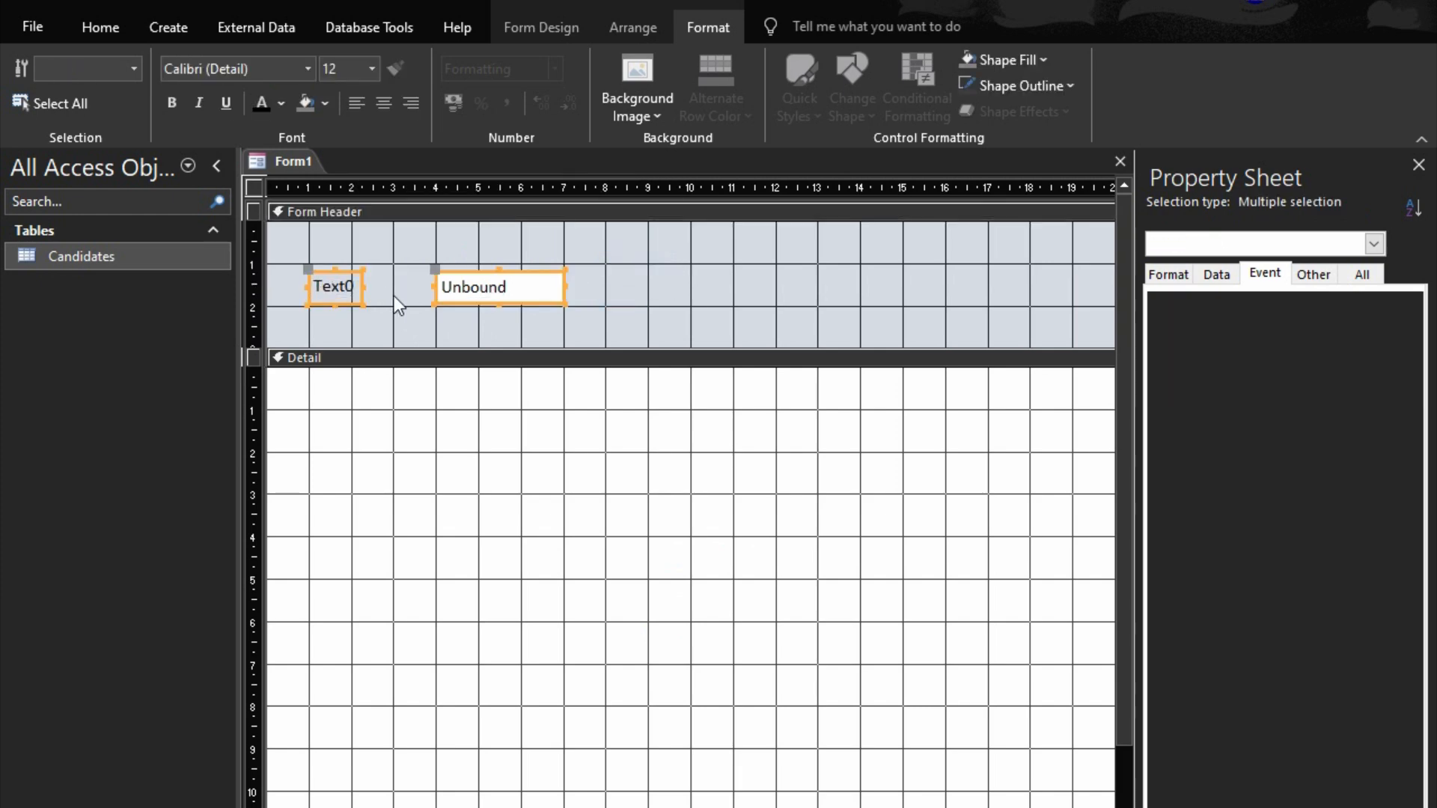
{"action": "left_click", "coordinate": [483, 215]}
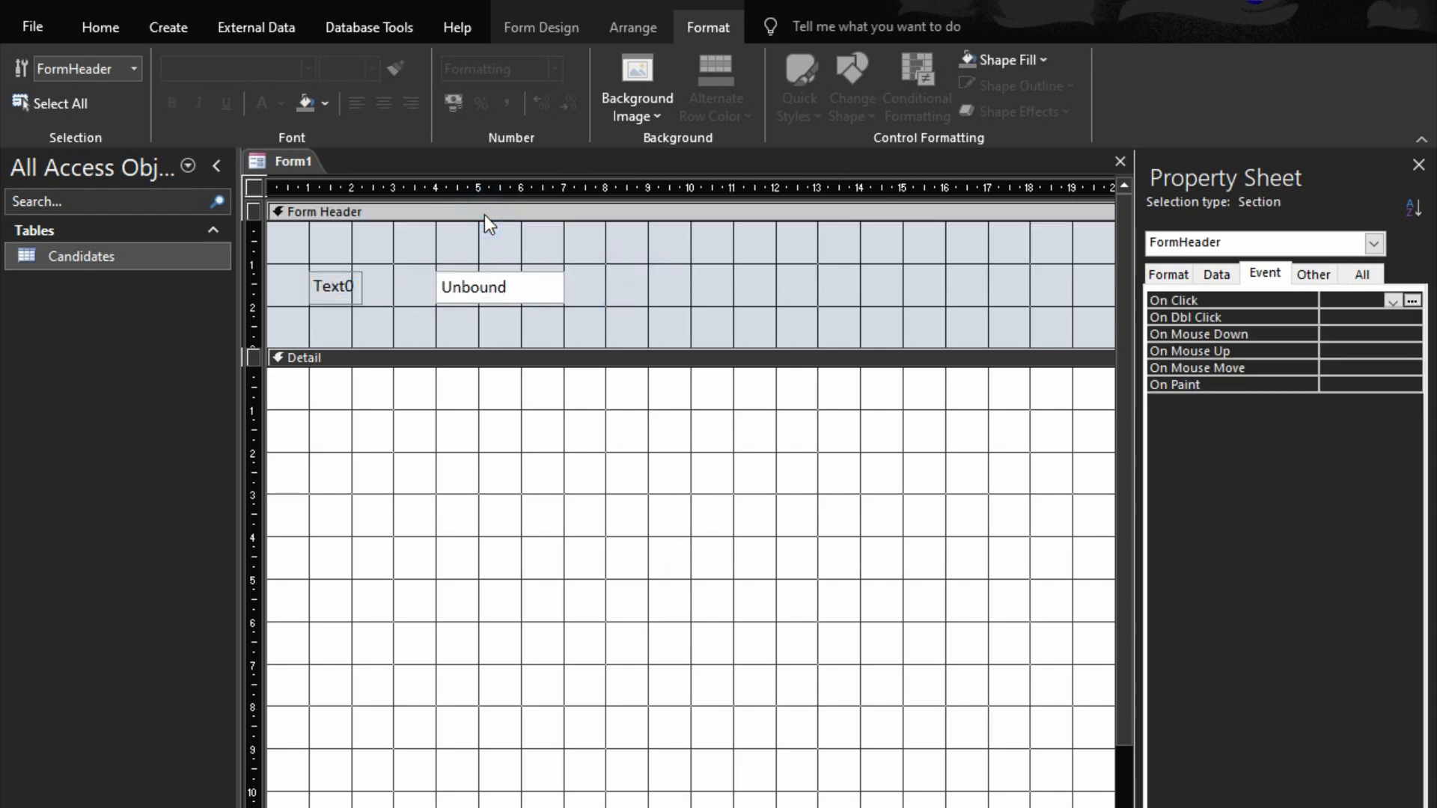
{"action": "key", "text": "ctrl+v"}
{"action": "key", "text": "ctrl+v"}
{"action": "key", "text": "ctrl+v"}
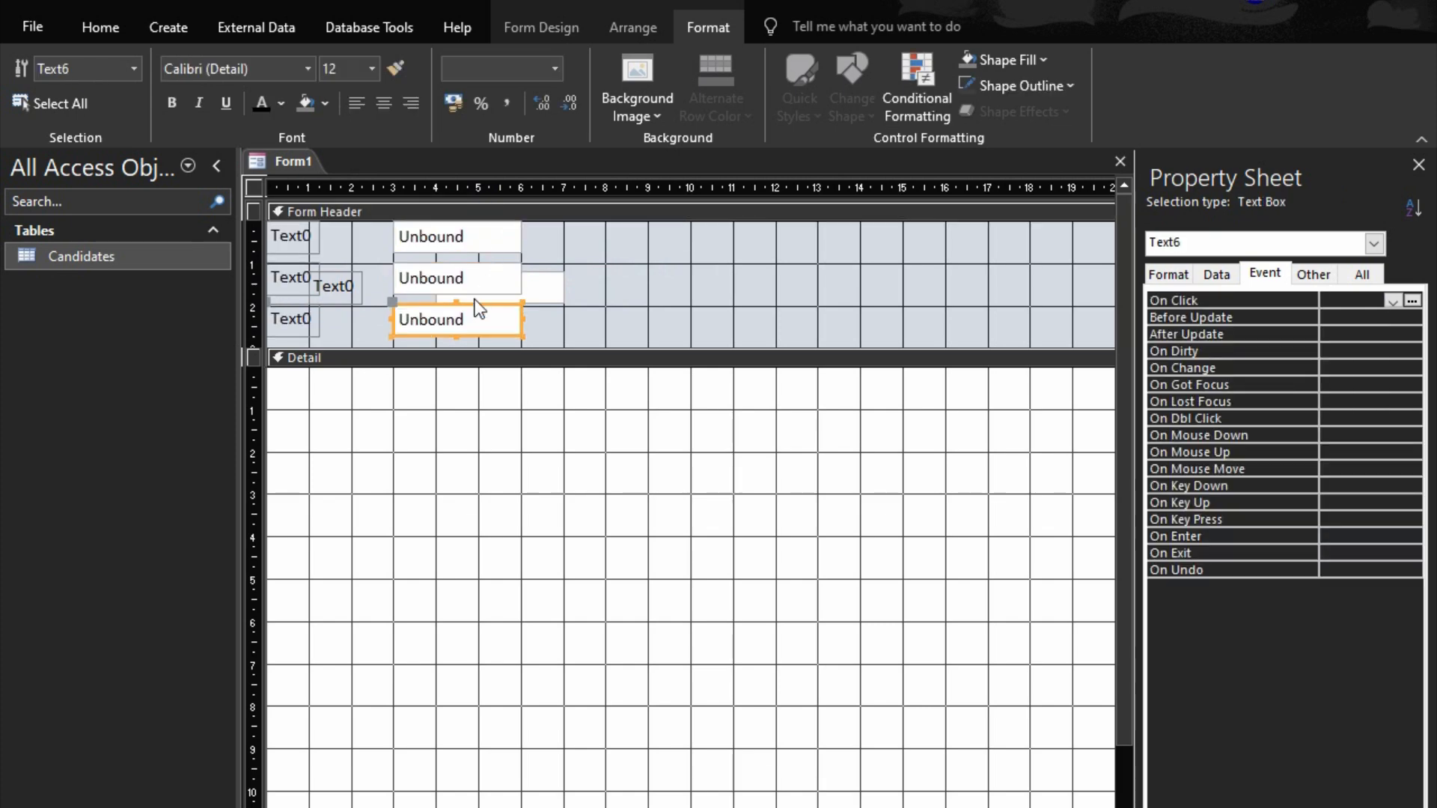
- Spread the three pasted label and text box pairs apart across the form header
{"action": "left_click_drag", "start_coordinate": [432, 310], "coordinate": [986, 231]}
{"action": "left_click_drag", "start_coordinate": [509, 238], "coordinate": [750, 238]}
{"action": "left_click_drag", "start_coordinate": [504, 276], "coordinate": [976, 292]}
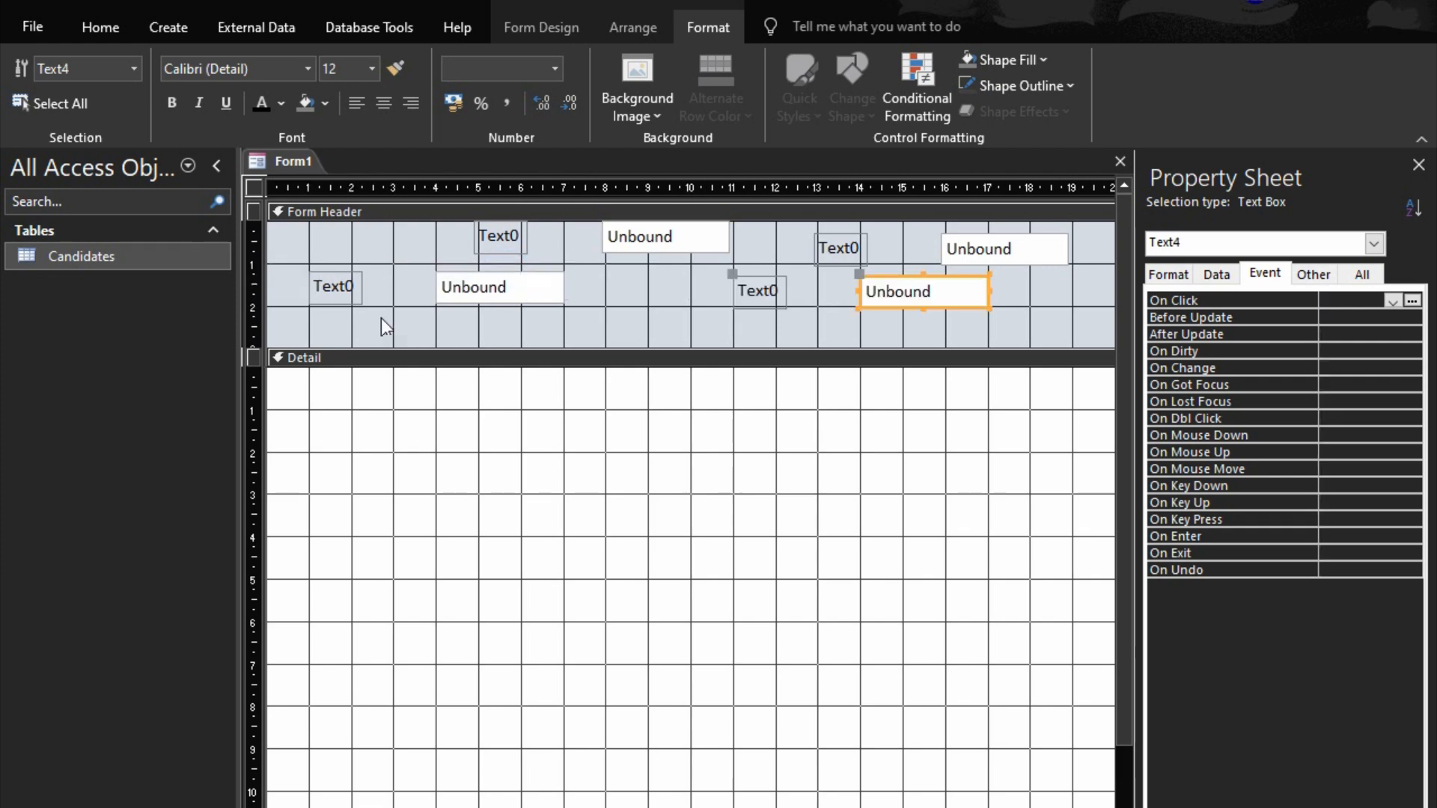
- Change the caption of the original text box's label to "Student Name:"
{"action": "left_click", "coordinate": [322, 283]}
{"action": "left_click", "coordinate": [318, 283]}
{"action": "double_click", "coordinate": [317, 283]}
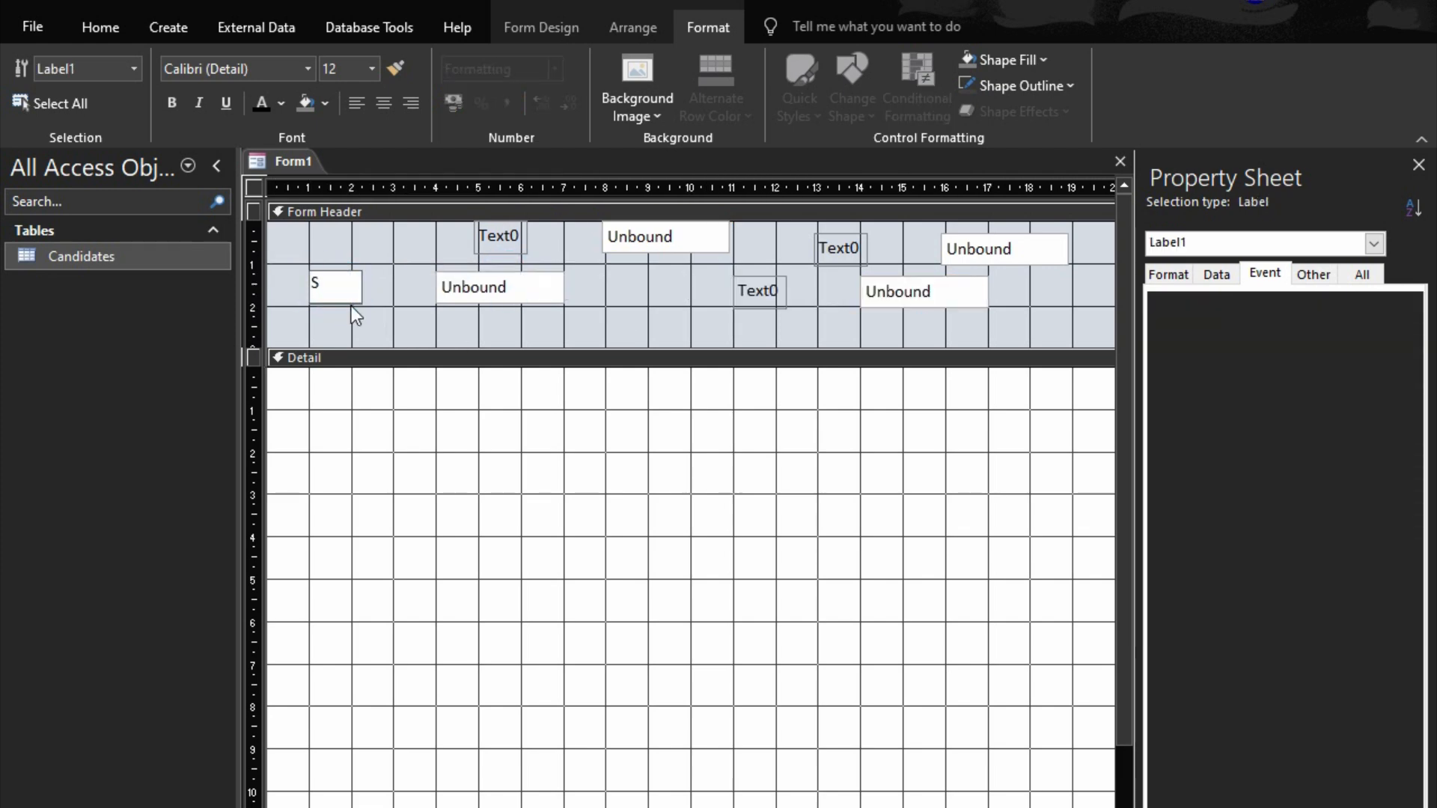
{"action": "type", "text": "Student na"}
{"action": "key", "text": "BackSpace"}
{"action": "key", "text": "BackSpace"}
{"action": "type", "text": "na"}
{"action": "key", "text": "BackSpace"}
{"action": "key", "text": "BackSpace"}
{"action": "type", "text": "Name"}
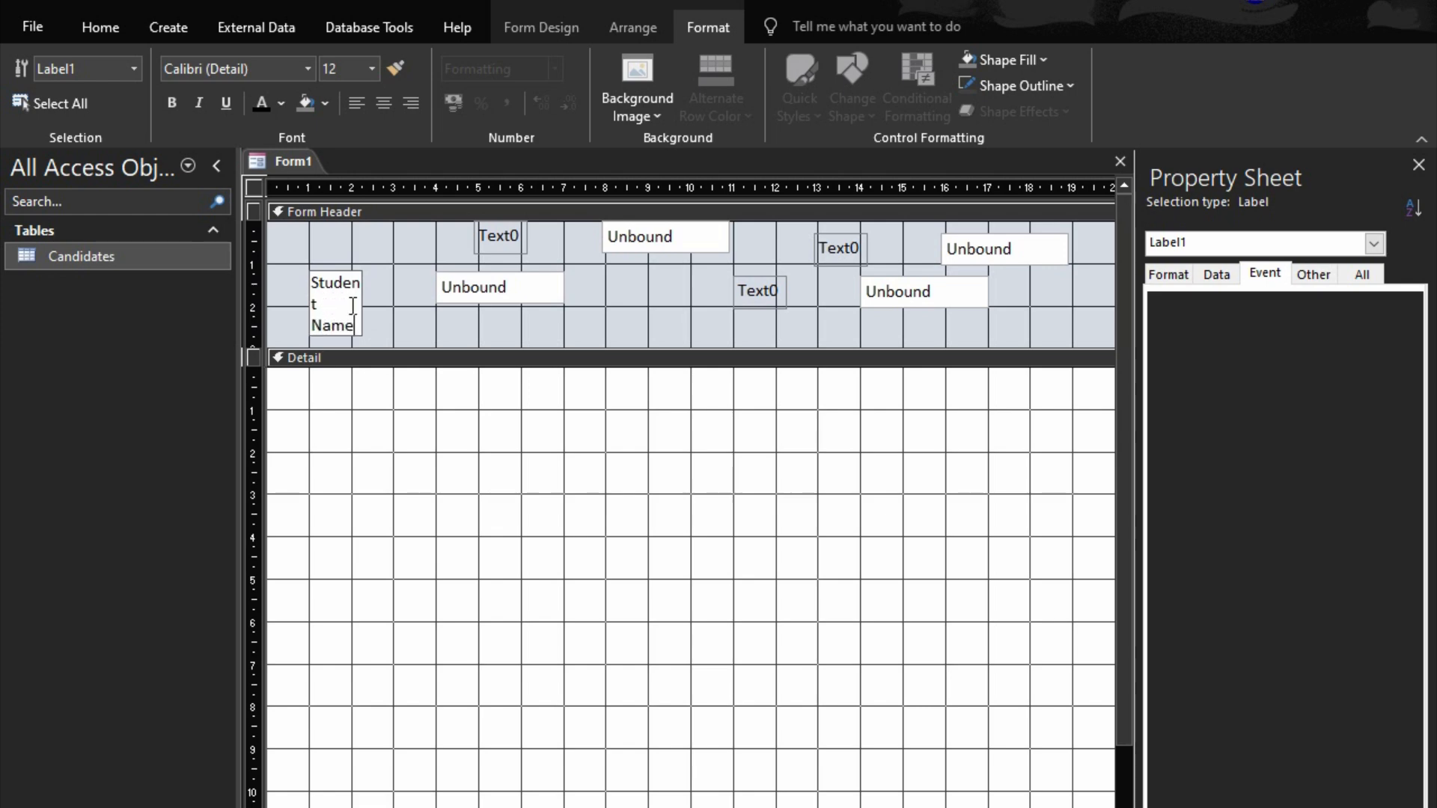
{"action": "type", "text": ":"}
- Change the caption of the label above the Student Name row to "Student Code:"
{"action": "left_click", "coordinate": [498, 235]}
{"action": "double_click", "coordinate": [504, 236]}
{"action": "type", "text": "Student"}
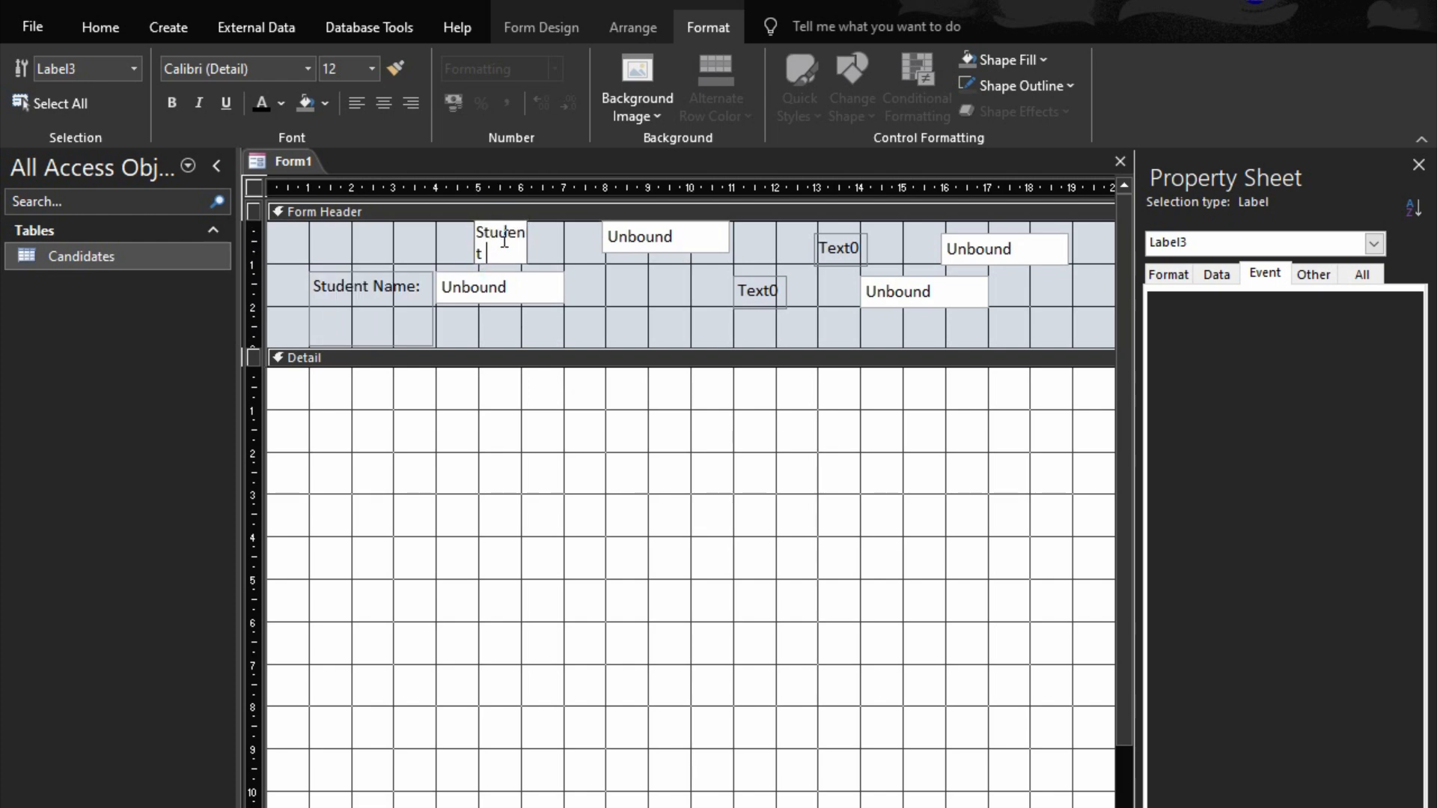
{"action": "type", "text": " Code:"}
{"action": "left_click", "coordinate": [633, 235]}
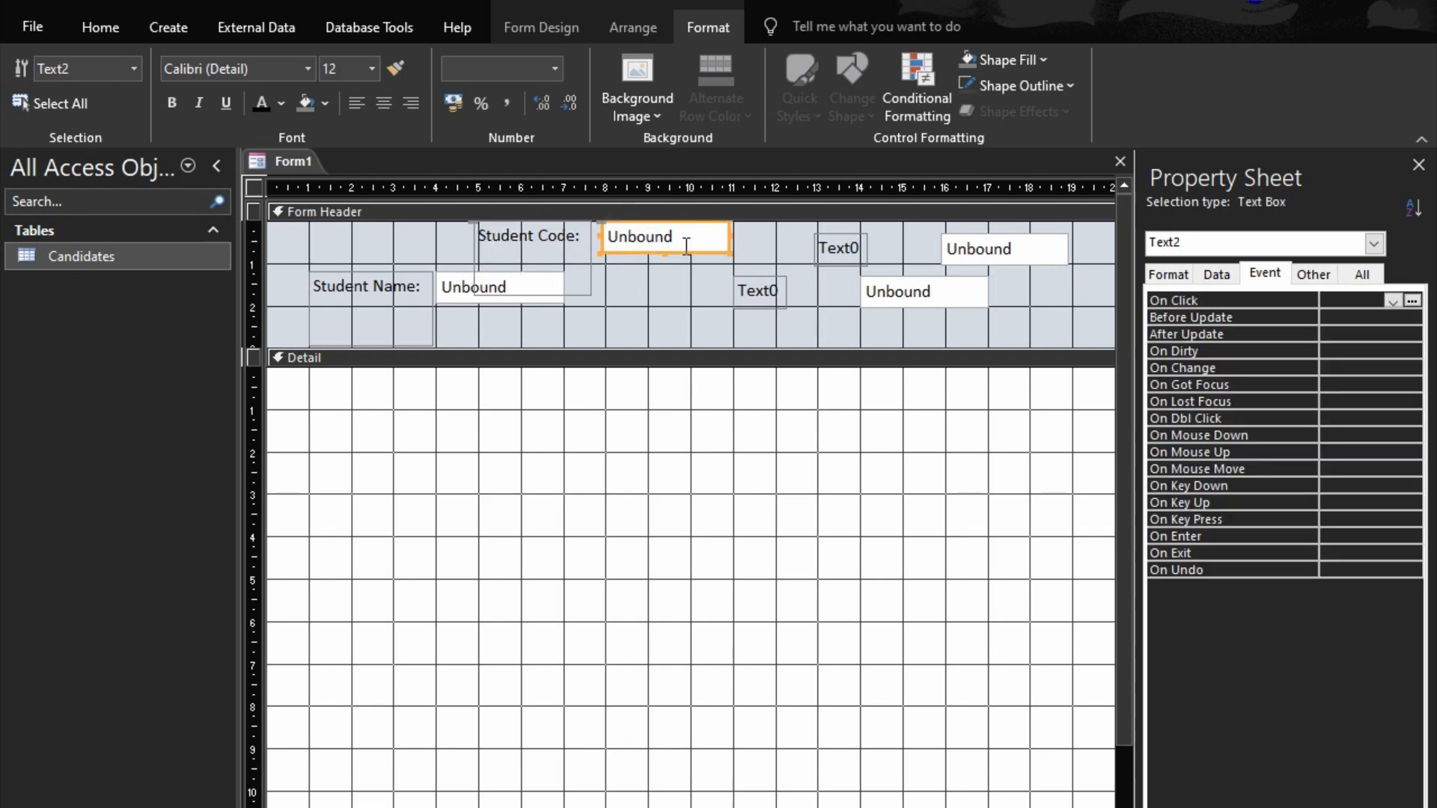
- Change the caption of the Text0 label on the Student Name row to "Class:"
{"action": "left_click", "coordinate": [763, 292]}
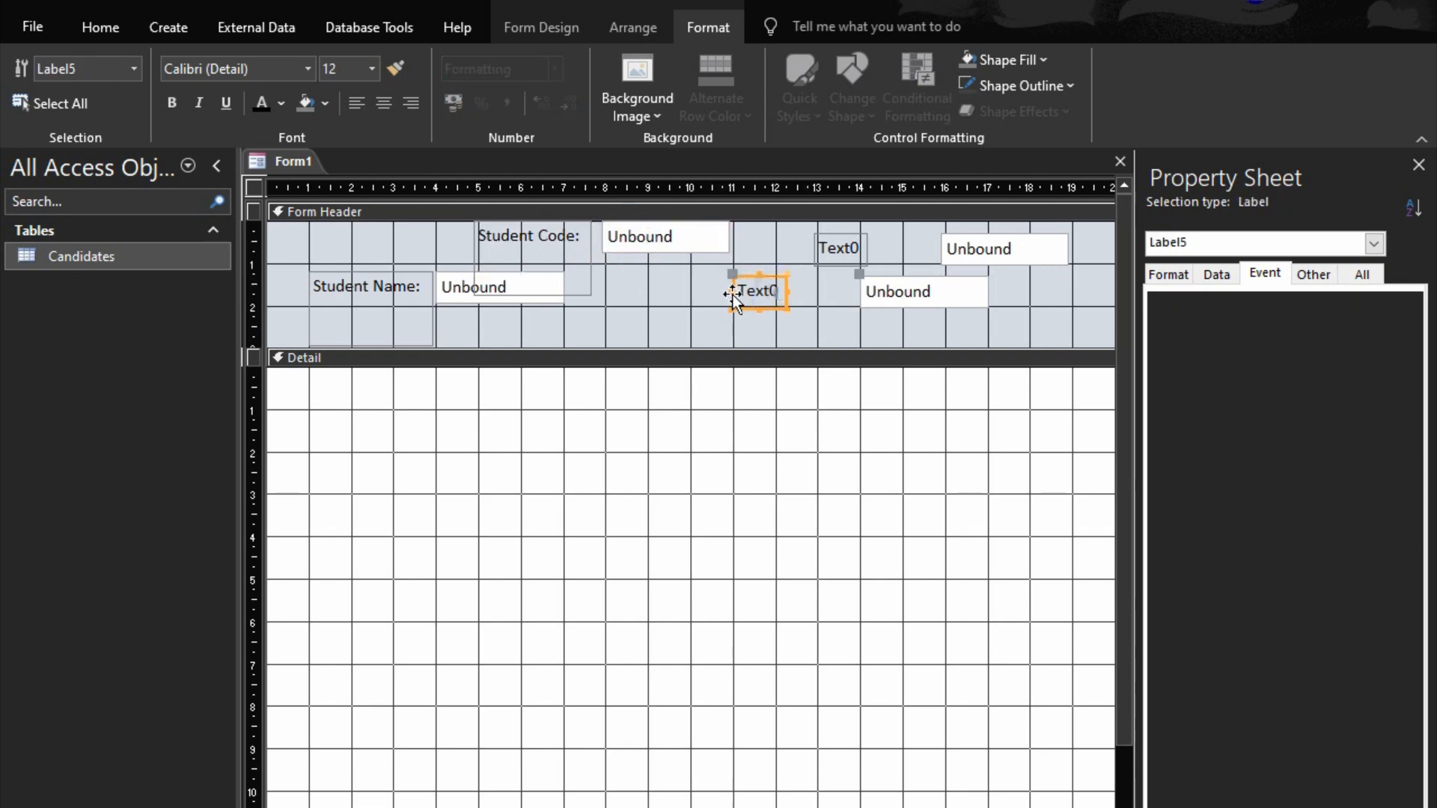
{"action": "double_click", "coordinate": [748, 291]}
{"action": "type", "text": "Calss"}
{"action": "key", "text": "BackSpace"}
{"action": "key", "text": "BackSpace"}
{"action": "key", "text": "BackSpace"}
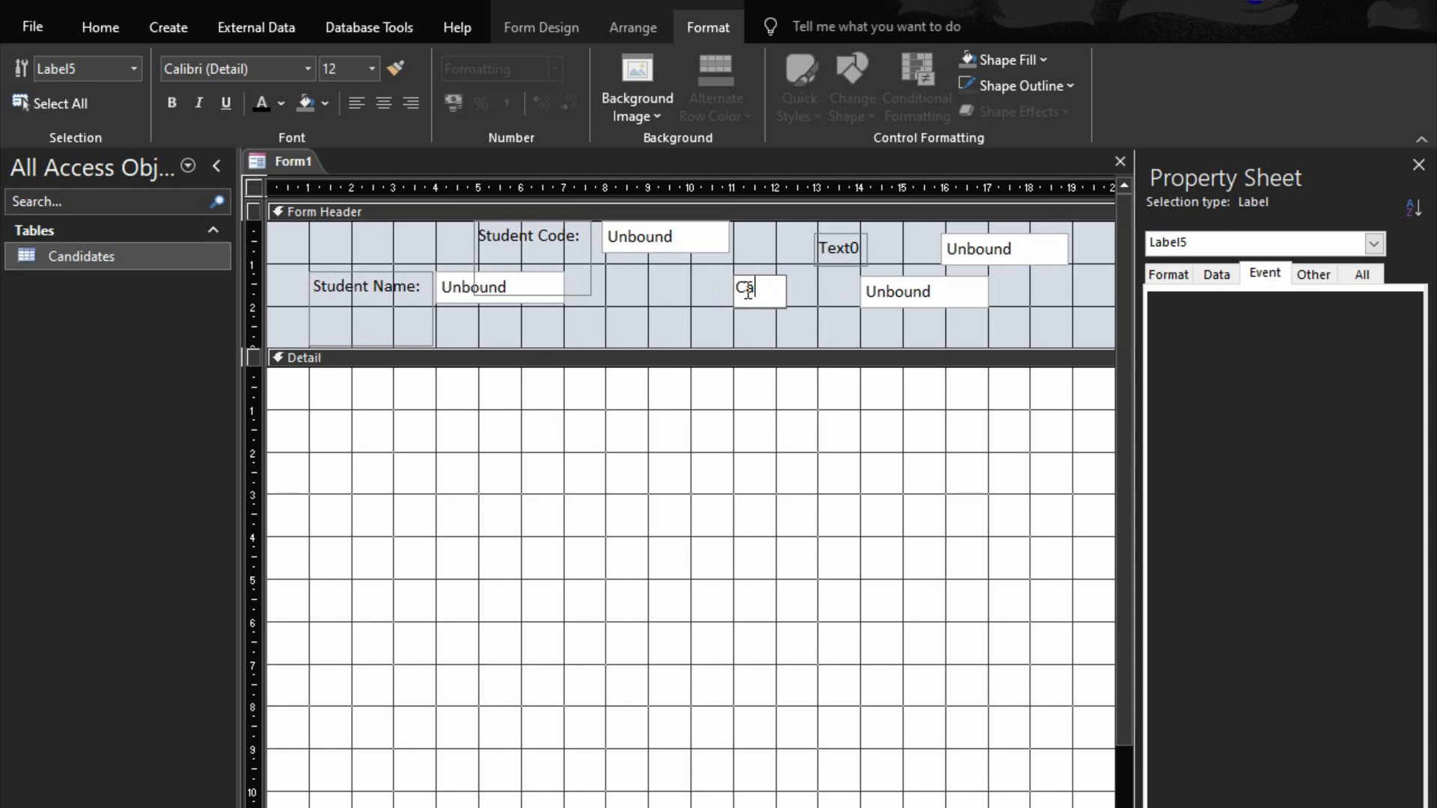
{"action": "type", "text": "||C"}
{"action": "type", "text": "lass:"}
{"action": "left_click", "coordinate": [867, 250]}
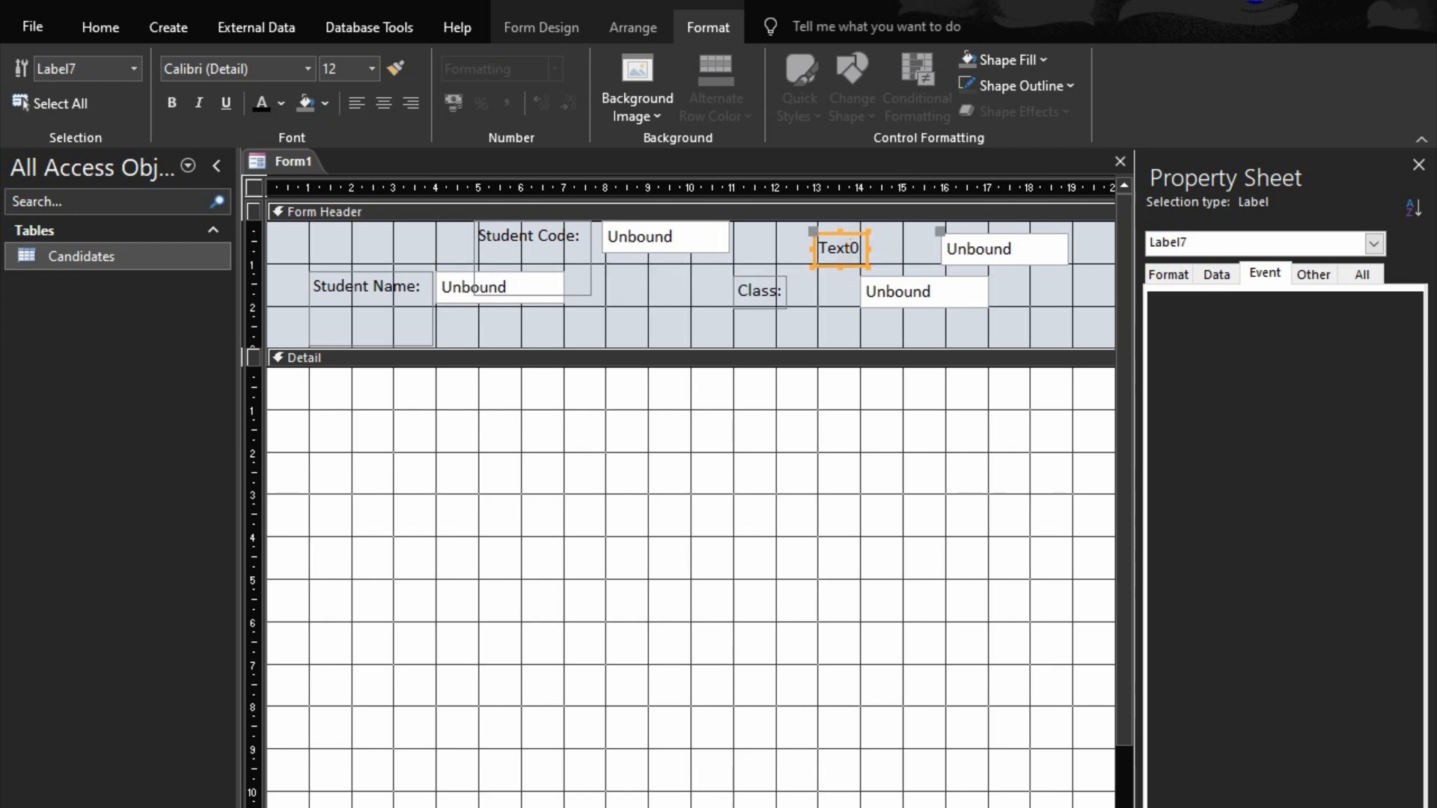
- Size the Student Code label and its text box to the shortest of the two
{"action": "left_click_drag", "start_coordinate": [455, 228], "coordinate": [731, 250]}
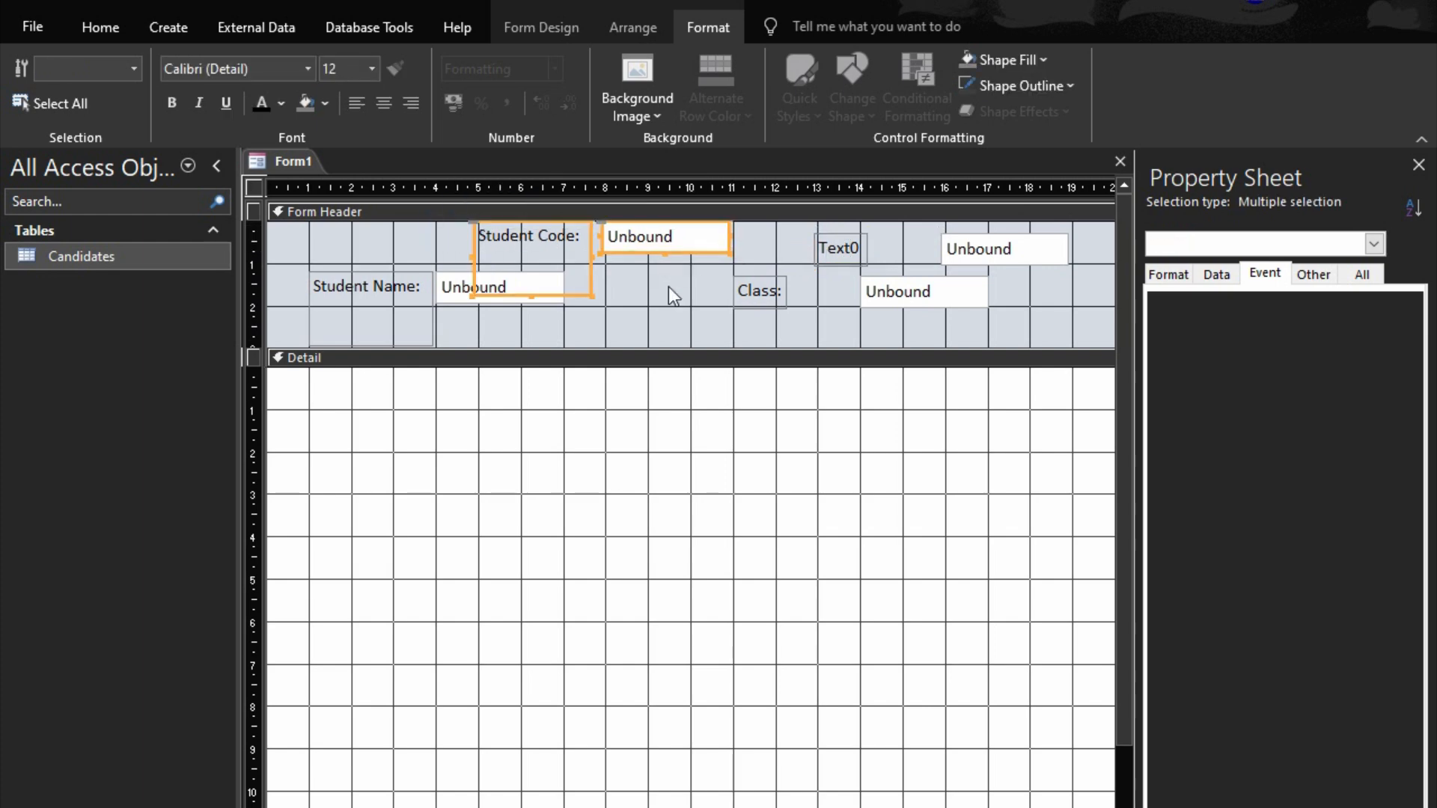
{"action": "left_click", "coordinate": [669, 283]}
{"action": "left_click_drag", "start_coordinate": [461, 228], "coordinate": [757, 233]}
{"action": "right_click", "coordinate": [700, 245]}
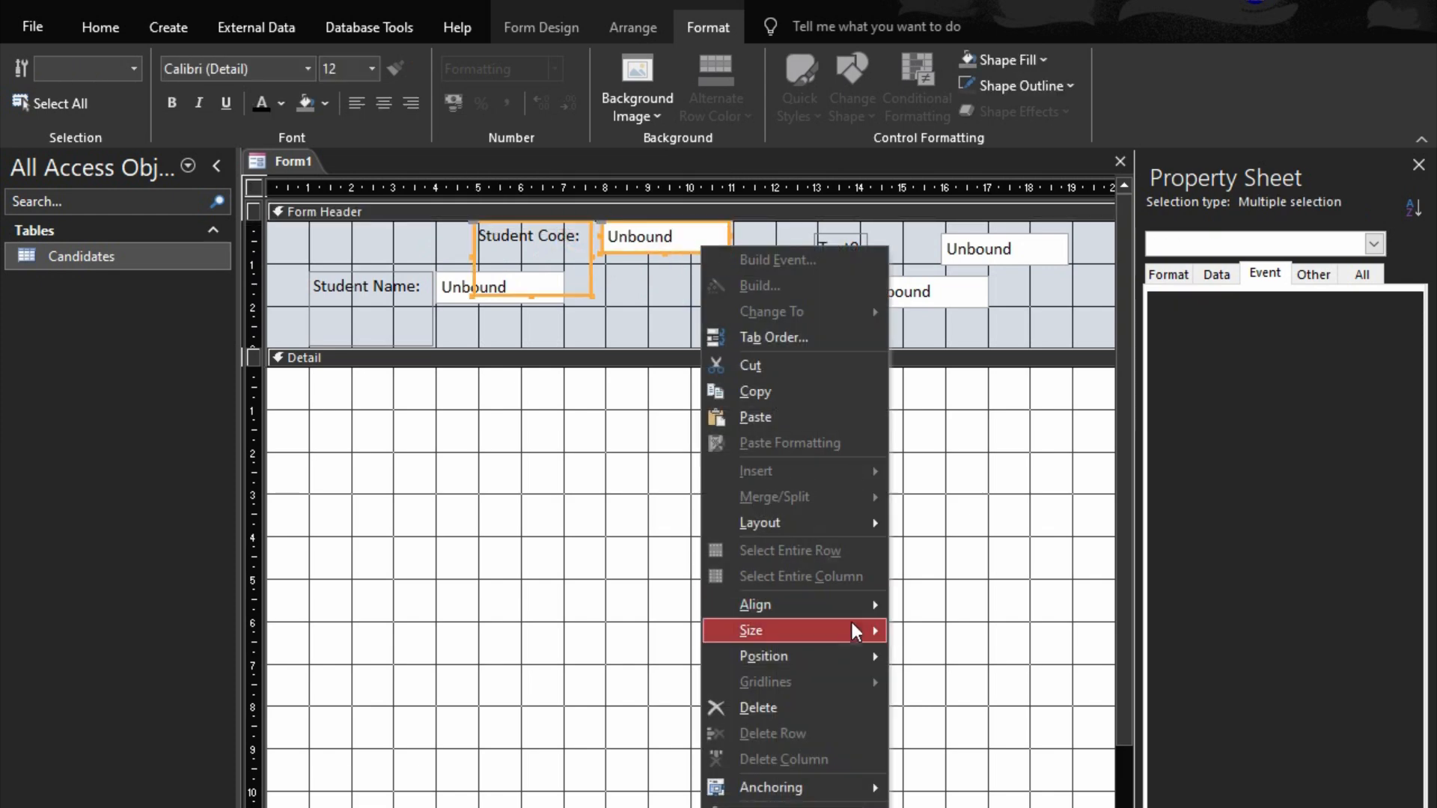
{"action": "mouse_move", "coordinate": [854, 630]}
{"action": "left_click", "coordinate": [966, 708]}
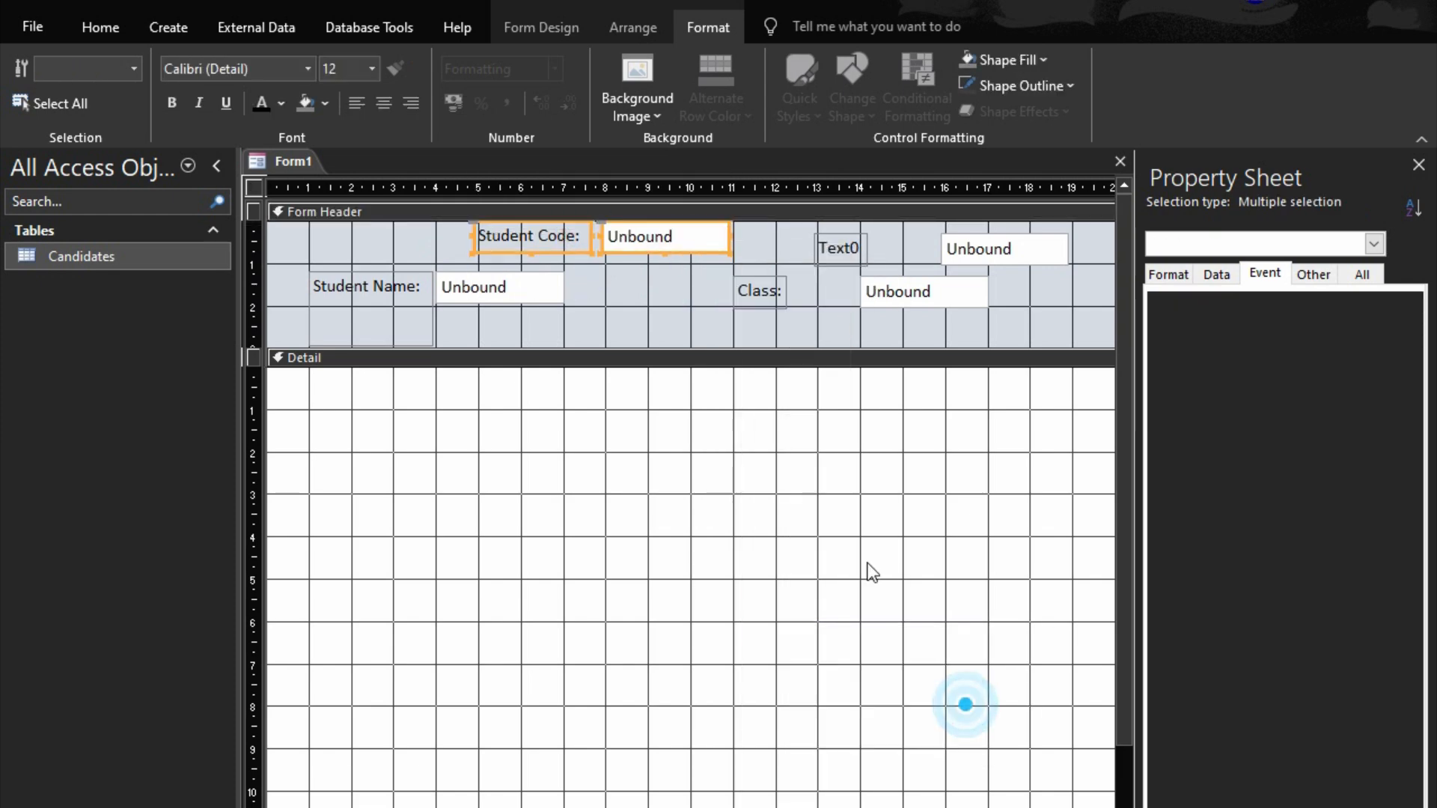
- Widen the Student Name text box to about 7 cm and place the Class label with a text box about 2.7 cm wide after it
{"action": "left_click", "coordinate": [459, 296]}
{"action": "left_click_drag", "start_coordinate": [569, 284], "coordinate": [734, 290]}
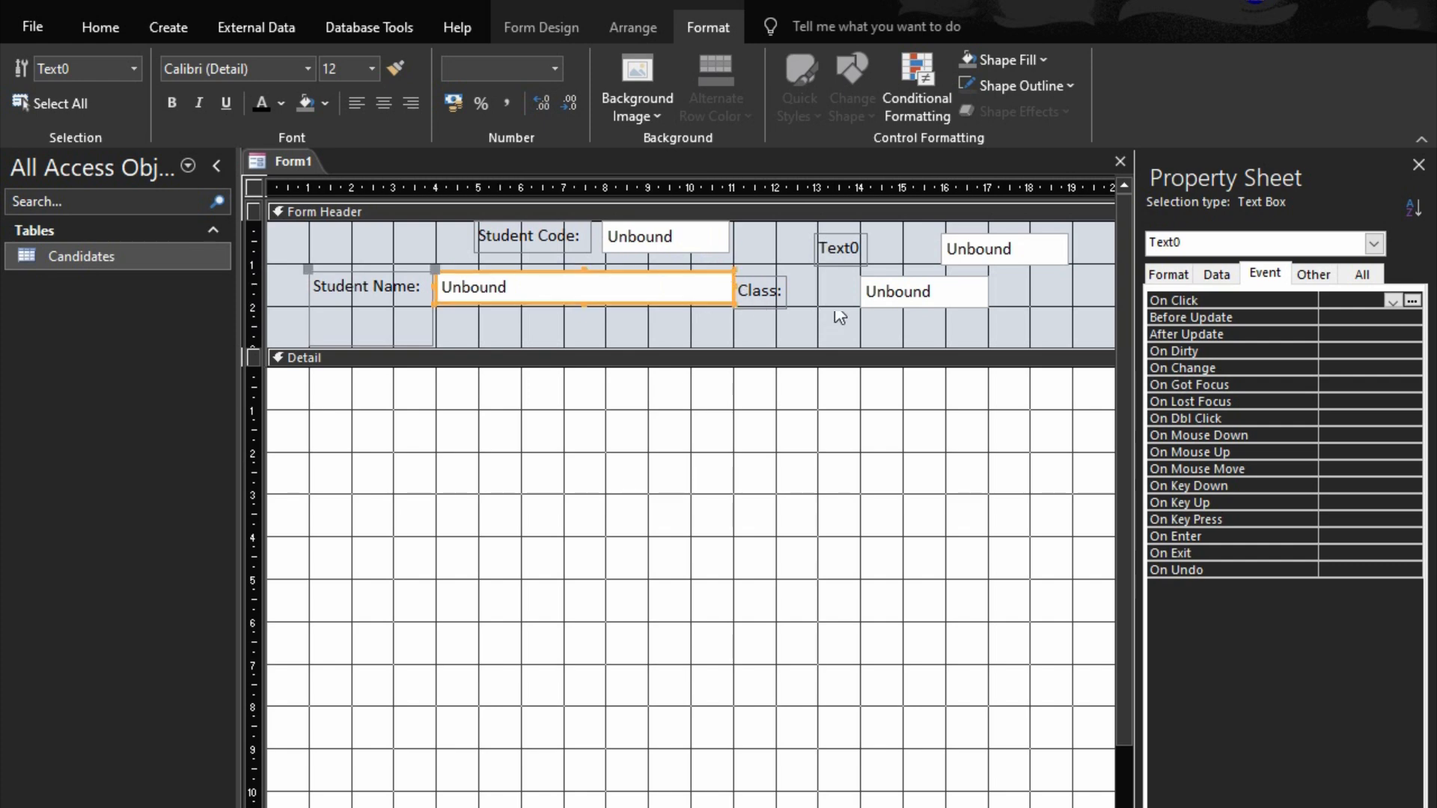
{"action": "left_click", "coordinate": [901, 292]}
{"action": "left_click_drag", "start_coordinate": [901, 292], "coordinate": [976, 305]}
{"action": "left_click_drag", "start_coordinate": [834, 301], "coordinate": [794, 280]}
{"action": "left_click", "coordinate": [906, 282]}
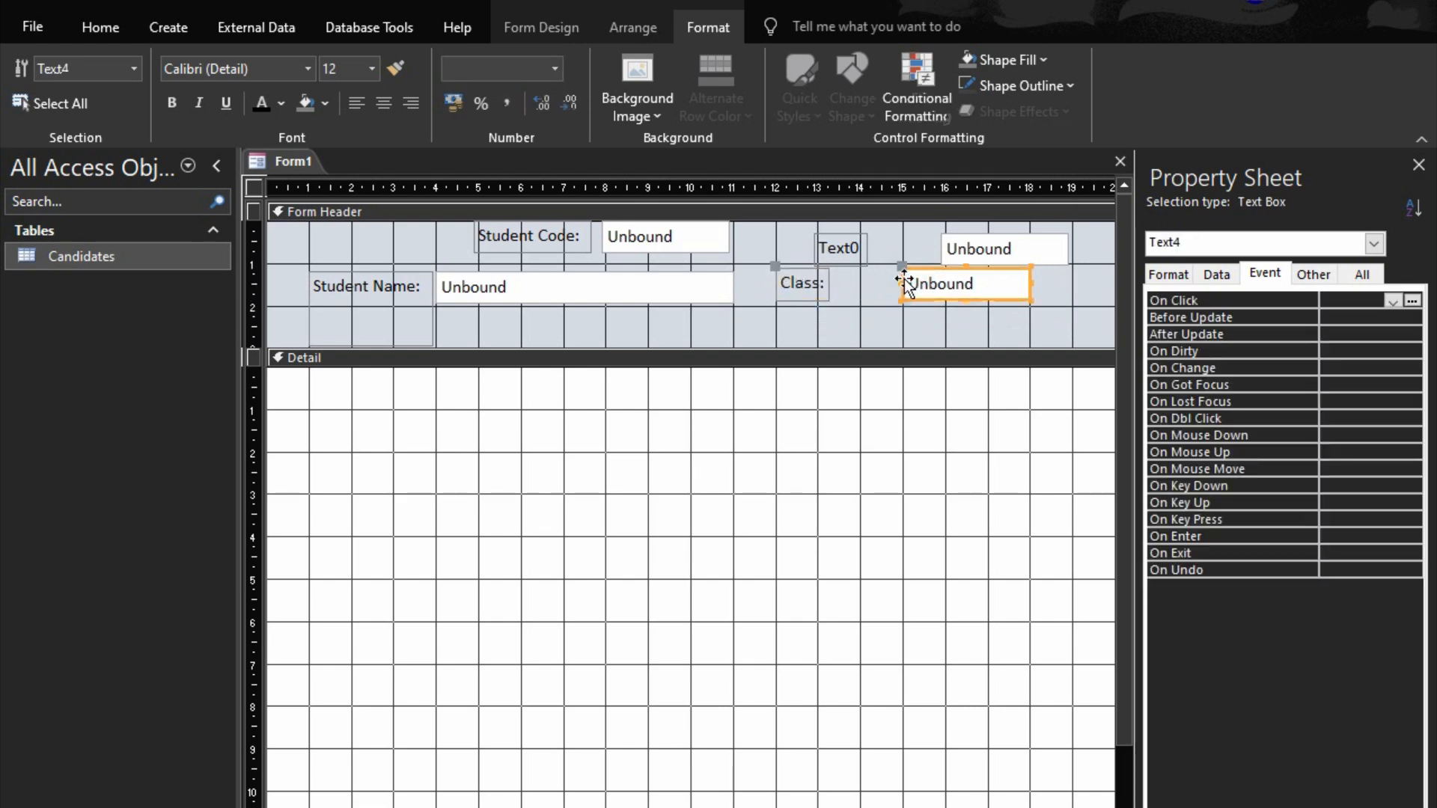
{"action": "left_click_drag", "start_coordinate": [902, 281], "coordinate": [829, 283]}
{"action": "left_click_drag", "start_coordinate": [1031, 281], "coordinate": [947, 299]}
- Move the Student Code label and text box onto the row after Class, and widen the form to about 26 cm
{"action": "left_click_drag", "start_coordinate": [563, 246], "coordinate": [1071, 296]}
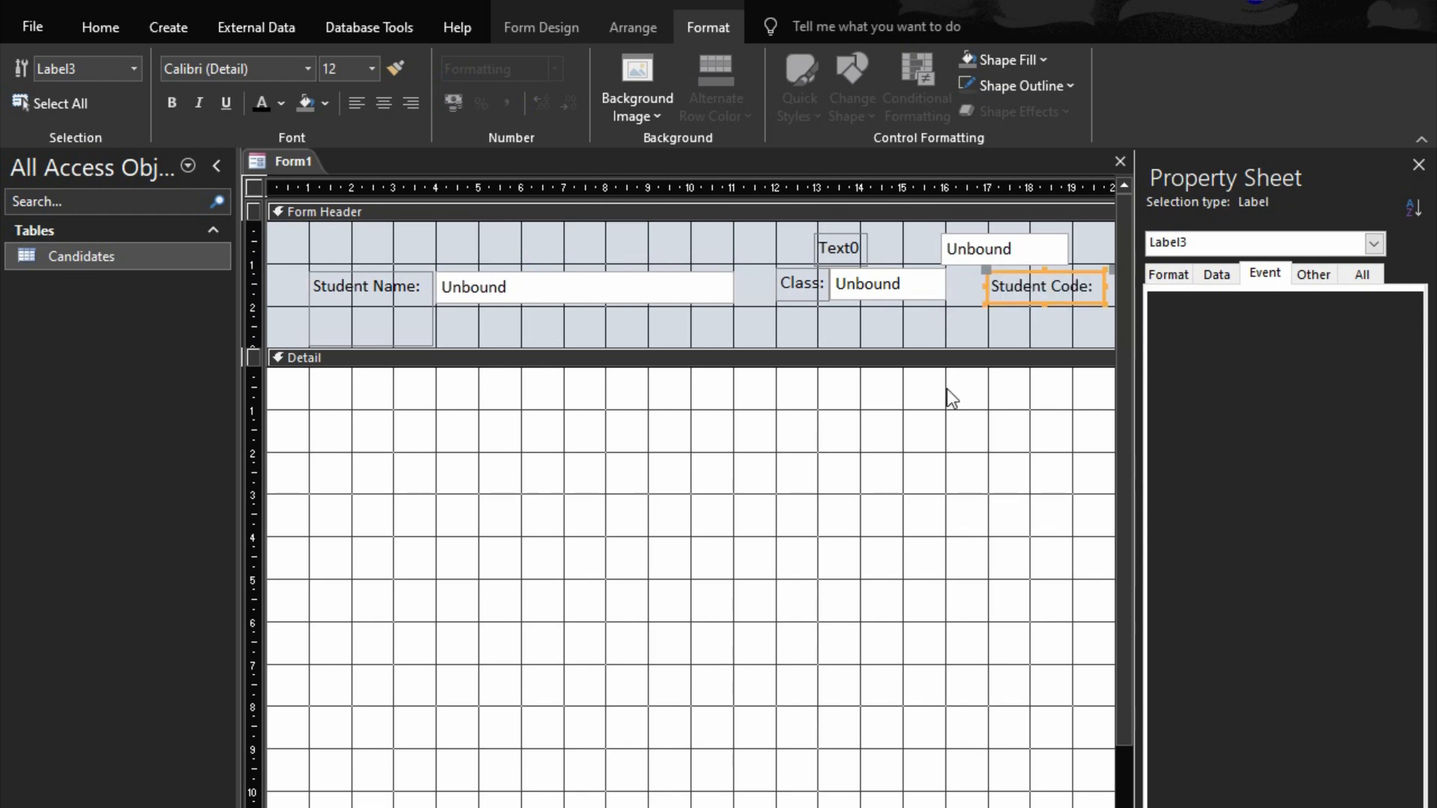
{"action": "scroll", "coordinate": [690, 494], "scroll_direction": "right", "scroll_amount": 3}
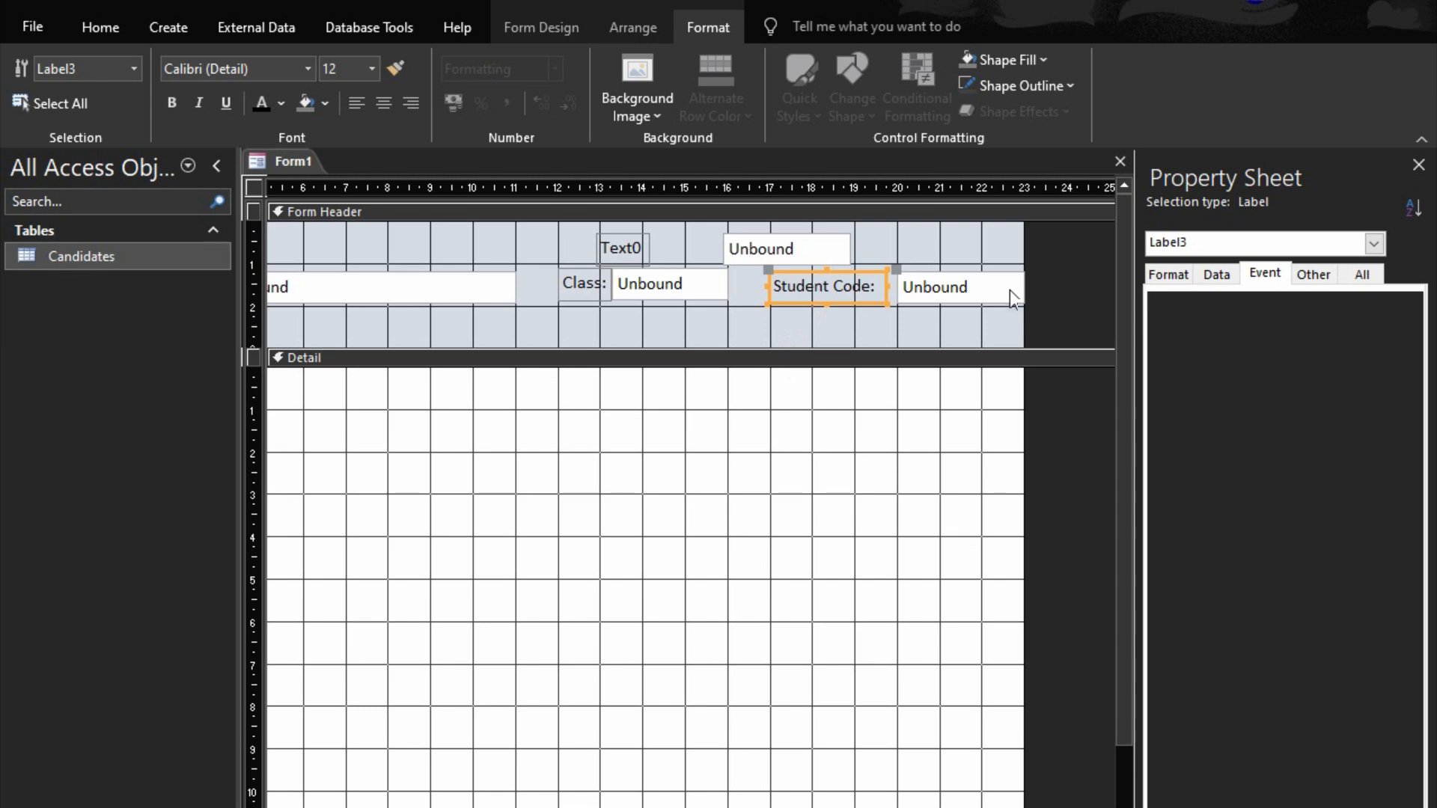
{"action": "left_click_drag", "start_coordinate": [1025, 313], "coordinate": [1078, 321]}
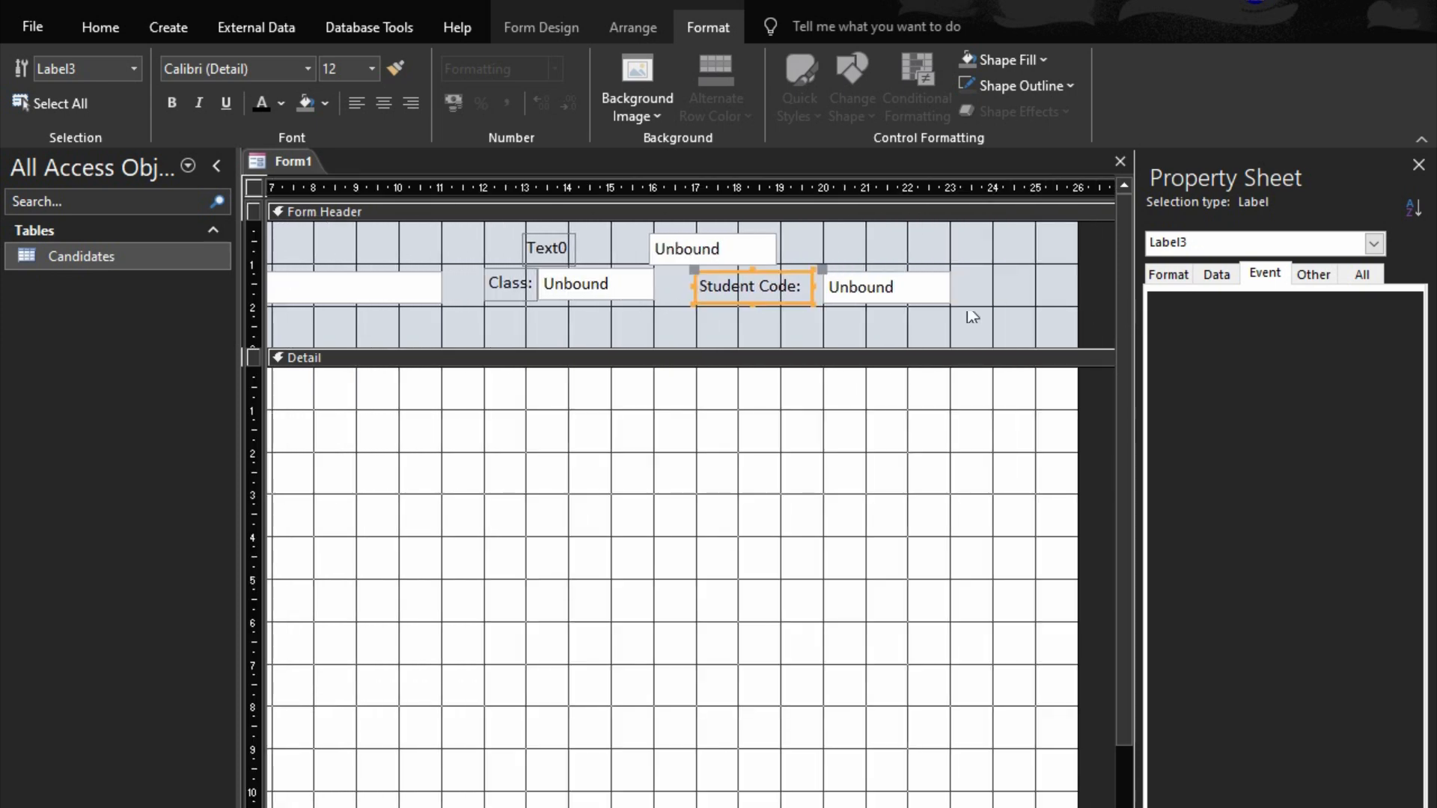
{"action": "left_click", "coordinate": [934, 285]}
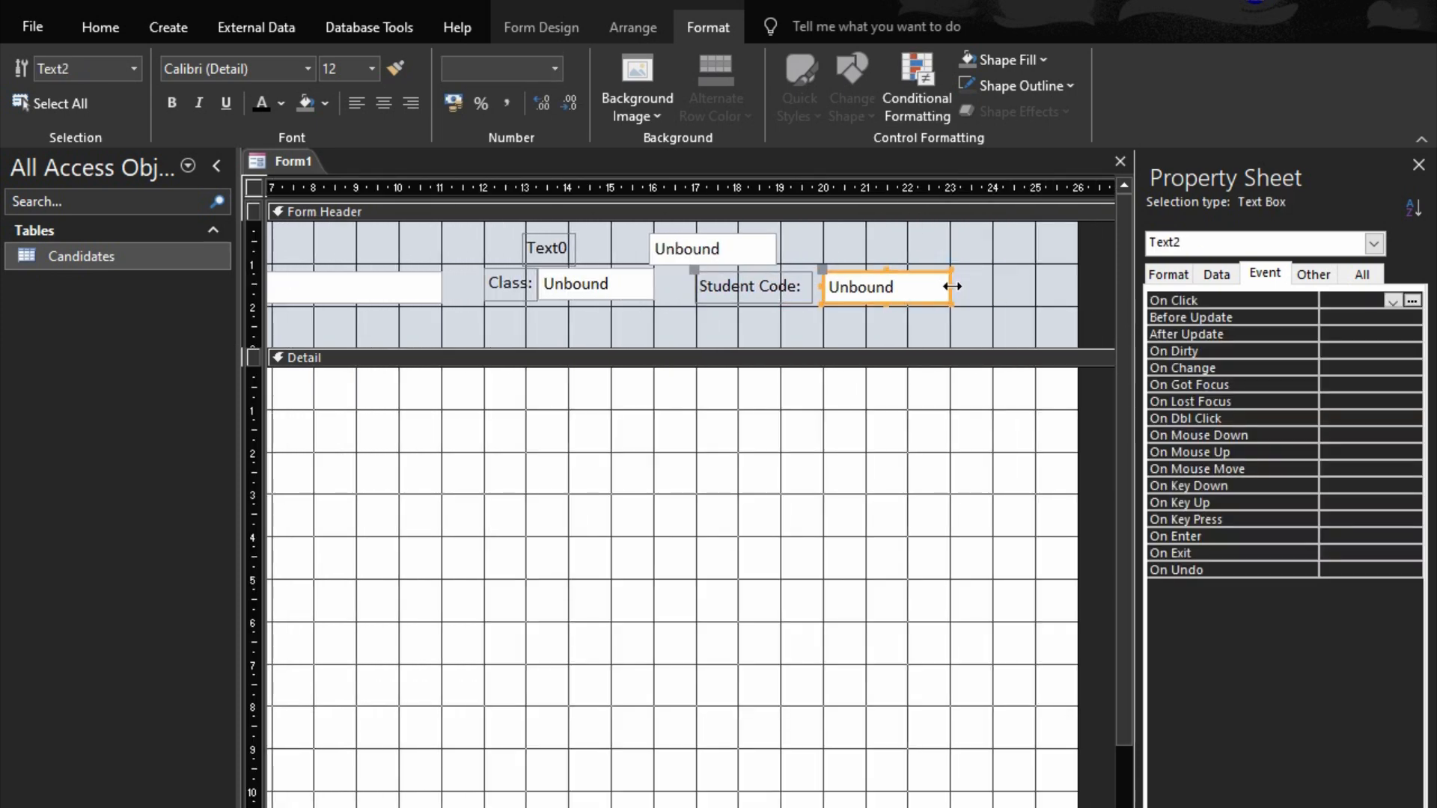
- Delete the remaining Text0 label and move its unbound text box above the Student Name text box
{"action": "left_click", "coordinate": [563, 241]}
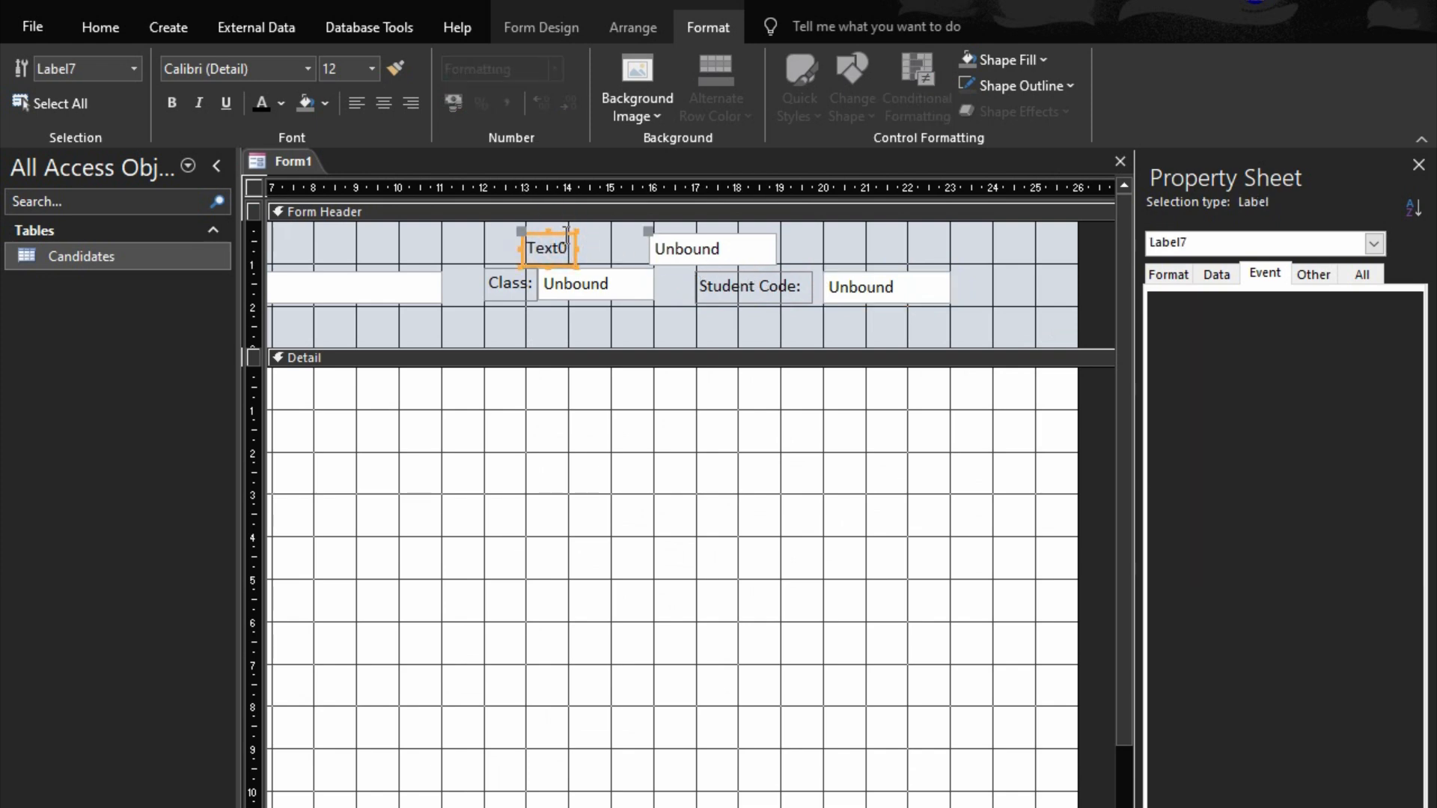
{"action": "key", "text": "Delete"}
{"action": "left_click", "coordinate": [352, 241]}
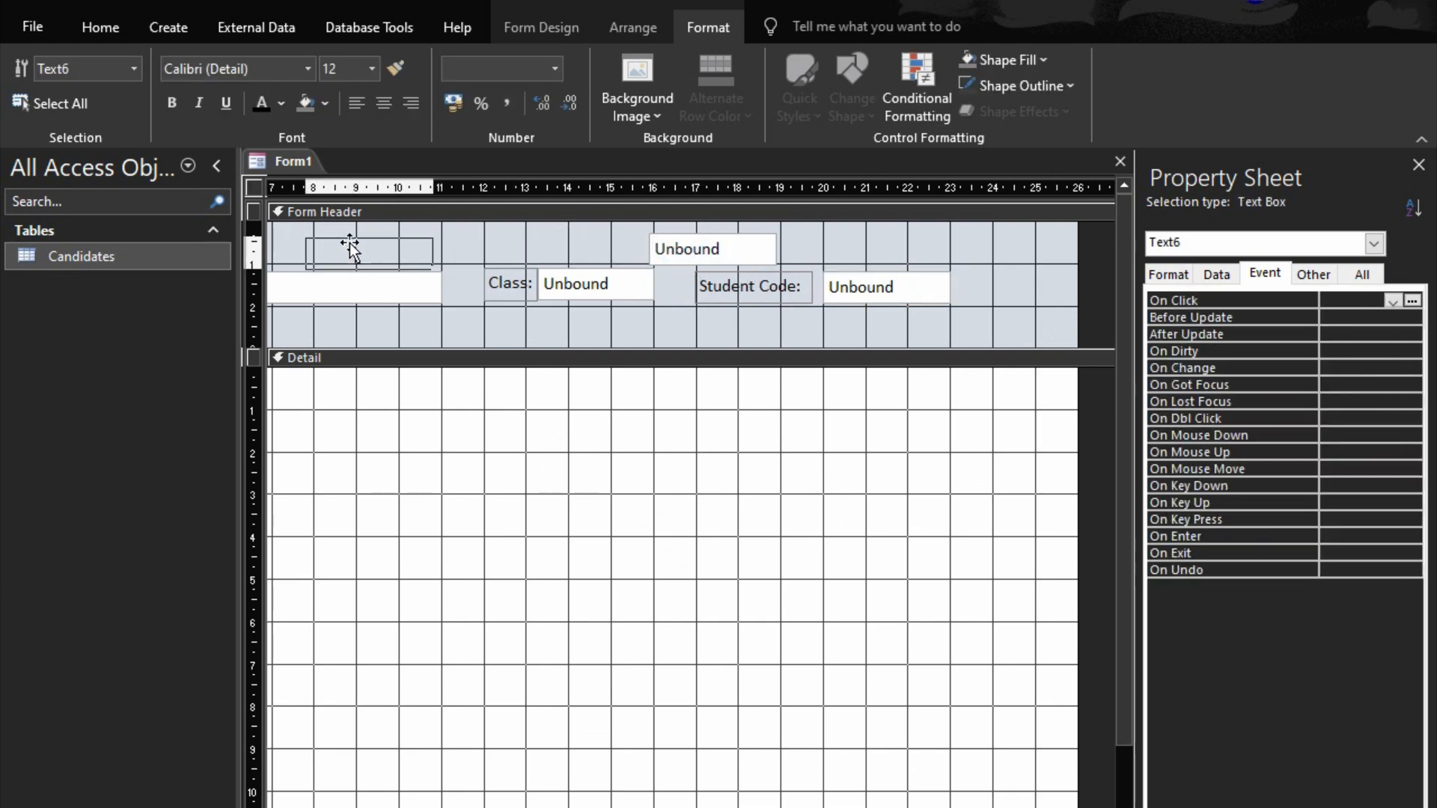
{"action": "left_click_drag", "start_coordinate": [352, 241], "coordinate": [351, 242]}
{"action": "scroll", "coordinate": [690, 494], "scroll_direction": "left", "scroll_amount": 4}
- Align the Student Name, Class and Student Code labels and text boxes to the bottom
{"action": "left_click_drag", "start_coordinate": [289, 289], "coordinate": [810, 289]}
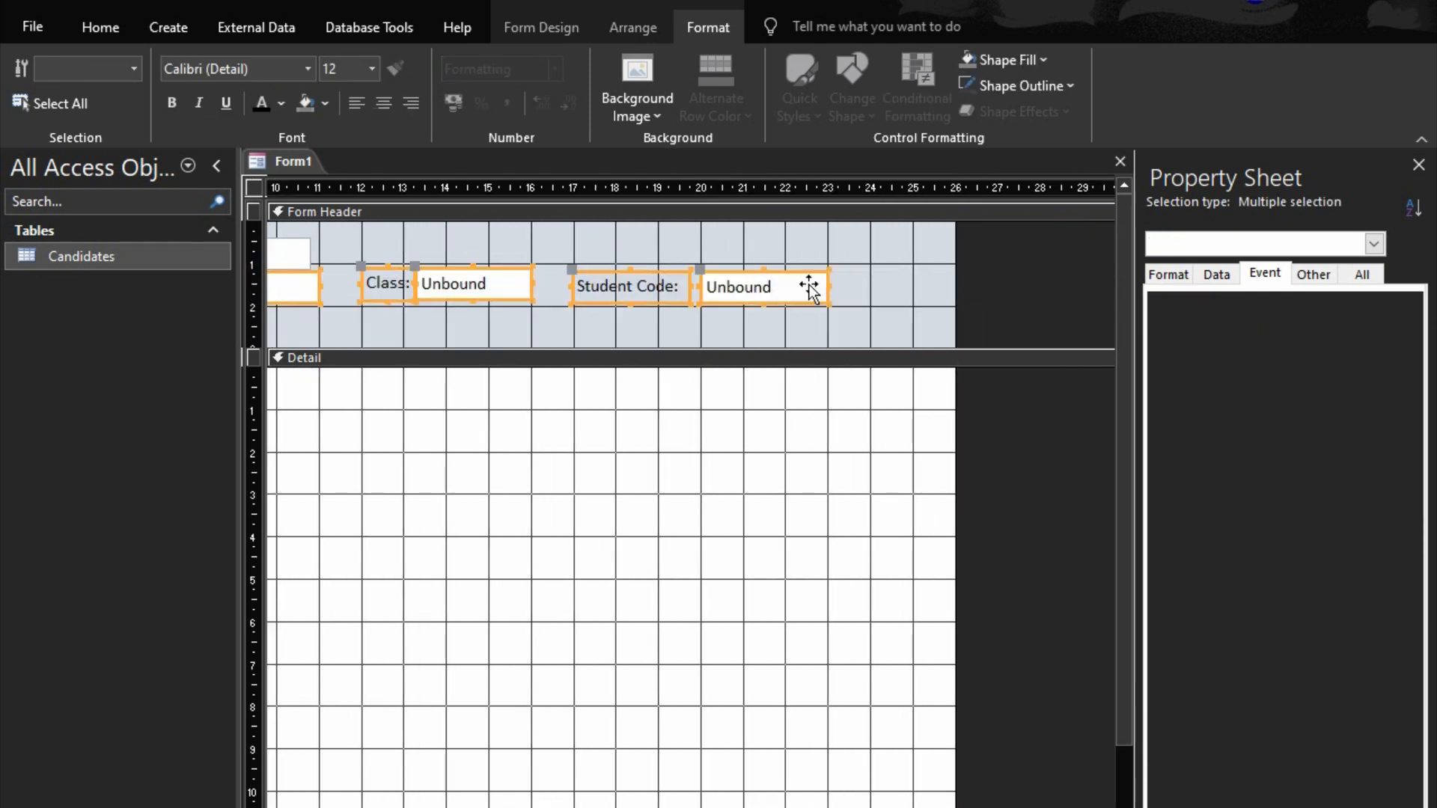
{"action": "right_click", "coordinate": [783, 289]}
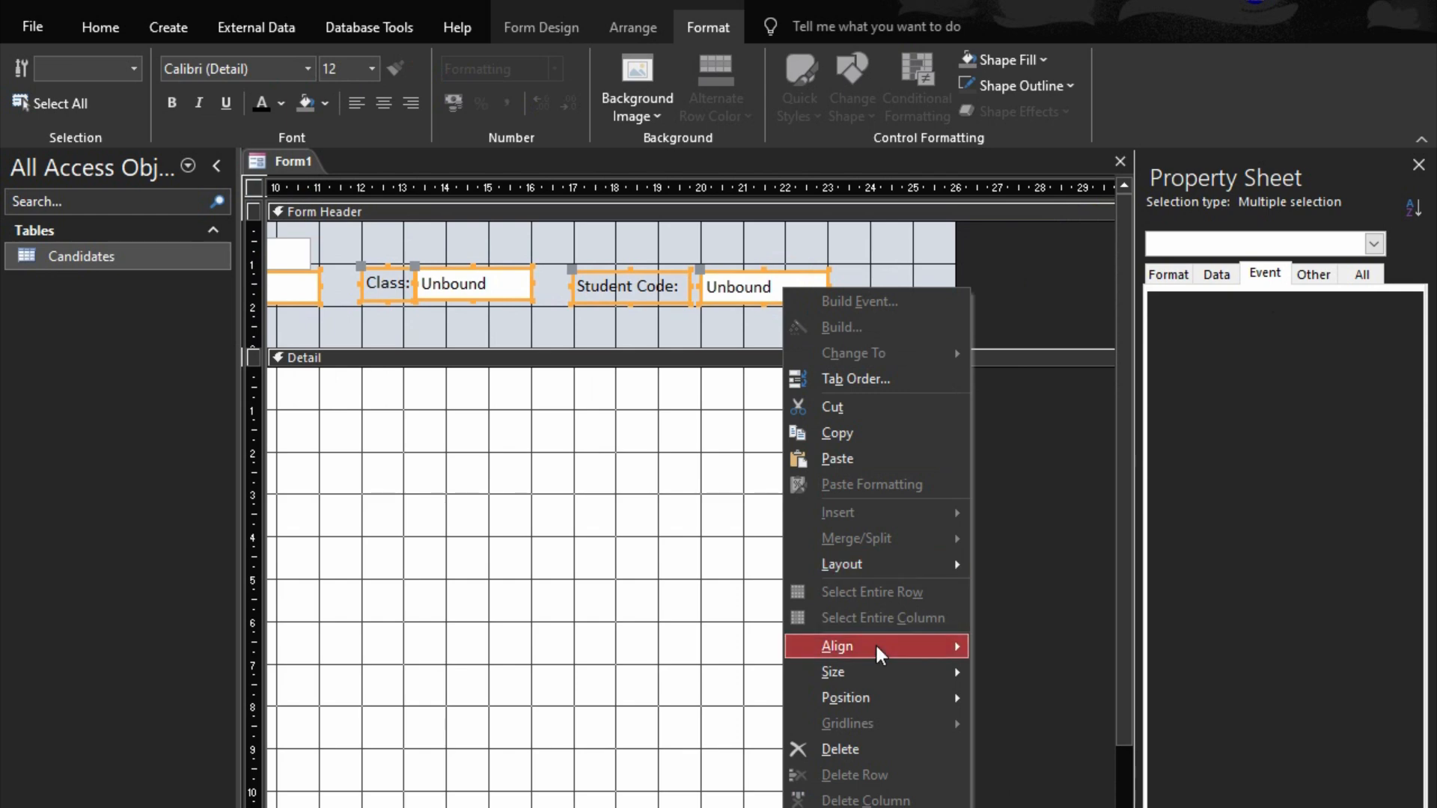
{"action": "mouse_move", "coordinate": [878, 655]}
{"action": "left_click", "coordinate": [1032, 721]}
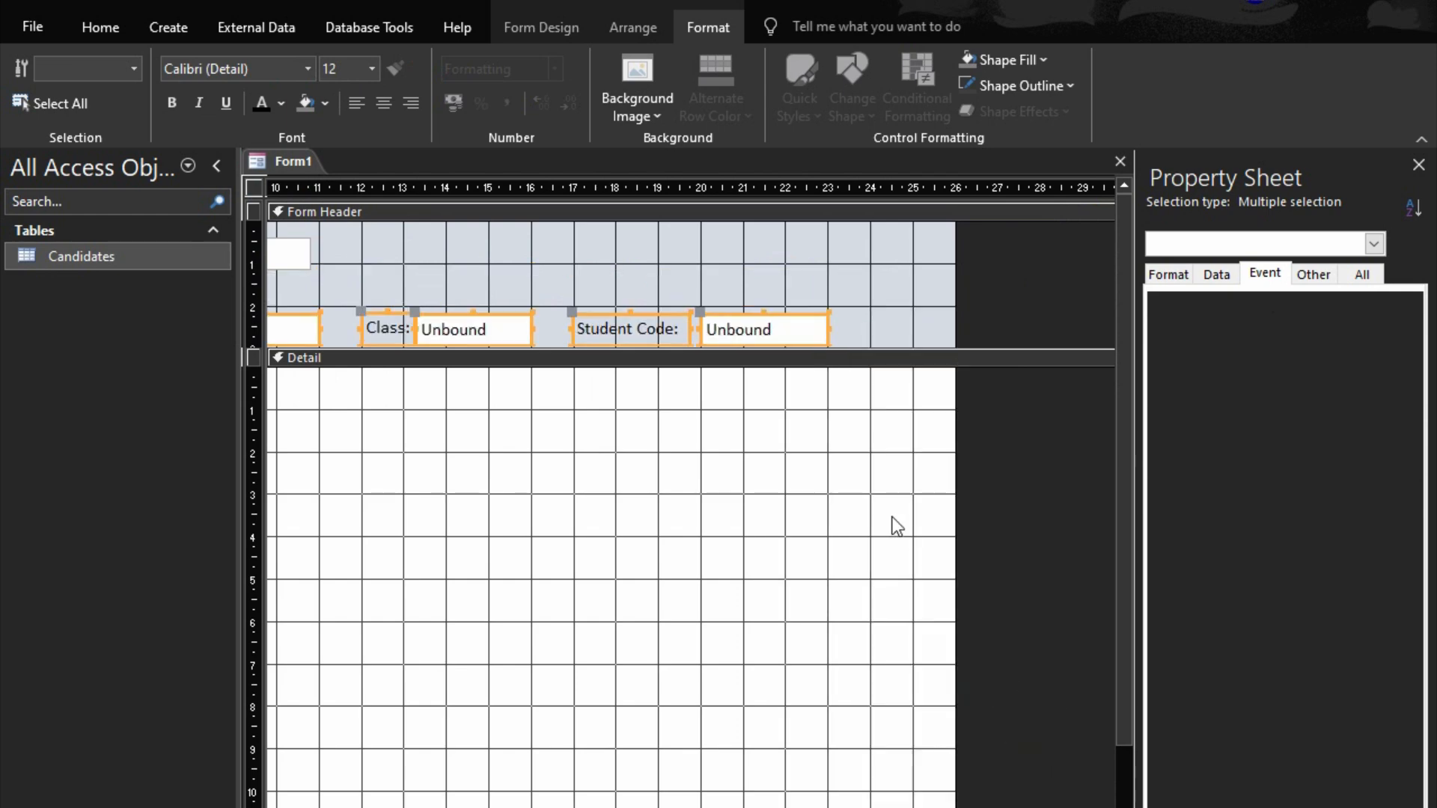
- Align the Student Name label and its text box to the top and reduce the label to the text box's height
{"action": "scroll", "coordinate": [691, 509], "scroll_direction": "left", "scroll_amount": 5}
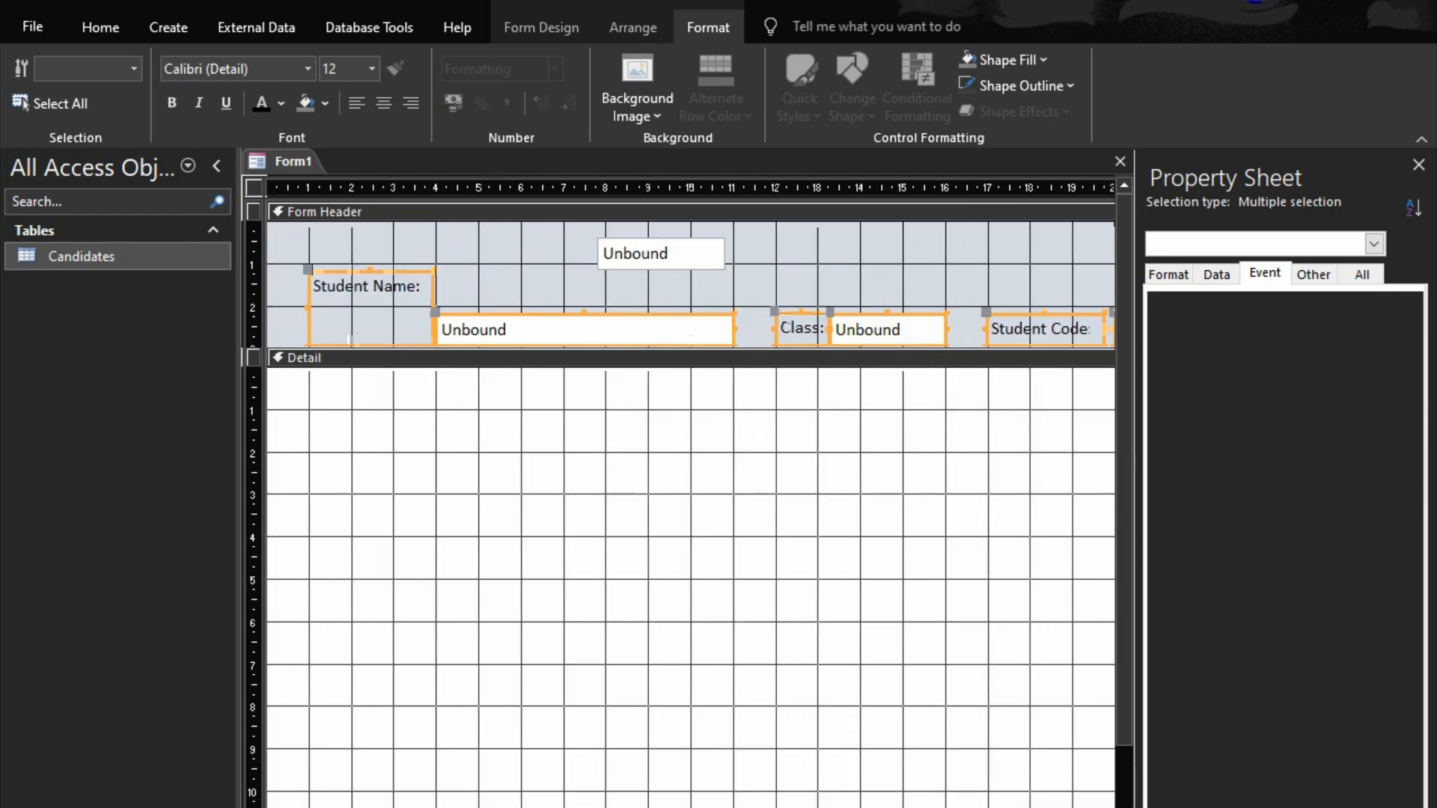
{"action": "left_click_drag", "start_coordinate": [300, 285], "coordinate": [520, 331]}
{"action": "right_click", "coordinate": [464, 317]}
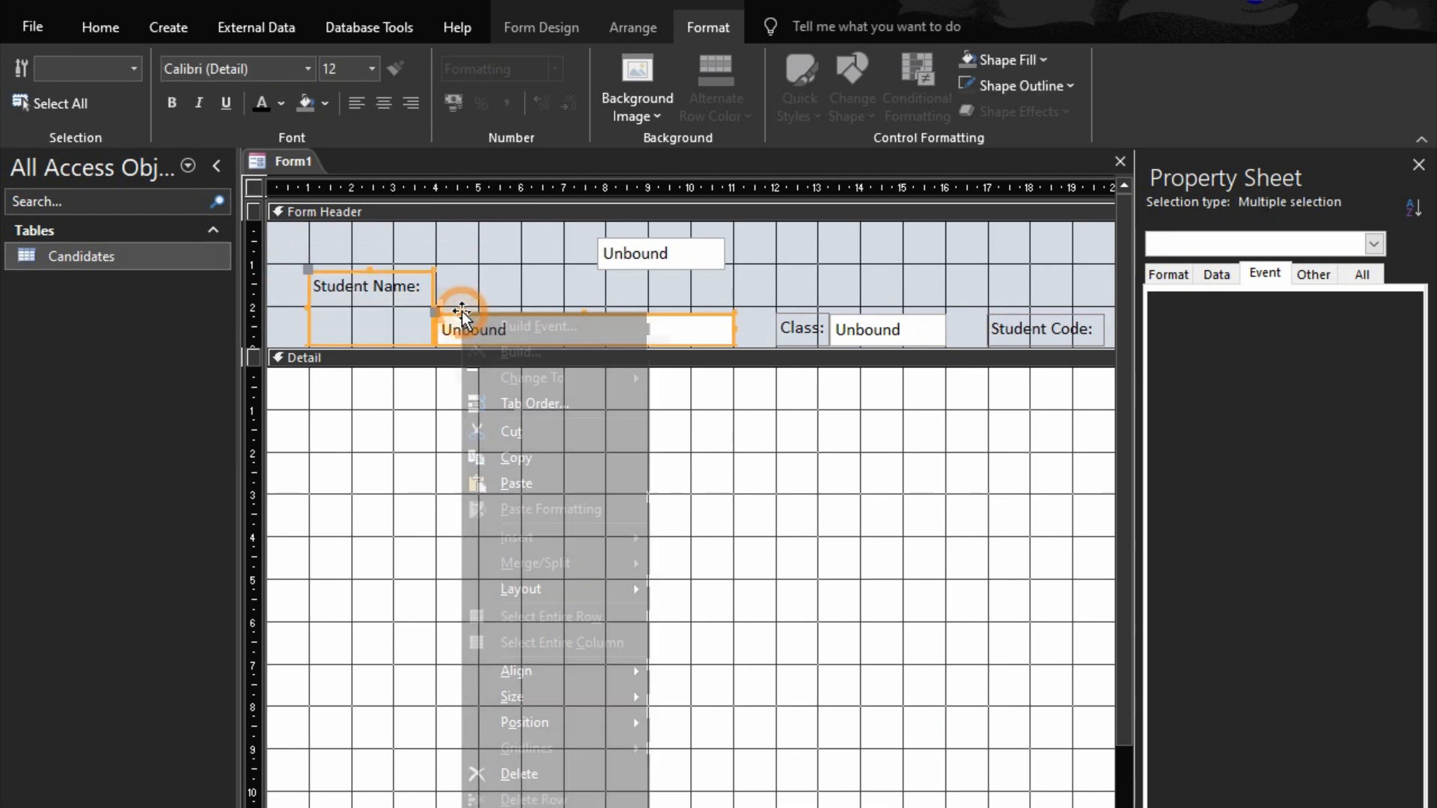
{"action": "mouse_move", "coordinate": [611, 685]}
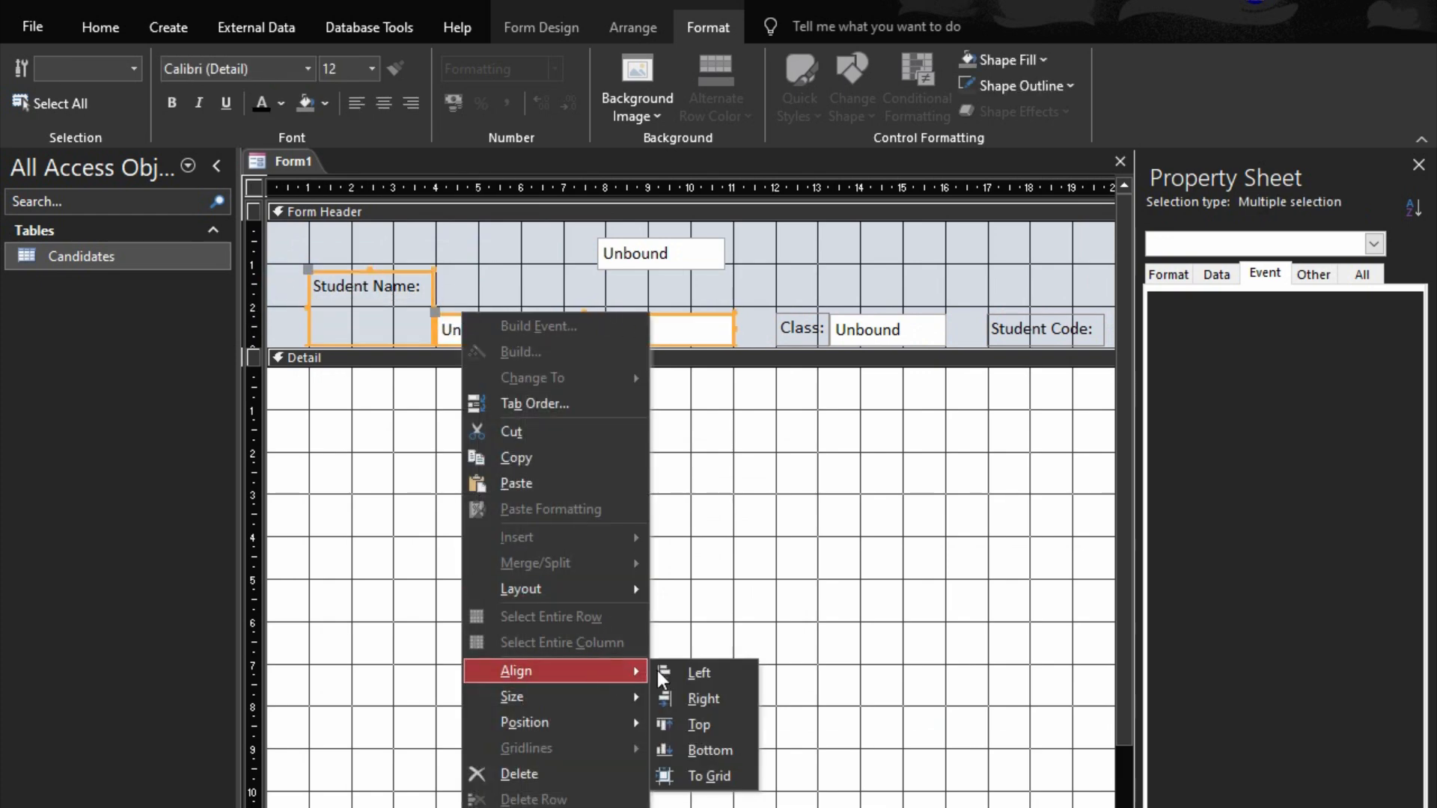
{"action": "left_click", "coordinate": [700, 725]}
{"action": "right_click", "coordinate": [435, 296]}
{"action": "mouse_move", "coordinate": [536, 683]}
{"action": "left_click", "coordinate": [685, 760]}
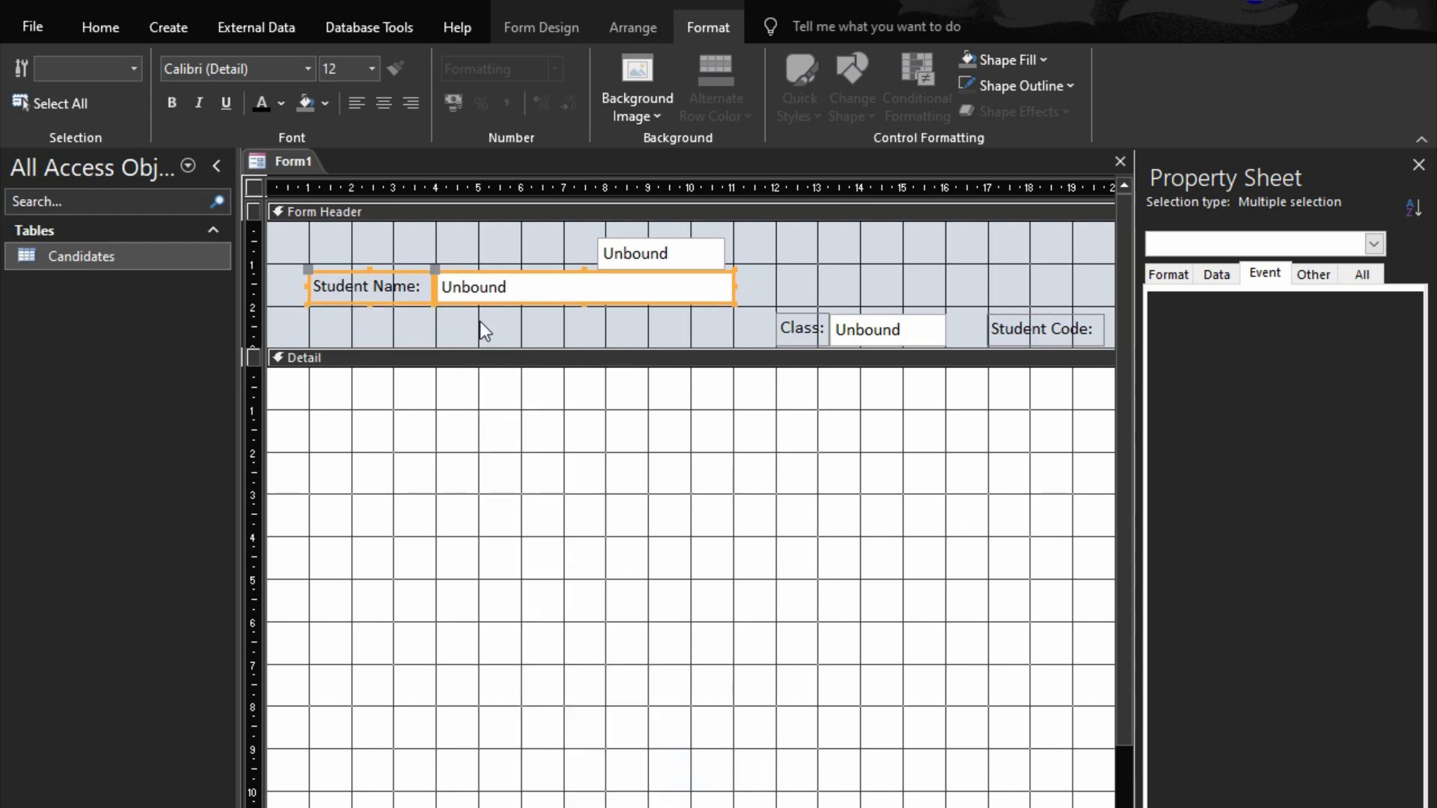
- Move the Class and Student Code labels and text boxes up to the Student Name row and align their tops with its text box
{"action": "key", "text": "Down"}
{"action": "left_click_drag", "start_coordinate": [740, 323], "coordinate": [887, 307]}
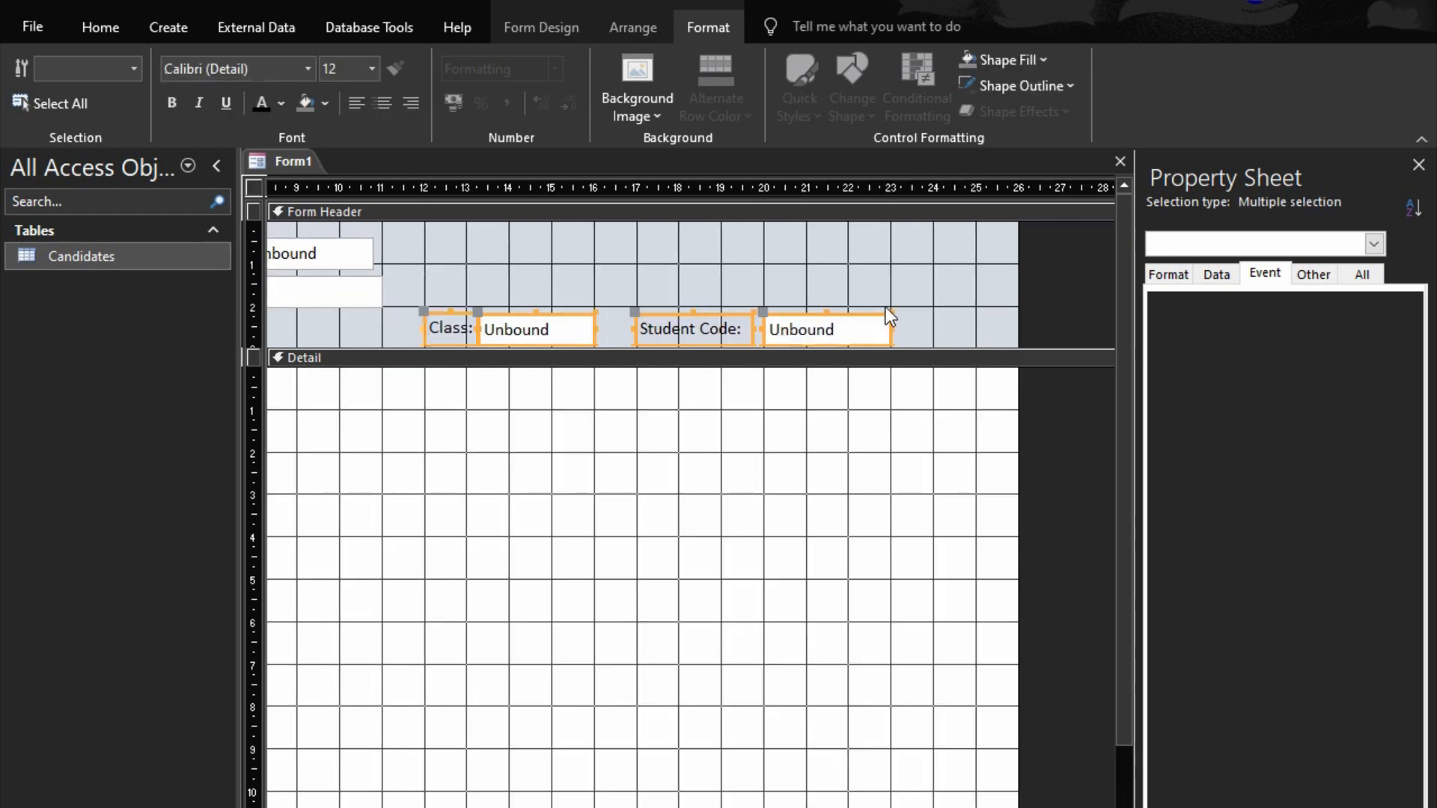
{"action": "key", "text": "Up"}
{"action": "key", "text": "Up"}
{"action": "key", "text": "Up"}
{"action": "key", "text": "Up"}
{"action": "key", "text": "Up"}
{"action": "key", "text": "Up"}
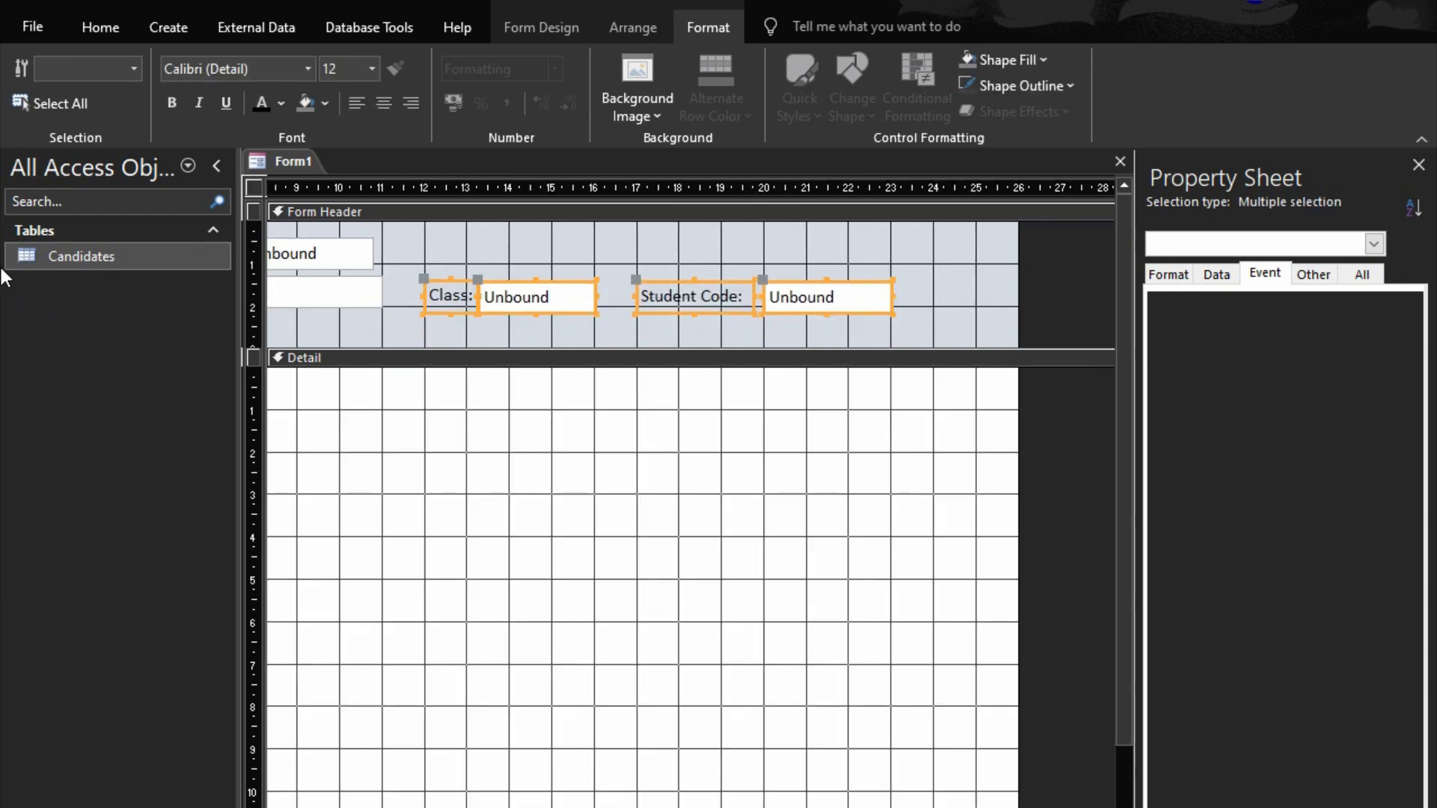
{"action": "left_click", "coordinate": [347, 304], "text": "shift"}
{"action": "right_click", "coordinate": [349, 303]}
{"action": "mouse_move", "coordinate": [524, 663]}
{"action": "left_click", "coordinate": [594, 714]}
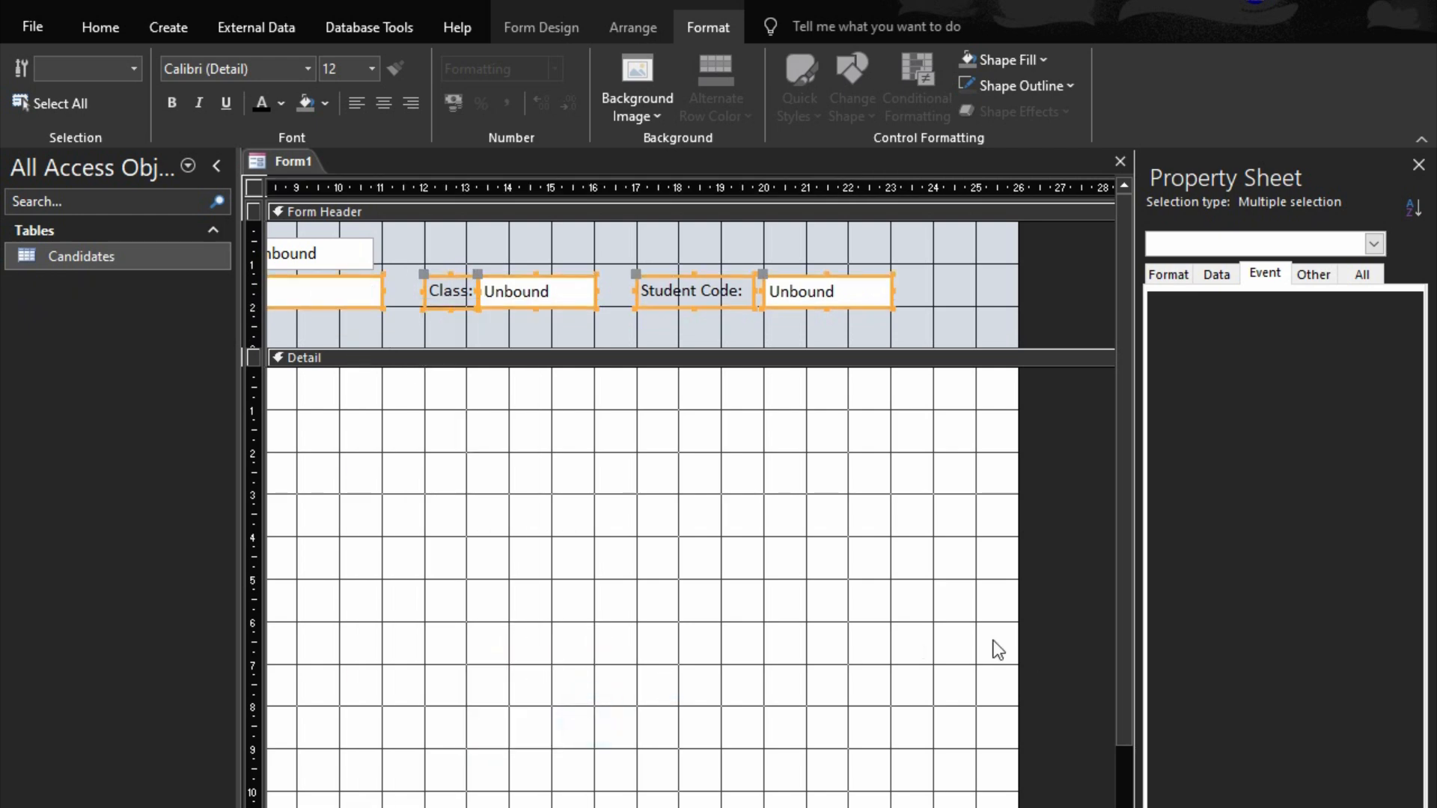
- Collapse the Navigation Pane, close the Property Sheet and clear the selection so the whole form width can be seen
{"action": "left_click", "coordinate": [217, 166]}
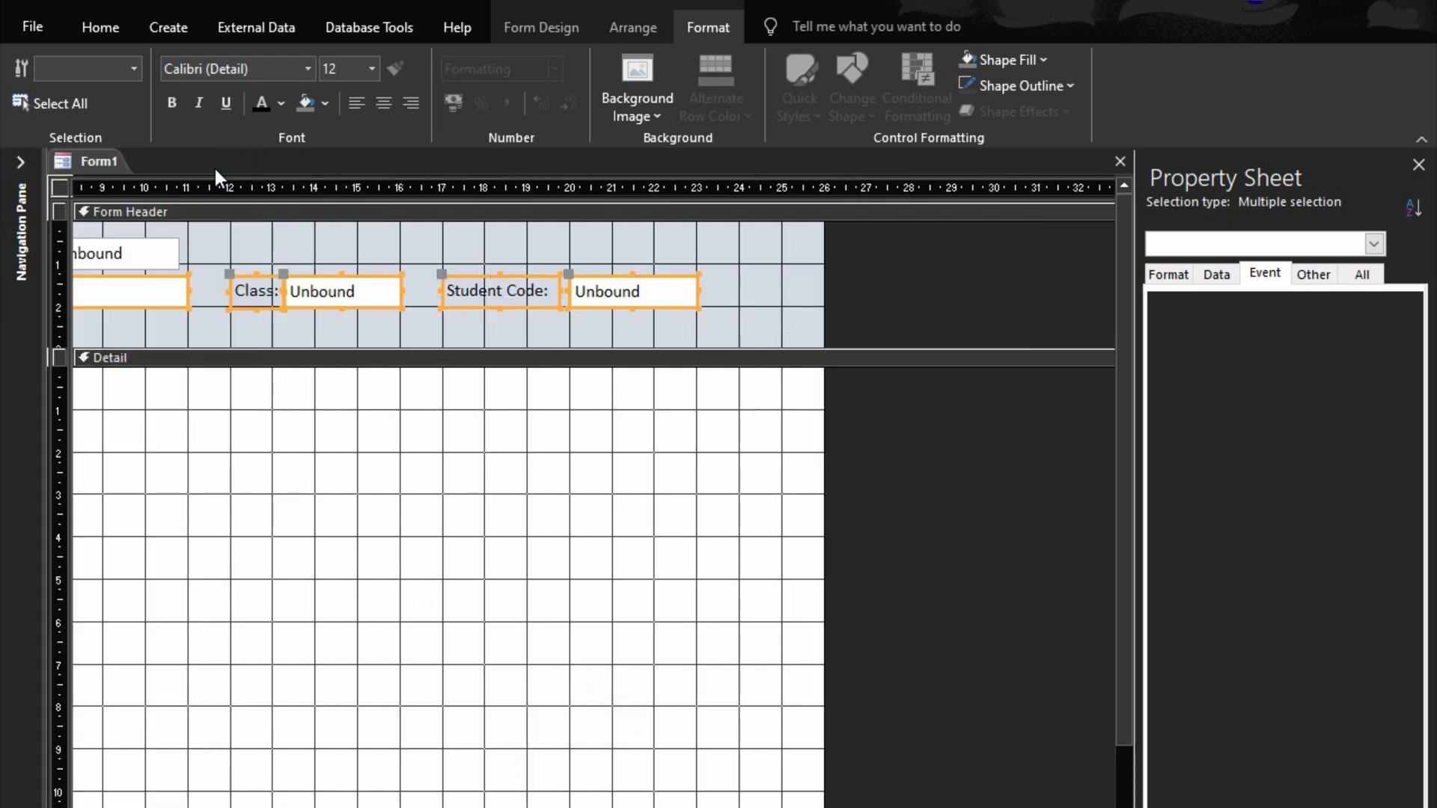
{"action": "left_click", "coordinate": [1415, 173]}
{"action": "left_click_drag", "start_coordinate": [524, 807], "coordinate": [292, 807]}
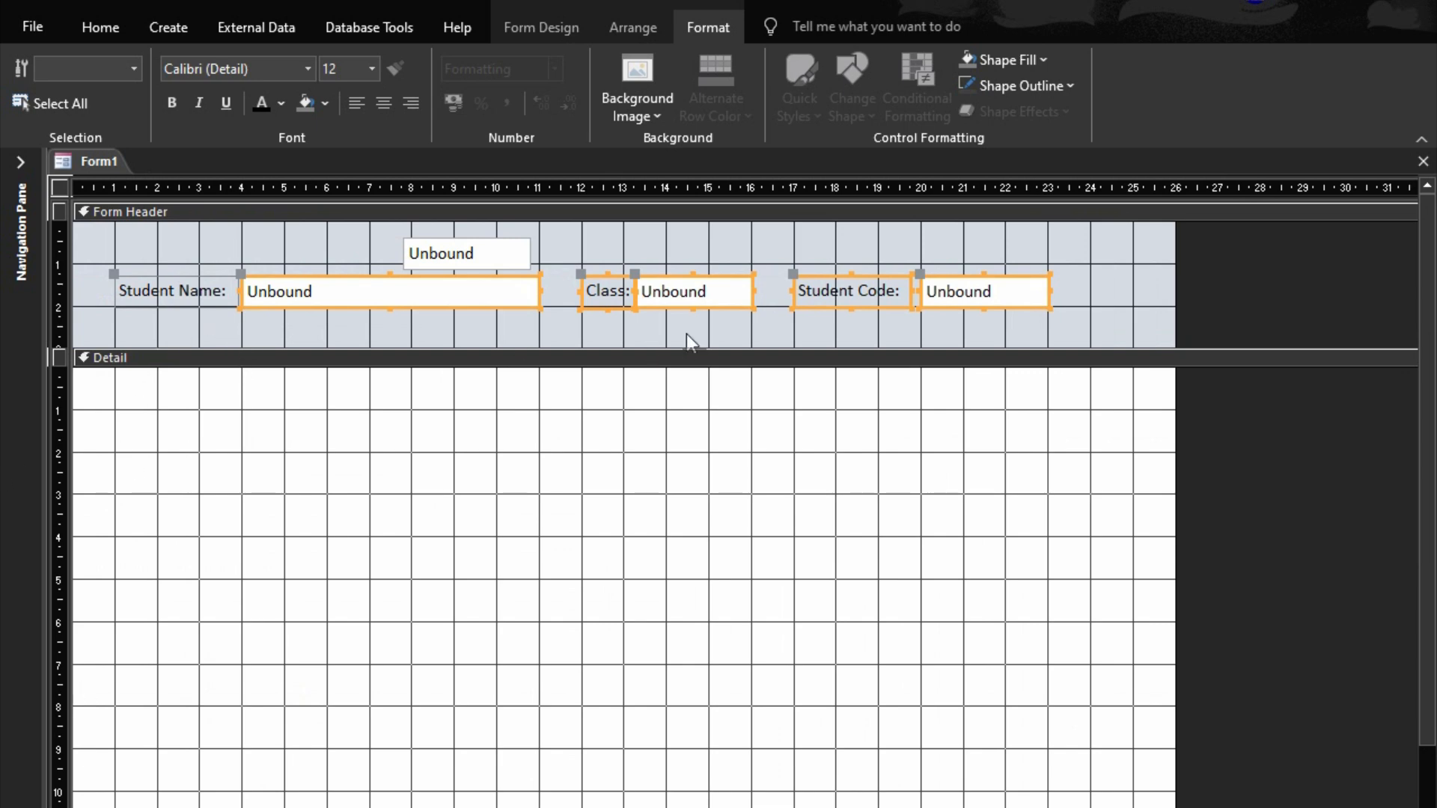
{"action": "left_click", "coordinate": [876, 319]}
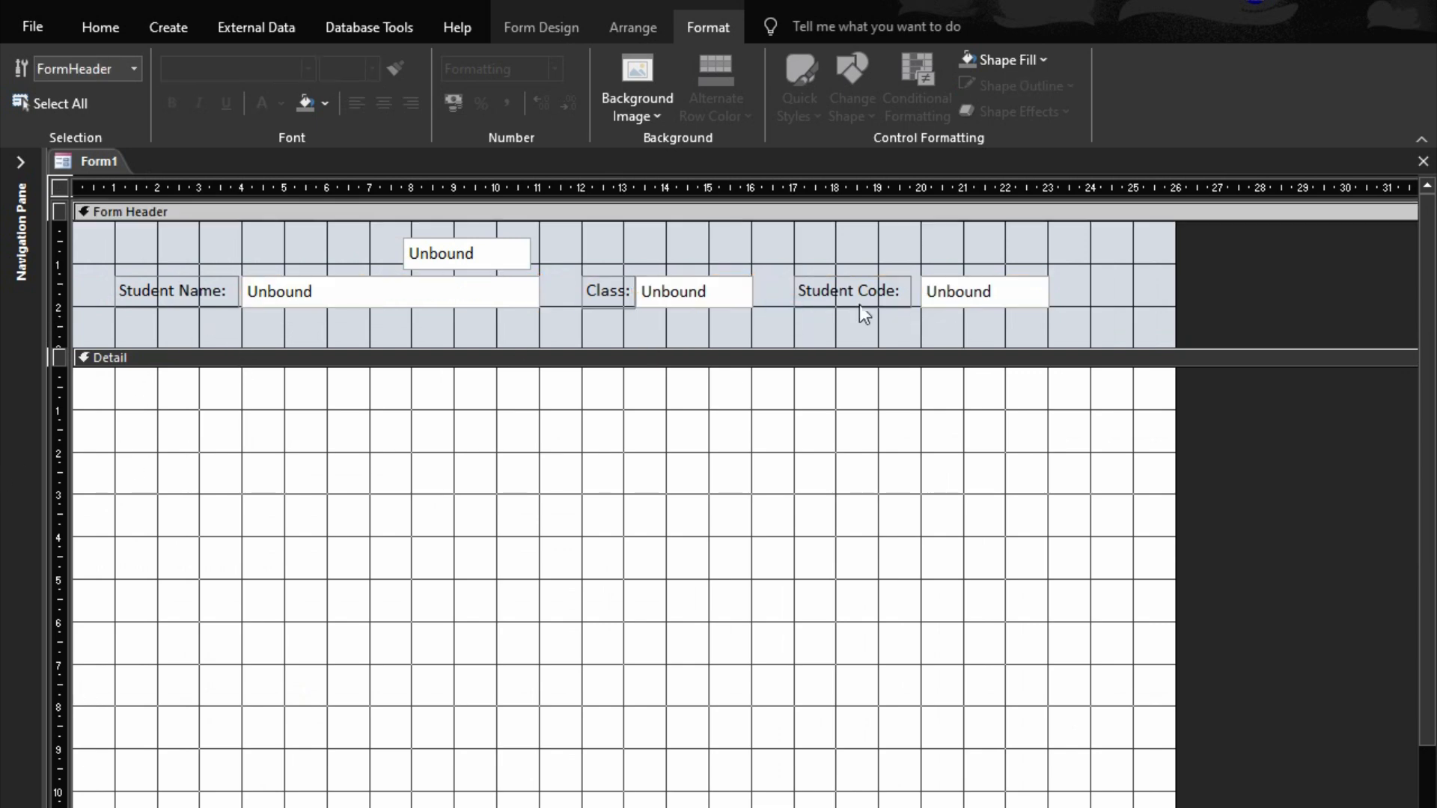
- Reposition the unbound text box above the student fields, widen it to about 12 cm and centre its text
{"action": "left_click", "coordinate": [438, 253]}
{"action": "left_click_drag", "start_coordinate": [437, 249], "coordinate": [447, 245]}
{"action": "left_click_drag", "start_coordinate": [538, 246], "coordinate": [923, 266]}
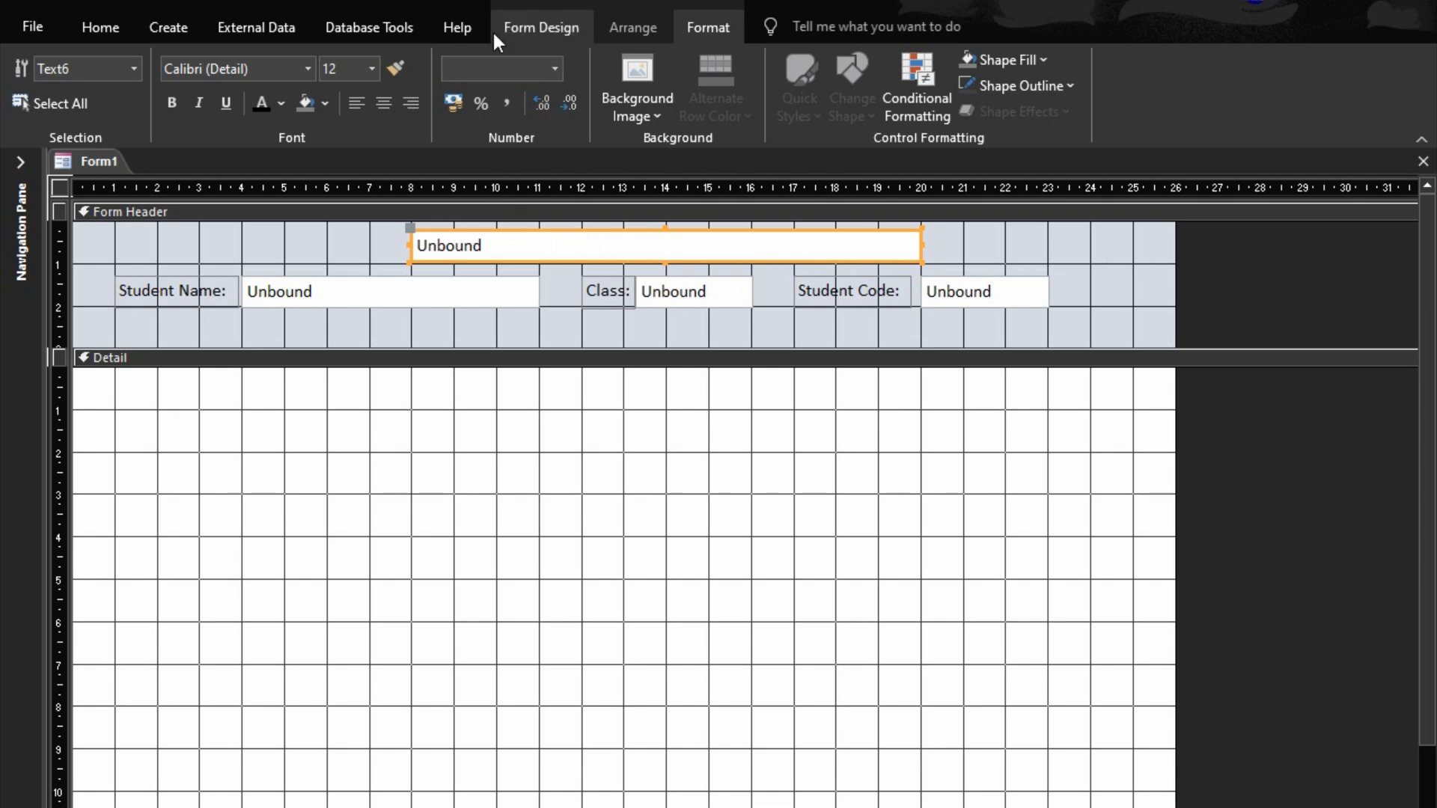
{"action": "left_click", "coordinate": [380, 97]}
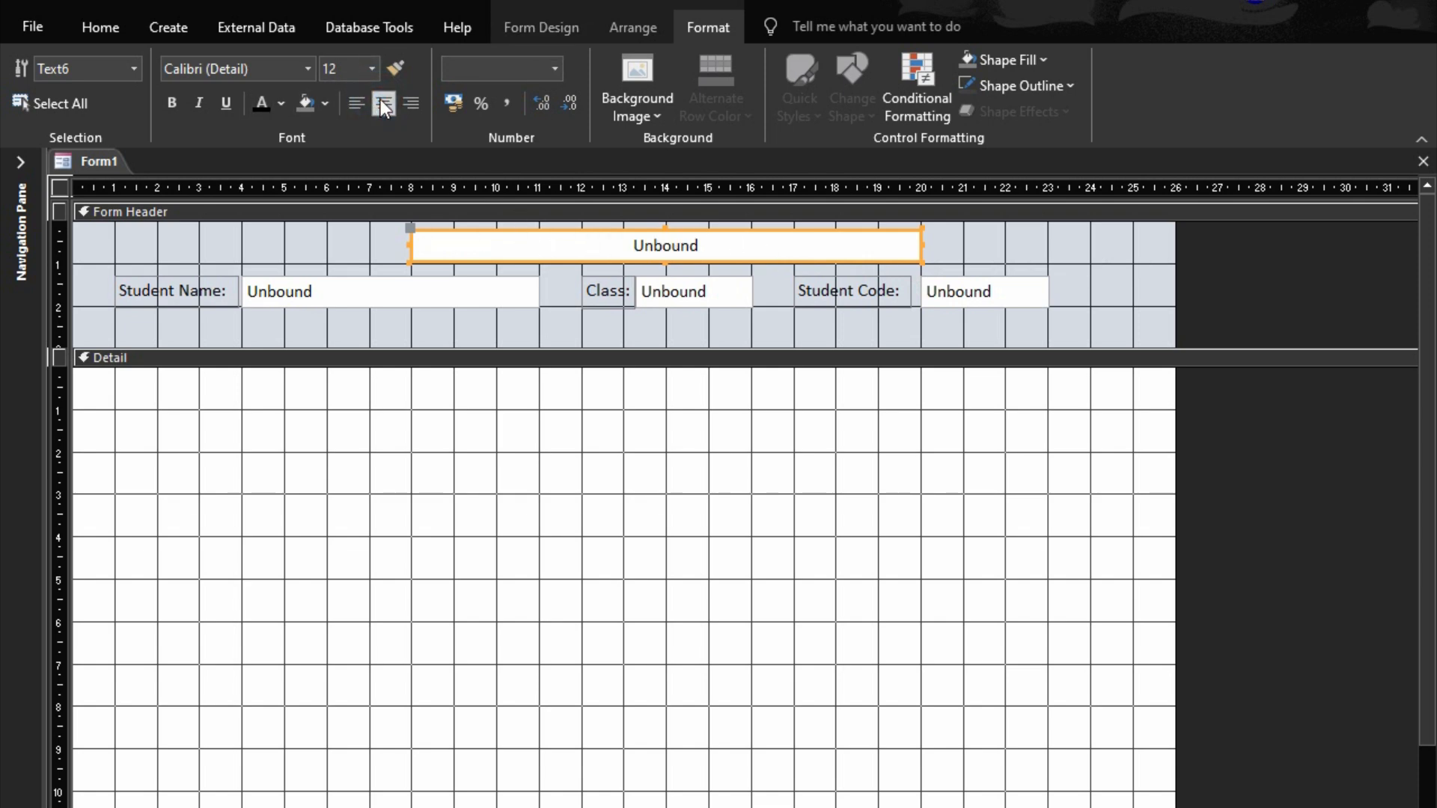
{"action": "left_click", "coordinate": [1108, 258]}
{"action": "left_click", "coordinate": [763, 245]}
{"action": "left_click", "coordinate": [570, 246]}
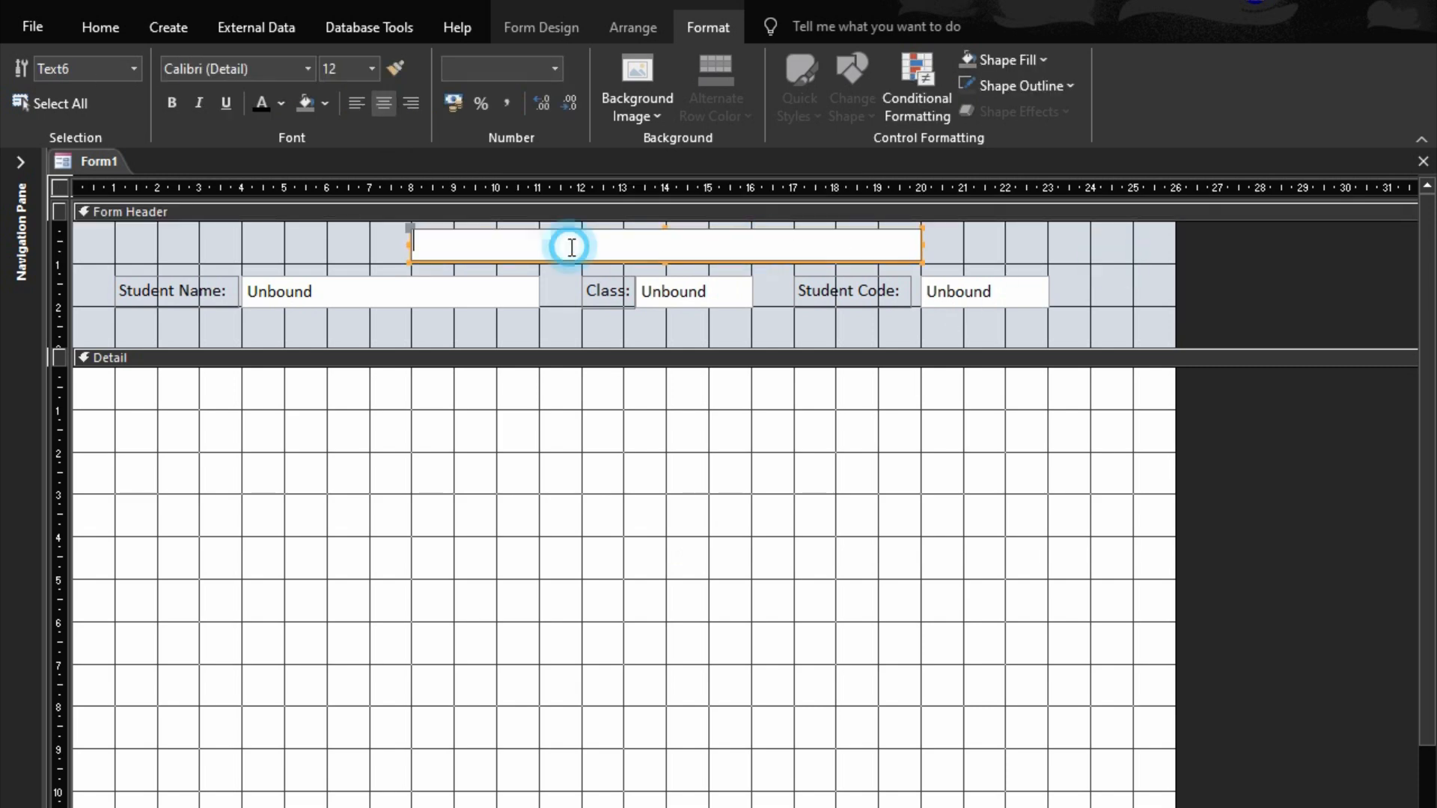
{"action": "left_click", "coordinate": [336, 268]}
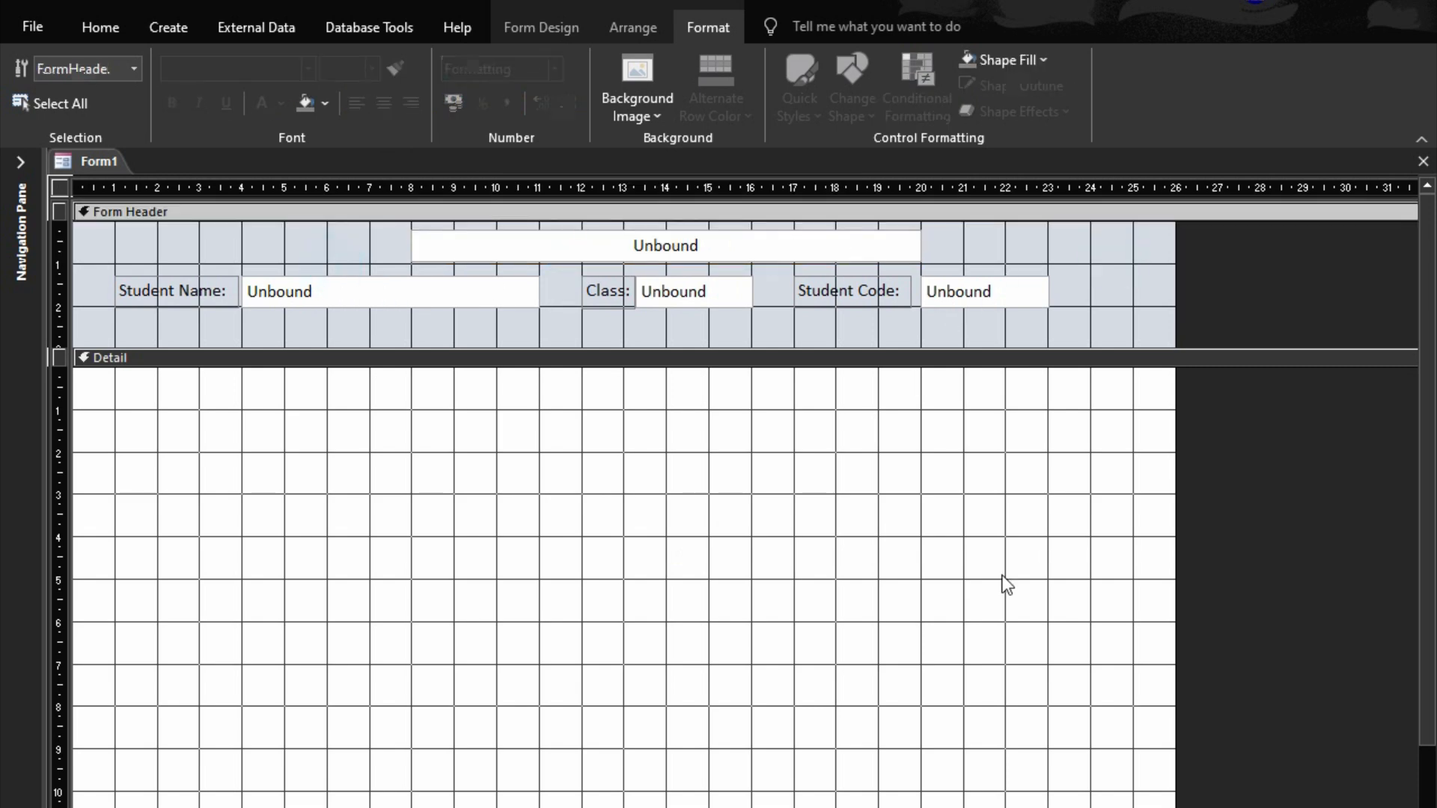
- Set the form's Auto Center to Yes, Navigation Buttons and Record Selectors to No, and Scroll Bars to Vertical Only
{"action": "double_click", "coordinate": [64, 186]}
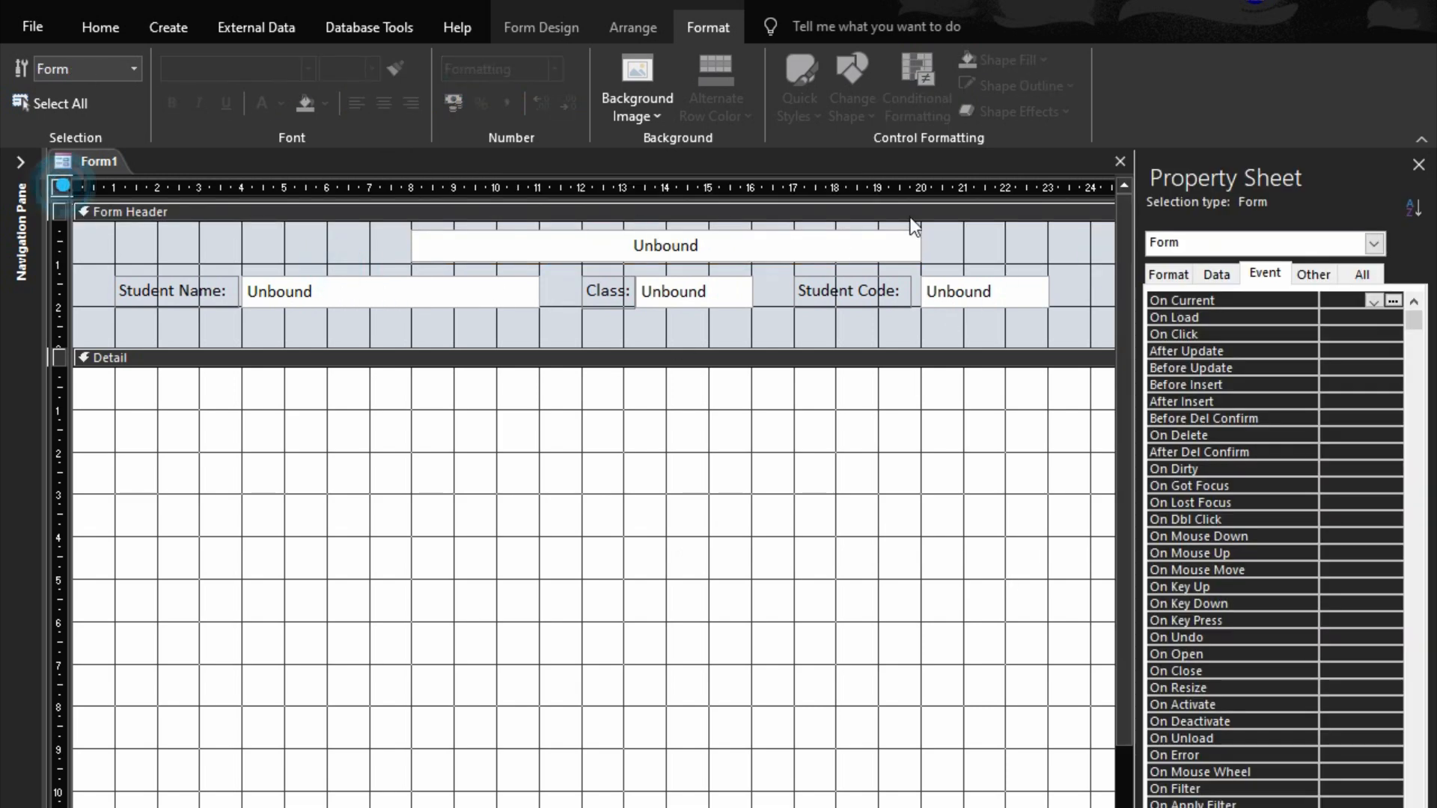
{"action": "left_click", "coordinate": [1183, 277]}
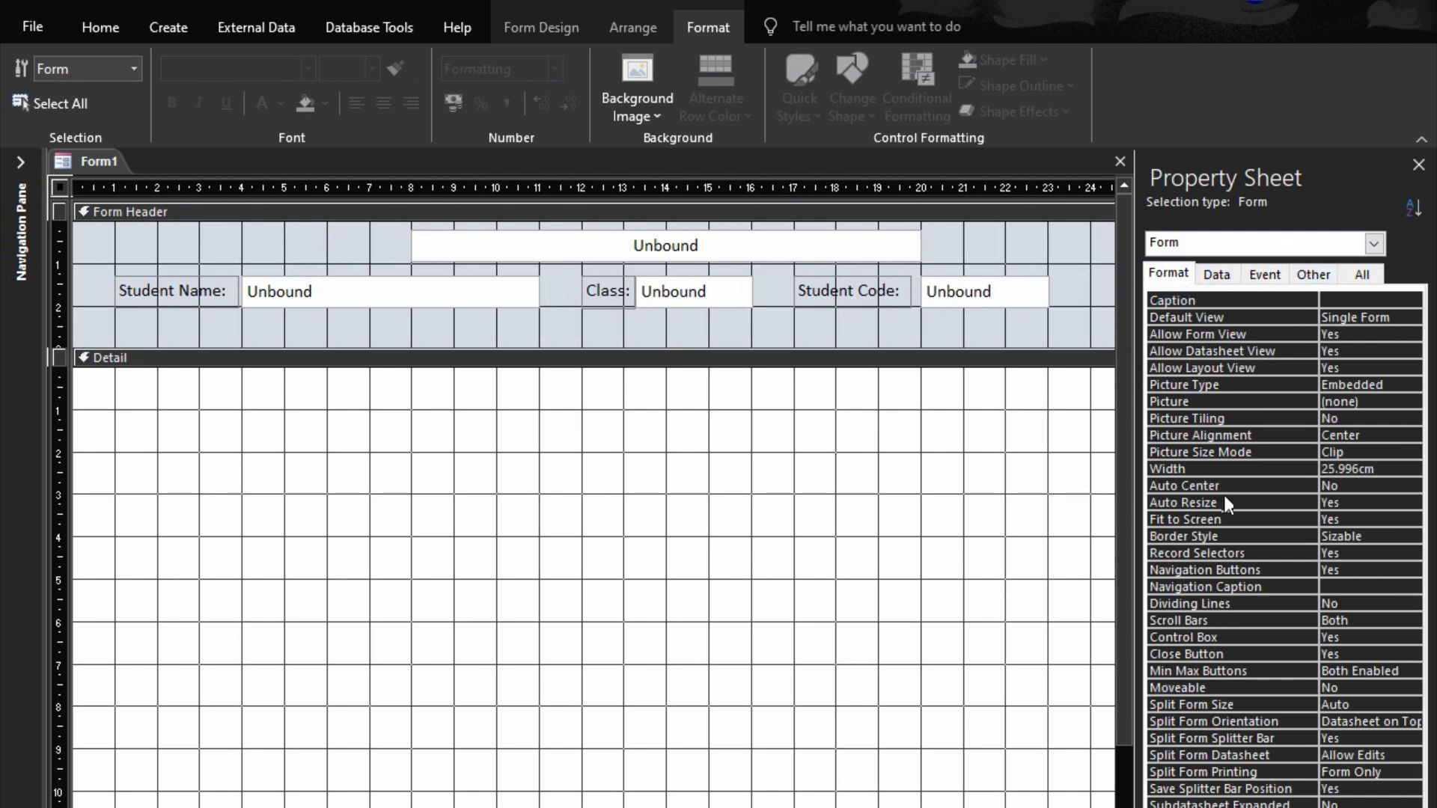
{"action": "double_click", "coordinate": [1171, 491]}
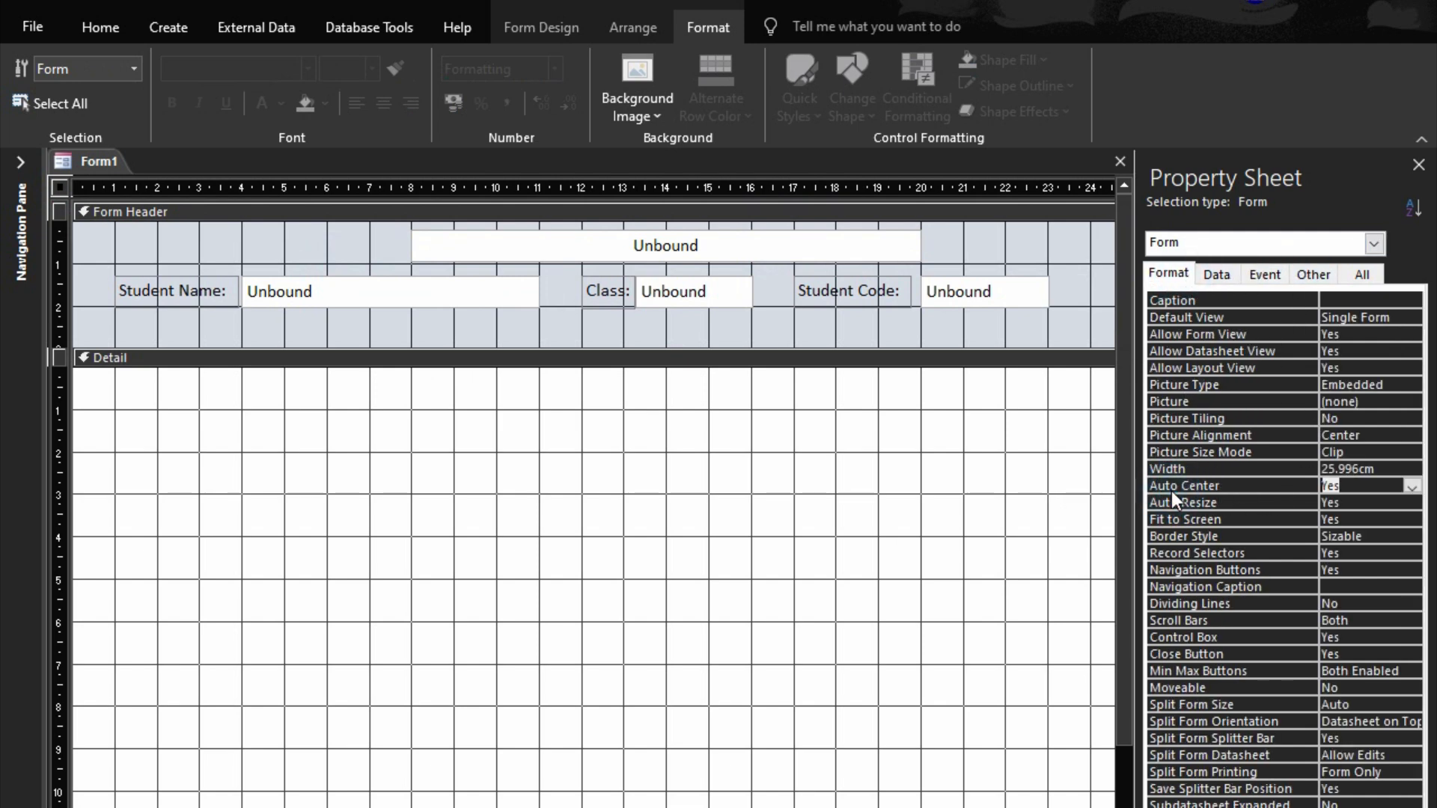
{"action": "left_click", "coordinate": [1309, 569]}
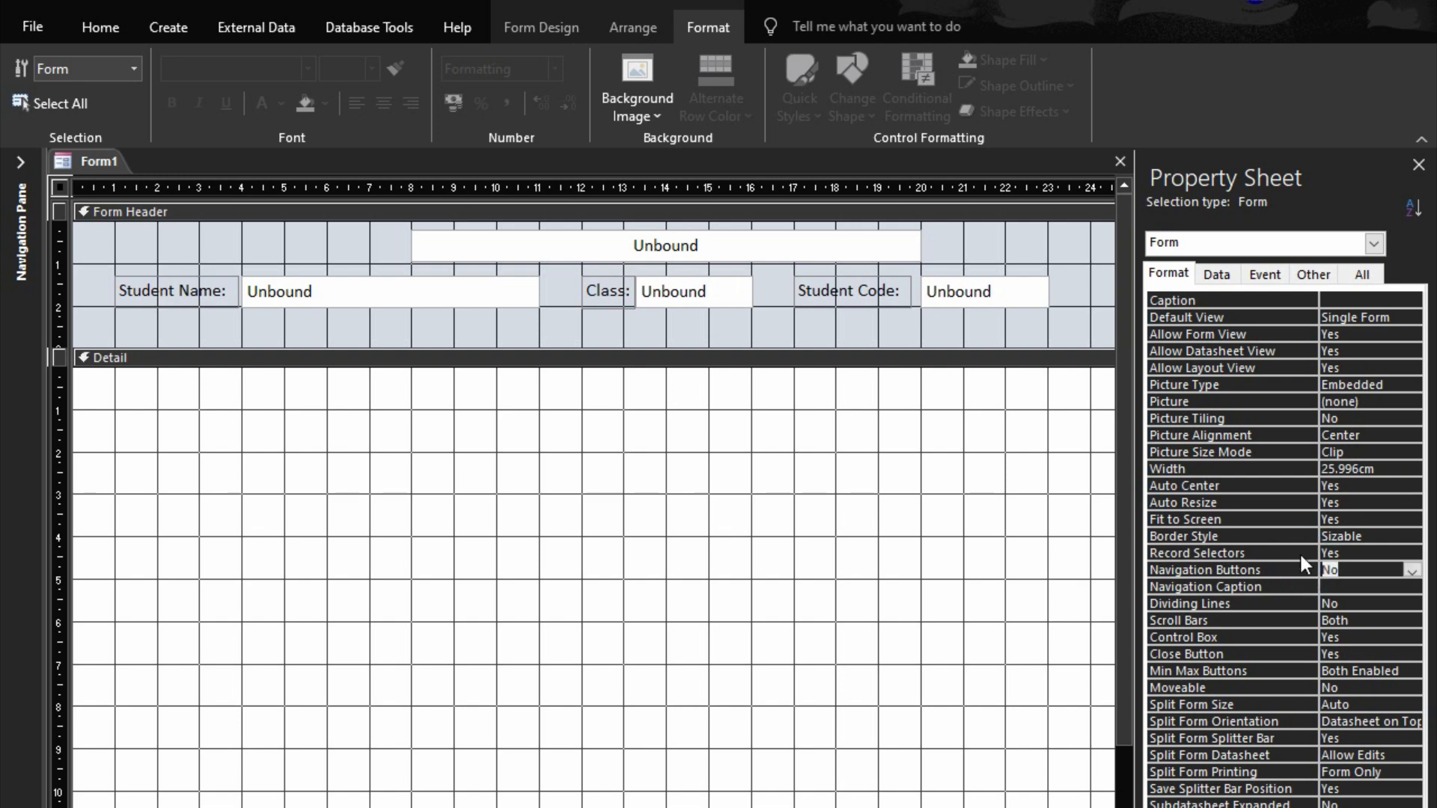
{"action": "double_click", "coordinate": [1300, 553]}
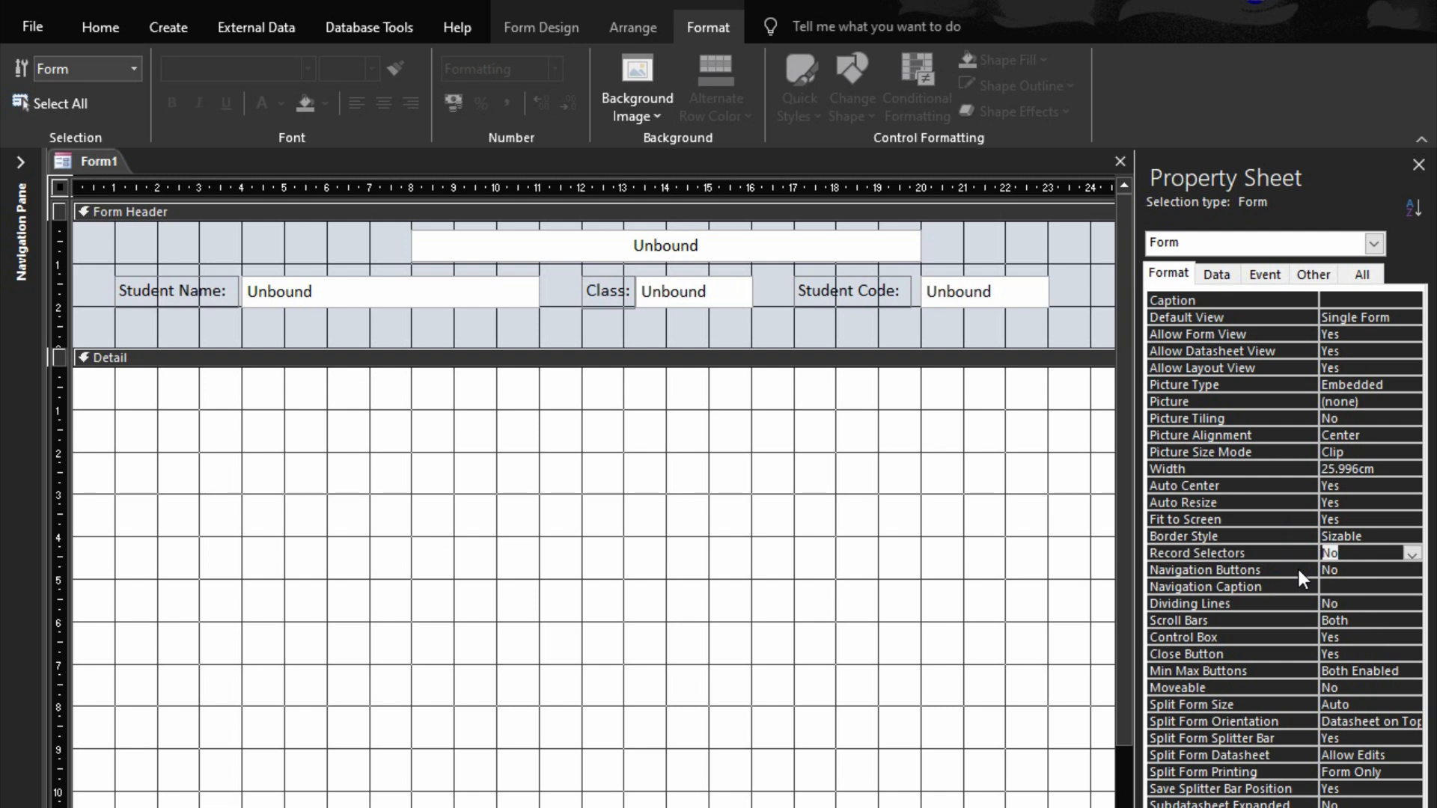
{"action": "left_click", "coordinate": [1292, 619]}
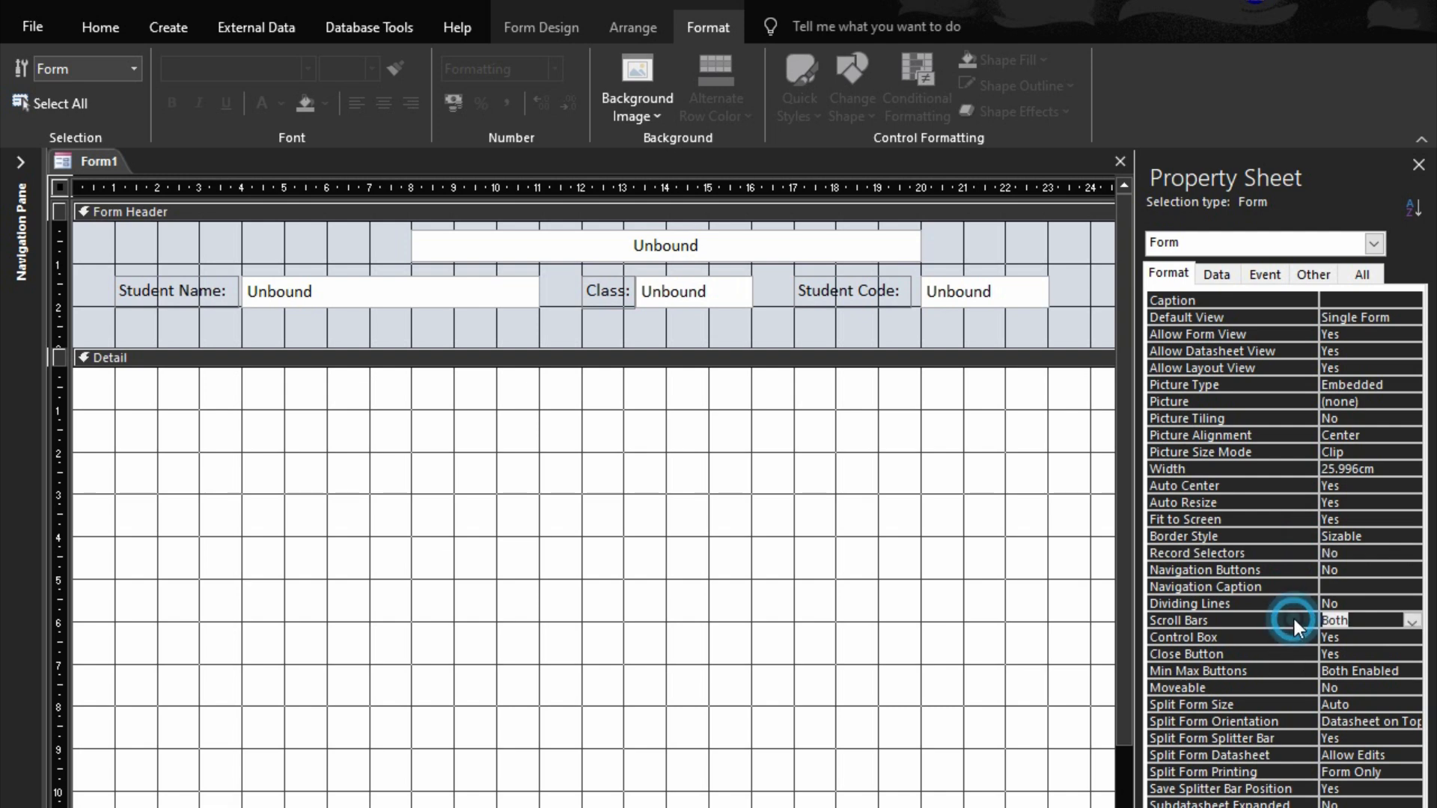
{"action": "double_click", "coordinate": [1294, 621]}
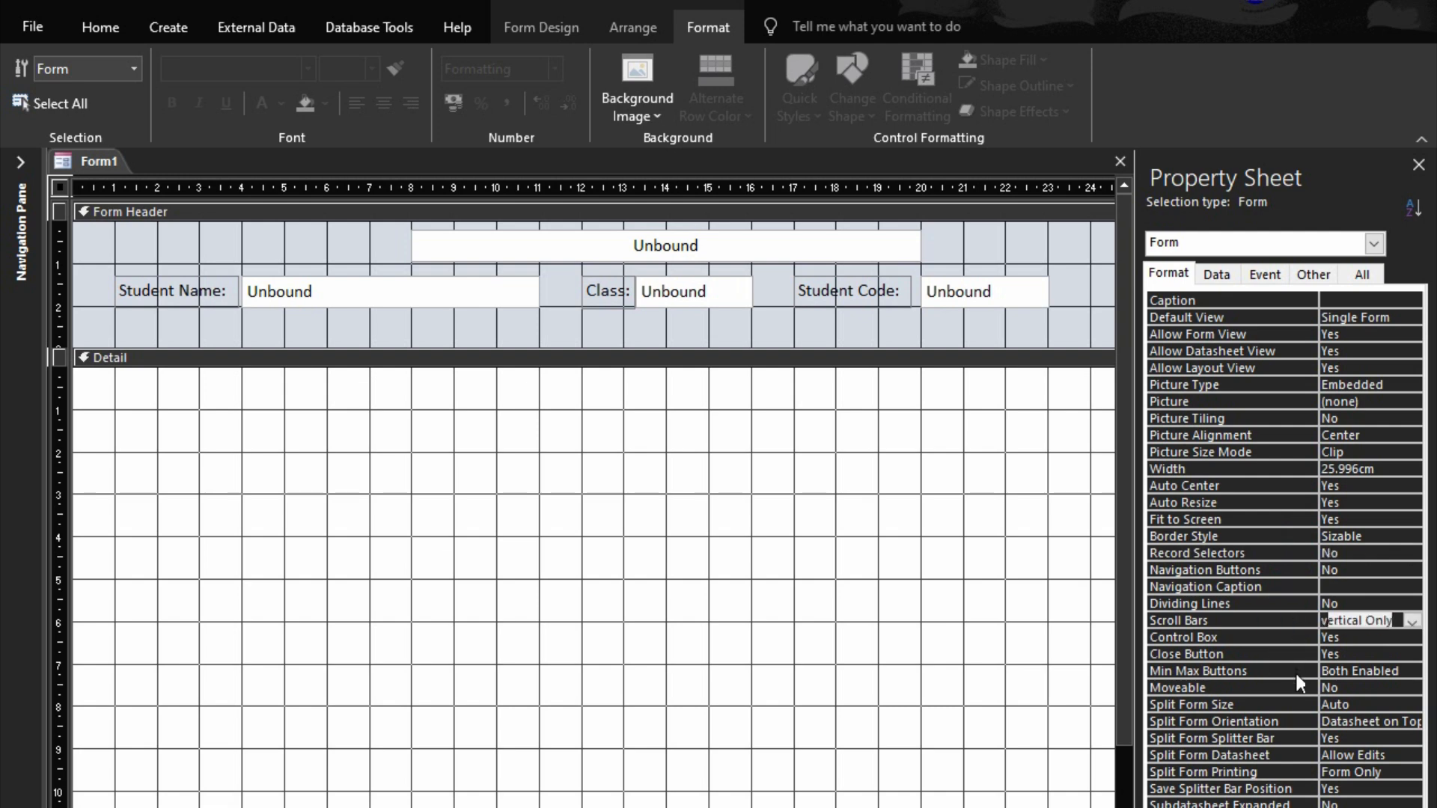
{"action": "left_click", "coordinate": [1295, 670]}
{"action": "left_click", "coordinate": [1228, 587]}
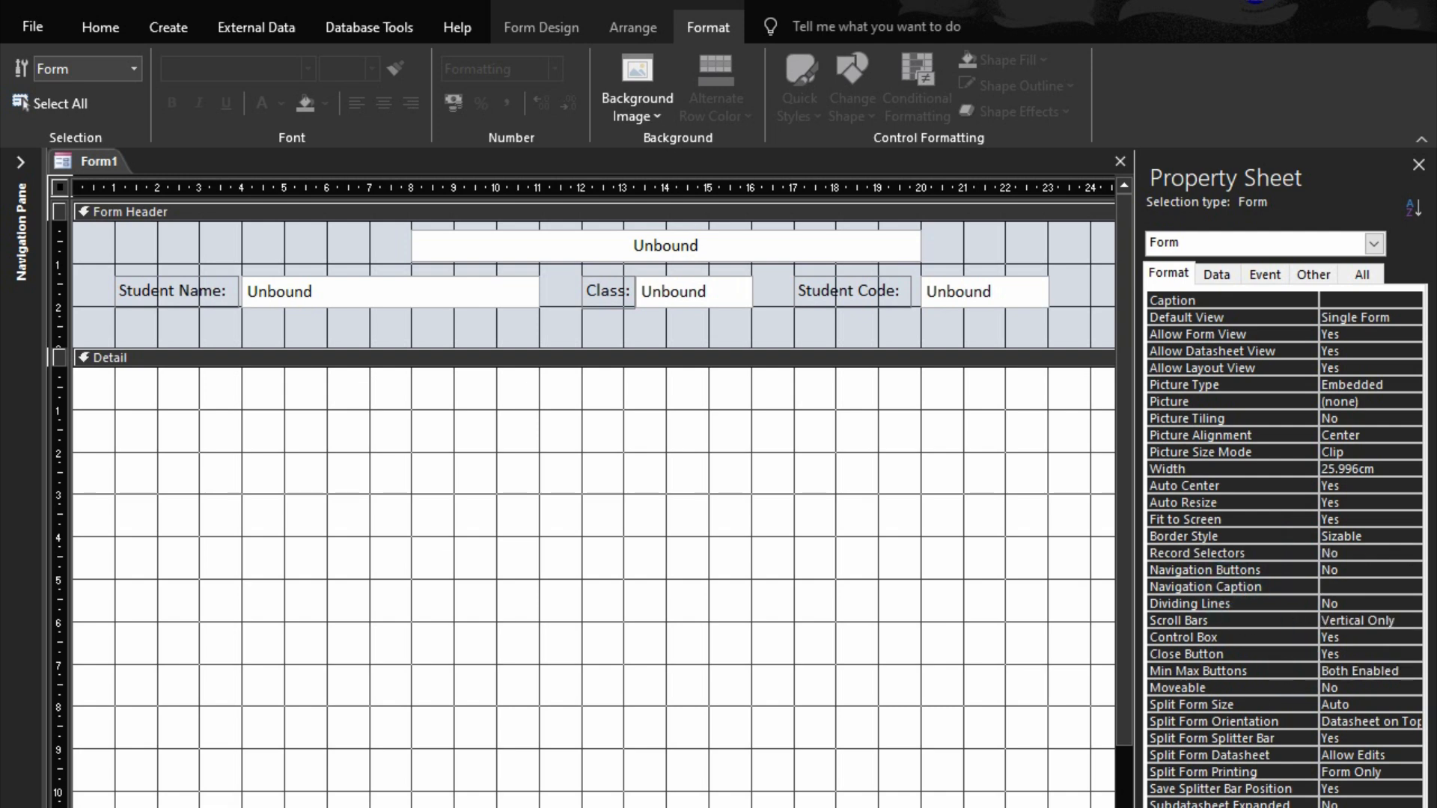
- Preview the header layout in Form View and return to Design View
{"action": "key", "text": "F5"}
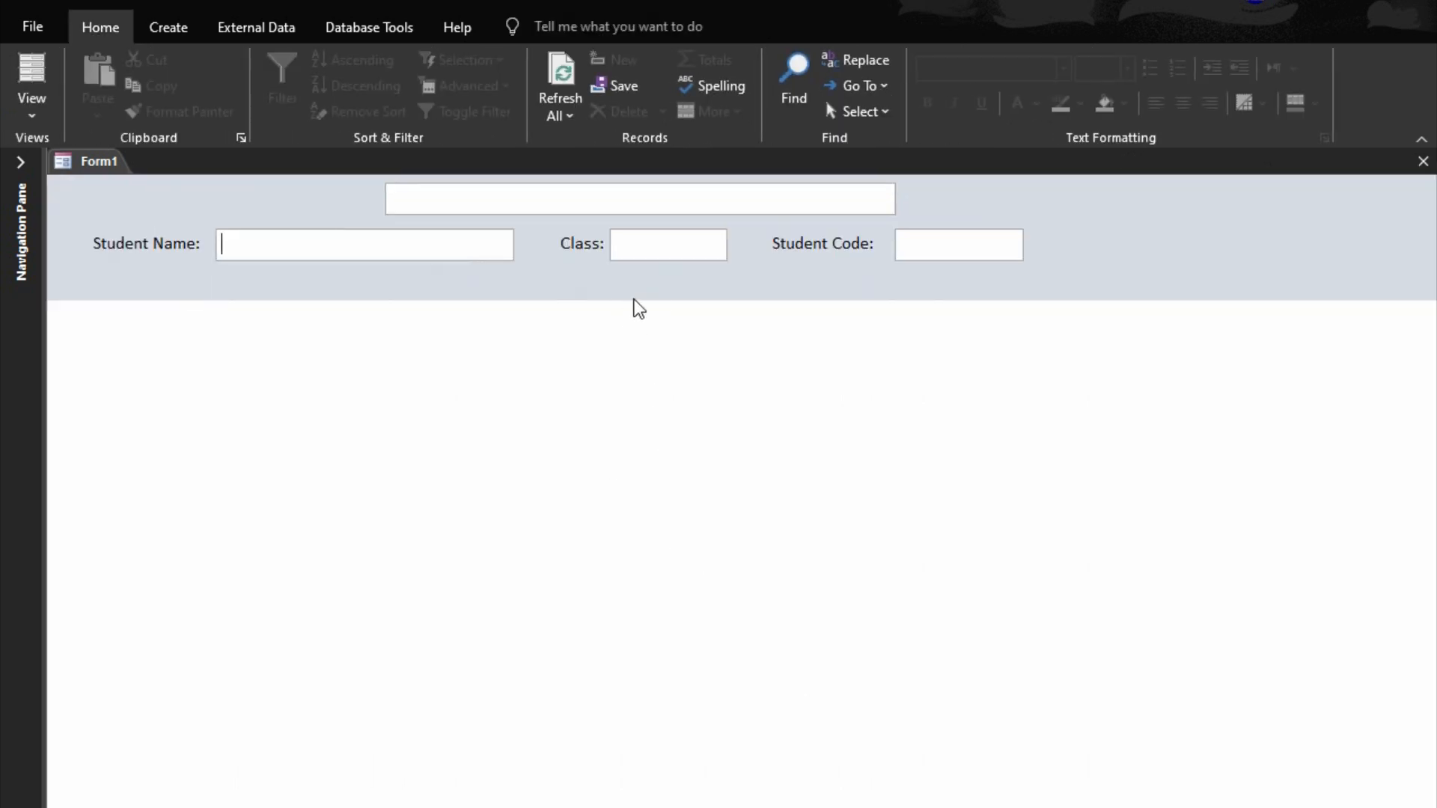
{"action": "right_click", "coordinate": [637, 297]}
{"action": "left_click", "coordinate": [712, 368]}
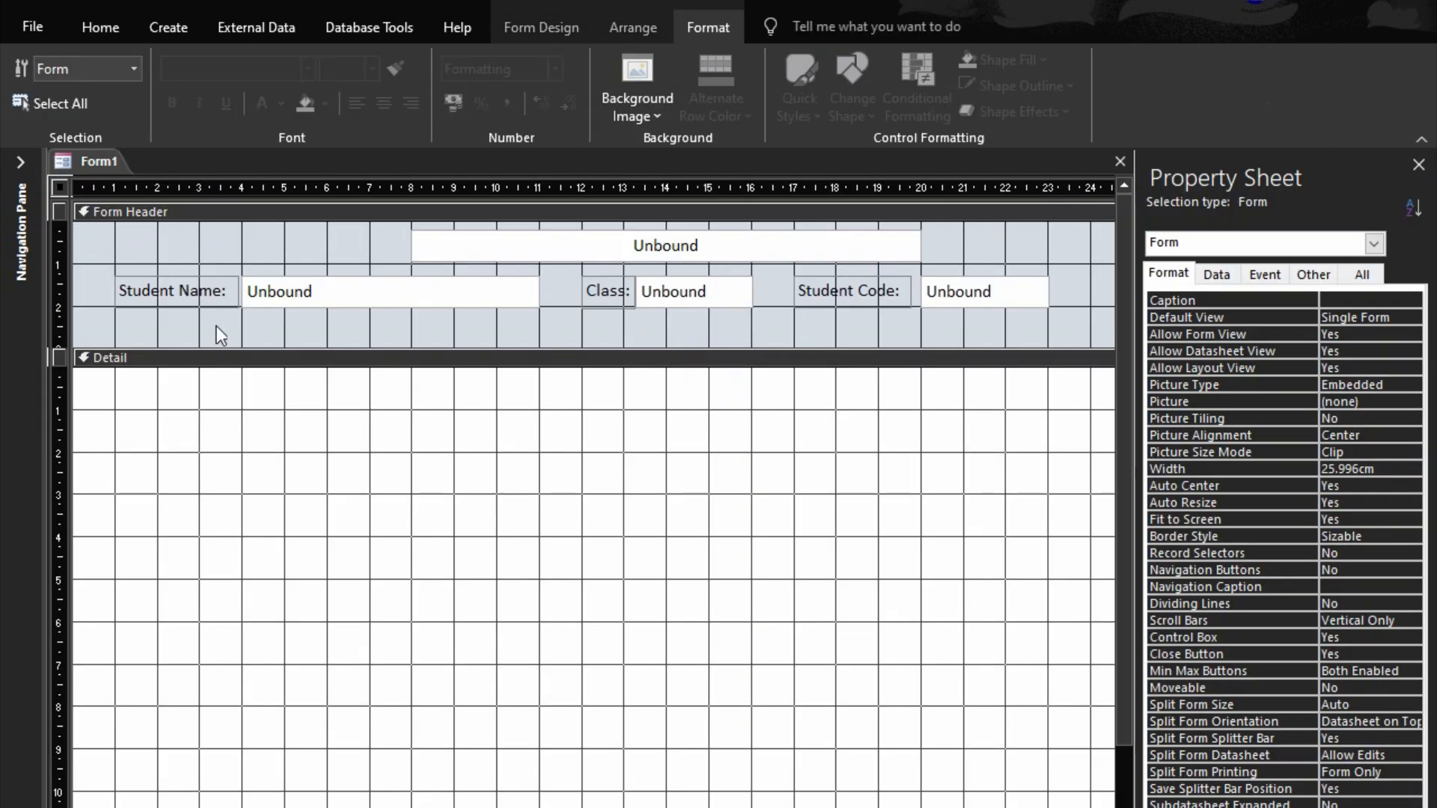
- Move the Student Name, Class and Student Code labels and text boxes down to about 1.7 cm from the header's top
{"action": "left_click_drag", "start_coordinate": [87, 296], "coordinate": [1004, 290]}
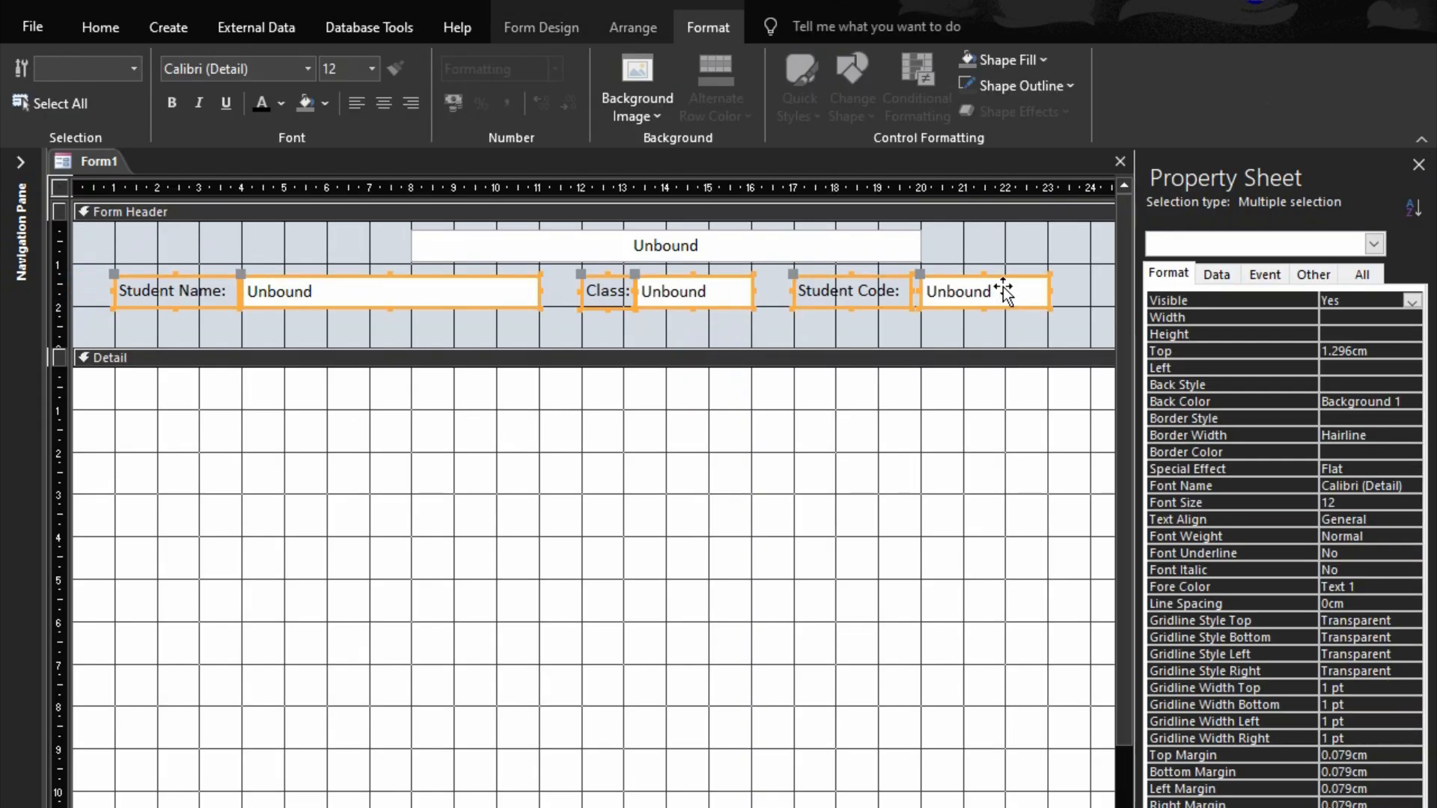
{"action": "key", "text": "Down"}
{"action": "key", "text": "Down"}
{"action": "key", "text": "Down"}
{"action": "key", "text": "Down"}
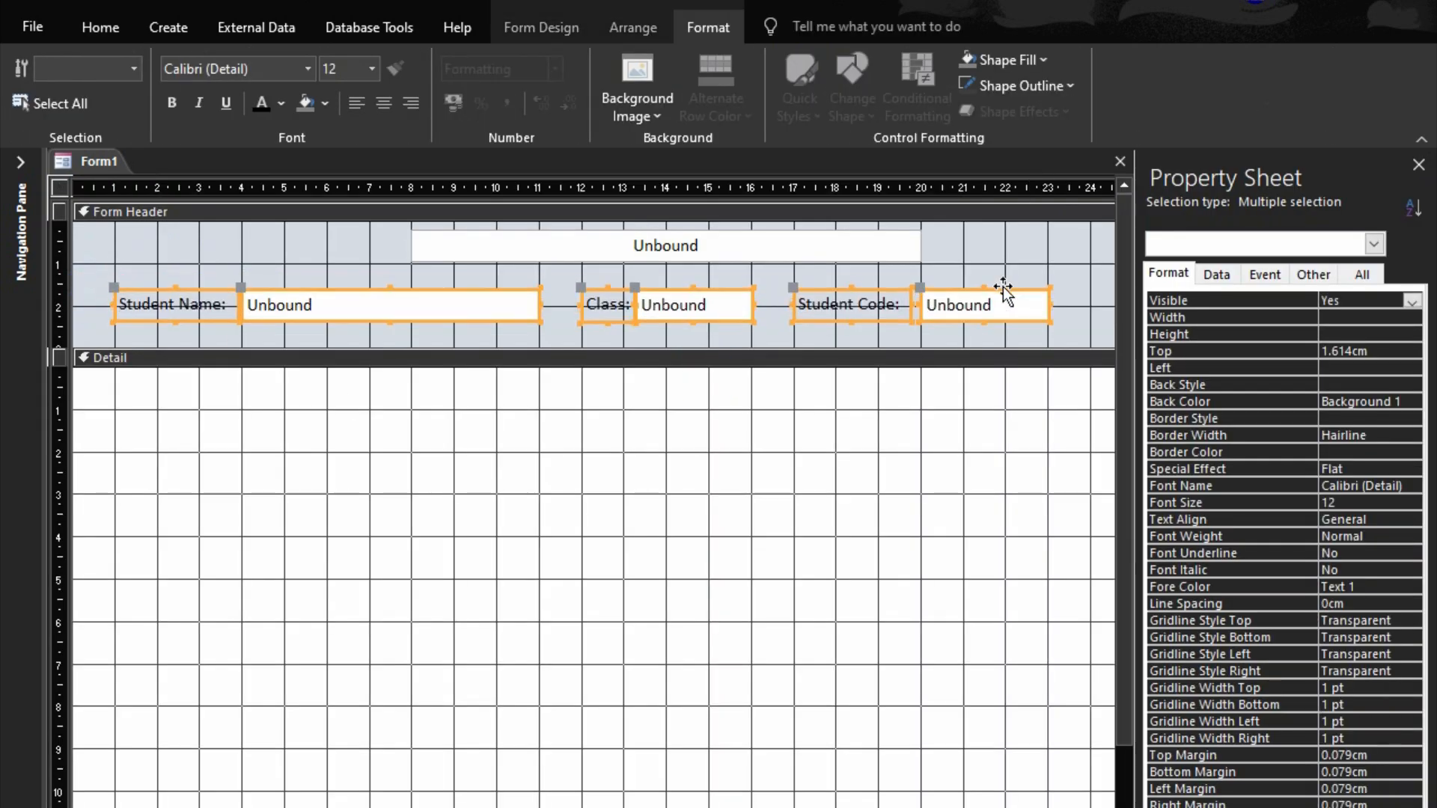
{"action": "key", "text": "Down"}
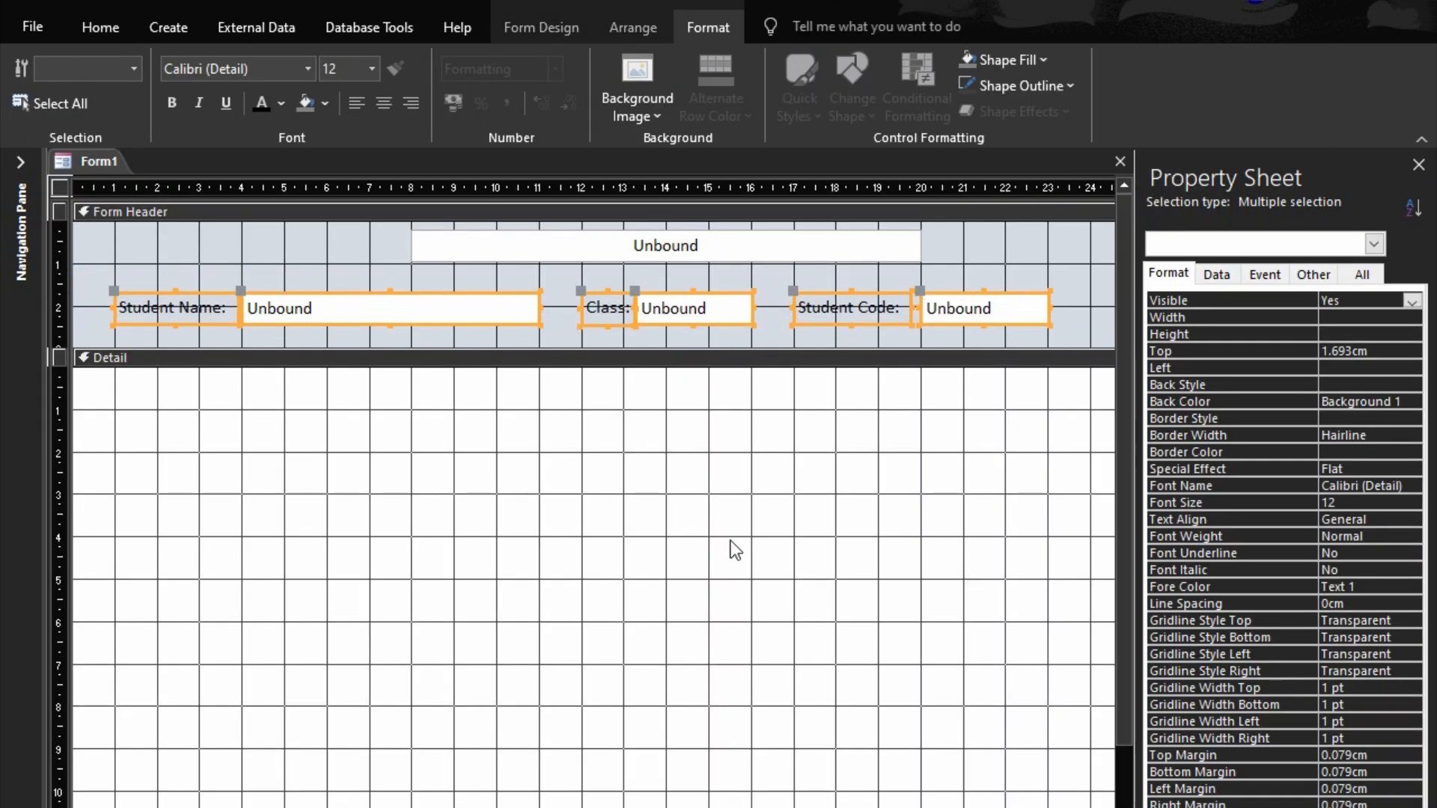
- Move the wide unbound text box down to about 0.4 cm from the header's top
{"action": "left_click", "coordinate": [656, 245]}
{"action": "key", "text": "Down"}
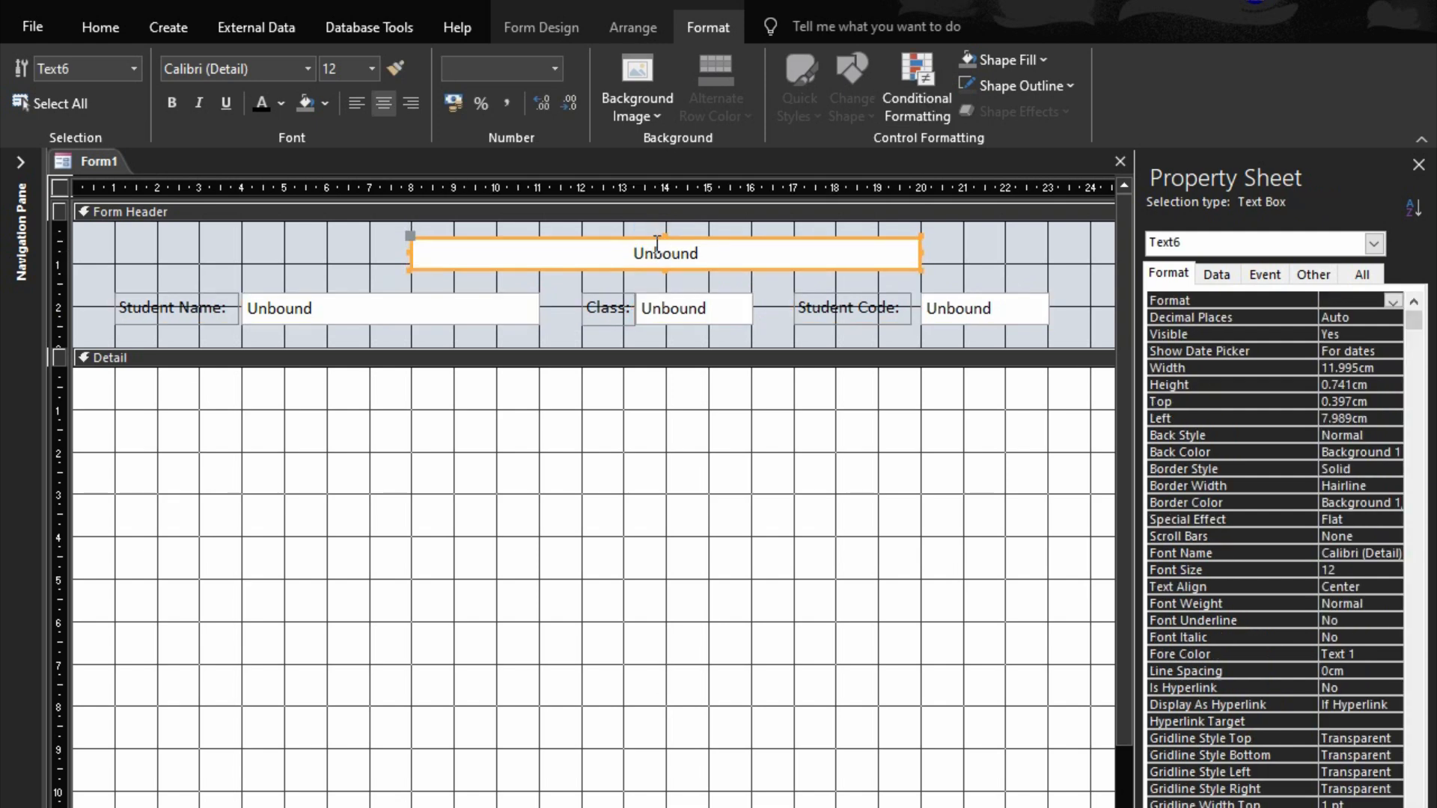
{"action": "left_click", "coordinate": [623, 458]}
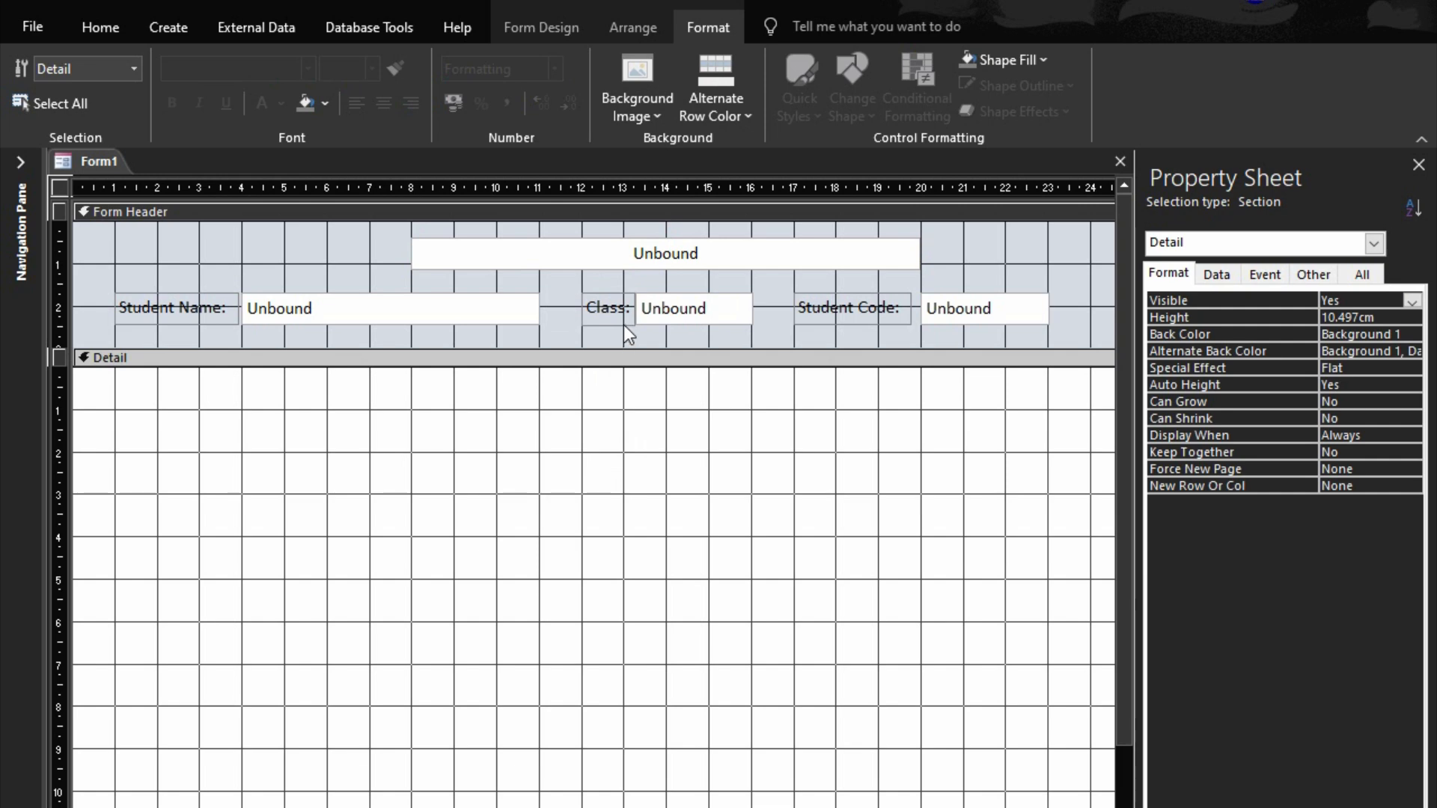
{"action": "left_click", "coordinate": [621, 267]}
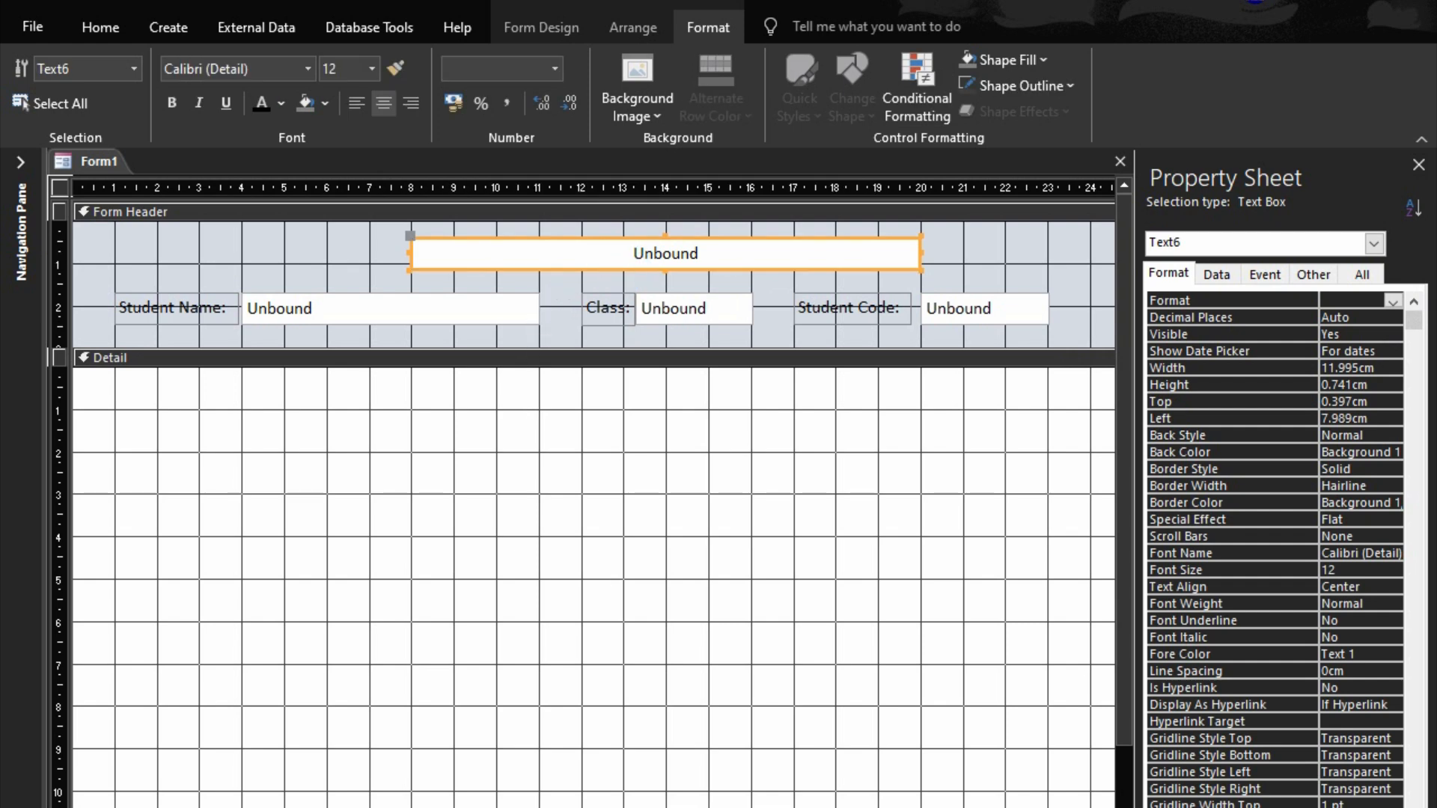
- Check the adjusted vertical spacing of the header fields in Form View and go back to Design View
{"action": "key", "text": "F5"}
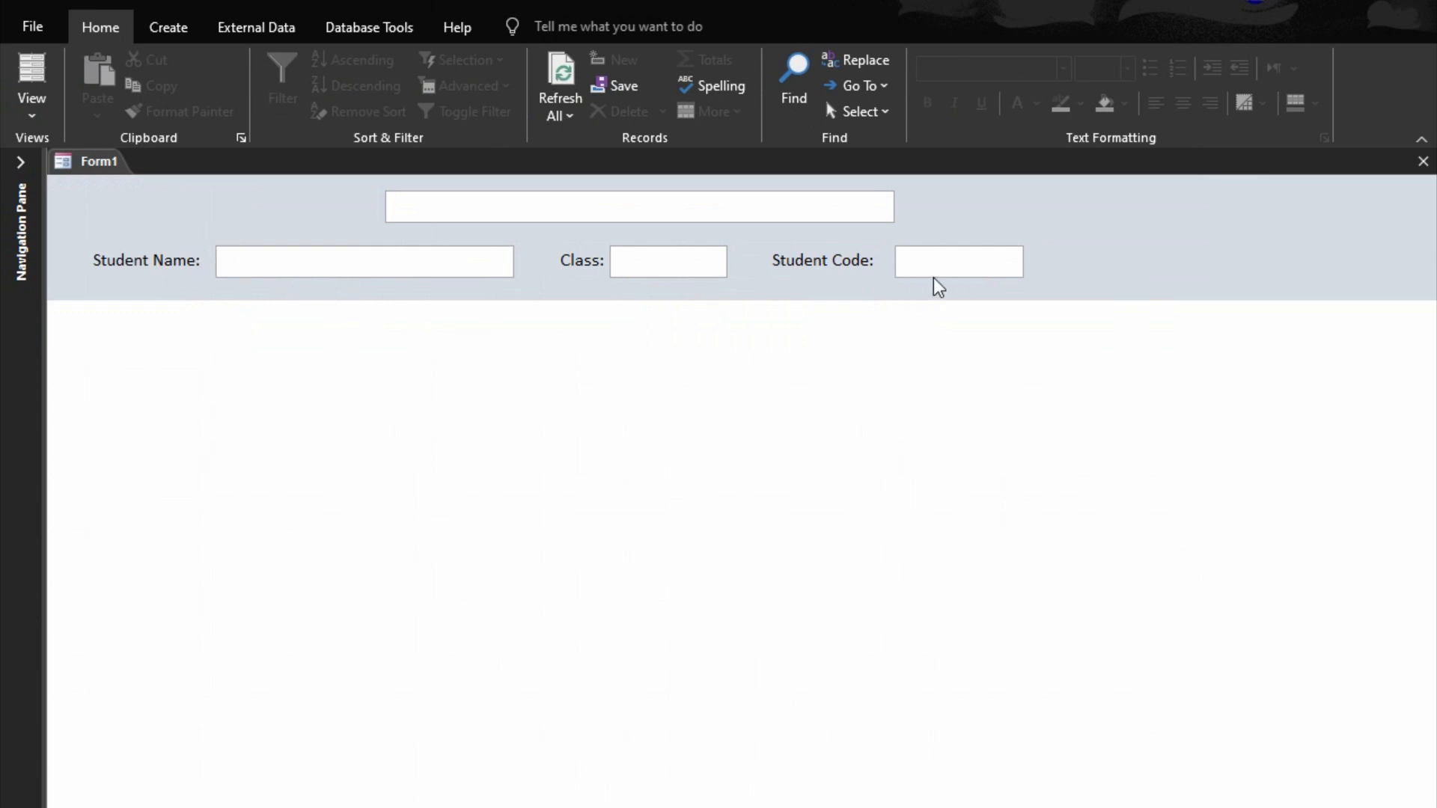
{"action": "right_click", "coordinate": [1125, 257]}
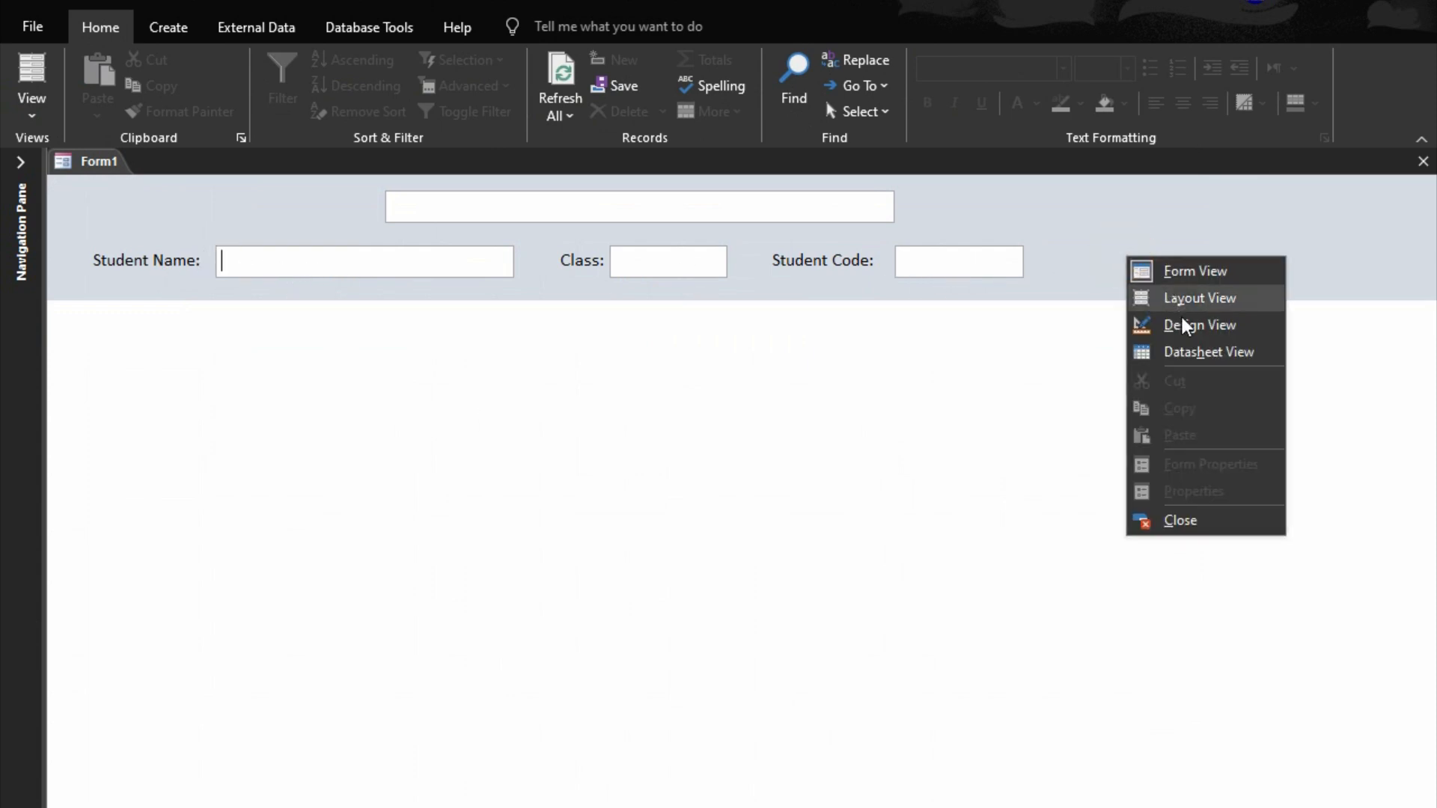
{"action": "left_click", "coordinate": [1168, 326]}
- Shift the Class and Student Code labels and text boxes about 1 cm to the right, starting at the 13 cm mark
{"action": "left_click_drag", "start_coordinate": [569, 300], "coordinate": [1084, 314]}
{"action": "key", "text": "Right"}
{"action": "key", "text": "Right"}
{"action": "key", "text": "Right"}
{"action": "key", "text": "Right"}
{"action": "key", "text": "Right"}
{"action": "key", "text": "Right"}
{"action": "key", "text": "Right"}
{"action": "key", "text": "Right"}
{"action": "key", "text": "Right"}
{"action": "key", "text": "Right"}
{"action": "key", "text": "Right"}
{"action": "key", "text": "Right"}
{"action": "key", "text": "Right"}
{"action": "key", "text": "Right"}
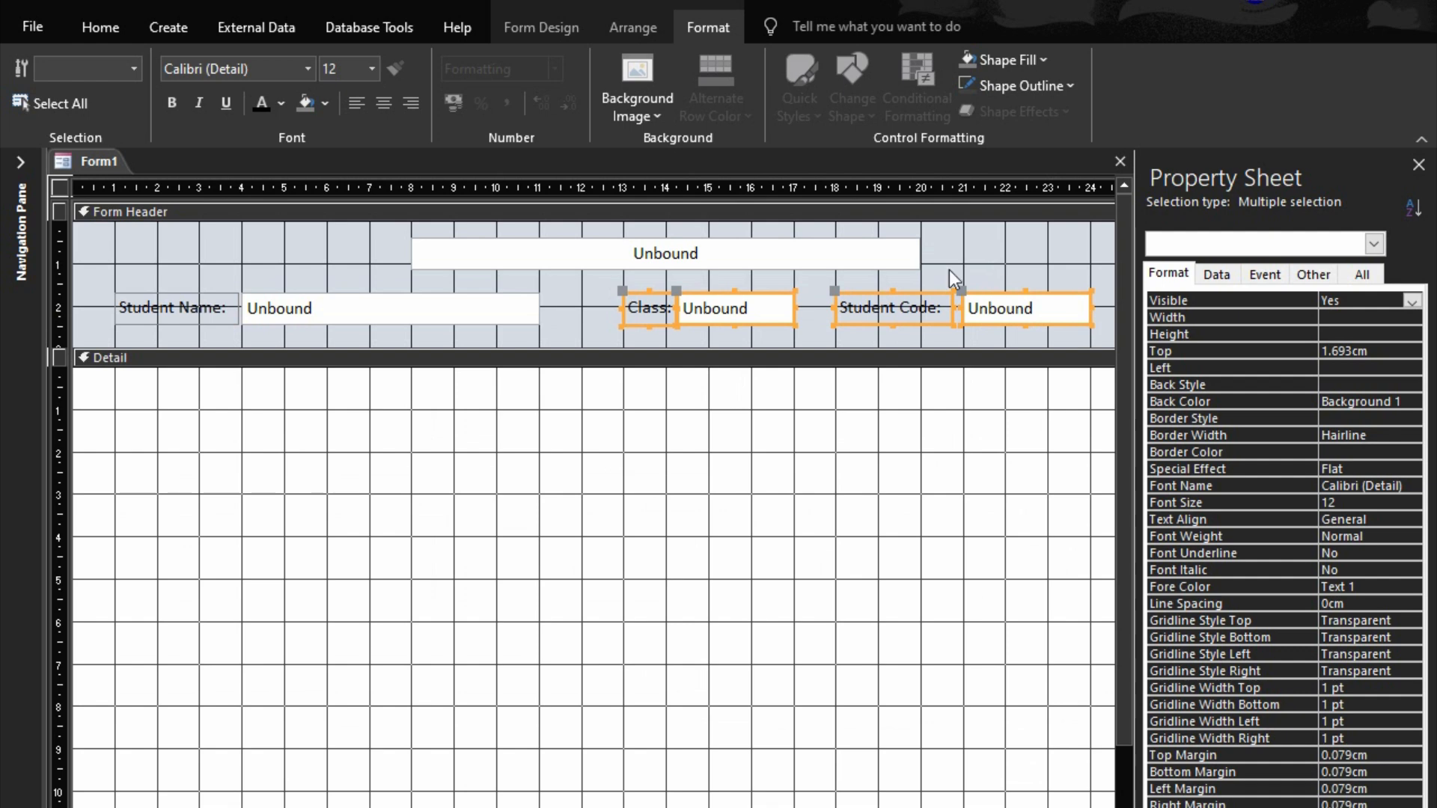
- Widen the Student Name text box to 8 cm
{"action": "left_click", "coordinate": [524, 308]}
{"action": "left_click_drag", "start_coordinate": [540, 309], "coordinate": [583, 311]}
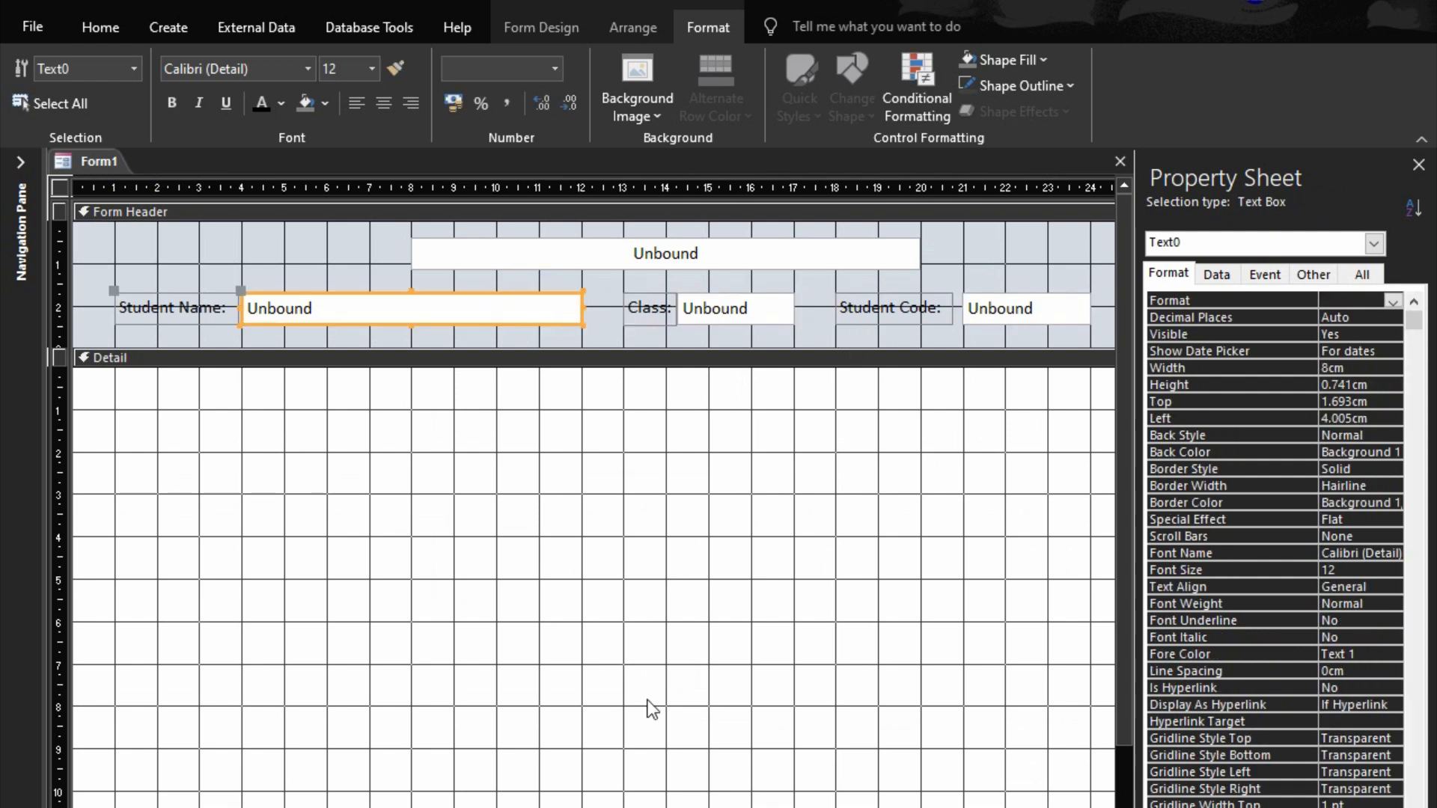
{"action": "left_click_drag", "start_coordinate": [659, 807], "coordinate": [822, 807]}
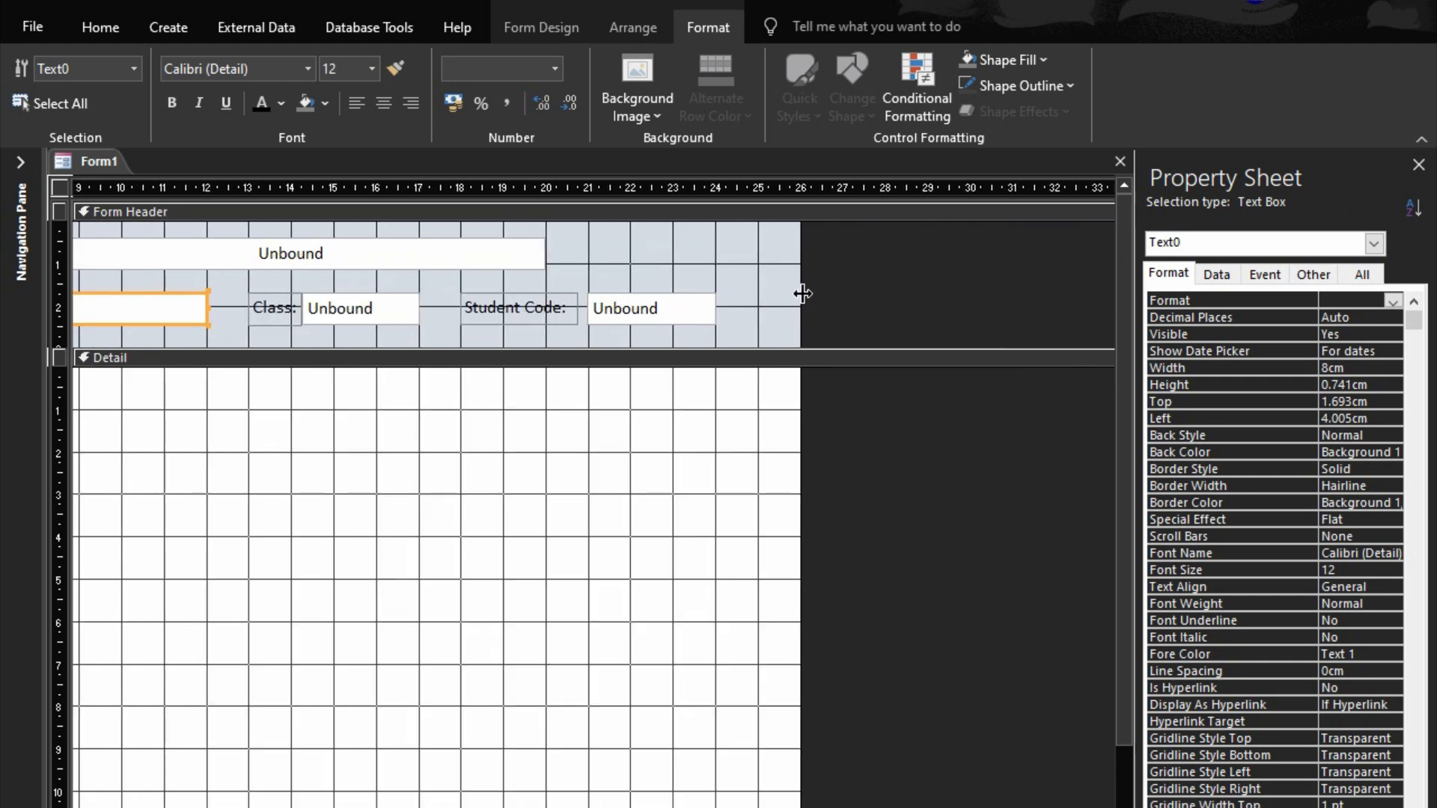
- Widen the form to about 30 cm and shift the Class and Student Code labels and text boxes right, starting at the 14 cm mark
{"action": "left_click_drag", "start_coordinate": [800, 298], "coordinate": [970, 333]}
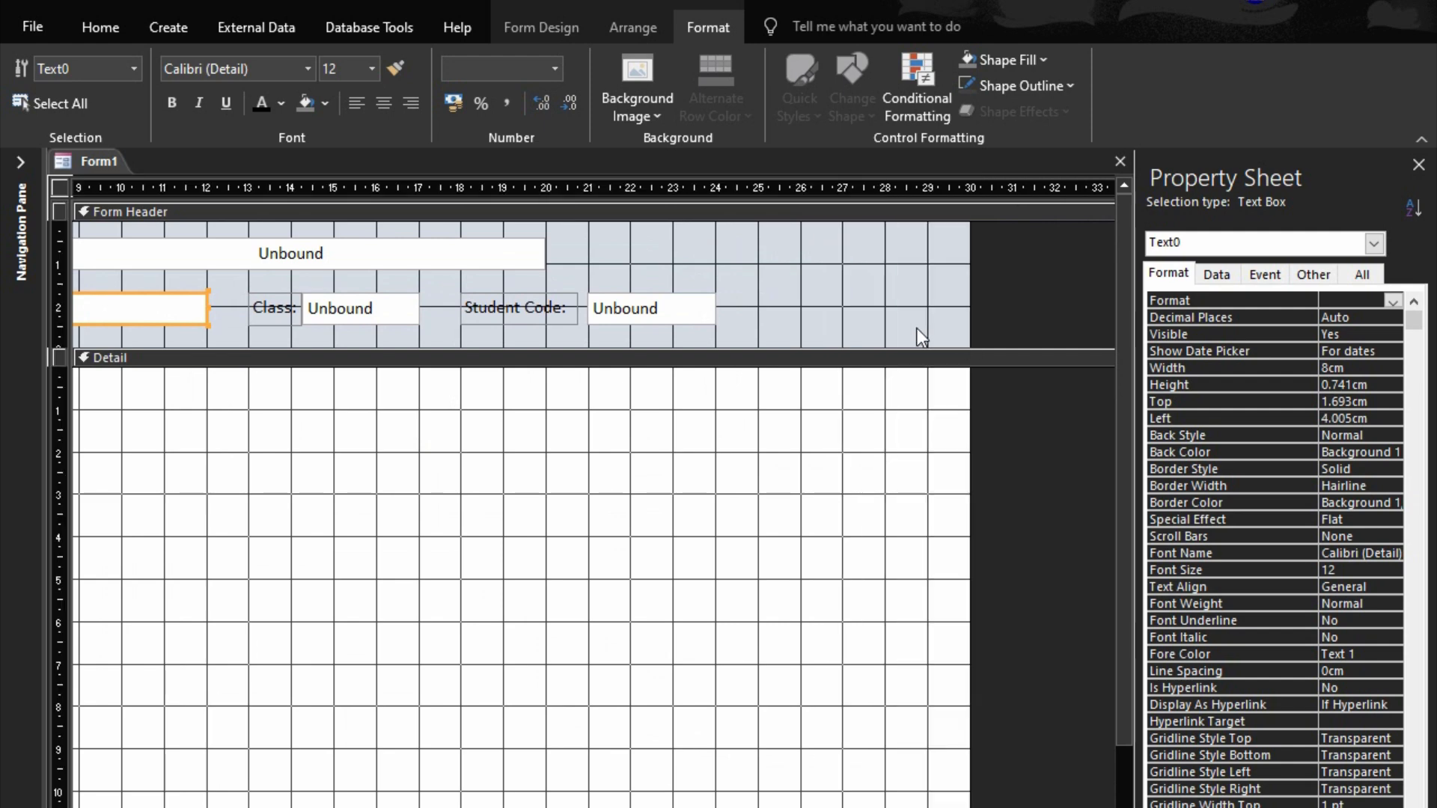
{"action": "left_click_drag", "start_coordinate": [757, 312], "coordinate": [456, 327]}
{"action": "left_click_drag", "start_coordinate": [795, 306], "coordinate": [241, 304]}
{"action": "key", "text": "Right"}
{"action": "key", "text": "Right"}
{"action": "key", "text": "Right"}
{"action": "key", "text": "Right"}
{"action": "key", "text": "Right"}
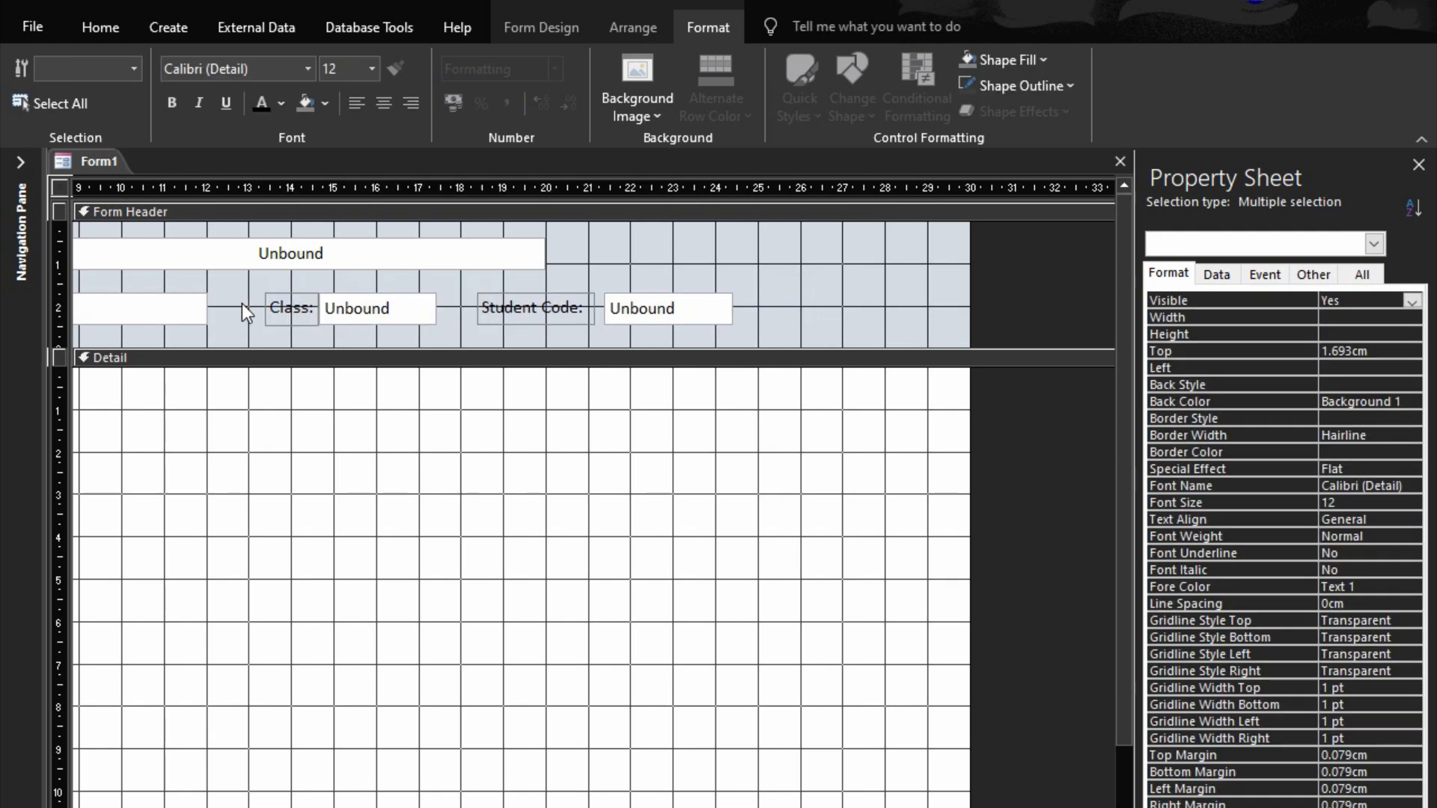
{"action": "key", "text": "Right"}
{"action": "key", "text": "Right"}
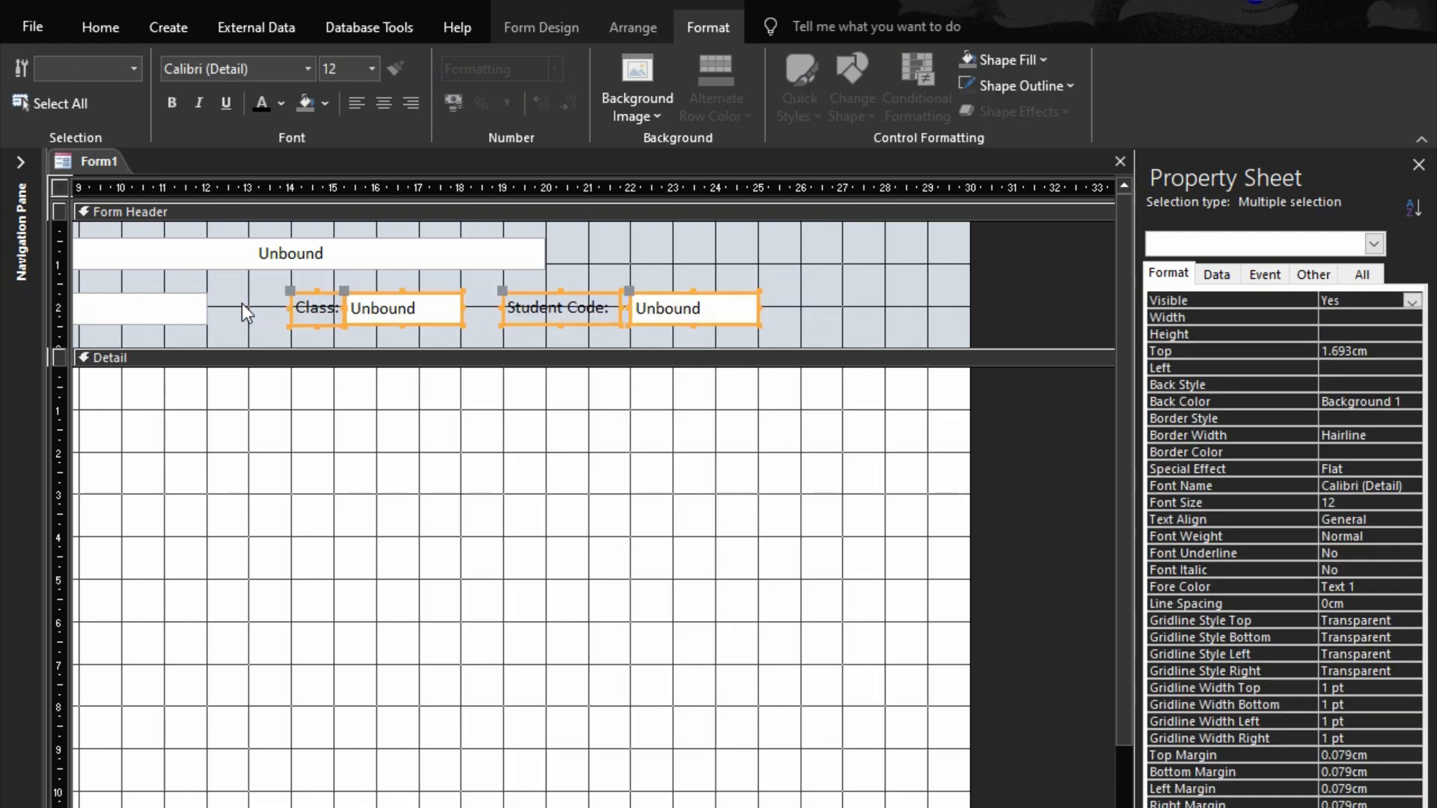
- Shift the Student Code label and its text box about 1 cm right, starting at the 20 cm mark
{"action": "left_click_drag", "start_coordinate": [792, 299], "coordinate": [545, 304]}
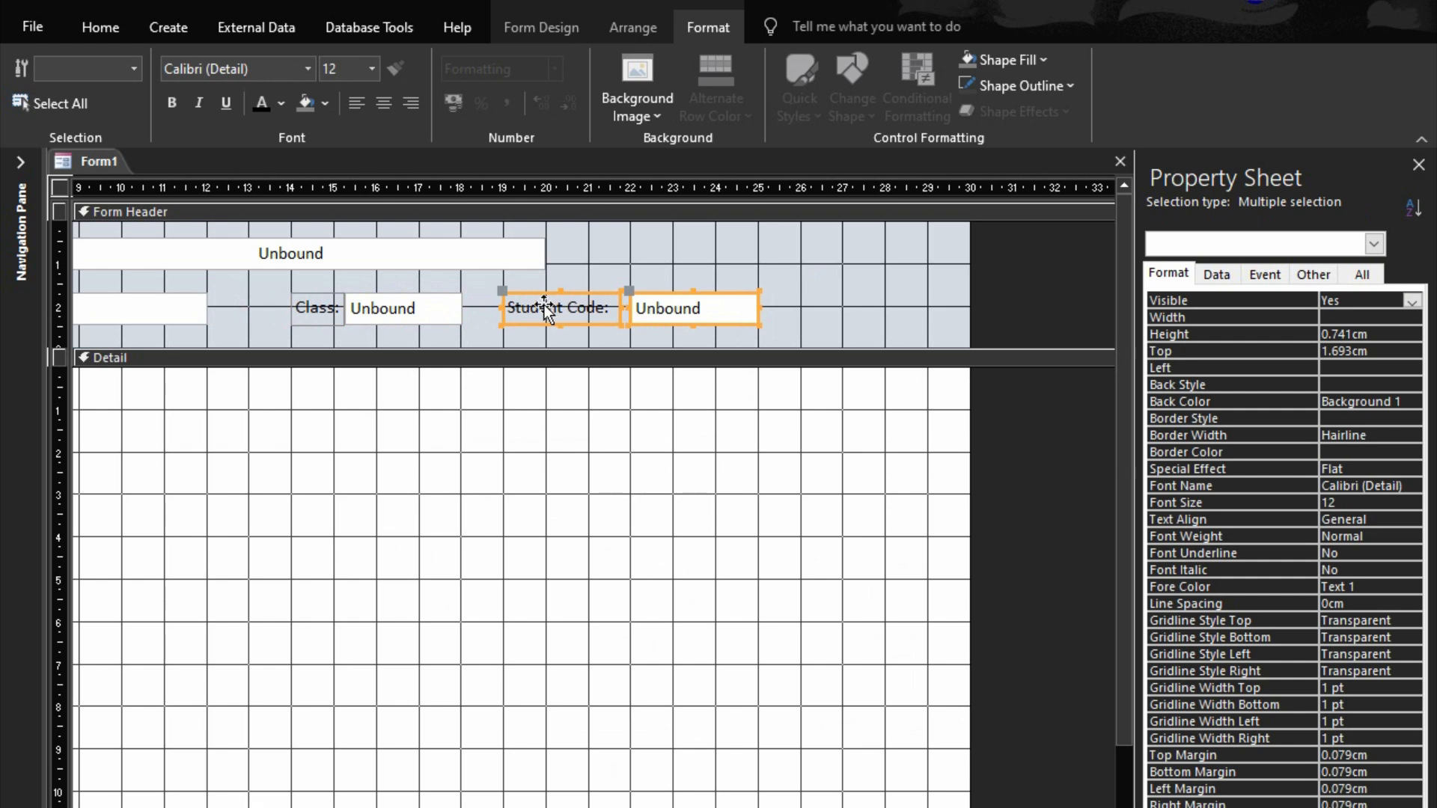
{"action": "key", "text": "Right"}
{"action": "key", "text": "Right"}
{"action": "key", "text": "Right"}
{"action": "key", "text": "Right"}
{"action": "key", "text": "Right"}
{"action": "key", "text": "Right"}
{"action": "key", "text": "Right"}
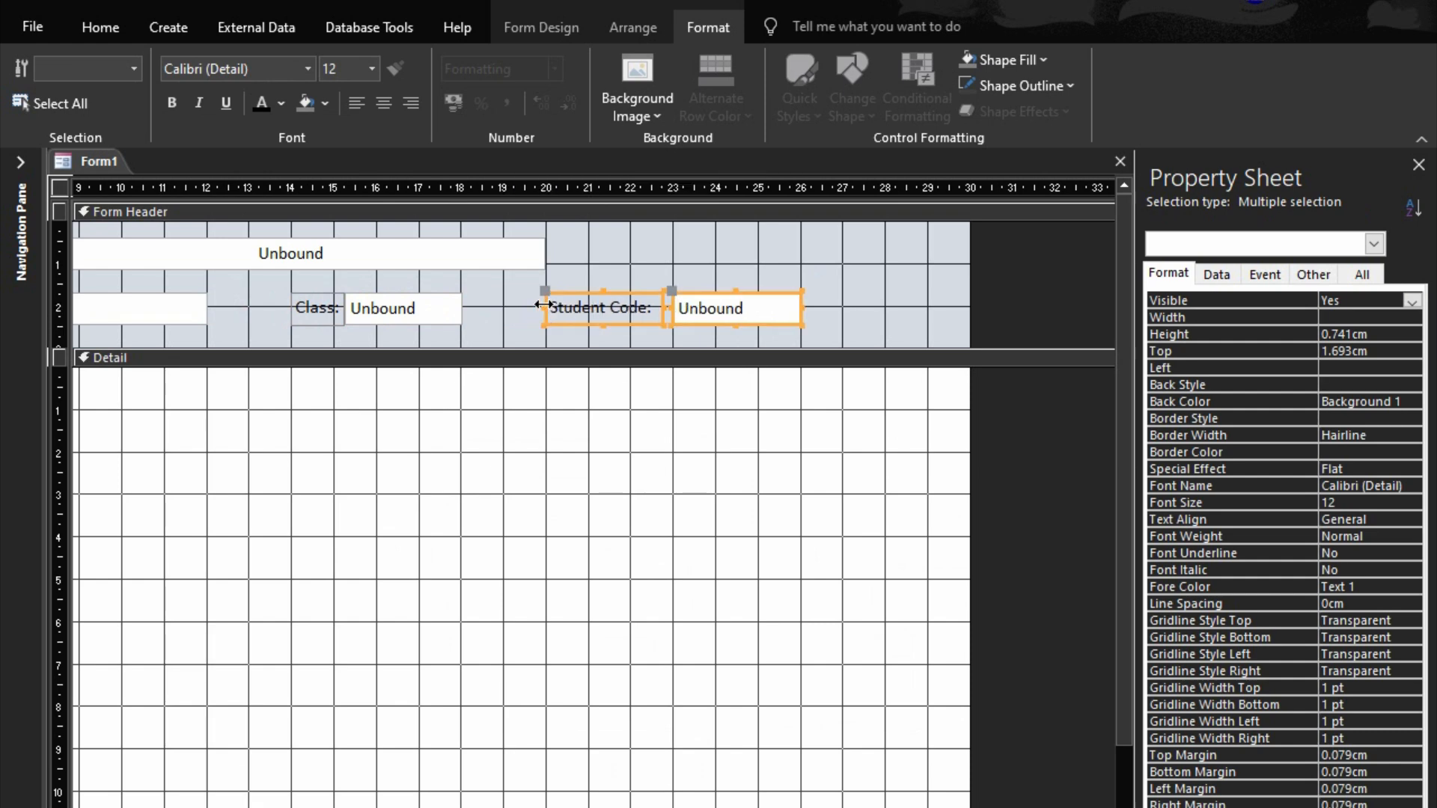
{"action": "left_click", "coordinate": [641, 275]}
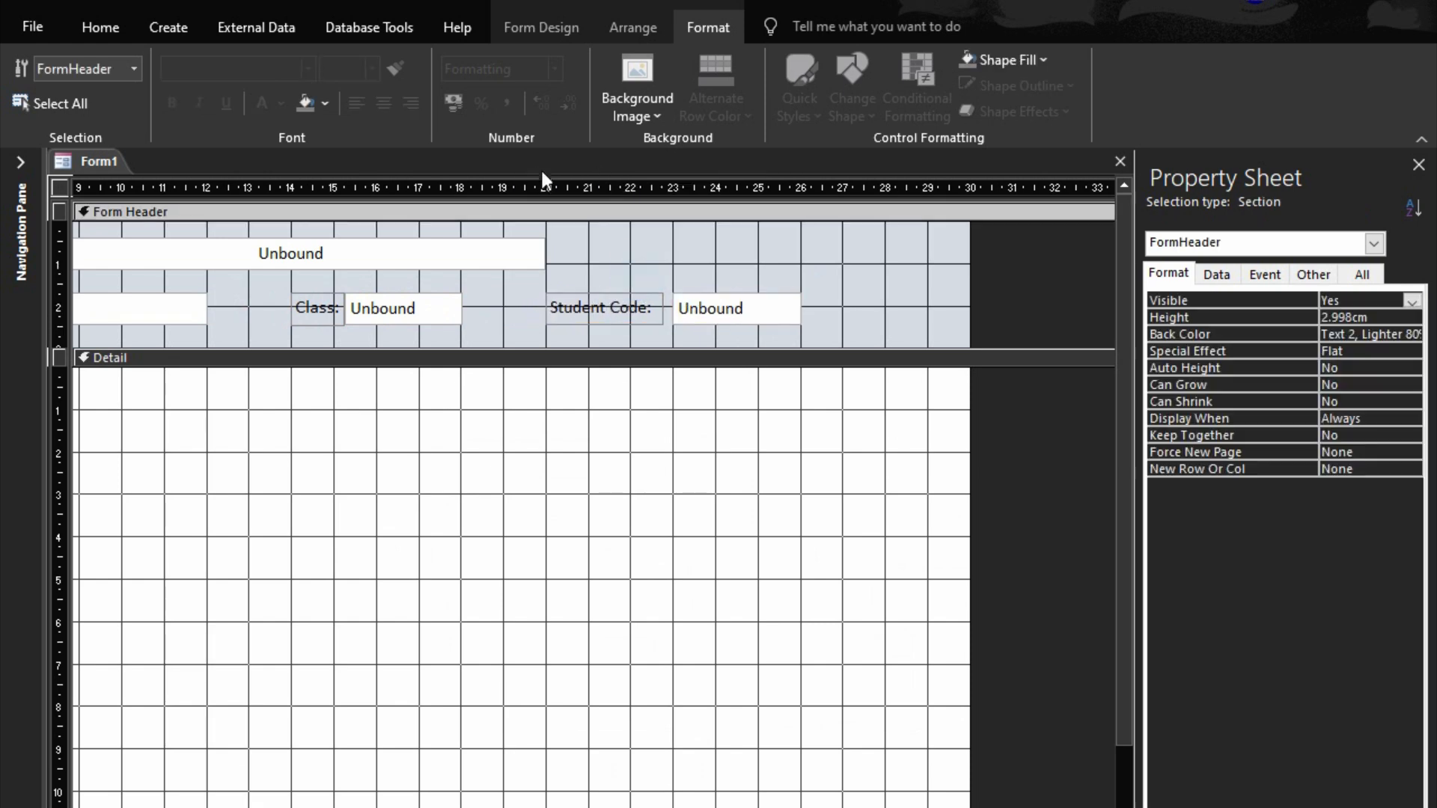
- Add a command button about 2 cm wide and 0.6 cm high above the Student Code text box, without using the wizard
{"action": "left_click", "coordinate": [545, 17]}
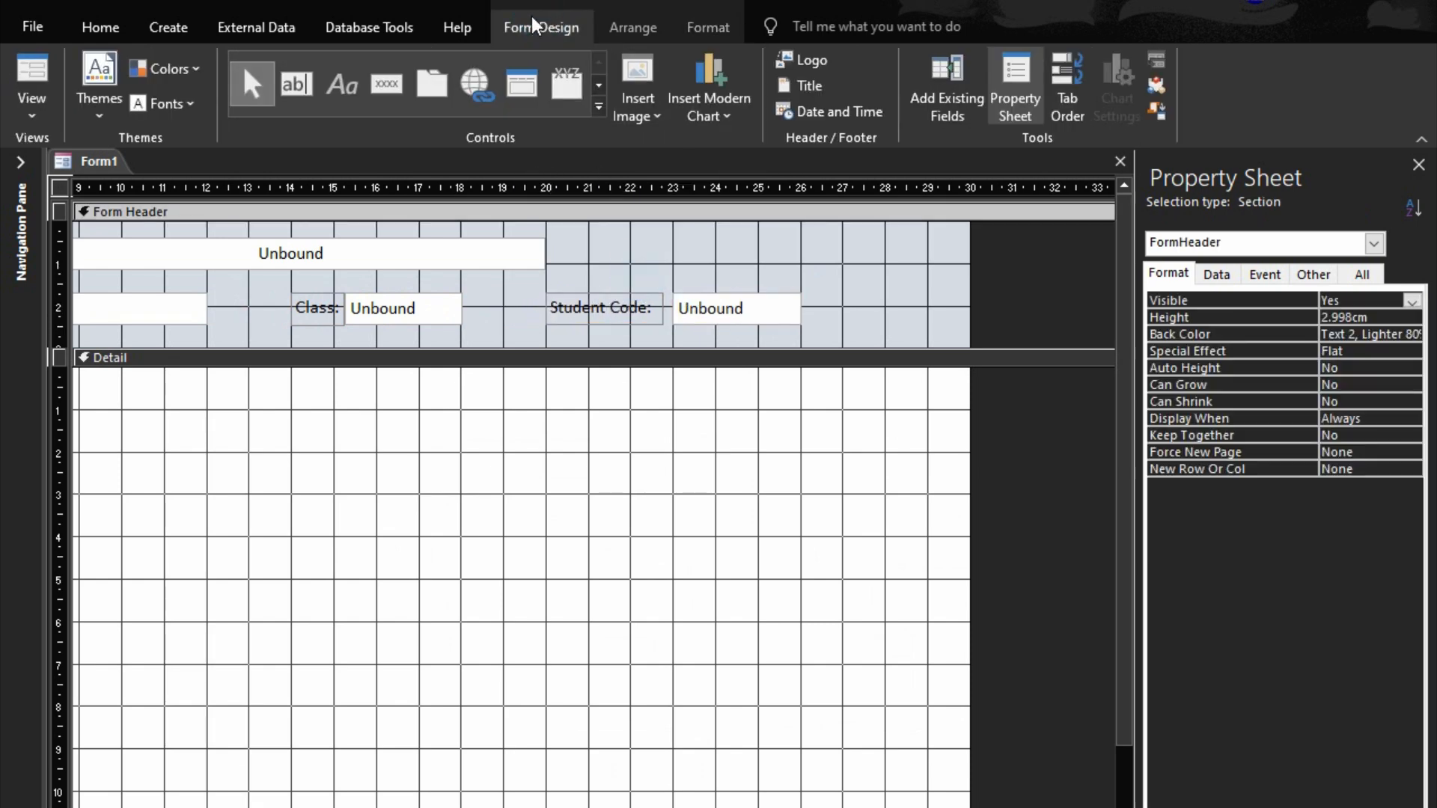
{"action": "left_click", "coordinate": [297, 83]}
{"action": "left_click", "coordinate": [386, 83]}
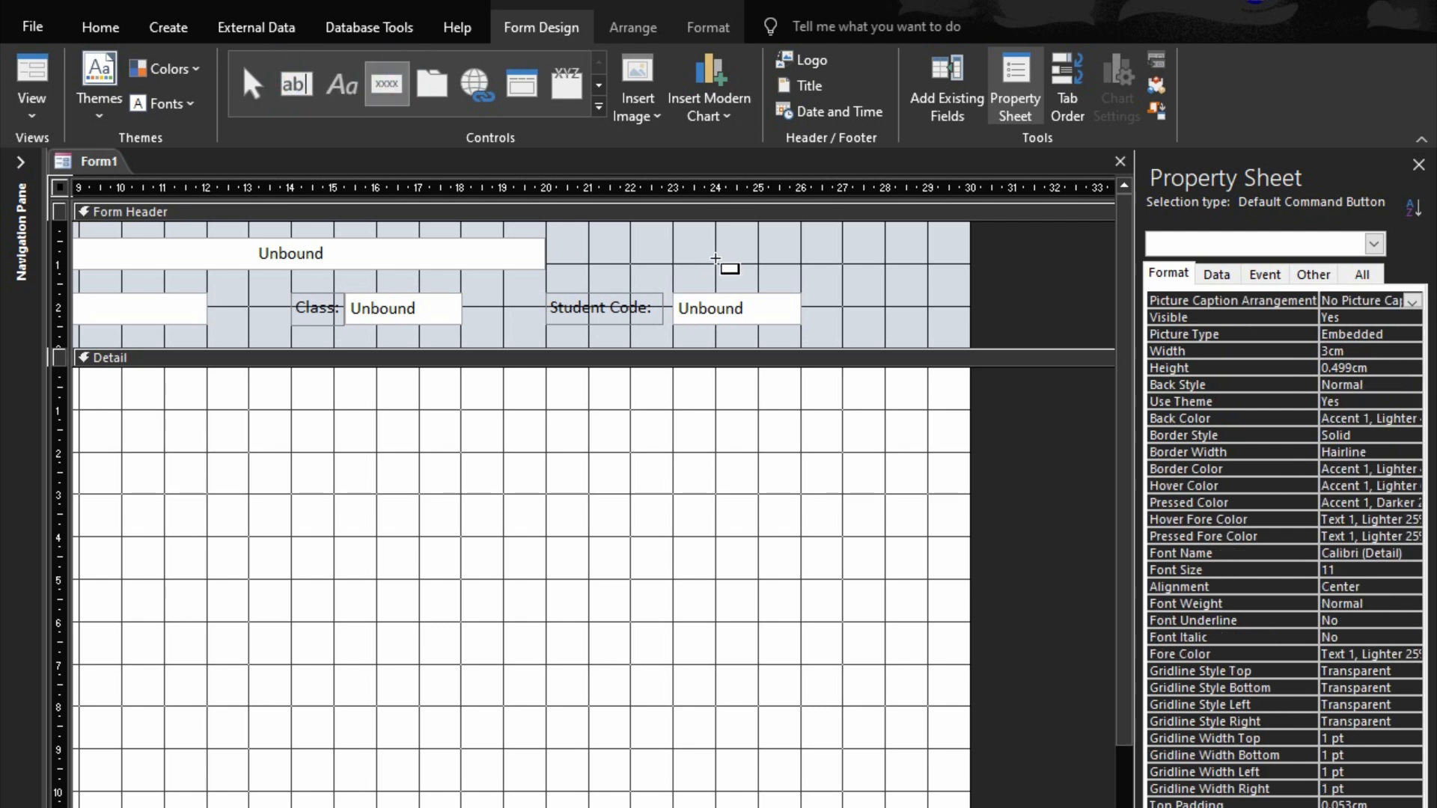
{"action": "mouse_move", "coordinate": [671, 237]}
{"action": "left_mouse_down"}
{"action": "mouse_move", "coordinate": [768, 268]}
{"action": "mouse_move", "coordinate": [756, 262]}
{"action": "left_mouse_up"}
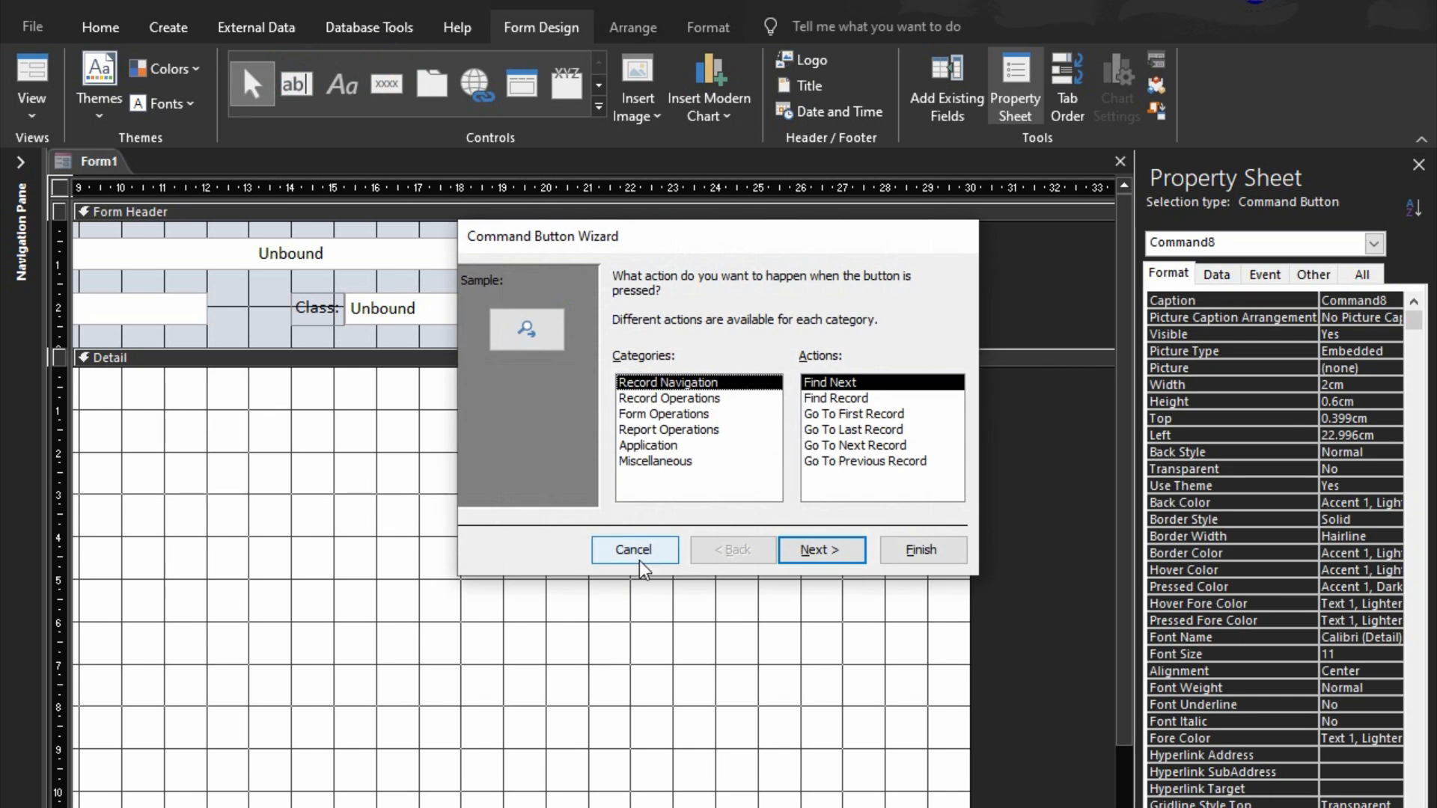
{"action": "left_click", "coordinate": [639, 558]}
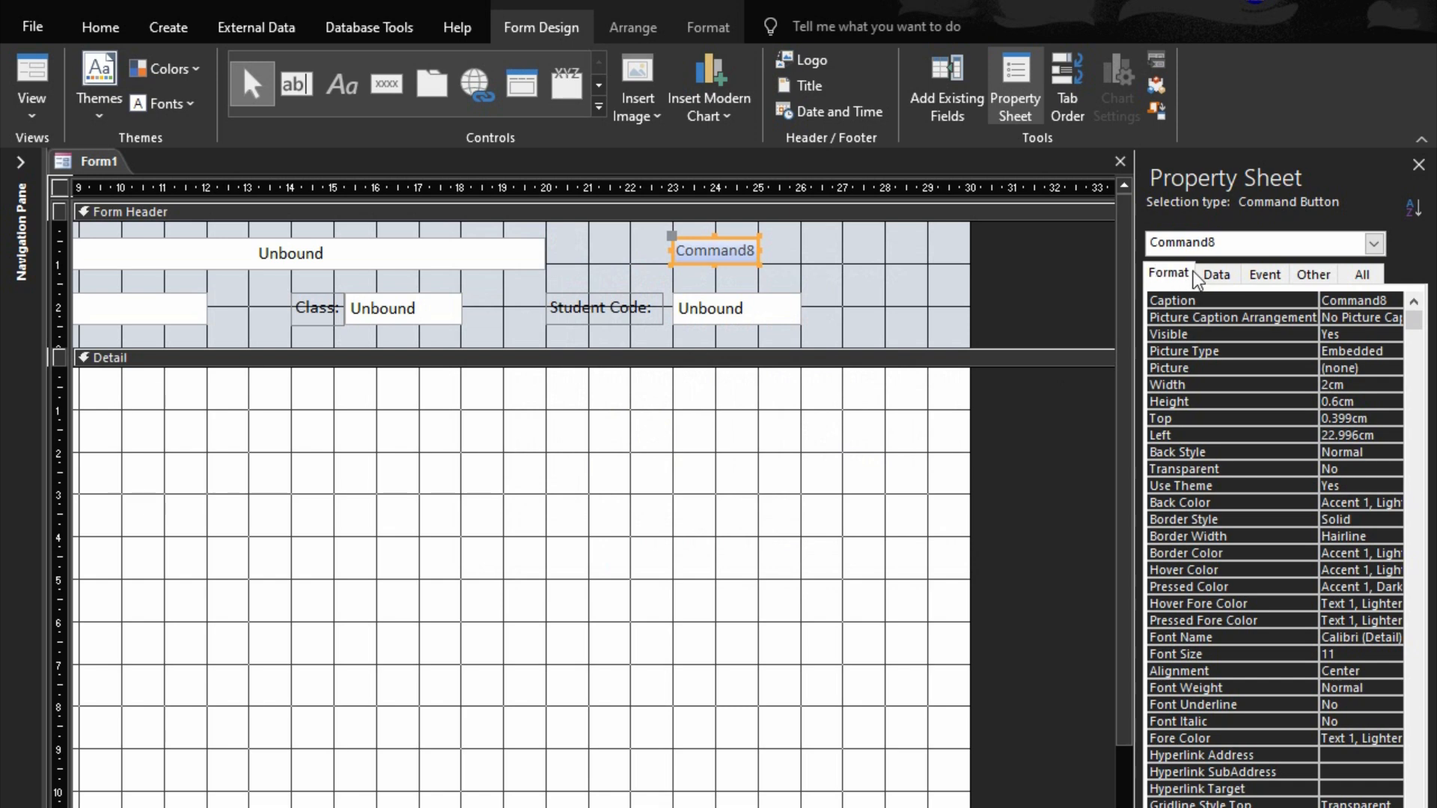
- Name the new command button StartBtn and set its caption to Start Exams
{"action": "left_click", "coordinate": [1313, 274]}
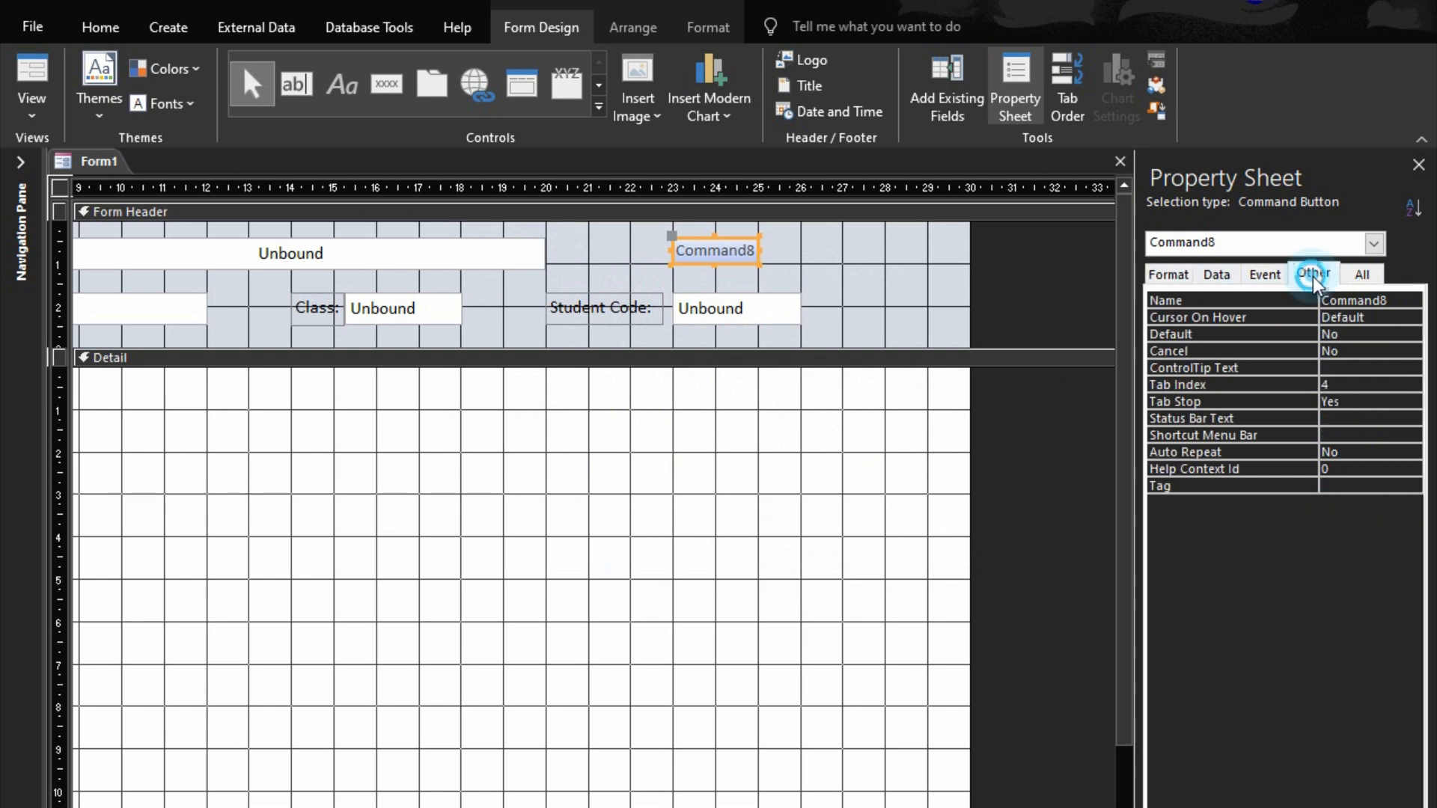
{"action": "left_click", "coordinate": [1273, 300]}
{"action": "type", "text": "St"}
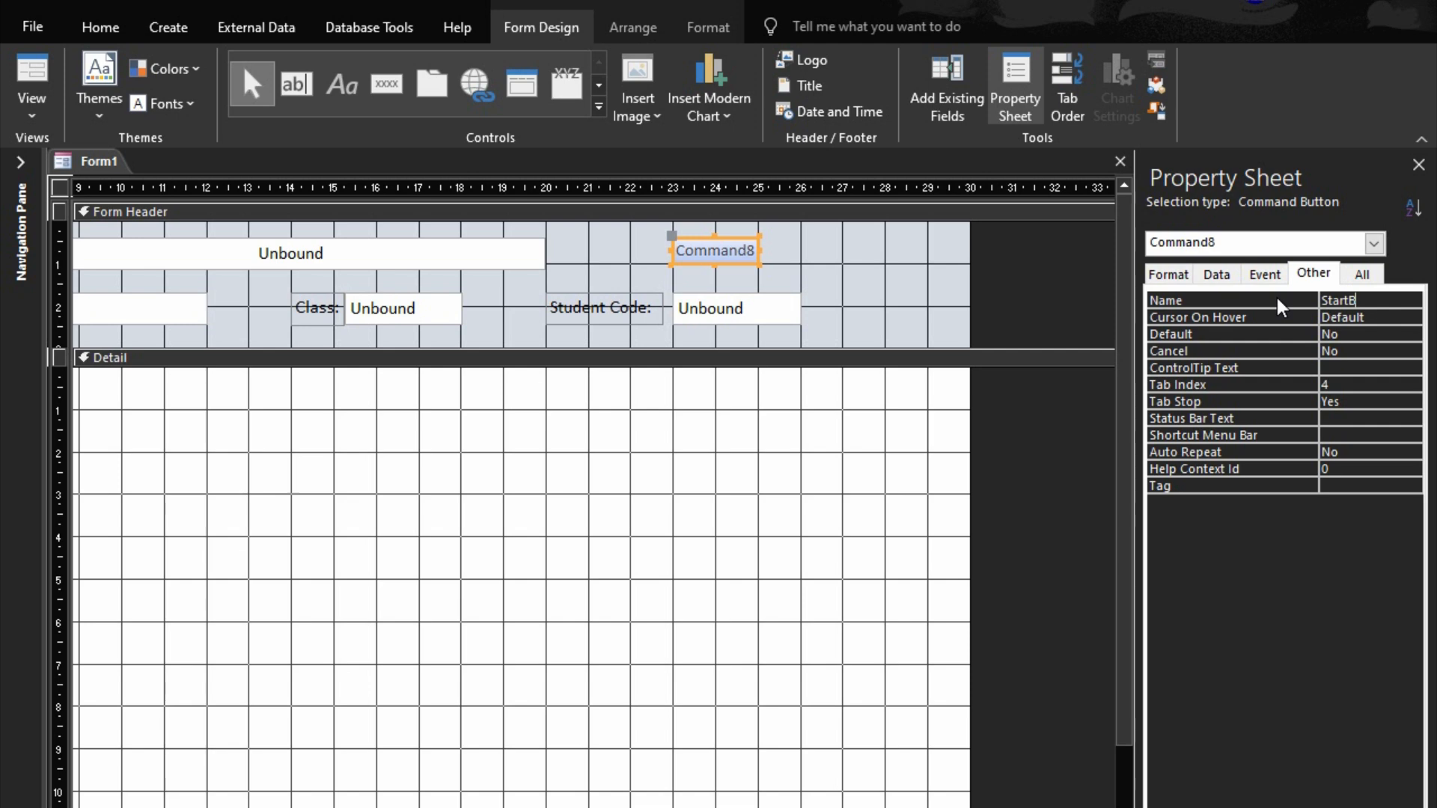
{"action": "type", "text": "artBtn"}
{"action": "key", "text": "Return"}
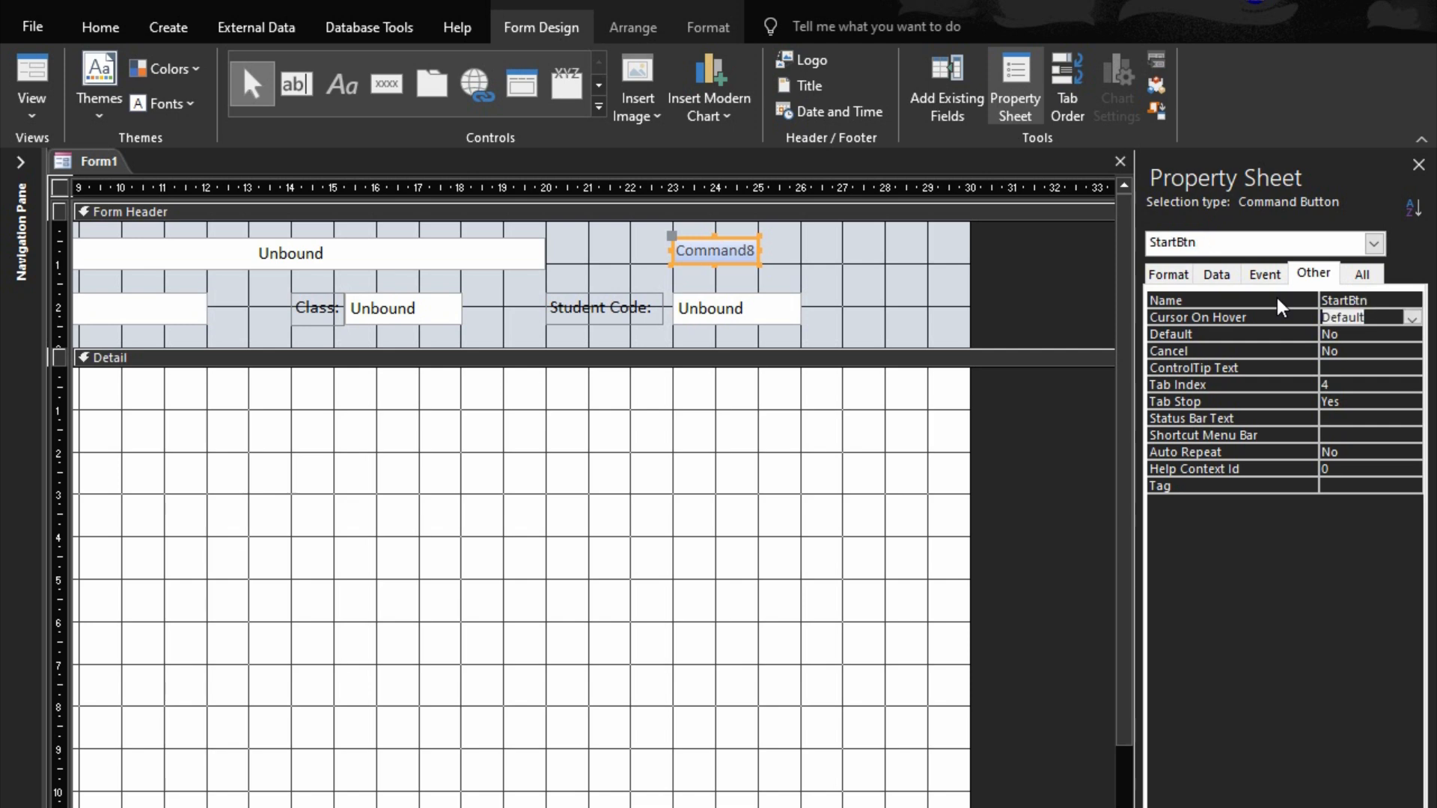
{"action": "left_click", "coordinate": [1189, 282]}
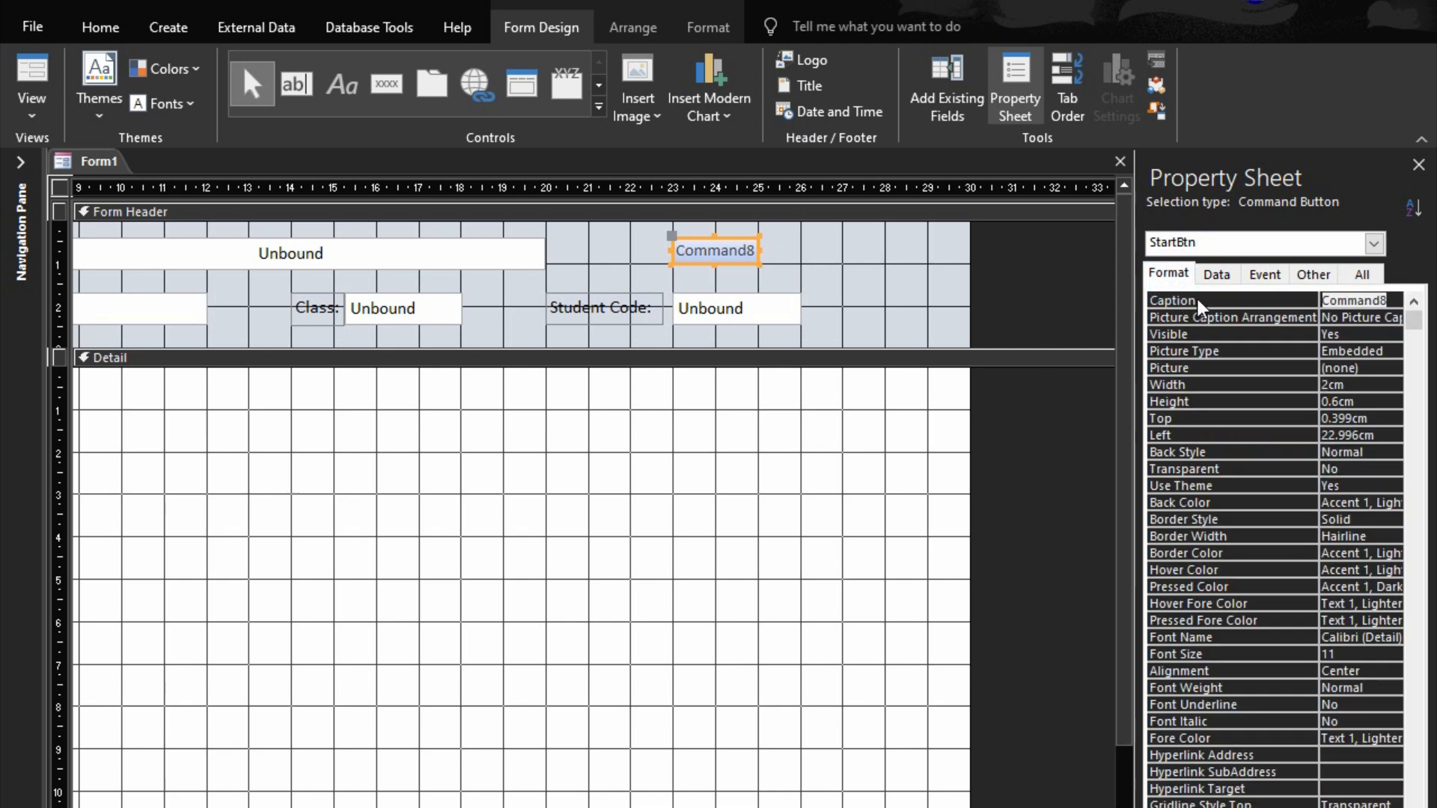
{"action": "type", "text": "Start Exams"}
{"action": "key", "text": "Return"}
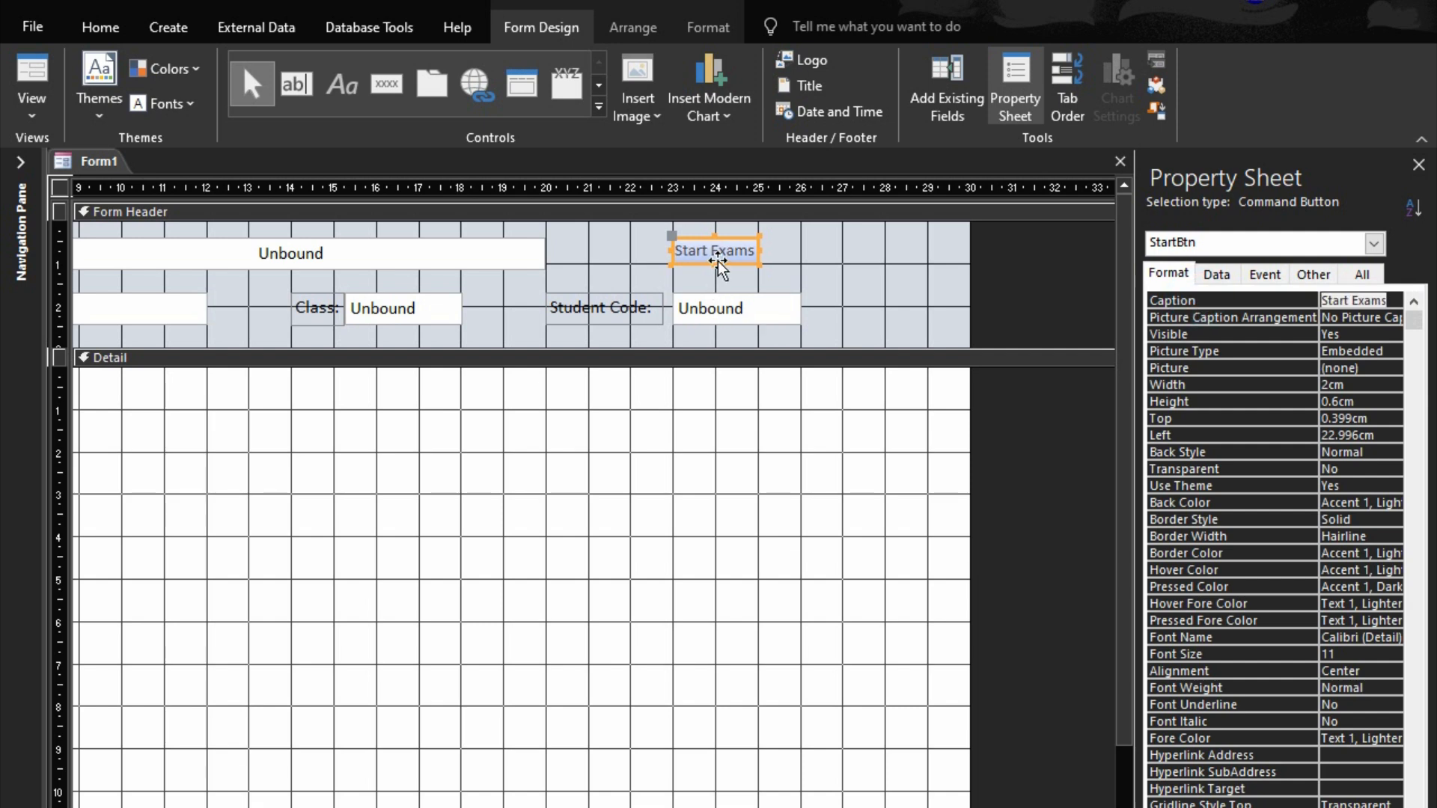
- Set the font size of the Start Exams button to 12
{"action": "left_click", "coordinate": [708, 29]}
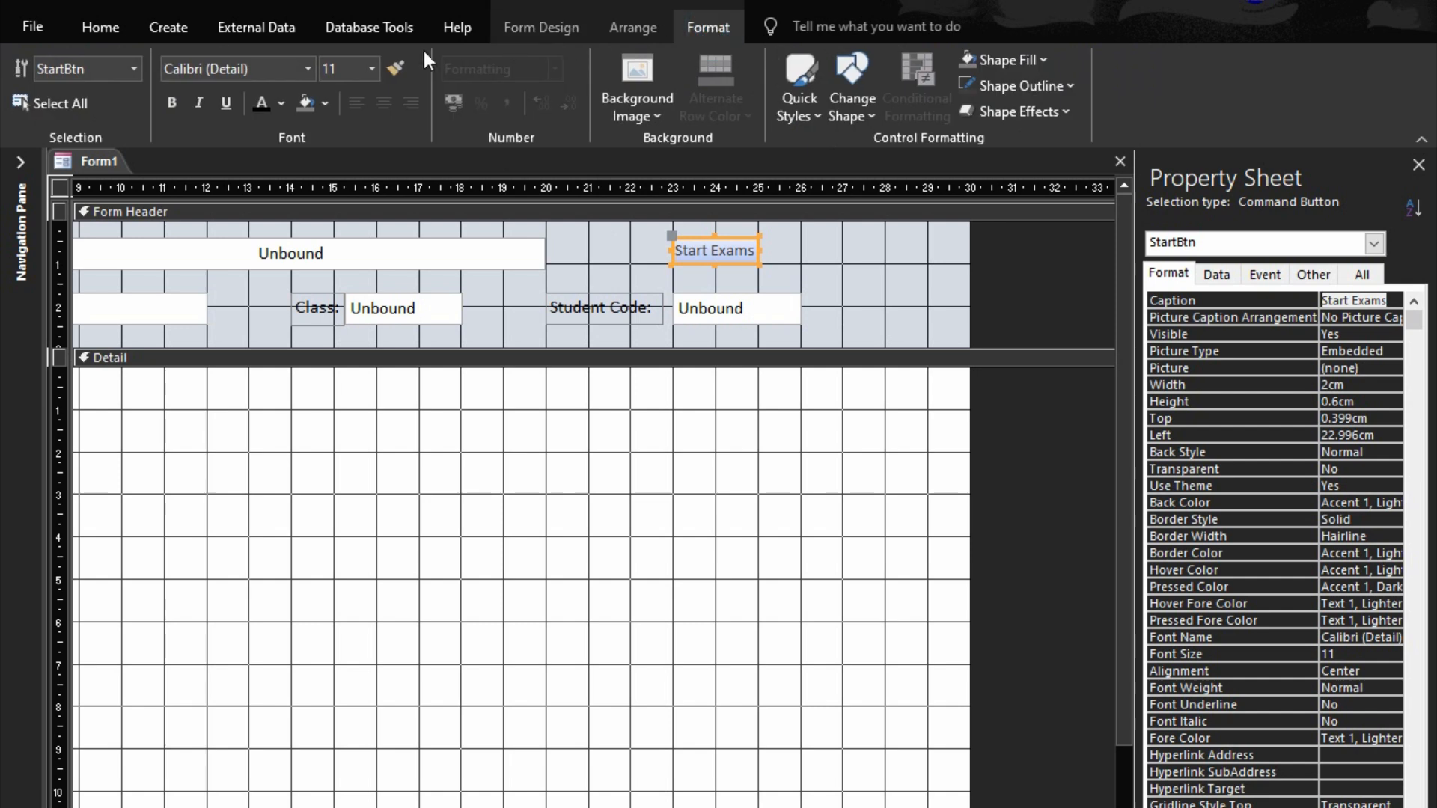
{"action": "left_click", "coordinate": [379, 67]}
{"action": "left_click", "coordinate": [349, 183]}
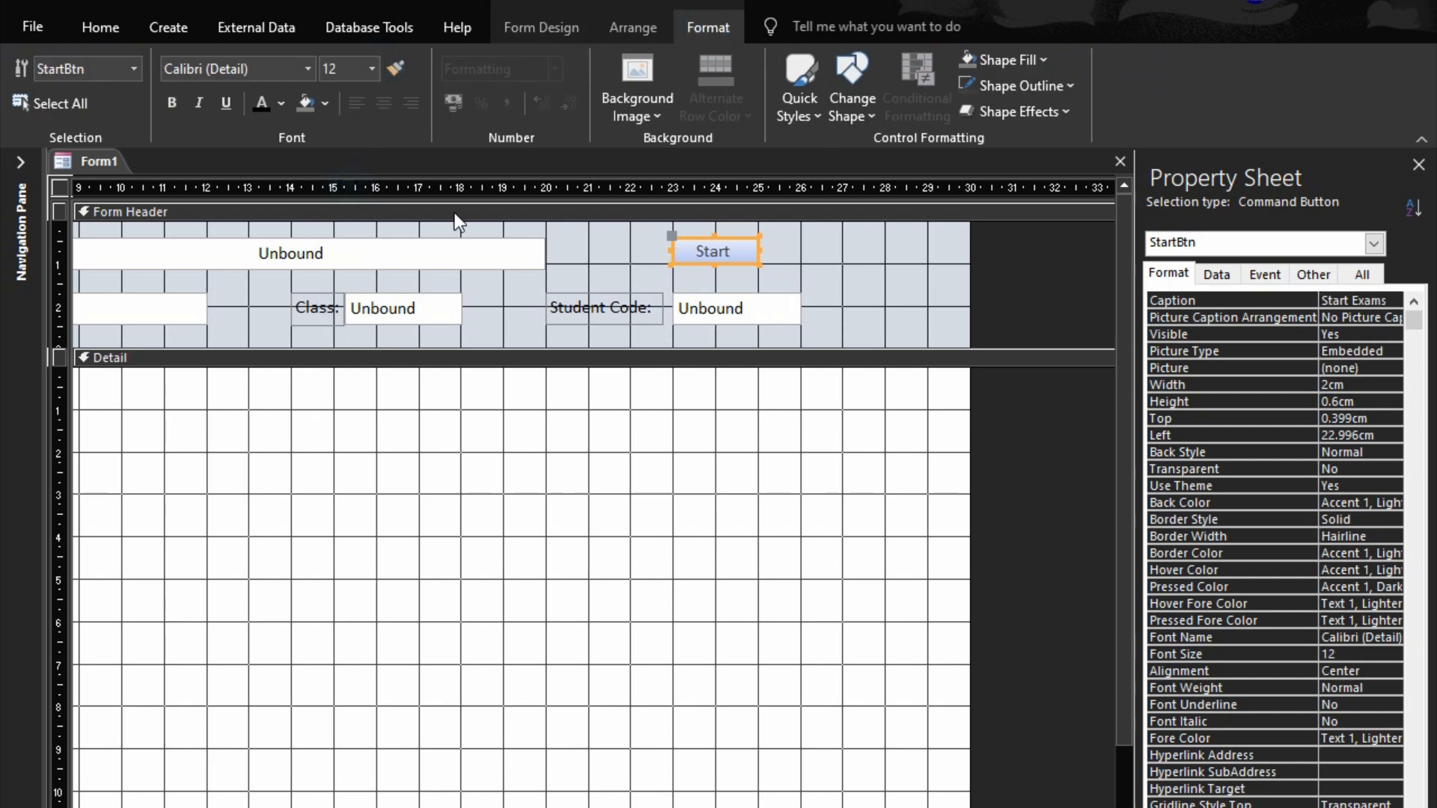
- Enlarge the Start Exams button to about 3 cm wide and 0.89 cm high
{"action": "right_click", "coordinate": [715, 247]}
{"action": "left_click", "coordinate": [783, 240]}
{"action": "left_click", "coordinate": [745, 248]}
{"action": "key", "text": "shift+Right"}
{"action": "key", "text": "shift+Right"}
{"action": "key", "text": "shift+Right"}
{"action": "key", "text": "shift+Right"}
{"action": "key", "text": "shift+Right"}
{"action": "key", "text": "shift+Right"}
{"action": "key", "text": "shift+Right"}
{"action": "key", "text": "shift+Right"}
{"action": "key", "text": "shift+Right"}
{"action": "key", "text": "shift+Right"}
{"action": "key", "text": "shift+Right"}
{"action": "key", "text": "shift+Right"}
{"action": "key", "text": "shift+Right"}
{"action": "key", "text": "shift+Right"}
{"action": "key", "text": "shift+Right"}
{"action": "key", "text": "shift+Right"}
{"action": "key", "text": "shift+Right"}
{"action": "key", "text": "shift+Right"}
{"action": "key", "text": "shift+Right"}
{"action": "key", "text": "shift+Right"}
{"action": "key", "text": "shift+Right"}
{"action": "key", "text": "shift+Right"}
{"action": "key", "text": "shift+Right"}
{"action": "key", "text": "shift+Right"}
{"action": "key", "text": "shift+Right"}
{"action": "key", "text": "shift+Right"}
{"action": "key", "text": "shift+Right"}
{"action": "key", "text": "shift+Right"}
{"action": "key", "text": "shift+Down"}
{"action": "key", "text": "shift+Down"}
{"action": "key", "text": "shift+Down"}
{"action": "key", "text": "shift+Down"}
{"action": "key", "text": "shift+Down"}
{"action": "key", "text": "shift+Down"}
{"action": "key", "text": "shift+Down"}
{"action": "key", "text": "shift+Down"}
{"action": "key", "text": "shift+Down"}
{"action": "key", "text": "shift+Down"}
{"action": "key", "text": "shift+Down"}
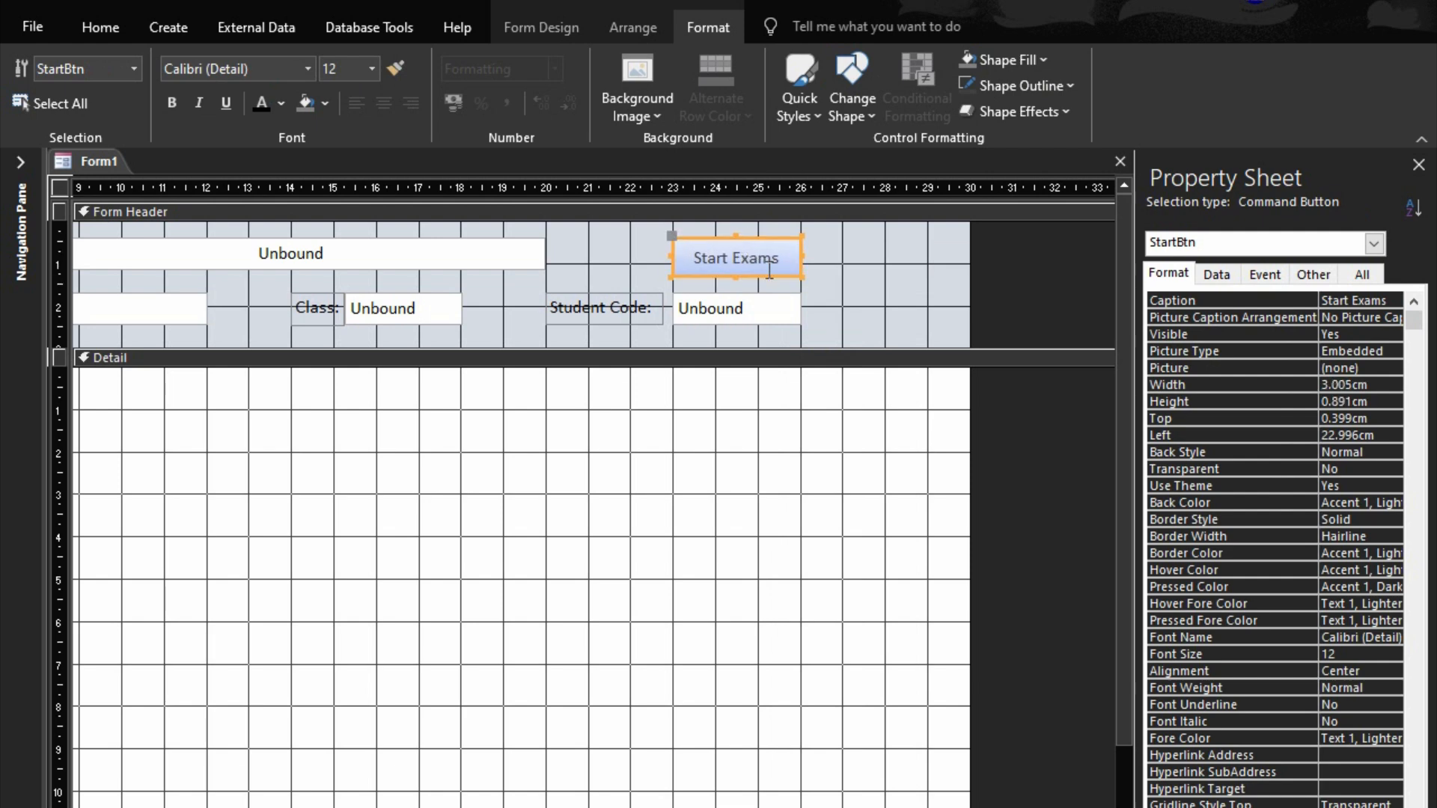
{"action": "left_click", "coordinate": [867, 256]}
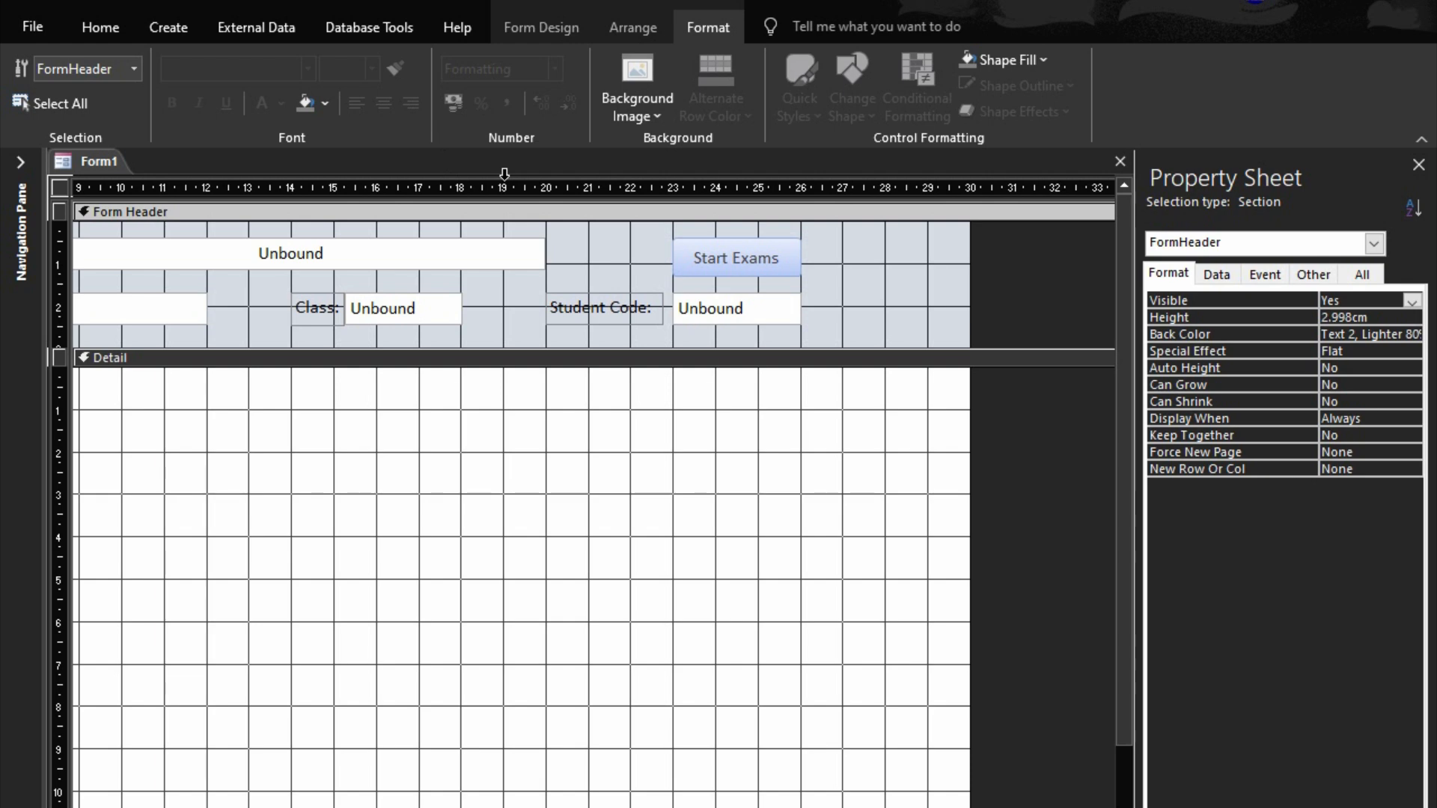
- Add a 3 cm wide text box directly beside the Start Exams button, at the 26 cm mark and about 0.4 cm from the header's top
{"action": "left_click", "coordinate": [549, 29]}
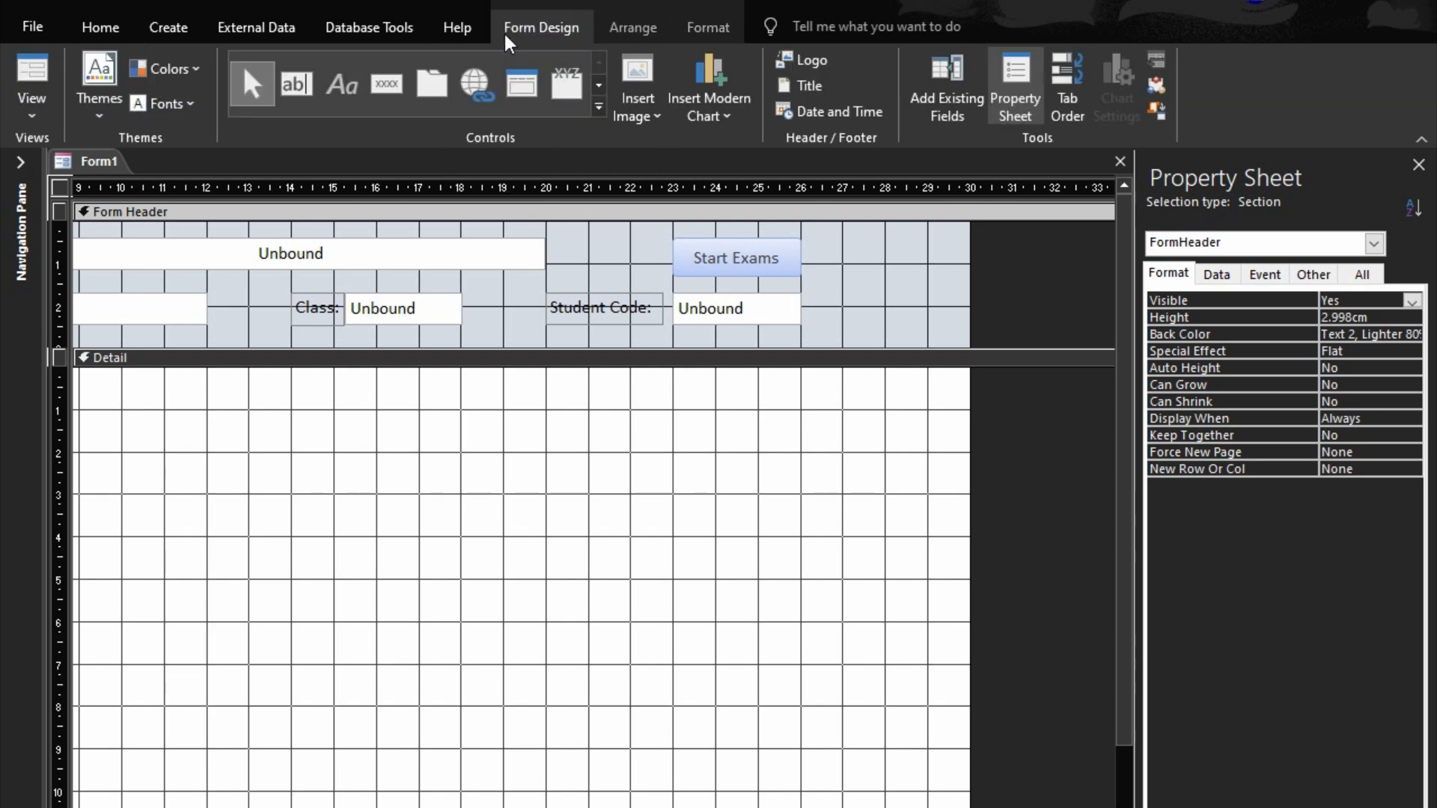
{"action": "left_click", "coordinate": [297, 84]}
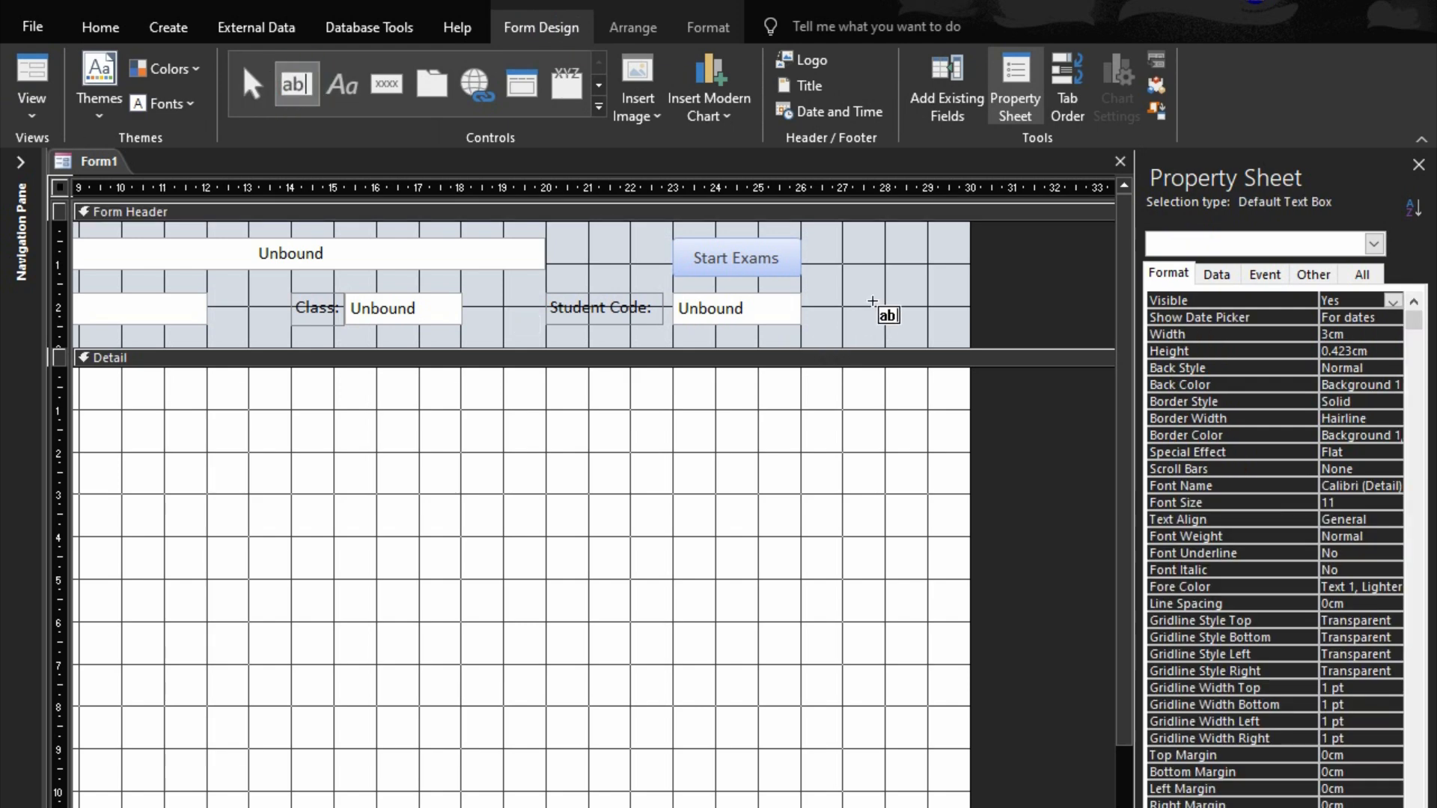
{"action": "left_click", "coordinate": [821, 250]}
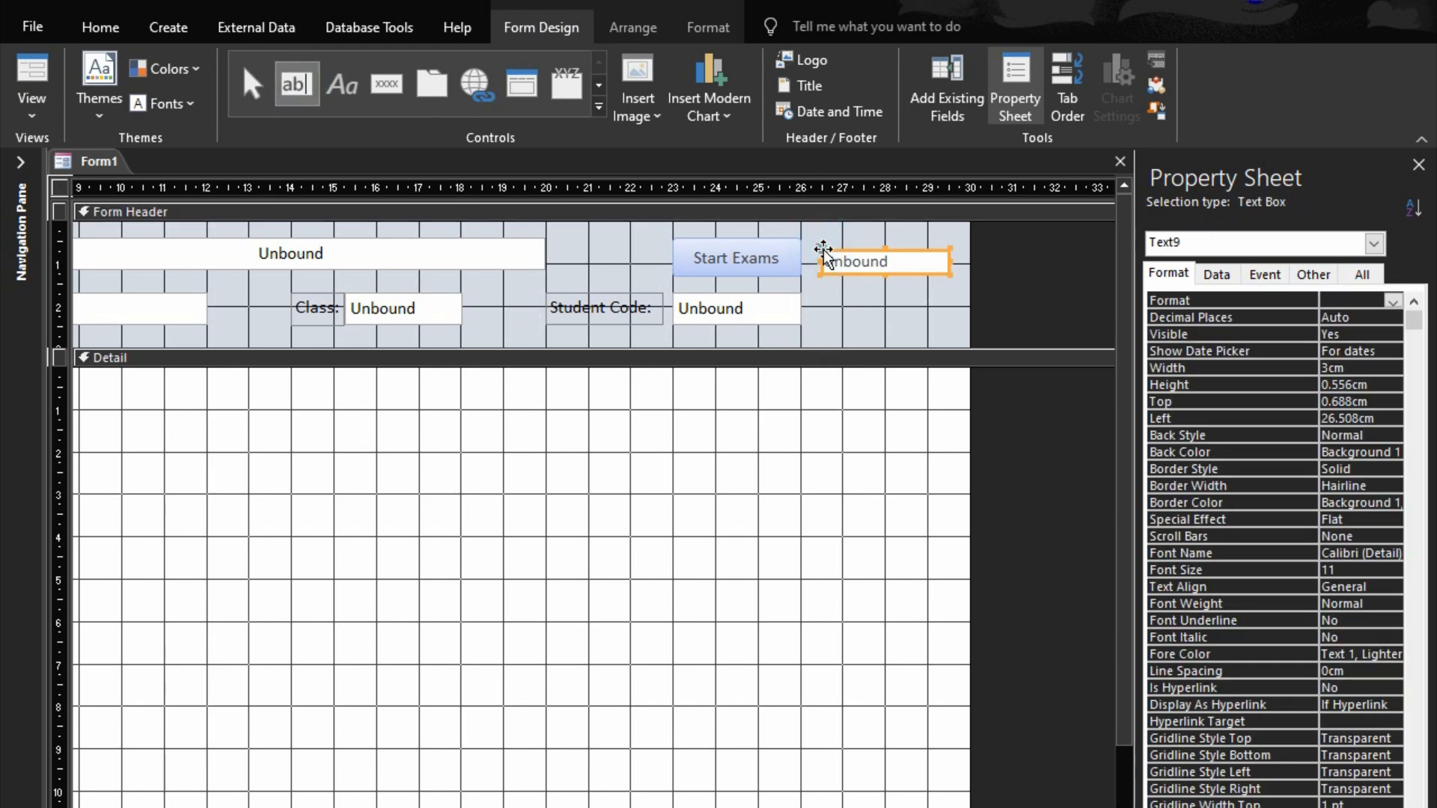
{"action": "left_click_drag", "start_coordinate": [841, 245], "coordinate": [830, 238]}
{"action": "left_click_drag", "start_coordinate": [827, 238], "coordinate": [827, 238]}
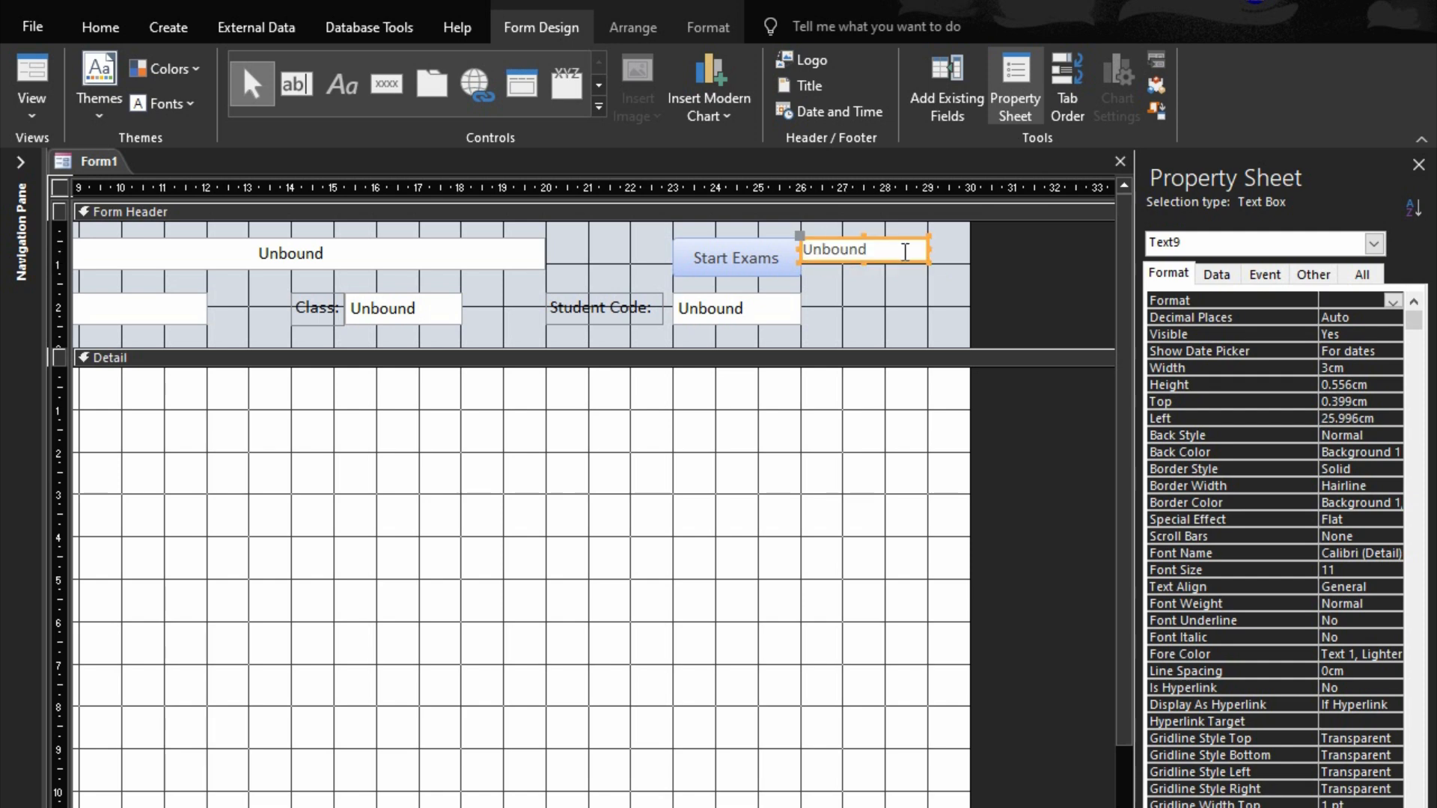
- Match the height of the new text box to the Start Exams button by sizing both to the tallest
{"action": "left_click", "coordinate": [792, 268], "text": "shift"}
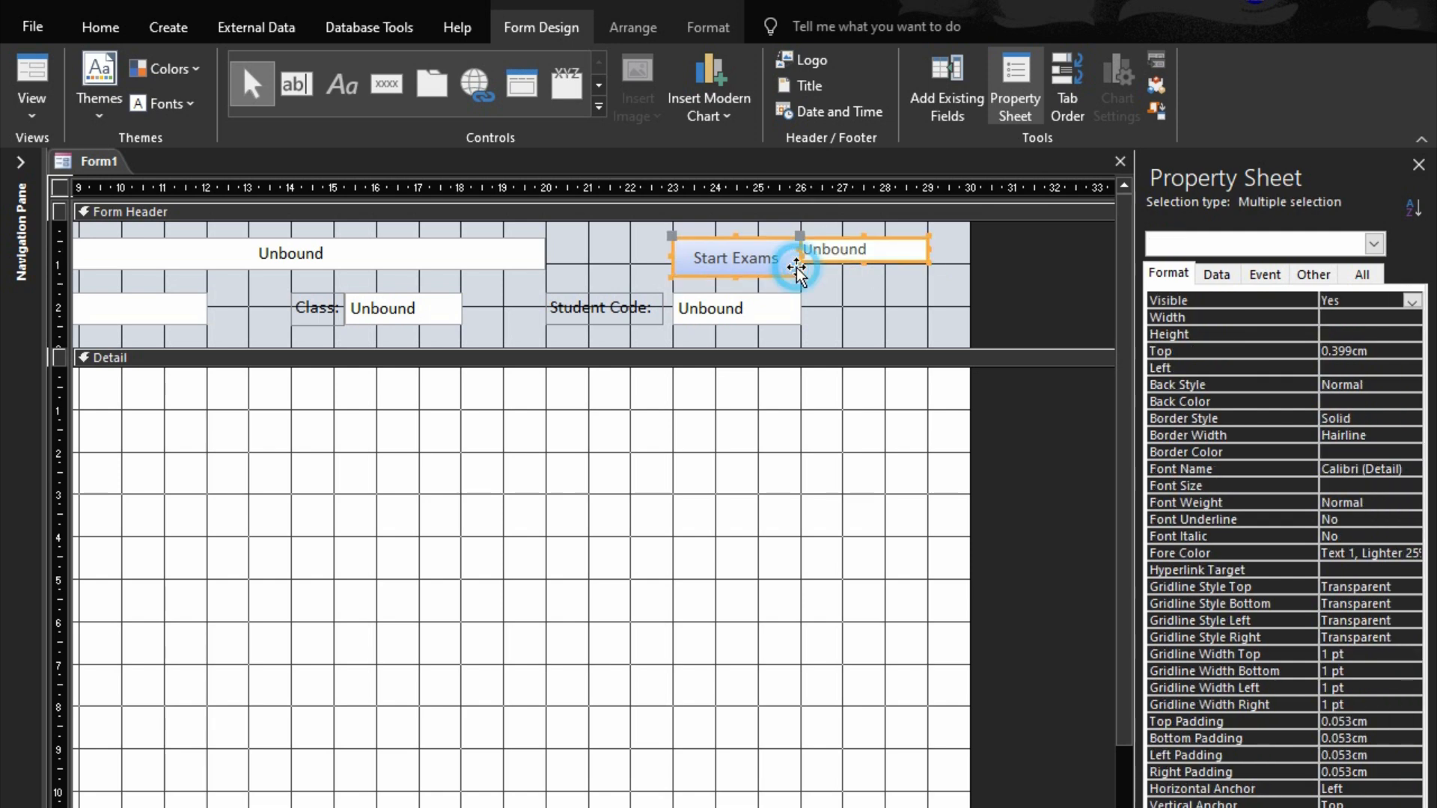
{"action": "right_click", "coordinate": [795, 269]}
{"action": "mouse_move", "coordinate": [877, 662]}
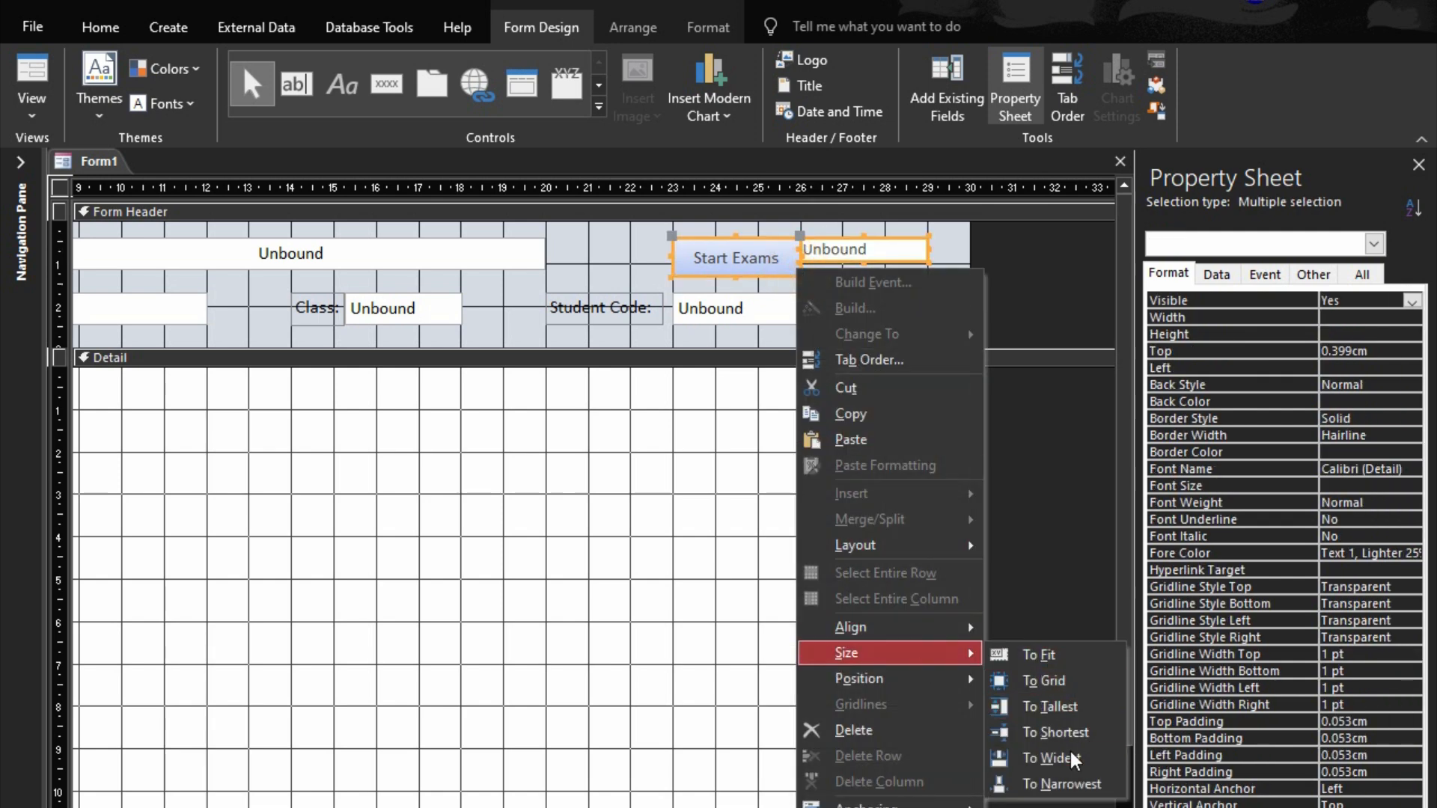
{"action": "left_click", "coordinate": [1056, 706]}
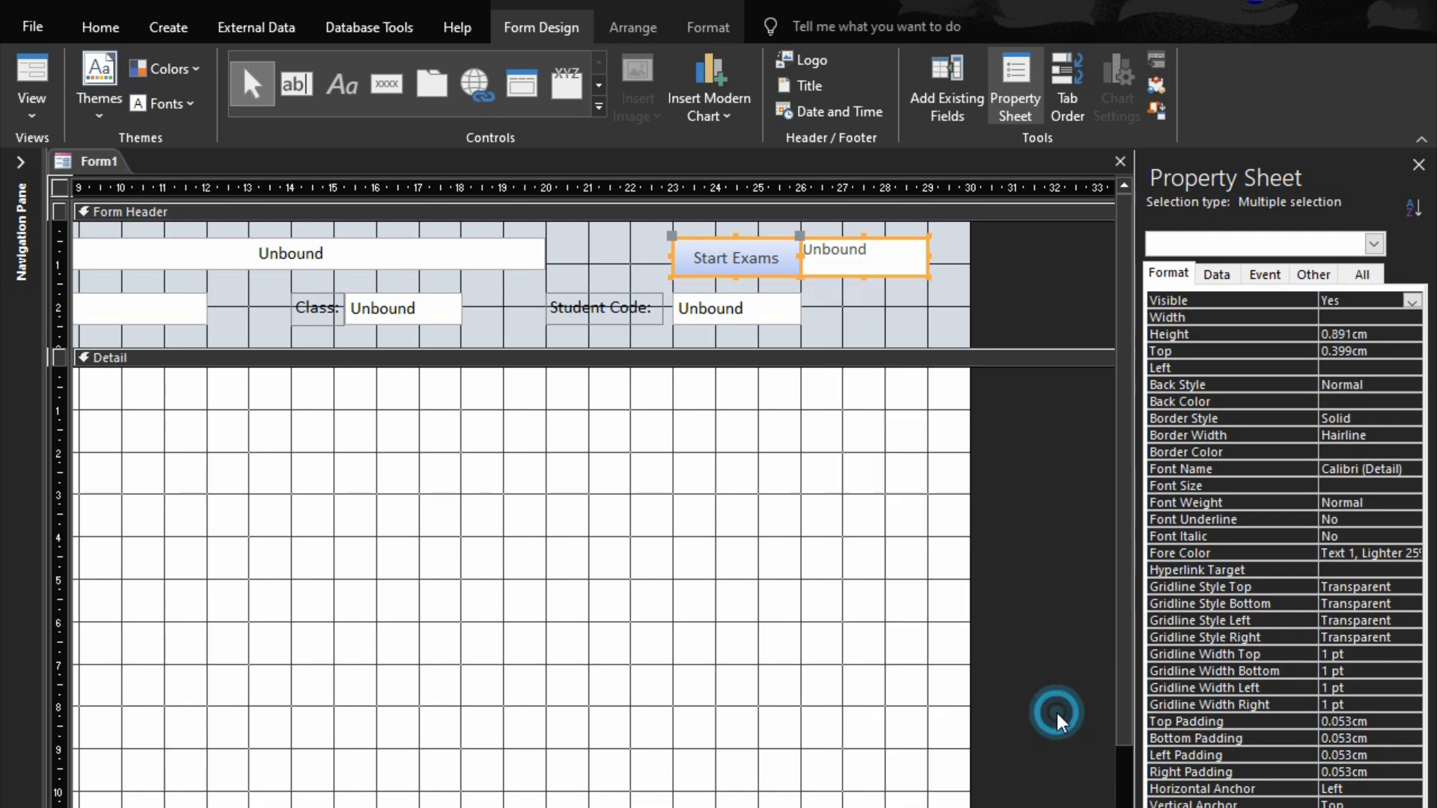
{"action": "left_click", "coordinate": [849, 226]}
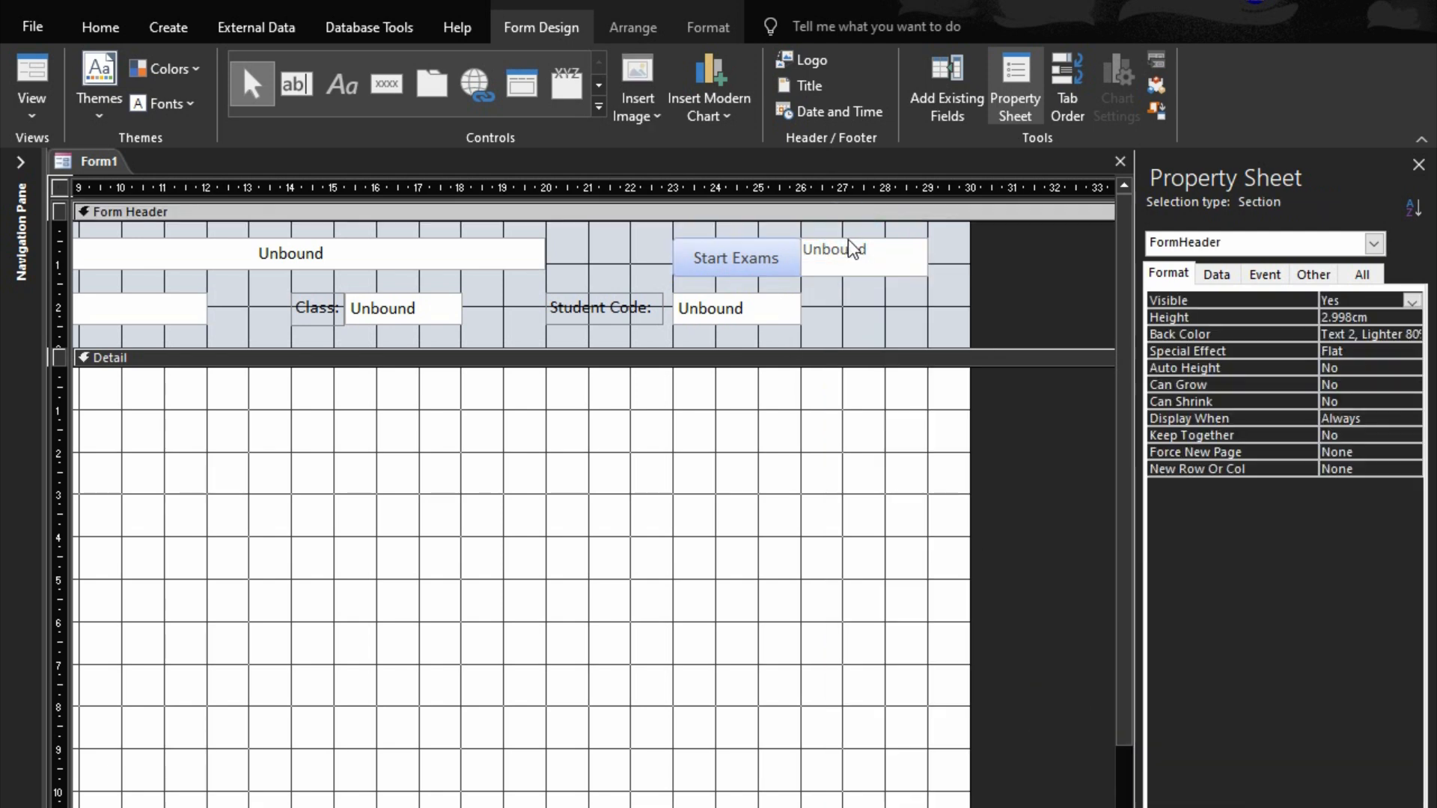
- Format the text box beside Start Exams with font size 14 and the black Text 1 font colour
{"action": "left_click", "coordinate": [840, 247]}
{"action": "left_click", "coordinate": [700, 27]}
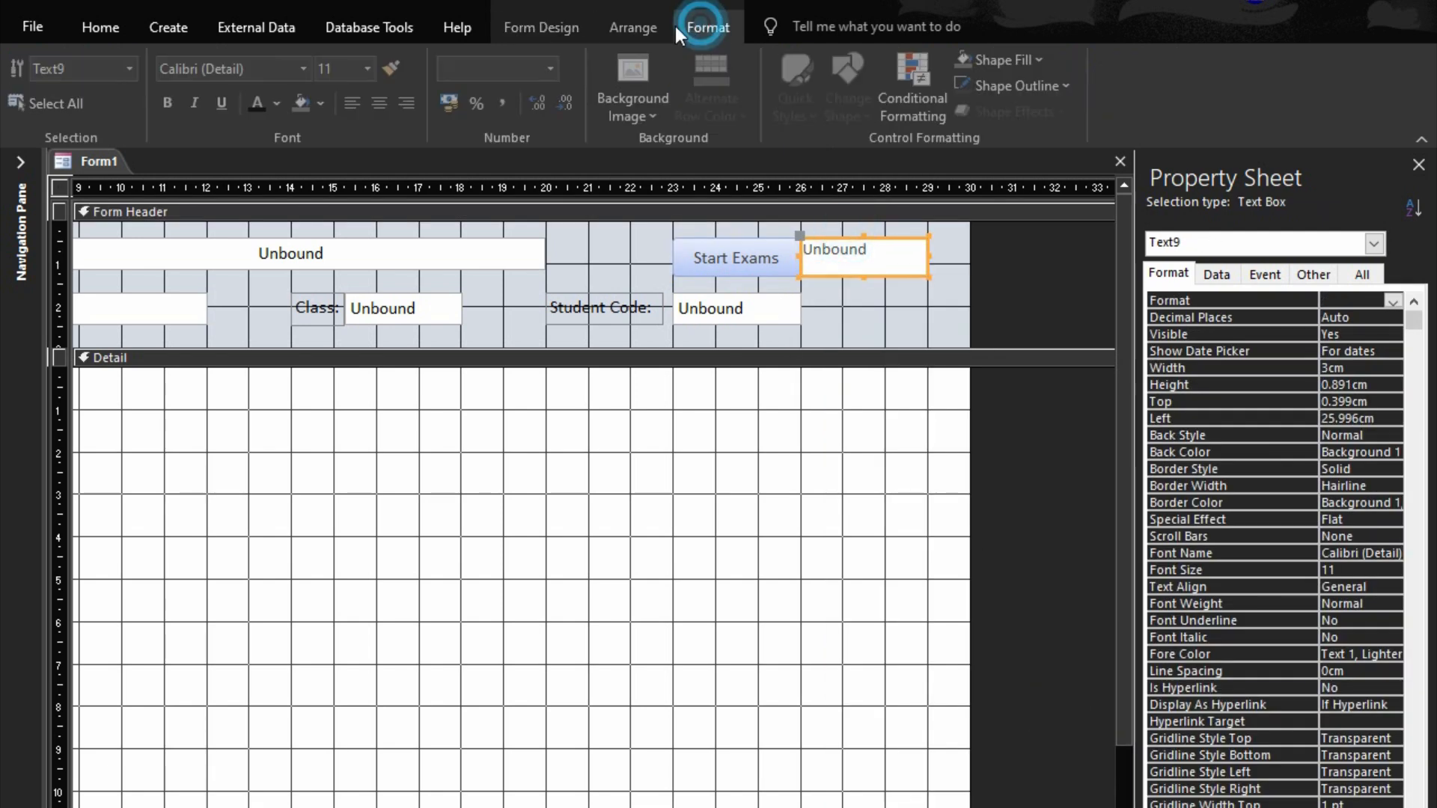
{"action": "left_click", "coordinate": [367, 68]}
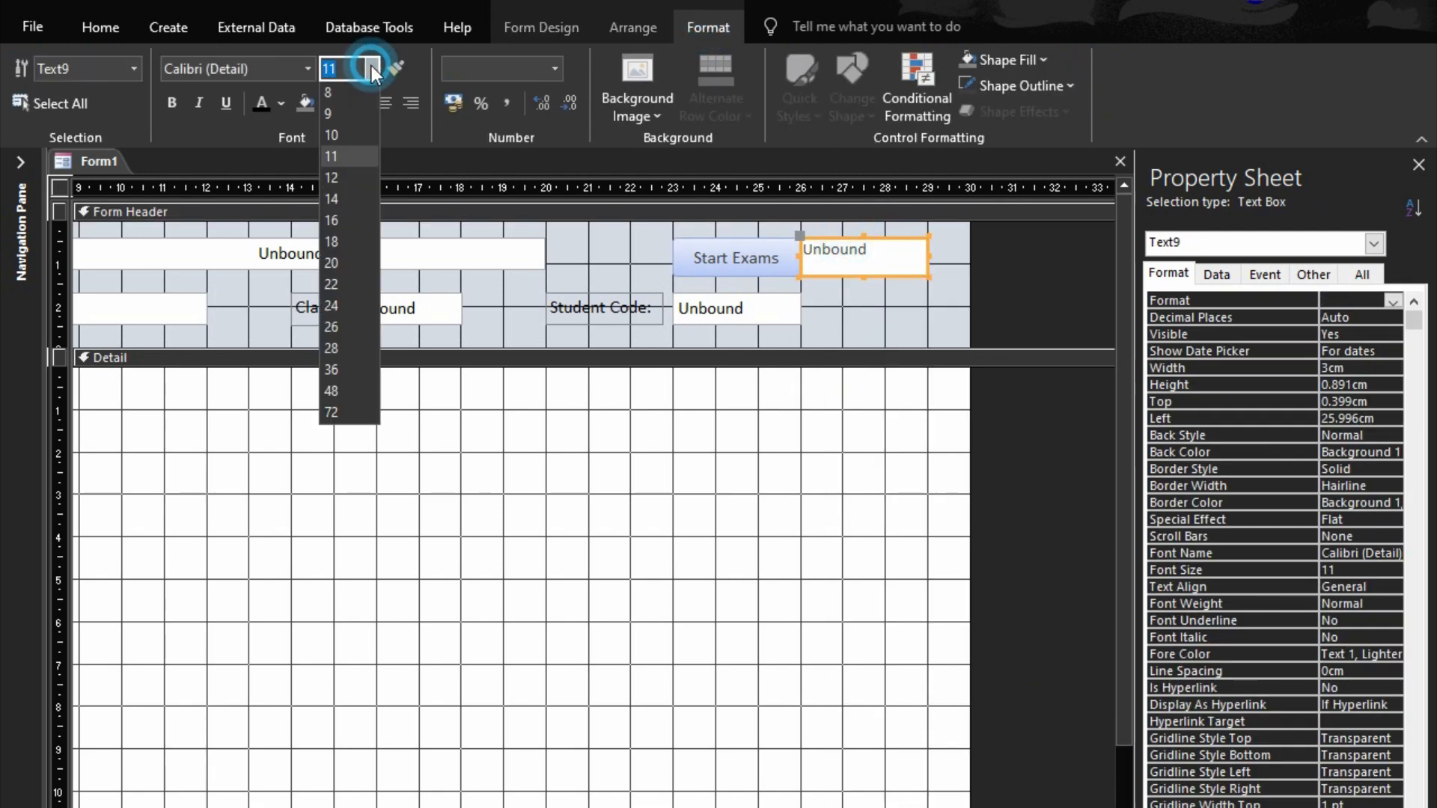
{"action": "left_click", "coordinate": [348, 203]}
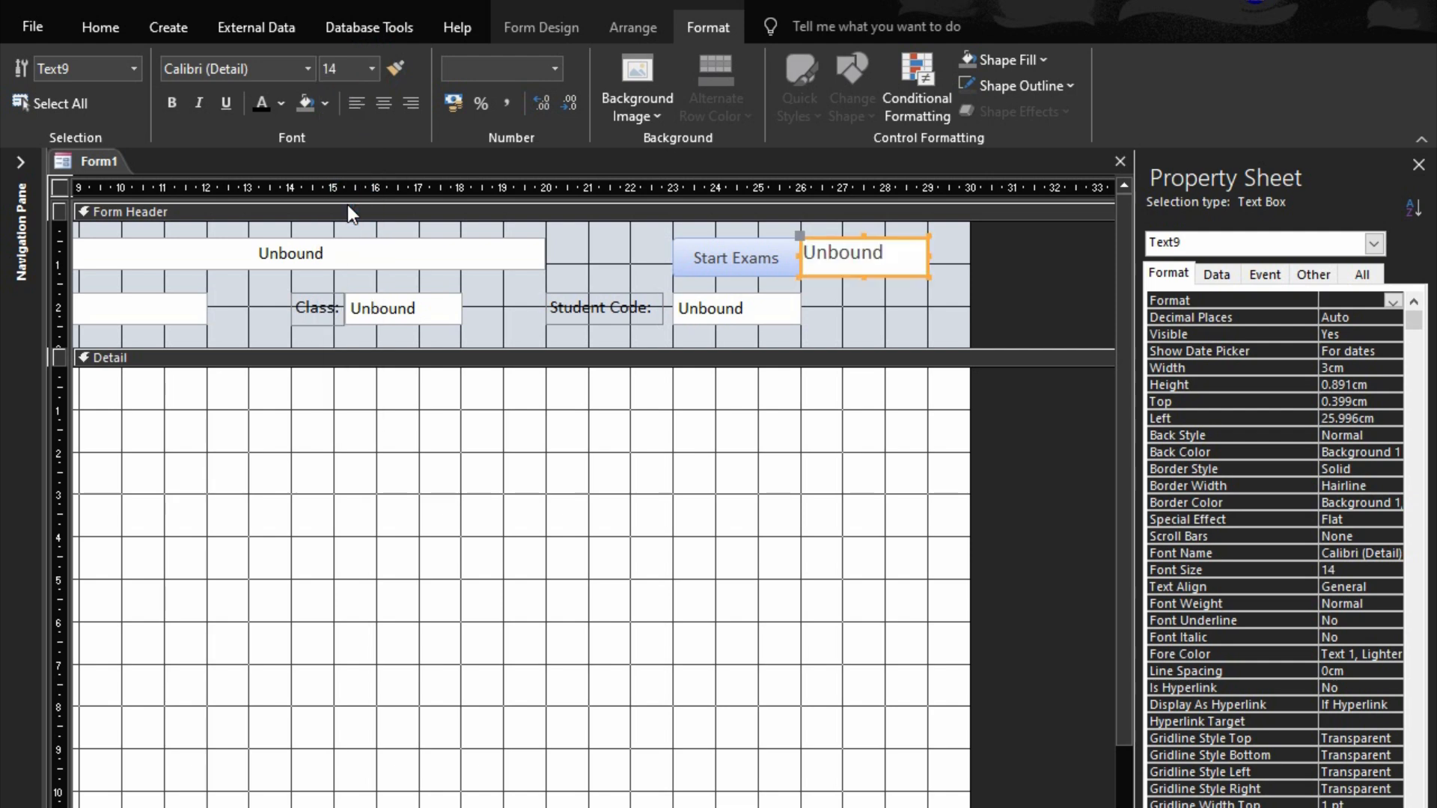
{"action": "left_click", "coordinate": [259, 105]}
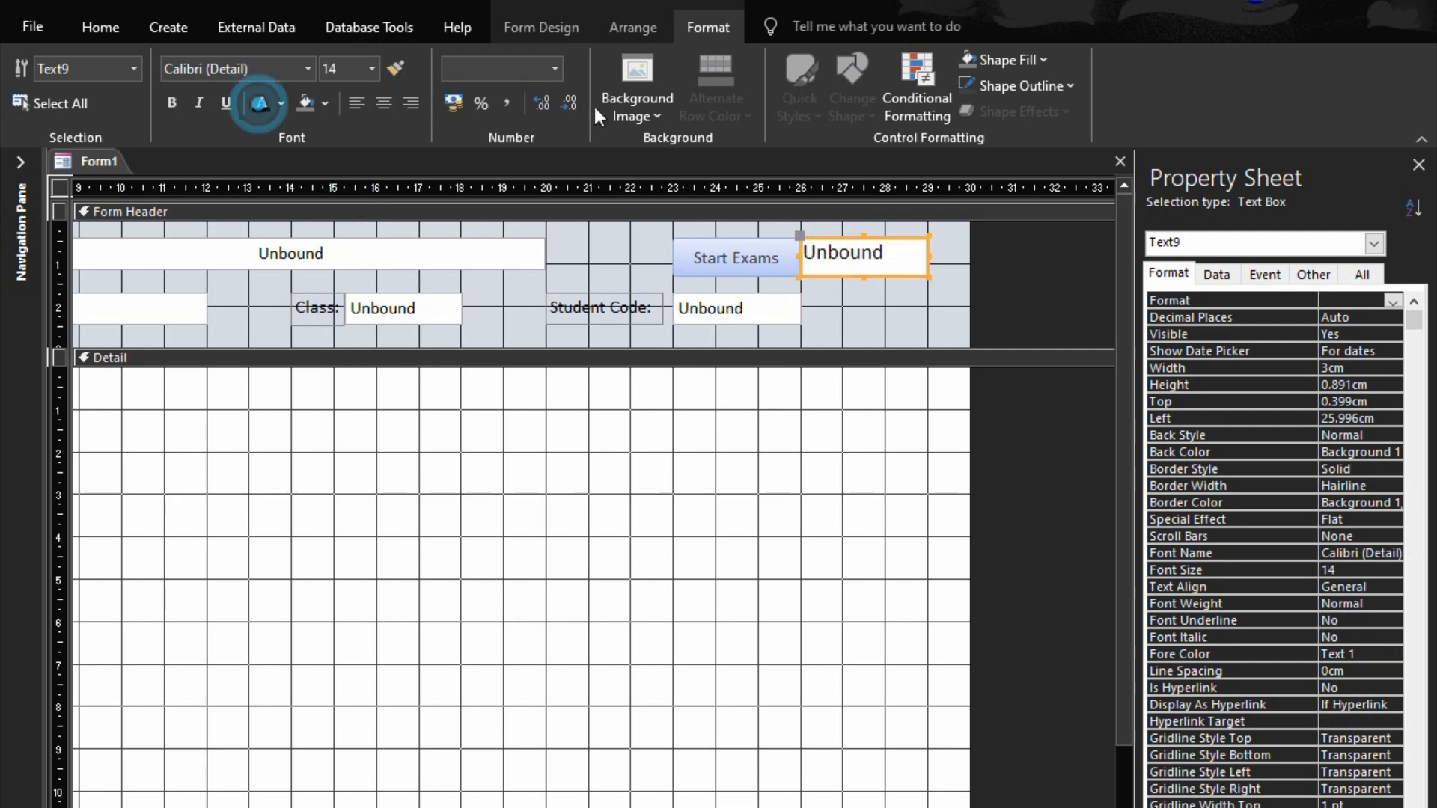
- Apply a preset control margin to the text box beside Start Exams, insetting its text from the edges
{"action": "left_click", "coordinate": [634, 24]}
{"action": "left_click", "coordinate": [891, 118]}
{"action": "left_click", "coordinate": [924, 231]}
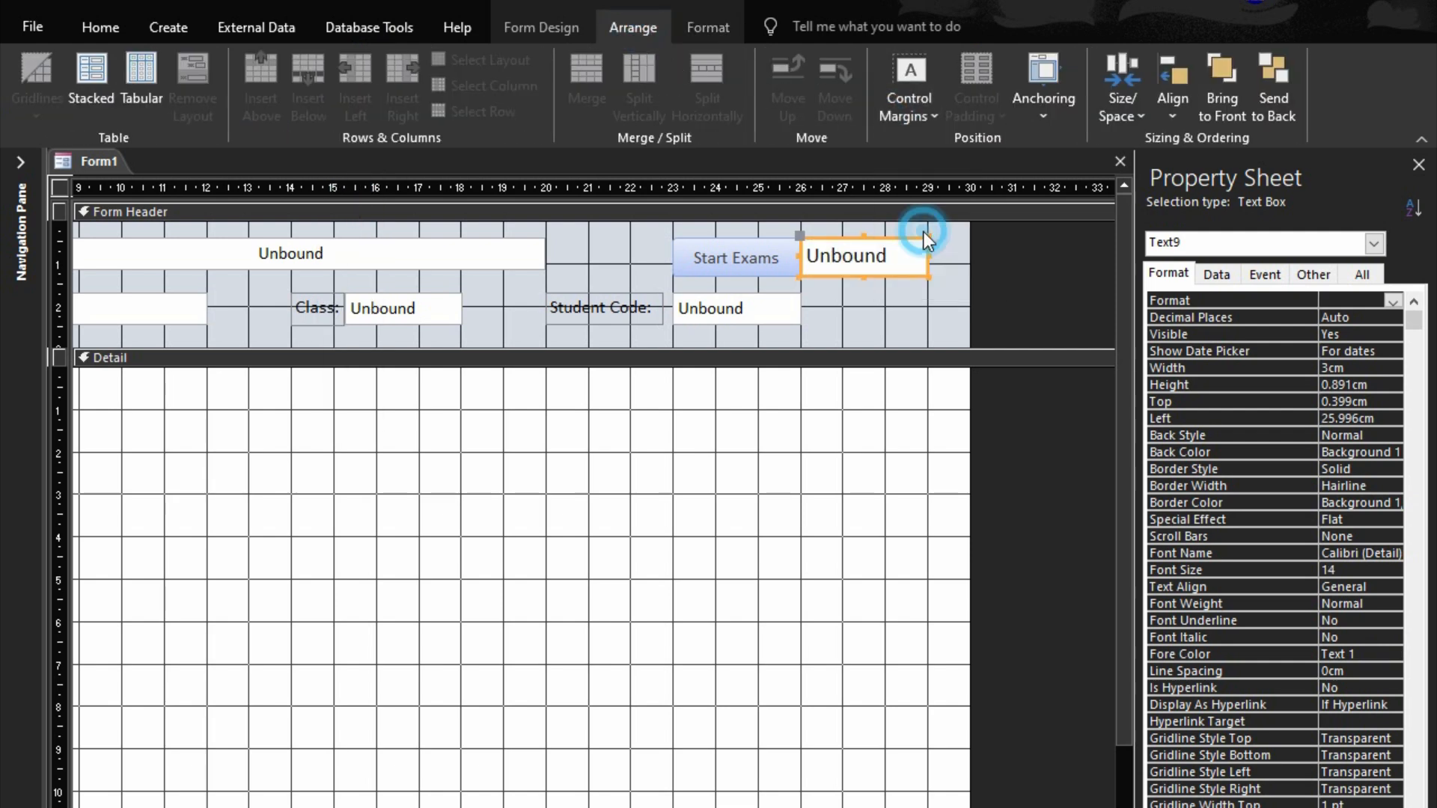
{"action": "left_click", "coordinate": [890, 304]}
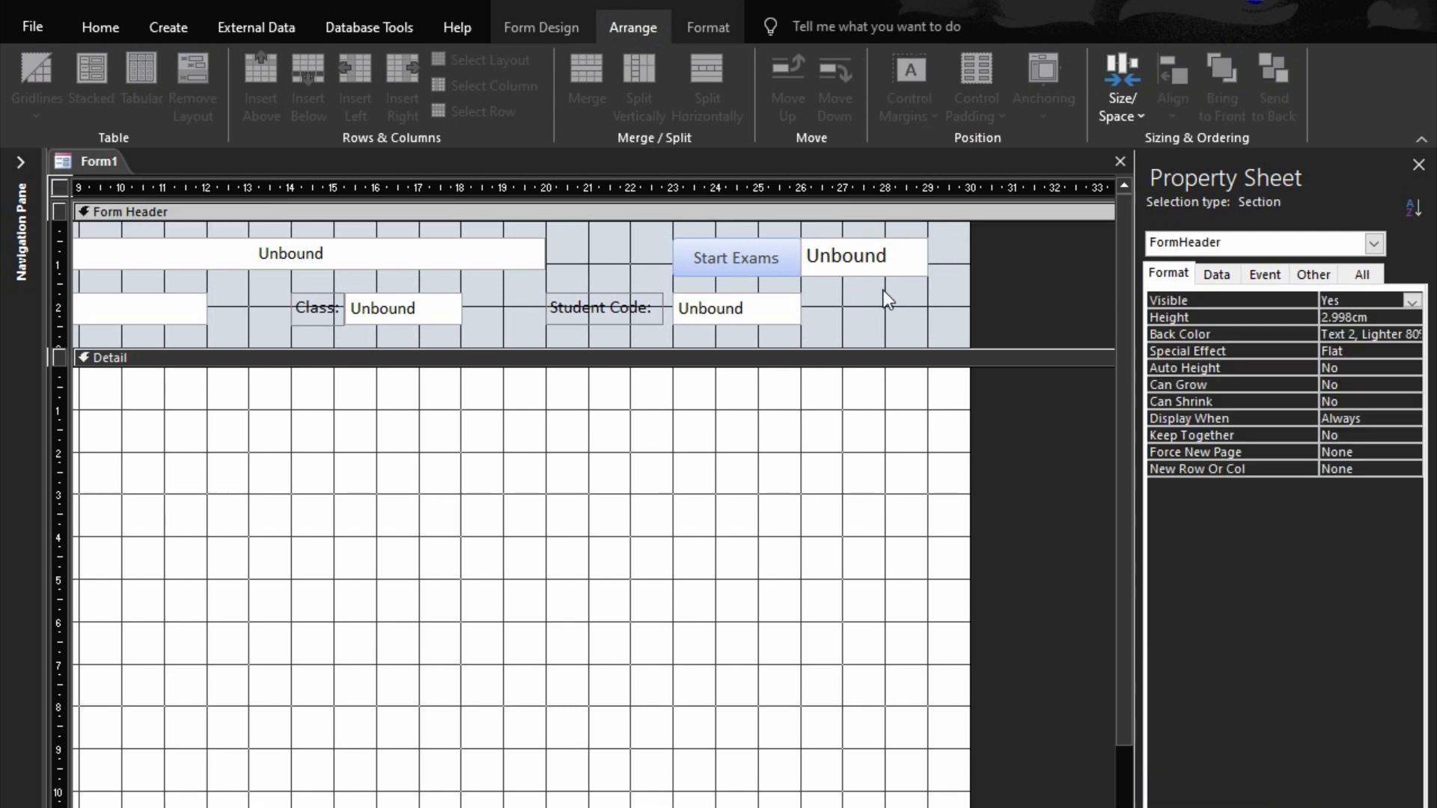
- Centre the text in the unbound text box beside Start Exams and make it bold
{"action": "left_click", "coordinate": [865, 249]}
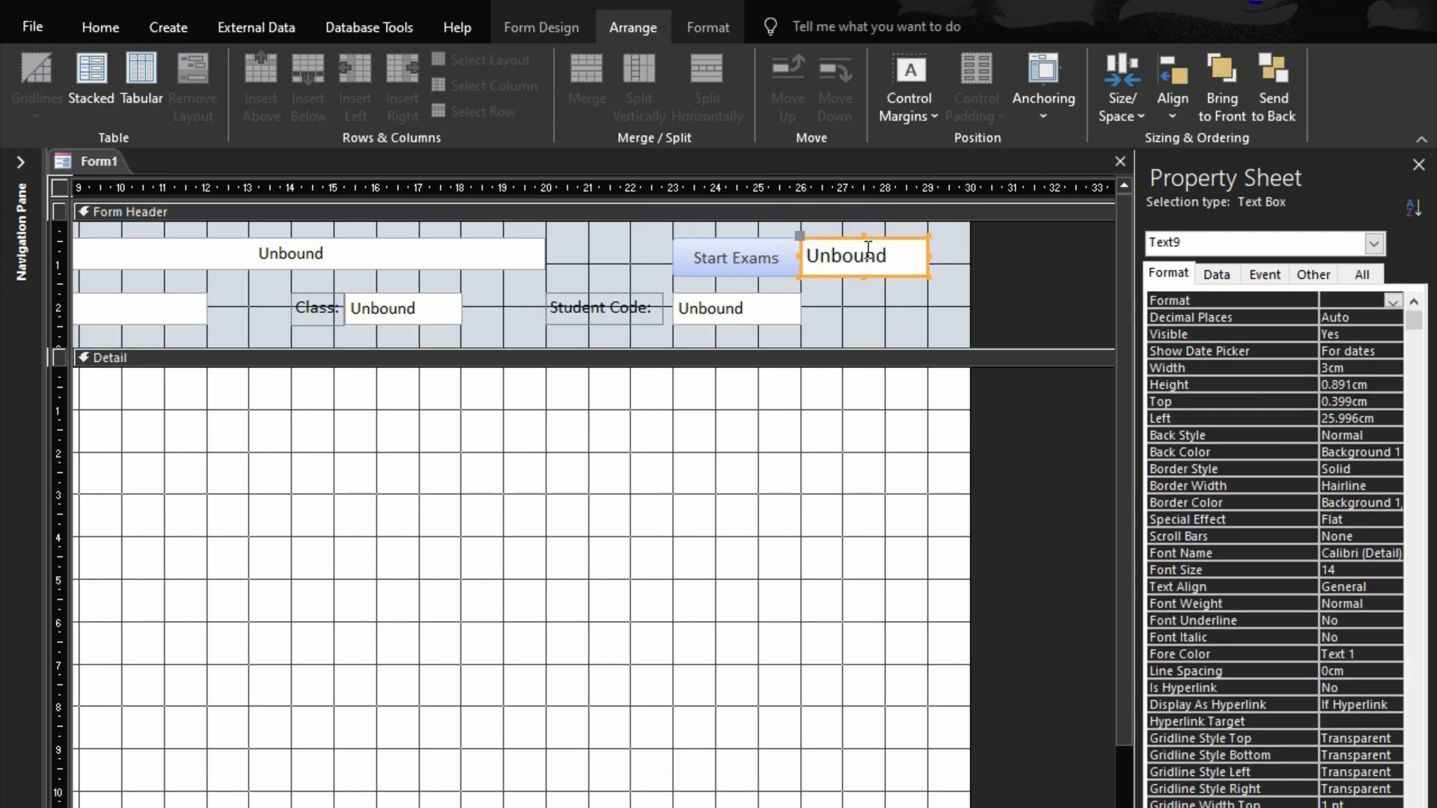
{"action": "left_click", "coordinate": [722, 34]}
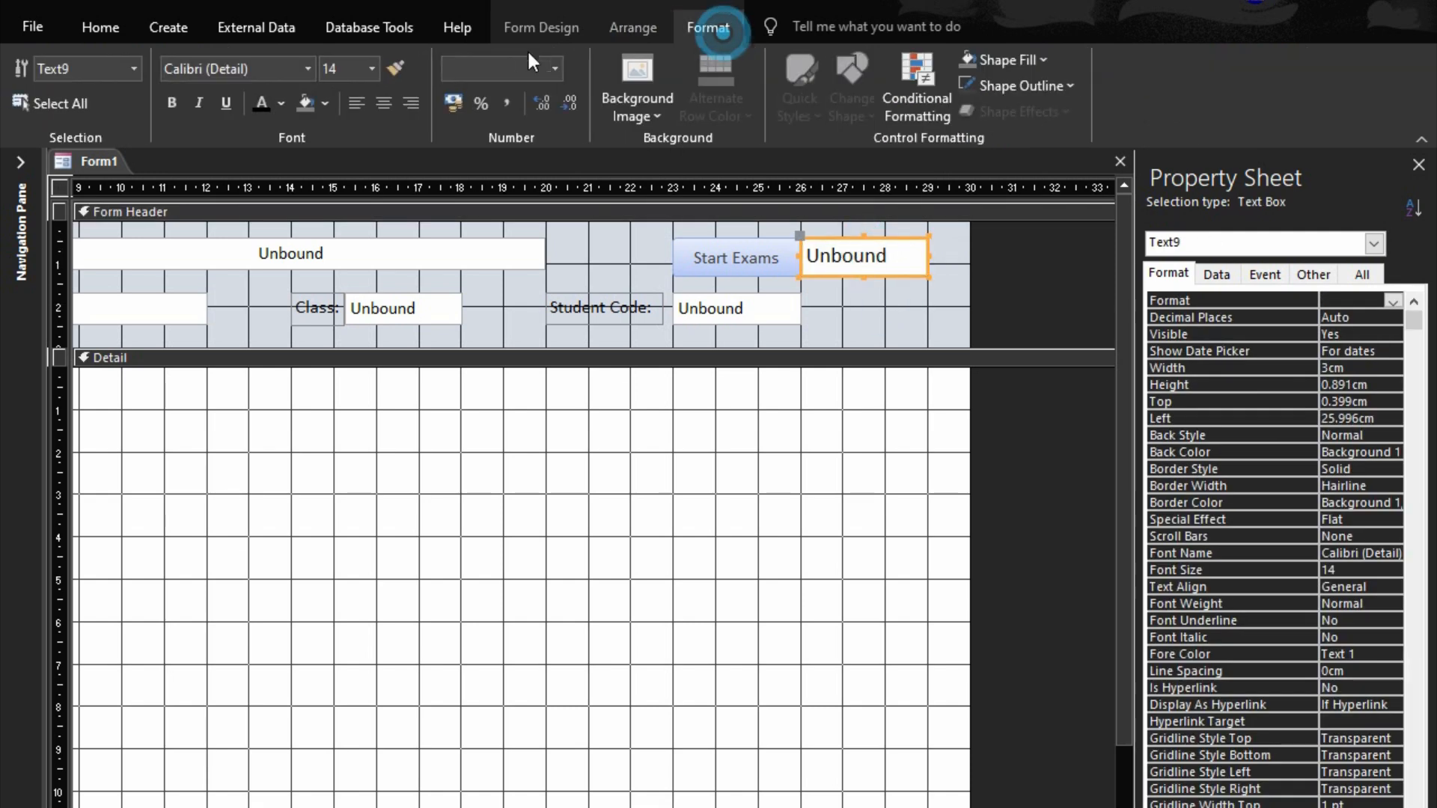
{"action": "left_click", "coordinate": [392, 105]}
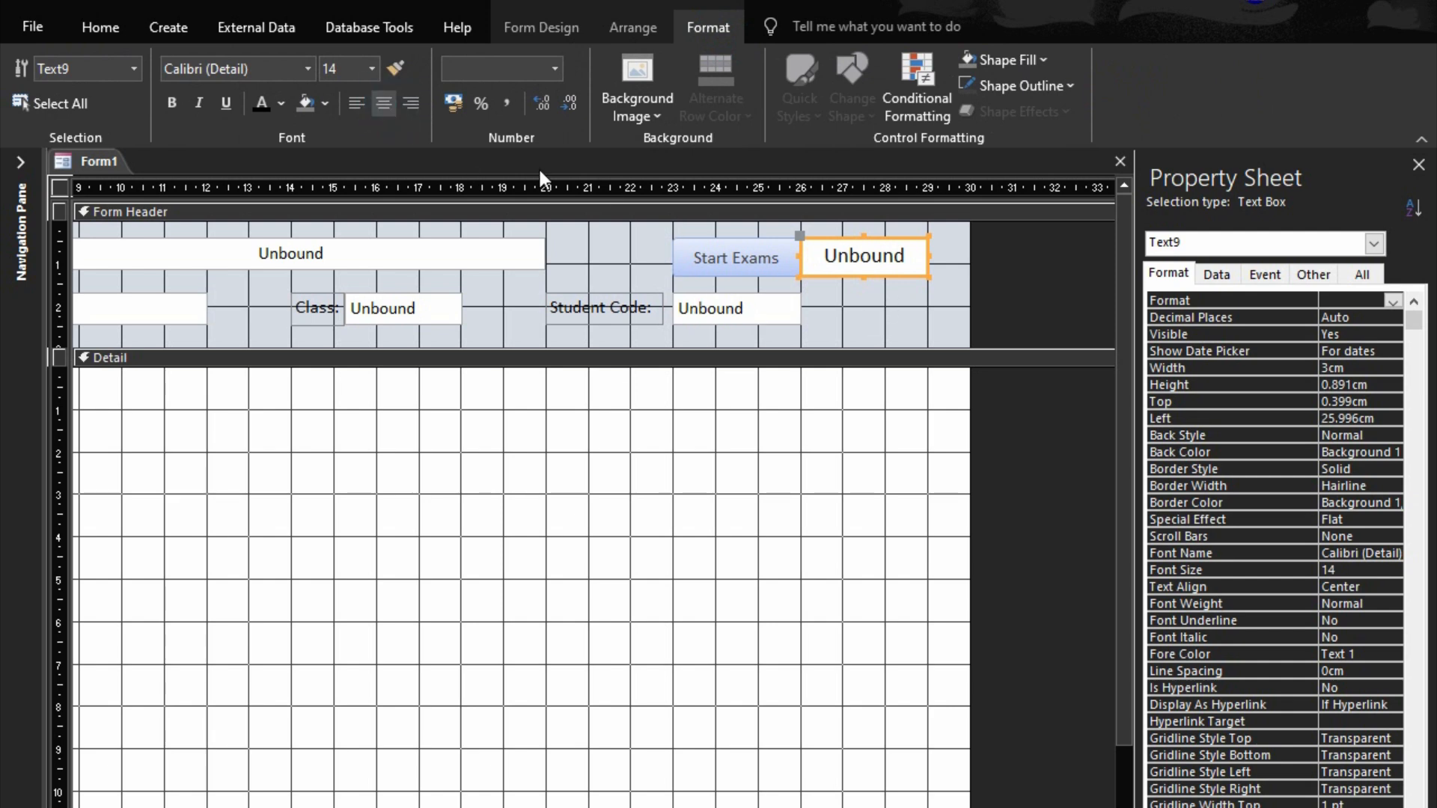
{"action": "left_click", "coordinate": [171, 105]}
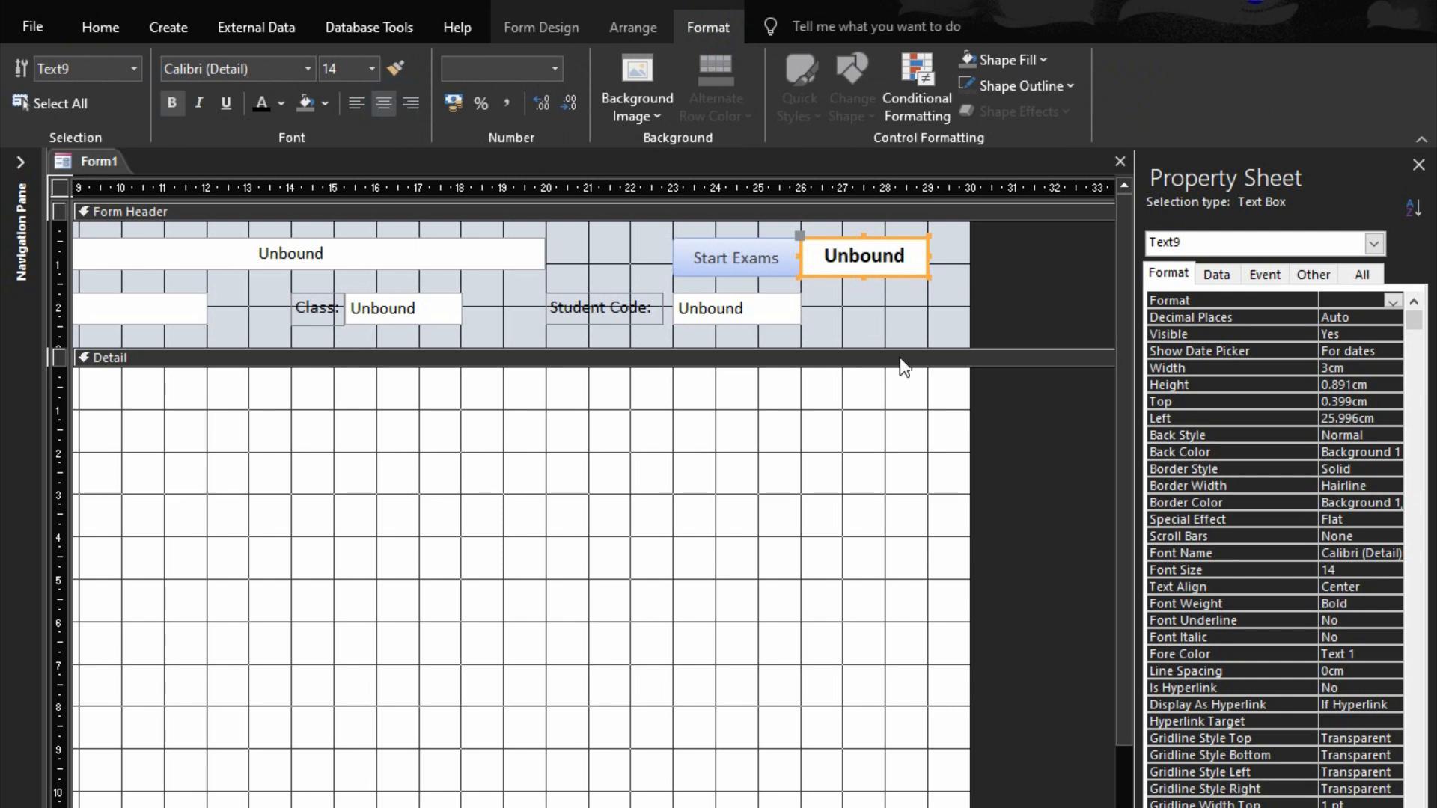
{"action": "left_click", "coordinate": [891, 301]}
- Fill the Start Exams button with the white Background 1 theme colour
{"action": "left_click", "coordinate": [771, 248]}
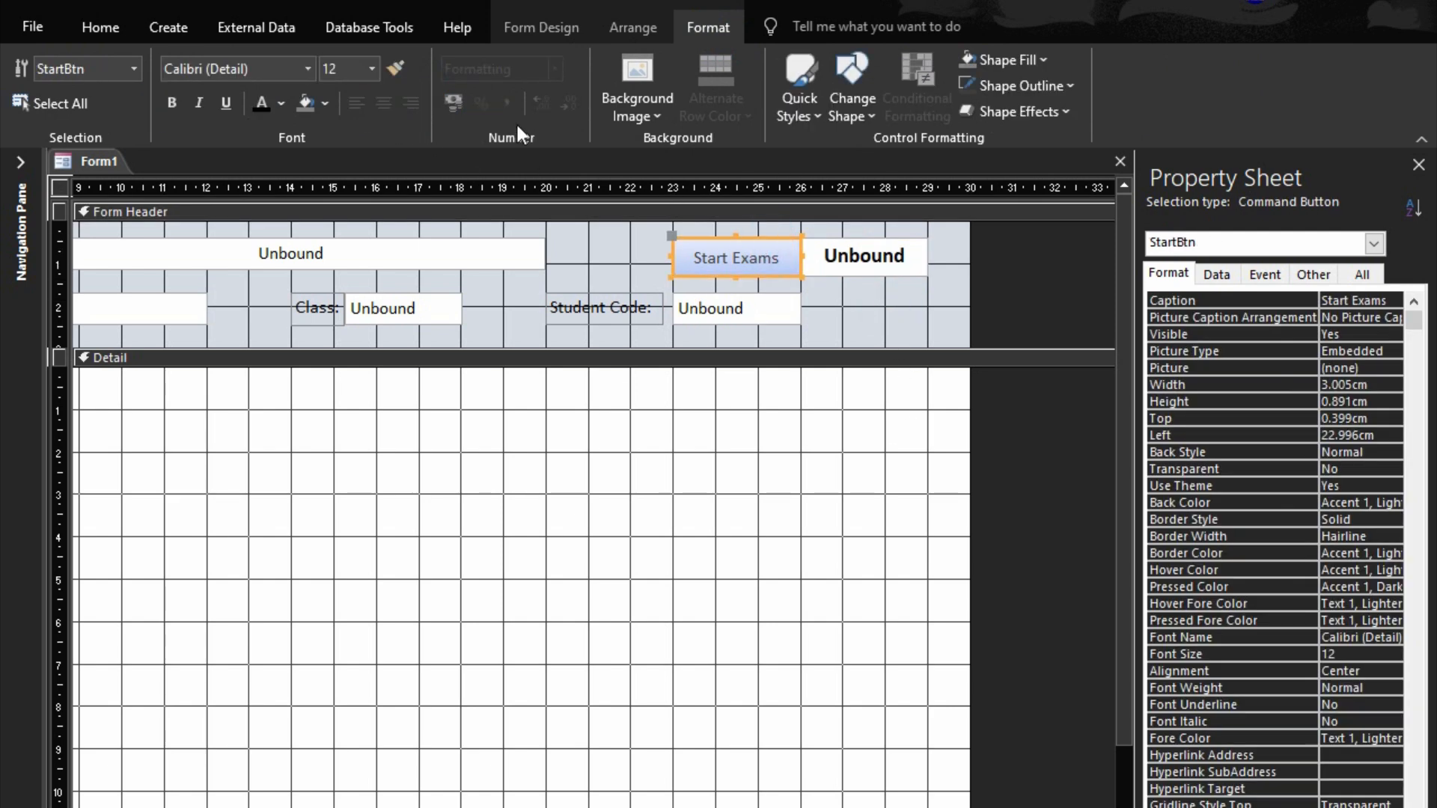
{"action": "left_click", "coordinate": [323, 99]}
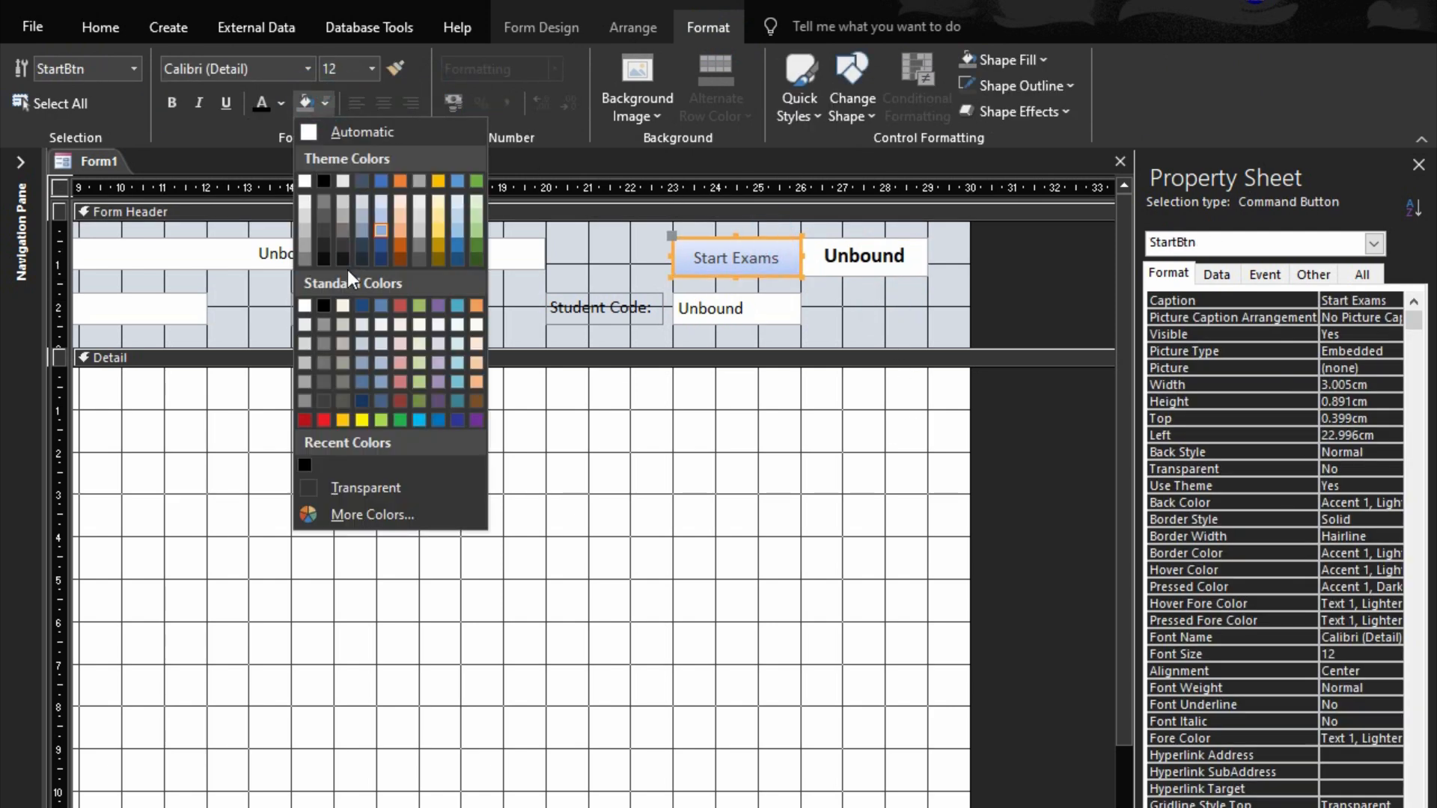
{"action": "left_click", "coordinate": [303, 182]}
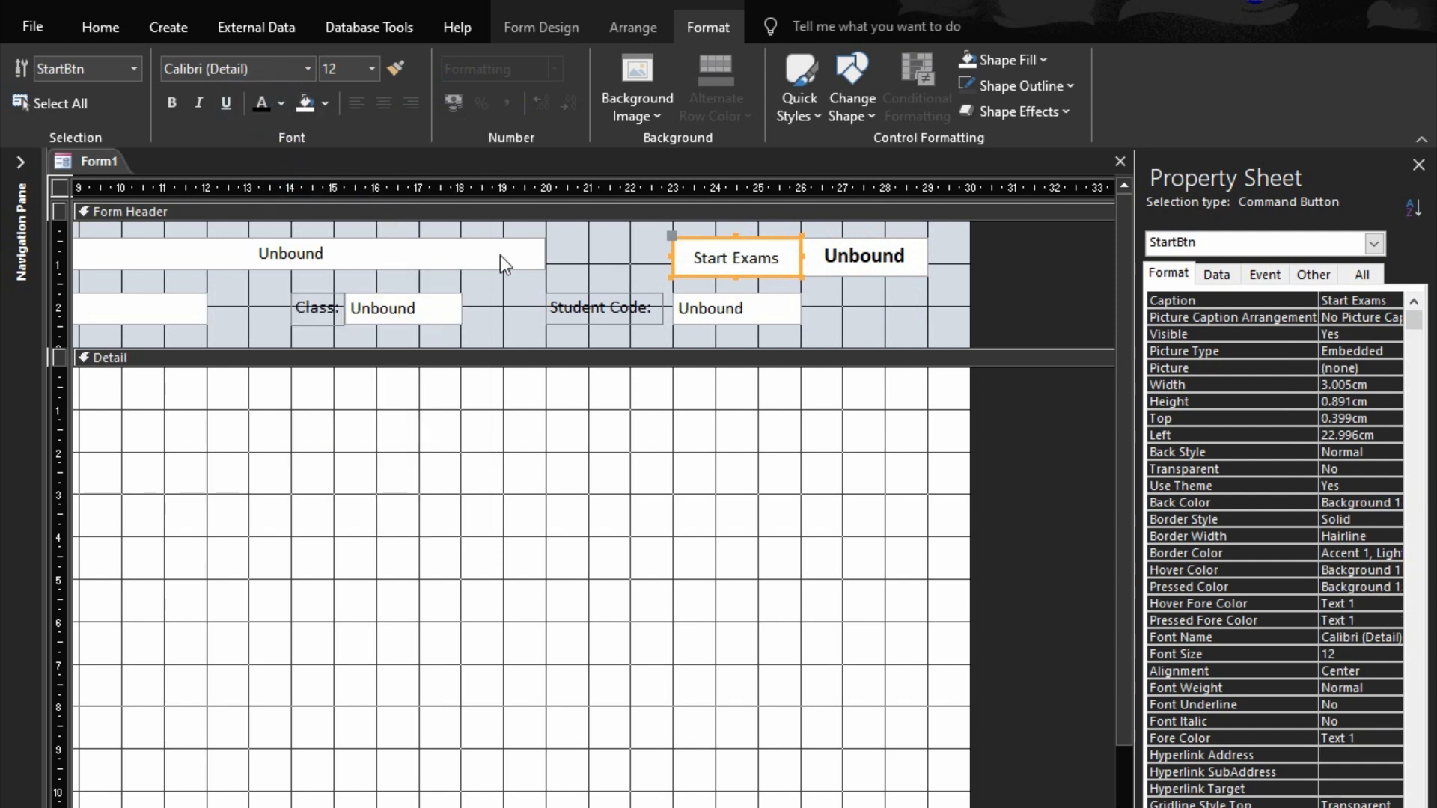
{"action": "left_click", "coordinate": [854, 315]}
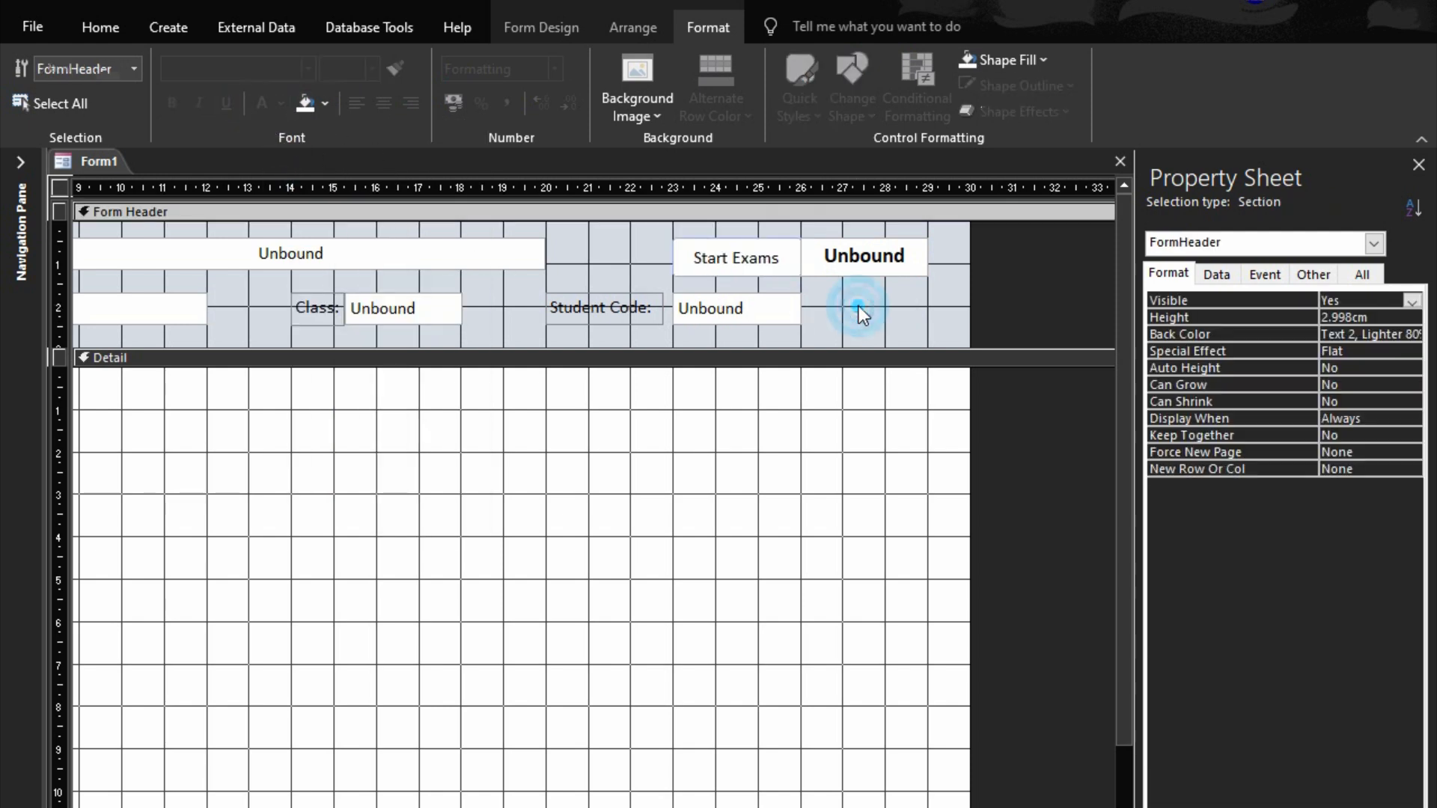
- Preview the header layout in Form View and return to Design View
{"action": "key", "text": "F5"}
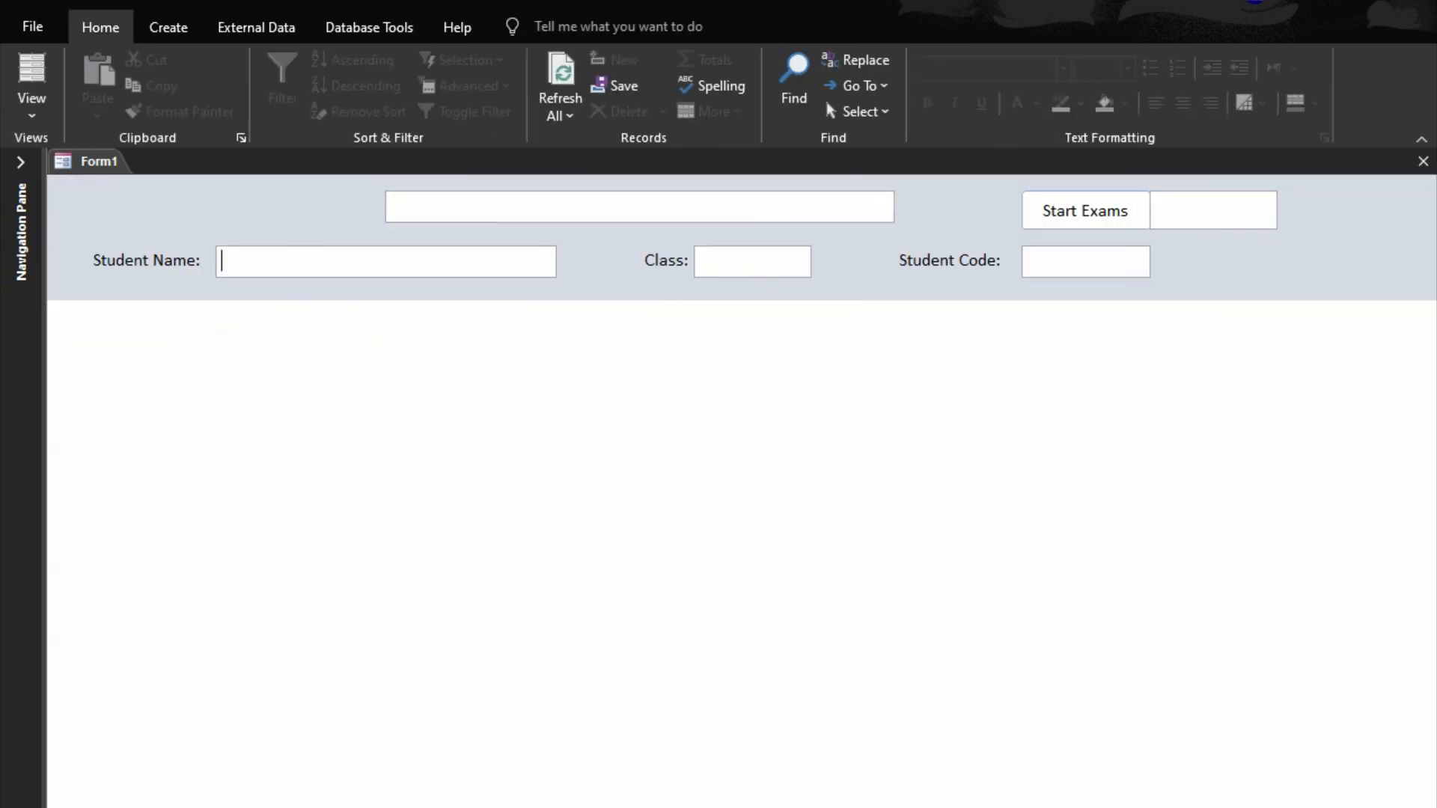
{"action": "left_click", "coordinate": [1334, 255]}
{"action": "right_click", "coordinate": [1335, 257]}
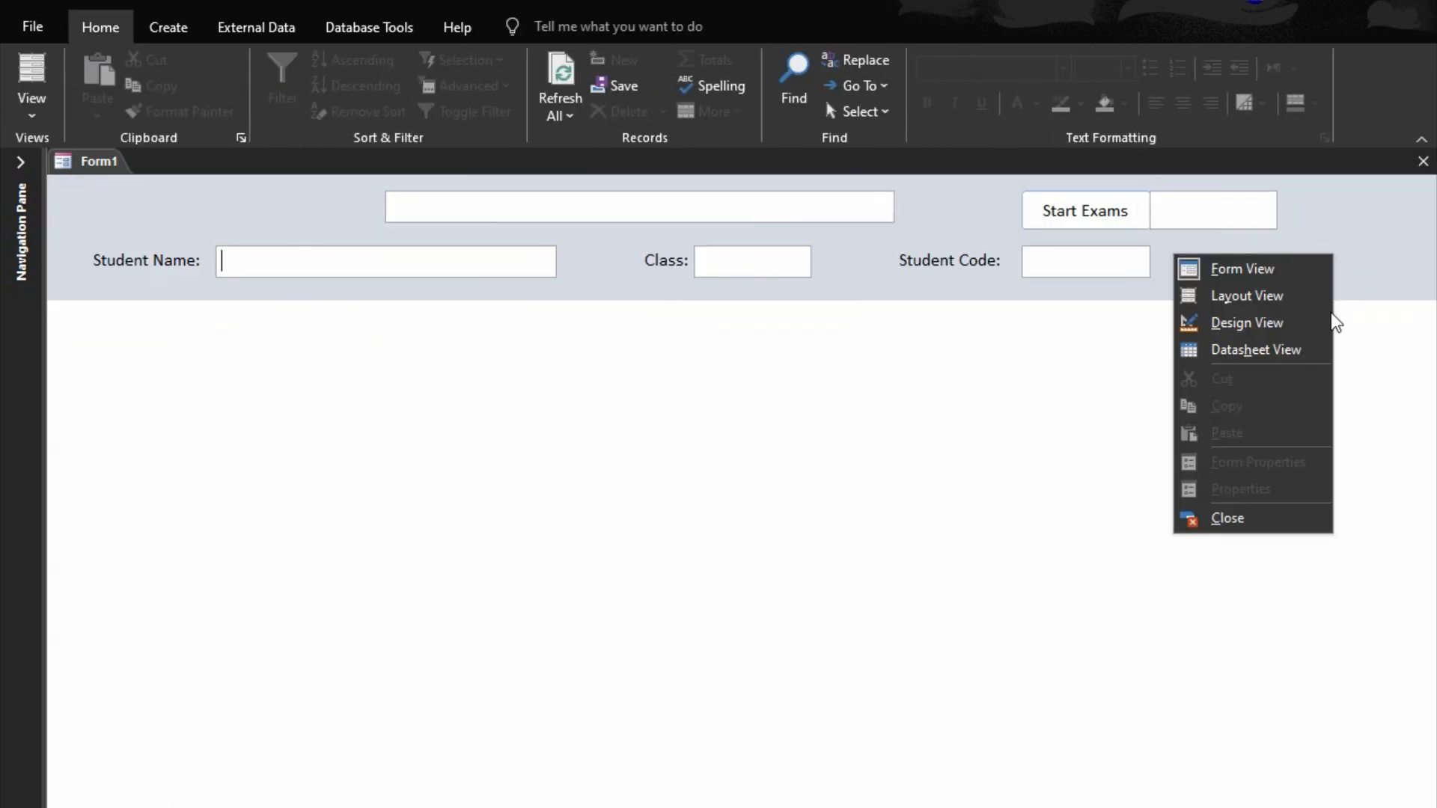
{"action": "left_click", "coordinate": [1248, 323]}
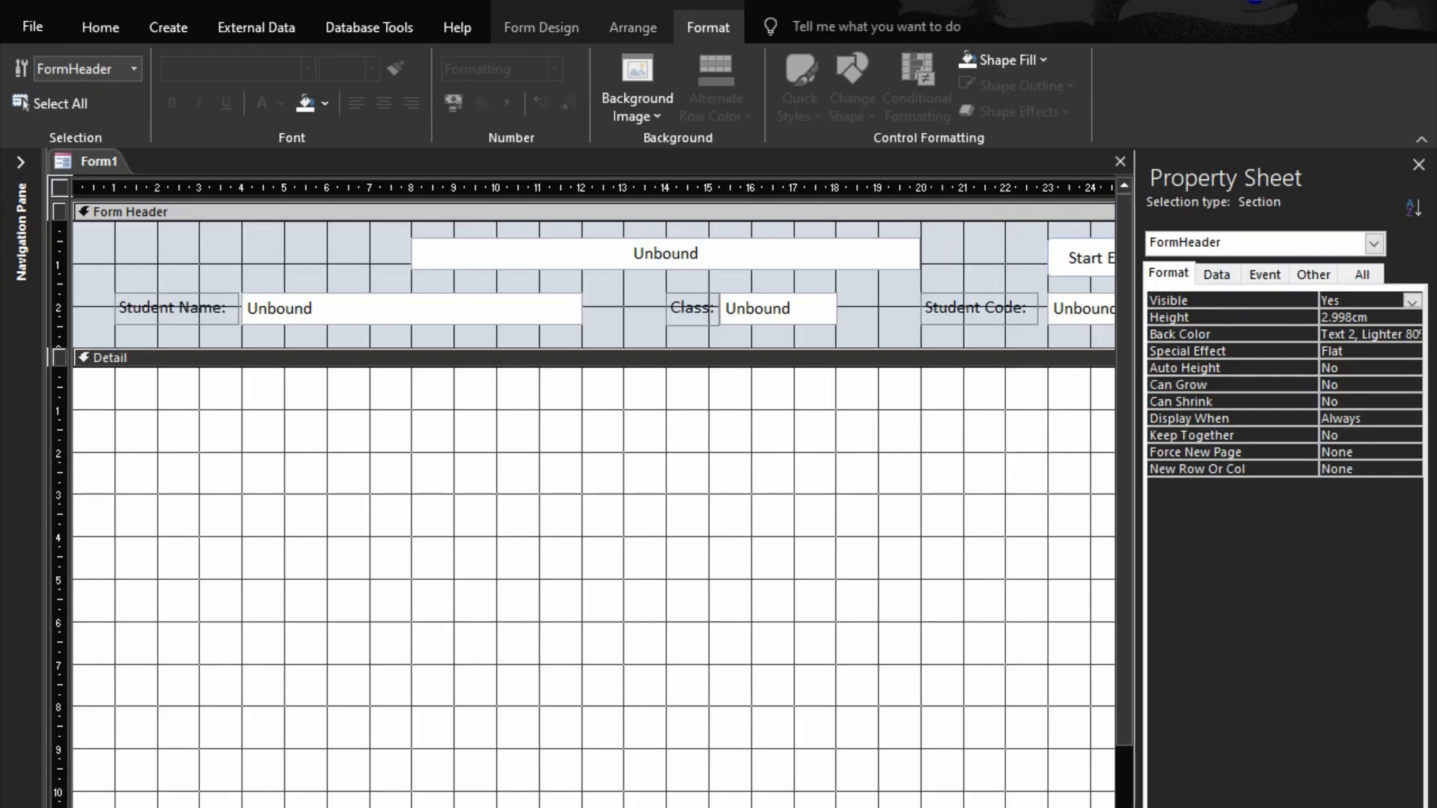
- Move the Start Exams button and its adjoining text box together about 2 cm left, so the button starts at the 21 cm mark
{"action": "scroll", "coordinate": [834, 254], "scroll_direction": "right", "scroll_amount": 5}
{"action": "left_click", "coordinate": [753, 244]}
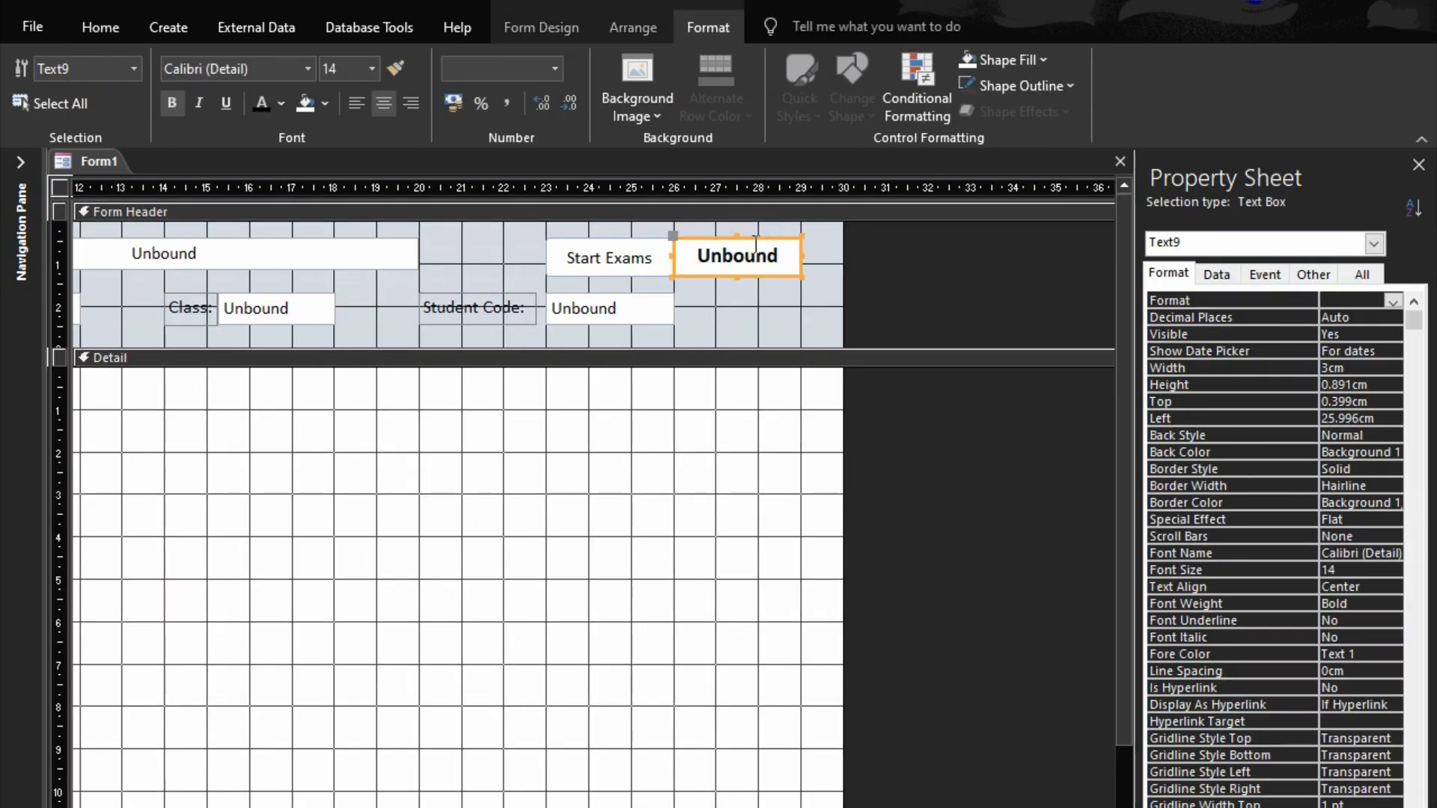
{"action": "left_click", "coordinate": [722, 294]}
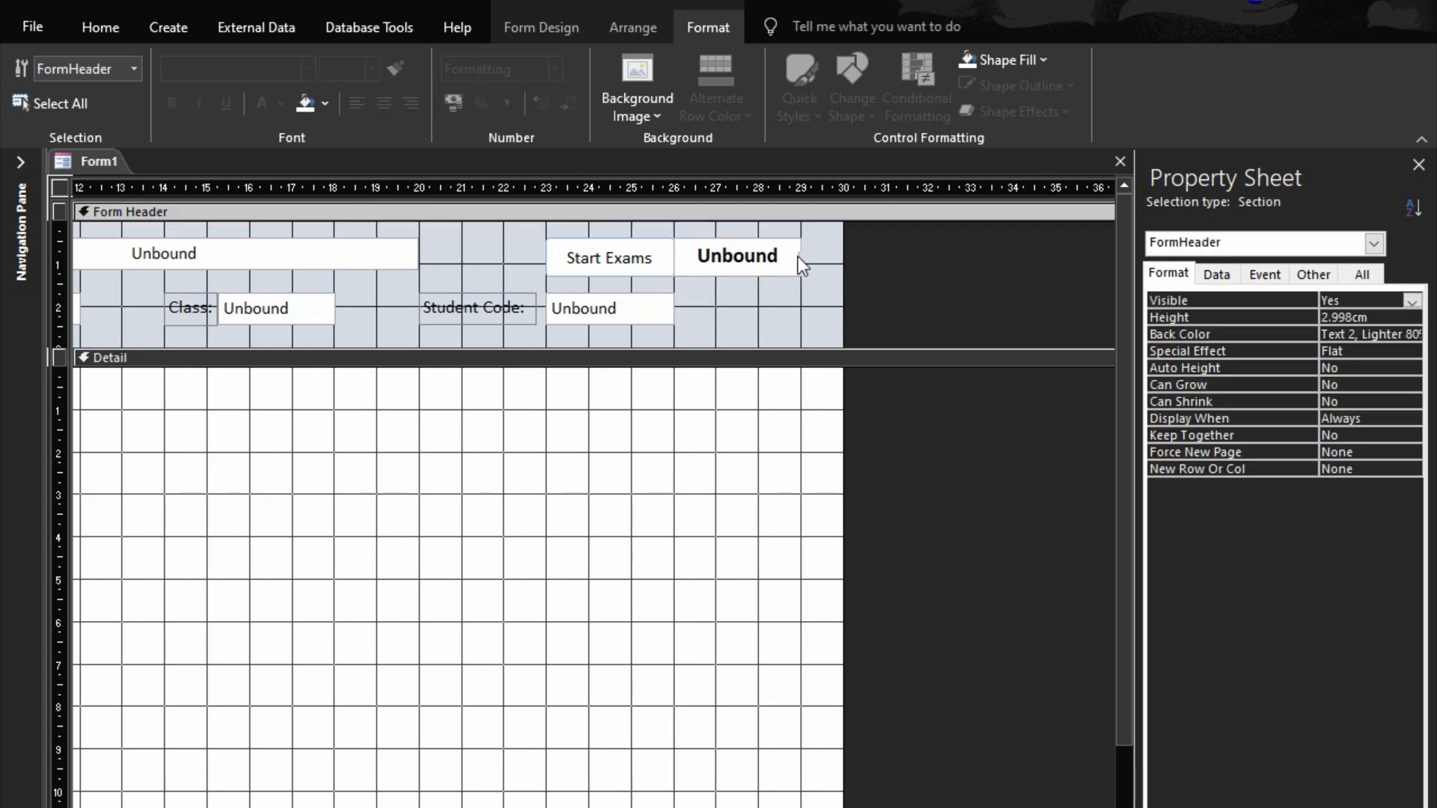
{"action": "left_click_drag", "start_coordinate": [817, 247], "coordinate": [614, 277]}
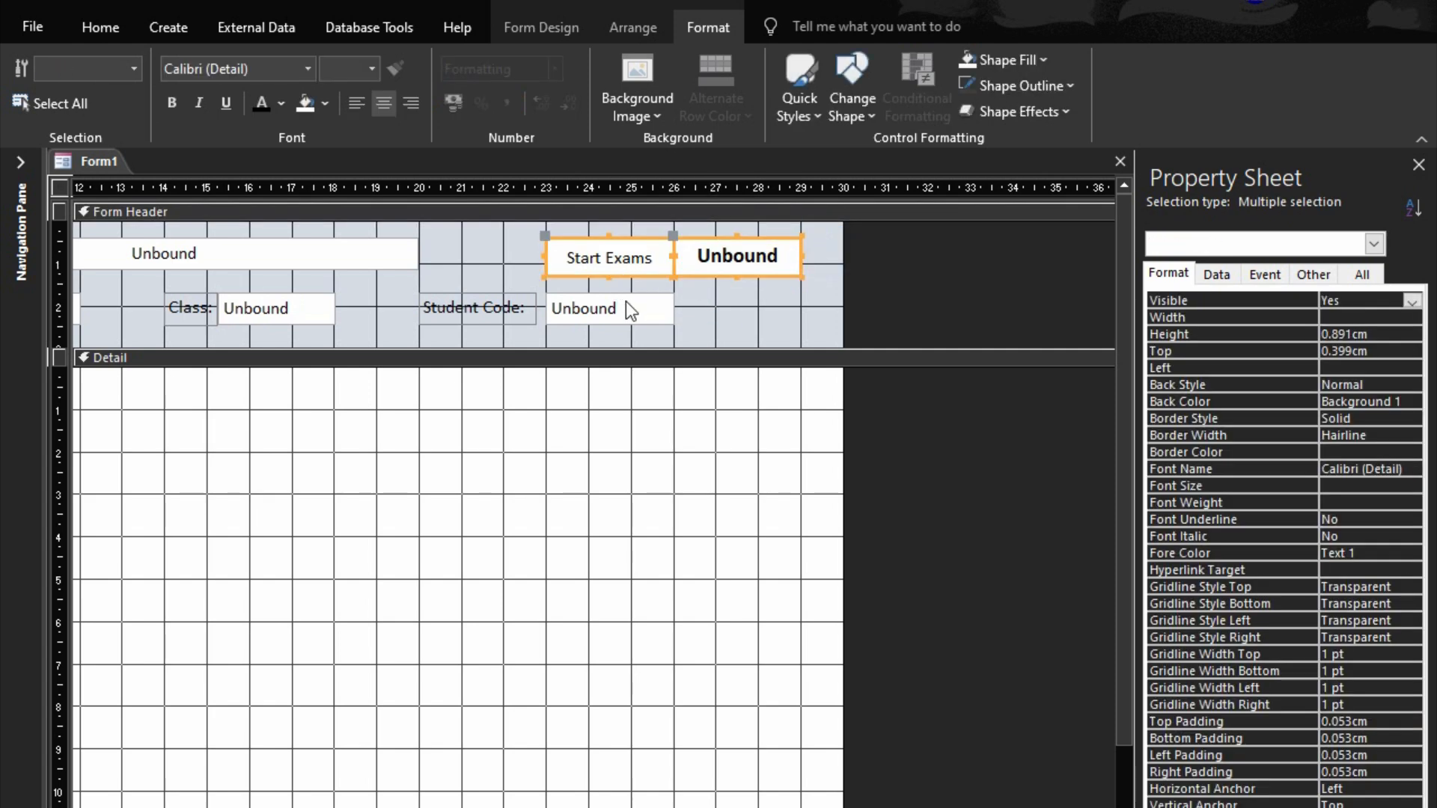
{"action": "key", "text": "Left"}
{"action": "key", "text": "Left"}
{"action": "key", "text": "Left"}
{"action": "key", "text": "Left"}
{"action": "key", "text": "Left"}
{"action": "key", "text": "Left"}
{"action": "key", "text": "Left"}
{"action": "key", "text": "Left"}
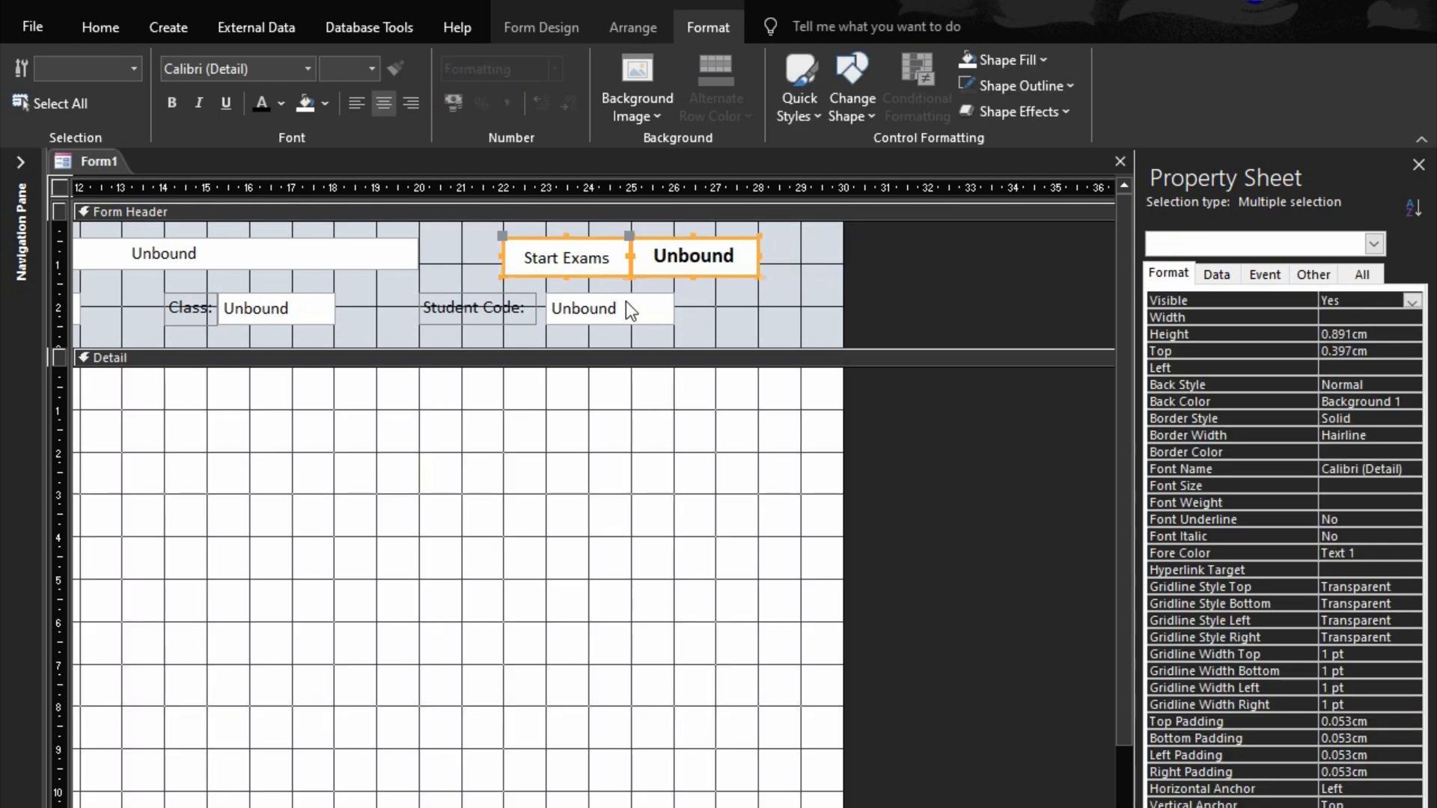
{"action": "key", "text": "Left"}
{"action": "key", "text": "Left"}
{"action": "key", "text": "Left"}
{"action": "key", "text": "Left"}
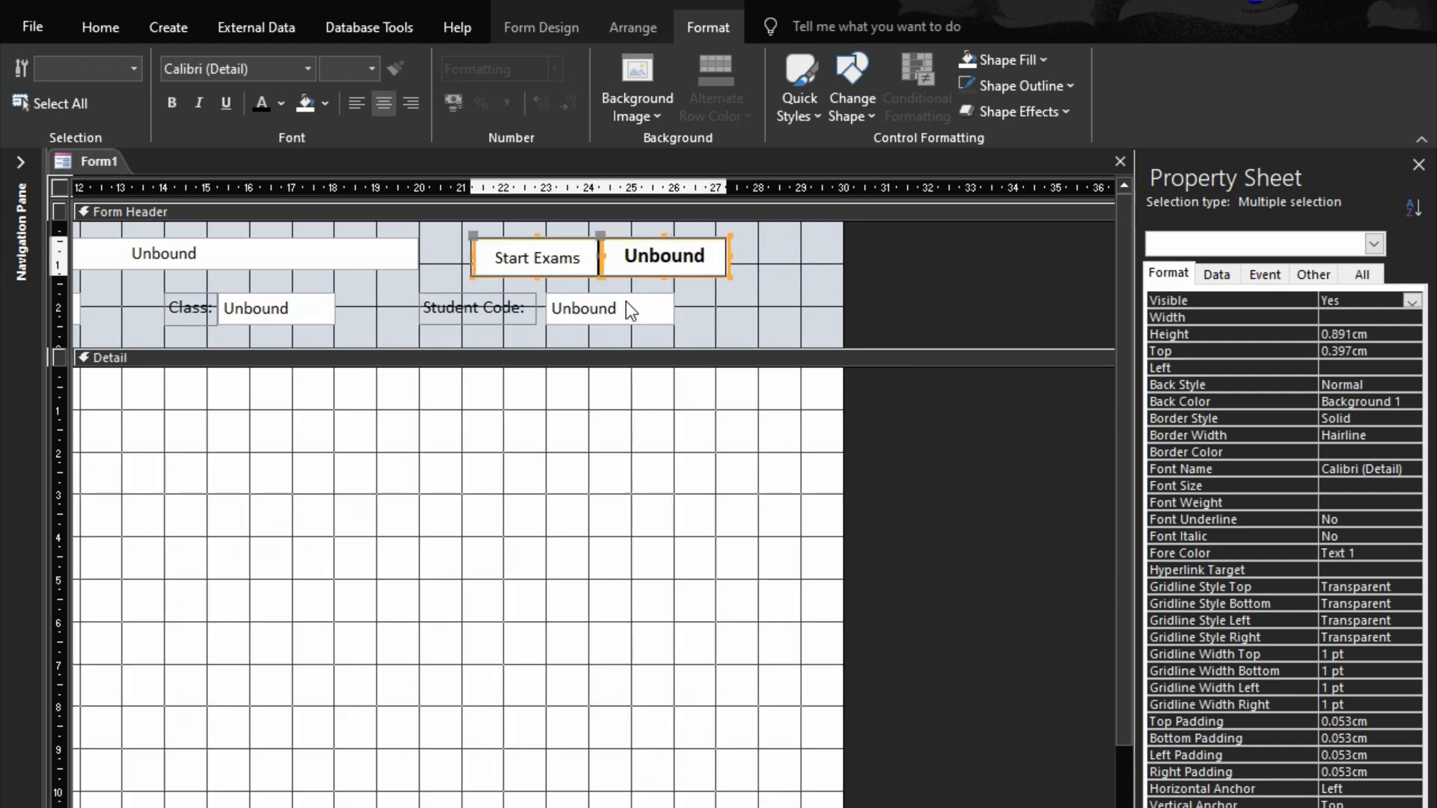
- Set the horizontal anchor of the Start Exams button and its text box to Right and check the result in Form View
{"action": "right_click", "coordinate": [611, 255]}
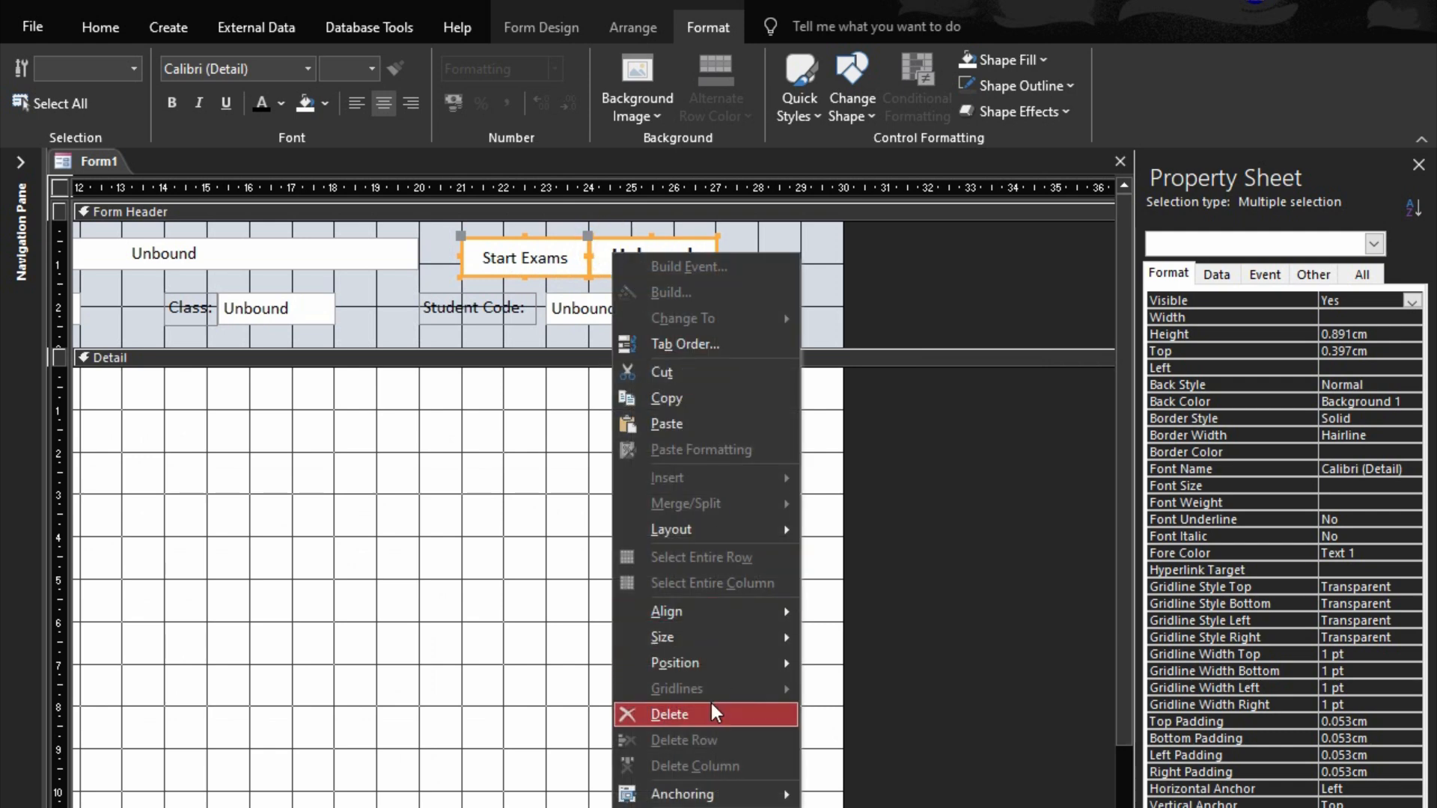
{"action": "mouse_move", "coordinate": [715, 800]}
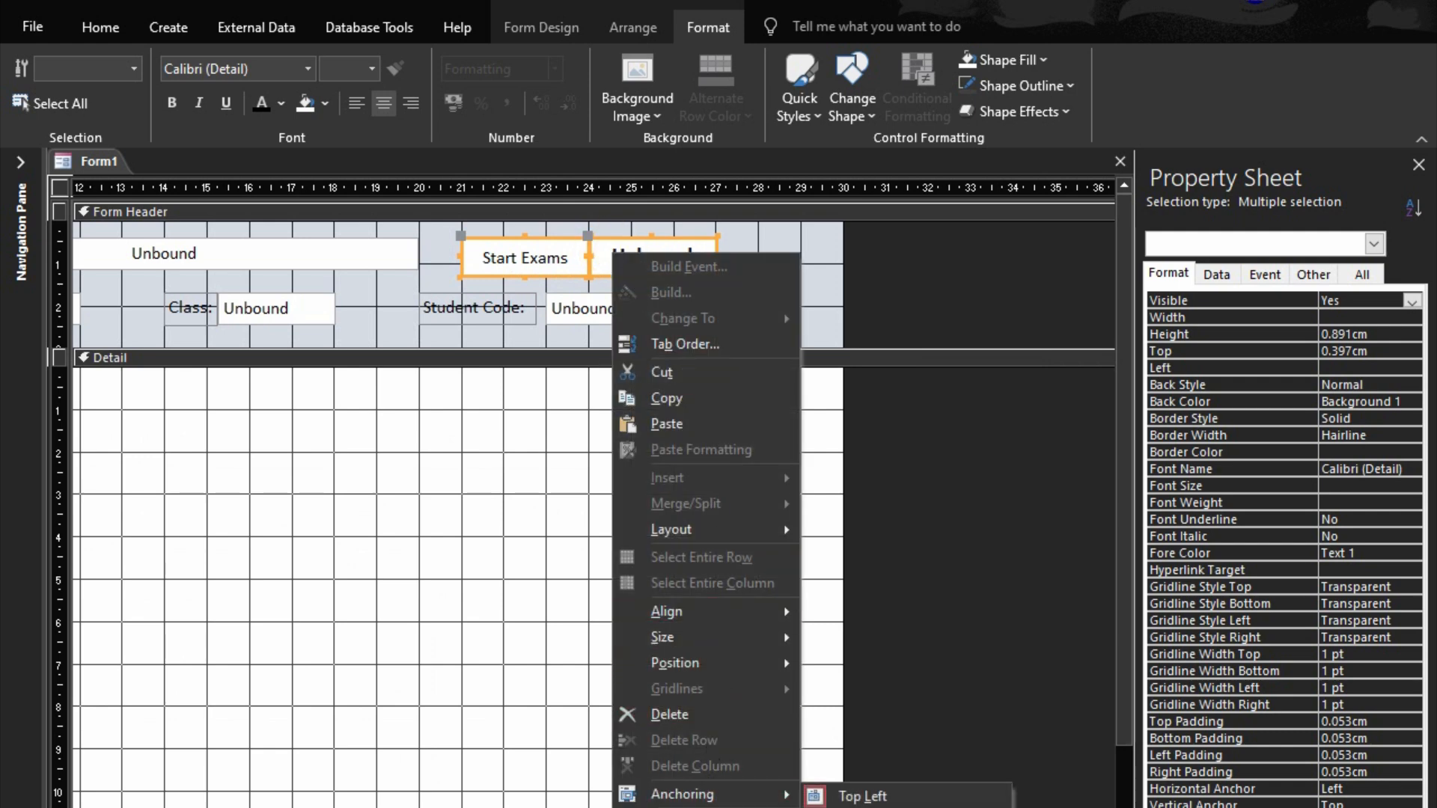
{"action": "left_click", "coordinate": [862, 807]}
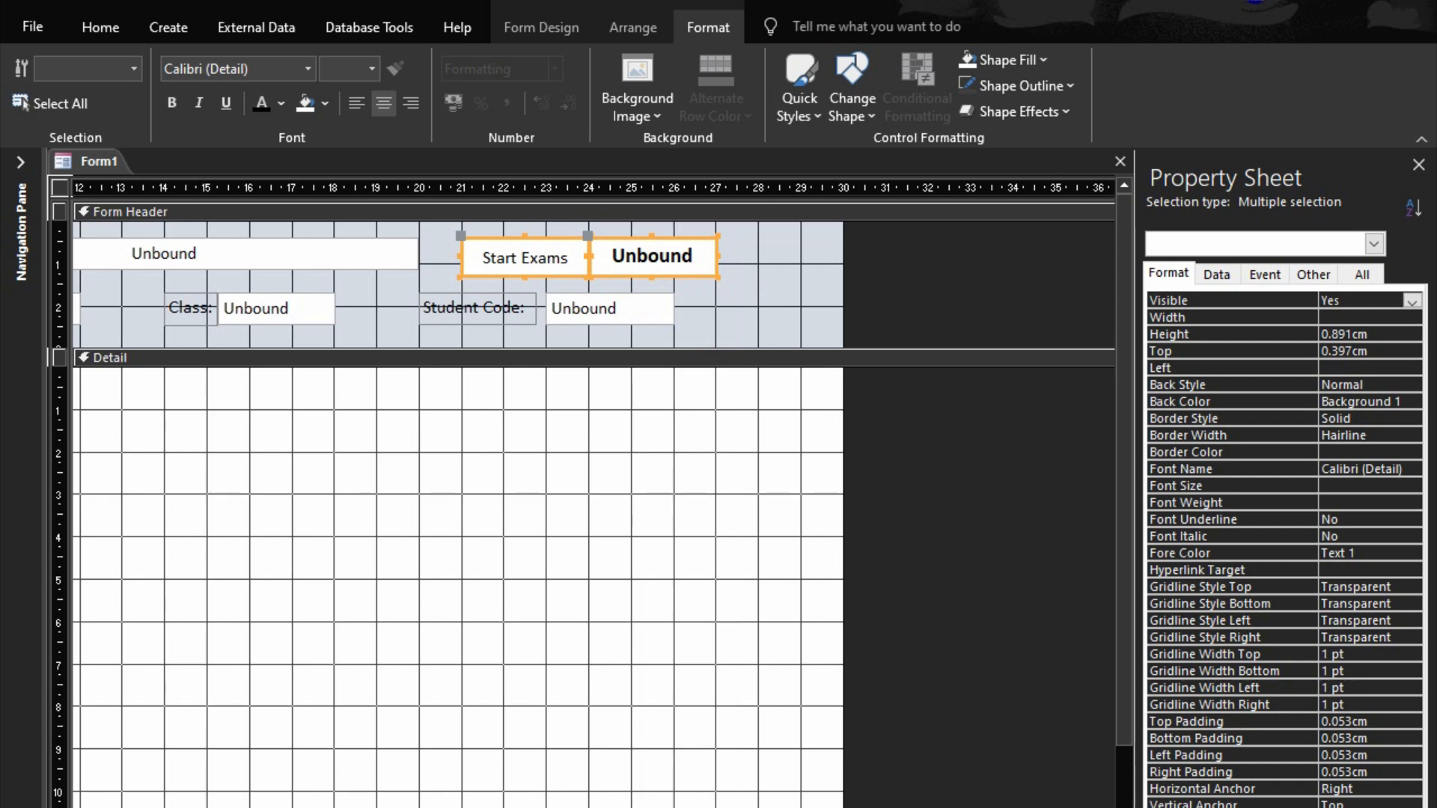
{"action": "left_click", "coordinate": [1354, 807]}
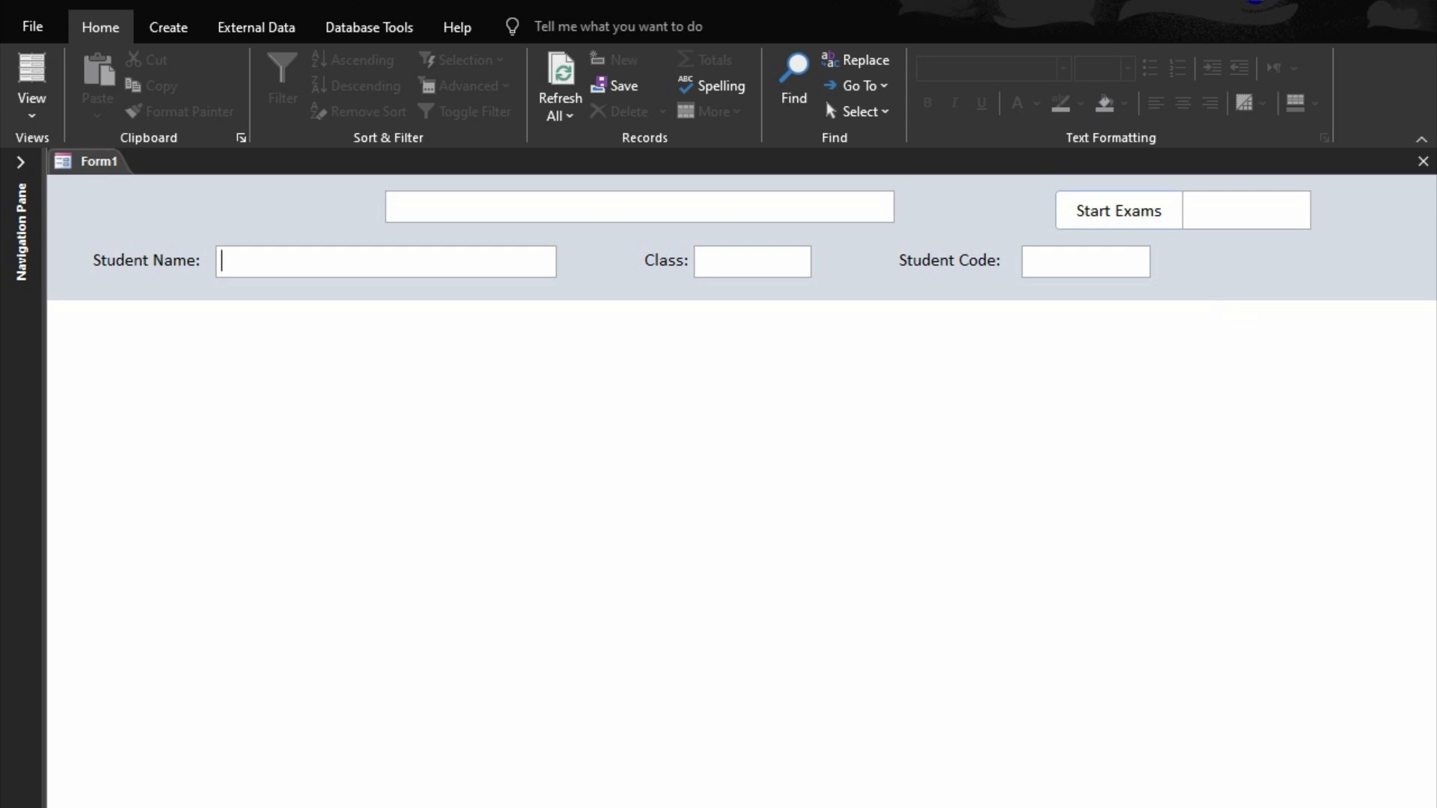
{"action": "left_click", "coordinate": [1412, 807]}
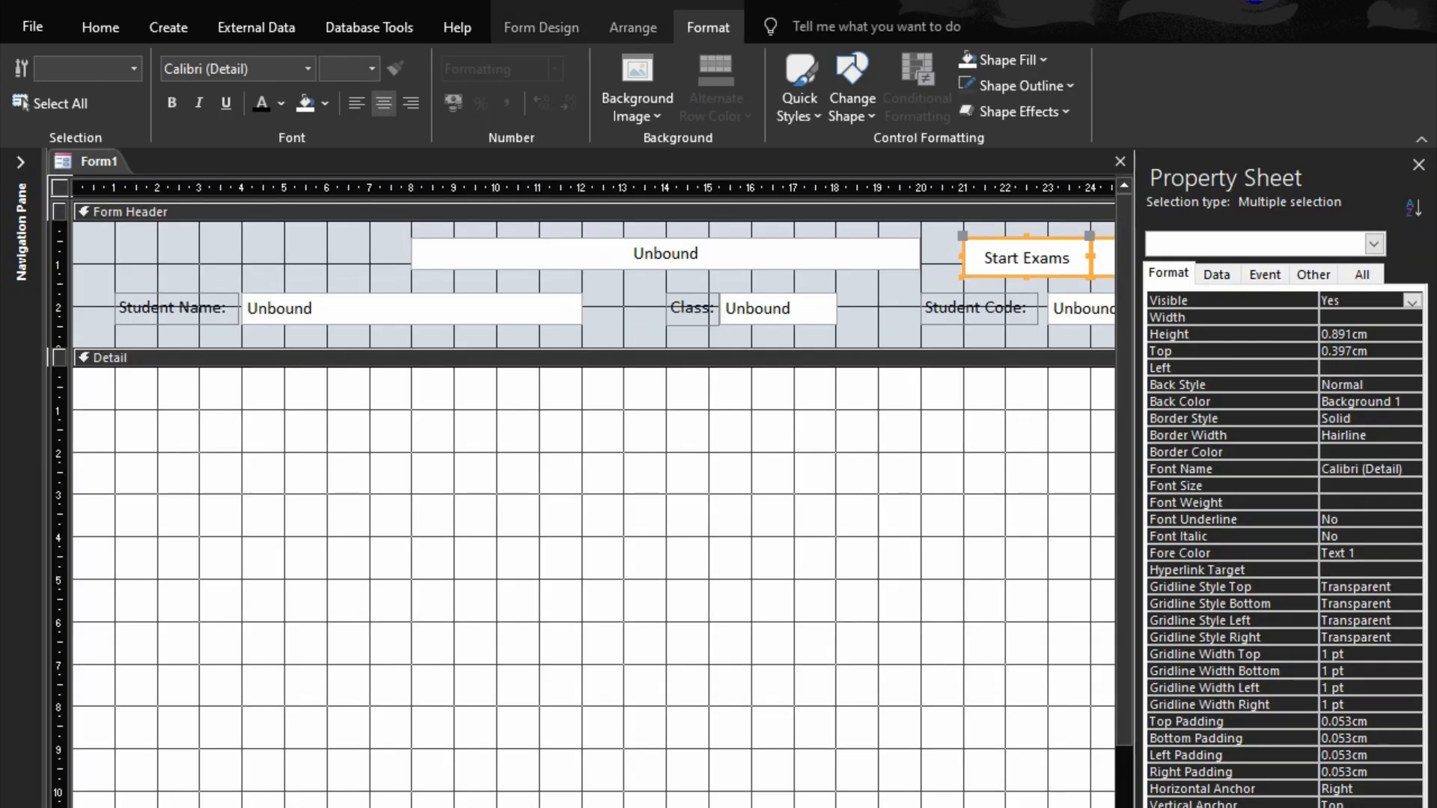
- Shift the Start Exams button and its text box about 1 cm right, so the button starts at the 22 cm mark
{"action": "scroll", "coordinate": [882, 511], "scroll_direction": "right", "scroll_amount": 5}
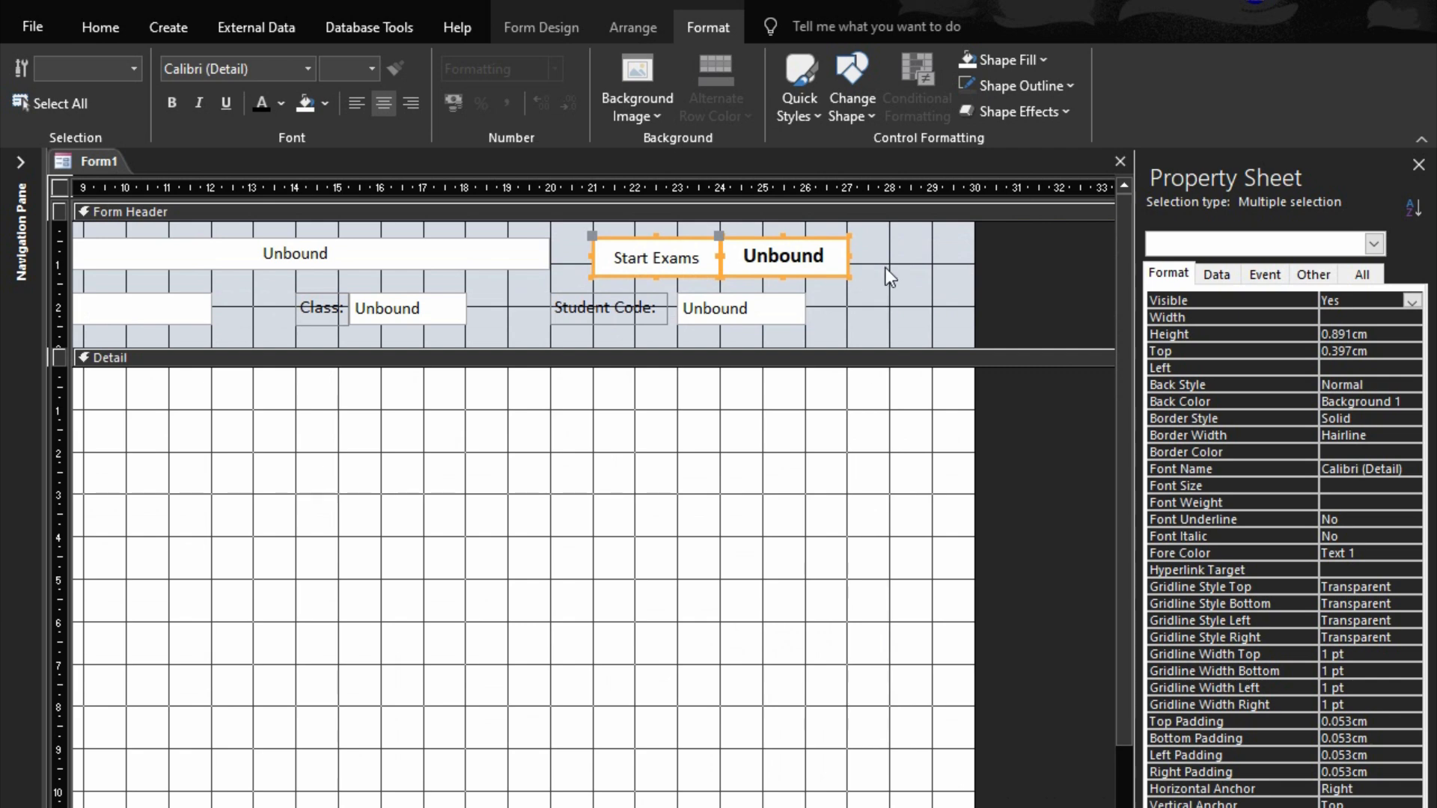
{"action": "key", "text": "Right"}
{"action": "key", "text": "Right"}
{"action": "key", "text": "Right"}
{"action": "key", "text": "Right"}
{"action": "key", "text": "Right"}
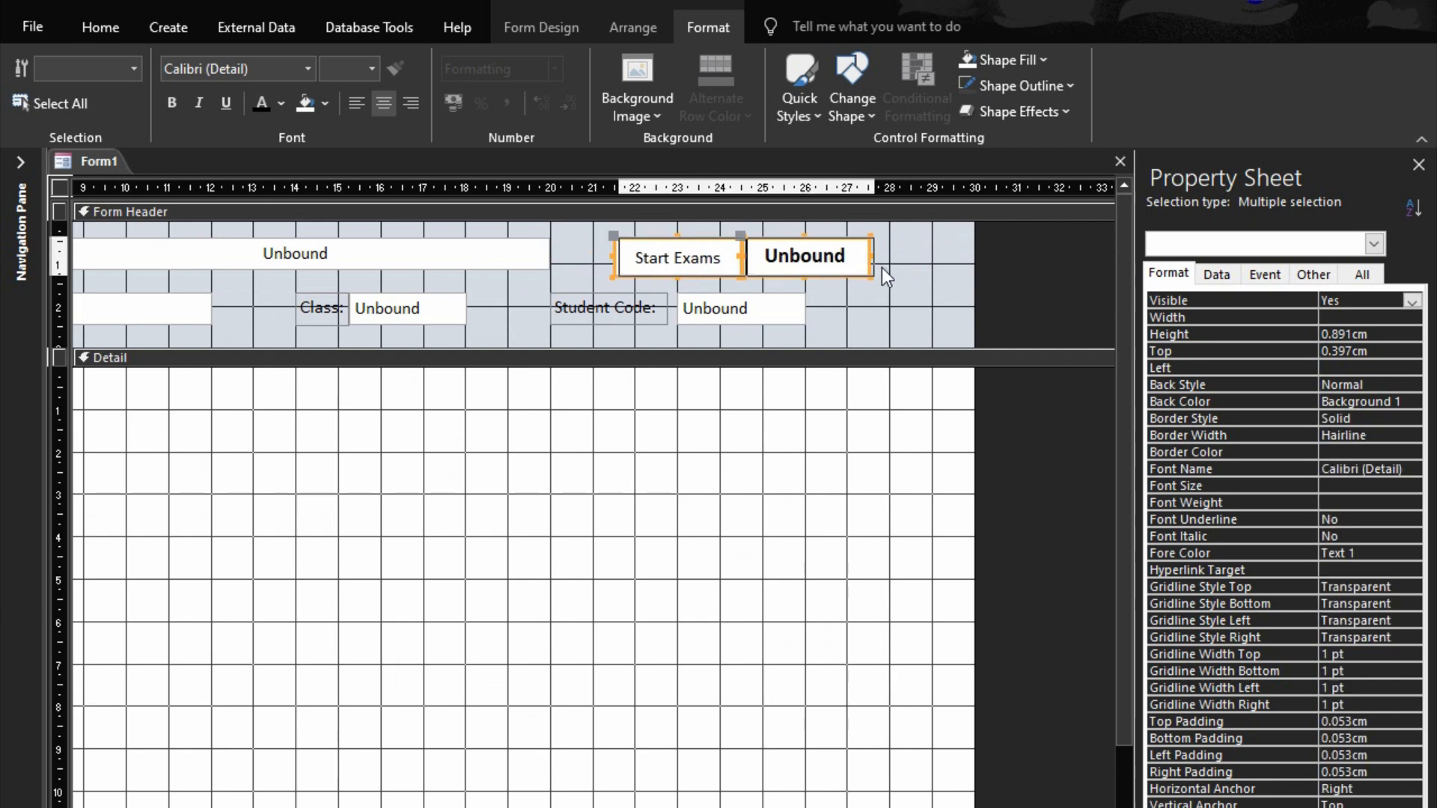
{"action": "key", "text": "Right"}
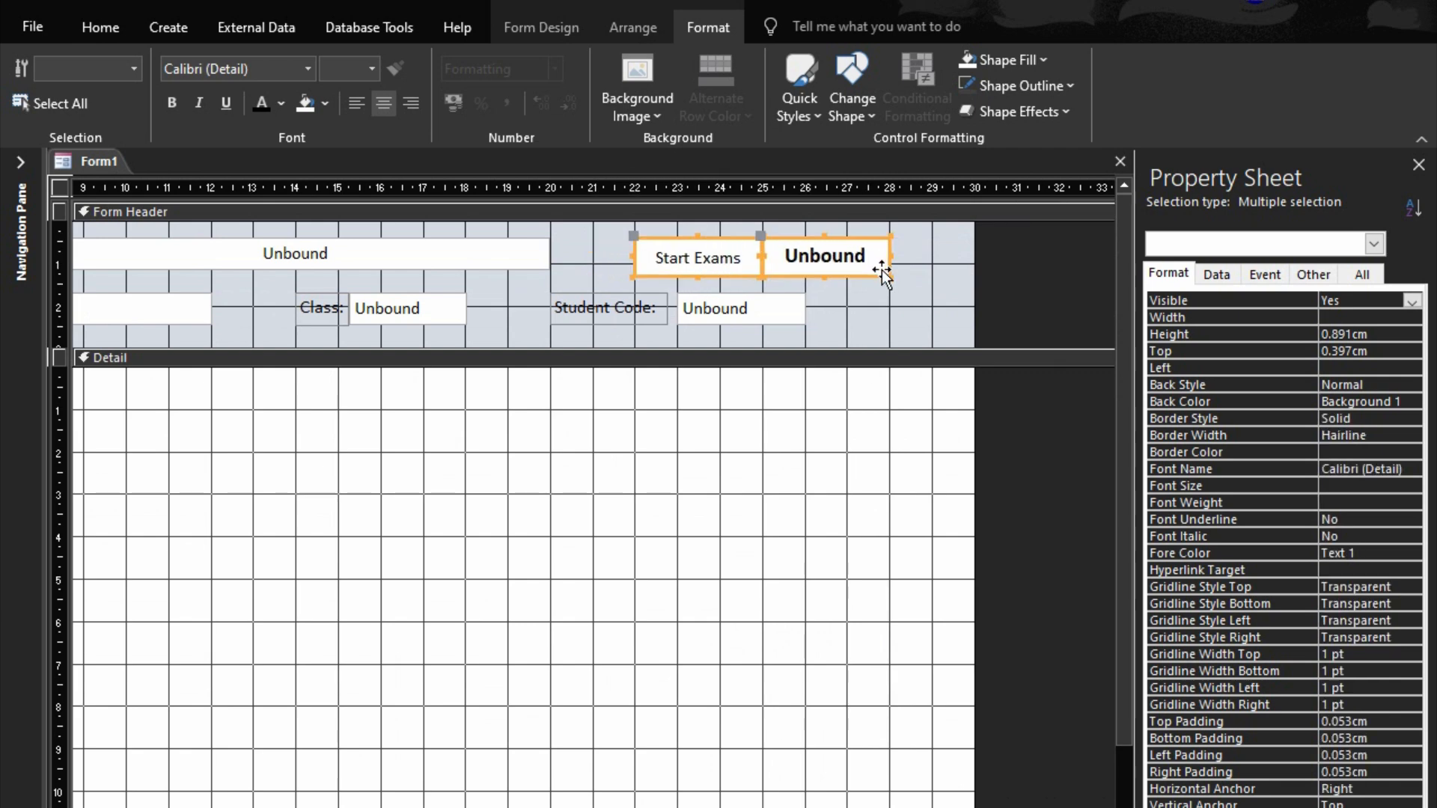
- Move the Student Code label and text box about 1 cm left, aligning the box with the Start Exams button's left edge
{"action": "left_click_drag", "start_coordinate": [851, 299], "coordinate": [583, 298]}
{"action": "key", "text": "Left"}
{"action": "key", "text": "Left"}
{"action": "key", "text": "Left"}
{"action": "key", "text": "Left"}
{"action": "key", "text": "Left"}
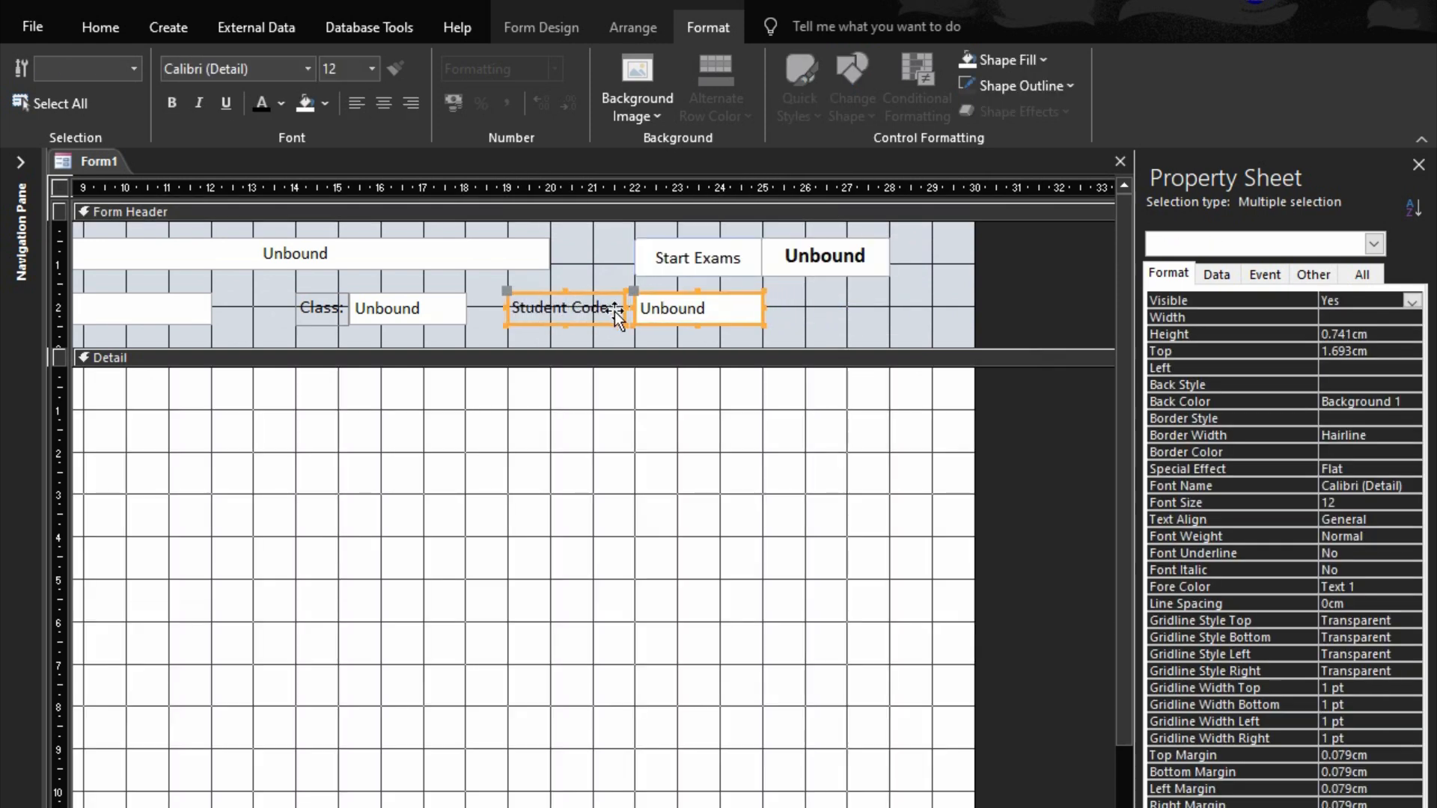
- Move the Class and Student Code labels and boxes together about 1 cm left, so the Class label starts at the 13 cm mark
{"action": "left_click_drag", "start_coordinate": [825, 308], "coordinate": [291, 310]}
{"action": "key", "text": "Left"}
{"action": "key", "text": "Left"}
{"action": "key", "text": "Left"}
{"action": "key", "text": "Left"}
{"action": "key", "text": "Left"}
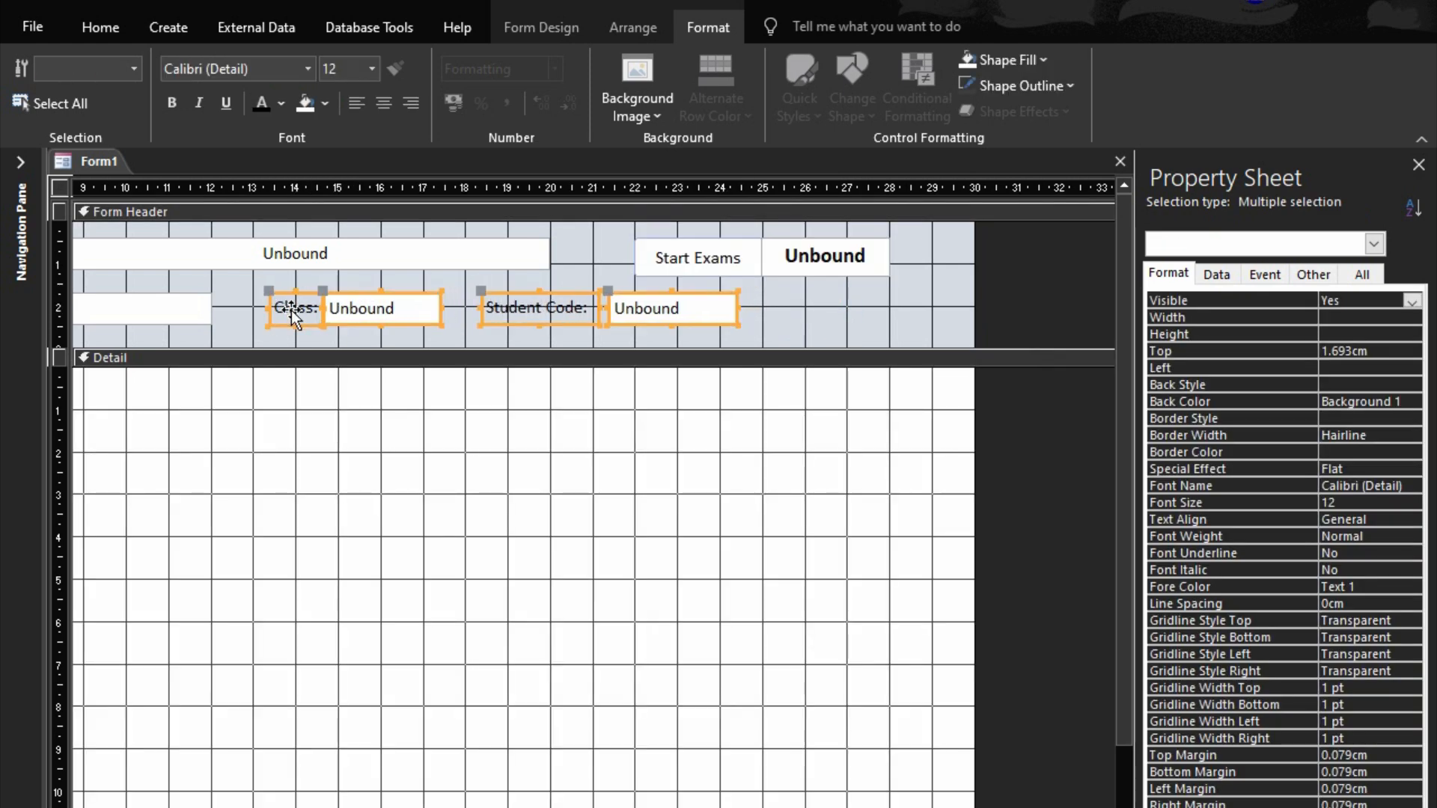
{"action": "key", "text": "Left"}
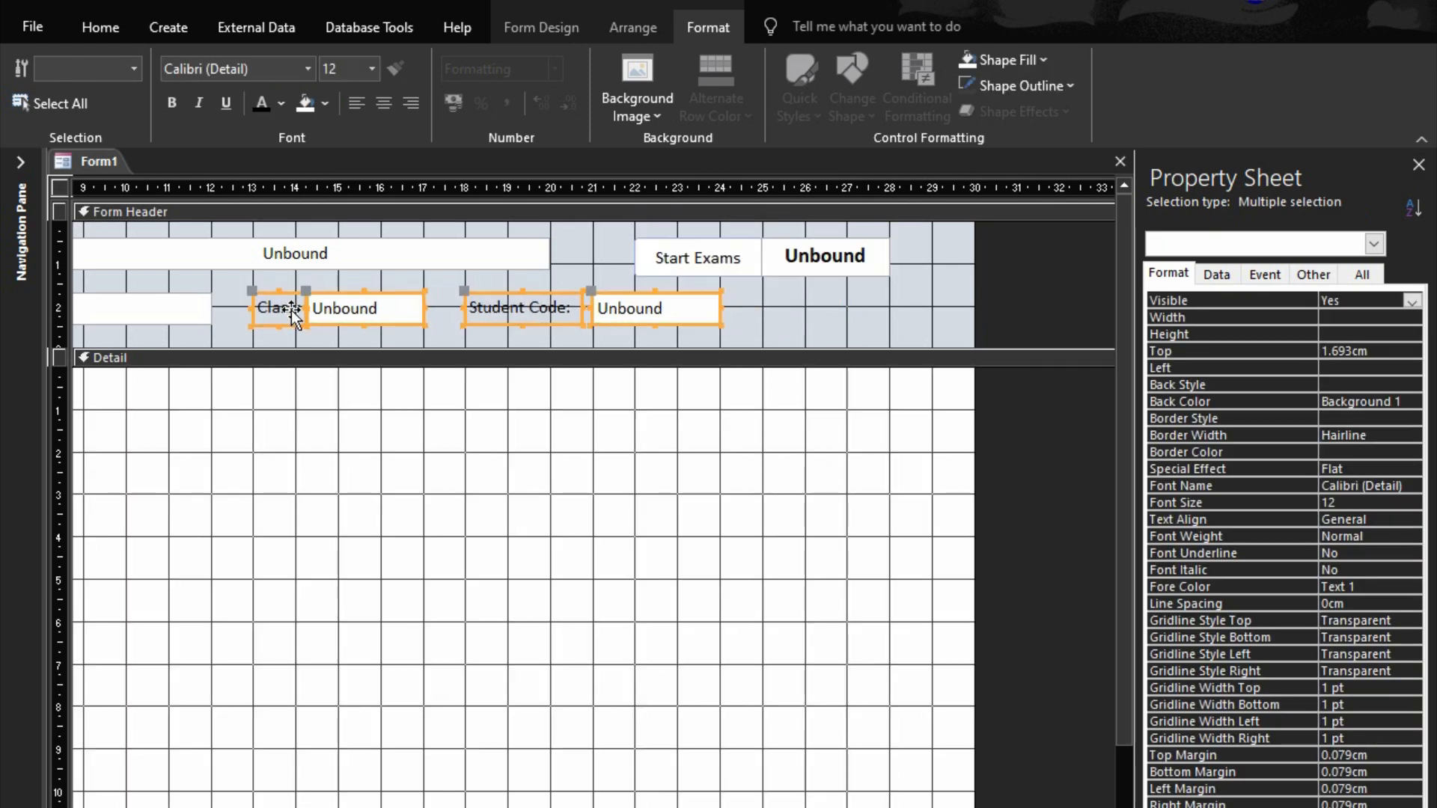
{"action": "left_click", "coordinate": [828, 329]}
- Check the rearranged header fields in Form View and go back to Design View
{"action": "left_click", "coordinate": [1347, 807]}
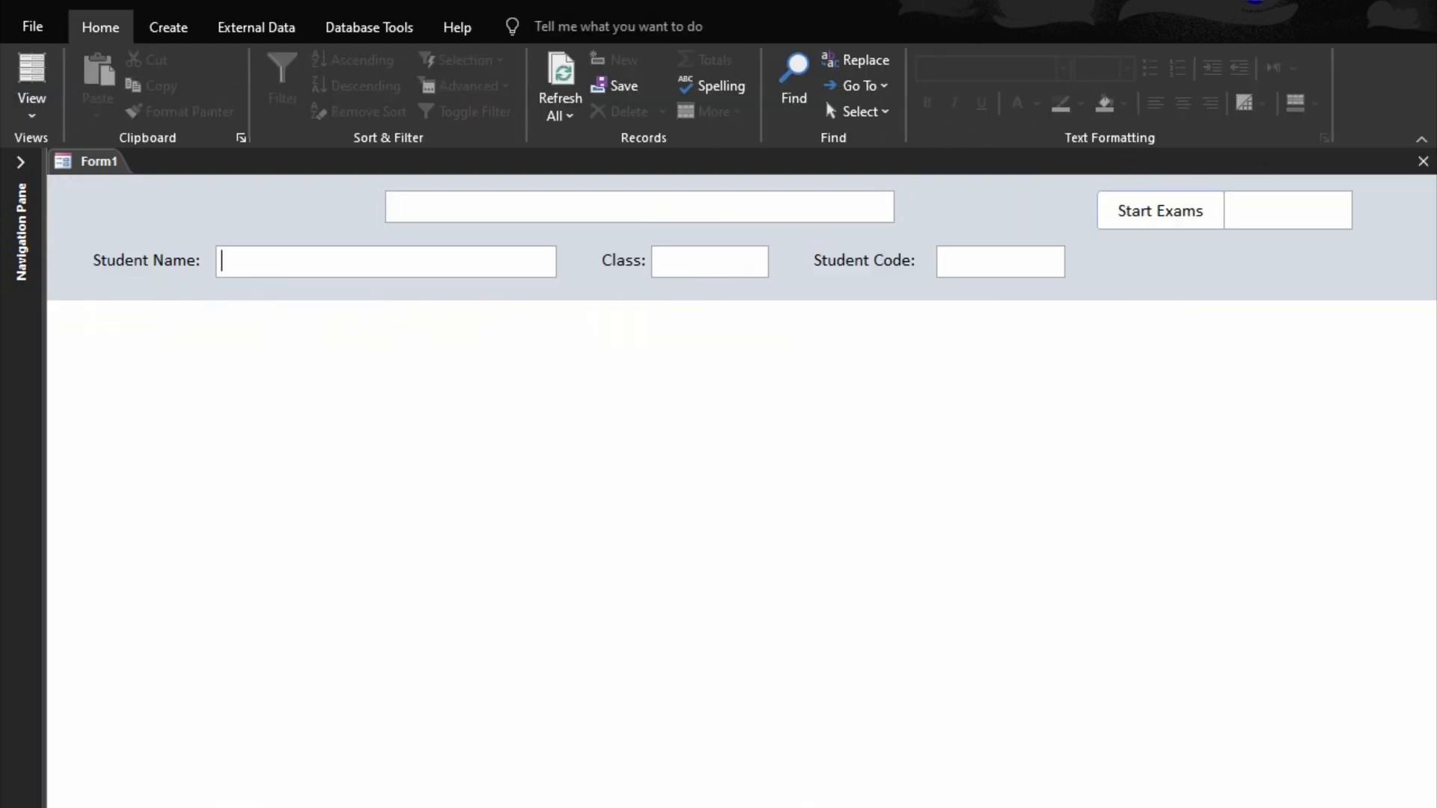
{"action": "right_click", "coordinate": [1245, 270]}
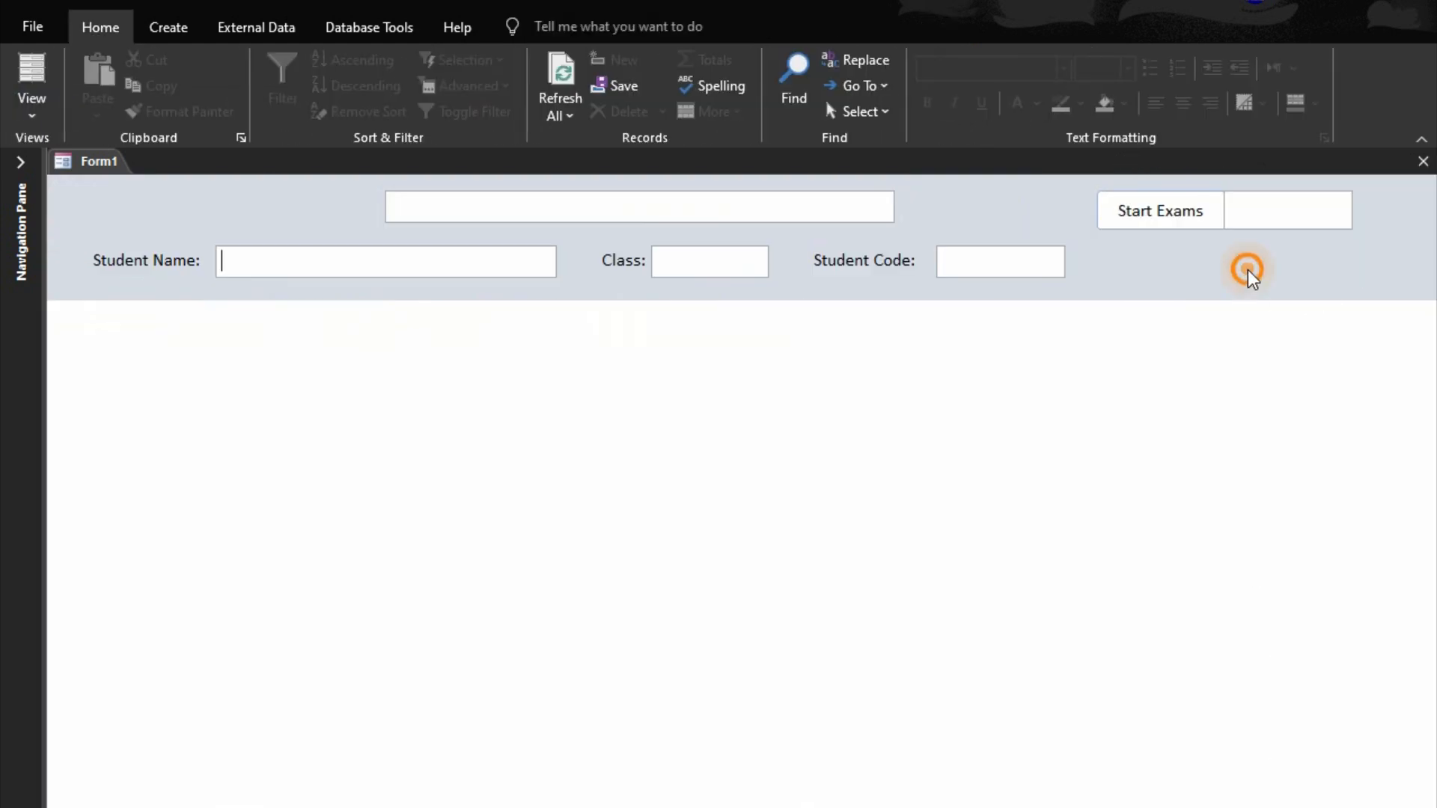
{"action": "left_click", "coordinate": [1292, 332]}
{"action": "left_click_drag", "start_coordinate": [584, 807], "coordinate": [792, 807]}
- Insert the date in long format without the time and place it in the Student Code row, about 1.8 cm from the header's top
{"action": "left_click", "coordinate": [540, 34]}
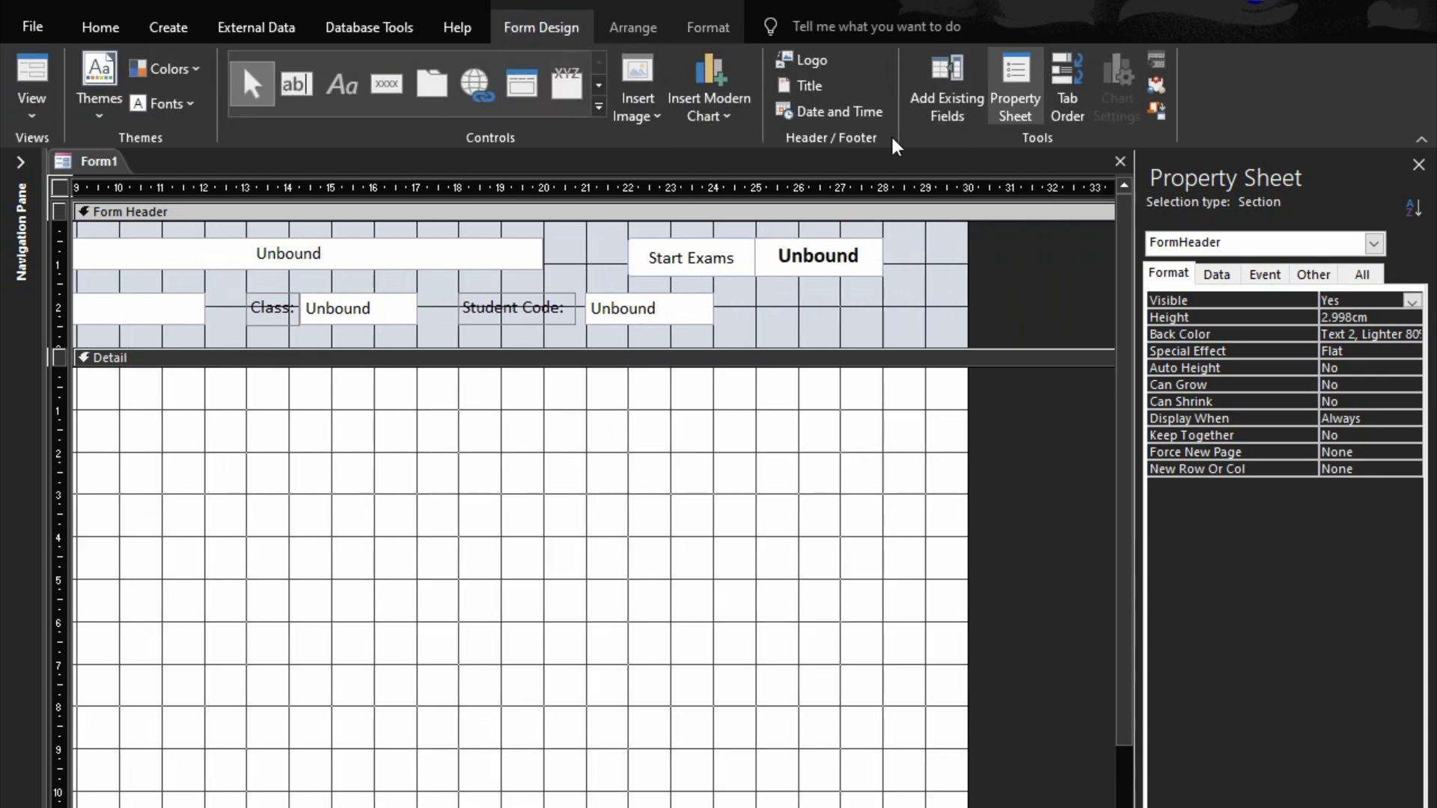
{"action": "left_click", "coordinate": [817, 113]}
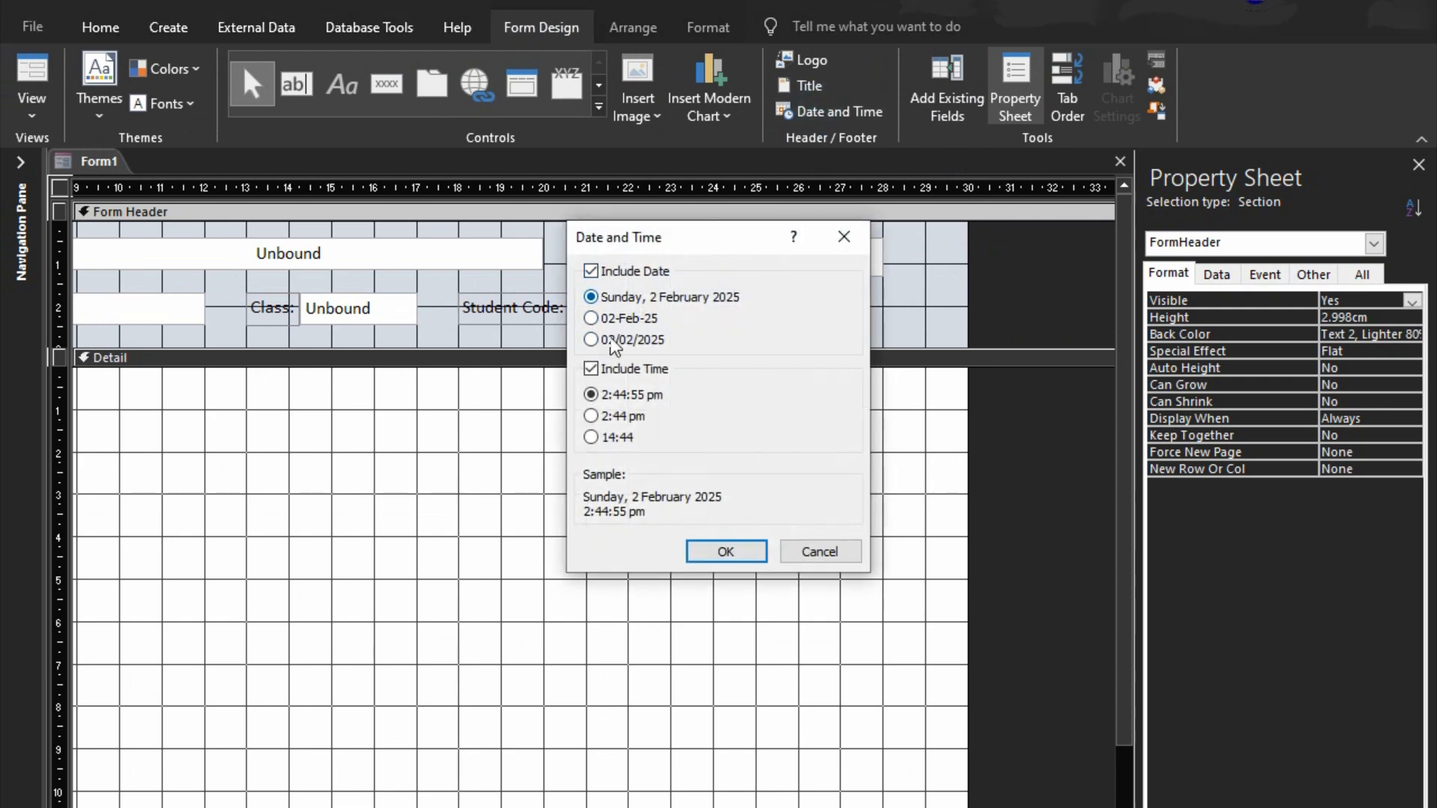
{"action": "left_click", "coordinate": [592, 369]}
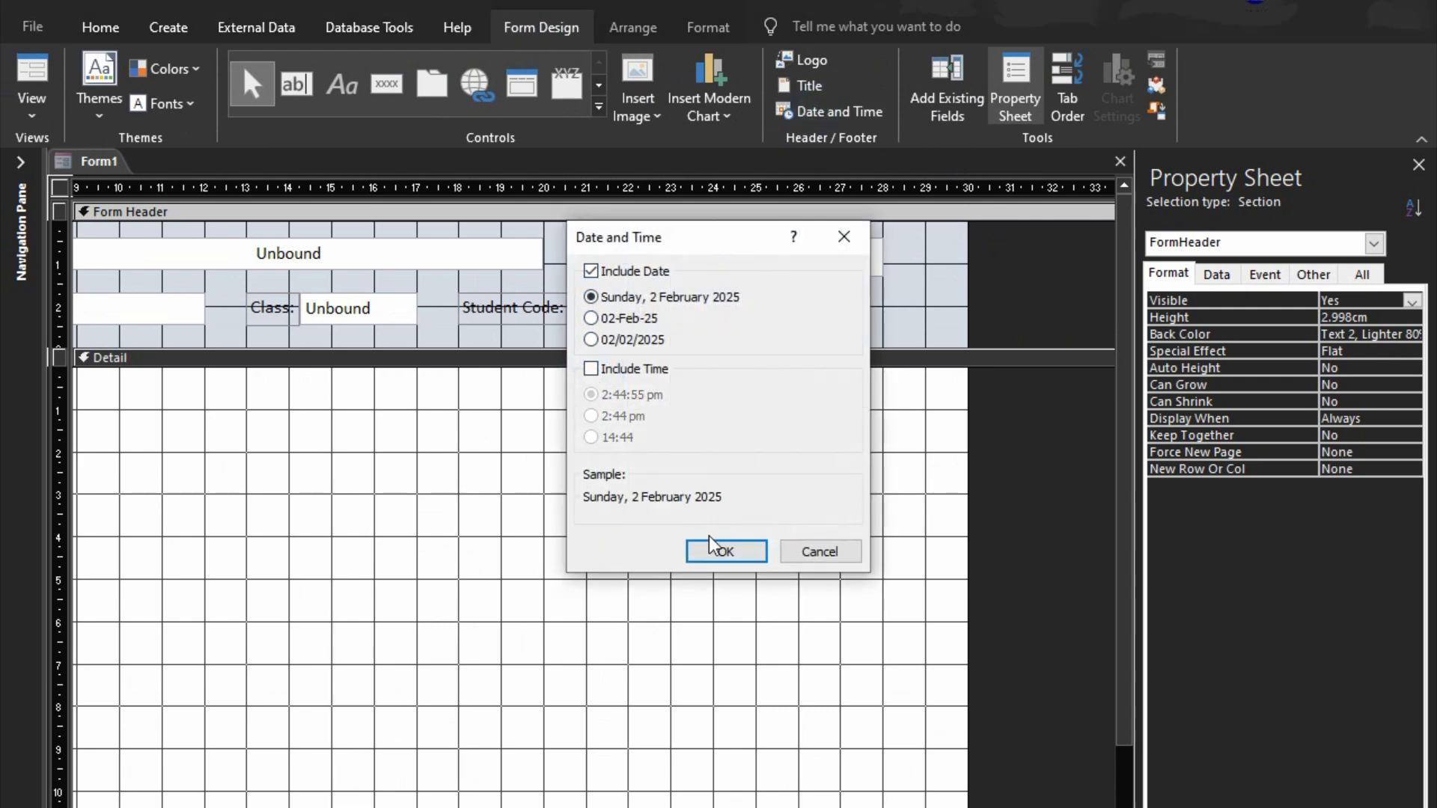
{"action": "left_click", "coordinate": [724, 551]}
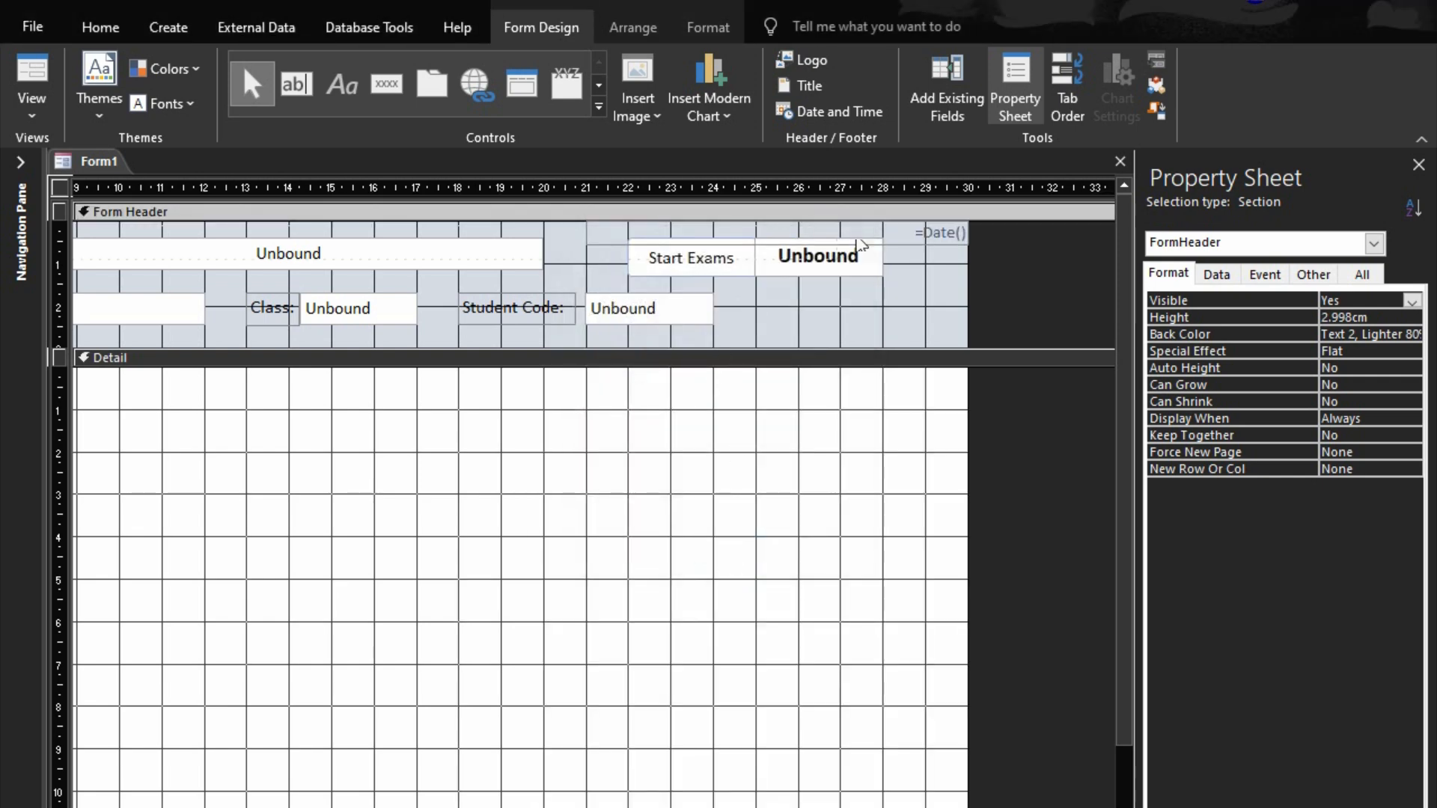
{"action": "left_click_drag", "start_coordinate": [873, 235], "coordinate": [832, 302]}
{"action": "key", "text": "Down"}
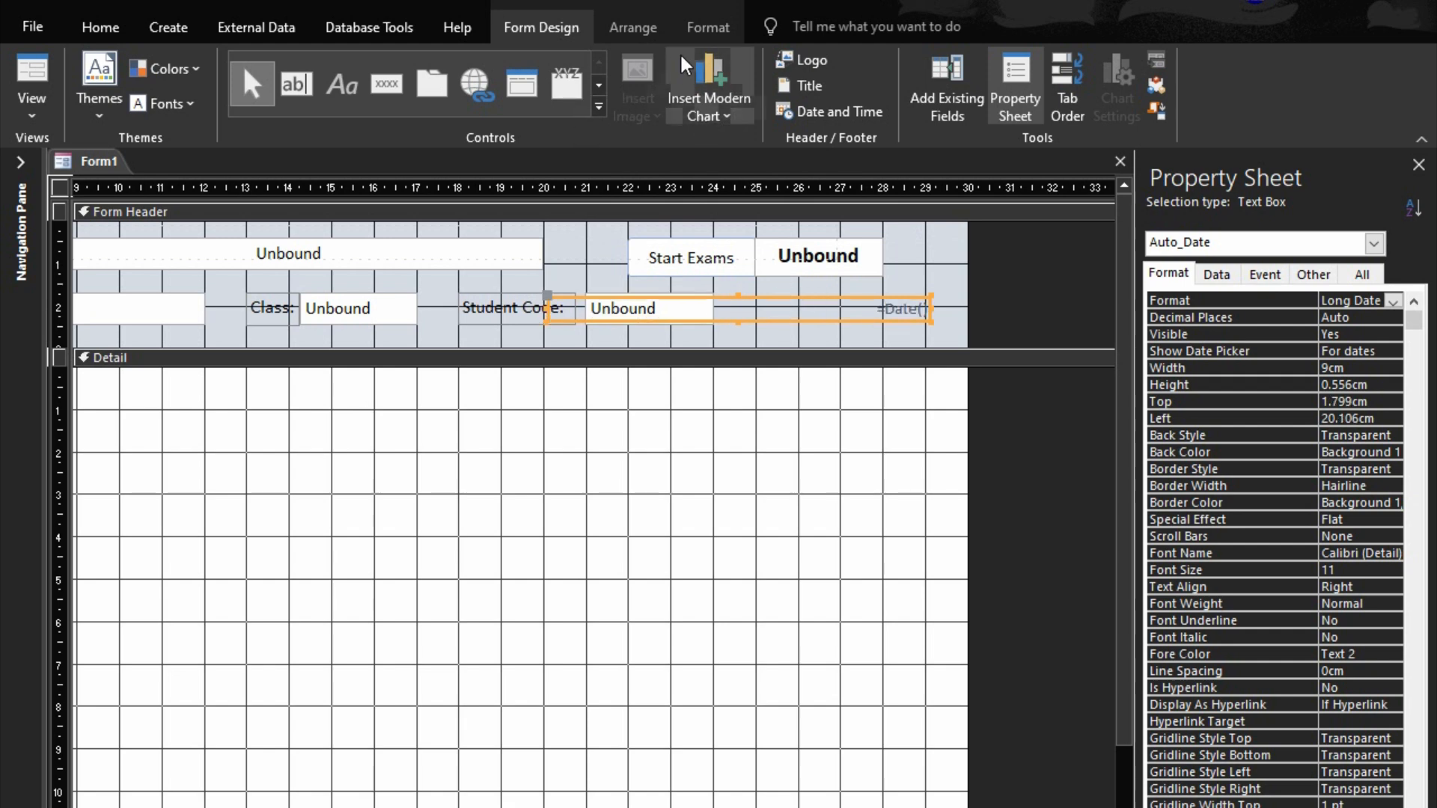
- Set the date text box's font size to 12 and its font colour to black (Text 1)
{"action": "left_click", "coordinate": [708, 27]}
{"action": "left_click", "coordinate": [372, 70]}
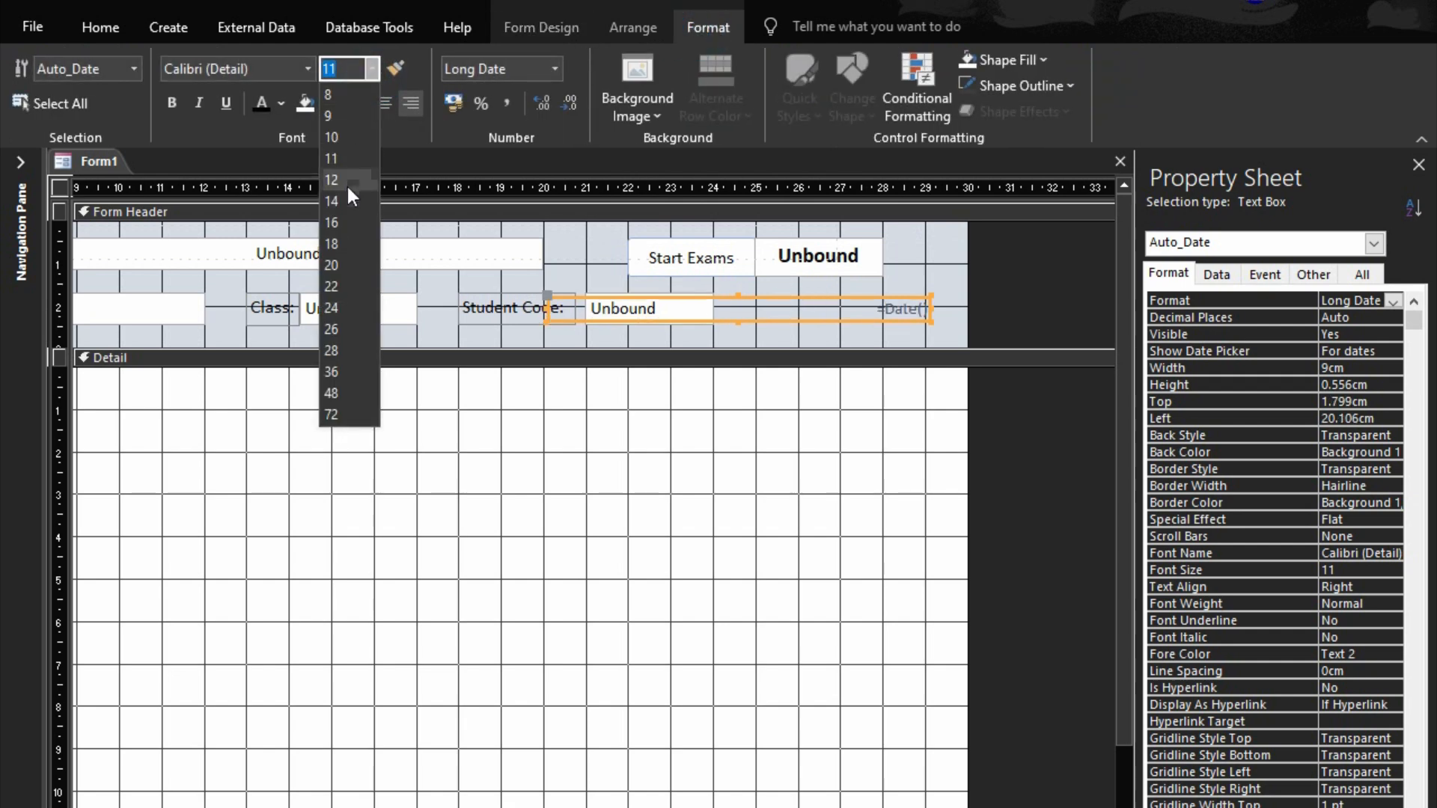
{"action": "left_click", "coordinate": [339, 186]}
{"action": "left_click", "coordinate": [263, 114]}
- Delete the empty layout cell that spans the upper part of the form header
{"action": "left_click", "coordinate": [453, 226]}
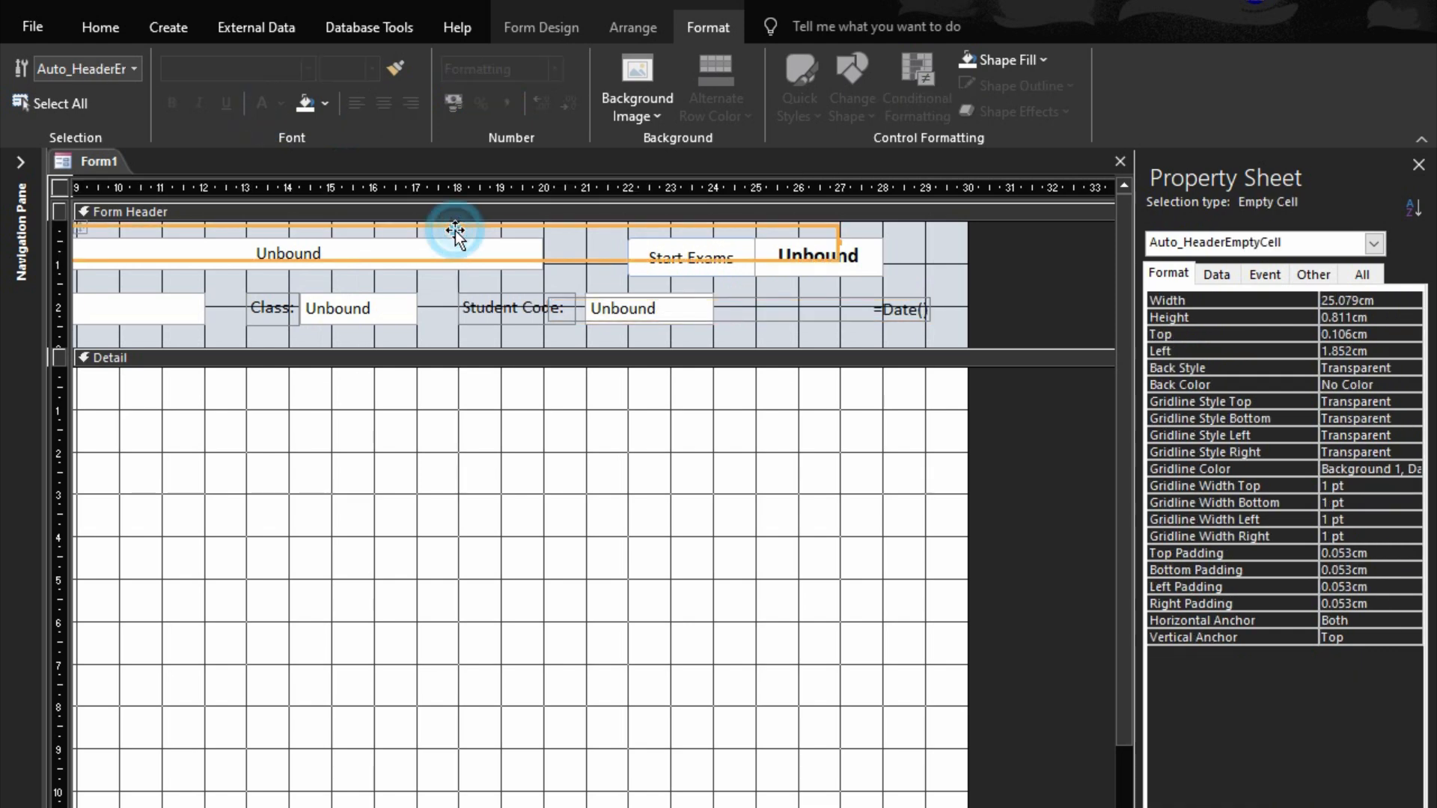
{"action": "key", "text": "Delete"}
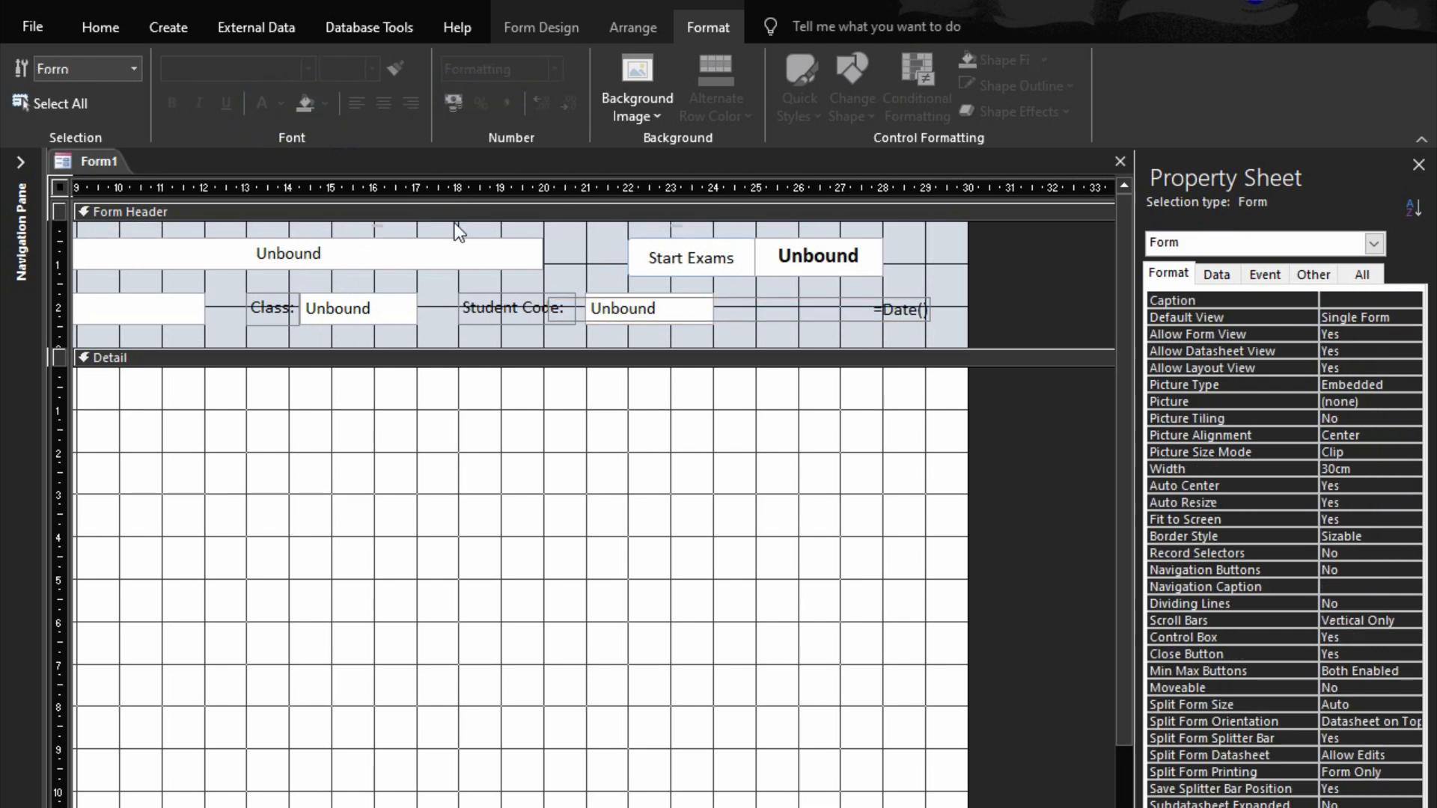
{"action": "left_click", "coordinate": [580, 229]}
- Narrow the date text box from its left edge to about 7.1 cm wide and check it in Form View
{"action": "left_click", "coordinate": [780, 315]}
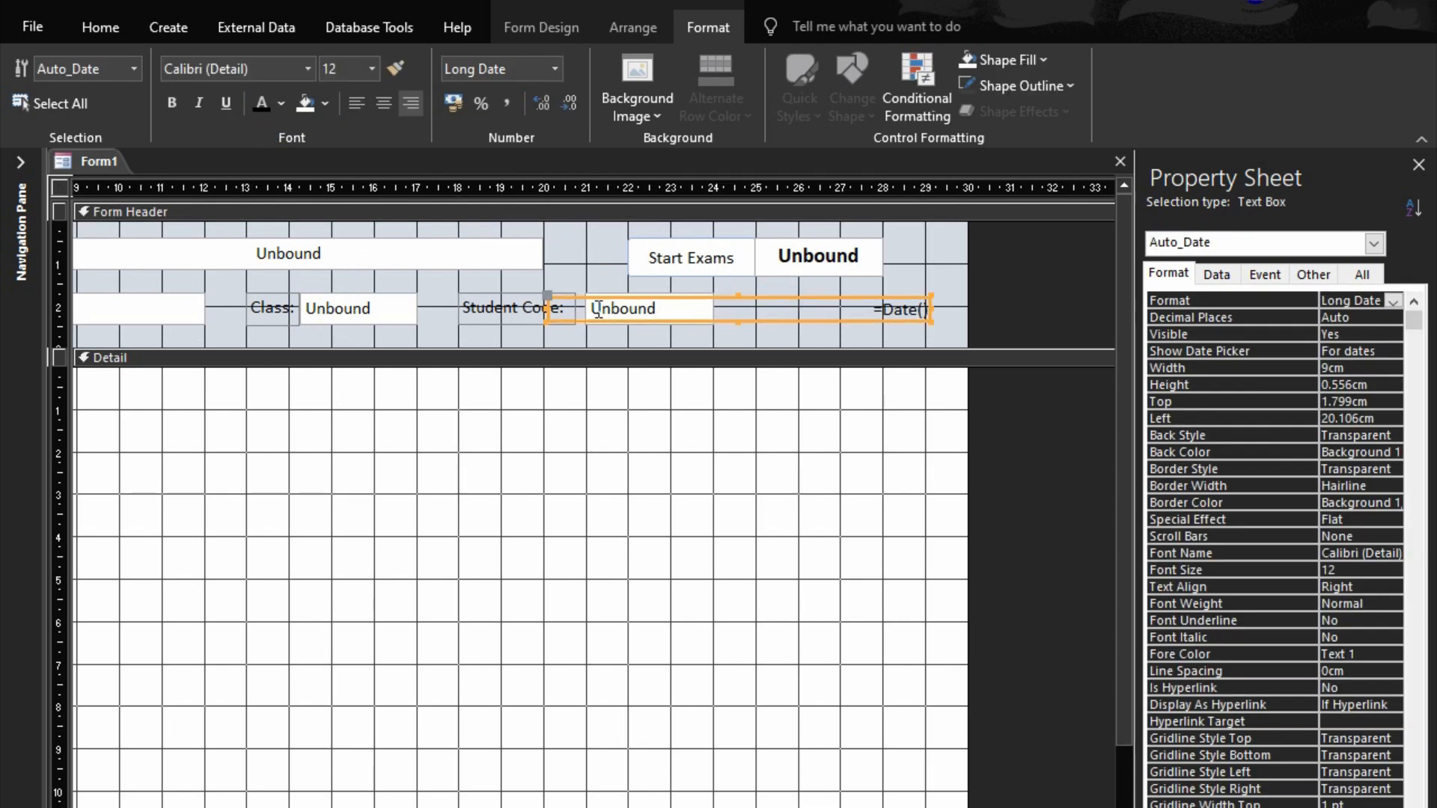
{"action": "left_click_drag", "start_coordinate": [554, 310], "coordinate": [627, 313]}
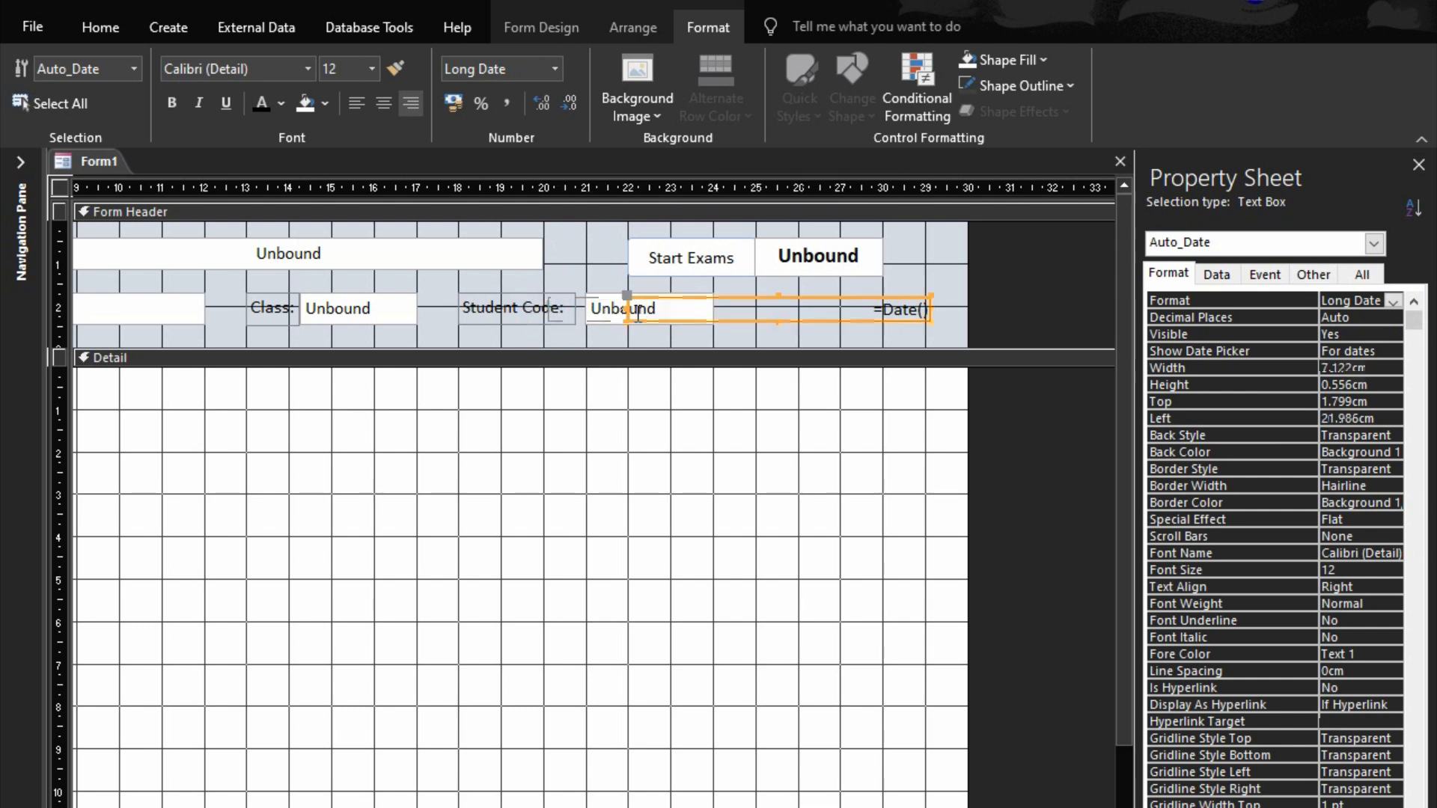
{"action": "right_click", "coordinate": [812, 317]}
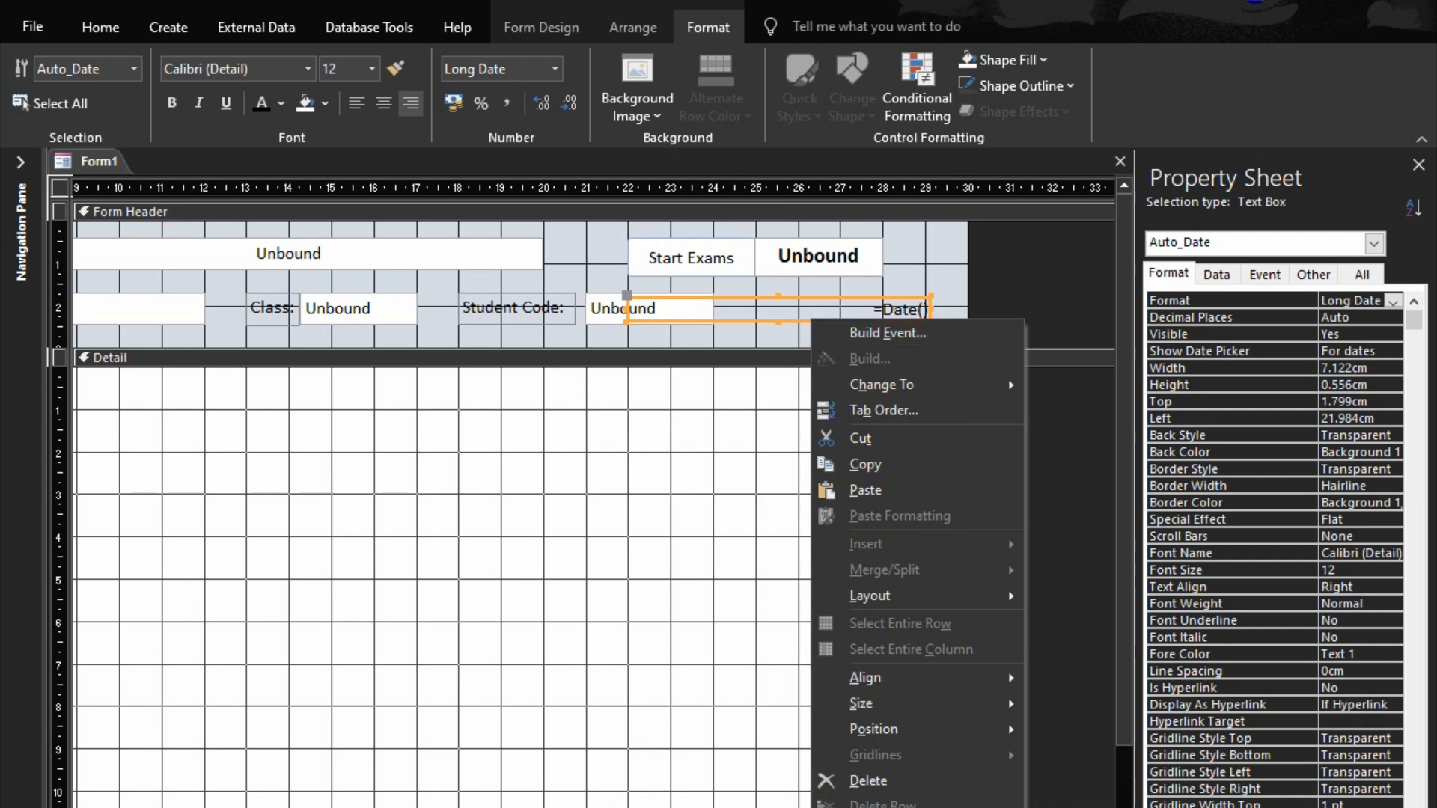
{"action": "key", "text": "Escape"}
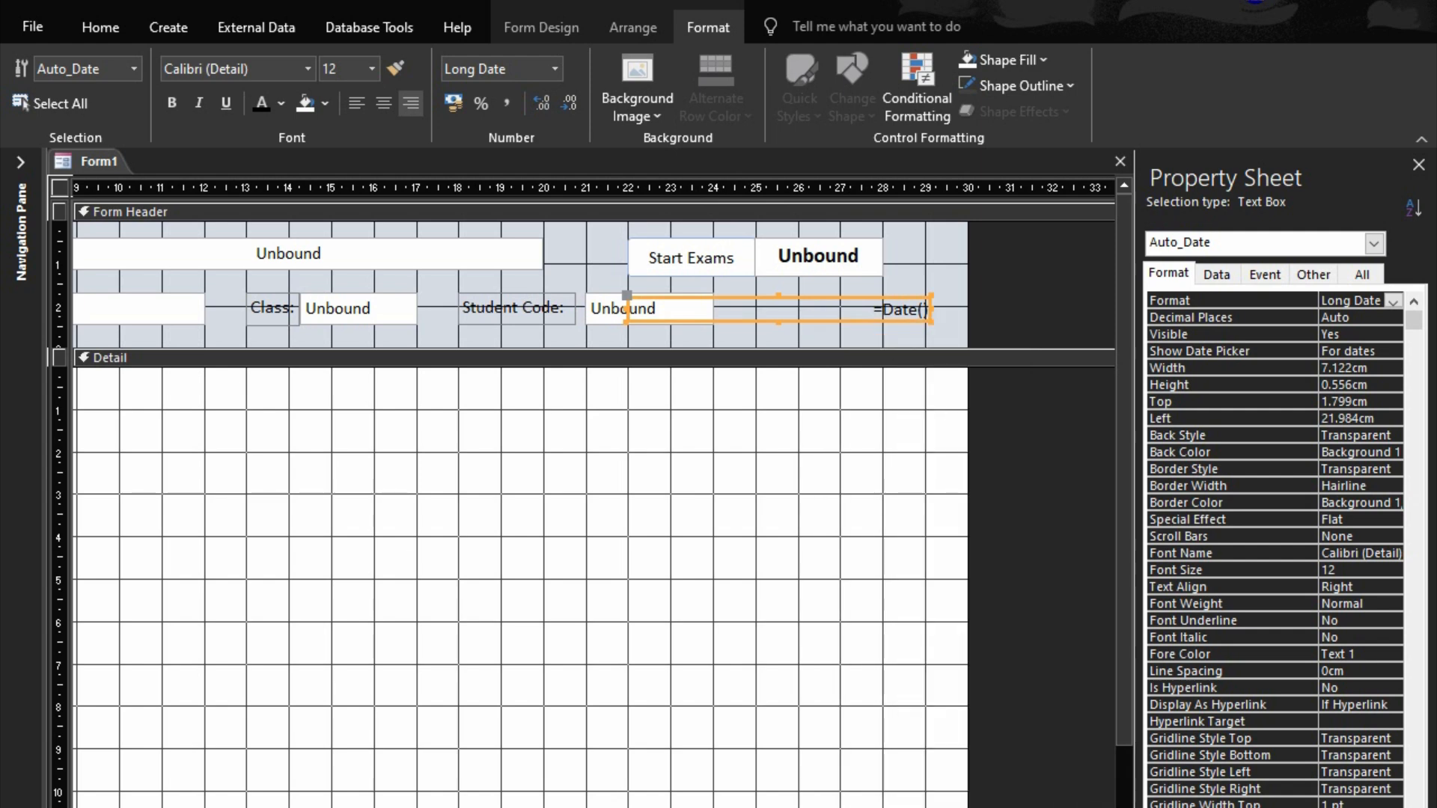
{"action": "key", "text": "F5"}
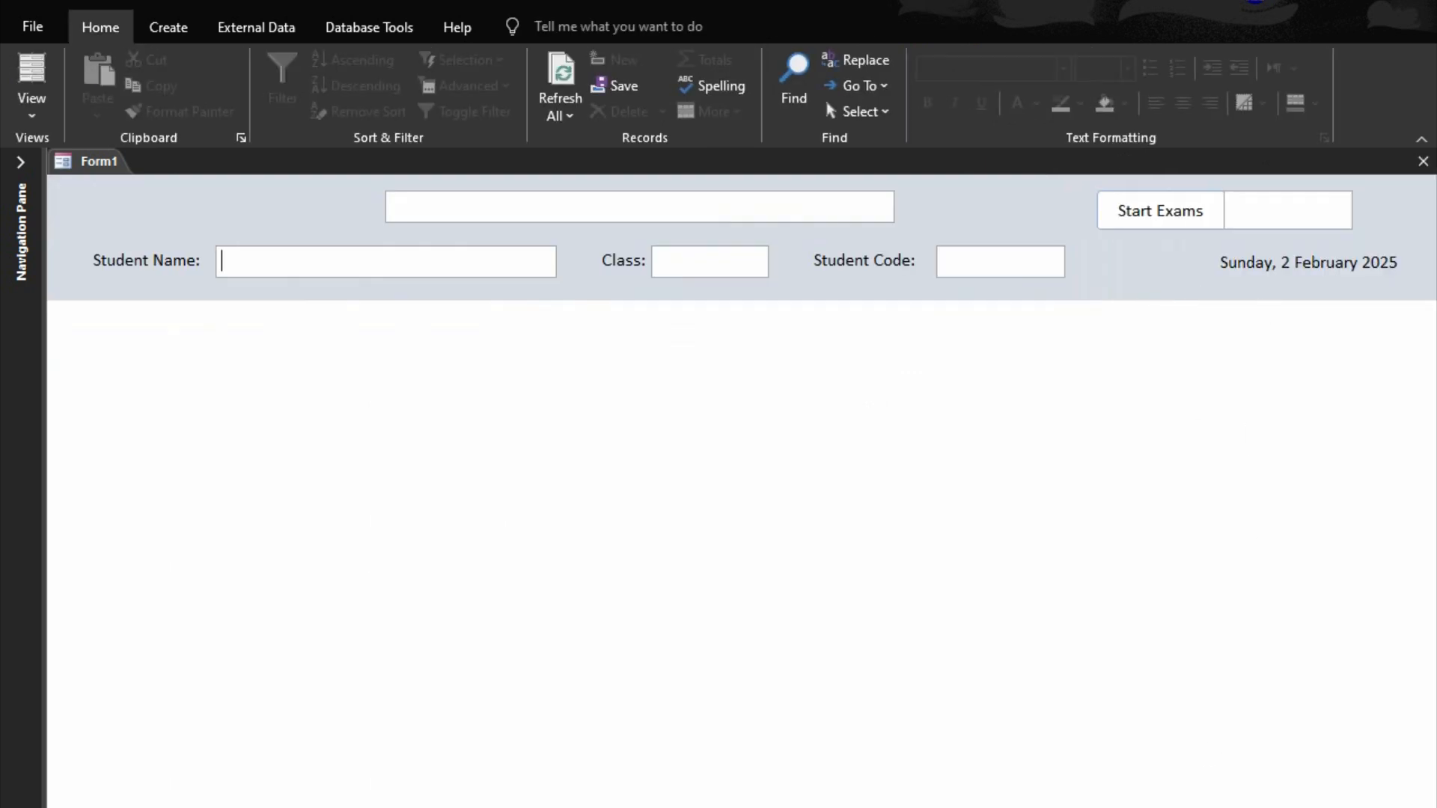
{"action": "key", "text": "ctrl+period"}
- Nudge the date text box left to about 20.9 cm, aligning its right edge with the bold text box above, and check it in Form View
{"action": "left_click_drag", "start_coordinate": [486, 807], "coordinate": [733, 807]}
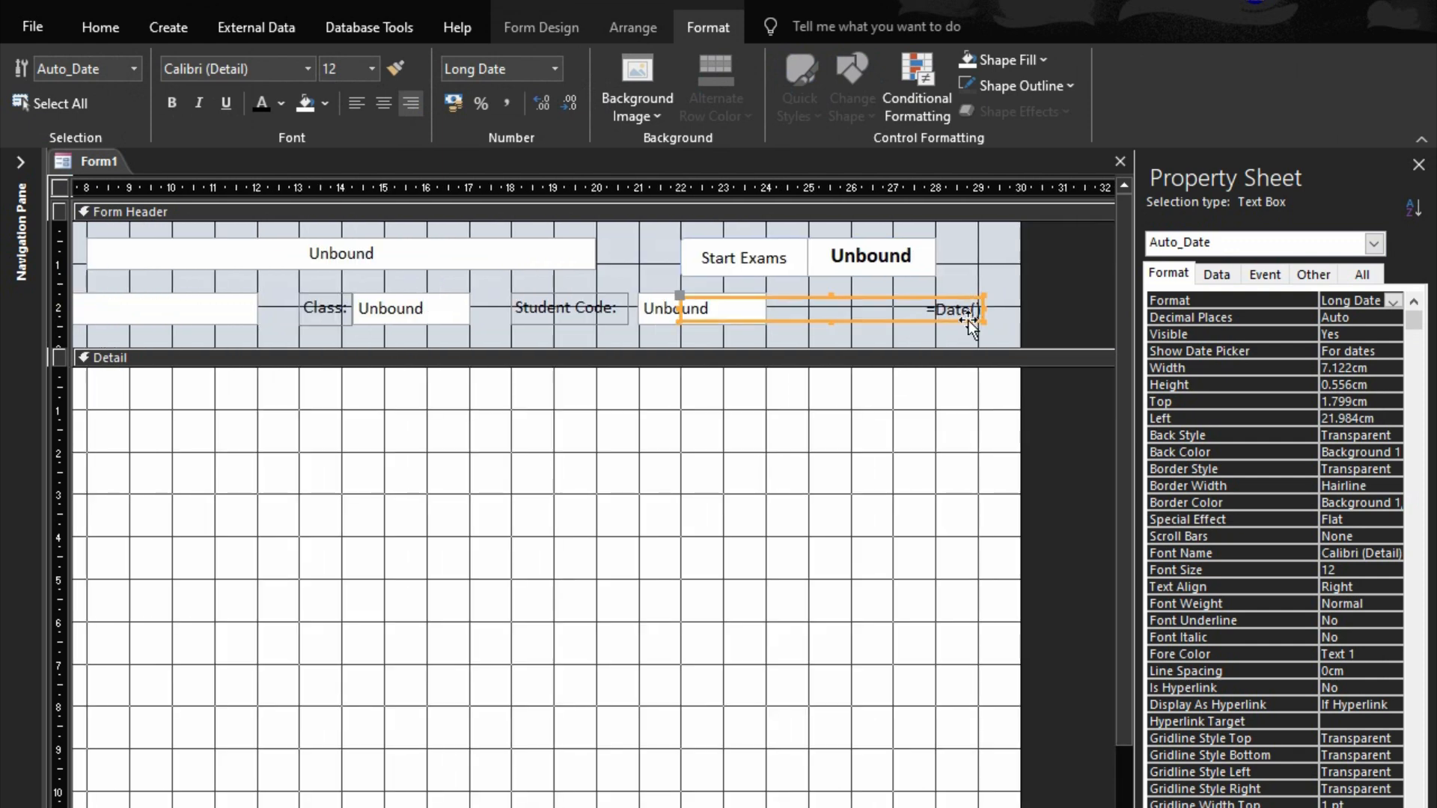
{"action": "key", "text": "Left"}
{"action": "key", "text": "Left"}
{"action": "key", "text": "Left"}
{"action": "key", "text": "Left"}
{"action": "key", "text": "Left"}
{"action": "key", "text": "Left"}
{"action": "key", "text": "Left"}
{"action": "key", "text": "Left"}
{"action": "key", "text": "Left"}
{"action": "key", "text": "Left"}
{"action": "key", "text": "Left"}
{"action": "key", "text": "Left"}
{"action": "key", "text": "Left"}
{"action": "key", "text": "Left"}
{"action": "key", "text": "Left"}
{"action": "key", "text": "Left"}
{"action": "key", "text": "Left"}
{"action": "key", "text": "Left"}
{"action": "key", "text": "Left"}
{"action": "key", "text": "Left"}
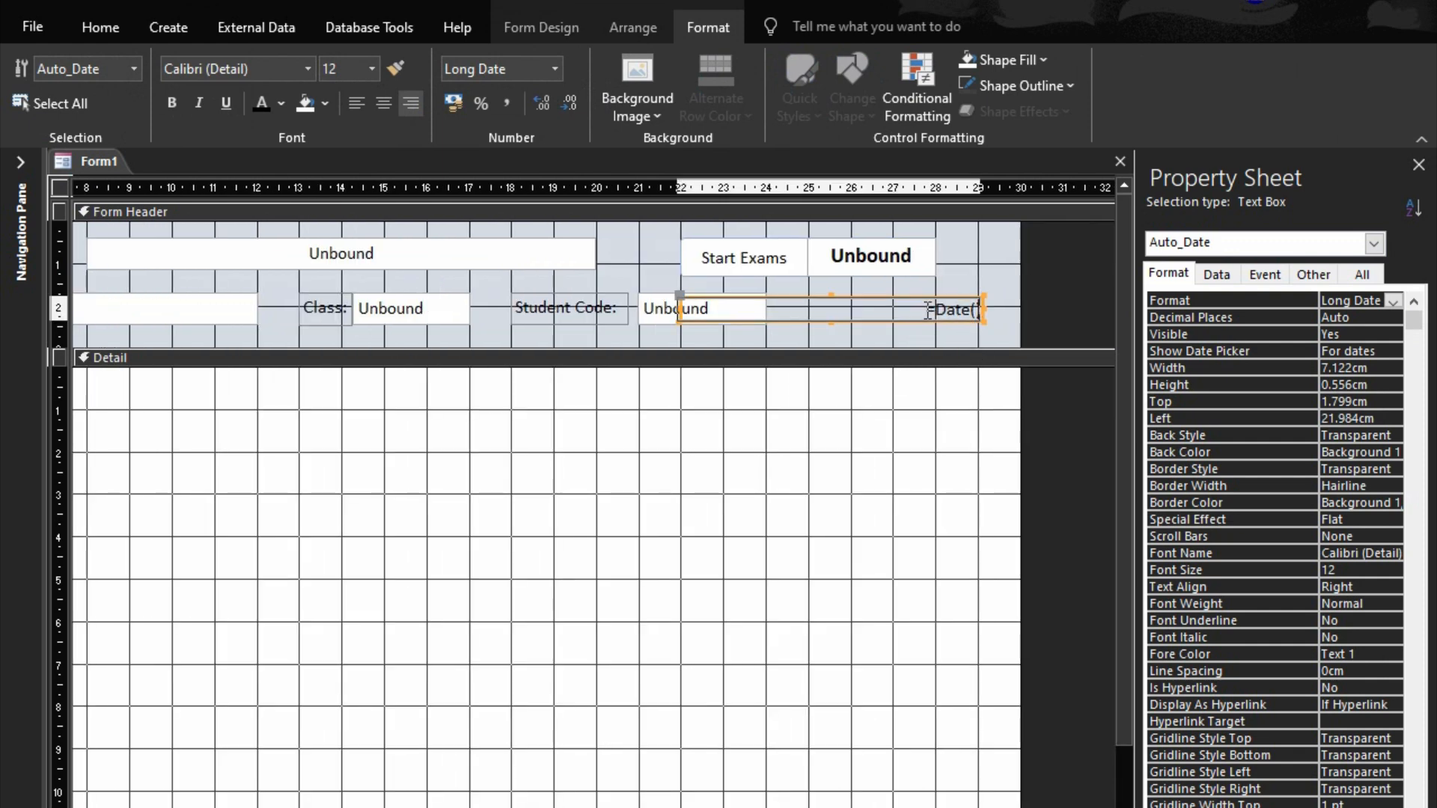
{"action": "left_click", "coordinate": [929, 310]}
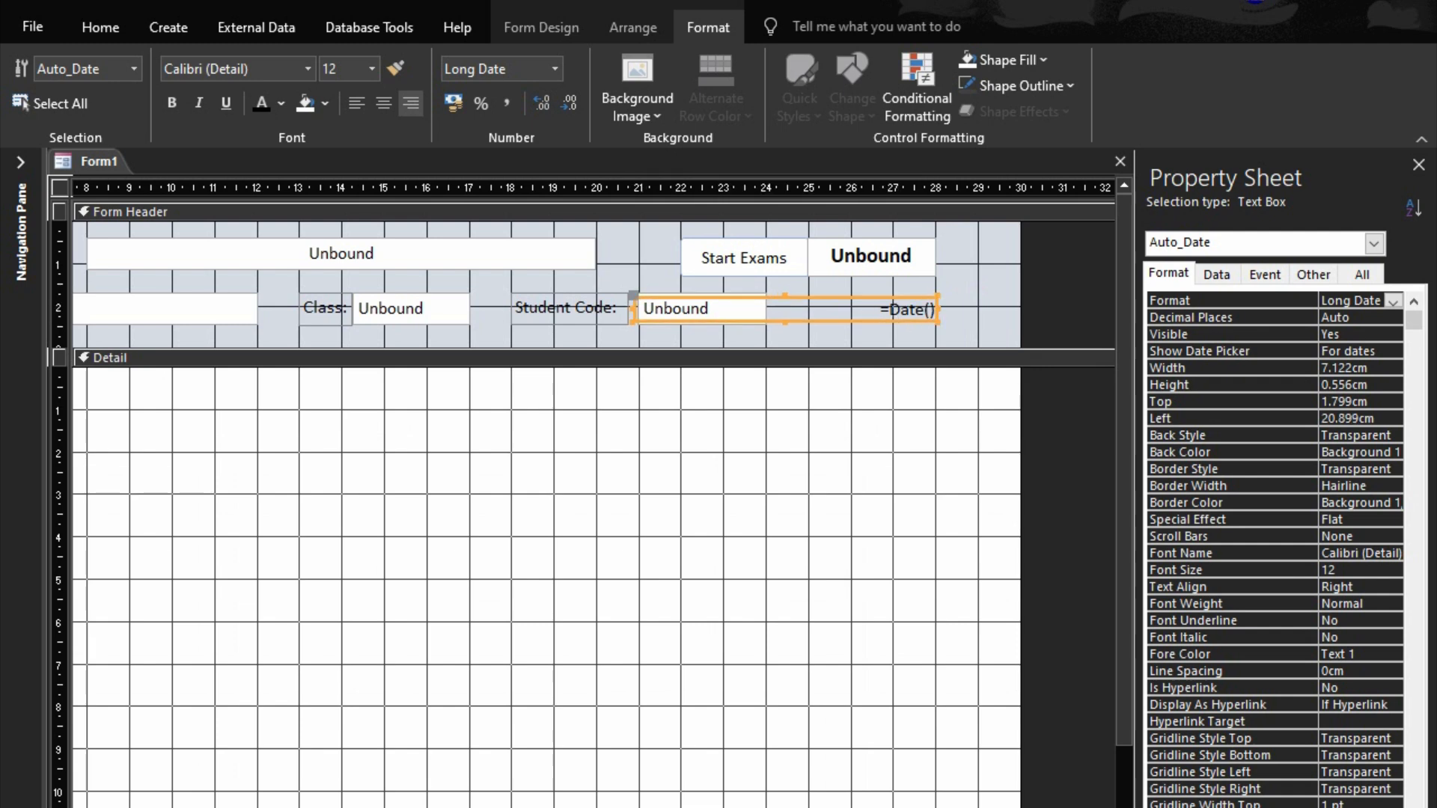
{"action": "key", "text": "F5"}
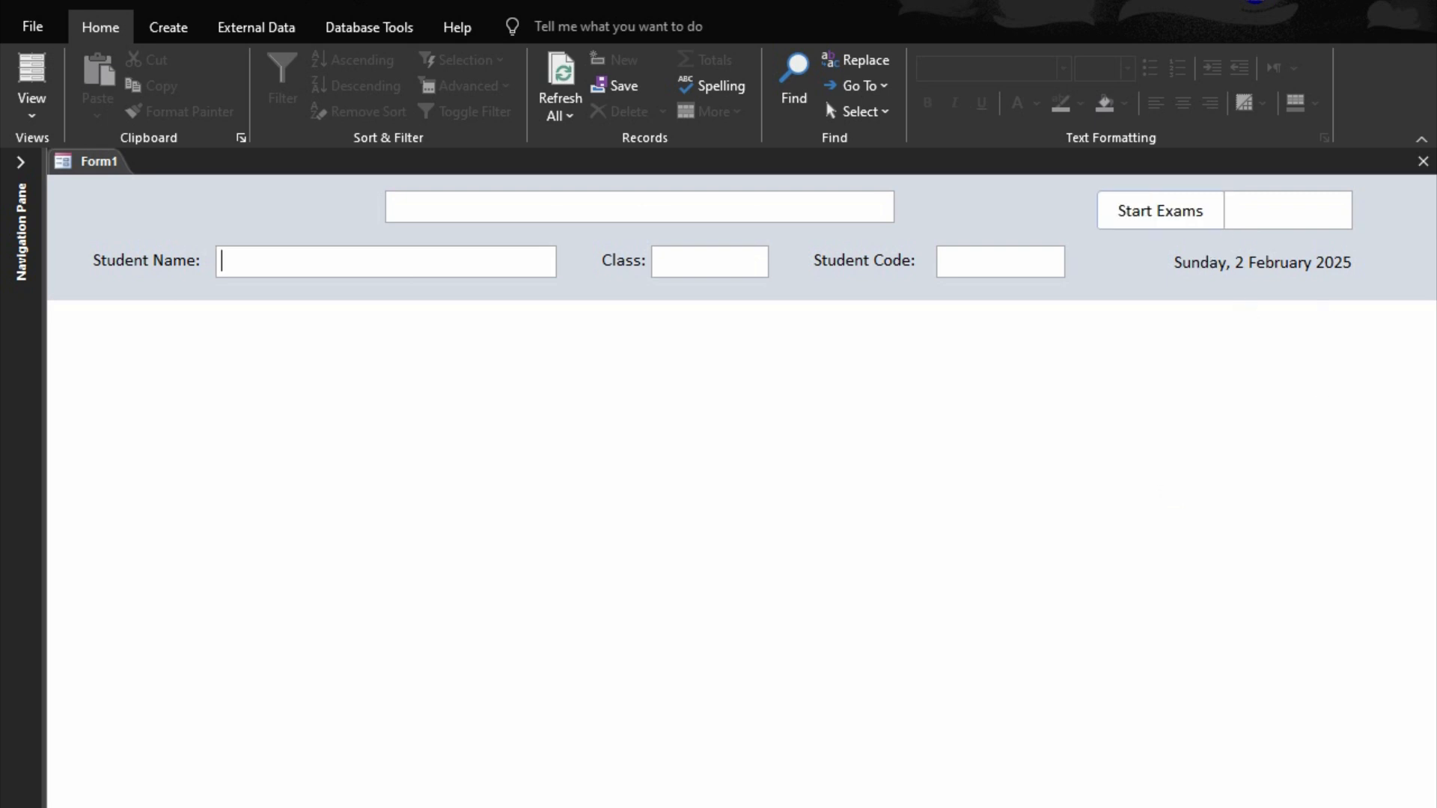
{"action": "key", "text": "ctrl+period"}
- Set the outline colour of the bold text box and the Start Exams button to dark red (#903C39)
{"action": "scroll", "coordinate": [832, 444], "scroll_direction": "right", "scroll_amount": 5}
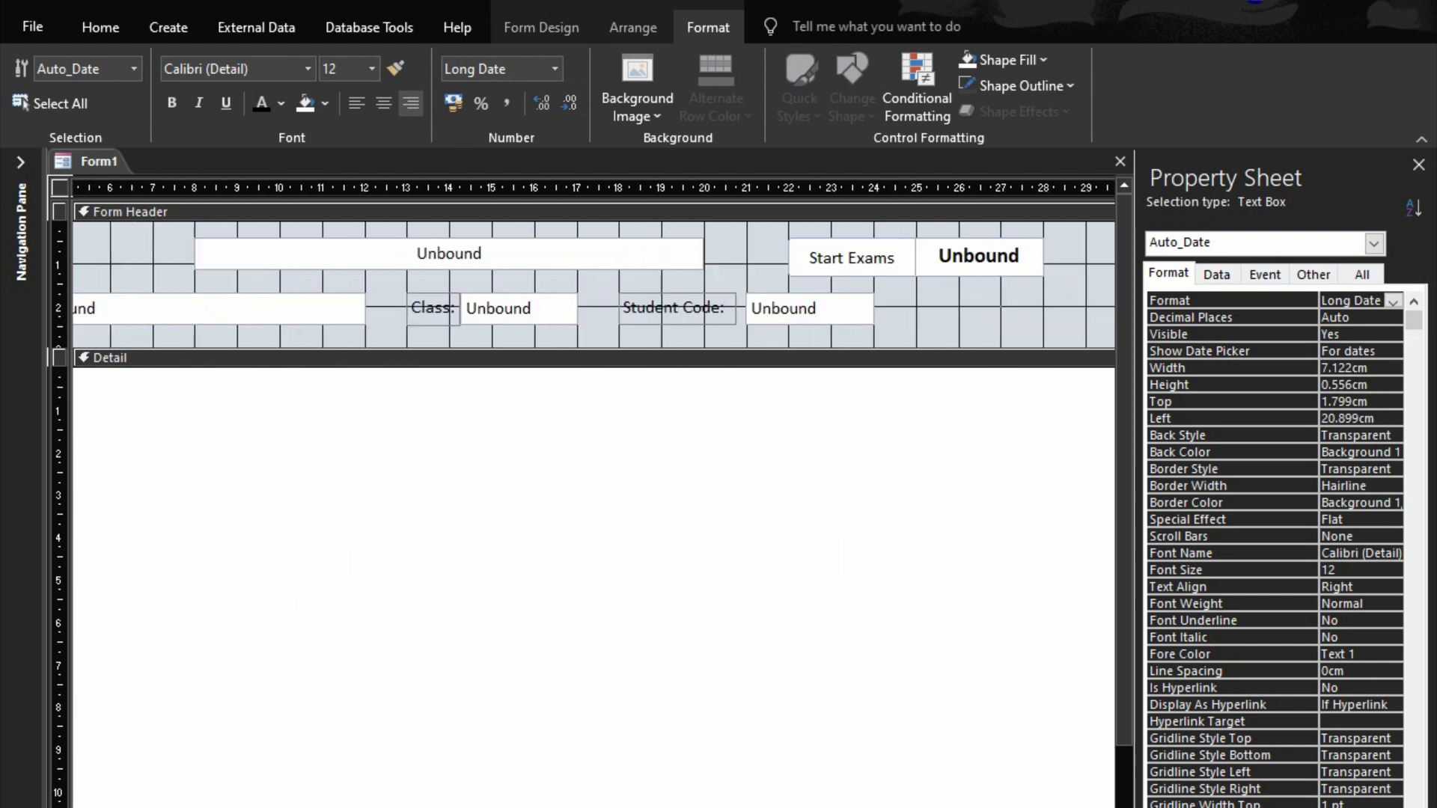
{"action": "left_click", "coordinate": [827, 266]}
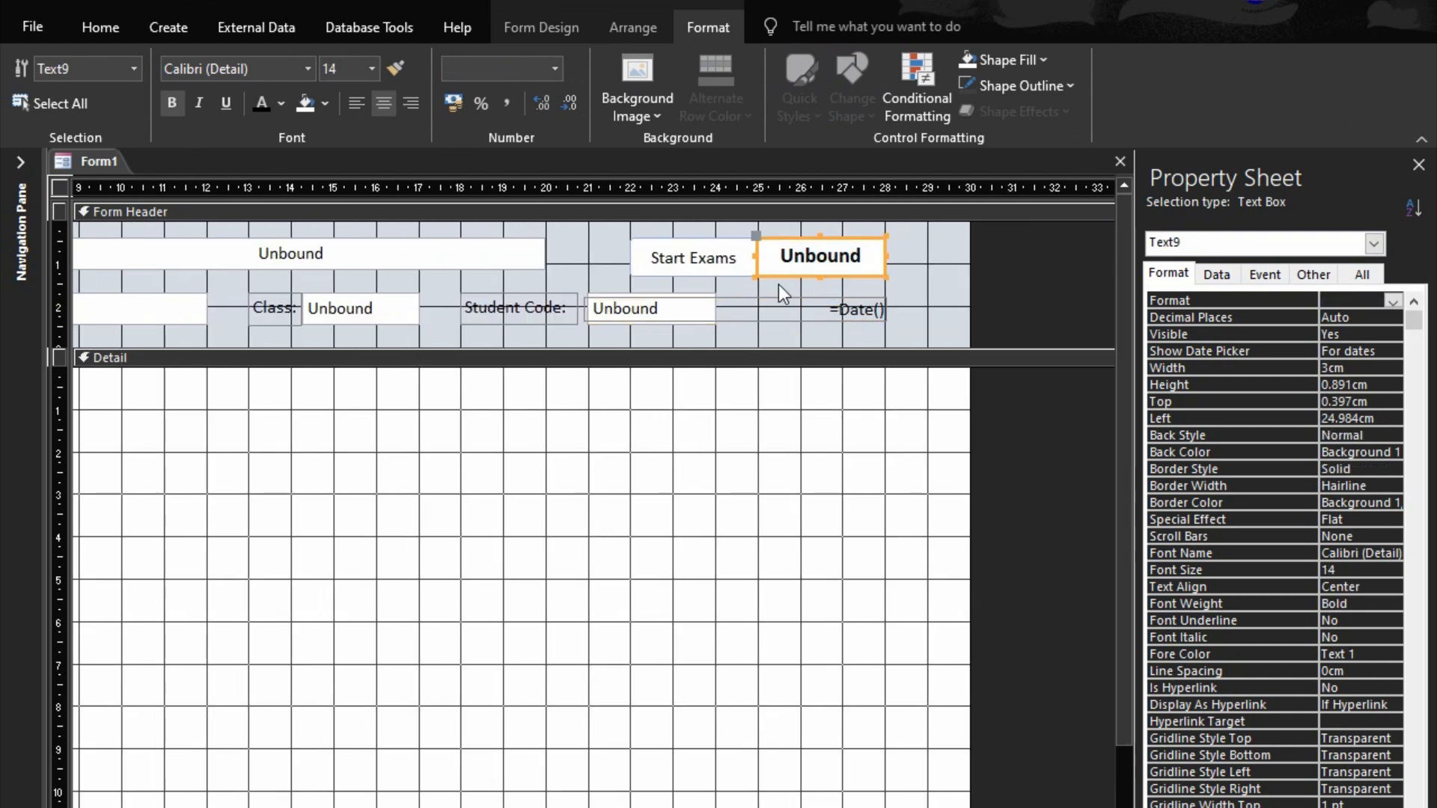
{"action": "left_click", "coordinate": [1021, 82]}
{"action": "left_click", "coordinate": [1058, 382]}
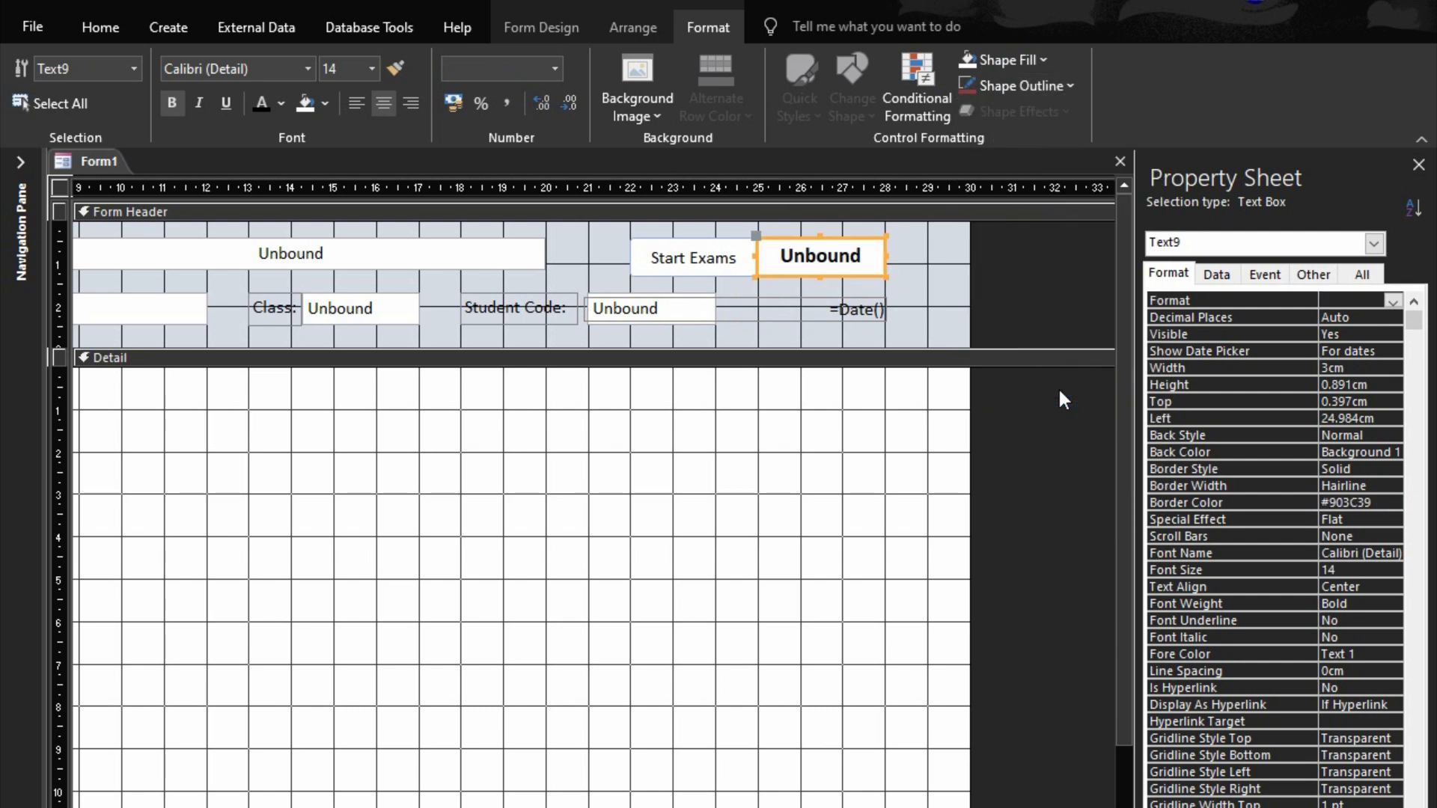
{"action": "left_click", "coordinate": [714, 258]}
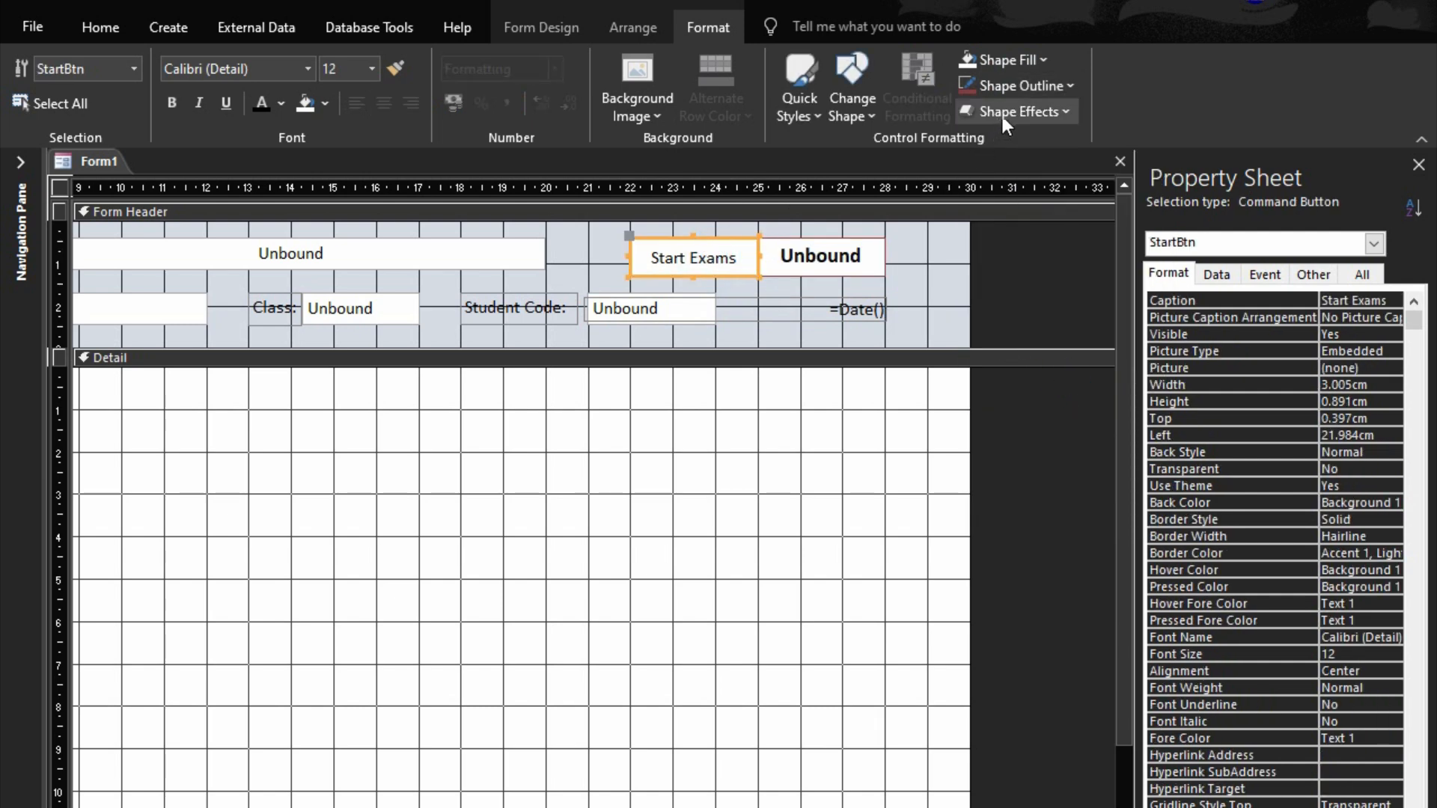
{"action": "left_click", "coordinate": [973, 84]}
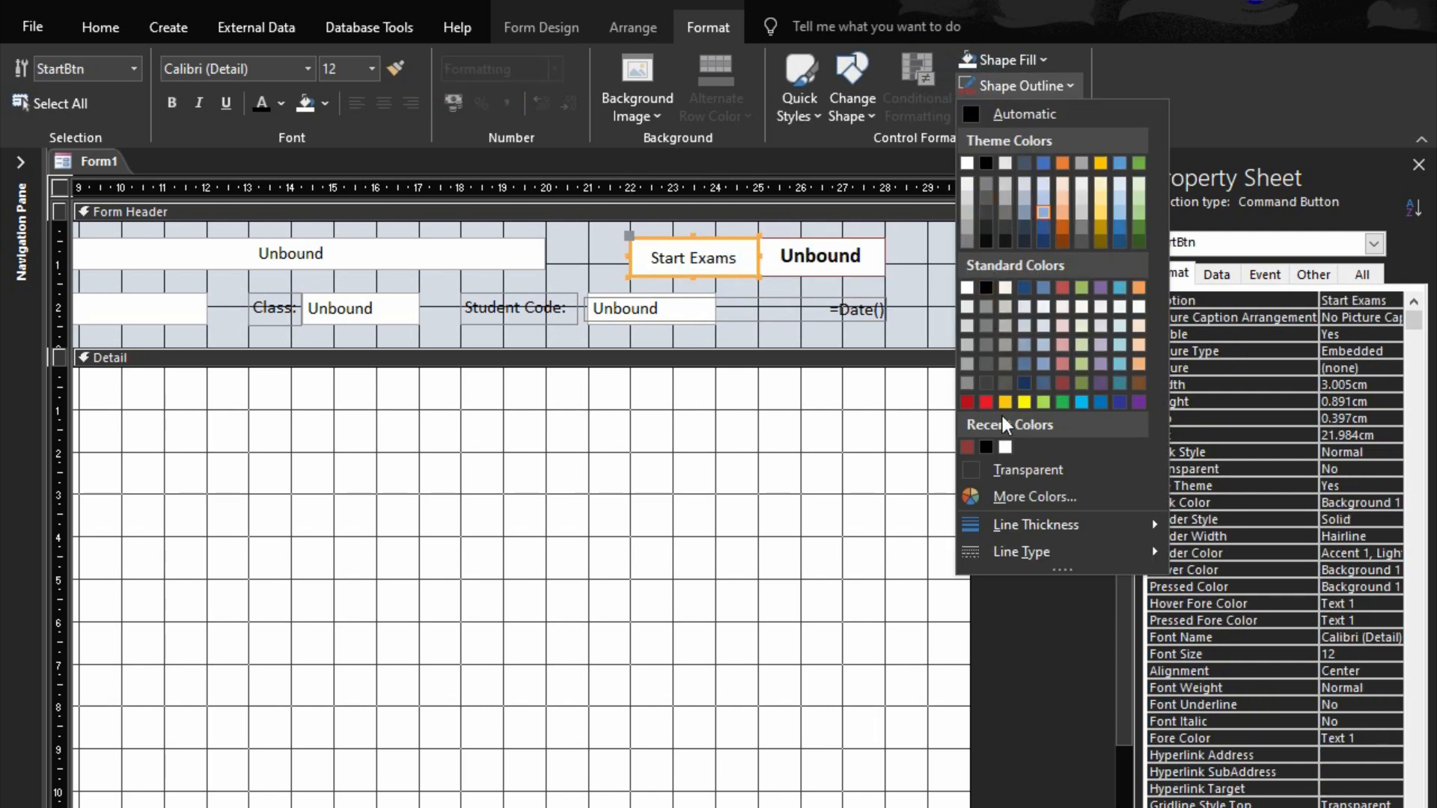
{"action": "left_click", "coordinate": [969, 447]}
- Check the outlines of the Start Exams button and its text box in Form View and return to Design View
{"action": "key", "text": "F5"}
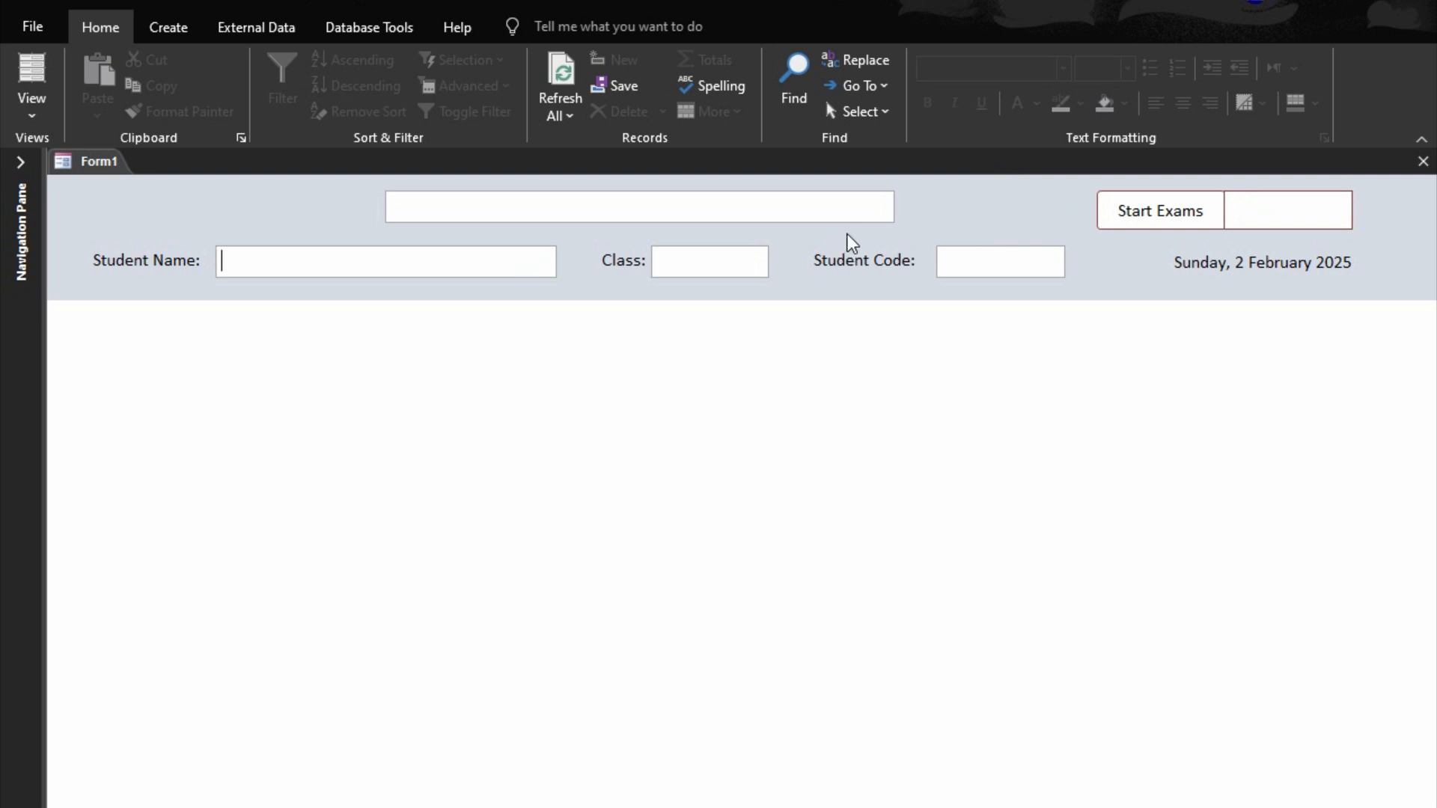
{"action": "right_click", "coordinate": [956, 208]}
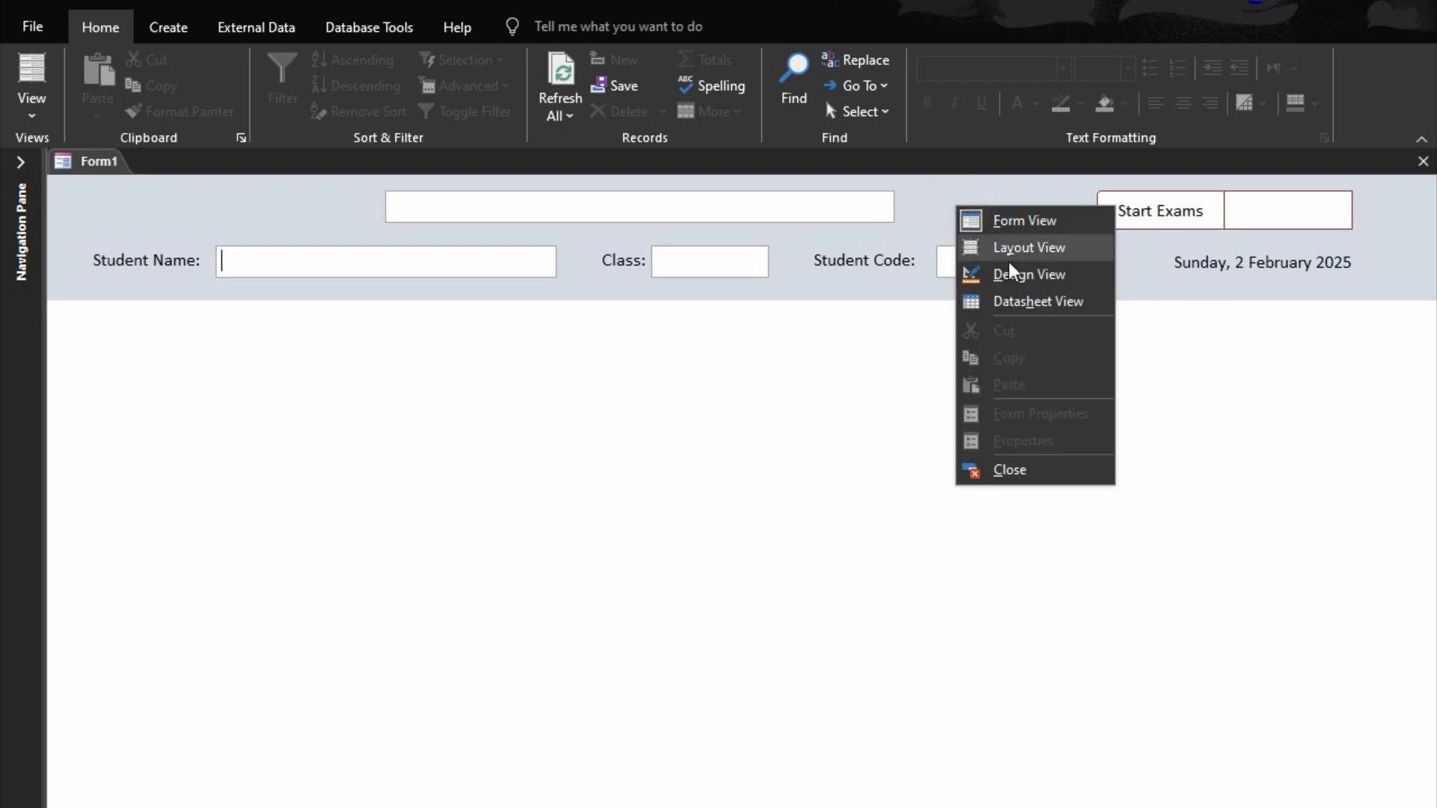
{"action": "left_click", "coordinate": [1018, 275]}
- Enter the expression =DLookUp("Subject","Candidate") in the wide title text box of the header and check it in Form View
{"action": "left_click", "coordinate": [771, 247]}
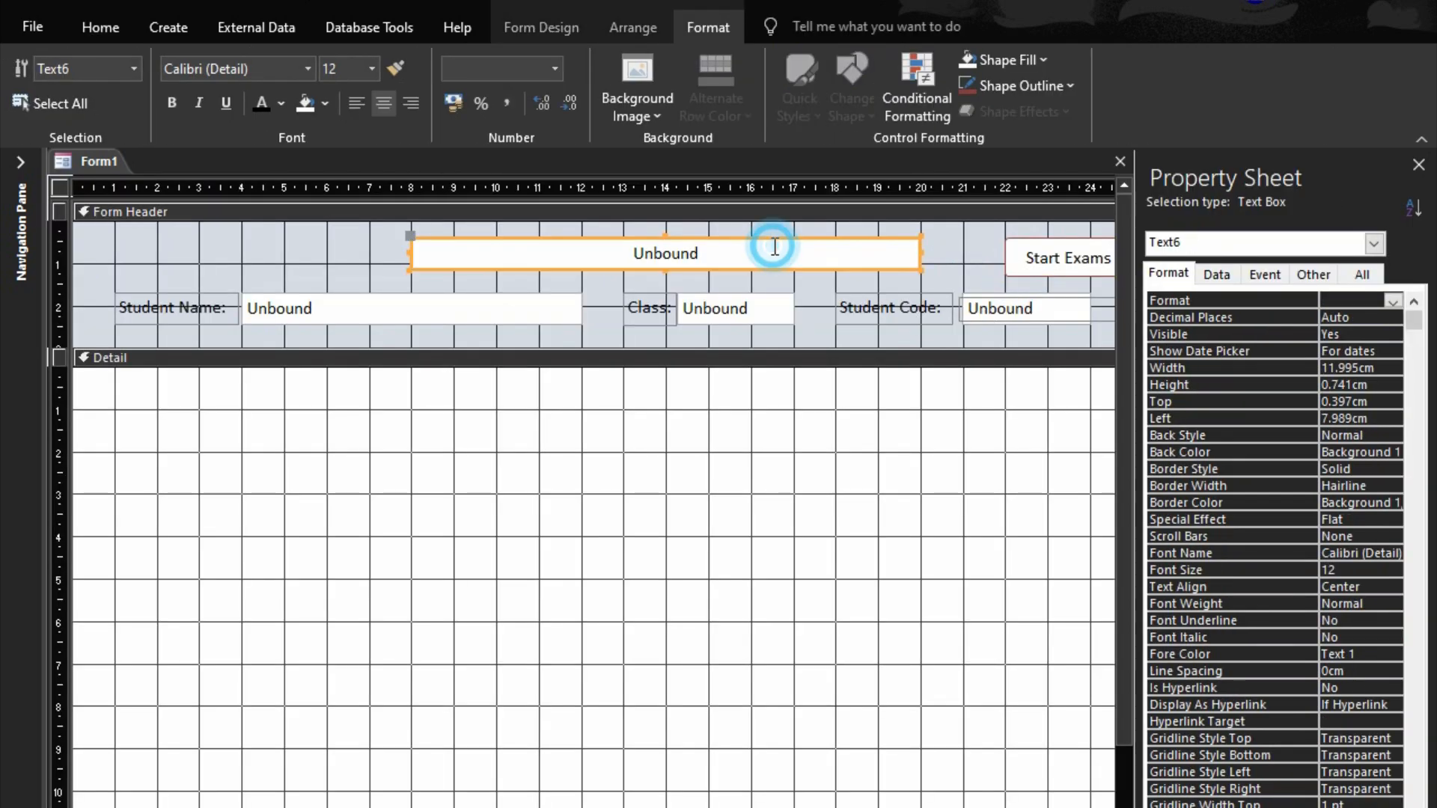
{"action": "left_click", "coordinate": [622, 252]}
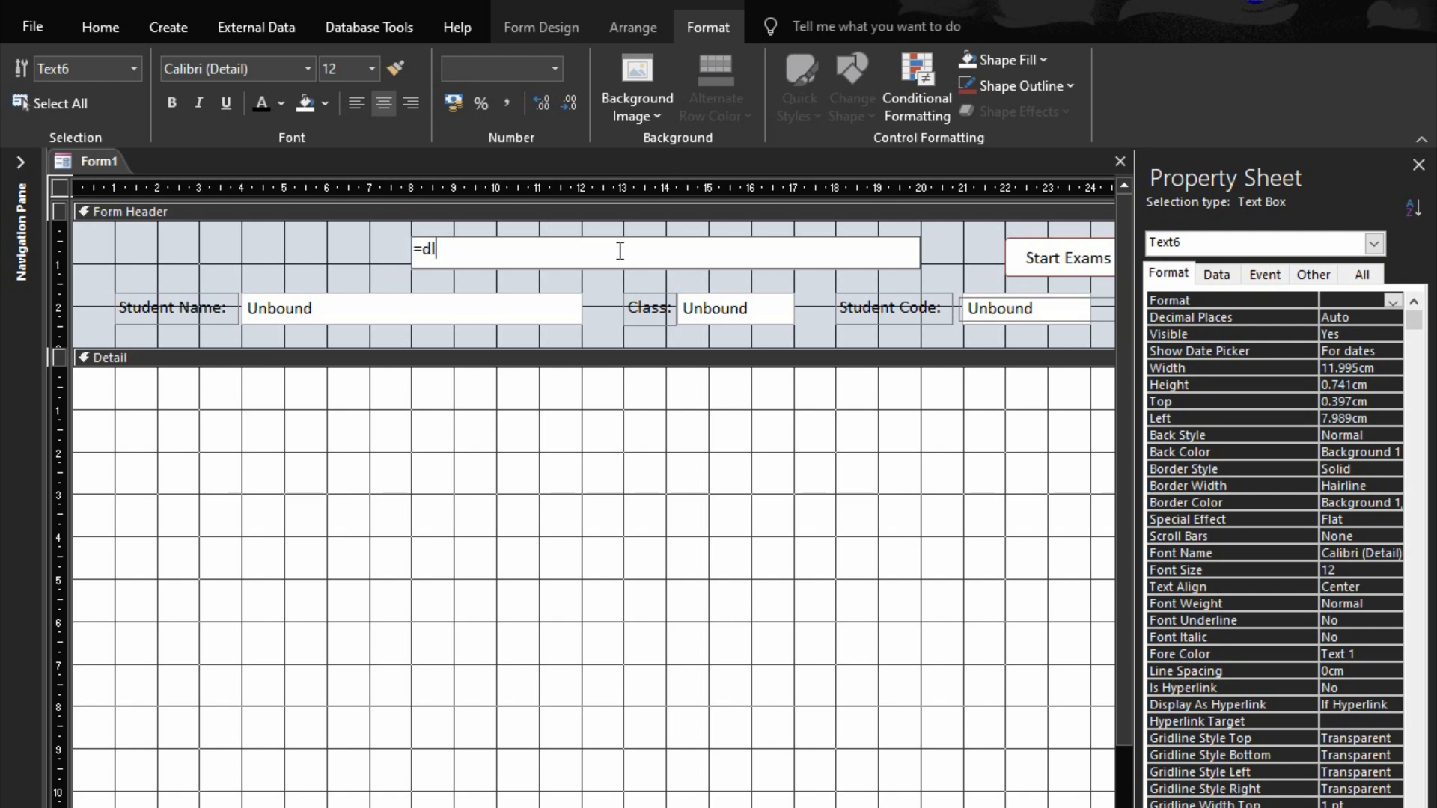
{"action": "type", "text": "ou"}
{"action": "type", "text": "kuy"}
{"action": "type", "text": "ec"}
{"action": "type", "text": "t\",\"Candidatr"}
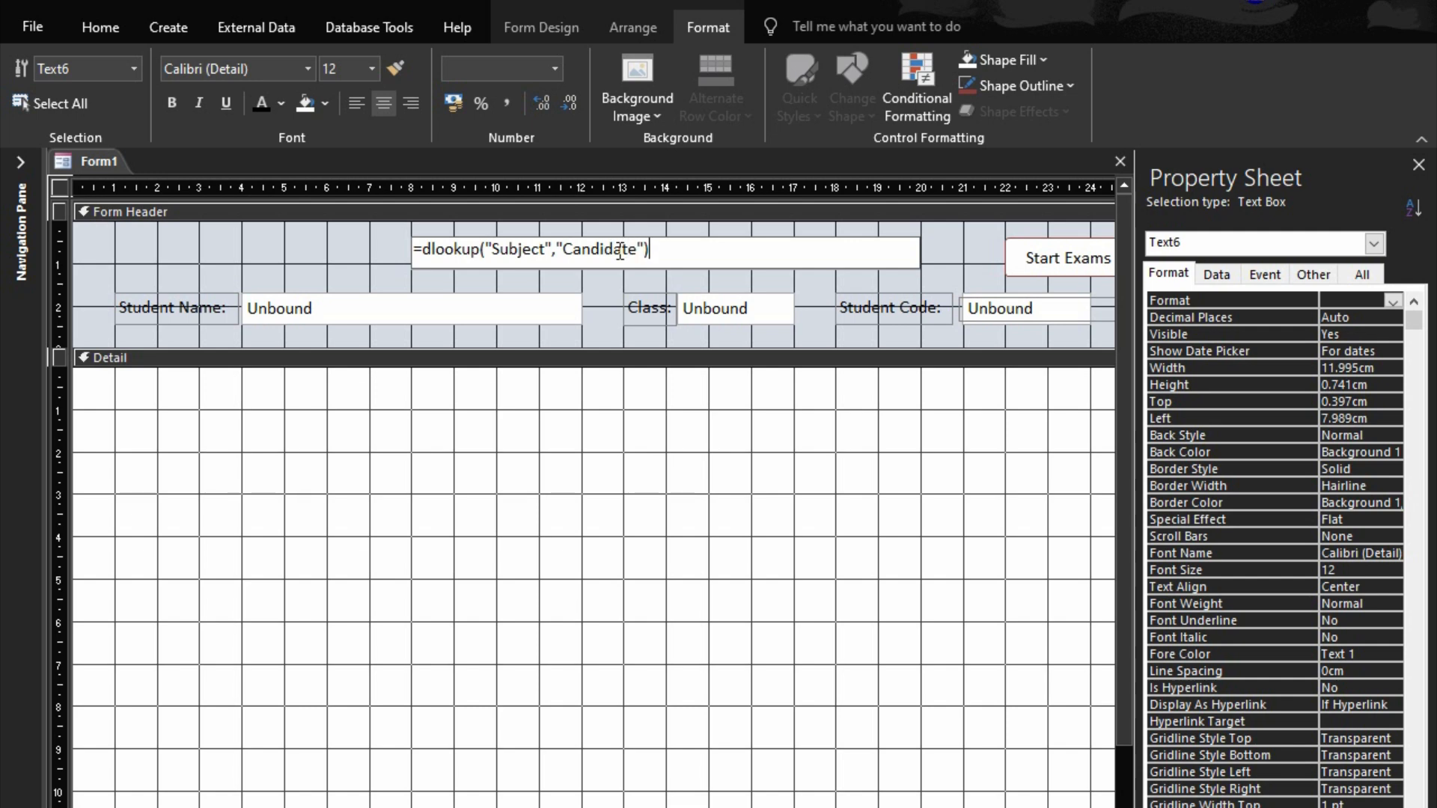
{"action": "left_click", "coordinate": [313, 237]}
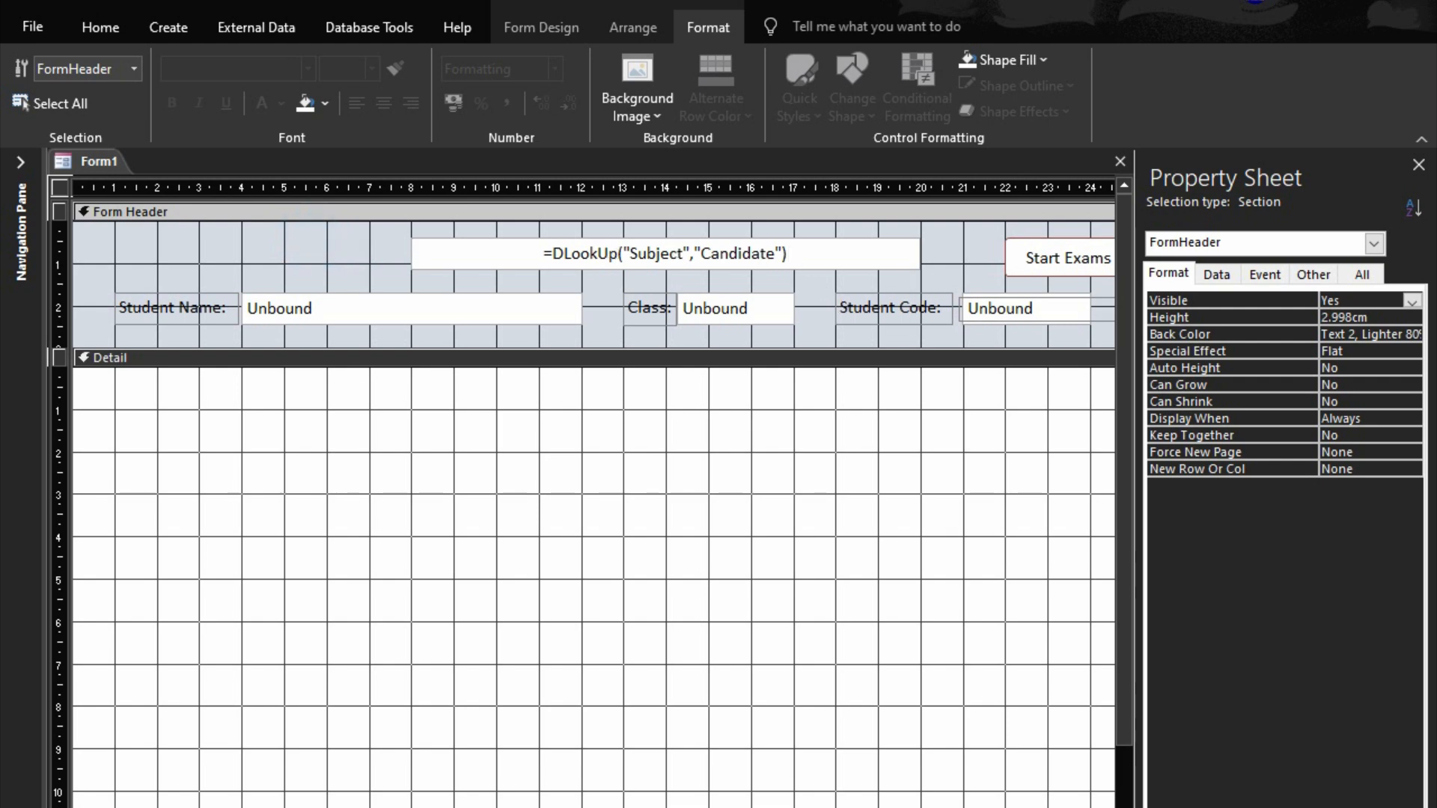
{"action": "key", "text": "F5"}
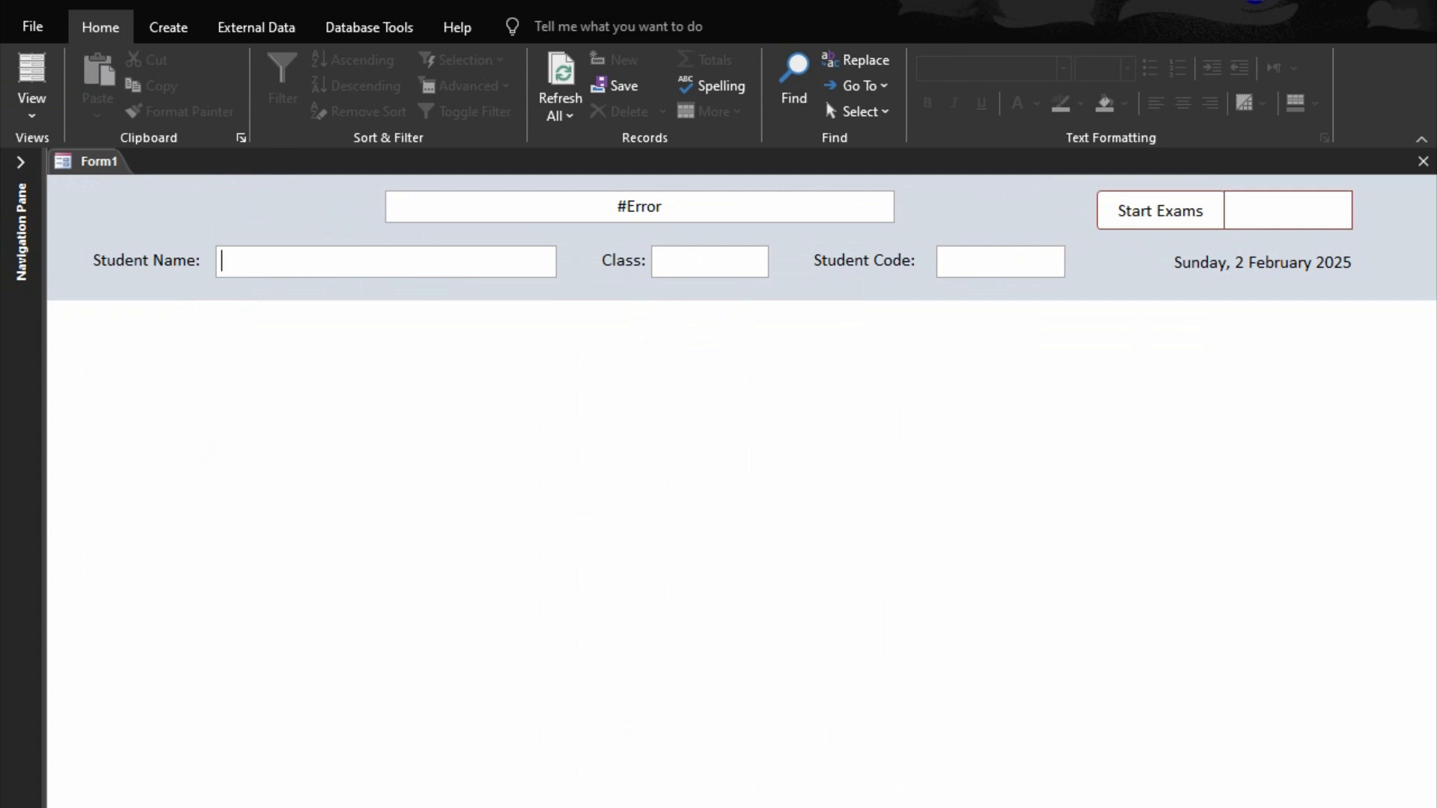
{"action": "key", "text": "ctrl+period"}
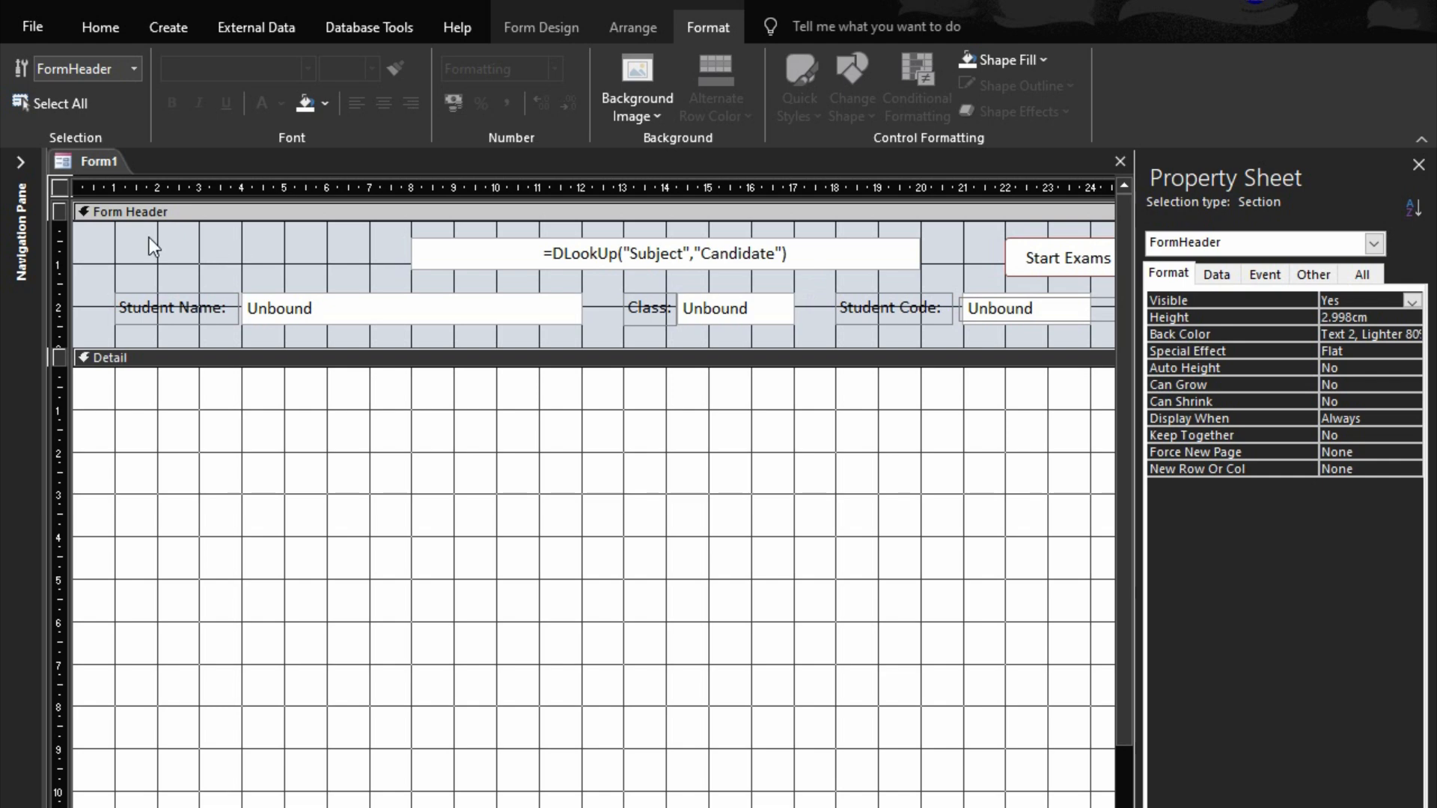
- Check the Candidates table's name and its field names in the table design, and close the table
{"action": "left_click", "coordinate": [23, 162]}
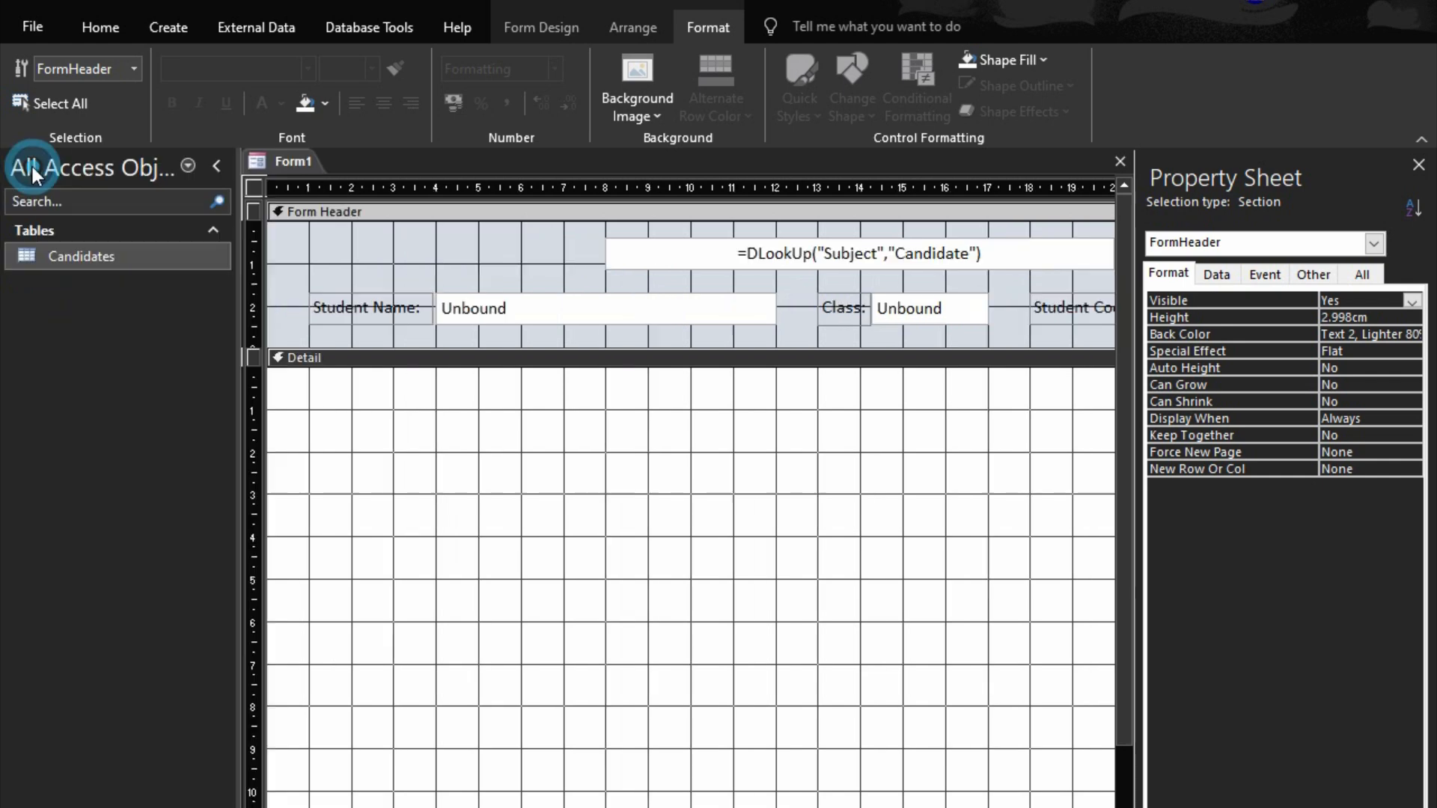
{"action": "right_click", "coordinate": [81, 255]}
{"action": "left_click", "coordinate": [167, 297]}
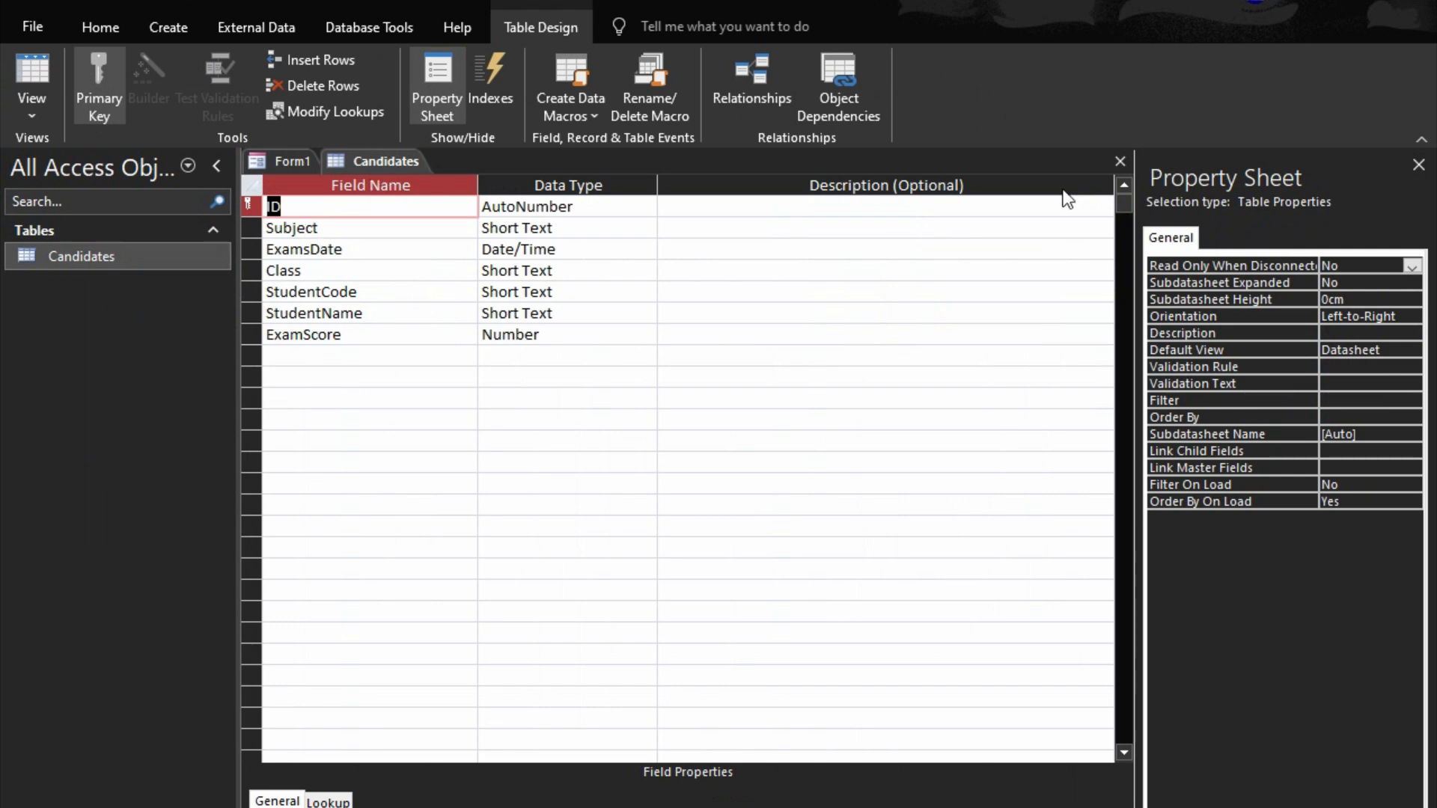
{"action": "left_click", "coordinate": [1120, 160]}
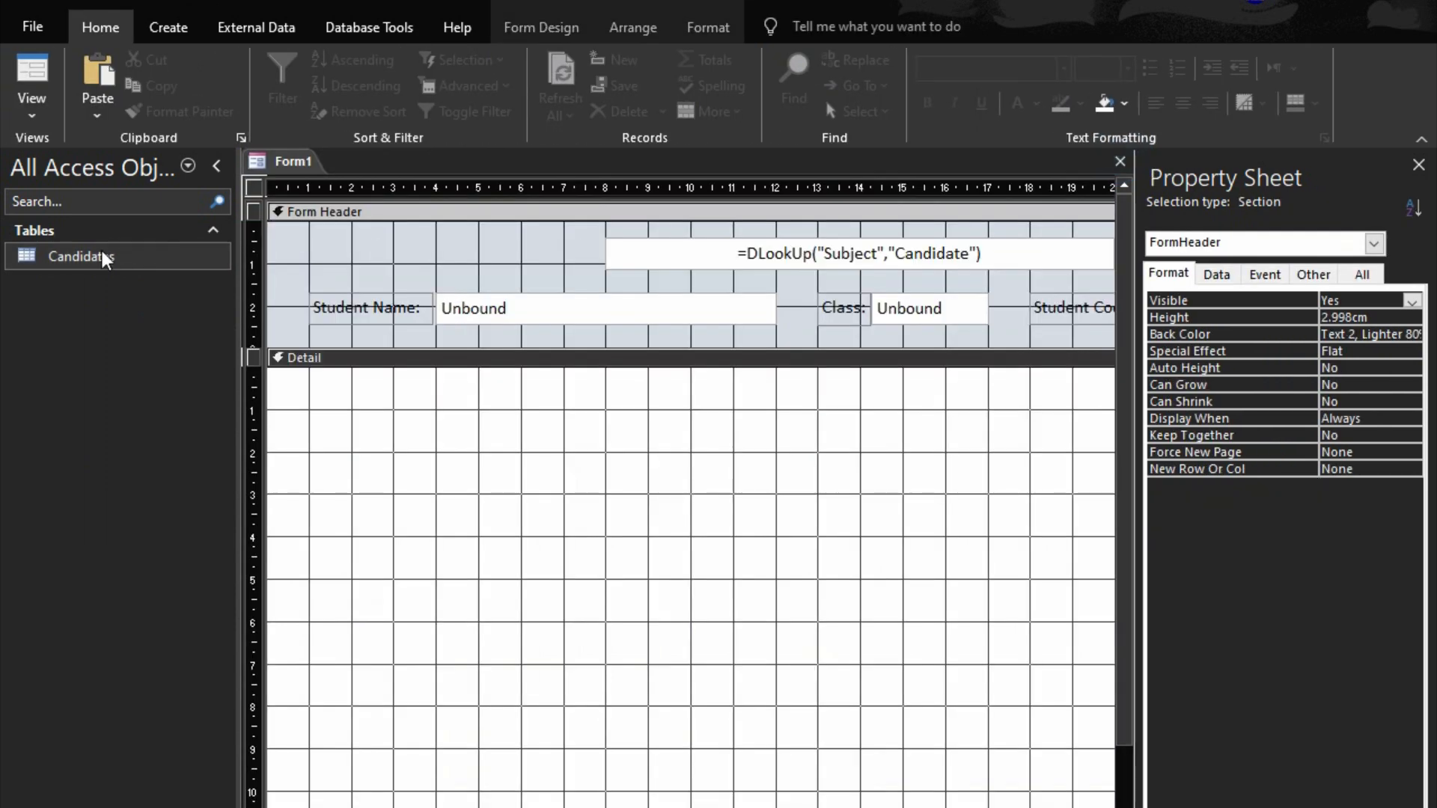
- Correct the table name in the title text box's DLookUp expression to "Candidates" and check it in Form View
{"action": "left_click", "coordinate": [955, 258]}
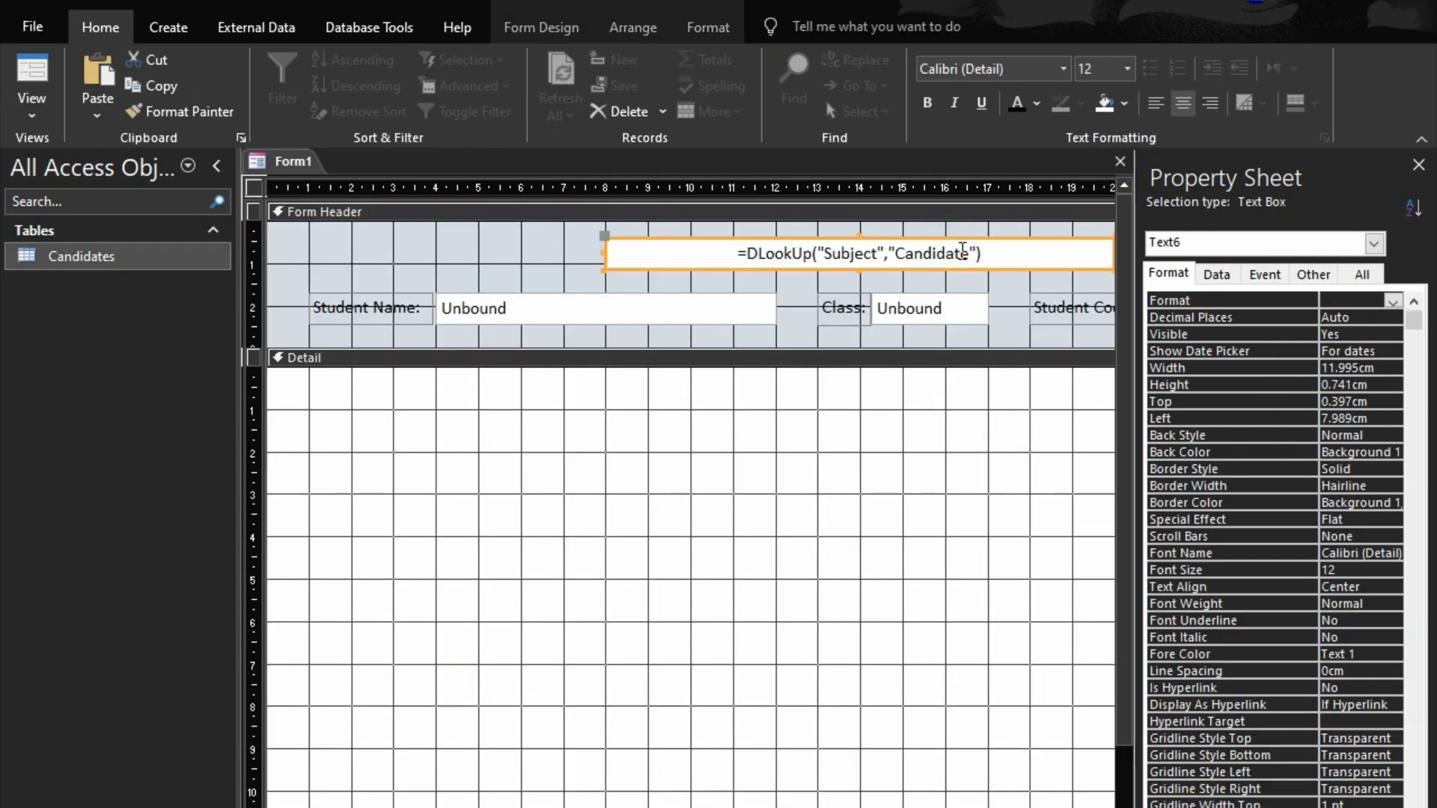
{"action": "left_click", "coordinate": [971, 254]}
{"action": "left_click", "coordinate": [834, 248]}
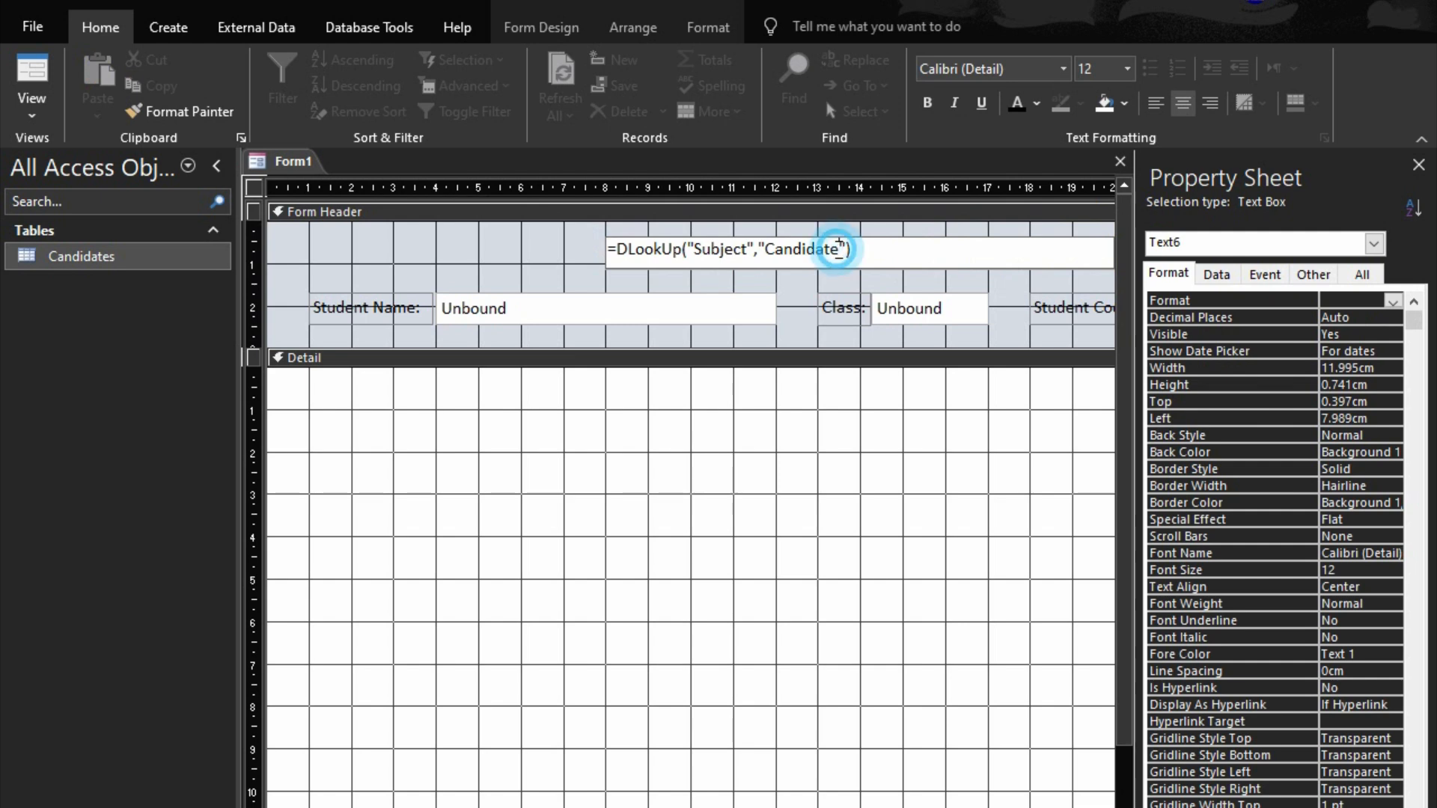
{"action": "type", "text": "s"}
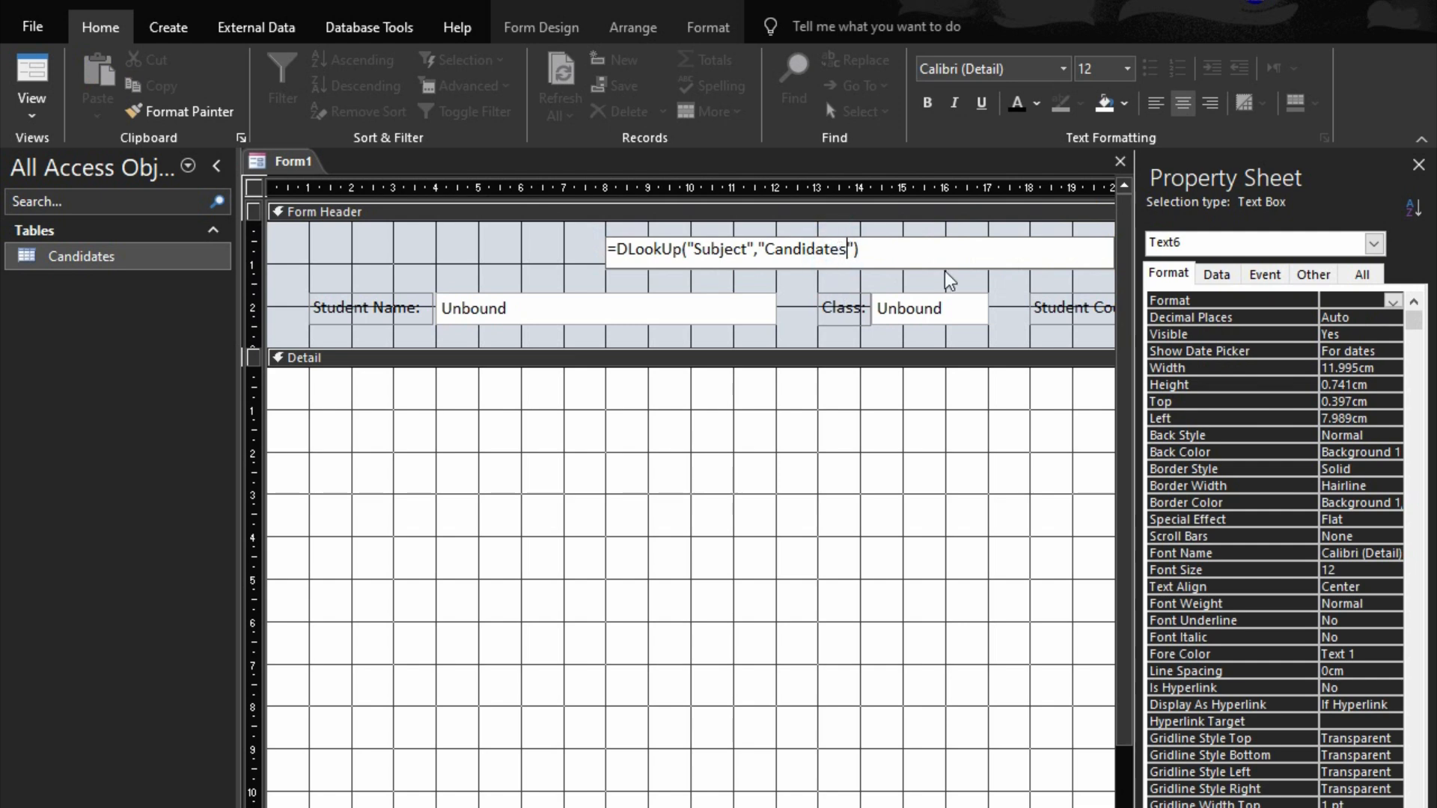
{"action": "left_click", "coordinate": [432, 246]}
{"action": "key", "text": "F5"}
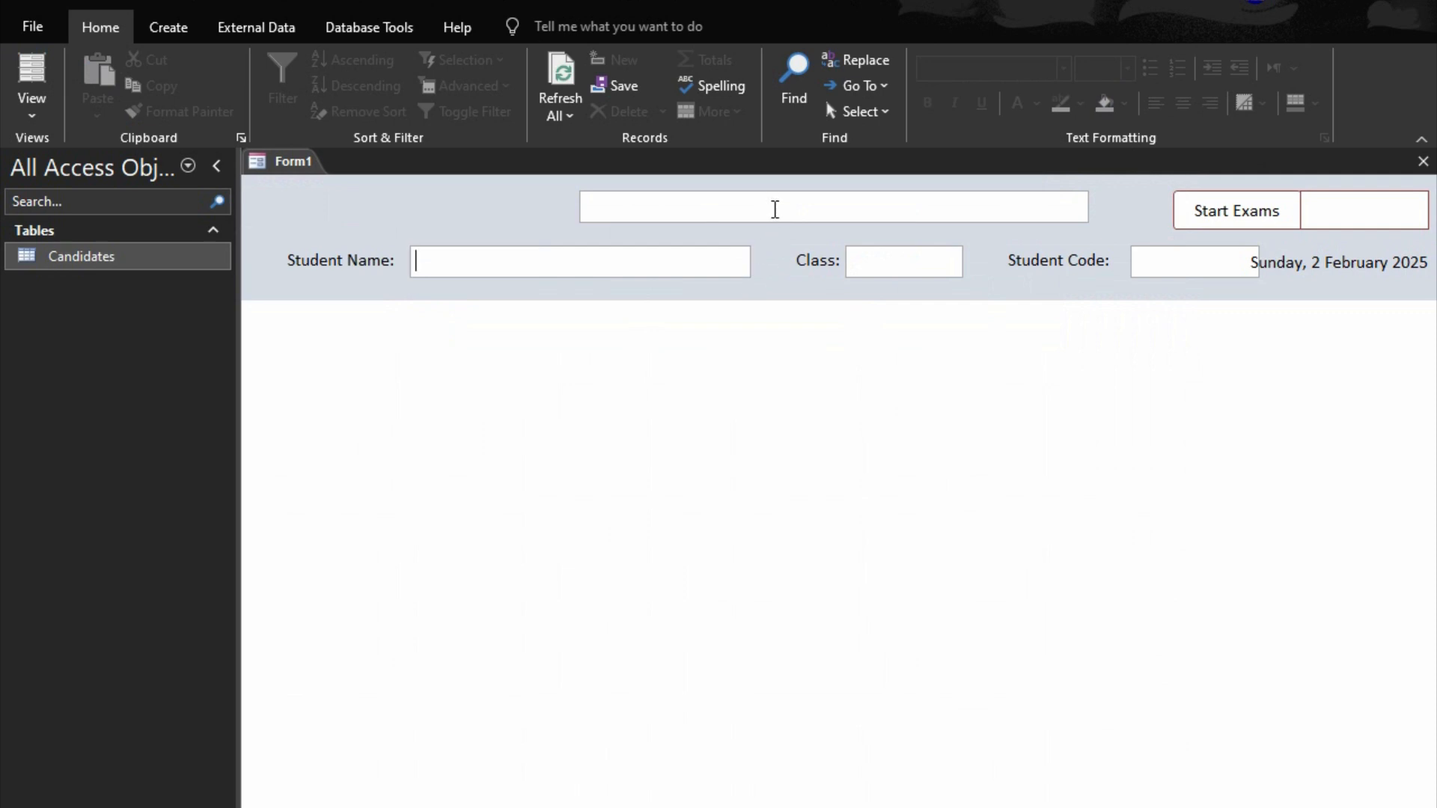
{"action": "right_click", "coordinate": [541, 212]}
{"action": "left_click", "coordinate": [568, 275]}
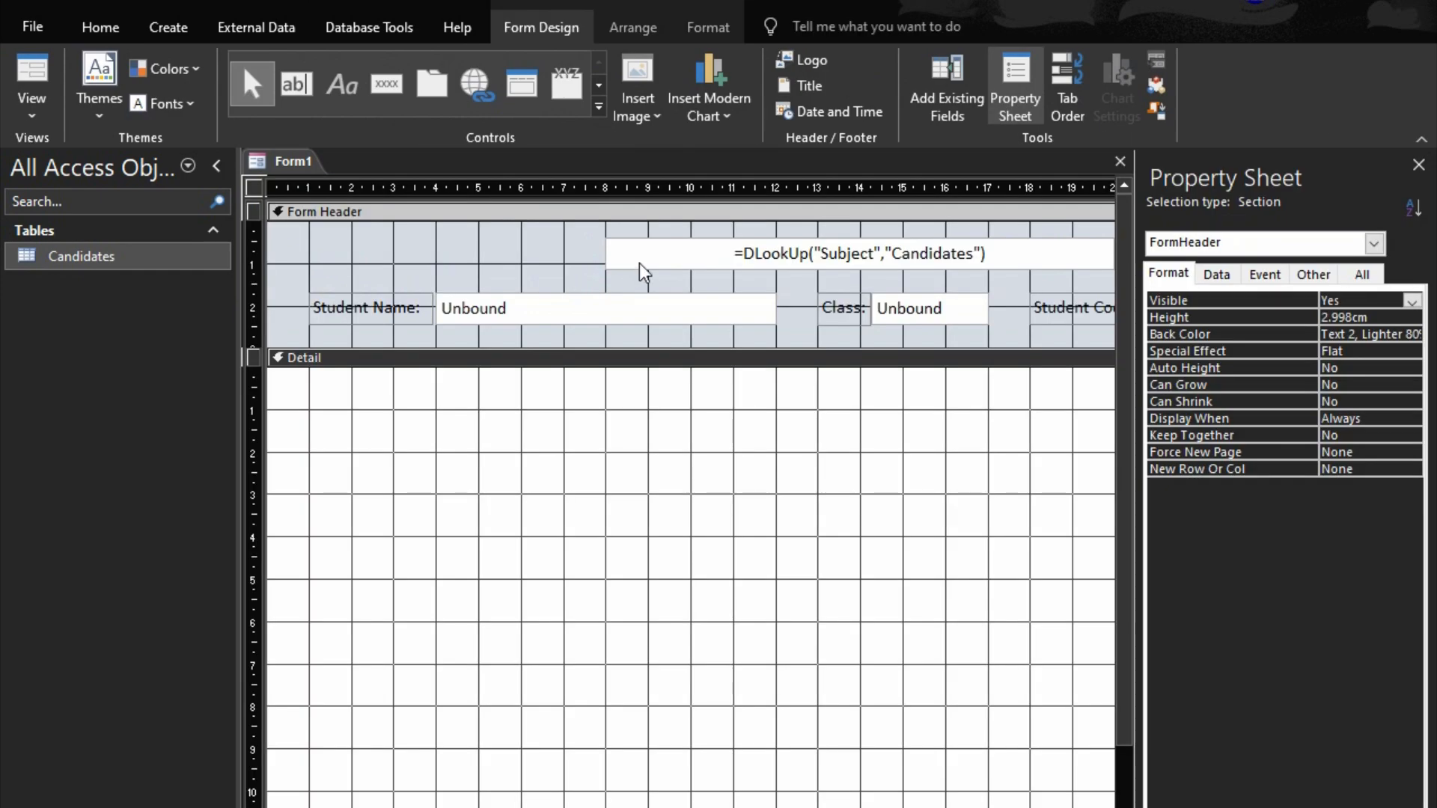
- Insert Nz( between the equals sign and DLookUp in the wide title text box's expression
{"action": "left_click", "coordinate": [744, 250]}
{"action": "left_click", "coordinate": [745, 249]}
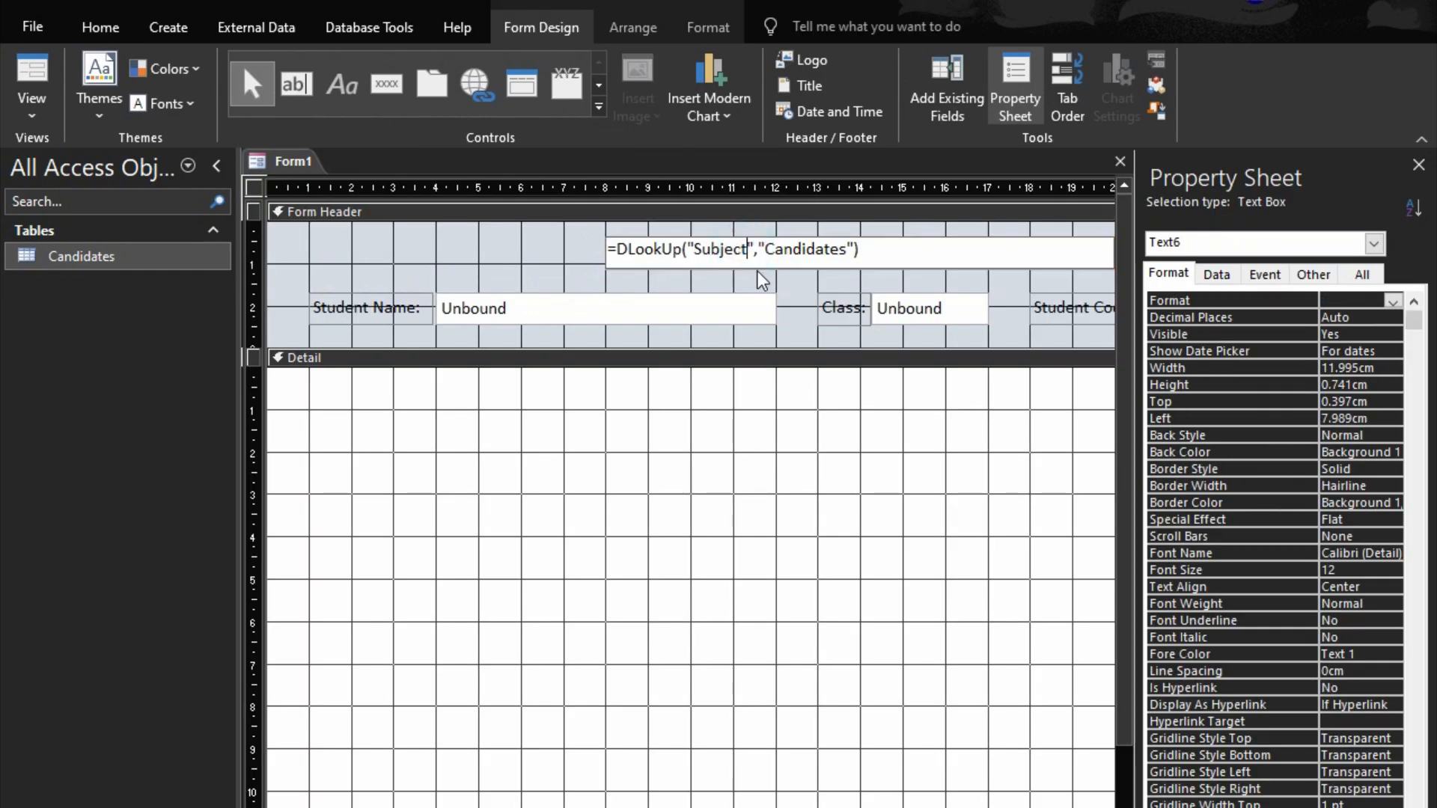
{"action": "left_click", "coordinate": [617, 251]}
{"action": "type", "text": "Nx"}
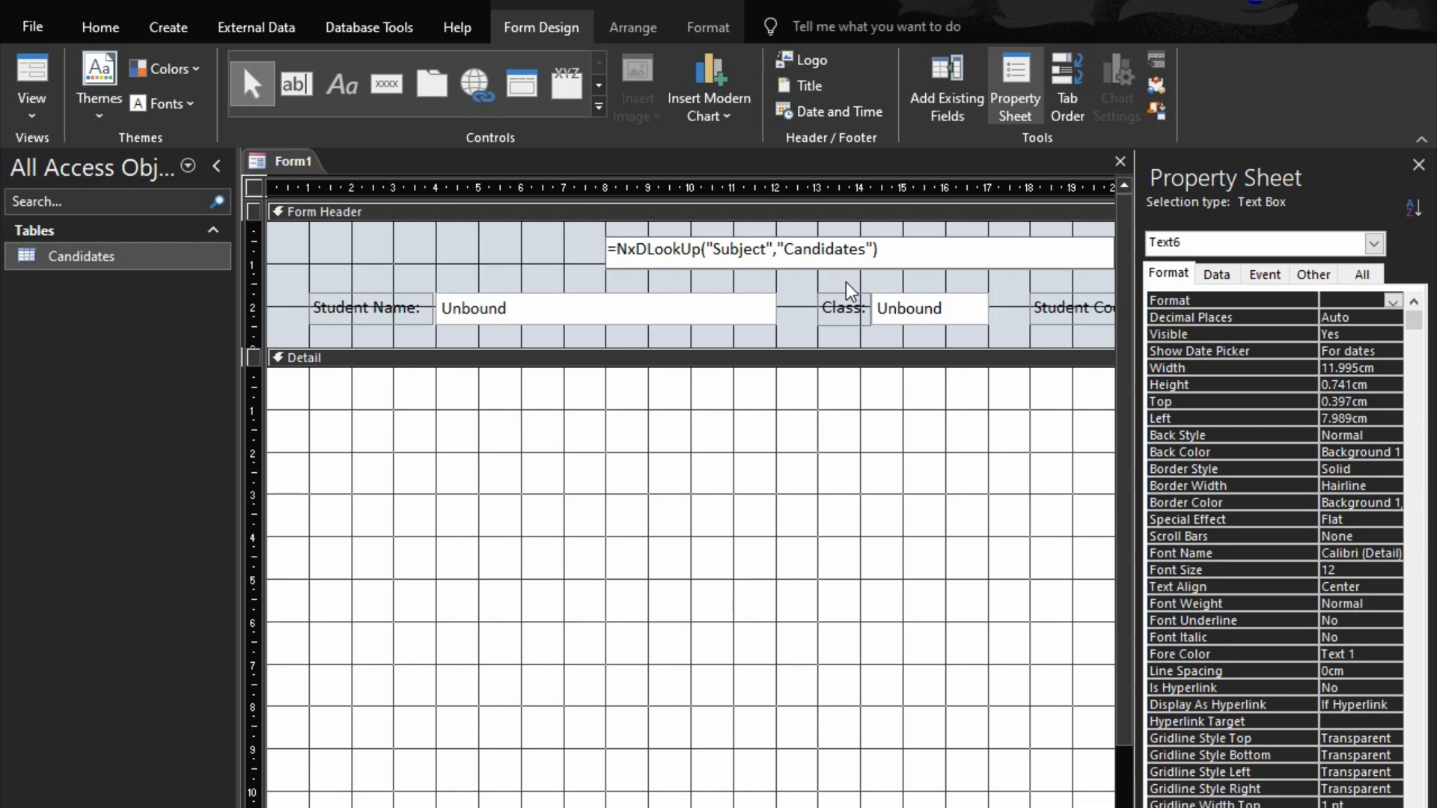
{"action": "key", "text": "BackSpace"}
{"action": "type", "text": "z"}
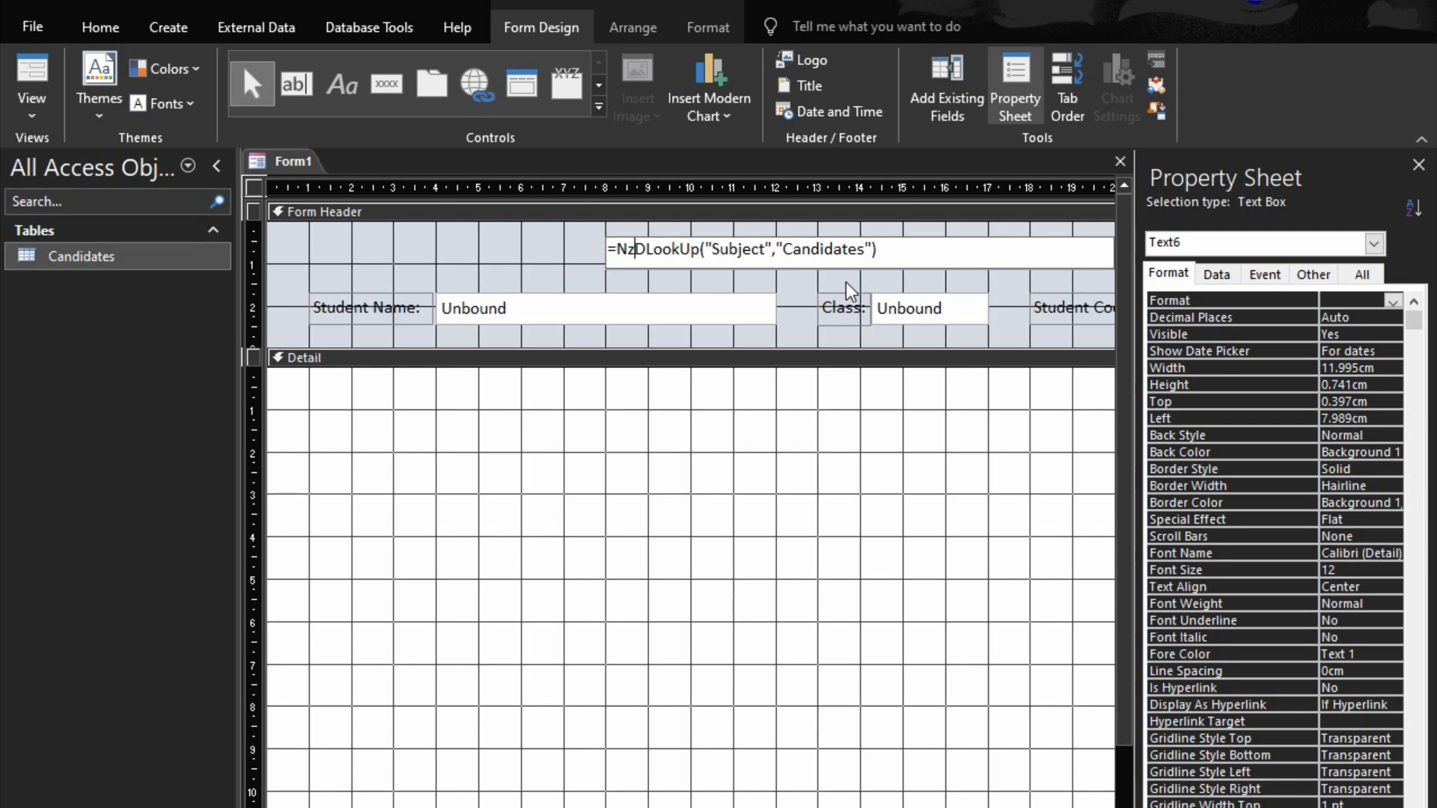
{"action": "type", "text": "("}
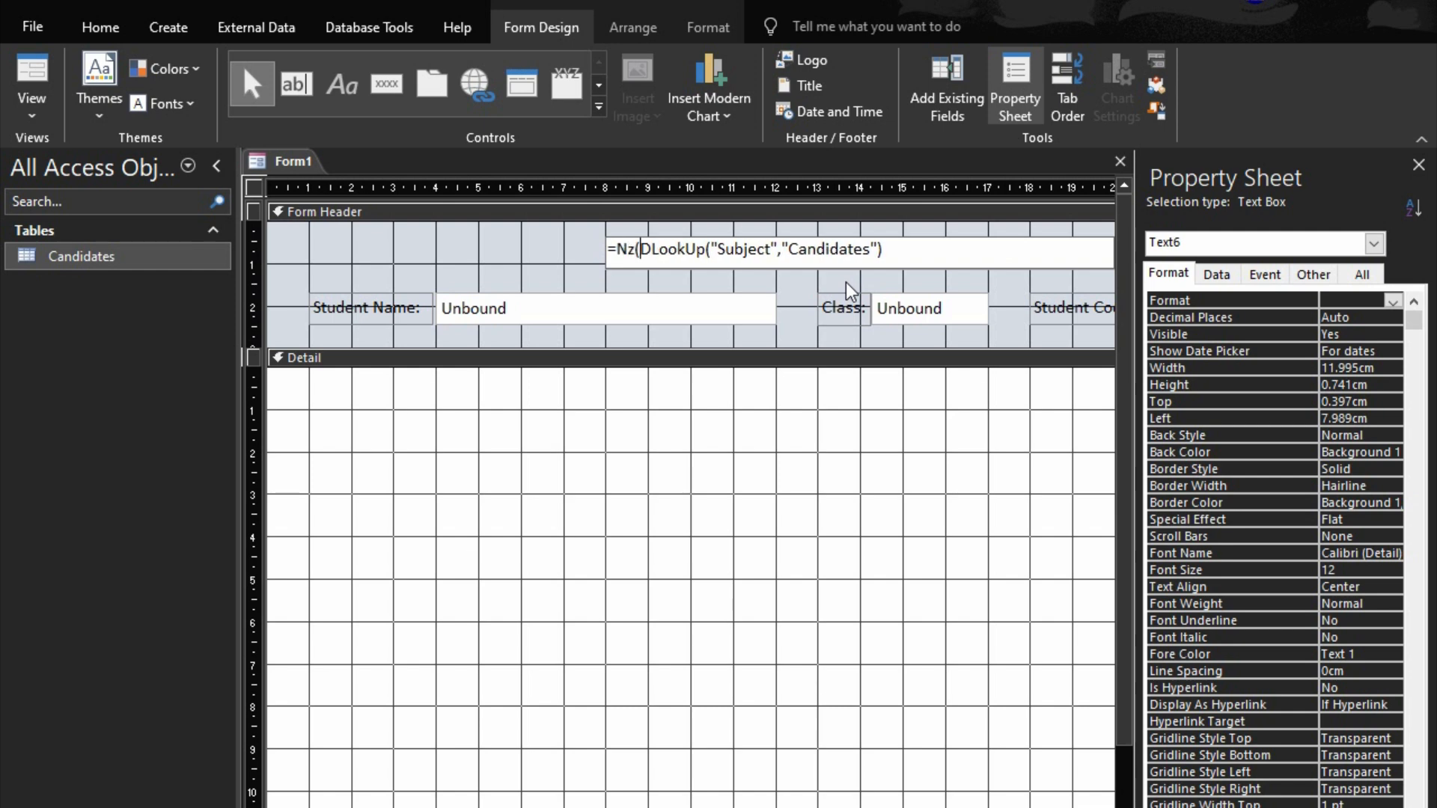
- Complete the title expression as =Nz(DLookUp("Subject","Candidates"),"No Subject Added Yet"), check it in Form View and return to Design View
{"action": "left_click", "coordinate": [891, 250]}
{"action": "type", "text": ")"}
{"action": "type", "text": ",\"No"}
{"action": "type", "text": " Sub"}
{"action": "type", "text": "ject Added Y"}
{"action": "type", "text": "es"}
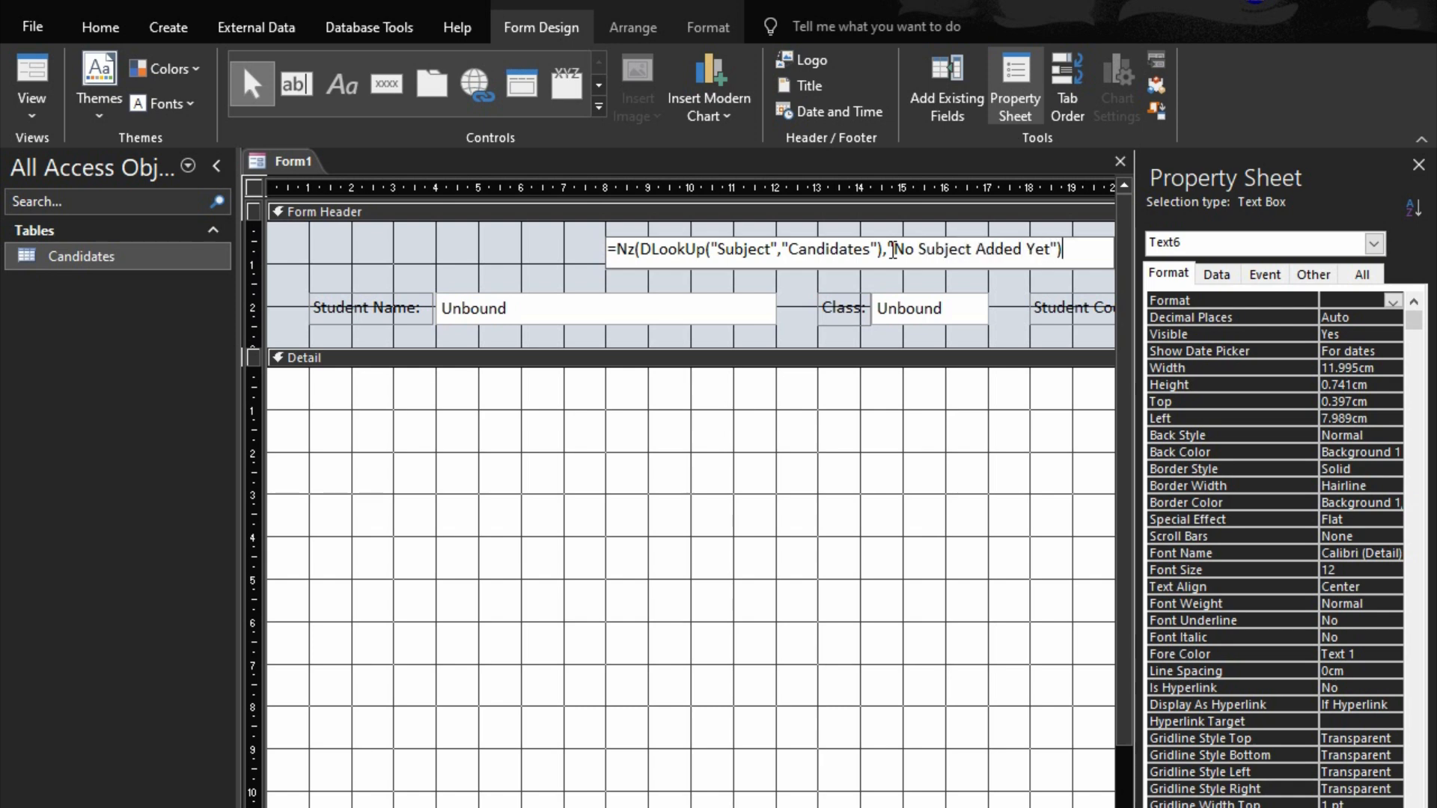
{"action": "left_click", "coordinate": [563, 257]}
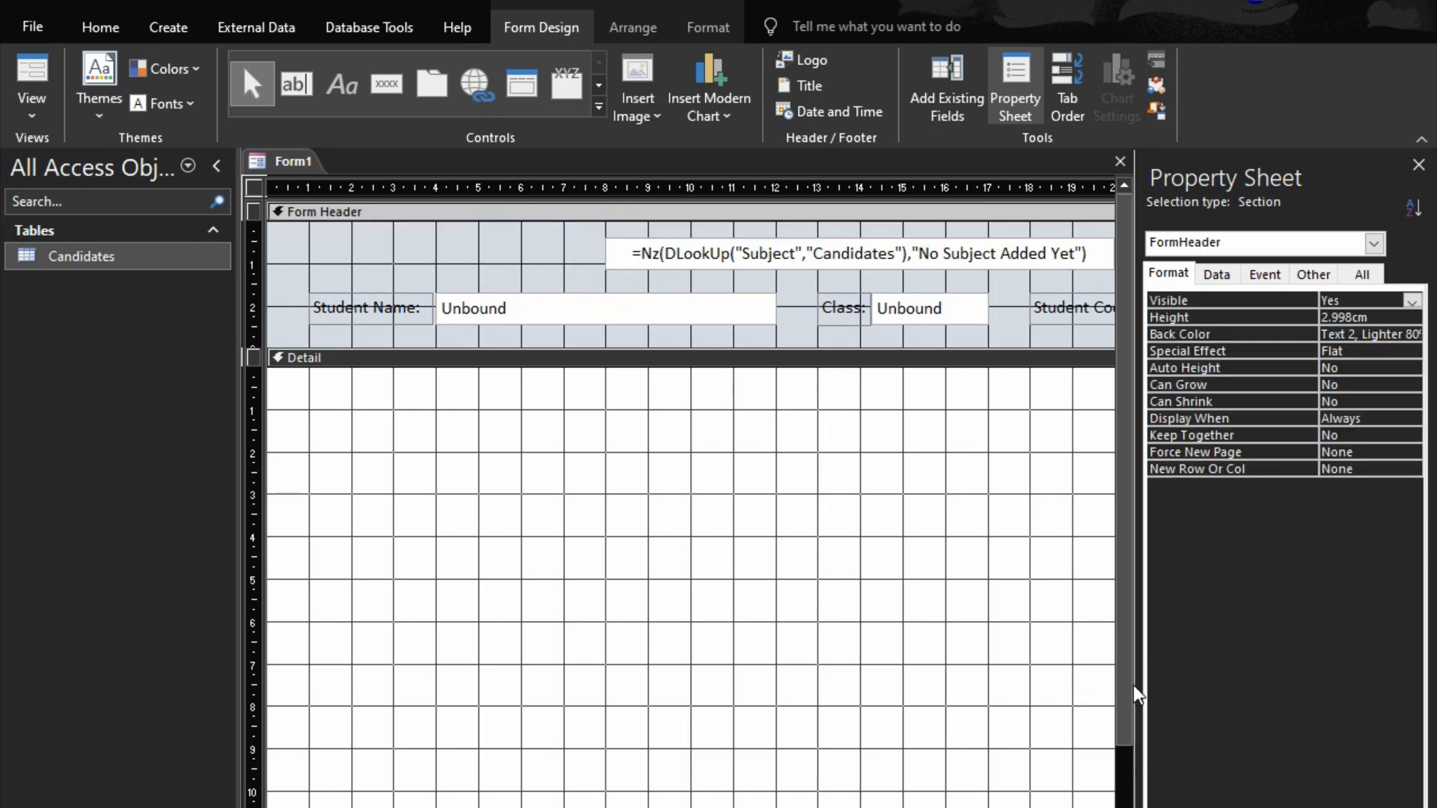
{"action": "key", "text": "F5"}
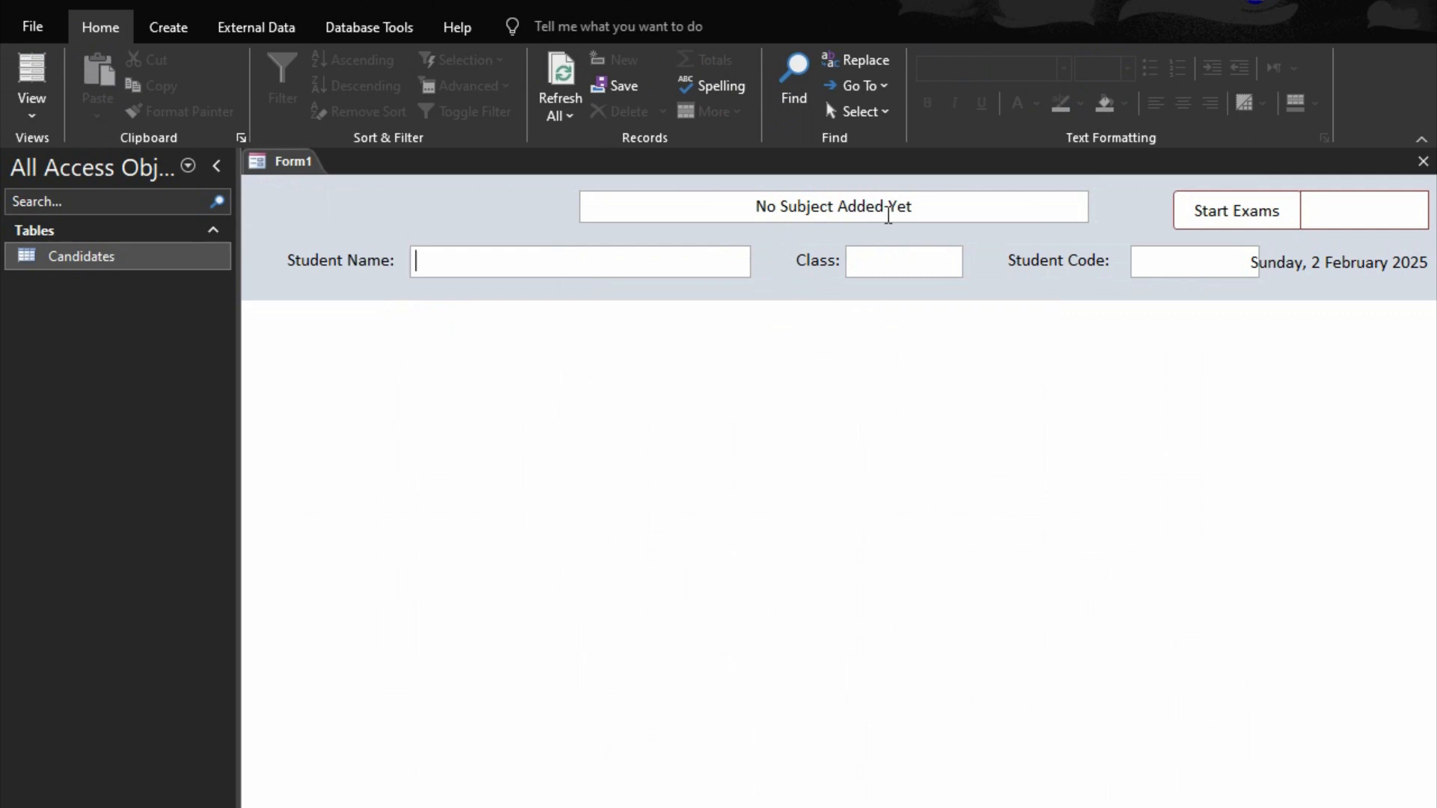
{"action": "right_click", "coordinate": [1106, 217]}
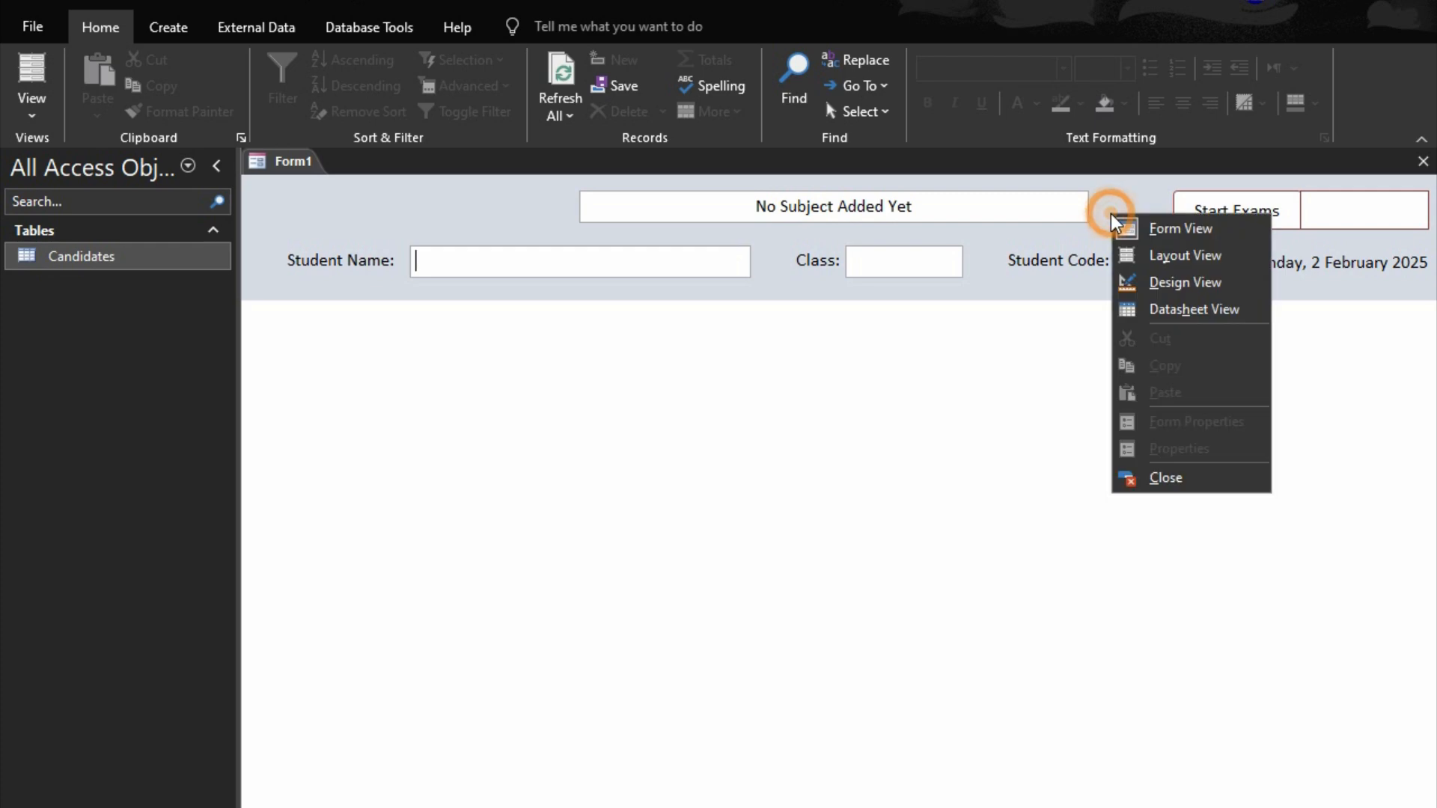
{"action": "left_click", "coordinate": [901, 221]}
{"action": "right_click", "coordinate": [1103, 226]}
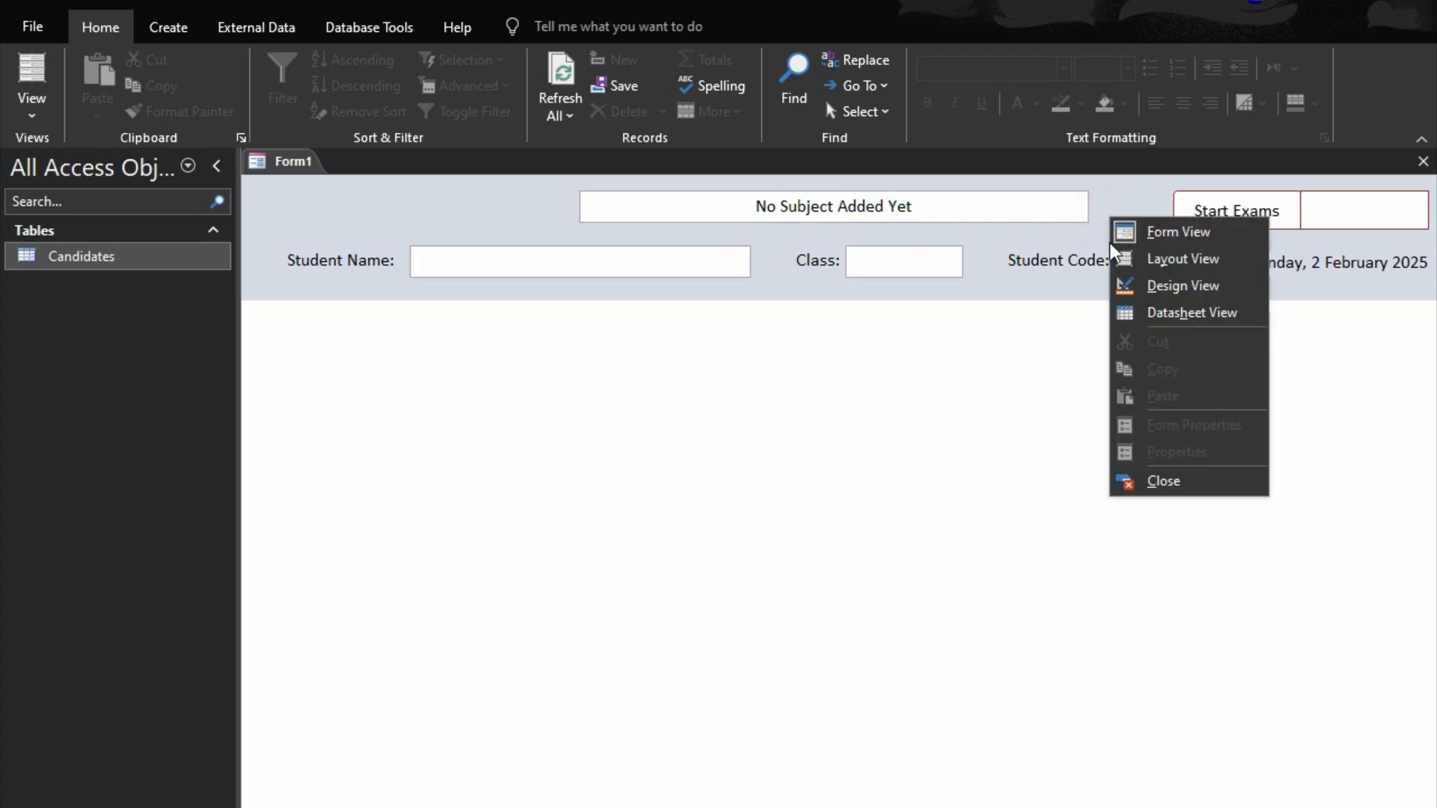
{"action": "left_click", "coordinate": [1147, 284]}
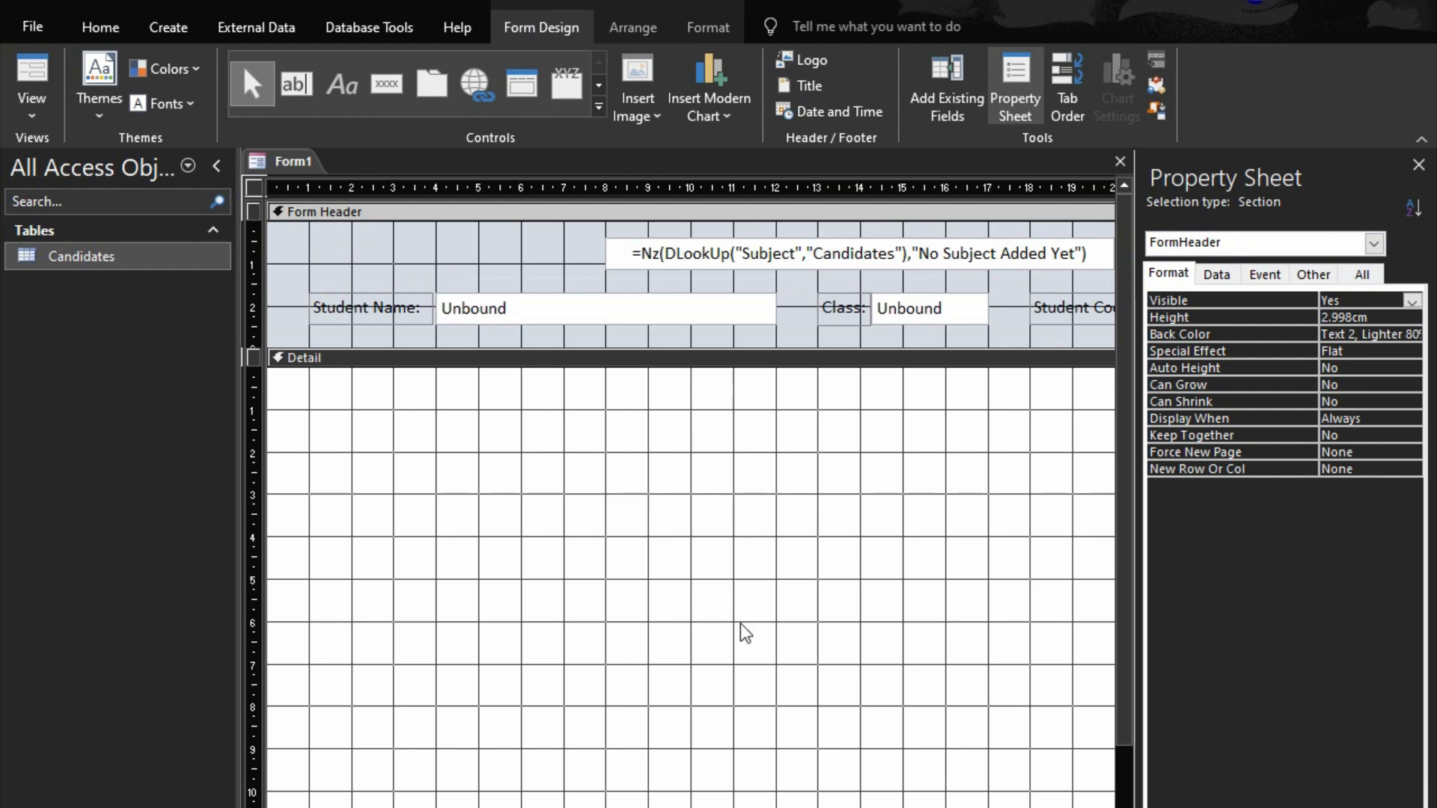
- Set the title text box's format to > and both its border style and back style to Transparent
{"action": "left_click", "coordinate": [863, 263]}
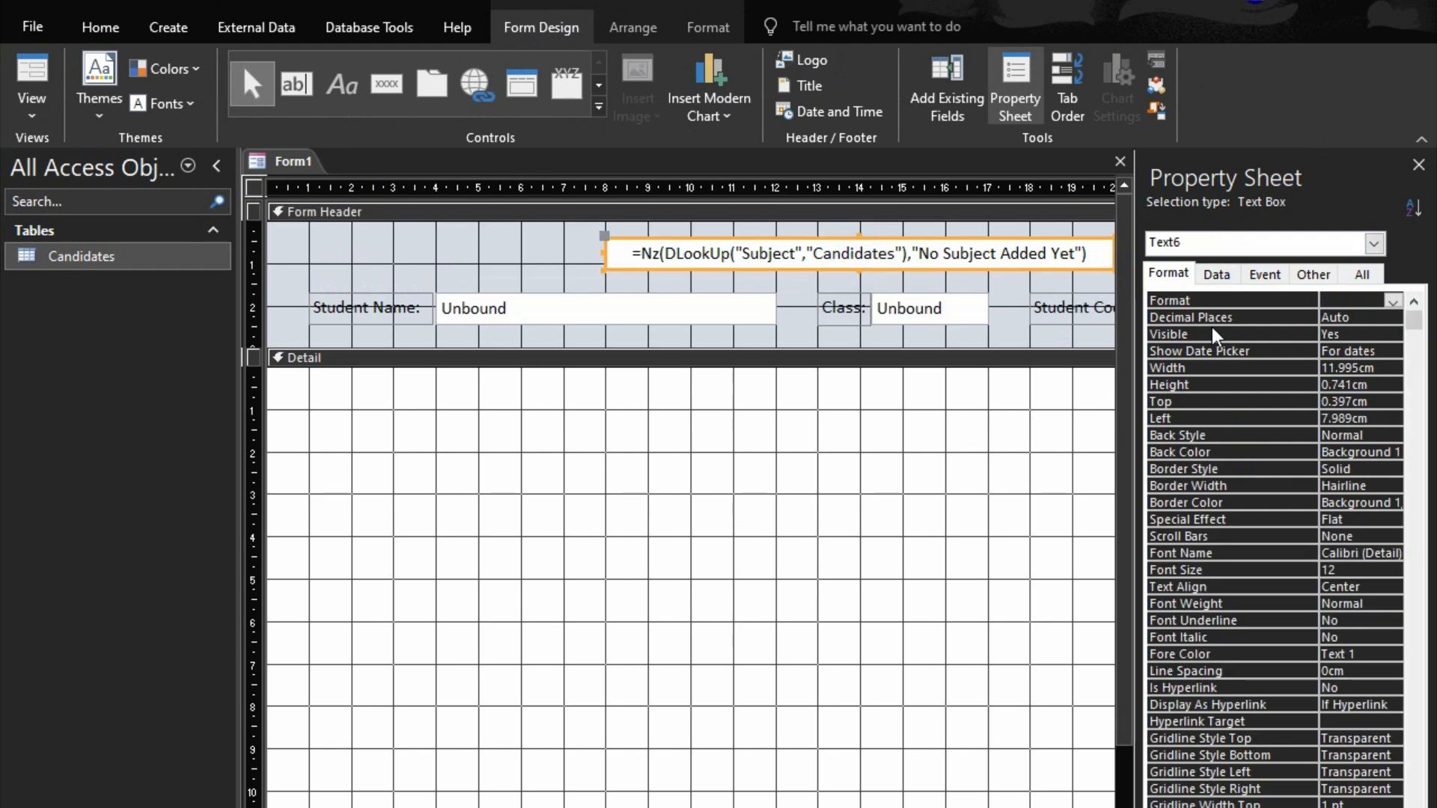
{"action": "left_click", "coordinate": [1201, 301]}
{"action": "left_click", "coordinate": [1181, 470]}
{"action": "type", "text": "t"}
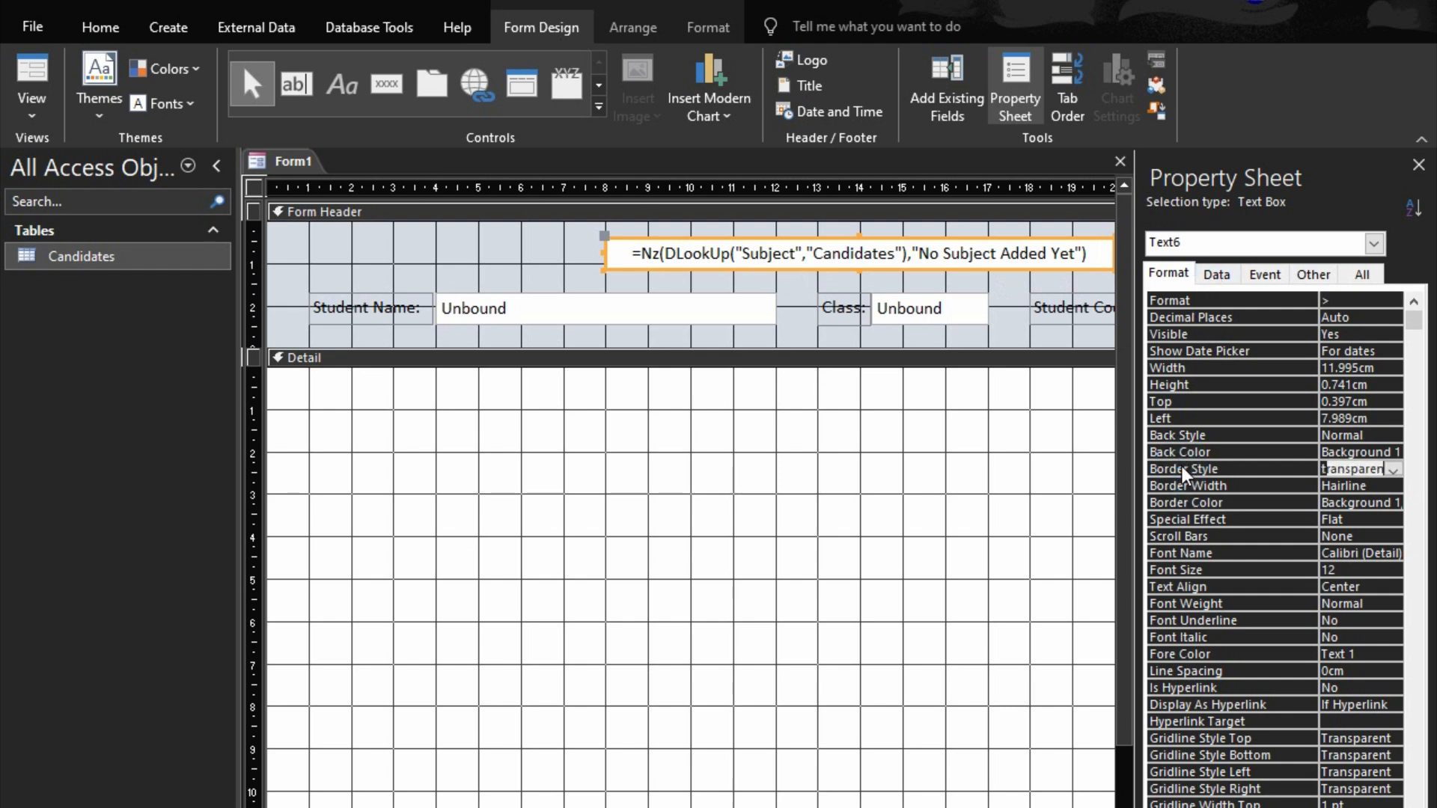
{"action": "left_click", "coordinate": [1180, 437]}
{"action": "type", "text": "transparen"}
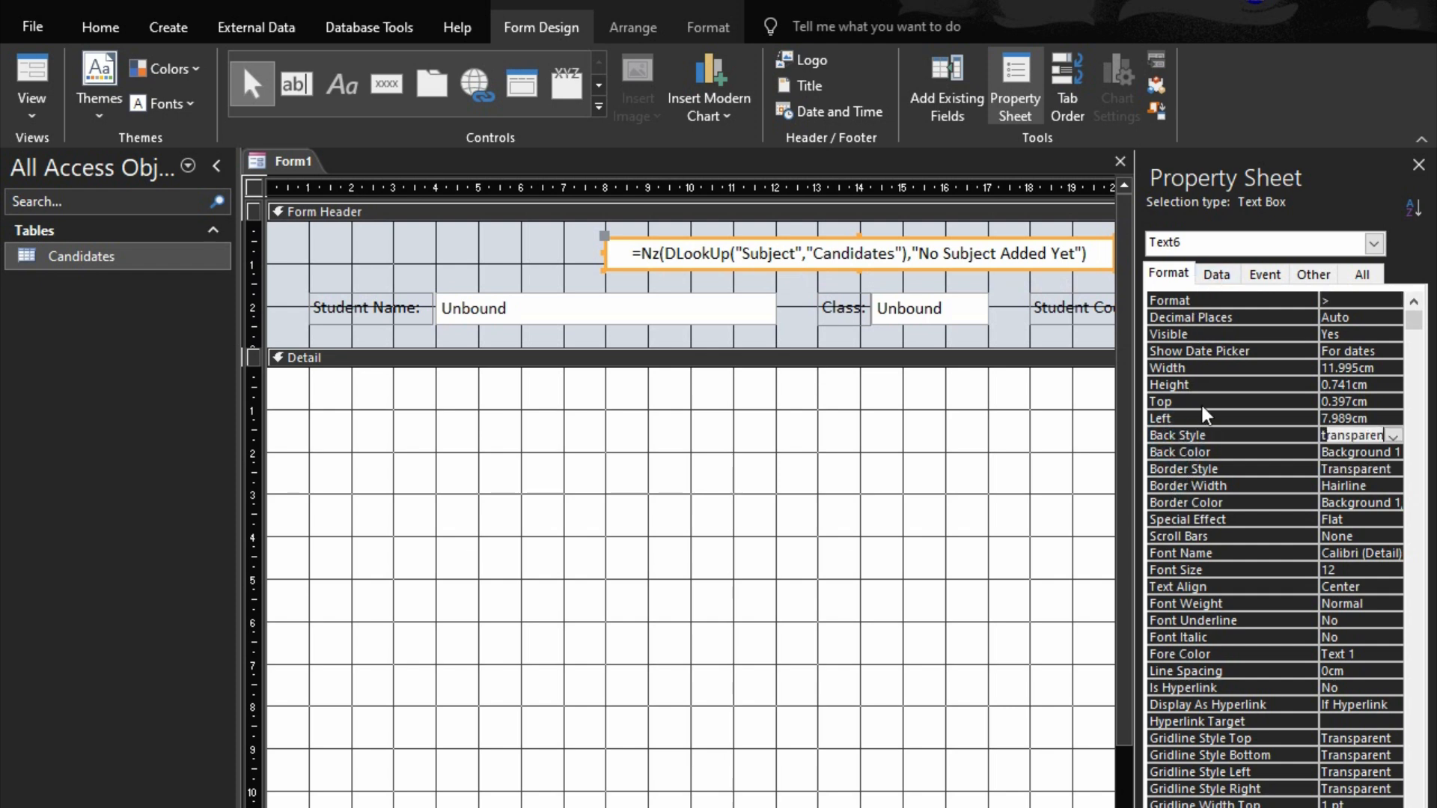
{"action": "left_click", "coordinate": [1218, 369]}
- Set the title text box's Enabled property to No and its Locked property to Yes
{"action": "left_click", "coordinate": [1217, 275]}
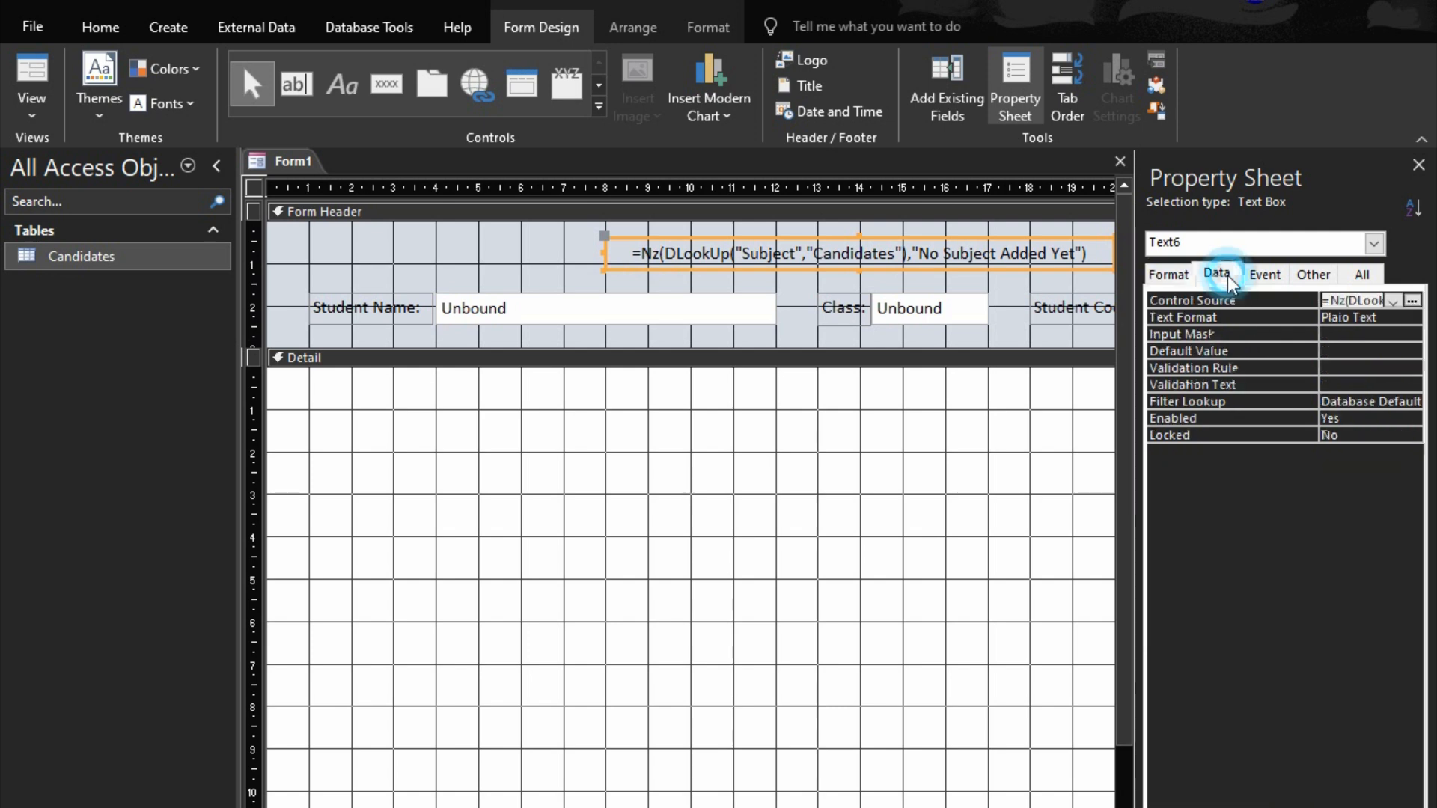
{"action": "double_click", "coordinate": [1219, 420]}
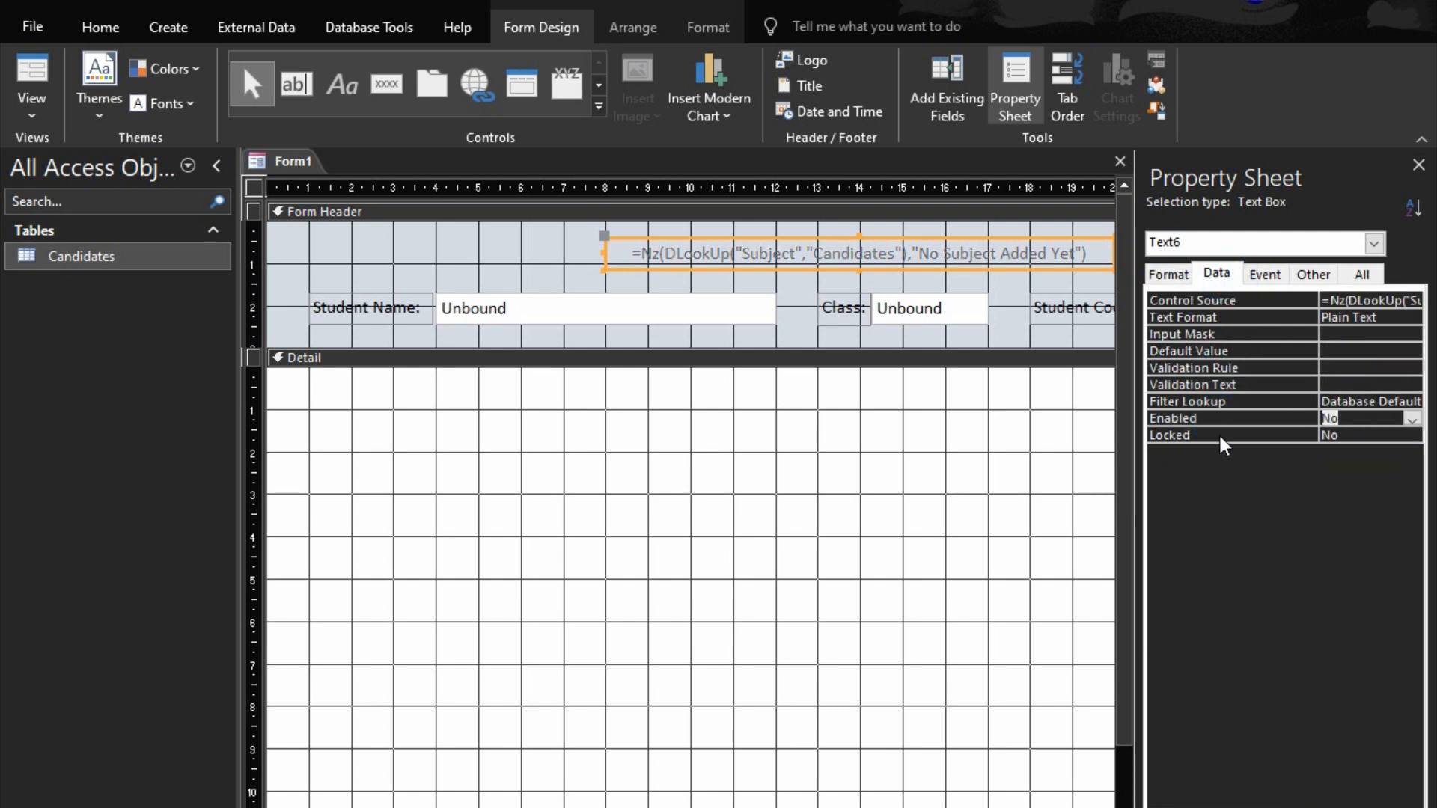
{"action": "double_click", "coordinate": [1219, 435]}
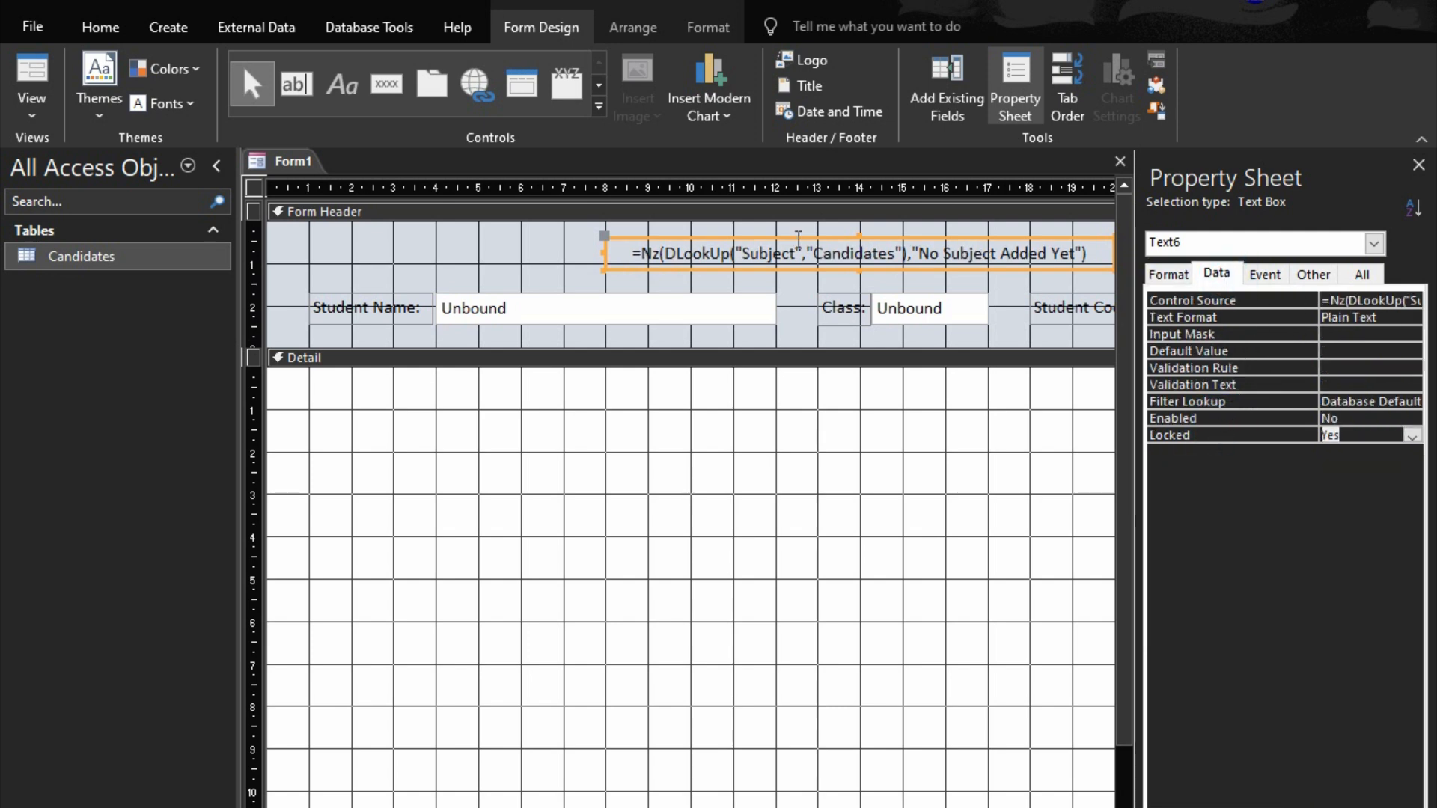
- Make the title text box bold and check the header in Form View with the object list collapsed, then restore the list
{"action": "left_click", "coordinate": [696, 31]}
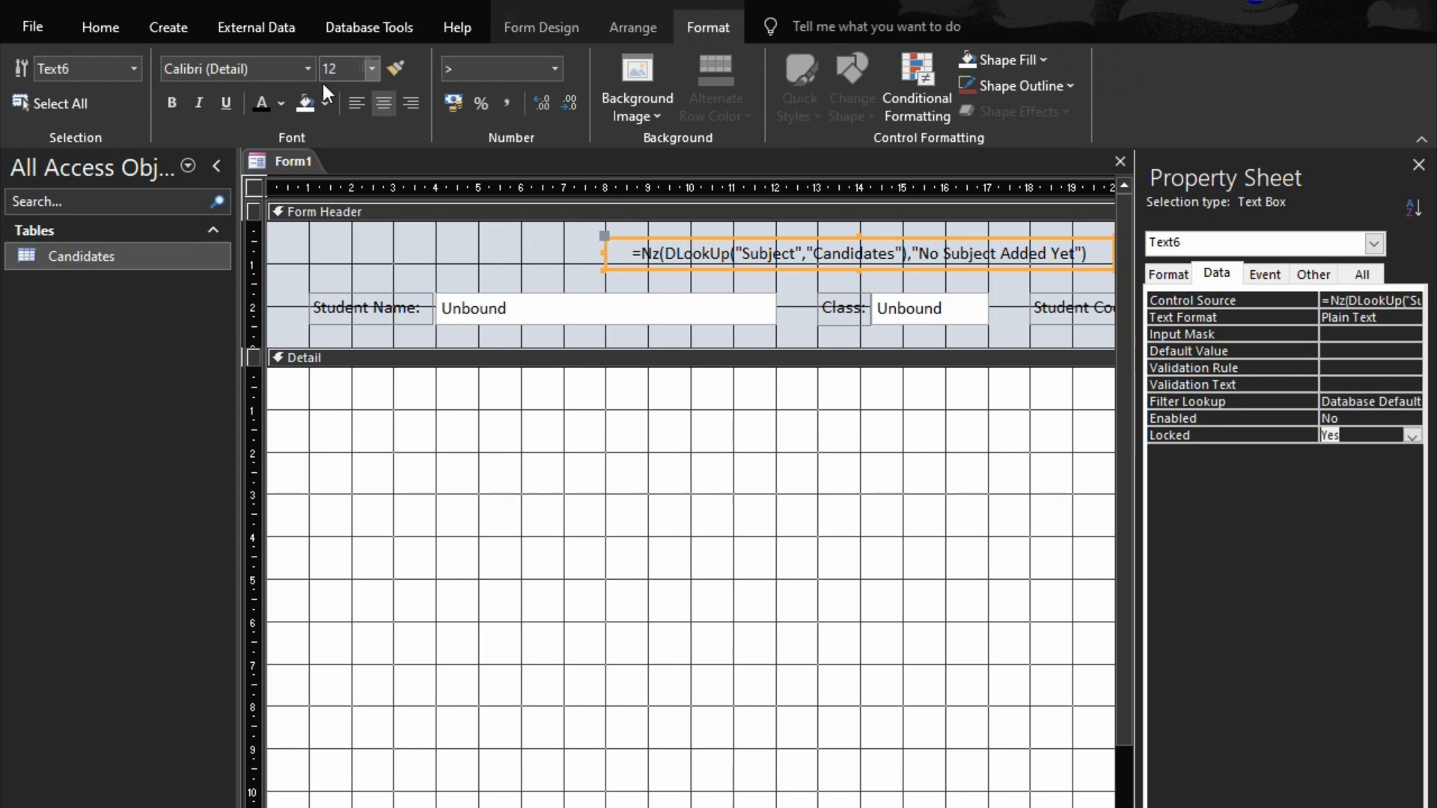
{"action": "left_click", "coordinate": [173, 102]}
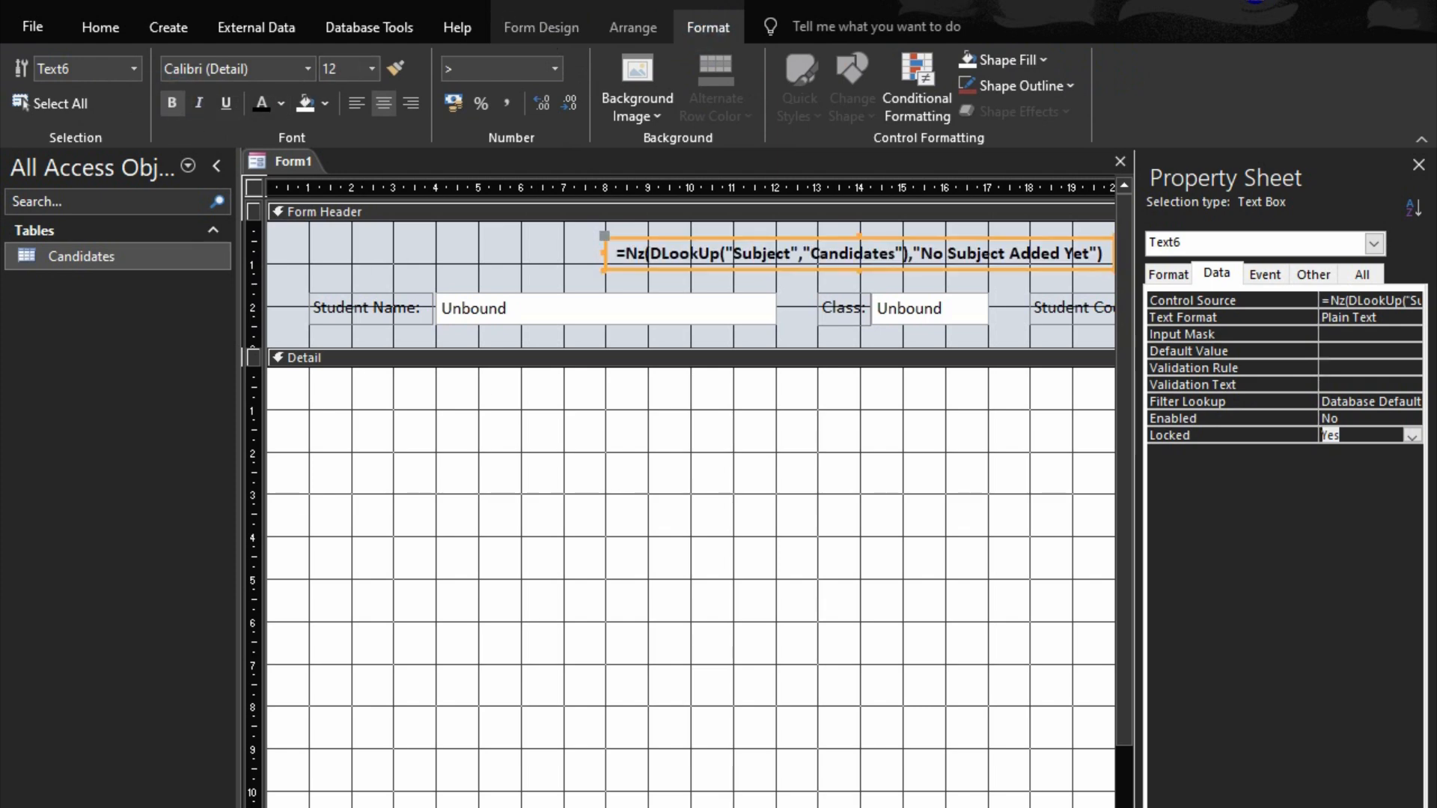
{"action": "key", "text": "F5"}
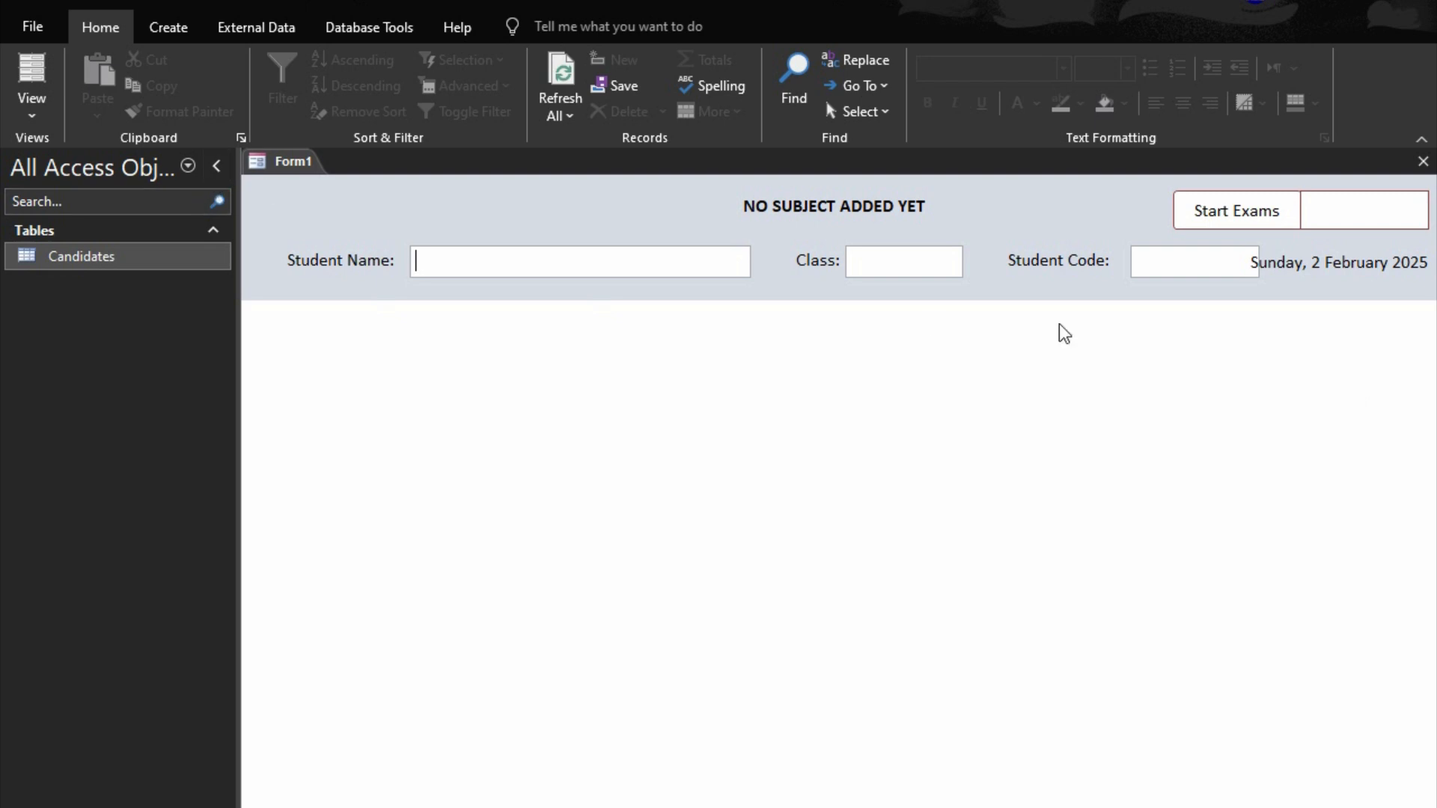
{"action": "left_click", "coordinate": [217, 166]}
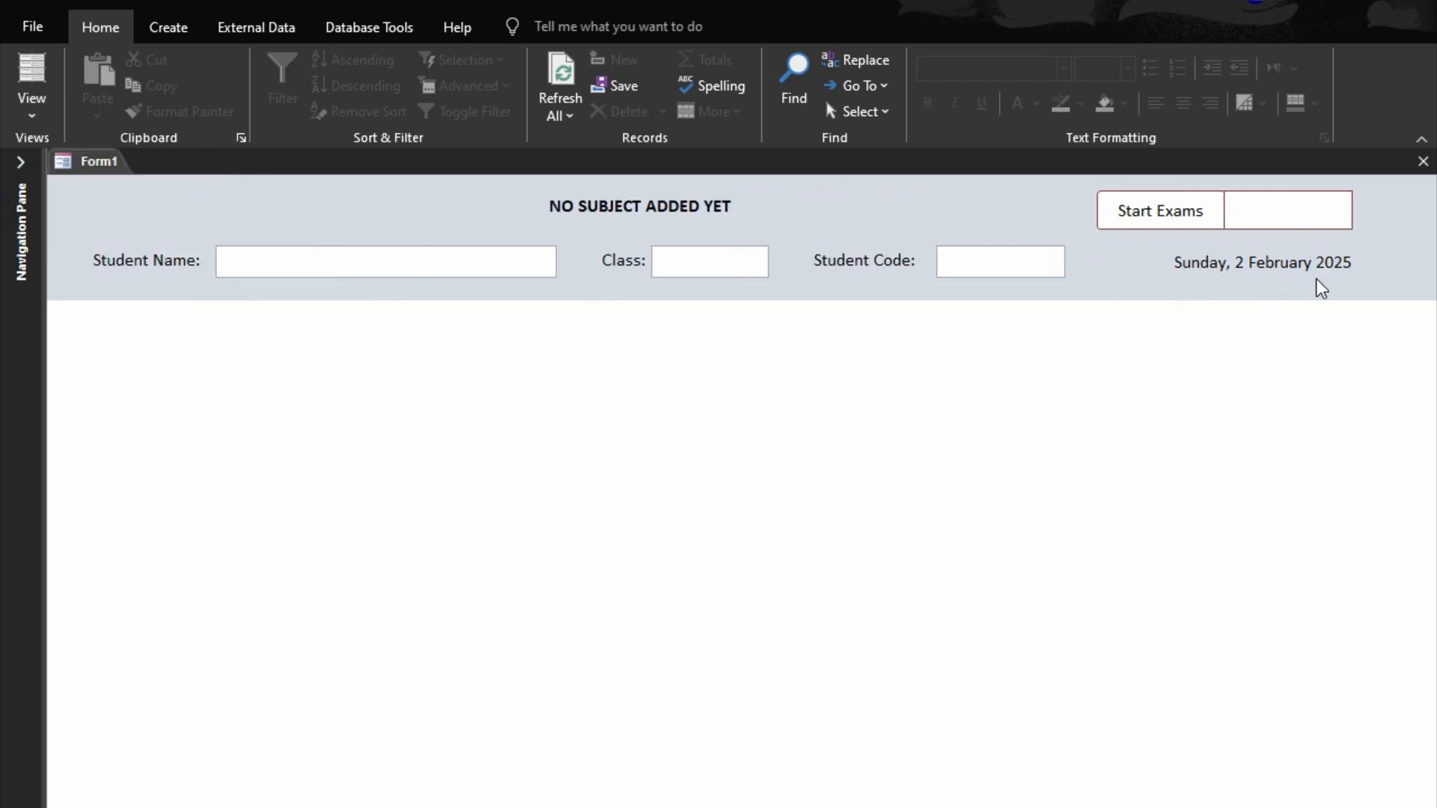
{"action": "left_click", "coordinate": [21, 165]}
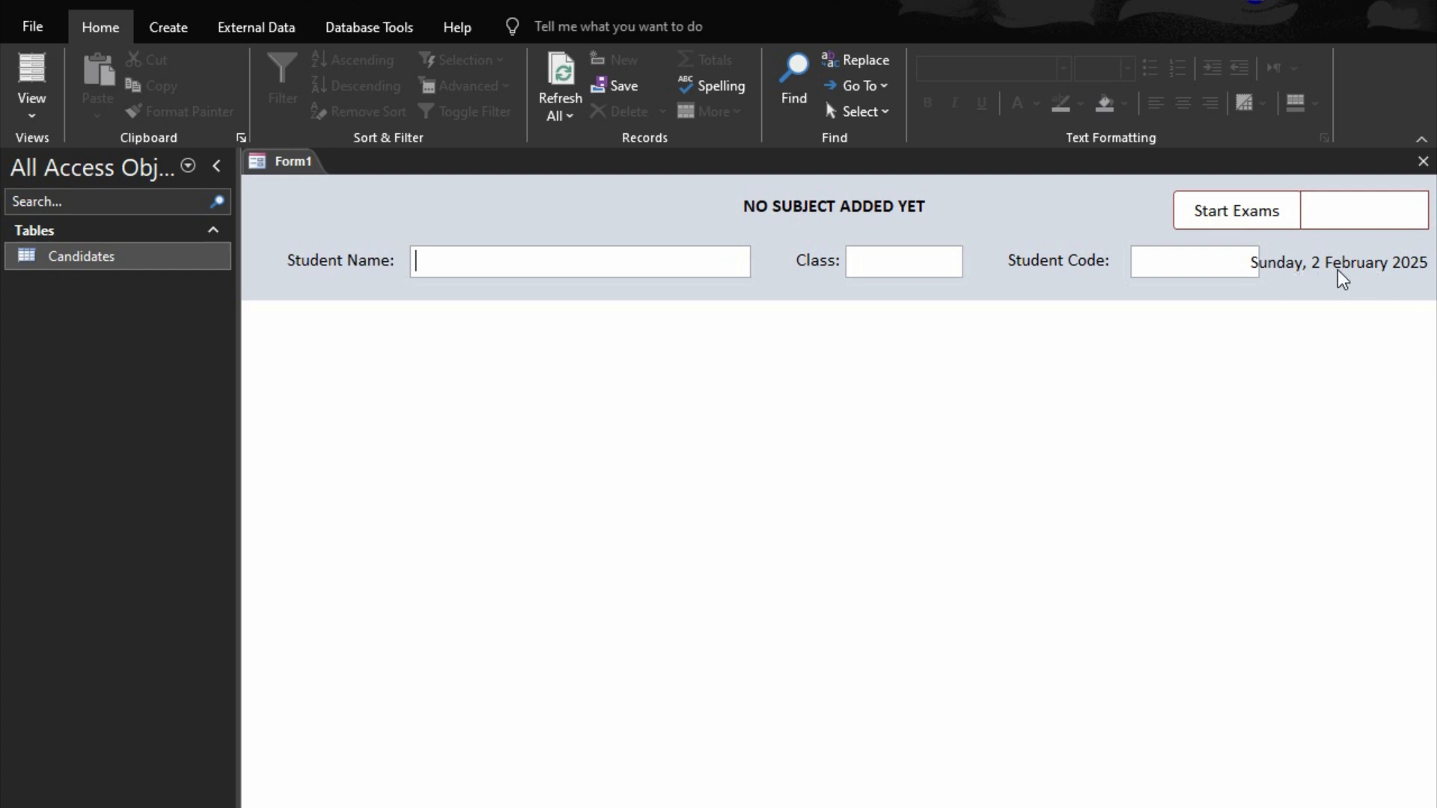
- Set the header date text box's format to Short Date, check it in Form View and return to Design View
{"action": "left_click", "coordinate": [1419, 807]}
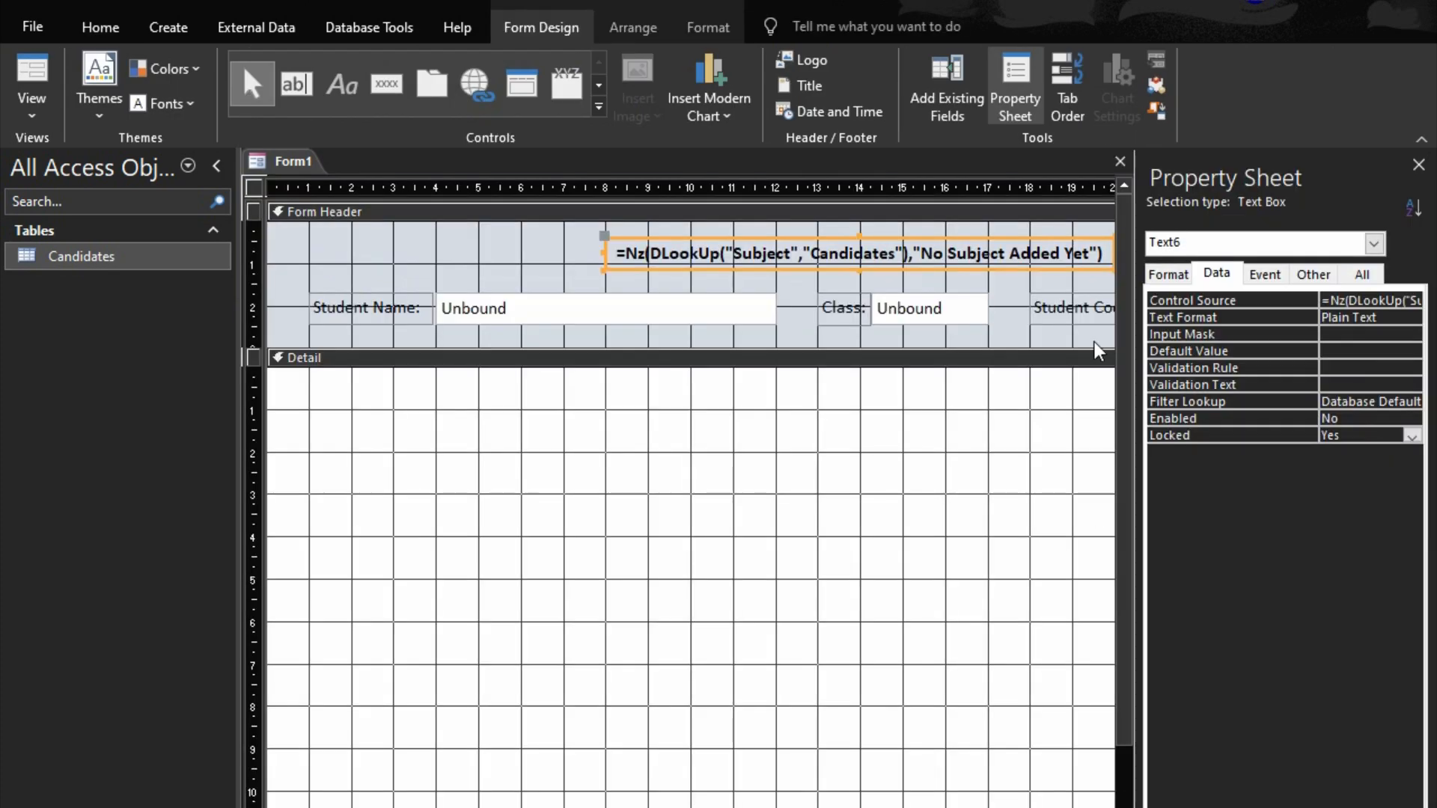
{"action": "left_click", "coordinate": [1089, 303]}
{"action": "left_click", "coordinate": [1185, 274]}
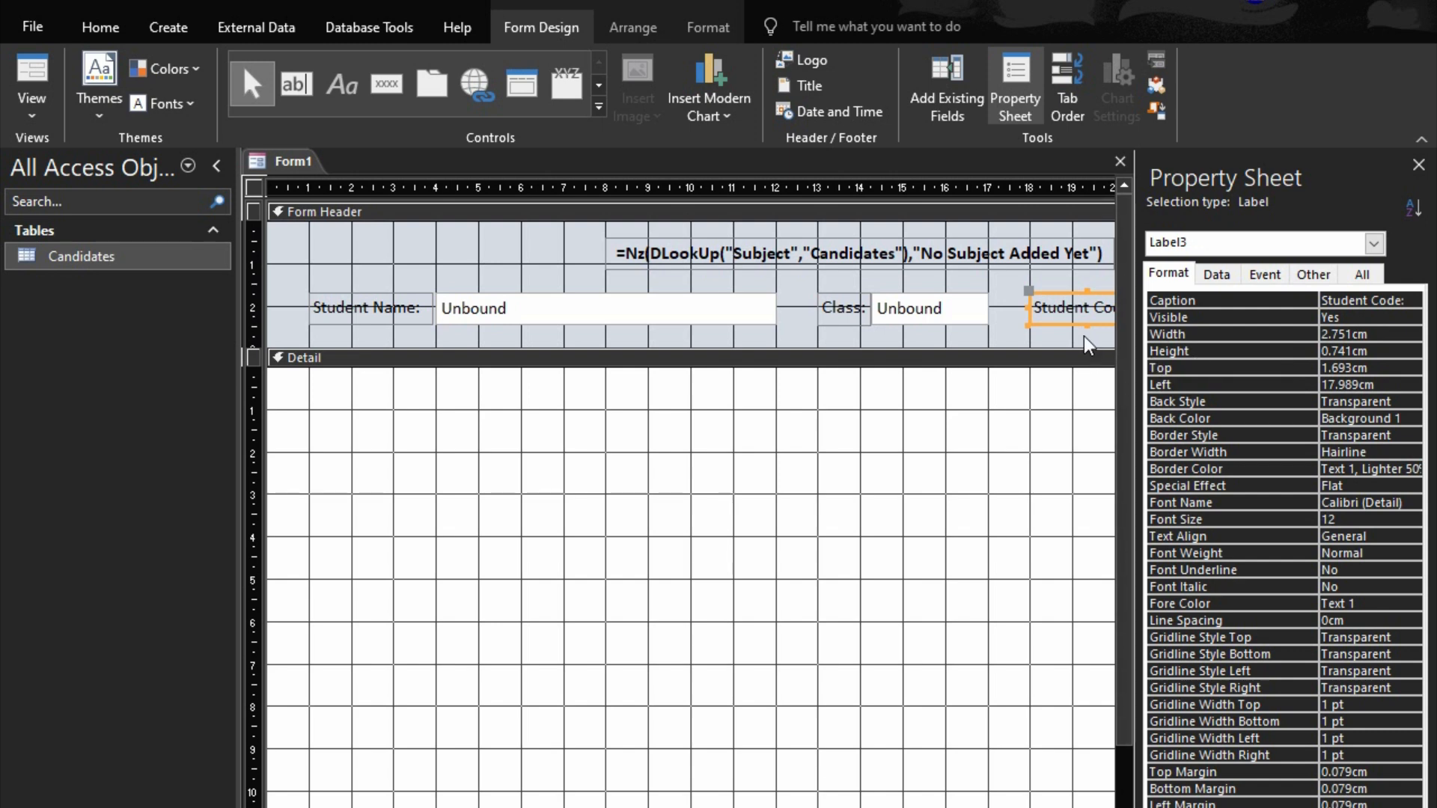
{"action": "scroll", "coordinate": [691, 515], "scroll_direction": "right", "scroll_amount": 3}
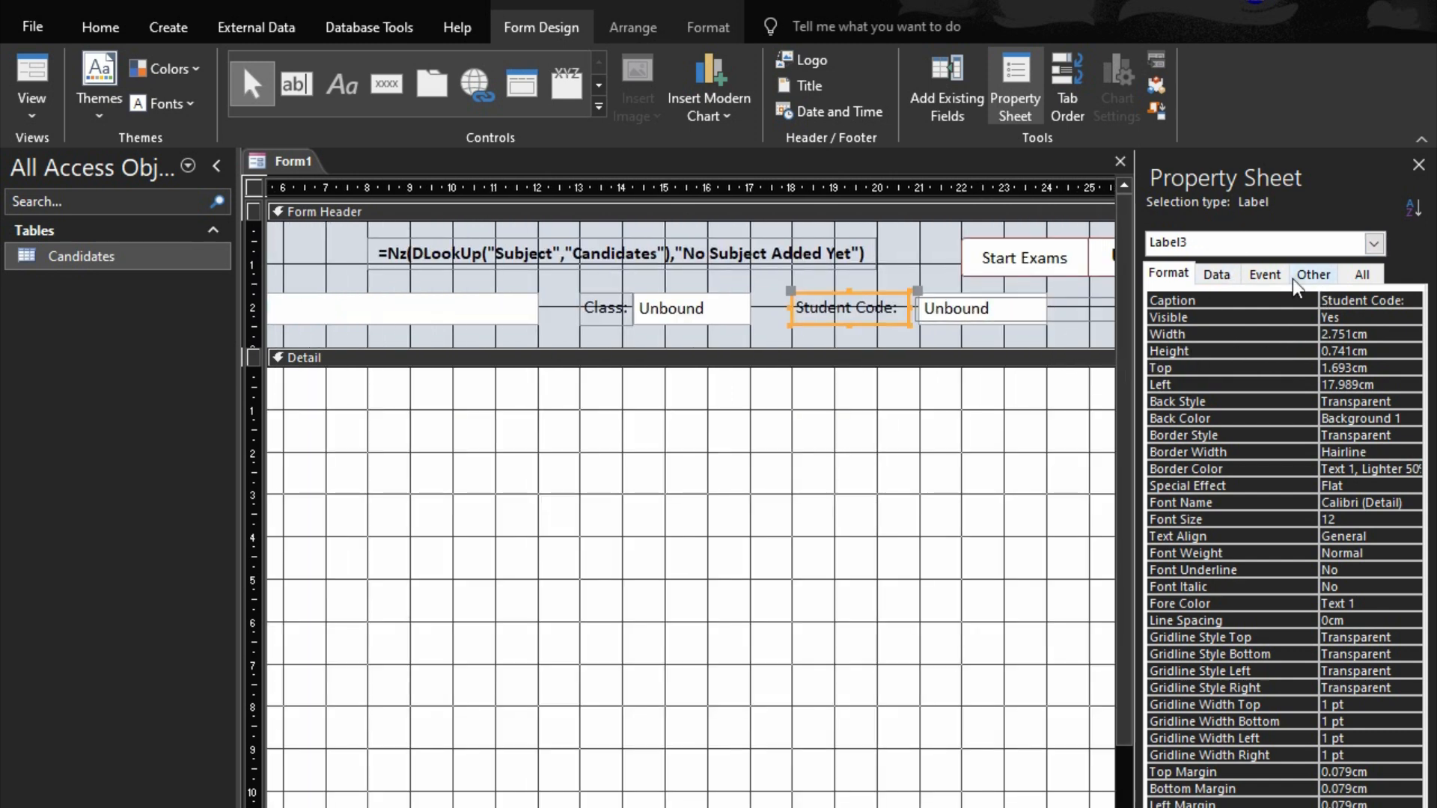
{"action": "left_click", "coordinate": [1225, 275]}
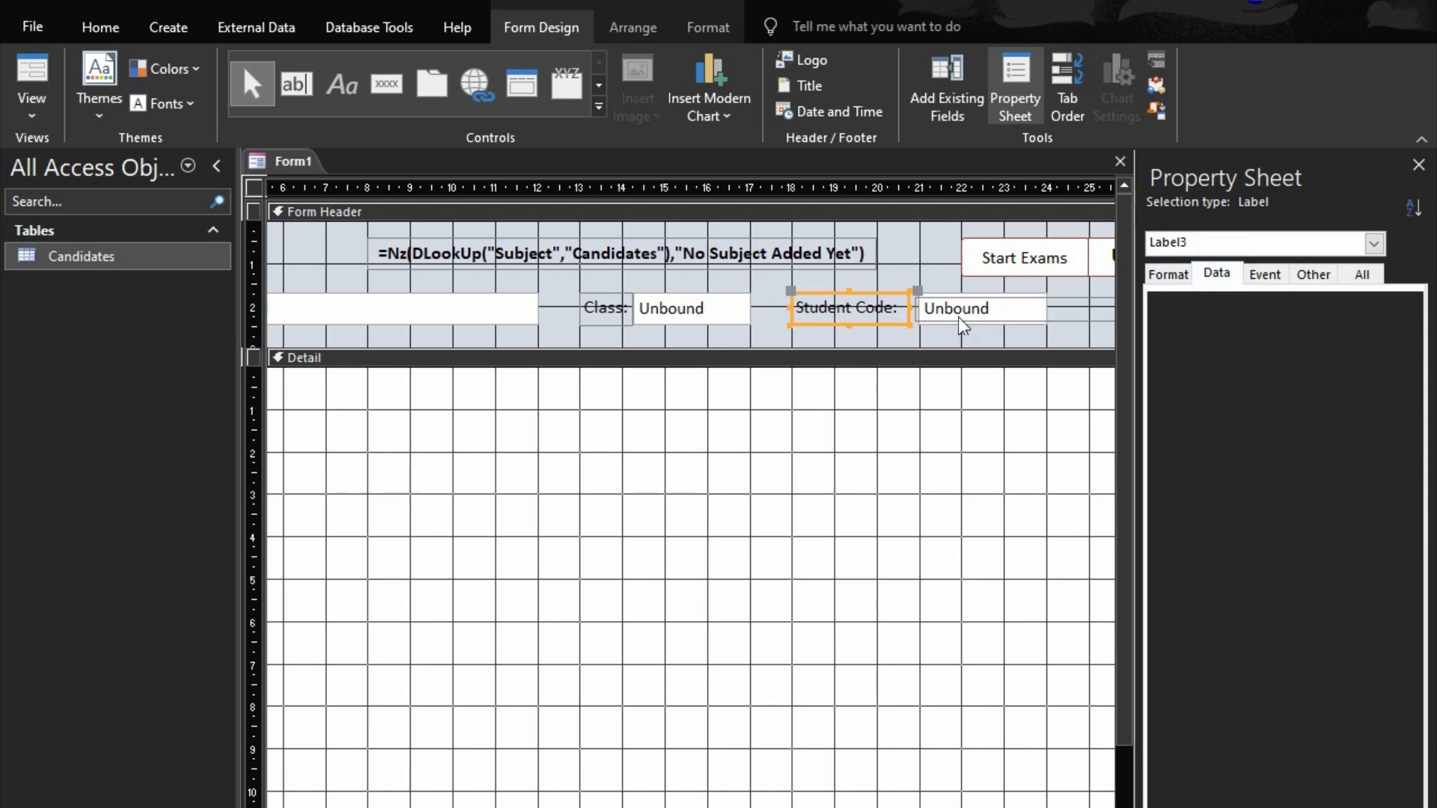
{"action": "left_click", "coordinate": [1067, 310]}
{"action": "left_click", "coordinate": [1168, 277]}
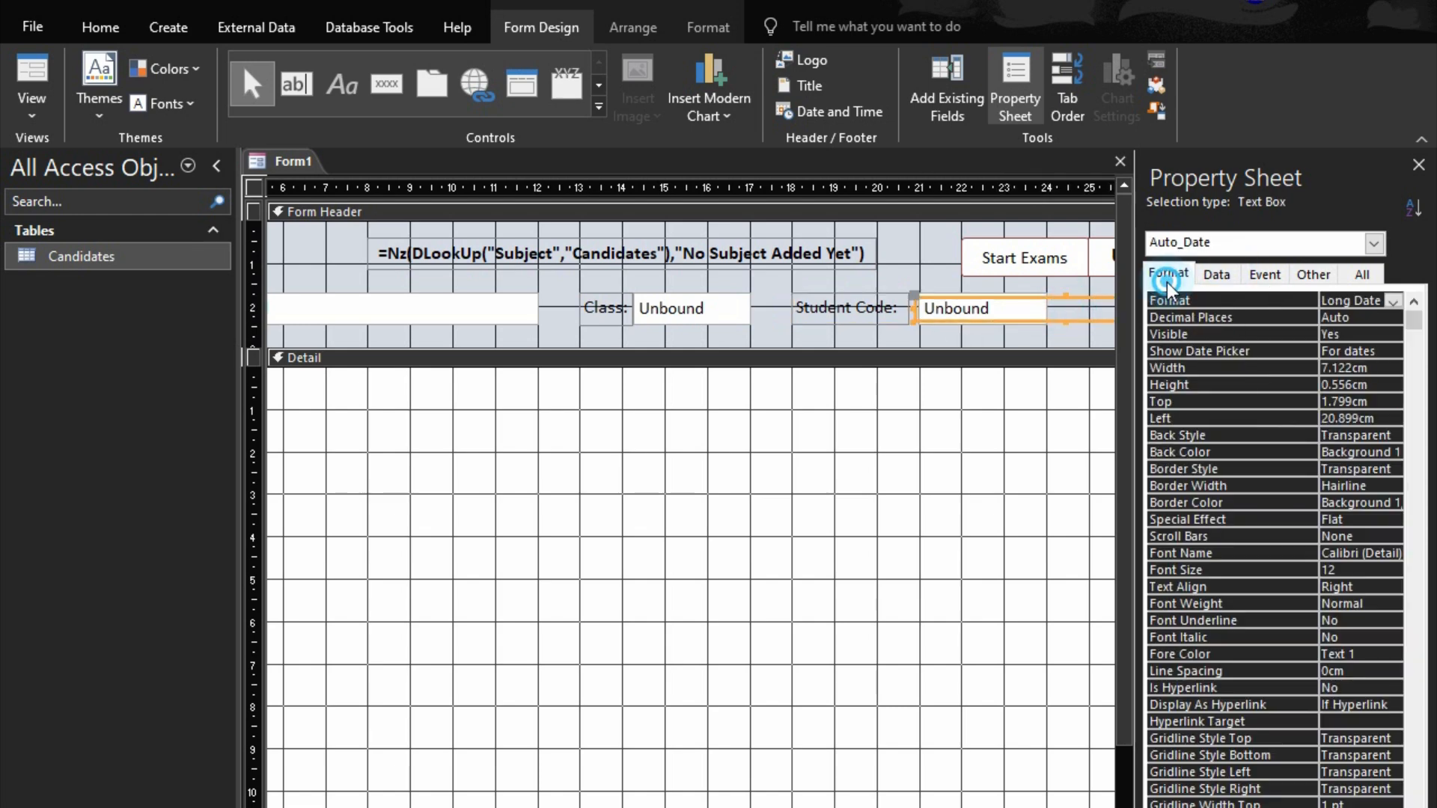
{"action": "left_click", "coordinate": [1393, 302]}
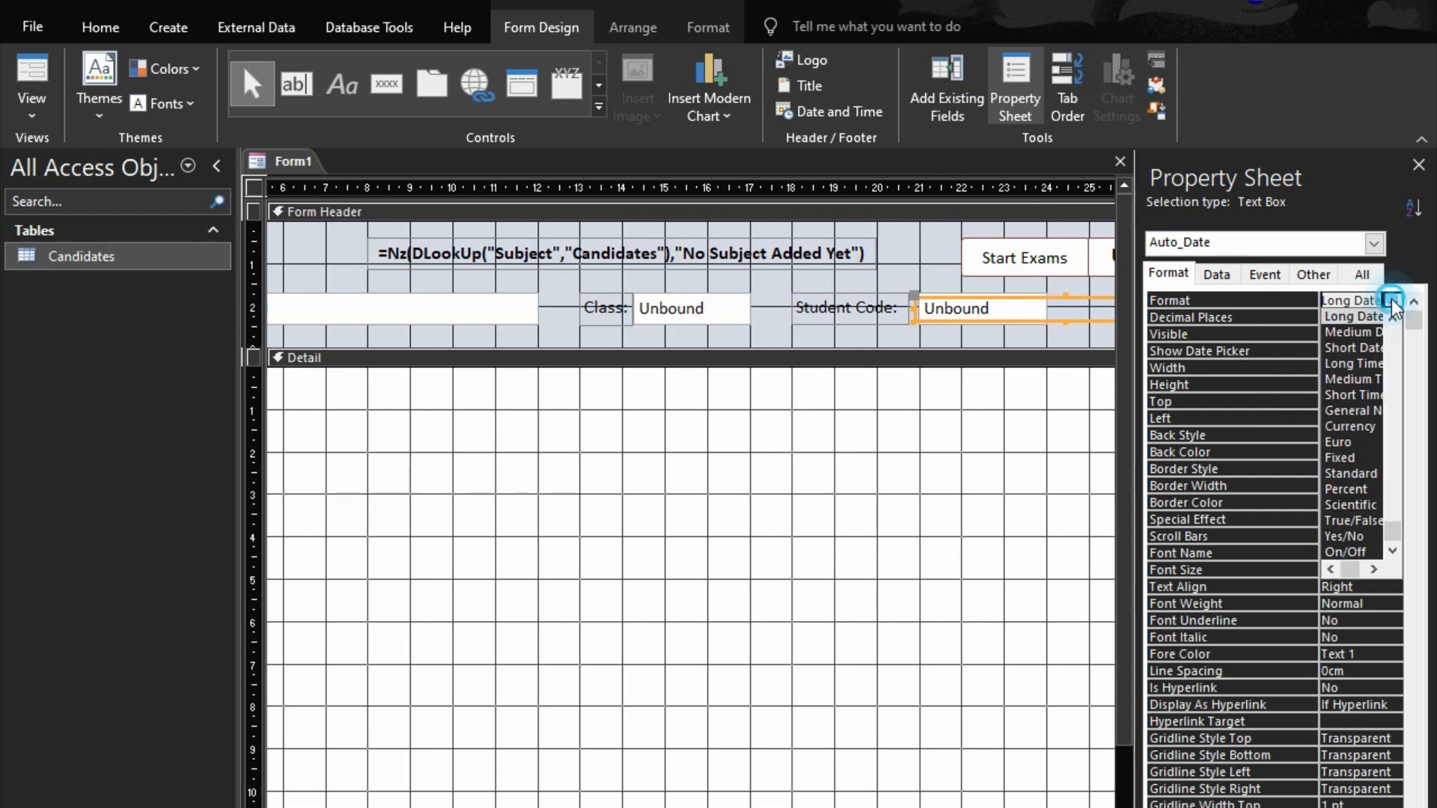
{"action": "left_click", "coordinate": [1361, 350]}
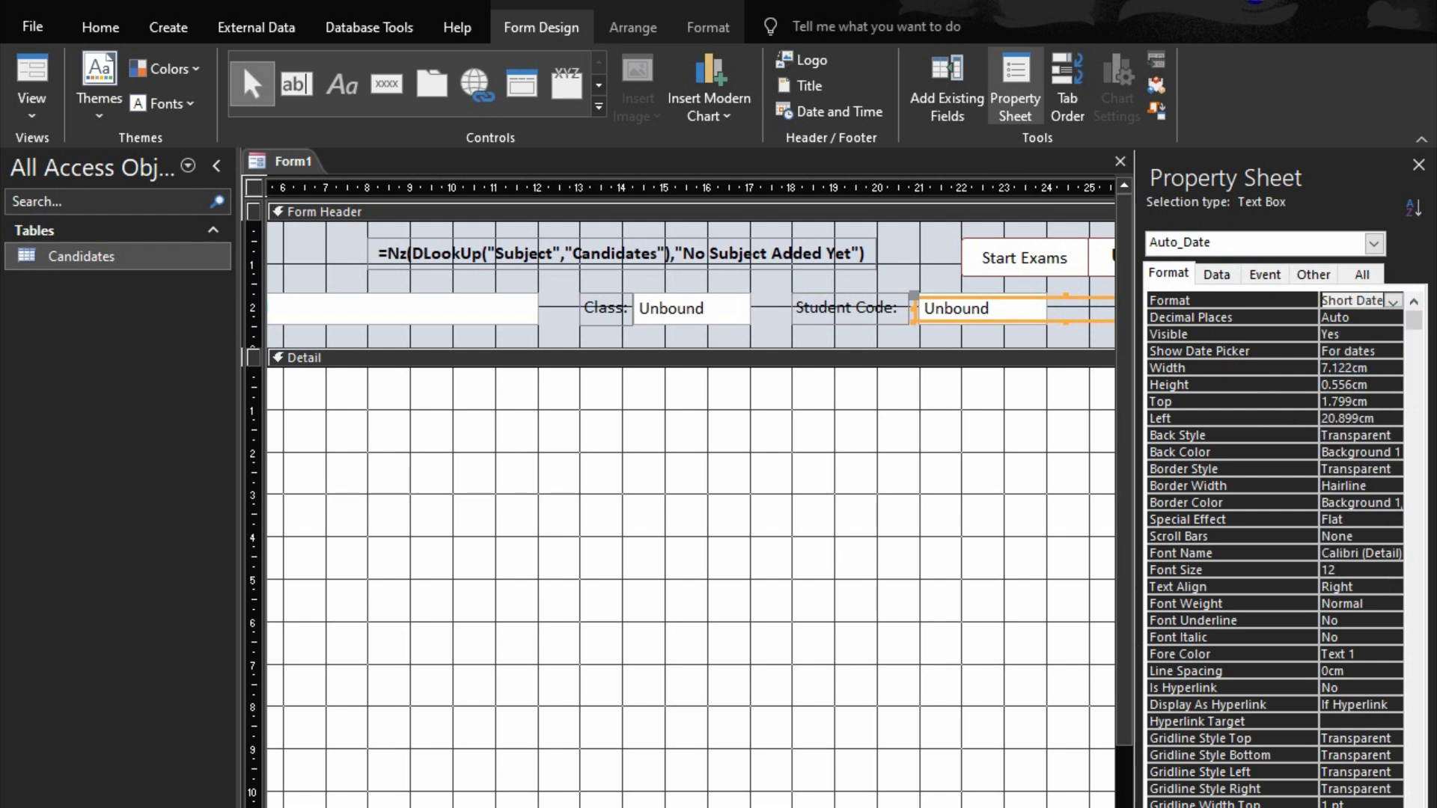
{"action": "left_click", "coordinate": [1197, 807]}
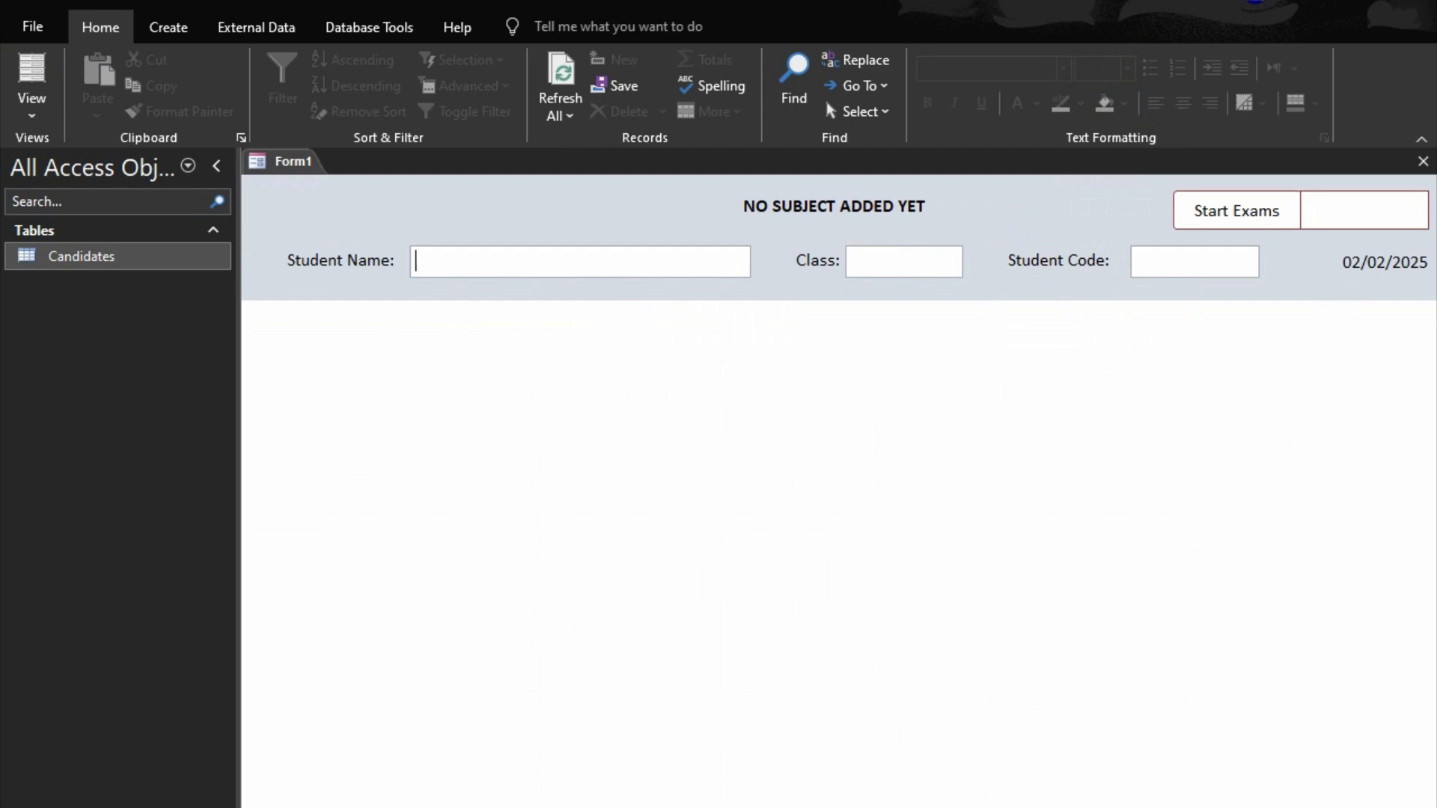
{"action": "left_click", "coordinate": [1415, 807]}
- Set the header date text box's format to Medium Date, check it in Form View and return to Design View
{"action": "left_click_drag", "start_coordinate": [794, 807], "coordinate": [1044, 807]}
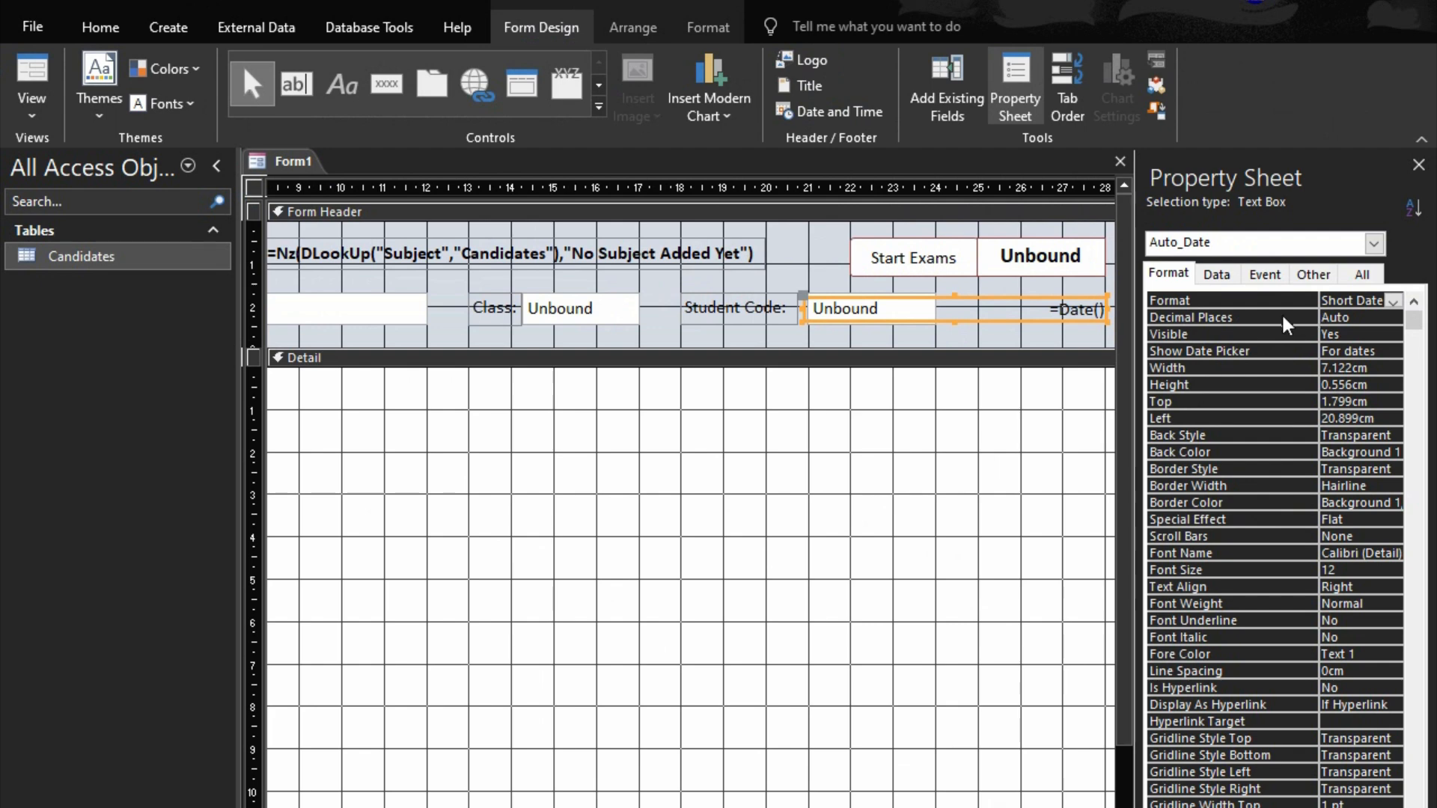
{"action": "left_click", "coordinate": [1396, 301]}
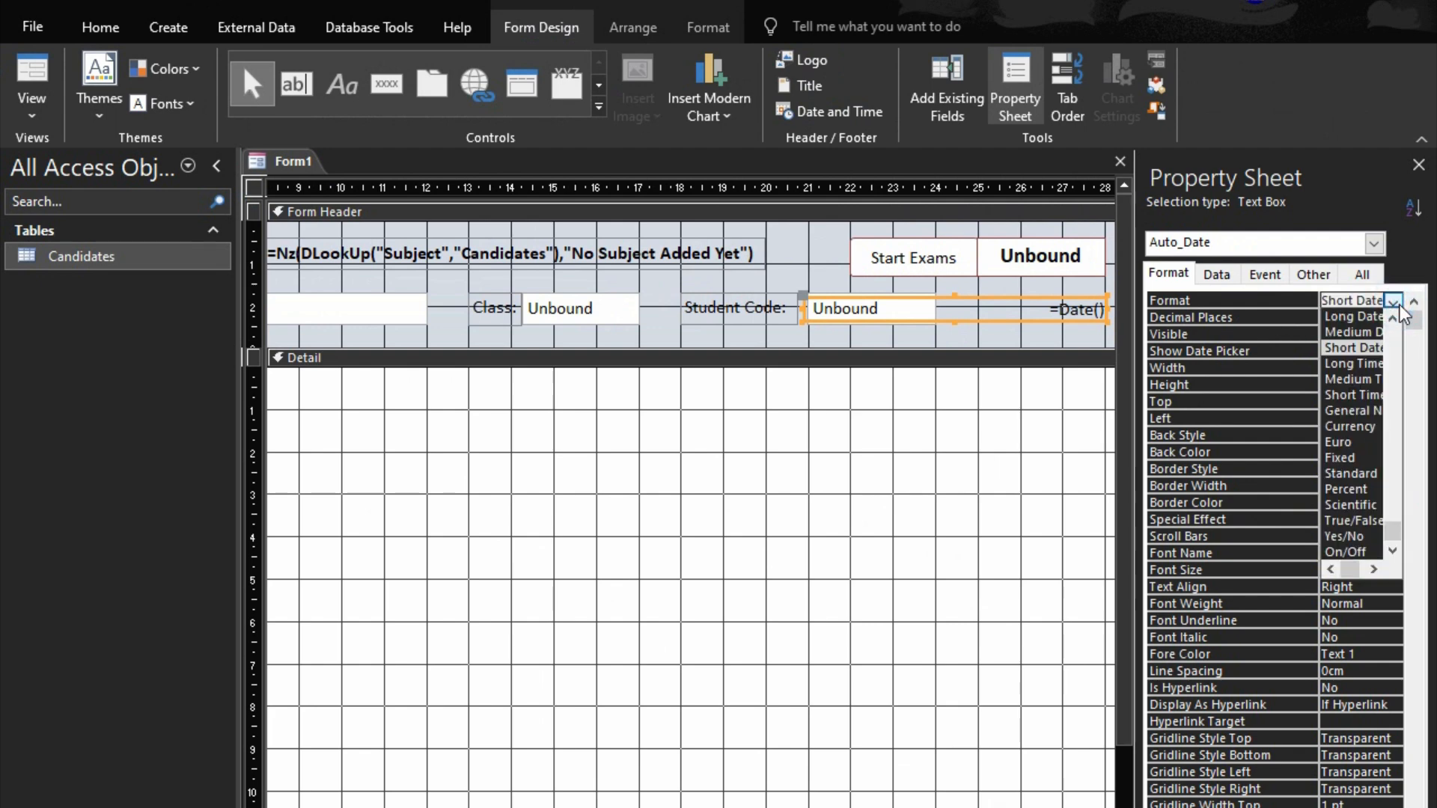
{"action": "left_click", "coordinate": [1355, 331]}
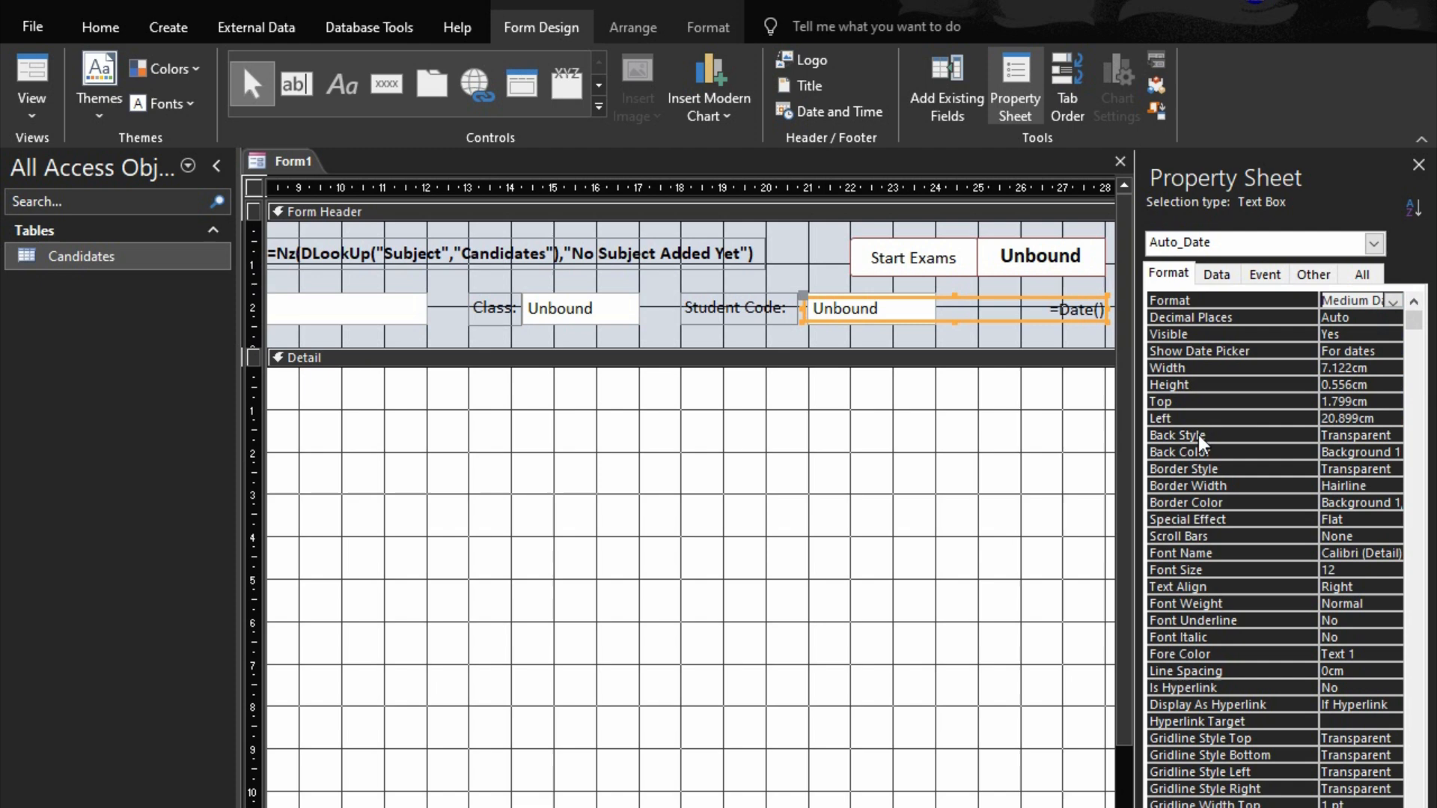
{"action": "key", "text": "F5"}
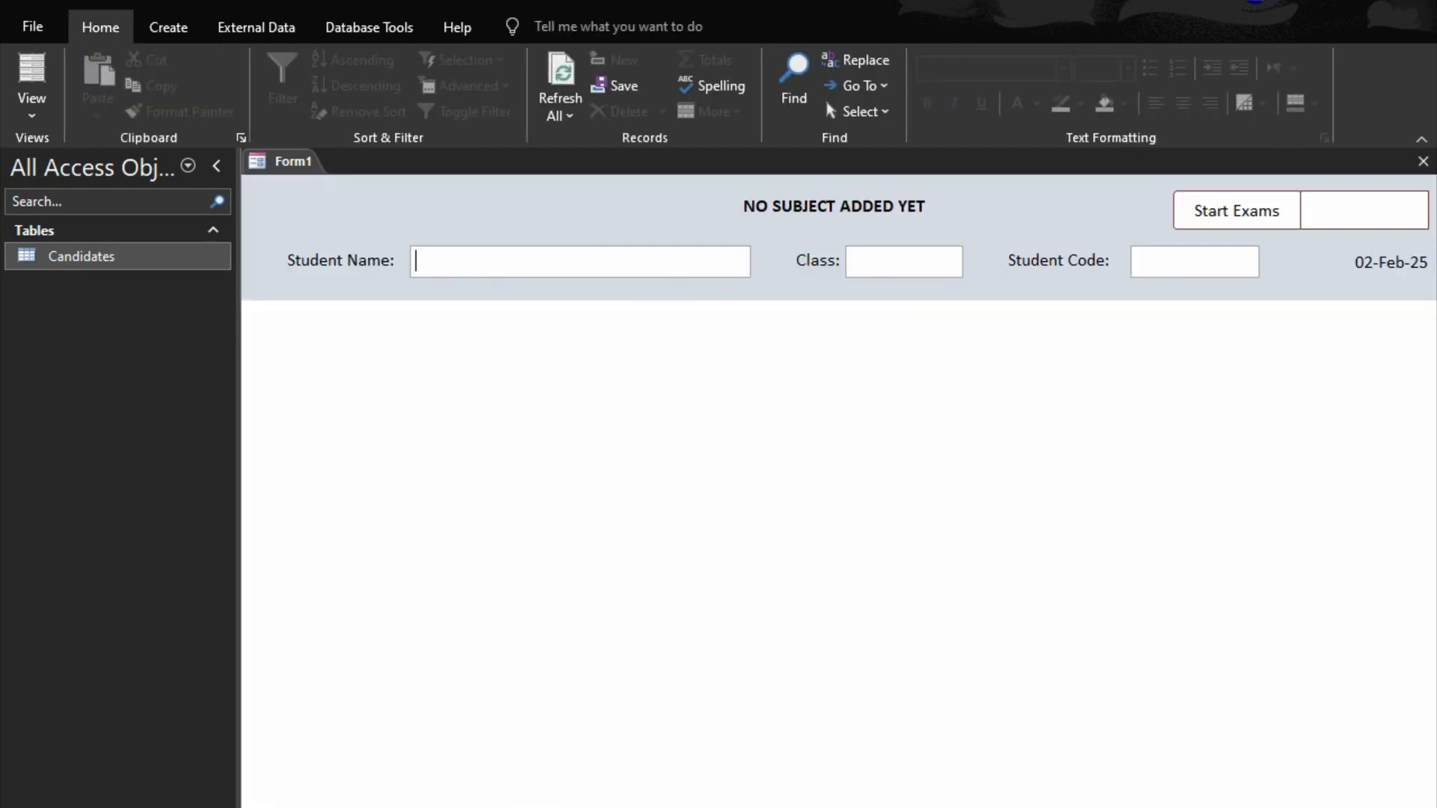
{"action": "key", "text": "ctrl+comma"}
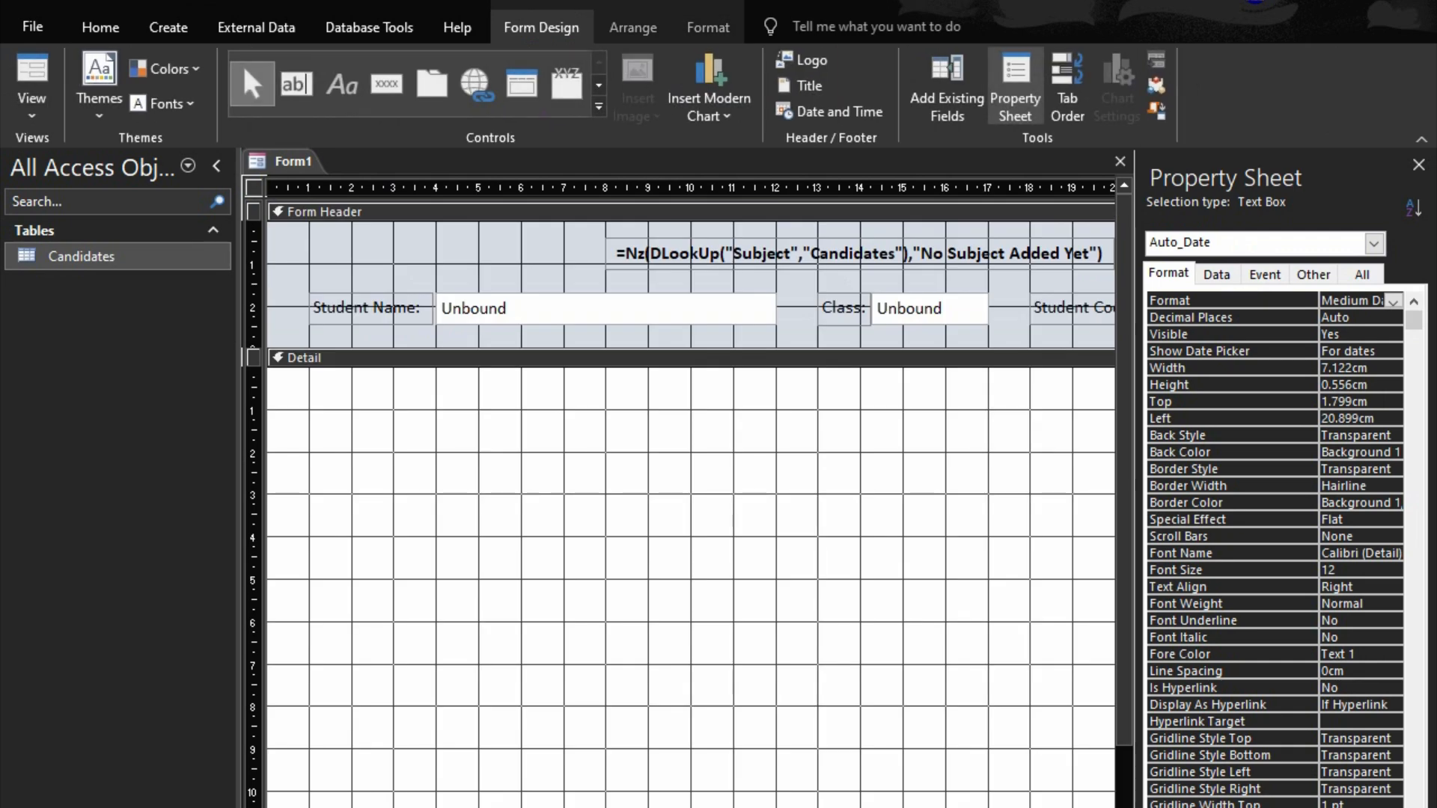
{"action": "scroll", "coordinate": [691, 515], "scroll_direction": "right", "scroll_amount": 6}
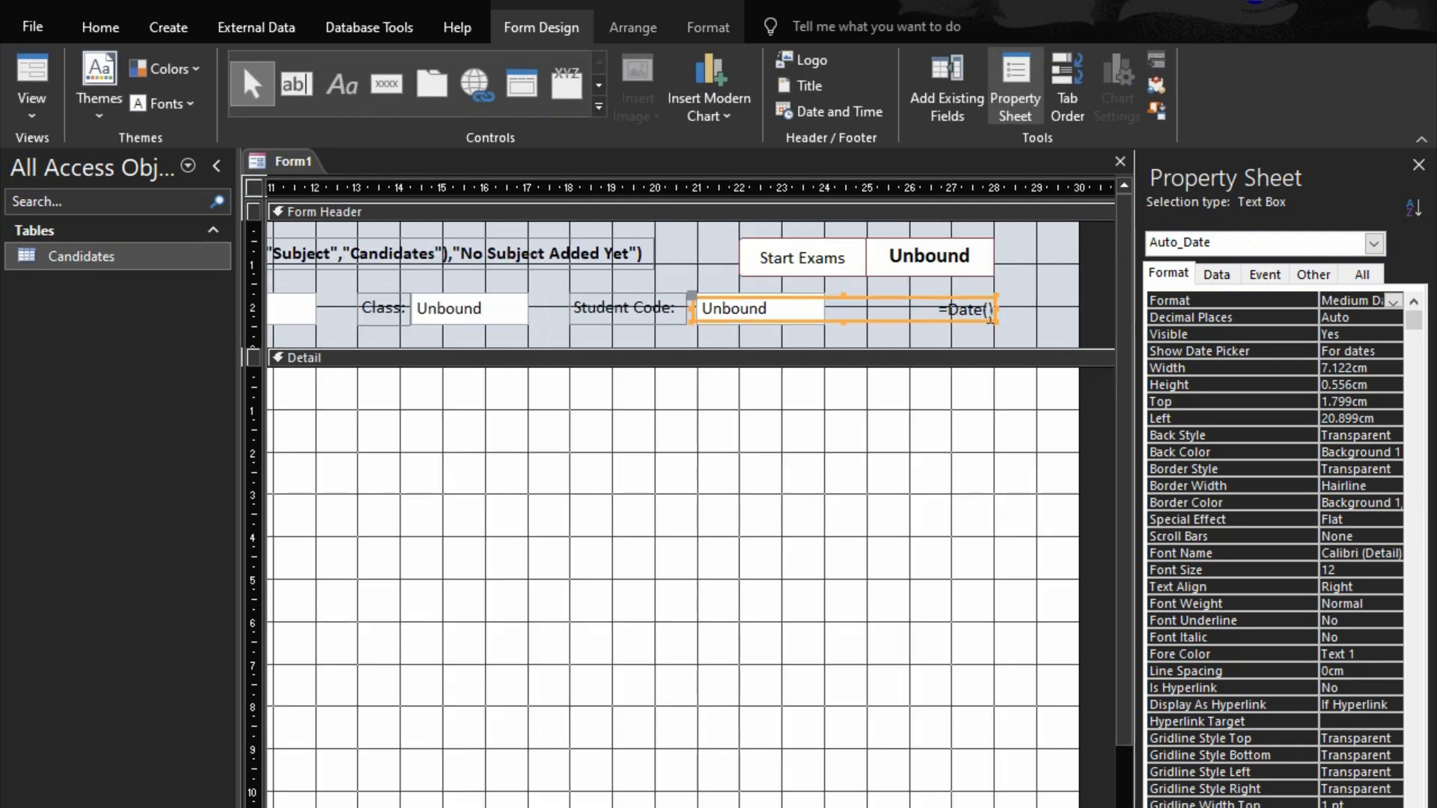
- Resize the header date text box to about 4 cm wide, shift it left to end near 27 cm, and check it in Form View
{"action": "left_click", "coordinate": [991, 308]}
{"action": "left_click_drag", "start_coordinate": [950, 317], "coordinate": [780, 318]}
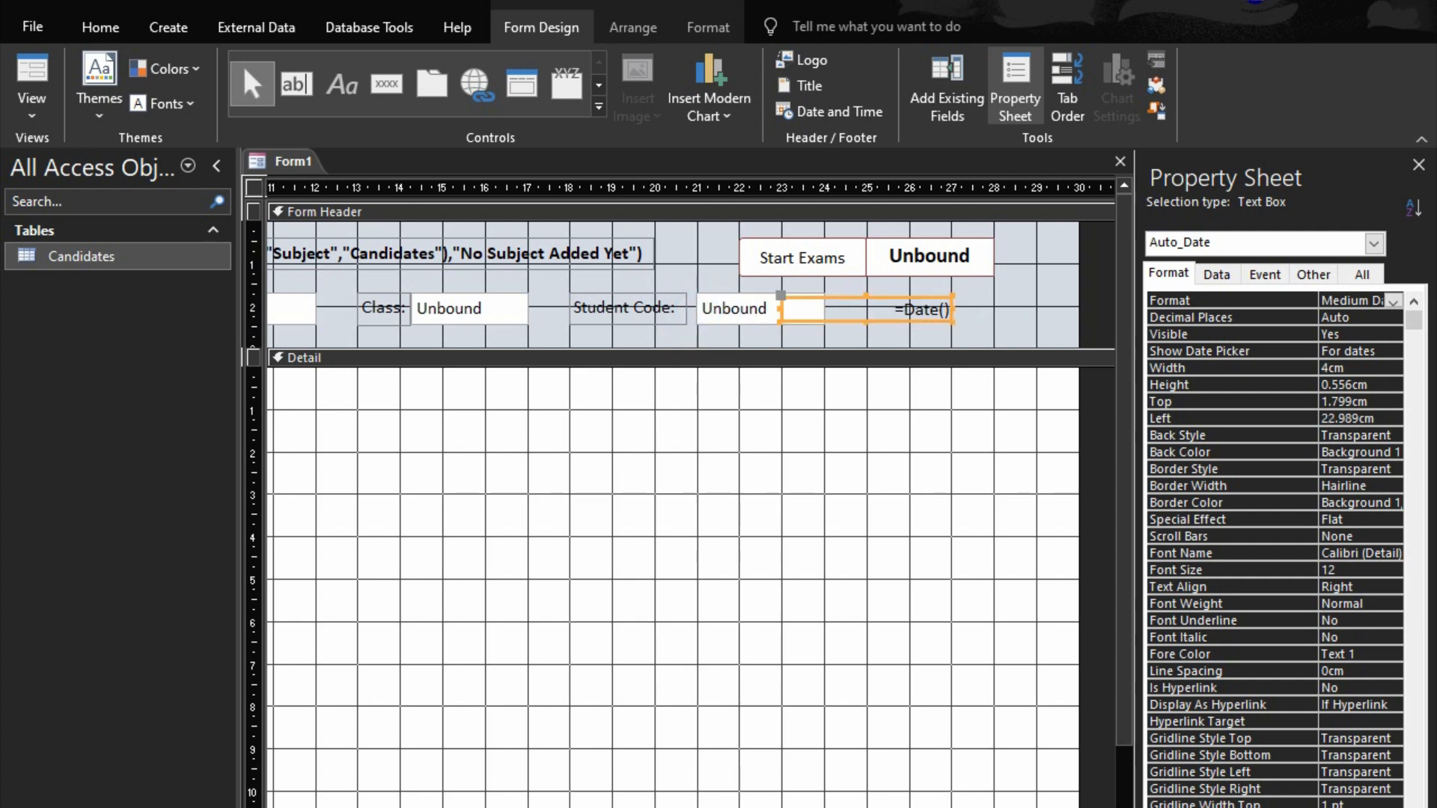
{"action": "key", "text": "F5"}
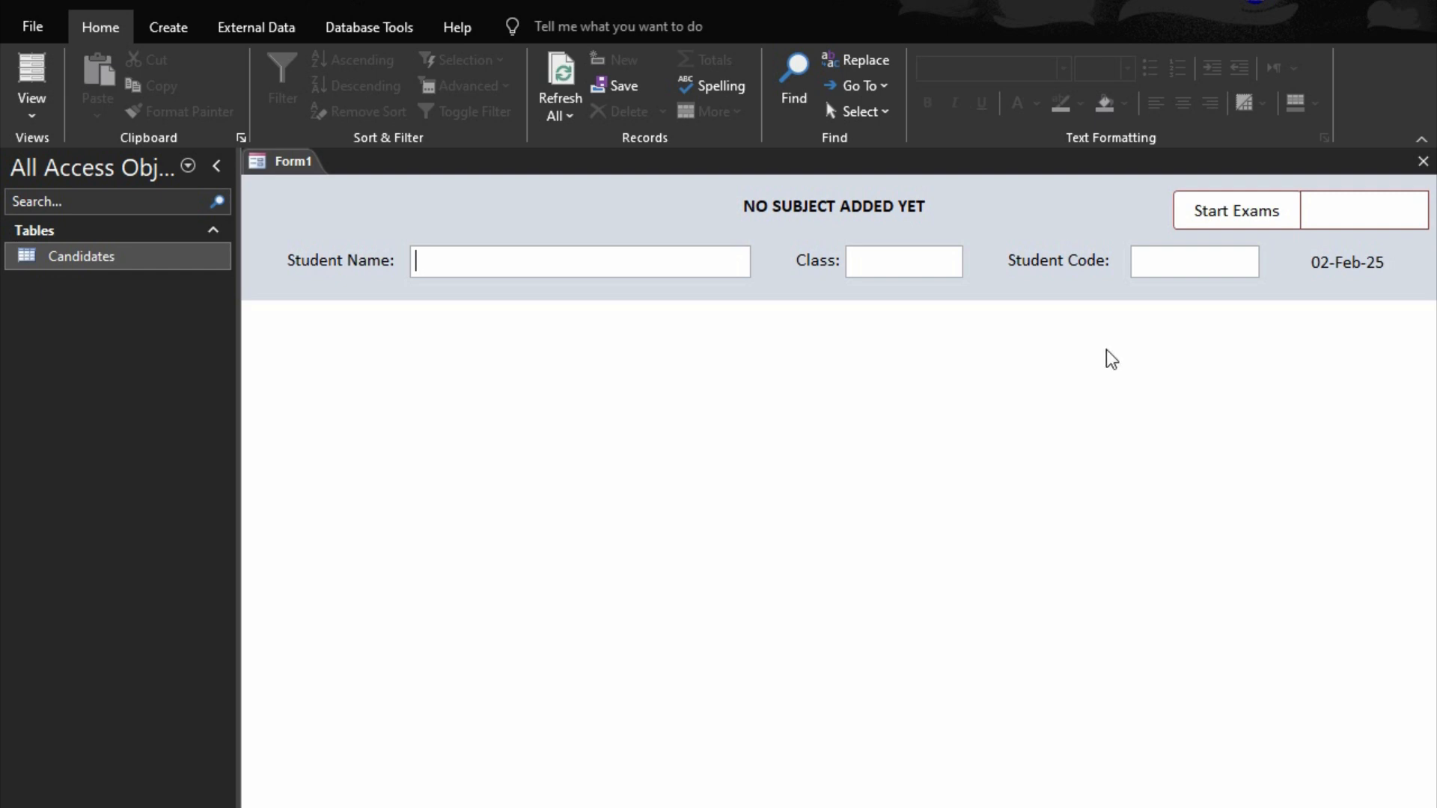
{"action": "right_click", "coordinate": [1024, 449]}
{"action": "left_click", "coordinate": [1087, 516]}
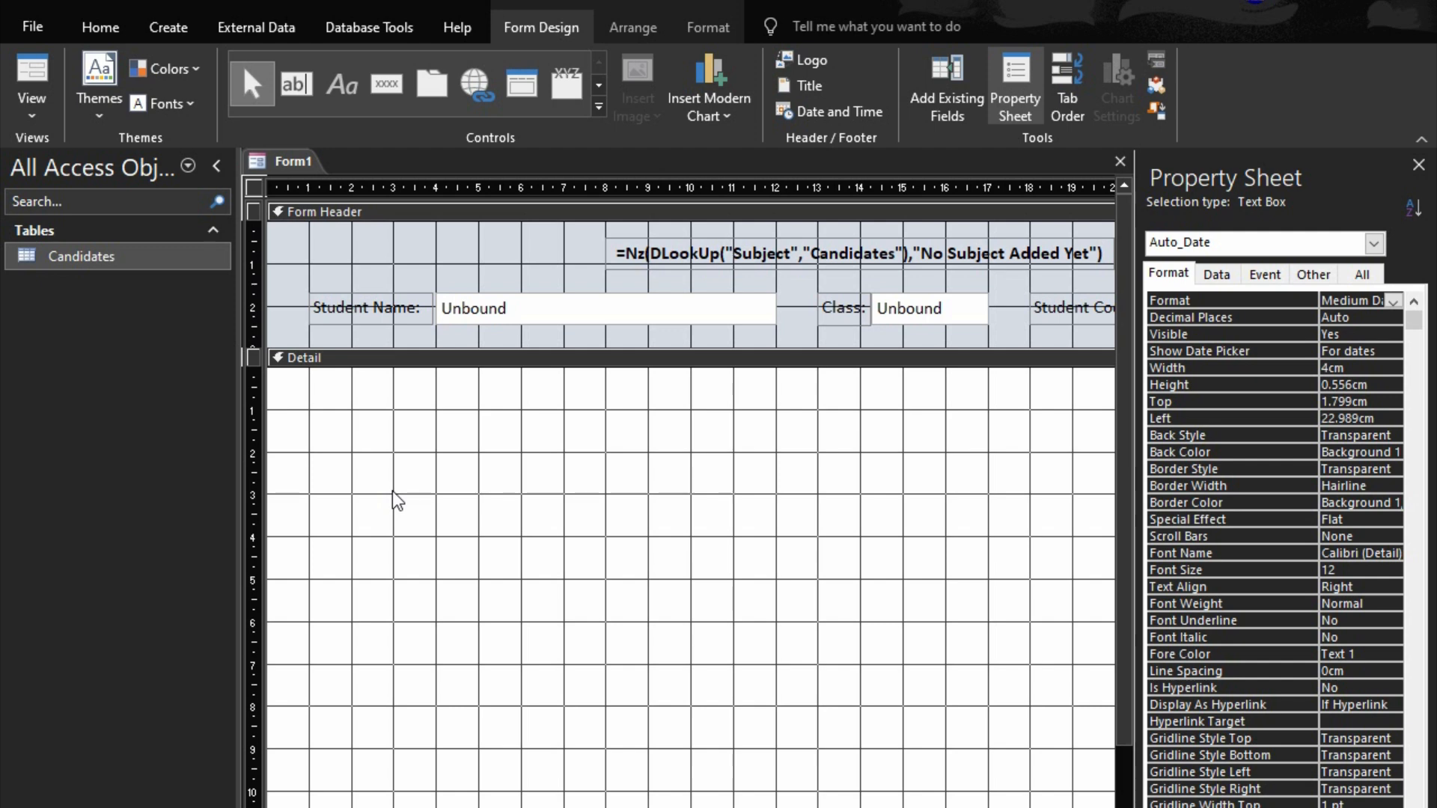
- Add a label reading "1. On which channel are you watching this tutorial from?" near the start of the Detail section
{"action": "left_click", "coordinate": [341, 86]}
{"action": "left_click", "coordinate": [365, 395]}
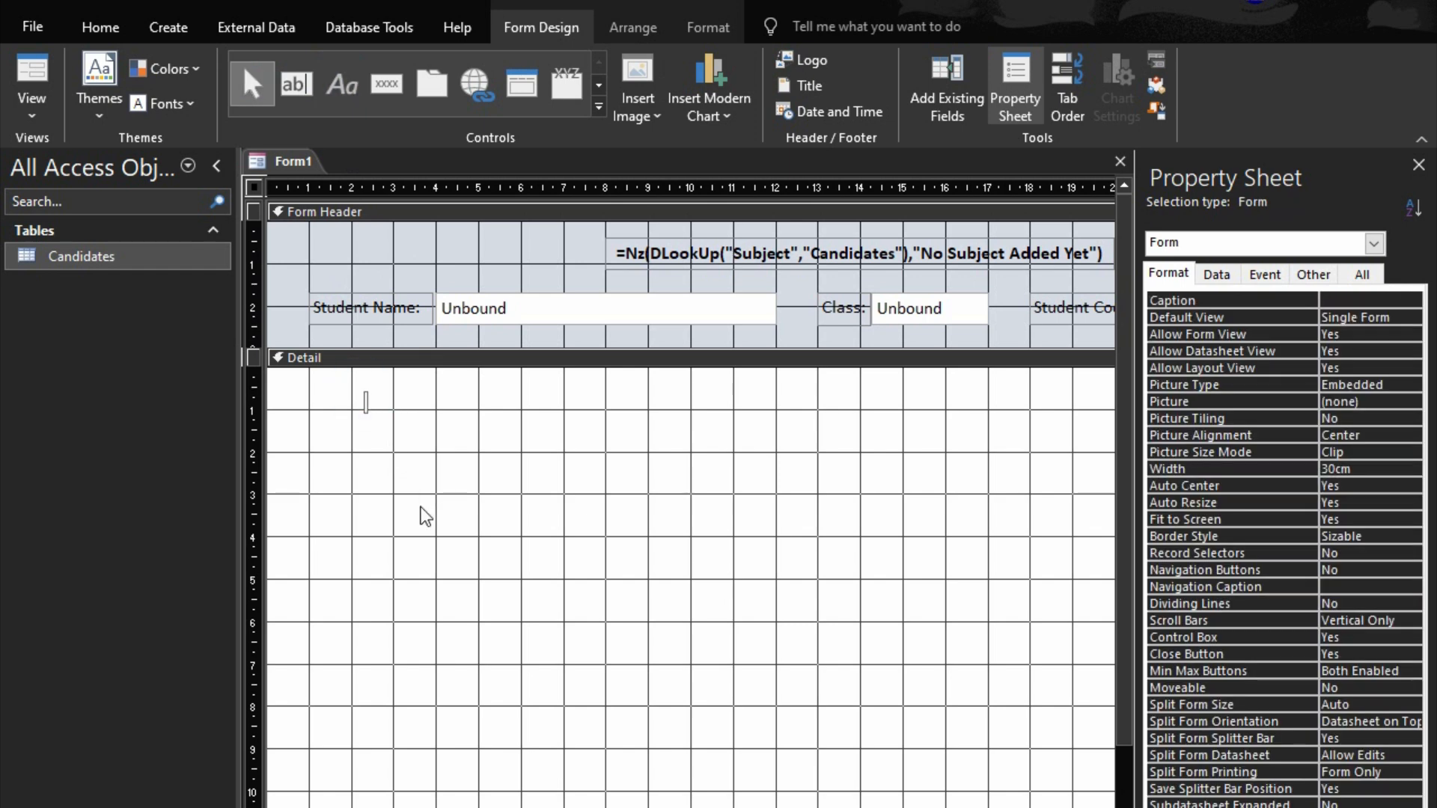
{"action": "type", "text": "1."}
{"action": "type", "text": "On whcih"}
{"action": "key", "text": "BackSpace"}
{"action": "key", "text": "BackSpace"}
{"action": "key", "text": "BackSpace"}
{"action": "type", "text": "ich channe"}
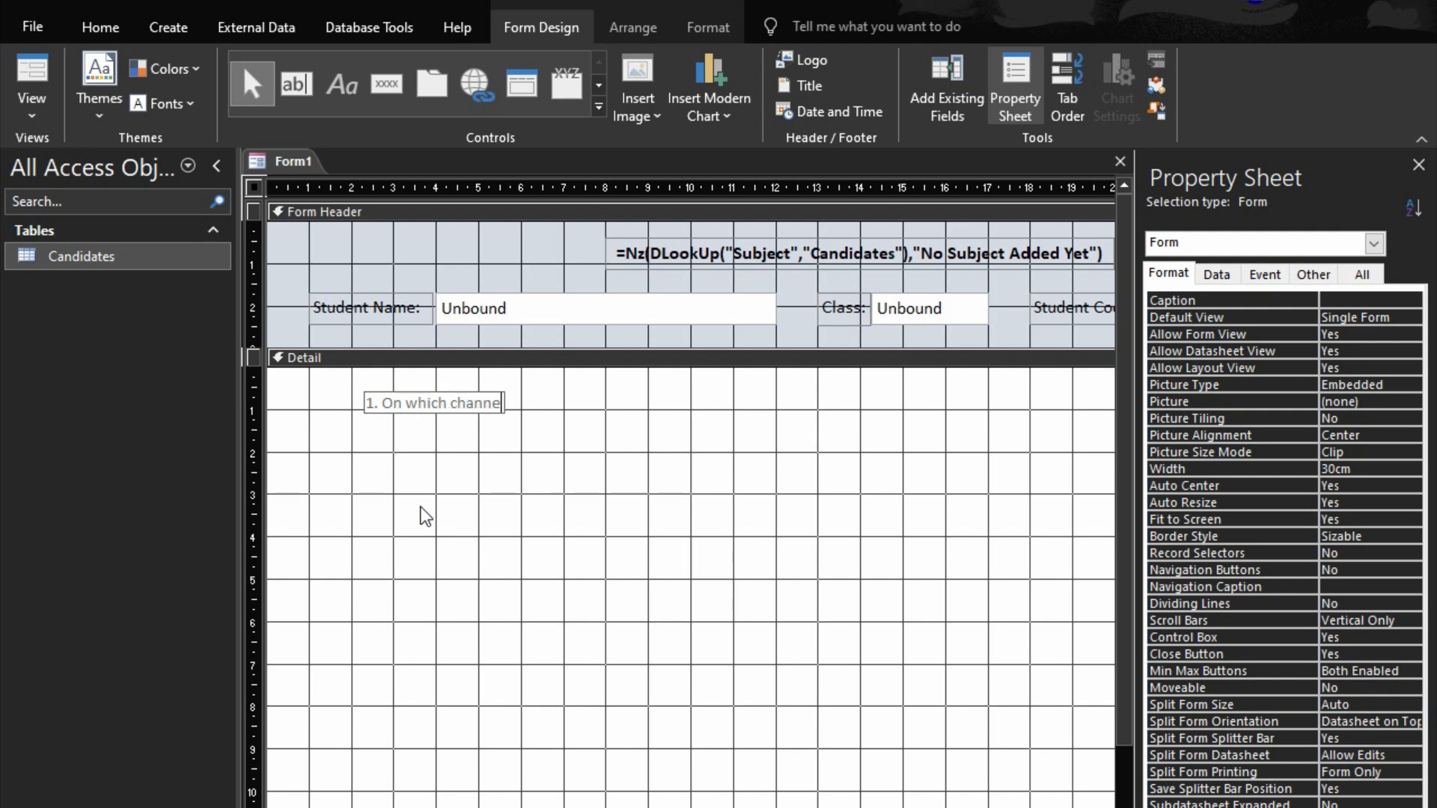
{"action": "type", "text": "l are you w"}
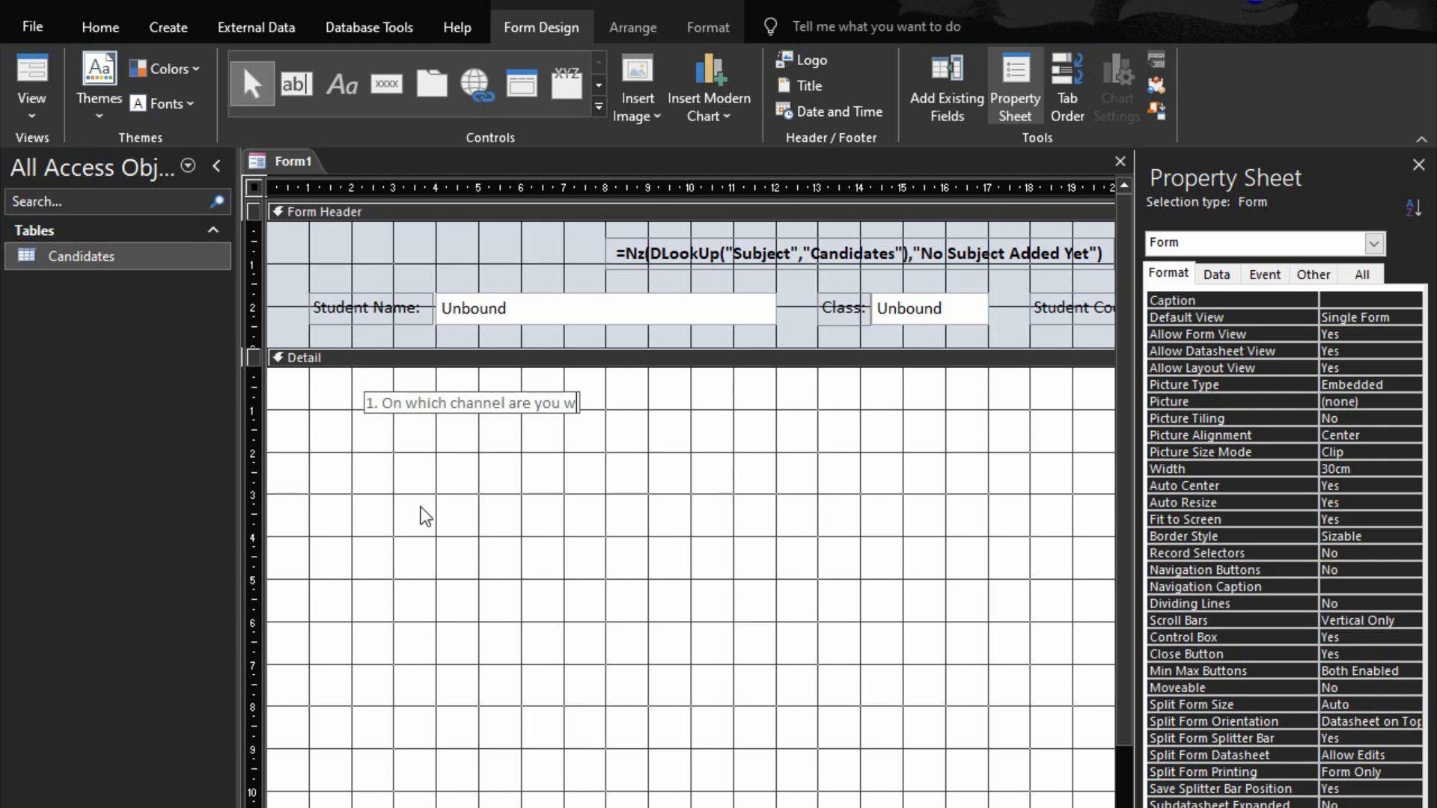
{"action": "type", "text": "acthin"}
{"action": "key", "text": "BackSpace"}
{"action": "key", "text": "BackSpace"}
{"action": "key", "text": "BackSpace"}
{"action": "key", "text": "BackSpace"}
{"action": "key", "text": "BackSpace"}
{"action": "type", "text": "tcghn"}
{"action": "key", "text": "BackSpace"}
{"action": "key", "text": "BackSpace"}
{"action": "key", "text": "BackSpace"}
{"action": "type", "text": "hing"}
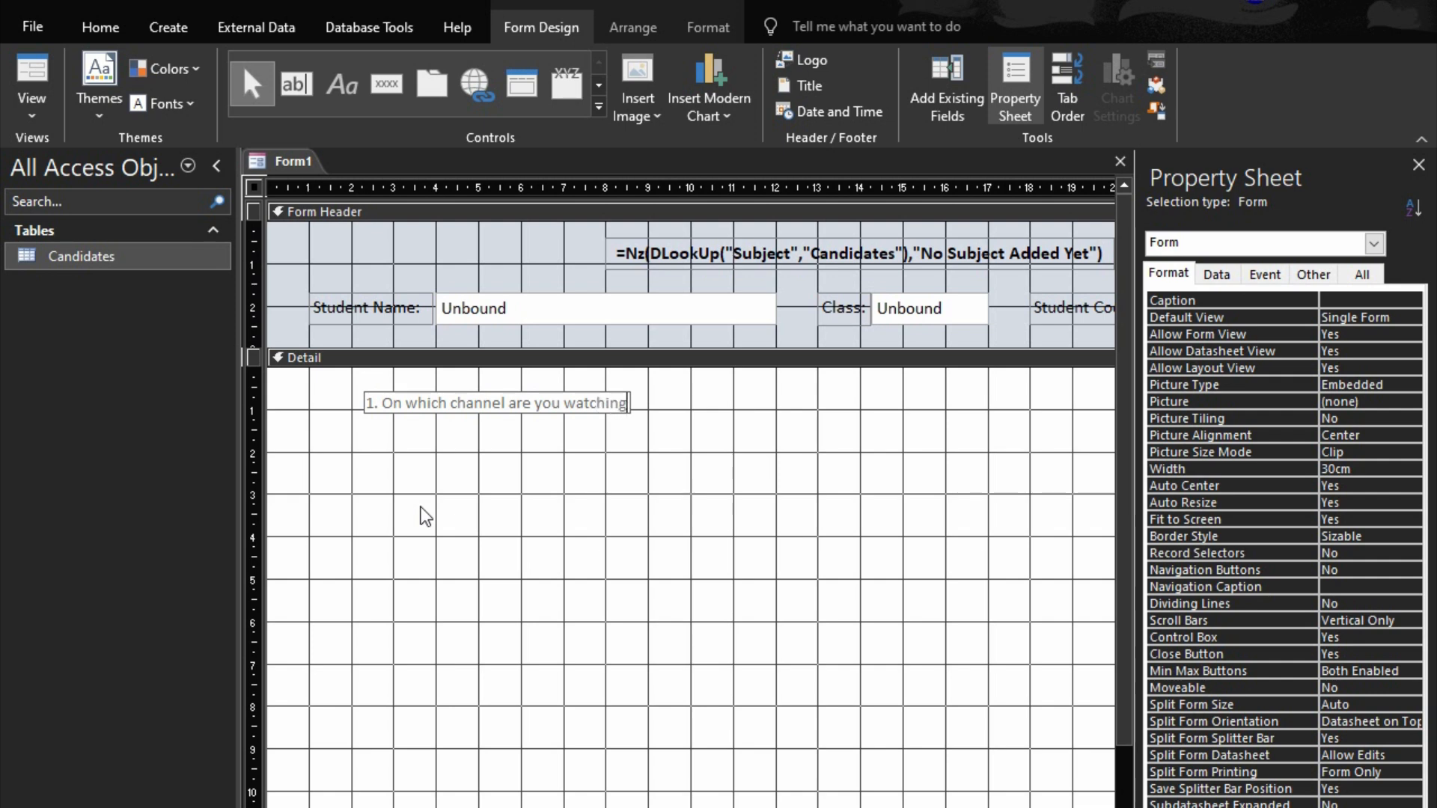
{"action": "type", "text": " this tutori"}
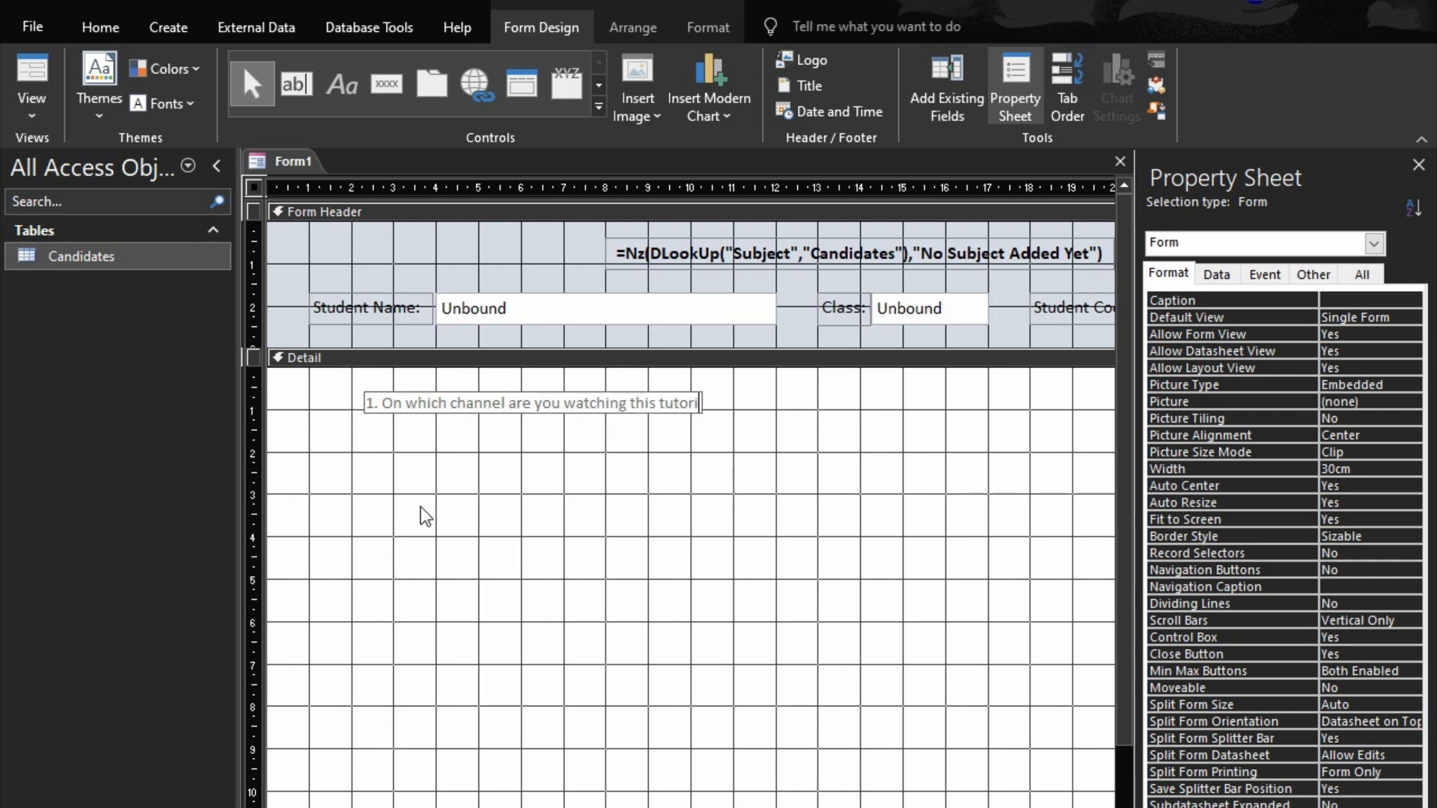
{"action": "type", "text": "al from"}
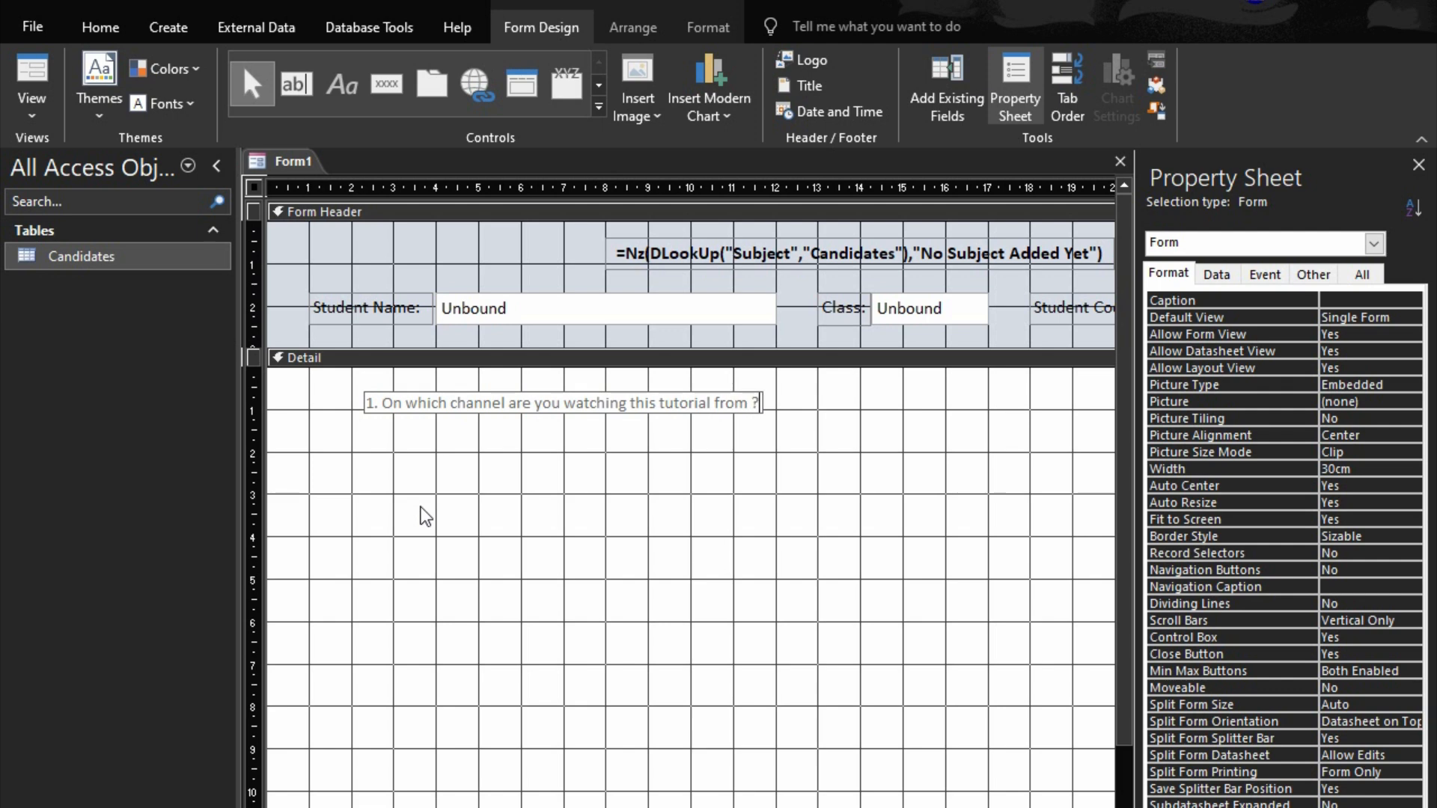
{"action": "type", "text": "?"}
{"action": "left_click", "coordinate": [411, 476]}
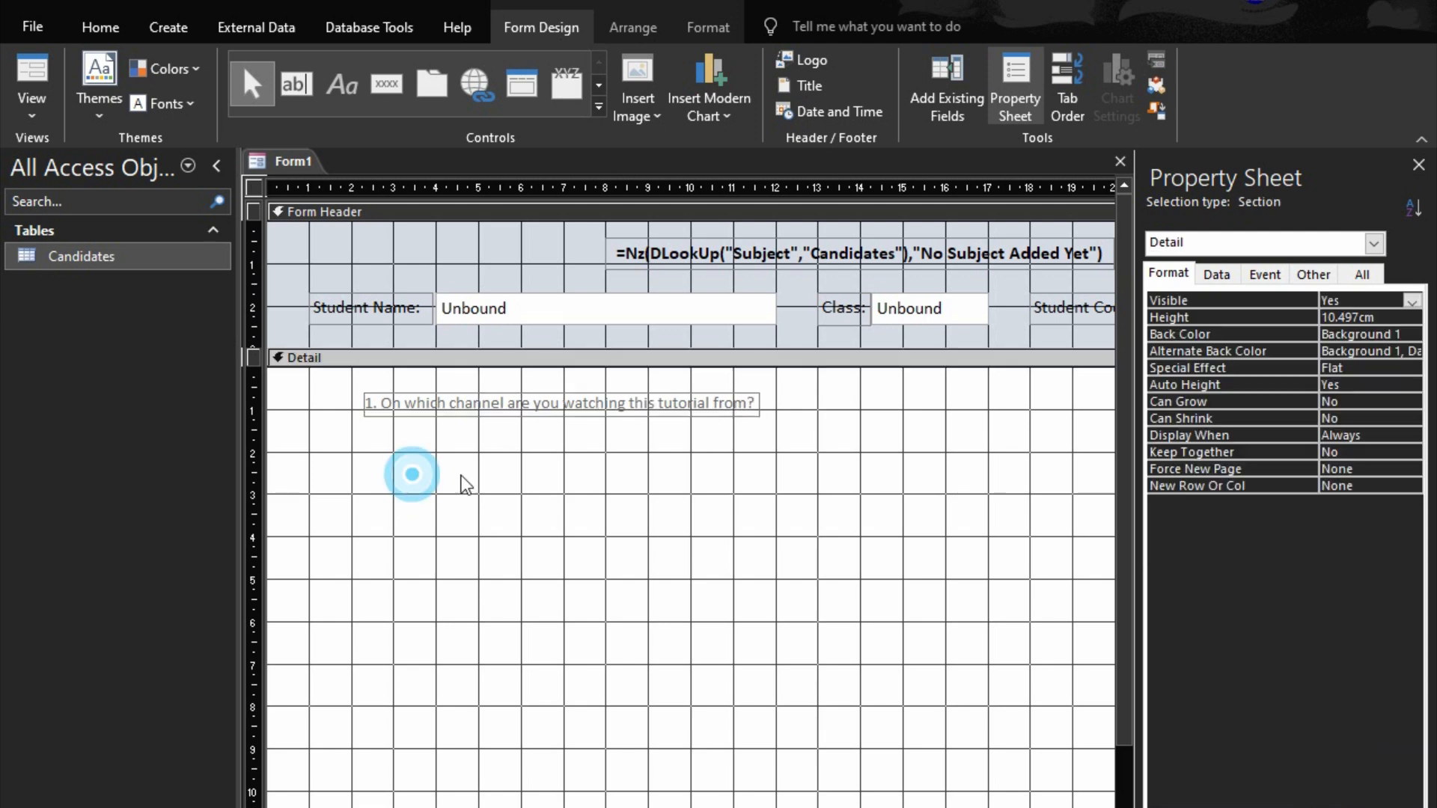
- Format the question label with font size 12 and black text, and size it to fit its caption
{"action": "left_click", "coordinate": [650, 410]}
{"action": "left_click", "coordinate": [708, 30]}
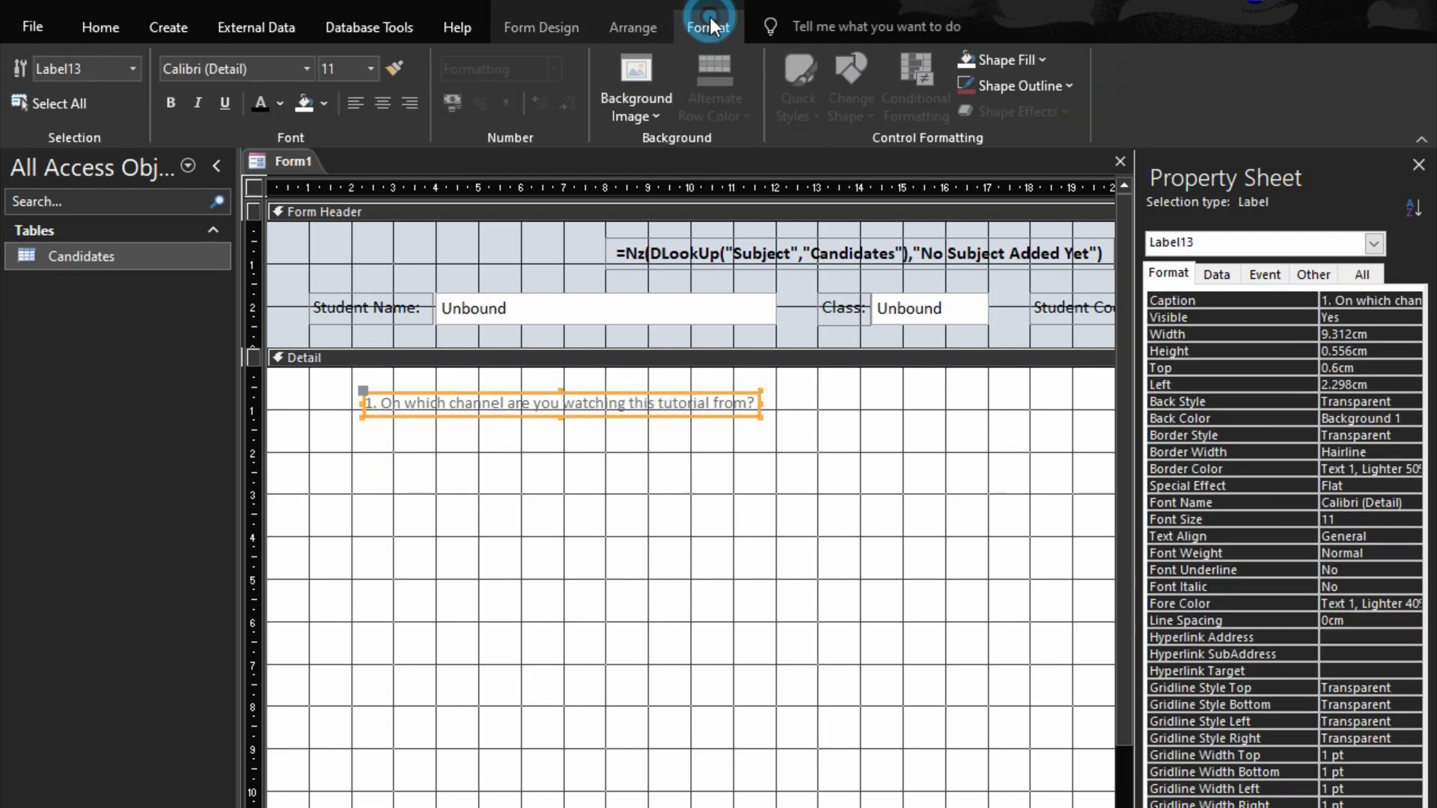
{"action": "left_click", "coordinate": [369, 69]}
{"action": "left_click", "coordinate": [342, 180]}
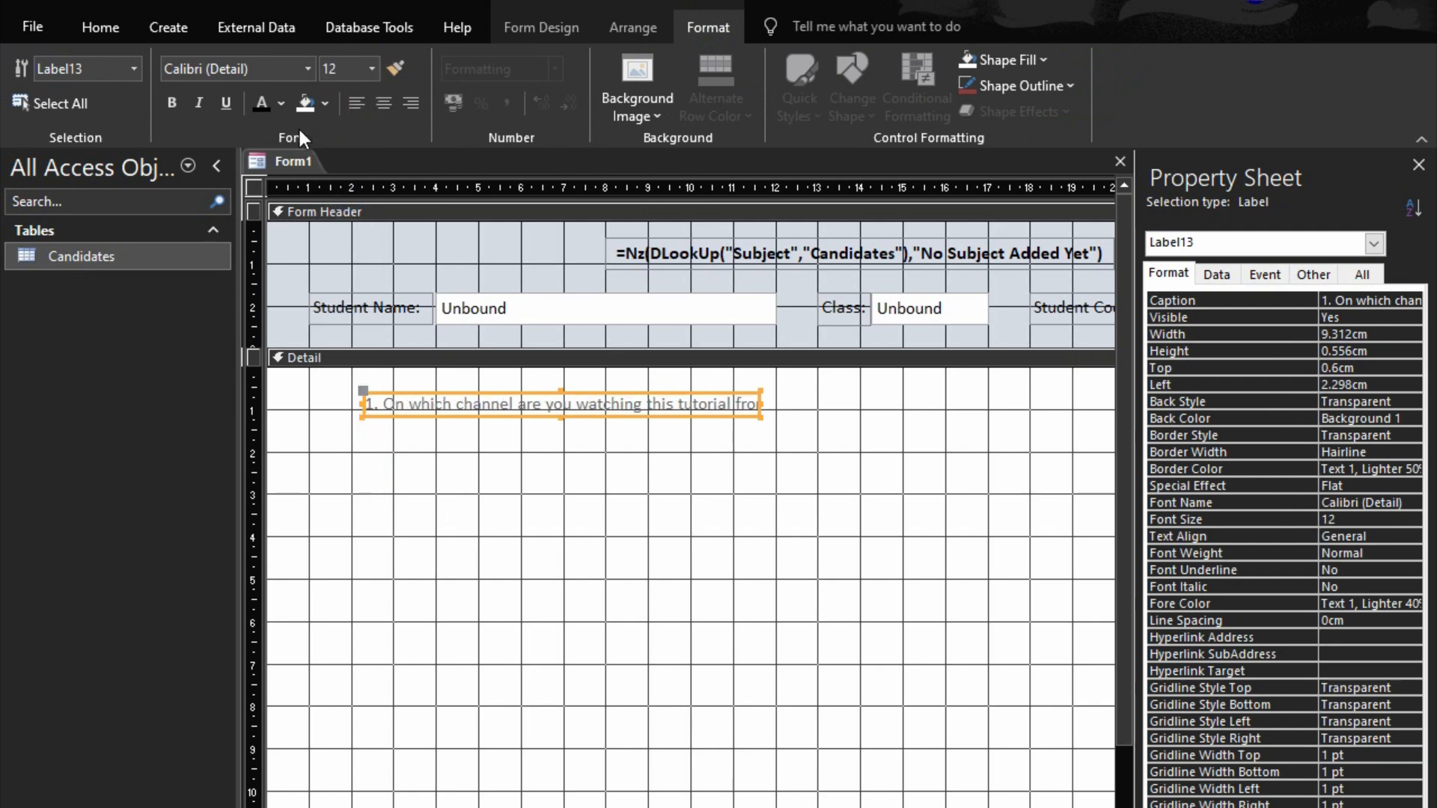
{"action": "left_click", "coordinate": [264, 102]}
{"action": "right_click", "coordinate": [511, 405]}
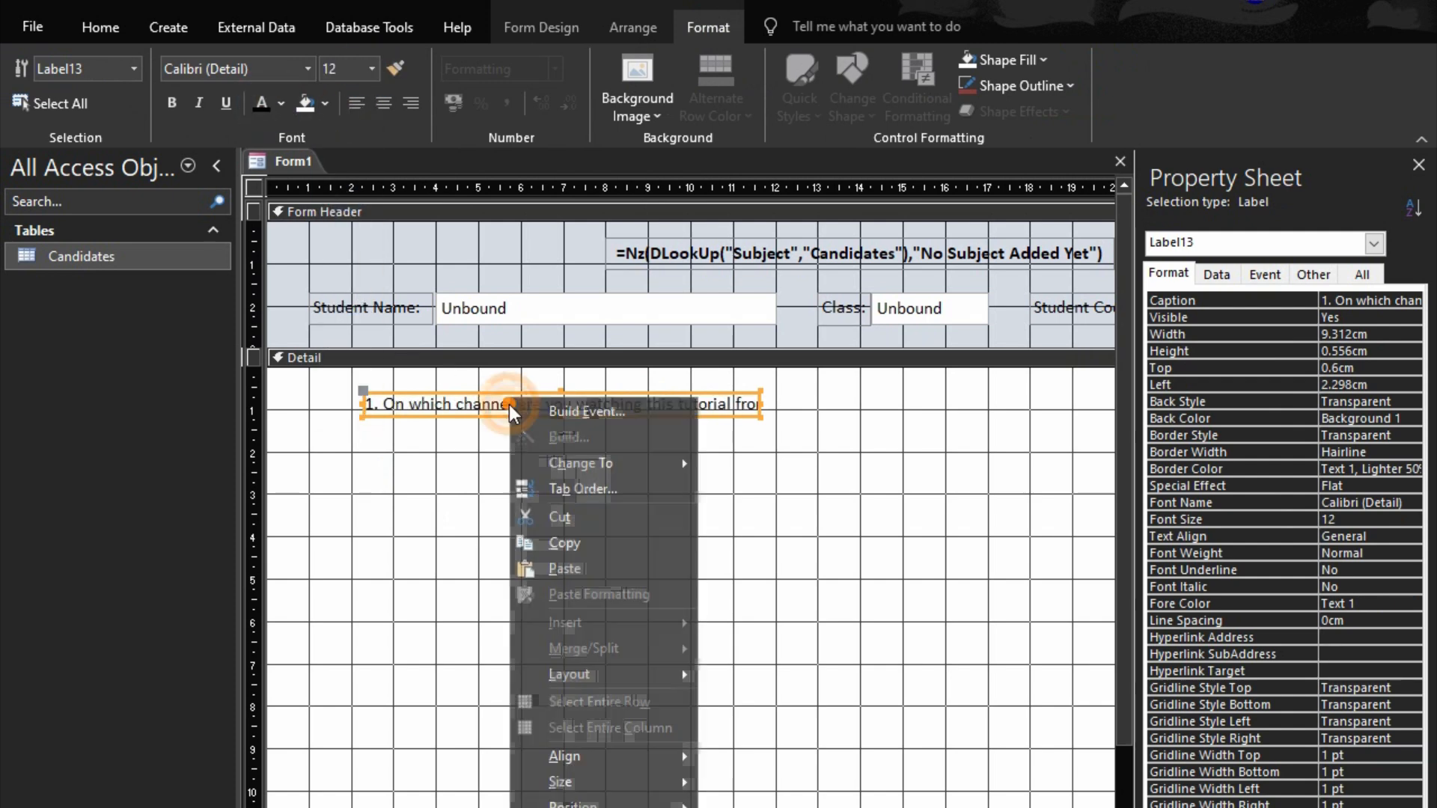
{"action": "mouse_move", "coordinate": [607, 785]}
{"action": "left_click", "coordinate": [739, 787]}
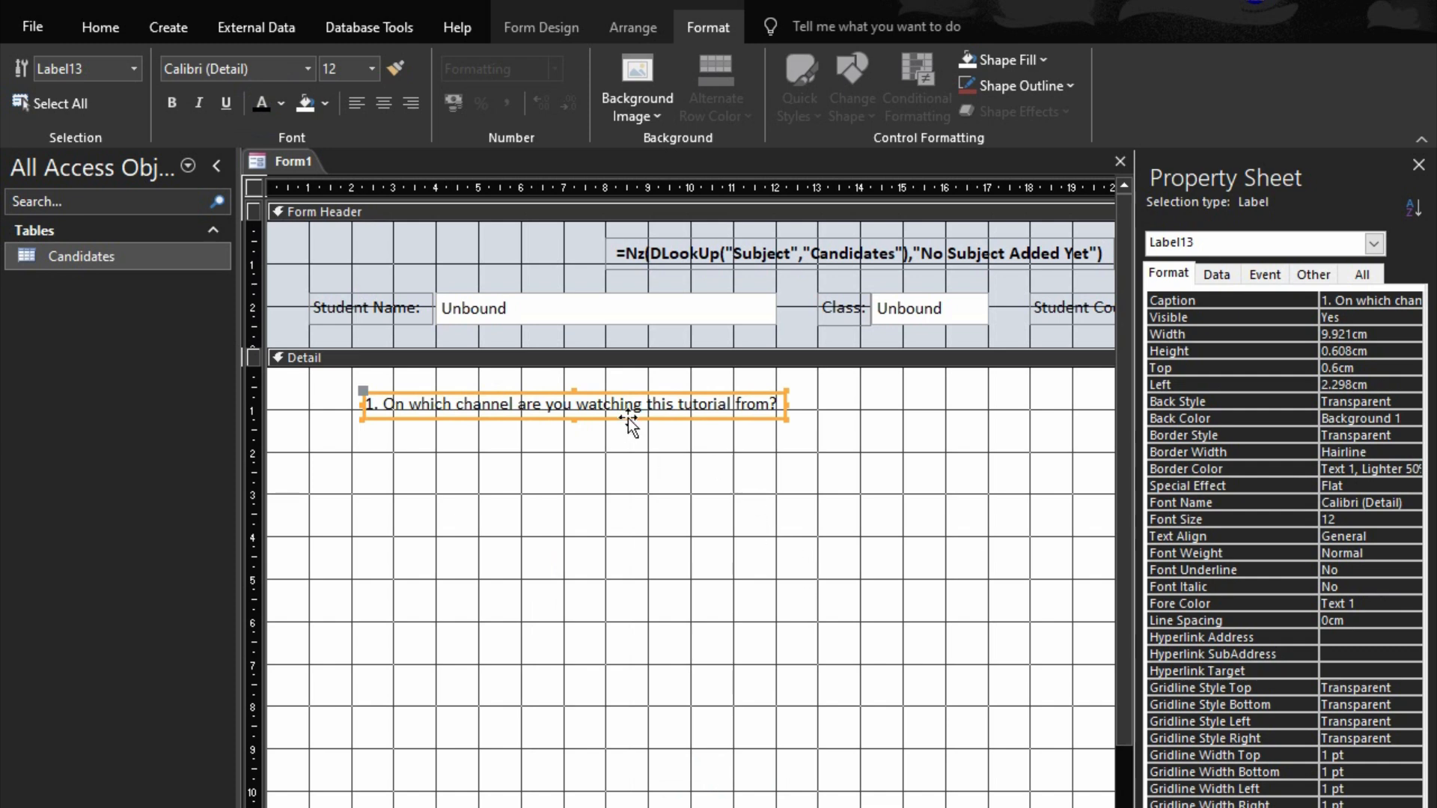
- Move the question label to about 2 cm from the left and 1 cm from the top, and paste four copies below it
{"action": "left_click", "coordinate": [545, 419]}
{"action": "left_click_drag", "start_coordinate": [545, 419], "coordinate": [533, 437]}
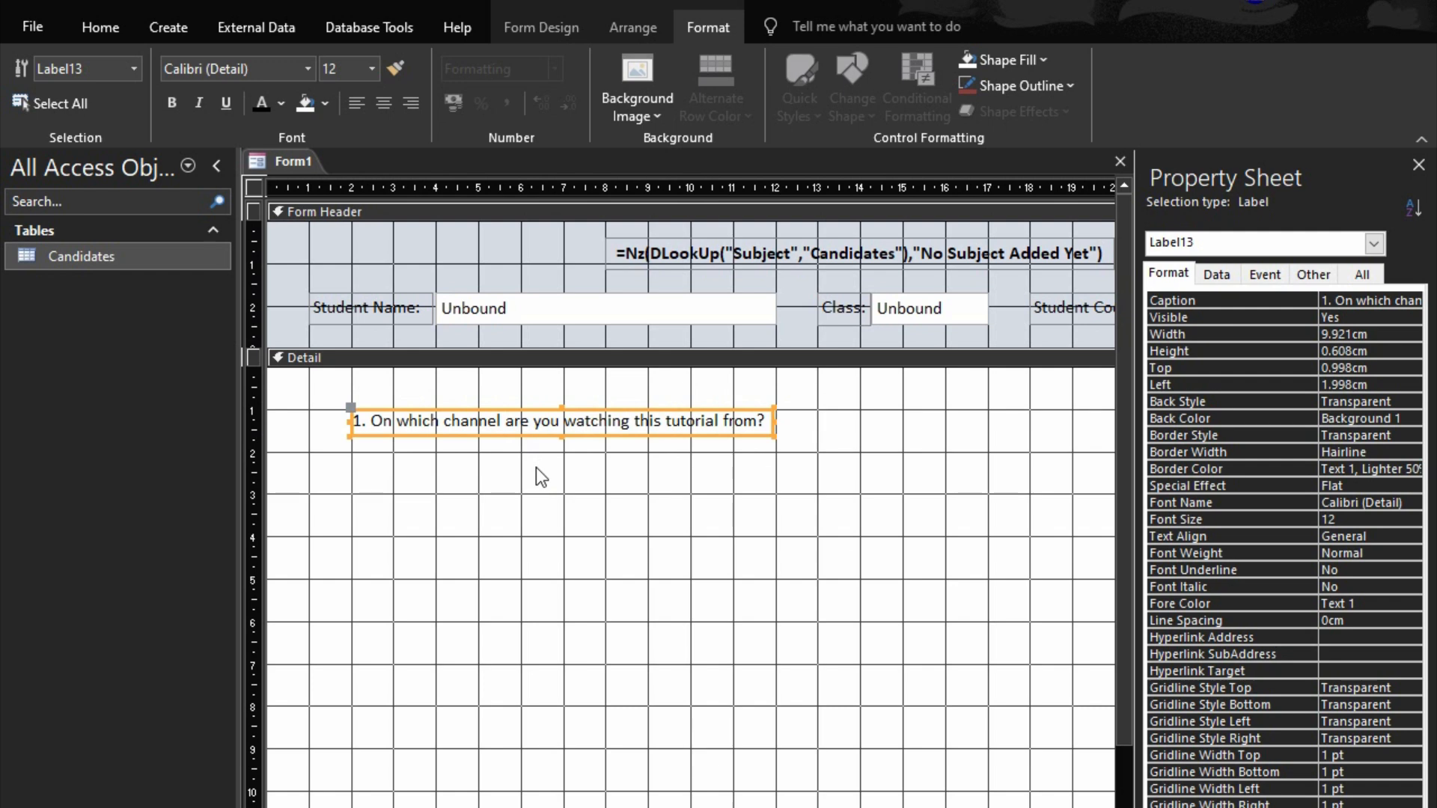
{"action": "key", "text": "ctrl+v"}
{"action": "key", "text": "ctrl+v"}
{"action": "key", "text": "ctrl+v"}
{"action": "key", "text": "ctrl+v"}
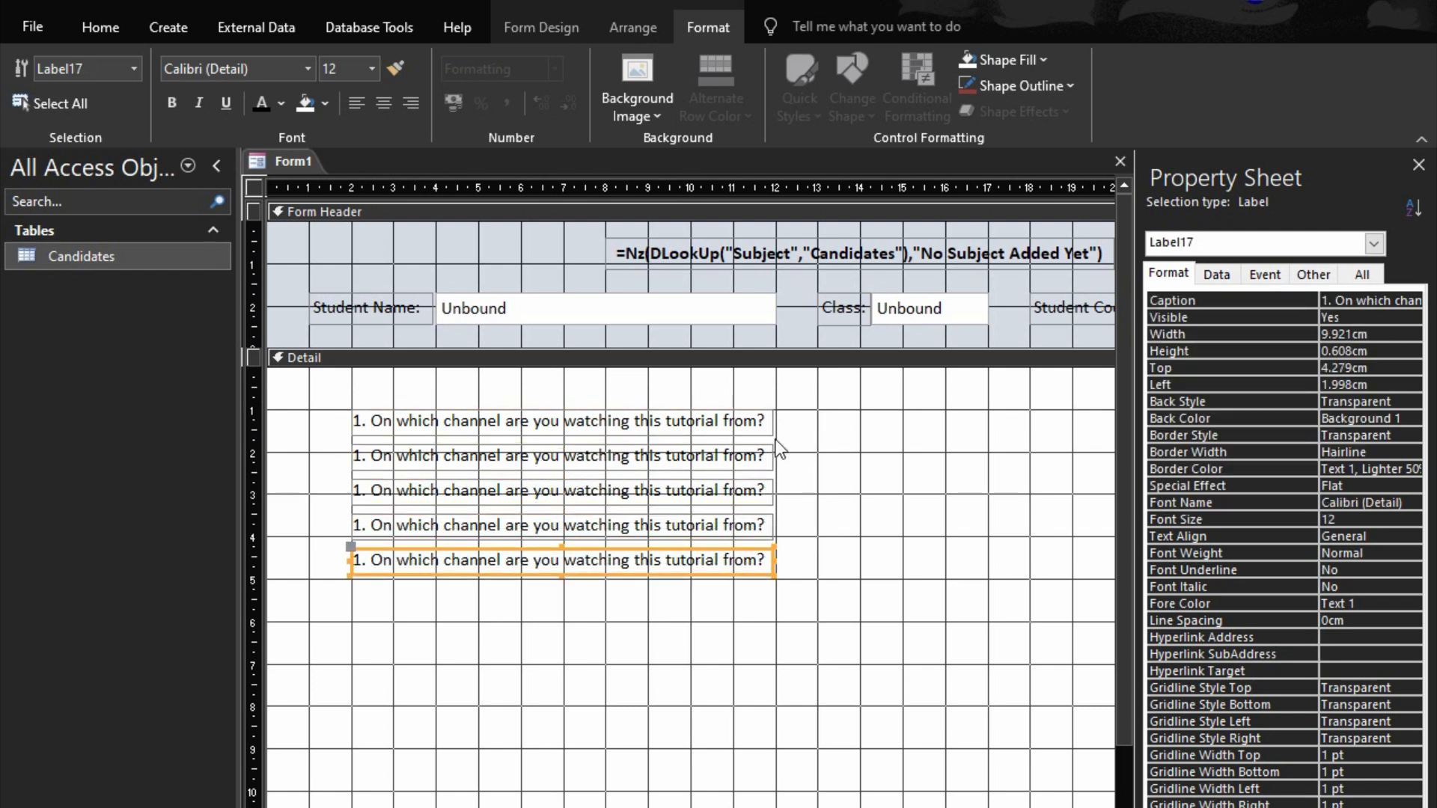
- Move the four pasted question labels down together so the first of them sits at the 5 cm mark
{"action": "left_click", "coordinate": [367, 455]}
{"action": "left_click_drag", "start_coordinate": [784, 460], "coordinate": [662, 585]}
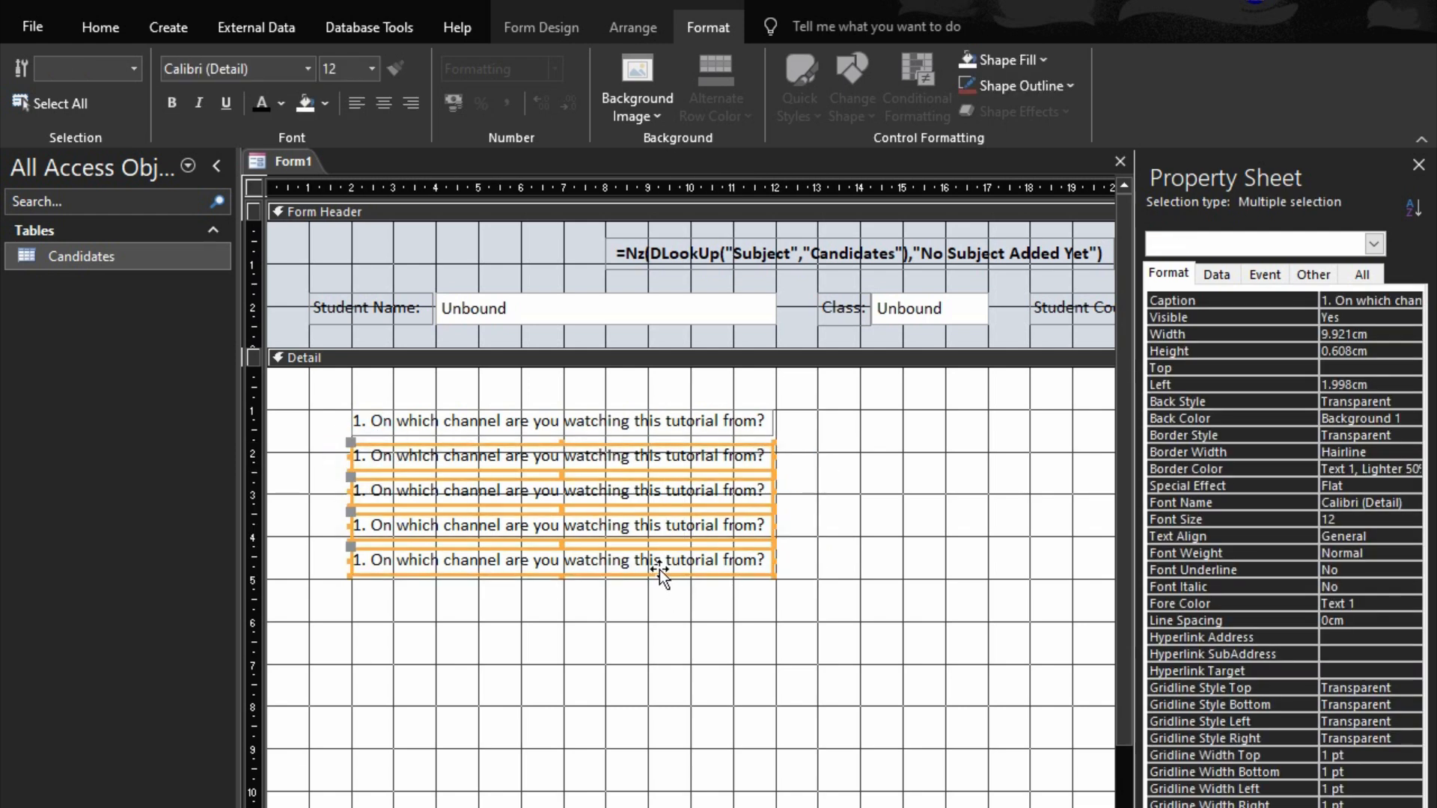
{"action": "key", "text": "Down"}
{"action": "key", "text": "Down"}
{"action": "key", "text": "Down"}
{"action": "key", "text": "Down"}
{"action": "key", "text": "Down"}
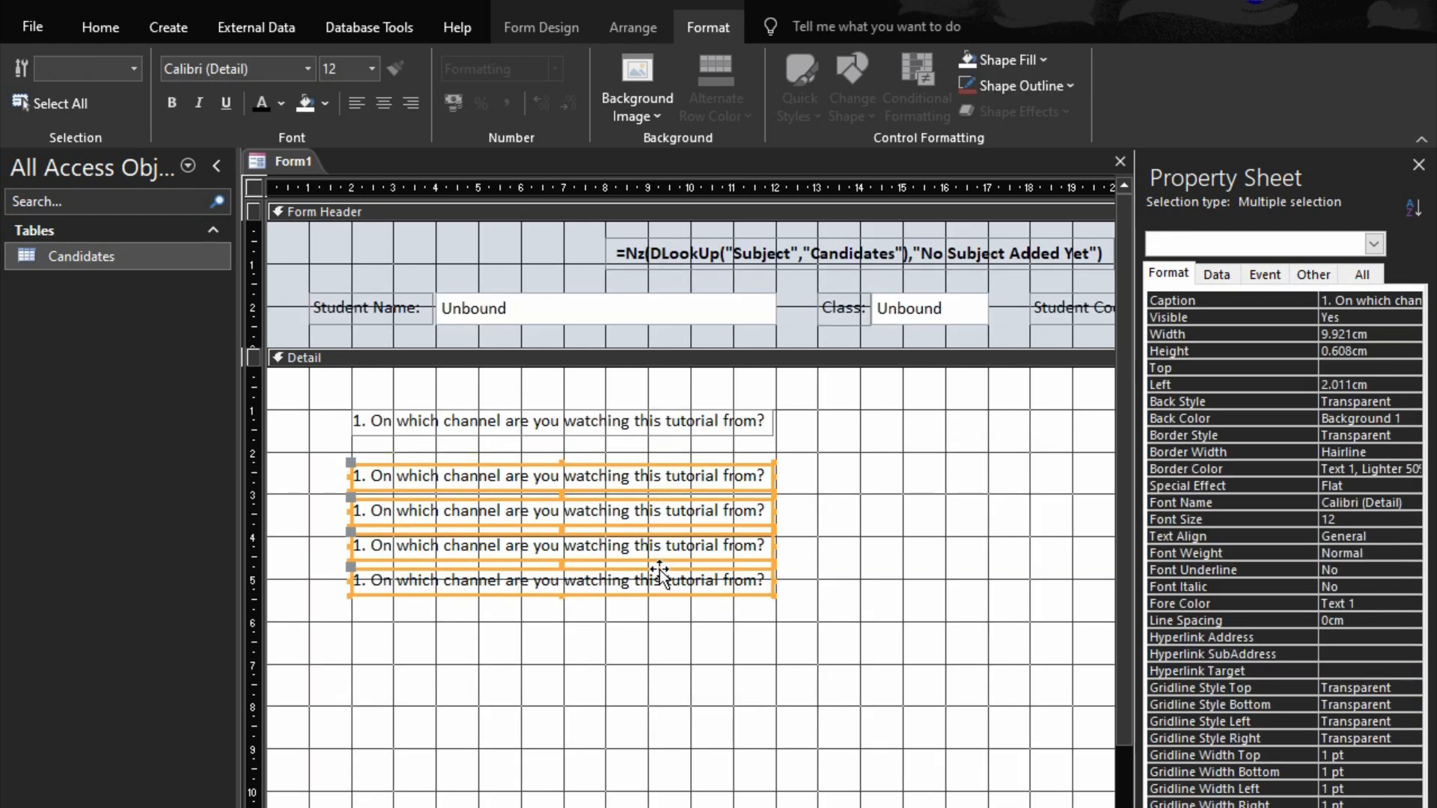
{"action": "key", "text": "Down"}
{"action": "key", "text": "Down"}
{"action": "key", "text": "Down"}
{"action": "key", "text": "Down"}
{"action": "key", "text": "Down"}
{"action": "key", "text": "Down"}
{"action": "key", "text": "Down"}
{"action": "key", "text": "Down"}
{"action": "key", "text": "Down"}
{"action": "key", "text": "Down"}
{"action": "key", "text": "Down"}
{"action": "key", "text": "Down"}
{"action": "key", "text": "Down"}
{"action": "key", "text": "Down"}
{"action": "key", "text": "Down"}
{"action": "key", "text": "Down"}
{"action": "key", "text": "Down"}
{"action": "key", "text": "Down"}
{"action": "key", "text": "Down"}
{"action": "key", "text": "Down"}
{"action": "key", "text": "Down"}
{"action": "key", "text": "Down"}
{"action": "key", "text": "Up"}
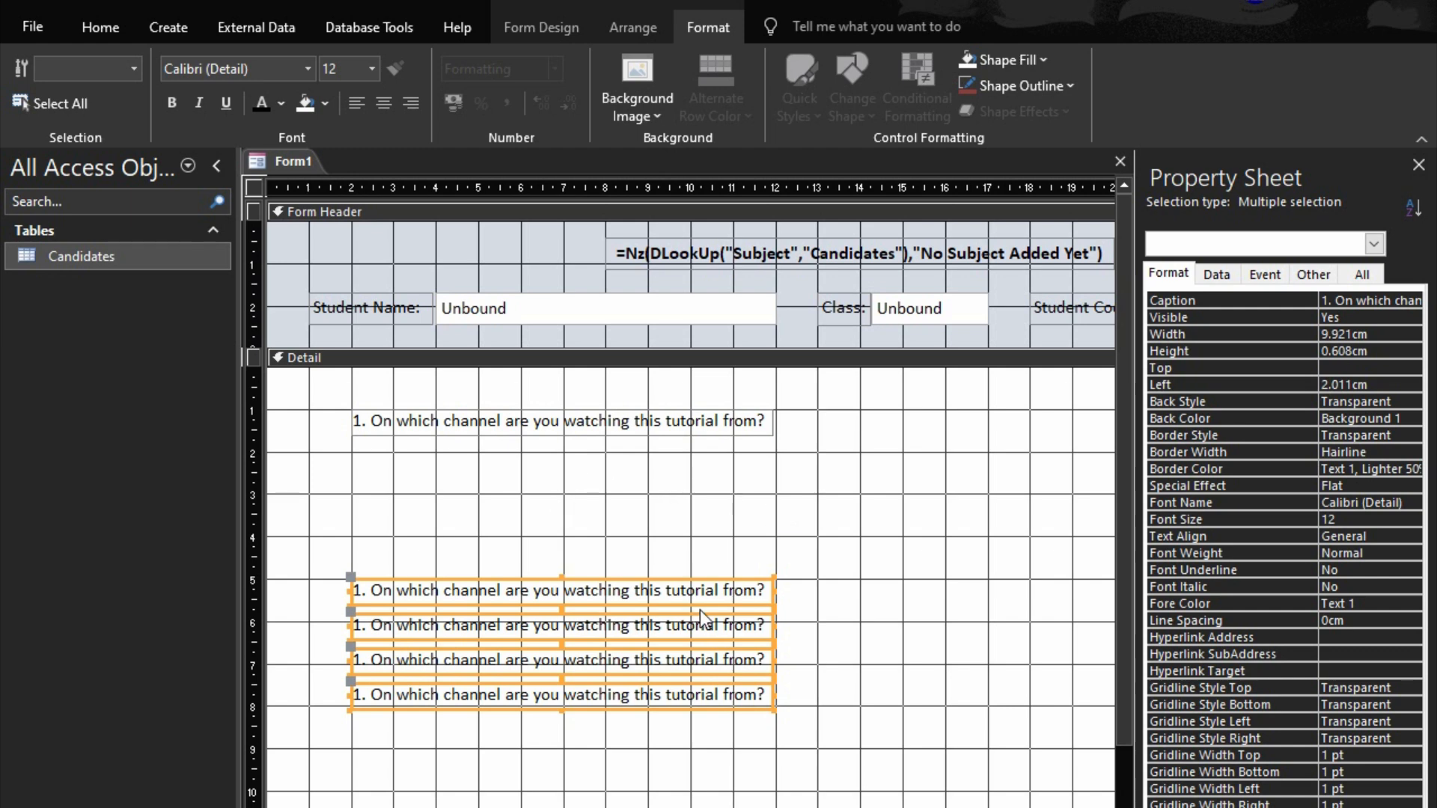
- Move the lowest three question labels down together so the first of them sits at the 9 cm mark
{"action": "left_click_drag", "start_coordinate": [807, 625], "coordinate": [637, 689]}
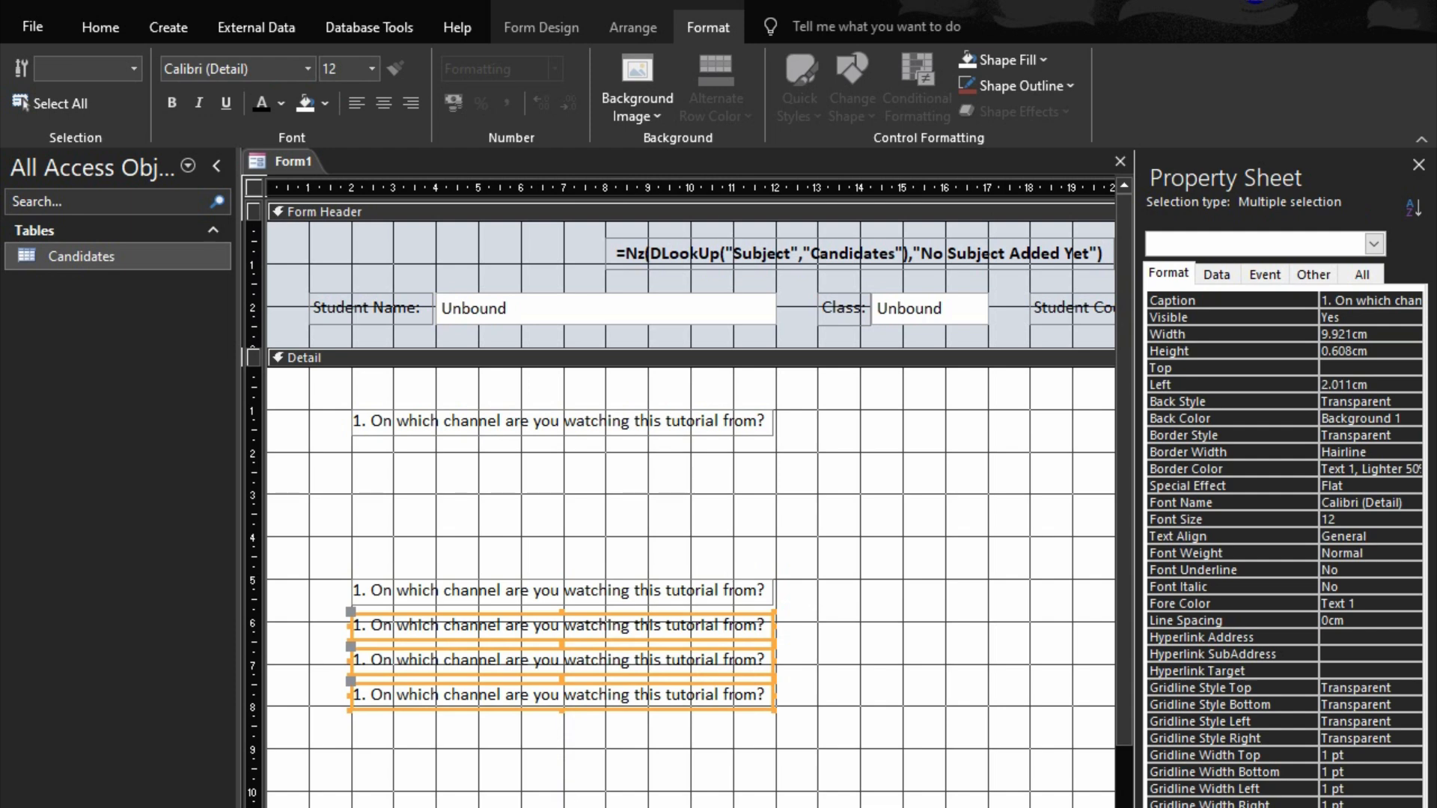
{"action": "left_click_drag", "start_coordinate": [559, 806], "coordinate": [559, 807]}
{"action": "left_click_drag", "start_coordinate": [563, 681], "coordinate": [563, 780]}
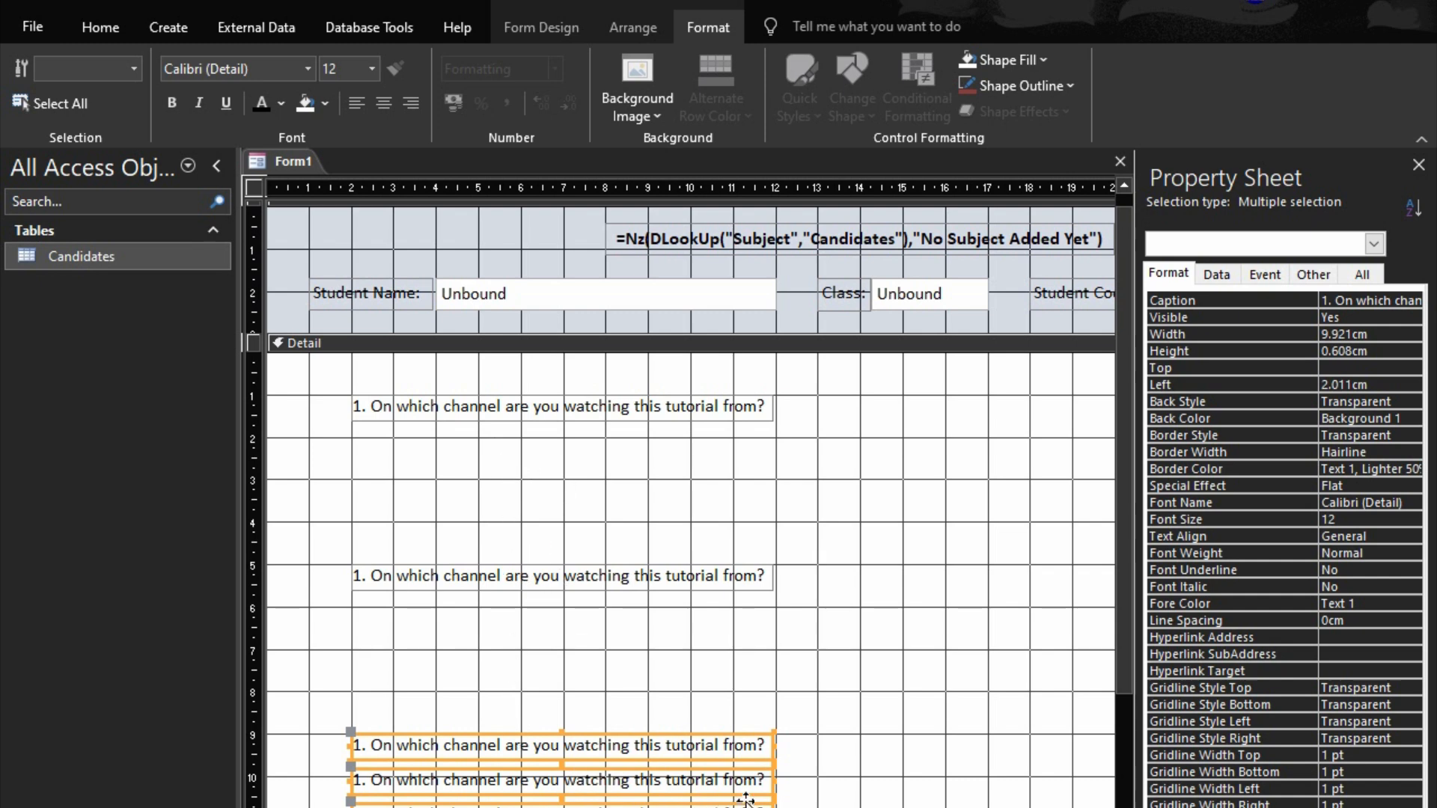
- Move the lowest two question labels down together so the first of them sits at the 13 cm mark
{"action": "left_click_drag", "start_coordinate": [802, 777], "coordinate": [522, 807]}
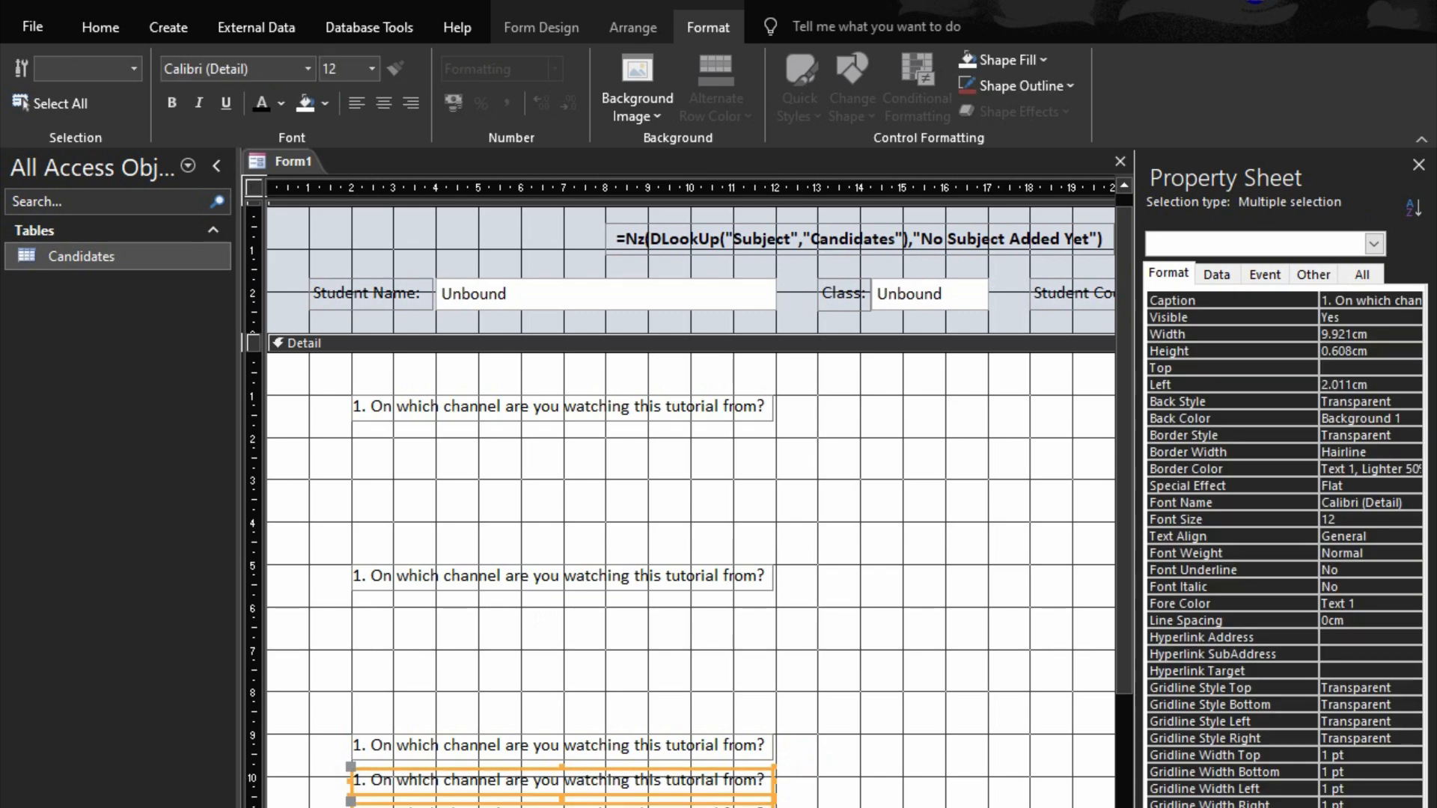
{"action": "key", "text": "Delete"}
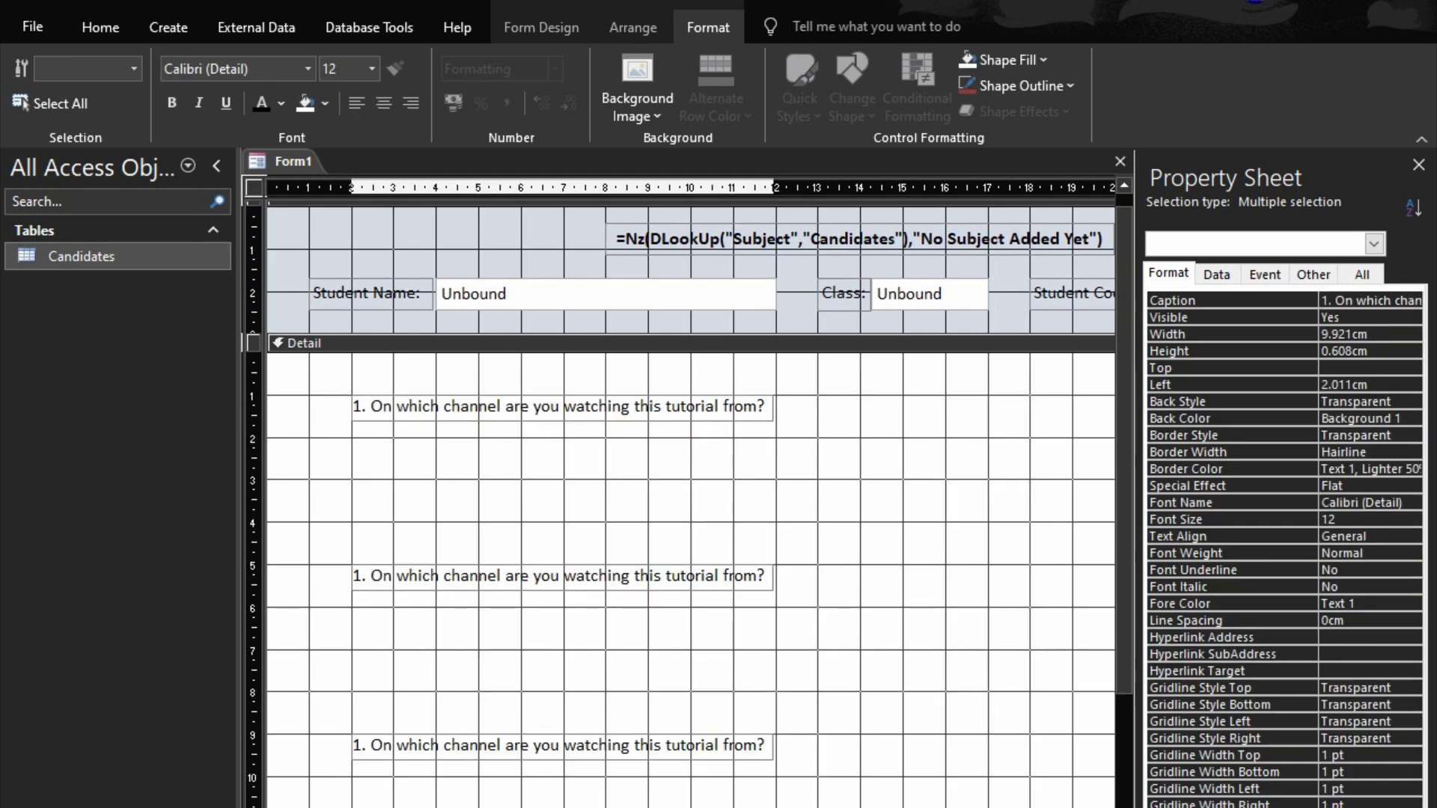
{"action": "scroll", "coordinate": [402, 352], "scroll_direction": "down", "scroll_amount": 2}
{"action": "scroll", "coordinate": [402, 352], "scroll_direction": "down", "scroll_amount": 7}
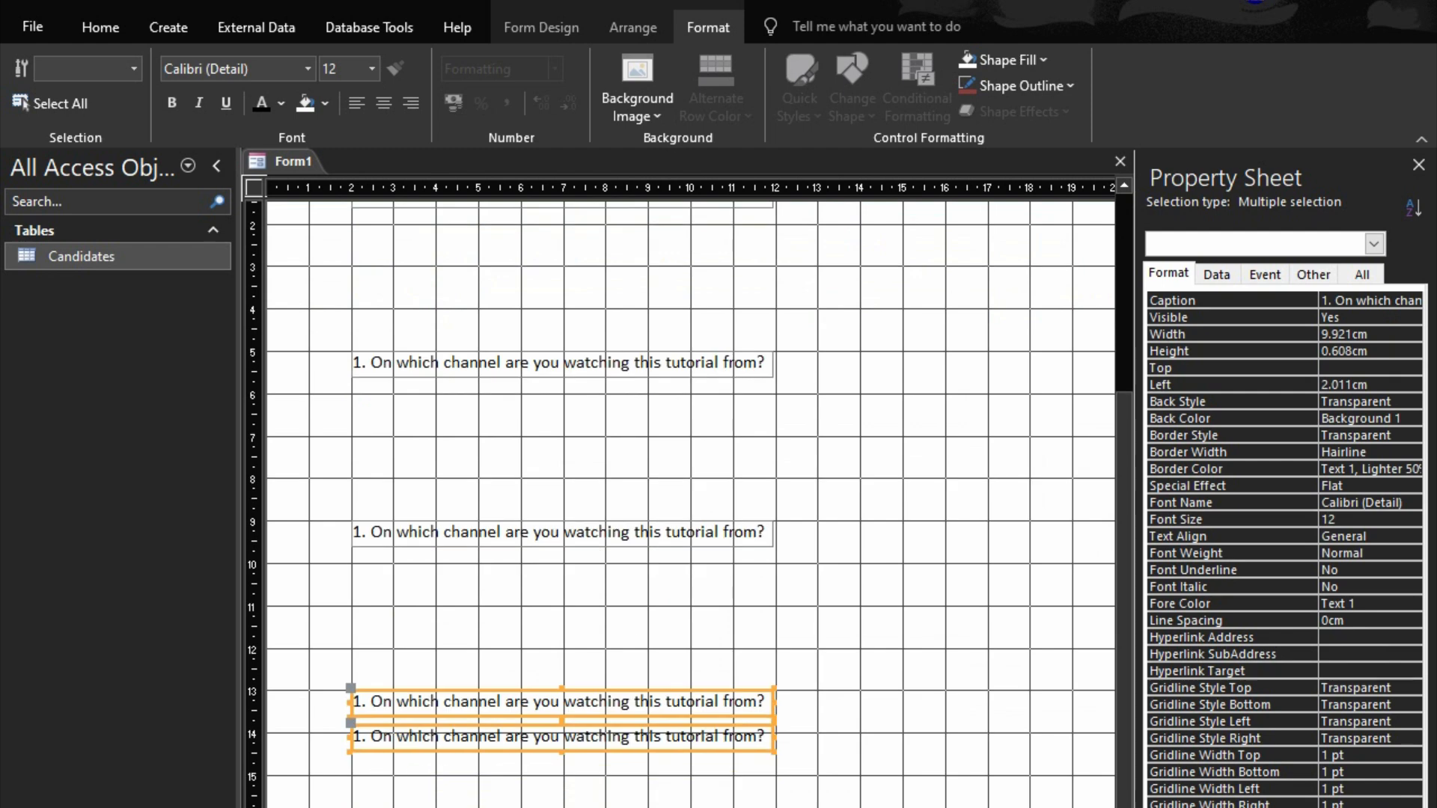
{"action": "left_click_drag", "start_coordinate": [581, 610], "coordinate": [602, 805]}
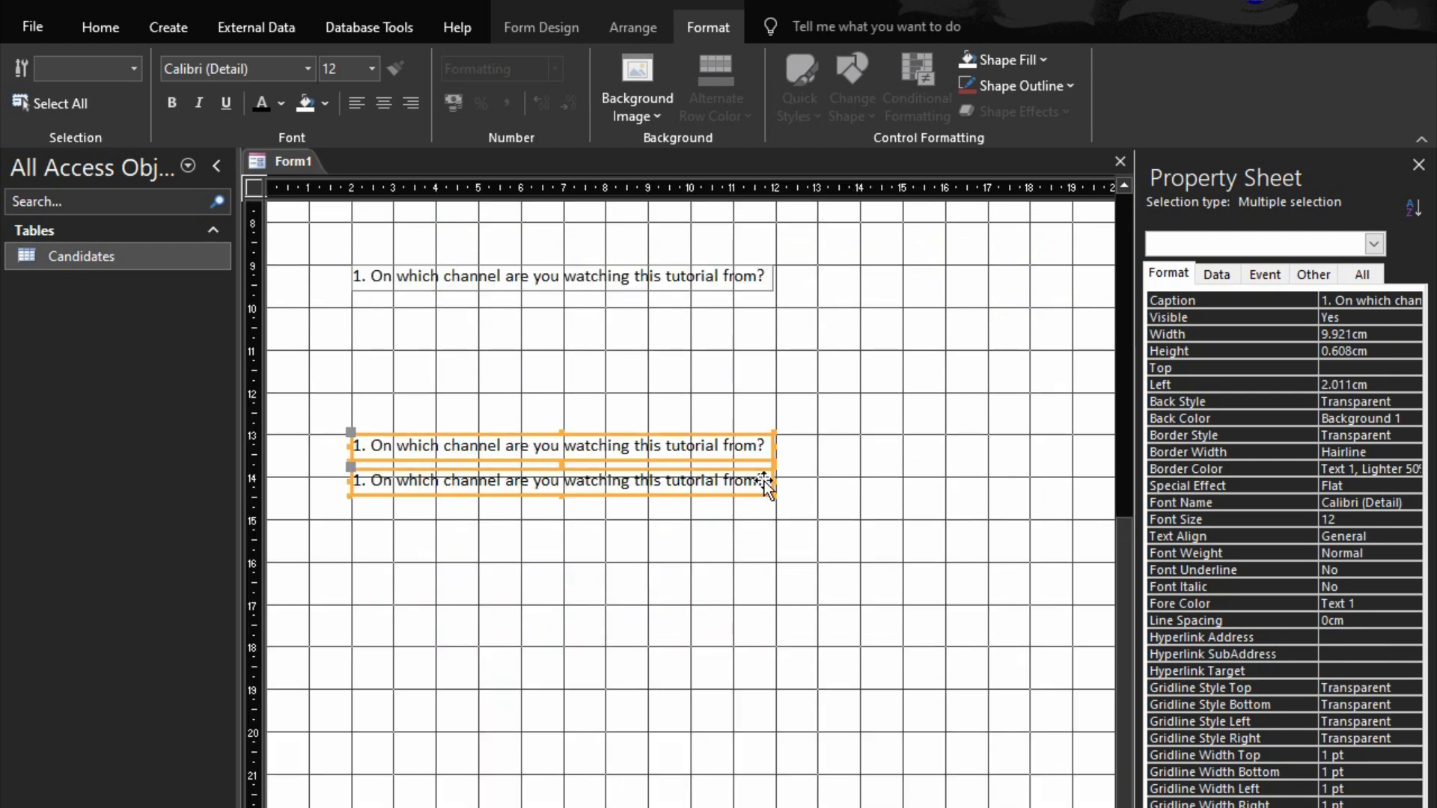
- Move the last question label down to about 17 cm from the top of the Detail section
{"action": "left_click", "coordinate": [819, 484]}
{"action": "left_click", "coordinate": [745, 483]}
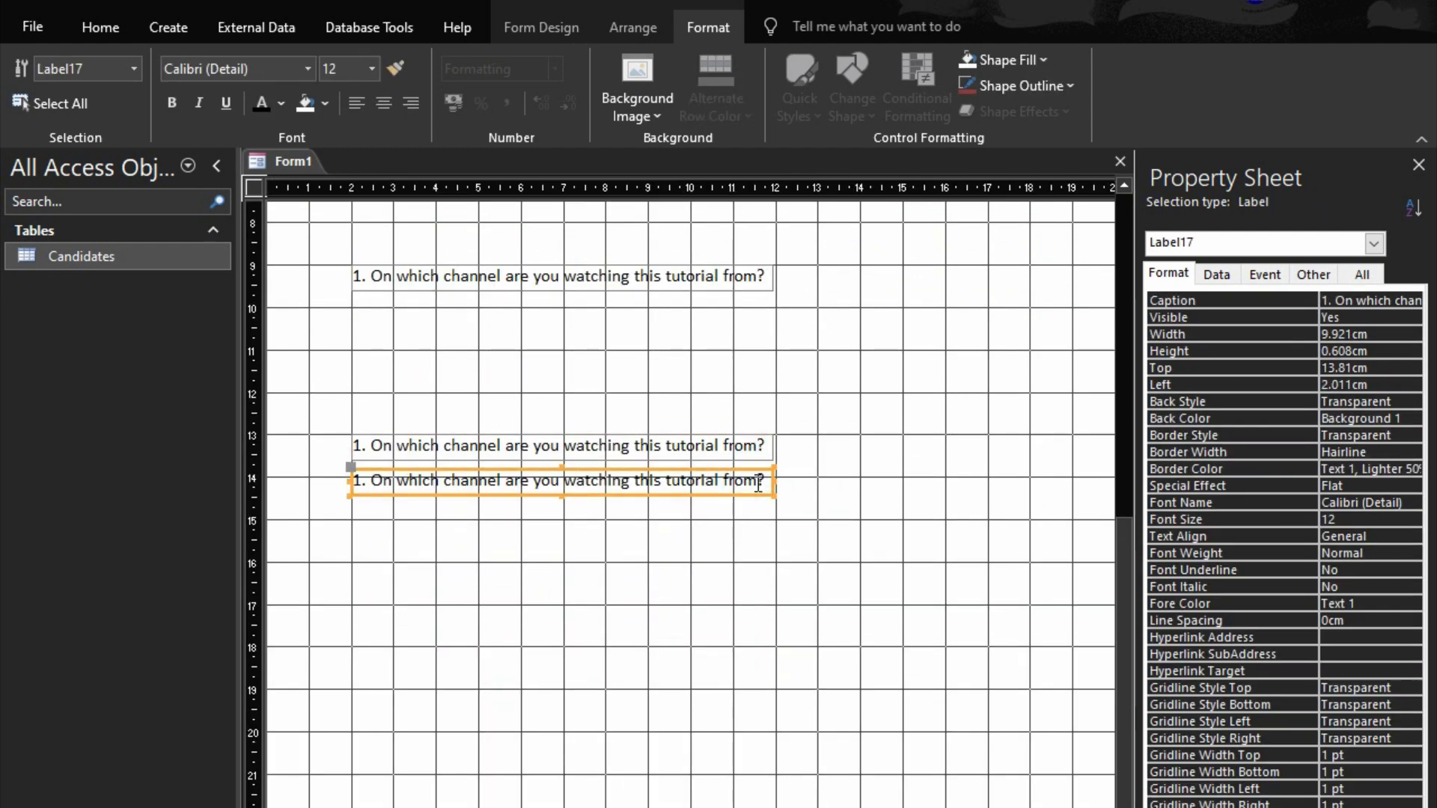
{"action": "key", "text": "Down"}
{"action": "key", "text": "Down"}
{"action": "key", "text": "Down"}
{"action": "key", "text": "Down"}
{"action": "key", "text": "Down"}
{"action": "key", "text": "Down"}
{"action": "key", "text": "Down"}
{"action": "key", "text": "Down"}
{"action": "key", "text": "Down"}
{"action": "key", "text": "Down"}
{"action": "key", "text": "Down"}
{"action": "key", "text": "Down"}
{"action": "key", "text": "Down"}
{"action": "key", "text": "Down"}
{"action": "key", "text": "Down"}
{"action": "key", "text": "Down"}
{"action": "key", "text": "Down"}
{"action": "key", "text": "Down"}
{"action": "key", "text": "Down"}
{"action": "key", "text": "Down"}
{"action": "key", "text": "Down"}
{"action": "key", "text": "Down"}
{"action": "key", "text": "Down"}
{"action": "key", "text": "Down"}
{"action": "key", "text": "Down"}
{"action": "key", "text": "Down"}
{"action": "key", "text": "Down"}
{"action": "key", "text": "Down"}
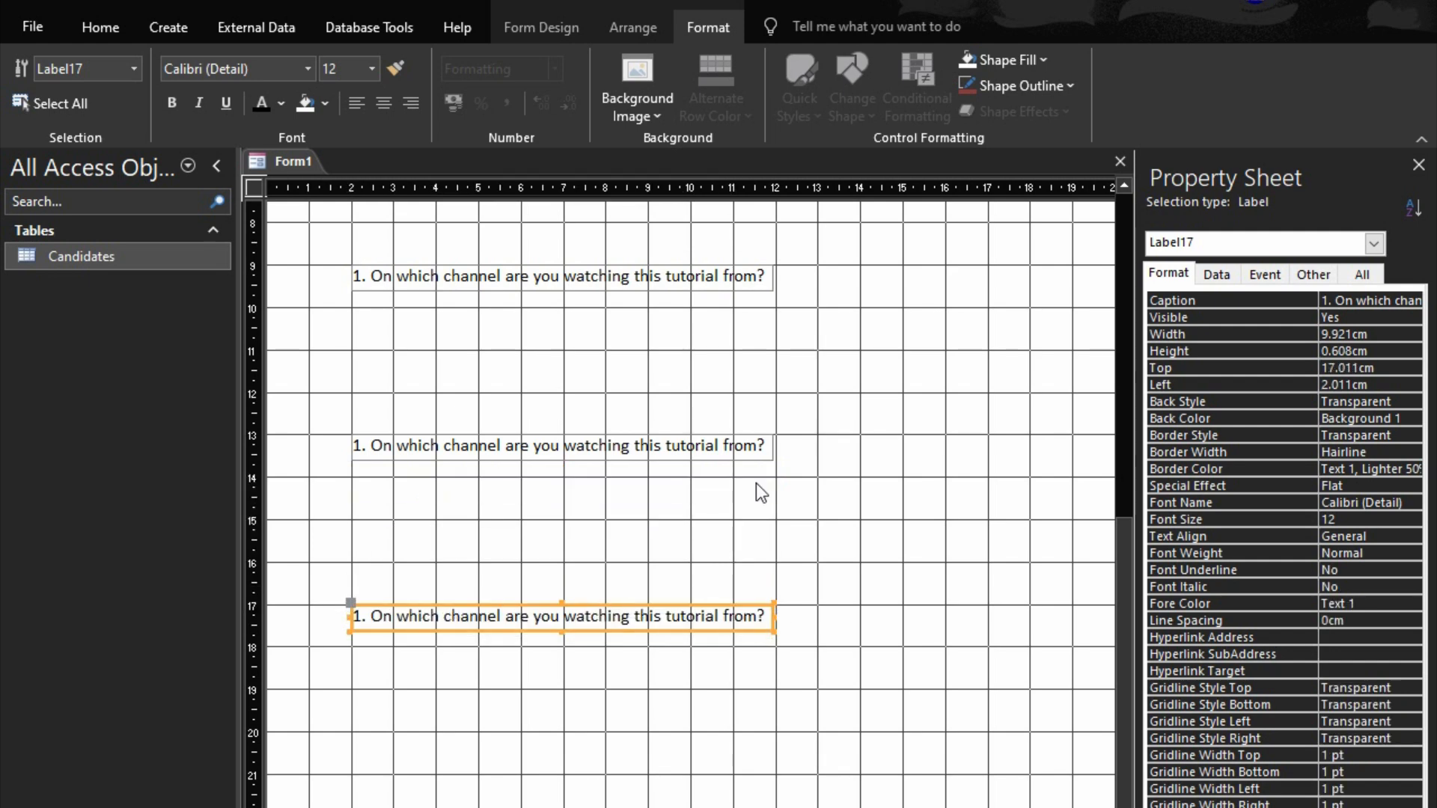
- Change the second question label's text to "2. What will you do as a first time visitor to this channel after watching this video?"
{"action": "scroll", "coordinate": [744, 568], "scroll_direction": "up", "scroll_amount": 3}
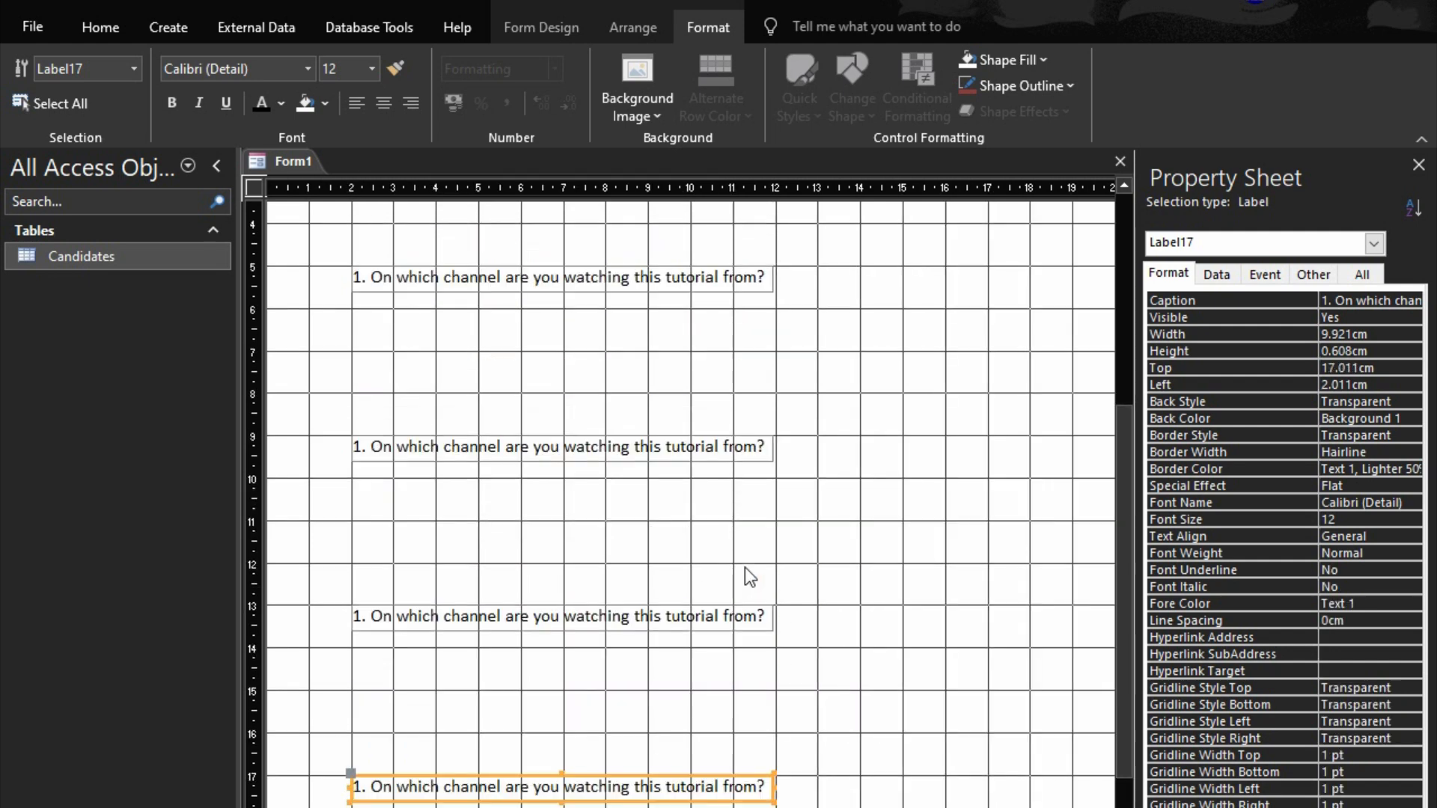
{"action": "scroll", "coordinate": [744, 568], "scroll_direction": "up", "scroll_amount": 2}
{"action": "scroll", "coordinate": [746, 567], "scroll_direction": "up", "scroll_amount": 2}
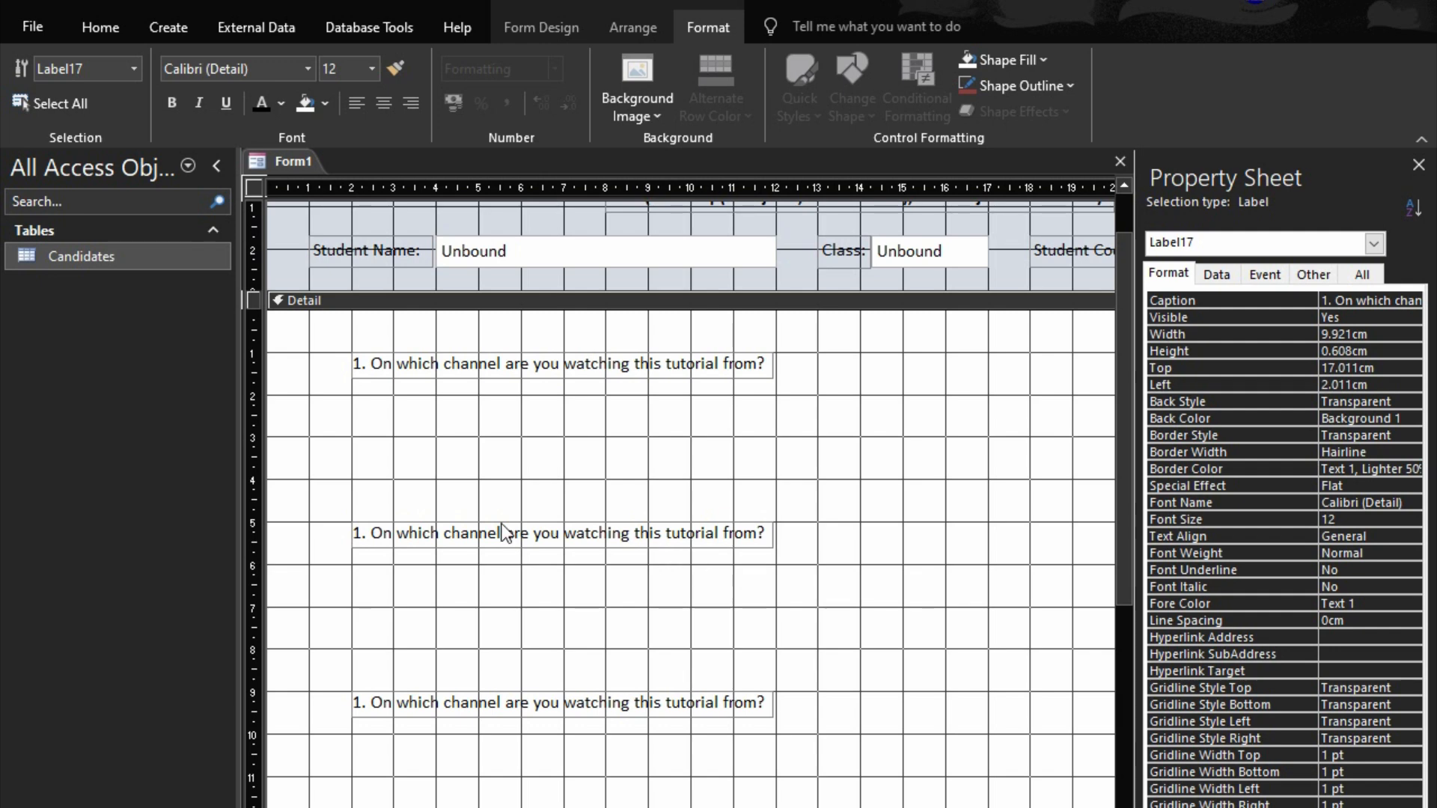
{"action": "left_click", "coordinate": [367, 539]}
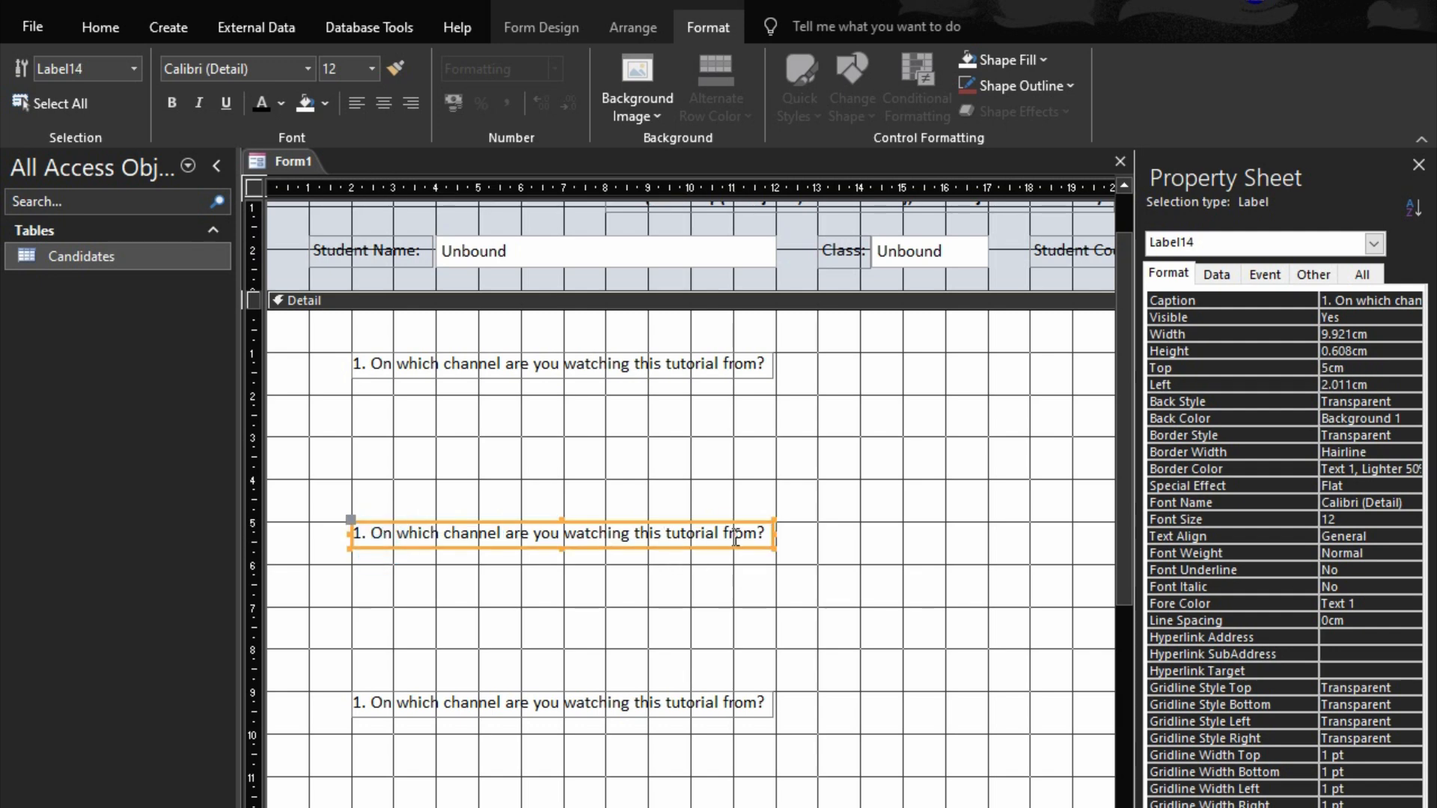
{"action": "left_click_drag", "start_coordinate": [767, 533], "coordinate": [182, 545]}
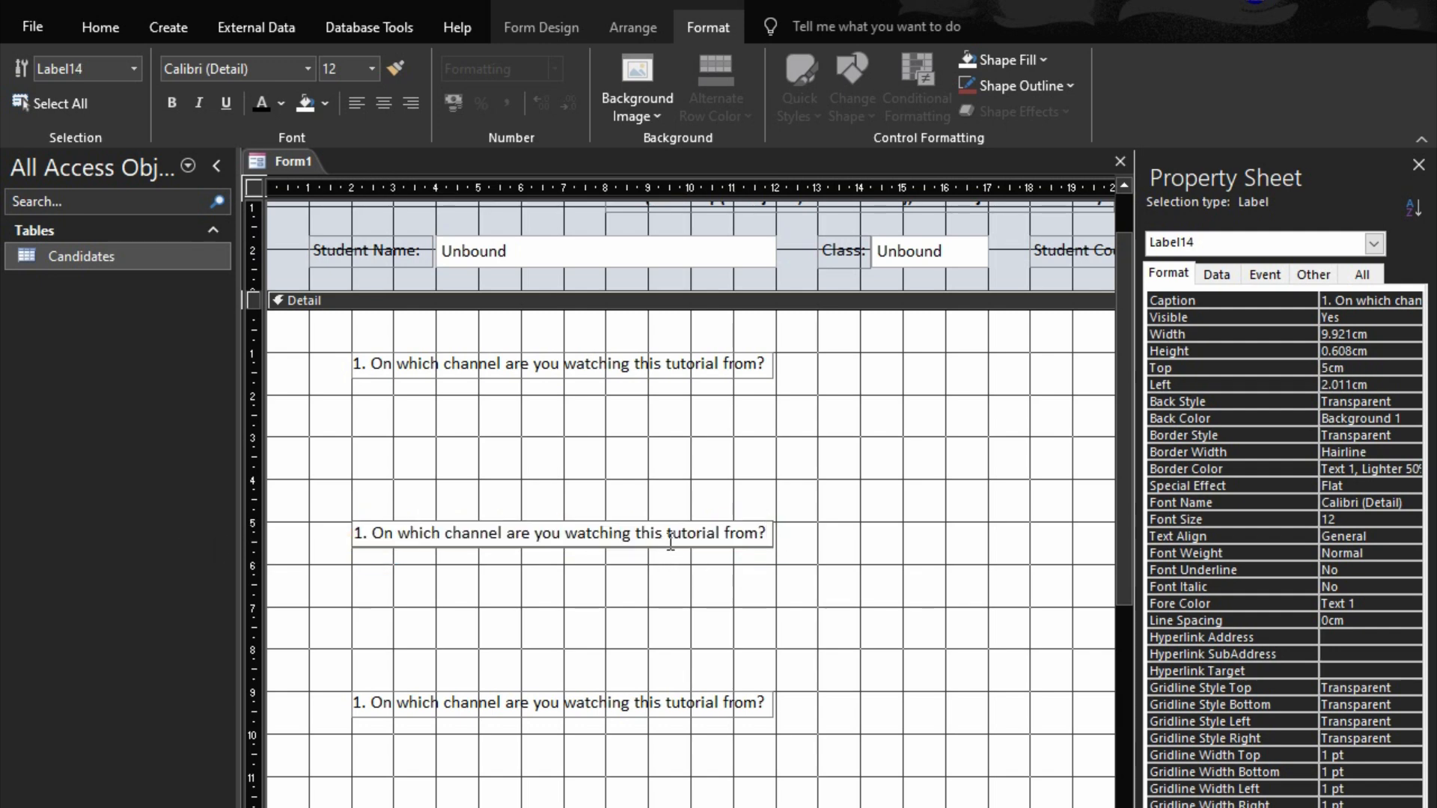
{"action": "left_click_drag", "start_coordinate": [771, 532], "coordinate": [356, 533]}
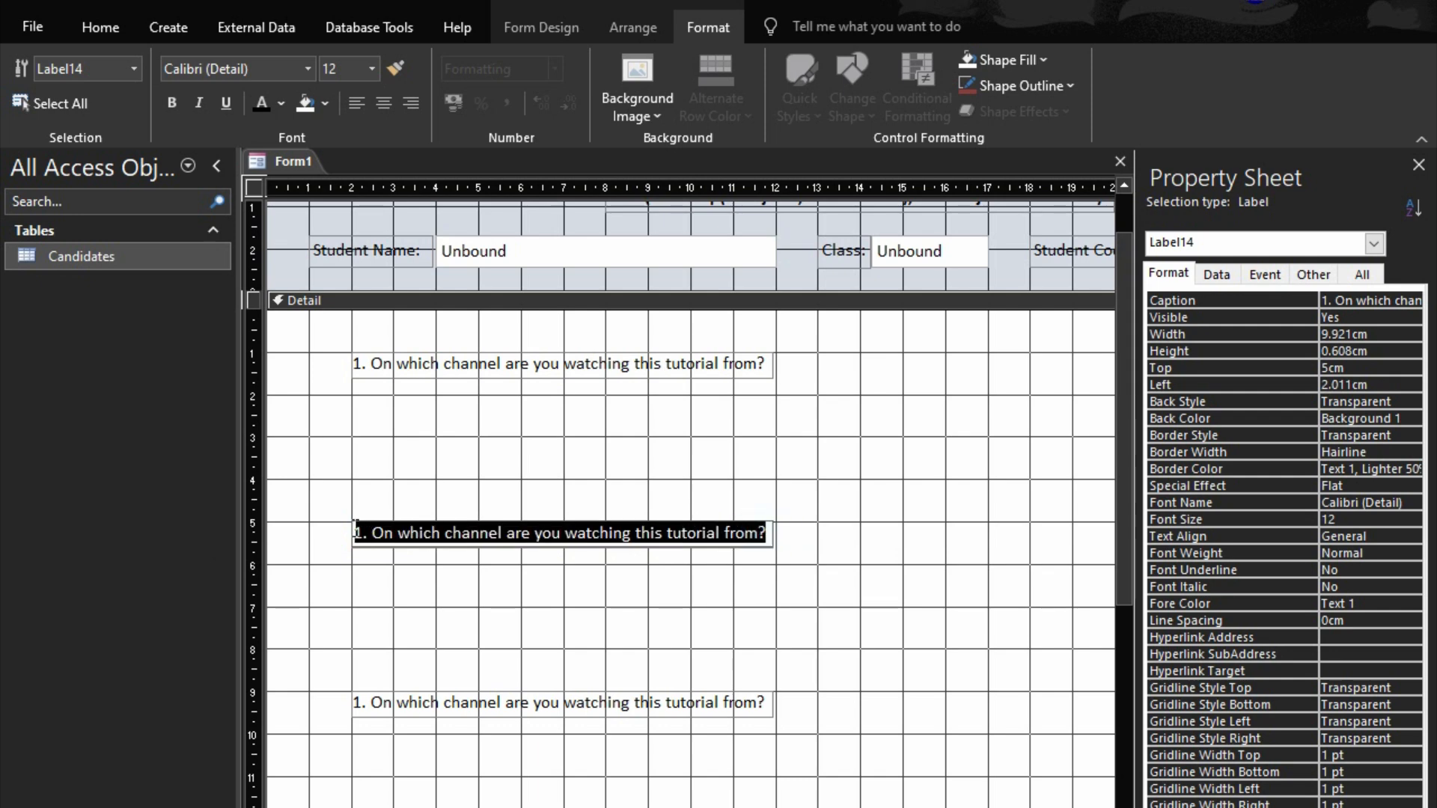
{"action": "type", "text": "2. "}
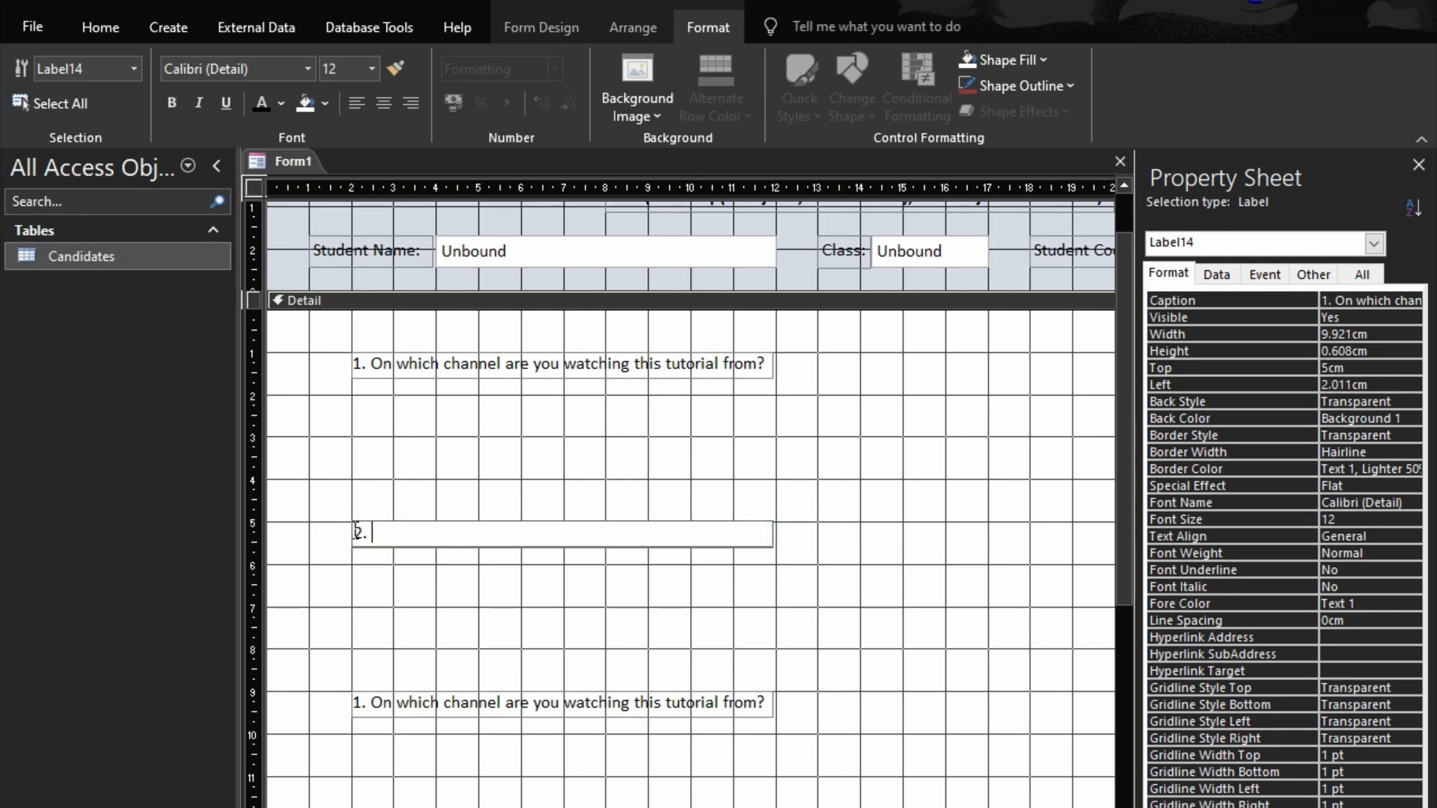
{"action": "type", "text": "w"}
{"action": "key", "text": "BackSpace"}
{"action": "type", "text": "What will you do as"}
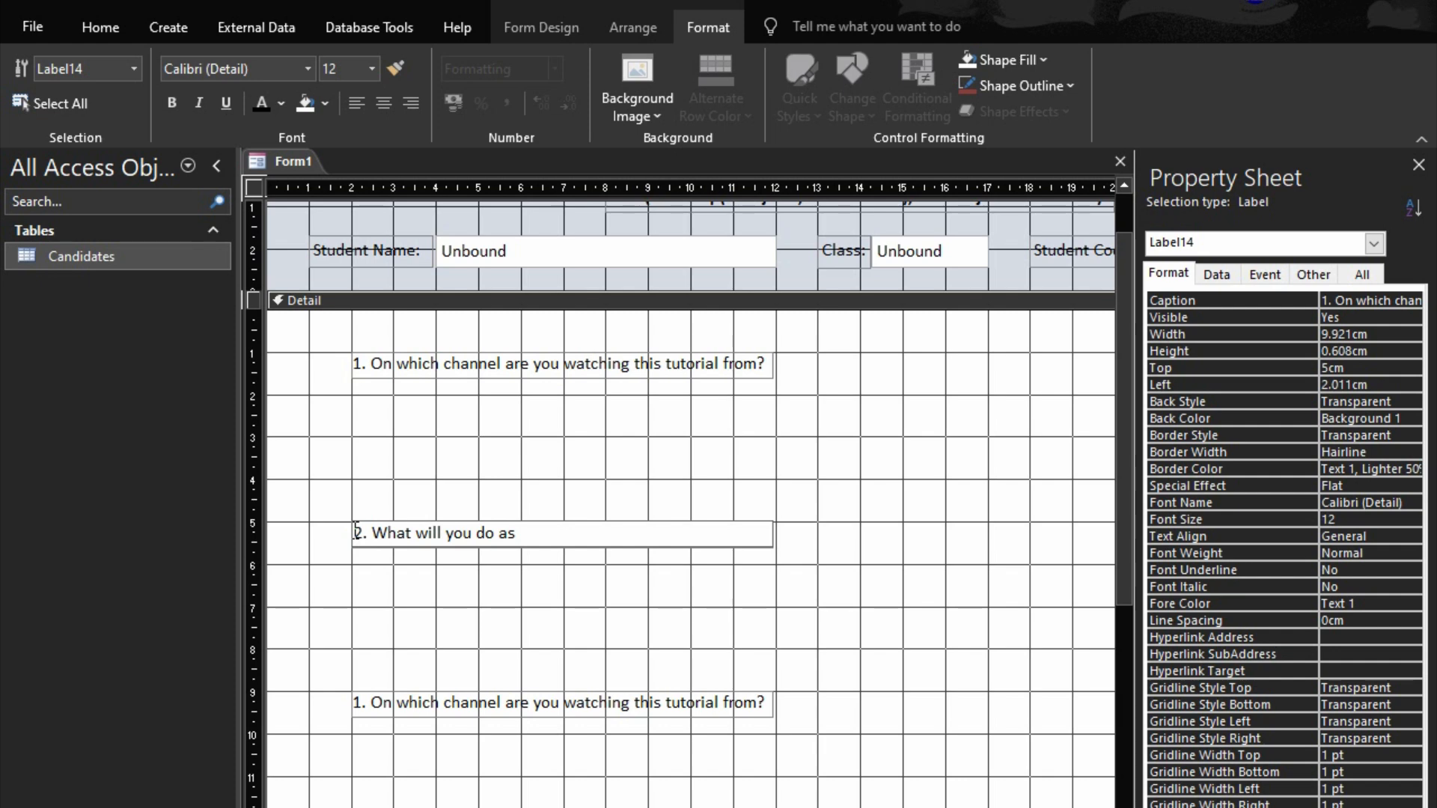
{"action": "type", "text": " a first"}
{"action": "key", "text": "BackSpace"}
{"action": "key", "text": "BackSpace"}
{"action": "type", "text": "st time visitor"}
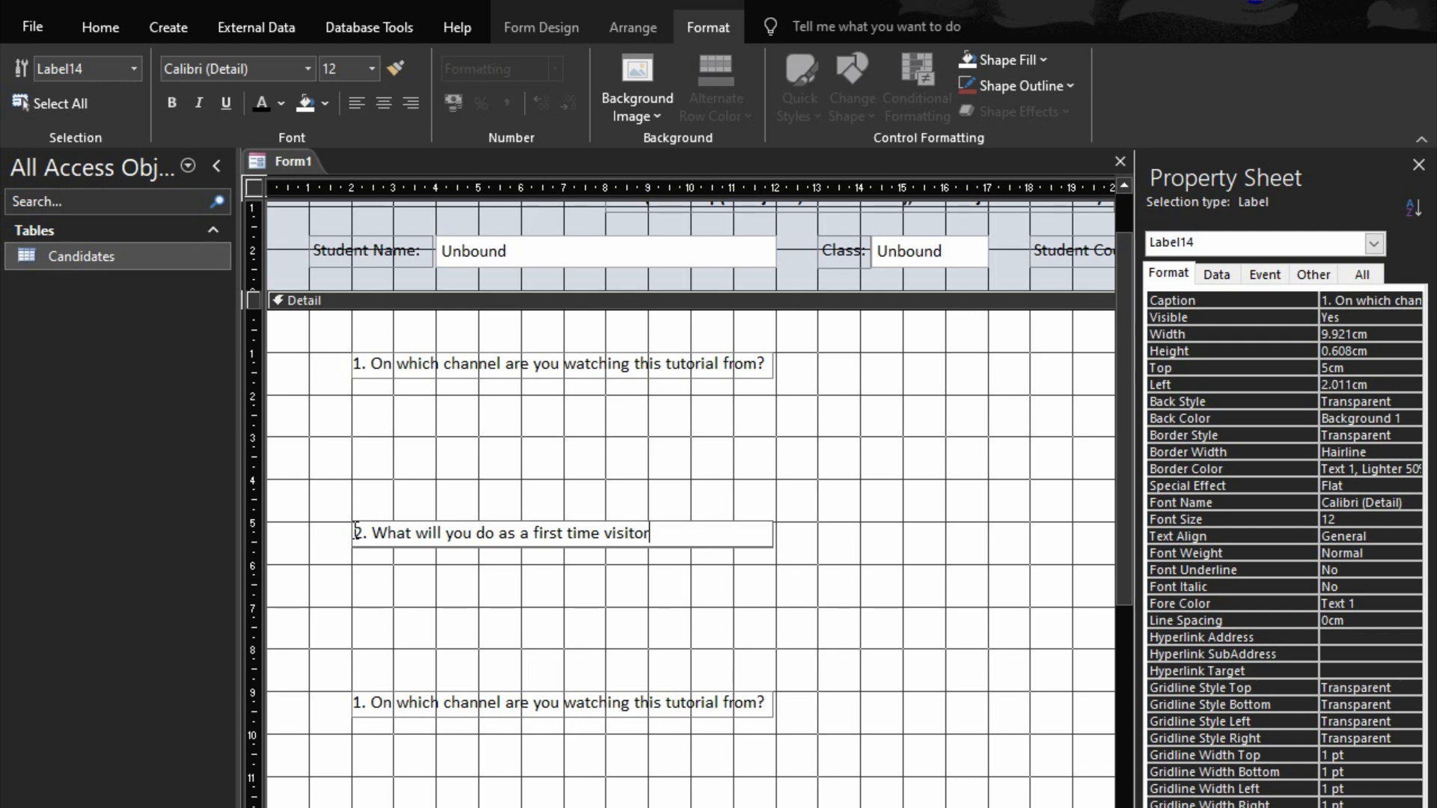
{"action": "type", "text": " to this channel after"}
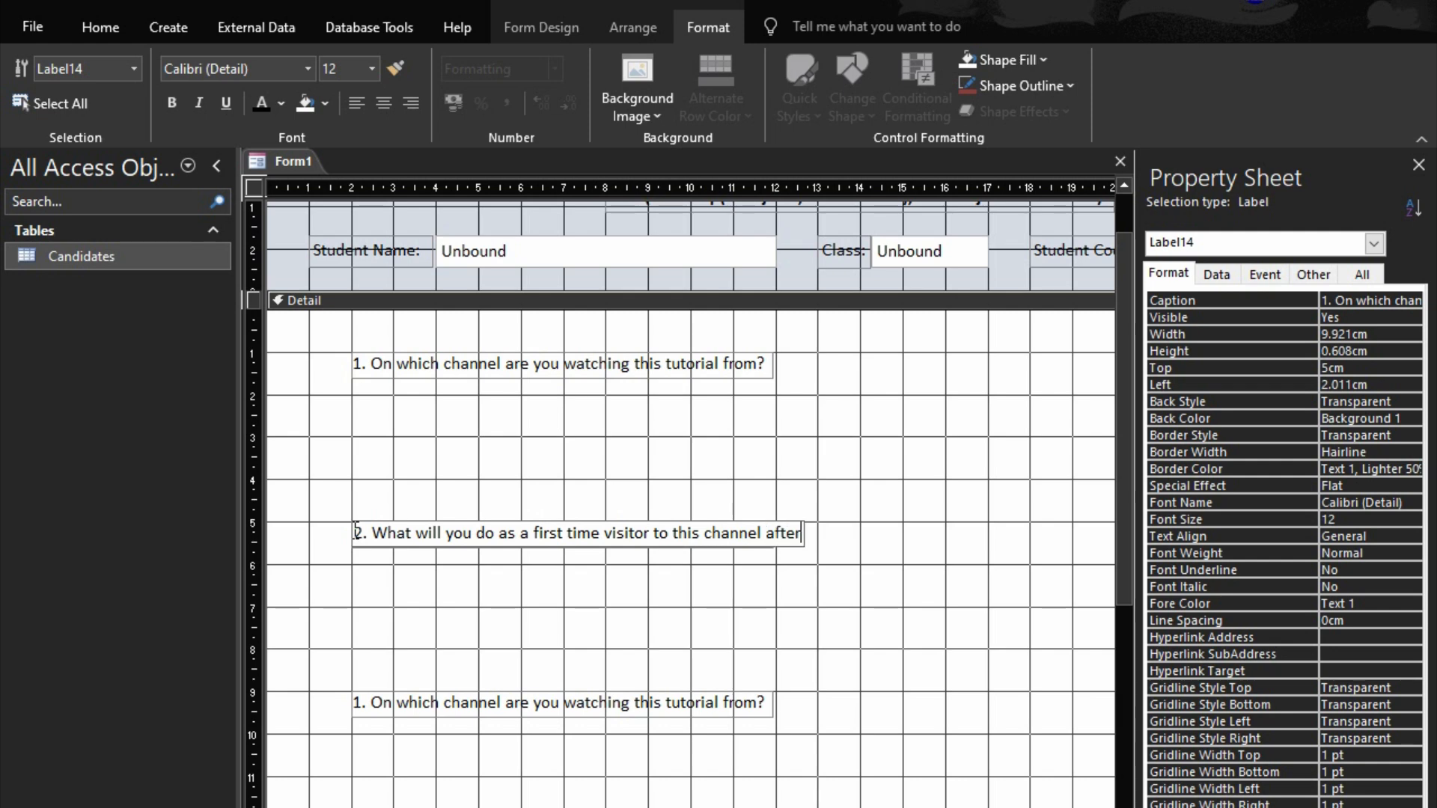
{"action": "type", "text": " wacfh"}
{"action": "key", "text": "BackSpace"}
{"action": "key", "text": "BackSpace"}
{"action": "key", "text": "BackSpace"}
{"action": "type", "text": "tchii"}
{"action": "key", "text": "BackSpace"}
{"action": "type", "text": "ng"}
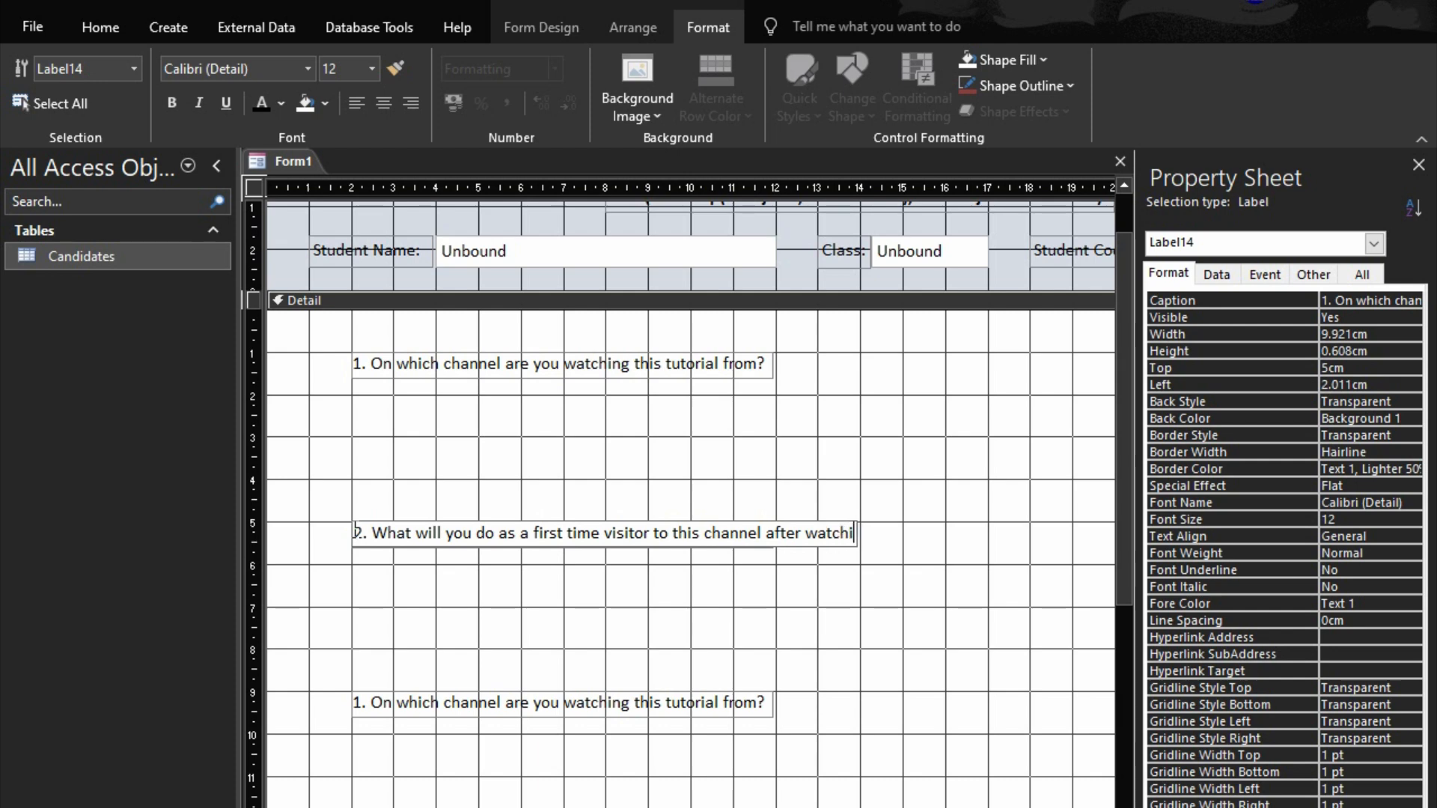
{"action": "type", "text": " this video?"}
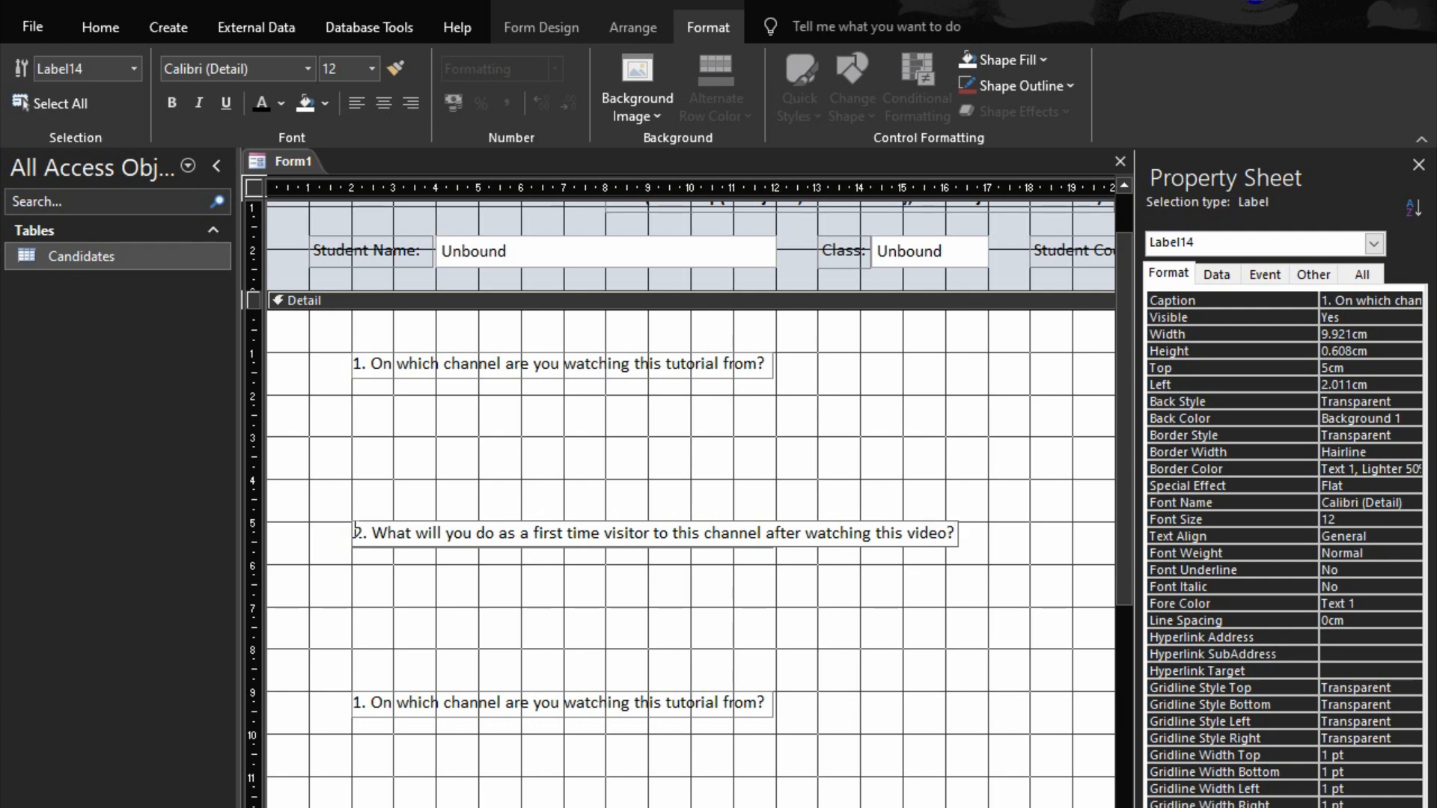
{"action": "key", "text": "Left"}
{"action": "key", "text": "Left"}
{"action": "key", "text": "Left"}
{"action": "key", "text": "Left"}
{"action": "key", "text": "Left"}
{"action": "key", "text": "Left"}
{"action": "key", "text": "Left"}
{"action": "key", "text": "Left"}
{"action": "key", "text": "Left"}
{"action": "key", "text": "Left"}
{"action": "key", "text": "Left"}
{"action": "key", "text": "Left"}
{"action": "key", "text": "Left"}
{"action": "key", "text": "Left"}
{"action": "key", "text": "Left"}
{"action": "key", "text": "Left"}
{"action": "key", "text": "Left"}
{"action": "key", "text": "Left"}
{"action": "key", "text": "Left"}
{"action": "key", "text": "Left"}
{"action": "key", "text": "Left"}
{"action": "key", "text": "Left"}
{"action": "key", "text": "Left"}
{"action": "key", "text": "Left"}
{"action": "key", "text": "Left"}
{"action": "key", "text": "Left"}
{"action": "key", "text": "Left"}
{"action": "key", "text": "Left"}
{"action": "key", "text": "Left"}
{"action": "key", "text": "Left"}
{"action": "key", "text": "Left"}
- Change the third question label's text to "3. How many people have you shared this channel to?"
{"action": "left_click", "coordinate": [430, 704]}
{"action": "left_click_drag", "start_coordinate": [764, 704], "coordinate": [320, 687]}
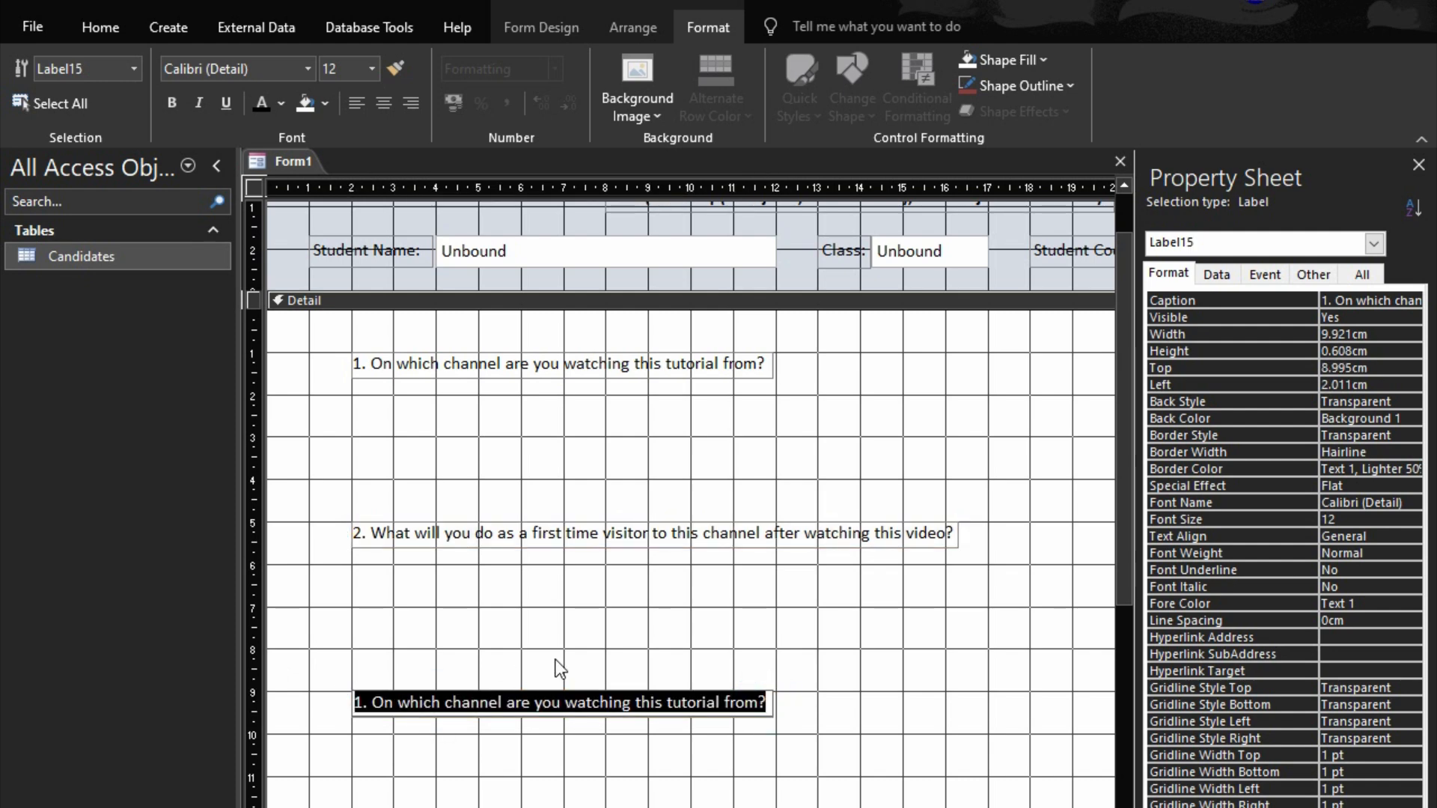
{"action": "type", "text": "How"}
{"action": "key", "text": "BackSpace"}
{"action": "key", "text": "BackSpace"}
{"action": "key", "text": "BackSpace"}
{"action": "type", "text": "3. How many wpol"}
{"action": "key", "text": "BackSpace"}
{"action": "key", "text": "BackSpace"}
{"action": "key", "text": "BackSpace"}
{"action": "key", "text": "BackSpace"}
{"action": "type", "text": "peol"}
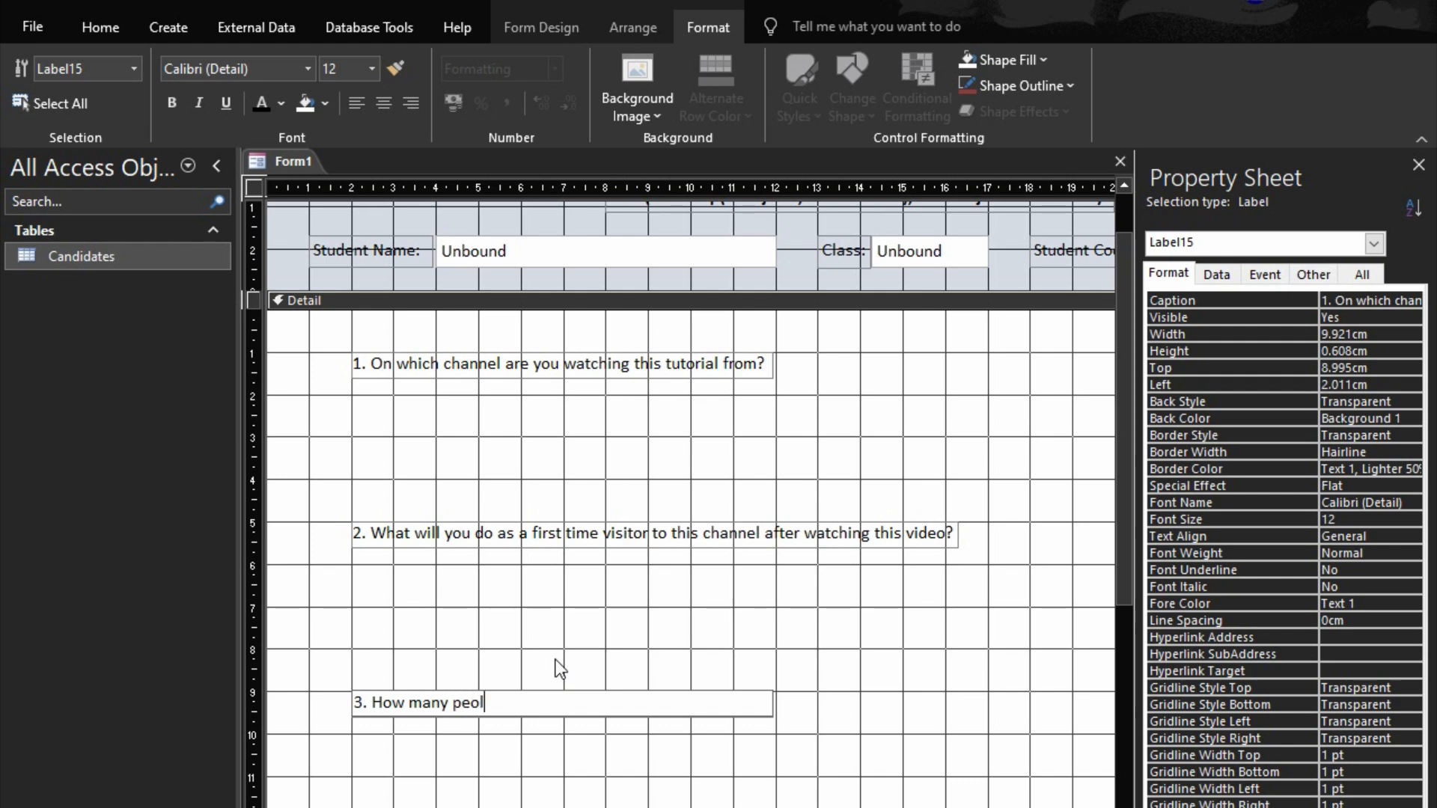
{"action": "key", "text": "BackSpace"}
{"action": "type", "text": "ple "}
{"action": "type", "text": "includ"}
{"action": "key", "text": "BackSpace"}
{"action": "key", "text": "BackSpace"}
{"action": "key", "text": "BackSpace"}
{"action": "key", "text": "BackSpace"}
{"action": "key", "text": "BackSpace"}
{"action": "key", "text": "BackSpace"}
{"action": "type", "text": "have you shar"}
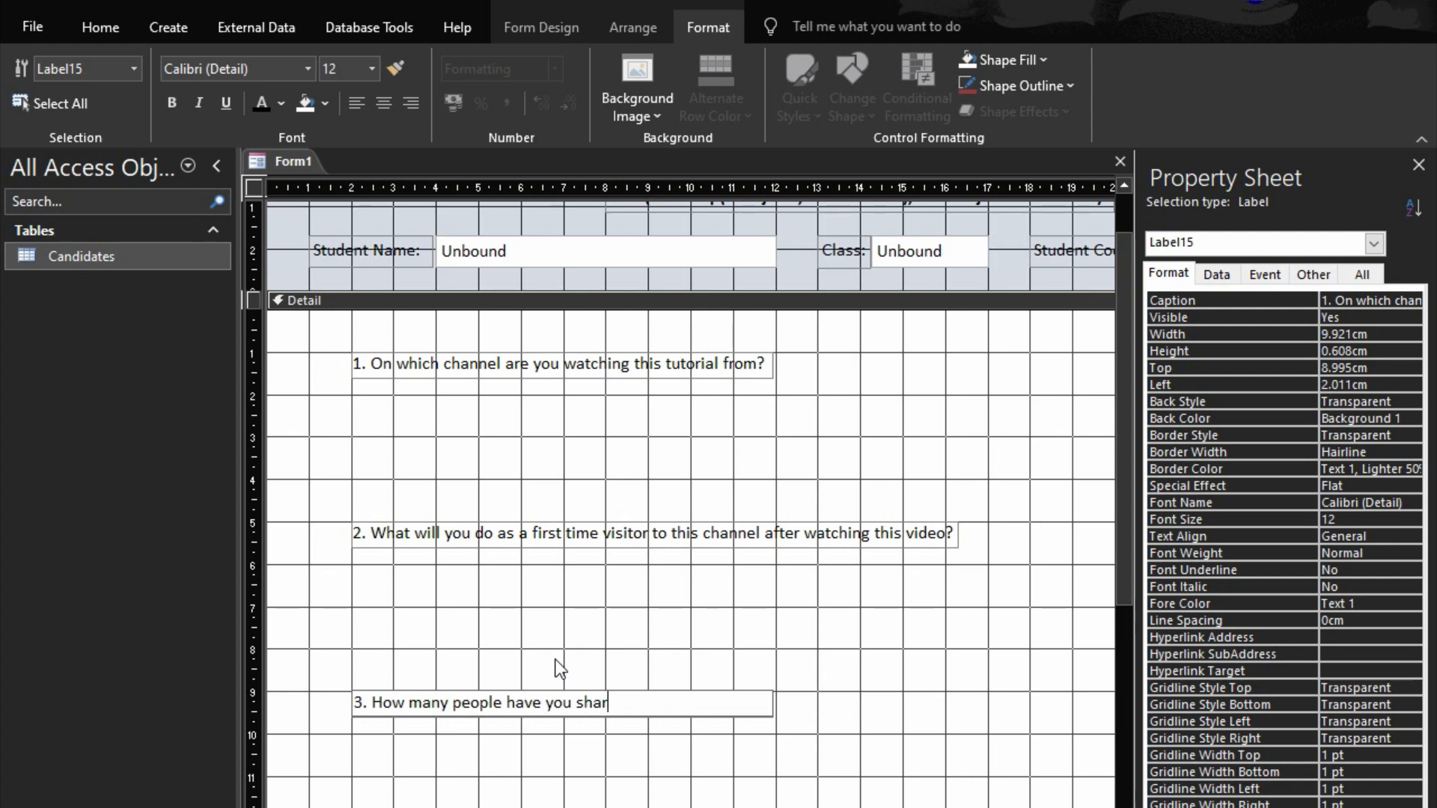
{"action": "type", "text": "ed this channel "}
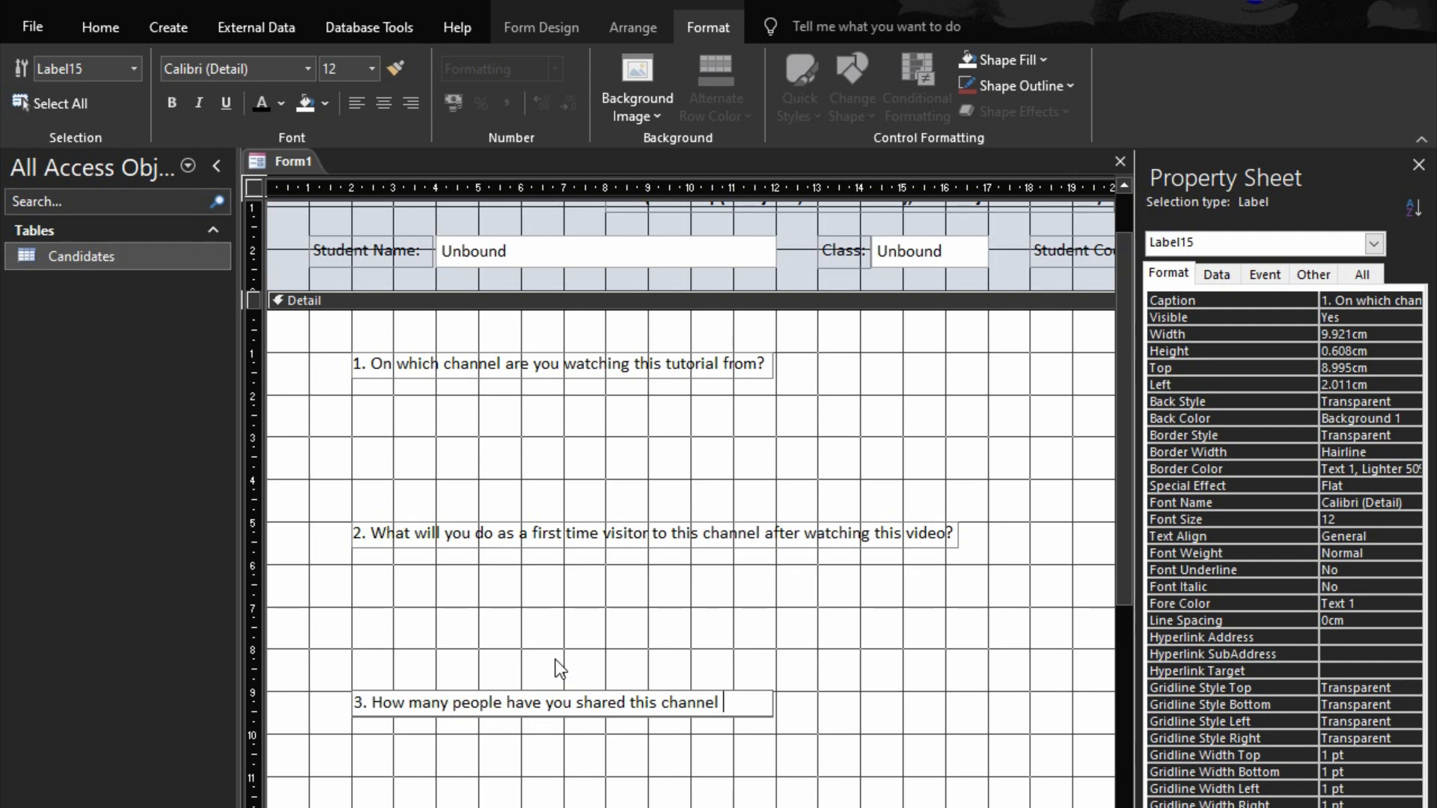
{"action": "type", "text": "to?"}
- Change the fourth question label's text to "4. How do you see the videos this channel has been uploading?"
{"action": "scroll", "coordinate": [910, 594], "scroll_direction": "down", "scroll_amount": 3}
{"action": "scroll", "coordinate": [910, 594], "scroll_direction": "down", "scroll_amount": 3}
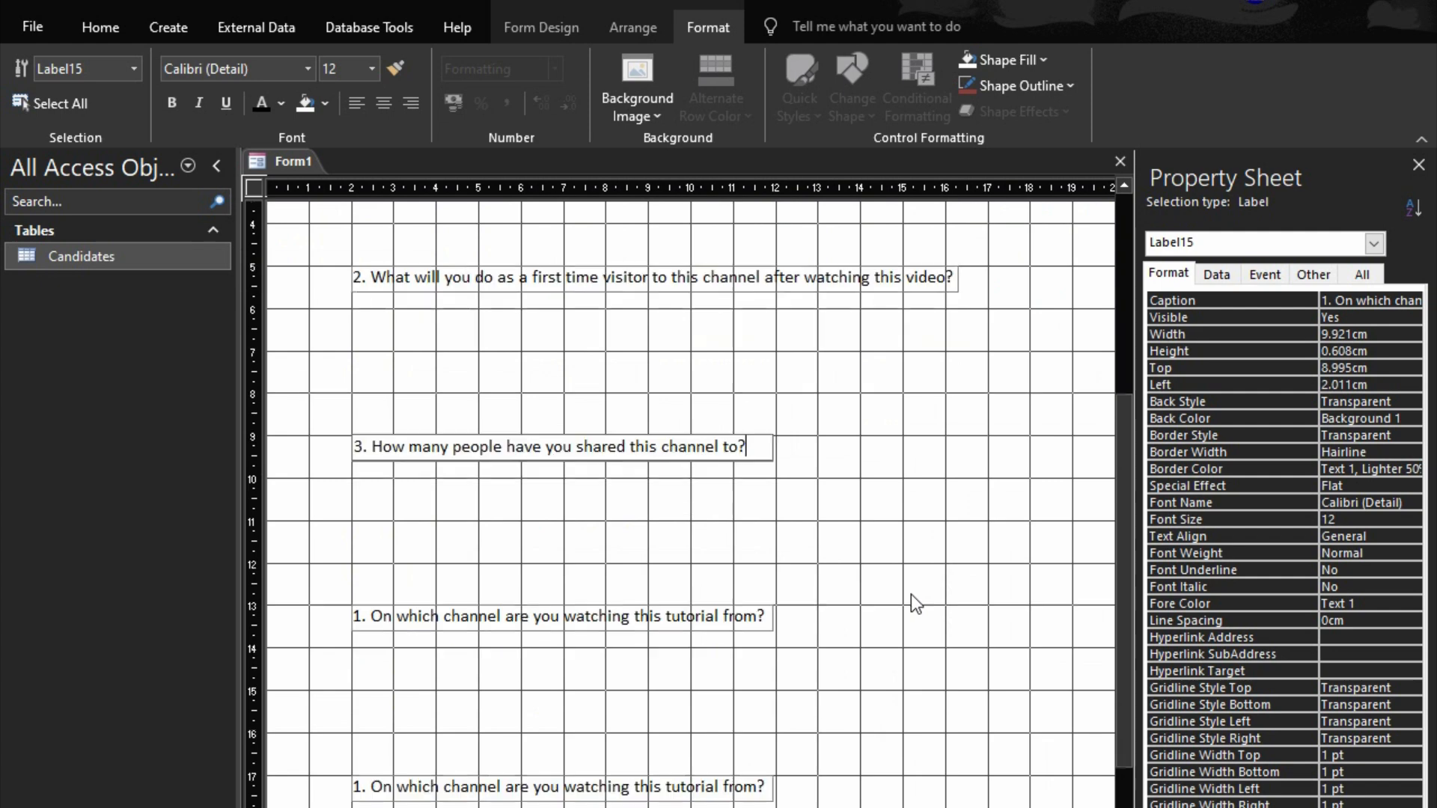
{"action": "scroll", "coordinate": [911, 595], "scroll_direction": "down", "scroll_amount": 3}
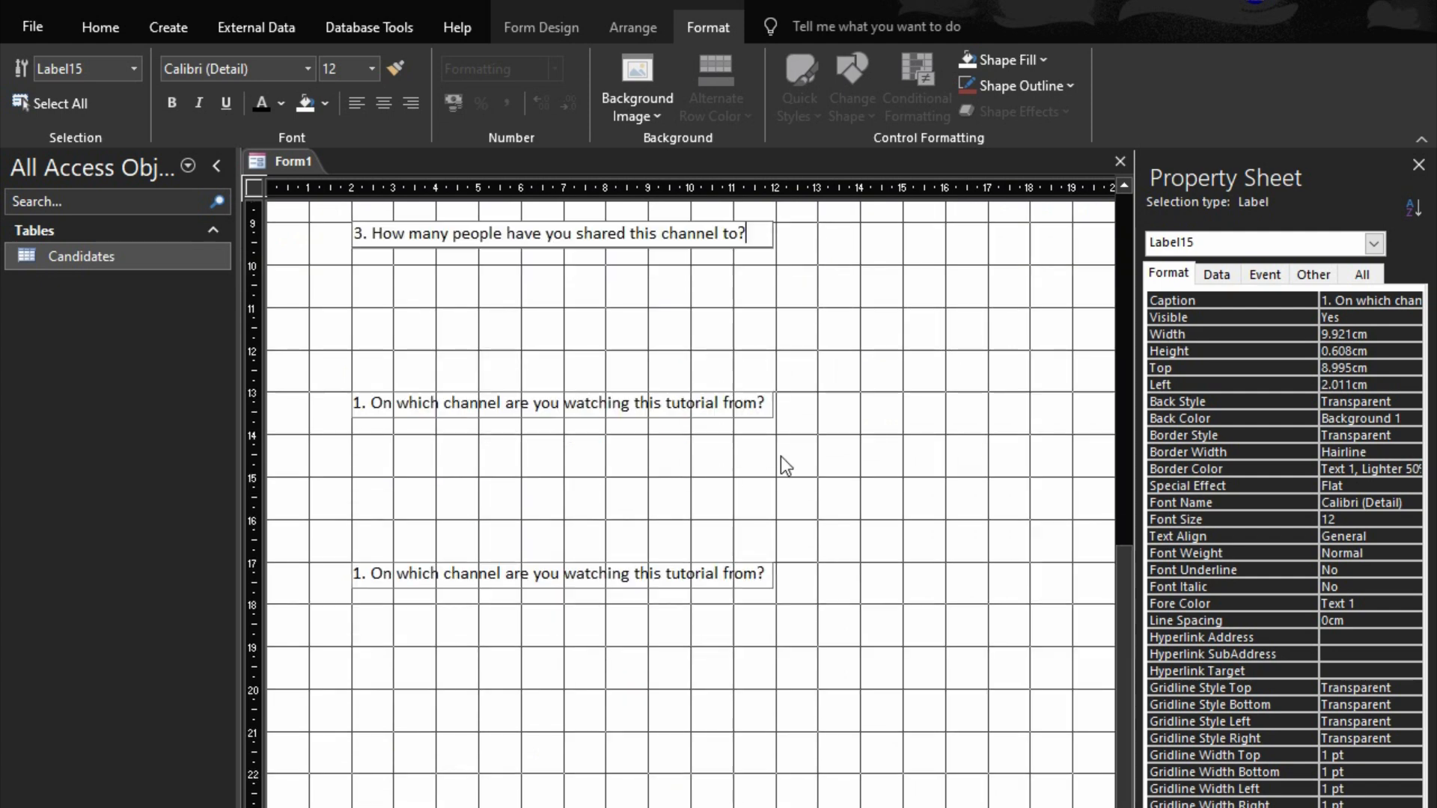
{"action": "left_click", "coordinate": [772, 404]}
{"action": "left_click", "coordinate": [764, 397]}
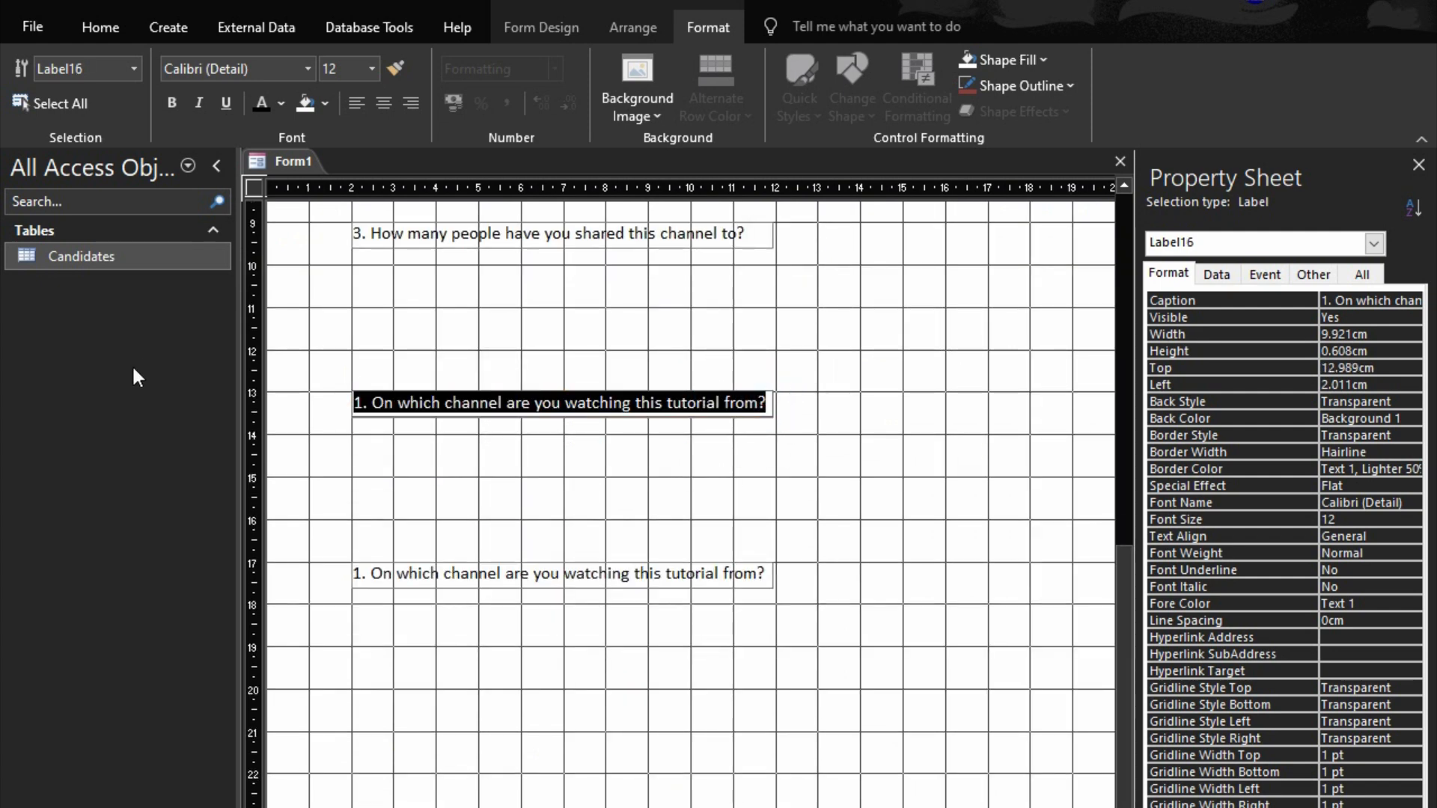
{"action": "type", "text": "4. "}
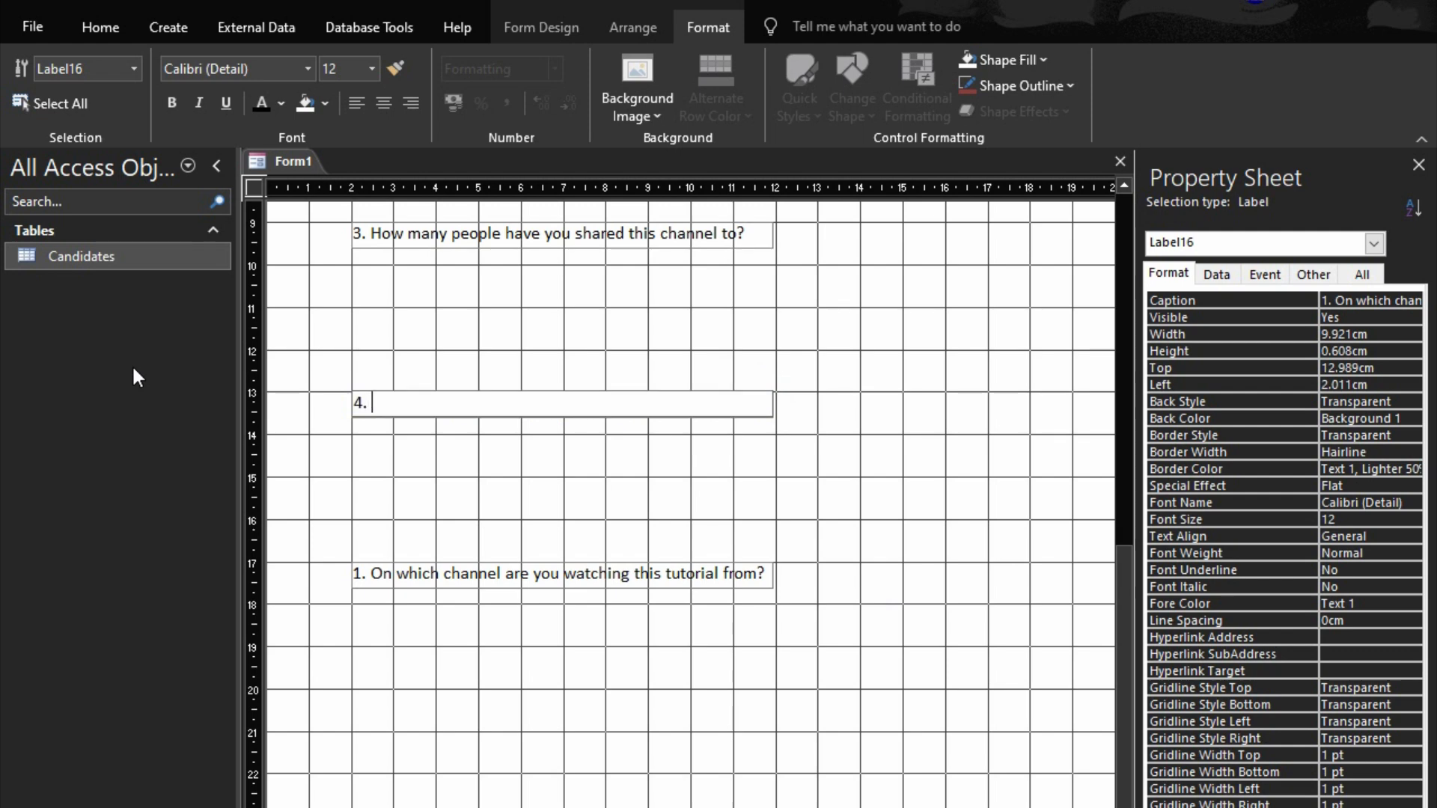
{"action": "type", "text": "How do you see the v"}
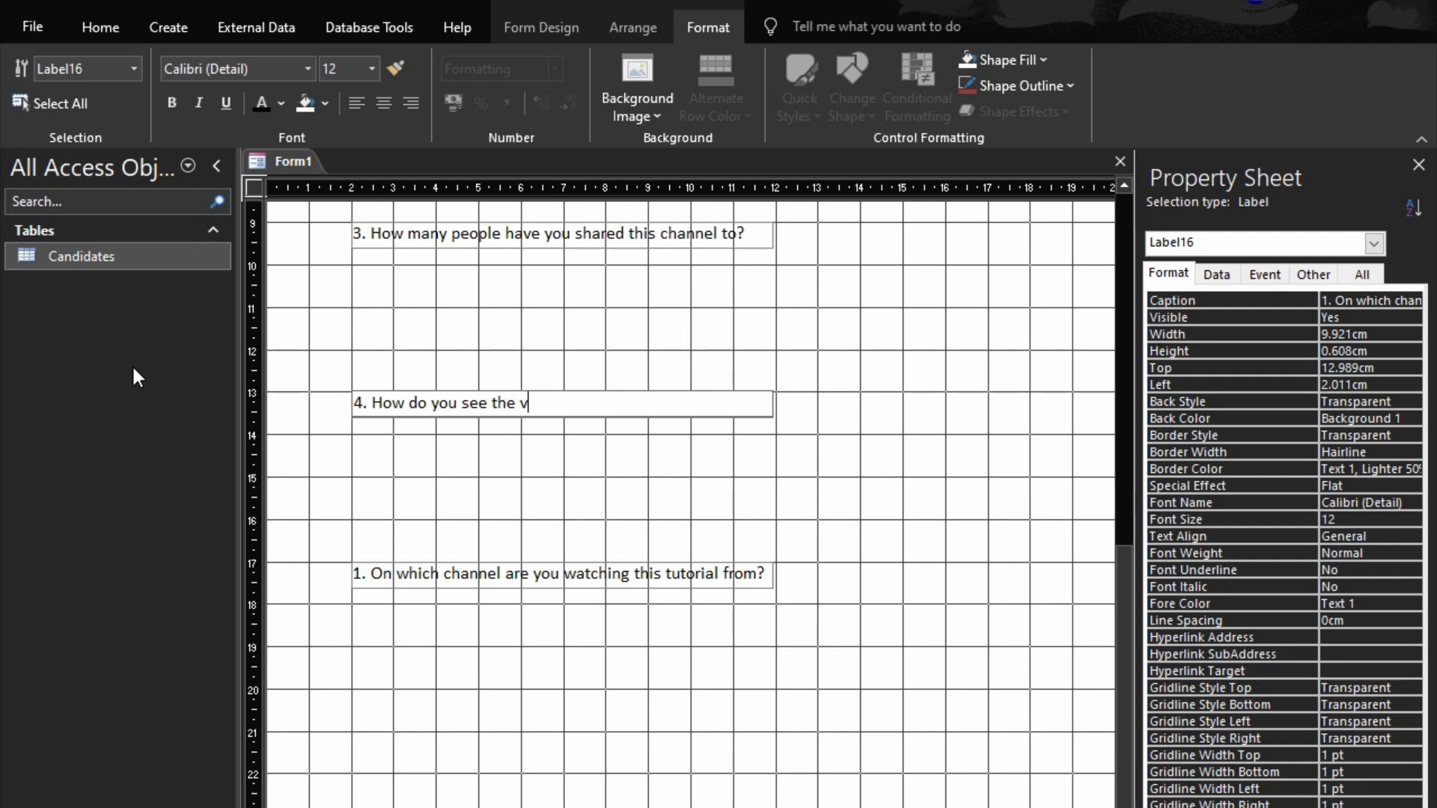
{"action": "type", "text": "ideos this channe"}
{"action": "key", "text": "BackSpace"}
{"action": "type", "text": "nel"}
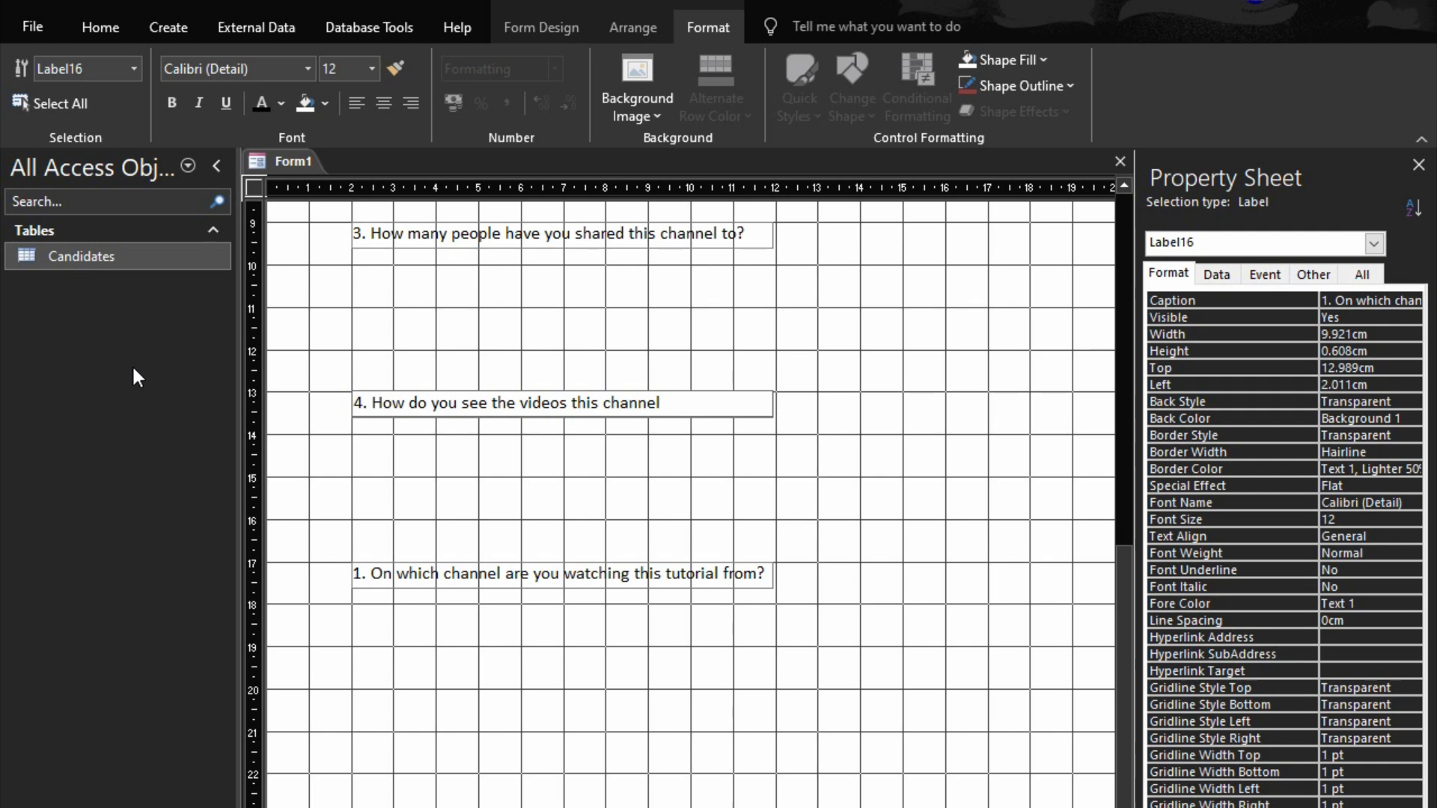
{"action": "type", "text": " has been uploa"}
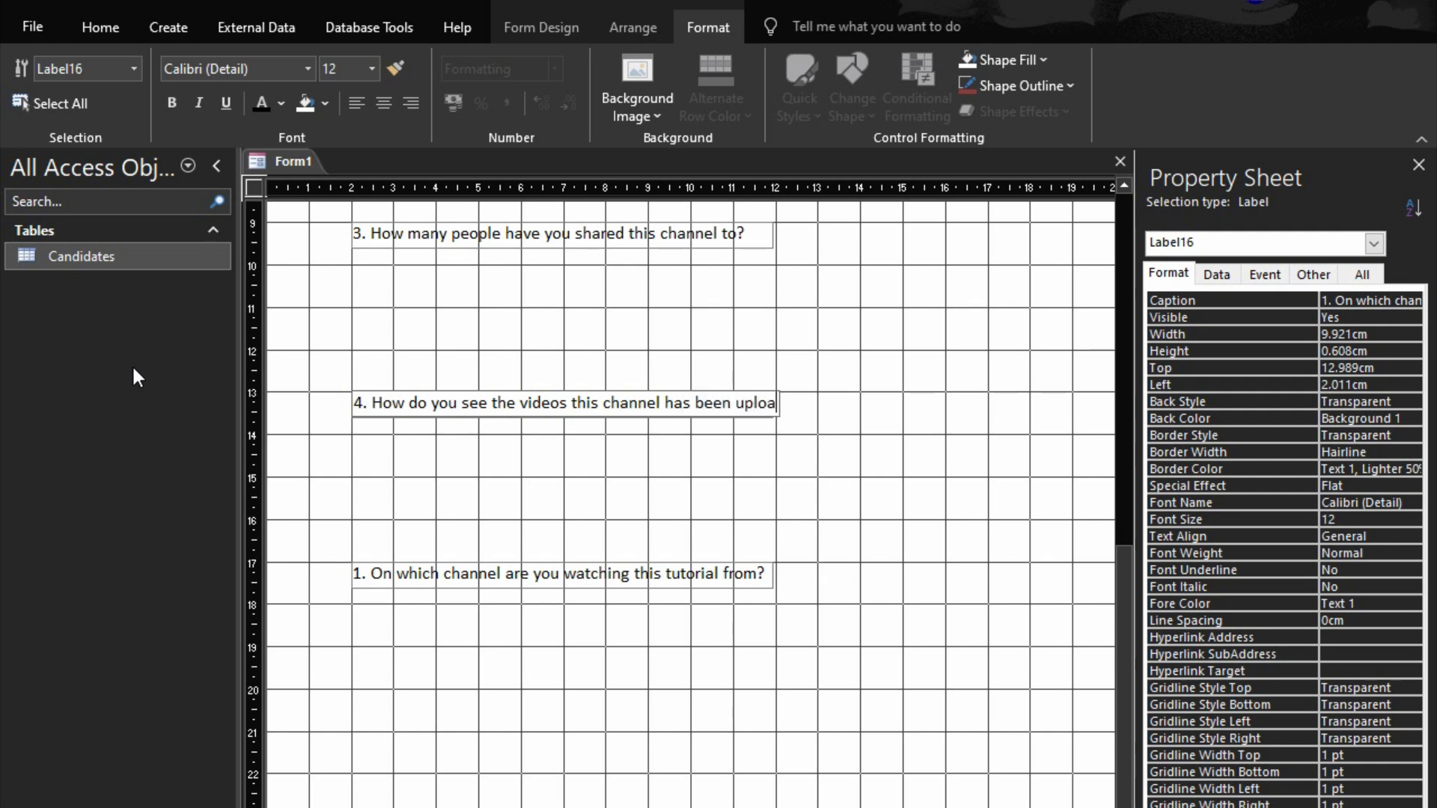
{"action": "type", "text": "ding?"}
{"action": "left_click", "coordinate": [434, 531]}
- Change the last question label's text to "5. How many videos have you watched from this channel so far?"
{"action": "left_click", "coordinate": [428, 573]}
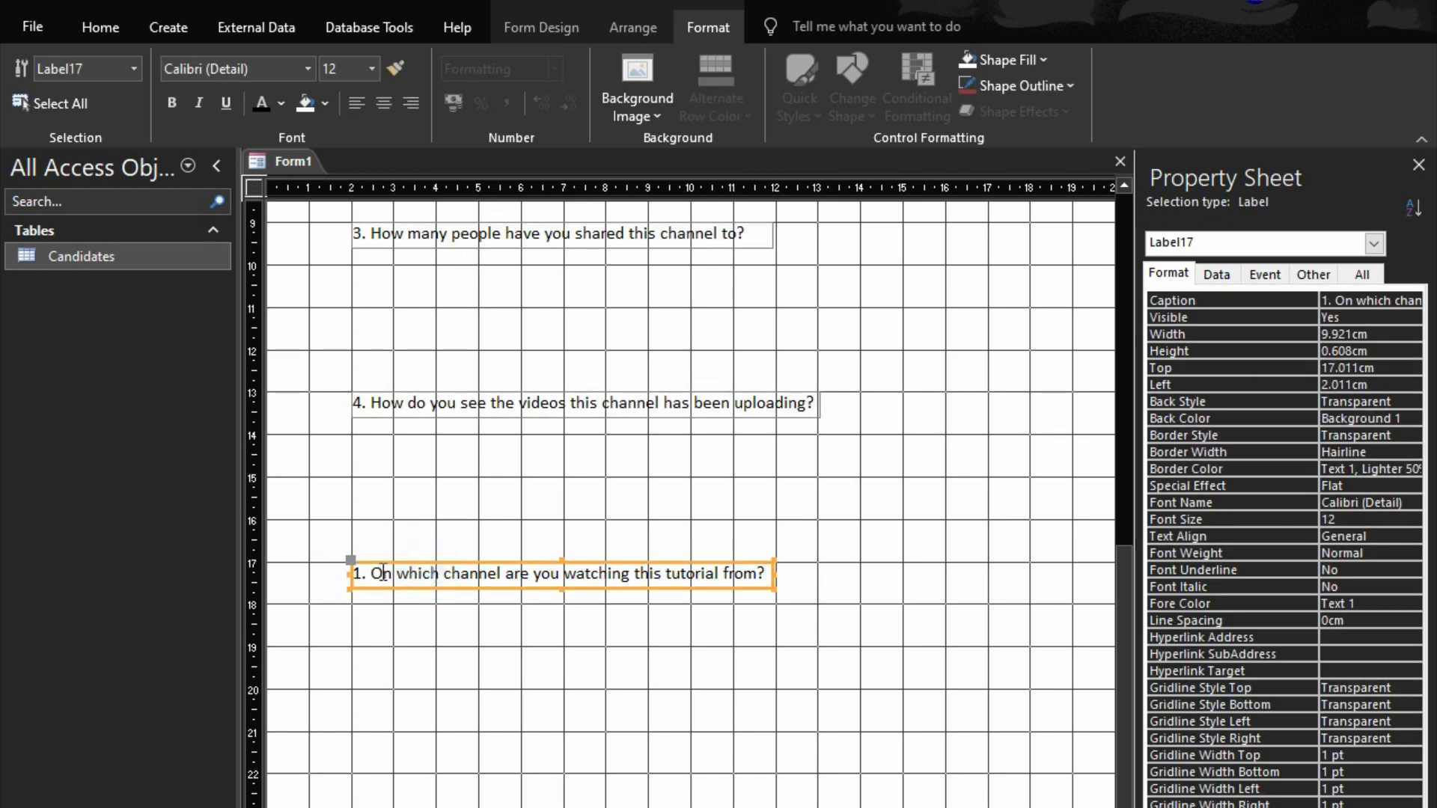
{"action": "left_click", "coordinate": [771, 573]}
{"action": "left_click_drag", "start_coordinate": [769, 573], "coordinate": [318, 571]}
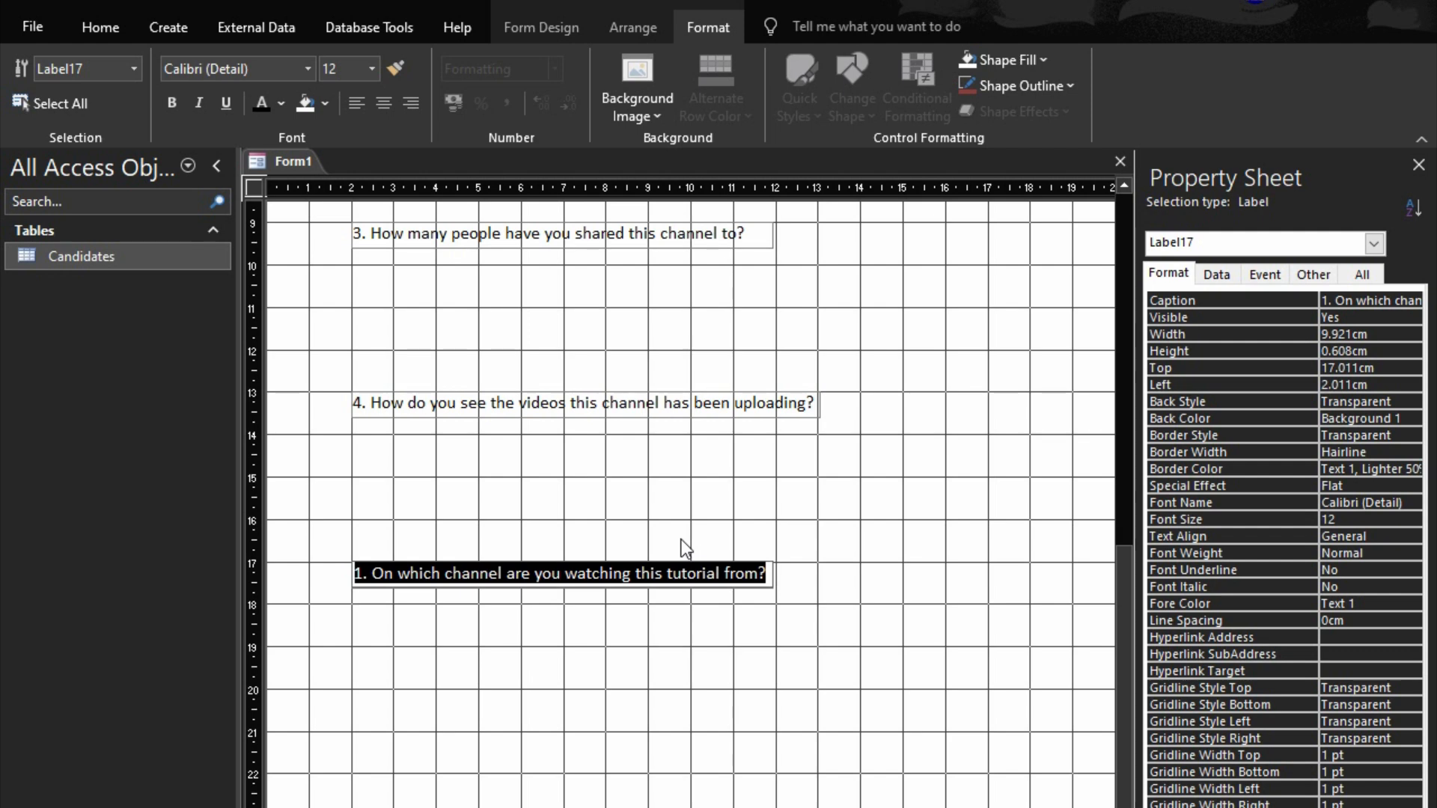
{"action": "type", "text": "5. "}
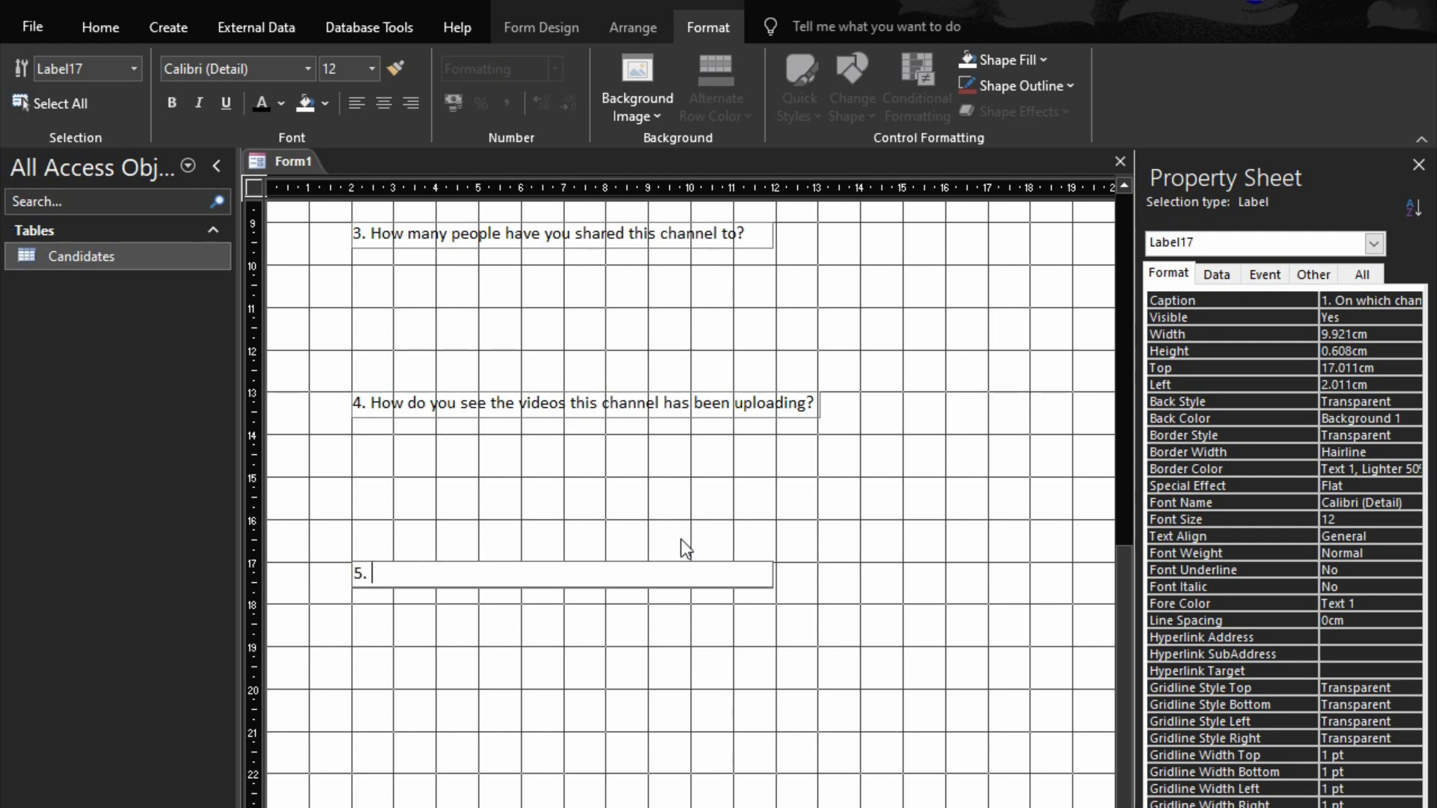
{"action": "type", "text": "HOw"}
{"action": "key", "text": "BackSpace"}
{"action": "key", "text": "BackSpace"}
{"action": "type", "text": "ow are"}
{"action": "key", "text": "BackSpace"}
{"action": "key", "text": "BackSpace"}
{"action": "key", "text": "BackSpace"}
{"action": "type", "text": "many v"}
{"action": "key", "text": "BackSpace"}
{"action": "key", "text": "BackSpace"}
{"action": "type", "text": "videos "}
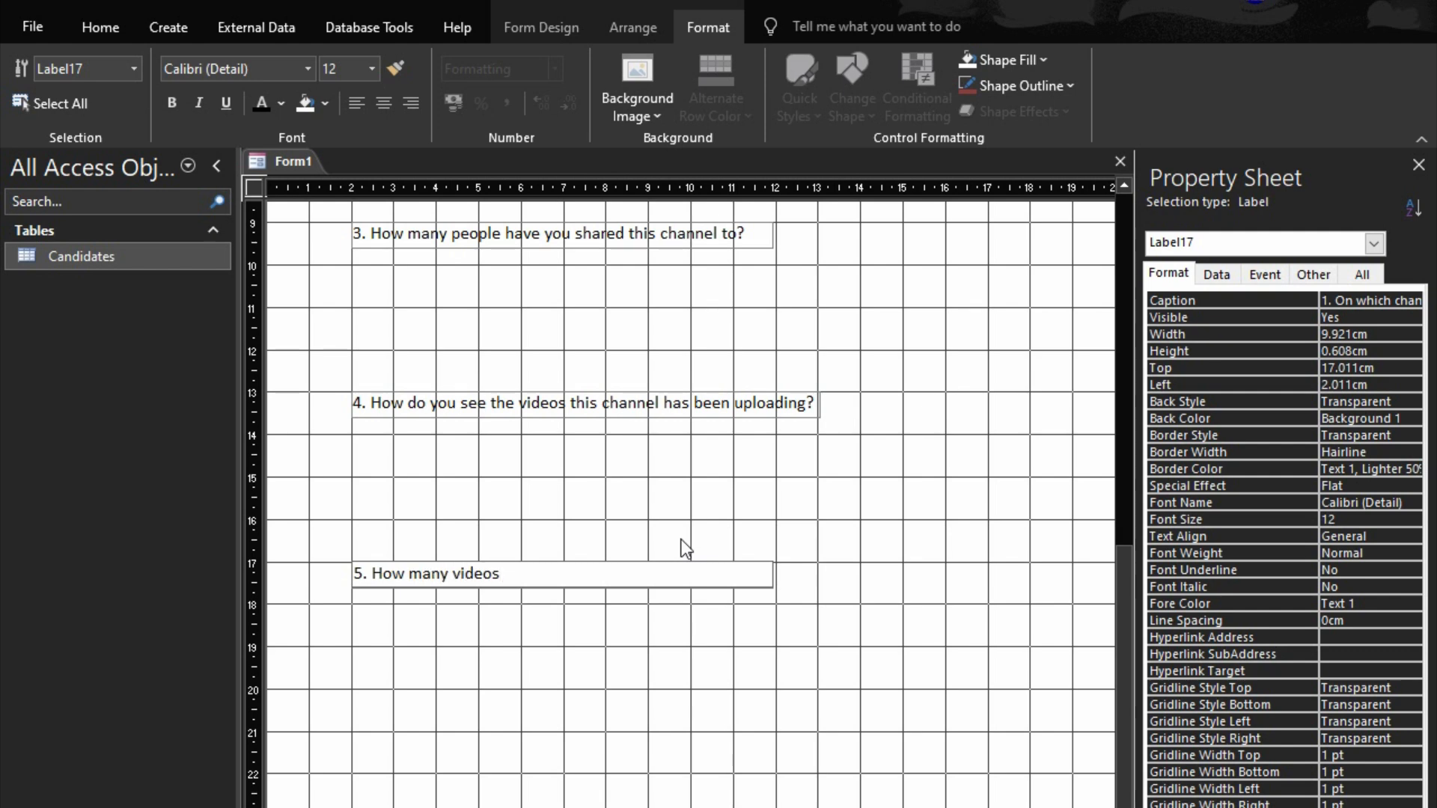
{"action": "type", "text": "have you watched"}
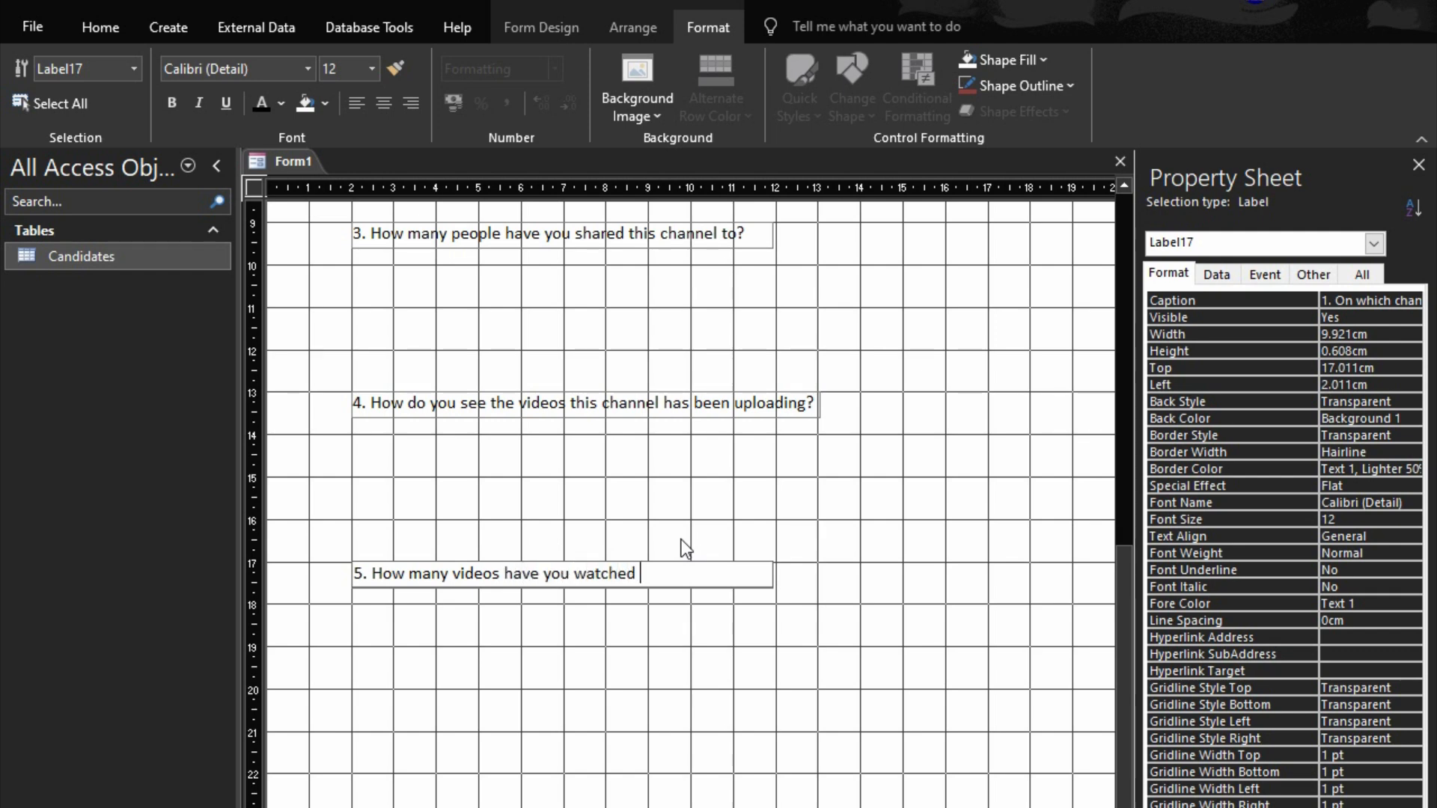
{"action": "type", "text": " from this channel so far?"}
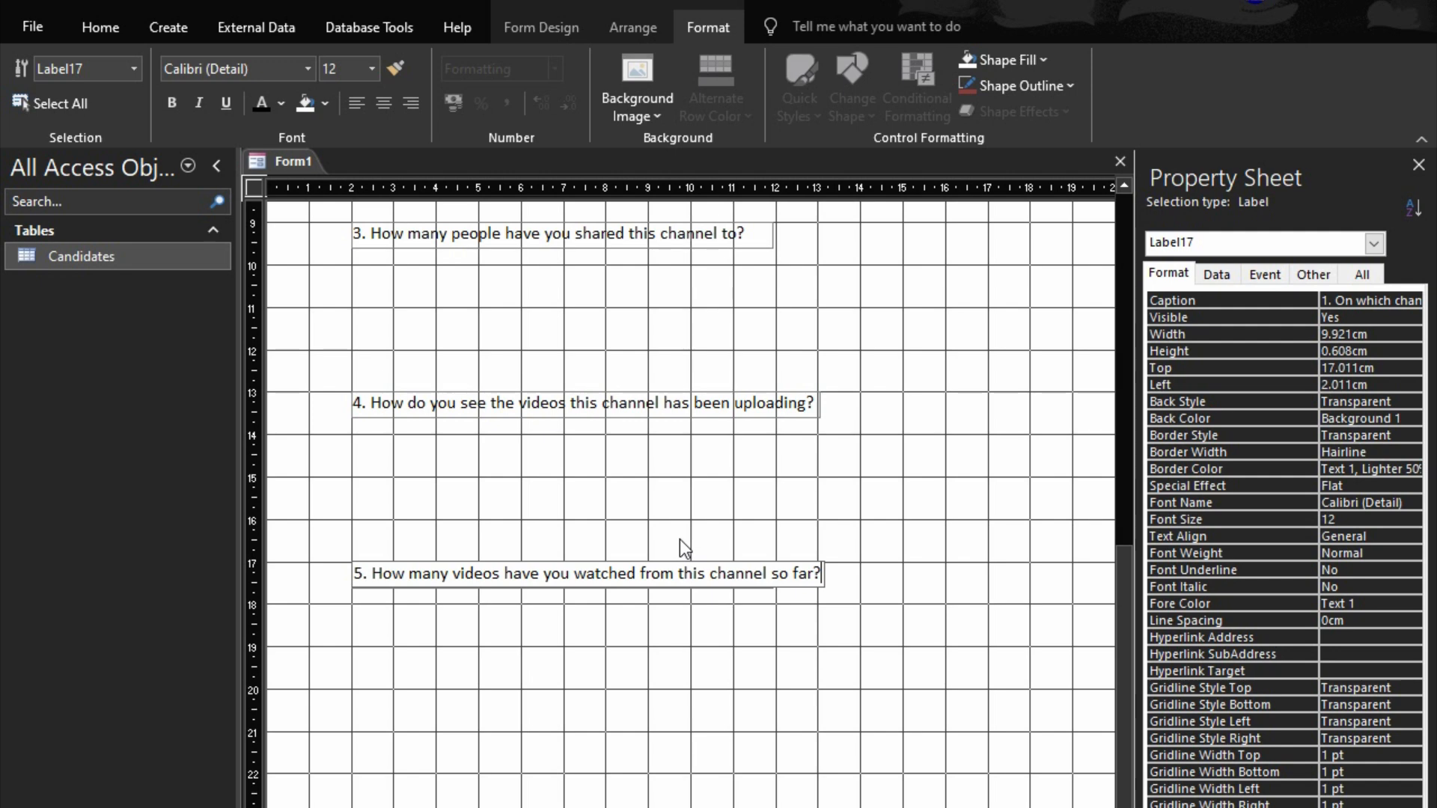
{"action": "left_click", "coordinate": [798, 633]}
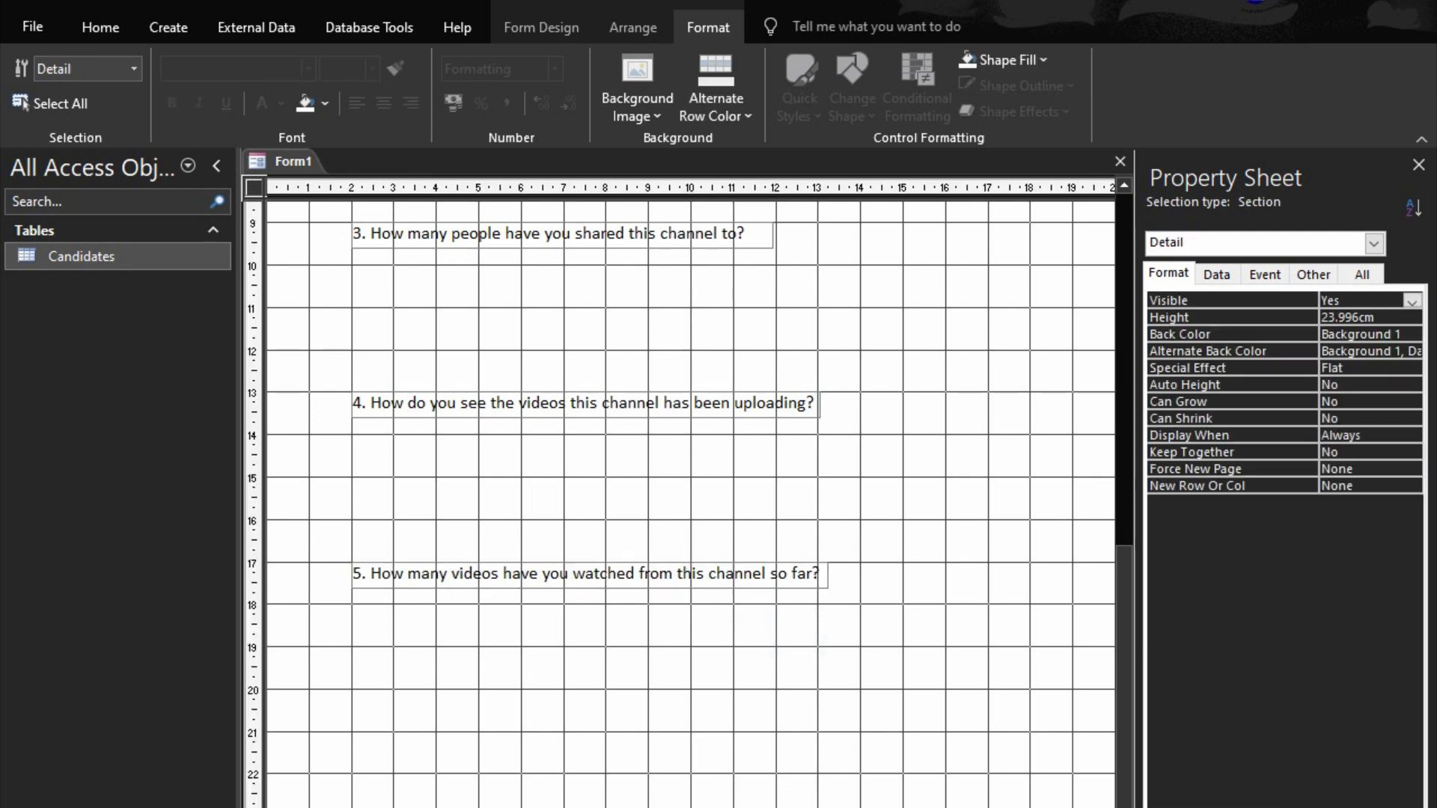
- Extend the Detail section downward to a height of about 30 cm
{"action": "left_click_drag", "start_coordinate": [798, 782], "coordinate": [798, 807]}
{"action": "scroll", "coordinate": [353, 378], "scroll_direction": "down", "scroll_amount": 3}
{"action": "left_click_drag", "start_coordinate": [344, 366], "coordinate": [541, 486]}
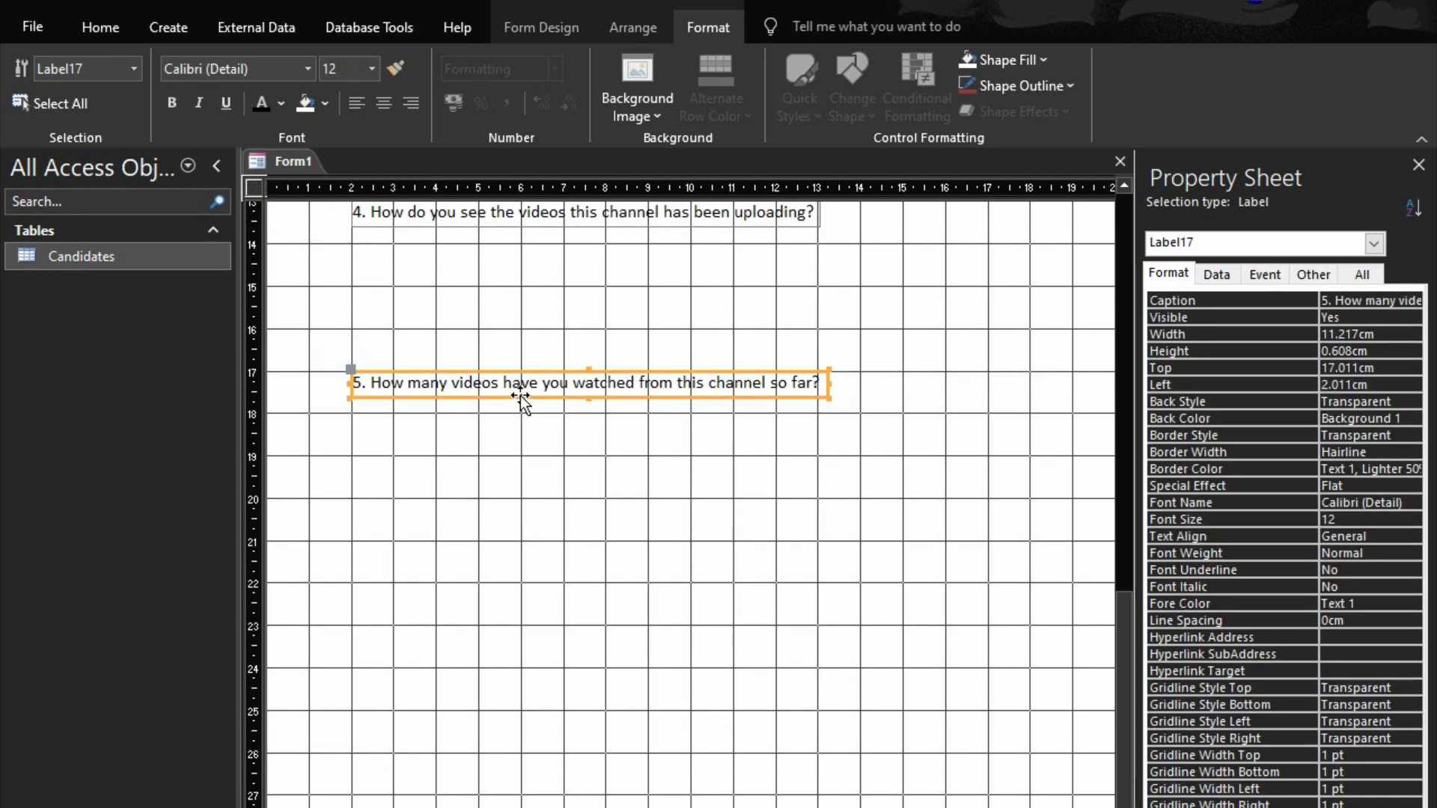
{"action": "left_click", "coordinate": [505, 485]}
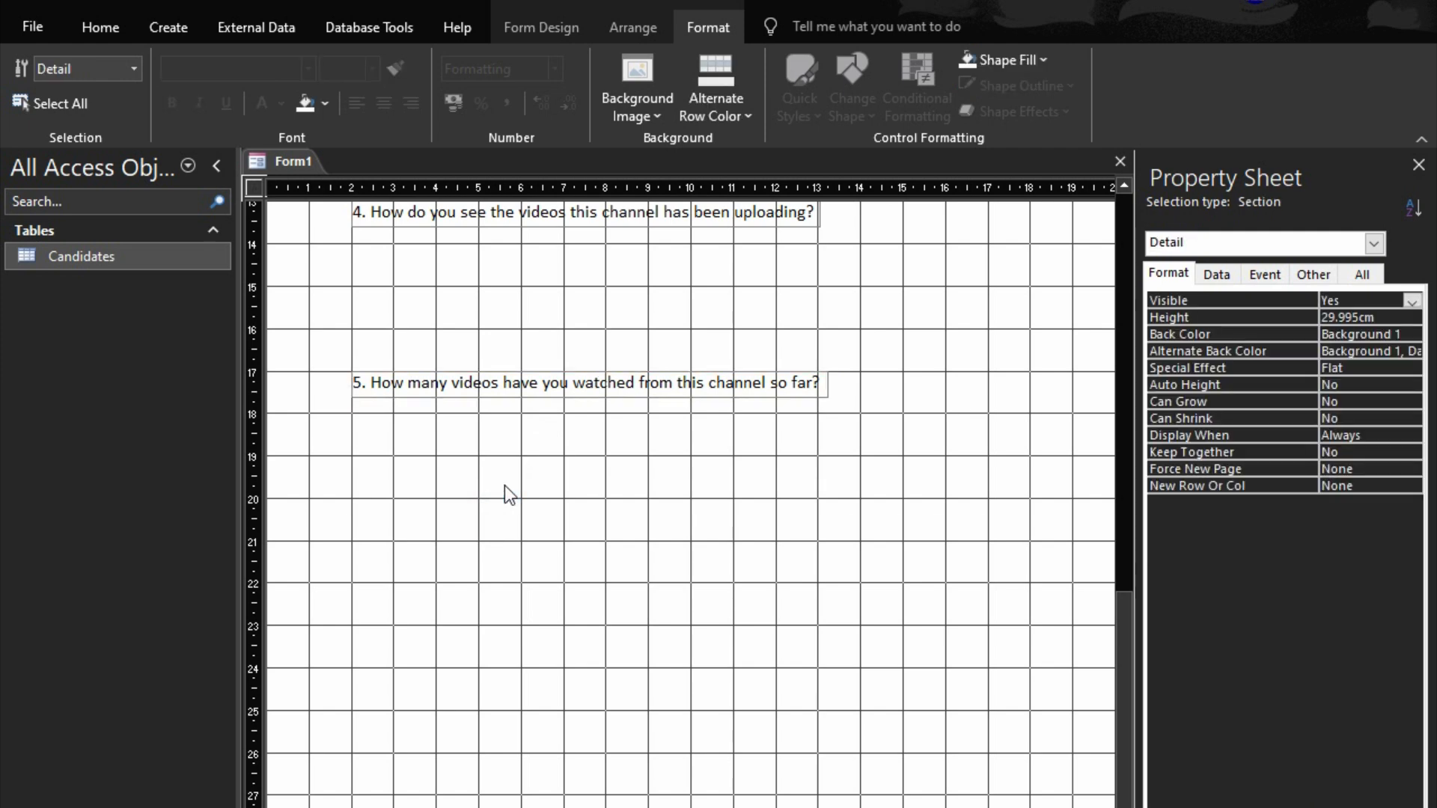
- Paste three copies of the question 5 label and move them down together so the first copy sits at the 24 cm mark
{"action": "left_click", "coordinate": [508, 397]}
{"action": "key", "text": "ctrl+c"}
{"action": "key", "text": "ctrl+v"}
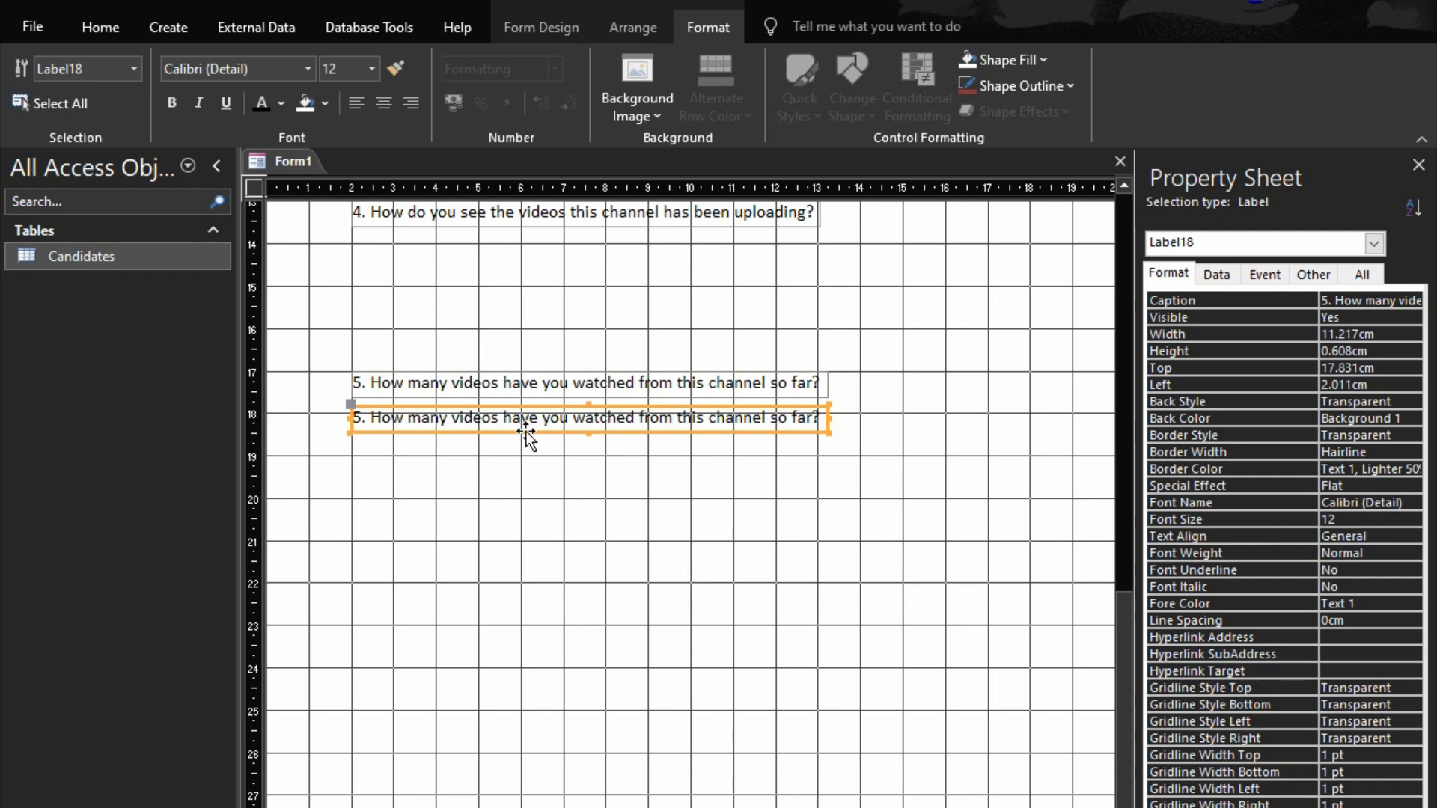
{"action": "key", "text": "ctrl+v"}
{"action": "key", "text": "ctrl+v"}
{"action": "left_click_drag", "start_coordinate": [555, 537], "coordinate": [575, 806]}
{"action": "scroll", "coordinate": [537, 599], "scroll_direction": "down", "scroll_amount": 3}
- Move the lowest two copied question labels down together so the first of them sits at the 30 cm mark
{"action": "left_click_drag", "start_coordinate": [583, 593], "coordinate": [553, 488]}
{"action": "key", "text": "Down"}
{"action": "key", "text": "Down"}
{"action": "key", "text": "Down"}
{"action": "key", "text": "Down"}
{"action": "key", "text": "Down"}
{"action": "key", "text": "Down"}
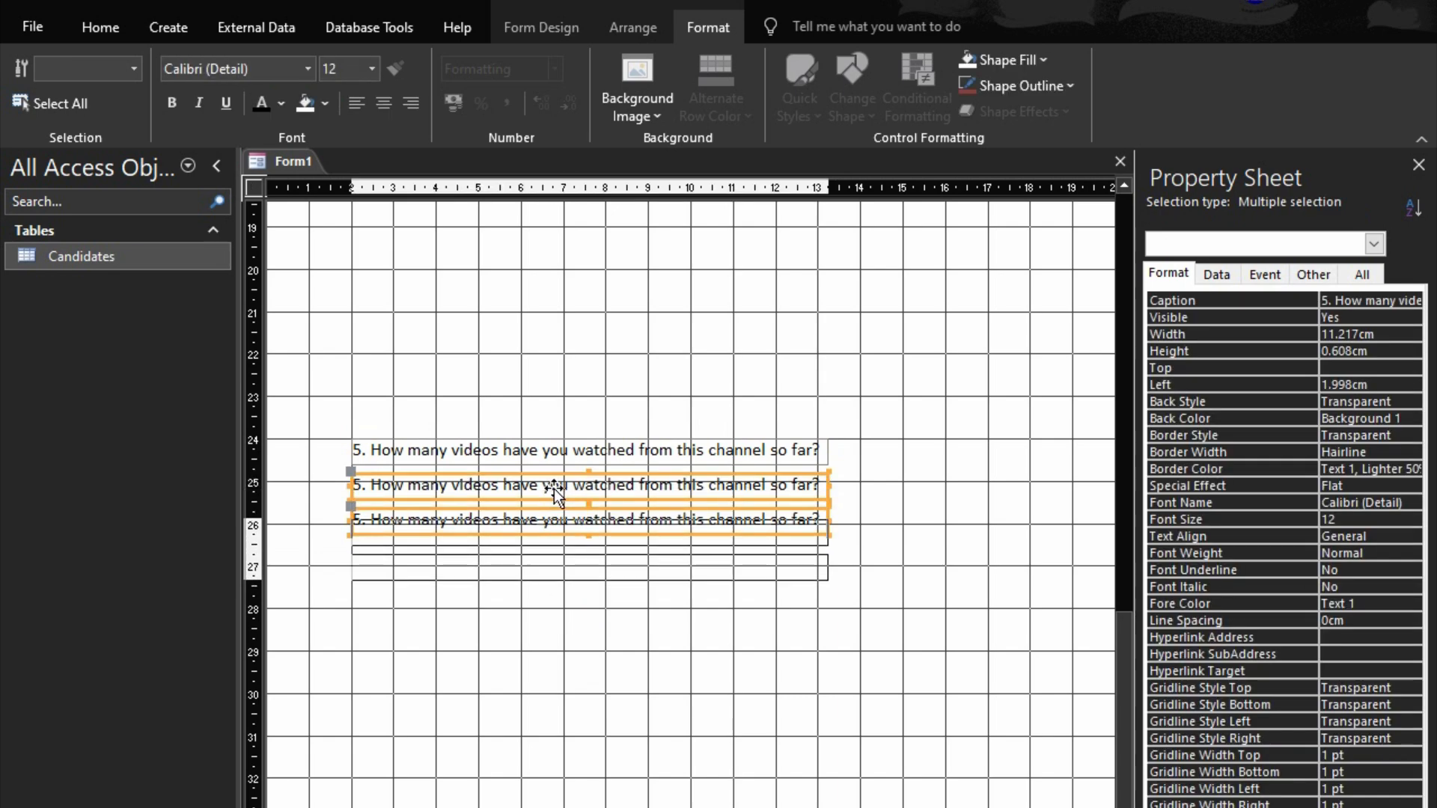
{"action": "key", "text": "Up"}
{"action": "key", "text": "Up"}
{"action": "key", "text": "Up"}
{"action": "key", "text": "Up"}
{"action": "key", "text": "Up"}
{"action": "key", "text": "Up"}
{"action": "key", "text": "Up"}
{"action": "key", "text": "Up"}
{"action": "key", "text": "Up"}
{"action": "key", "text": "Up"}
{"action": "key", "text": "Up"}
{"action": "key", "text": "Up"}
{"action": "key", "text": "Up"}
{"action": "key", "text": "Up"}
{"action": "key", "text": "Up"}
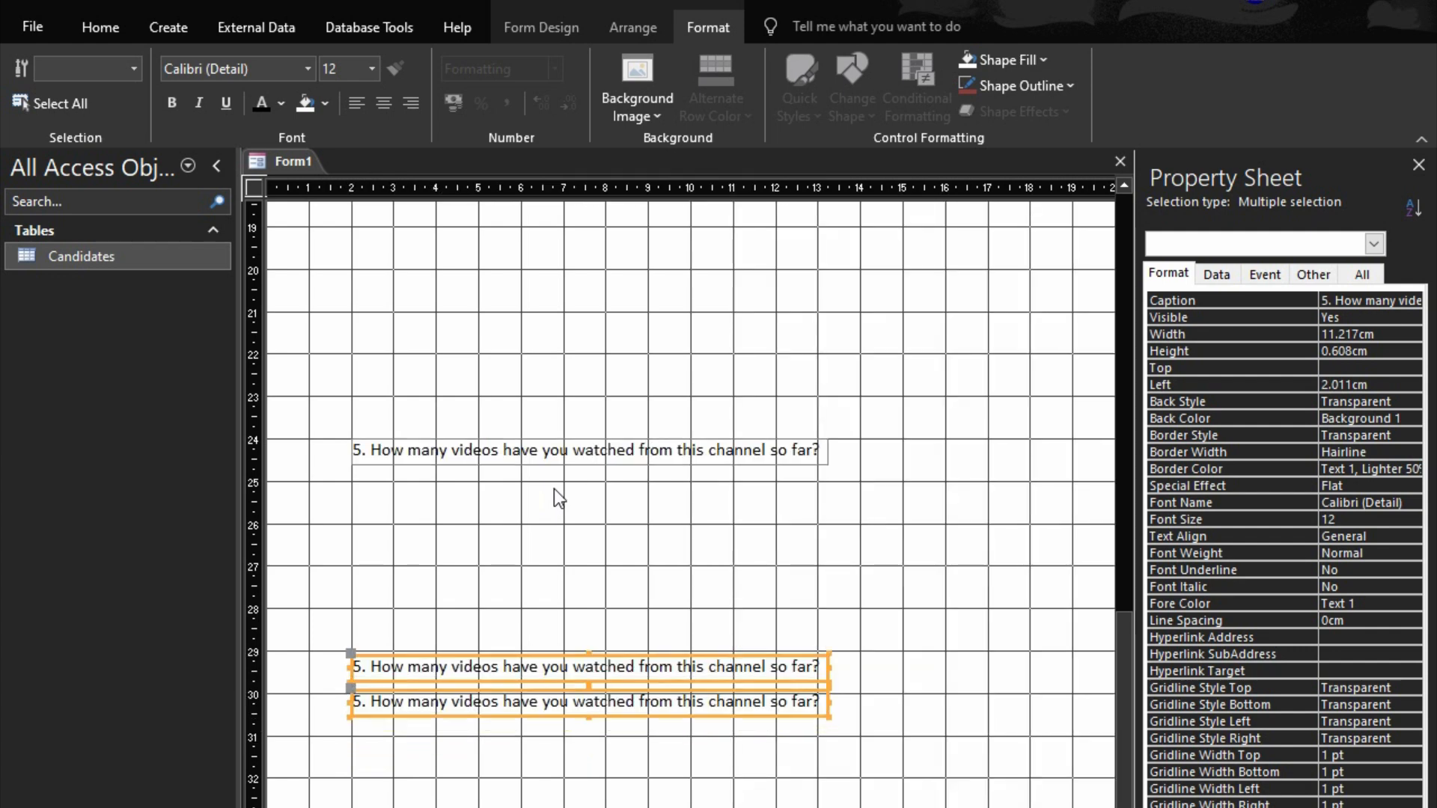
{"action": "key", "text": "Down"}
{"action": "key", "text": "Down"}
{"action": "key", "text": "Down"}
{"action": "key", "text": "Down"}
{"action": "key", "text": "Down"}
{"action": "key", "text": "Down"}
{"action": "key", "text": "Down"}
{"action": "key", "text": "Down"}
{"action": "key", "text": "Down"}
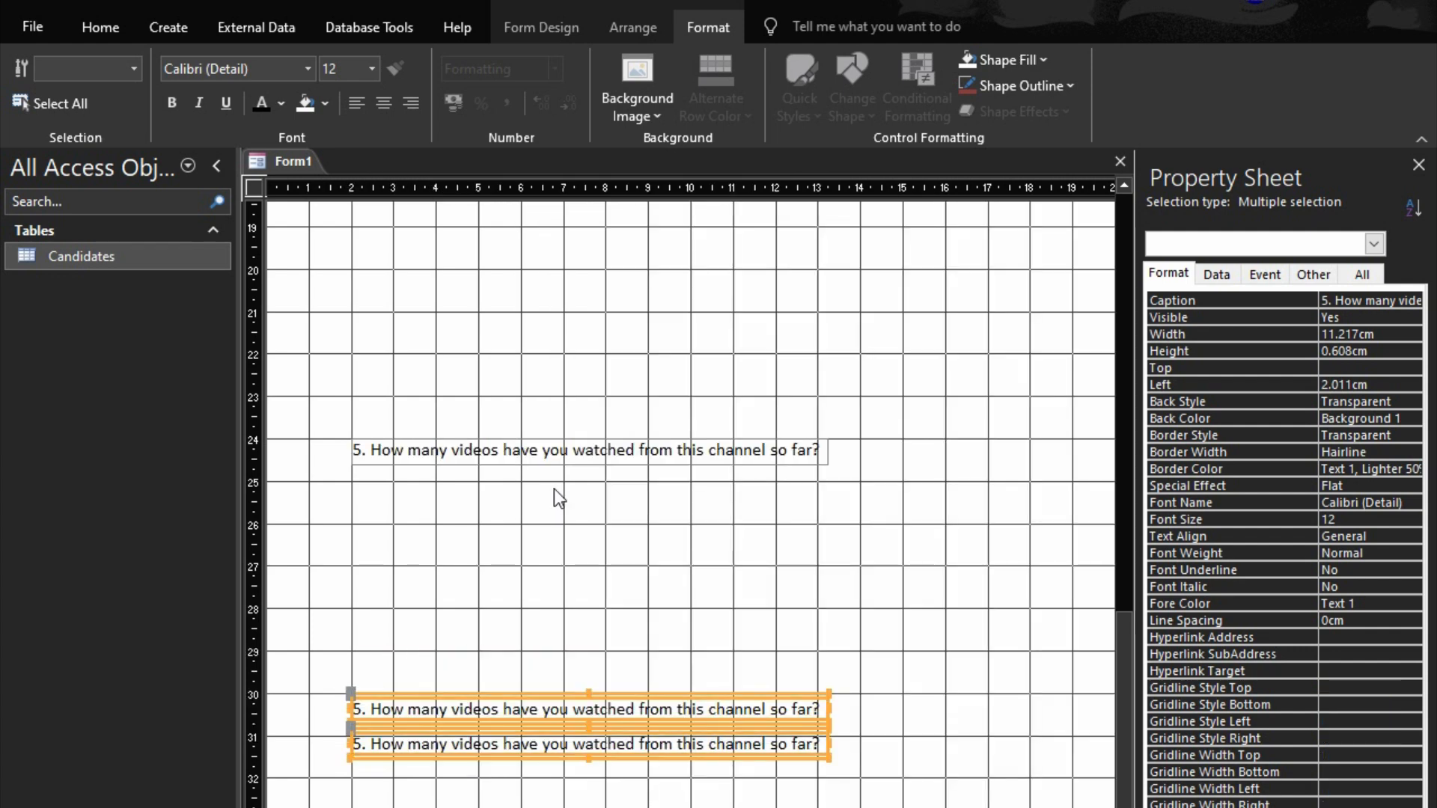
- Move the lowest copied question label down on its own to the 36 cm mark of the Detail section
{"action": "left_click", "coordinate": [816, 786]}
{"action": "left_click", "coordinate": [801, 752]}
{"action": "key", "text": "Down"}
{"action": "key", "text": "Down"}
{"action": "key", "text": "Down"}
{"action": "key", "text": "Down"}
{"action": "key", "text": "Down"}
{"action": "key", "text": "Down"}
{"action": "key", "text": "Down"}
{"action": "key", "text": "Down"}
{"action": "key", "text": "Down"}
{"action": "key", "text": "Down"}
{"action": "key", "text": "Down"}
{"action": "key", "text": "Down"}
{"action": "key", "text": "Down"}
{"action": "key", "text": "Down"}
{"action": "key", "text": "Down"}
{"action": "key", "text": "Down"}
{"action": "key", "text": "Down"}
{"action": "key", "text": "Down"}
{"action": "key", "text": "Down"}
{"action": "key", "text": "Down"}
{"action": "key", "text": "Up"}
{"action": "key", "text": "Down"}
{"action": "key", "text": "Down"}
{"action": "key", "text": "Down"}
{"action": "key", "text": "Down"}
{"action": "key", "text": "Down"}
{"action": "key", "text": "Down"}
{"action": "key", "text": "Down"}
{"action": "key", "text": "Down"}
{"action": "key", "text": "Down"}
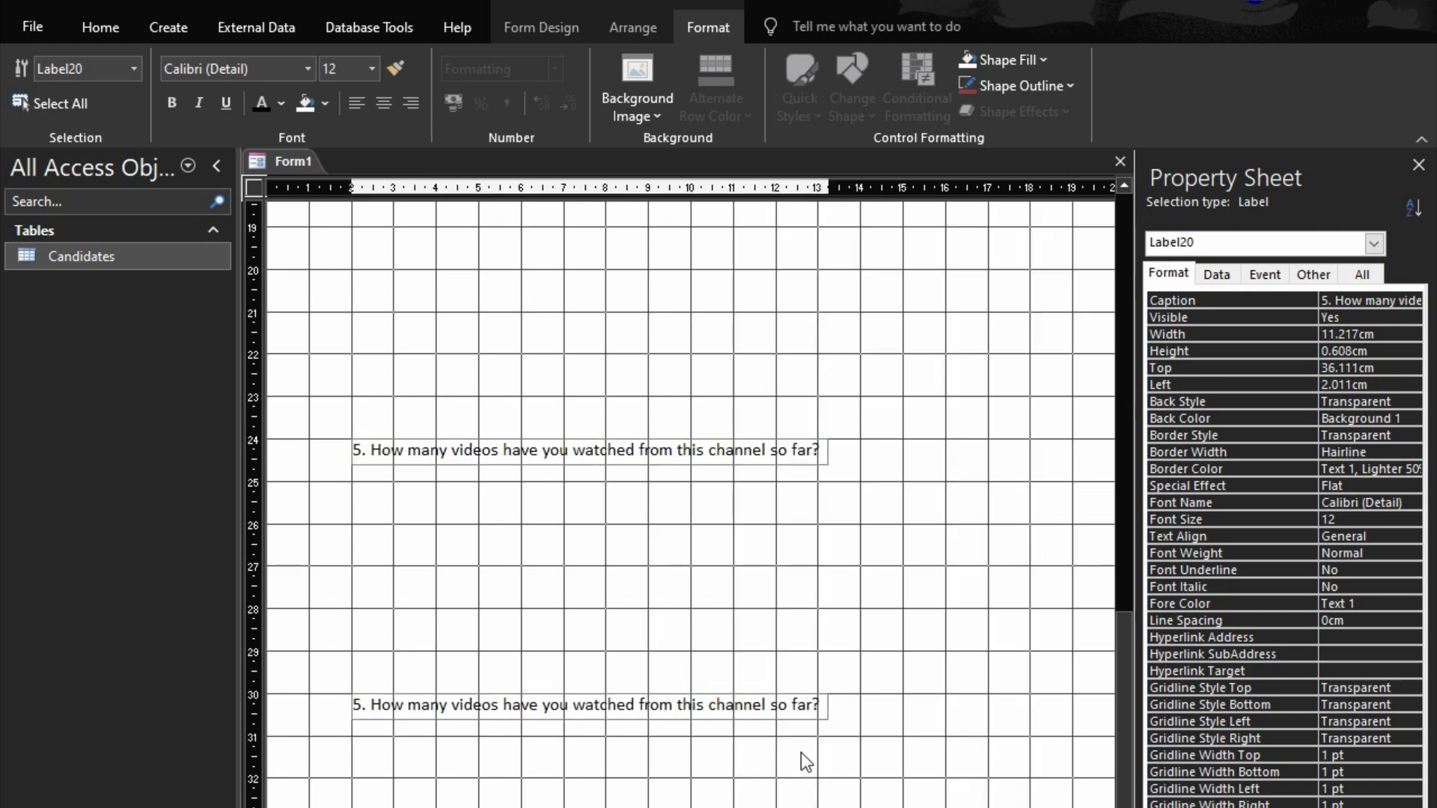
- Clear the text of the copied question label at the 24 cm mark and commit the empty label
{"action": "left_click", "coordinate": [527, 464]}
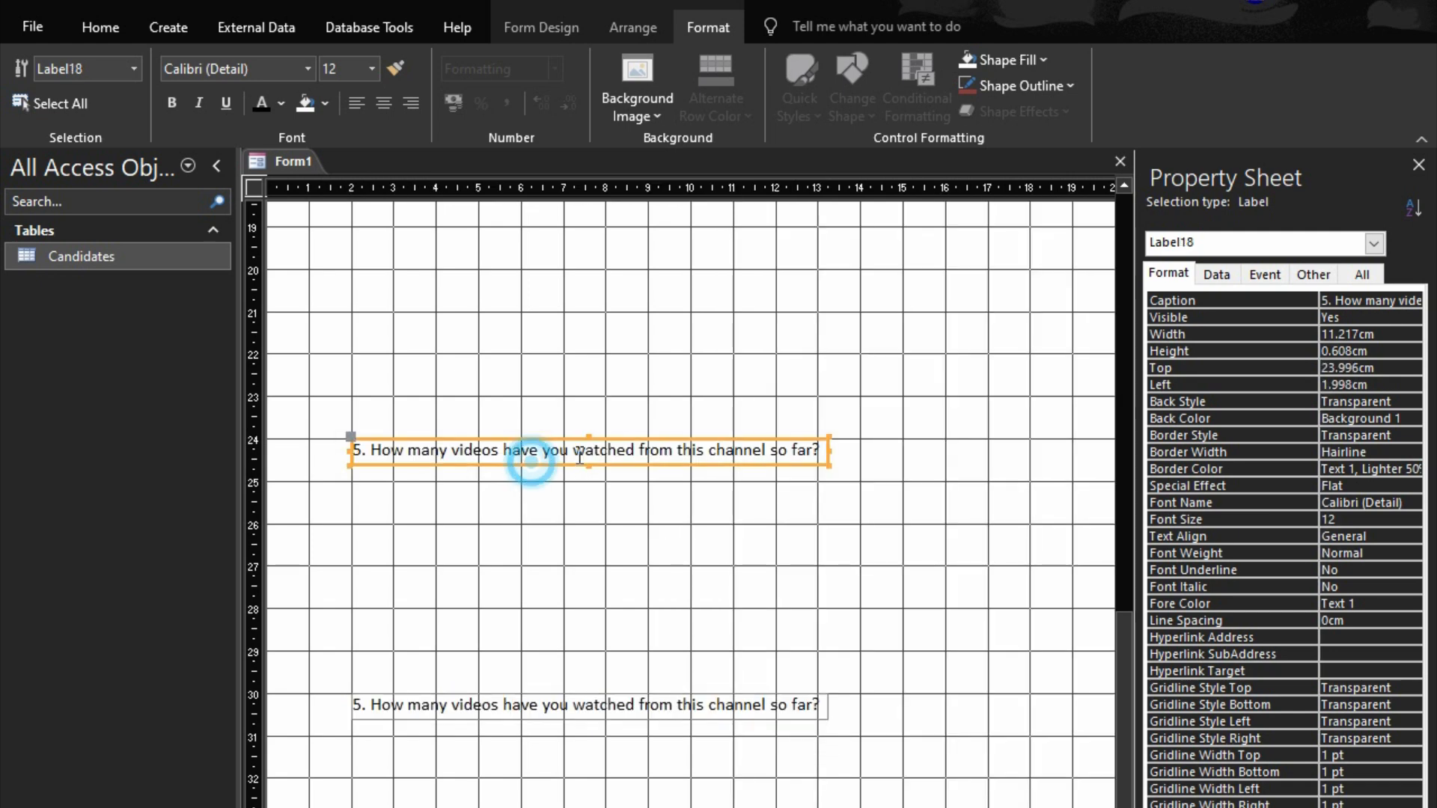
{"action": "left_click", "coordinate": [826, 443]}
{"action": "left_click_drag", "start_coordinate": [826, 443], "coordinate": [275, 403]}
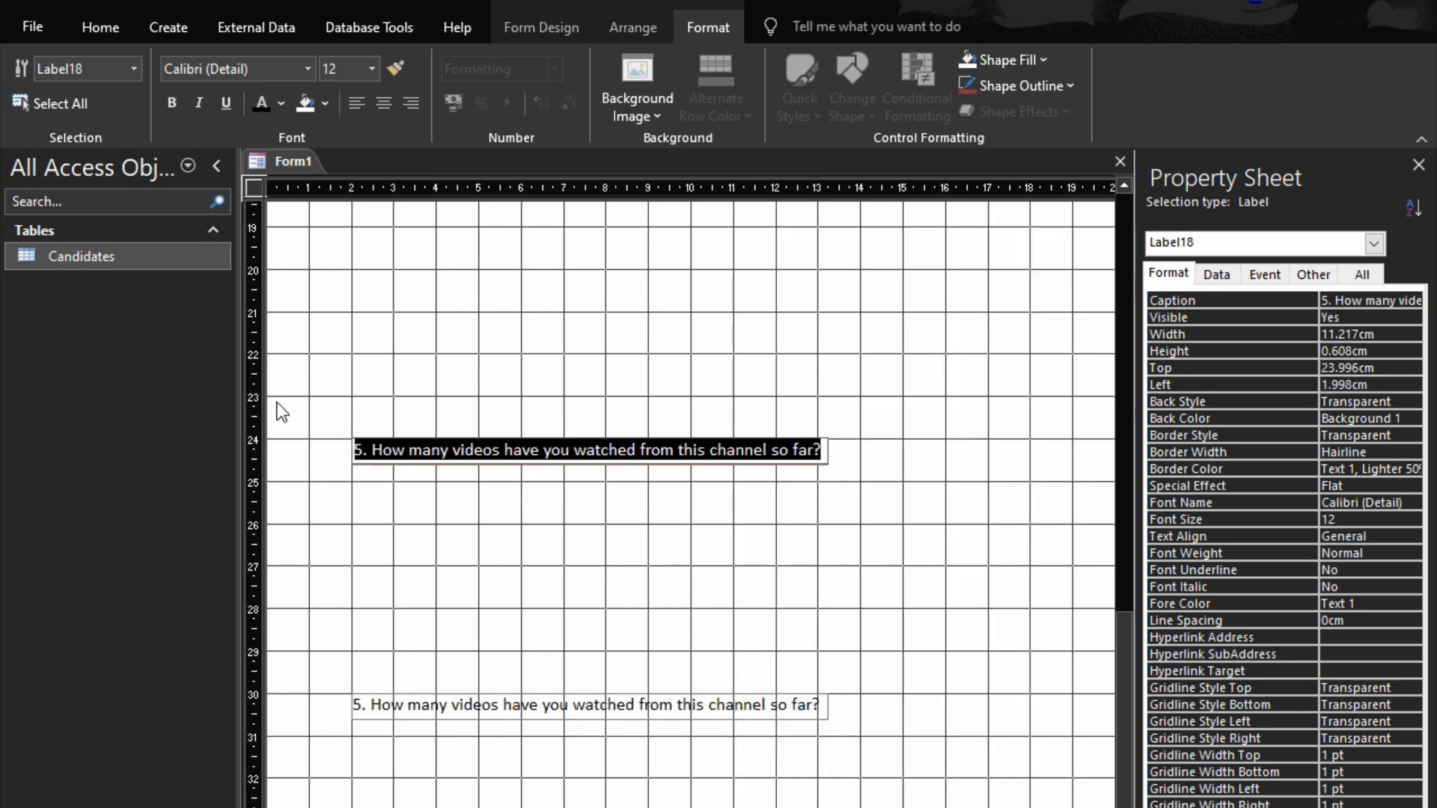
{"action": "type", "text": "L"}
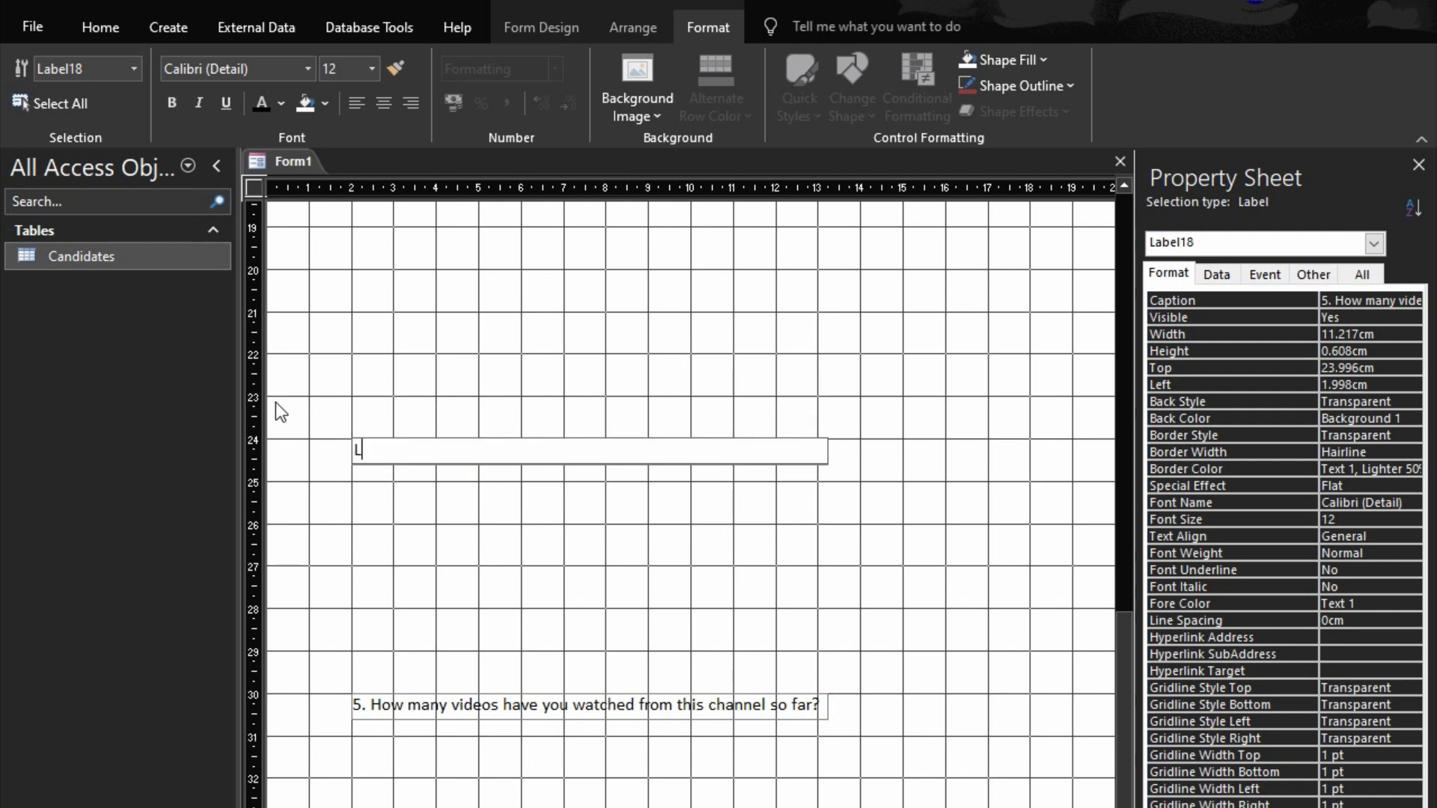
{"action": "type", "text": "ist"}
{"action": "key", "text": "BackSpace"}
{"action": "key", "text": "BackSpace"}
{"action": "key", "text": "BackSpace"}
{"action": "key", "text": "BackSpace"}
{"action": "type", "text": "`"}
{"action": "key", "text": "BackSpace"}
{"action": "key", "text": "Return"}
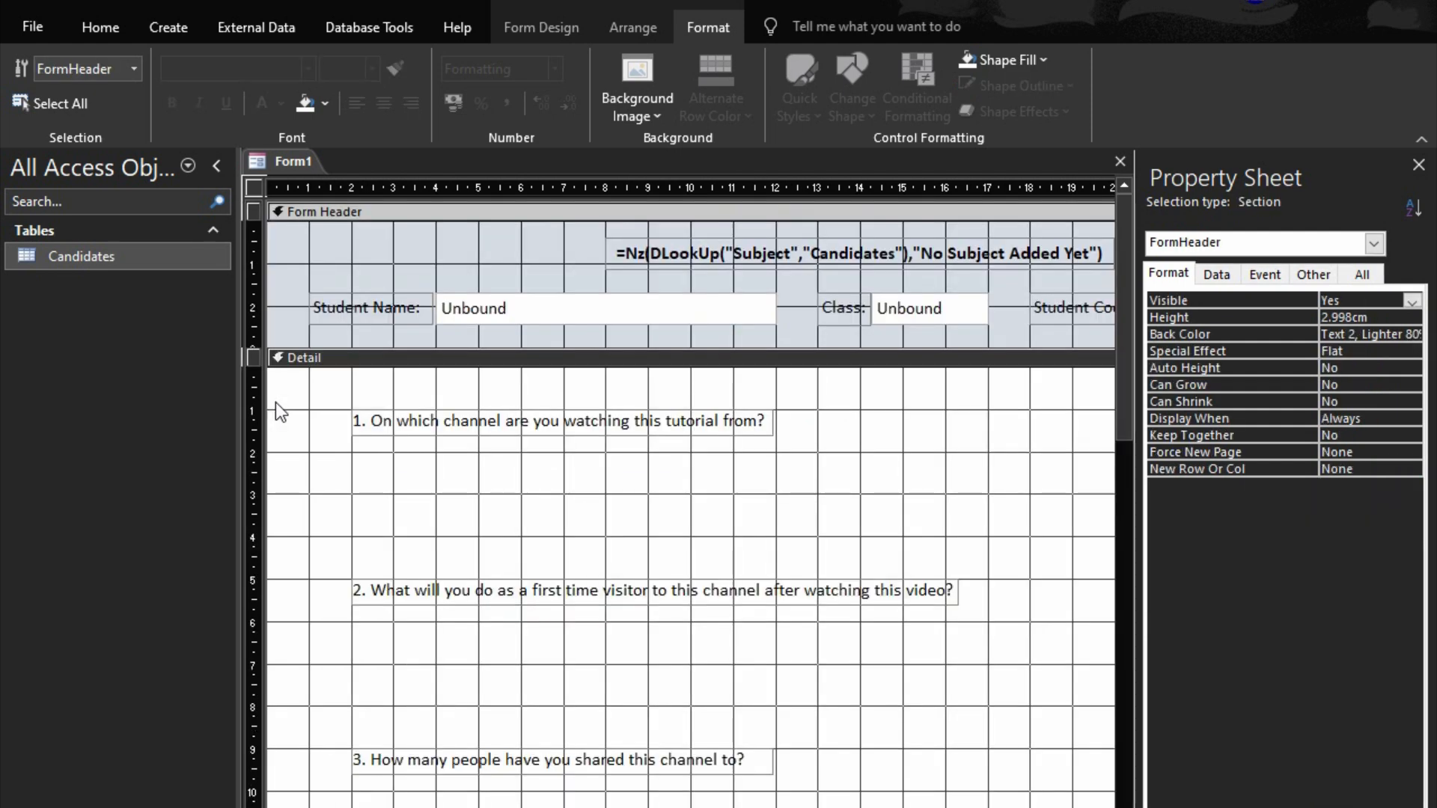
- Undo the removal of the copied question label at the 24 cm mark
{"action": "scroll", "coordinate": [424, 502], "scroll_direction": "down", "scroll_amount": 10}
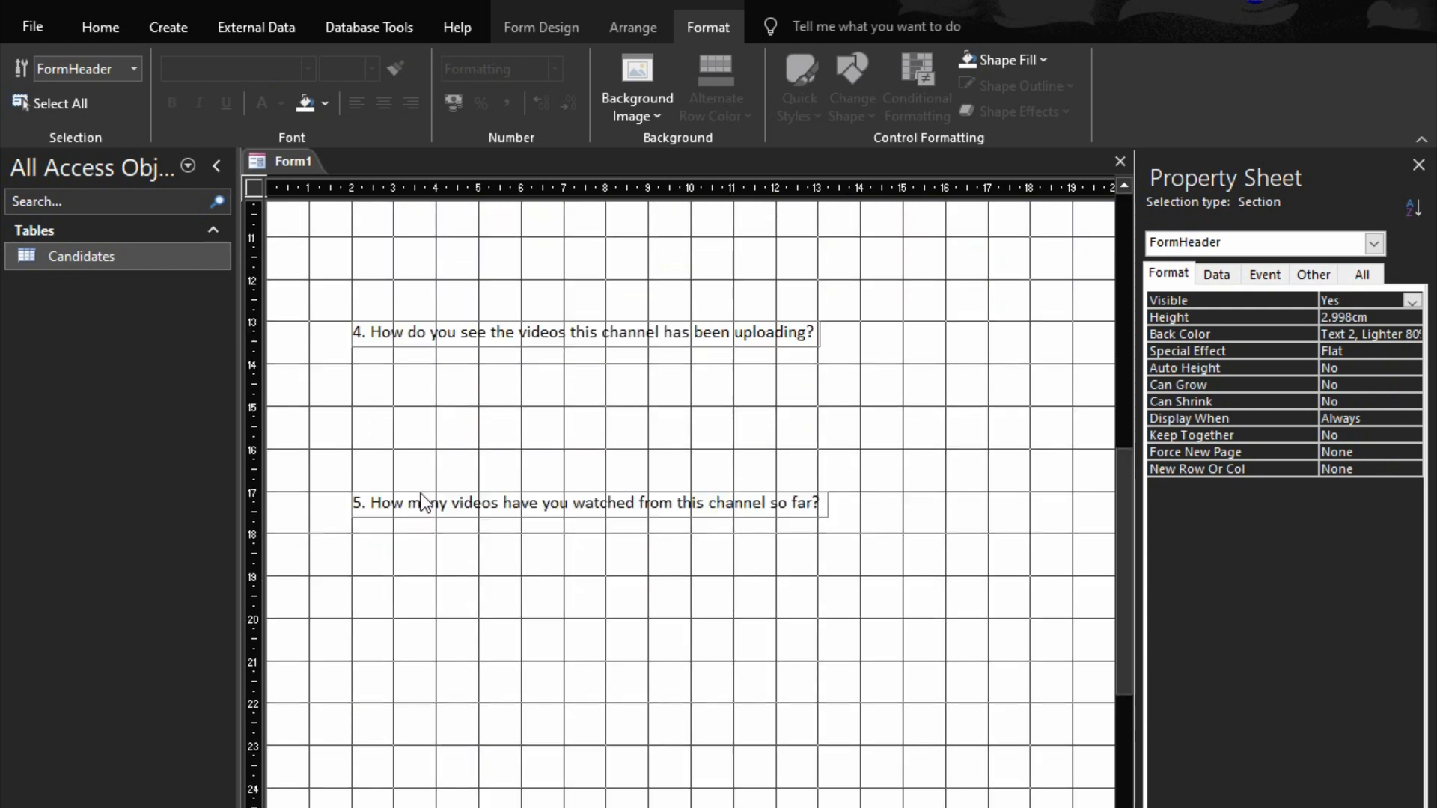
{"action": "scroll", "coordinate": [424, 501], "scroll_direction": "down", "scroll_amount": 6}
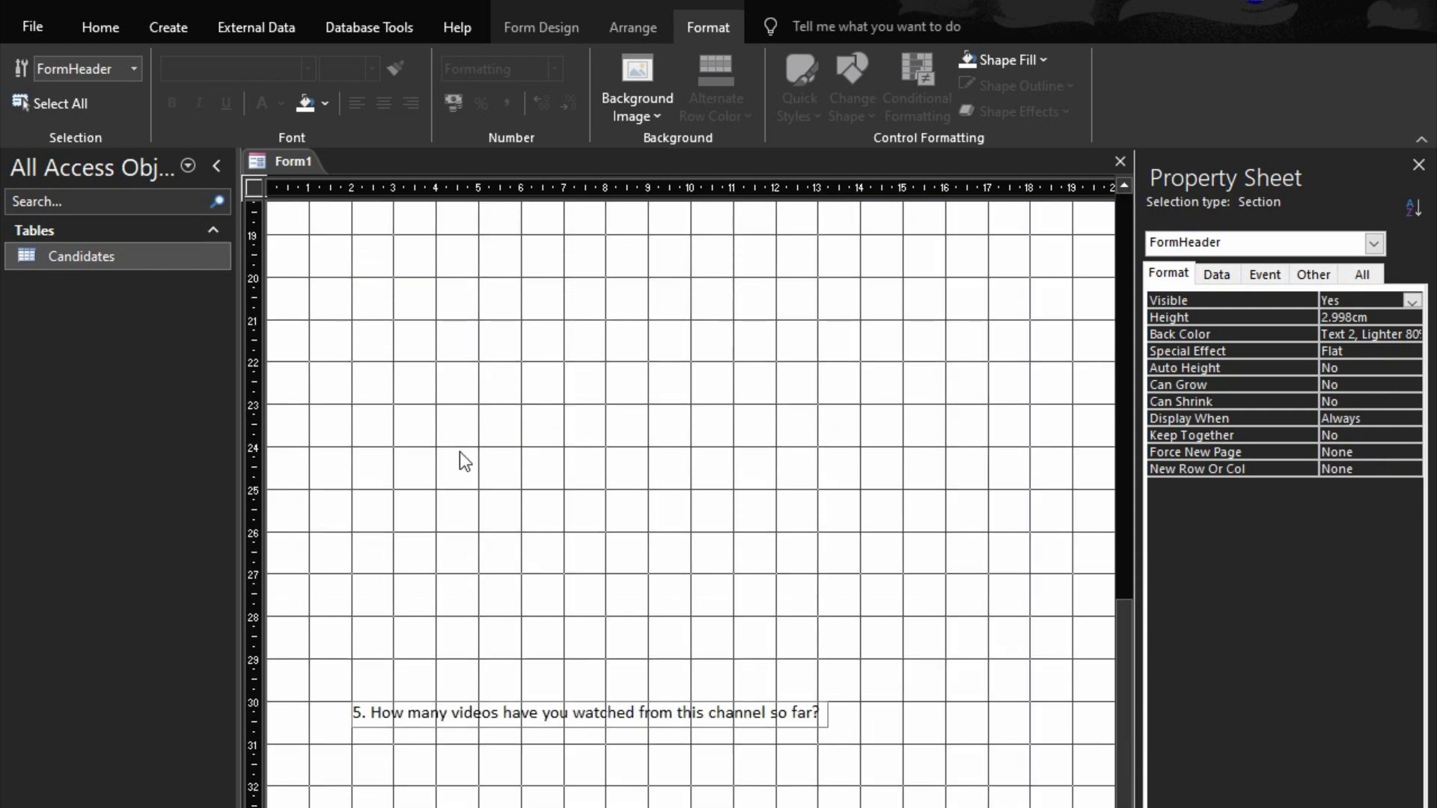
{"action": "scroll", "coordinate": [460, 452], "scroll_direction": "up", "scroll_amount": 10}
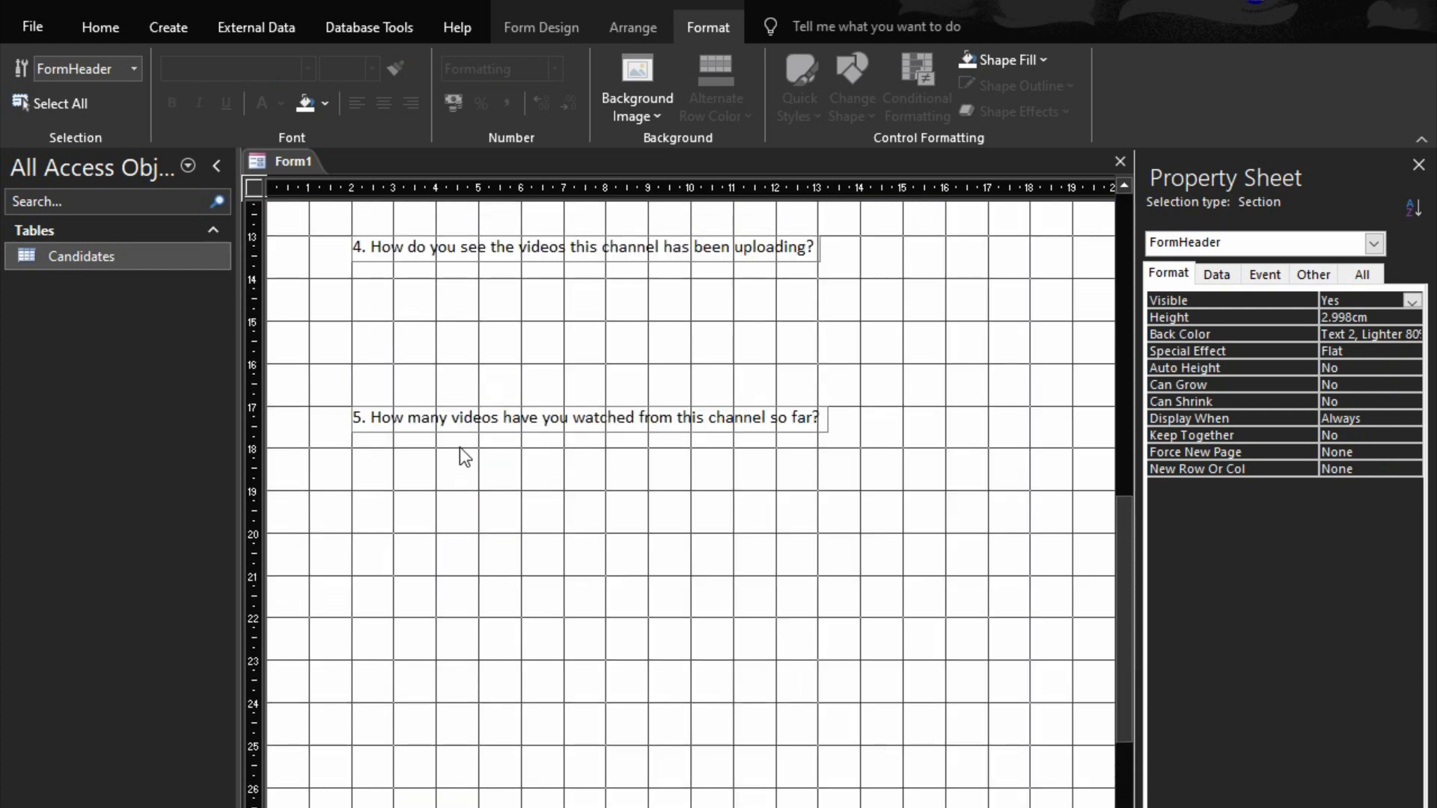
{"action": "scroll", "coordinate": [460, 447], "scroll_direction": "up", "scroll_amount": 4}
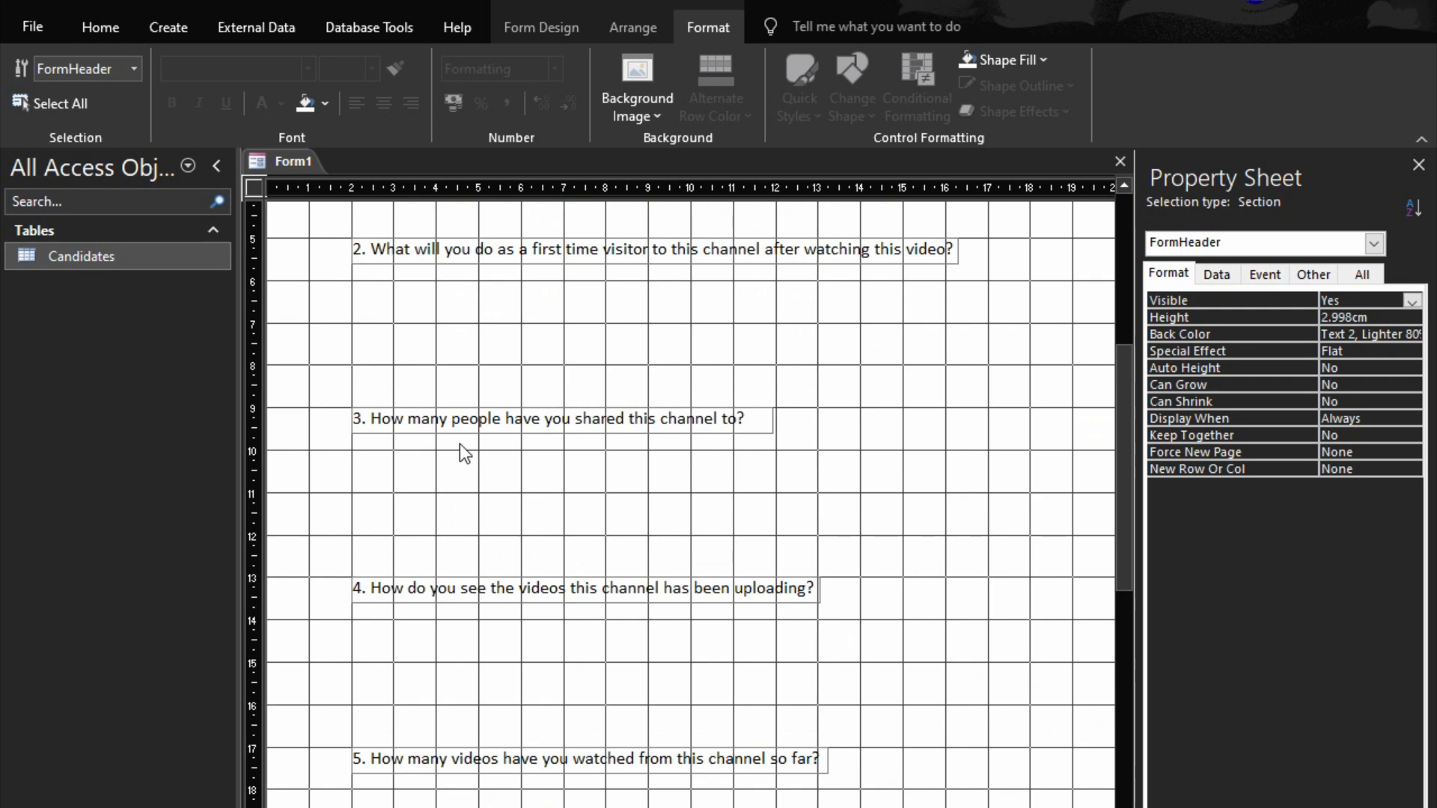
{"action": "scroll", "coordinate": [460, 444], "scroll_direction": "down", "scroll_amount": 10}
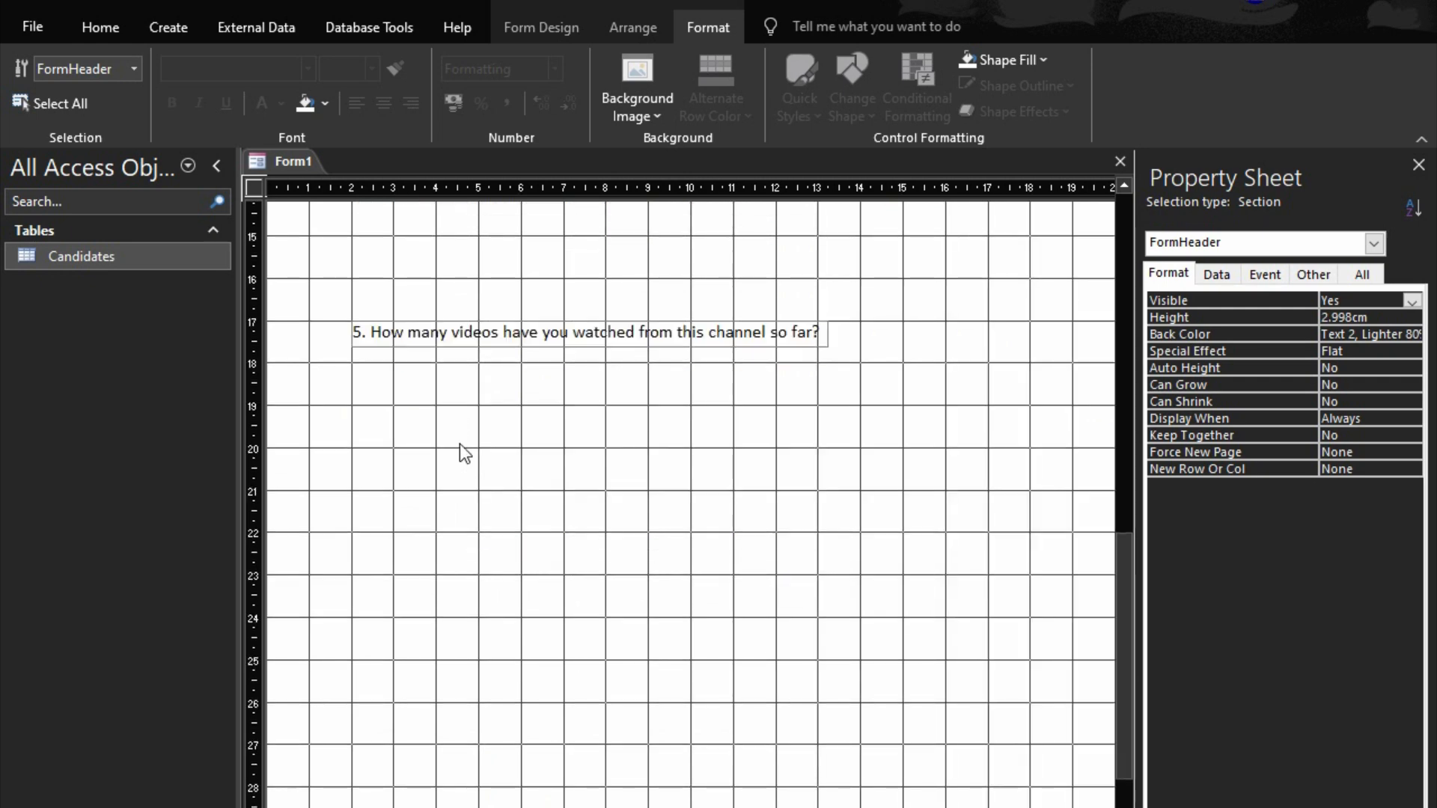
{"action": "scroll", "coordinate": [460, 443], "scroll_direction": "down", "scroll_amount": 2}
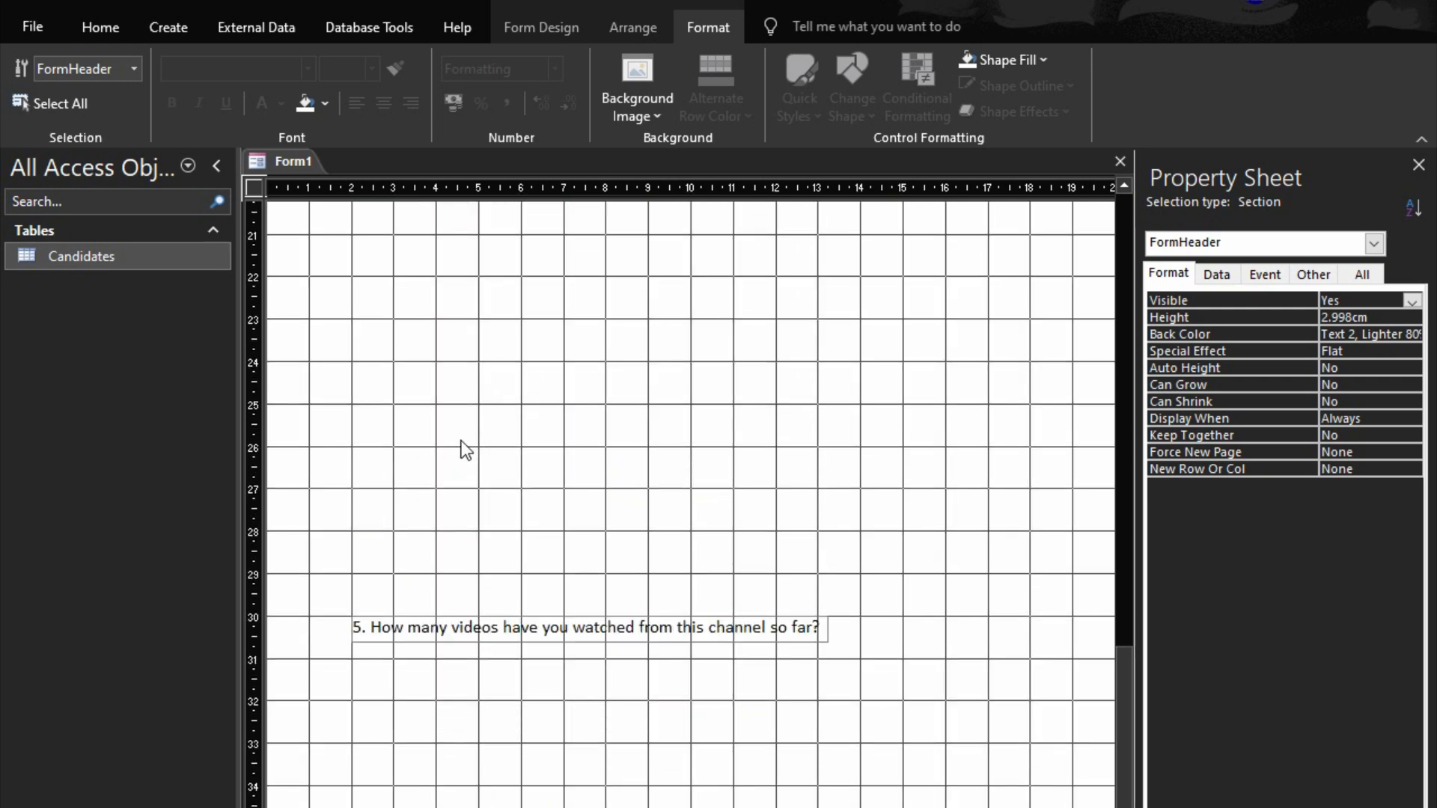
{"action": "key", "text": "ctrl+v"}
- Open the text of the copied question label at the 24 cm mark for editing
{"action": "left_click", "coordinate": [421, 372]}
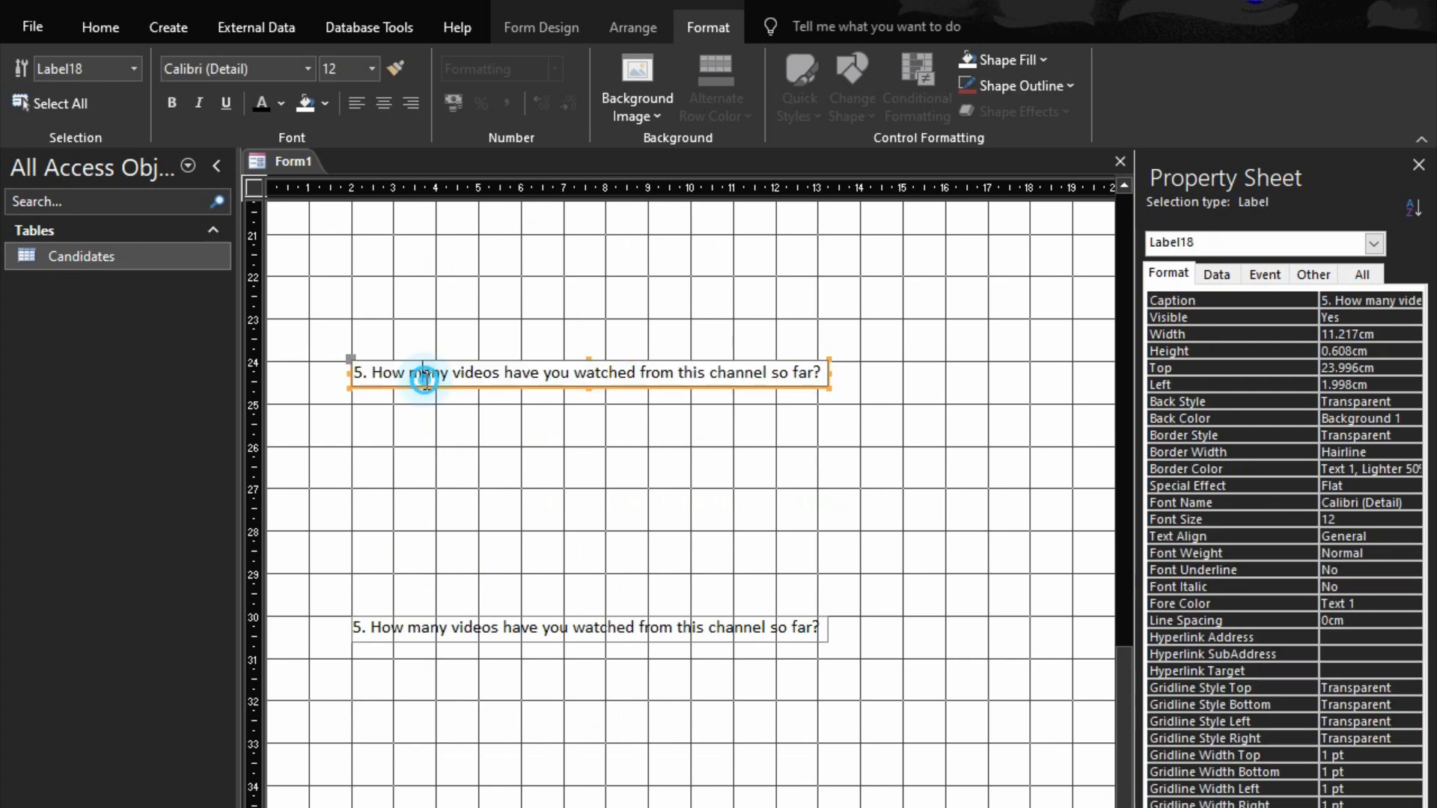
- Replace the text of the question label at the 24 cm mark with "1. List 3 topics you would want this channel to make videos on."
{"action": "left_click_drag", "start_coordinate": [823, 373], "coordinate": [320, 348]}
{"action": "type", "text": "1"}
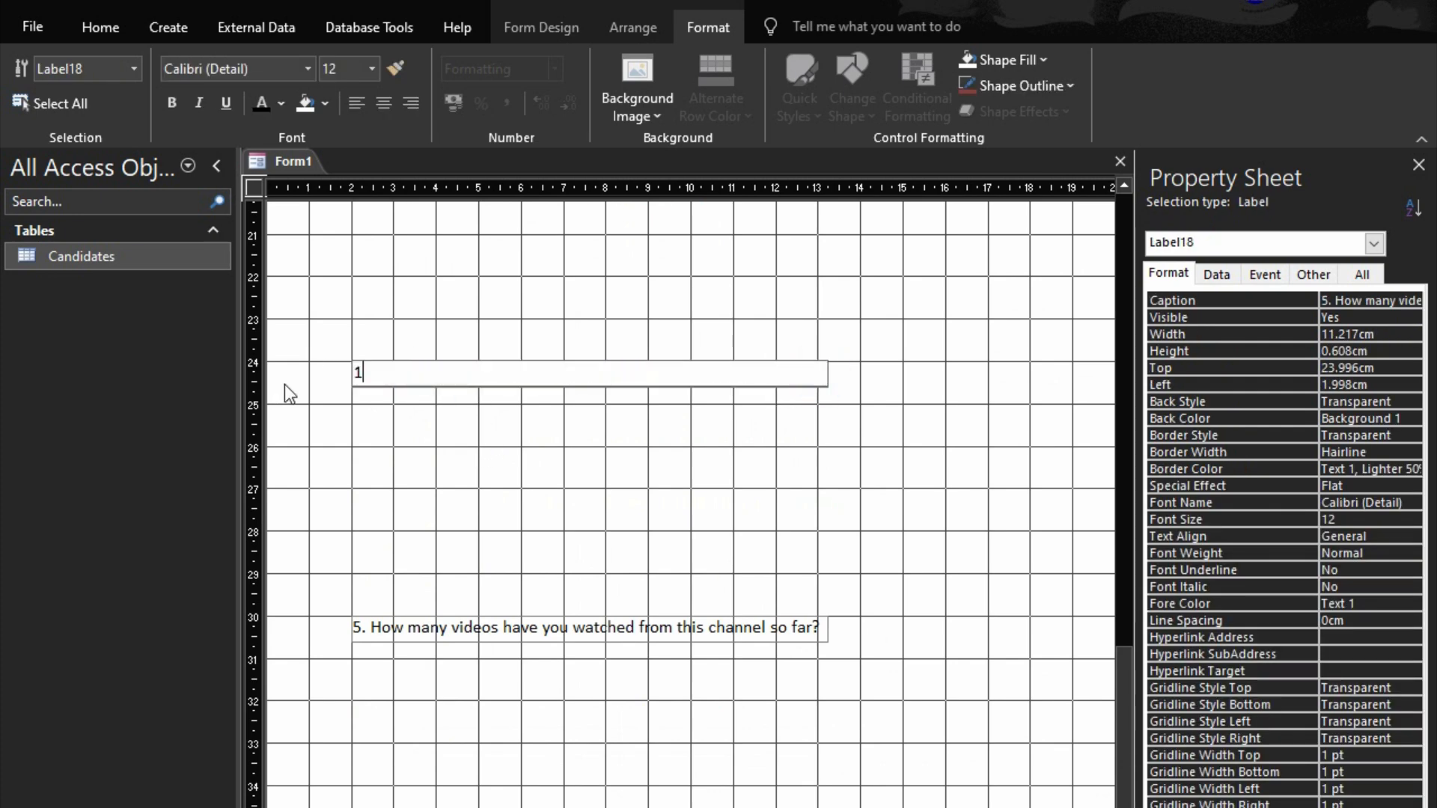
{"action": "type", "text": ". List 3 o"}
{"action": "key", "text": "BackSpace"}
{"action": "type", "text": "topics you would wnaat"}
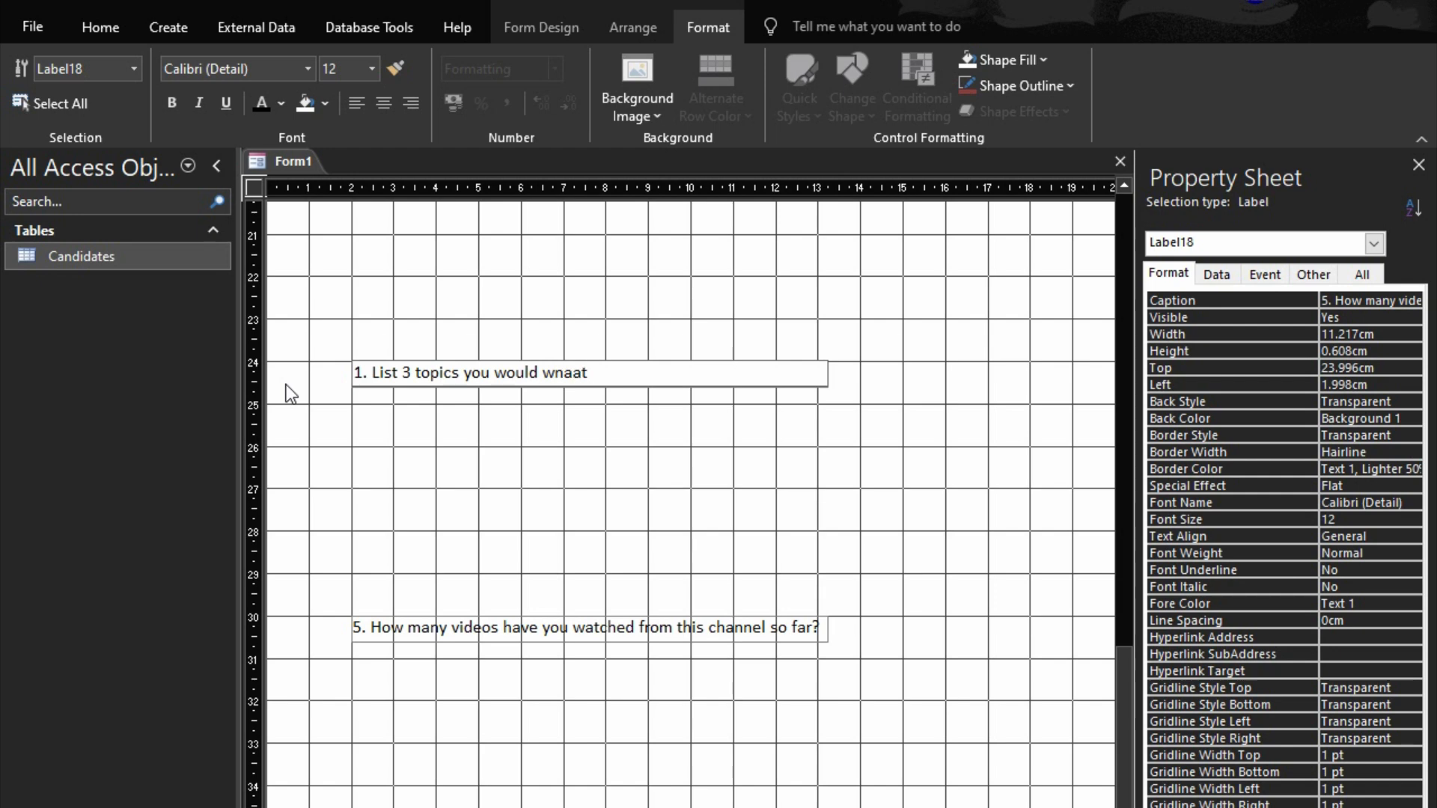
{"action": "key", "text": "BackSpace"}
{"action": "key", "text": "BackSpace"}
{"action": "key", "text": "BackSpace"}
{"action": "key", "text": "BackSpace"}
{"action": "key", "text": "BackSpace"}
{"action": "type", "text": "ant this channel to make"}
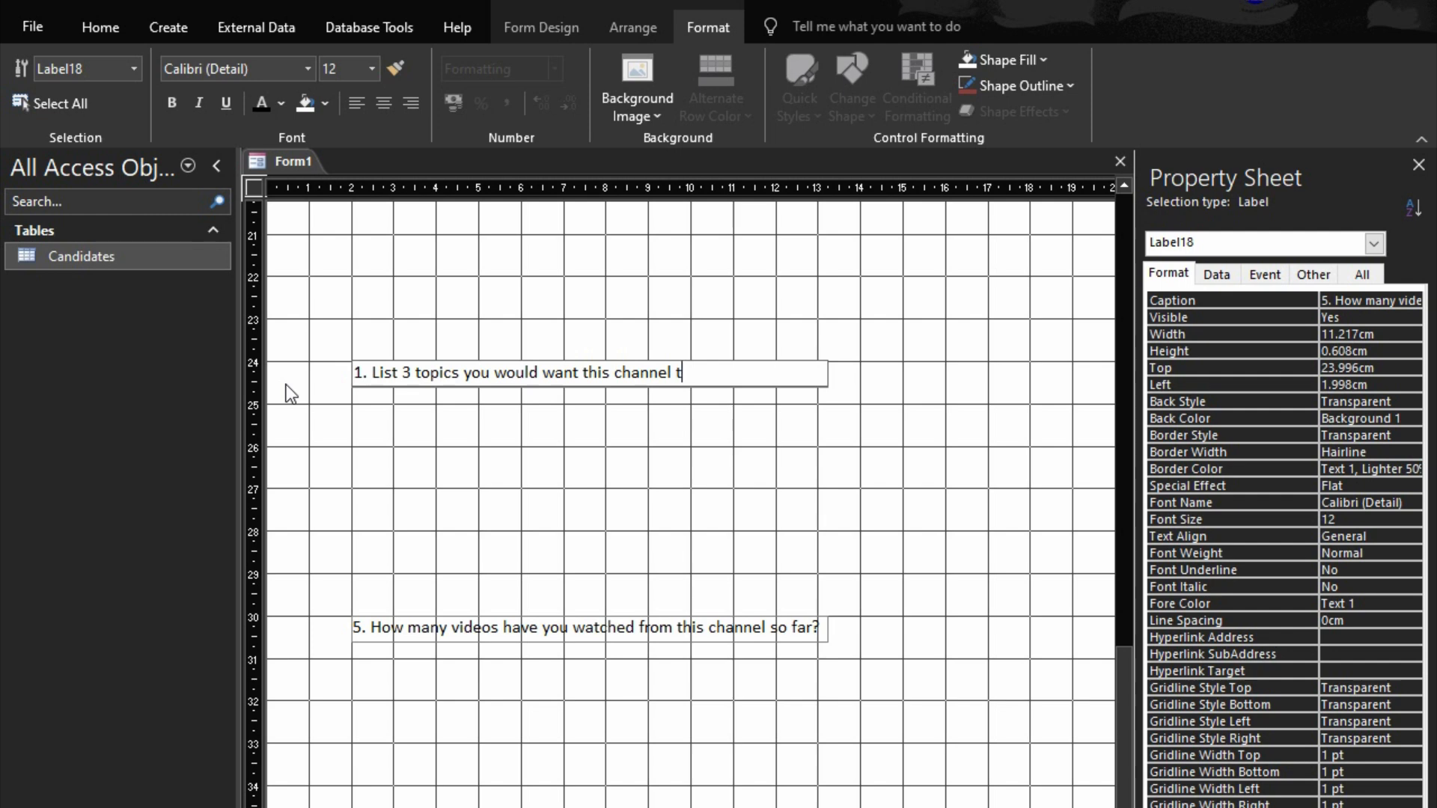
{"action": "type", "text": " videos on"}
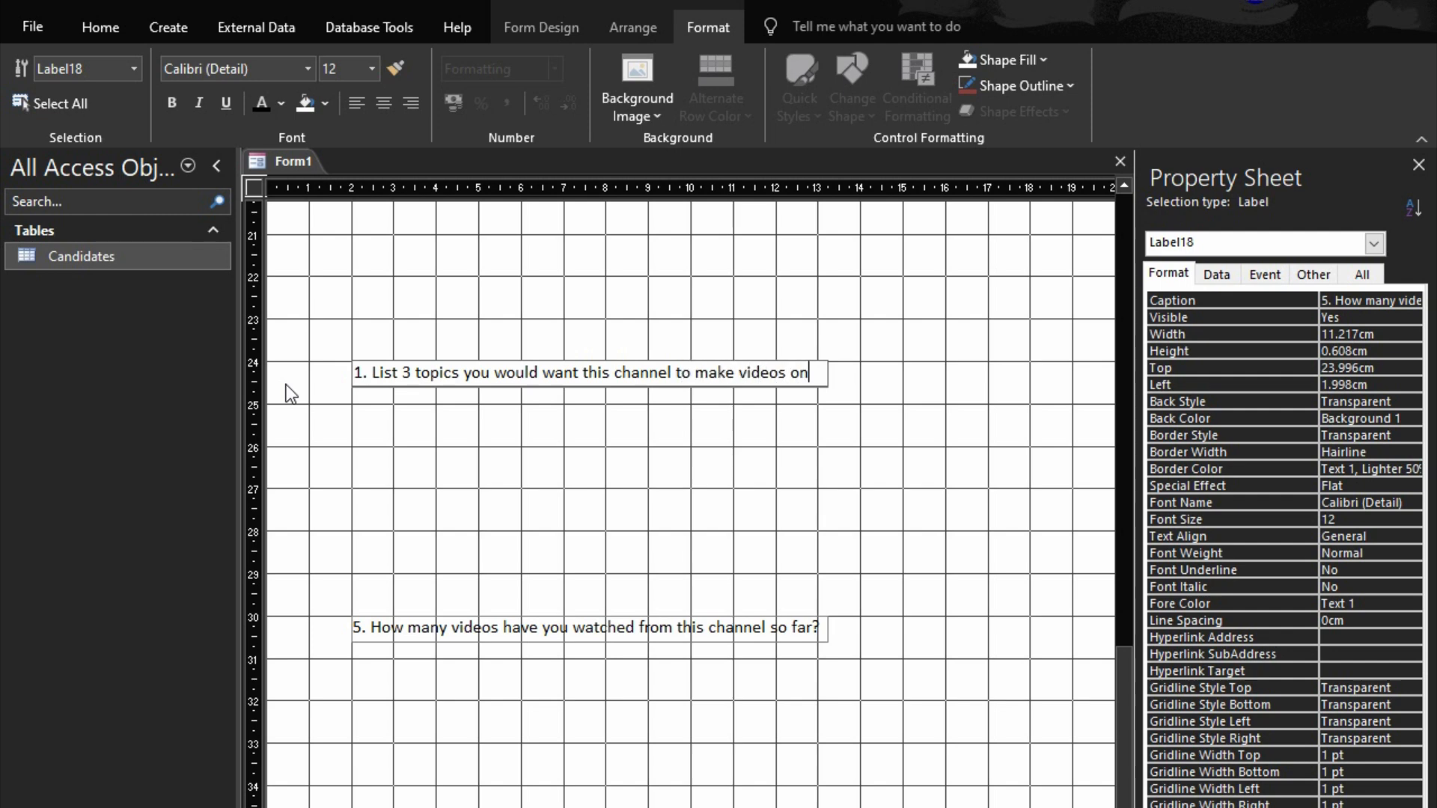
{"action": "type", "text": "."}
{"action": "left_click", "coordinate": [385, 440]}
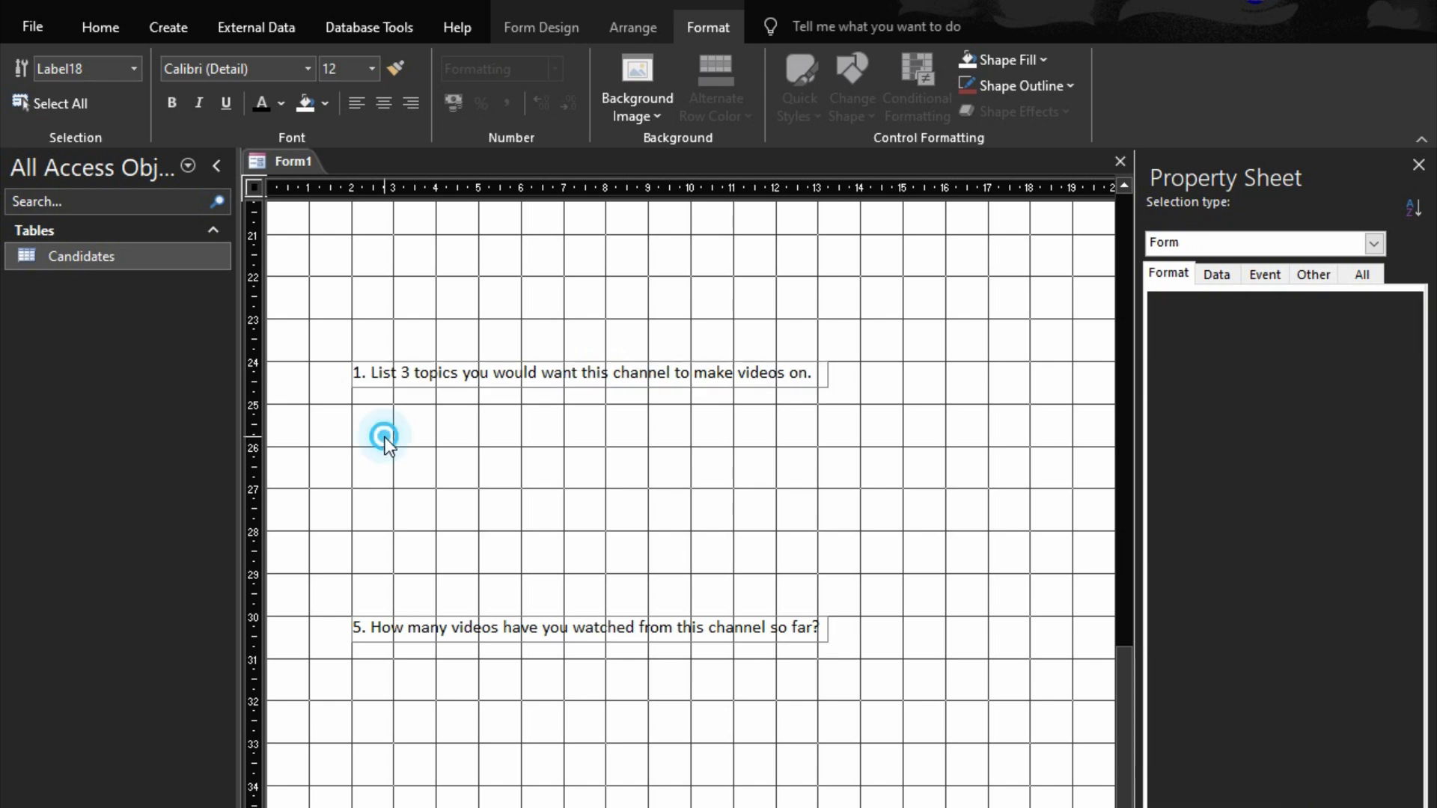
- Replace the label text at the 30 cm mark with "On a scale of 1 to 10, how will you recommend this channel to a friend?"
{"action": "left_click", "coordinate": [461, 626]}
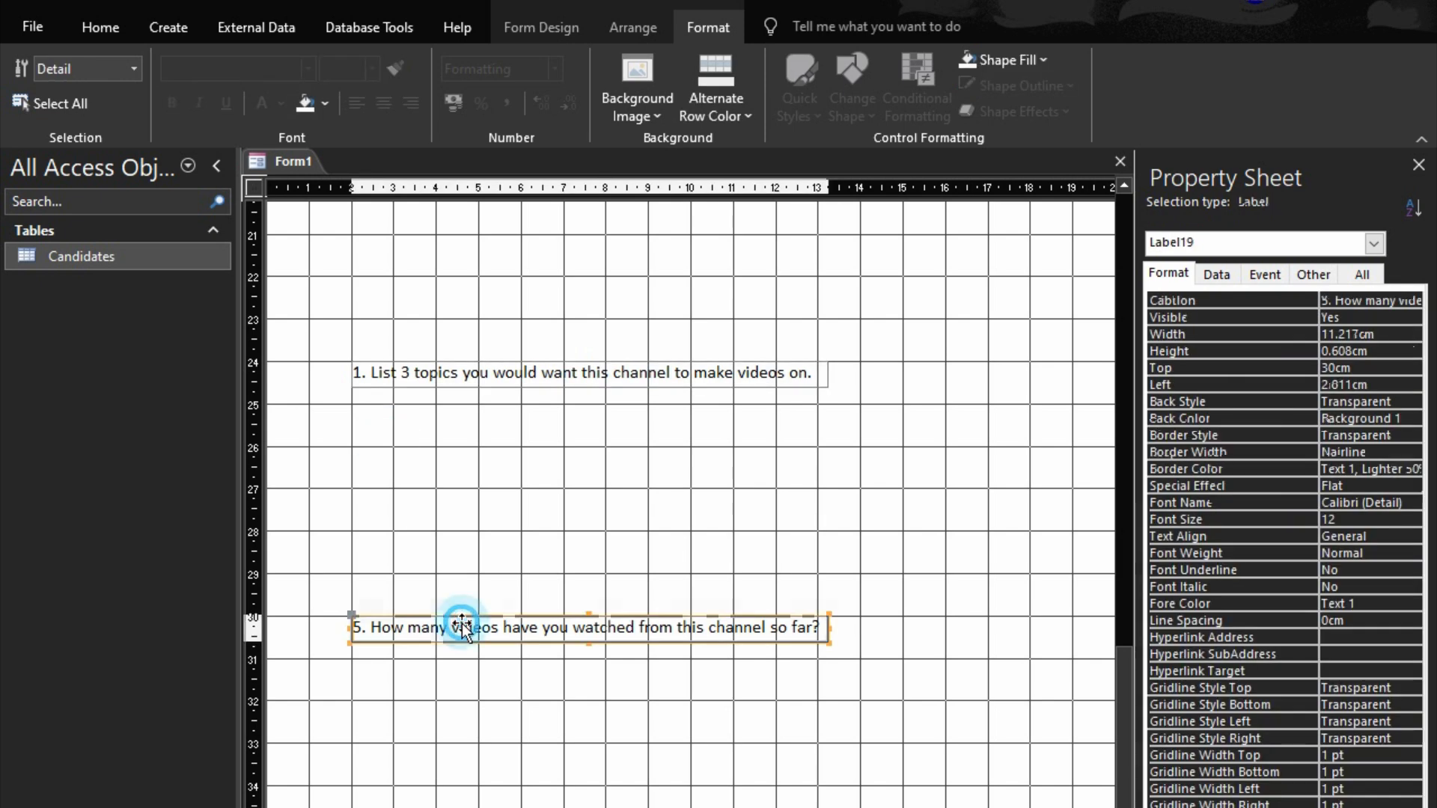
{"action": "left_click", "coordinate": [357, 625]}
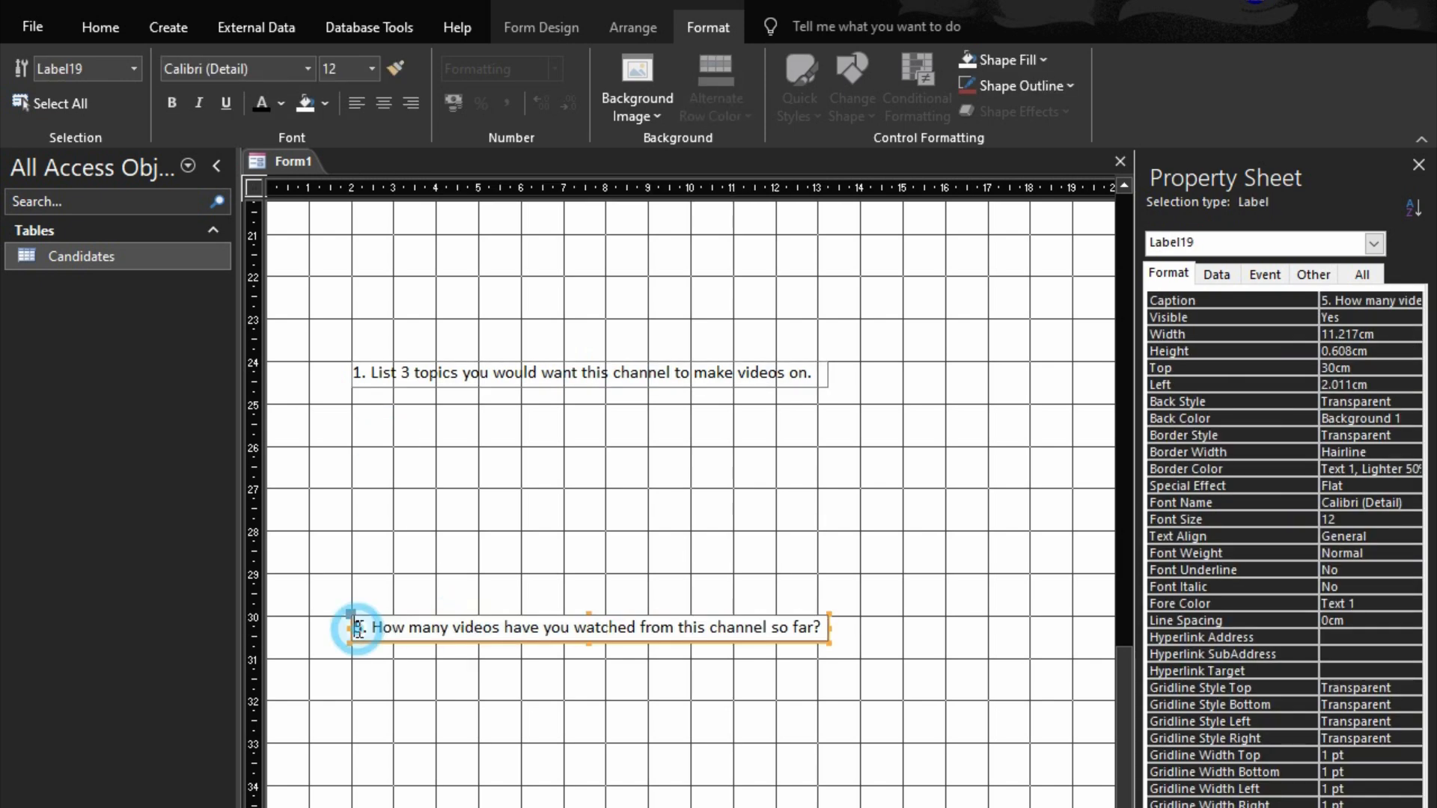
{"action": "left_click_drag", "start_coordinate": [356, 625], "coordinate": [1040, 644]}
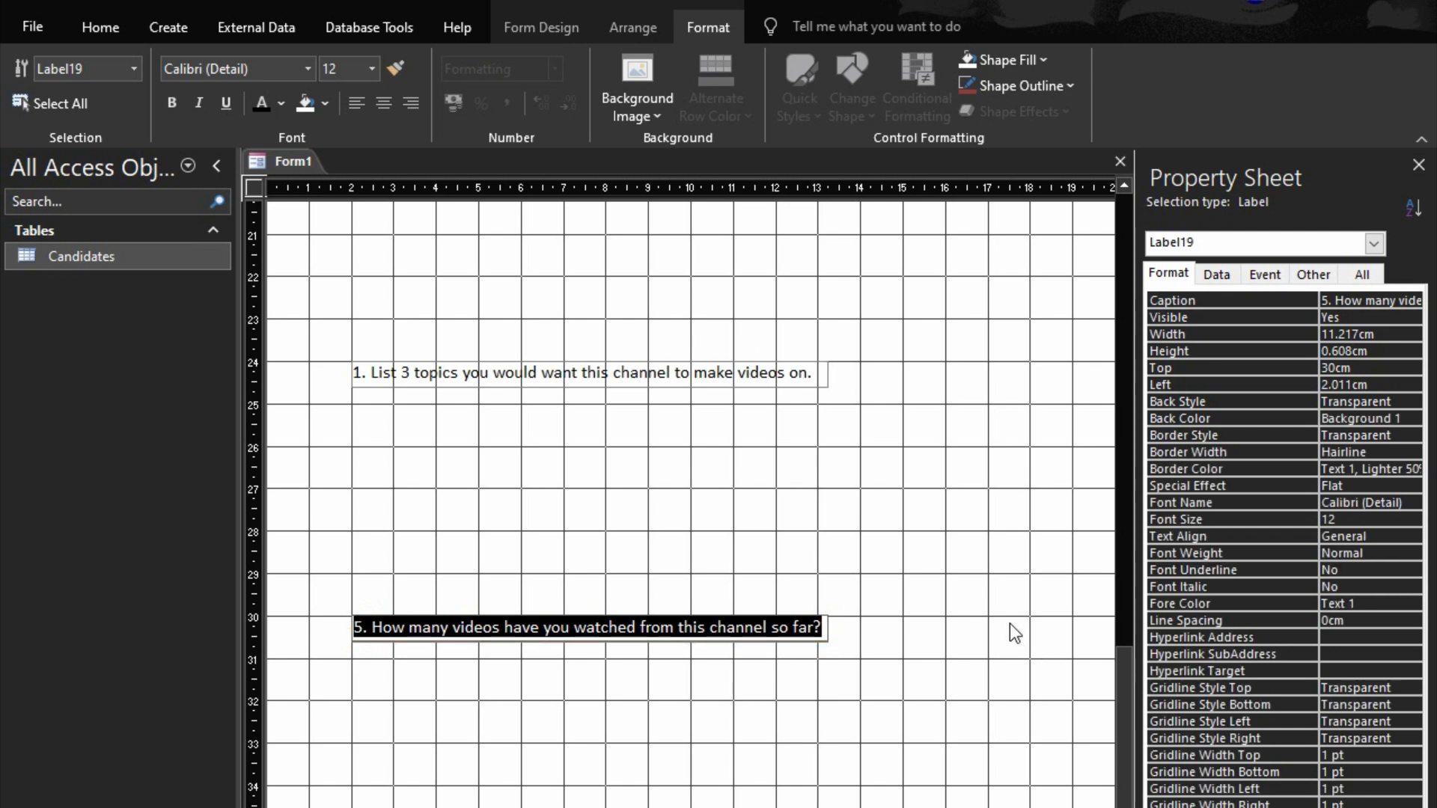
{"action": "type", "text": "O"}
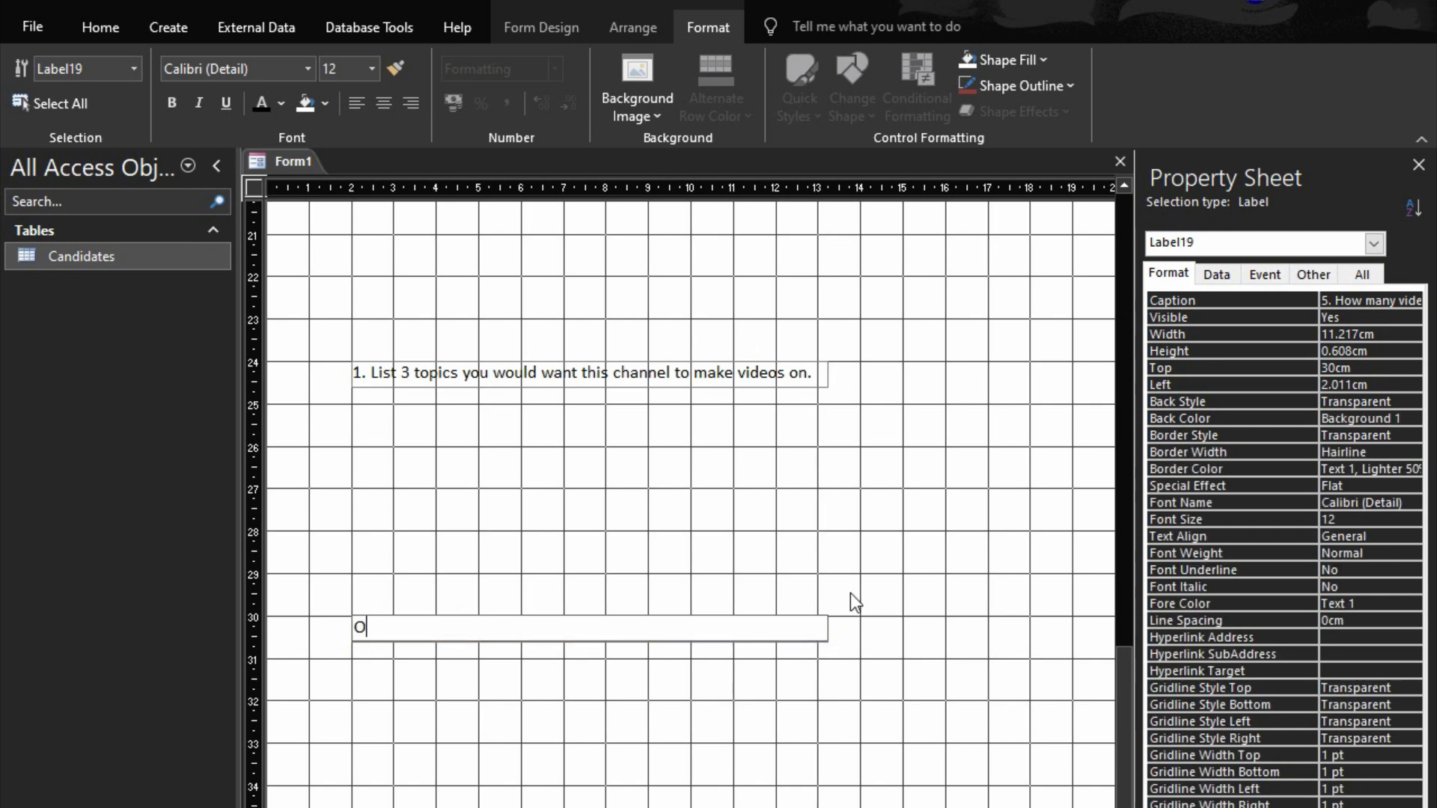
{"action": "type", "text": "n a scale of 1 to `0"}
{"action": "key", "text": "BackSpace"}
{"action": "key", "text": "BackSpace"}
{"action": "key", "text": "Tab"}
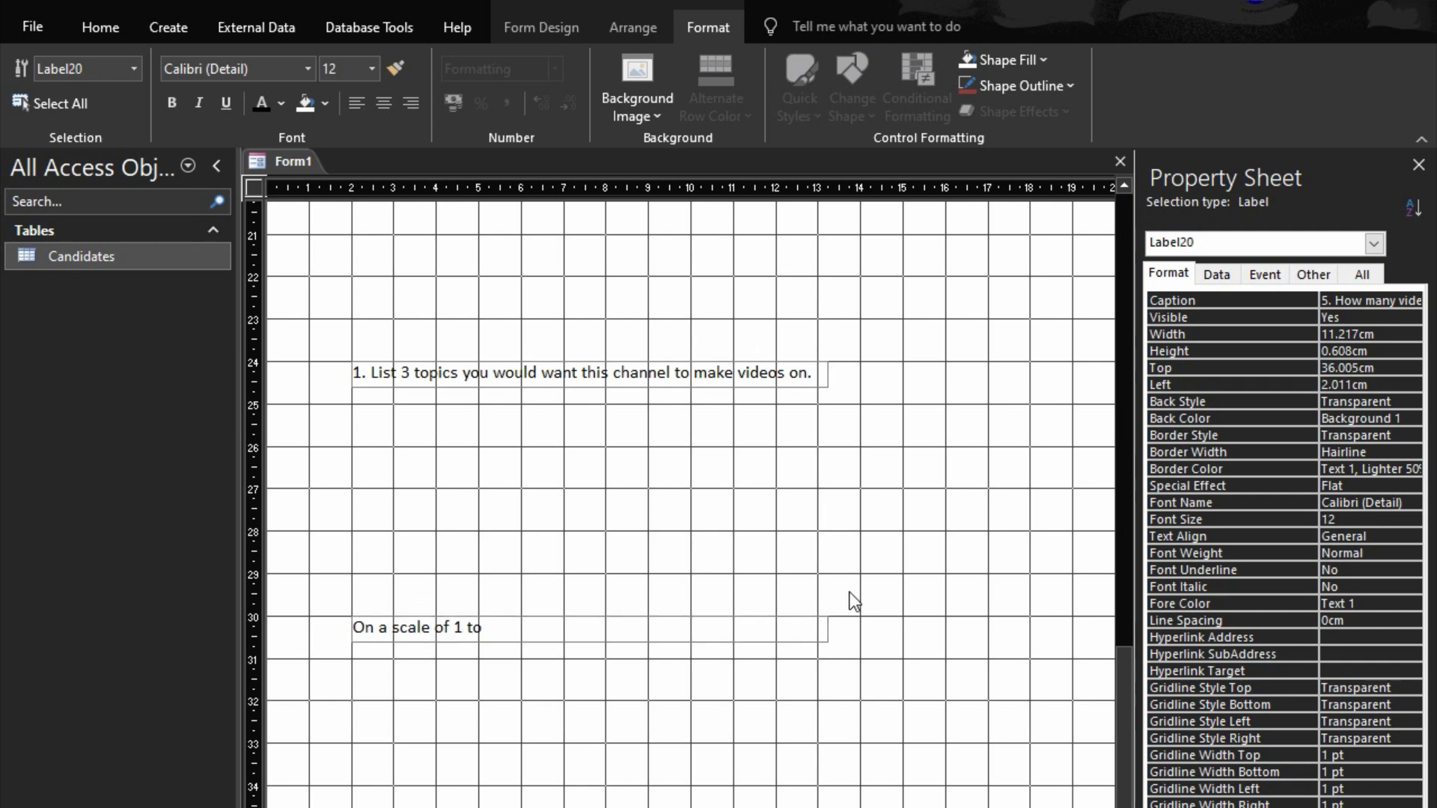
{"action": "left_click", "coordinate": [744, 623]}
{"action": "left_click", "coordinate": [701, 623]}
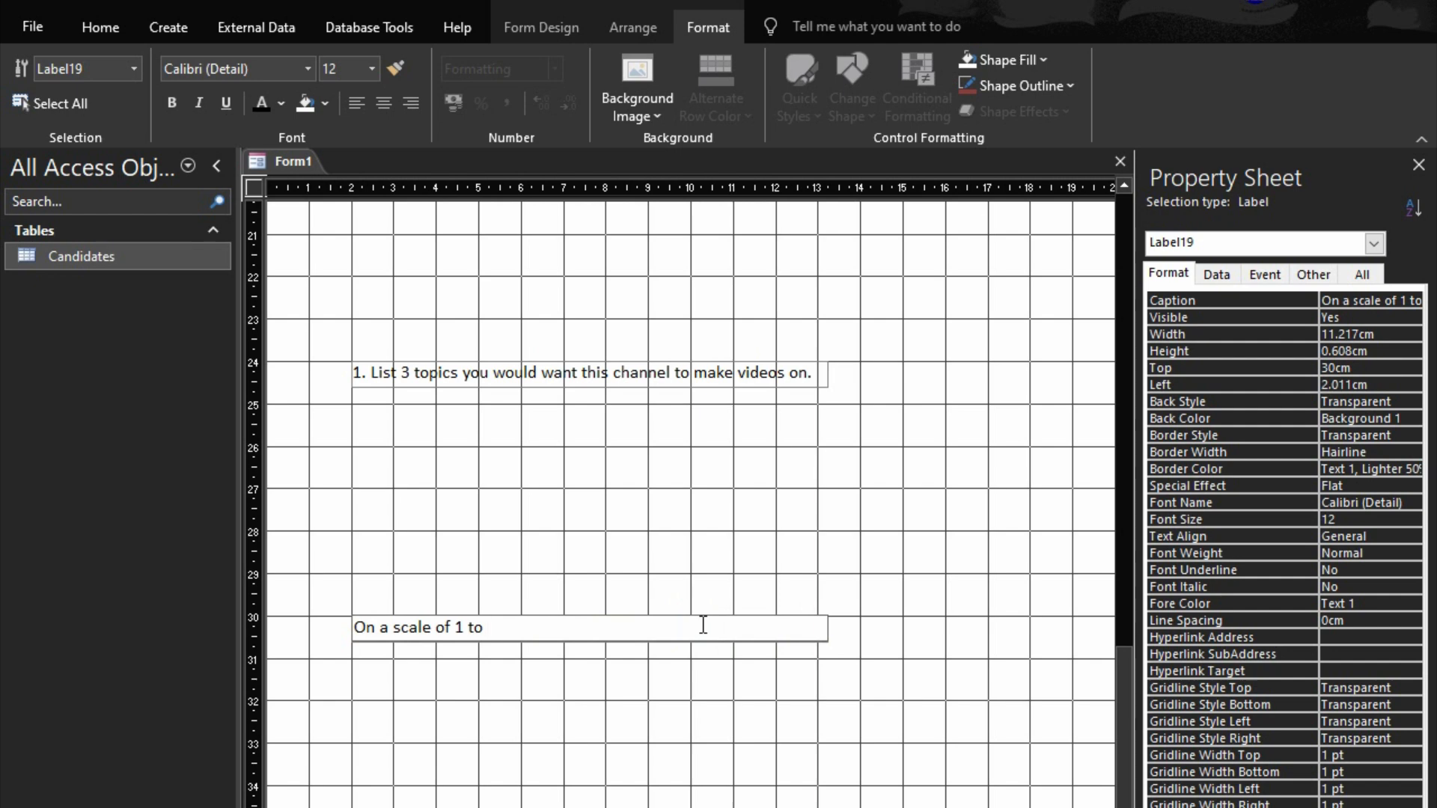
{"action": "type", "text": "10, how will you recommend "}
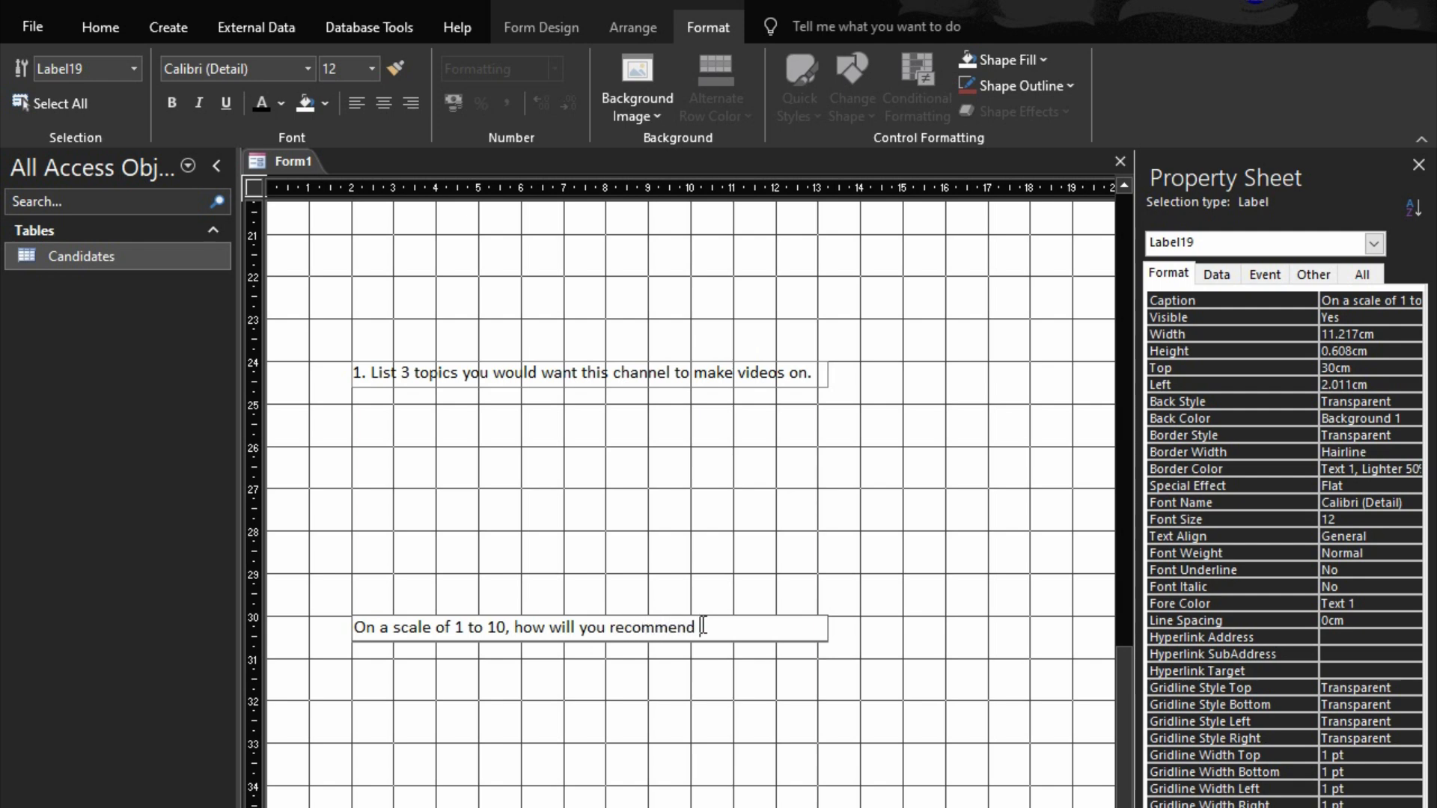
{"action": "type", "text": "this"}
{"action": "type", "text": "channel to a friend?"}
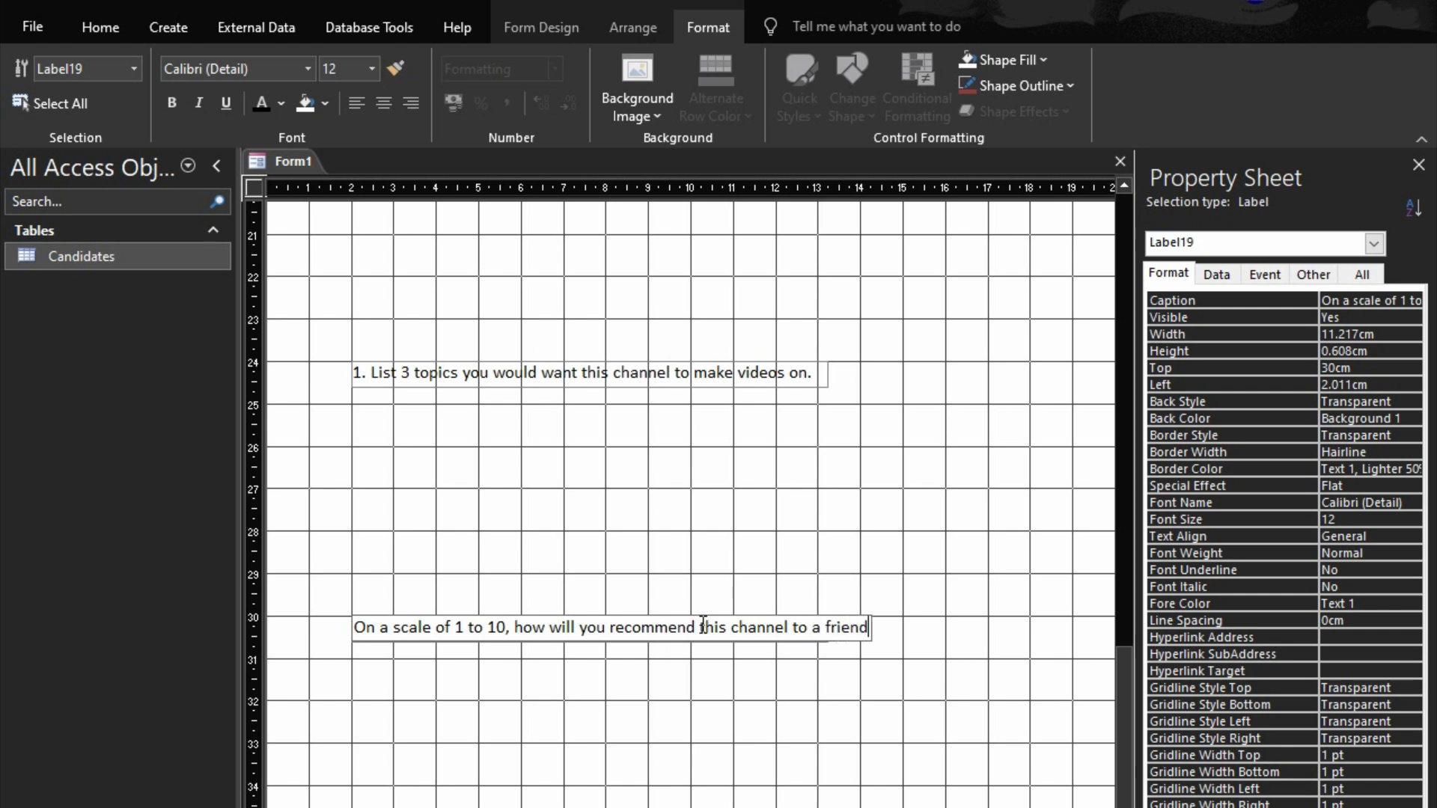
{"action": "left_click", "coordinate": [674, 729]}
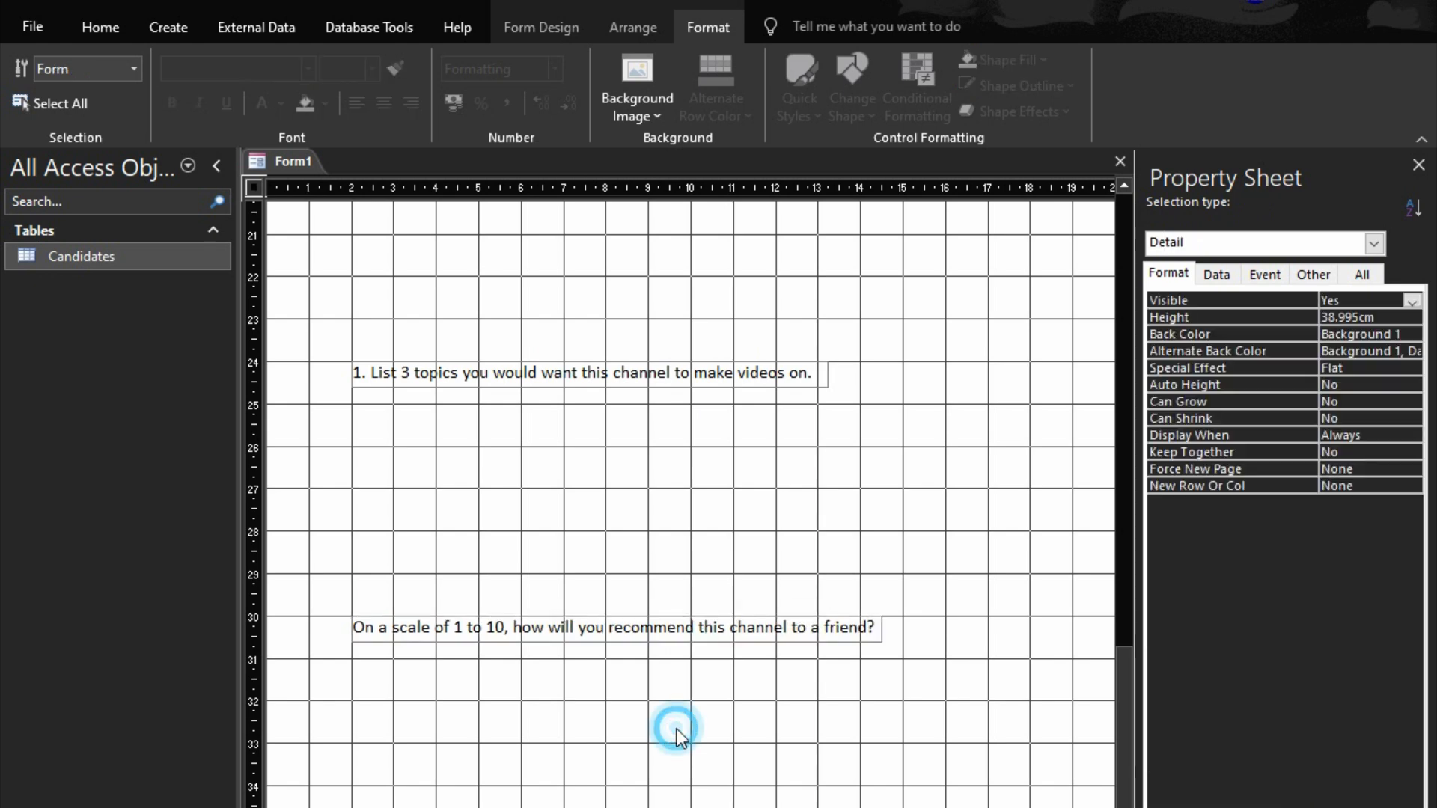
- Number the "On a scale of 1 to 10" question by adding "2. " at its beginning
{"action": "key", "text": "Tab"}
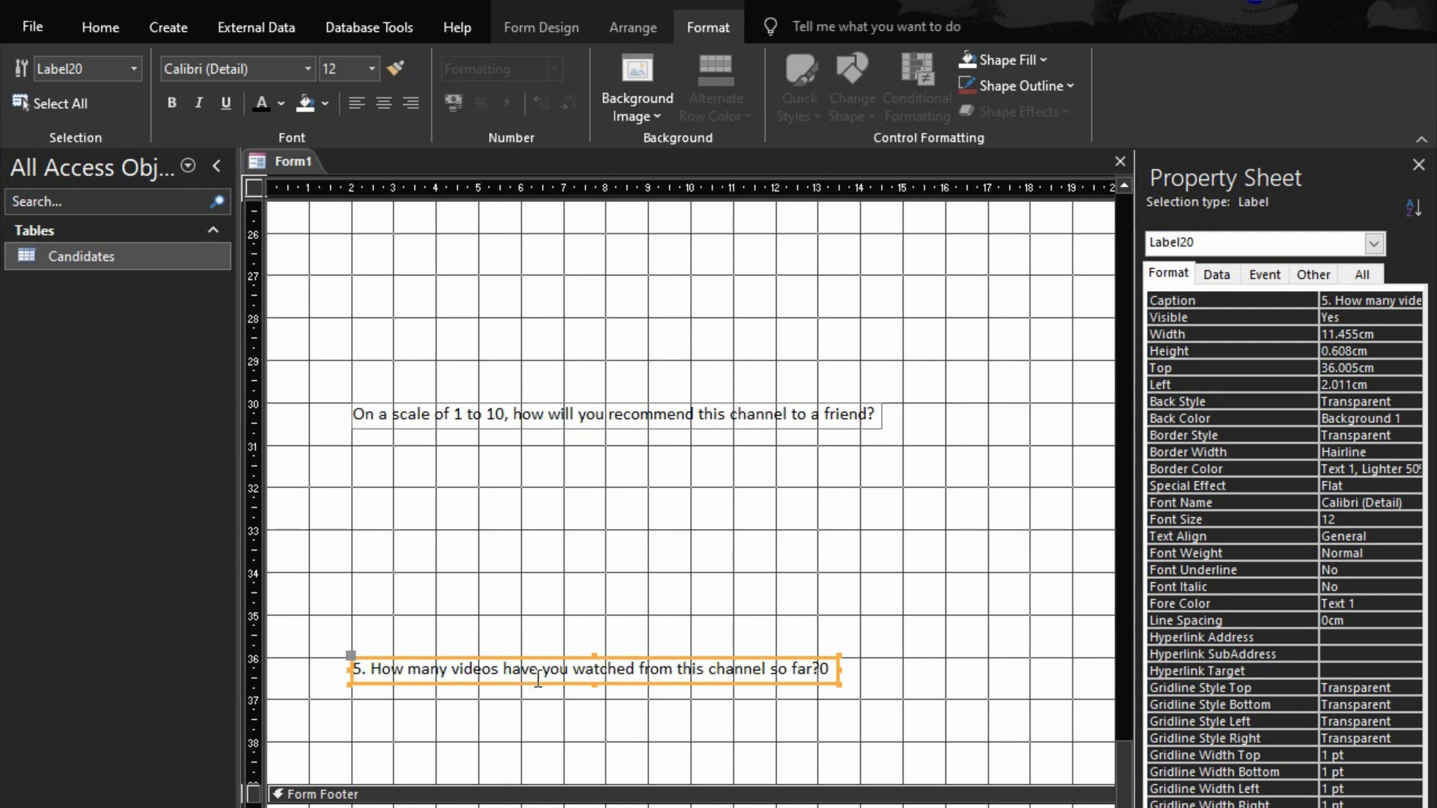
{"action": "left_click", "coordinate": [438, 414]}
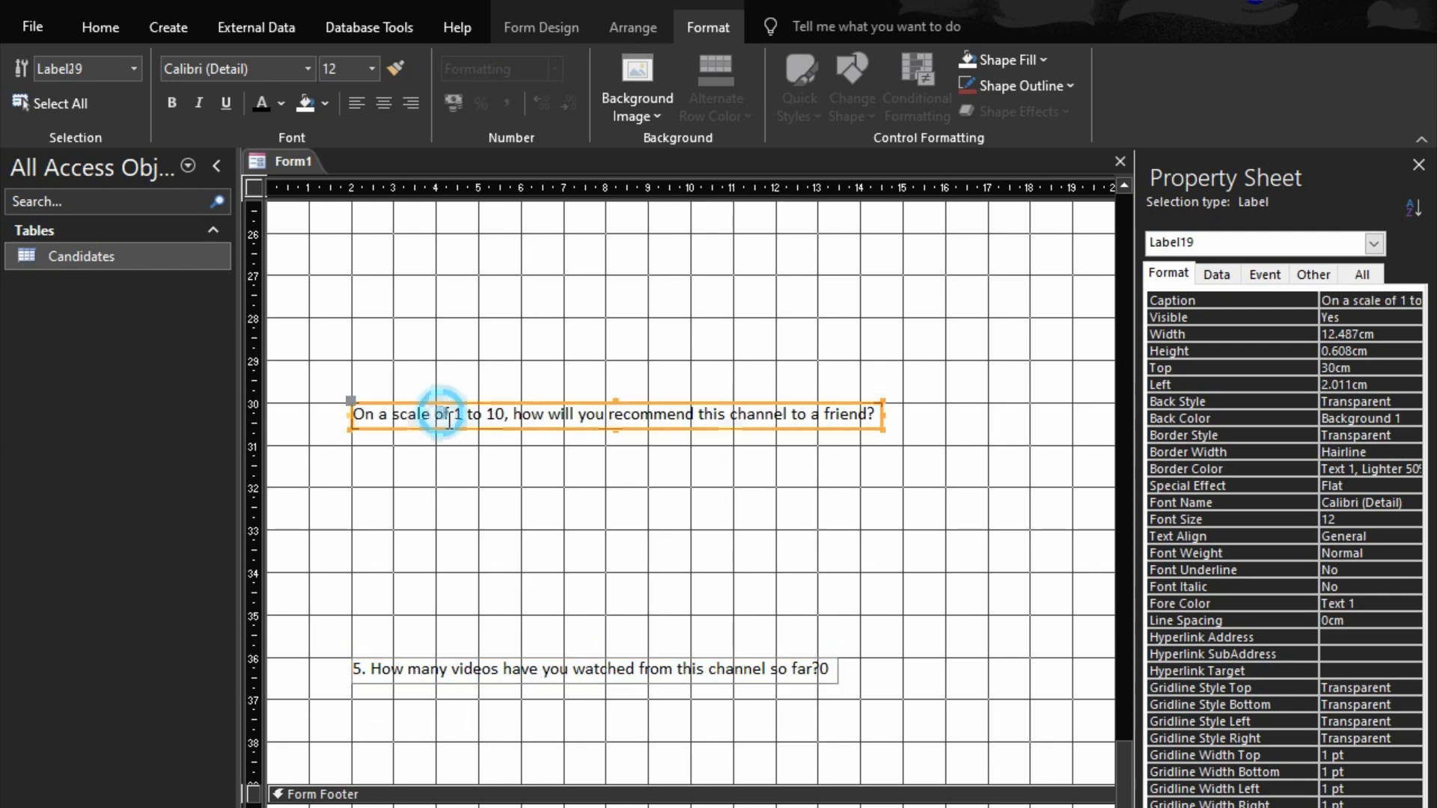
{"action": "left_click", "coordinate": [388, 414]}
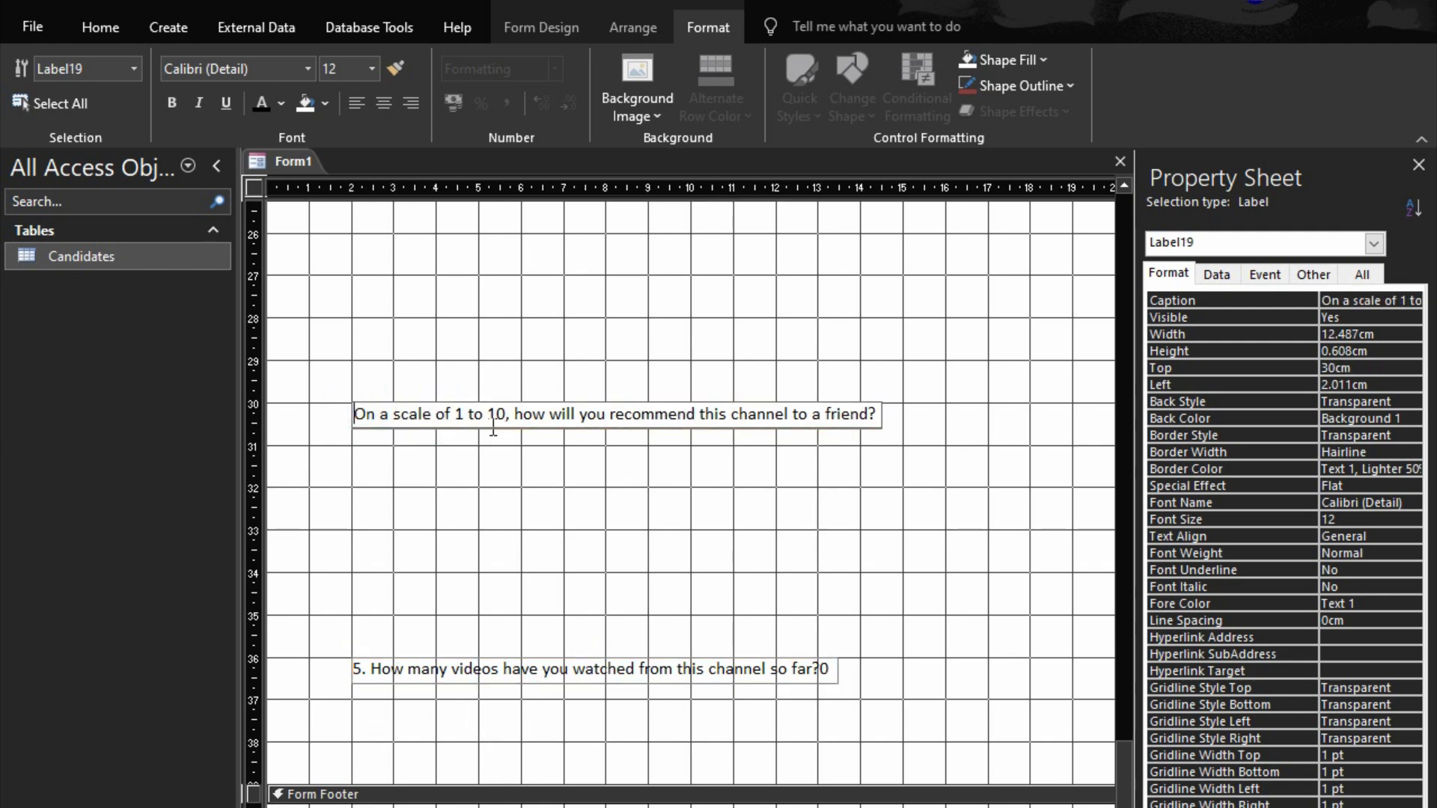
{"action": "type", "text": "2"}
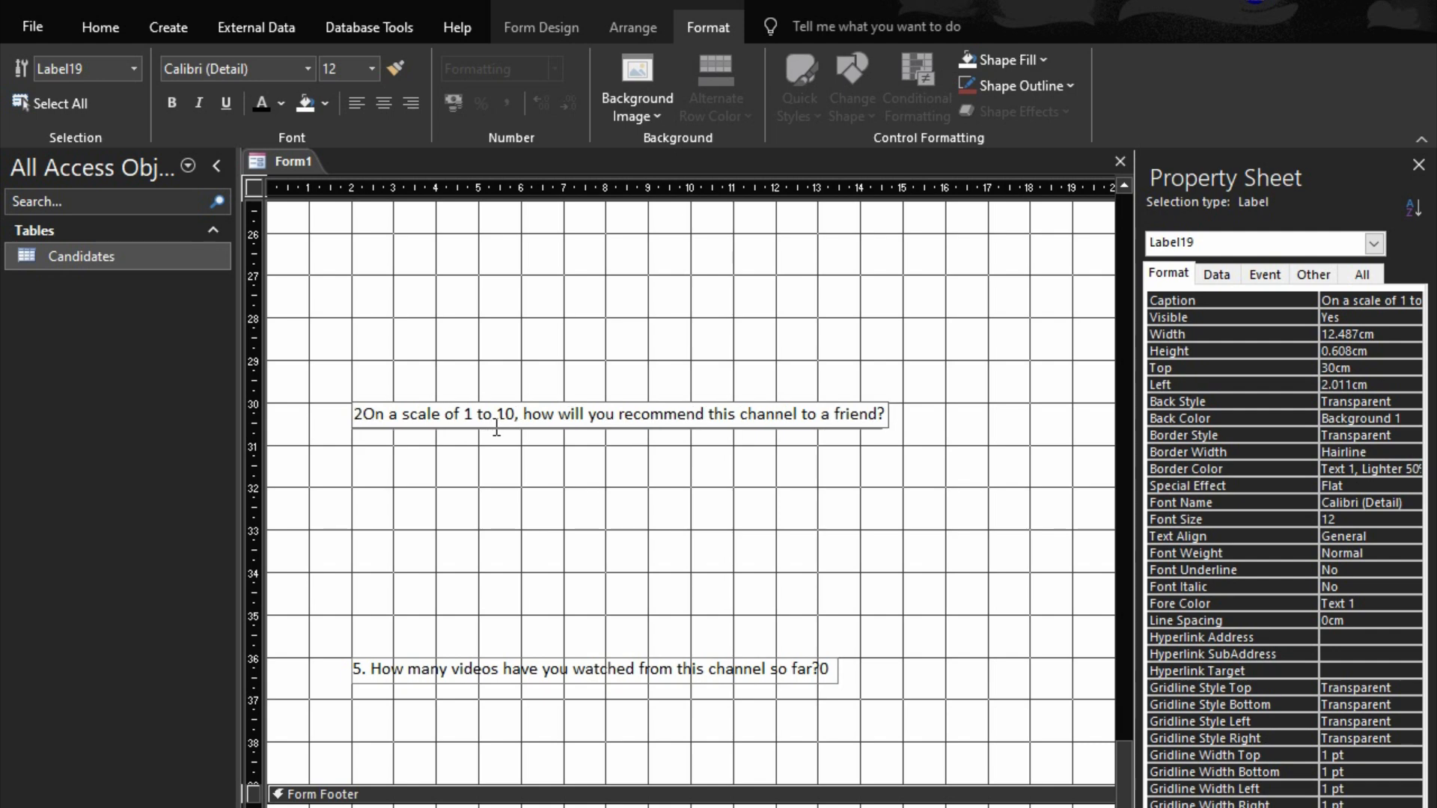
{"action": "type", "text": "."}
- Replace the text of the last question label, at the 36 cm mark, with "3. Explain your answer in (2) above."
{"action": "left_click", "coordinate": [510, 669]}
{"action": "left_click", "coordinate": [831, 668]}
{"action": "left_click_drag", "start_coordinate": [829, 667], "coordinate": [340, 650]}
{"action": "type", "text": "3. "}
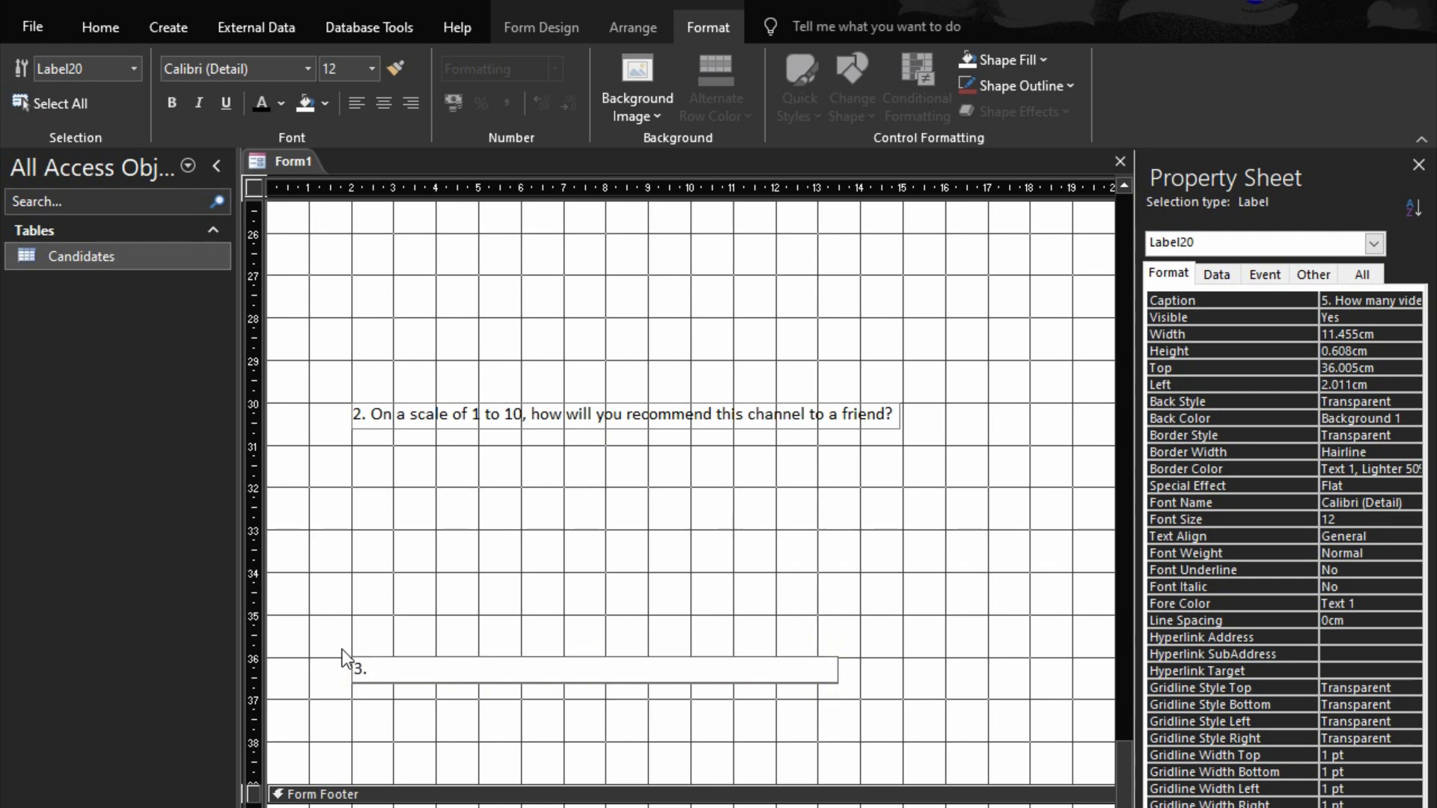
{"action": "type", "text": "Explain your answer "}
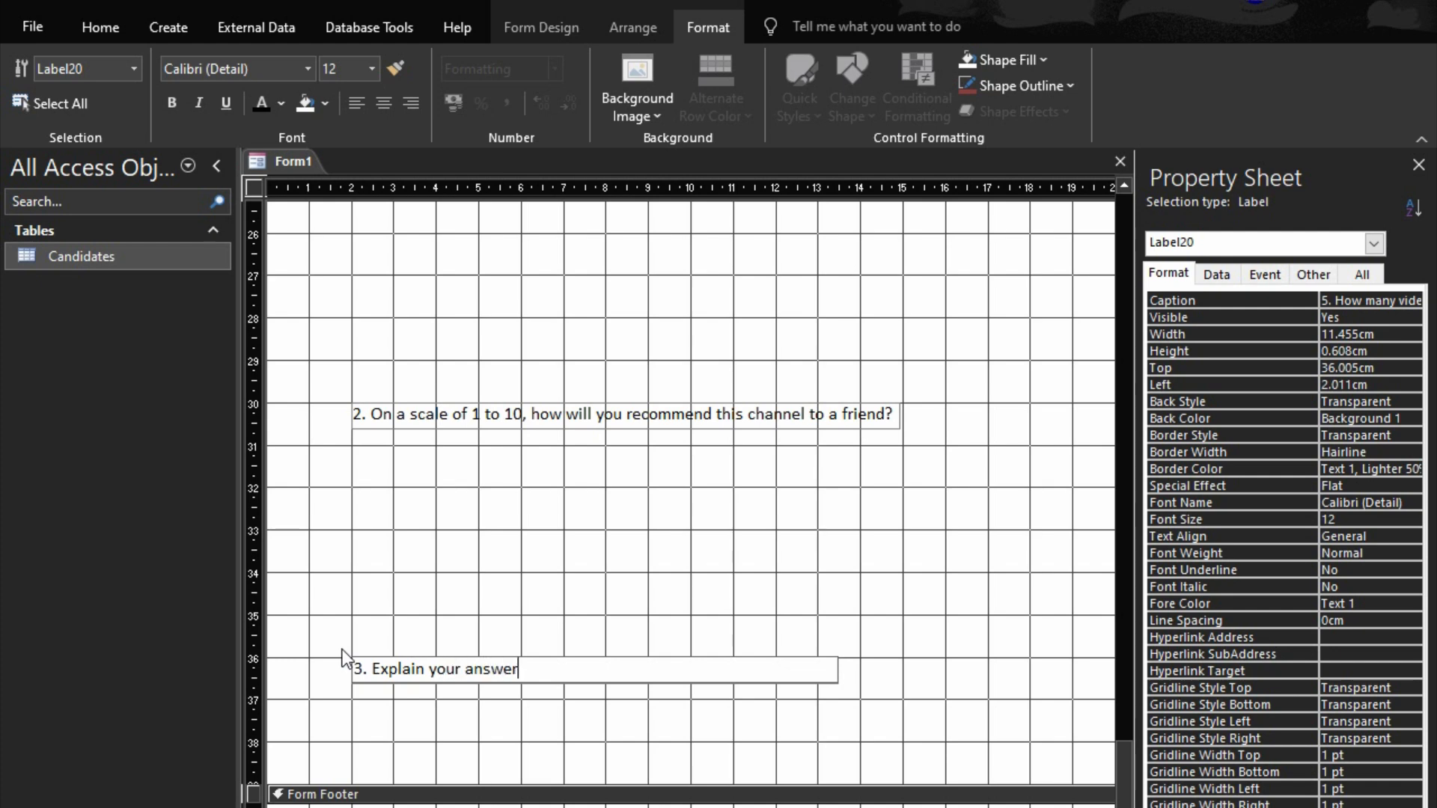
{"action": "type", "text": "in (2) above."}
- Review the question labels throughout the form's Detail section, from the final three back up to question 1
{"action": "scroll", "coordinate": [622, 638], "scroll_direction": "up", "scroll_amount": 5}
{"action": "scroll", "coordinate": [648, 624], "scroll_direction": "up", "scroll_amount": 12}
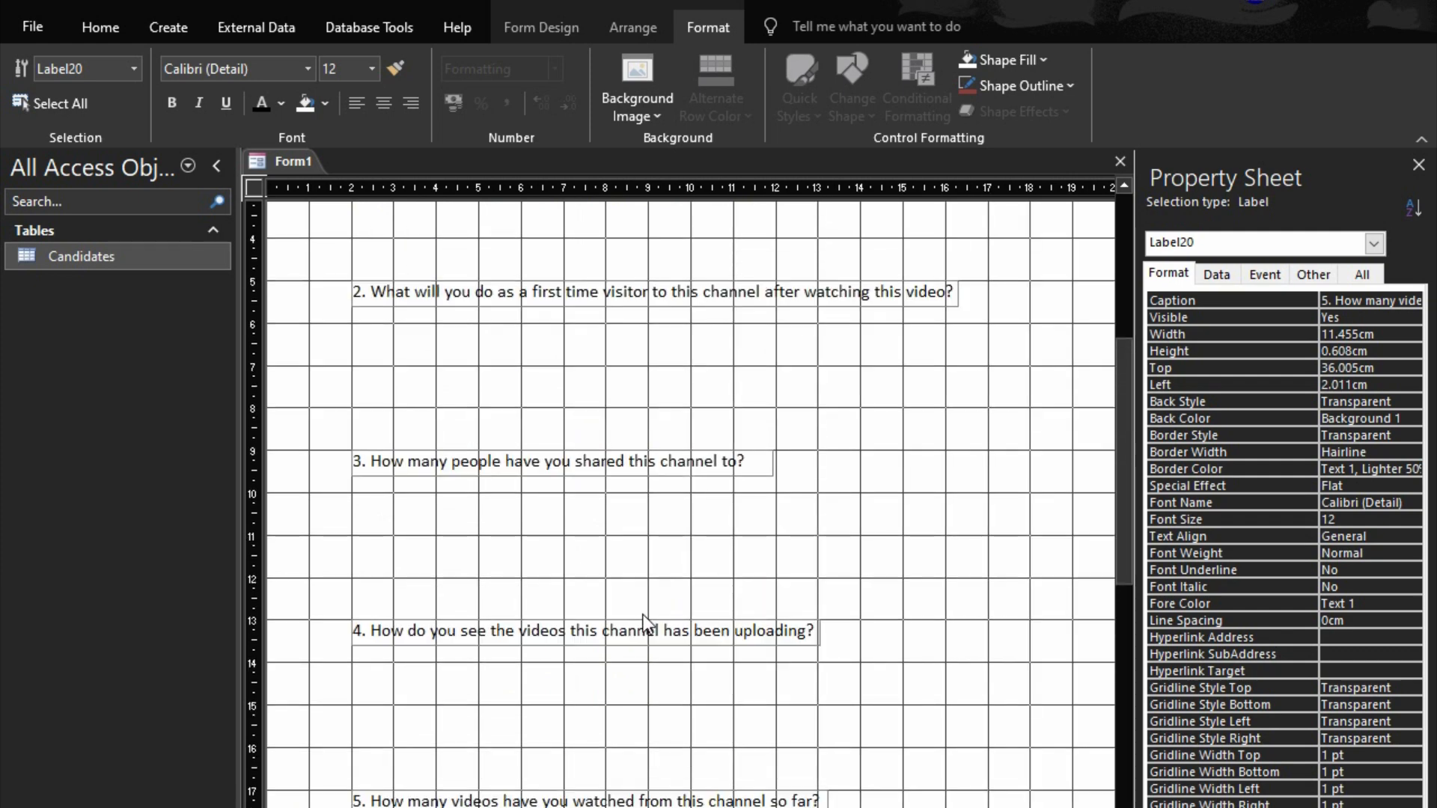
{"action": "scroll", "coordinate": [647, 623], "scroll_direction": "down", "scroll_amount": 12}
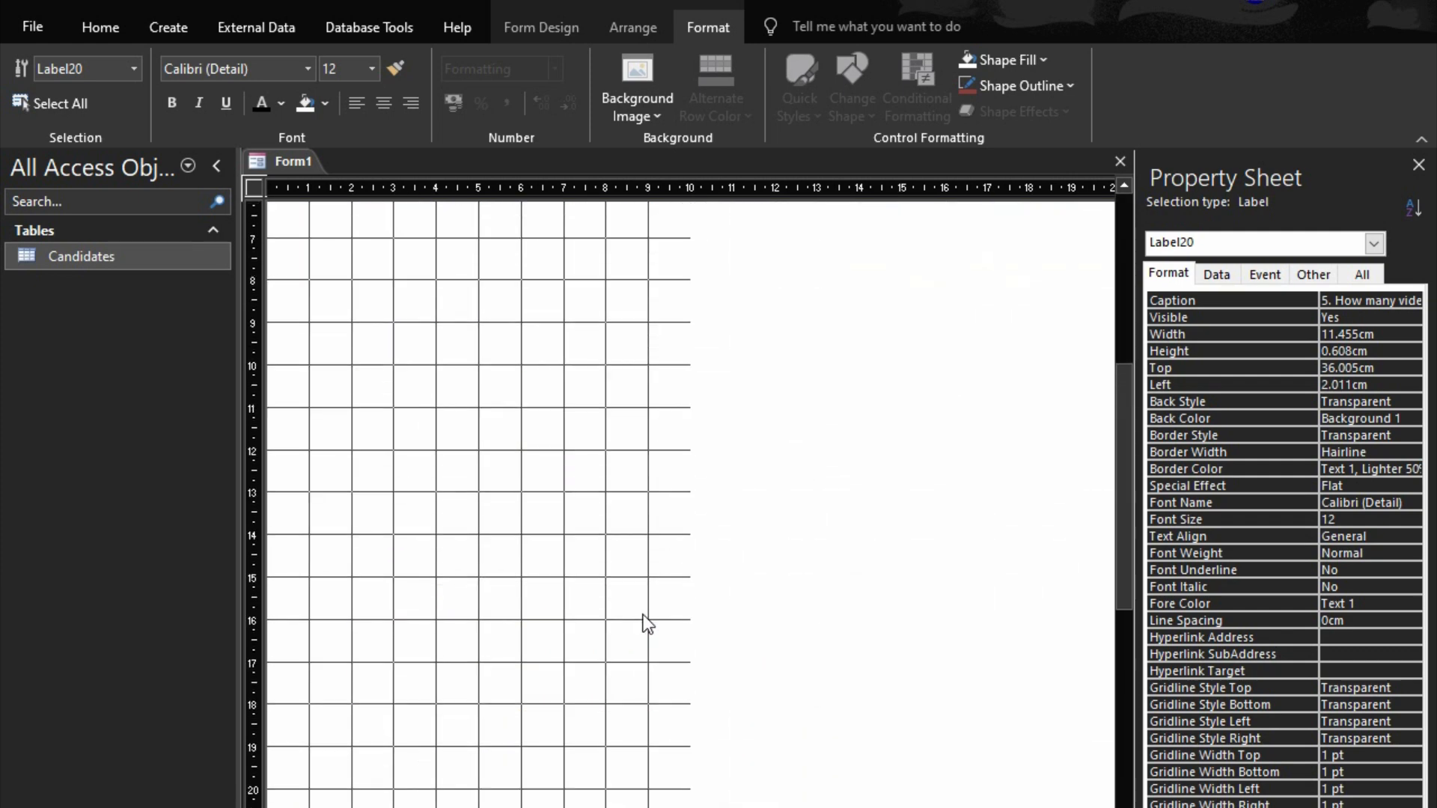
{"action": "scroll", "coordinate": [648, 623], "scroll_direction": "down", "scroll_amount": 6}
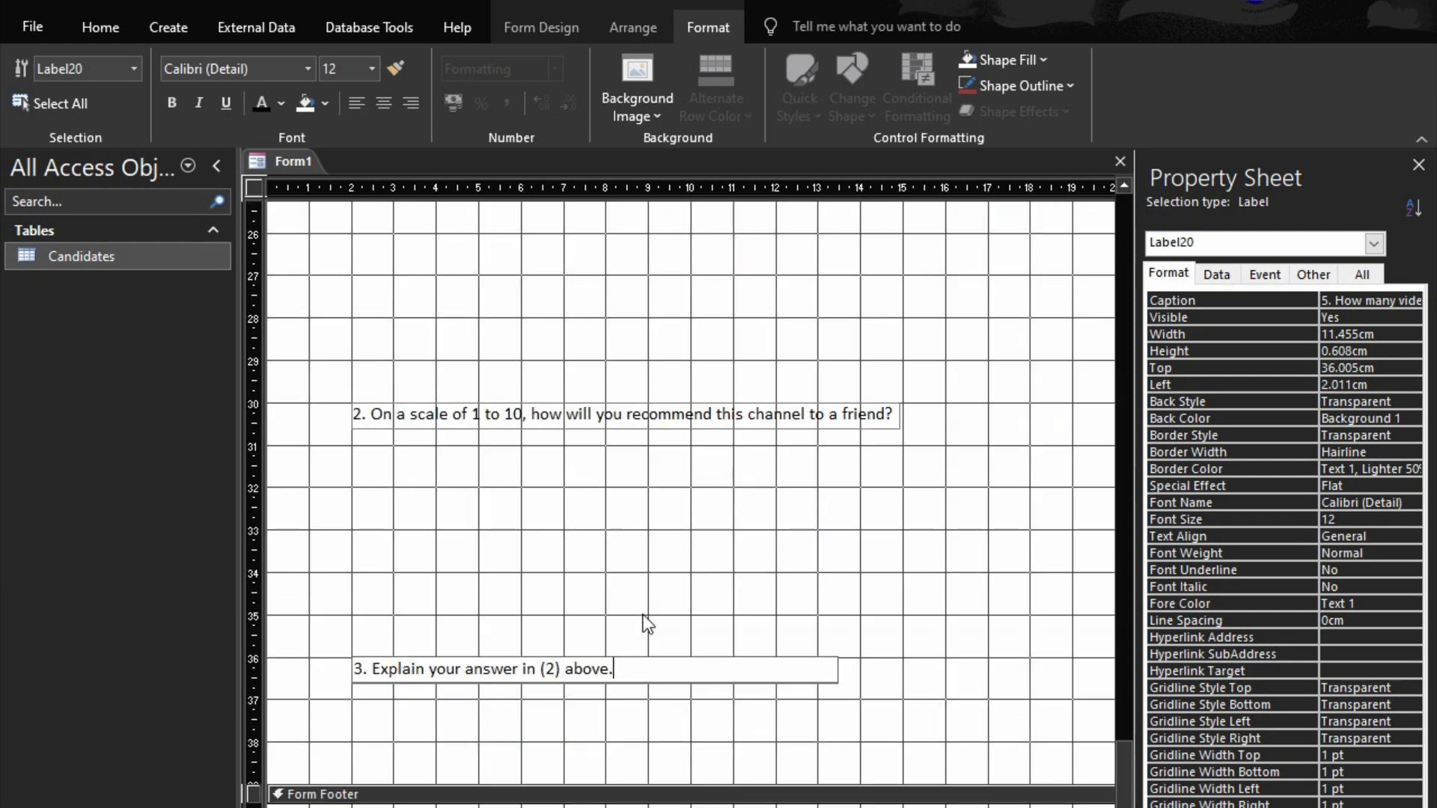
{"action": "scroll", "coordinate": [649, 626], "scroll_direction": "up", "scroll_amount": 2}
{"action": "left_click_drag", "start_coordinate": [565, 807], "coordinate": [637, 754]}
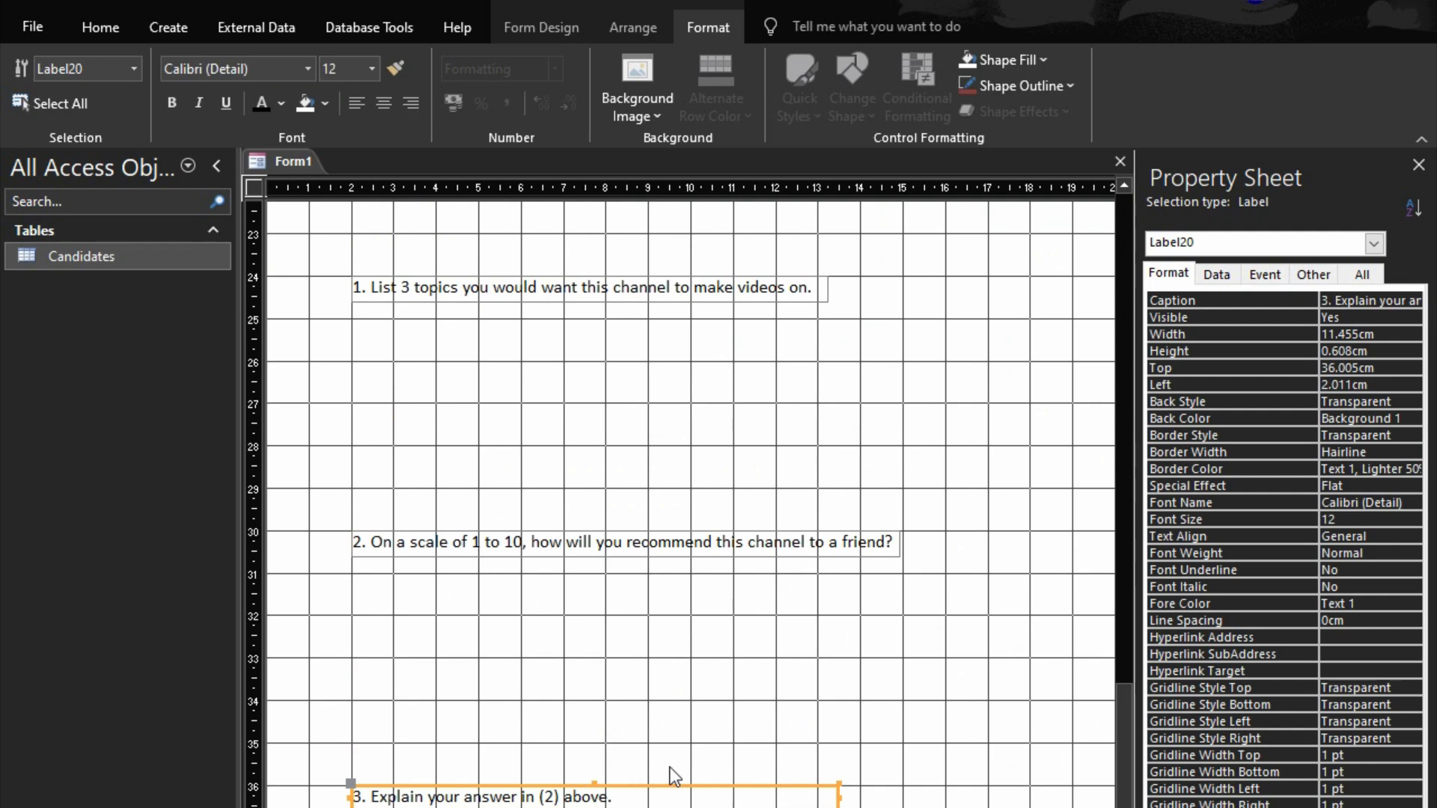
{"action": "left_click", "coordinate": [671, 752]}
{"action": "left_click", "coordinate": [517, 542]}
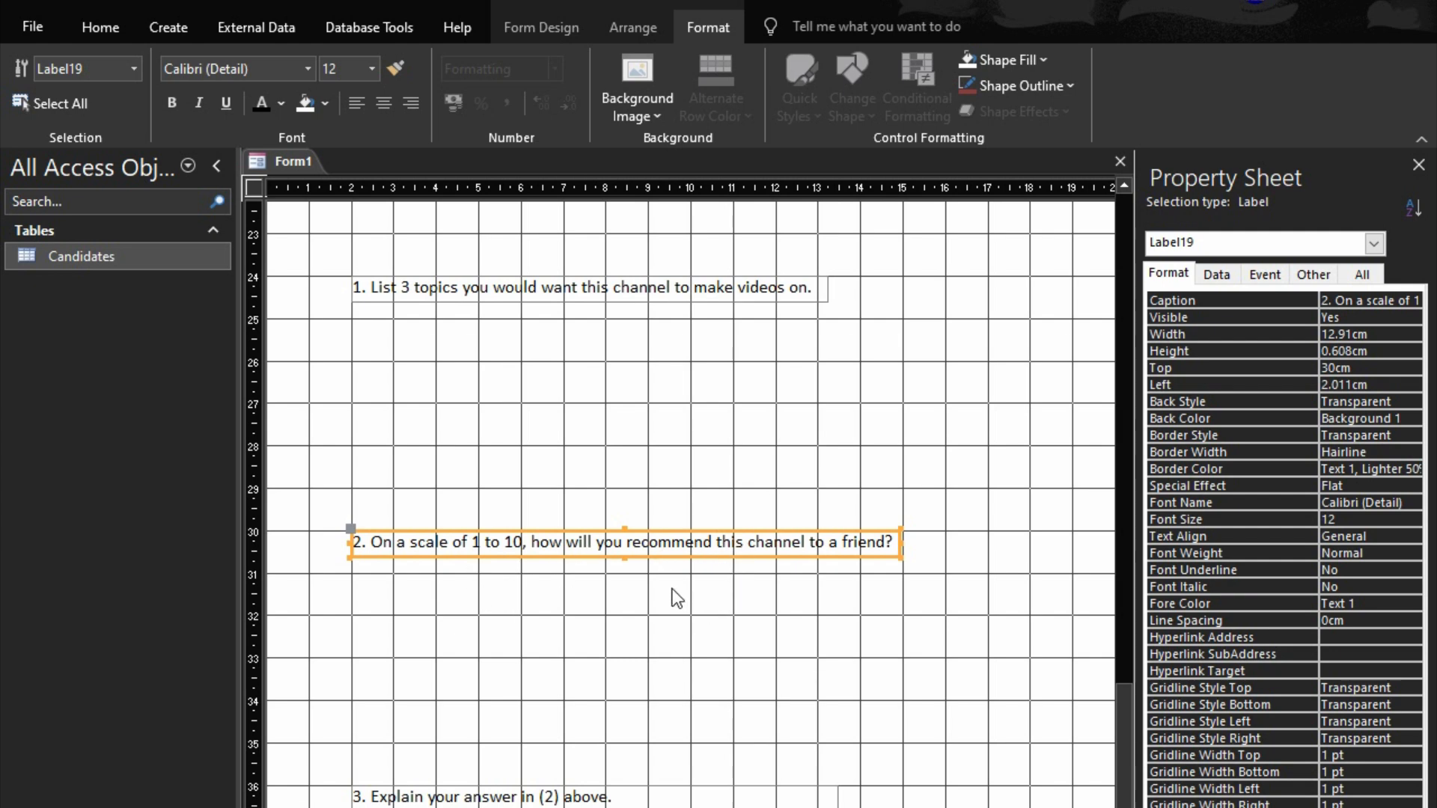
{"action": "scroll", "coordinate": [673, 584], "scroll_direction": "up", "scroll_amount": 15}
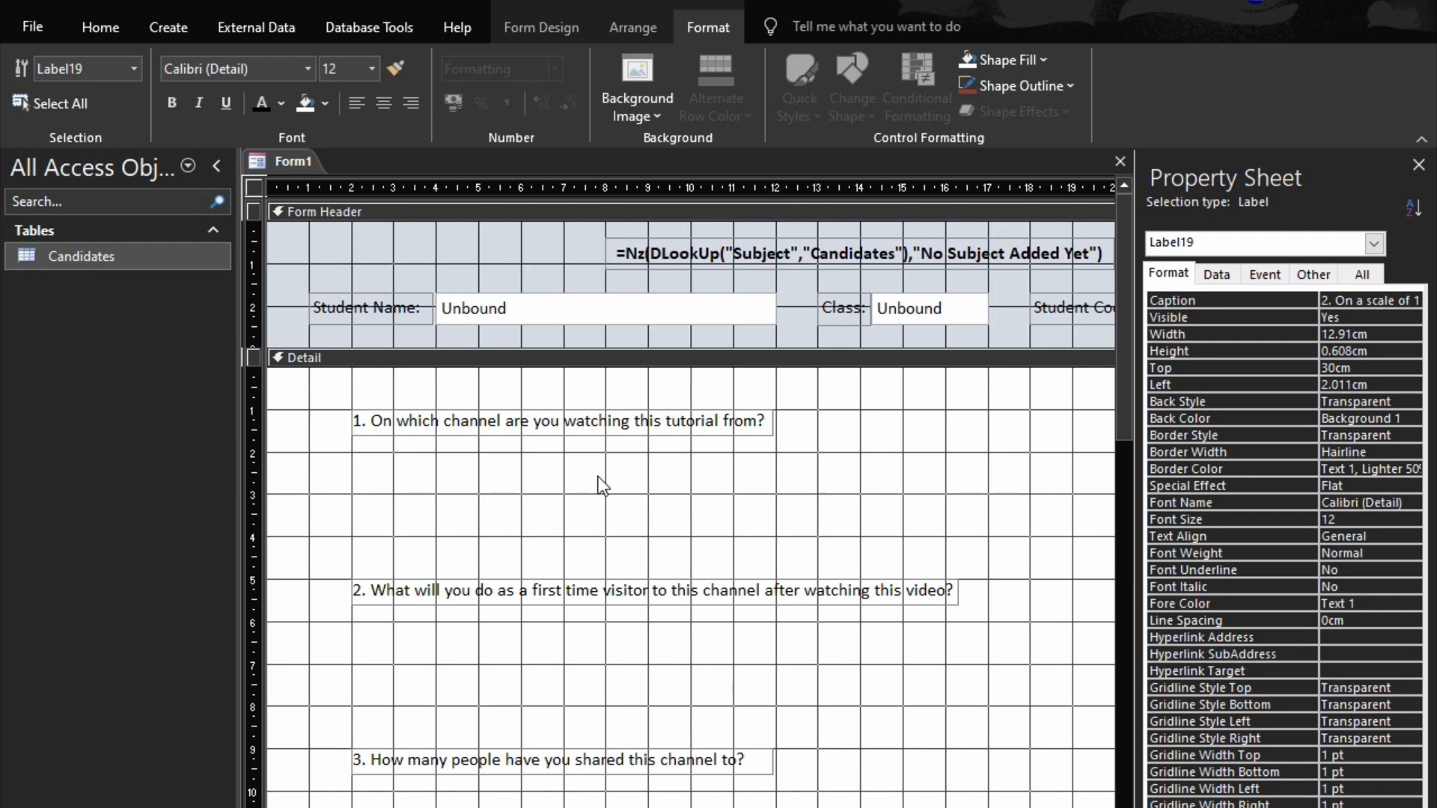
- Draw an option group about 6 cm wide and 2.9 cm high below question 1, "On which channel are you watching this tutorial from?"
{"action": "left_click", "coordinate": [529, 31]}
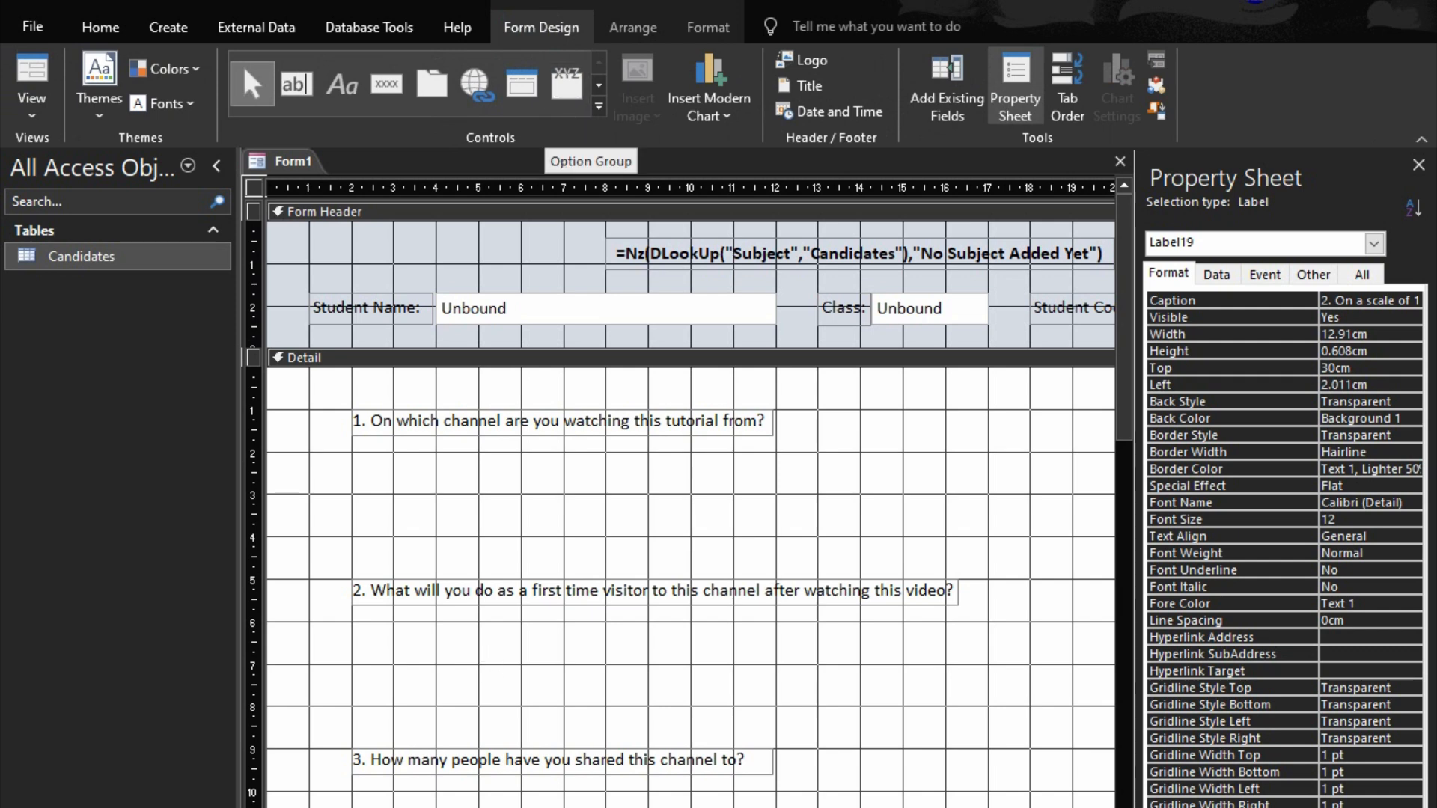
{"action": "left_click", "coordinate": [563, 91]}
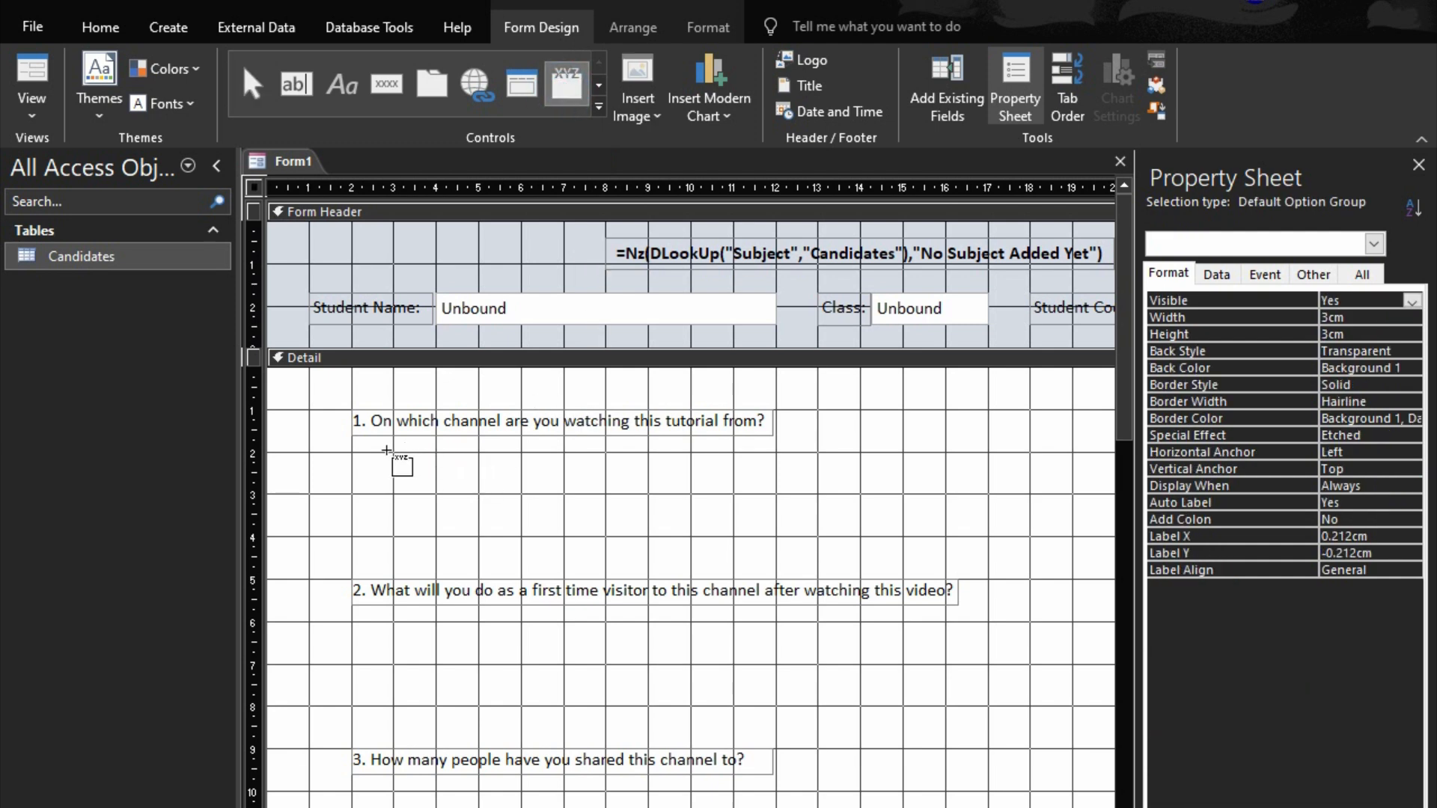
{"action": "left_click_drag", "start_coordinate": [391, 453], "coordinate": [650, 576]}
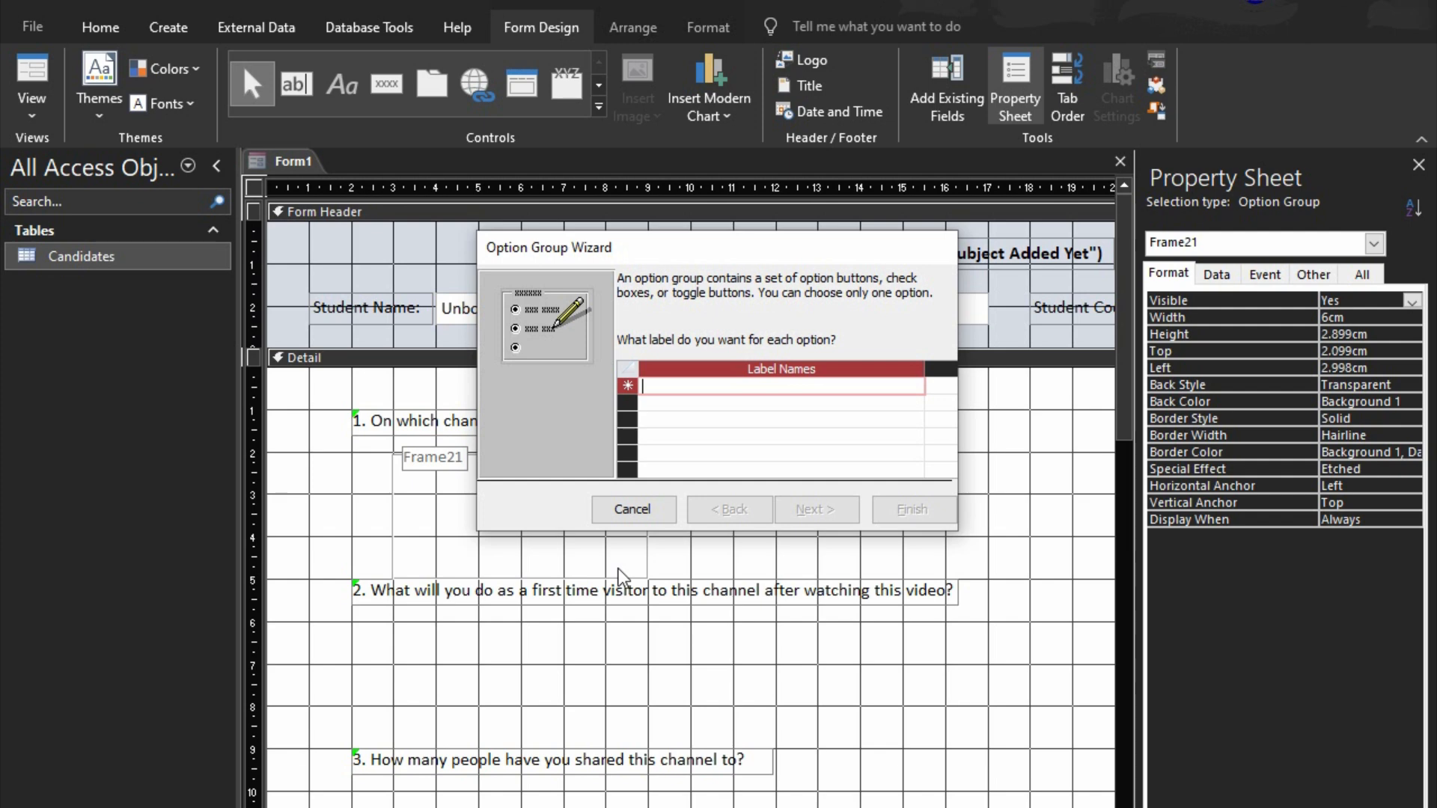
- Move the Option Group Wizard clear of question 1 and enter "DoWithMe Channel" as the first option label
{"action": "type", "text": "D"}
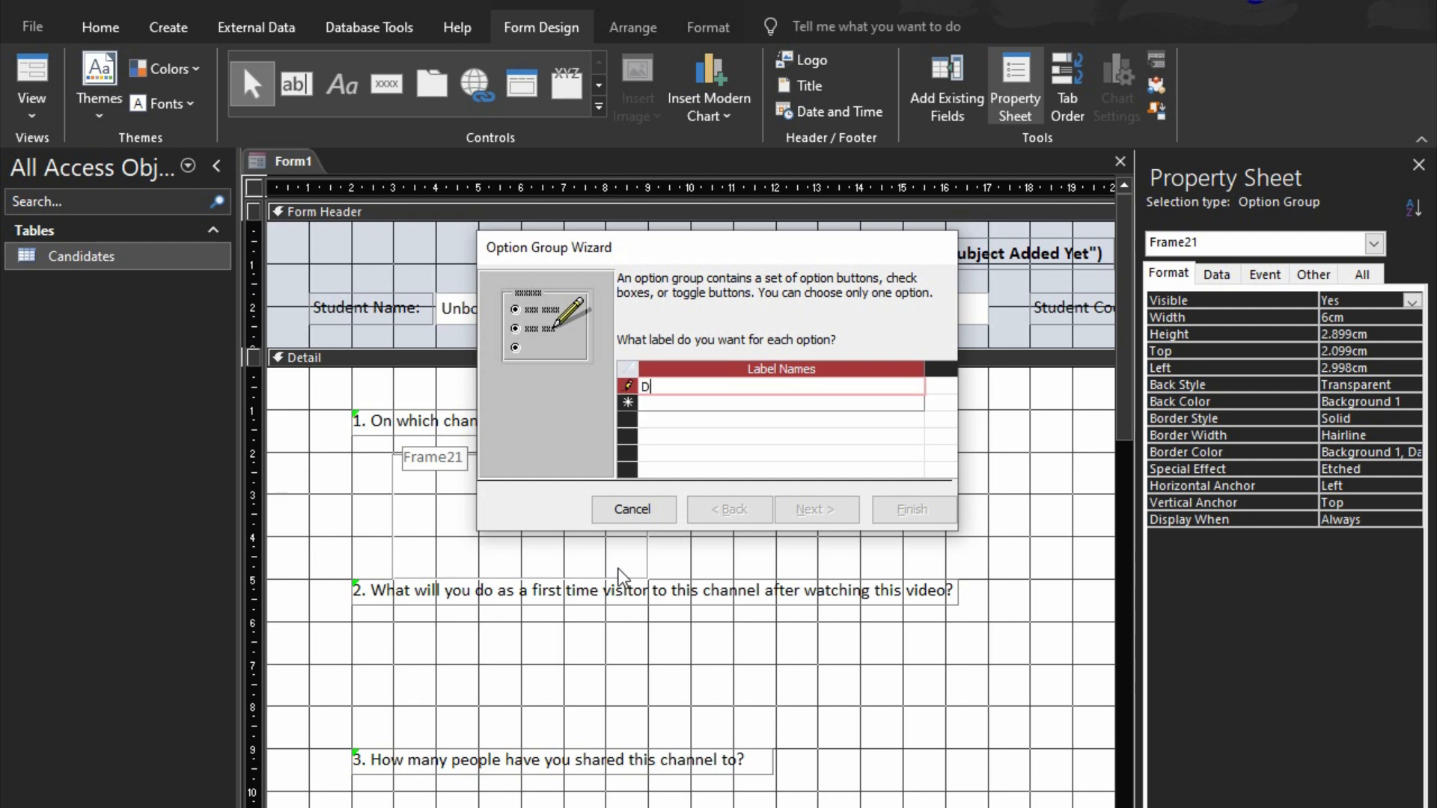
{"action": "type", "text": "owith"}
{"action": "key", "text": "BackSpace"}
{"action": "key", "text": "BackSpace"}
{"action": "key", "text": "BackSpace"}
{"action": "key", "text": "BackSpace"}
{"action": "key", "text": "BackSpace"}
{"action": "left_click_drag", "start_coordinate": [756, 261], "coordinate": [757, 532]}
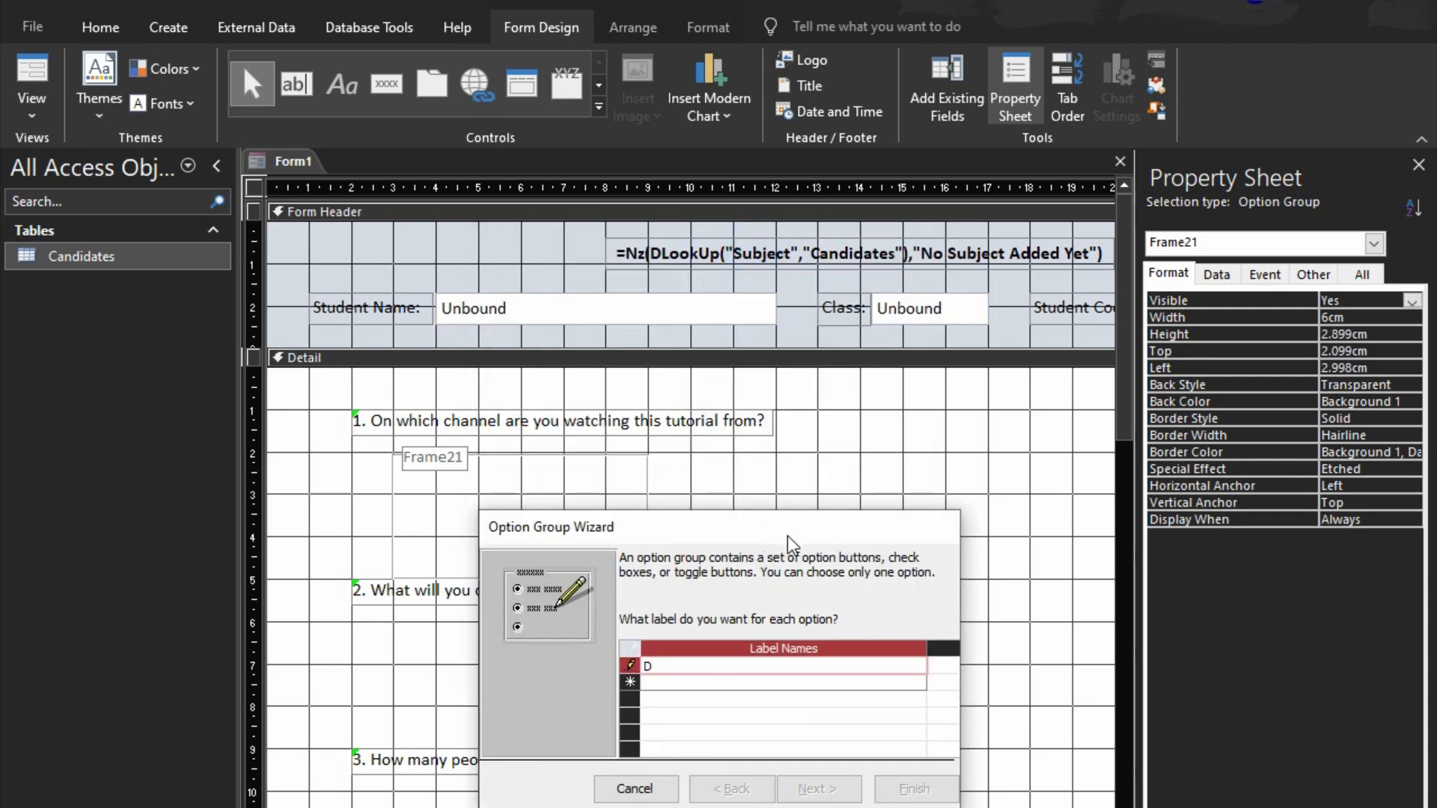
{"action": "type", "text": "oWithMe Channel"}
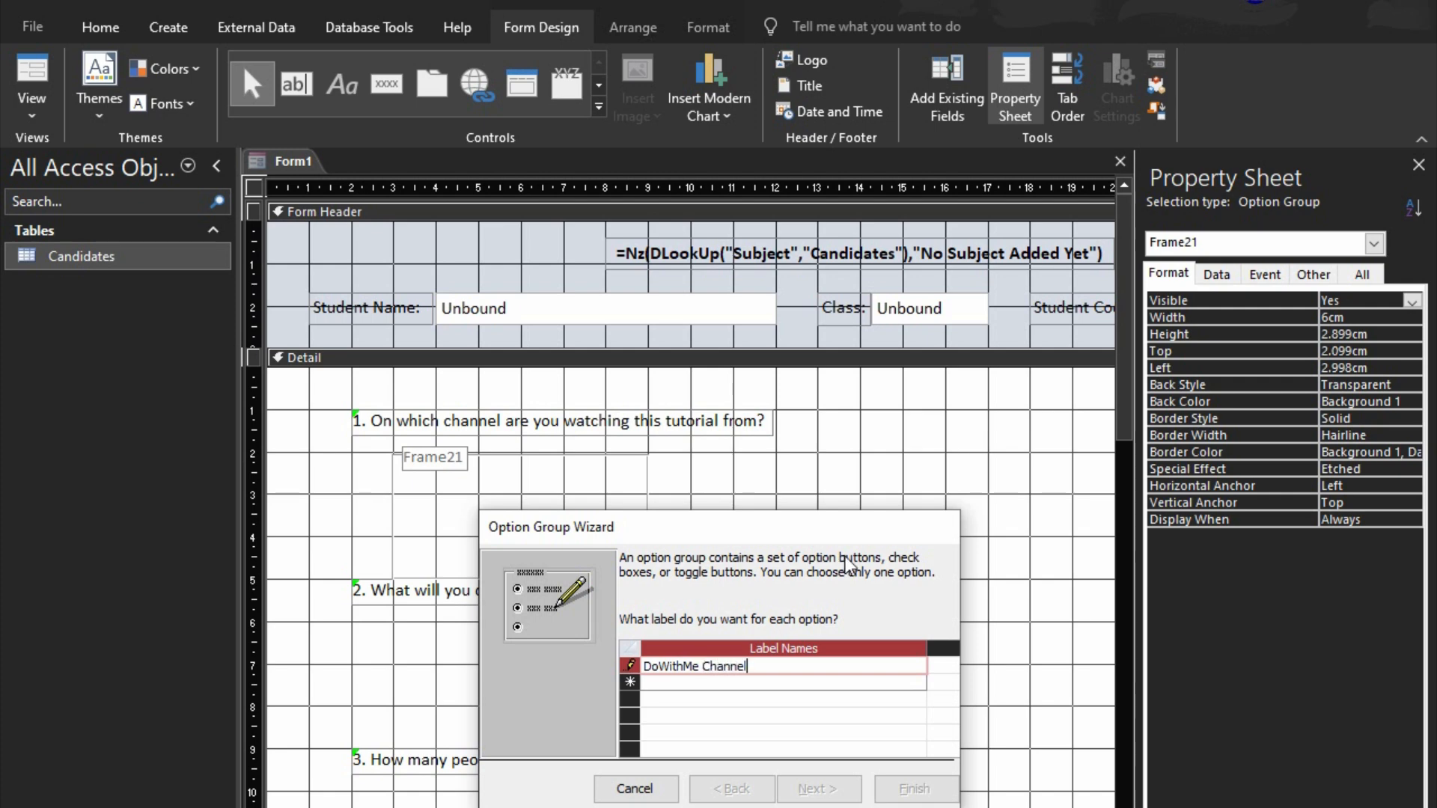
{"action": "key", "text": "Return"}
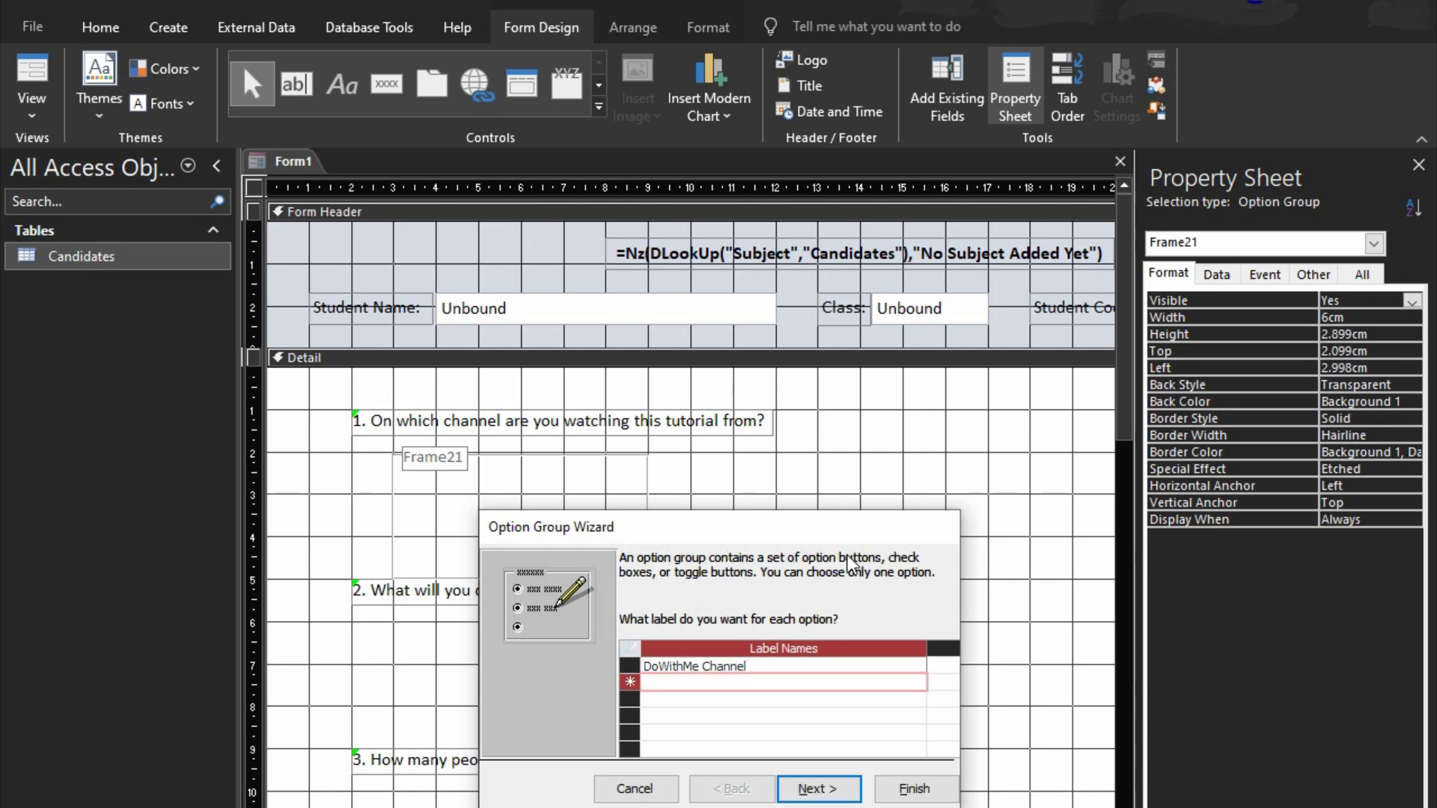
- Enter "Other" as both the second and third option labels and try to continue to the wizard's following page
{"action": "type", "text": "Other"}
{"action": "key", "text": "Return"}
{"action": "type", "text": "Other"}
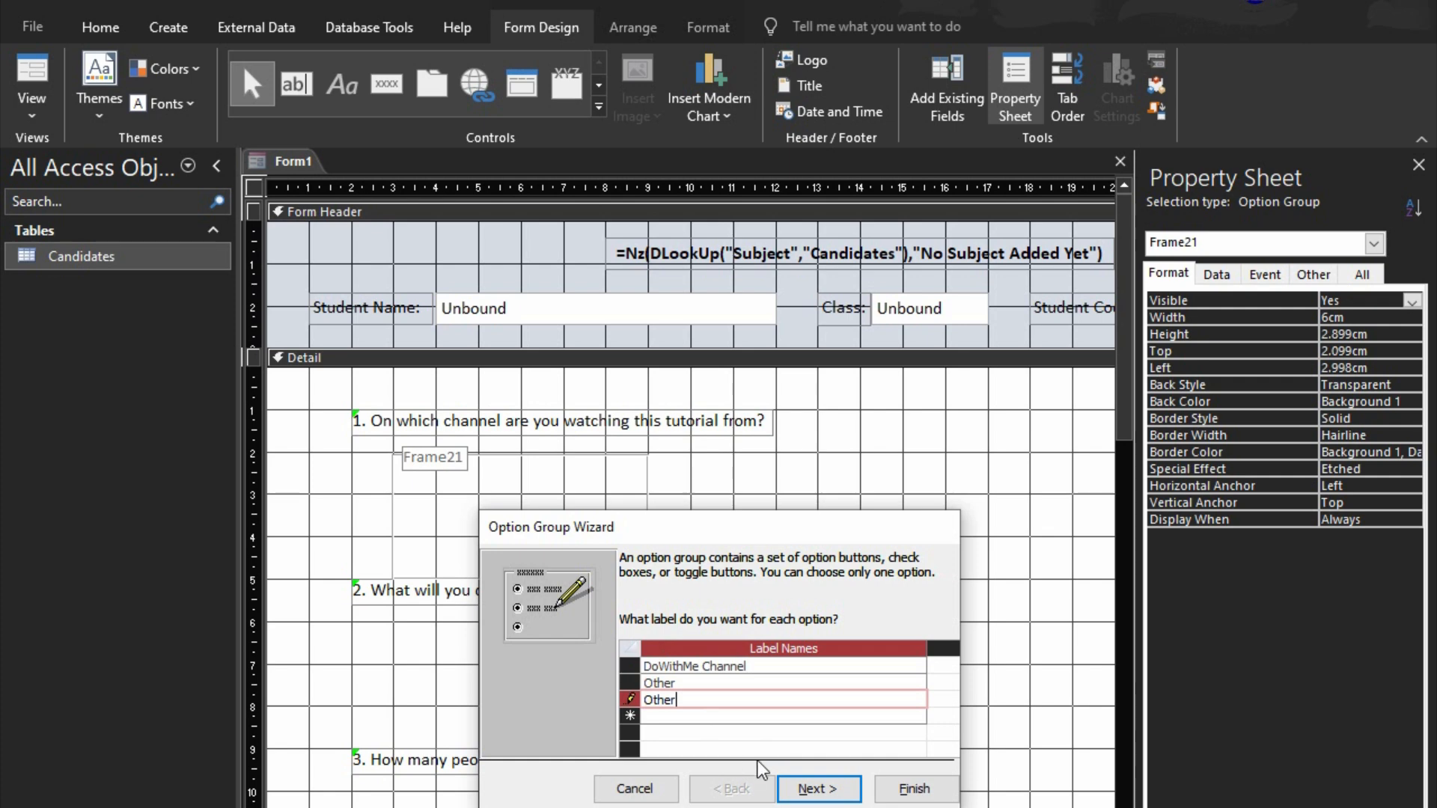
{"action": "left_click", "coordinate": [809, 789]}
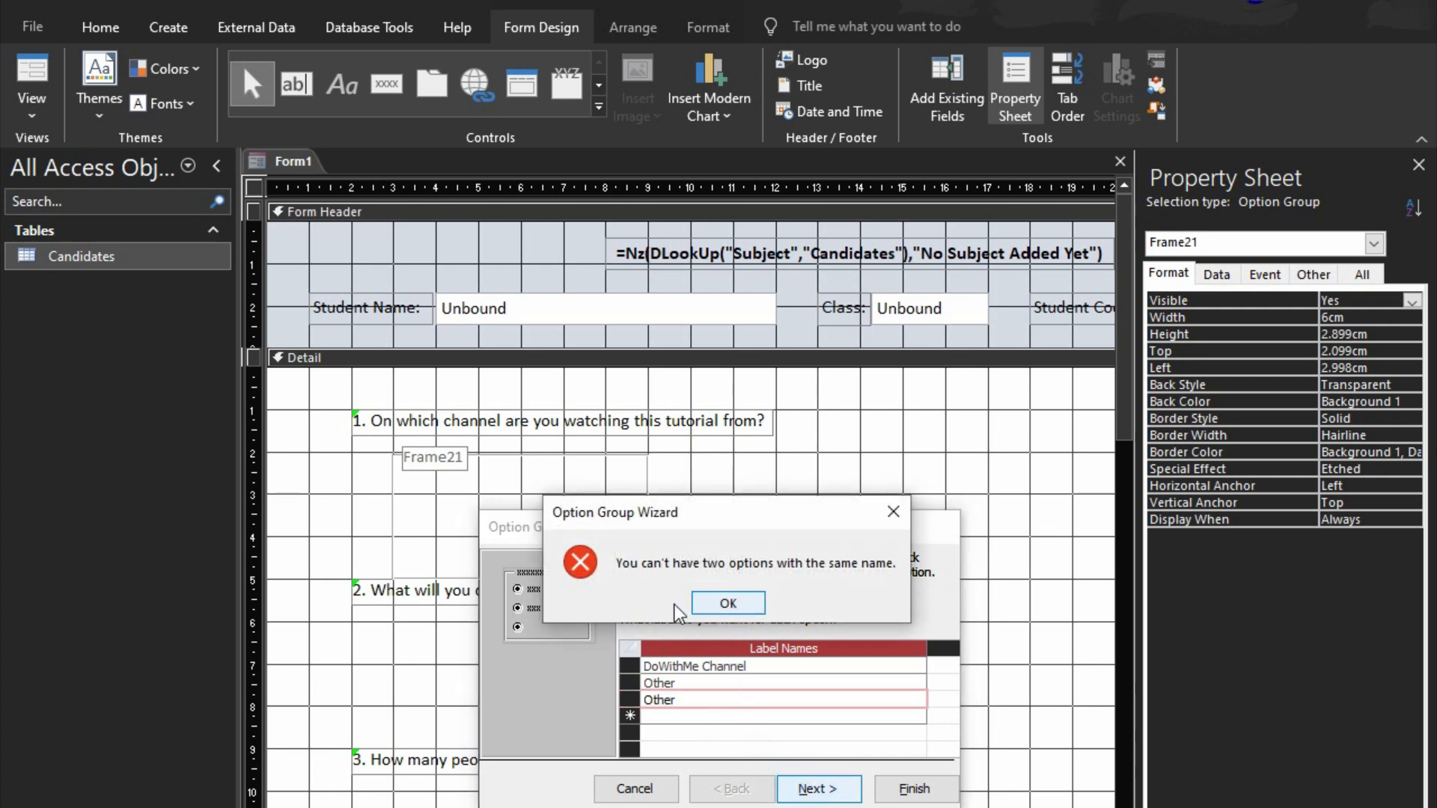
- Dismiss the duplicate-name error, rename the second and third option labels "Other1" and "Other2", and continue the wizard
{"action": "left_click", "coordinate": [730, 604]}
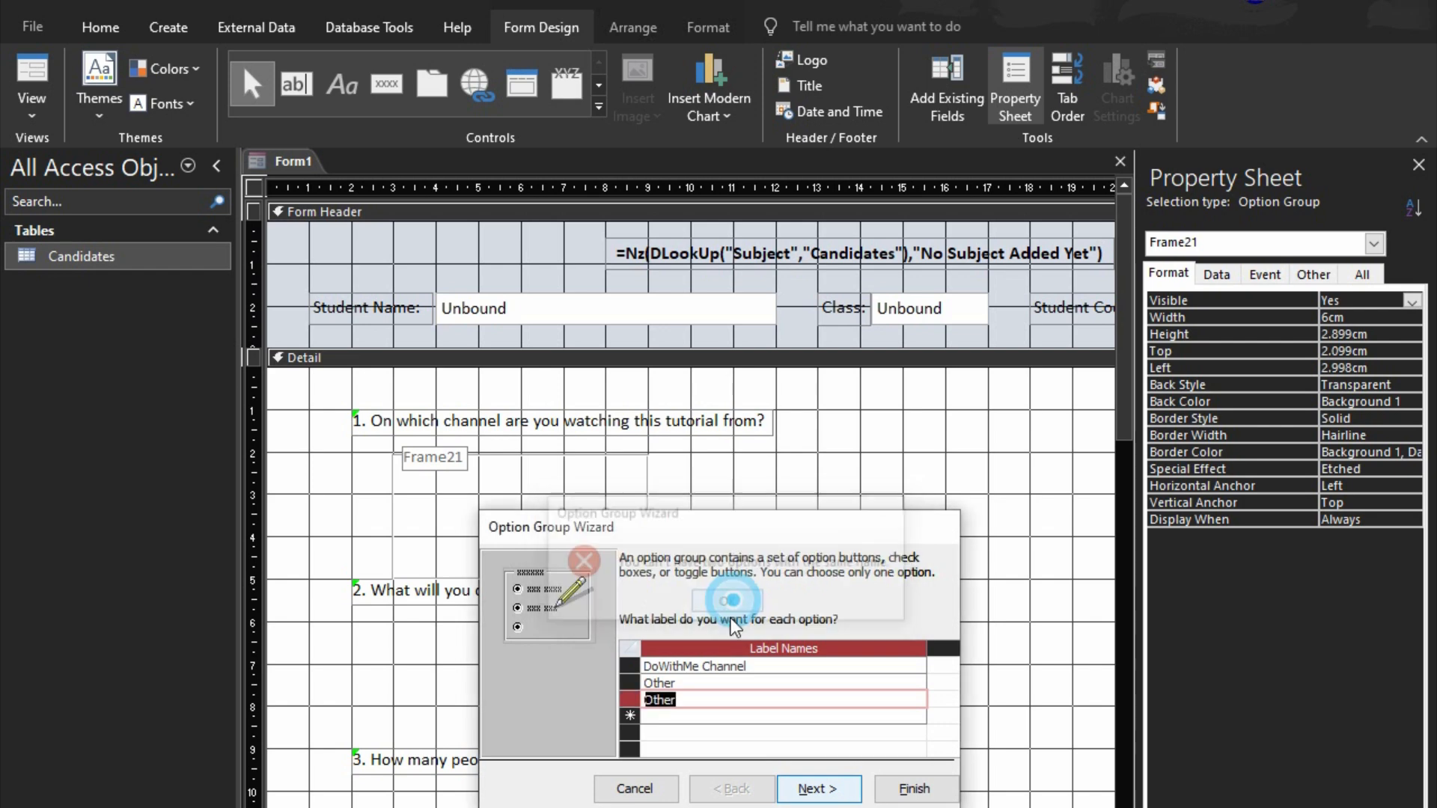
{"action": "left_click", "coordinate": [702, 683]}
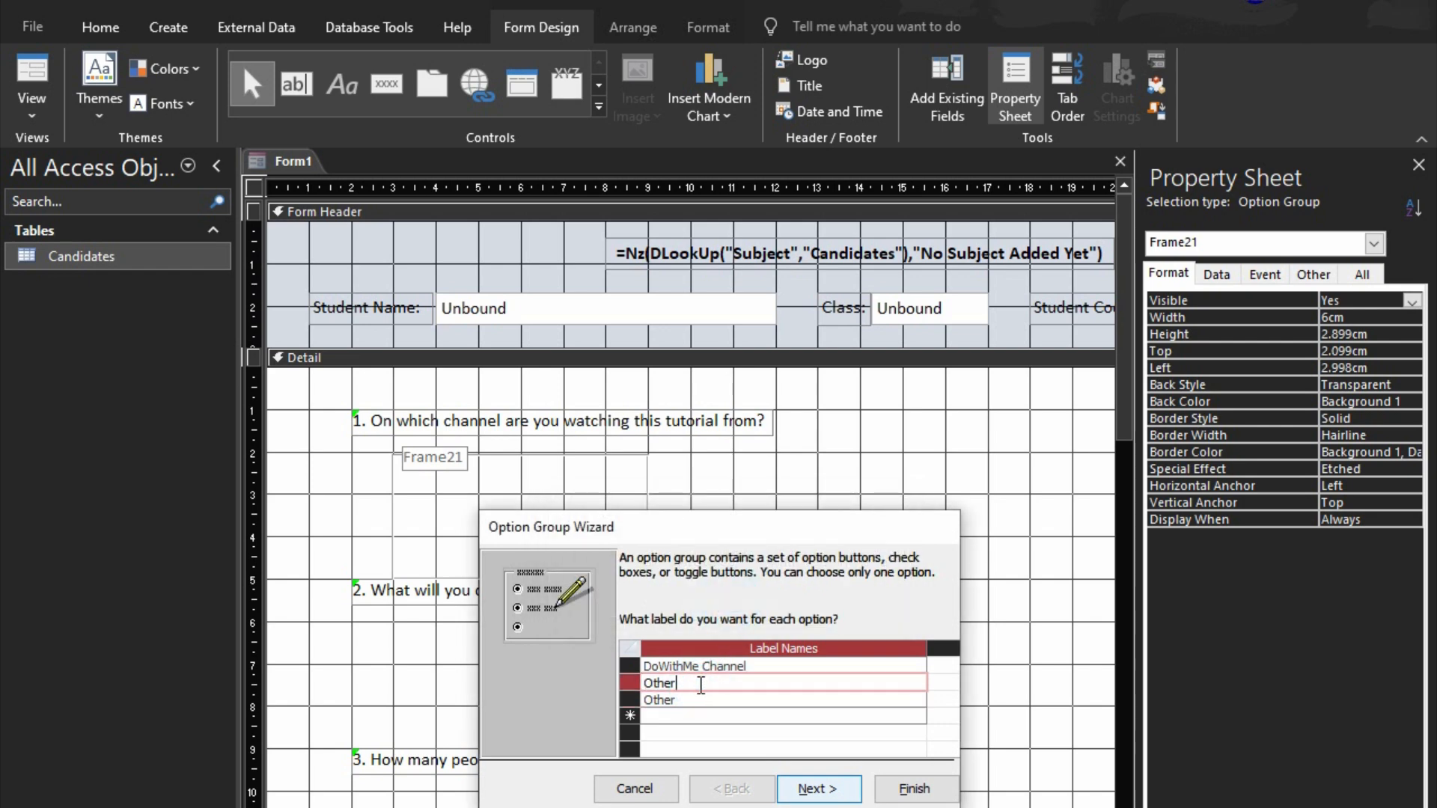
{"action": "type", "text": "1"}
{"action": "left_click", "coordinate": [682, 700]}
{"action": "type", "text": "2"}
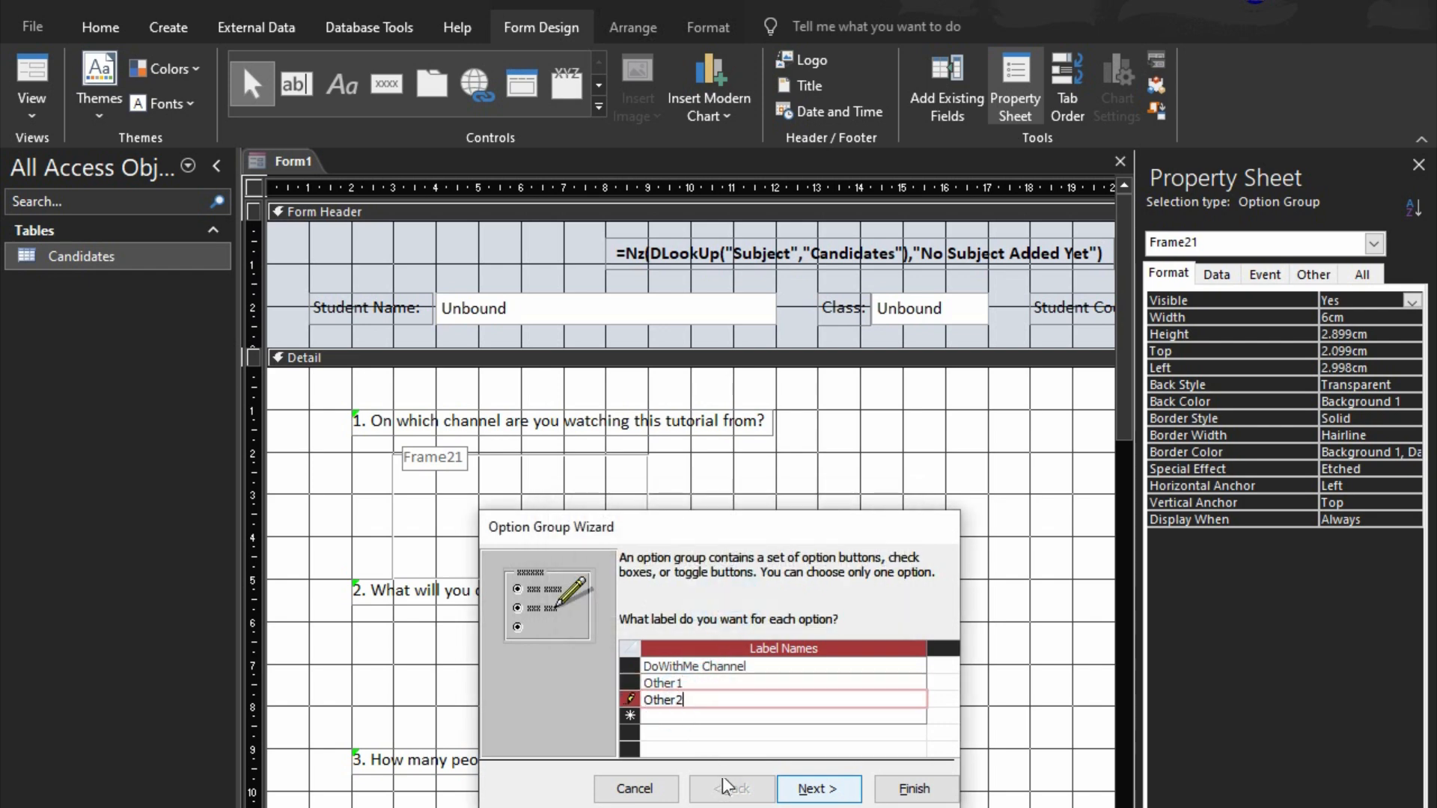
{"action": "left_click", "coordinate": [809, 790]}
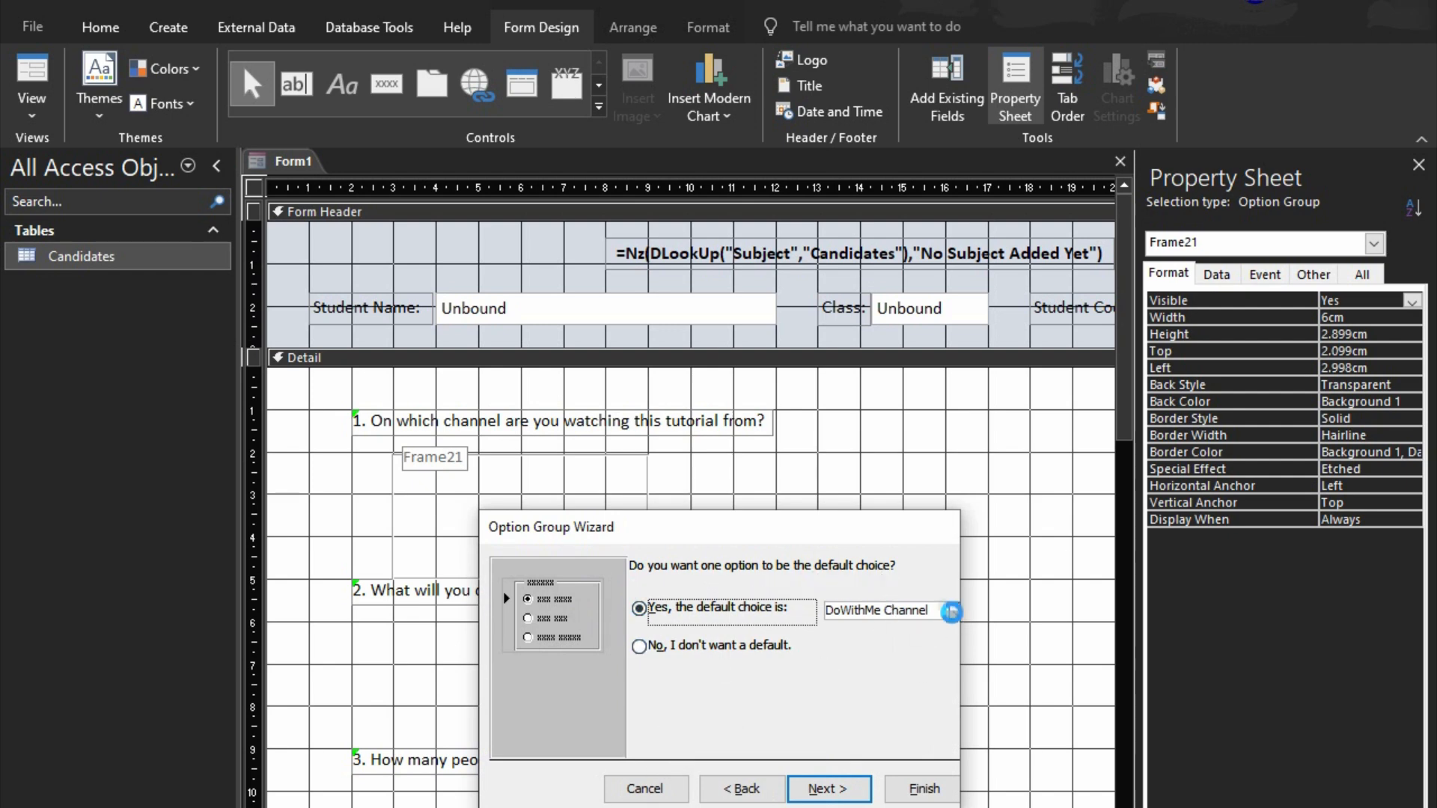
- Finish the option group with no default choice, values 1 to 3 and etched option buttons, keeping the suggested caption
{"action": "left_click", "coordinate": [955, 611]}
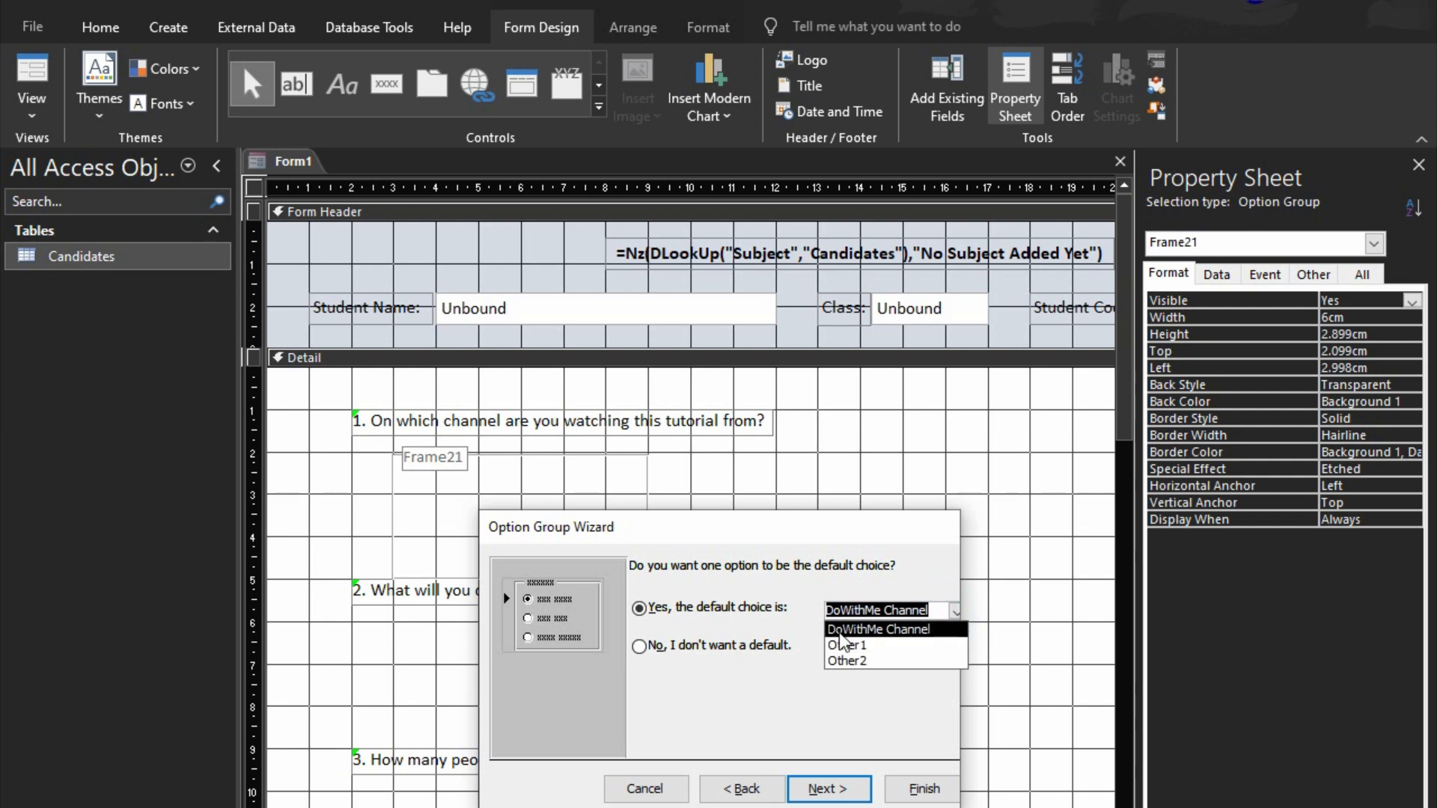
{"action": "left_click", "coordinate": [809, 709]}
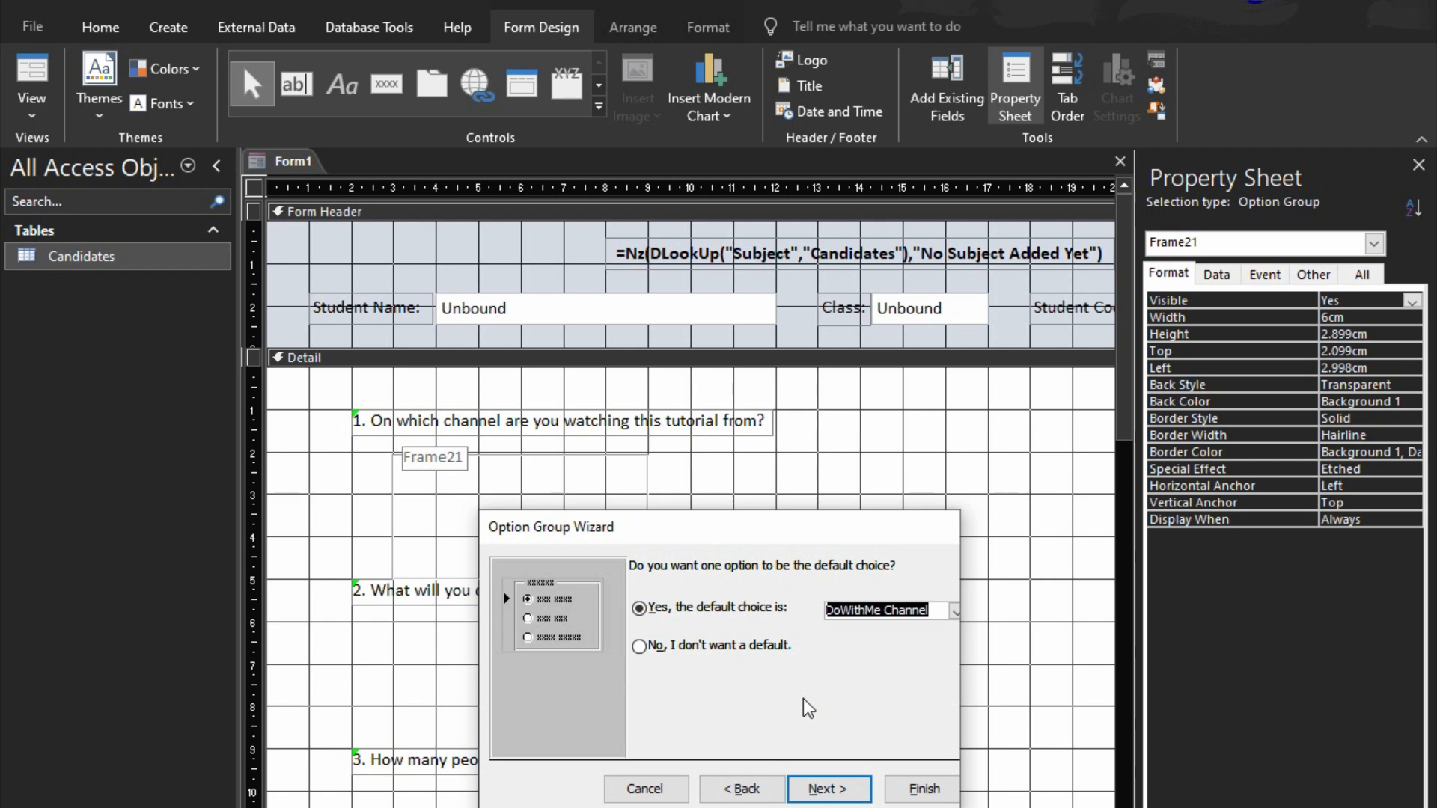
{"action": "left_click", "coordinate": [641, 649]}
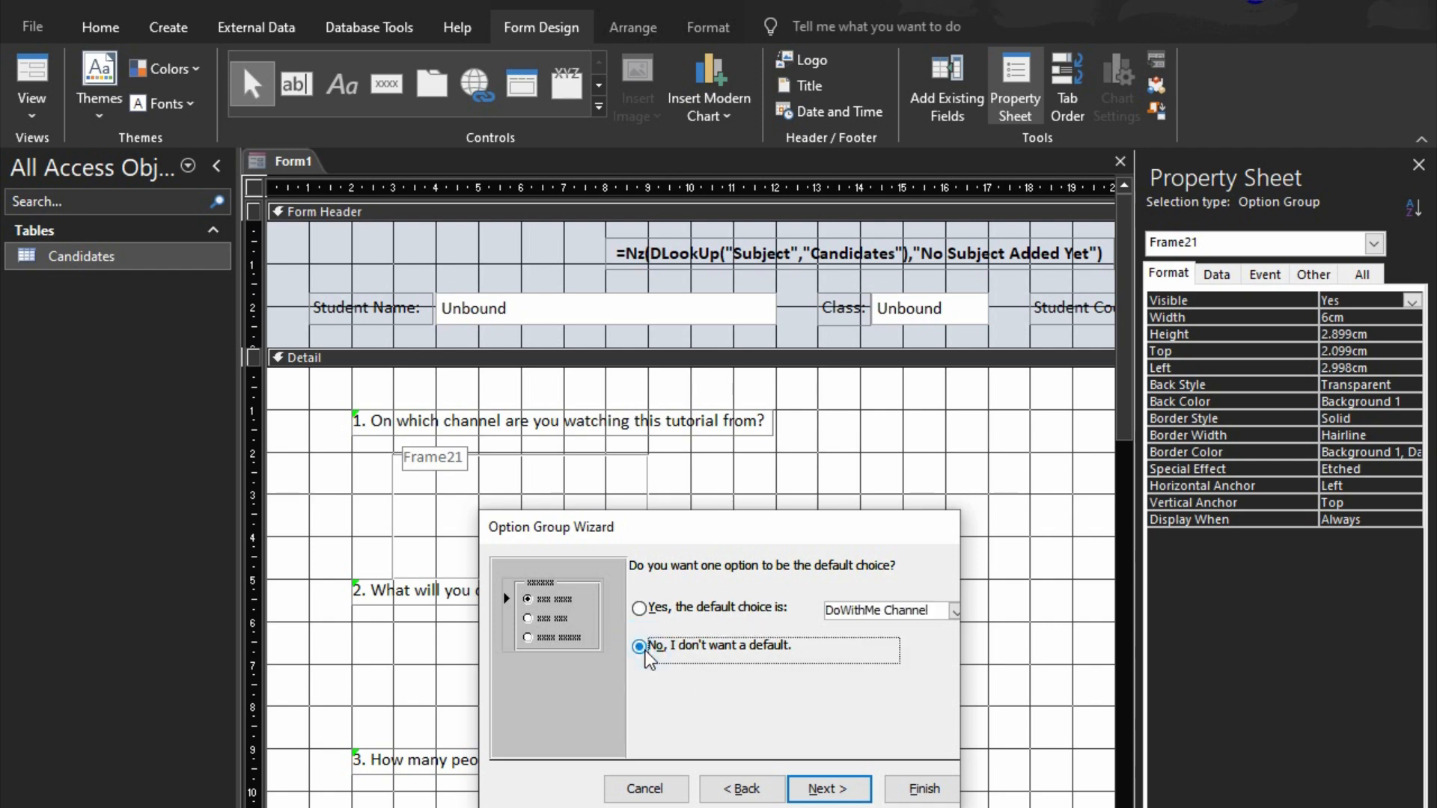
{"action": "left_click", "coordinate": [816, 792]}
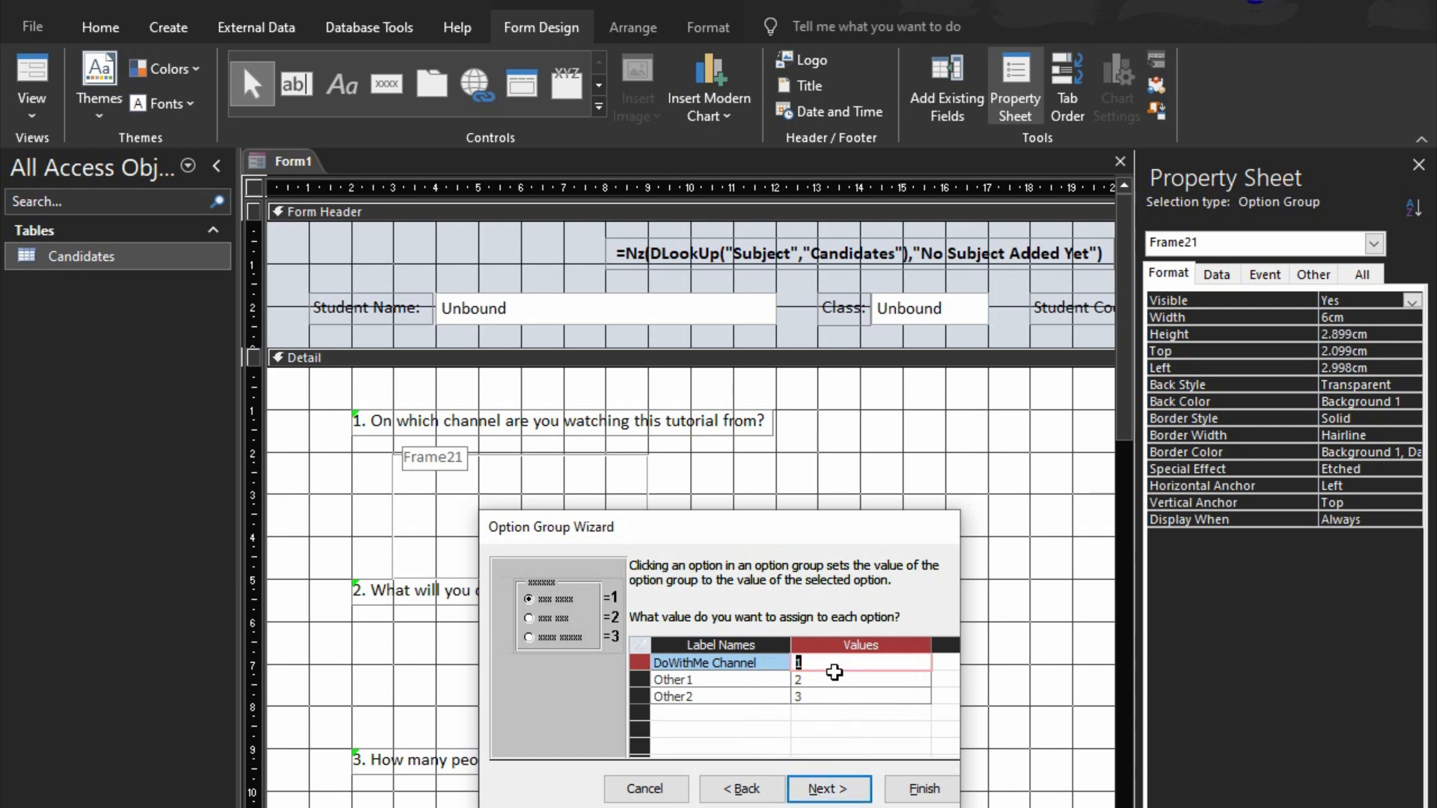
{"action": "left_click", "coordinate": [828, 788]}
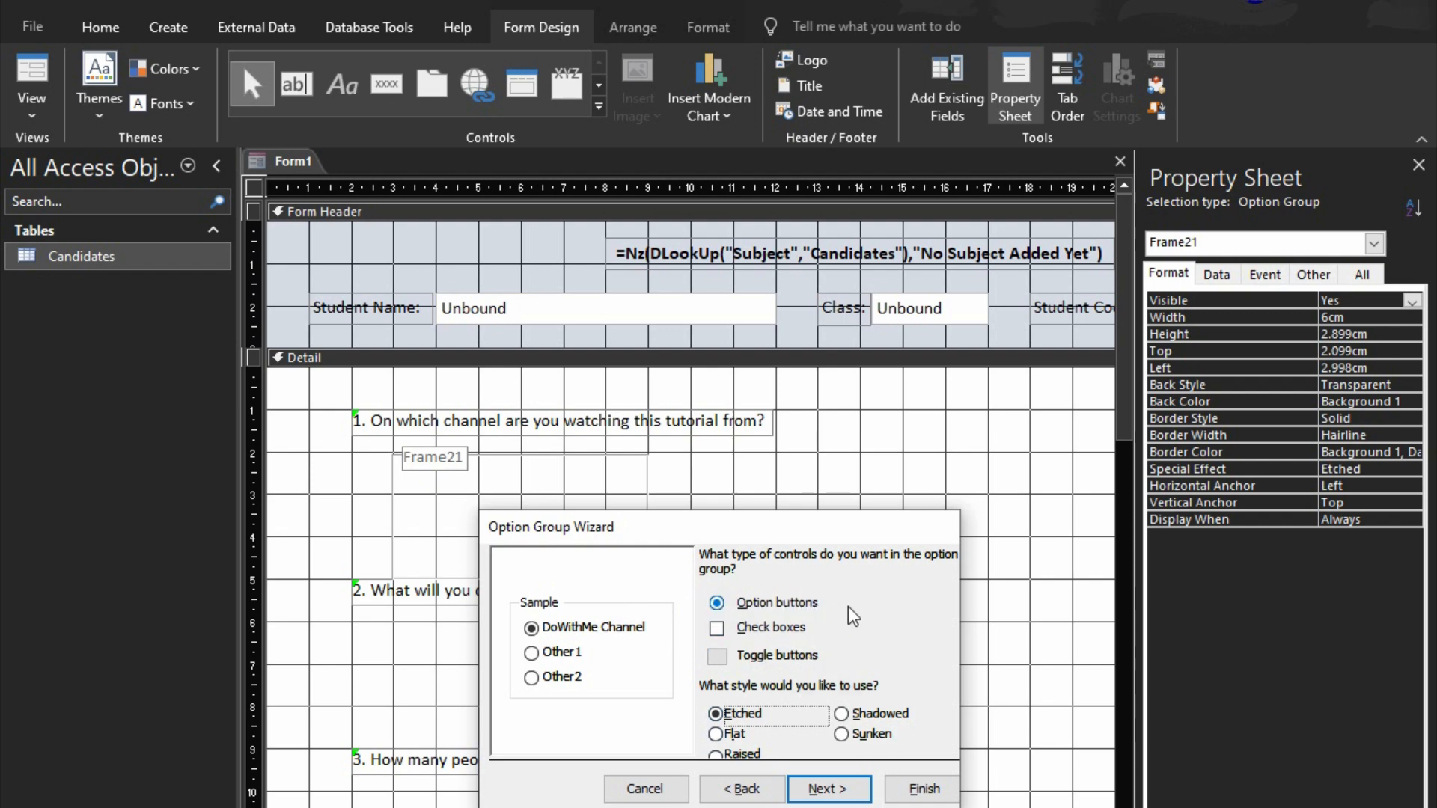
{"action": "left_click", "coordinate": [819, 795]}
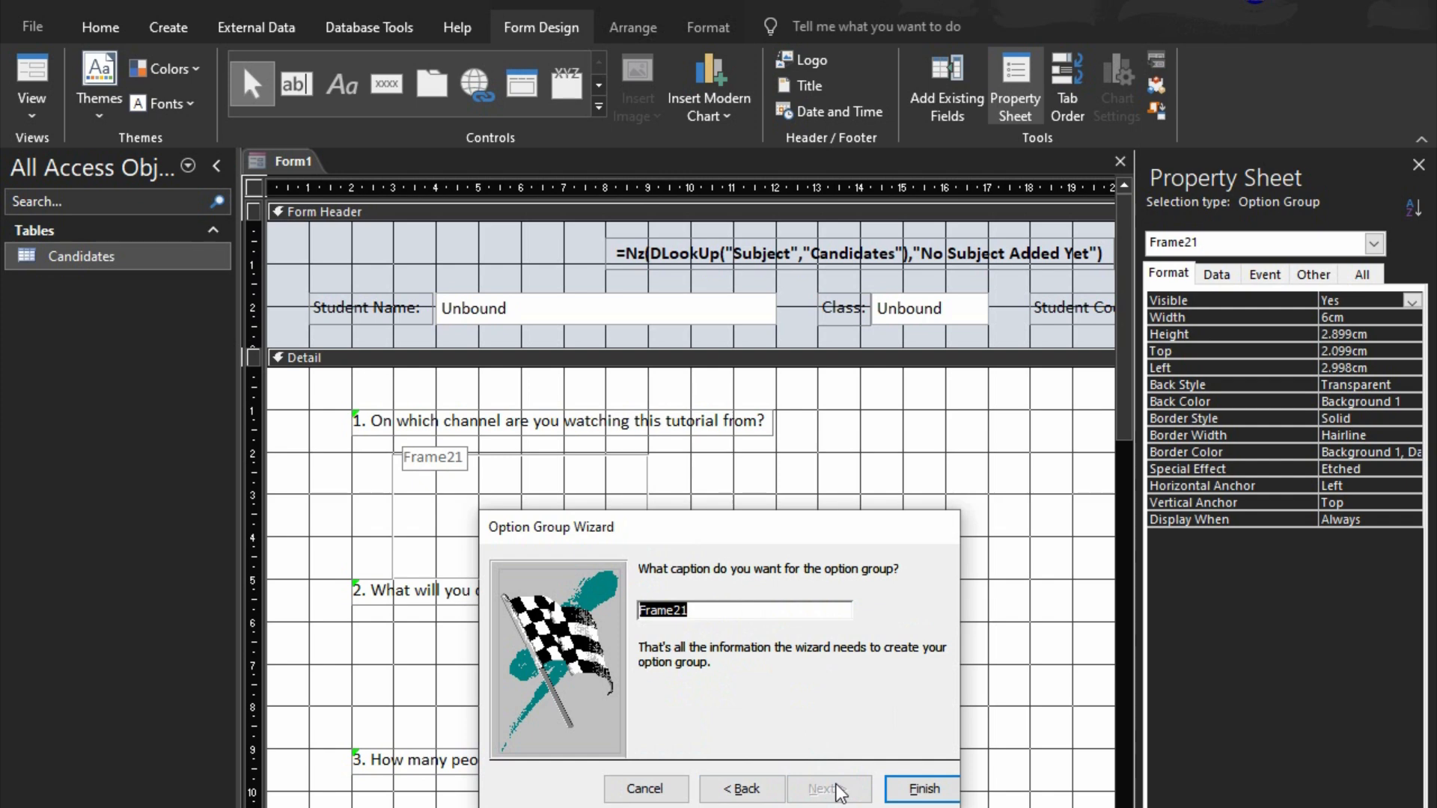
{"action": "left_click", "coordinate": [923, 788]}
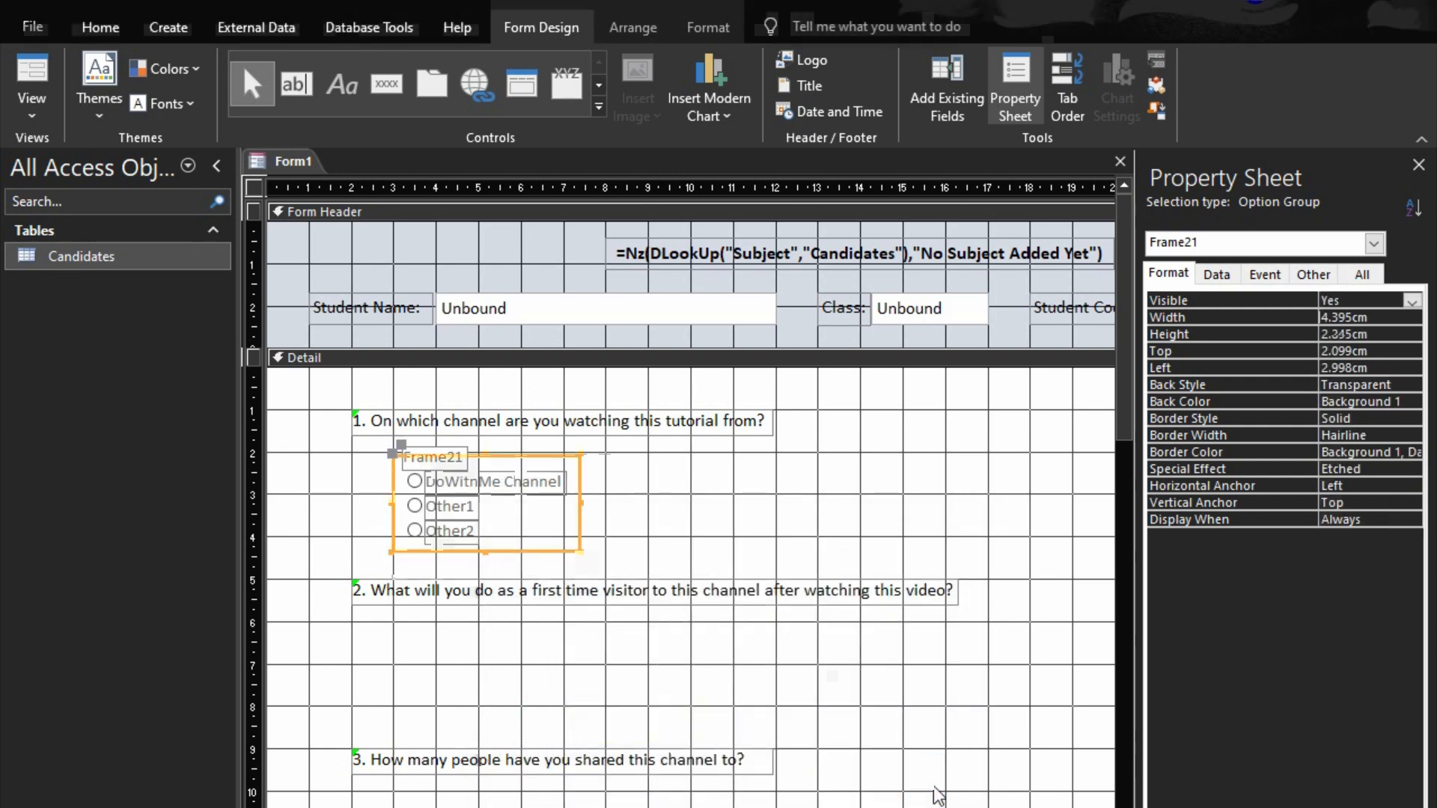
- Delete the option group's caption label and format the three option labels in 12 pt black text
{"action": "left_click", "coordinate": [456, 448]}
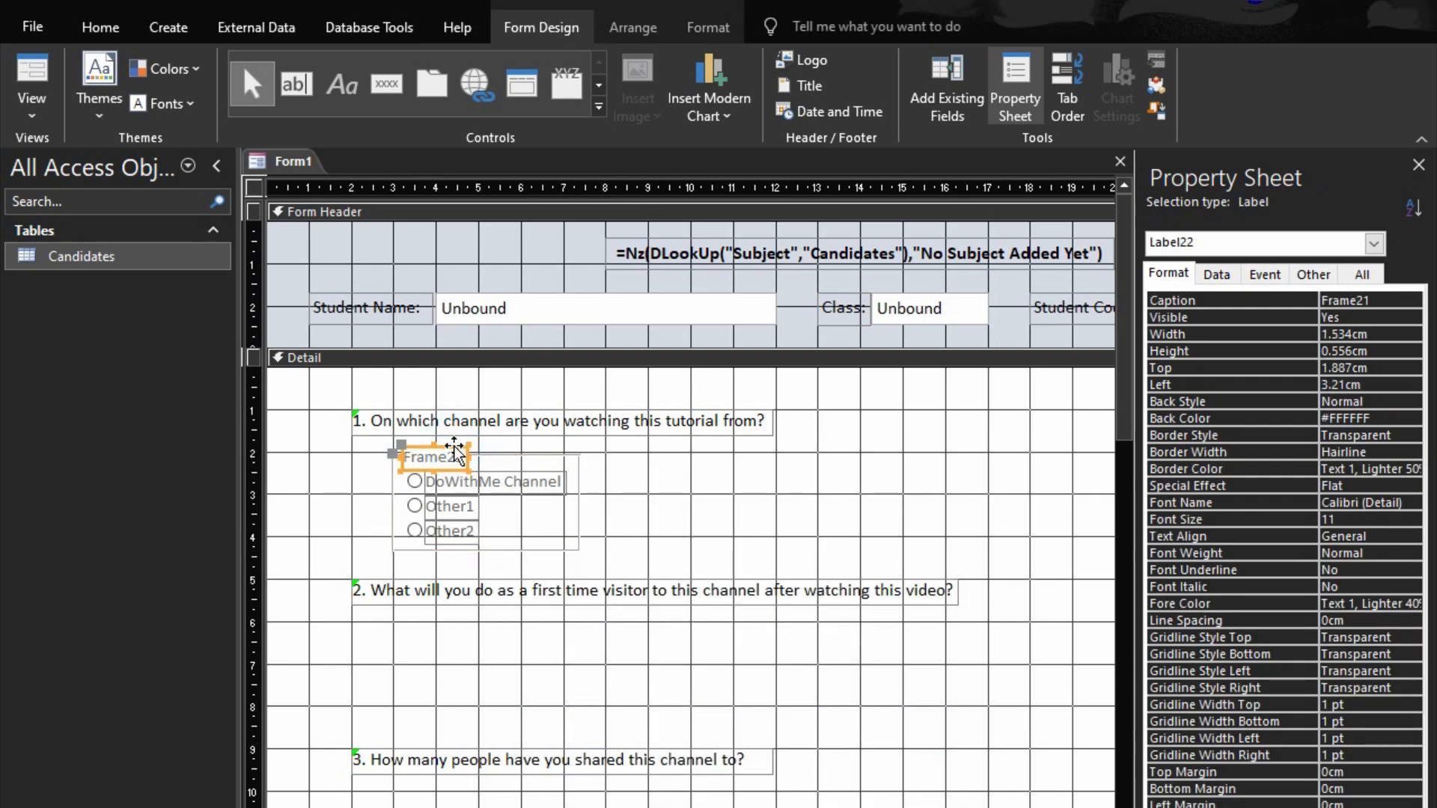
{"action": "key", "text": "Delete"}
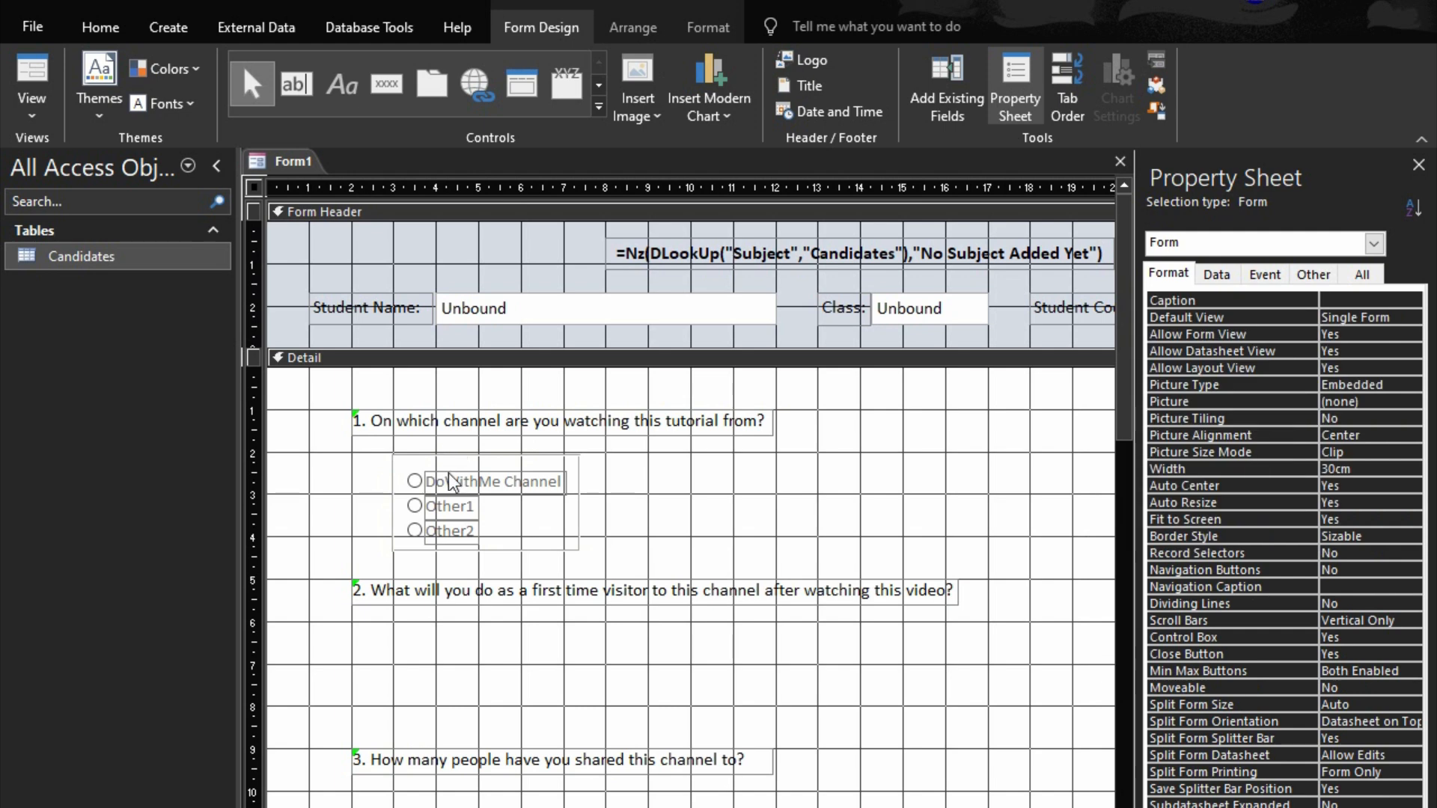
{"action": "left_click", "coordinate": [383, 462]}
{"action": "left_click_drag", "start_coordinate": [483, 491], "coordinate": [541, 541]}
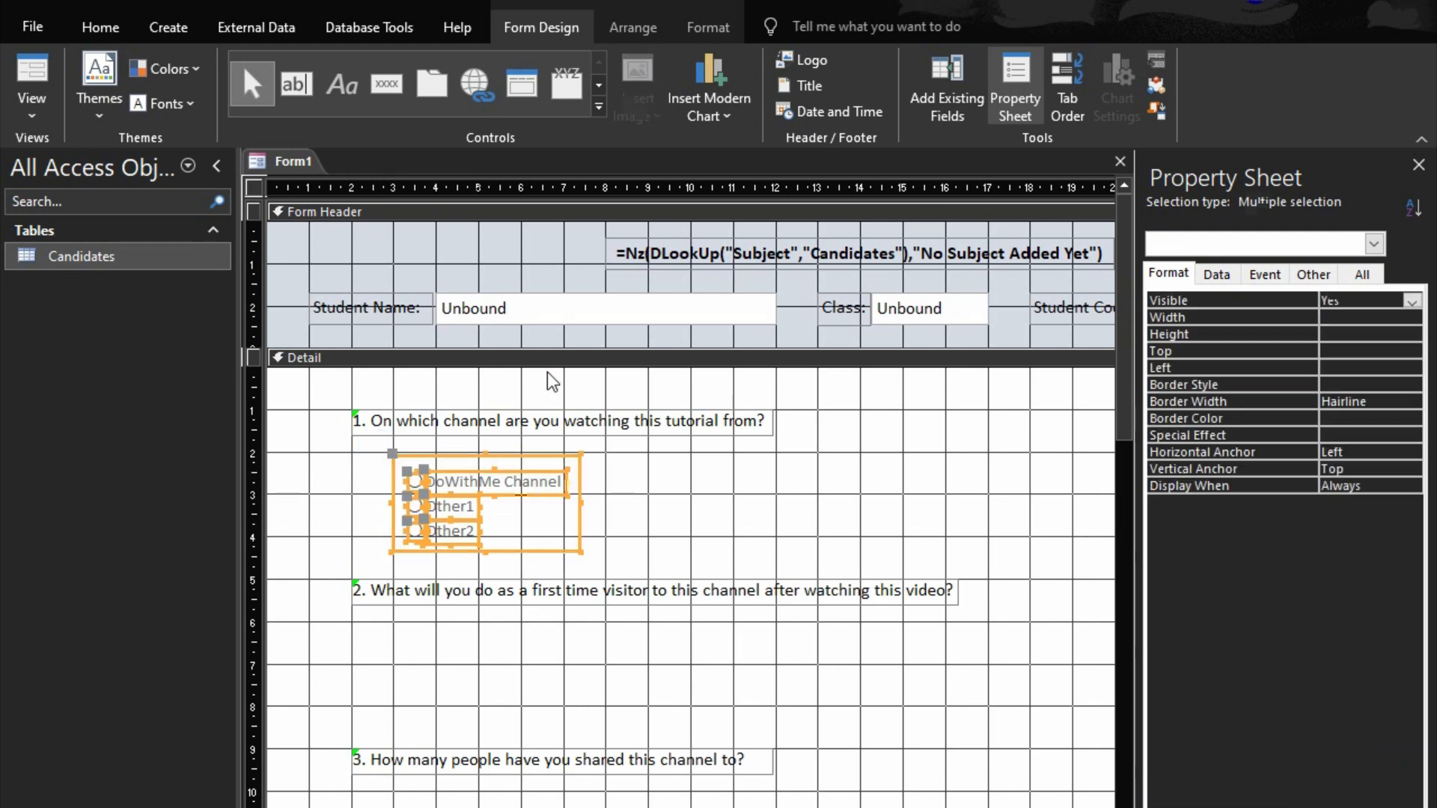
{"action": "left_click", "coordinate": [720, 30]}
{"action": "left_click", "coordinate": [371, 68]}
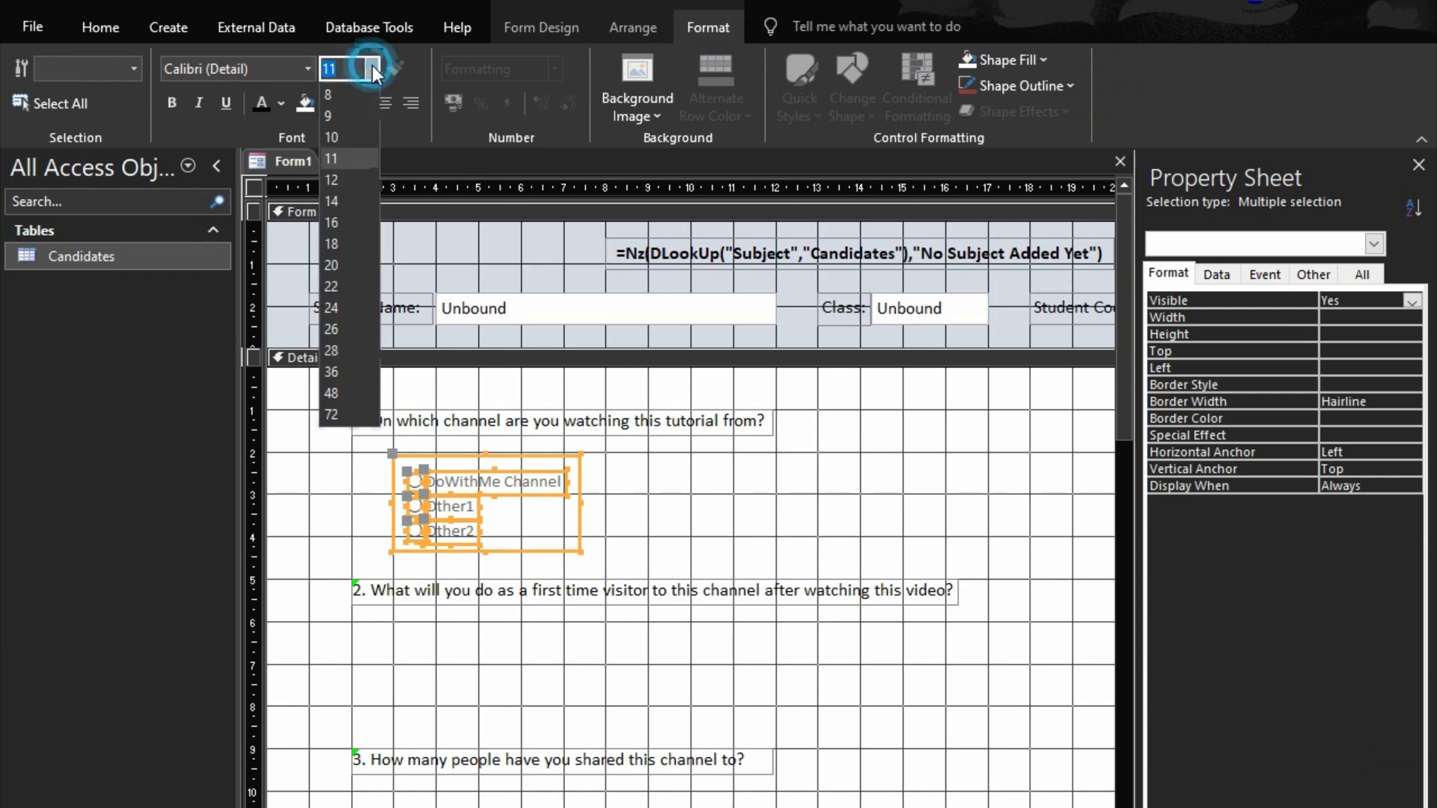
{"action": "left_click", "coordinate": [337, 181]}
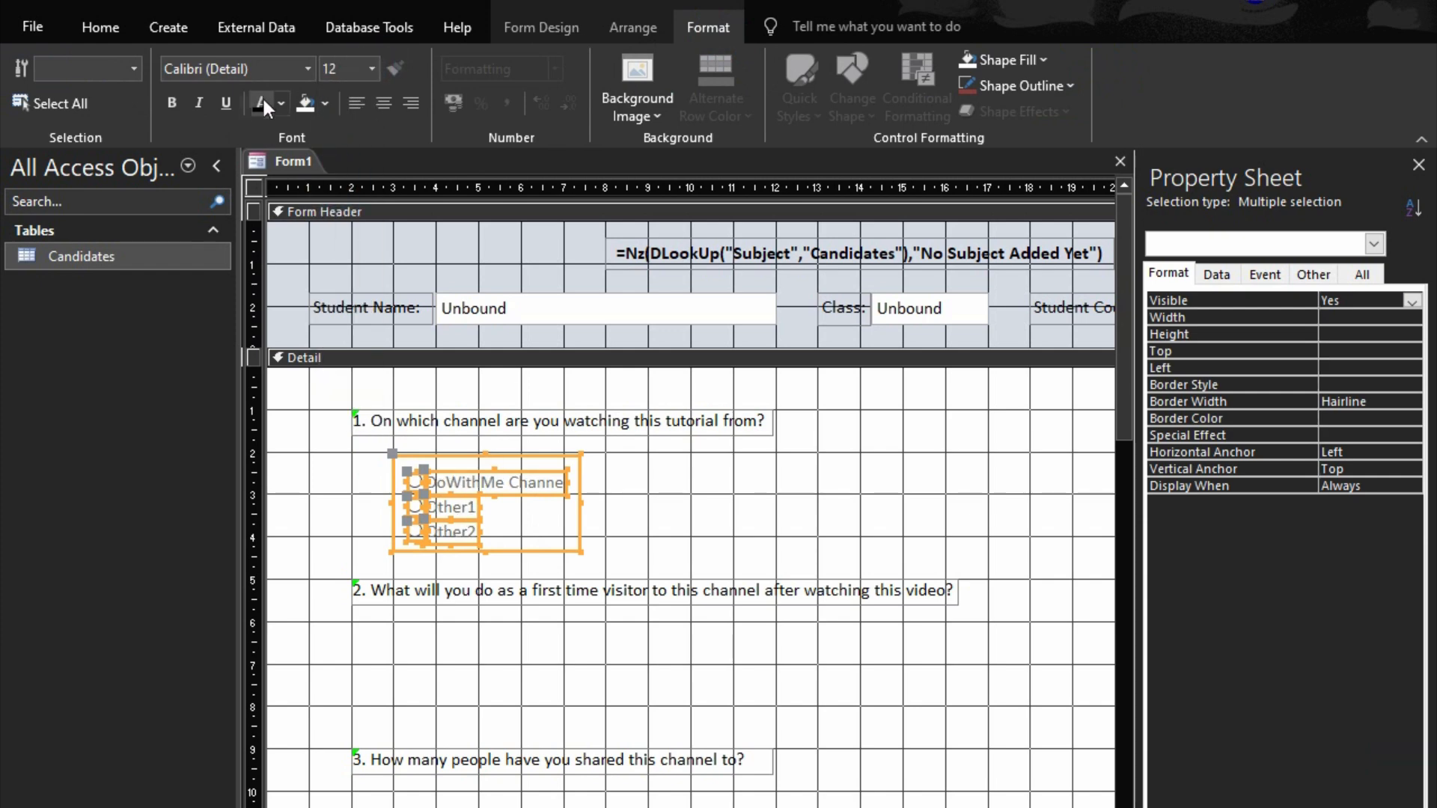
{"action": "left_click", "coordinate": [630, 465]}
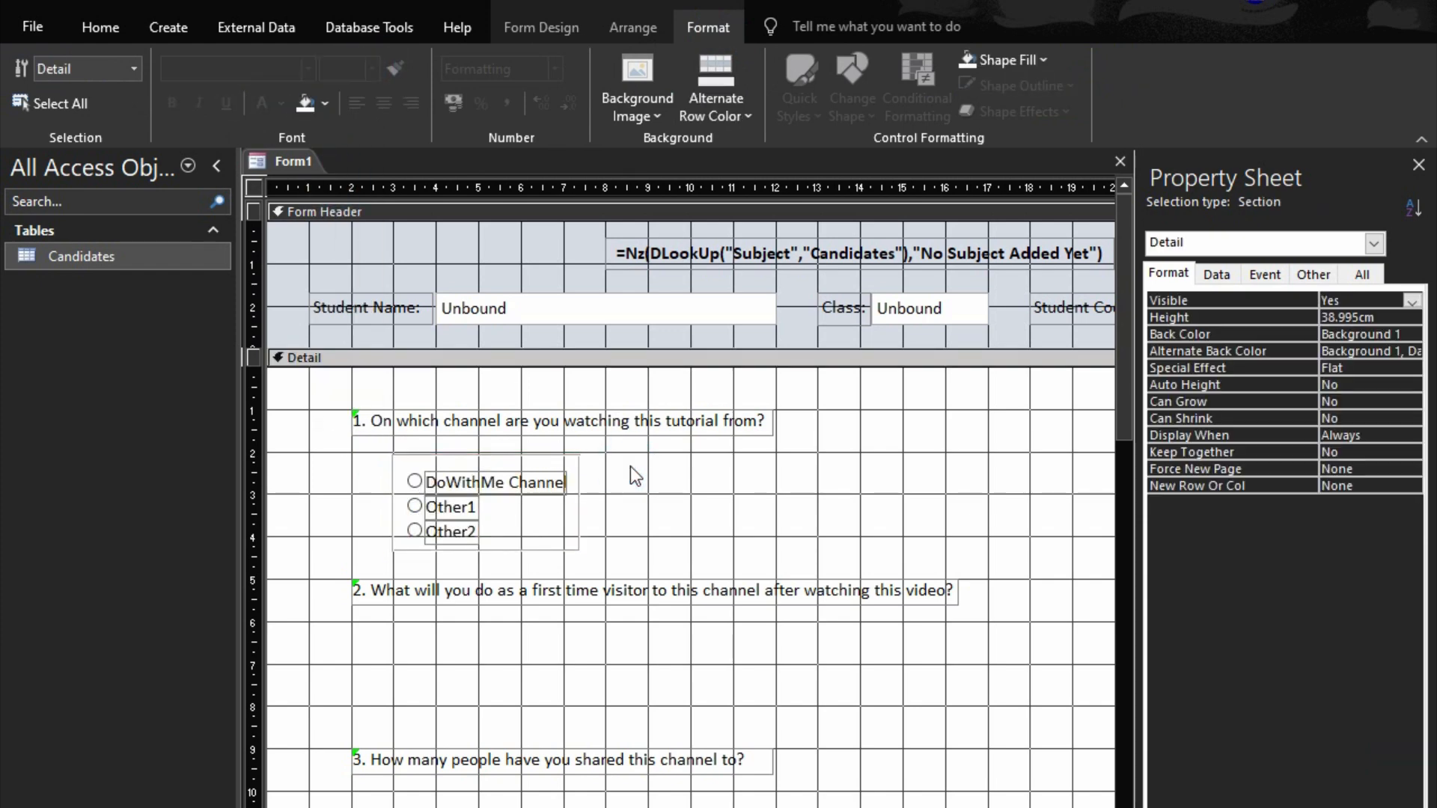
- Size the controls in question 1's option group to fit their 12 pt text
{"action": "left_click_drag", "start_coordinate": [360, 457], "coordinate": [491, 532]}
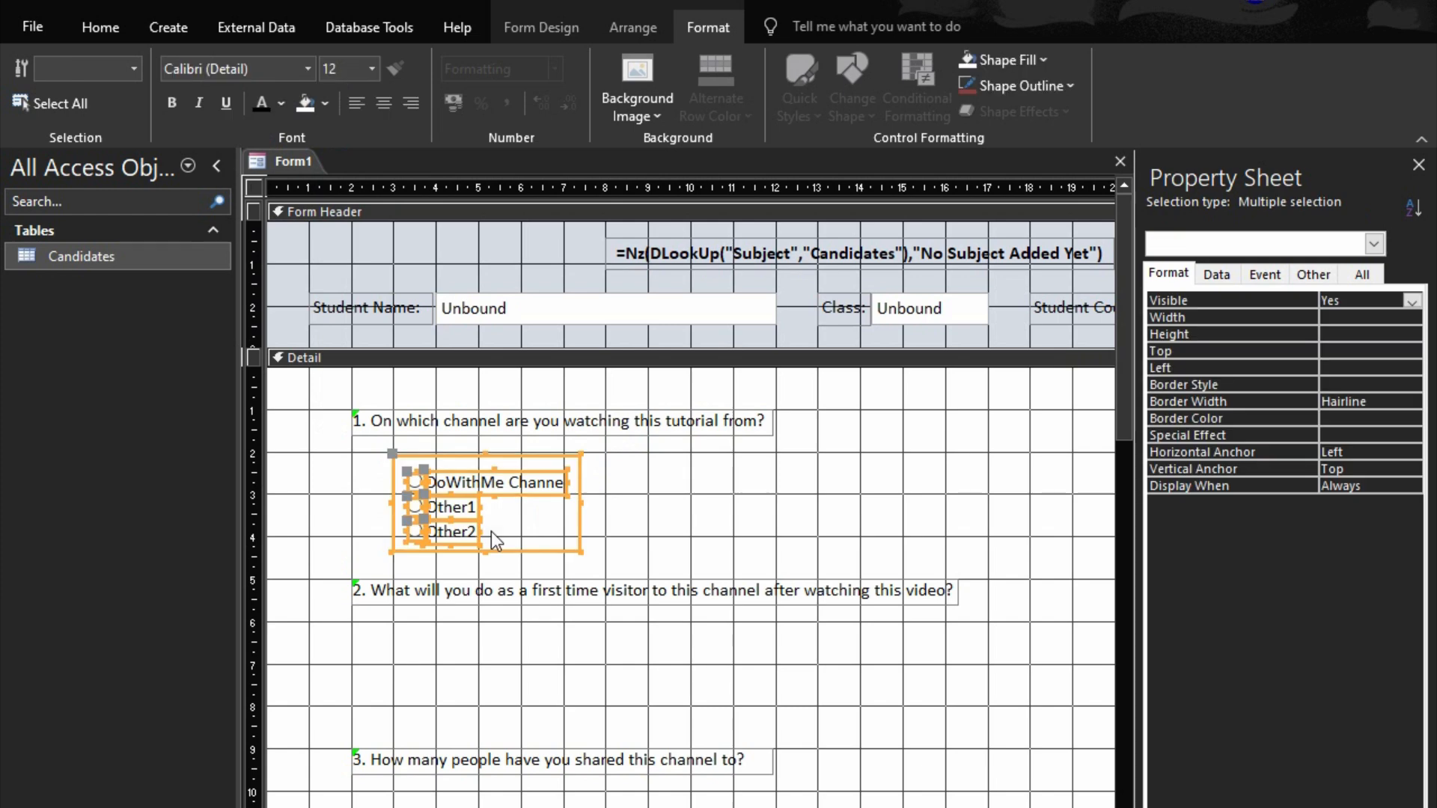
{"action": "right_click", "coordinate": [473, 524]}
{"action": "mouse_move", "coordinate": [567, 783]}
{"action": "left_click", "coordinate": [681, 784]}
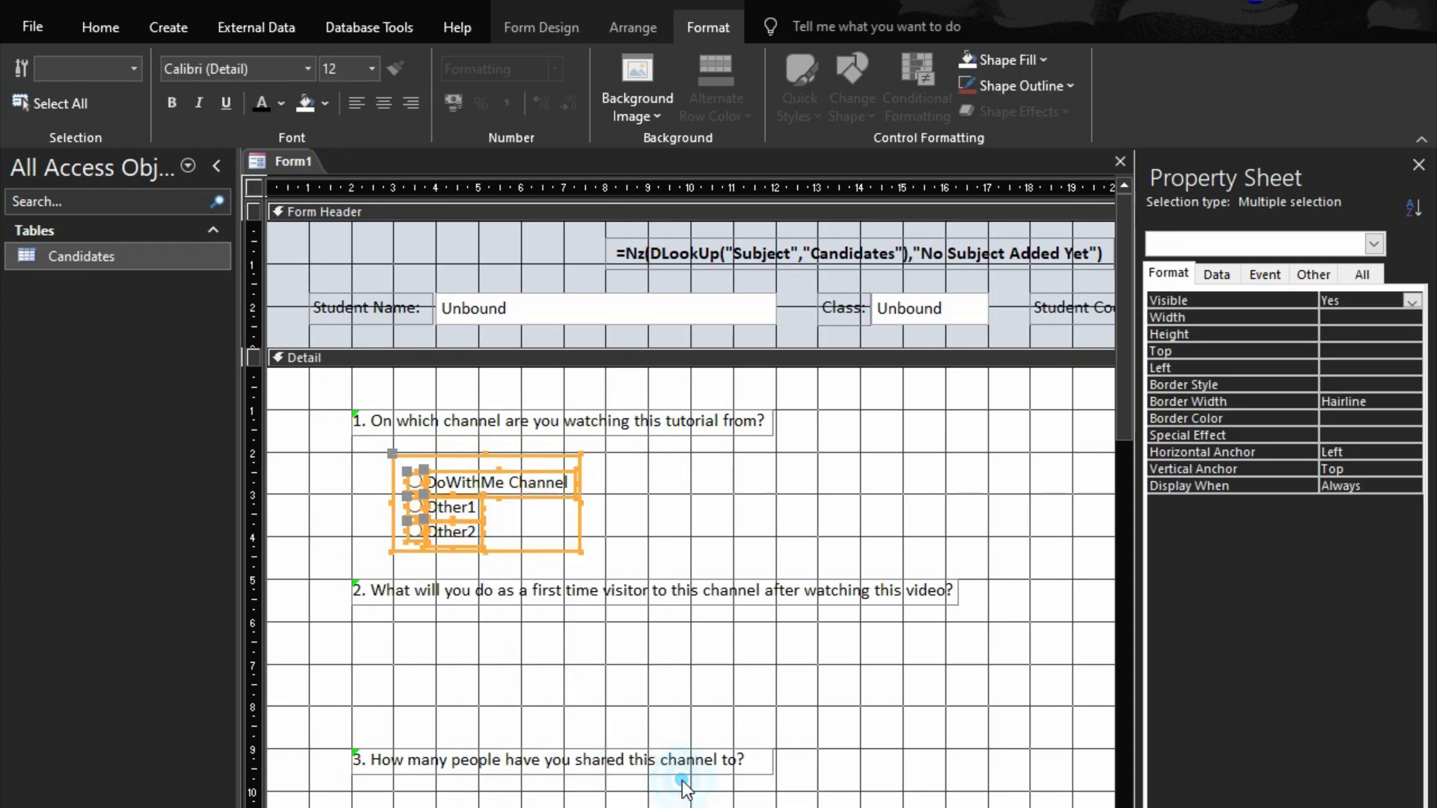
{"action": "left_click", "coordinate": [649, 498]}
- Enlarge question 1's option group frame to about 7 cm wide and 3 cm high
{"action": "left_click", "coordinate": [581, 505]}
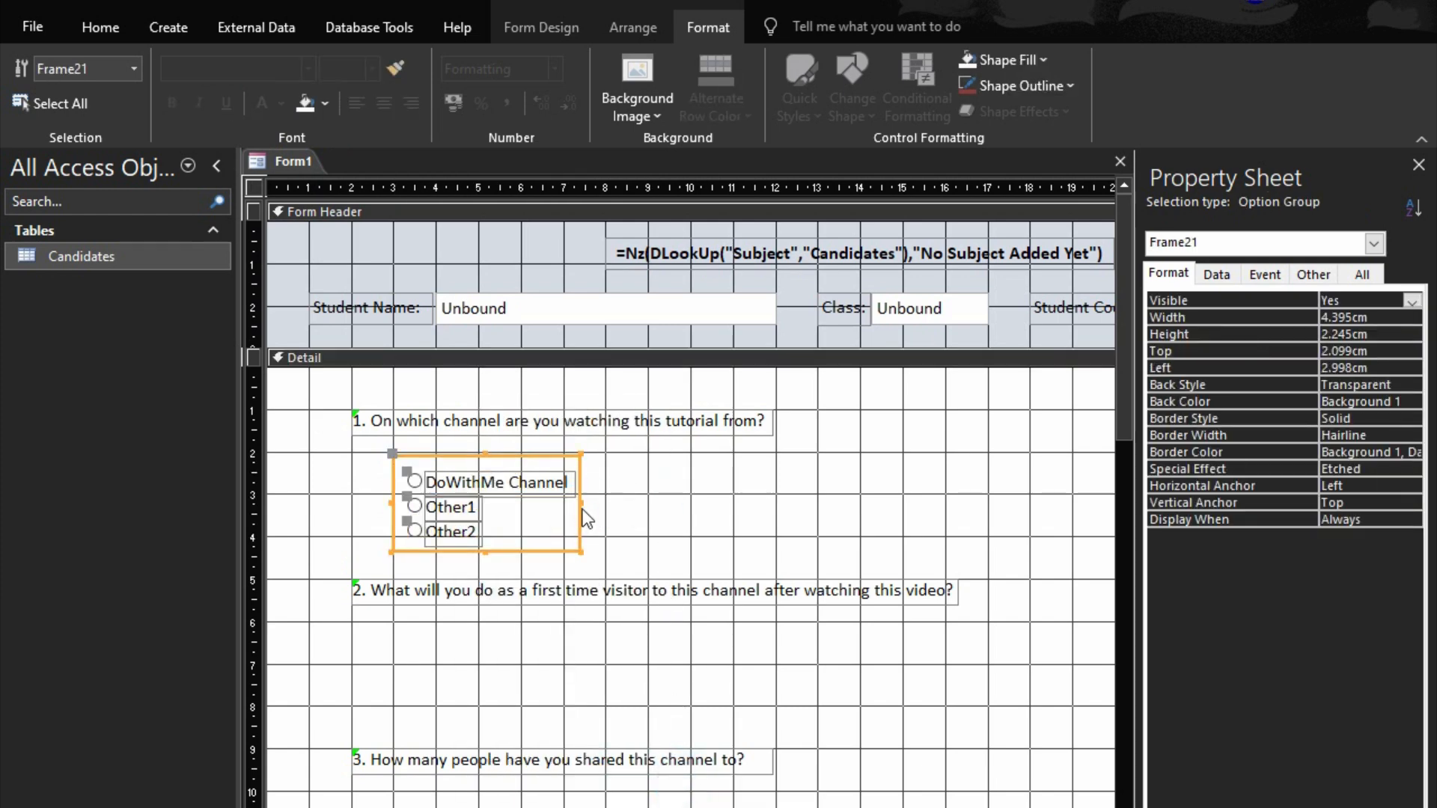
{"action": "left_click_drag", "start_coordinate": [581, 502], "coordinate": [691, 530]}
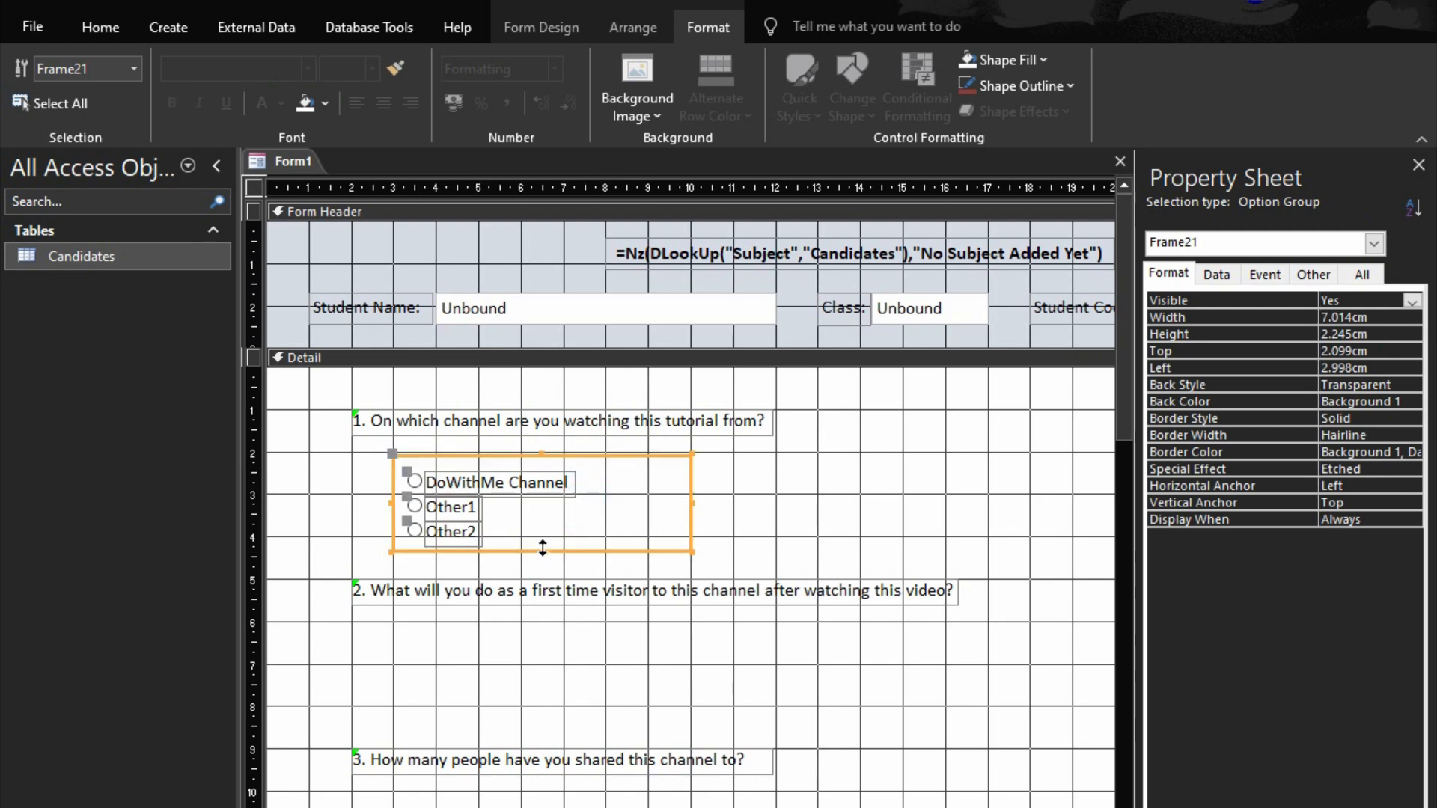
{"action": "left_click_drag", "start_coordinate": [543, 549], "coordinate": [543, 576]}
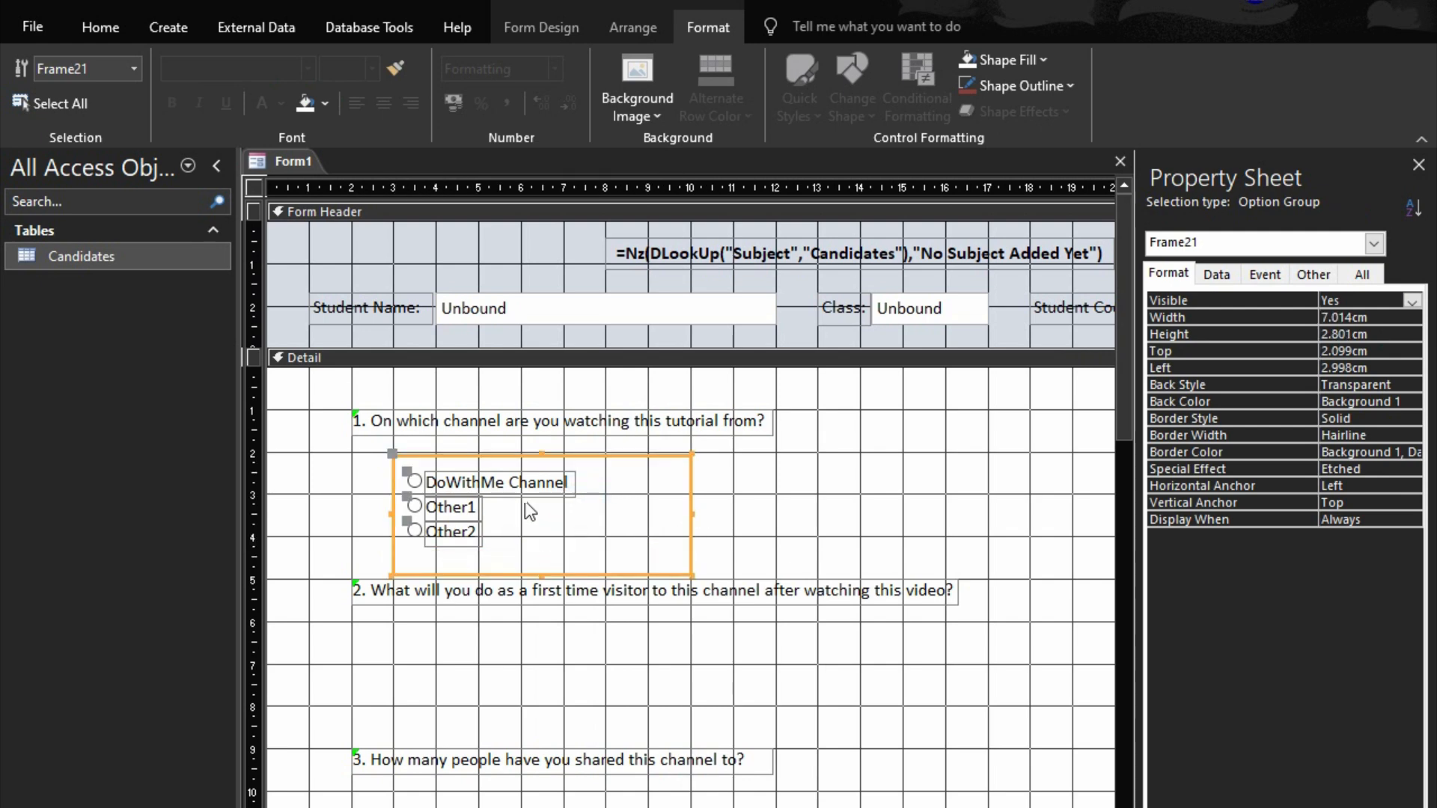
{"action": "left_click_drag", "start_coordinate": [539, 451], "coordinate": [538, 452]}
- Move the "DoWithMe Channel" button and label up near the frame's upper edge, leaving the frame in place
{"action": "left_click_drag", "start_coordinate": [361, 469], "coordinate": [479, 490]}
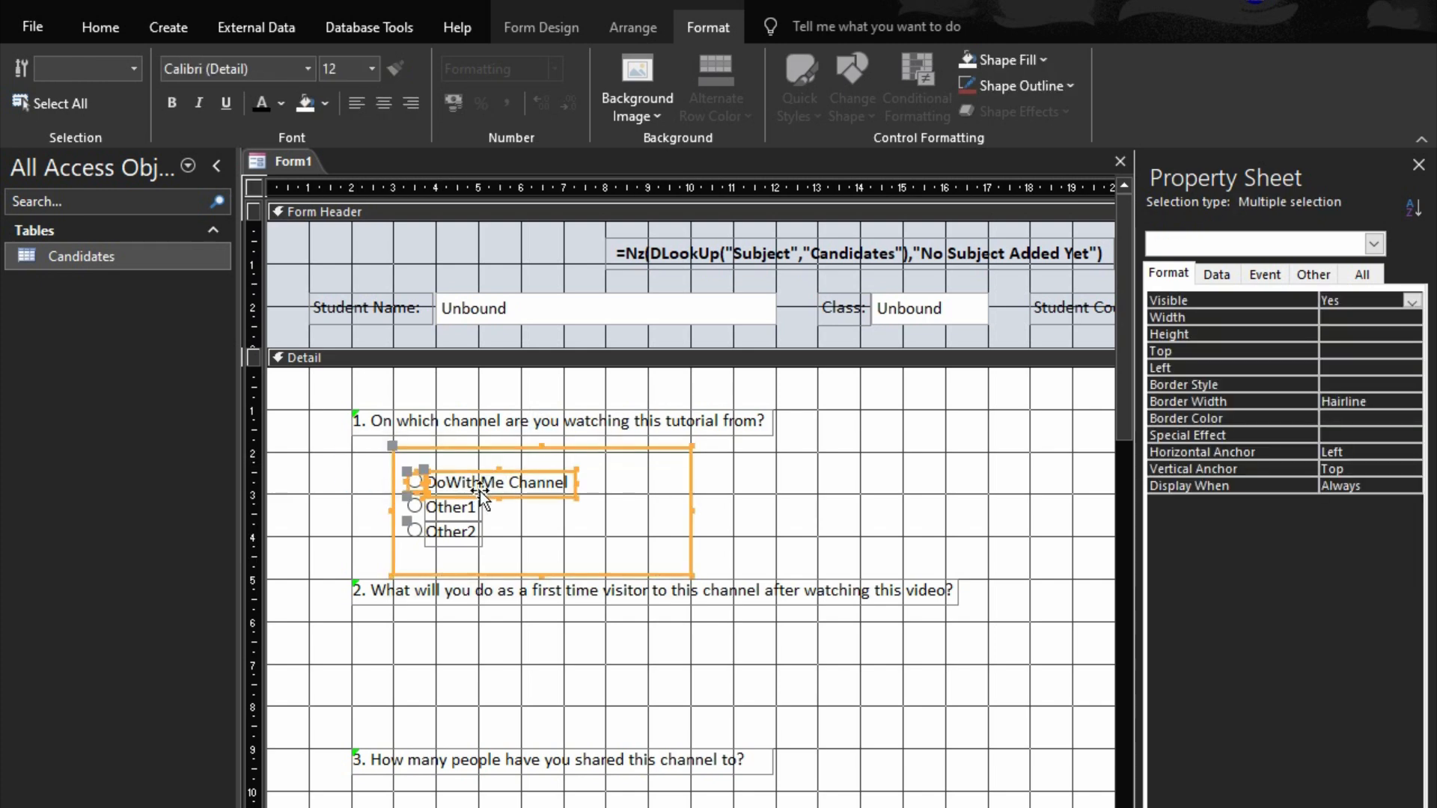
{"action": "left_click", "coordinate": [687, 537], "text": "shift"}
{"action": "key", "text": "Up"}
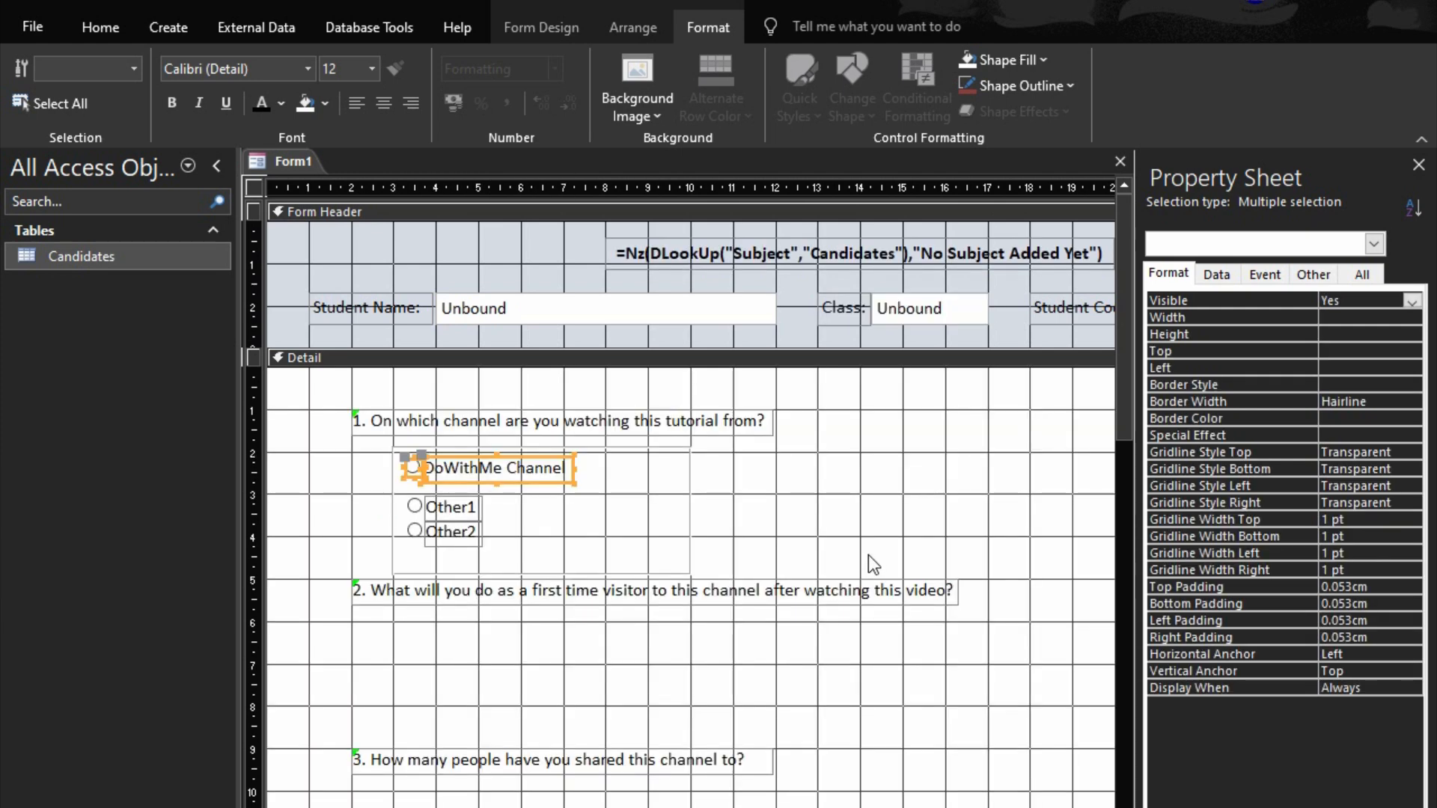
{"action": "key", "text": "Up"}
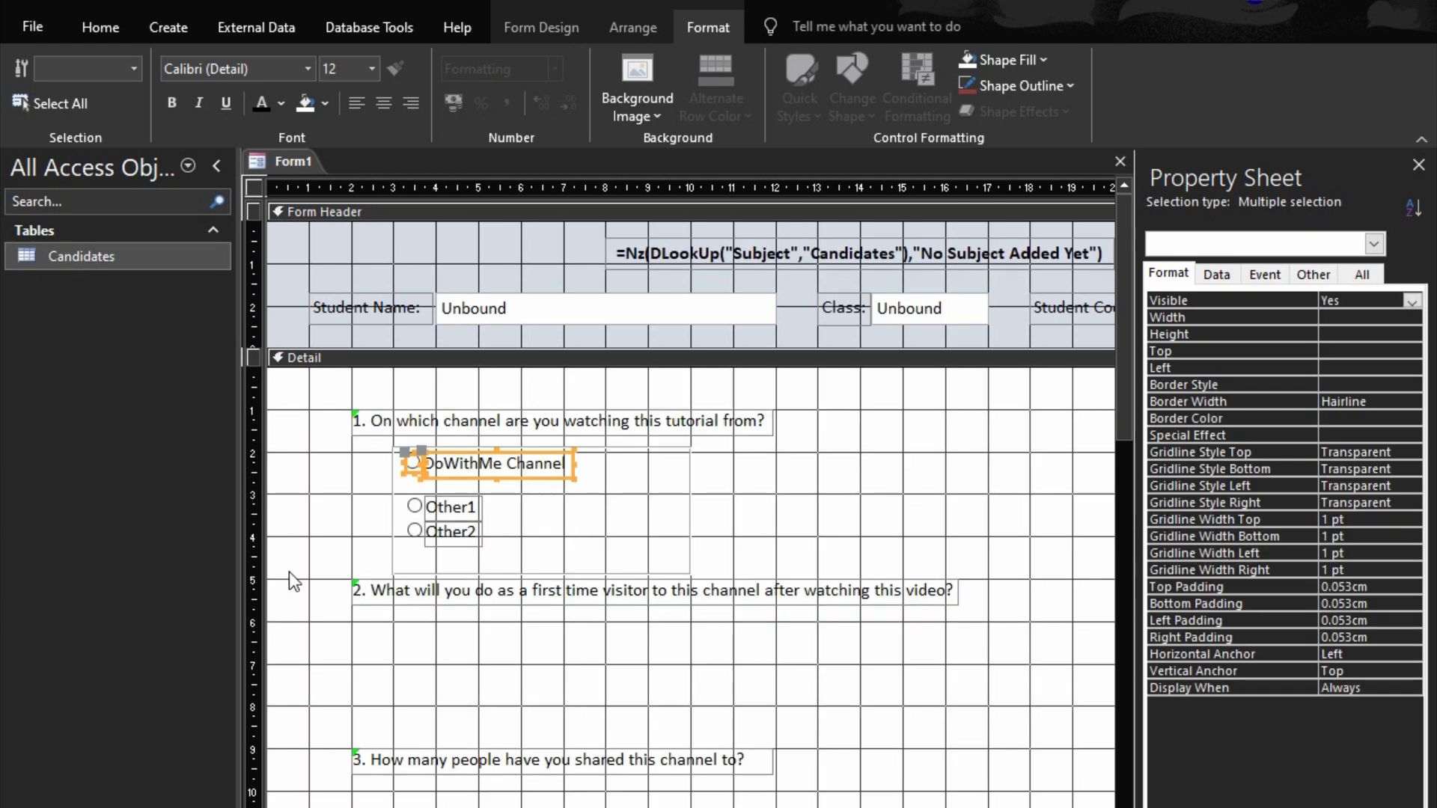
- Nudge the "Other1" button and label slightly up, without moving the option group frame
{"action": "left_click_drag", "start_coordinate": [370, 493], "coordinate": [533, 515]}
{"action": "left_click", "coordinate": [562, 573], "text": "shift"}
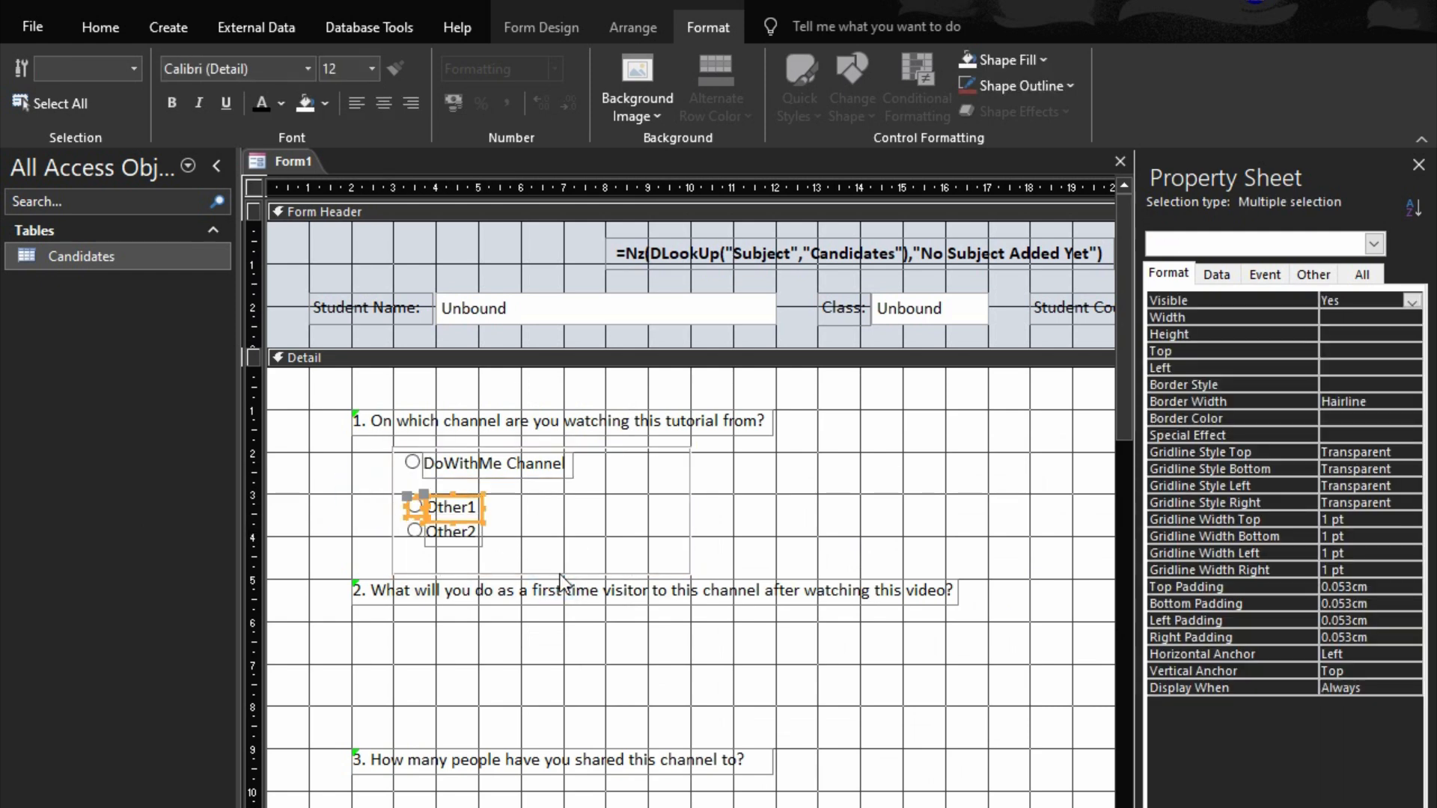
{"action": "key", "text": "Up"}
{"action": "key", "text": "Up"}
{"action": "key", "text": "Up"}
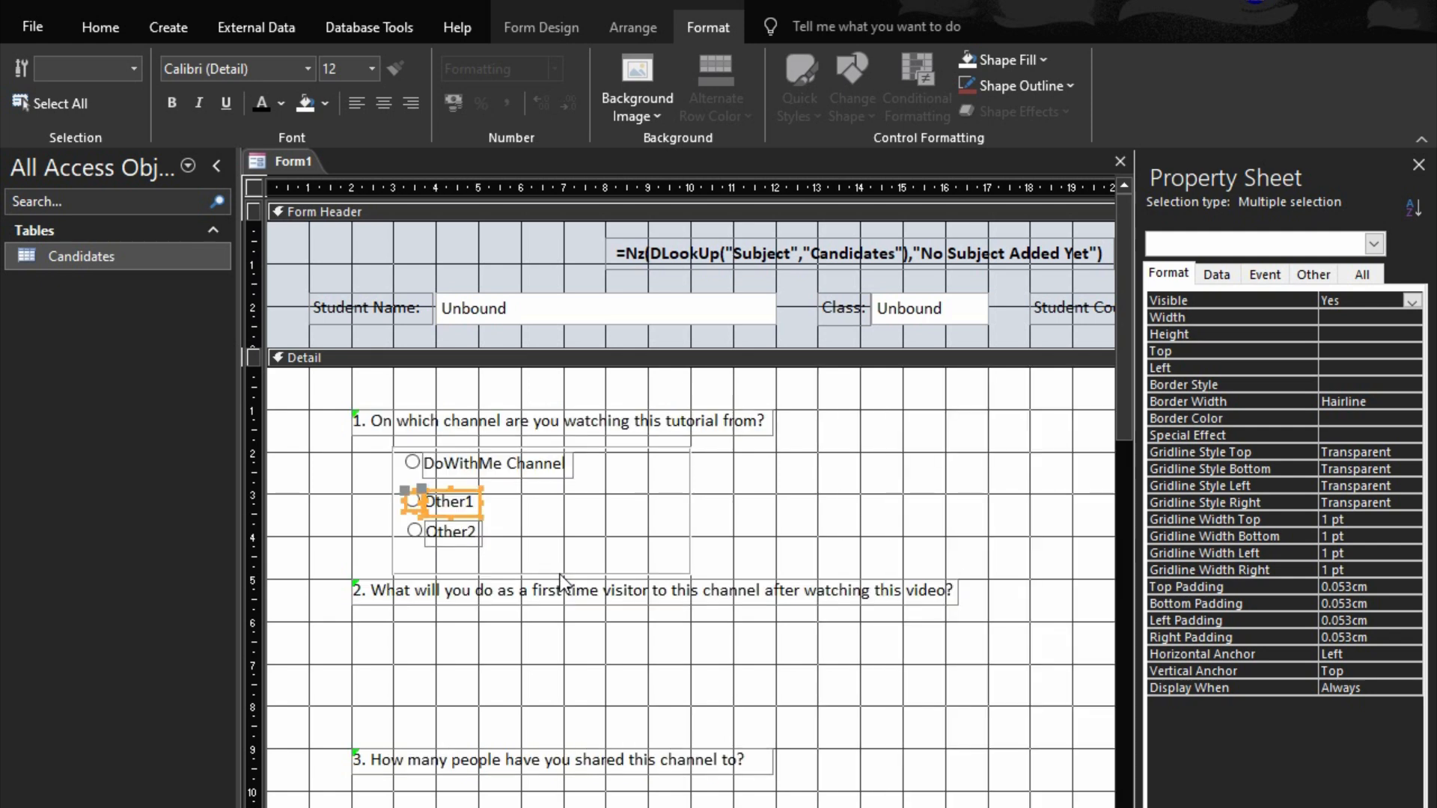
- Nudge the "Other2" button and label down so the three options are evenly spaced inside the frame
{"action": "left_click_drag", "start_coordinate": [365, 525], "coordinate": [483, 549]}
{"action": "left_click", "coordinate": [560, 573], "text": "shift"}
{"action": "key", "text": "Down"}
{"action": "key", "text": "Down"}
{"action": "key", "text": "Down"}
{"action": "key", "text": "Down"}
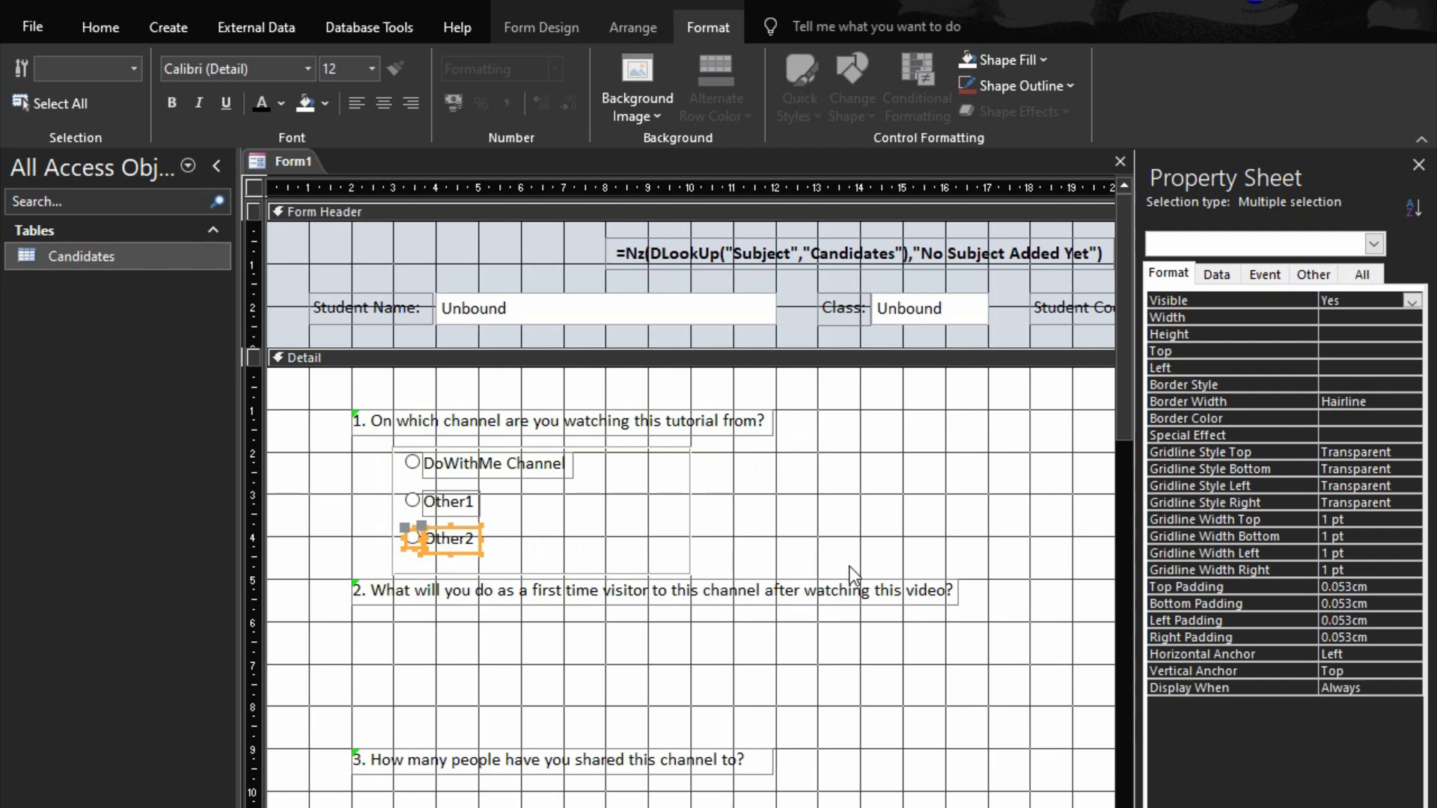
{"action": "left_click", "coordinate": [832, 521]}
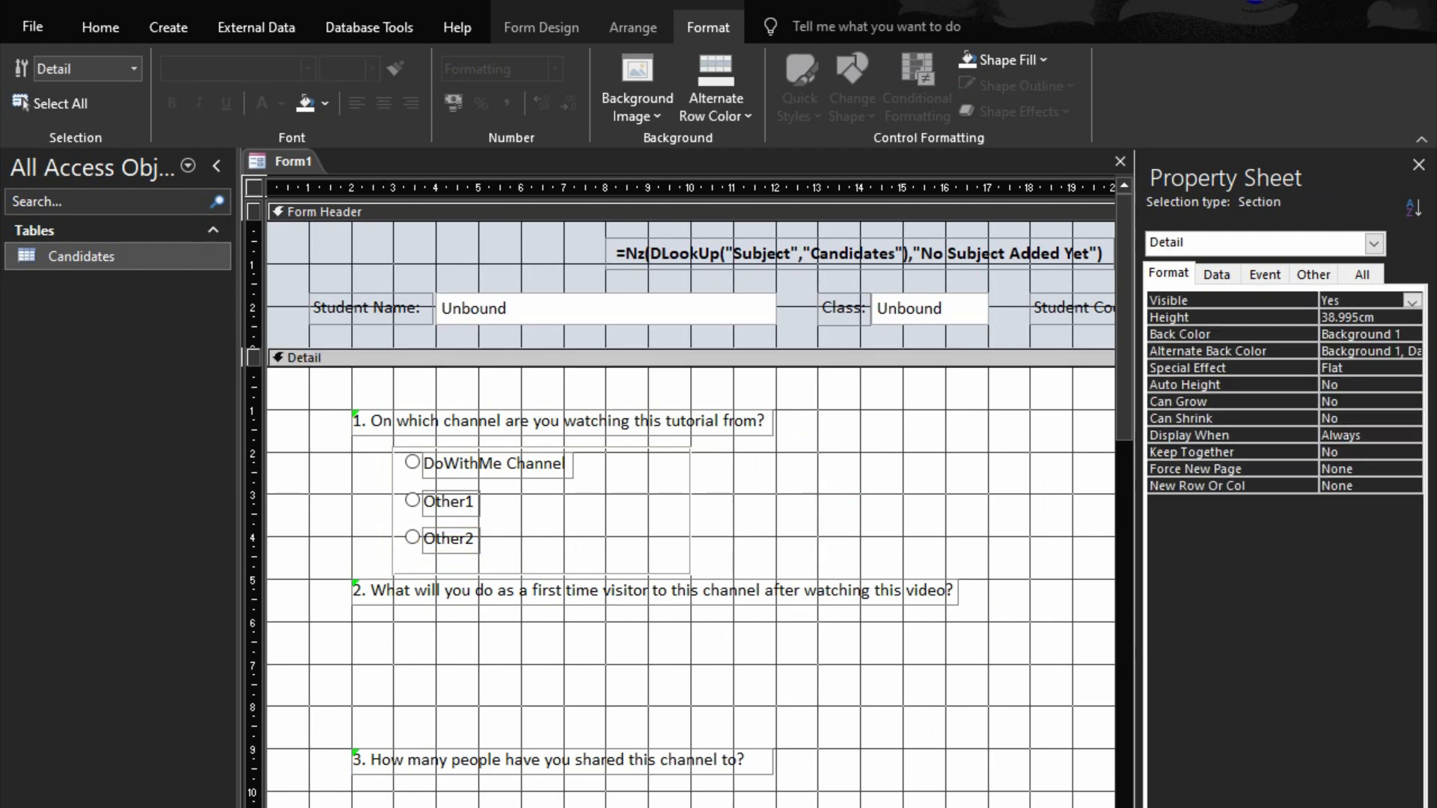
- Preview the option group in Form View and return the form to Design View
{"action": "key", "text": "F5"}
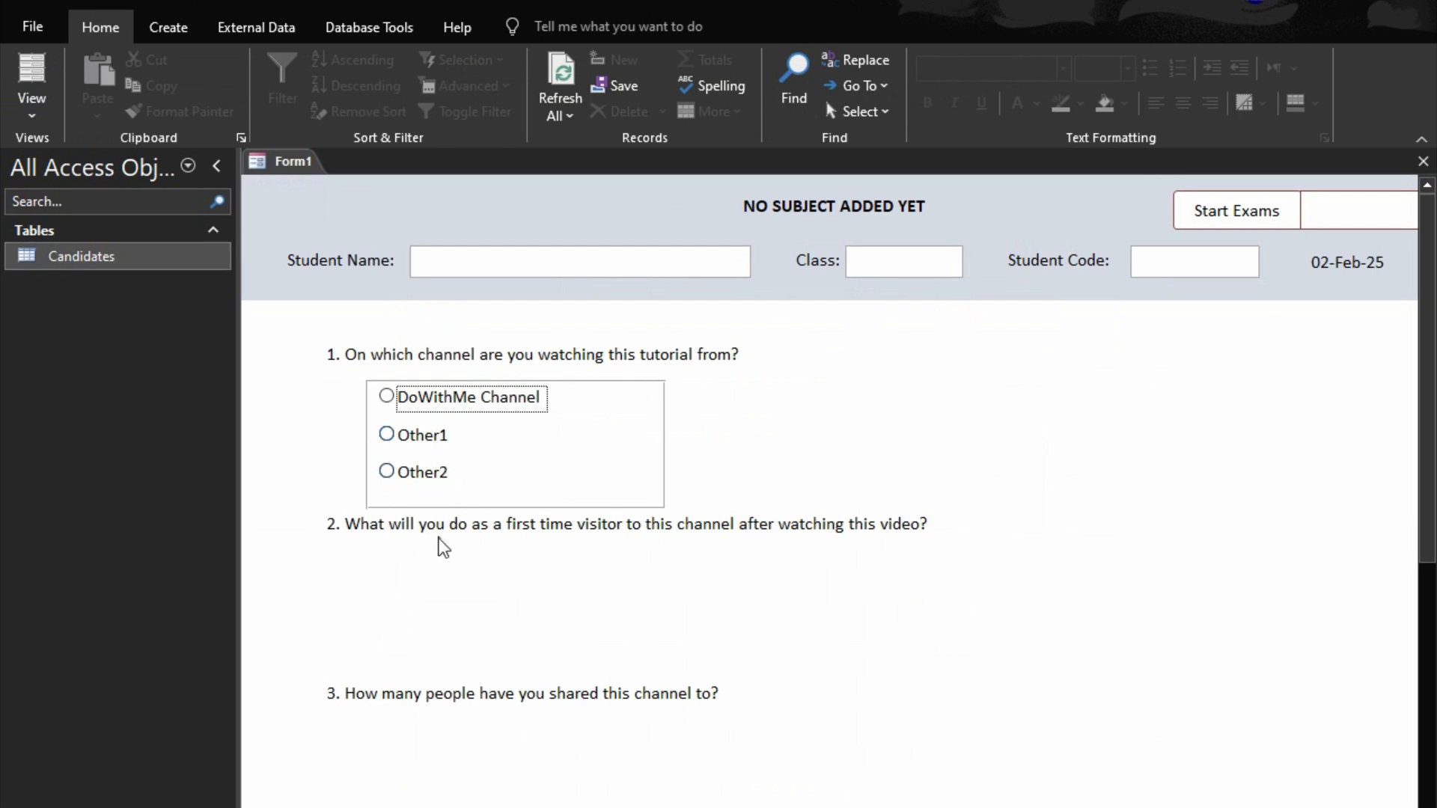
{"action": "right_click", "coordinate": [973, 428]}
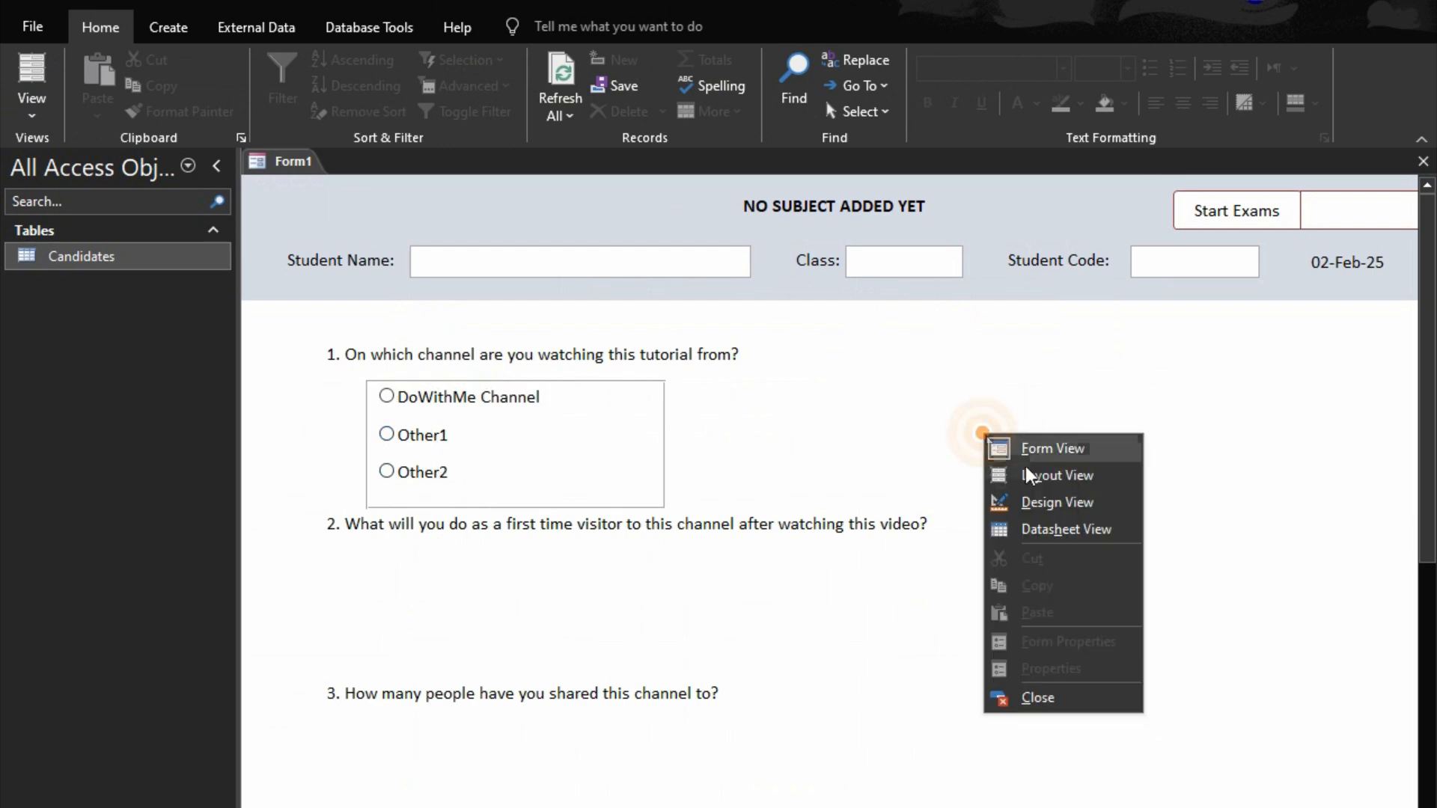
{"action": "left_click", "coordinate": [1051, 501]}
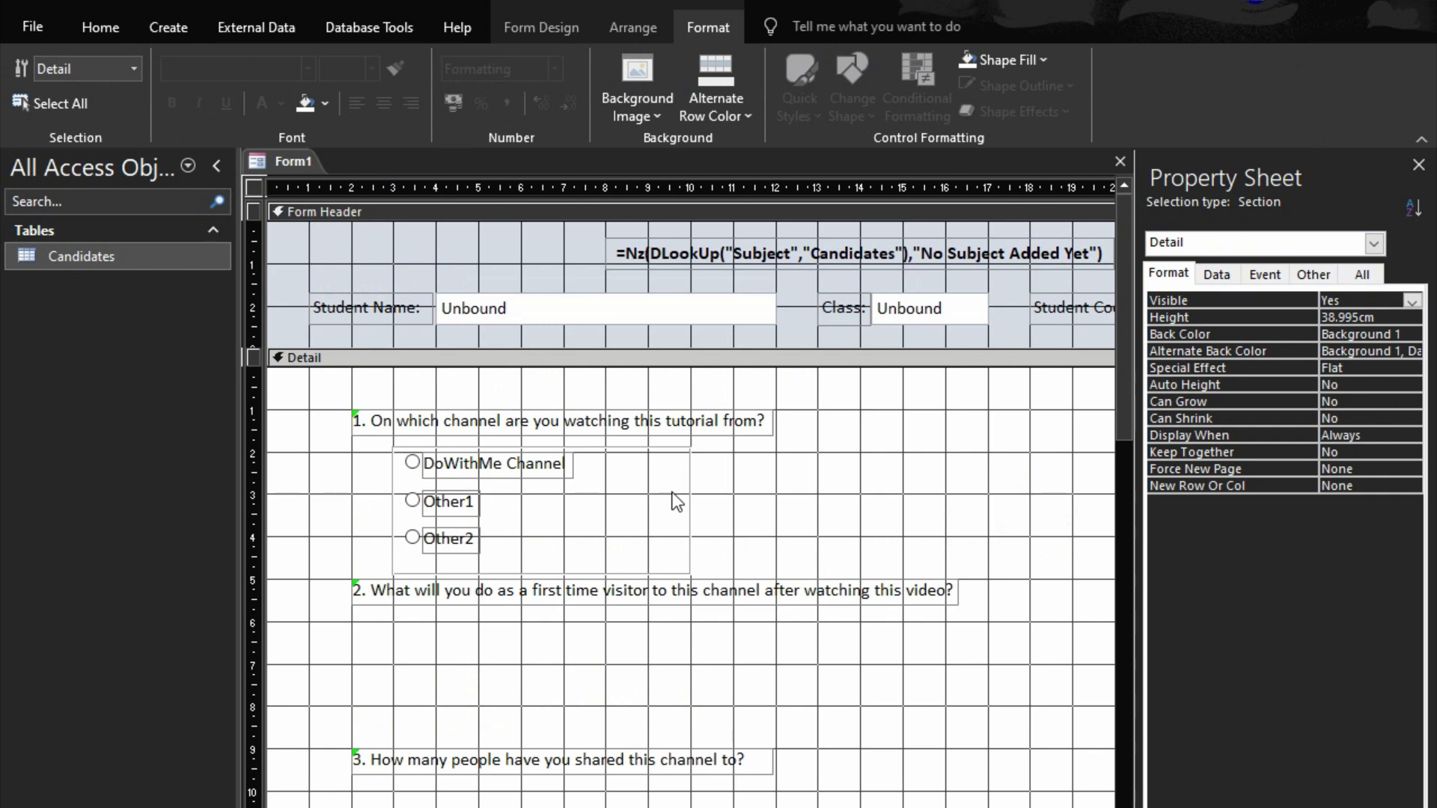
- Set the border style of question 1's option group frame to Transparent
{"action": "left_click", "coordinate": [690, 496]}
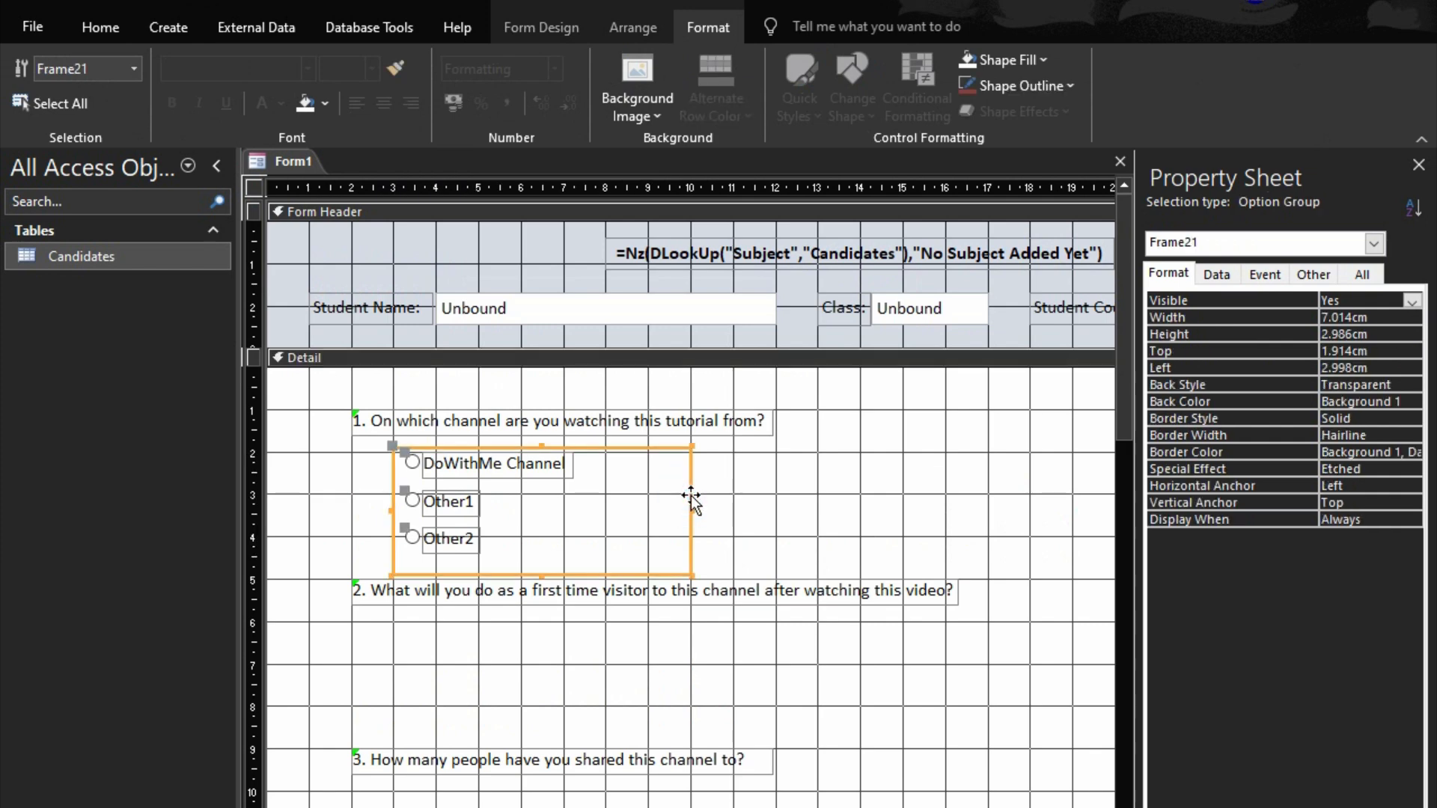
{"action": "left_click", "coordinate": [1180, 275]}
{"action": "left_click", "coordinate": [1176, 422]}
{"action": "type", "text": "Transparent"}
{"action": "key", "text": "Return"}
- Show the form in Form View and test question 1 by choosing DoWithMe Channel, Other1 and Other2 in turn
{"action": "key", "text": "F5"}
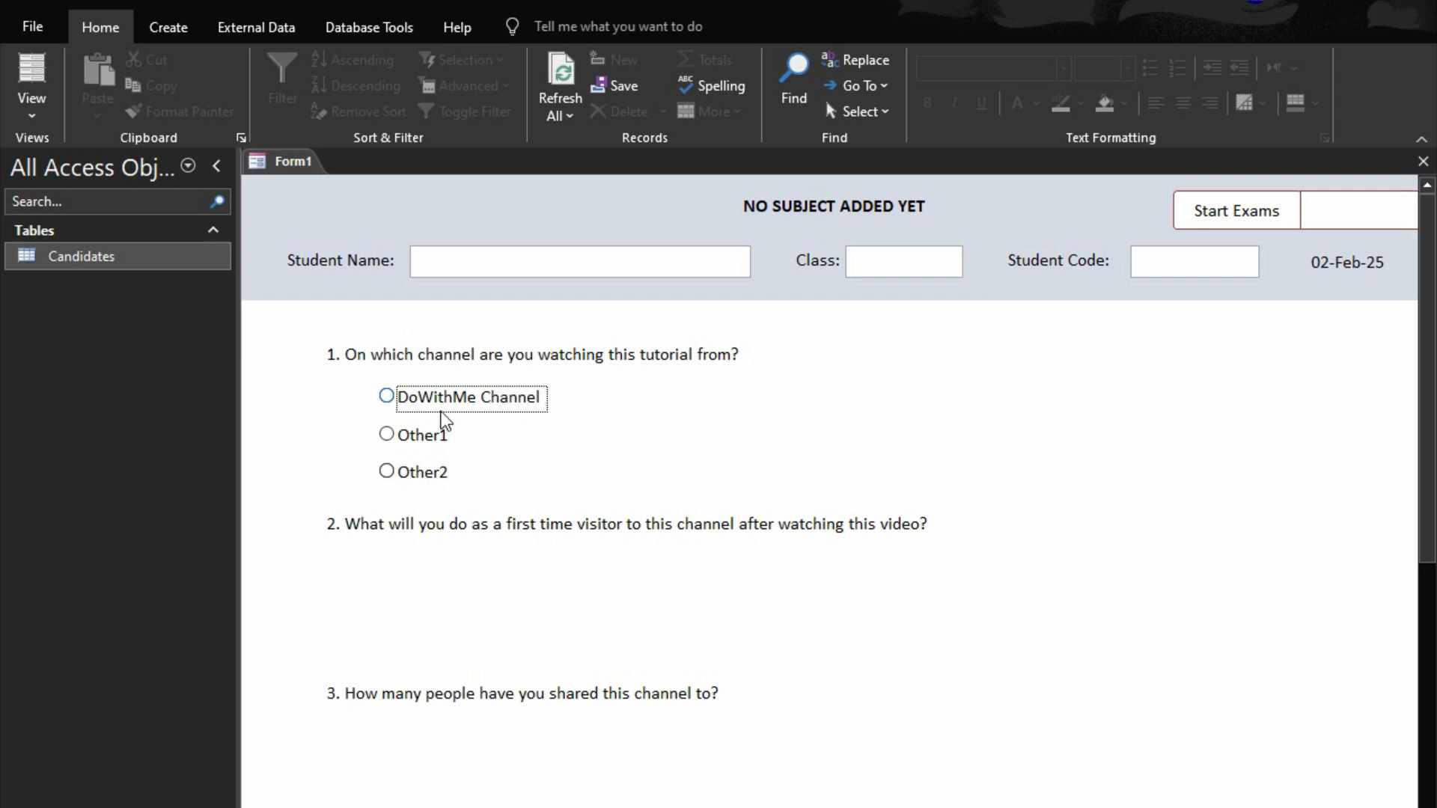
{"action": "left_click", "coordinate": [393, 397]}
{"action": "left_click", "coordinate": [387, 435]}
{"action": "left_click", "coordinate": [388, 470]}
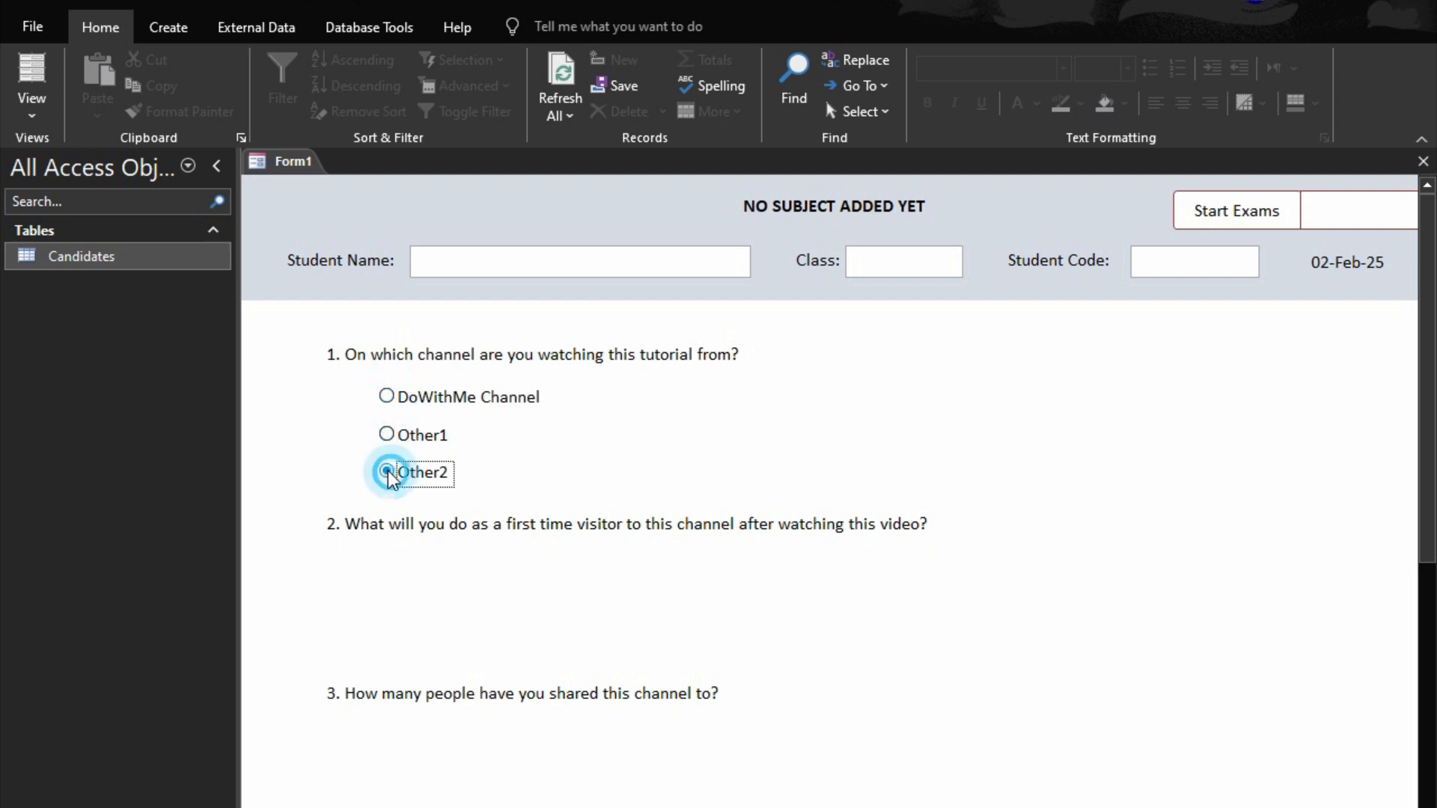
- Test question 1 by choosing its three answers repeatedly, and return the form to Design View
{"action": "left_click", "coordinate": [388, 437]}
{"action": "left_click", "coordinate": [386, 398]}
{"action": "left_click", "coordinate": [388, 435]}
{"action": "left_click", "coordinate": [387, 471]}
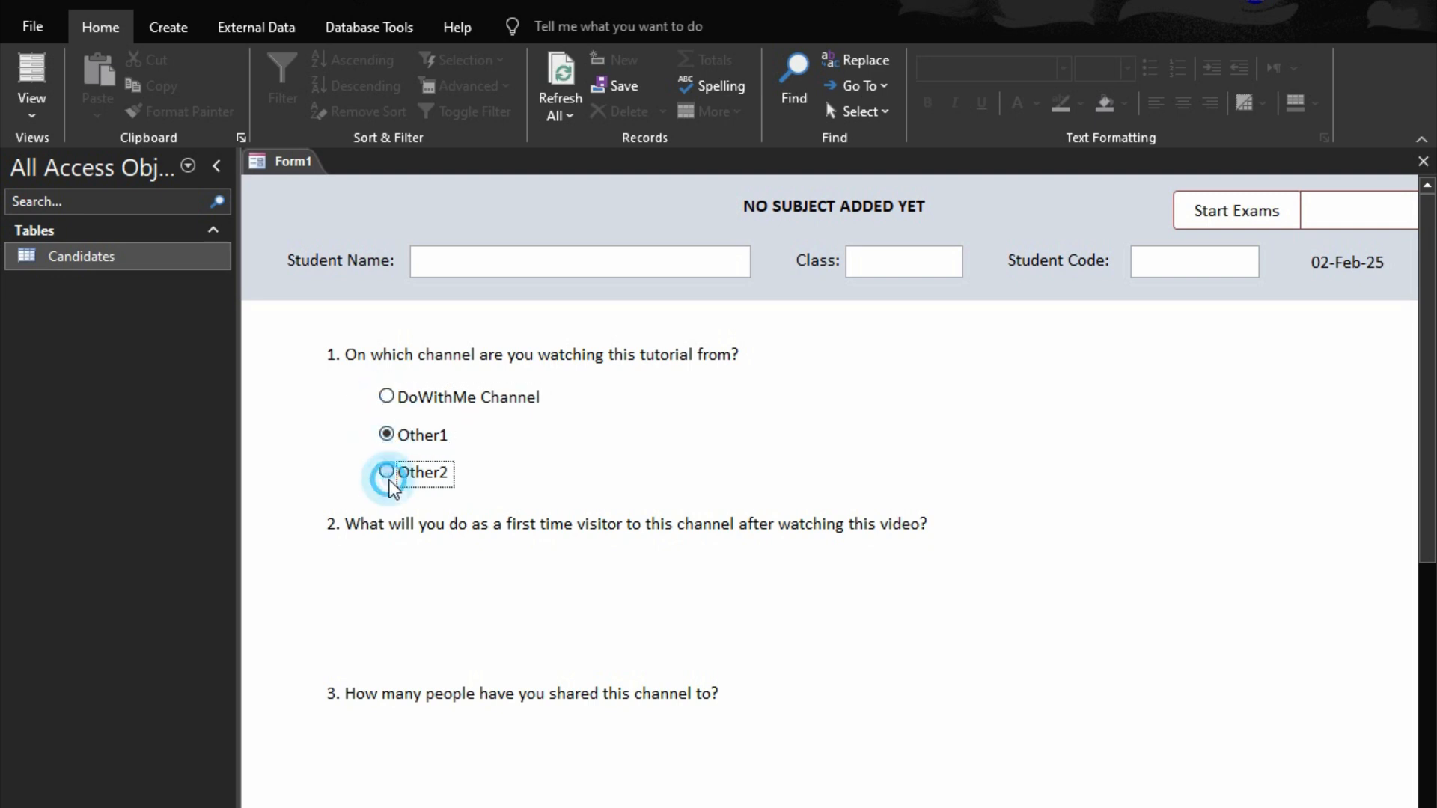
{"action": "left_click", "coordinate": [387, 398]}
{"action": "left_click", "coordinate": [387, 435]}
{"action": "left_click", "coordinate": [388, 472]}
{"action": "left_click", "coordinate": [568, 399]}
{"action": "right_click", "coordinate": [582, 411]}
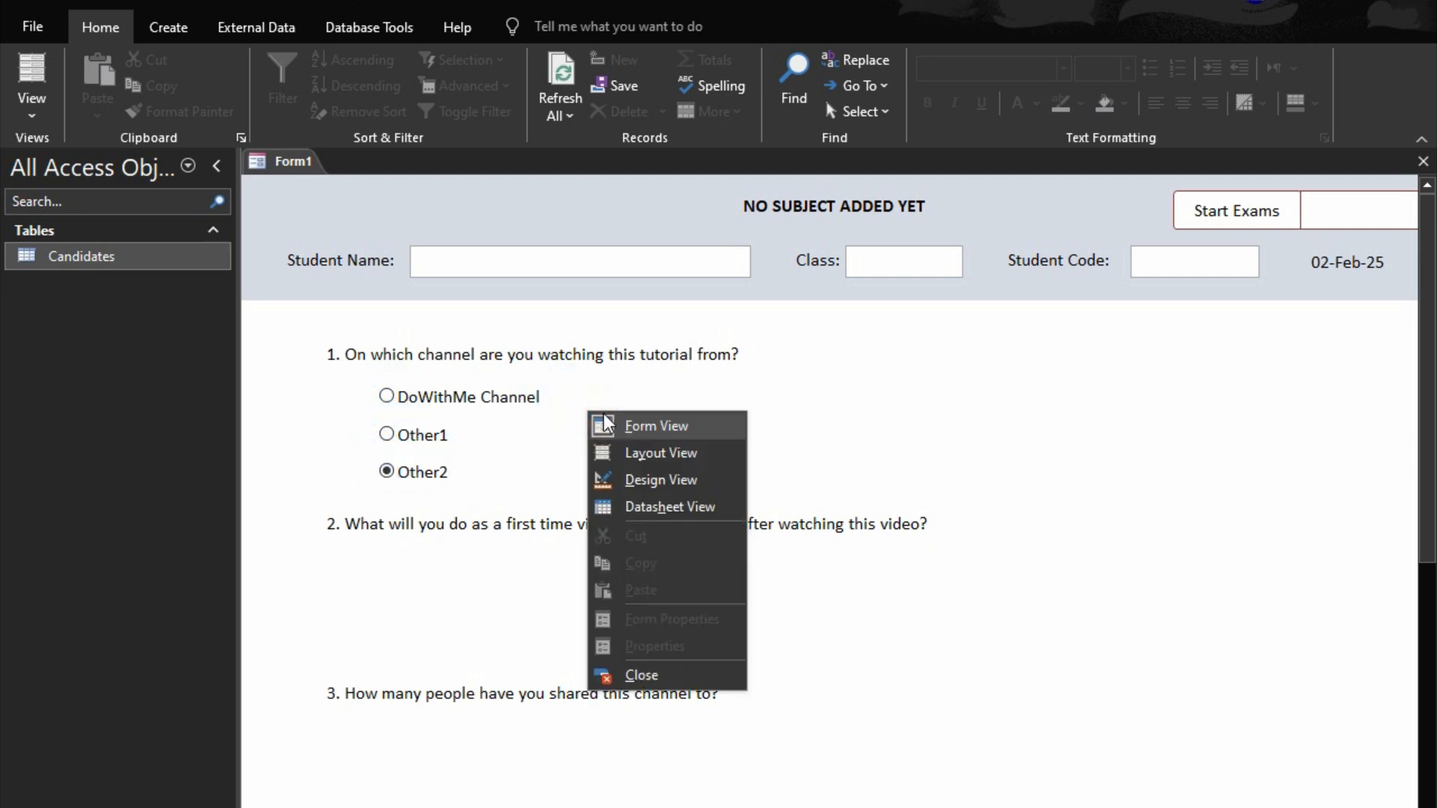
{"action": "left_click", "coordinate": [635, 479]}
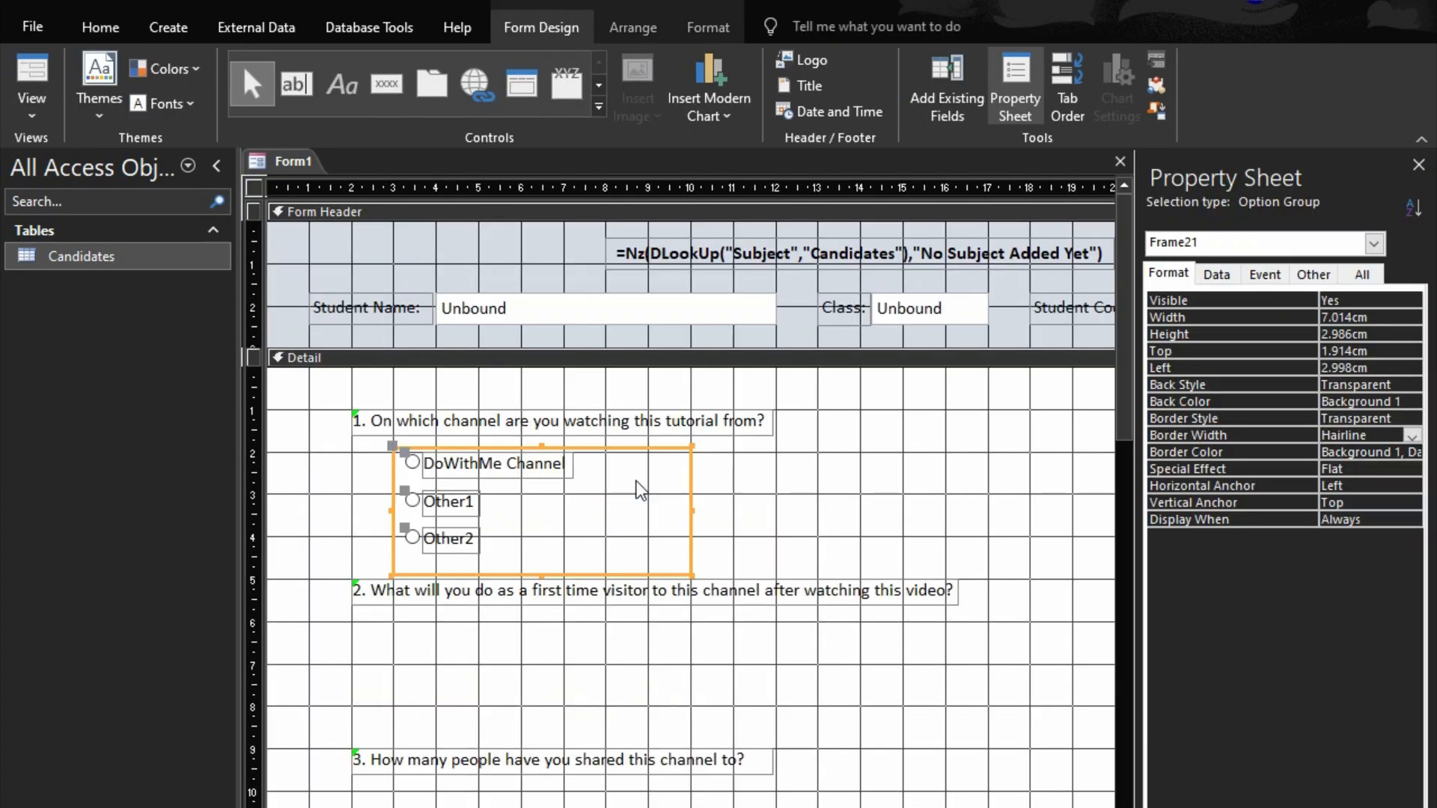
- Nudge the "Other1" and "Other2" buttons and labels up together, leaving question 1's frame in place
{"action": "left_click_drag", "start_coordinate": [330, 519], "coordinate": [500, 551]}
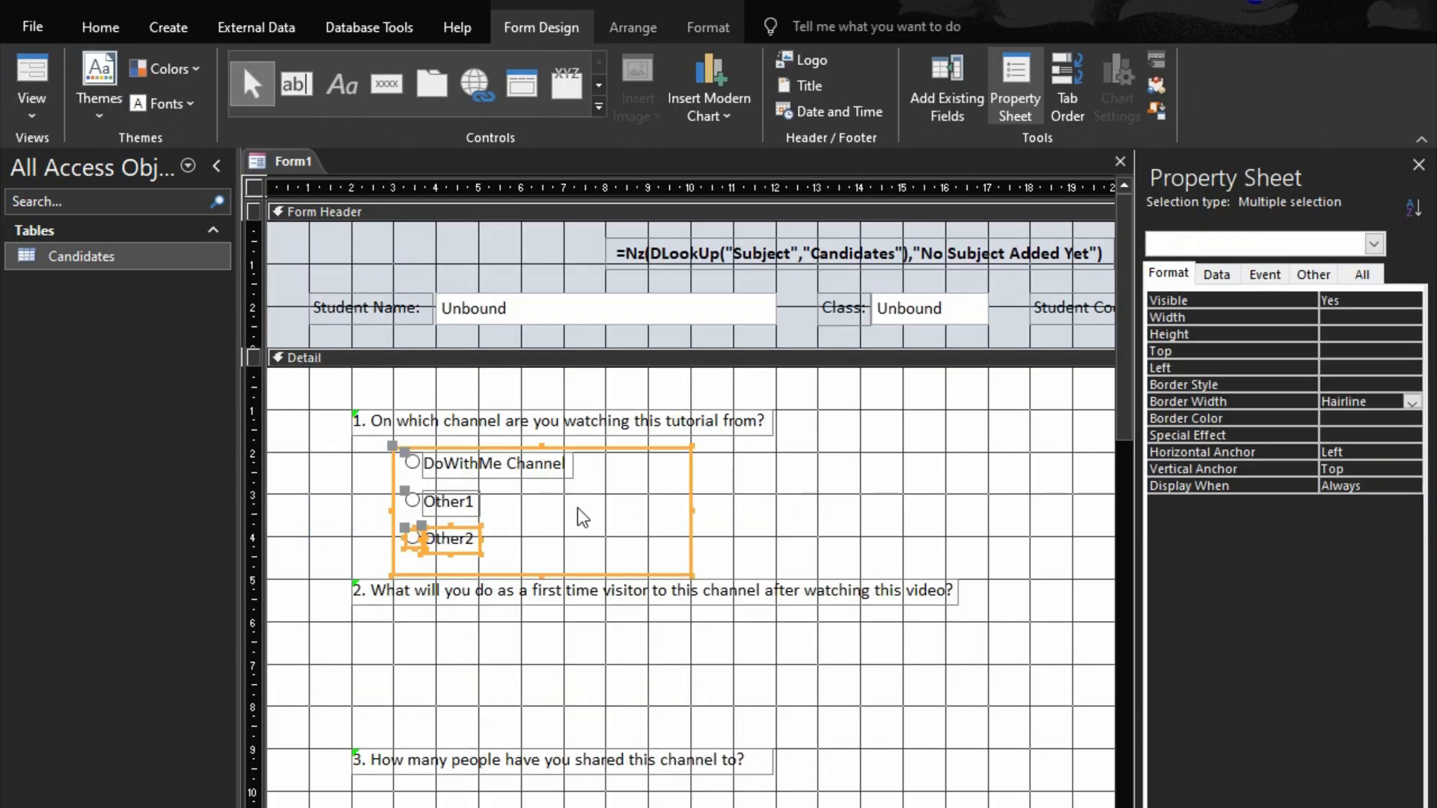
{"action": "left_click_drag", "start_coordinate": [355, 480], "coordinate": [457, 546]}
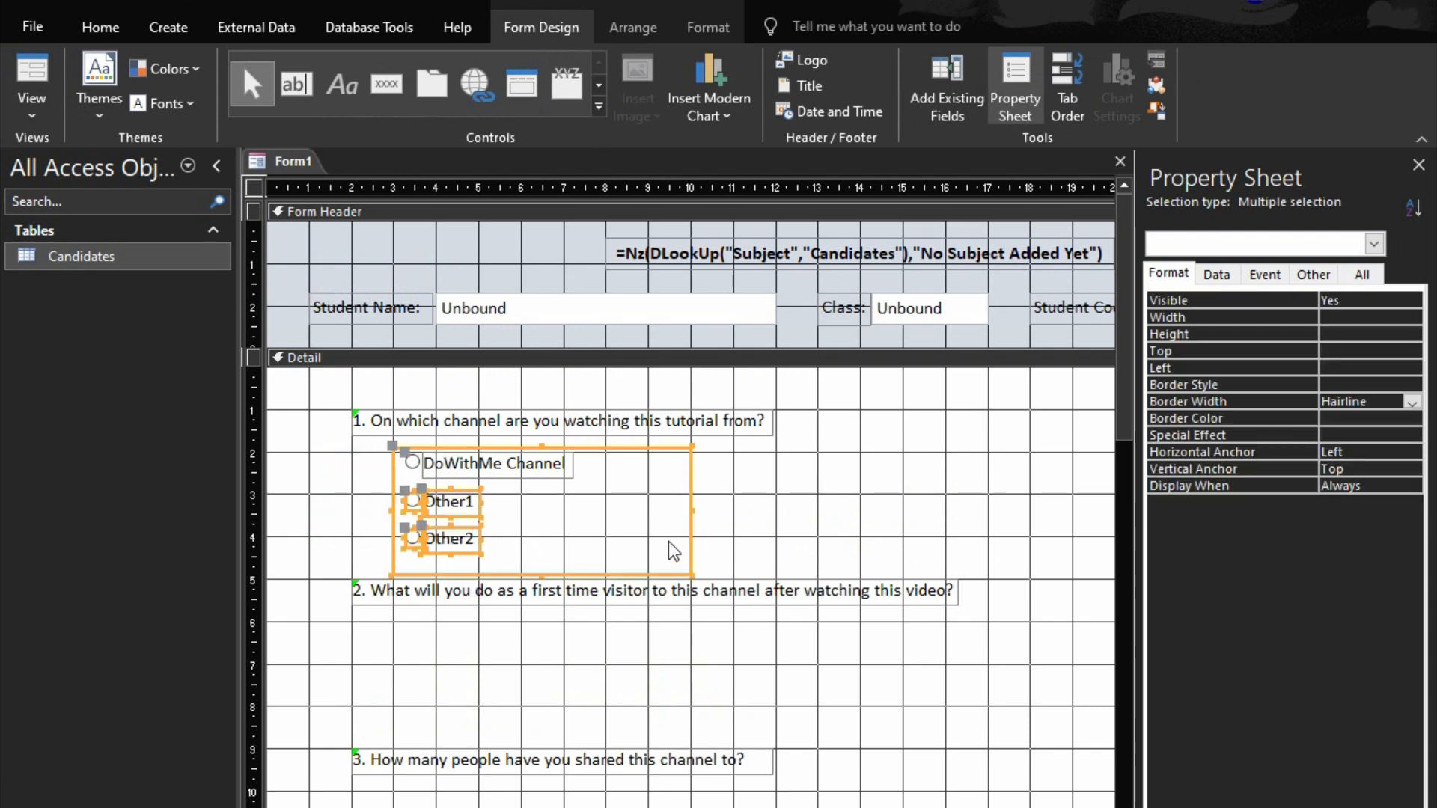
{"action": "left_click", "coordinate": [689, 525], "text": "shift"}
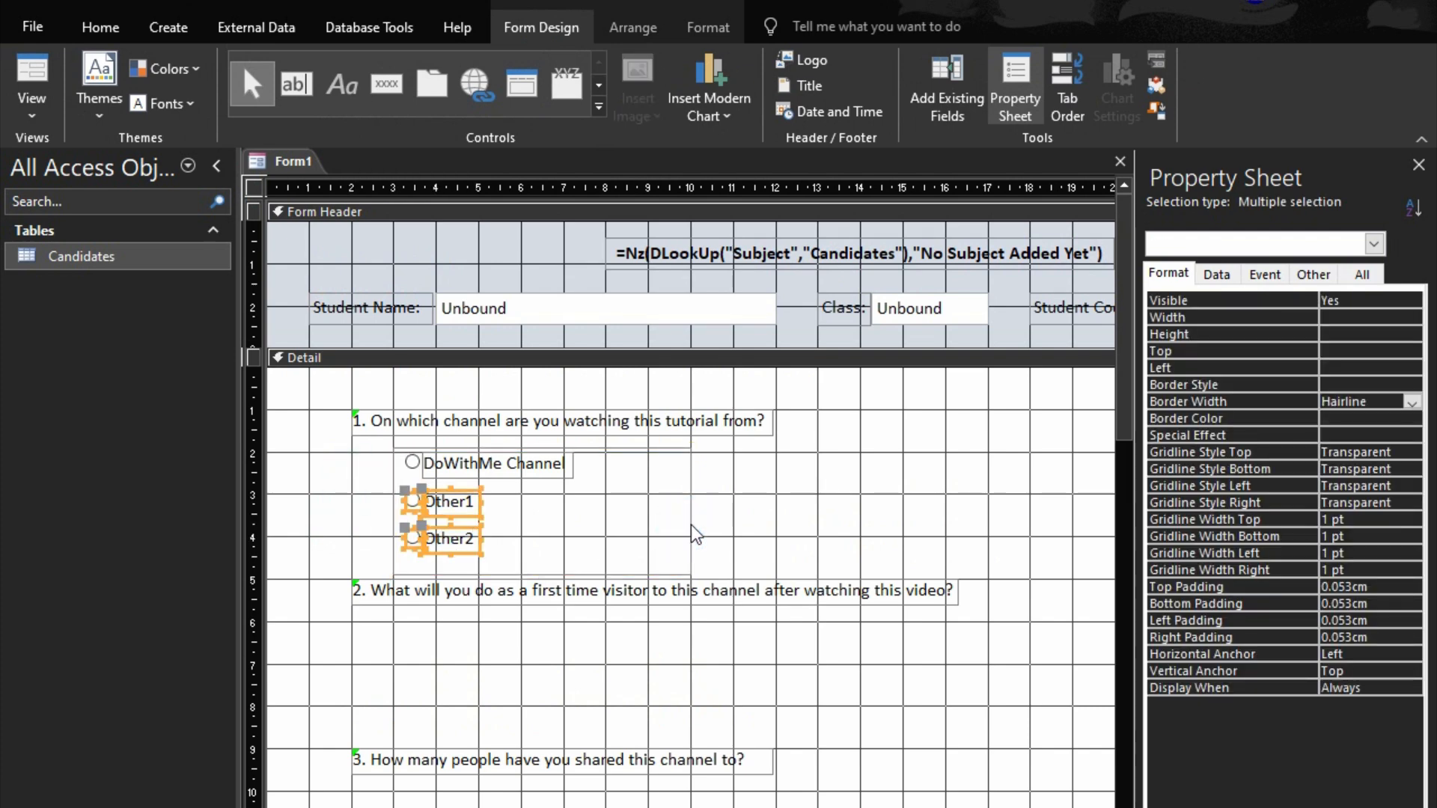
{"action": "key", "text": "Up"}
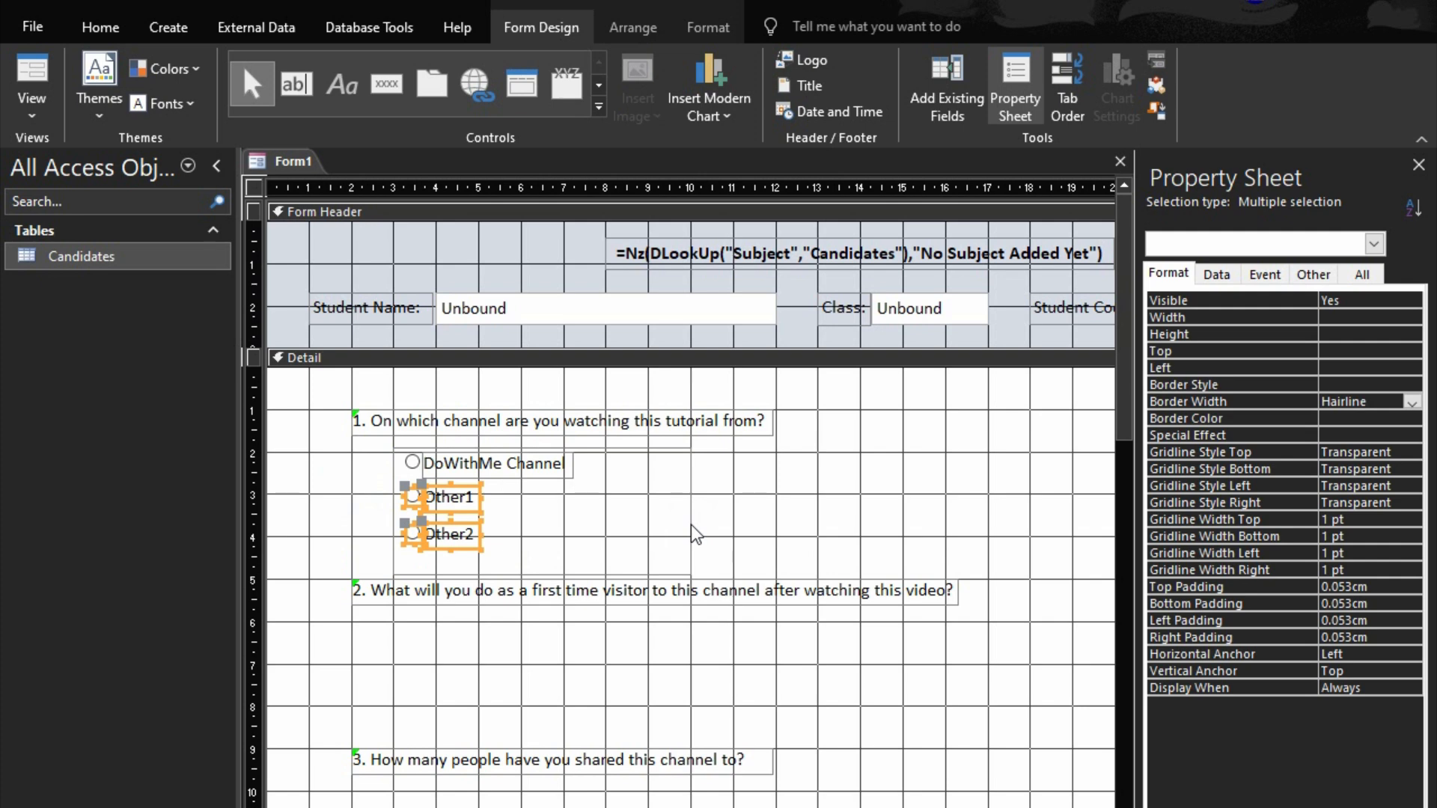
- Nudge only the "Other2" button and label up to even out the spacing of question 1's options
{"action": "left_click_drag", "start_coordinate": [313, 532], "coordinate": [684, 540]}
{"action": "left_click", "coordinate": [695, 528]}
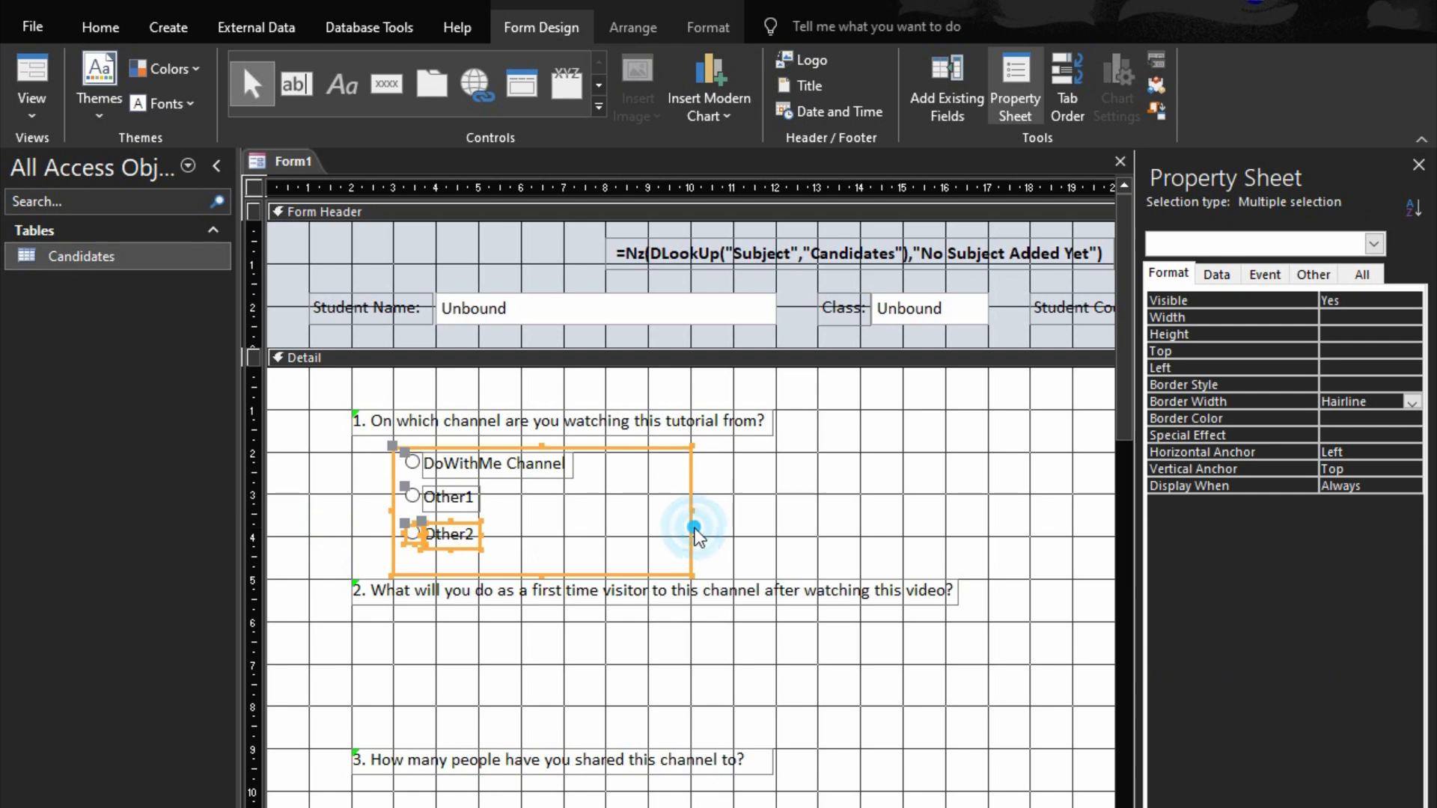
{"action": "left_click", "coordinate": [687, 528], "text": "shift"}
{"action": "key", "text": "Up"}
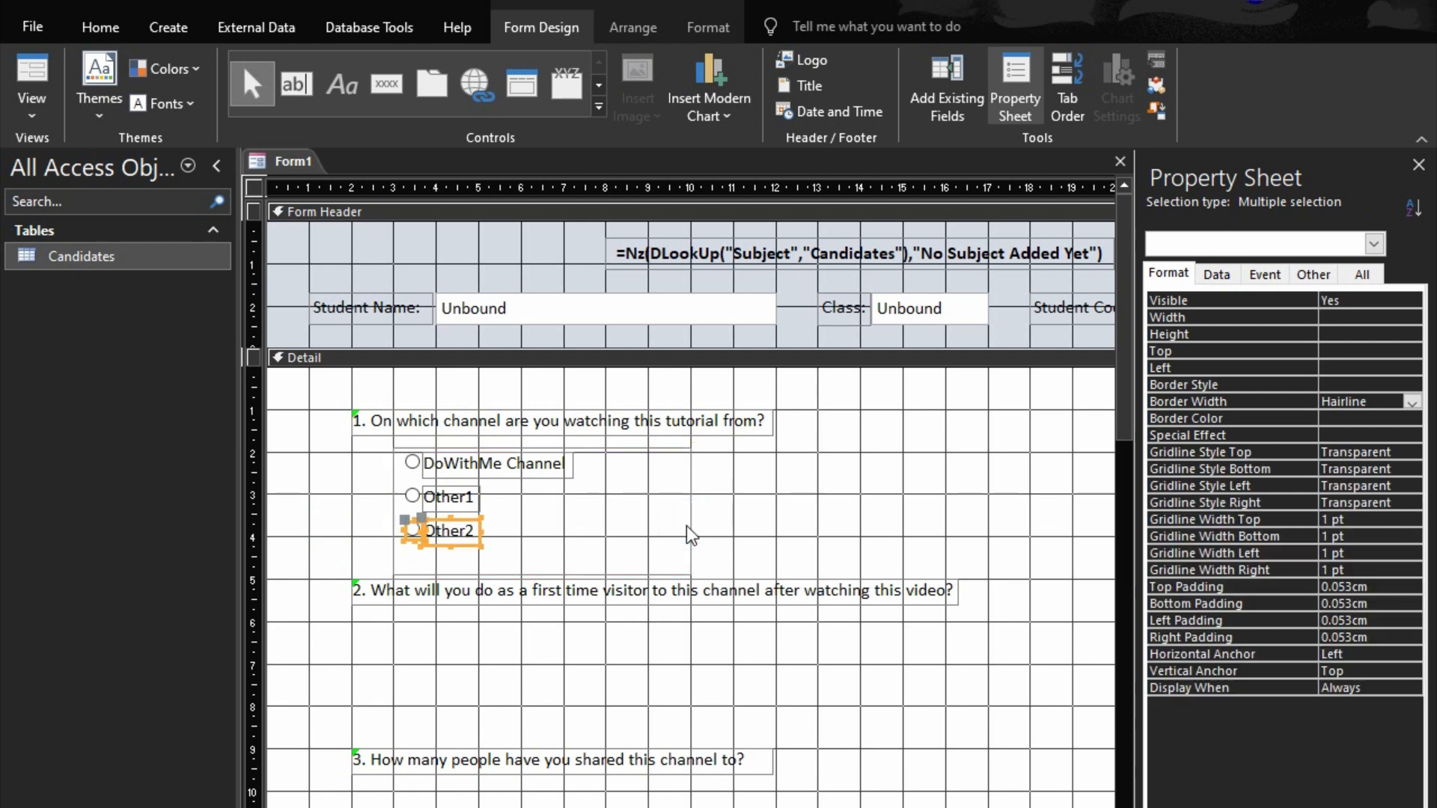
{"action": "left_click", "coordinate": [360, 480]}
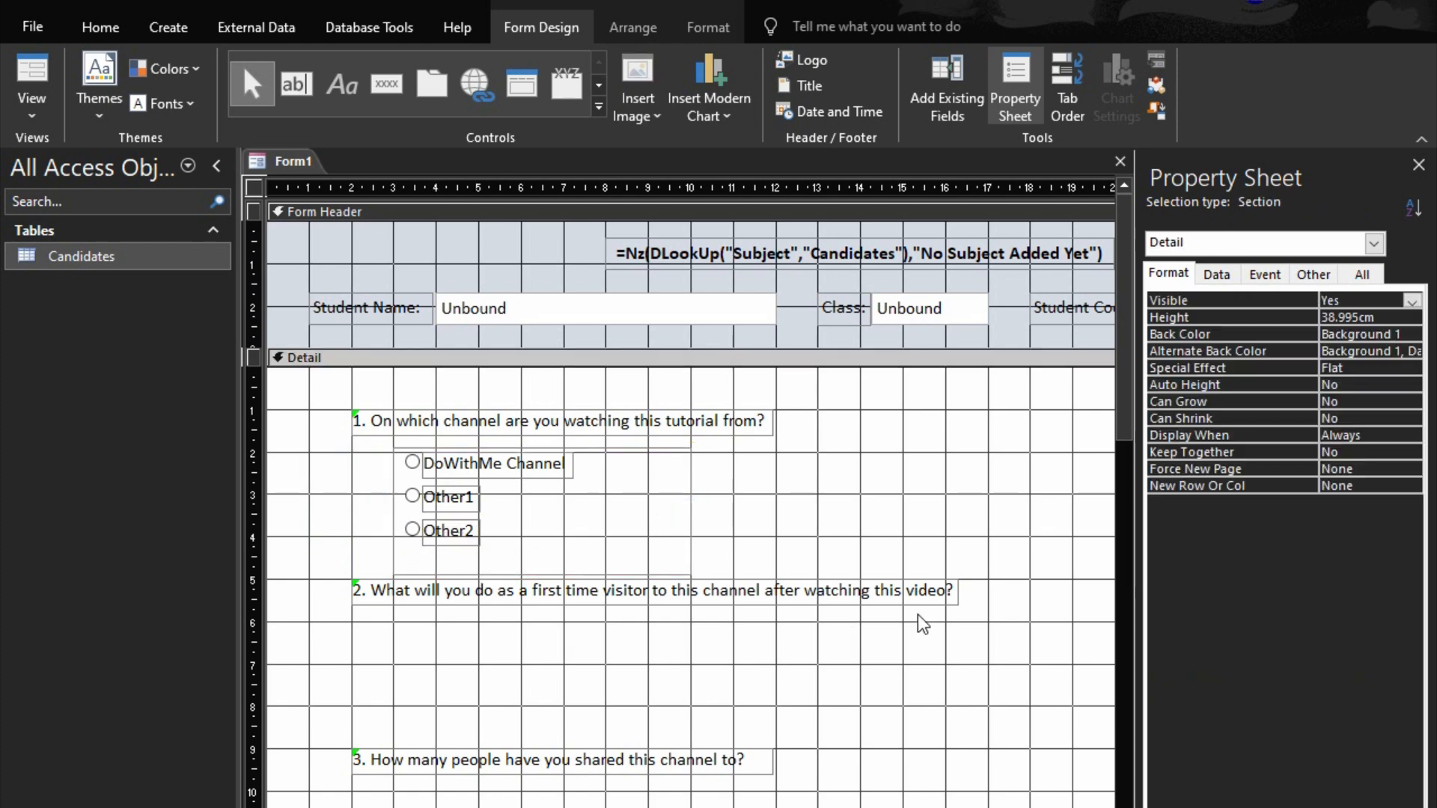
- Shorten question 1's option group frame from its lower edge to a height of about 2.48 cm
{"action": "left_click", "coordinate": [361, 464]}
{"action": "left_click", "coordinate": [520, 572]}
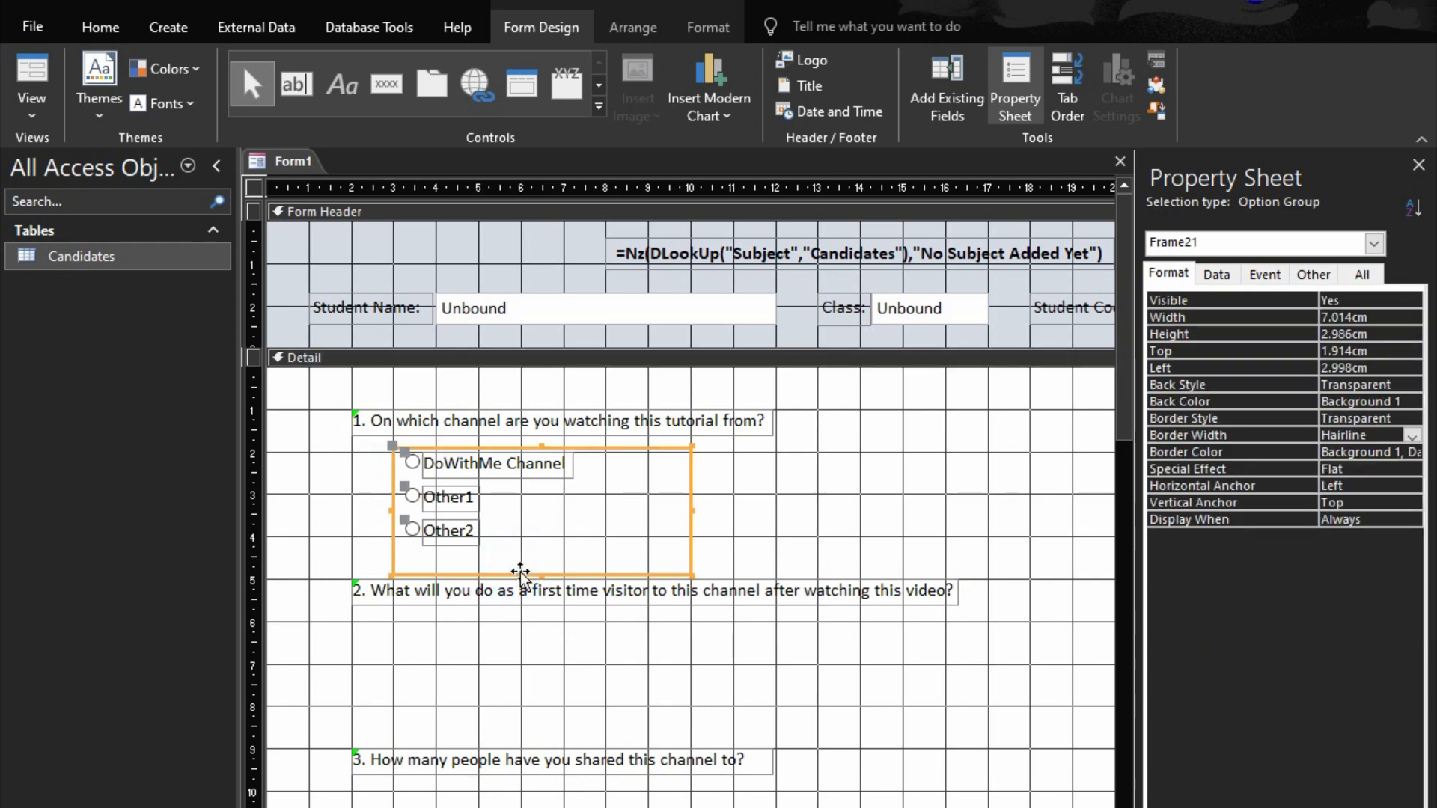
{"action": "left_click_drag", "start_coordinate": [520, 572], "coordinate": [510, 552]}
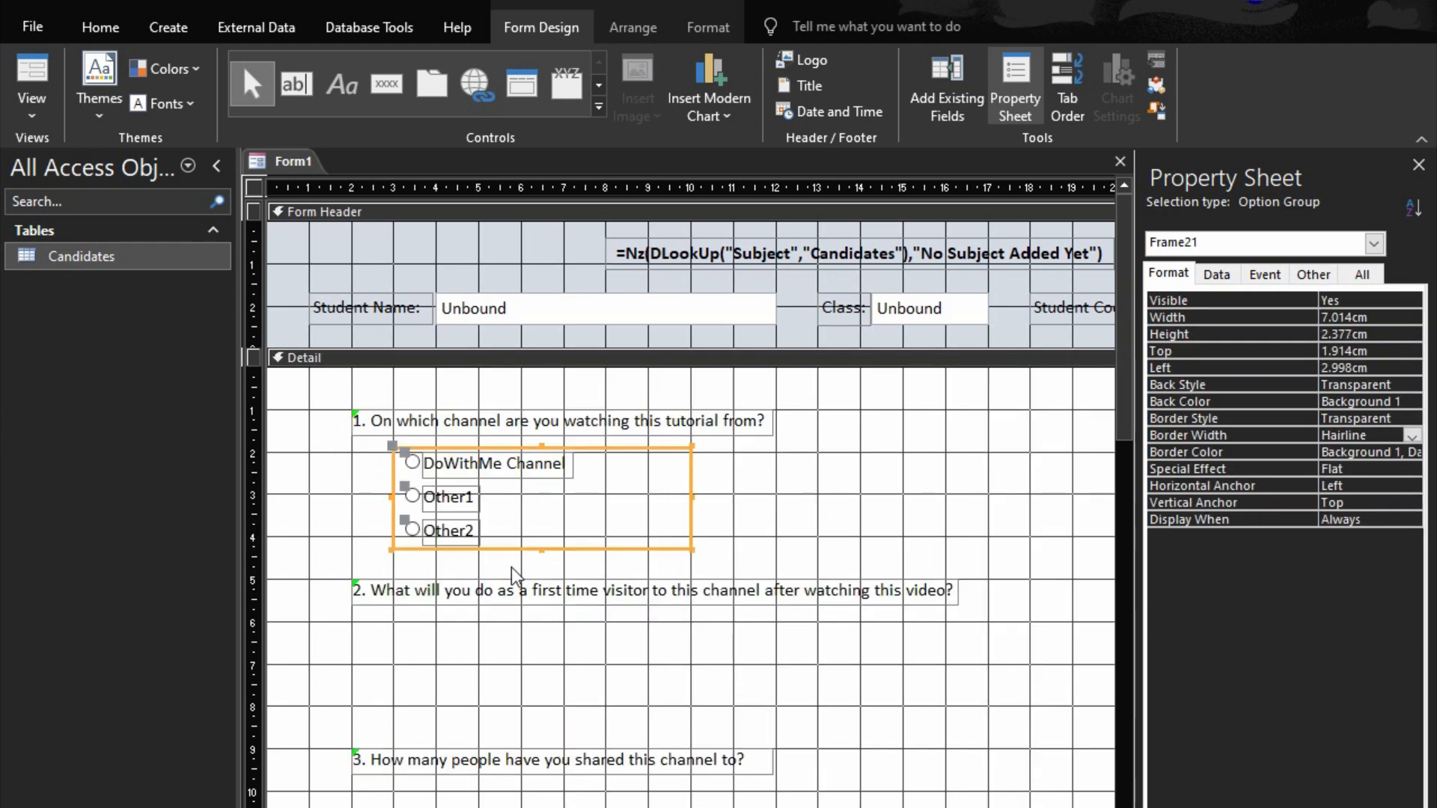
- Copy question 1's whole option group and paste four copies below question 2
{"action": "left_click_drag", "start_coordinate": [356, 447], "coordinate": [668, 570]}
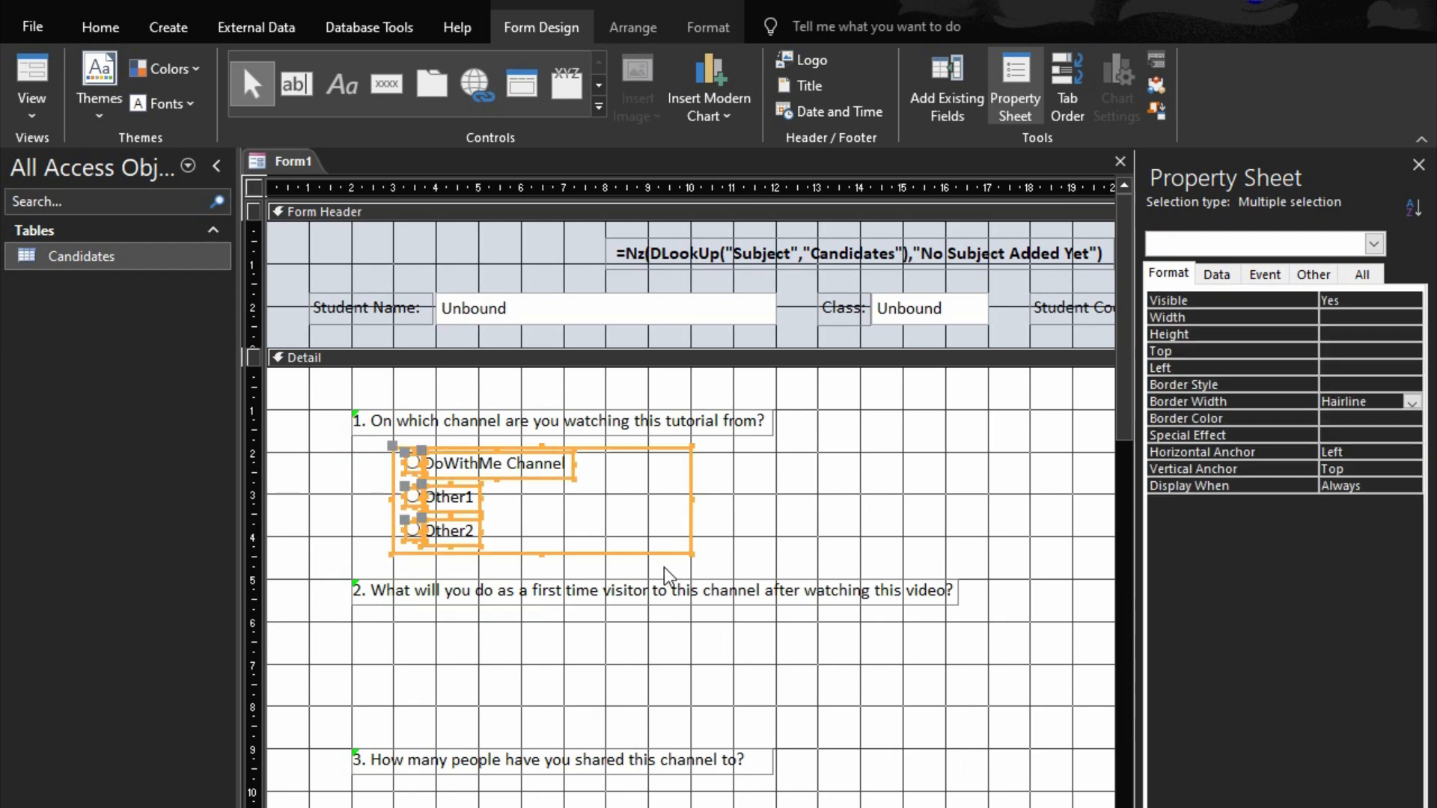
{"action": "left_click", "coordinate": [457, 605]}
{"action": "key", "text": "ctrl+v"}
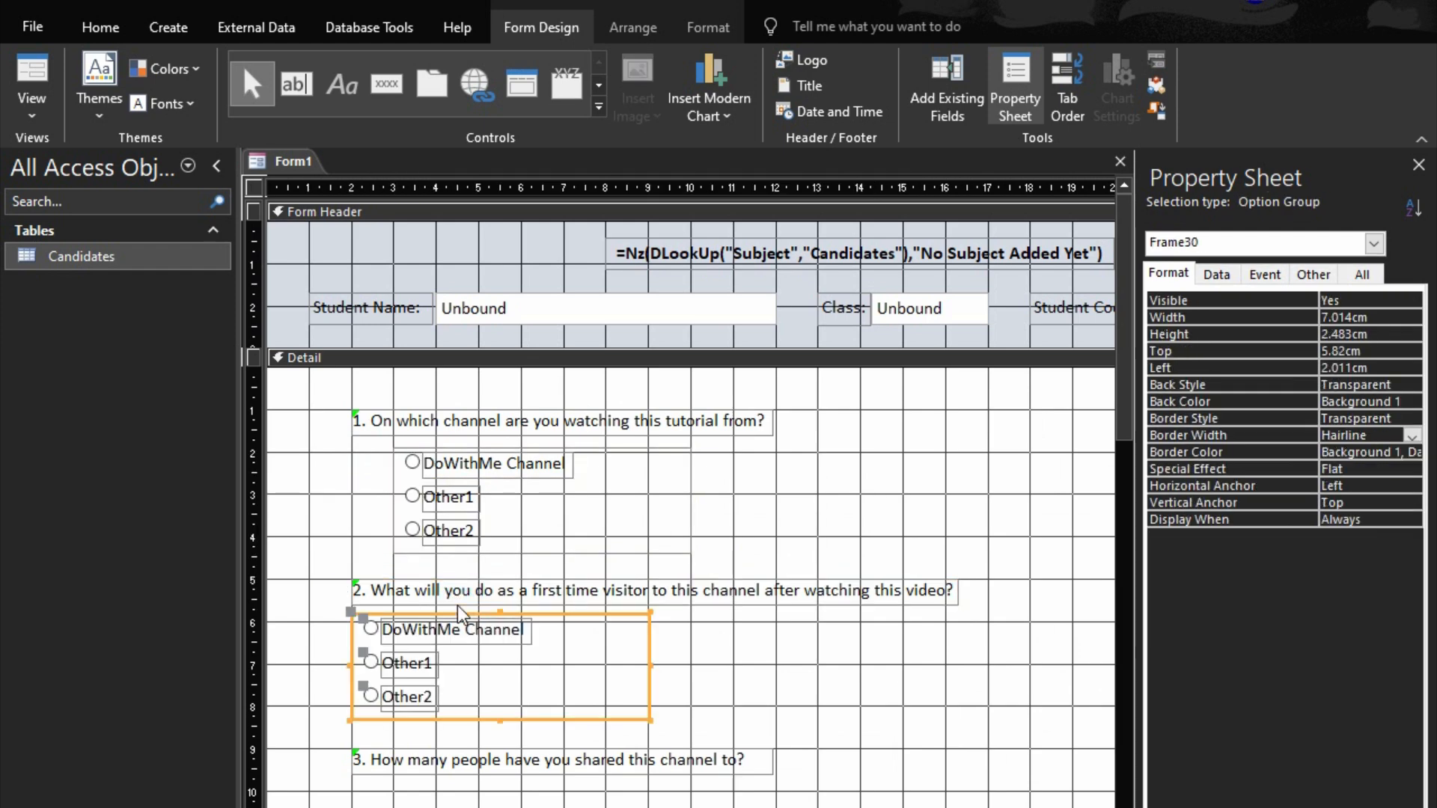
{"action": "key", "text": "ctrl+v"}
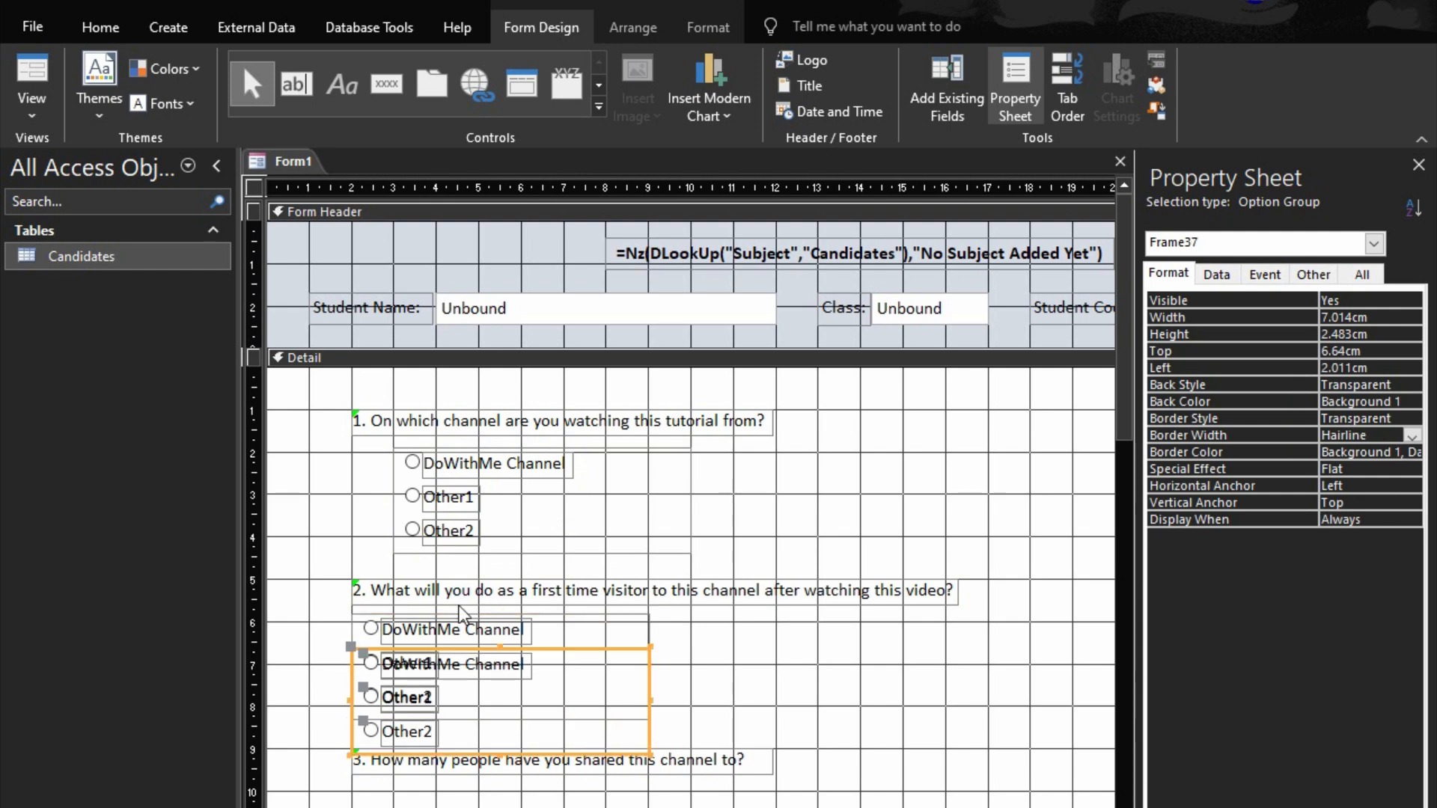
{"action": "key", "text": "ctrl+v"}
{"action": "key", "text": "ctrl+v"}
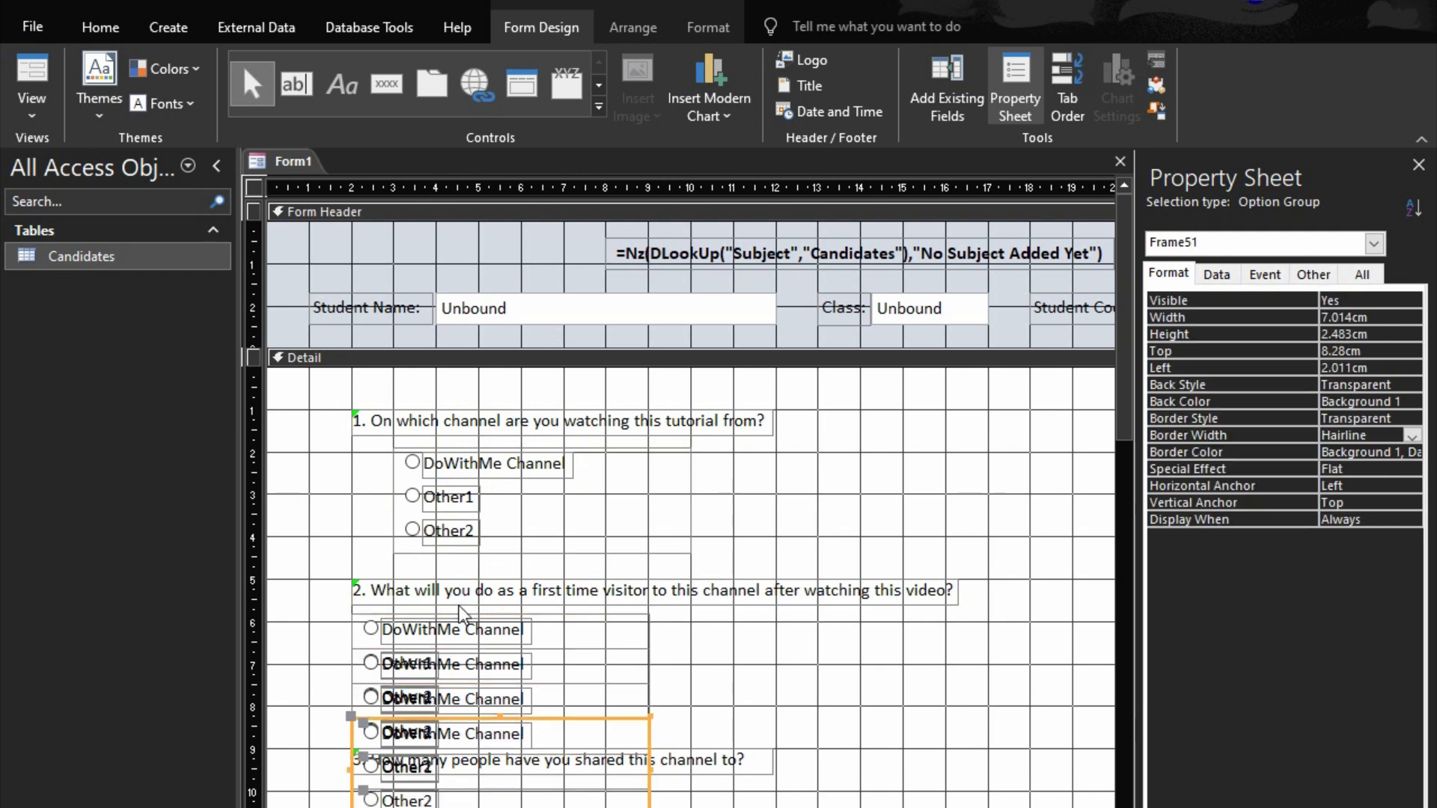
- Move the last pasted option group beneath question 5, at about 17.898 cm from the top and 2.998 cm from the left
{"action": "scroll", "coordinate": [462, 614], "scroll_direction": "down", "scroll_amount": 3}
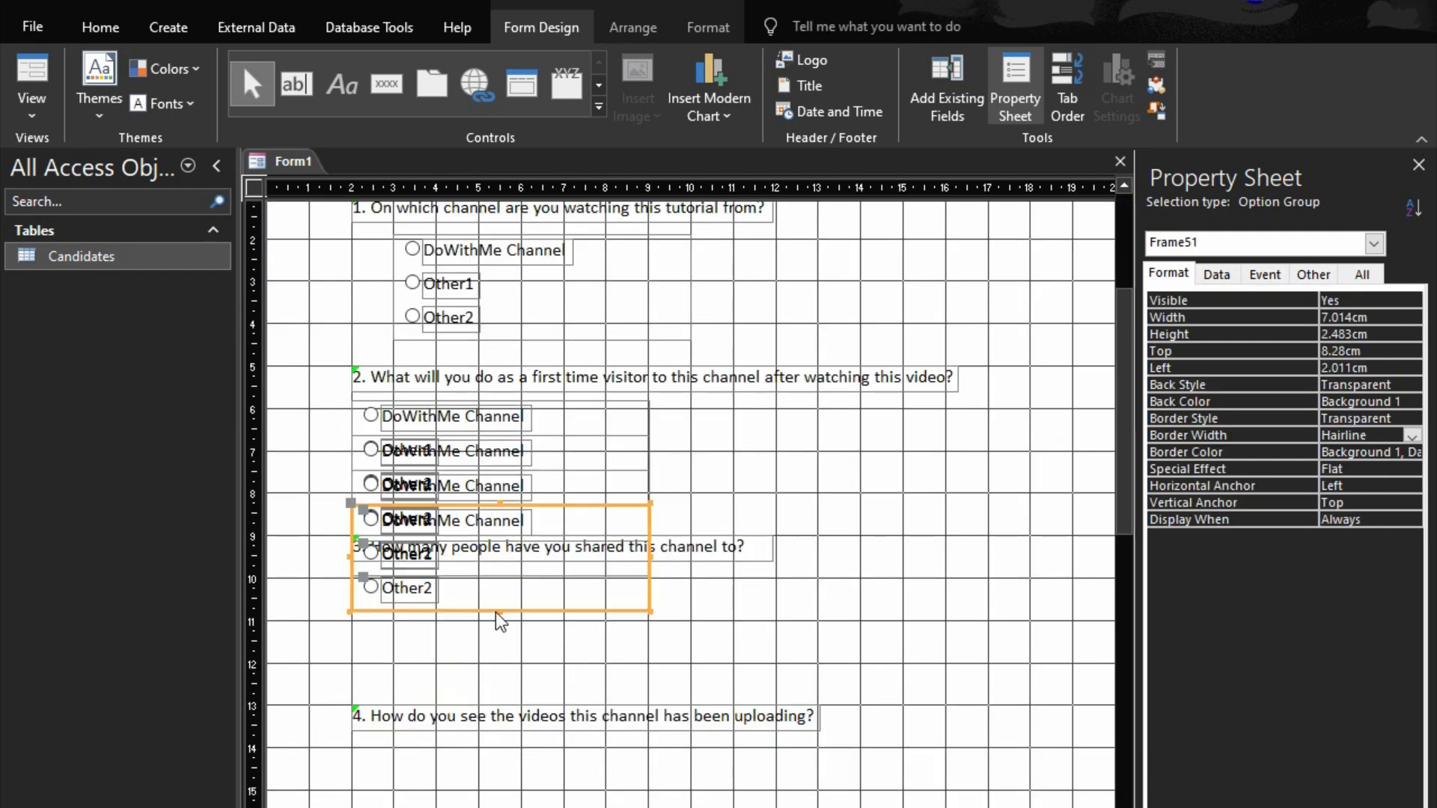
{"action": "left_click_drag", "start_coordinate": [496, 611], "coordinate": [534, 807]}
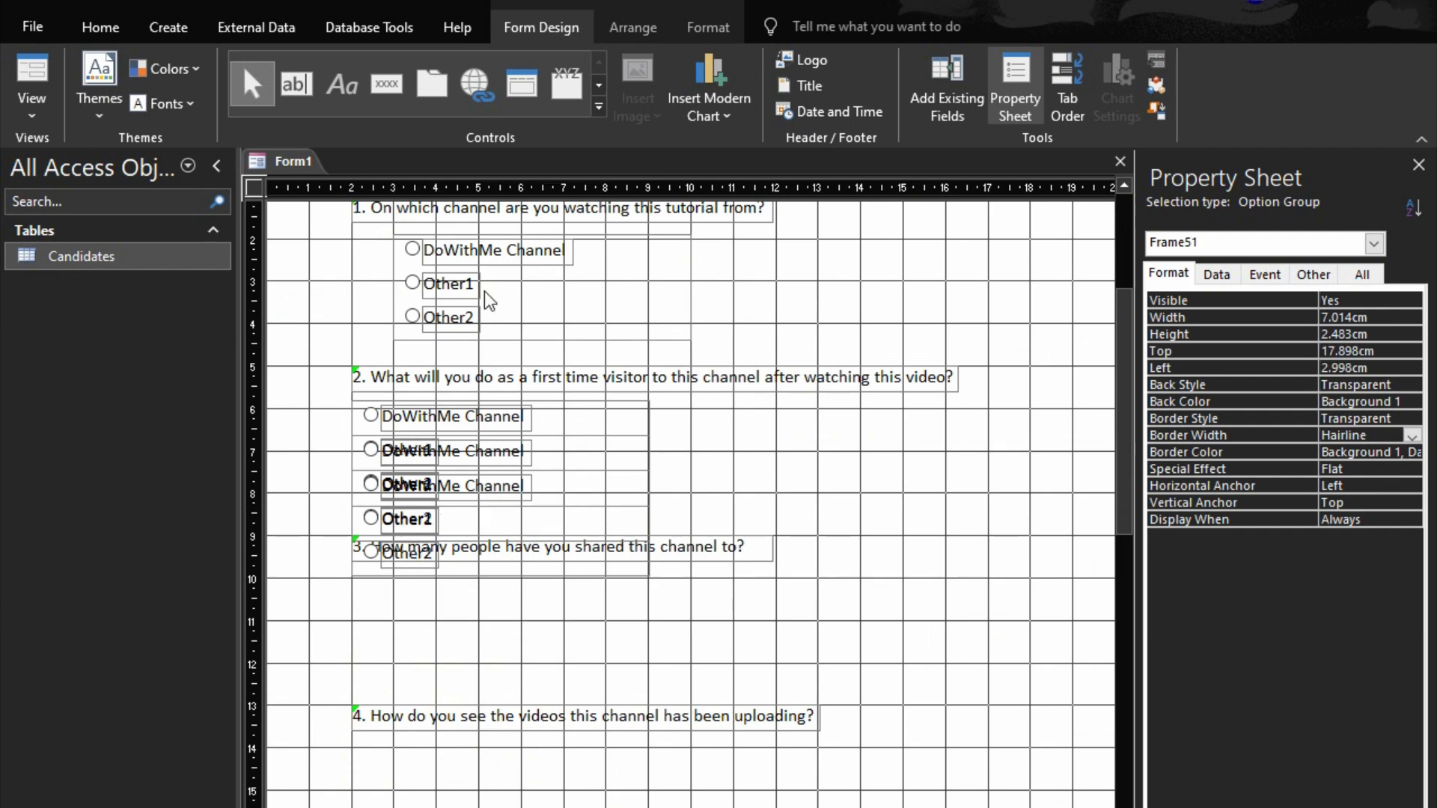
{"action": "left_click", "coordinate": [395, 322]}
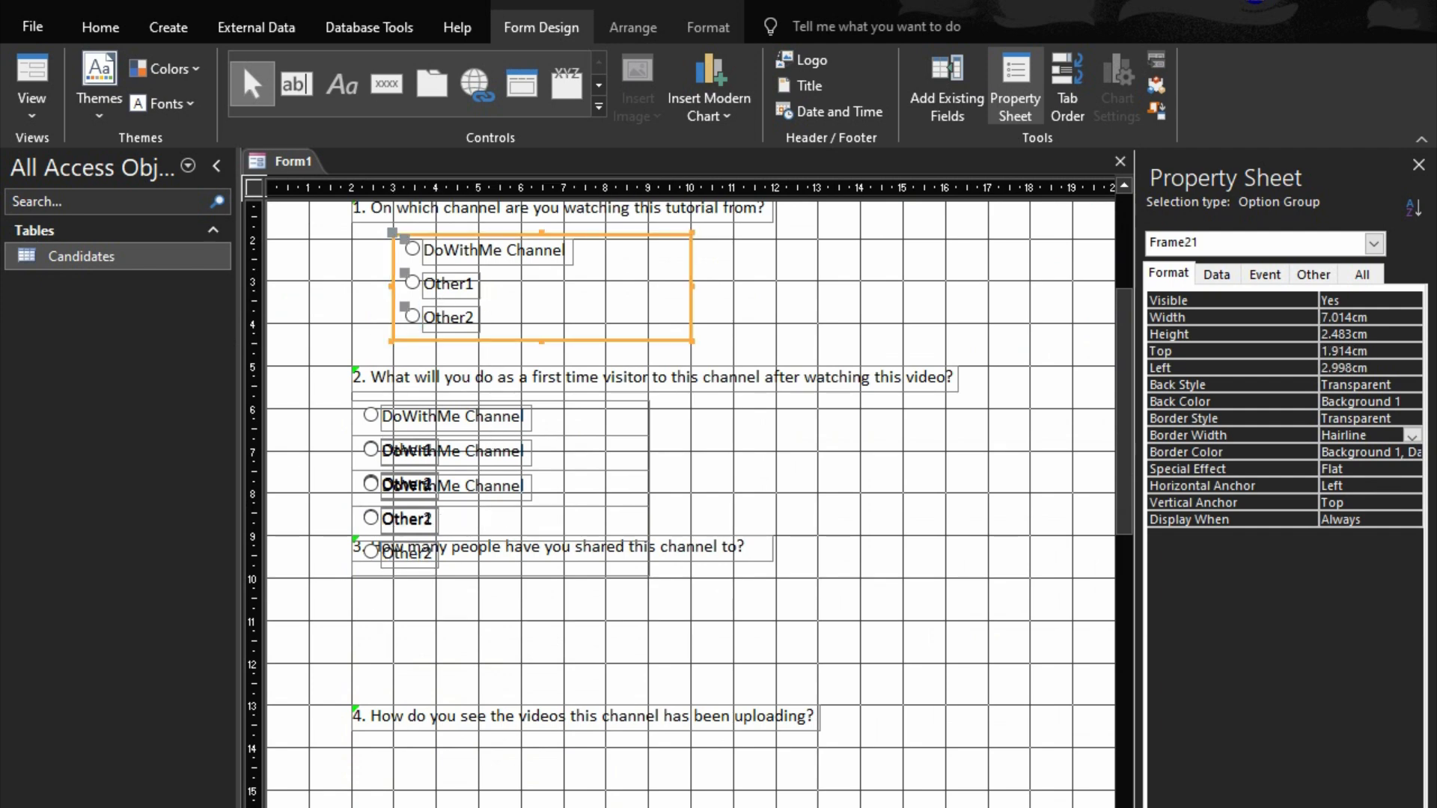
- Move two more copies beneath questions 4 and 3, with tops at about 13.998 cm and 9.998 cm and left edges at 2.998 cm
{"action": "left_click", "coordinate": [431, 567]}
{"action": "left_click", "coordinate": [451, 576]}
{"action": "left_click_drag", "start_coordinate": [450, 576], "coordinate": [495, 807]}
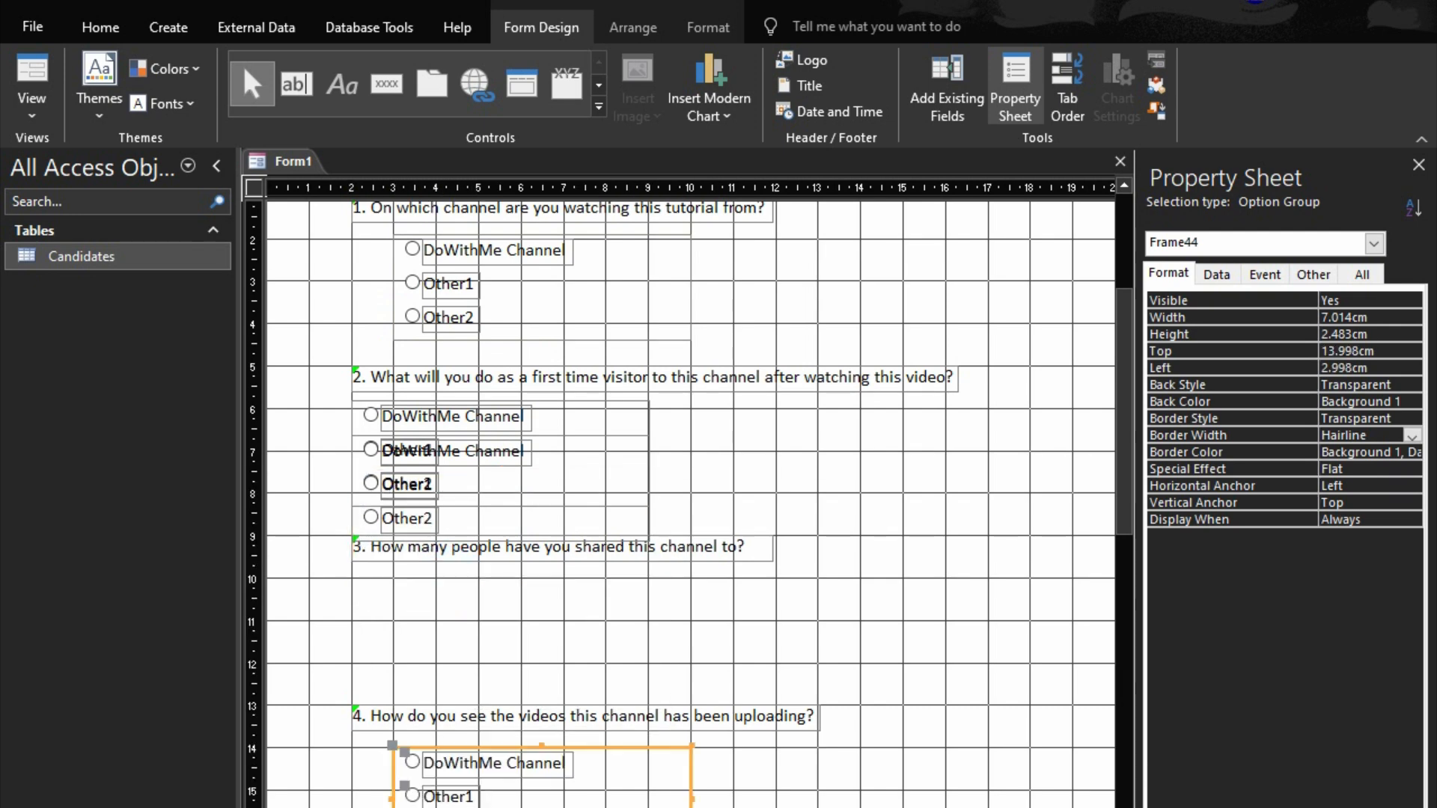
{"action": "left_click", "coordinate": [643, 527]}
{"action": "left_click_drag", "start_coordinate": [645, 528], "coordinate": [690, 668]}
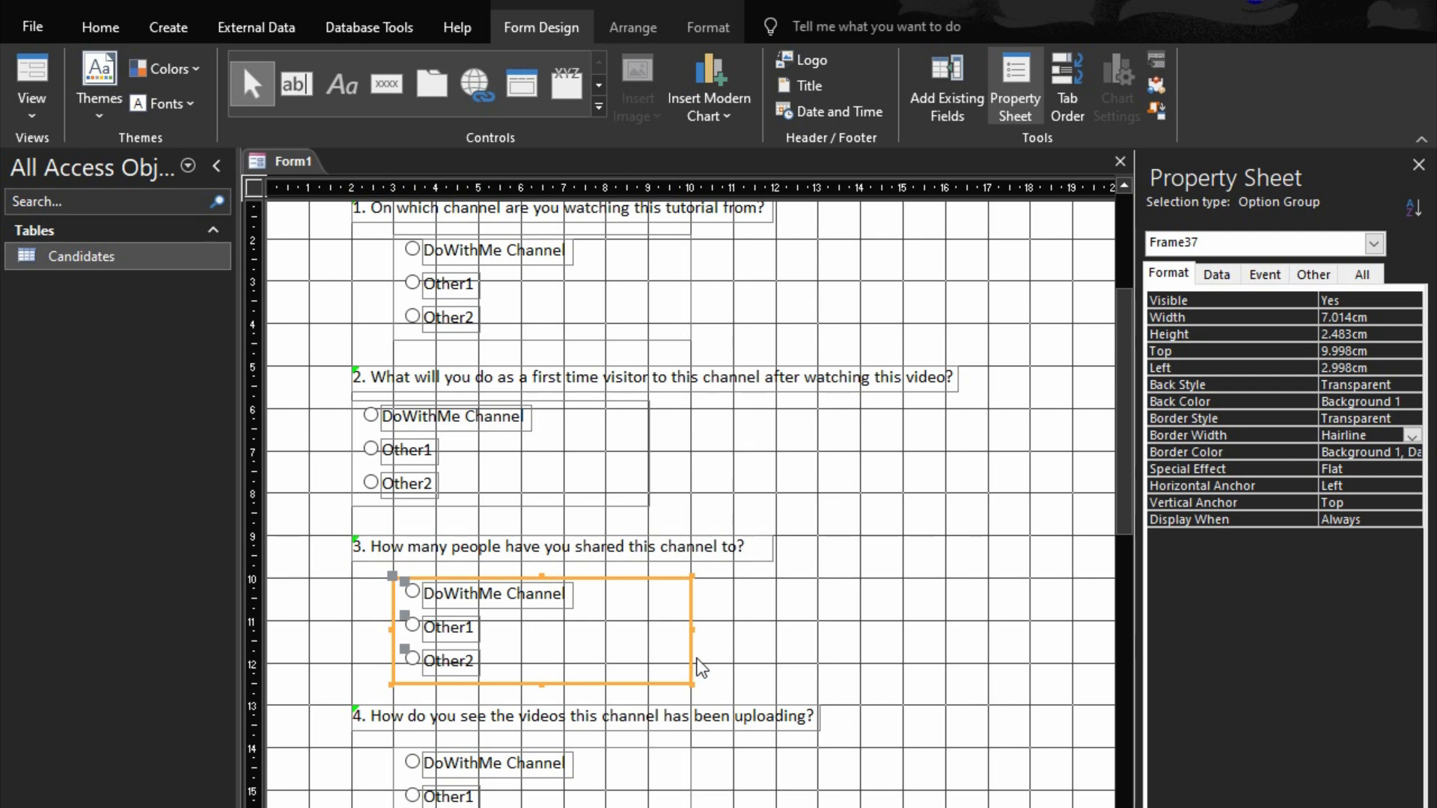
- Align the remaining option group copy beneath question 2, at about 5.898 cm from the top and 2.998 cm from the left
{"action": "scroll", "coordinate": [595, 522], "scroll_direction": "up", "scroll_amount": 3}
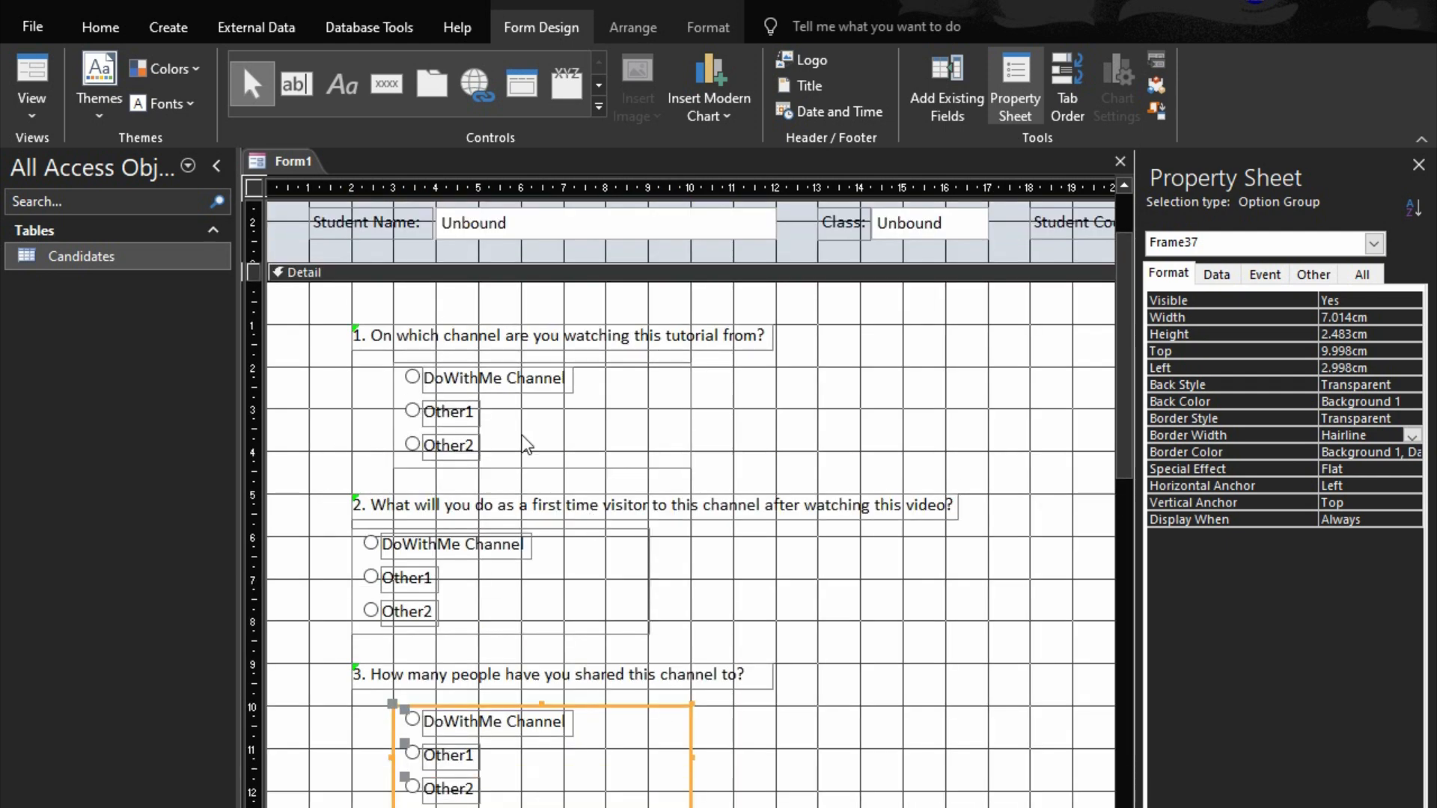
{"action": "left_click", "coordinate": [562, 468]}
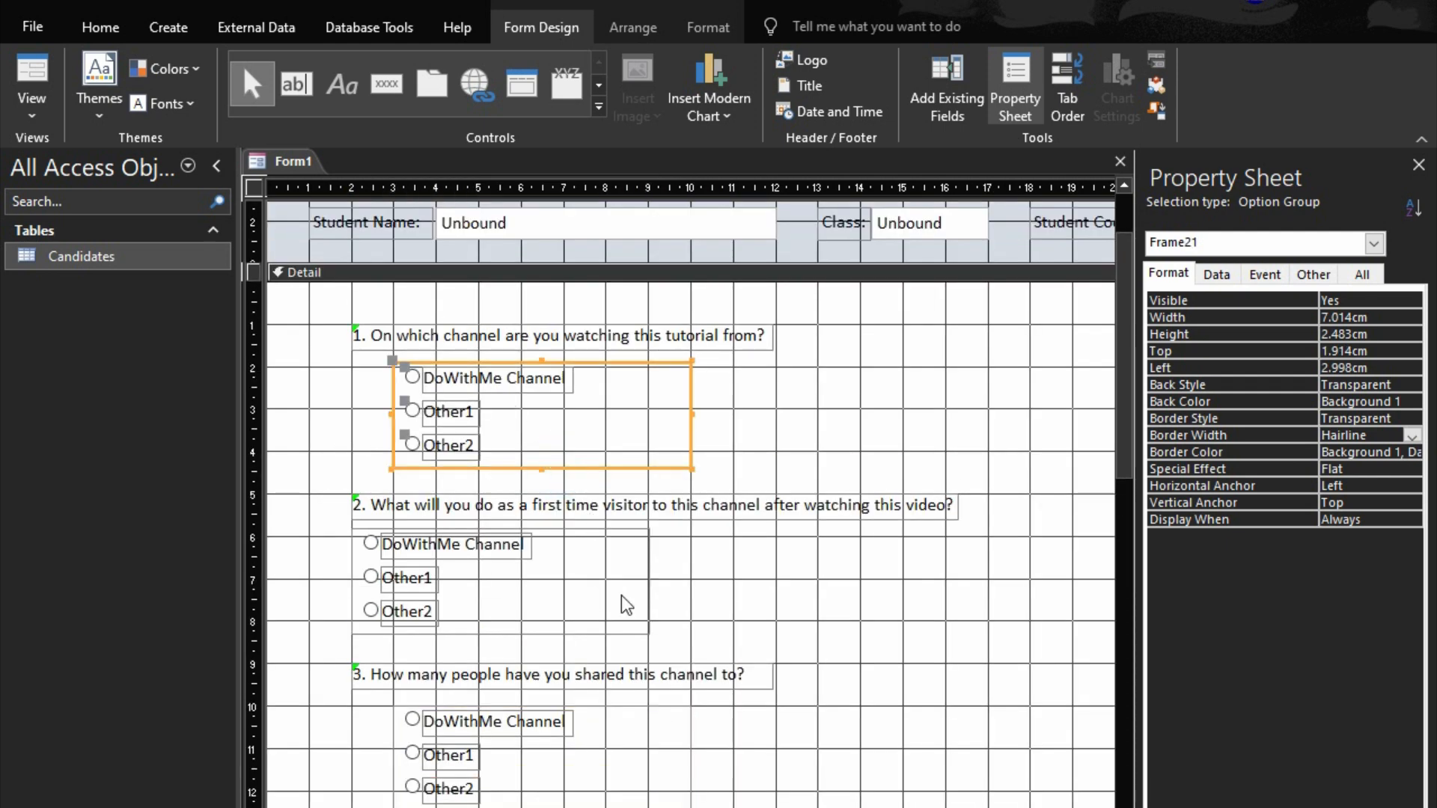
{"action": "left_click", "coordinate": [643, 632]}
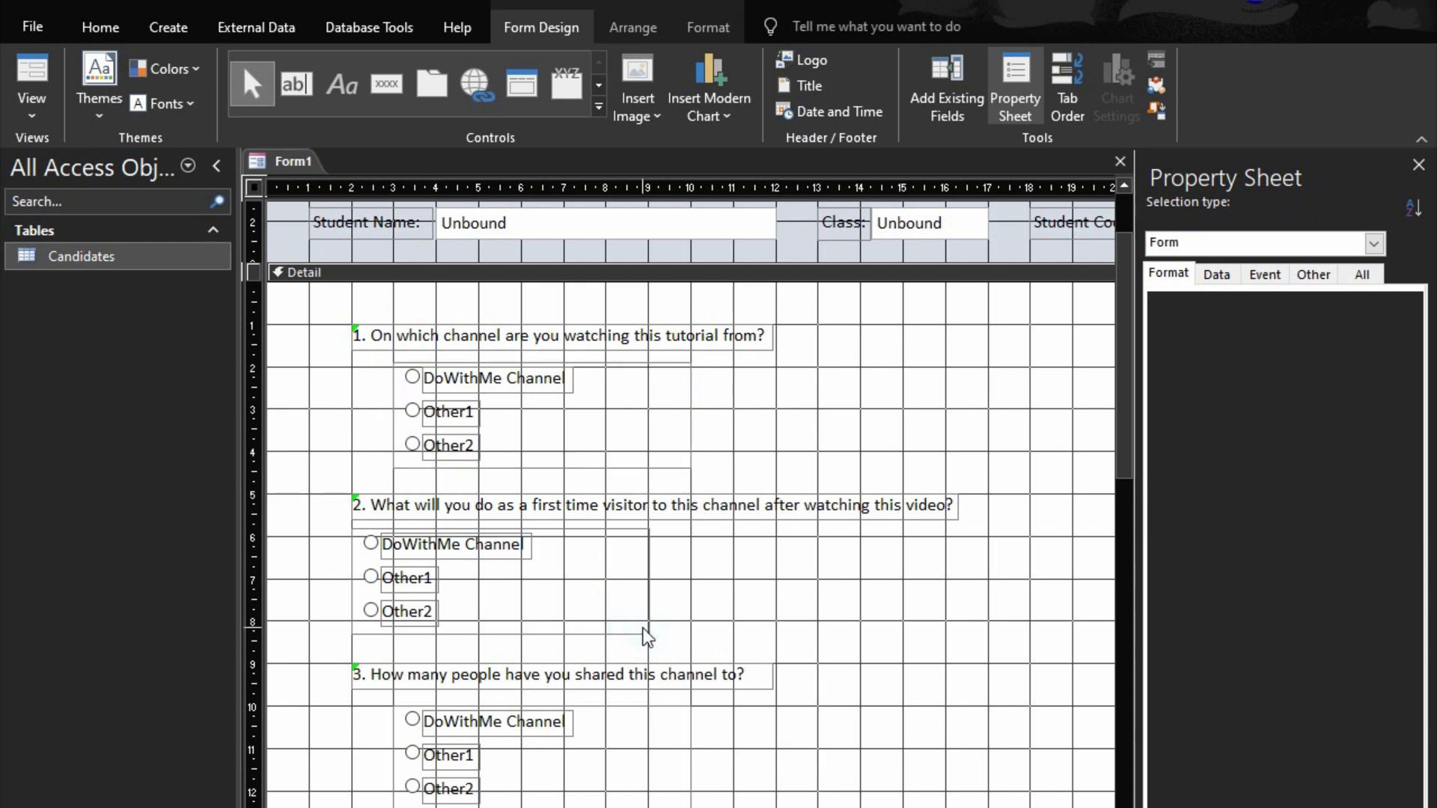
{"action": "left_click", "coordinate": [647, 631]}
{"action": "left_click_drag", "start_coordinate": [647, 631], "coordinate": [690, 632]}
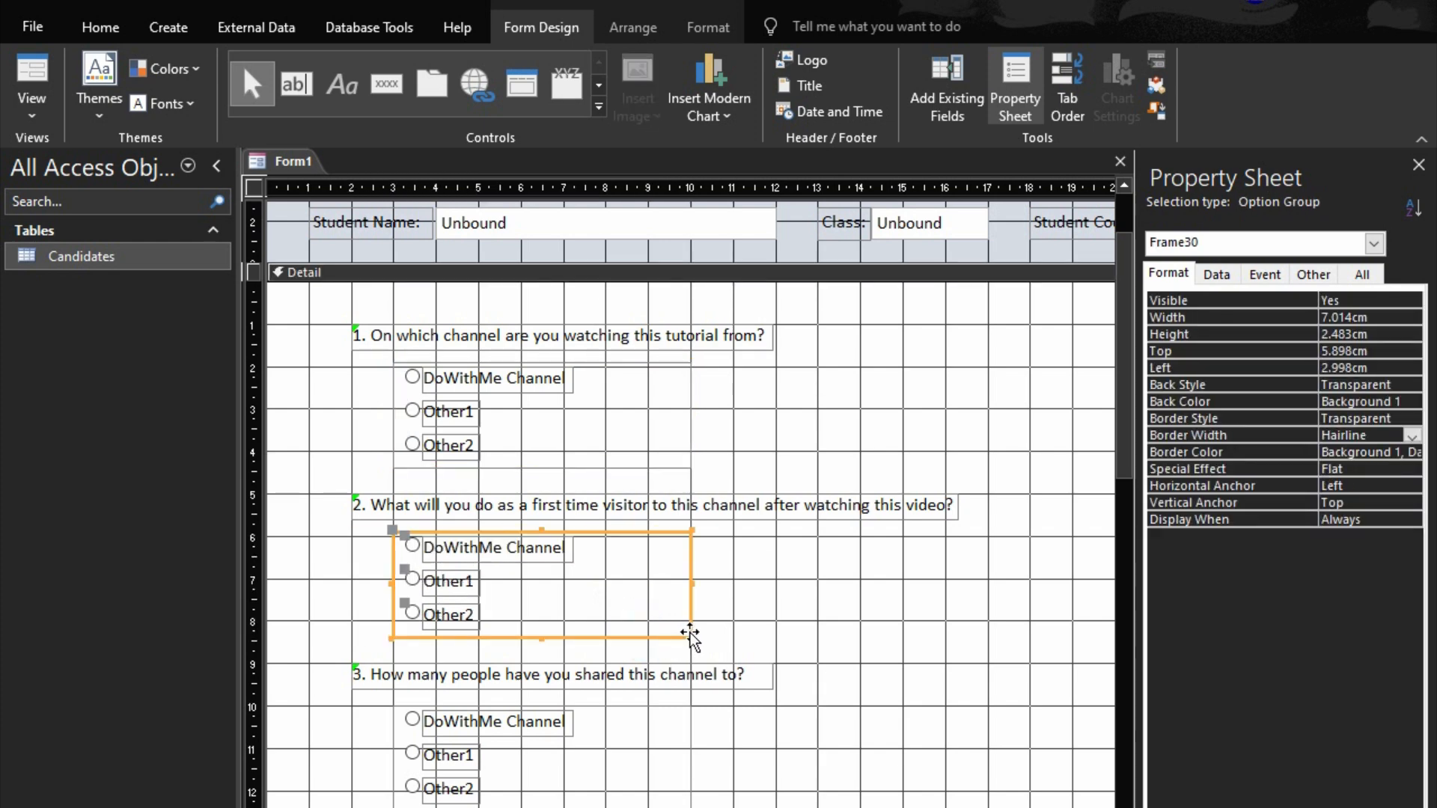
- Nudge the option groups beneath questions 3 and 4 up to top positions of about 9.894 cm and 13.889 cm
{"action": "scroll", "coordinate": [683, 632], "scroll_direction": "down", "scroll_amount": 2}
{"action": "left_click", "coordinate": [555, 722]}
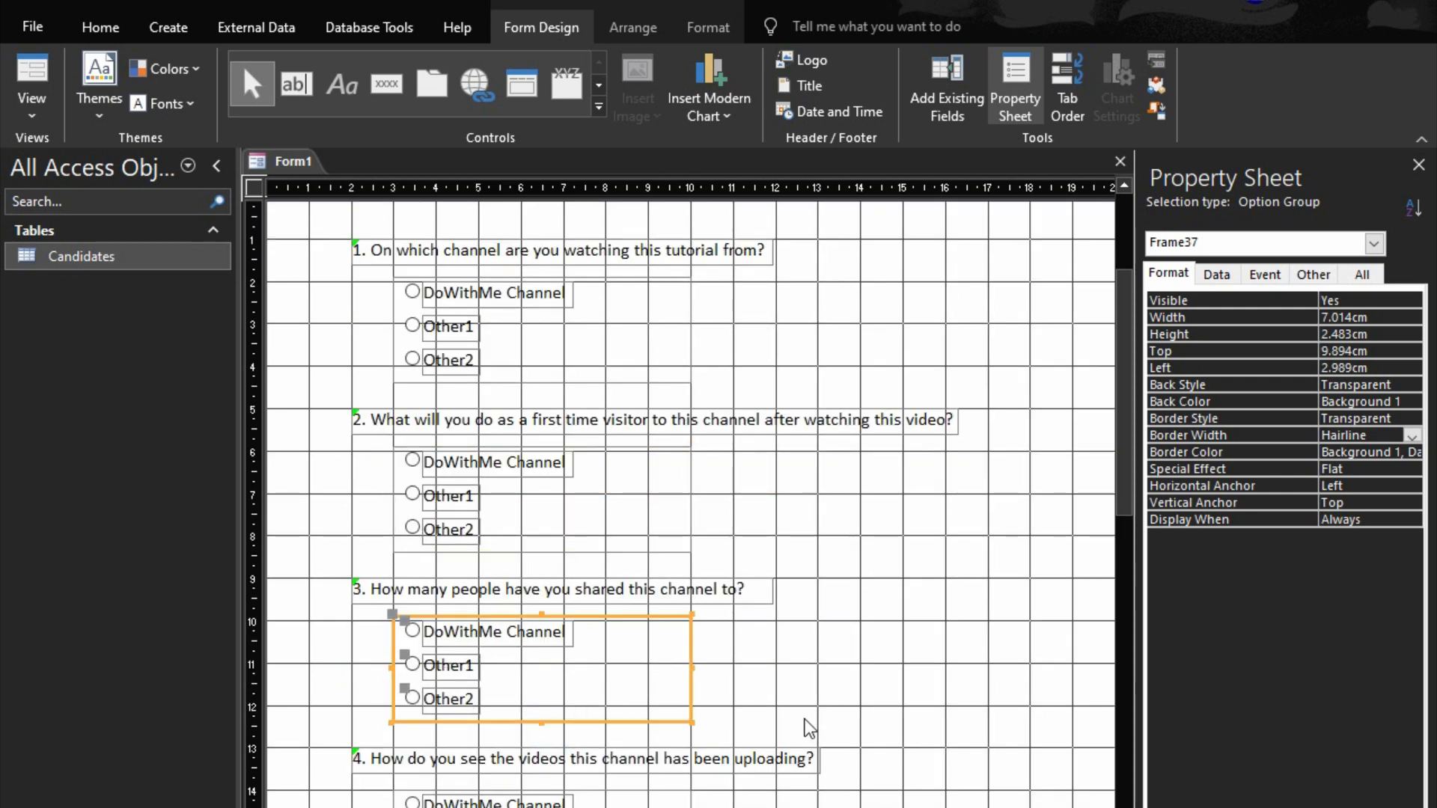
{"action": "scroll", "coordinate": [805, 728], "scroll_direction": "down", "scroll_amount": 2}
{"action": "left_click", "coordinate": [626, 786]}
{"action": "left_click", "coordinate": [657, 792]}
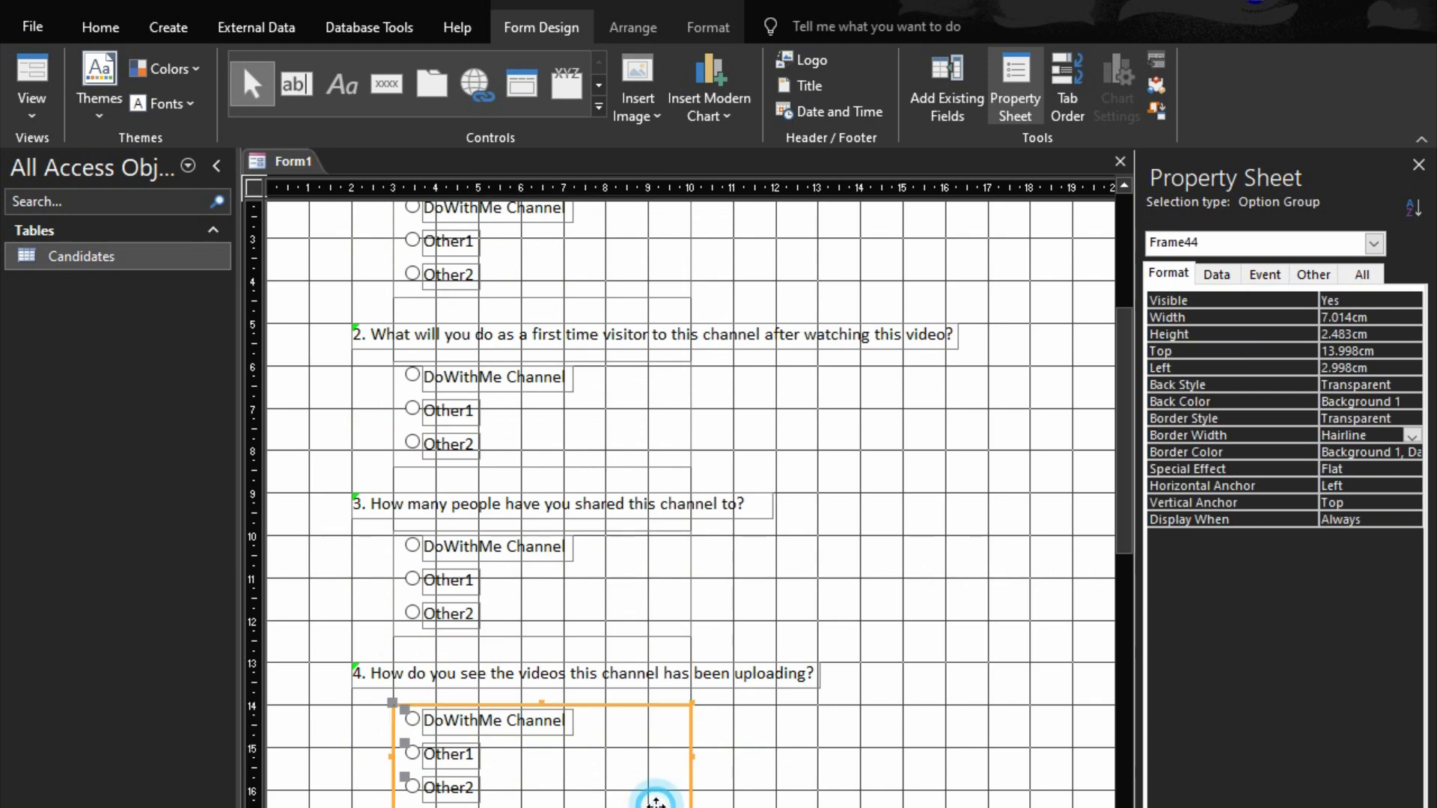
{"action": "key", "text": "Up"}
{"action": "key", "text": "Down"}
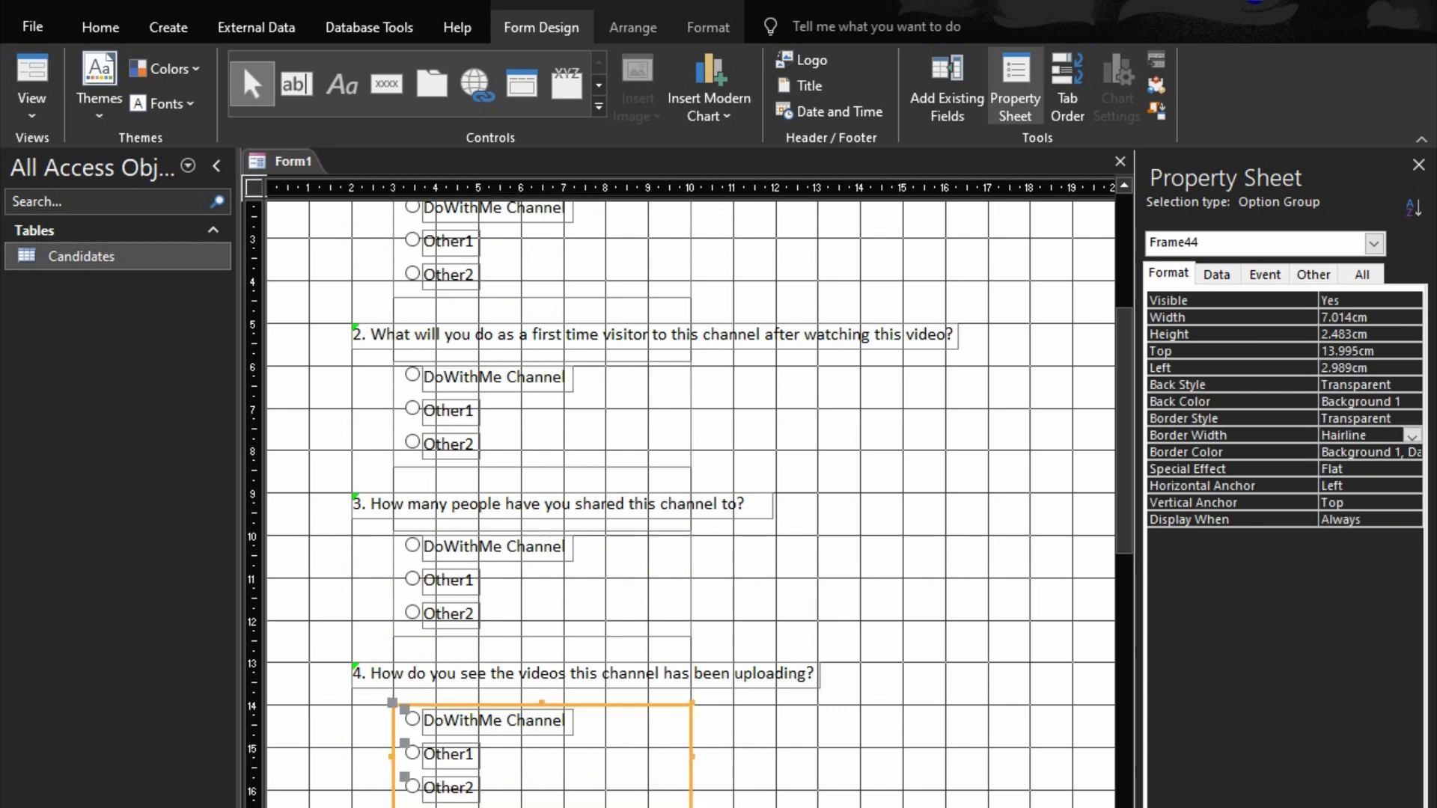
{"action": "key", "text": "Up"}
{"action": "scroll", "coordinate": [691, 504], "scroll_direction": "down", "scroll_amount": 3}
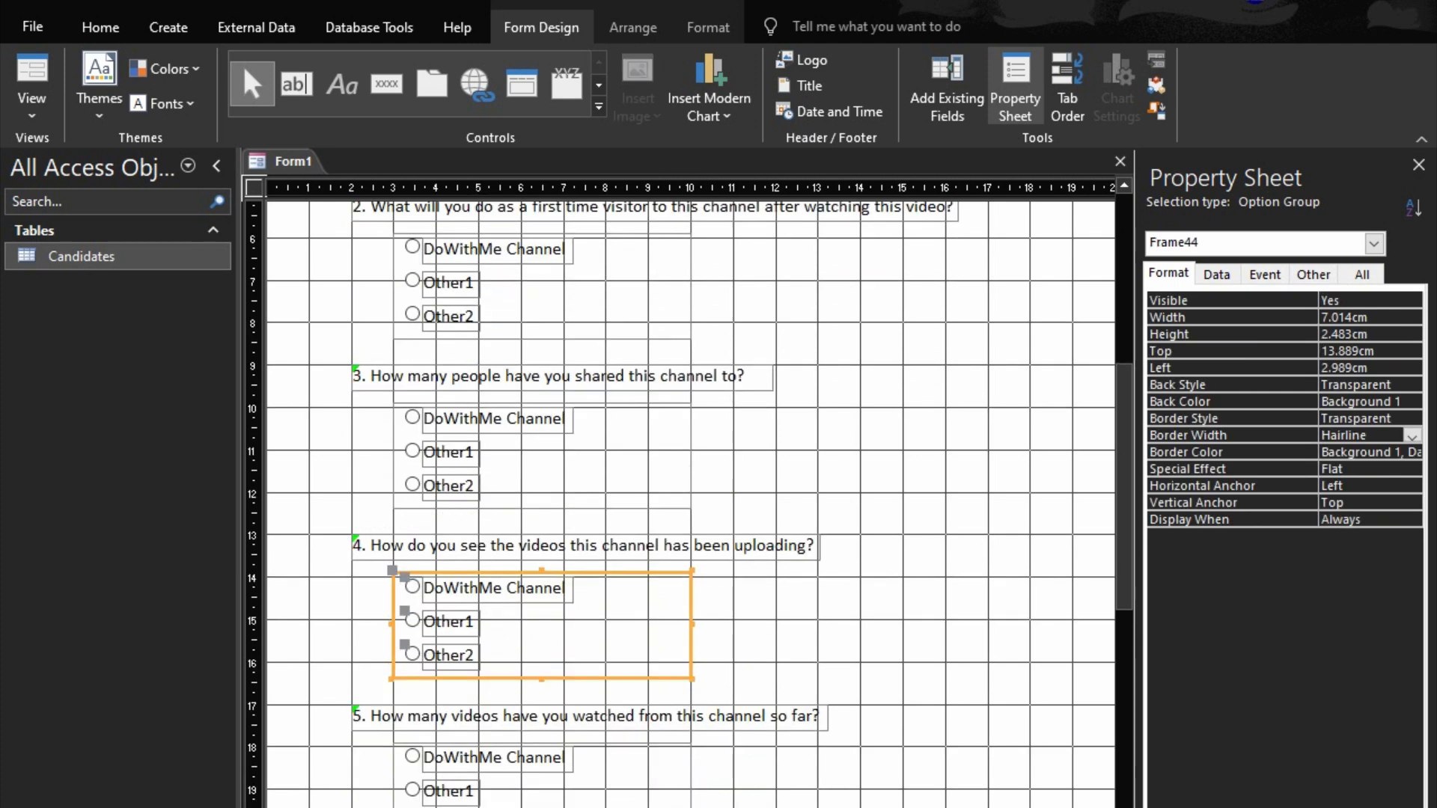
{"action": "left_click", "coordinate": [644, 744]}
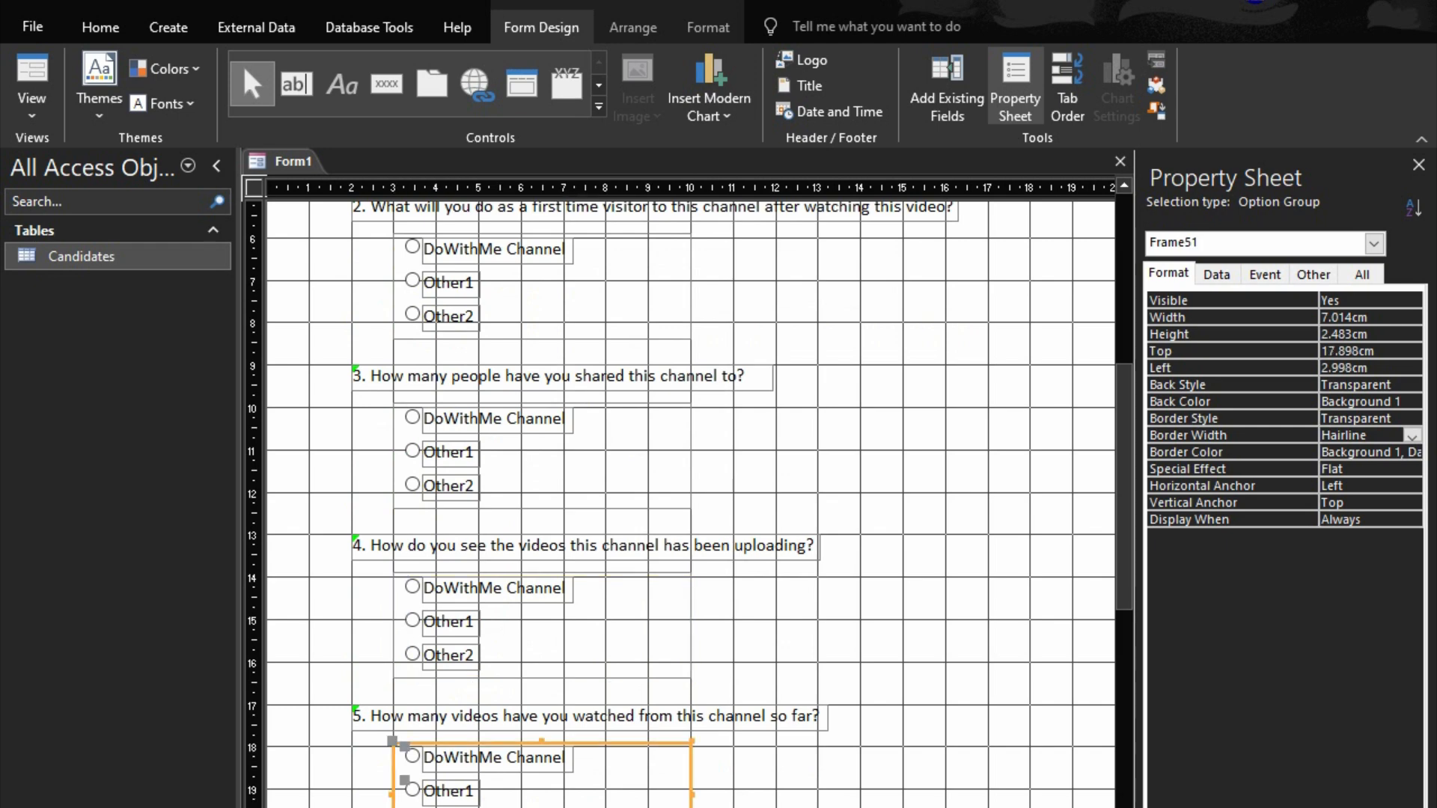
{"action": "left_click", "coordinate": [838, 645]}
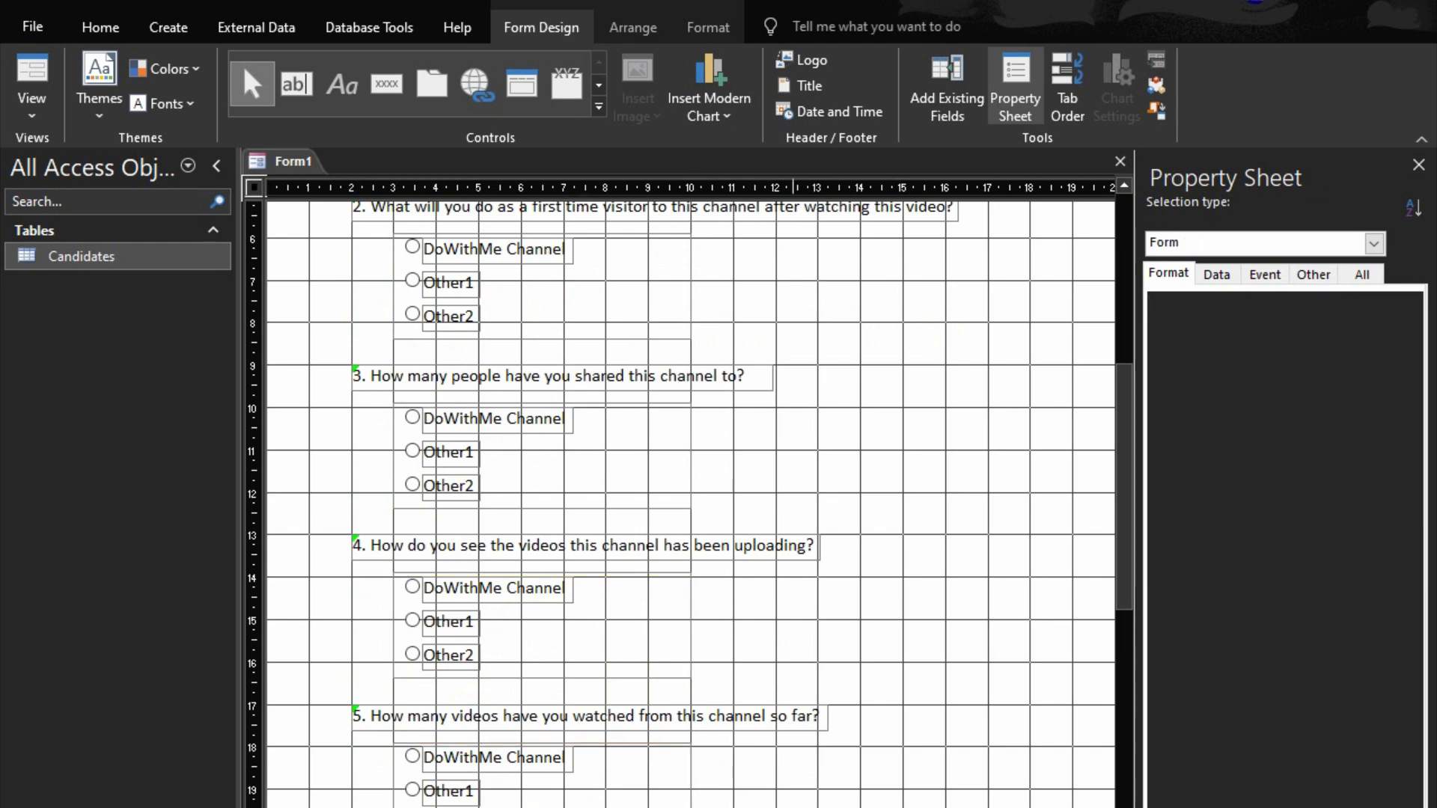
- Show the form in Form View and review the option groups under all questions down to the topics question
{"action": "key", "text": "F5"}
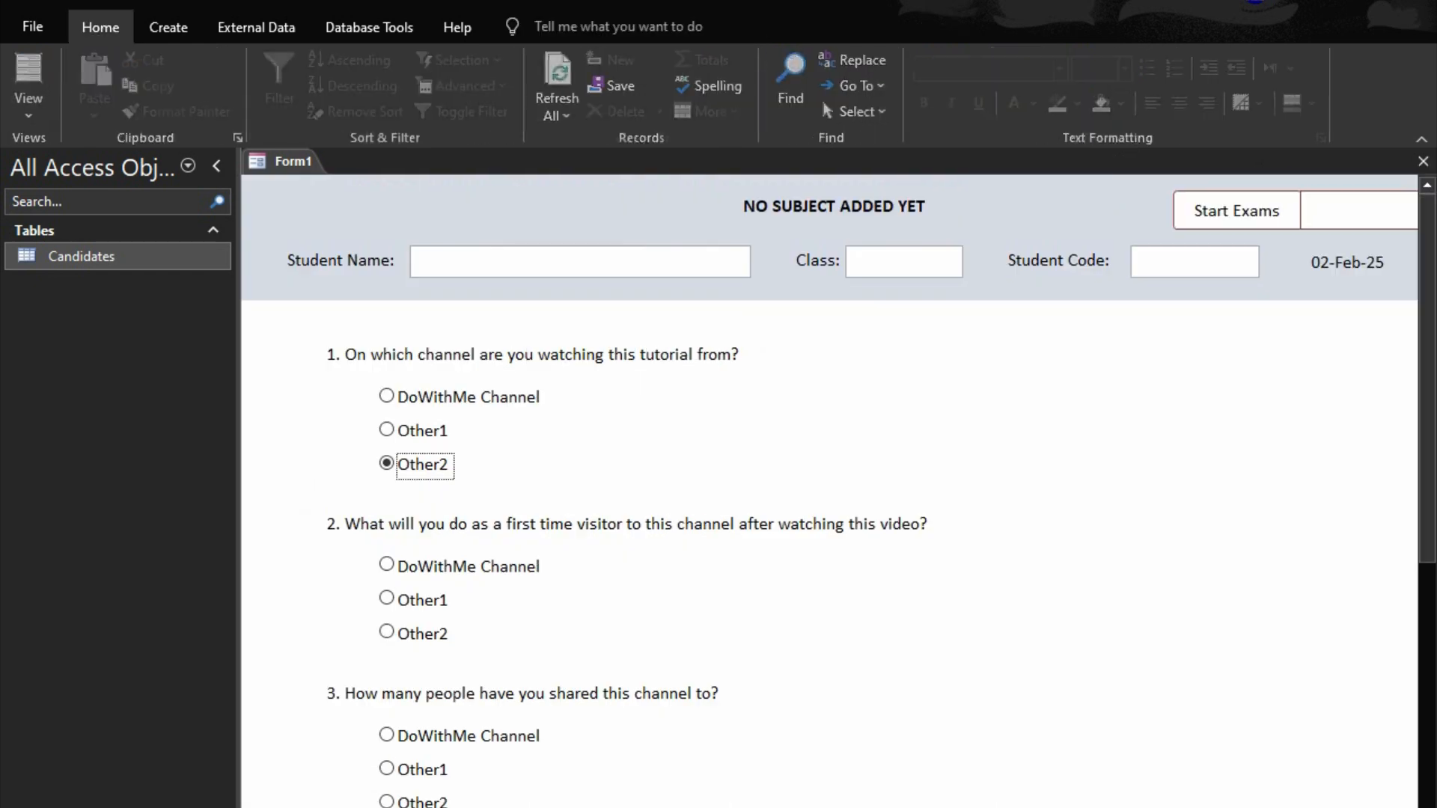
{"action": "scroll", "coordinate": [876, 741], "scroll_direction": "down", "scroll_amount": 4}
{"action": "scroll", "coordinate": [841, 716], "scroll_direction": "up", "scroll_amount": 4}
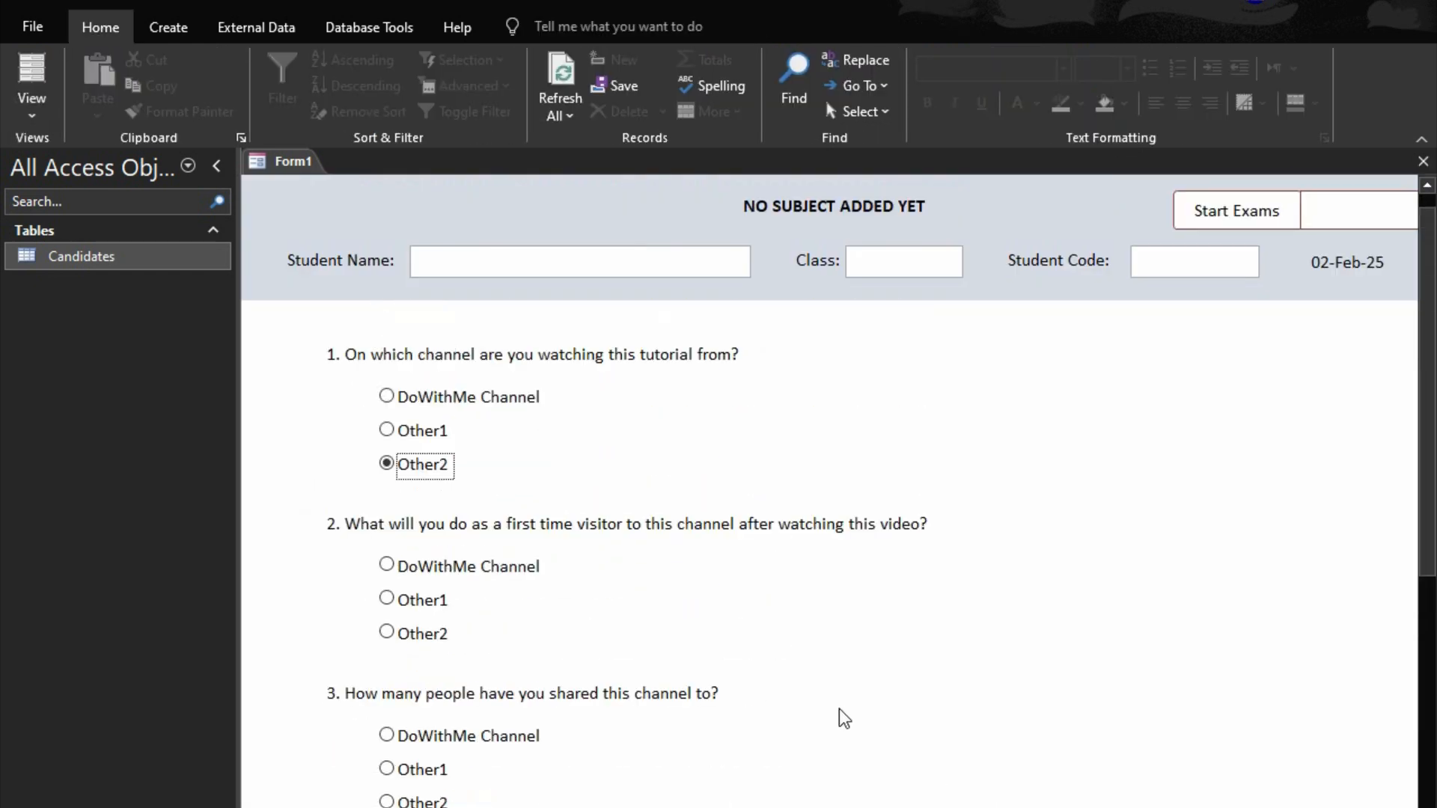
{"action": "scroll", "coordinate": [471, 667], "scroll_direction": "down", "scroll_amount": 9}
{"action": "scroll", "coordinate": [473, 719], "scroll_direction": "up", "scroll_amount": 2}
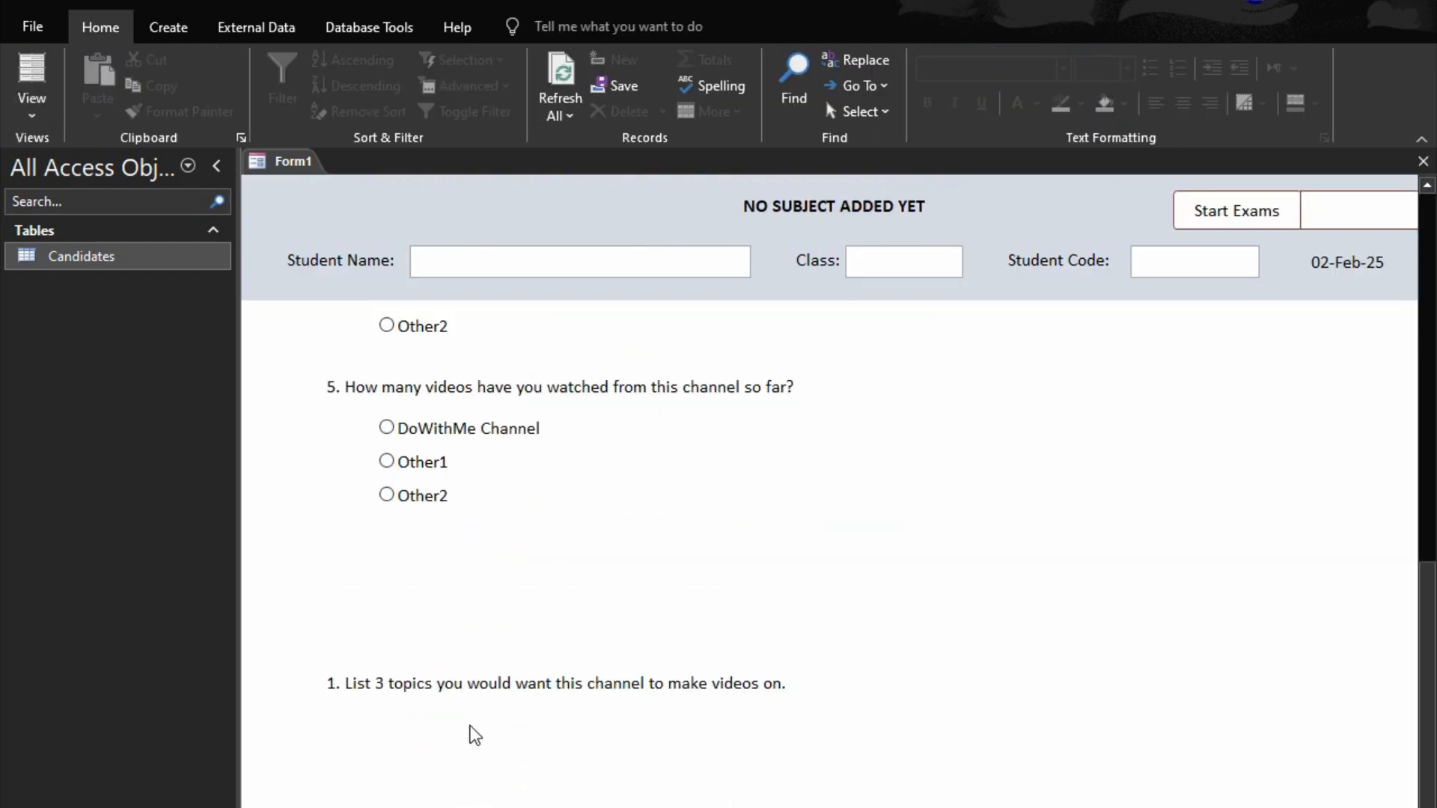
{"action": "scroll", "coordinate": [473, 730], "scroll_direction": "down", "scroll_amount": 3}
{"action": "scroll", "coordinate": [471, 725], "scroll_direction": "up", "scroll_amount": 2}
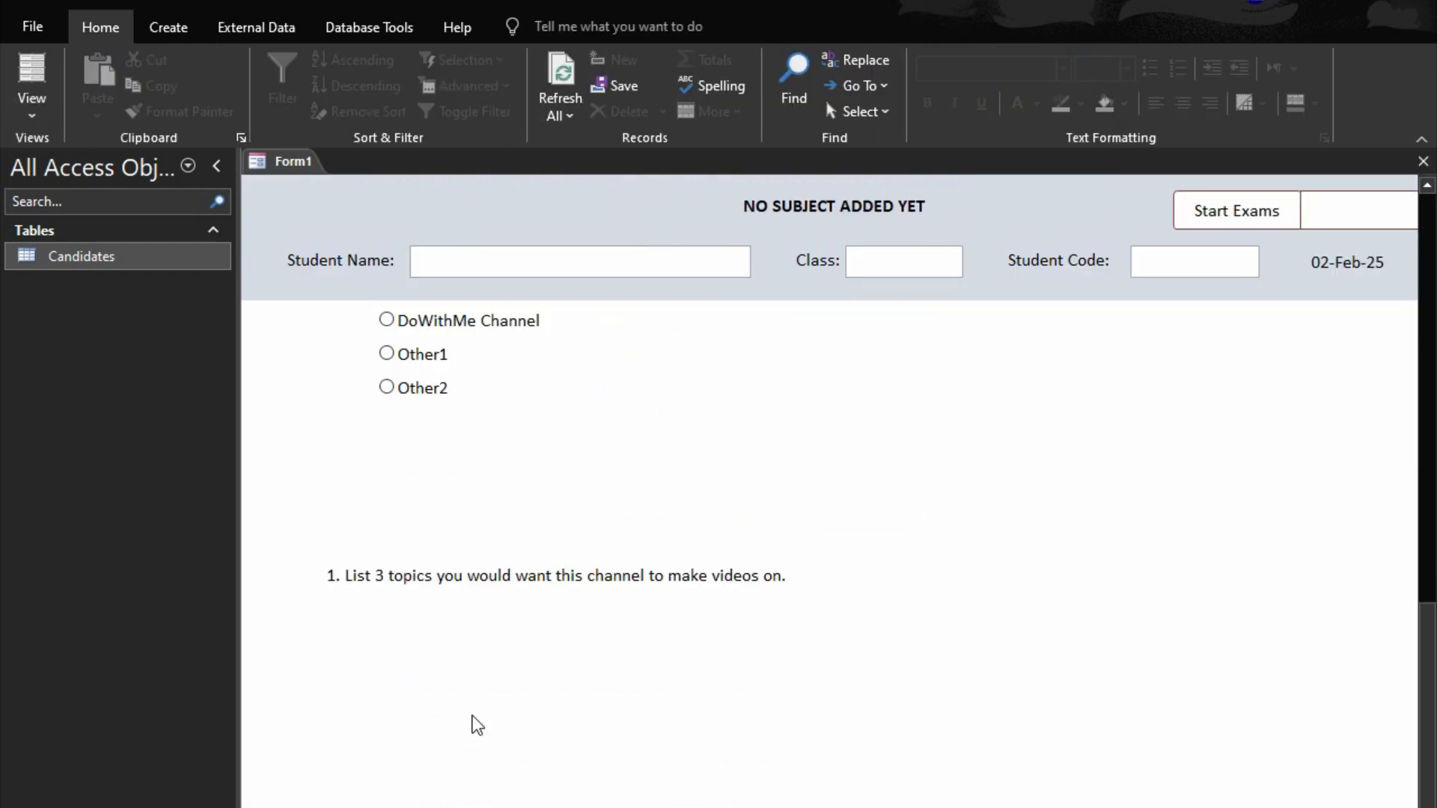
- Move all questions and option groups in the Detail section down together by about 1 cm to free space above question 1
{"action": "scroll", "coordinate": [471, 724], "scroll_direction": "down", "scroll_amount": 3}
{"action": "scroll", "coordinate": [484, 671], "scroll_direction": "up", "scroll_amount": 7}
{"action": "scroll", "coordinate": [494, 666], "scroll_direction": "up", "scroll_amount": 7}
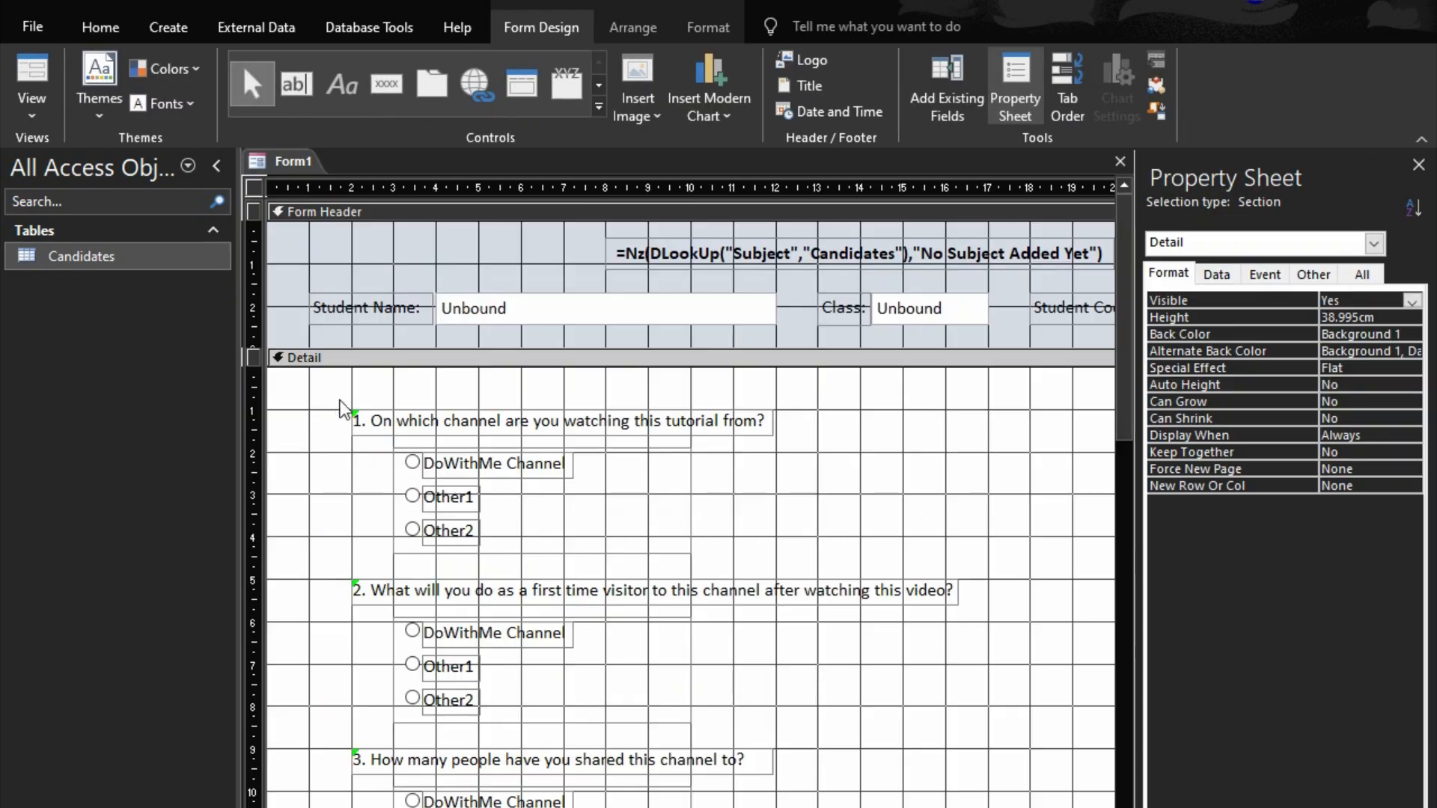
{"action": "left_click", "coordinate": [329, 393]}
{"action": "scroll", "coordinate": [329, 393], "scroll_direction": "down", "scroll_amount": 3}
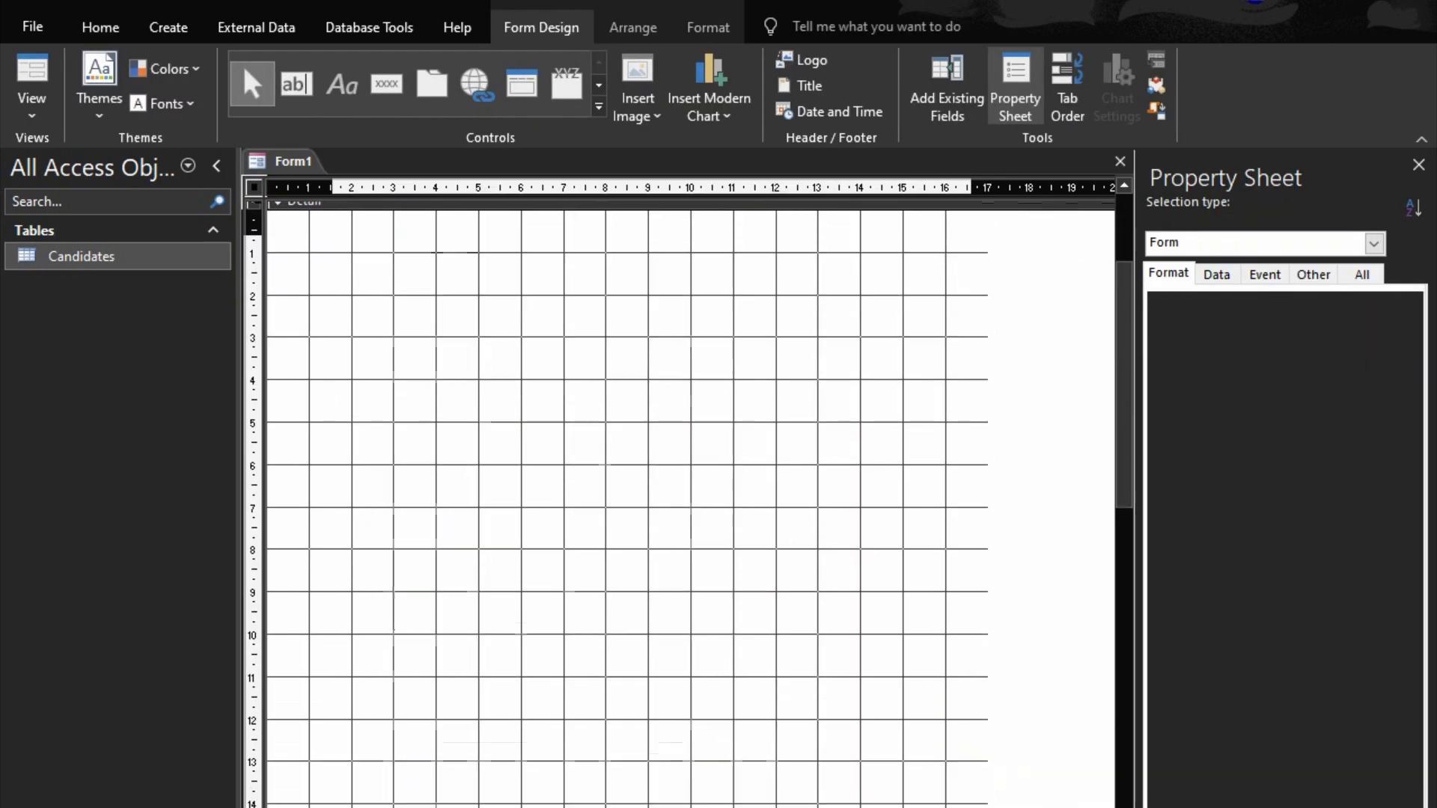
{"action": "scroll", "coordinate": [692, 501], "scroll_direction": "down", "scroll_amount": 5}
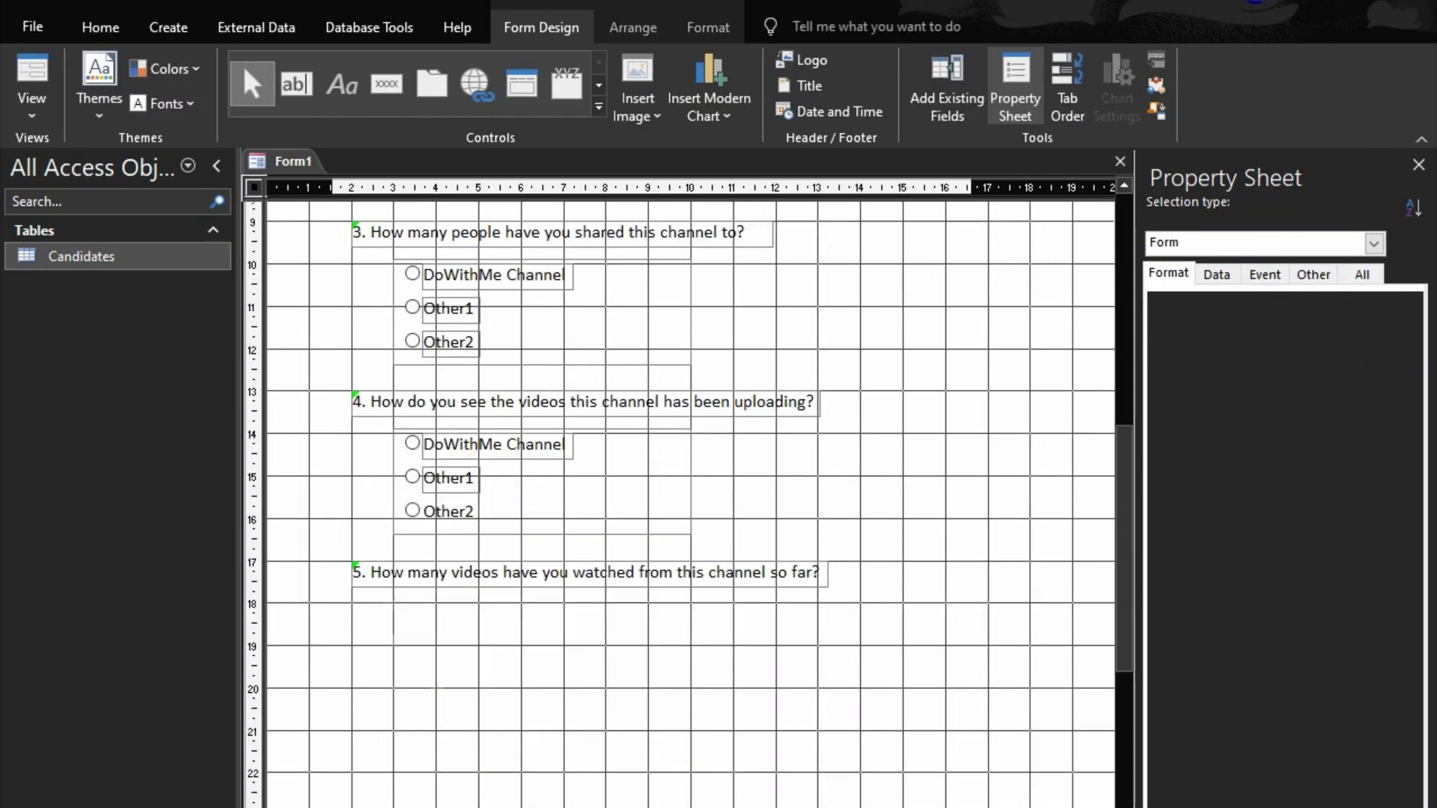
{"action": "scroll", "coordinate": [692, 502], "scroll_direction": "down", "scroll_amount": 5}
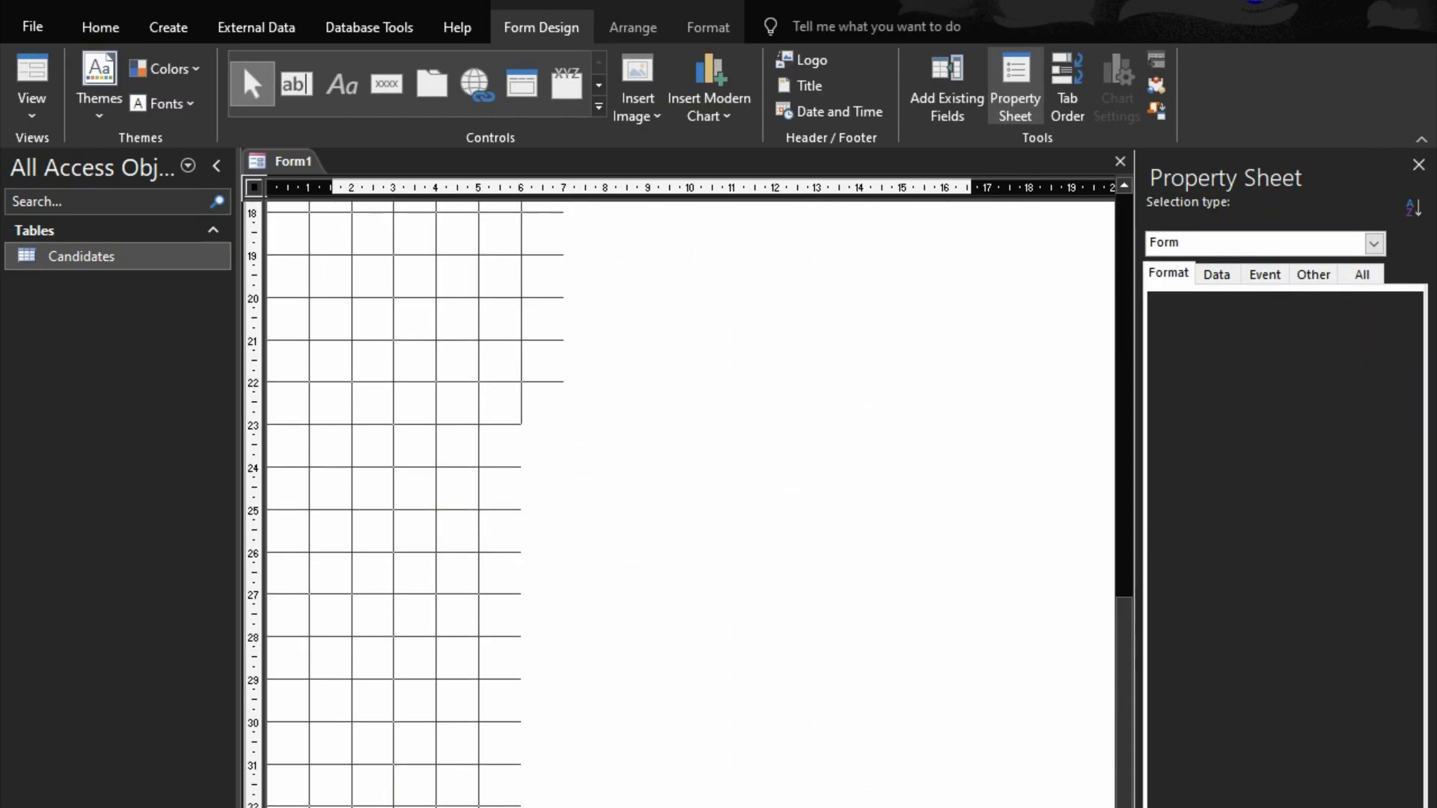
{"action": "left_click_drag", "start_coordinate": [989, 805], "coordinate": [954, 755]}
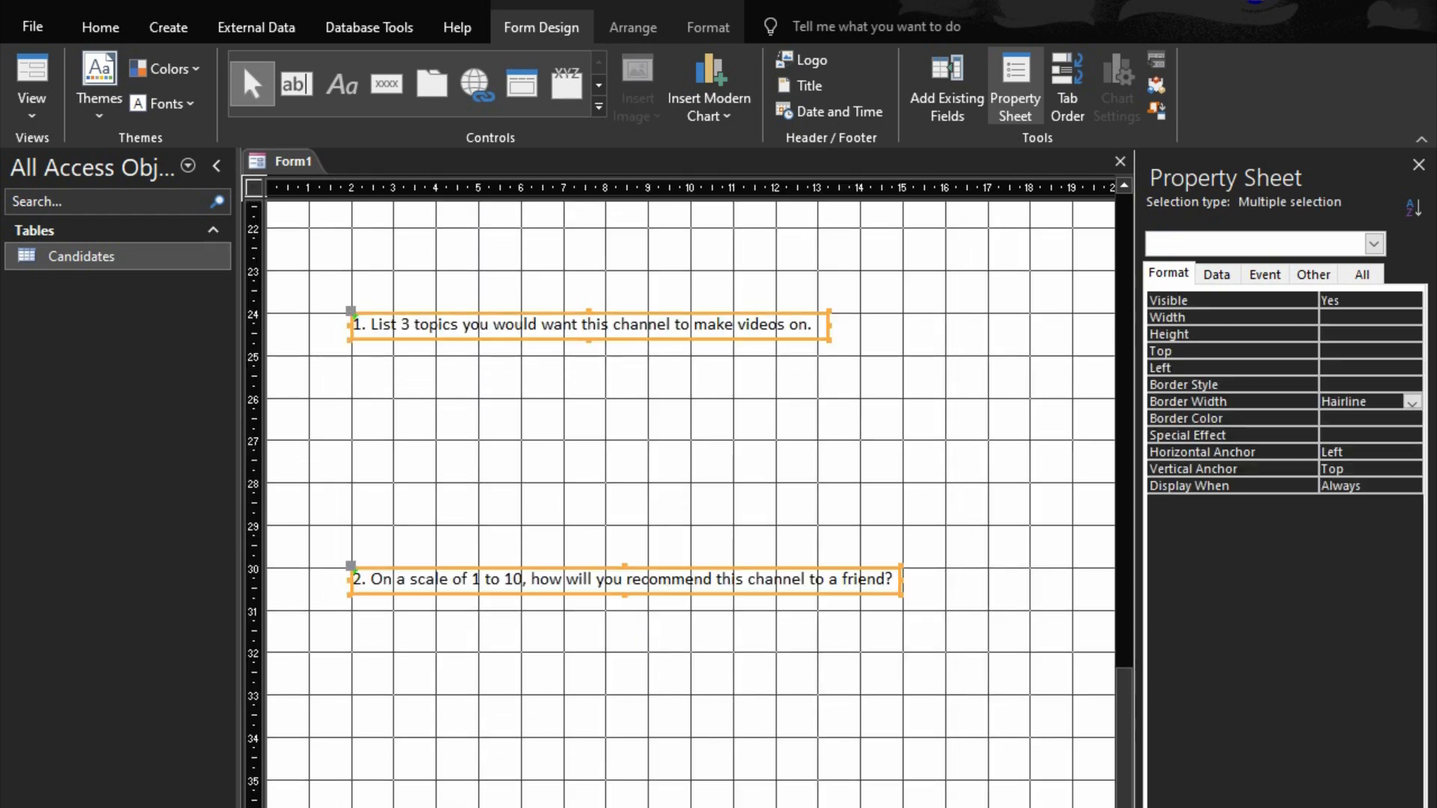
{"action": "key", "text": "ctrl+a"}
{"action": "scroll", "coordinate": [856, 720], "scroll_direction": "up", "scroll_amount": 15}
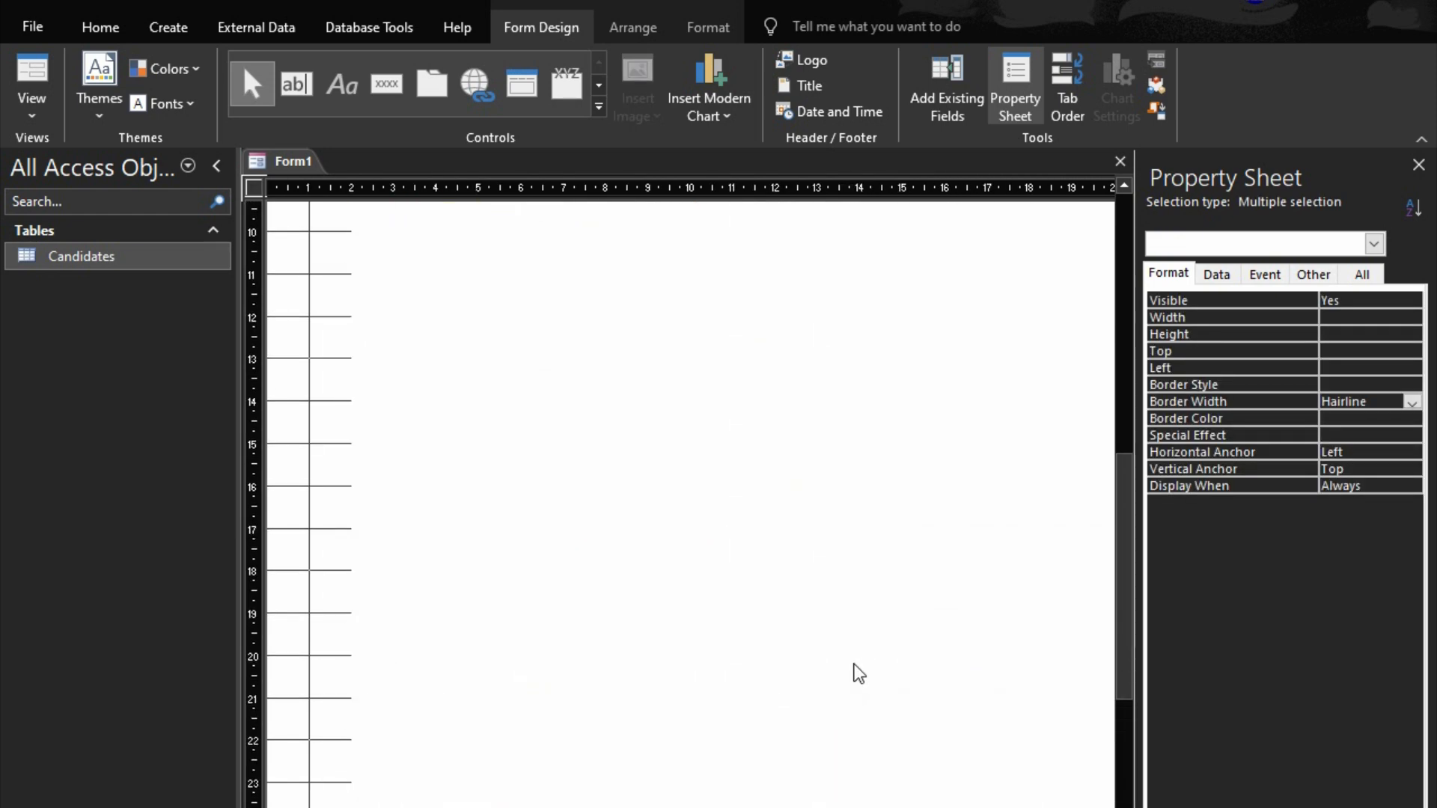
{"action": "scroll", "coordinate": [859, 670], "scroll_direction": "down", "scroll_amount": 15}
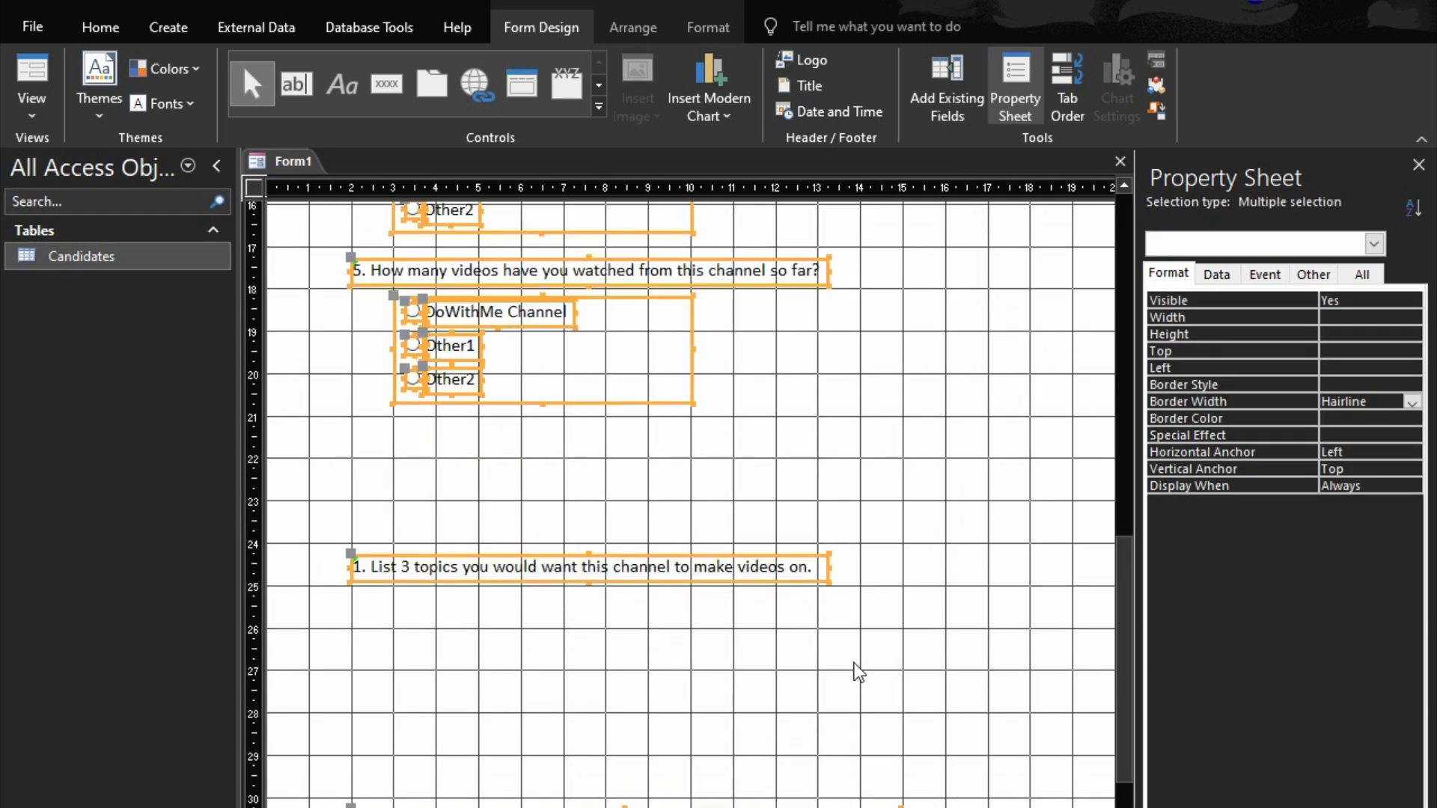
{"action": "scroll", "coordinate": [858, 667], "scroll_direction": "up", "scroll_amount": 15}
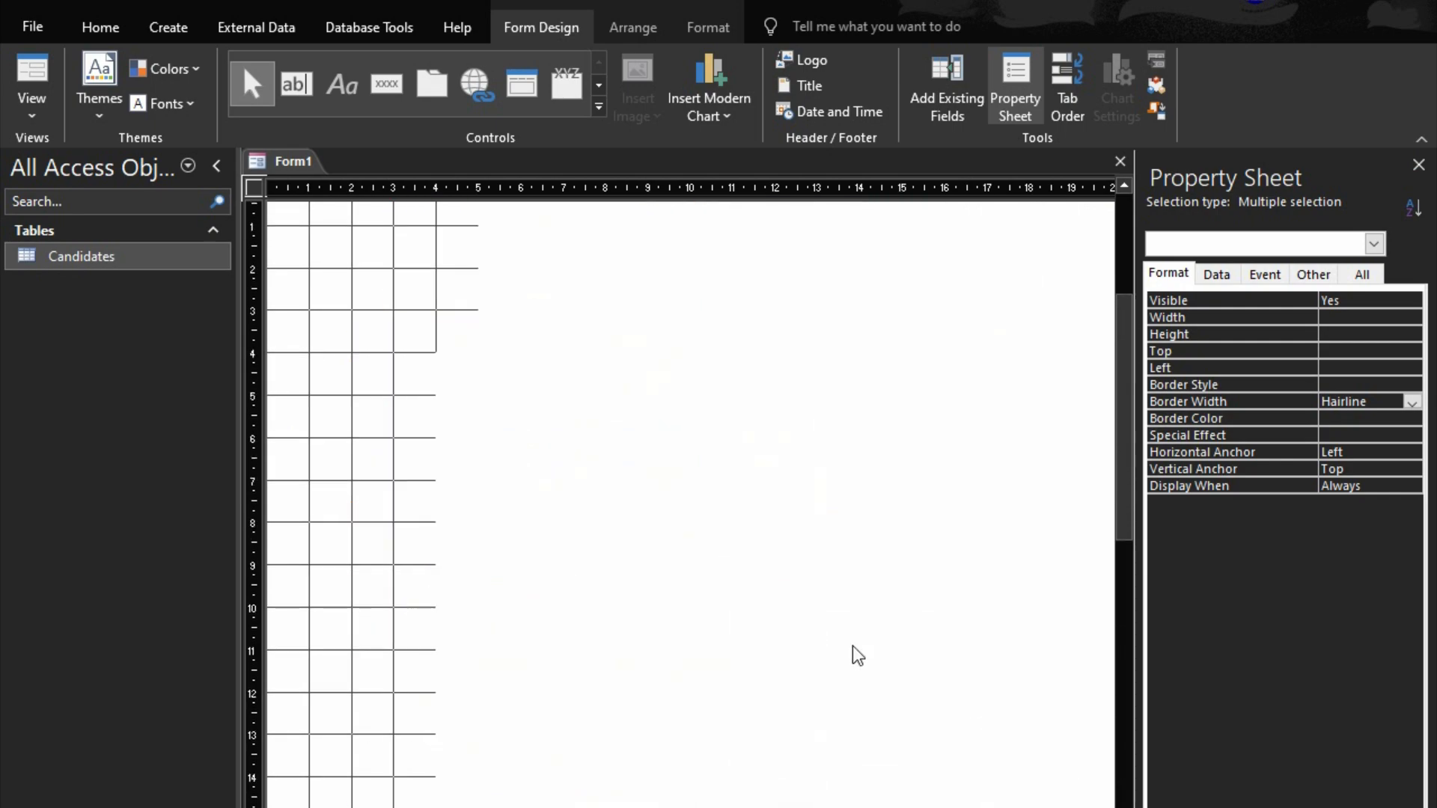
{"action": "scroll", "coordinate": [852, 642], "scroll_direction": "down", "scroll_amount": 15}
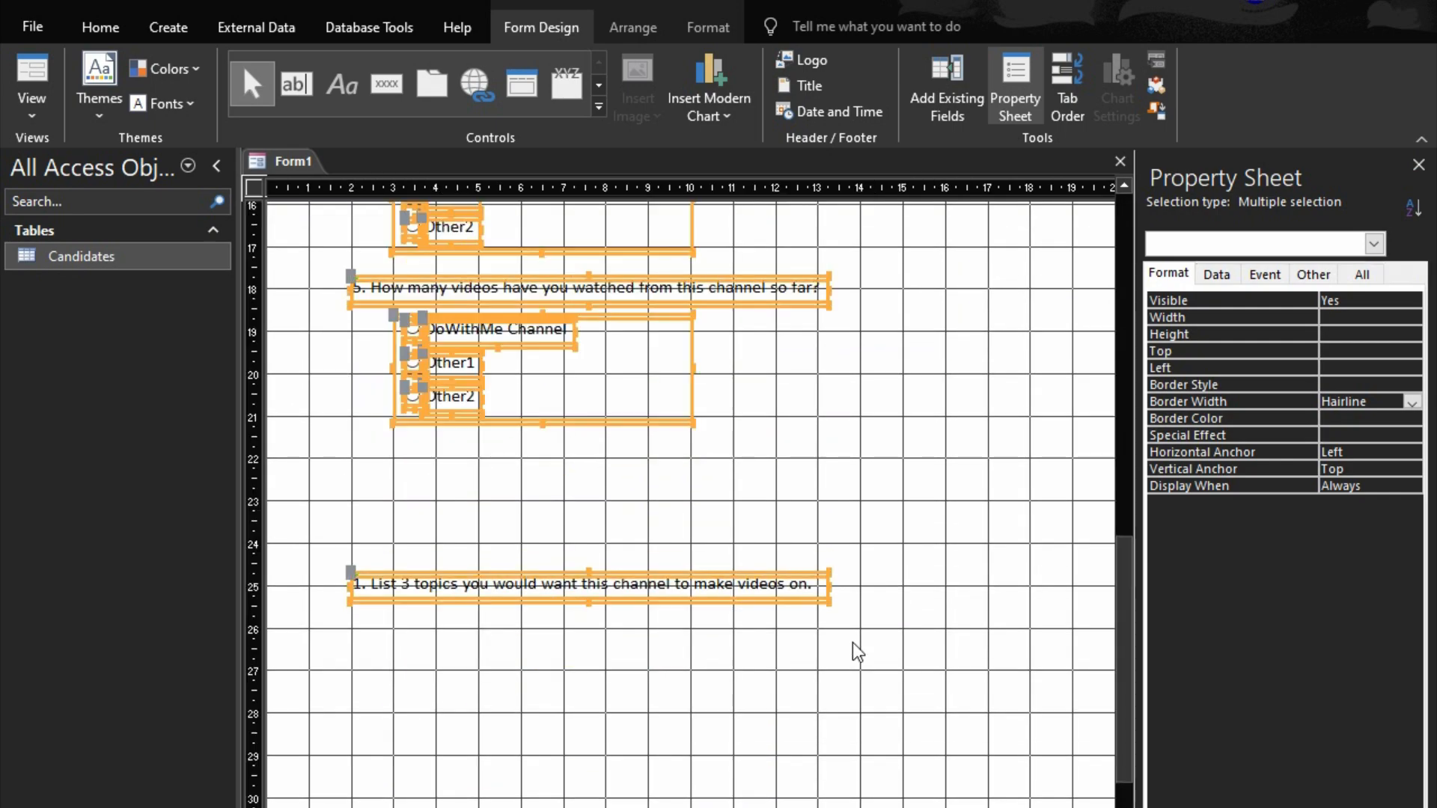
{"action": "scroll", "coordinate": [852, 642], "scroll_direction": "up", "scroll_amount": 6}
{"action": "scroll", "coordinate": [852, 640], "scroll_direction": "up", "scroll_amount": 15}
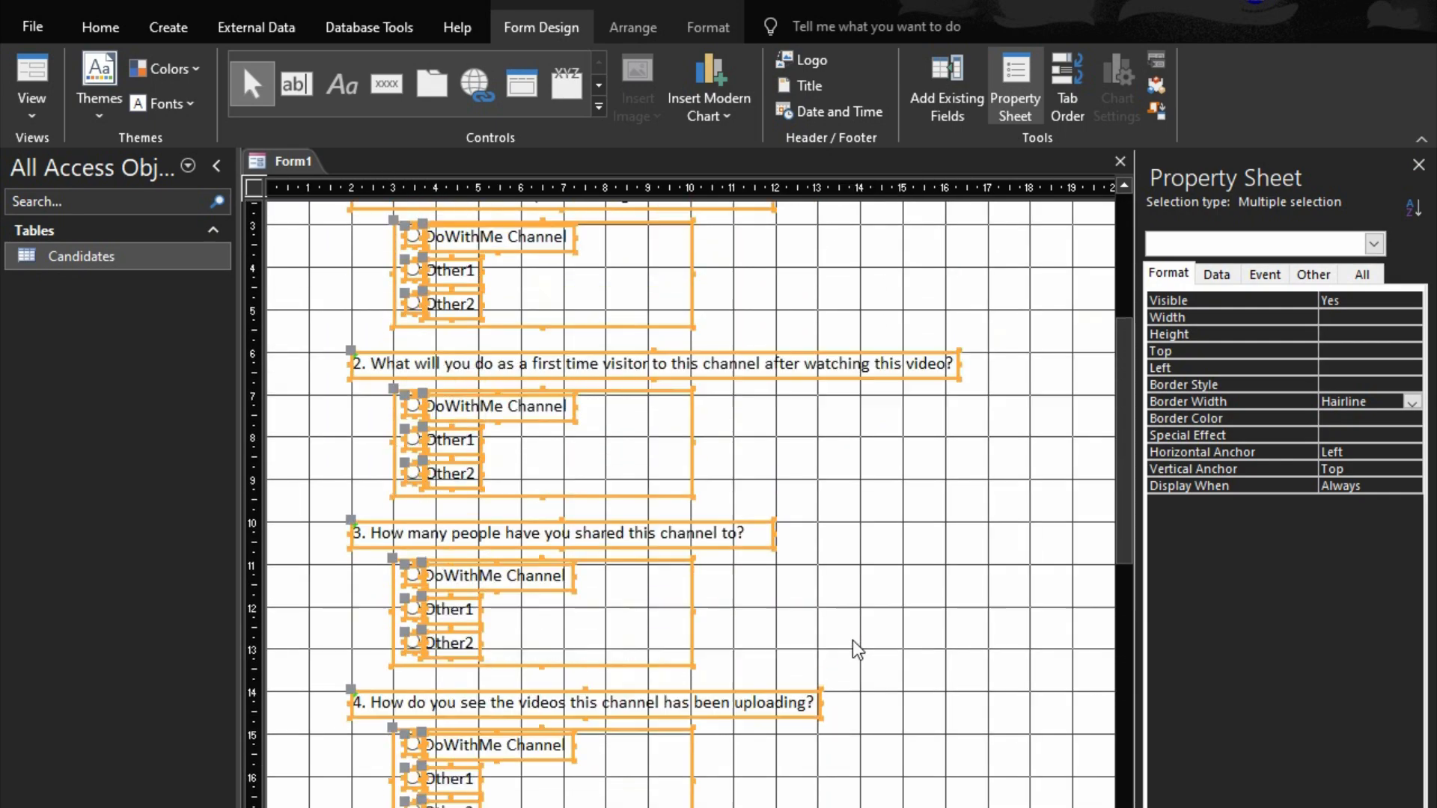
{"action": "scroll", "coordinate": [851, 640], "scroll_direction": "down", "scroll_amount": 3}
{"action": "scroll", "coordinate": [852, 637], "scroll_direction": "up", "scroll_amount": 3}
{"action": "left_click", "coordinate": [786, 546]}
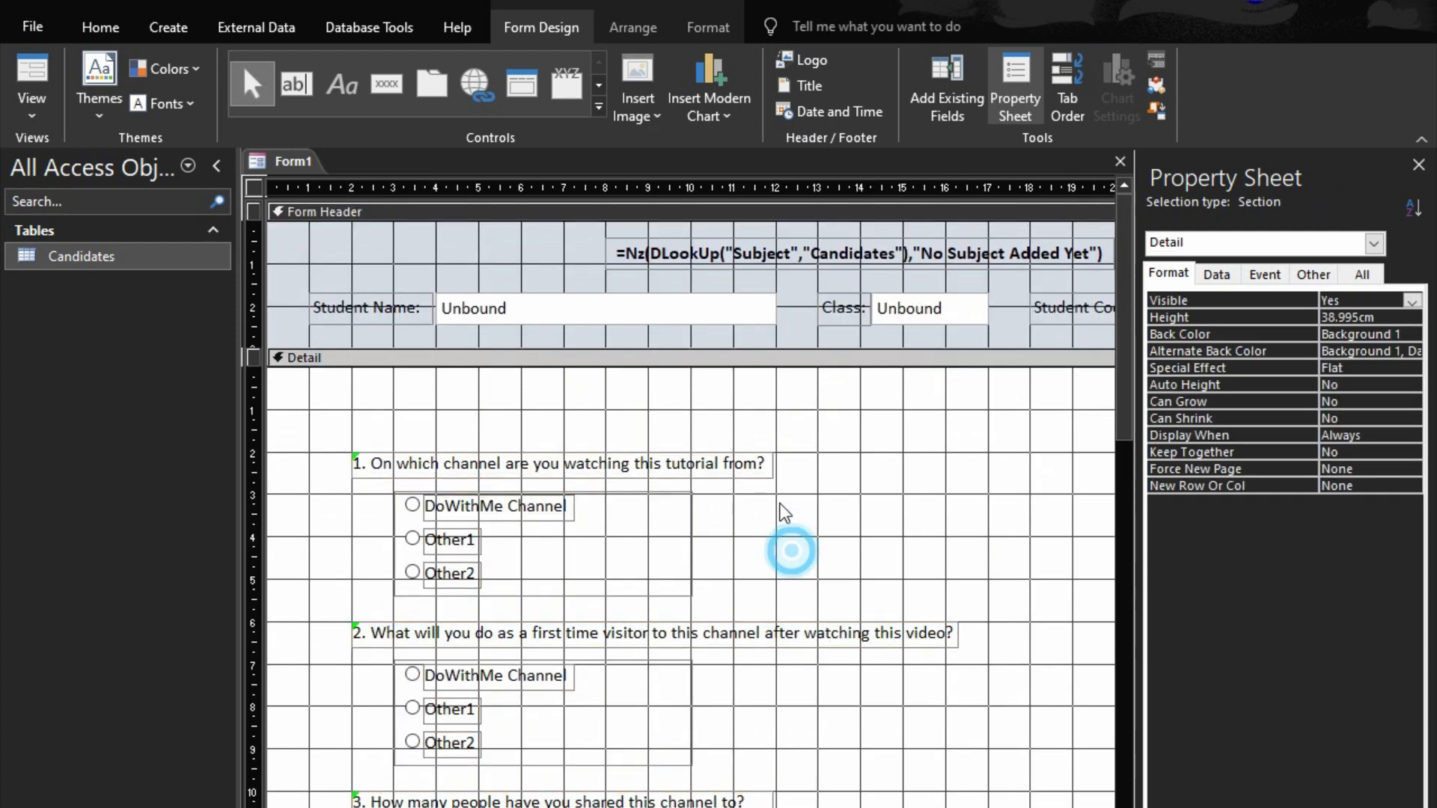
- Add a label above question 1 in the Detail section with the text "Multiple Choice Questions"
{"action": "left_click", "coordinate": [351, 84]}
{"action": "left_click", "coordinate": [484, 391]}
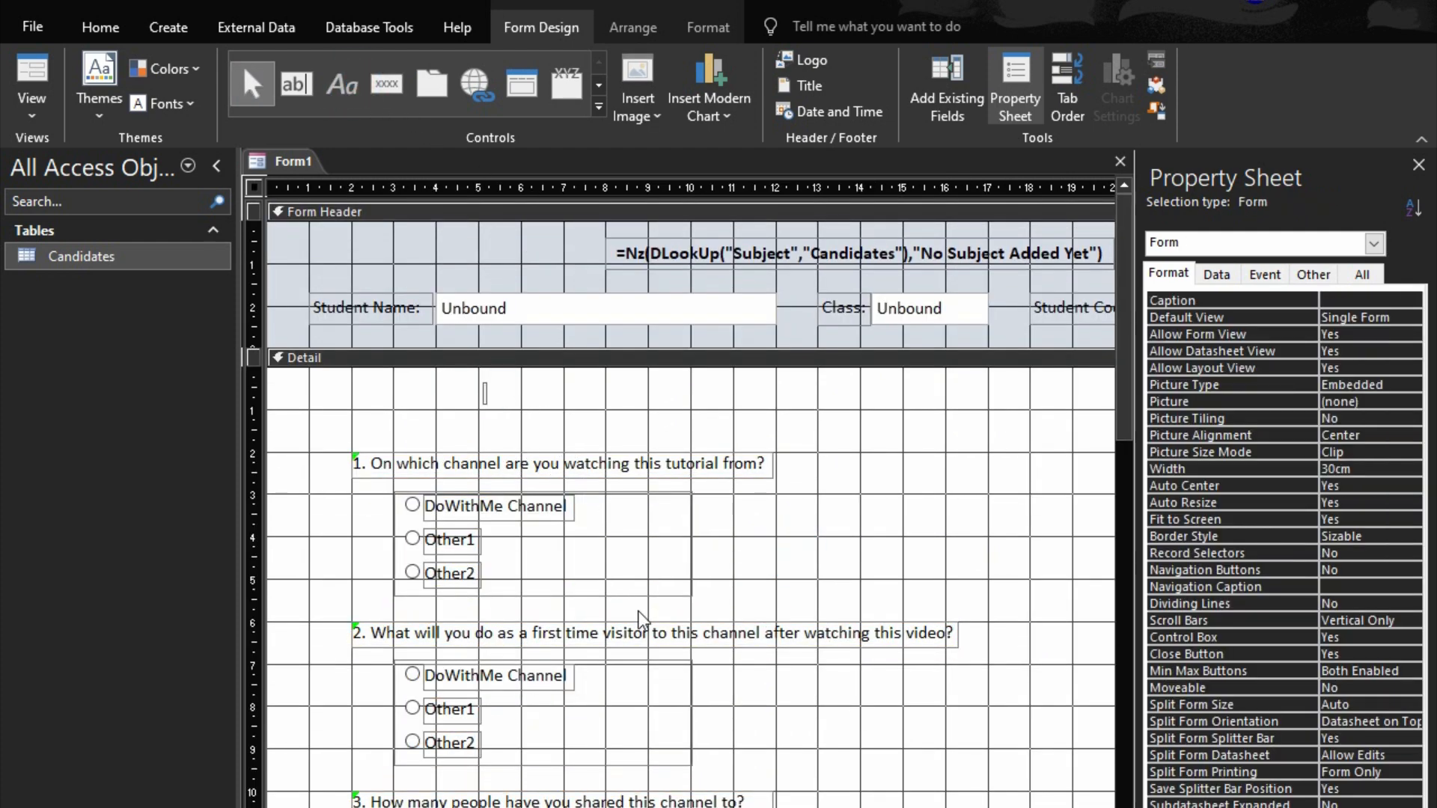
{"action": "type", "text": "OB"}
{"action": "key", "text": "BackSpace"}
{"action": "key", "text": "BackSpace"}
{"action": "type", "text": "Multiple "}
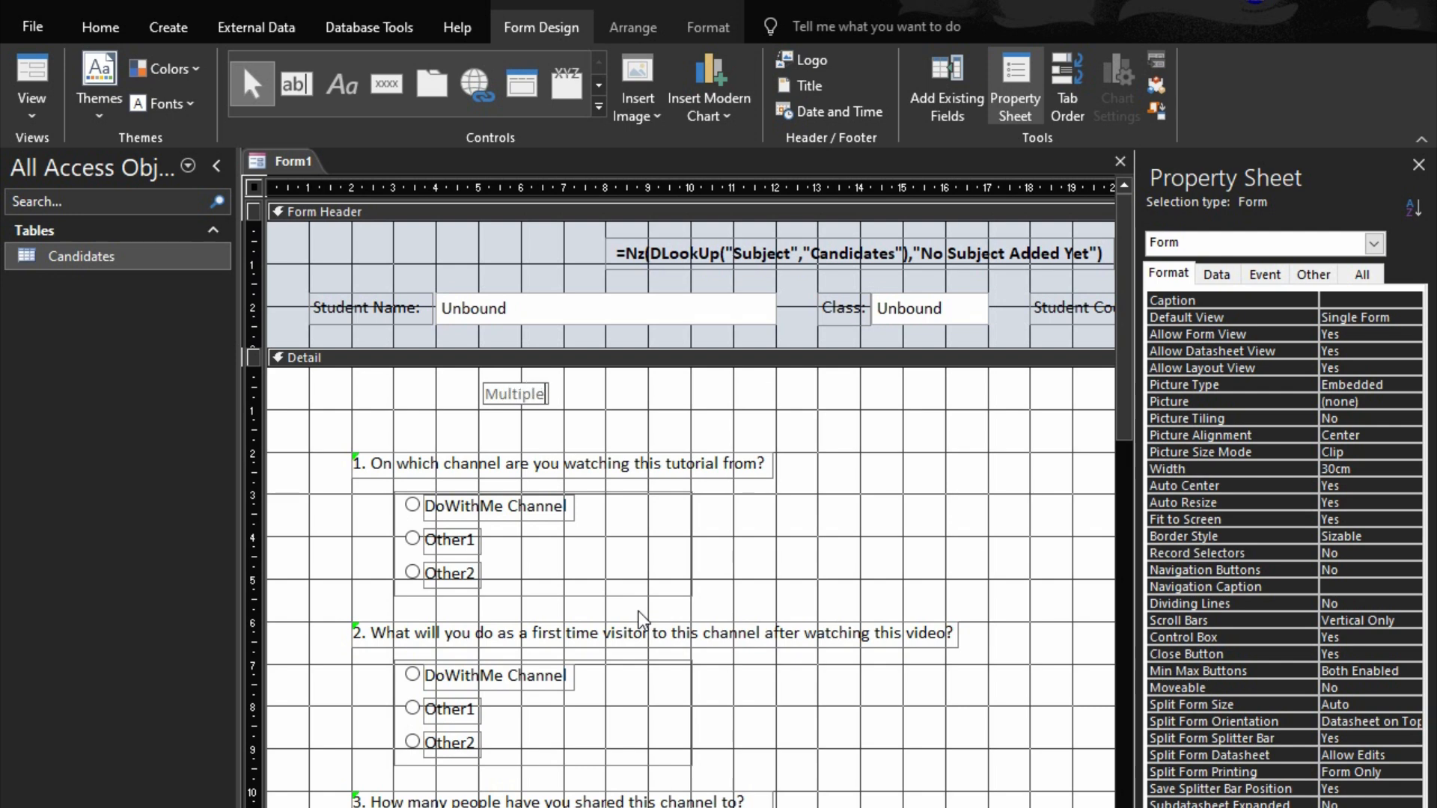
{"action": "type", "text": "Choice Questions"}
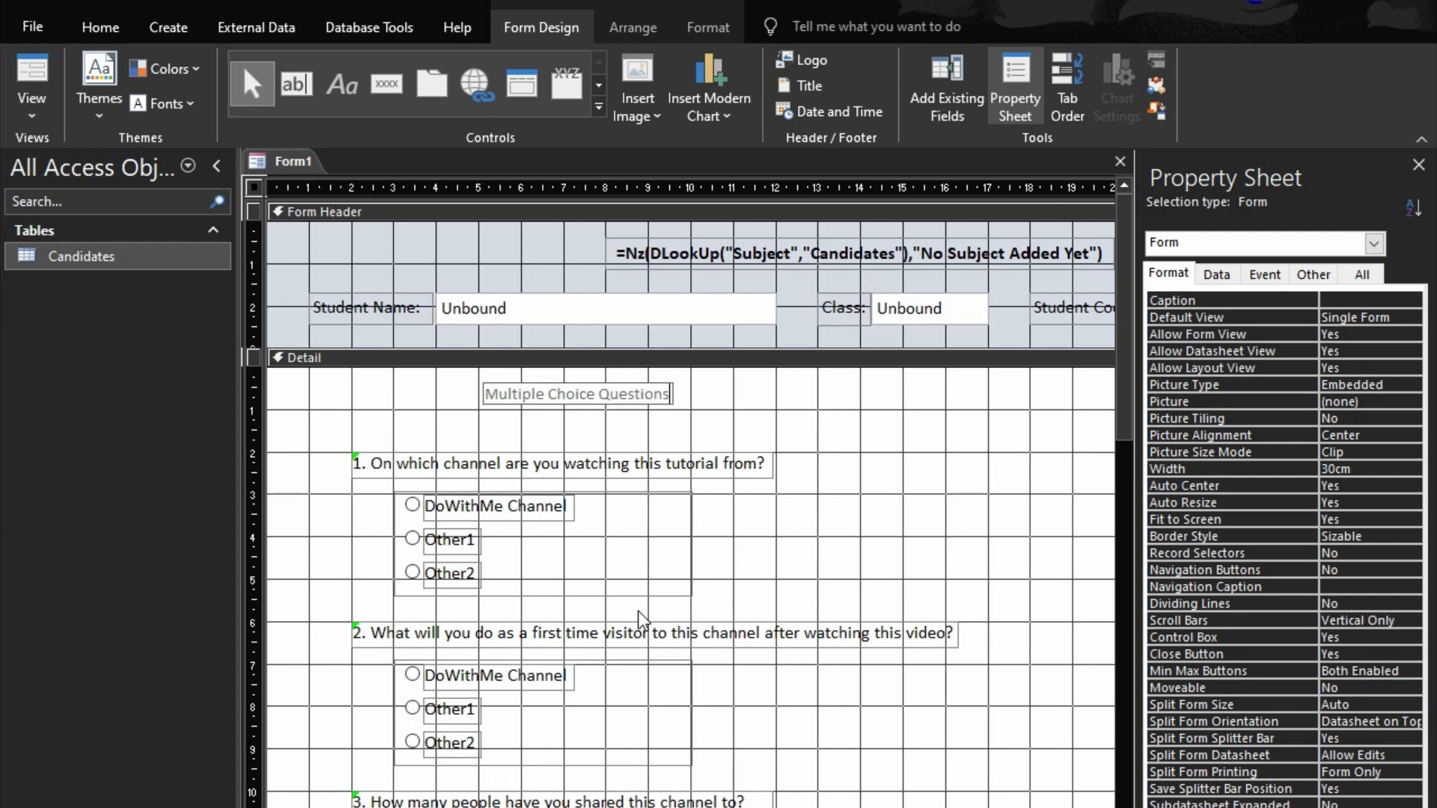
- Change the new heading label's text to "SECTION A: Multiple Choice"
{"action": "key", "text": "BackSpace"}
{"action": "key", "text": "BackSpace"}
{"action": "key", "text": "BackSpace"}
{"action": "key", "text": "BackSpace"}
{"action": "key", "text": "BackSpace"}
{"action": "key", "text": "BackSpace"}
{"action": "key", "text": "BackSpace"}
{"action": "key", "text": "BackSpace"}
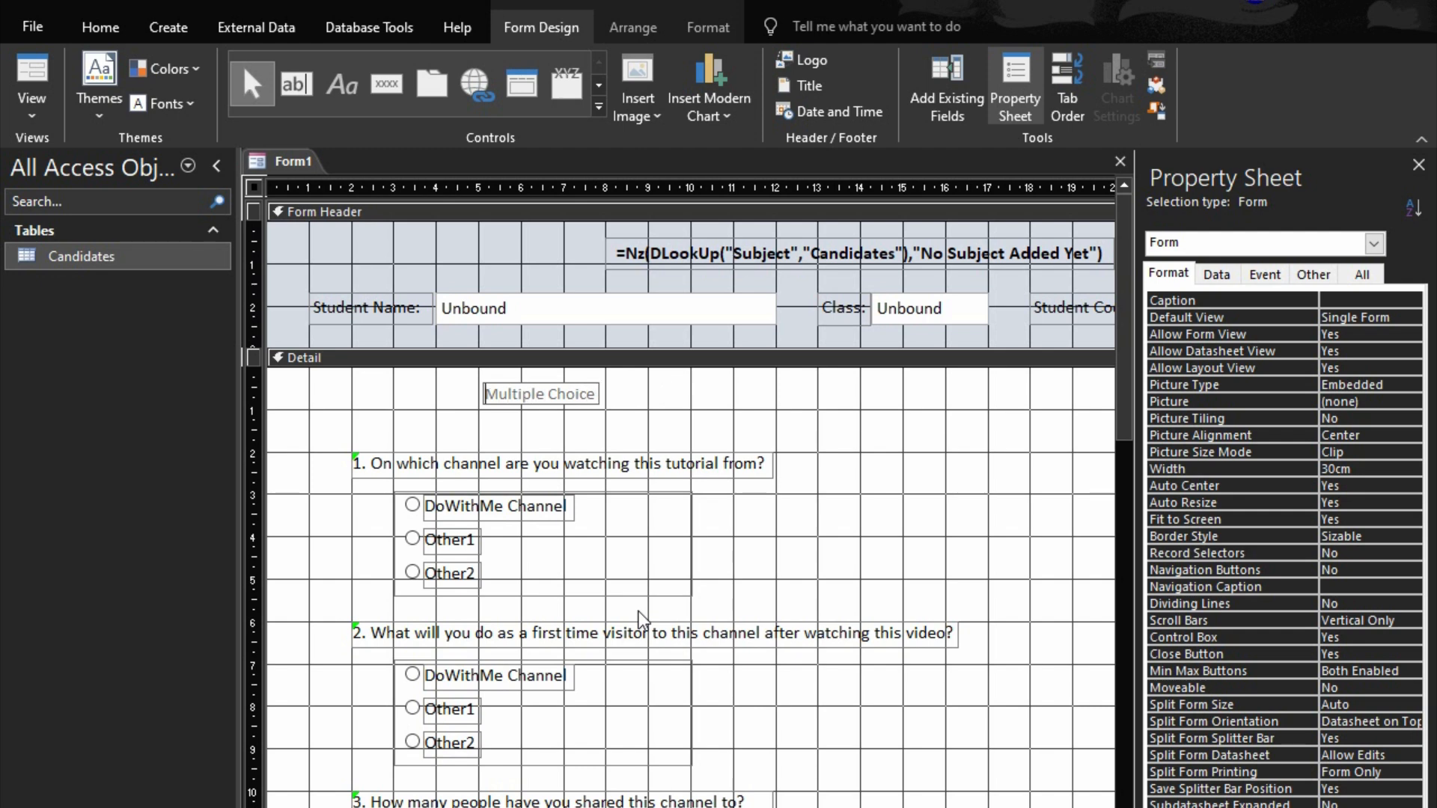
{"action": "key", "text": "Home"}
{"action": "type", "text": "Sec"}
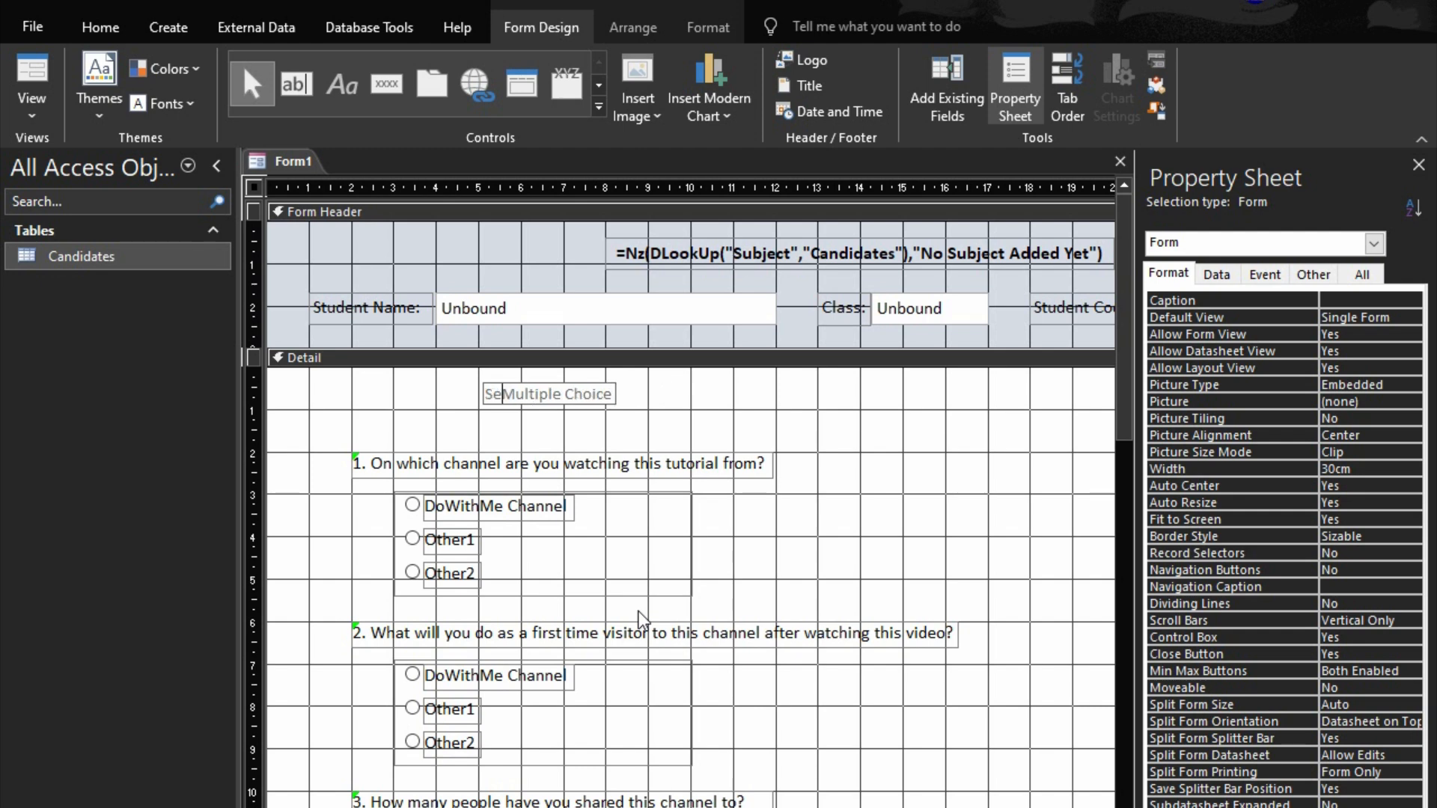
{"action": "key", "text": "BackSpace"}
{"action": "key", "text": "BackSpace"}
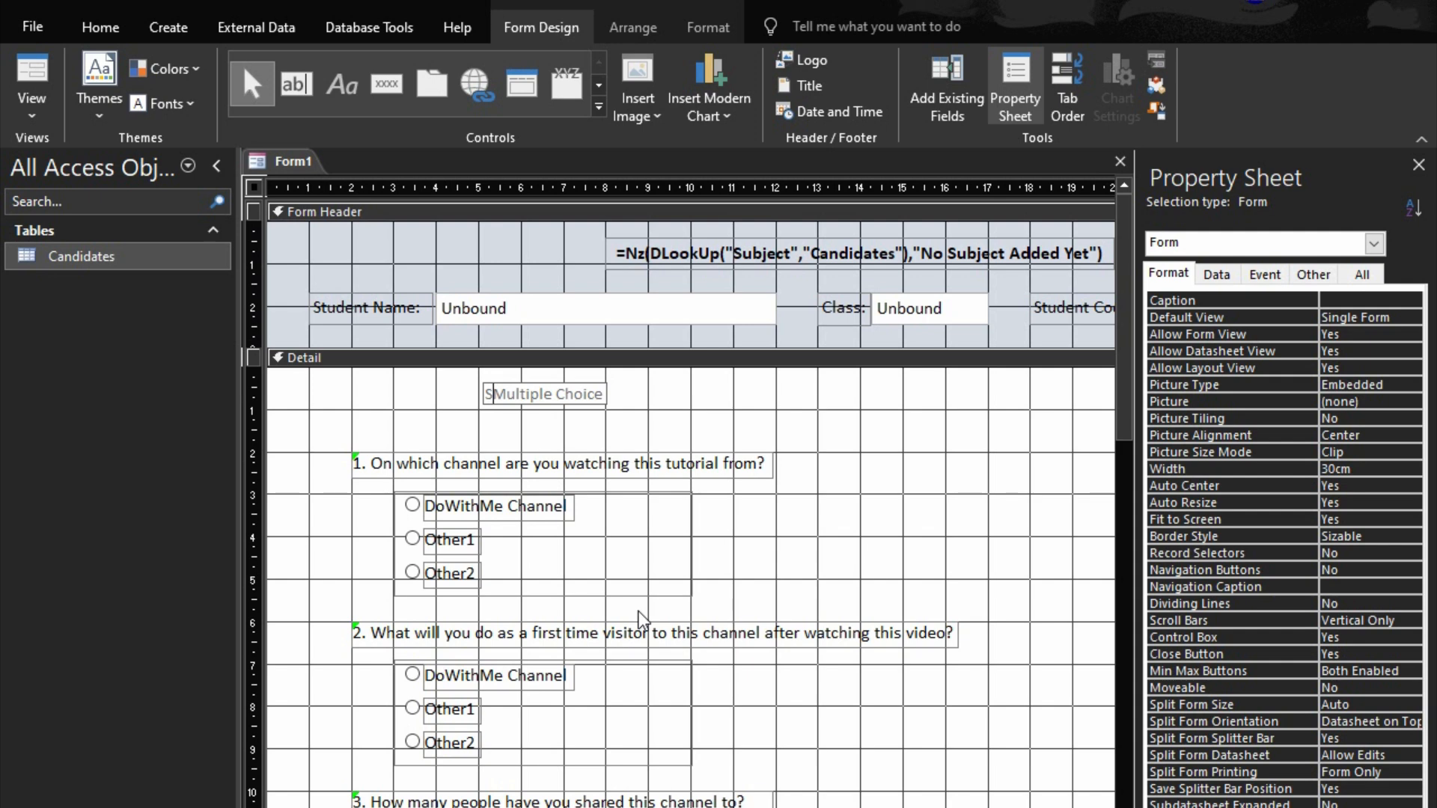
{"action": "type", "text": "ECT"}
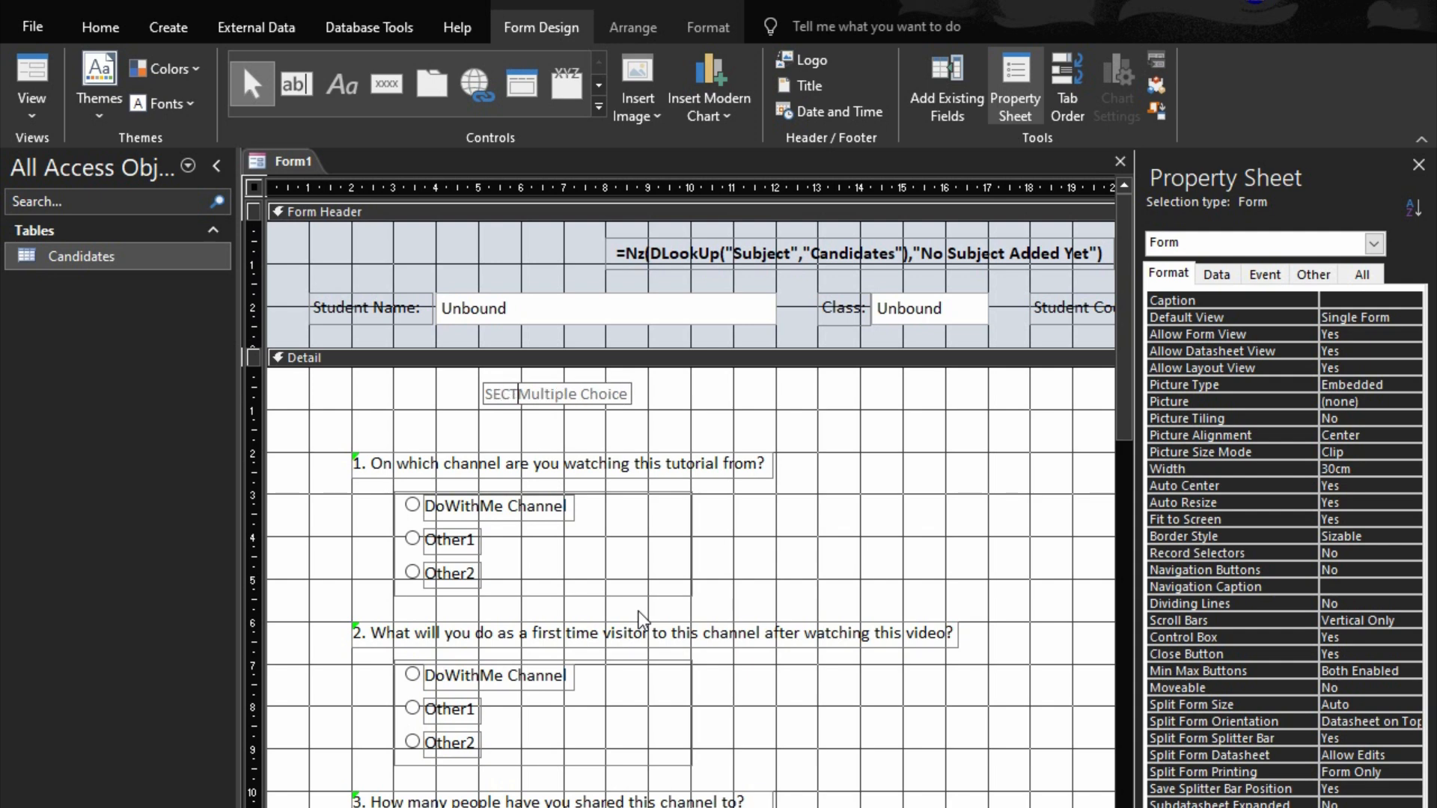
{"action": "type", "text": "ION A"}
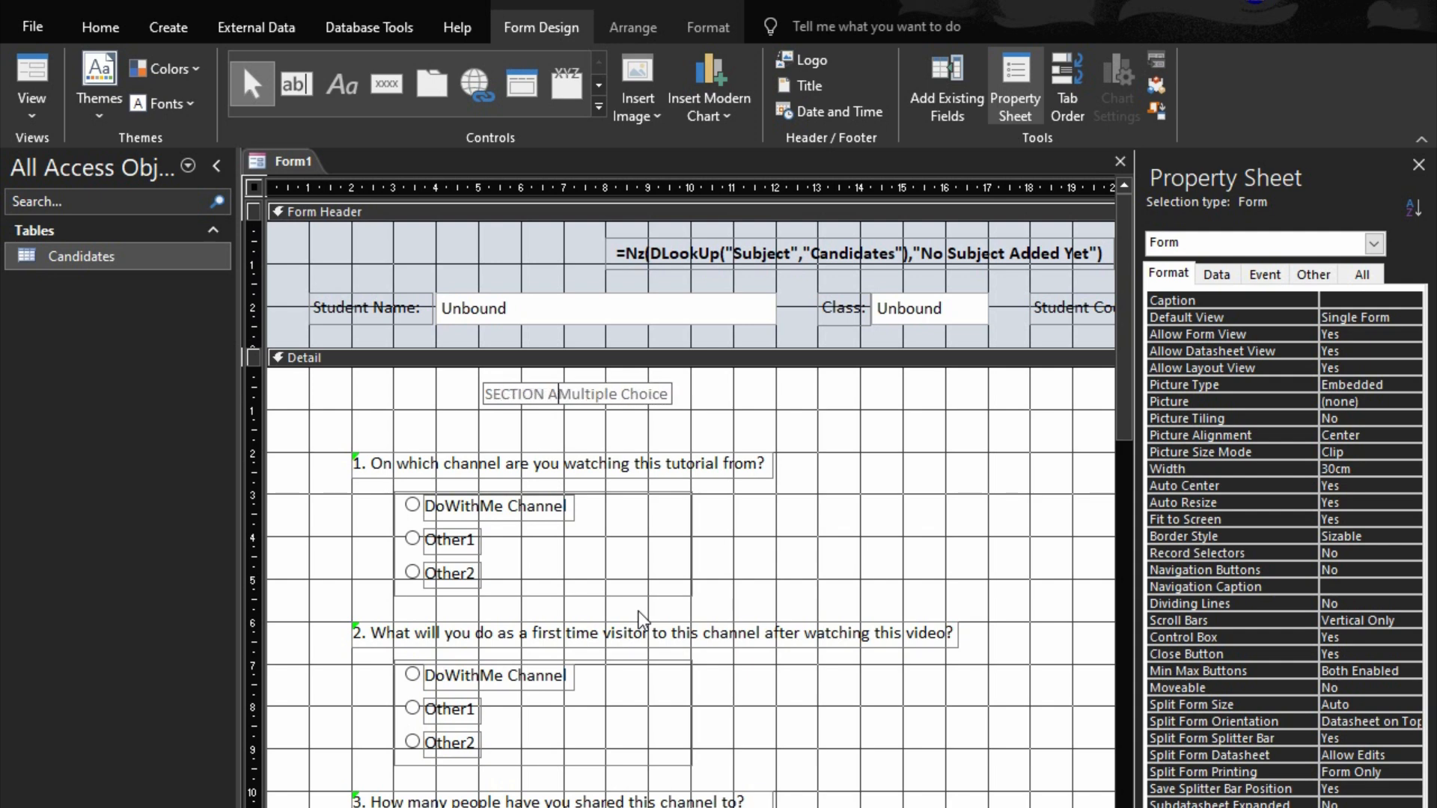
{"action": "type", "text": ":"}
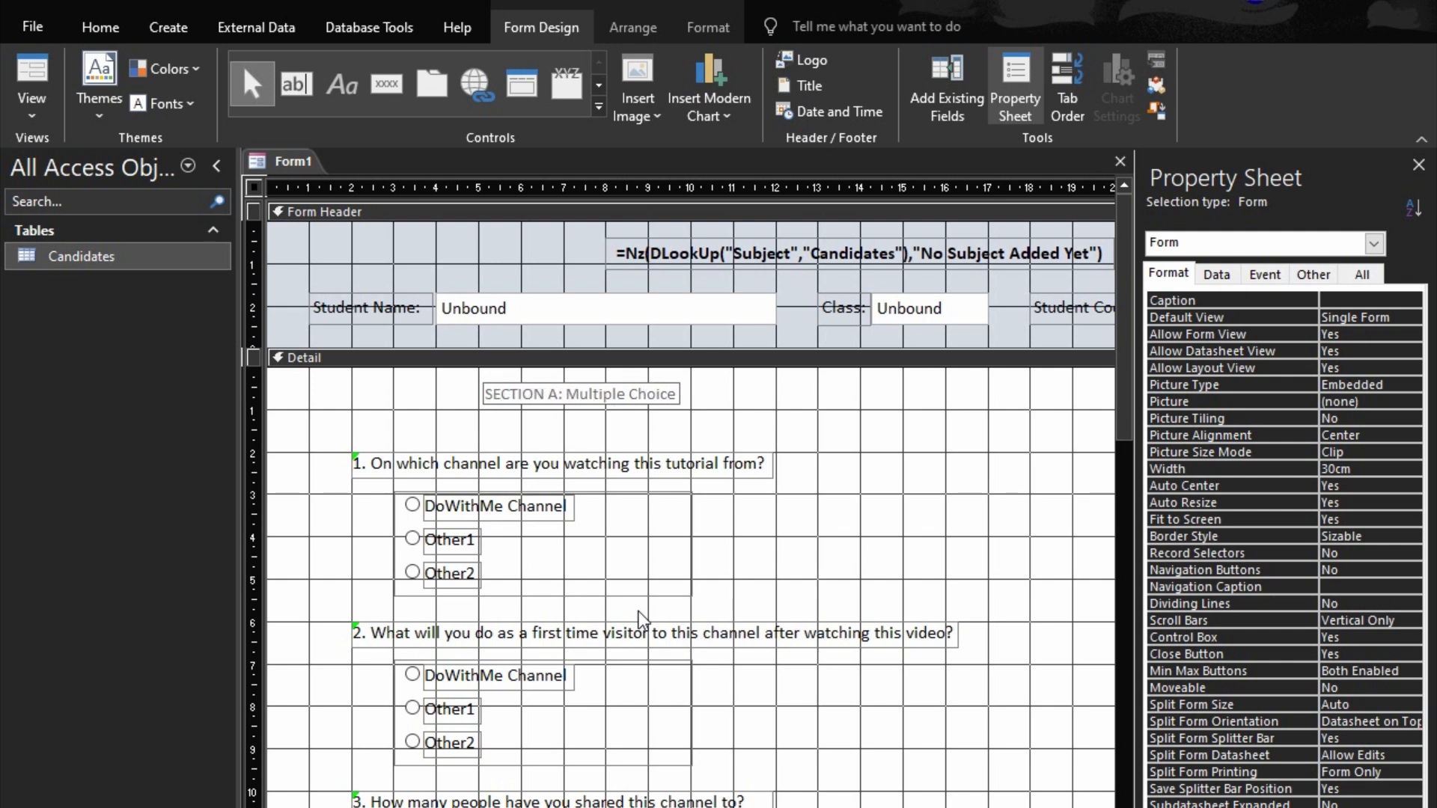
- Position the section heading label above question 1, about 0.698 cm from the top and 2.998 cm from the left
{"action": "left_click", "coordinate": [674, 397]}
{"action": "left_click", "coordinate": [662, 404]}
{"action": "left_click_drag", "start_coordinate": [613, 414], "coordinate": [577, 418]}
- Format the section heading as bold, size 14, in the Text 1 color, and size the label to fit its text
{"action": "left_click", "coordinate": [702, 29]}
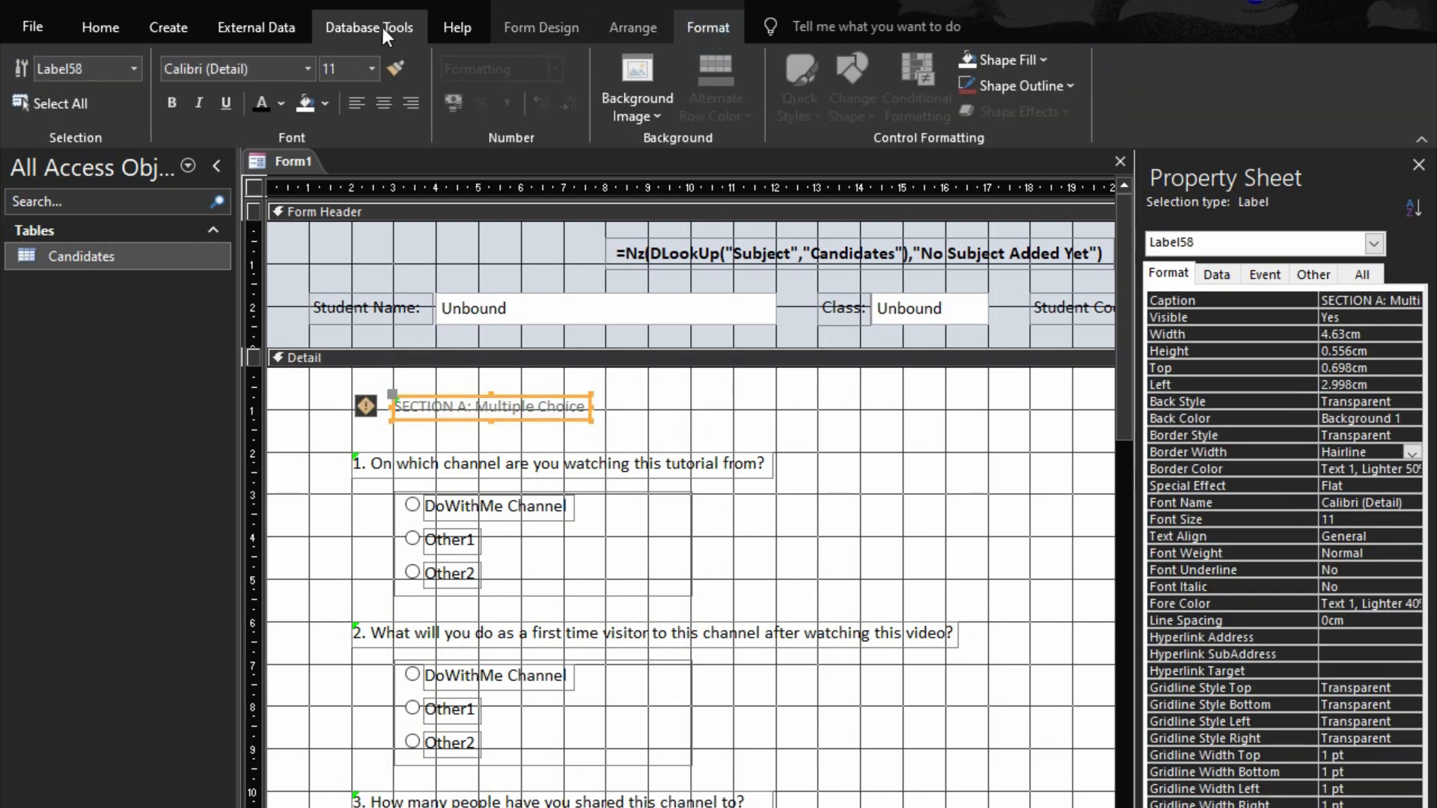
{"action": "left_click", "coordinate": [372, 69]}
{"action": "left_click", "coordinate": [340, 201]}
{"action": "left_click", "coordinate": [259, 100]}
{"action": "left_click", "coordinate": [172, 102]}
{"action": "right_click", "coordinate": [511, 403]}
{"action": "mouse_move", "coordinate": [607, 779]}
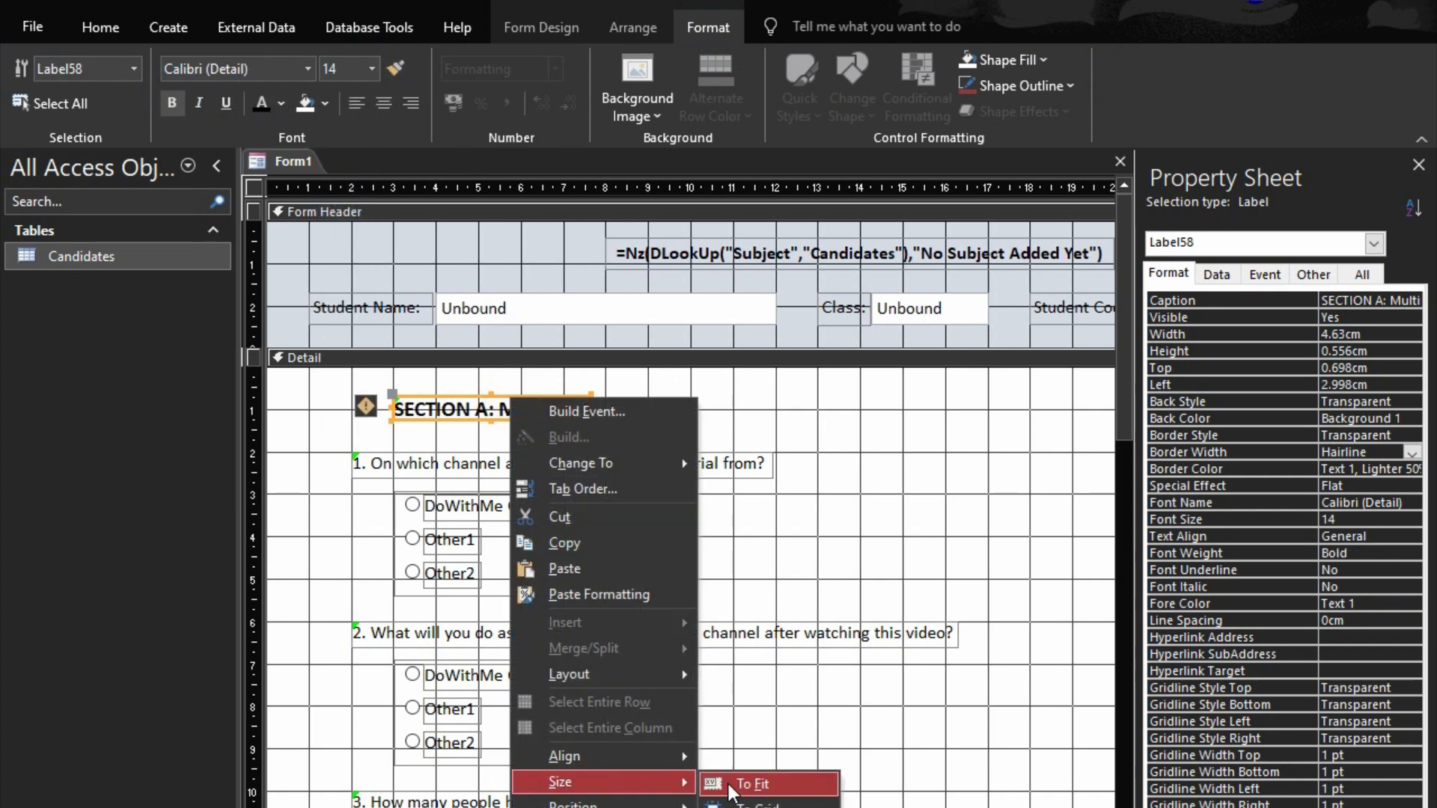
{"action": "left_click", "coordinate": [749, 784]}
{"action": "left_click", "coordinate": [796, 411]}
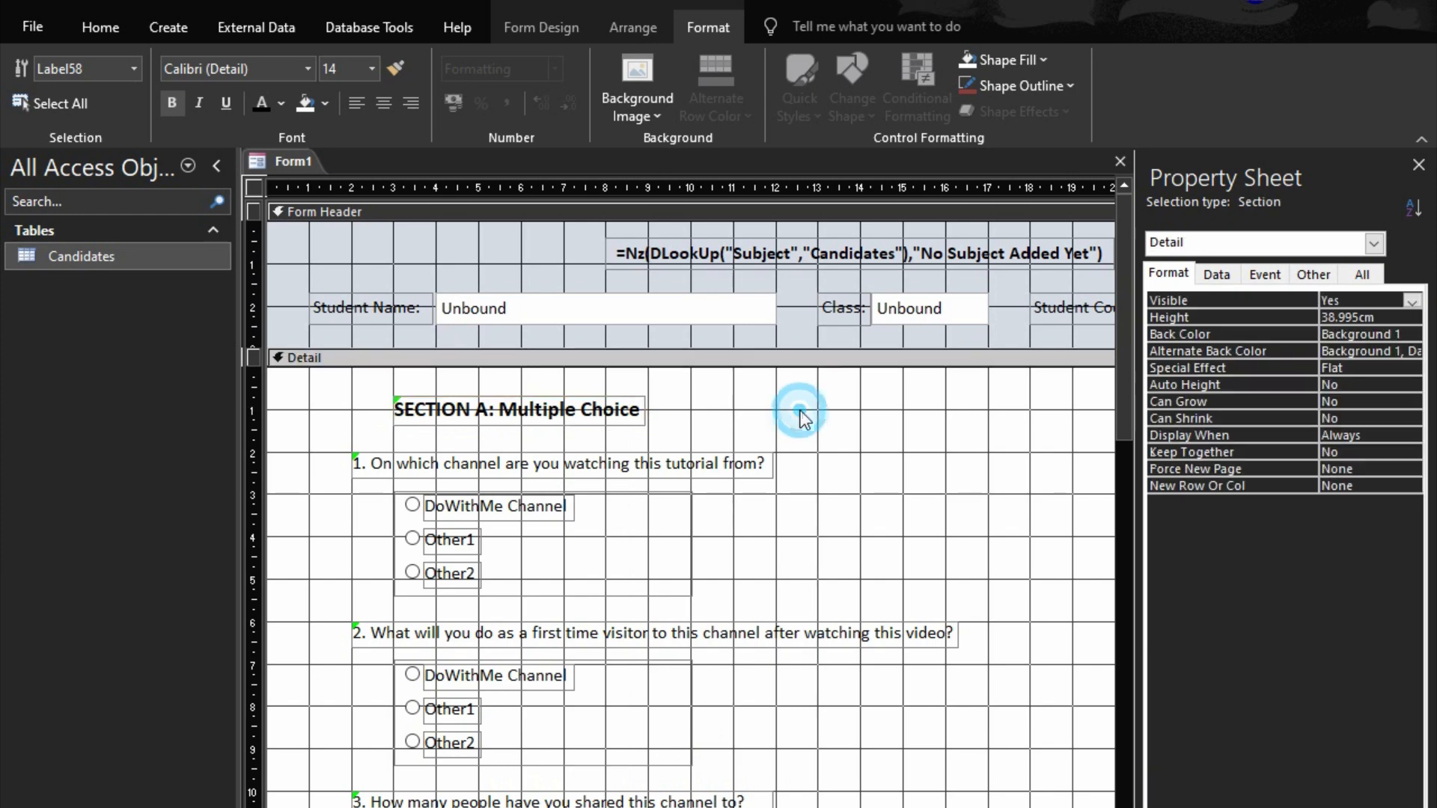
- Copy the "SECTION A: Multiple Choice" heading label for reuse above the topics question
{"action": "left_click", "coordinate": [593, 399]}
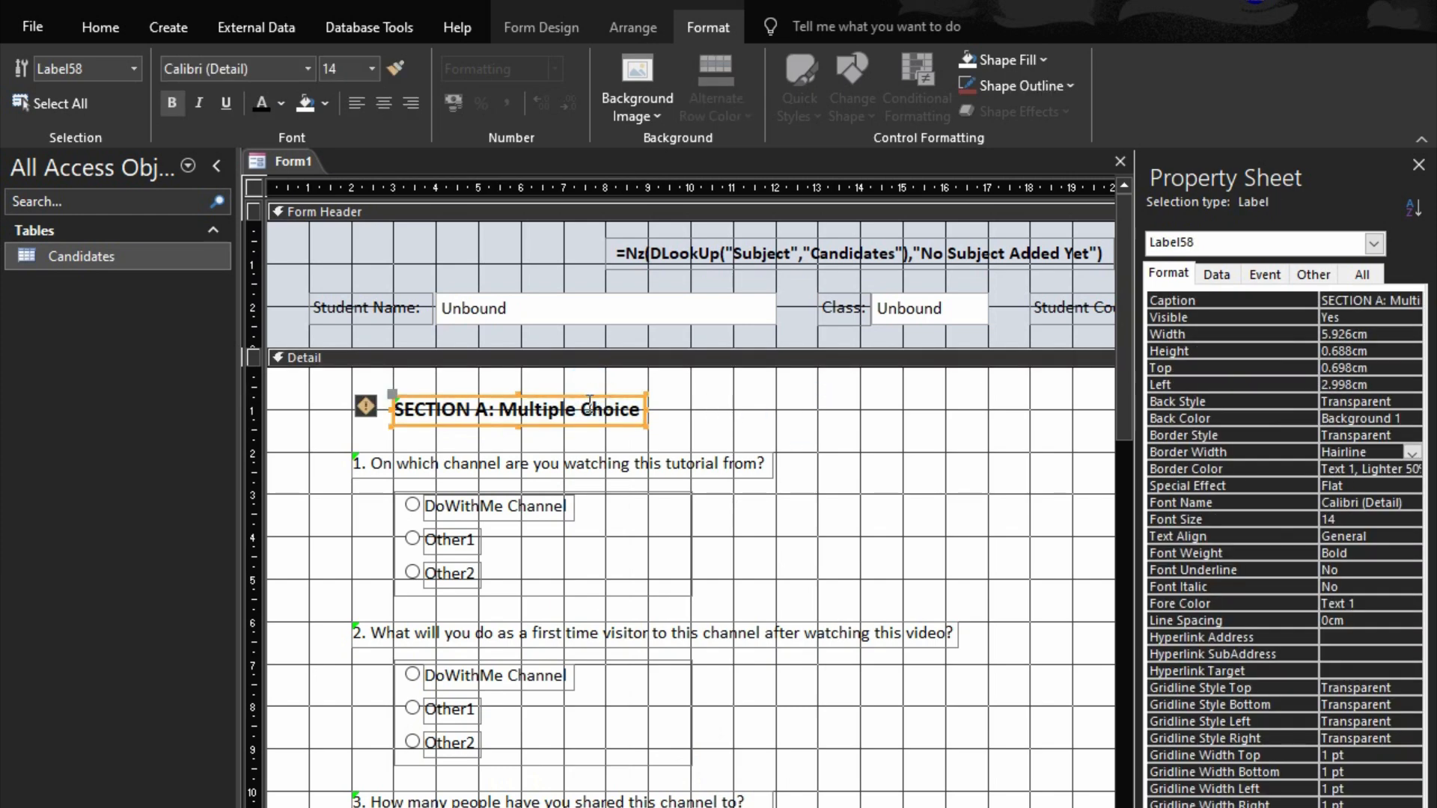
{"action": "scroll", "coordinate": [558, 429], "scroll_direction": "down", "scroll_amount": 10}
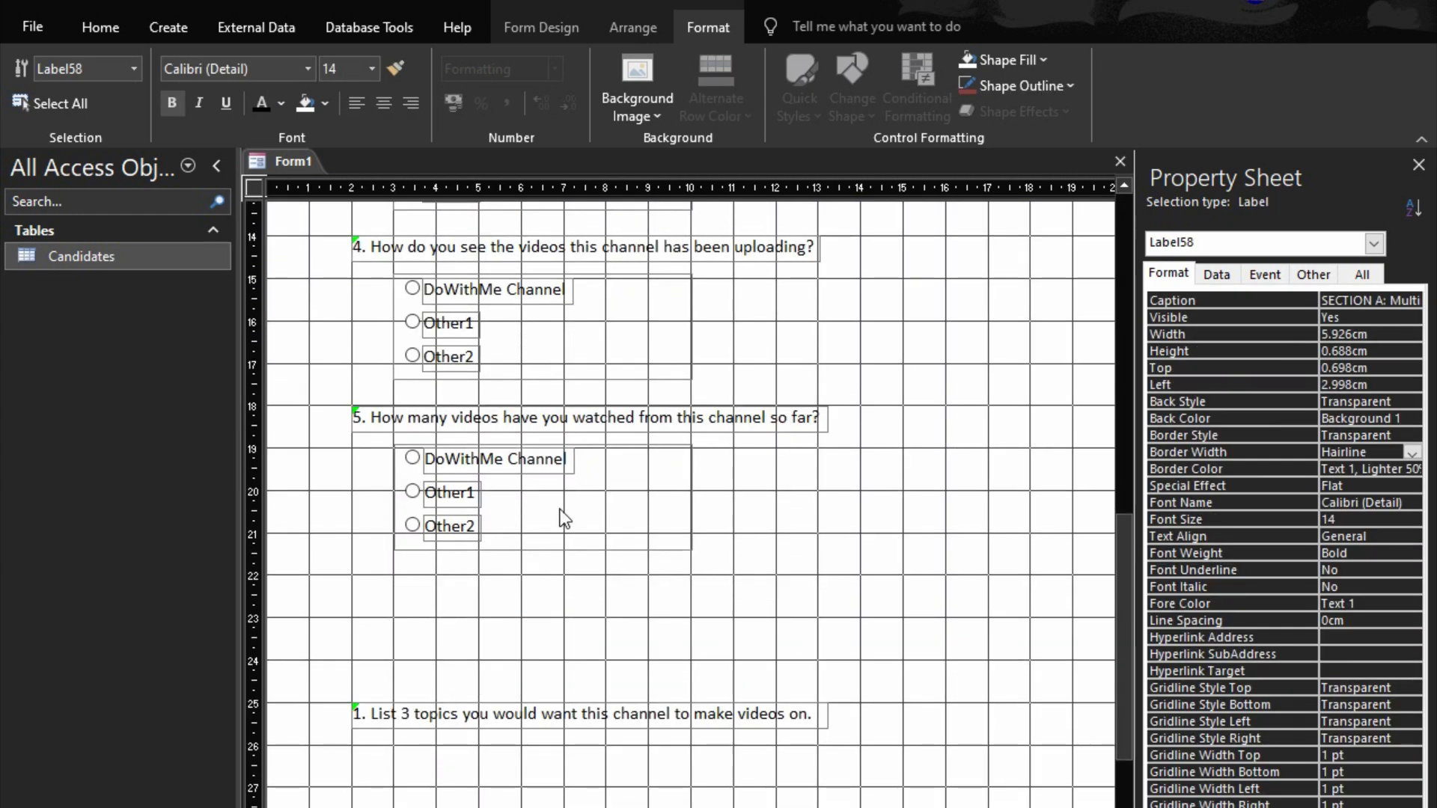
{"action": "left_click", "coordinate": [448, 554]}
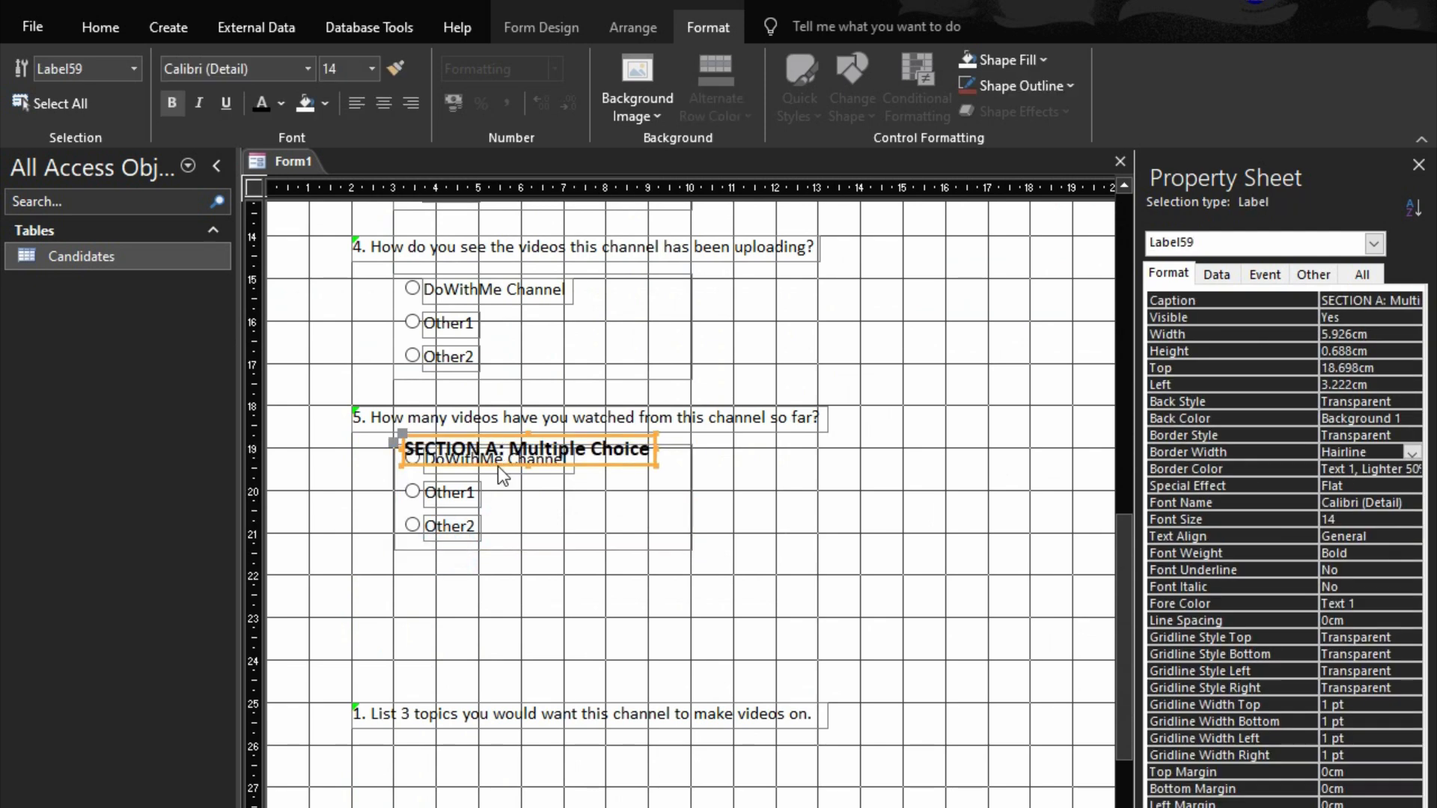
{"action": "left_click_drag", "start_coordinate": [502, 463], "coordinate": [488, 668]}
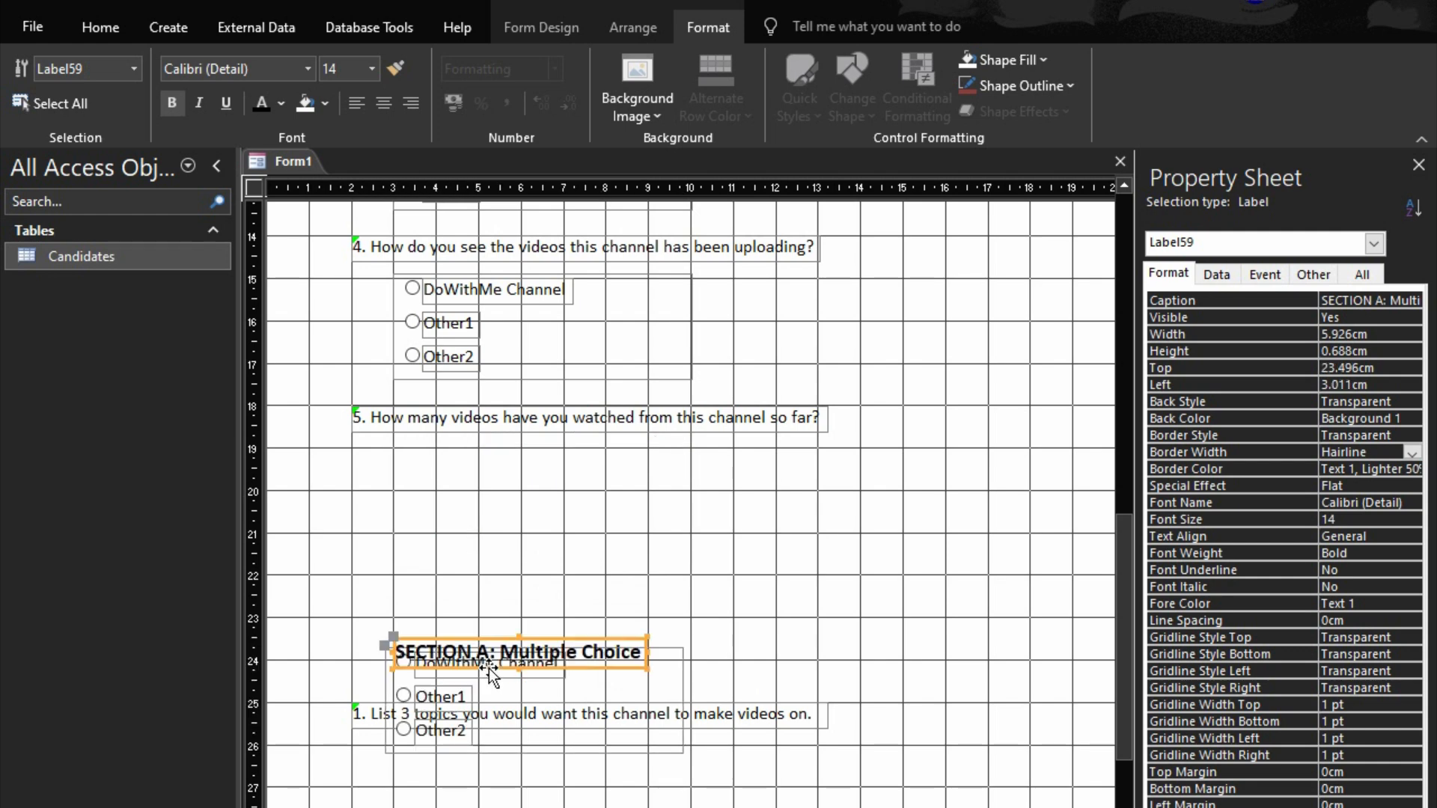
{"action": "key", "text": "ctrl+z"}
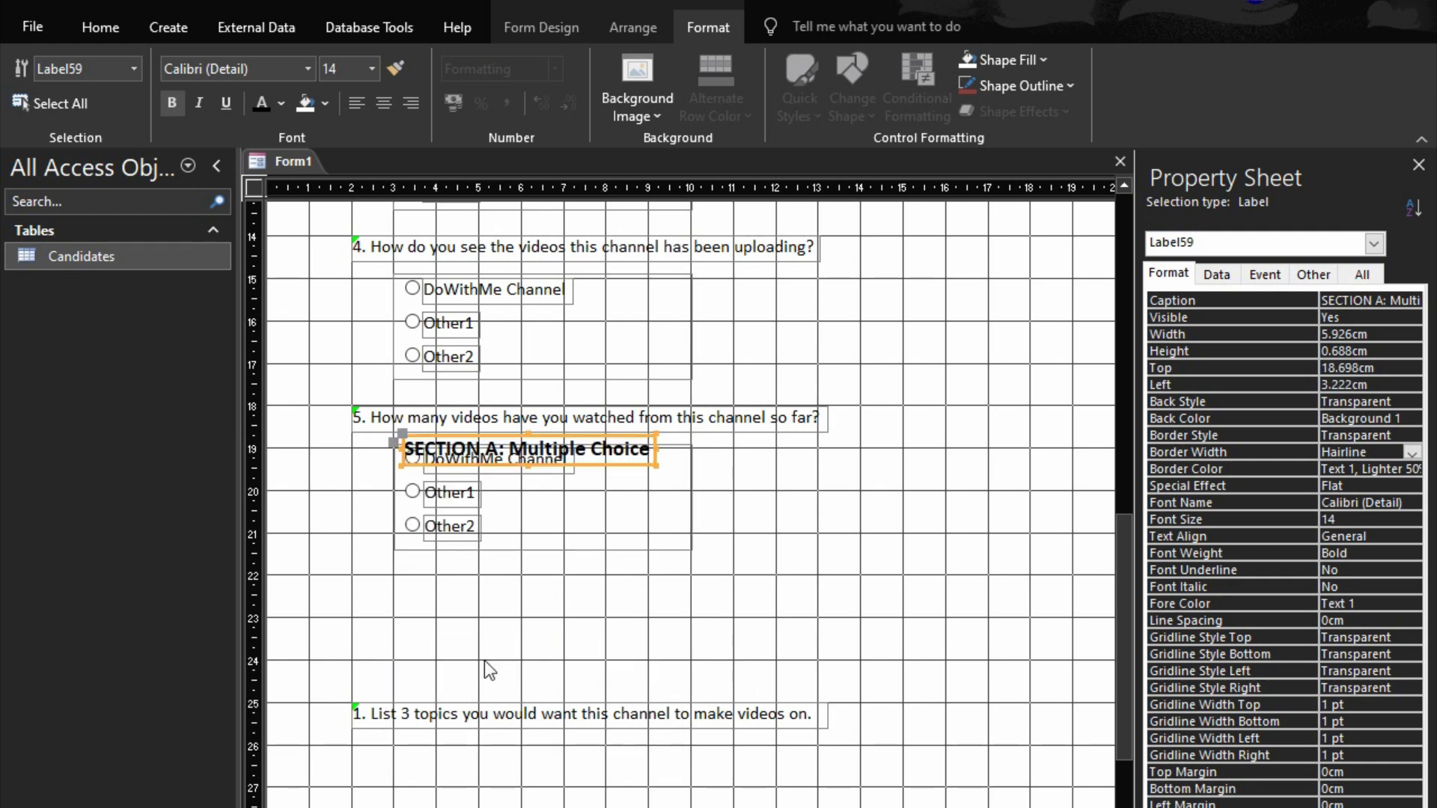
{"action": "left_click", "coordinate": [792, 539]}
{"action": "left_click", "coordinate": [633, 441]}
{"action": "left_click_drag", "start_coordinate": [632, 433], "coordinate": [623, 630]}
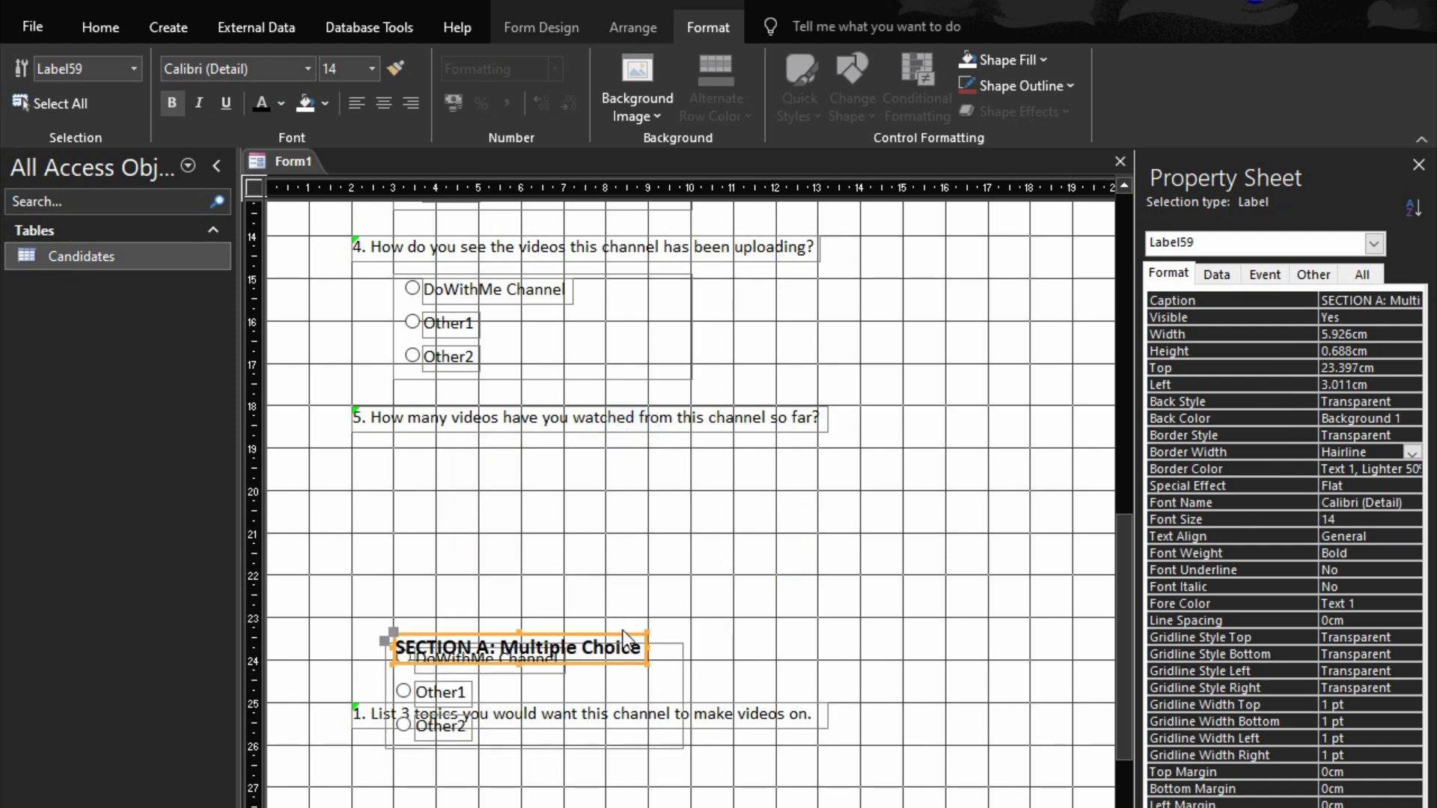
{"action": "key", "text": "ctrl+z"}
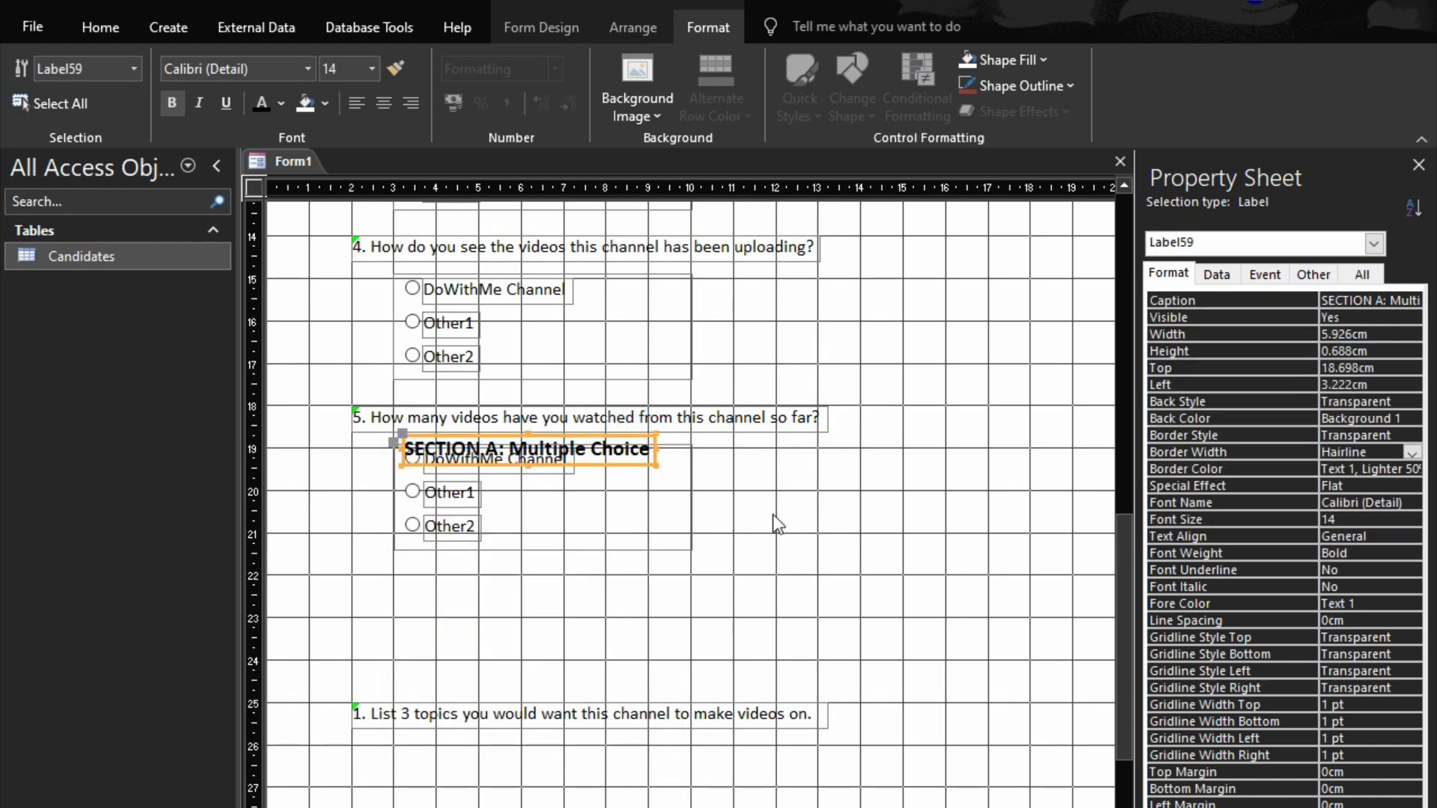
{"action": "left_click", "coordinate": [775, 517]}
{"action": "left_click", "coordinate": [644, 434]}
{"action": "left_click_drag", "start_coordinate": [644, 434], "coordinate": [742, 408]}
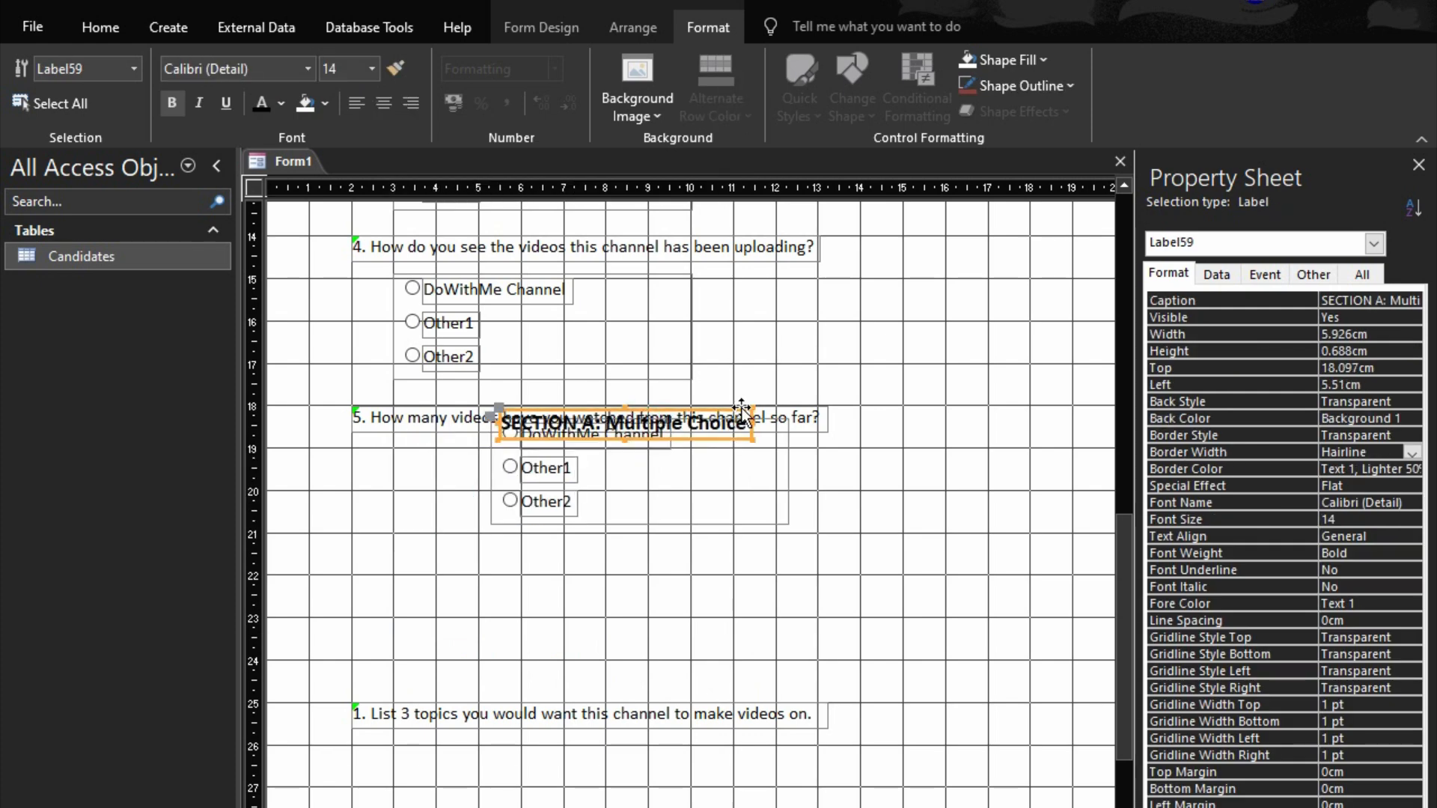
{"action": "key", "text": "ctrl+z"}
{"action": "key", "text": "ctrl+z"}
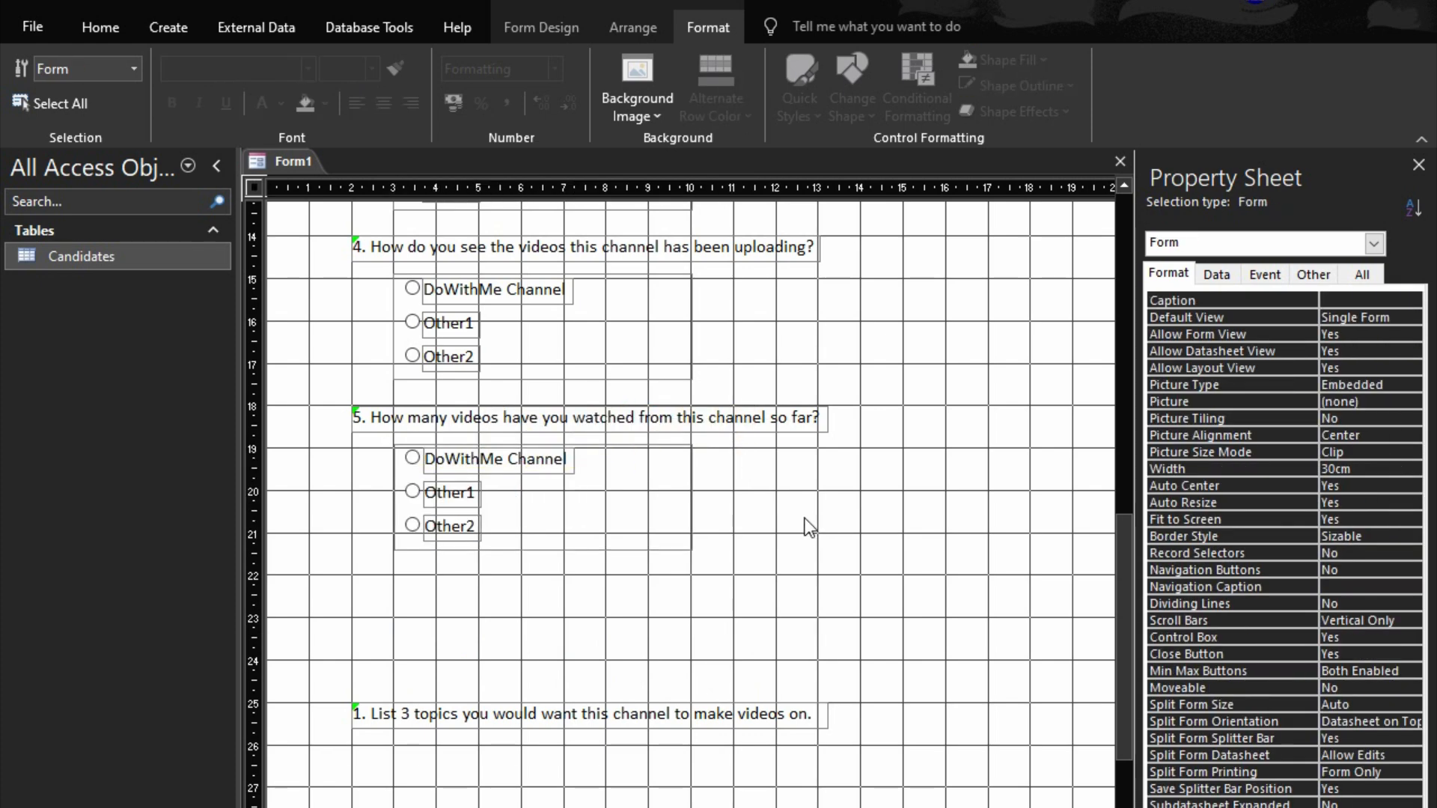
- Paste the heading copy outside the option groups and place it above the topics question, at about 23.697 cm top and 2.998 cm left
{"action": "left_click", "coordinate": [802, 417]}
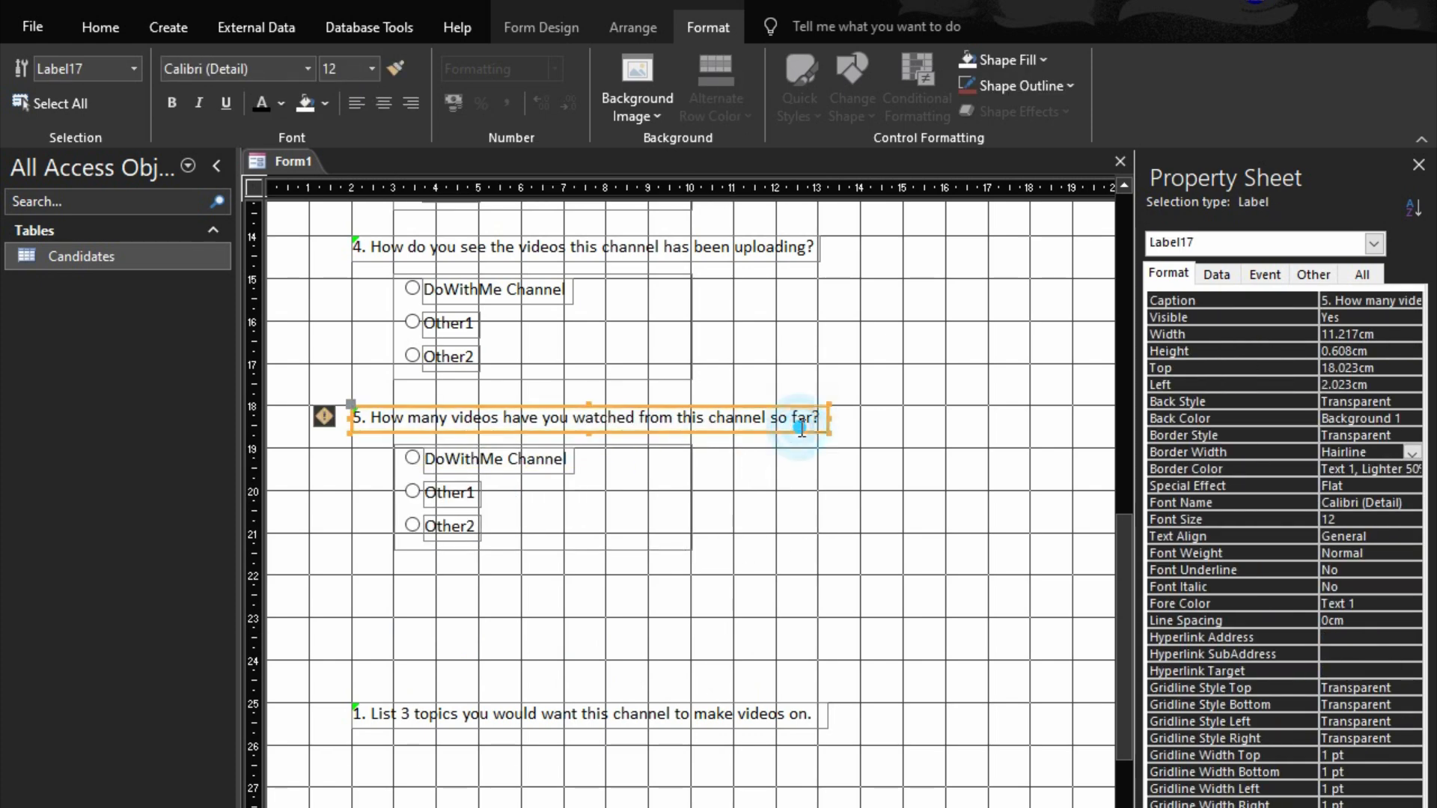
{"action": "key", "text": "ctrl+v"}
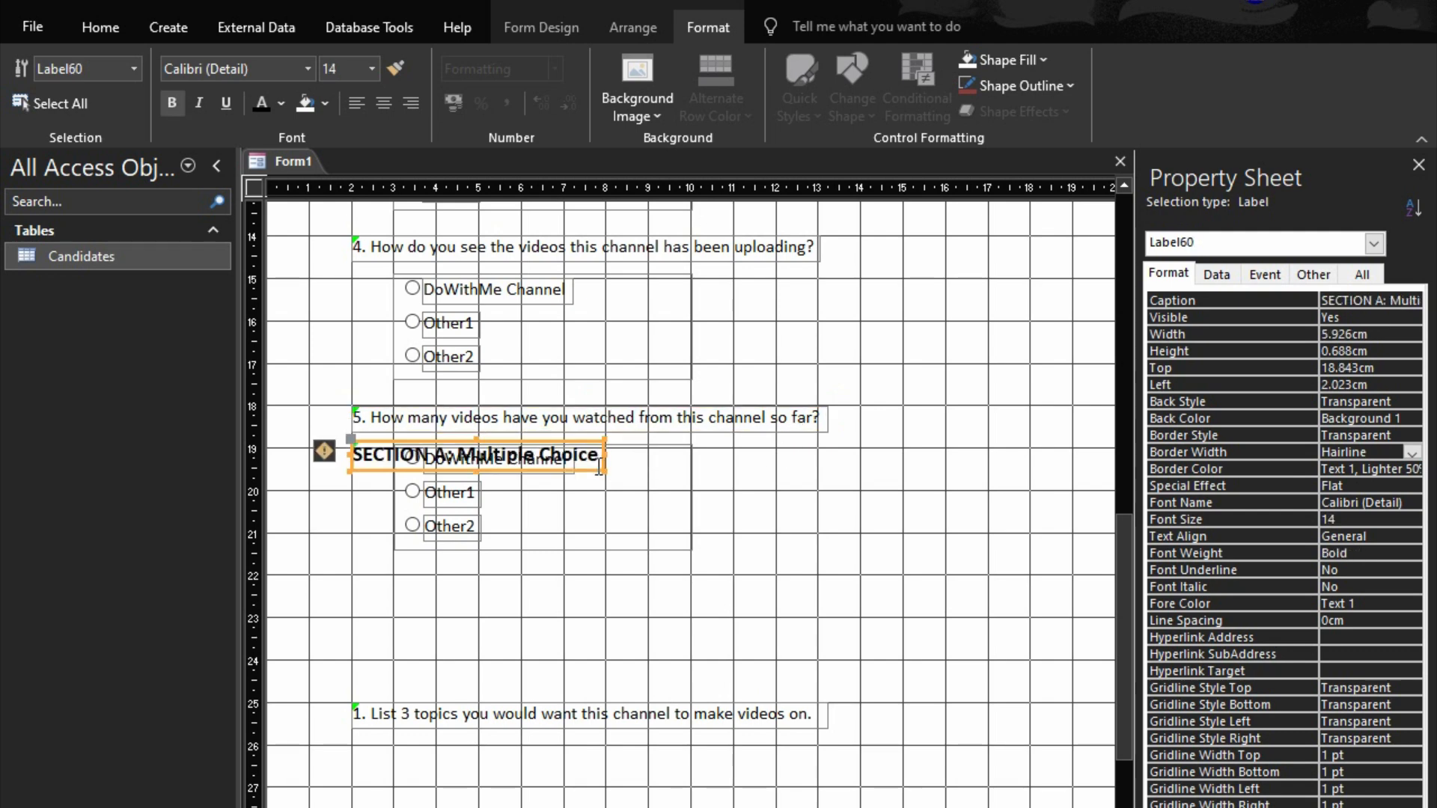
{"action": "left_click_drag", "start_coordinate": [603, 465], "coordinate": [582, 674]}
{"action": "scroll", "coordinate": [775, 616], "scroll_direction": "down", "scroll_amount": 1}
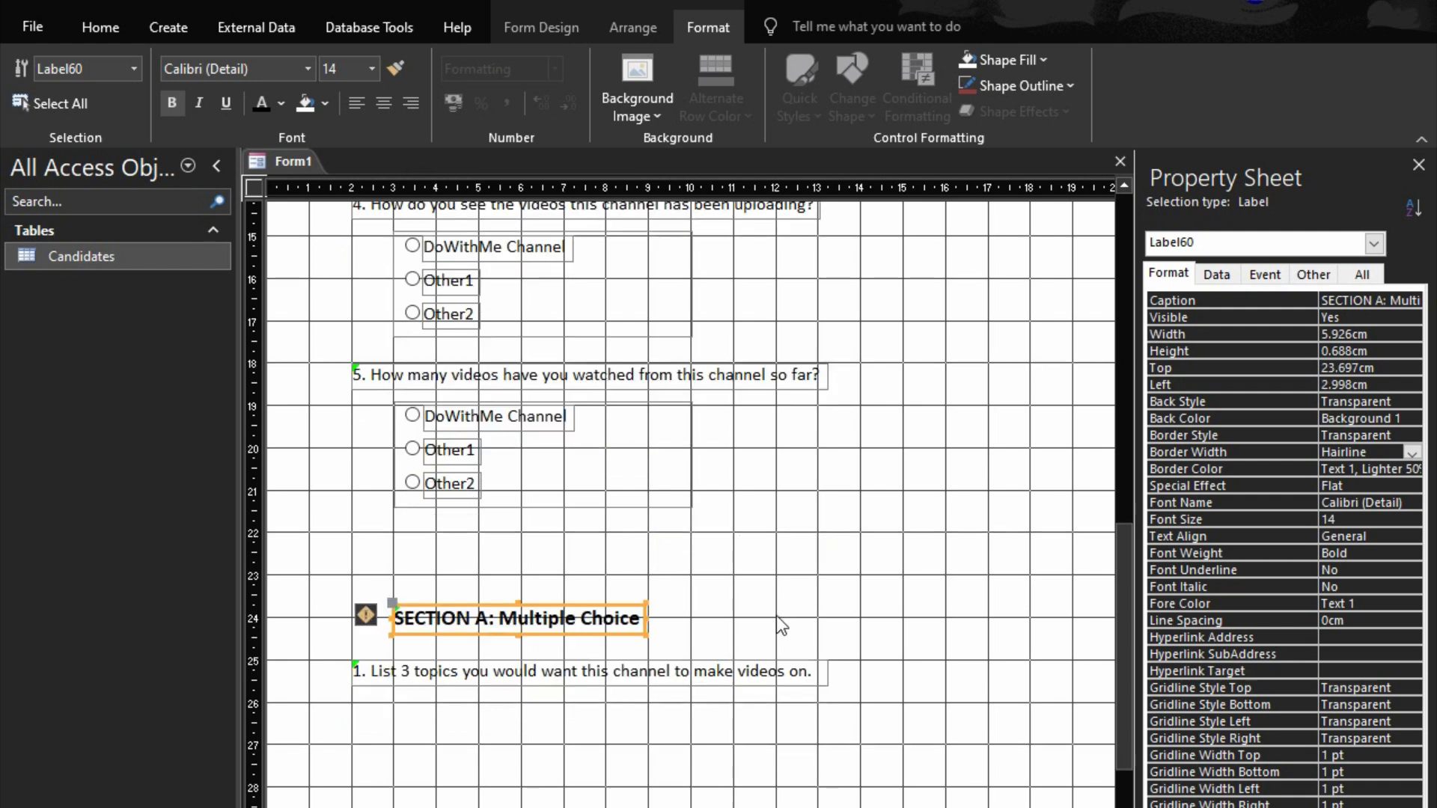
- Change the caption of the heading copy above the topics question to "SECTION B: Theory"
{"action": "left_click", "coordinate": [478, 621]}
{"action": "key", "text": "Delete"}
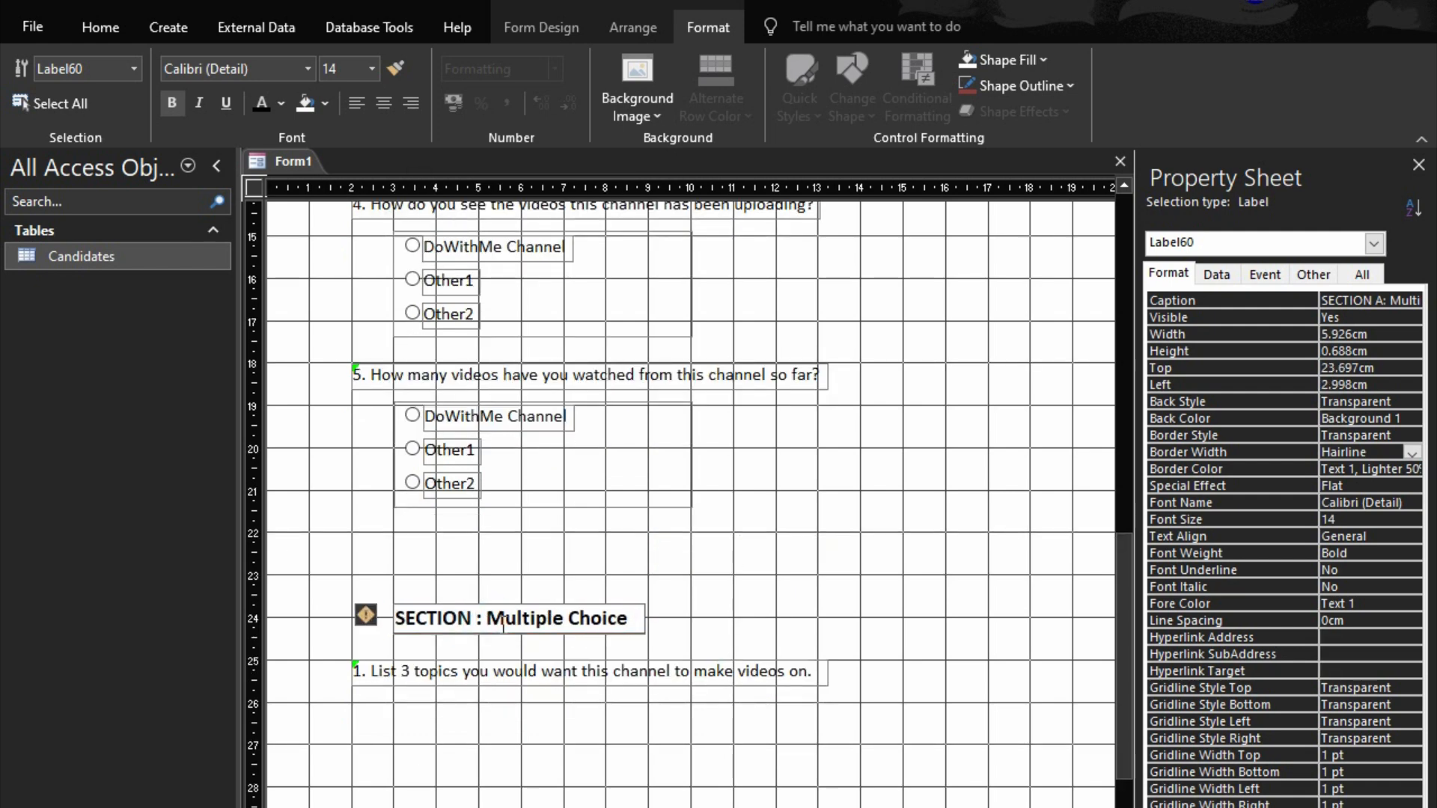
{"action": "type", "text": "B"}
{"action": "left_click_drag", "start_coordinate": [500, 618], "coordinate": [818, 659]}
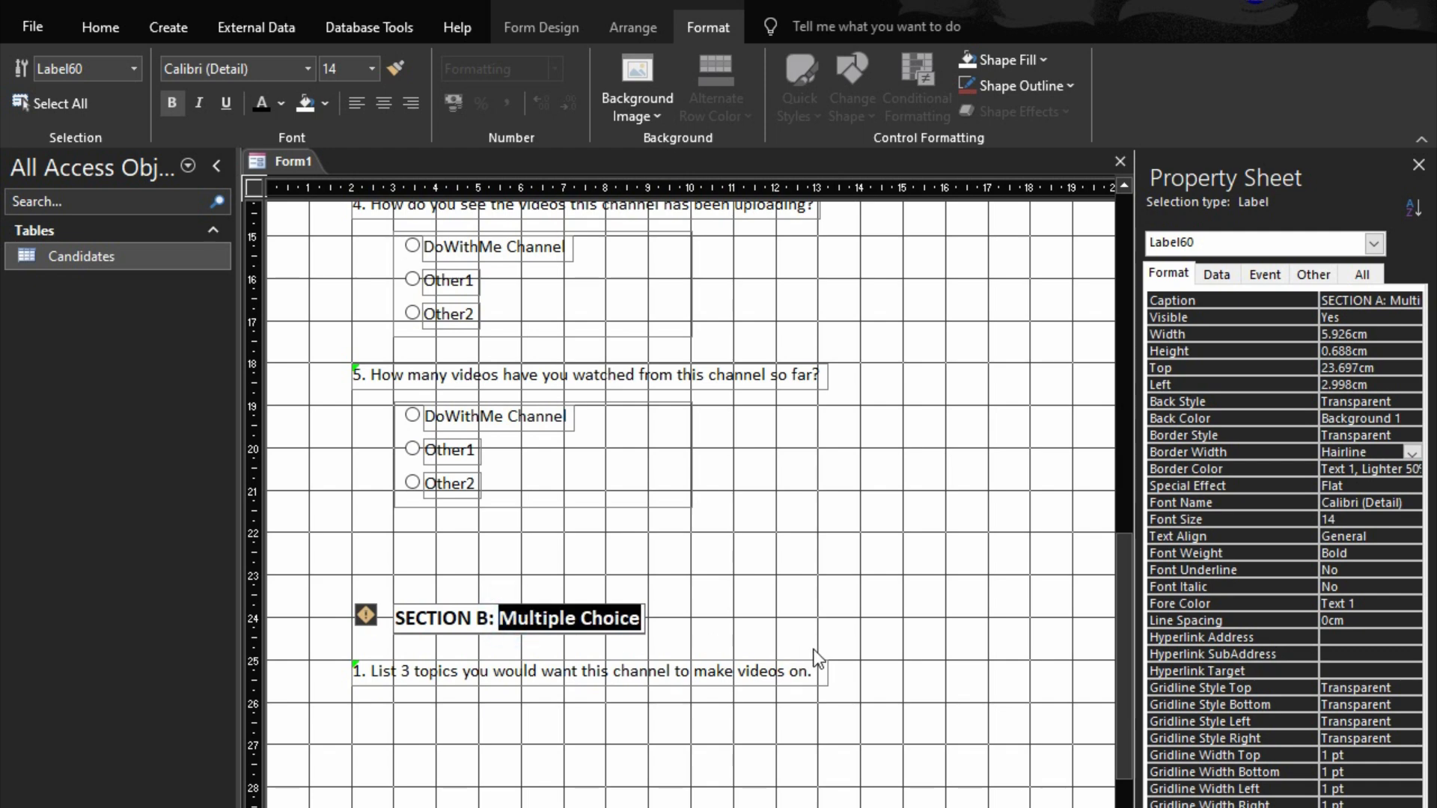
{"action": "type", "text": "Theiory"}
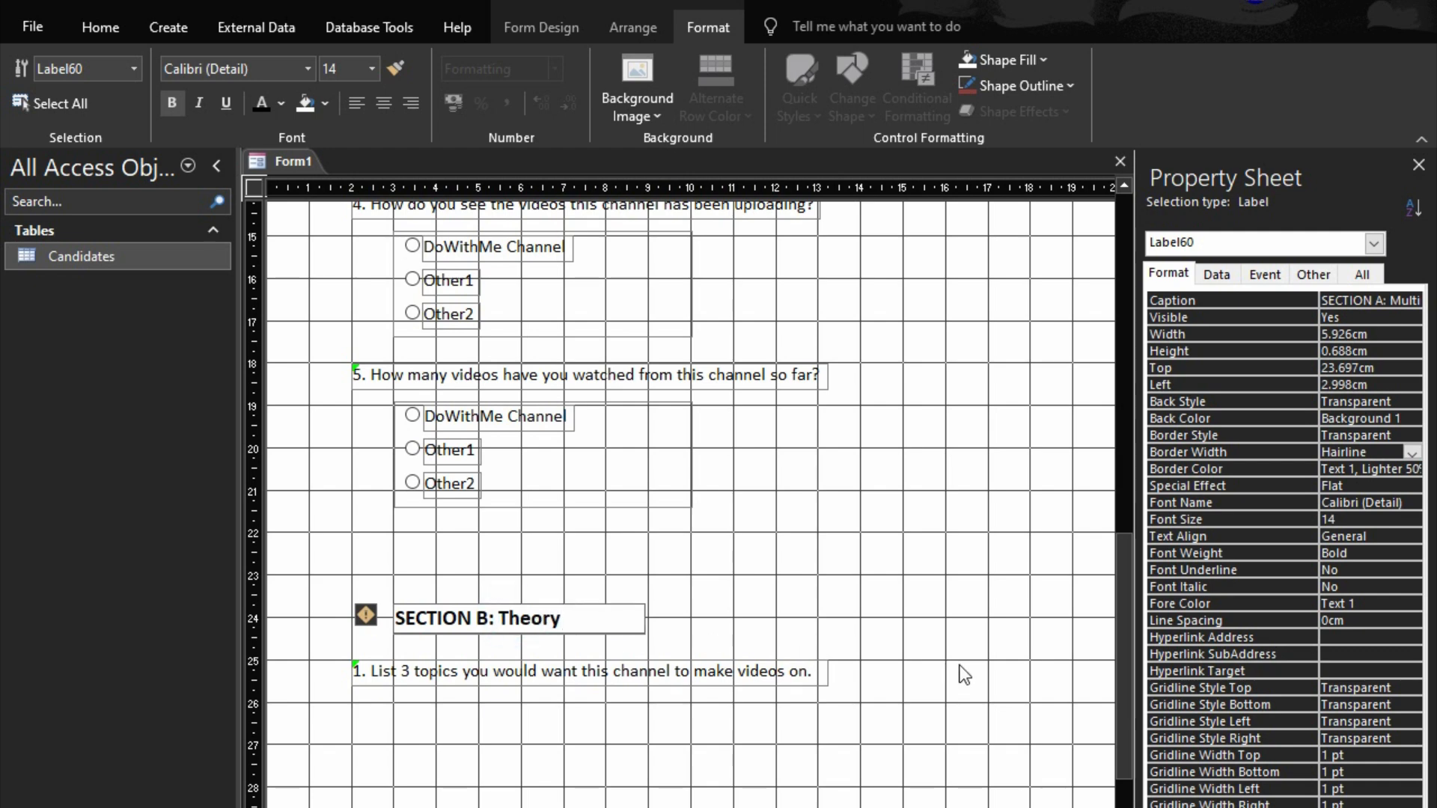
{"action": "left_click", "coordinate": [944, 621]}
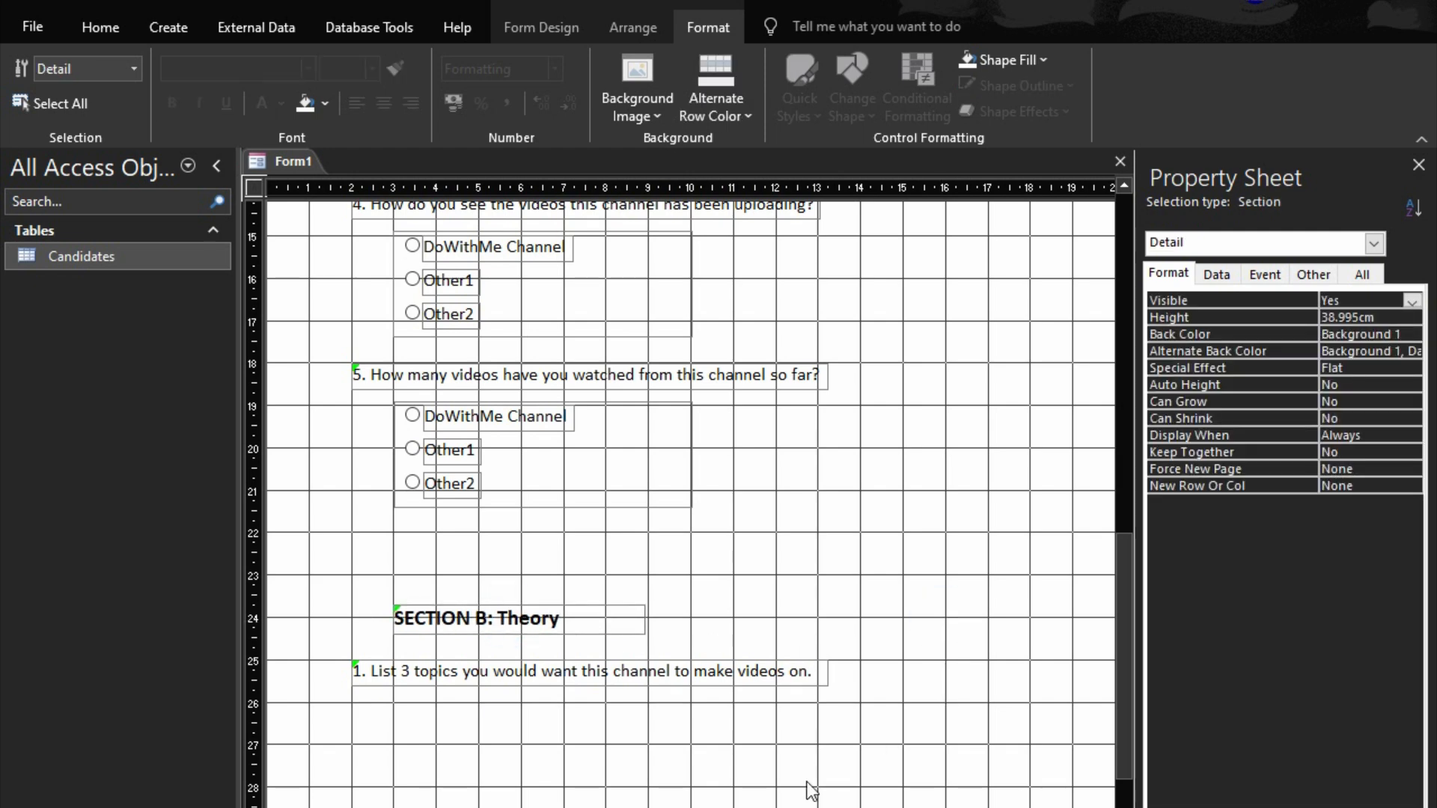
- Preview the form to check both section headings and the questions below them, and return to the design
{"action": "key", "text": "F5"}
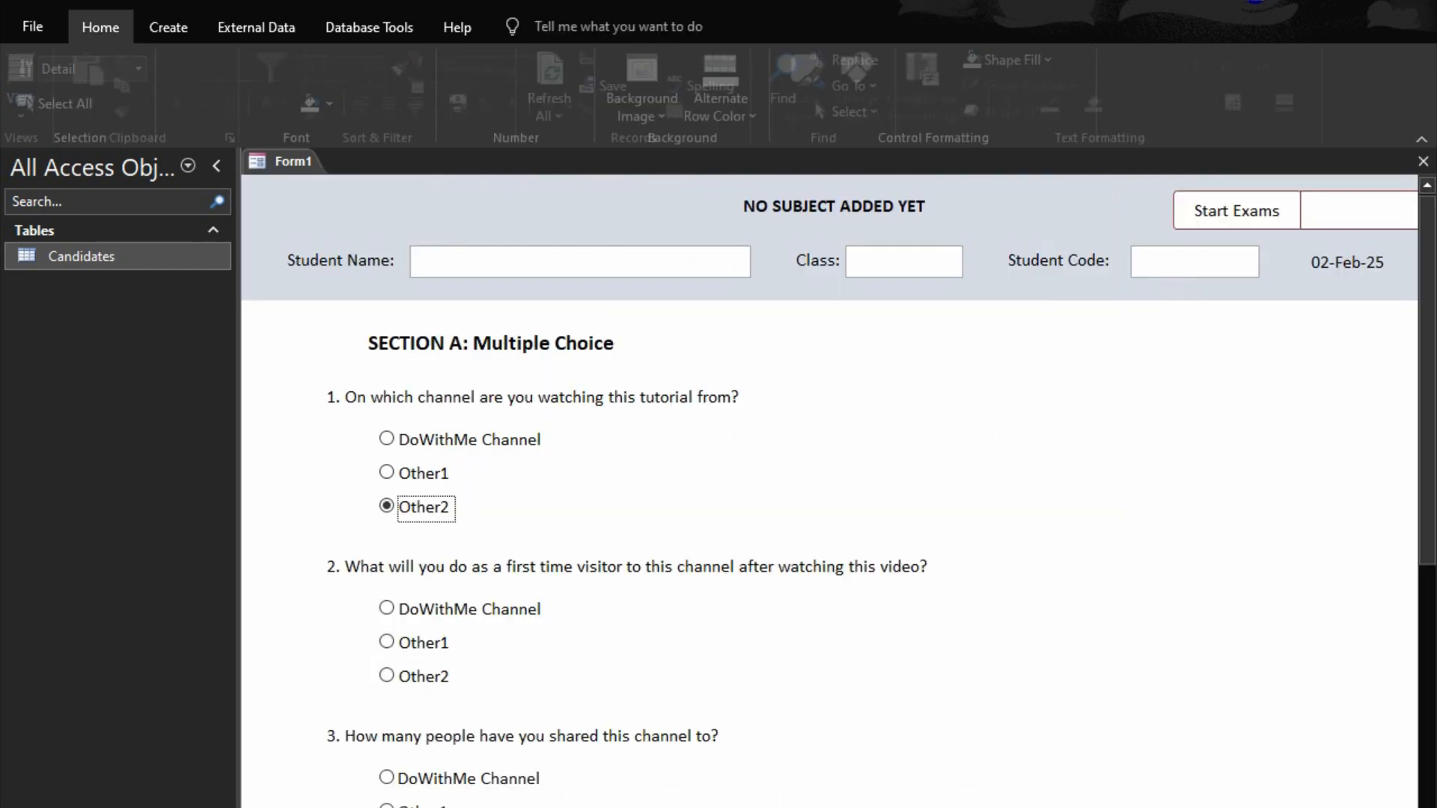
{"action": "scroll", "coordinate": [655, 497], "scroll_direction": "down", "scroll_amount": 10}
{"action": "scroll", "coordinate": [550, 547], "scroll_direction": "up", "scroll_amount": 10}
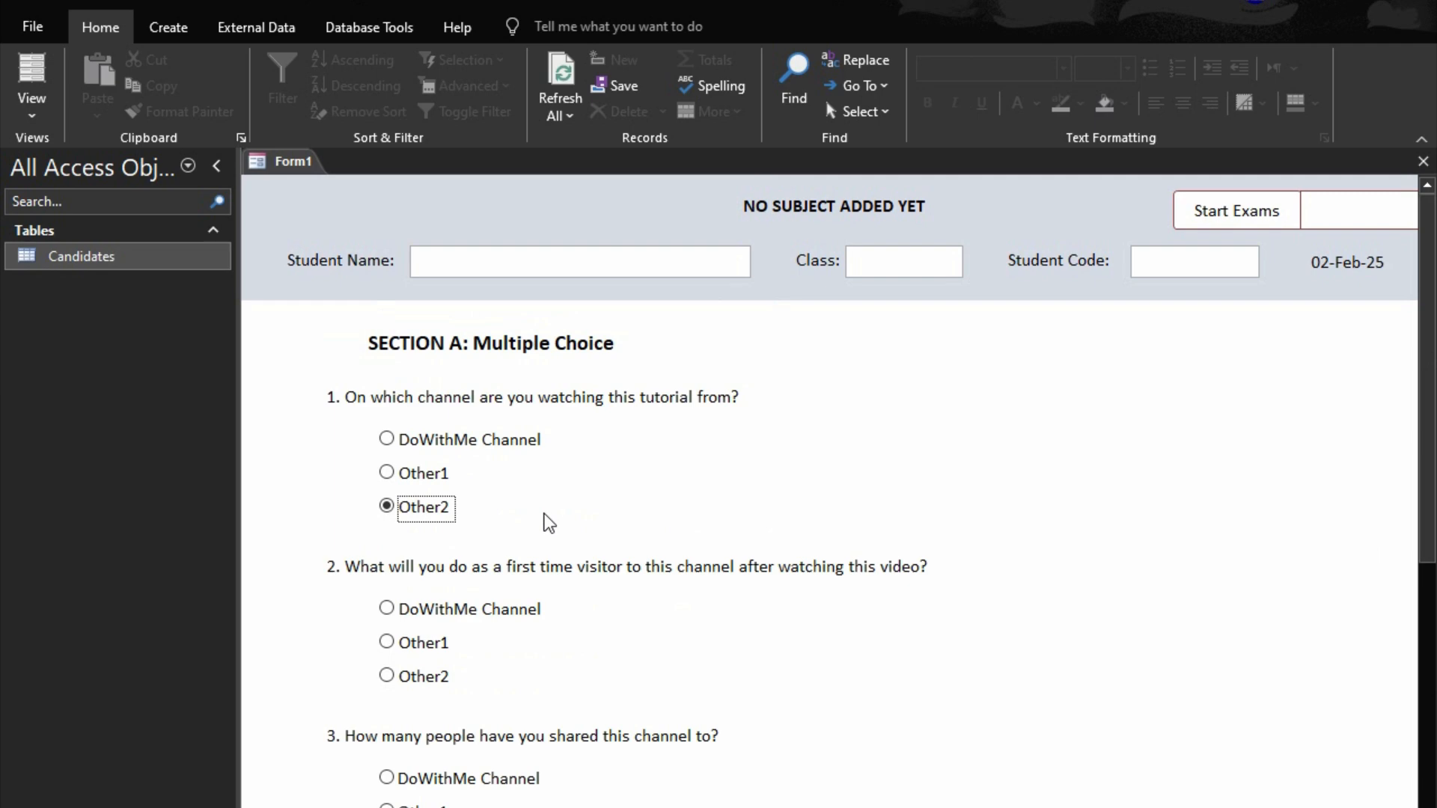
{"action": "scroll", "coordinate": [550, 522], "scroll_direction": "down", "scroll_amount": 10}
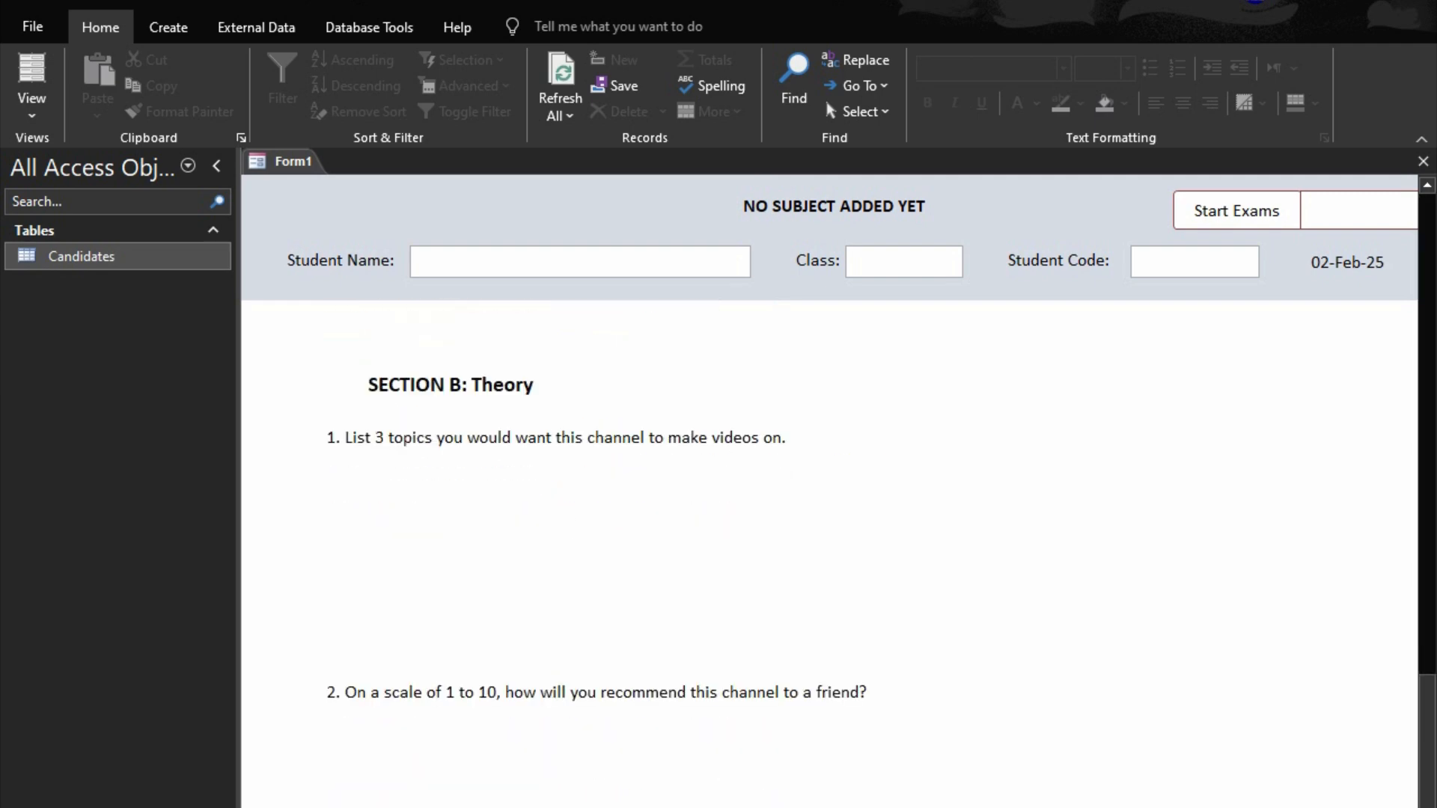
{"action": "key", "text": "ctrl+comma"}
- Add a text box below the topics question, at 26.395 cm top and 2.998 cm left, and widen it to about 9.98 cm
{"action": "scroll", "coordinate": [626, 792], "scroll_direction": "down", "scroll_amount": 8}
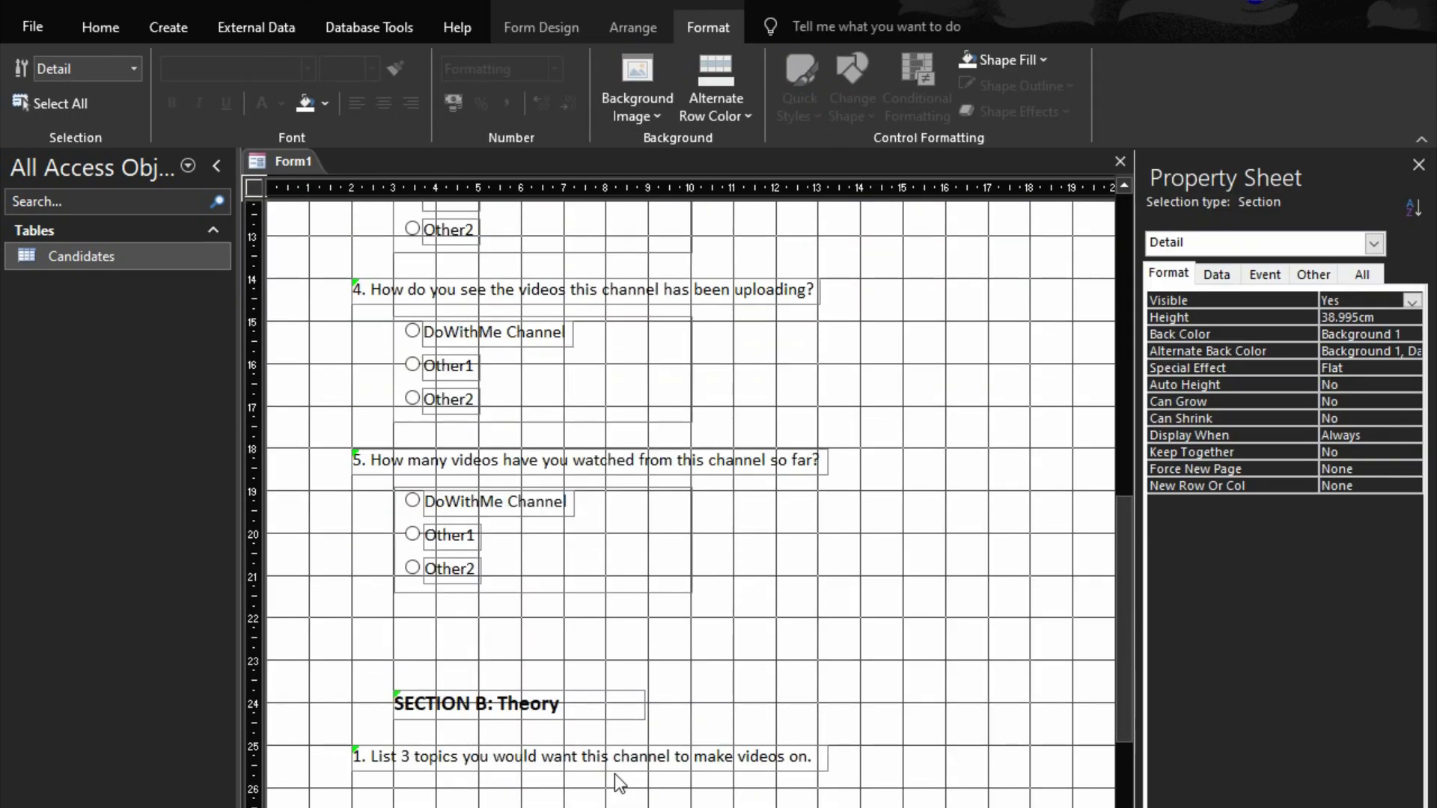
{"action": "scroll", "coordinate": [614, 774], "scroll_direction": "down", "scroll_amount": 2}
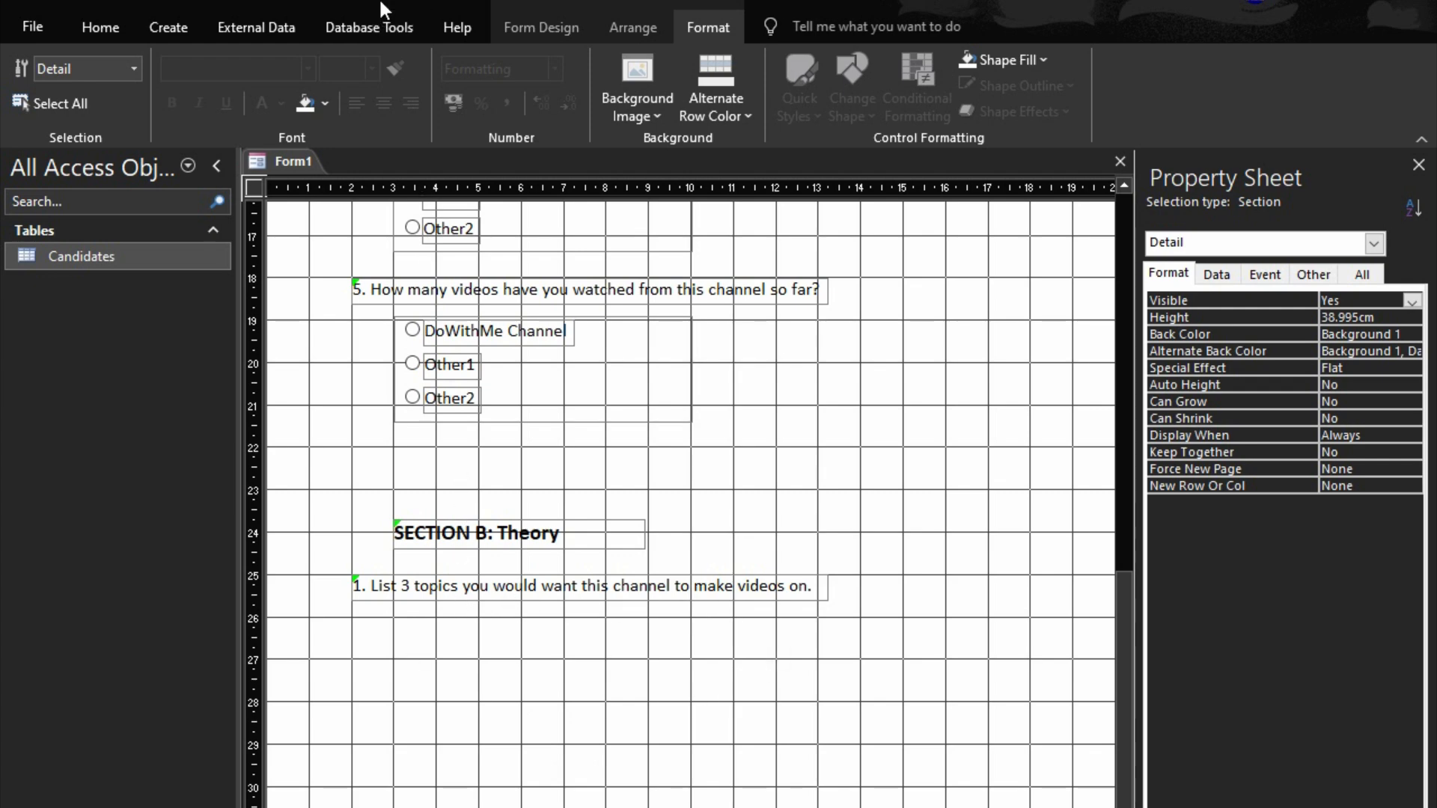
{"action": "left_click", "coordinate": [516, 24]}
{"action": "left_click", "coordinate": [303, 89]}
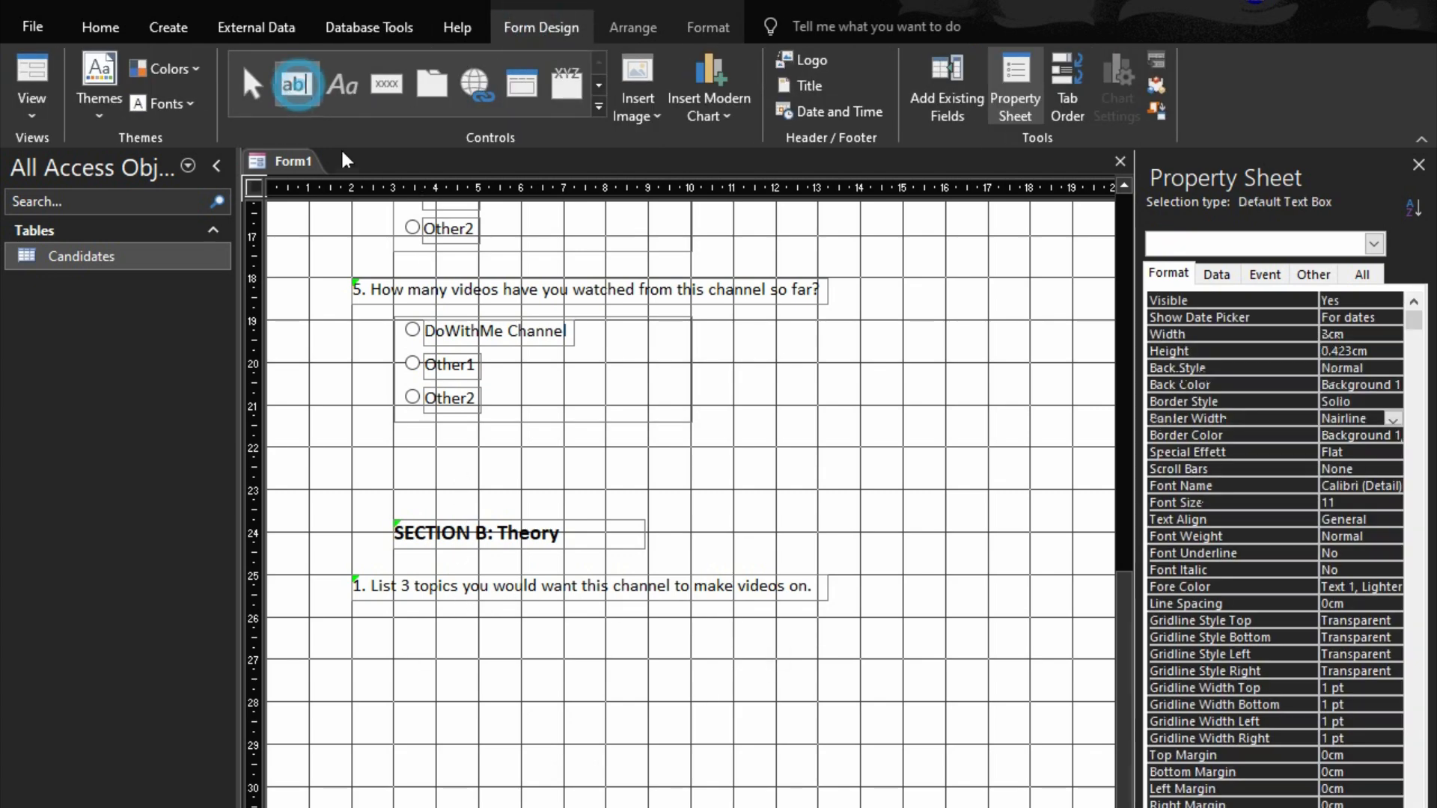
{"action": "left_click", "coordinate": [402, 630]}
{"action": "left_click", "coordinate": [415, 650]}
{"action": "left_click_drag", "start_coordinate": [411, 652], "coordinate": [403, 657]}
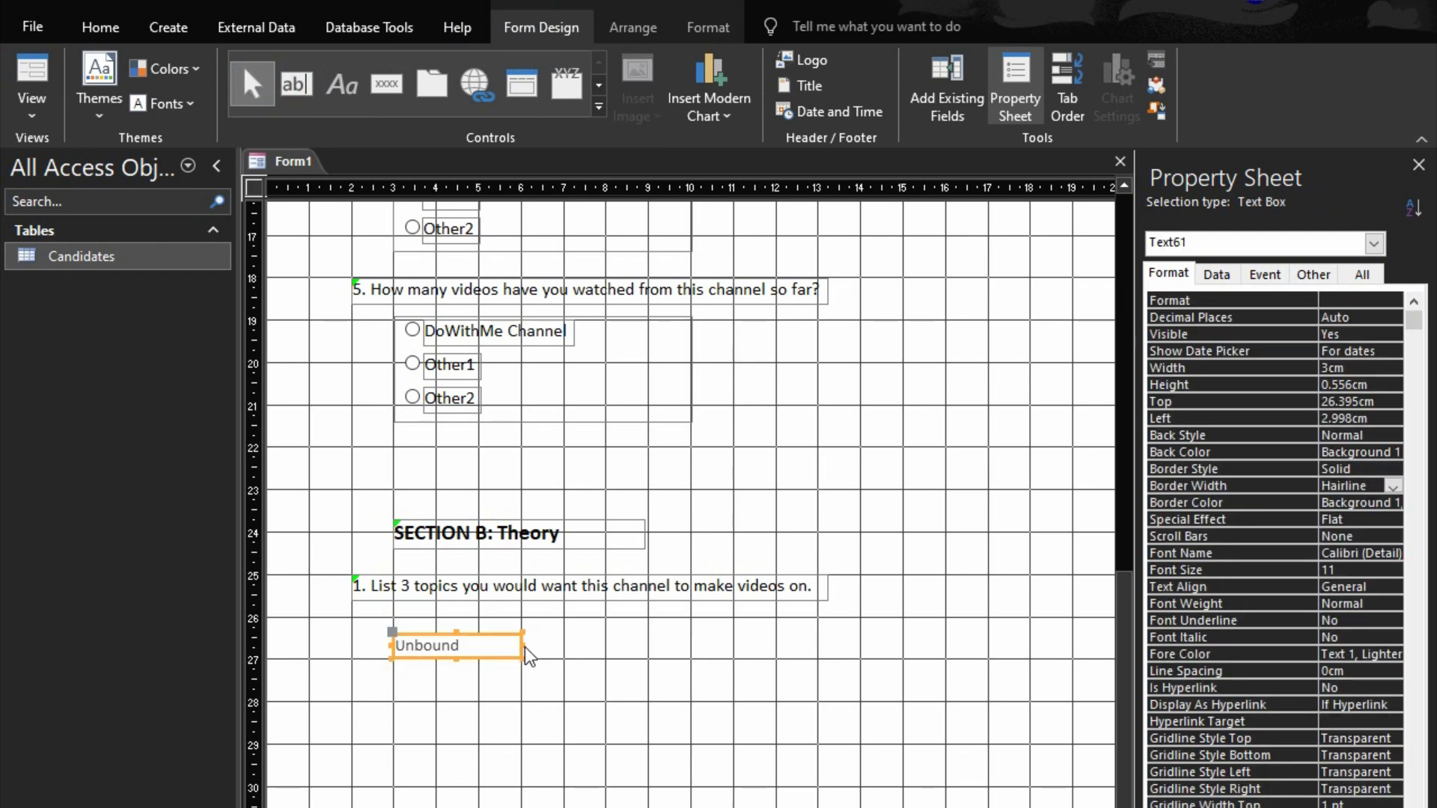
{"action": "left_click_drag", "start_coordinate": [522, 643], "coordinate": [817, 648]}
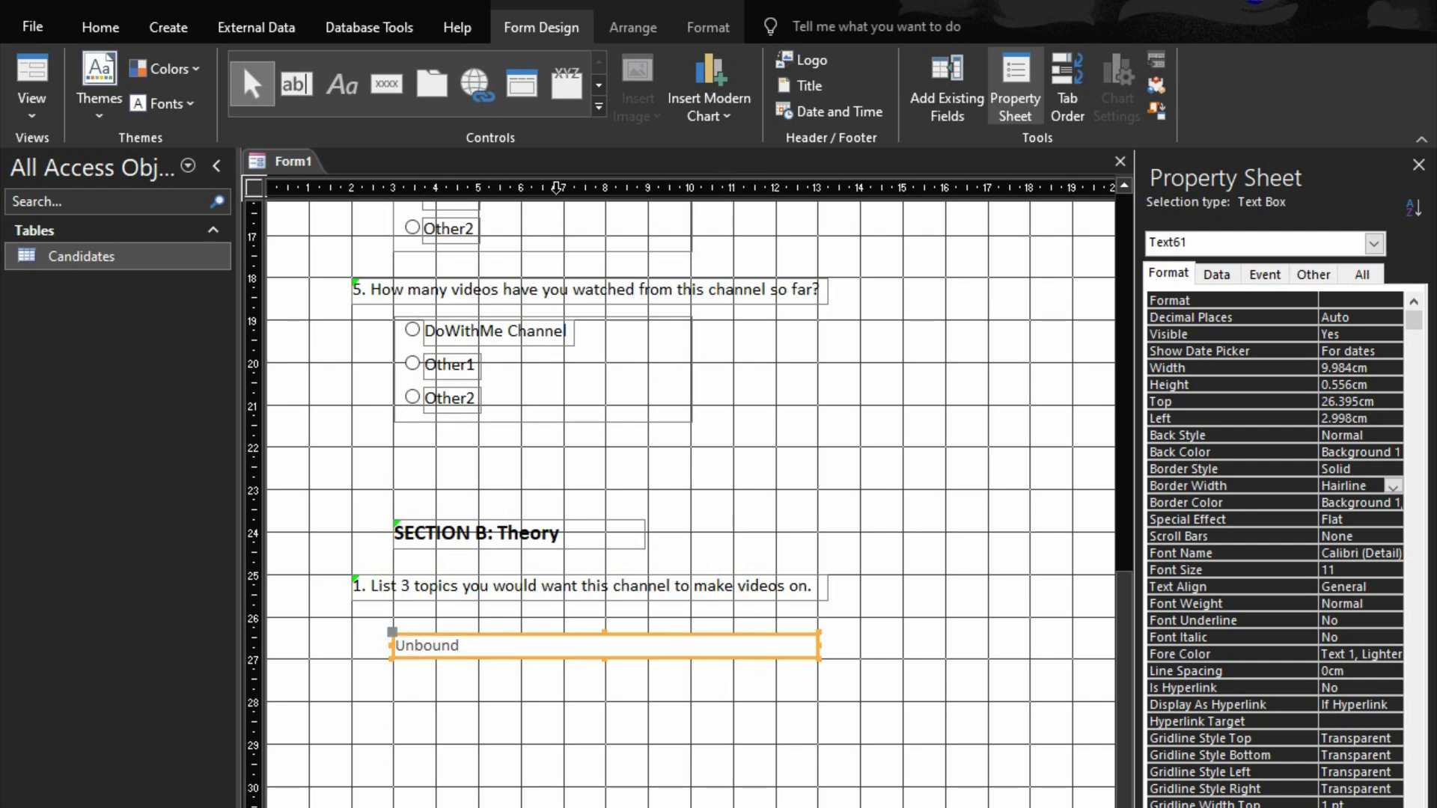
- Apply inner control margins to the answer text box under the topics question
{"action": "left_click", "coordinate": [632, 26]}
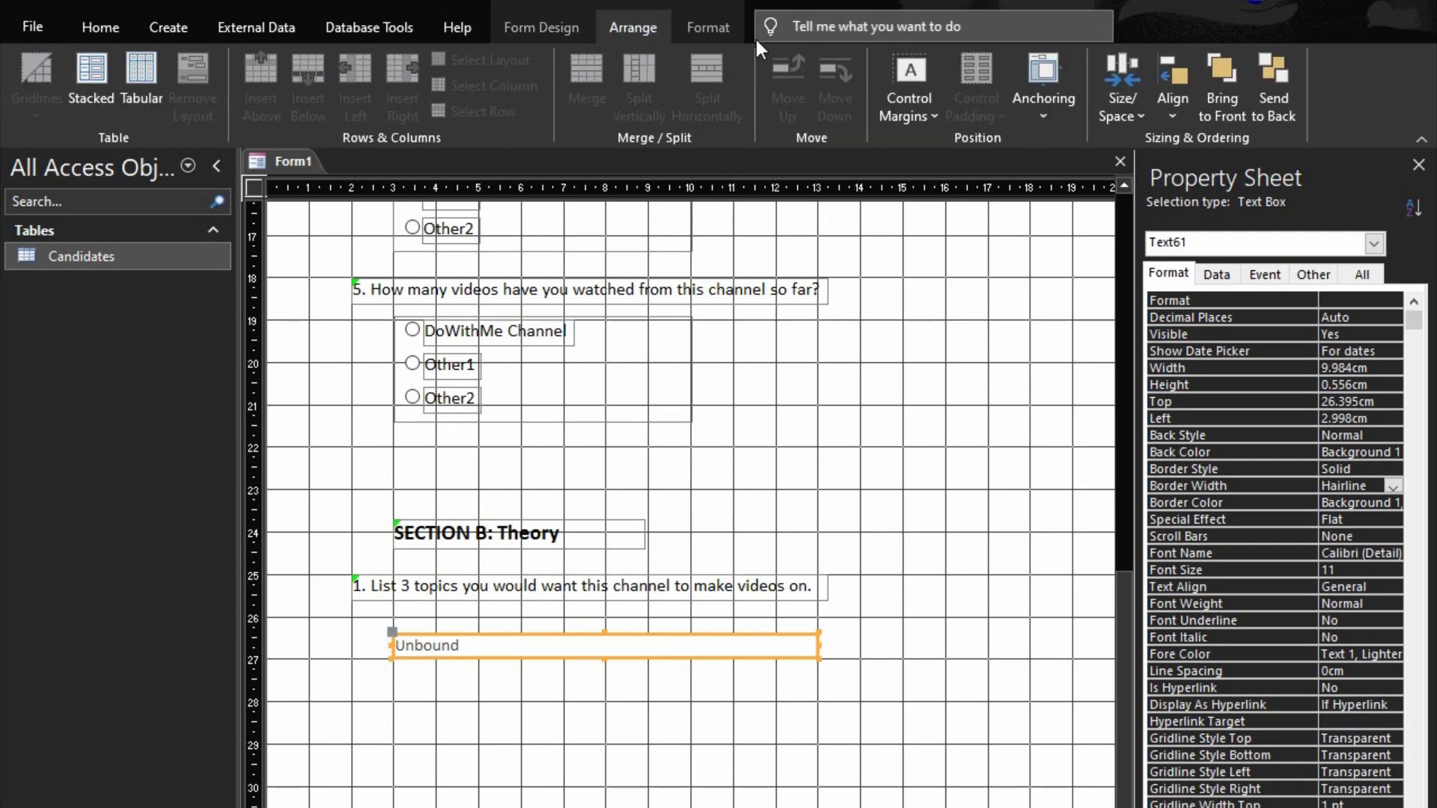
{"action": "left_click", "coordinate": [891, 109]}
{"action": "left_click", "coordinate": [949, 232]}
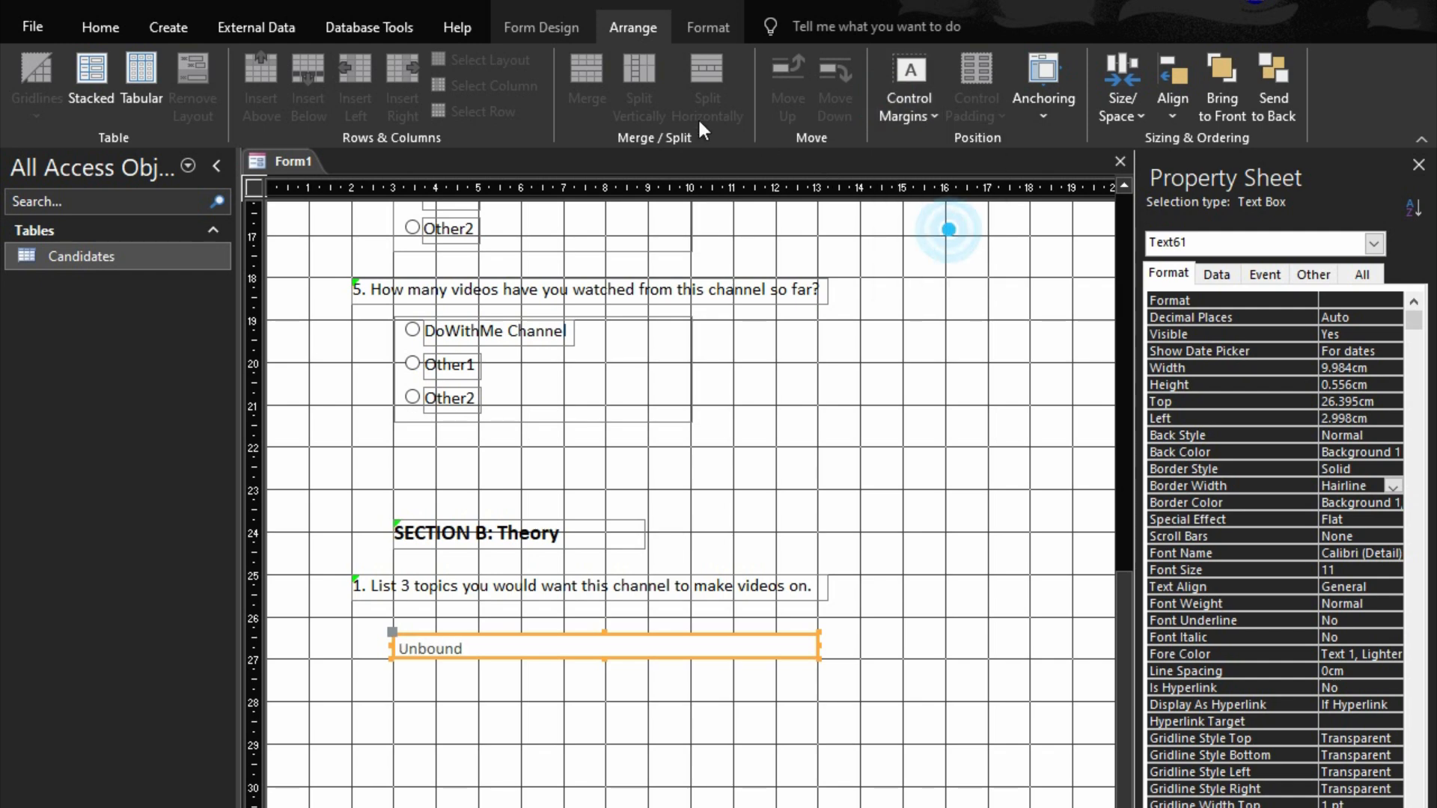
- Format the answer text box with font size 12 and the Text 1 color, and size it to fit
{"action": "left_click", "coordinate": [707, 27]}
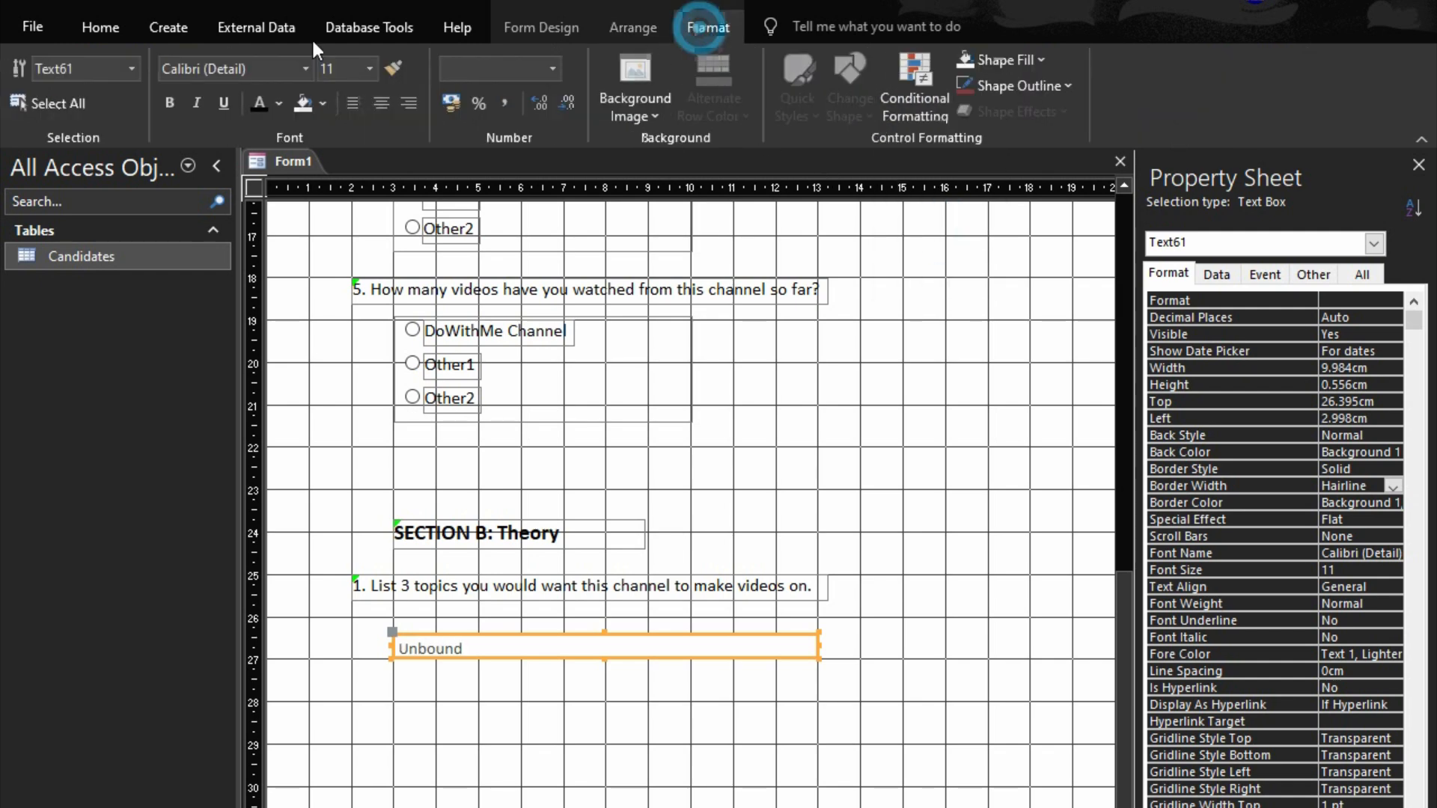
{"action": "left_click", "coordinate": [372, 69]}
{"action": "left_click", "coordinate": [340, 169]}
{"action": "left_click", "coordinate": [262, 103]}
{"action": "right_click", "coordinate": [503, 649]}
{"action": "mouse_move", "coordinate": [623, 756]}
{"action": "left_click", "coordinate": [760, 757]}
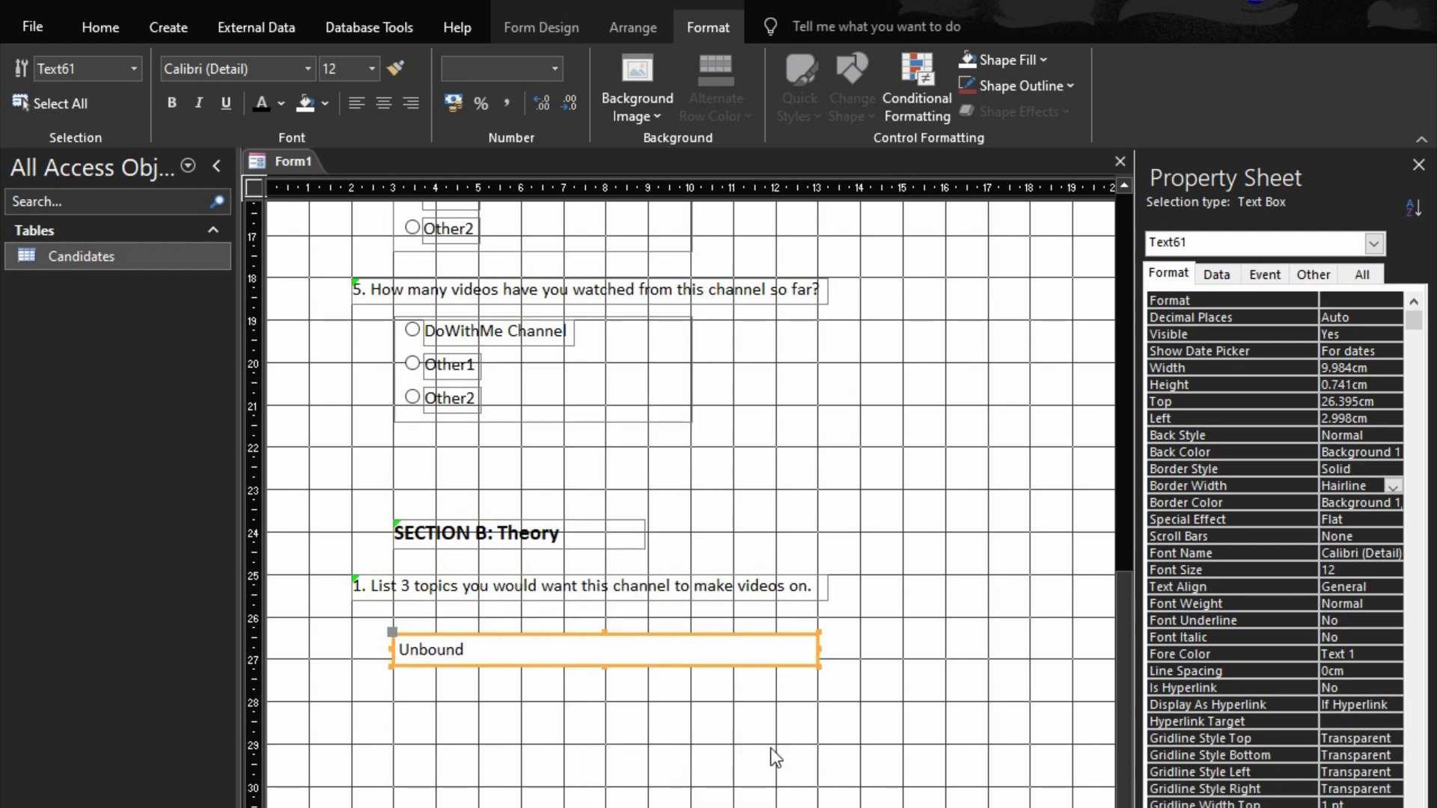
- Paste two copies of the answer text box below the original and nudge both copies slightly down
{"action": "key", "text": "ctrl+v"}
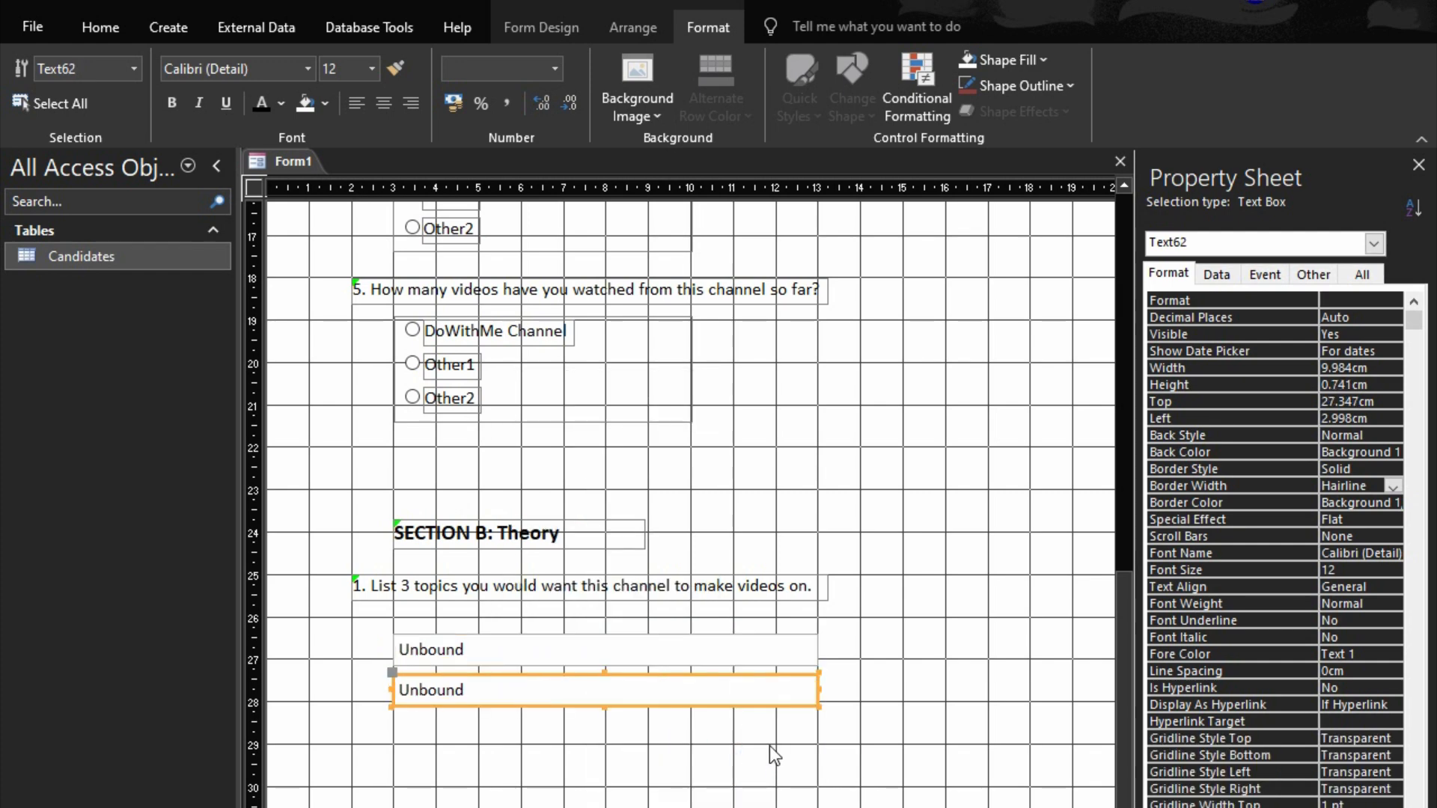
{"action": "key", "text": "ctrl+v"}
{"action": "left_click_drag", "start_coordinate": [681, 732], "coordinate": [681, 733]}
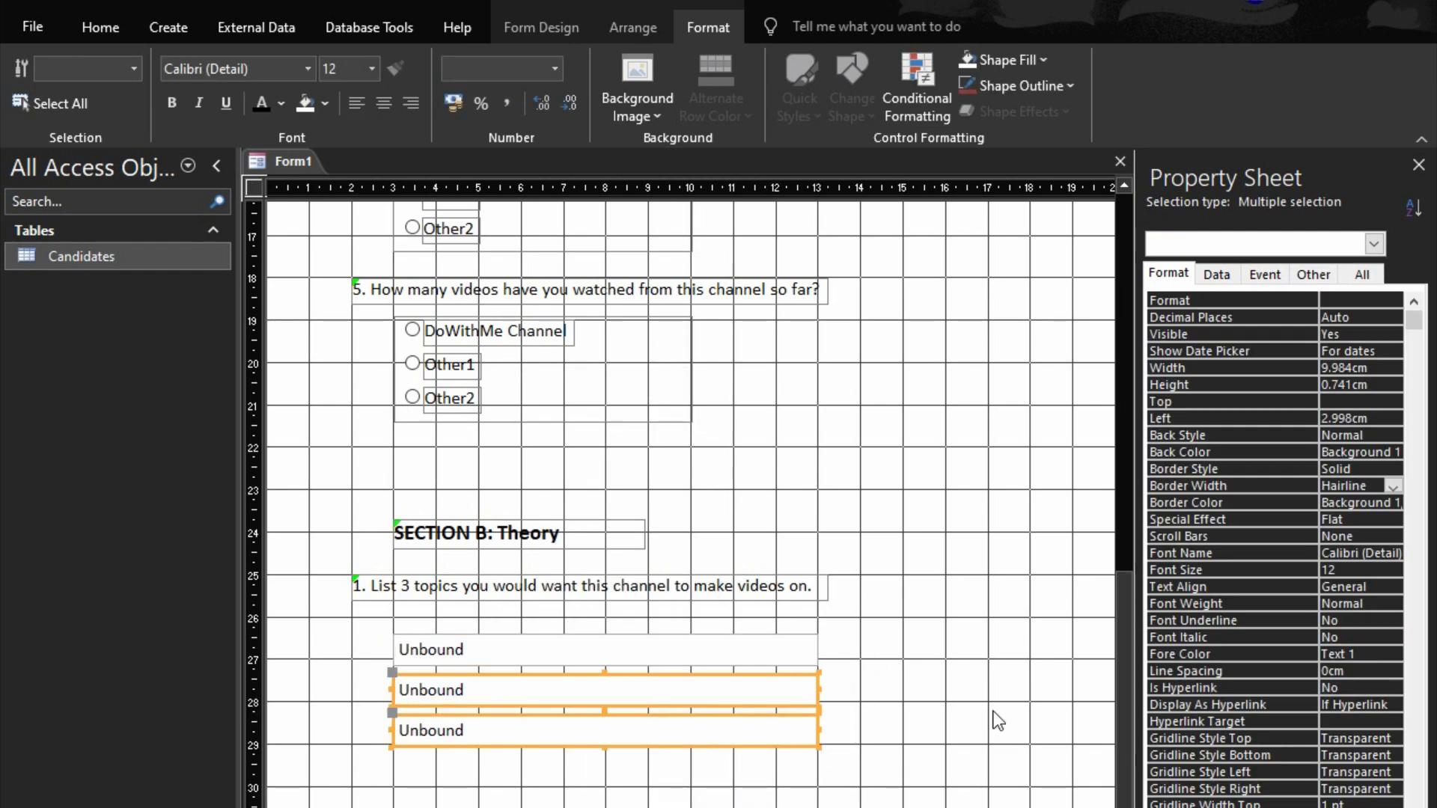
{"action": "key", "text": "Down"}
{"action": "key", "text": "Down"}
- Apply equal vertical spacing to the three answer text boxes under the topics question
{"action": "left_click_drag", "start_coordinate": [861, 644], "coordinate": [666, 756]}
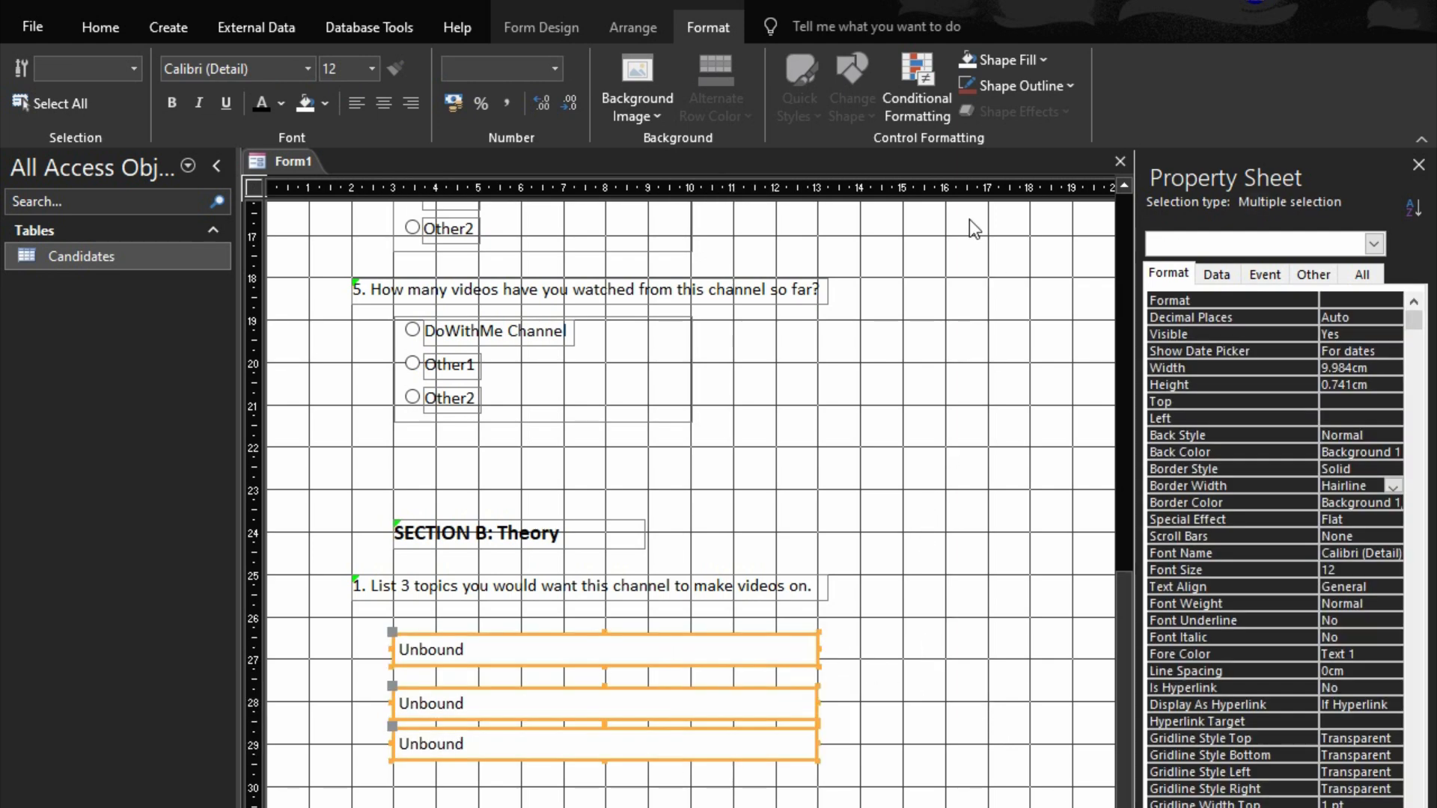
{"action": "left_click", "coordinate": [646, 26]}
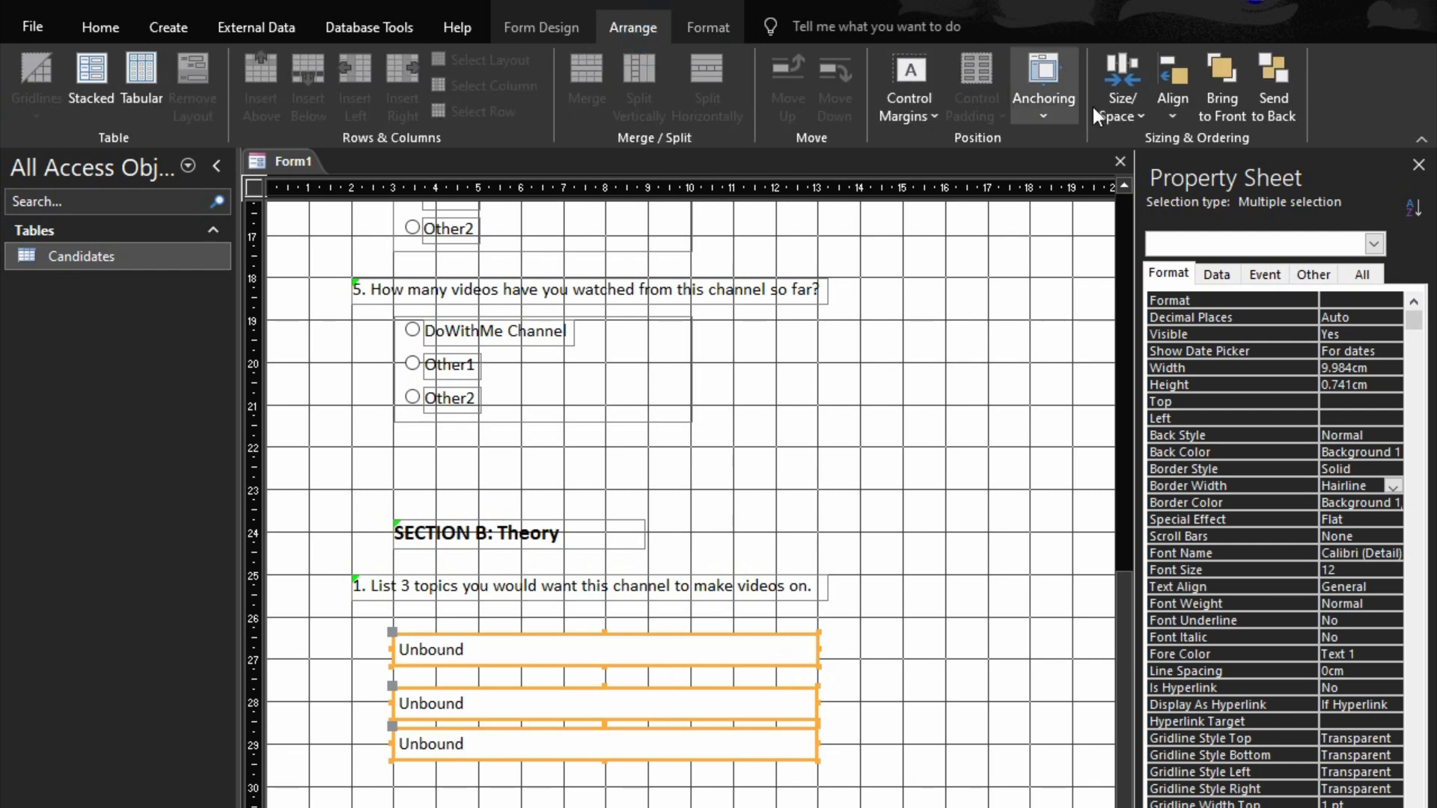
{"action": "left_click", "coordinate": [1118, 112]}
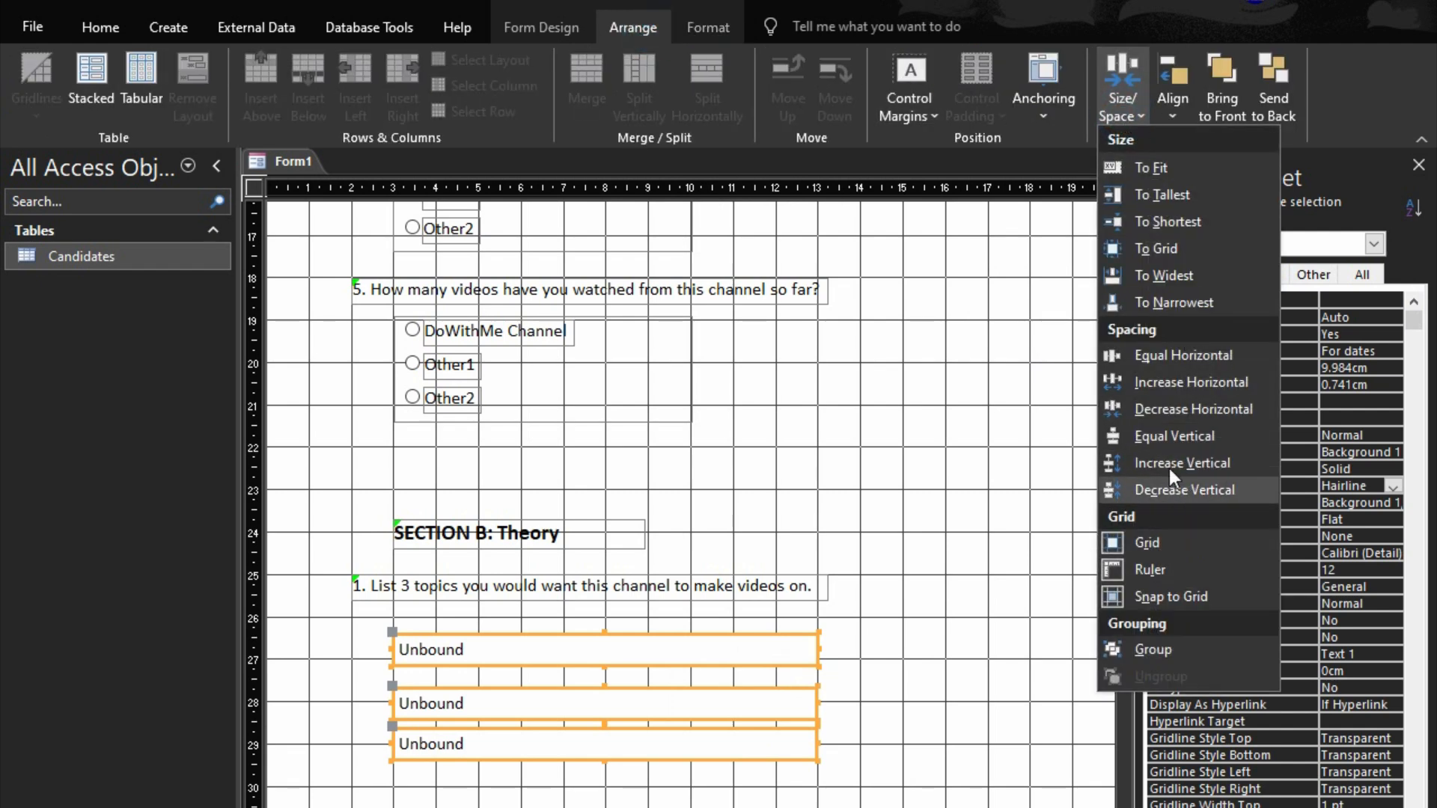
{"action": "left_click", "coordinate": [1171, 436]}
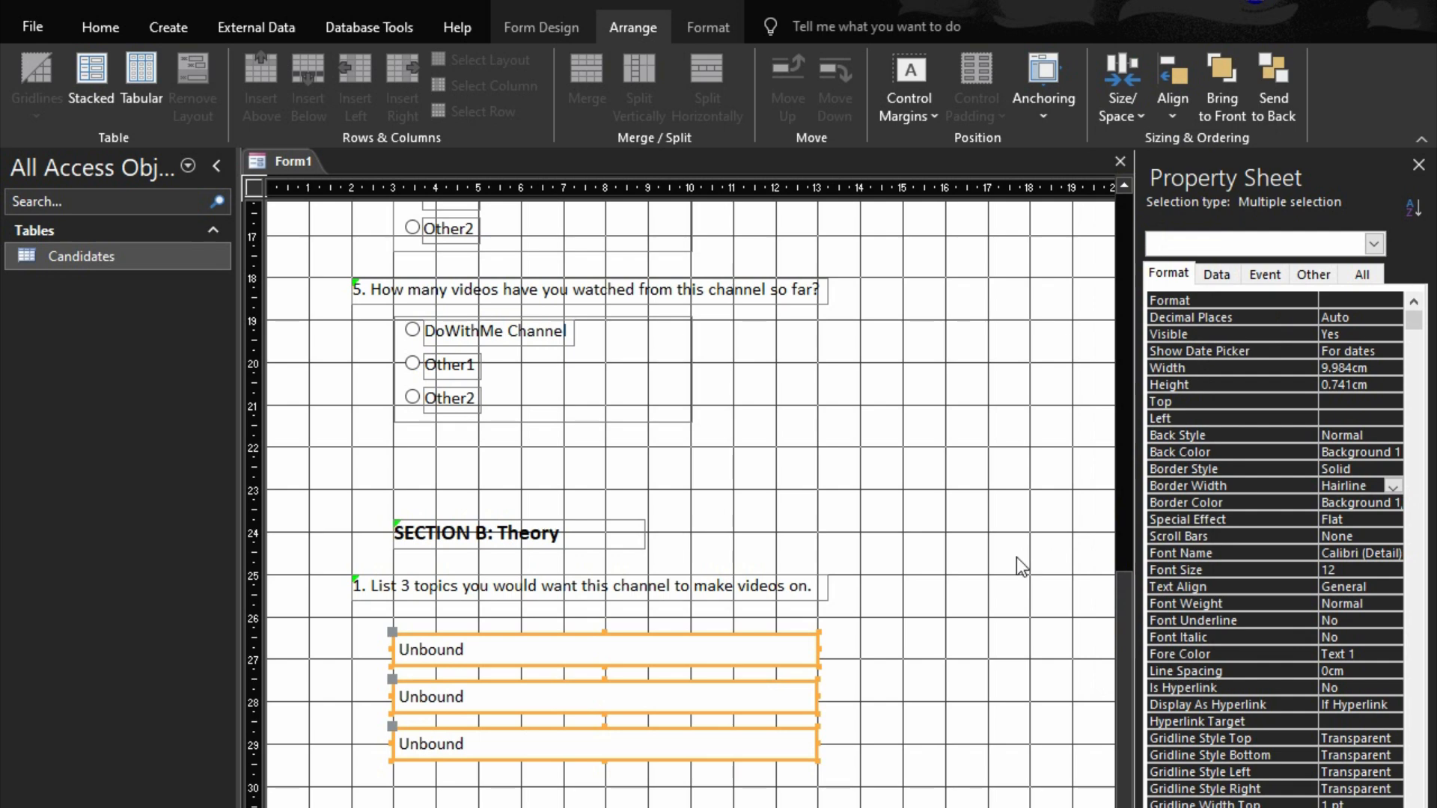
{"action": "left_click", "coordinate": [969, 625]}
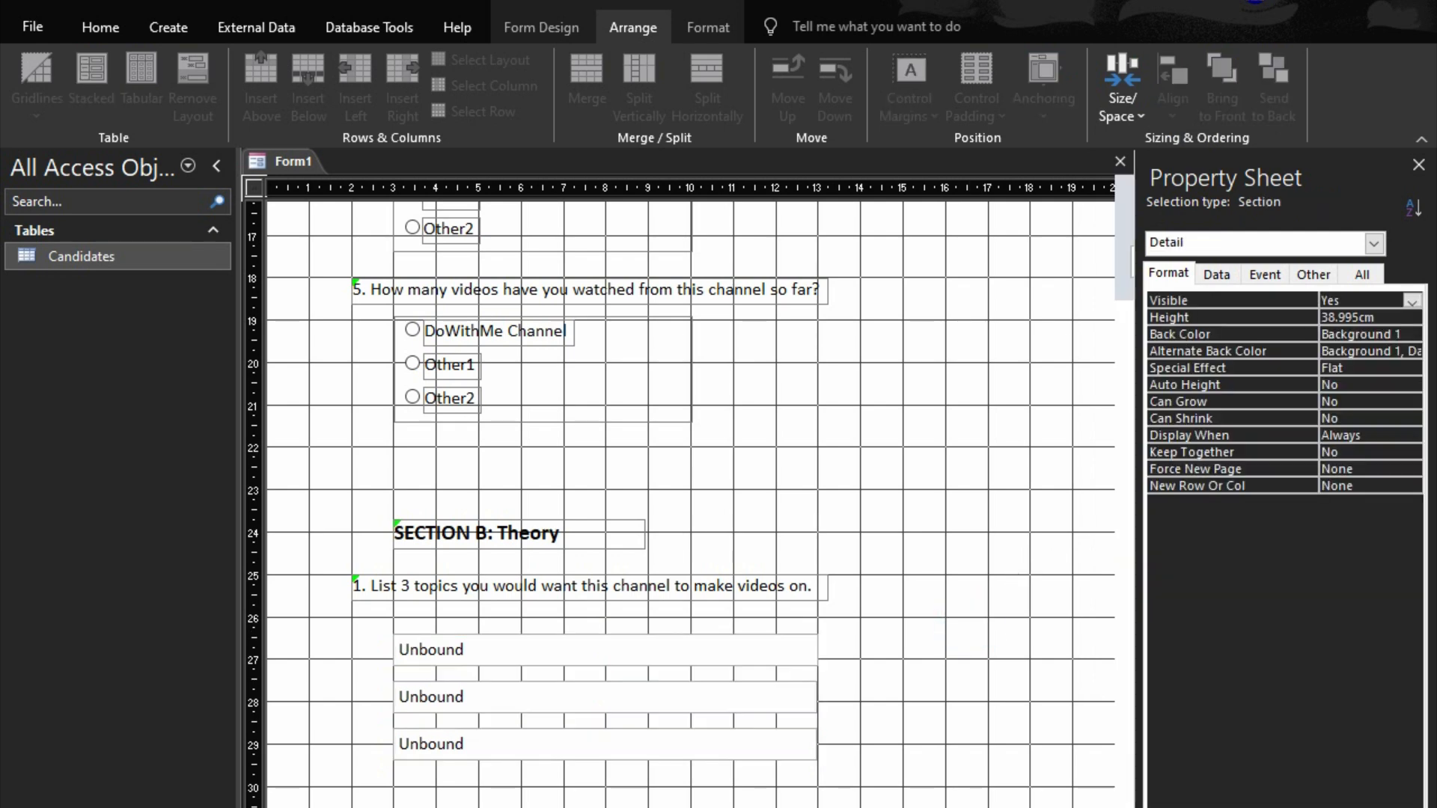
- Preview the Section B answer boxes in the running form and return to the design
{"action": "key", "text": "F5"}
{"action": "scroll", "coordinate": [539, 545], "scroll_direction": "down", "scroll_amount": 10}
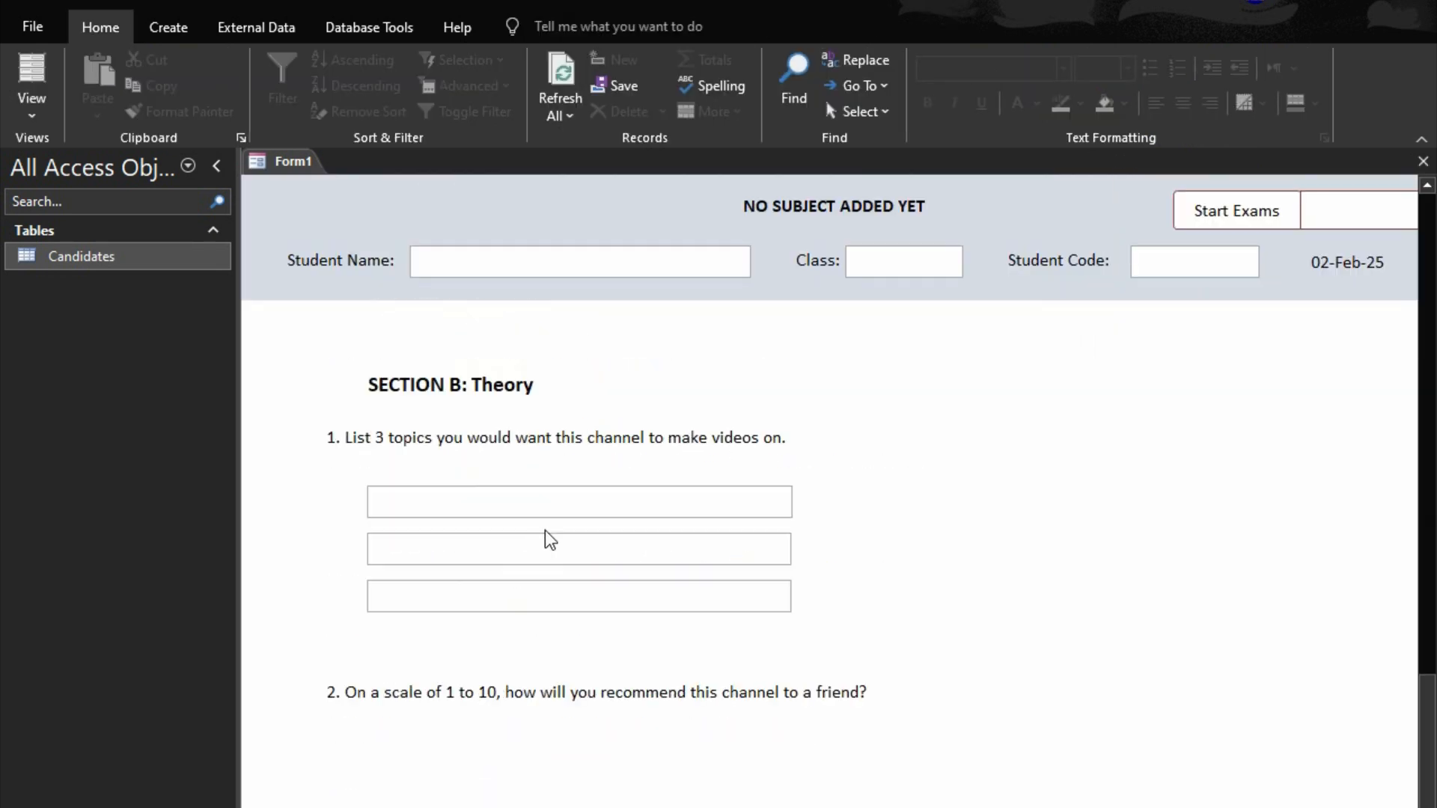
{"action": "right_click", "coordinate": [1146, 495]}
{"action": "left_click", "coordinate": [1214, 567]}
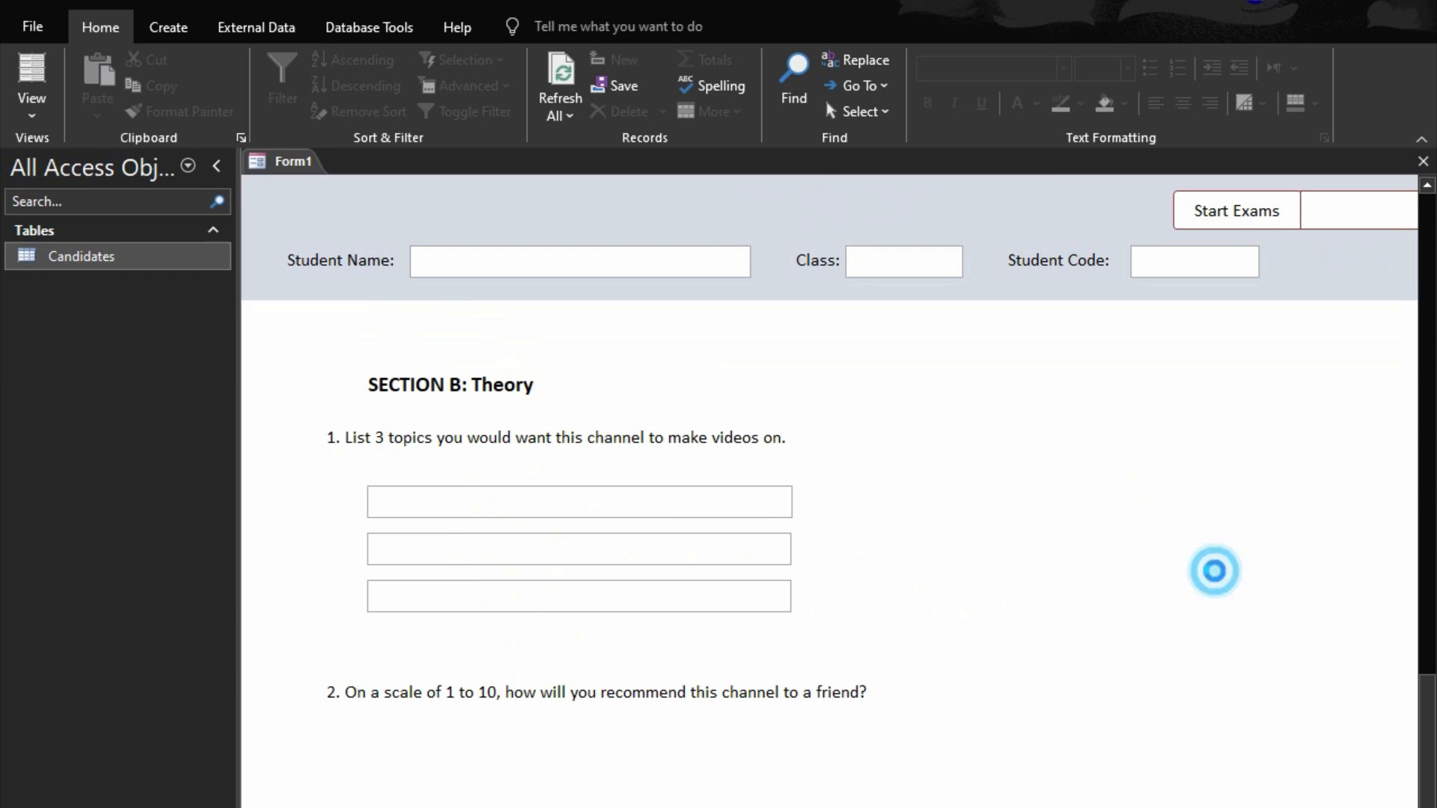
- Nudge the second and third answer boxes of the topics question down, moving the third slightly further
{"action": "scroll", "coordinate": [711, 696], "scroll_direction": "down", "scroll_amount": 4}
{"action": "scroll", "coordinate": [717, 696], "scroll_direction": "down", "scroll_amount": 6}
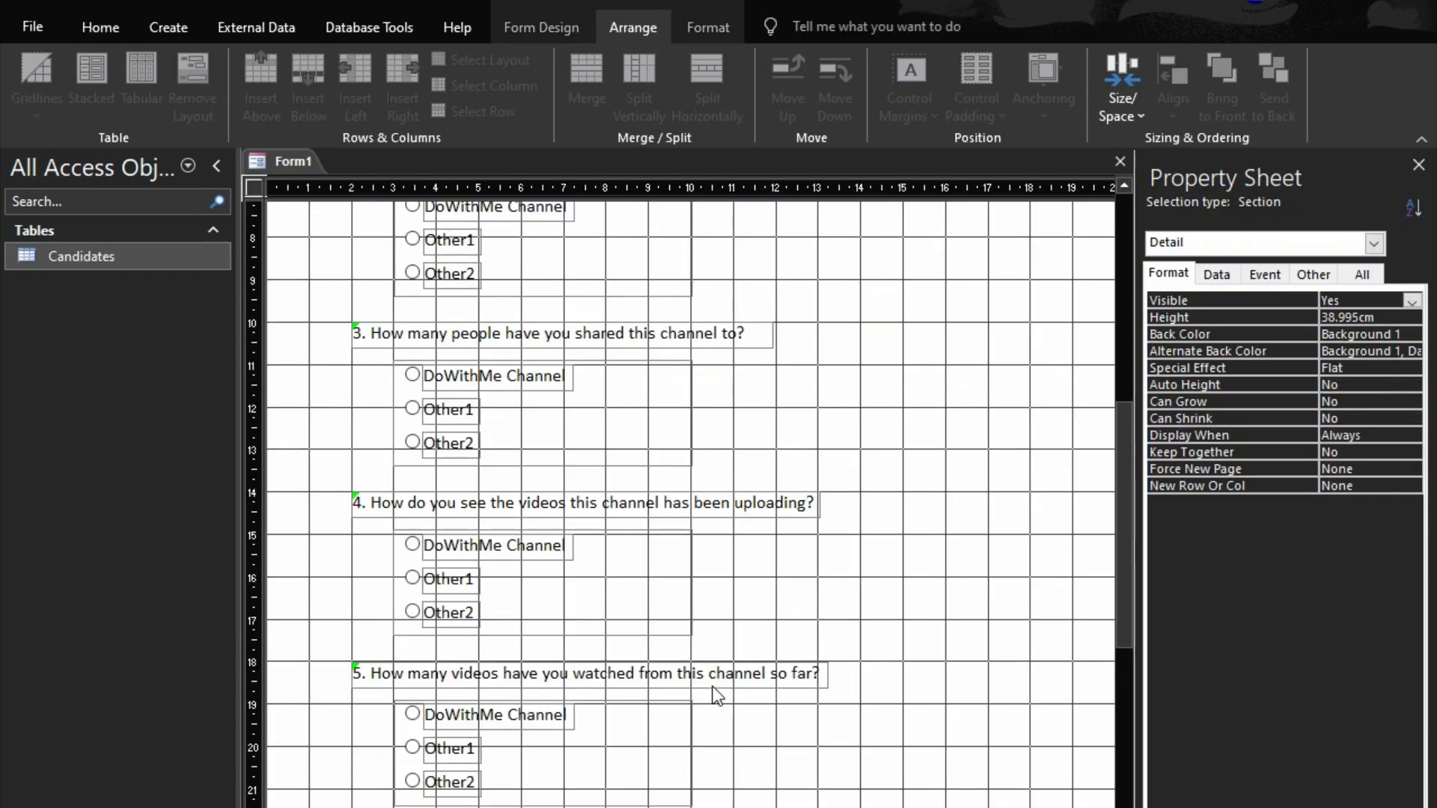
{"action": "left_click_drag", "start_coordinate": [842, 715], "coordinate": [789, 775]}
{"action": "key", "text": "Down"}
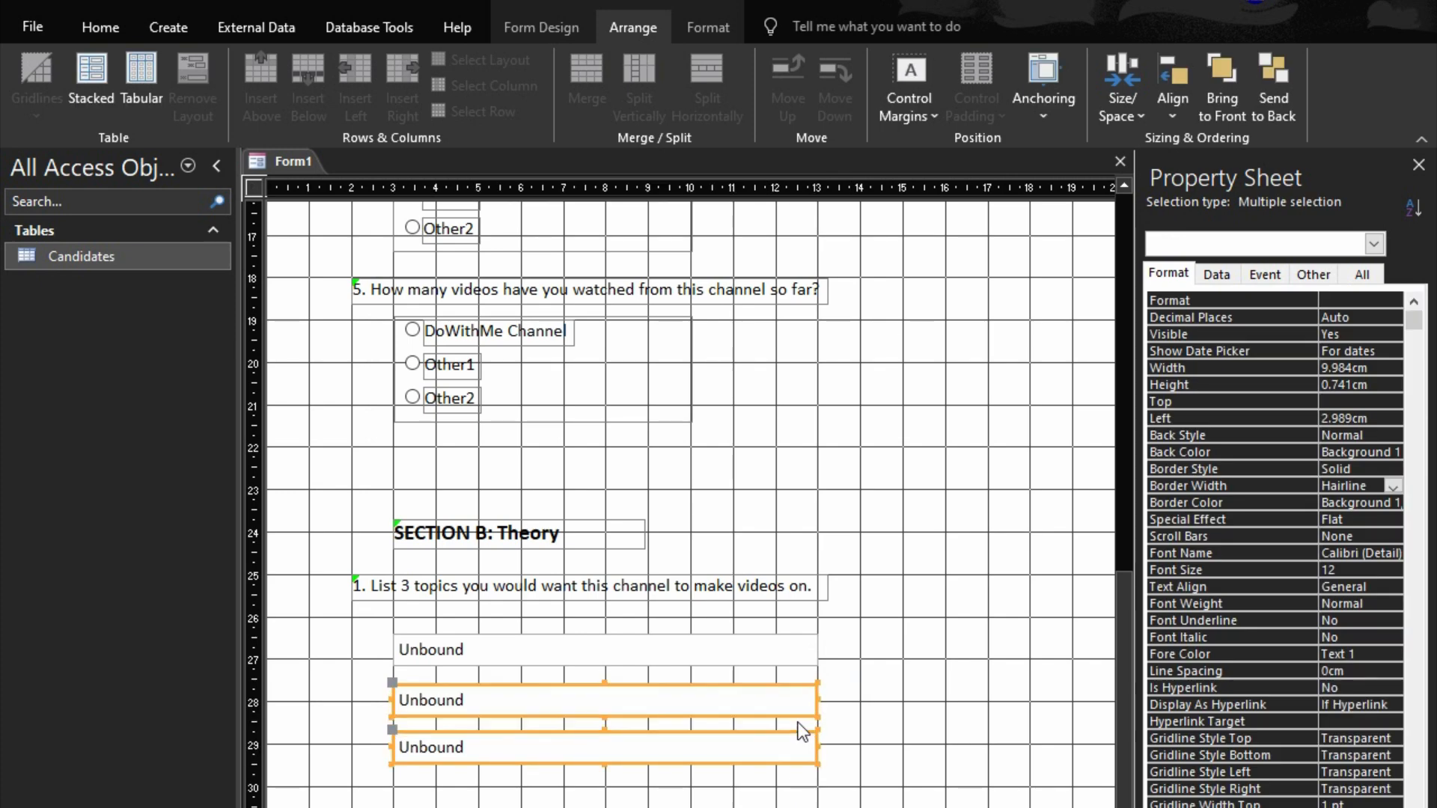
{"action": "left_click", "coordinate": [785, 758]}
{"action": "key", "text": "Down"}
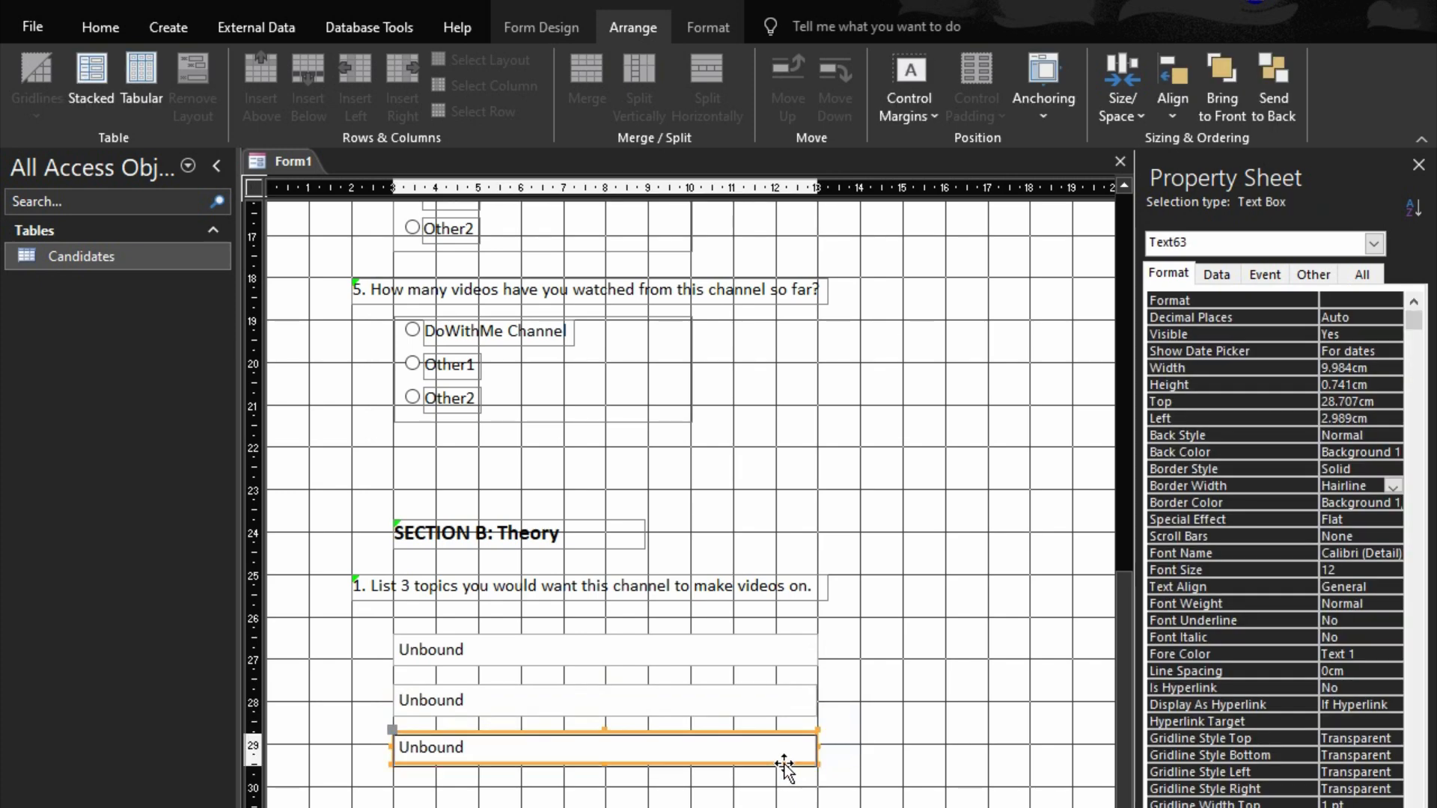
{"action": "left_click_drag", "start_coordinate": [877, 759], "coordinate": [690, 597]}
{"action": "left_click_drag", "start_coordinate": [689, 597], "coordinate": [700, 617]}
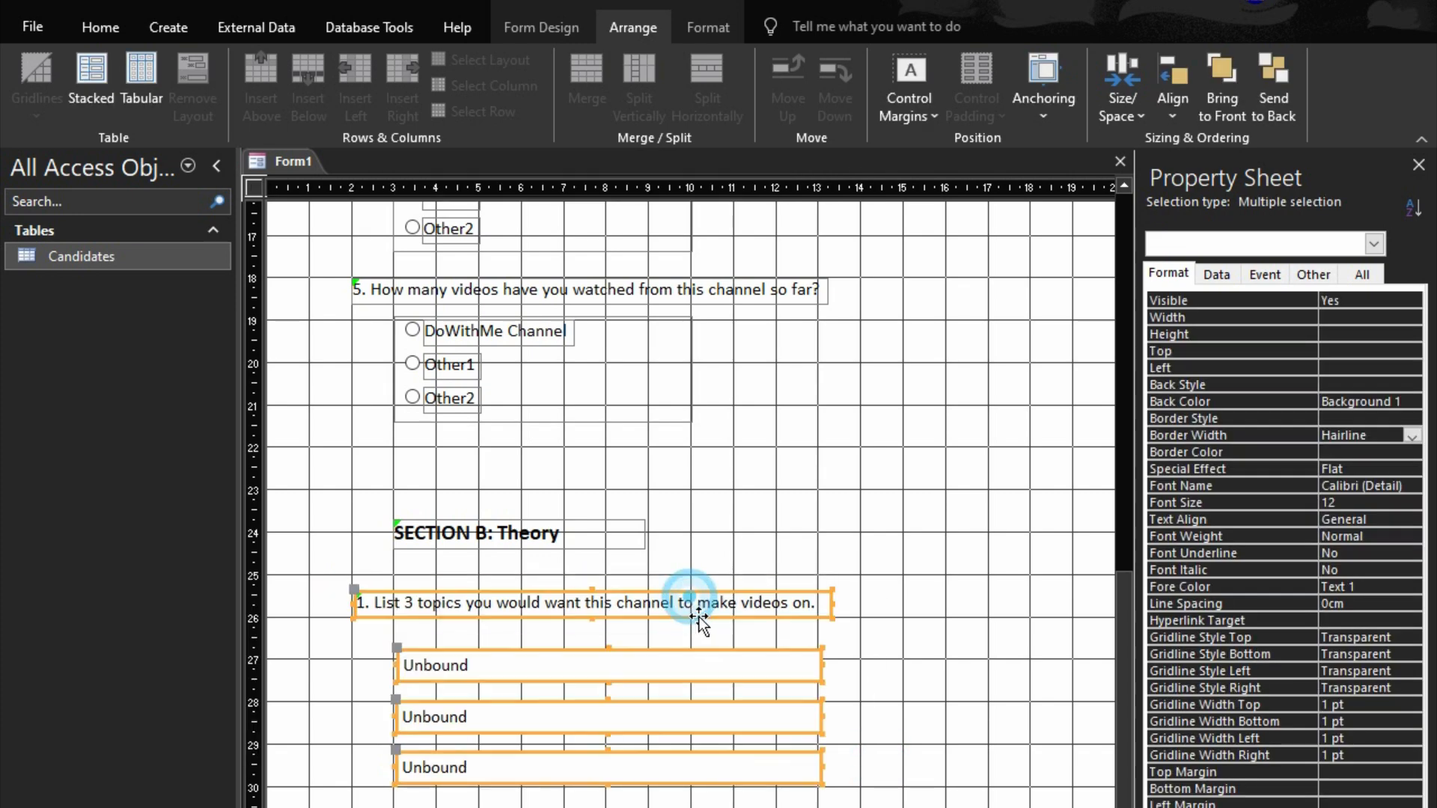
{"action": "key", "text": "ctrl+z"}
- Even out the vertical gaps between the three topic answer boxes again
{"action": "left_click_drag", "start_coordinate": [896, 634], "coordinate": [760, 762]}
{"action": "left_click", "coordinate": [1138, 83]}
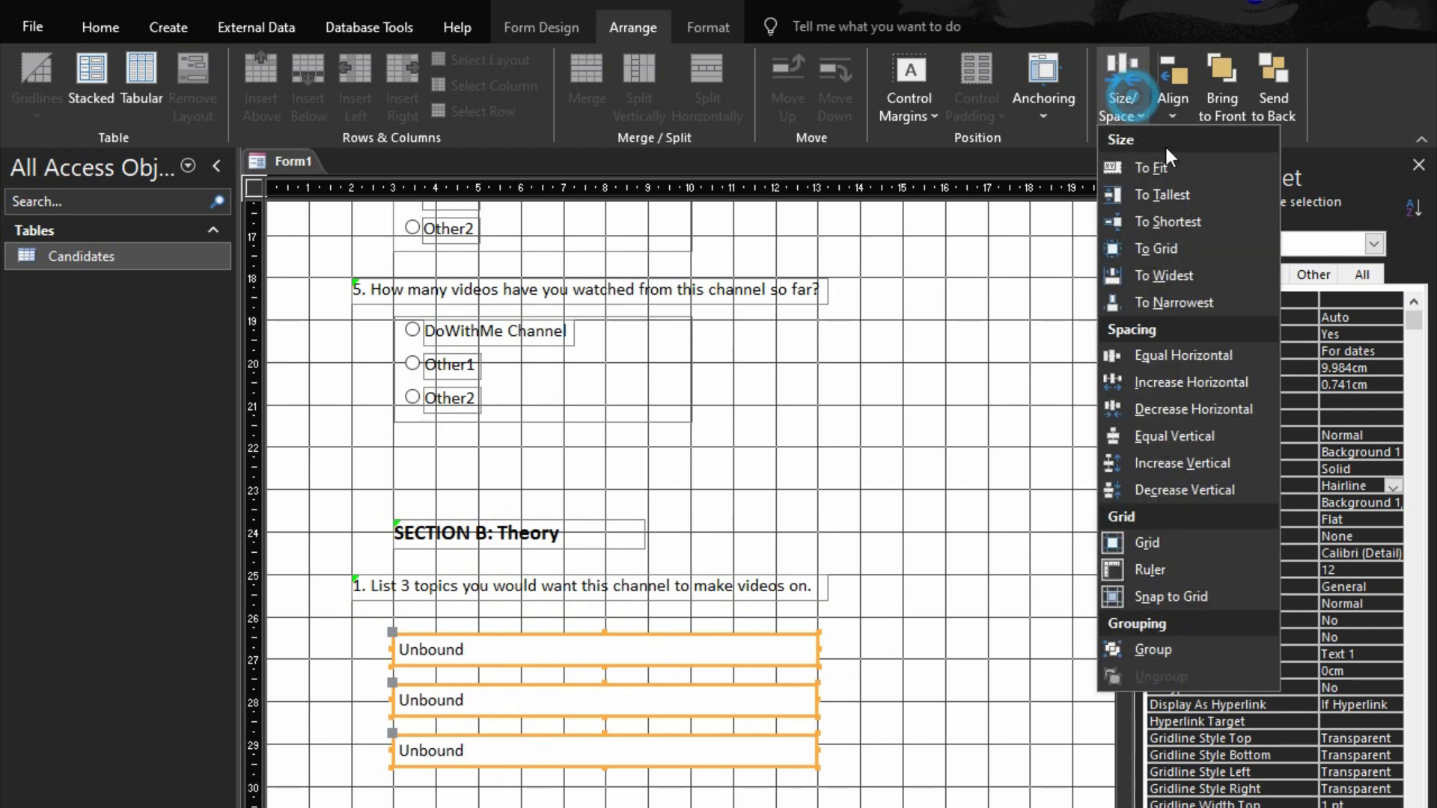
{"action": "left_click", "coordinate": [1192, 436]}
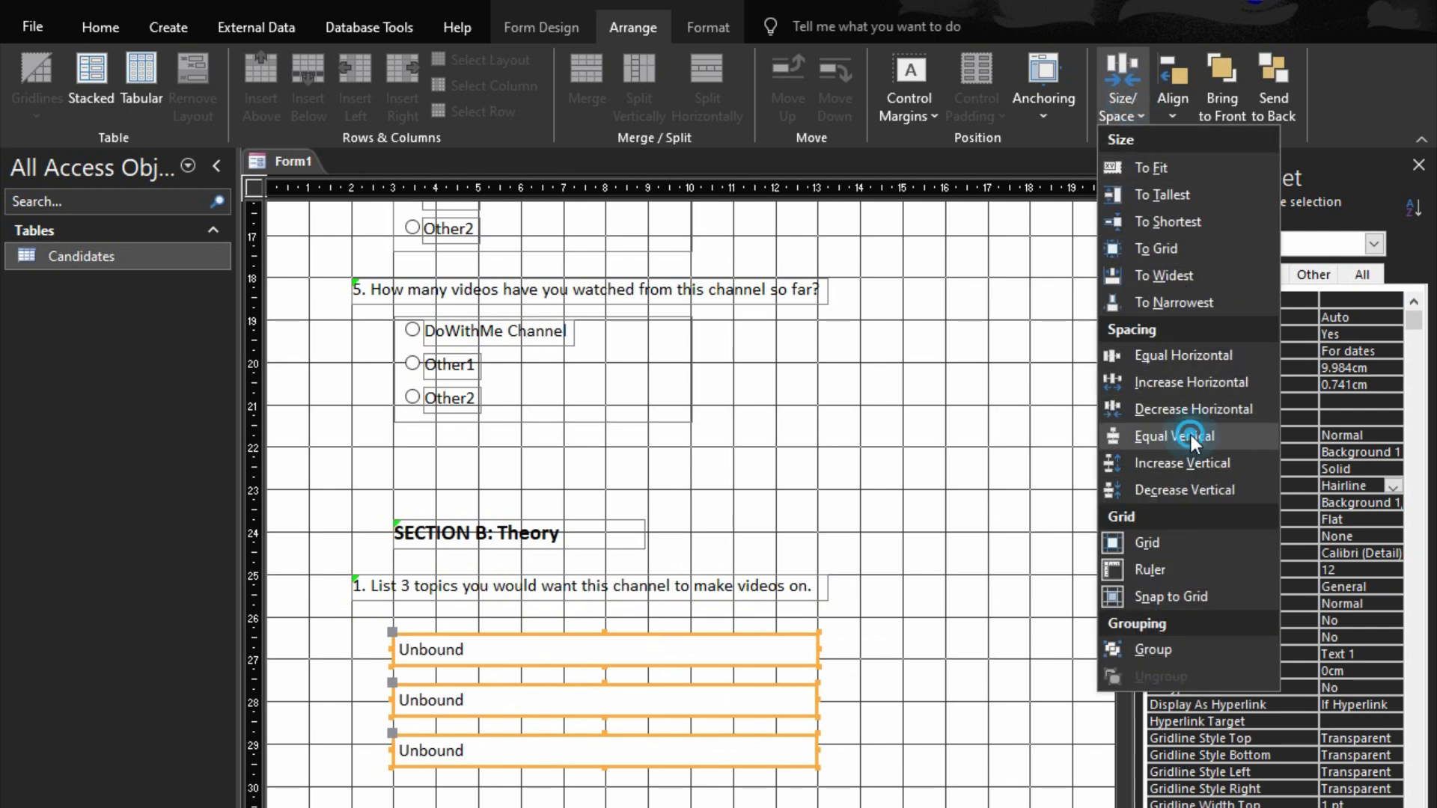
{"action": "left_click", "coordinate": [933, 636]}
- Paste a copy of the answer text box and place it just below the 1 to 10 recommendation question
{"action": "scroll", "coordinate": [823, 794], "scroll_direction": "down", "scroll_amount": 5}
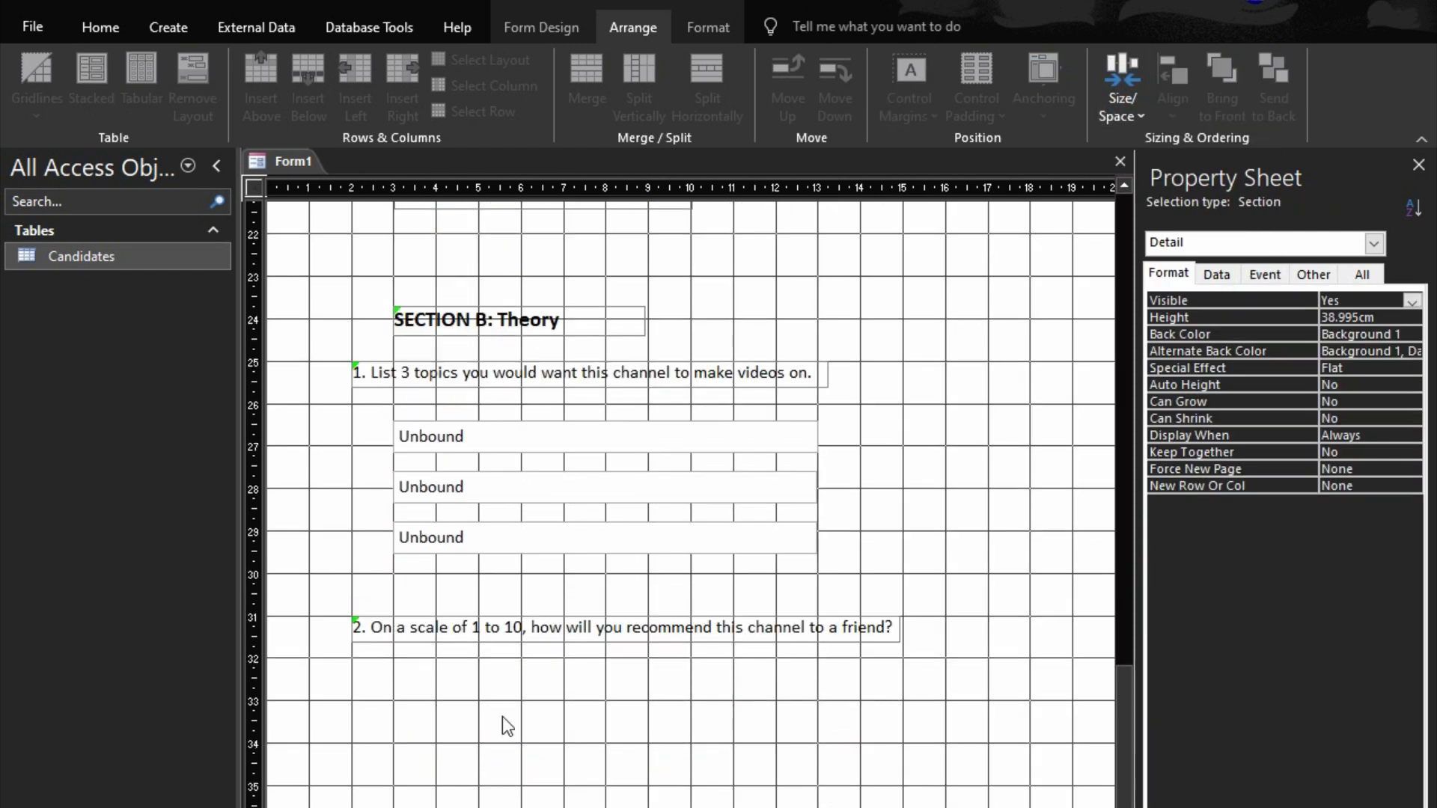
{"action": "left_click", "coordinate": [549, 540]}
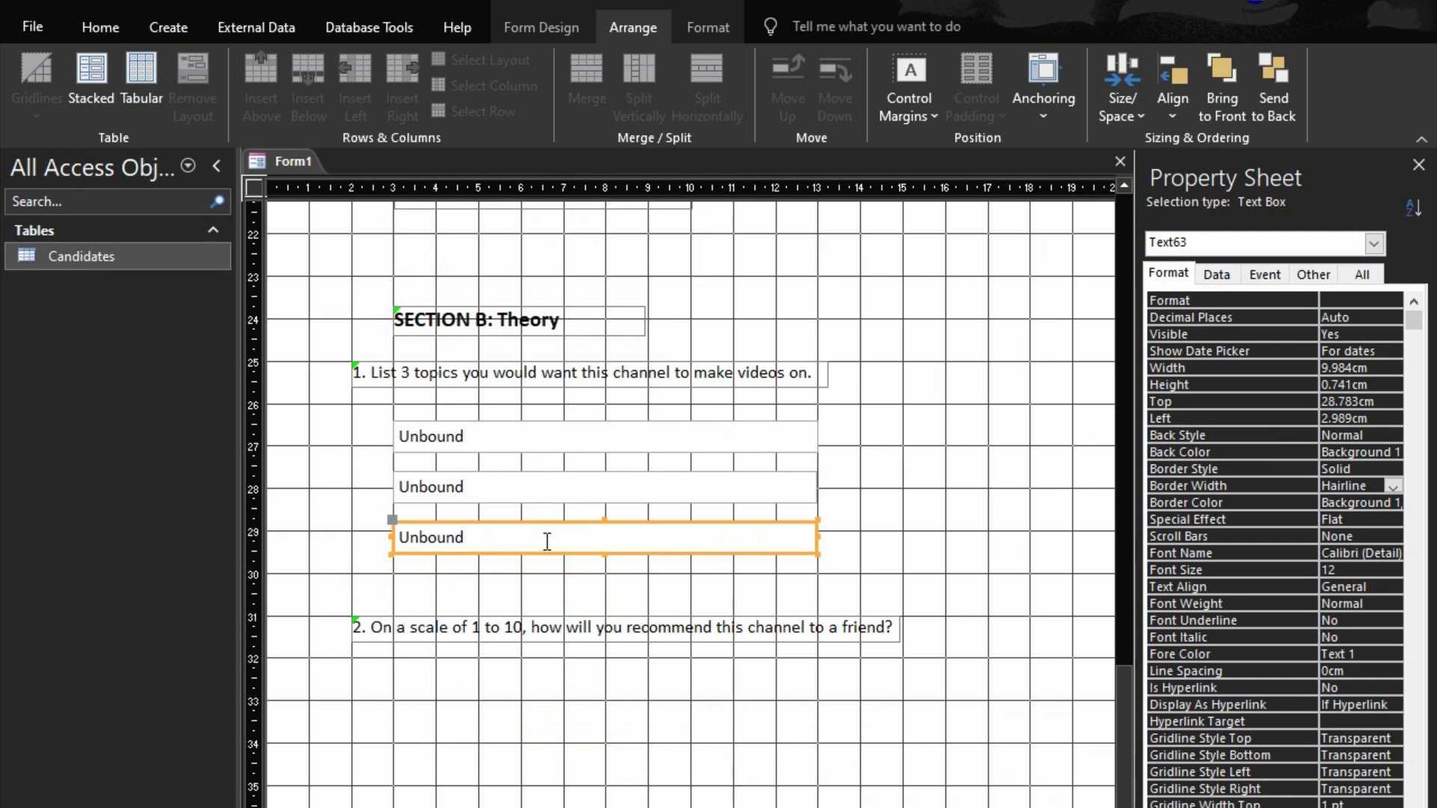
{"action": "key", "text": "ctrl+v"}
{"action": "left_click_drag", "start_coordinate": [547, 587], "coordinate": [546, 703]}
- Paste a copy of the answer text box below question 3 and move it in line with the other answer boxes
{"action": "left_click_drag", "start_coordinate": [550, 807], "coordinate": [553, 789]}
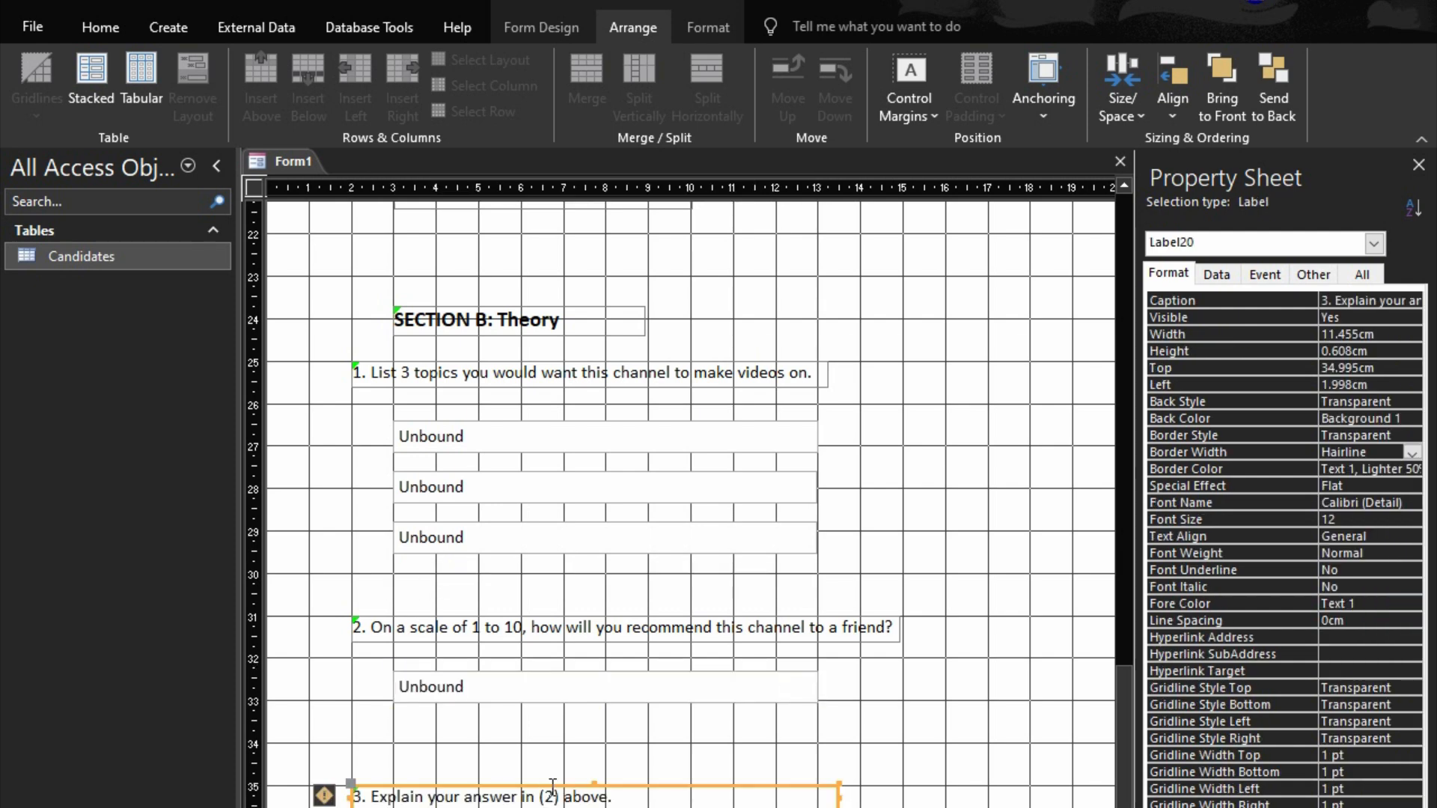
{"action": "left_click", "coordinate": [552, 790]}
{"action": "double_click", "coordinate": [549, 796]}
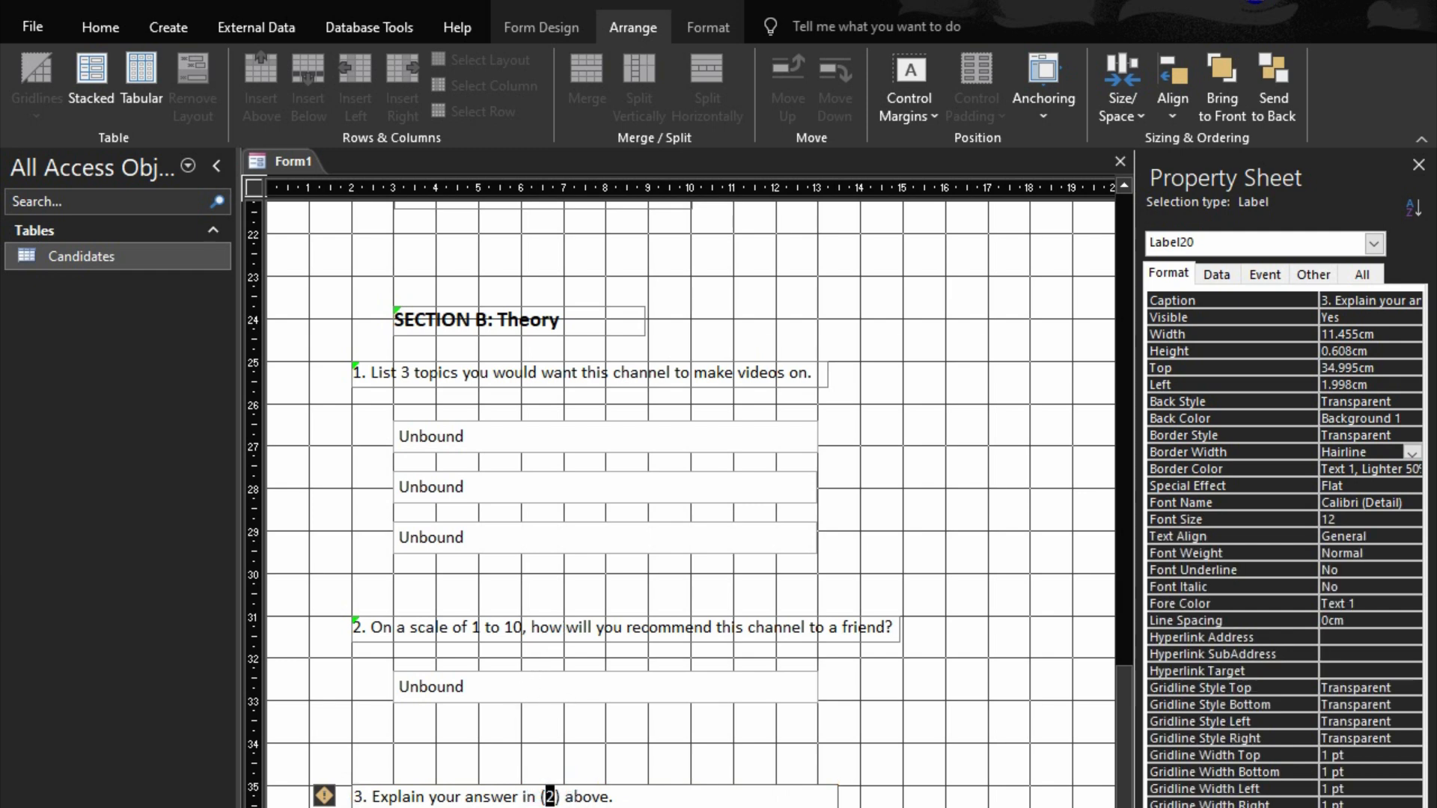
{"action": "scroll", "coordinate": [527, 763], "scroll_direction": "down", "scroll_amount": 1}
{"action": "left_click", "coordinate": [554, 788]}
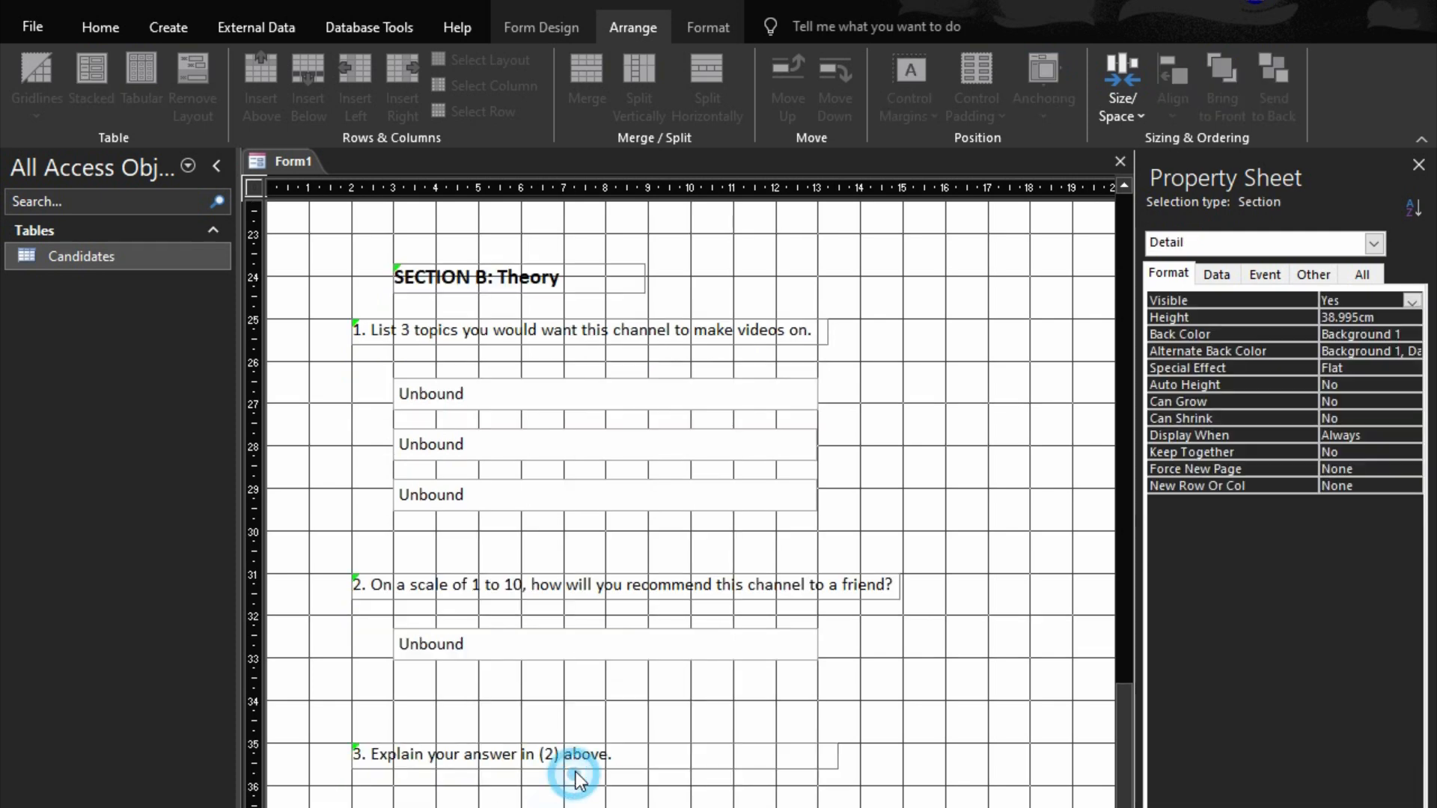
{"action": "left_click", "coordinate": [576, 768]}
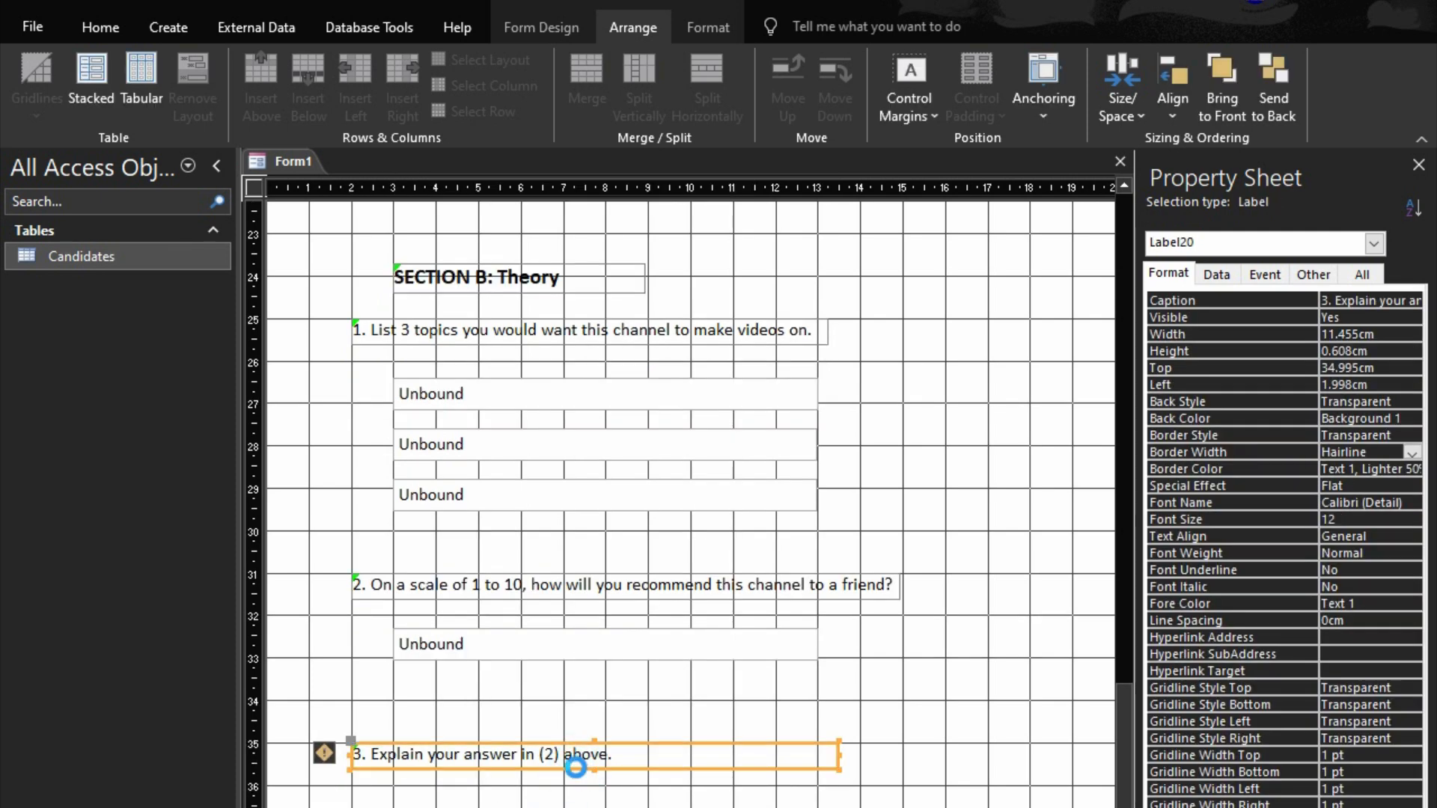
{"action": "key", "text": "ctrl+v"}
{"action": "scroll", "coordinate": [602, 629], "scroll_direction": "down", "scroll_amount": 4}
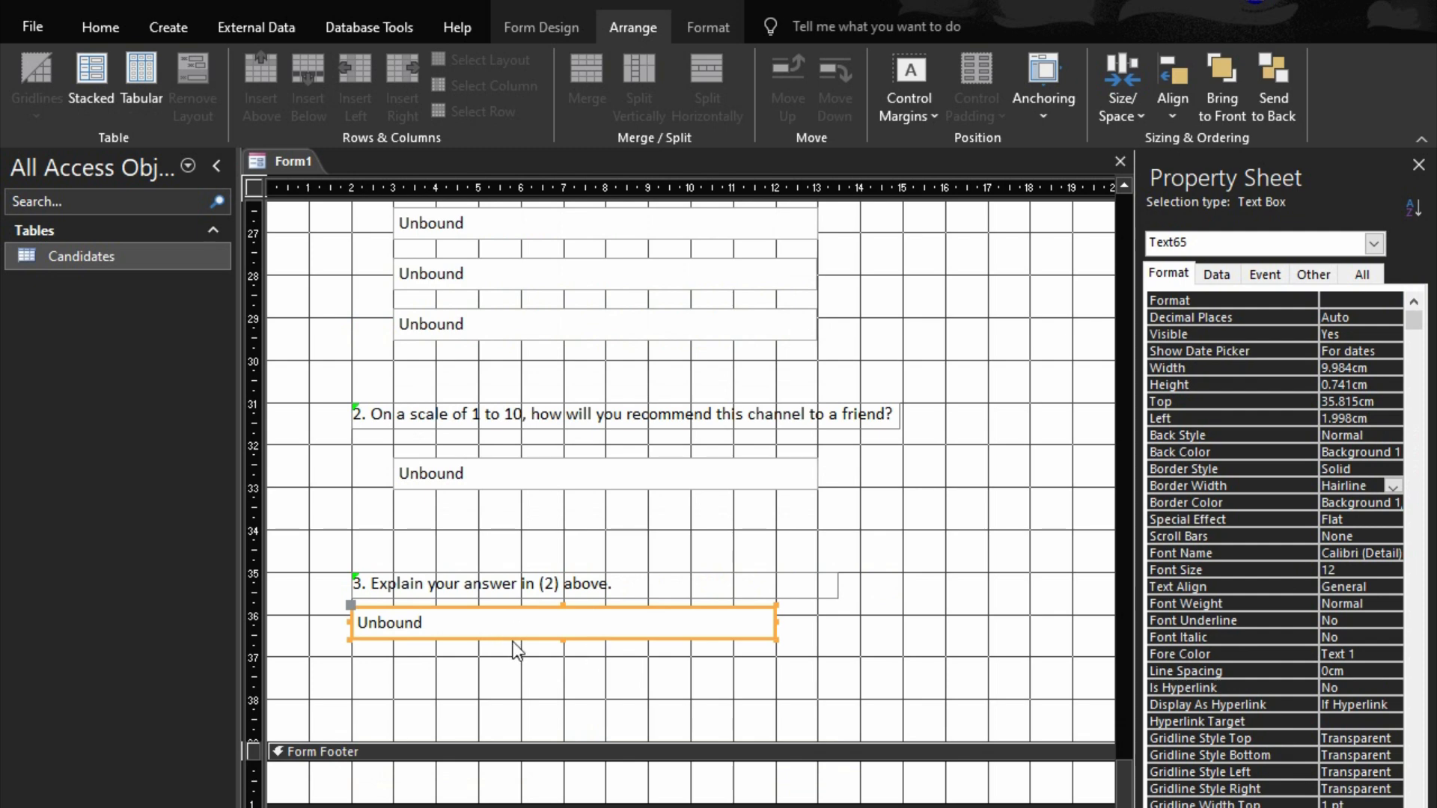
{"action": "left_click_drag", "start_coordinate": [514, 639], "coordinate": [554, 657]}
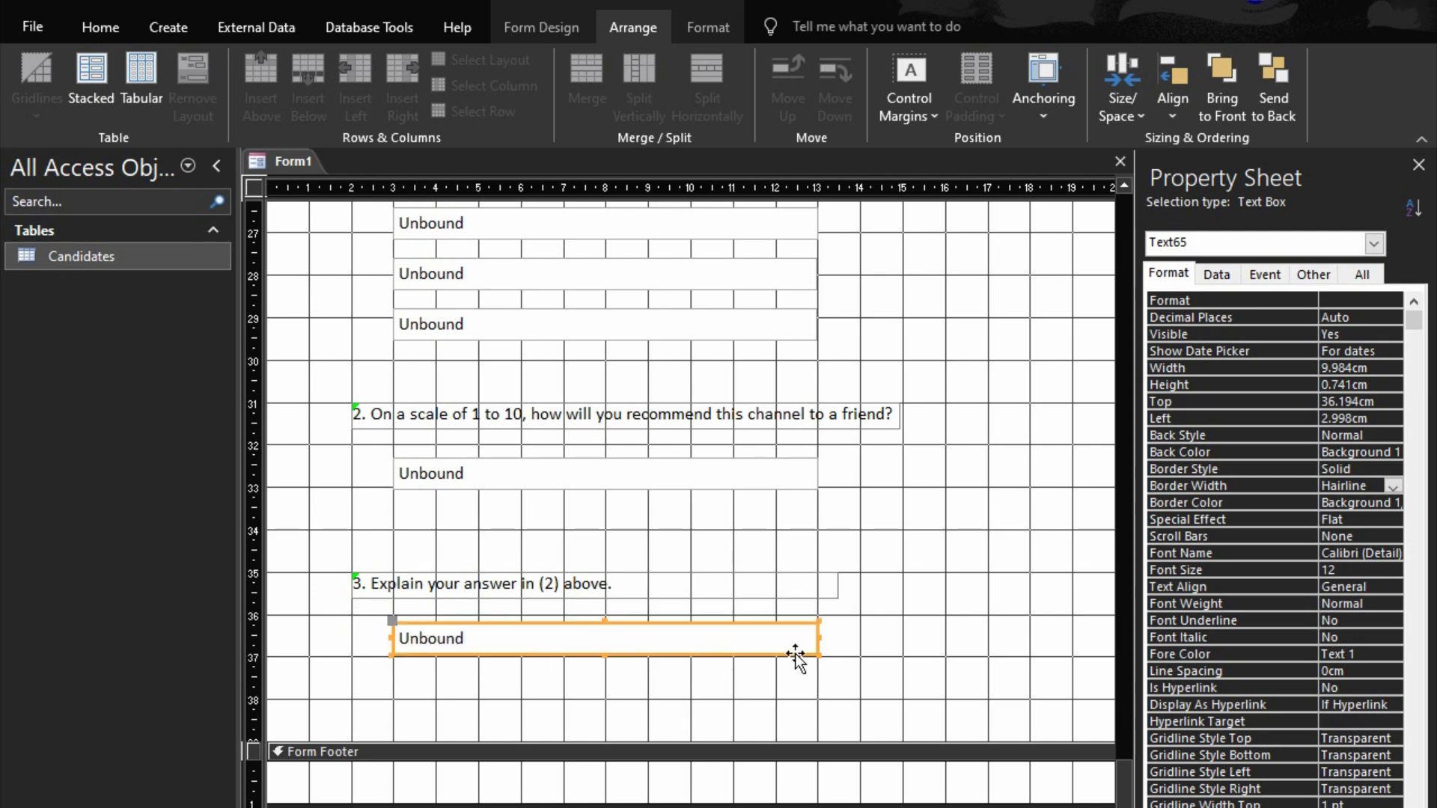
- Make the question 3 answer box taller, reaching about the 40 cm ruler mark, and extend the Detail section to about 42.4 cm
{"action": "left_click_drag", "start_coordinate": [604, 655], "coordinate": [616, 731]}
{"action": "scroll", "coordinate": [659, 651], "scroll_direction": "down", "scroll_amount": 3}
{"action": "left_click_drag", "start_coordinate": [682, 575], "coordinate": [687, 717]}
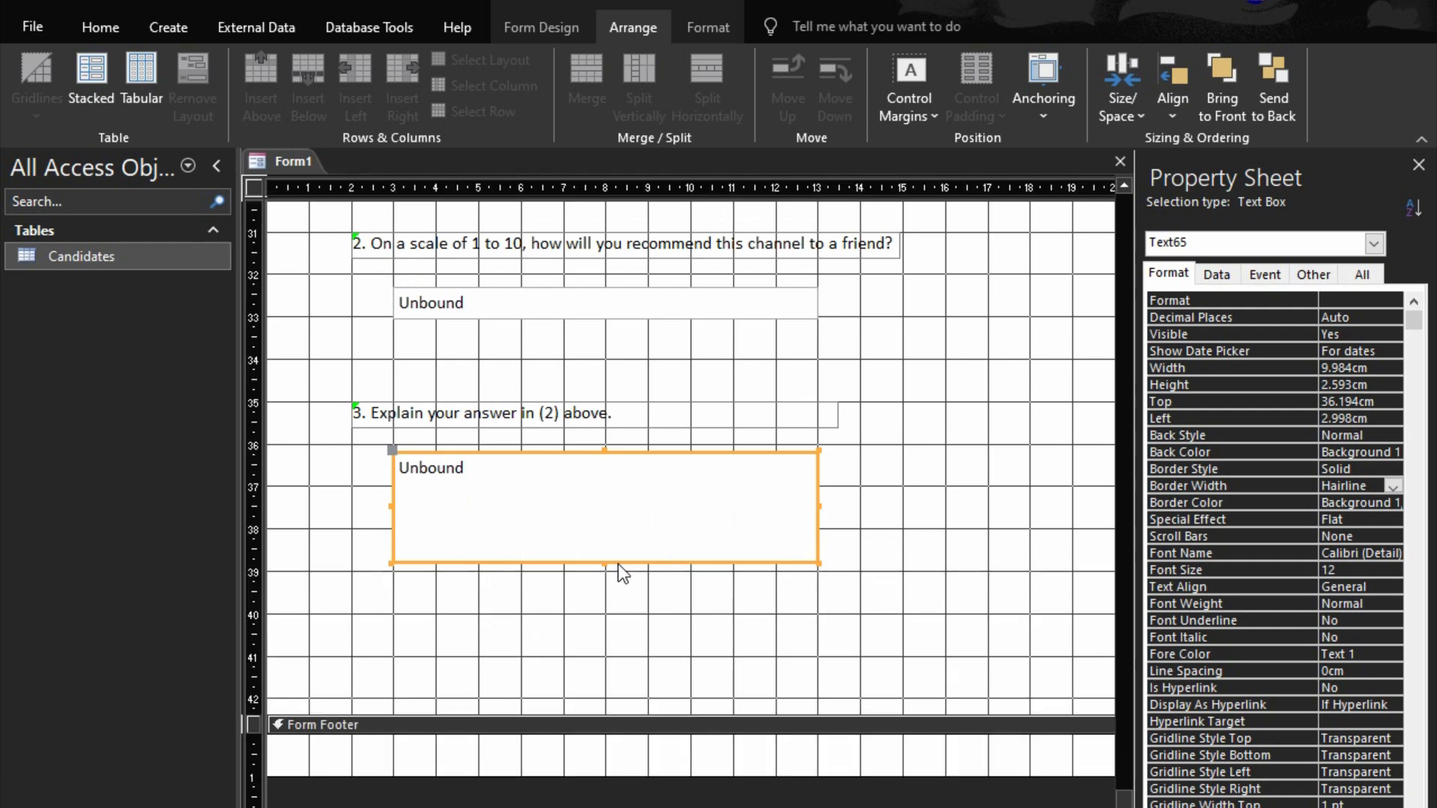
{"action": "left_click_drag", "start_coordinate": [606, 563], "coordinate": [608, 613]}
{"action": "left_click", "coordinate": [882, 541]}
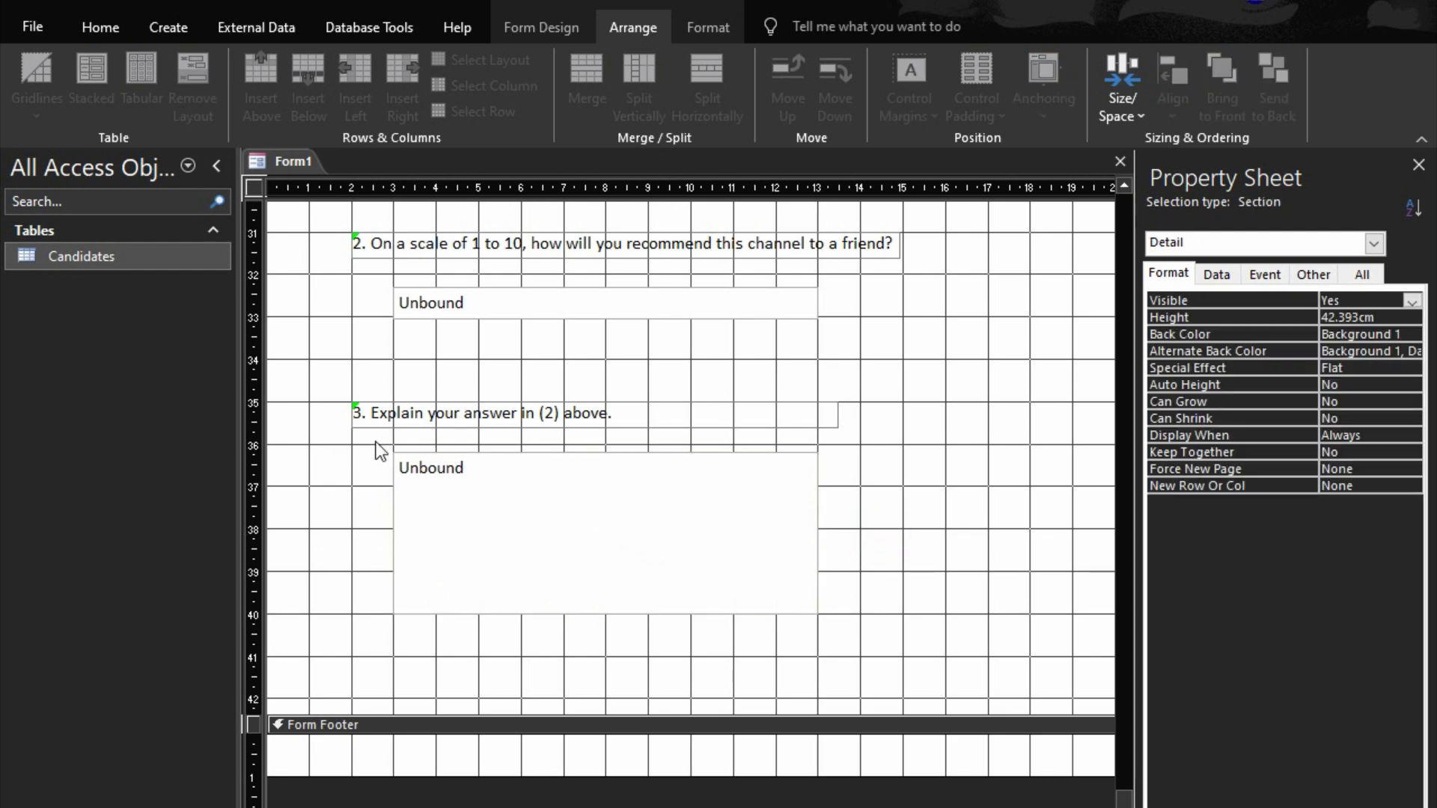
- Save the form under the name Exams Sheet
{"action": "key", "text": "ctrl+s"}
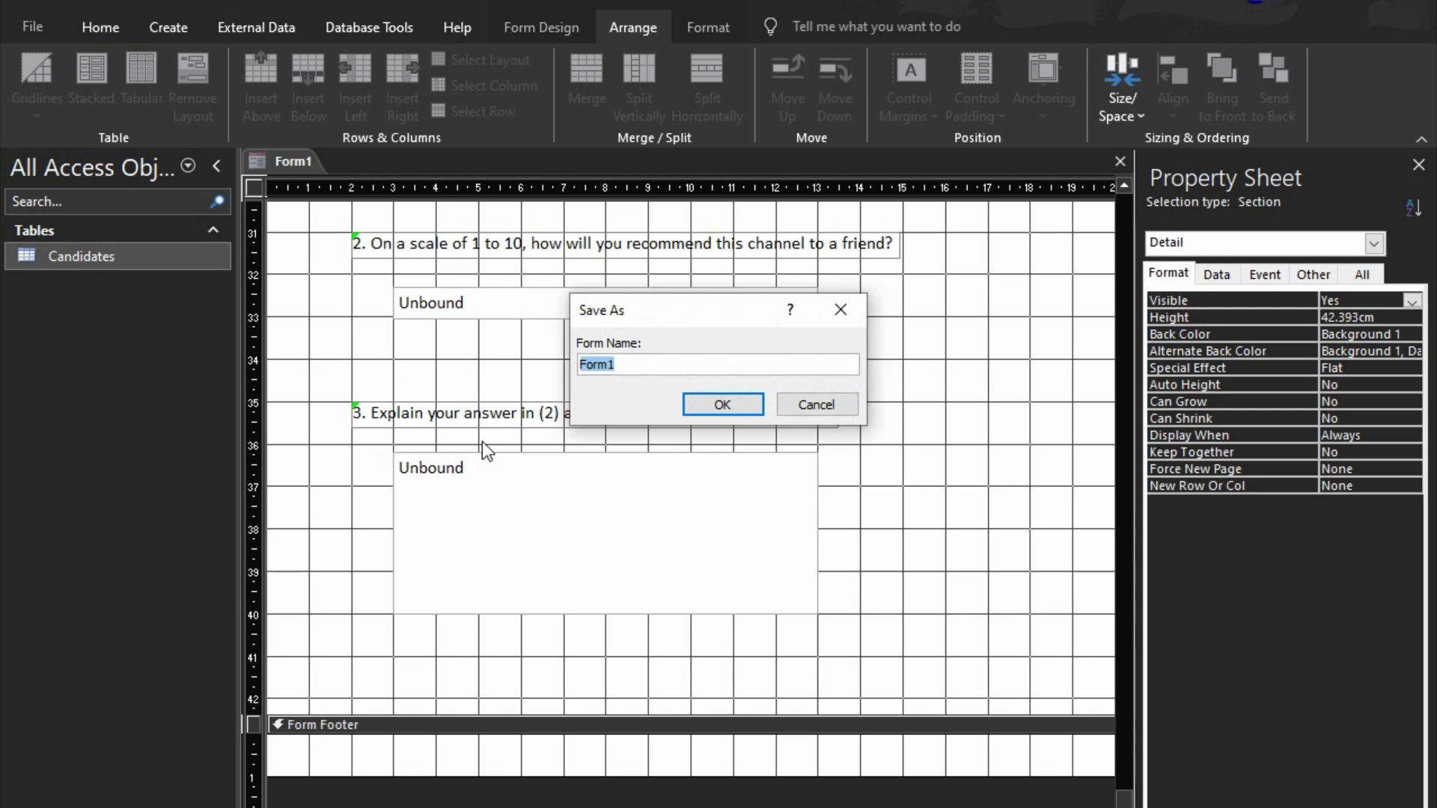
{"action": "type", "text": "e"}
{"action": "type", "text": "xa,"}
{"action": "type", "text": "ms S"}
{"action": "key", "text": "Return"}
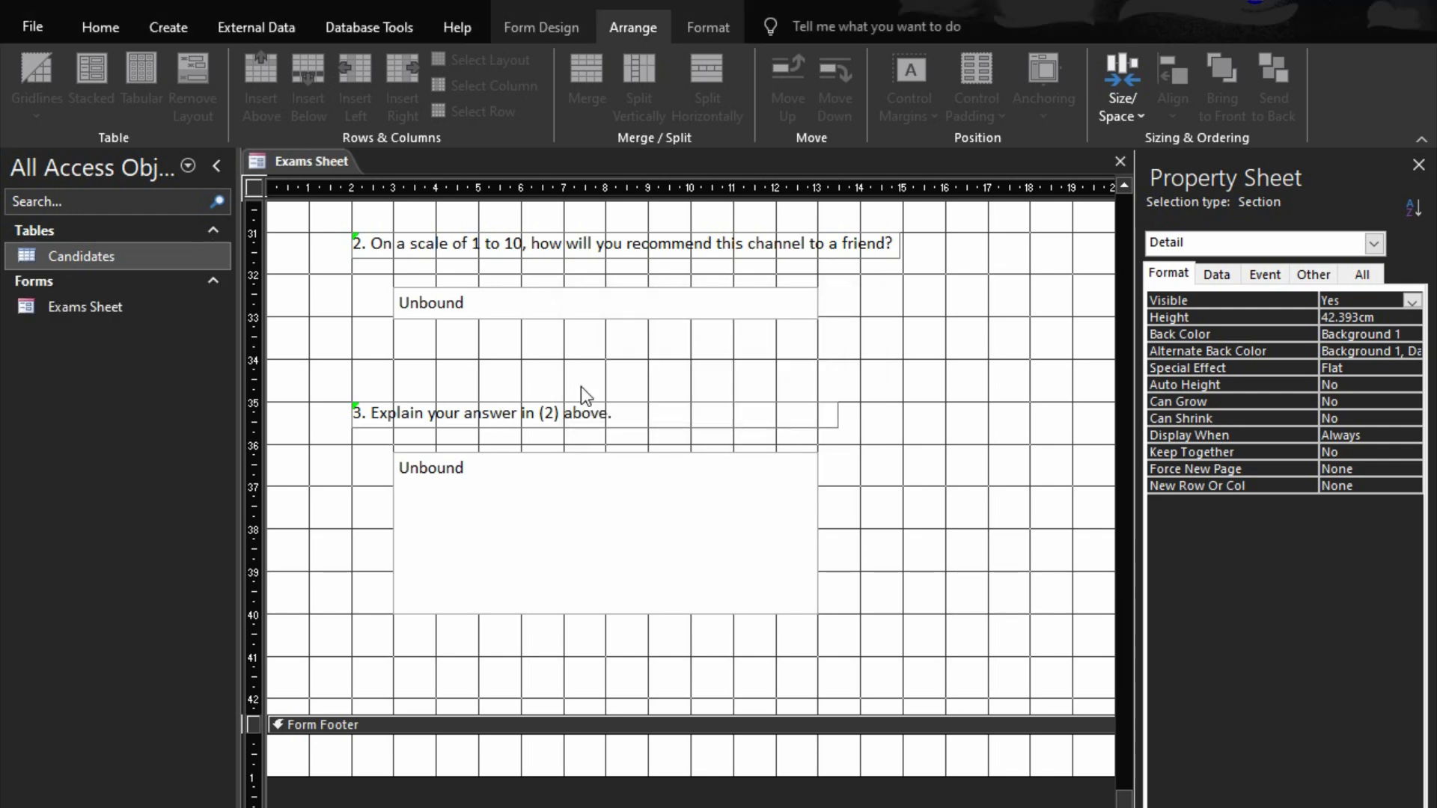
- Preview the running form, examine the multiple-choice and theory sections, and return to the design
{"action": "key", "text": "F5"}
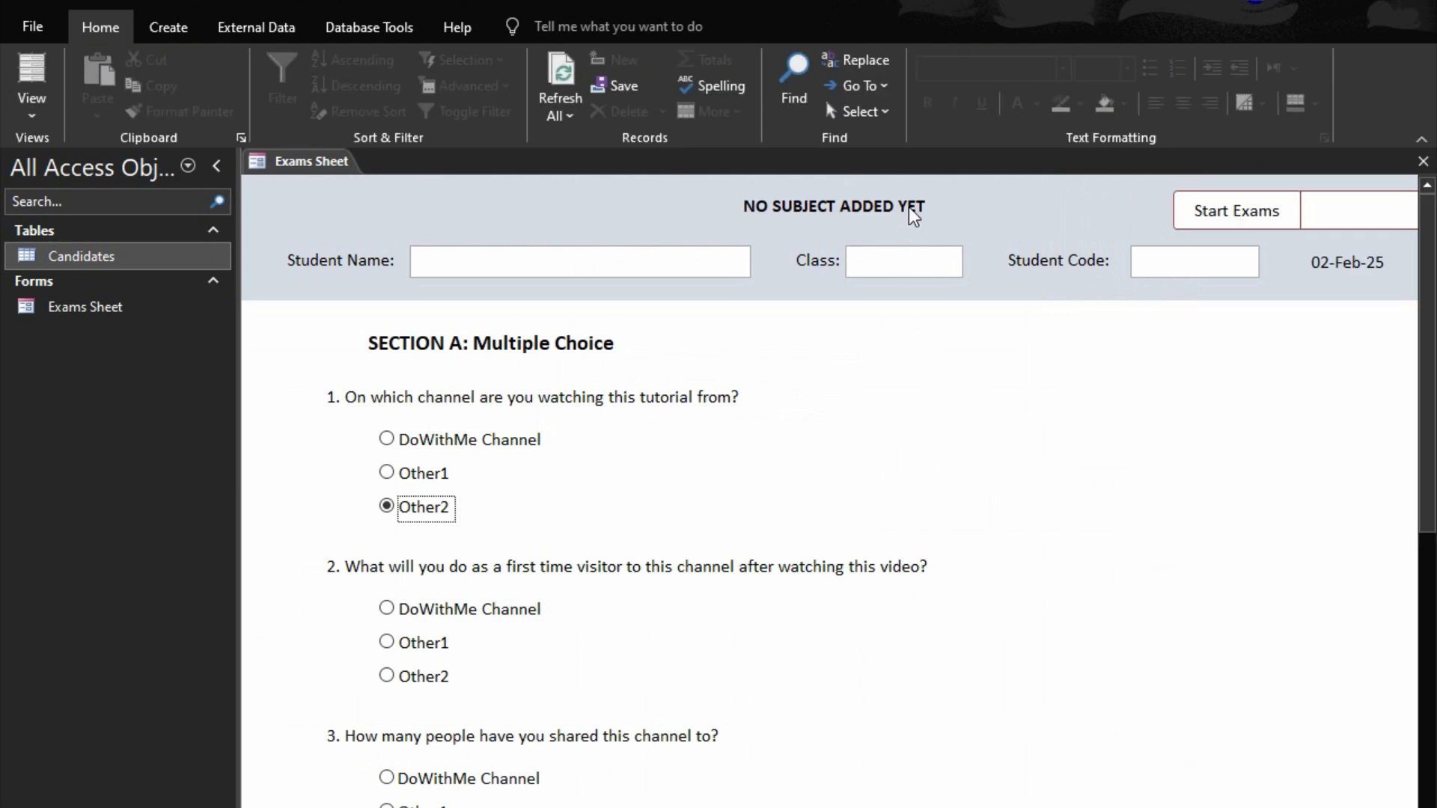
{"action": "scroll", "coordinate": [727, 524], "scroll_direction": "down", "scroll_amount": 5}
{"action": "scroll", "coordinate": [730, 524], "scroll_direction": "down", "scroll_amount": 5}
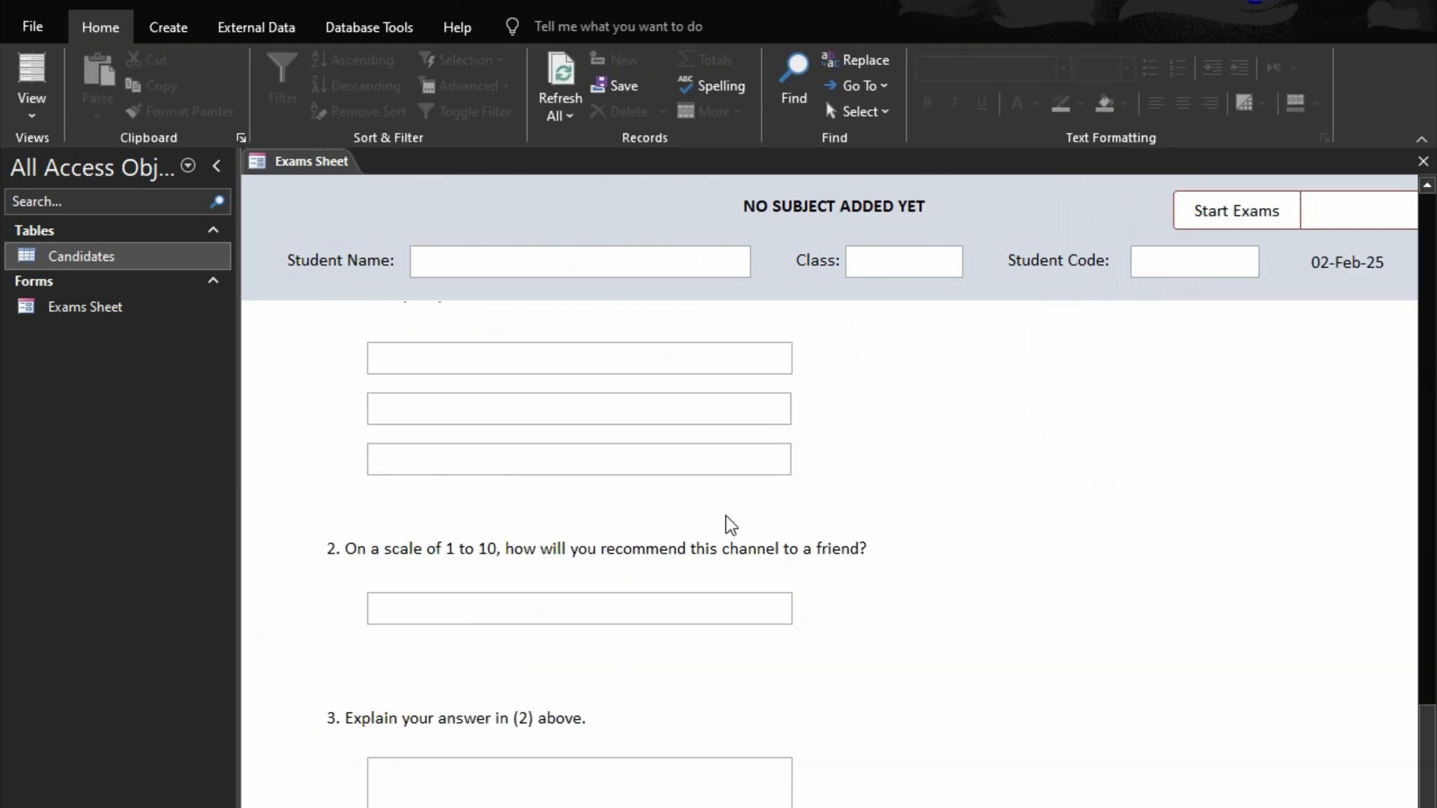
{"action": "scroll", "coordinate": [719, 689], "scroll_direction": "up", "scroll_amount": 3}
{"action": "scroll", "coordinate": [720, 674], "scroll_direction": "down", "scroll_amount": 3}
{"action": "scroll", "coordinate": [723, 664], "scroll_direction": "up", "scroll_amount": 8}
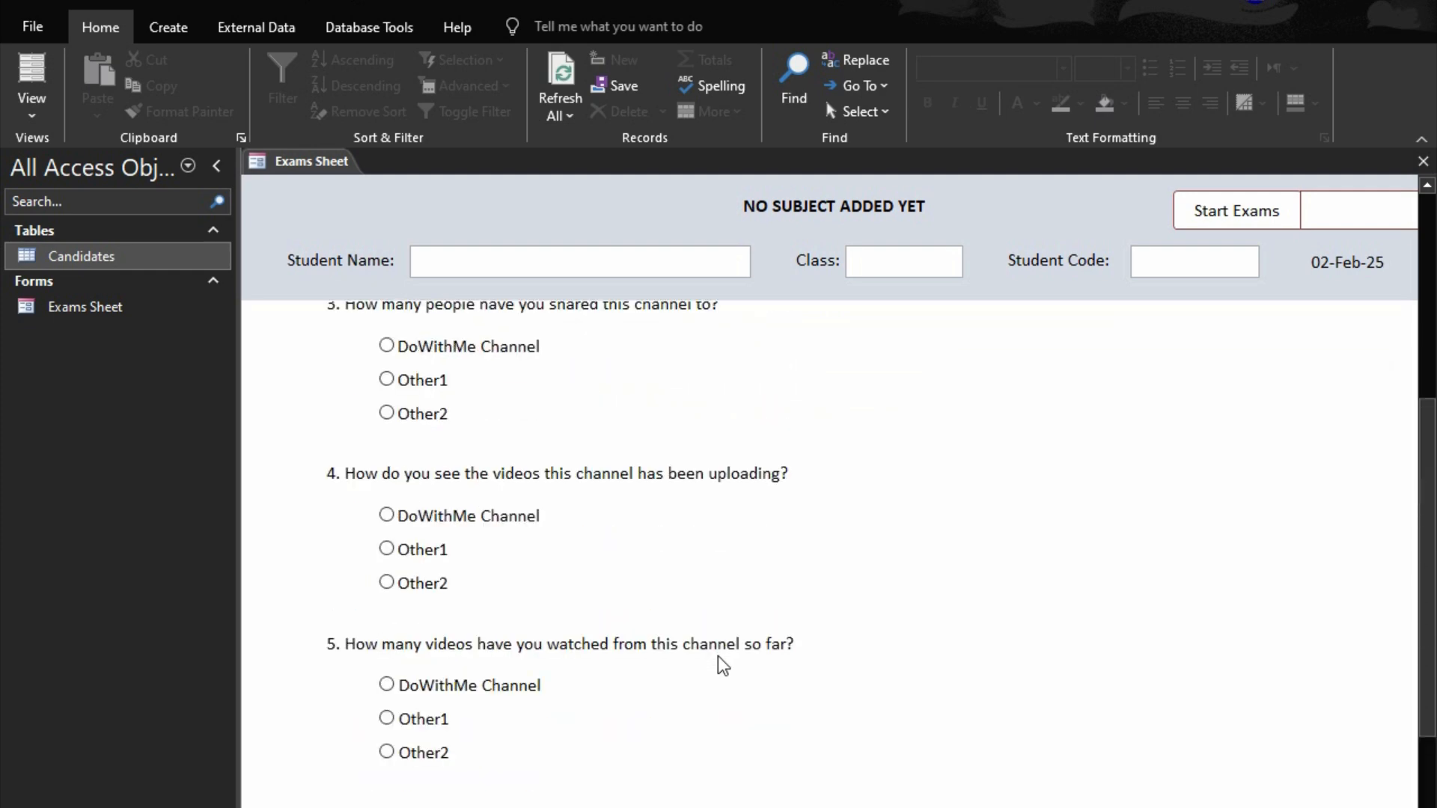
{"action": "scroll", "coordinate": [723, 665], "scroll_direction": "down", "scroll_amount": 8}
{"action": "scroll", "coordinate": [720, 664], "scroll_direction": "up", "scroll_amount": 11}
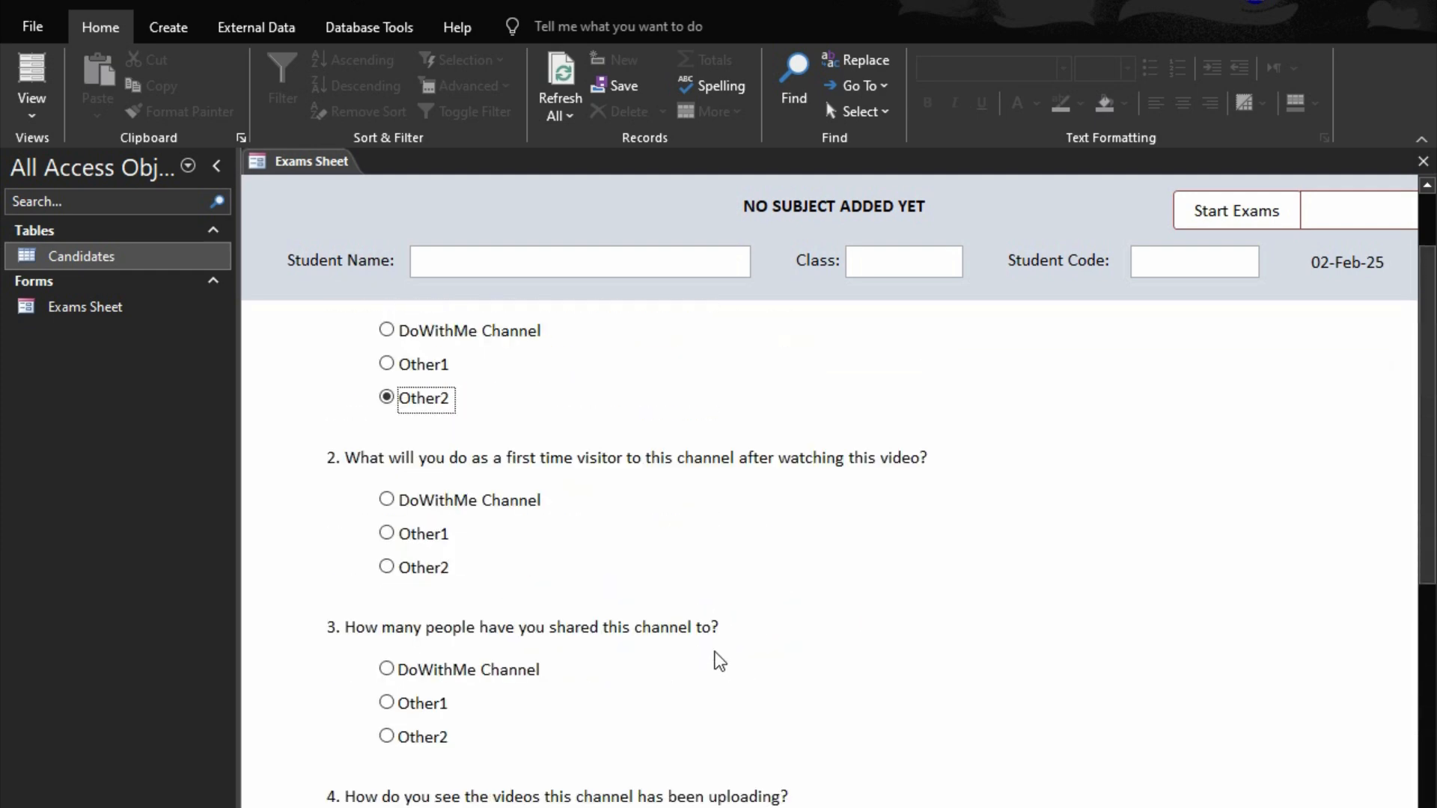
{"action": "scroll", "coordinate": [720, 663], "scroll_direction": "up", "scroll_amount": 2}
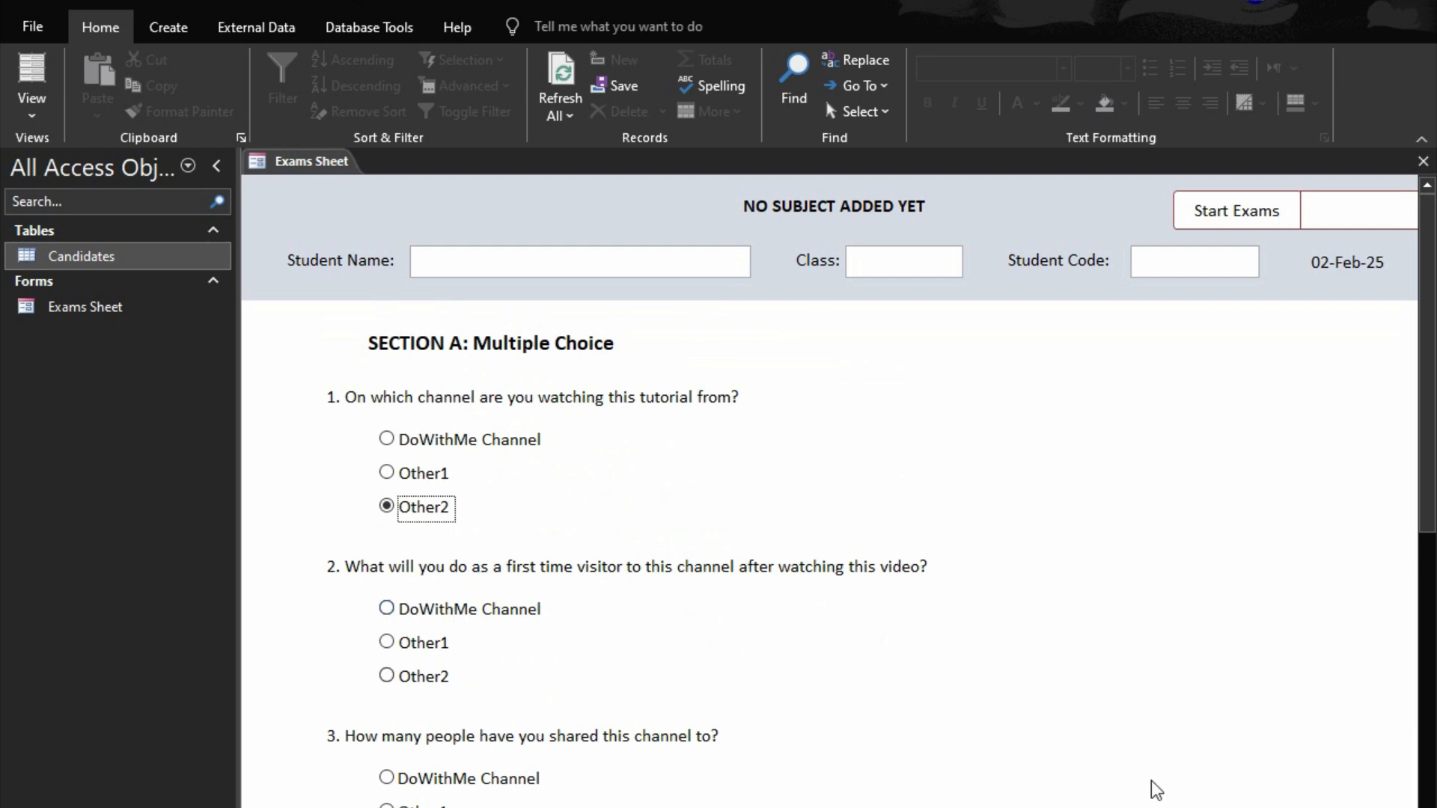
{"action": "left_click", "coordinate": [1420, 807]}
- Change the first option label of Section A question 2 to "I will subscribe to this channel"
{"action": "scroll", "coordinate": [702, 640], "scroll_direction": "down", "scroll_amount": 2}
{"action": "scroll", "coordinate": [696, 633], "scroll_direction": "up", "scroll_amount": 2}
{"action": "scroll", "coordinate": [467, 467], "scroll_direction": "down", "scroll_amount": 2}
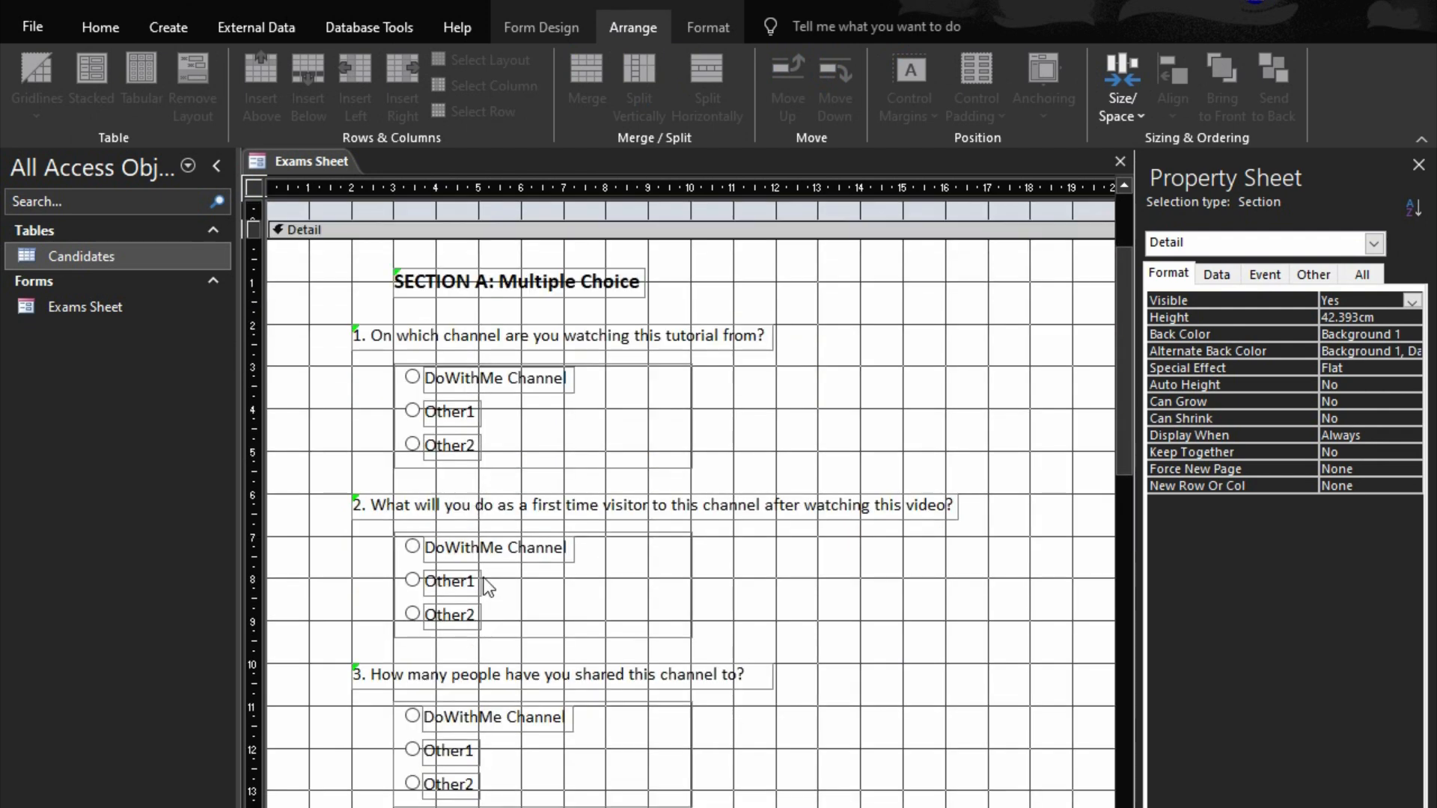
{"action": "left_click", "coordinate": [498, 554]}
{"action": "left_click", "coordinate": [560, 558]}
{"action": "left_click_drag", "start_coordinate": [568, 549], "coordinate": [411, 551]}
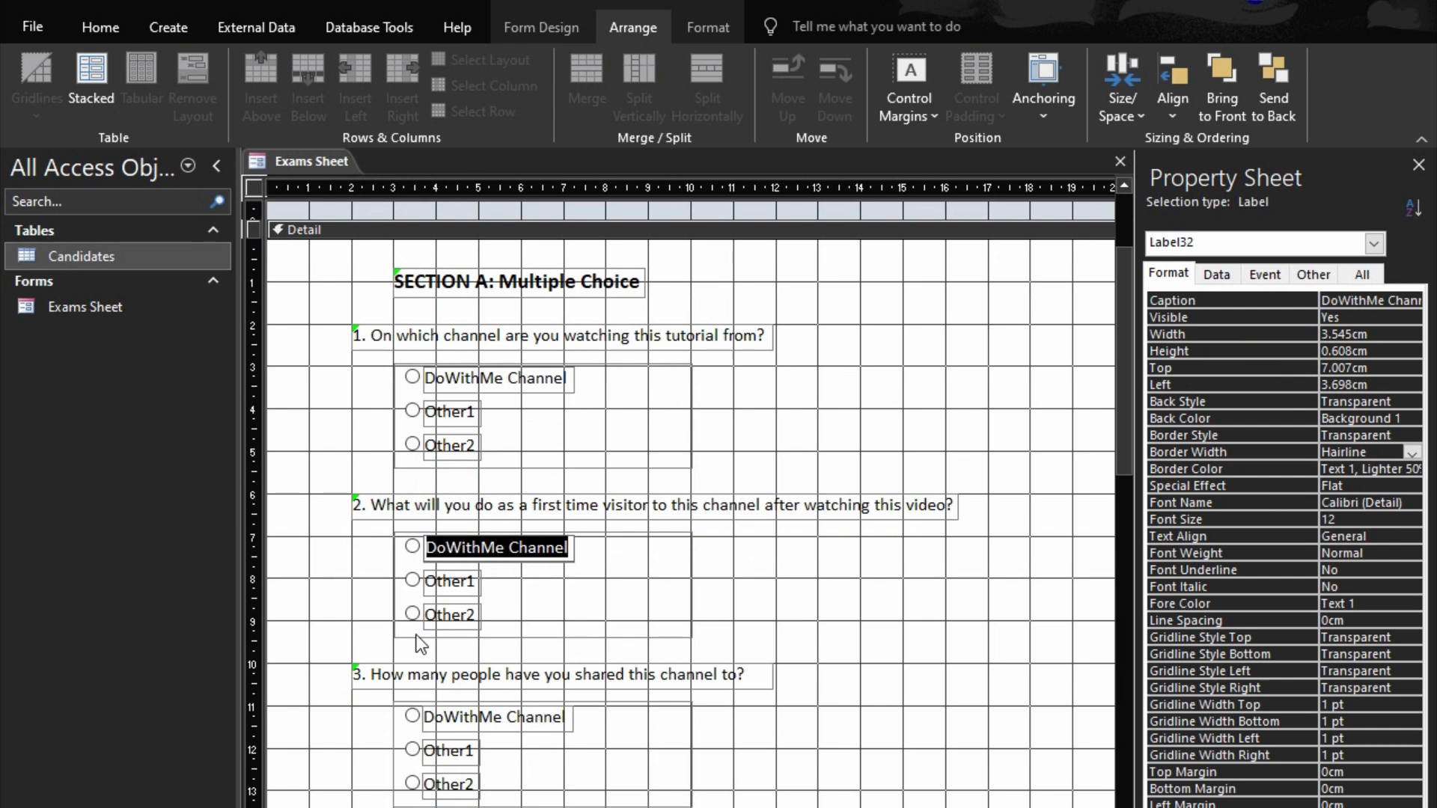
{"action": "type", "text": "A"}
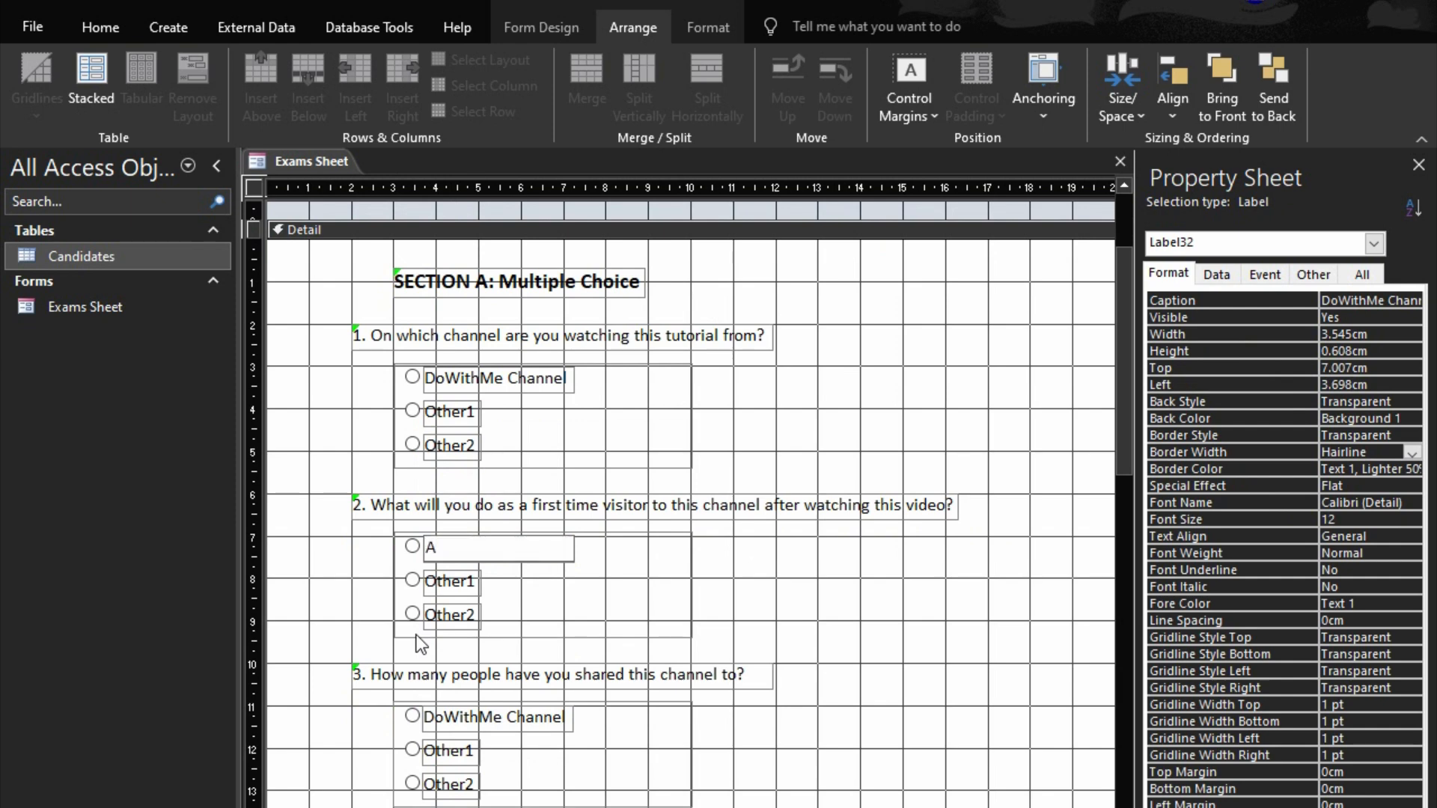
{"action": "key", "text": "BackSpace"}
{"action": "type", "text": "I will subscribe"}
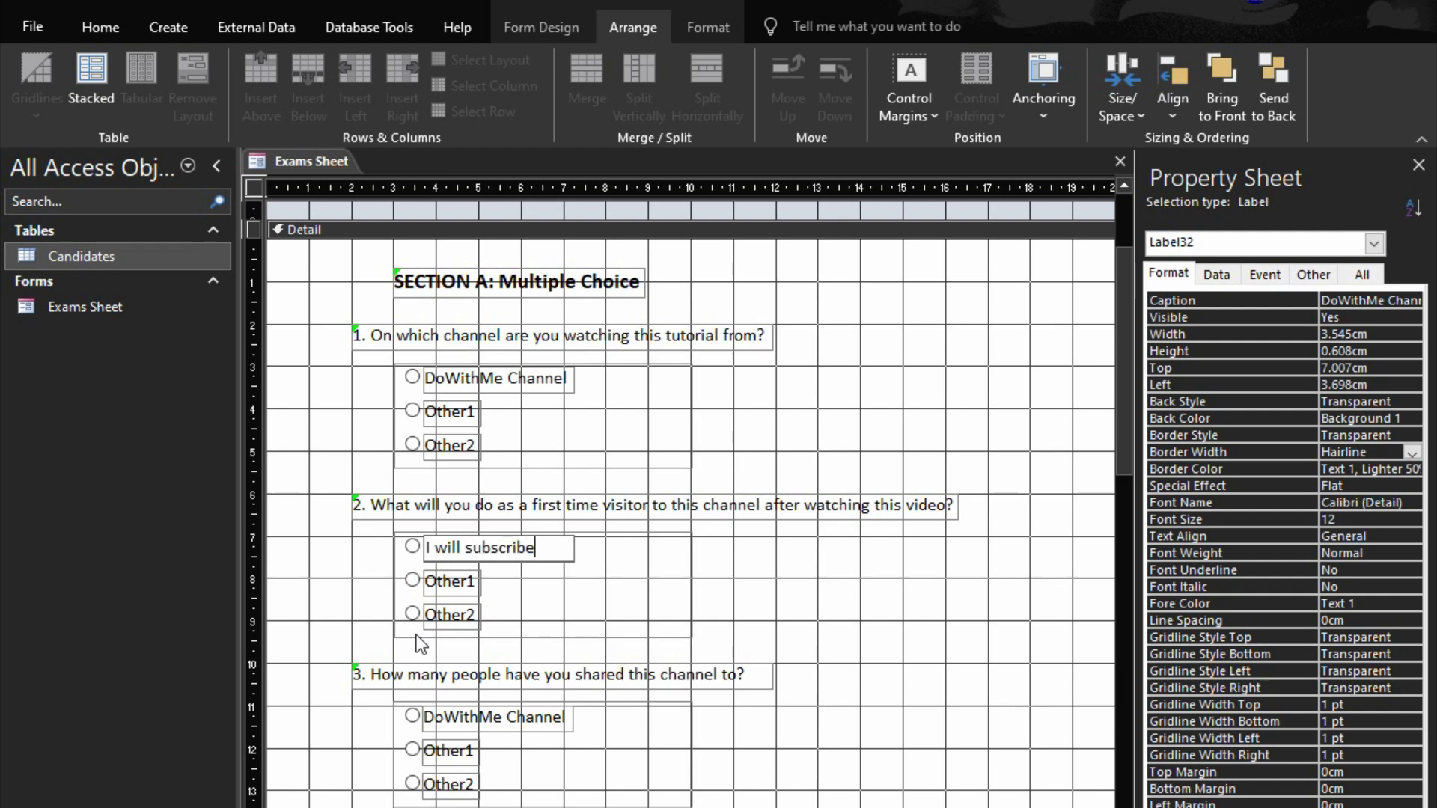
{"action": "type", "text": " to this channel"}
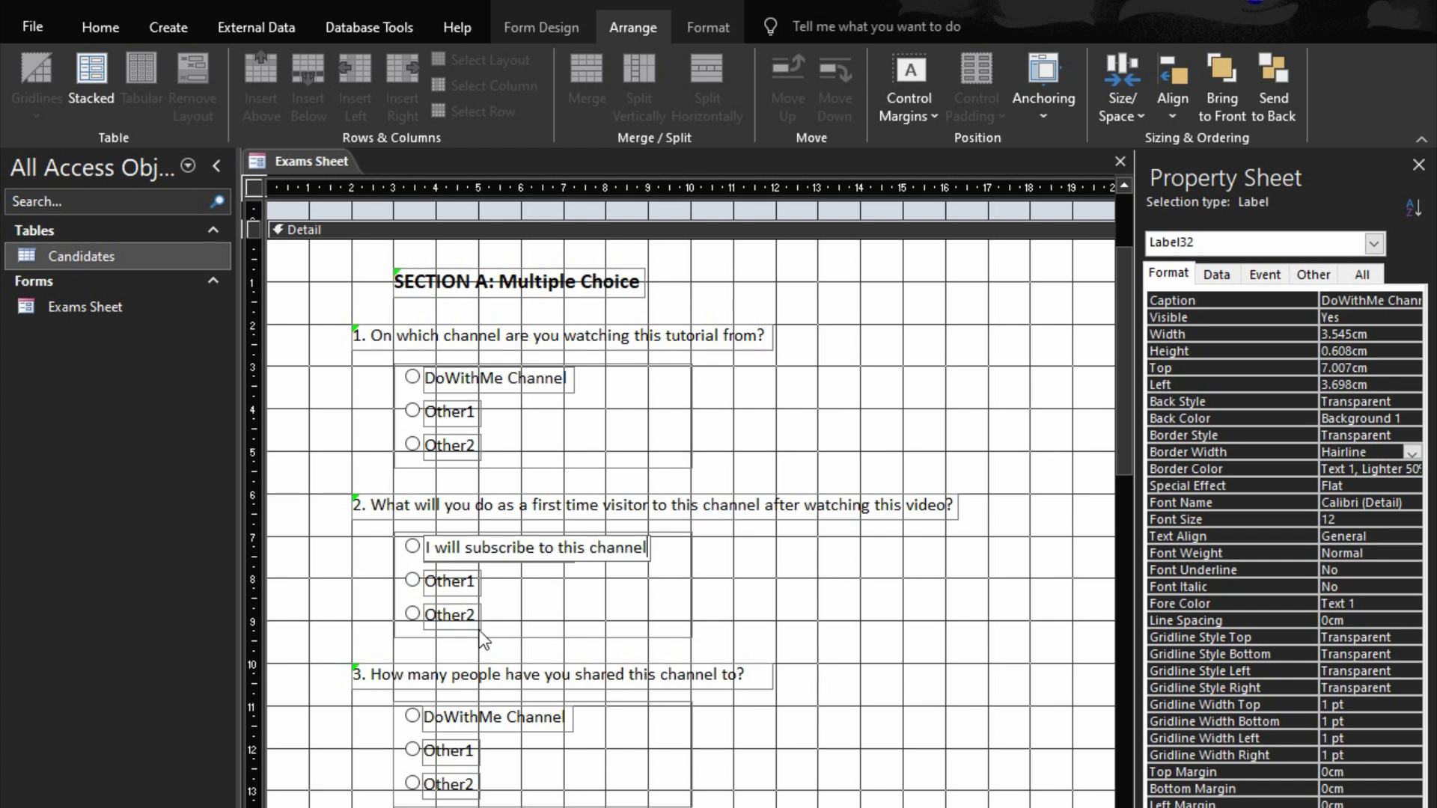
- Change the second option label of question 2 to "I will watch other videos from this channel"
{"action": "left_click", "coordinate": [478, 582]}
{"action": "double_click", "coordinate": [478, 582]}
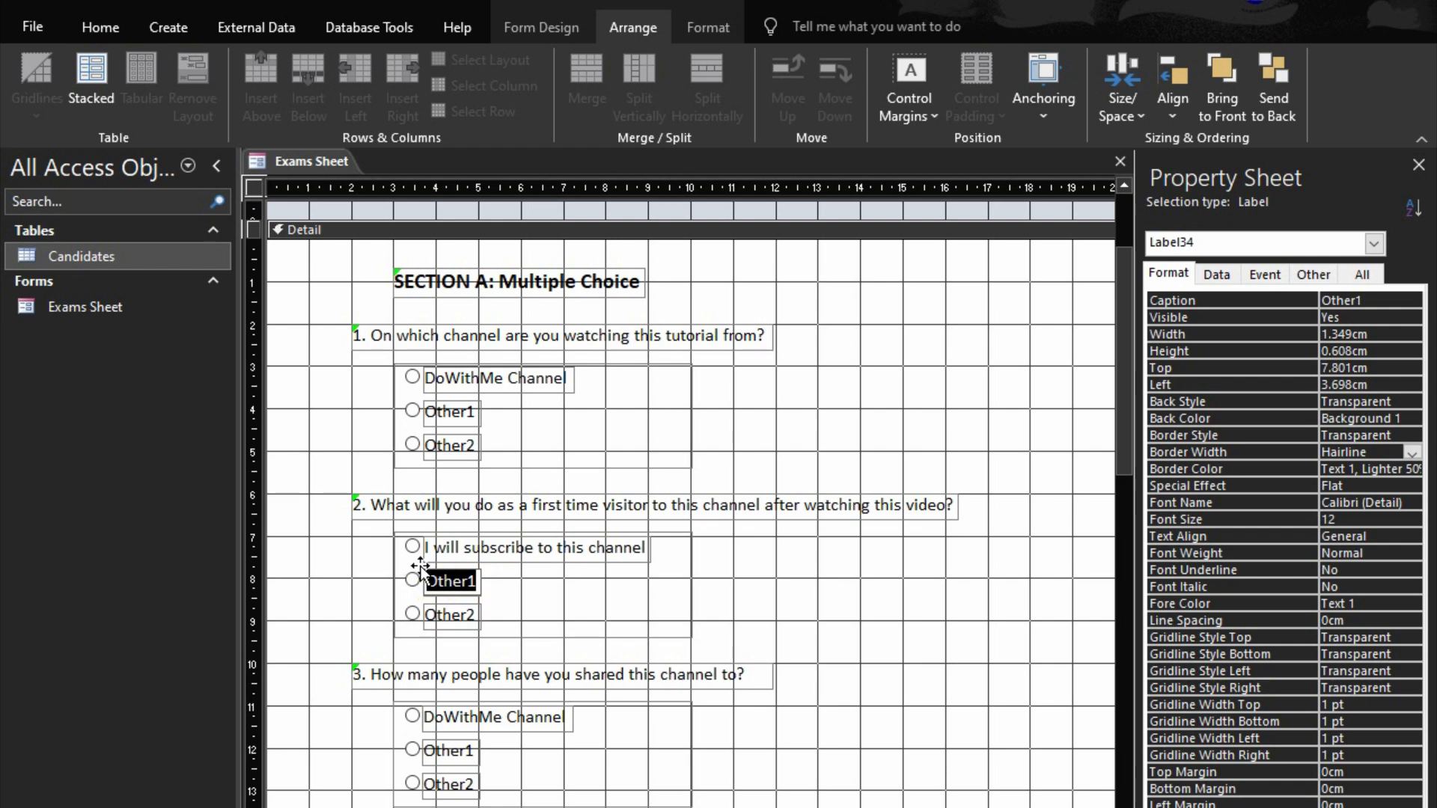
{"action": "type", "text": "I w"}
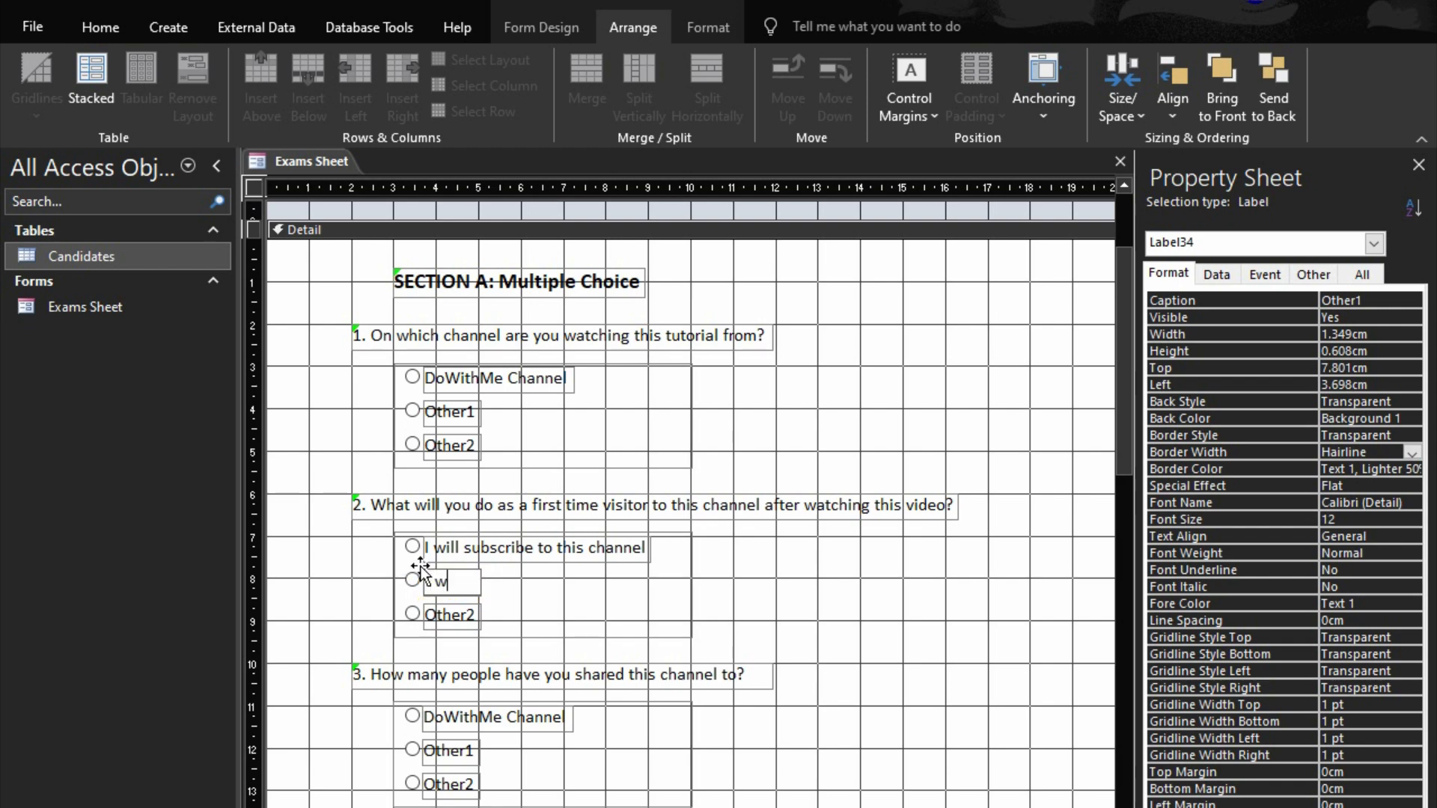
{"action": "type", "text": "ill watch o"}
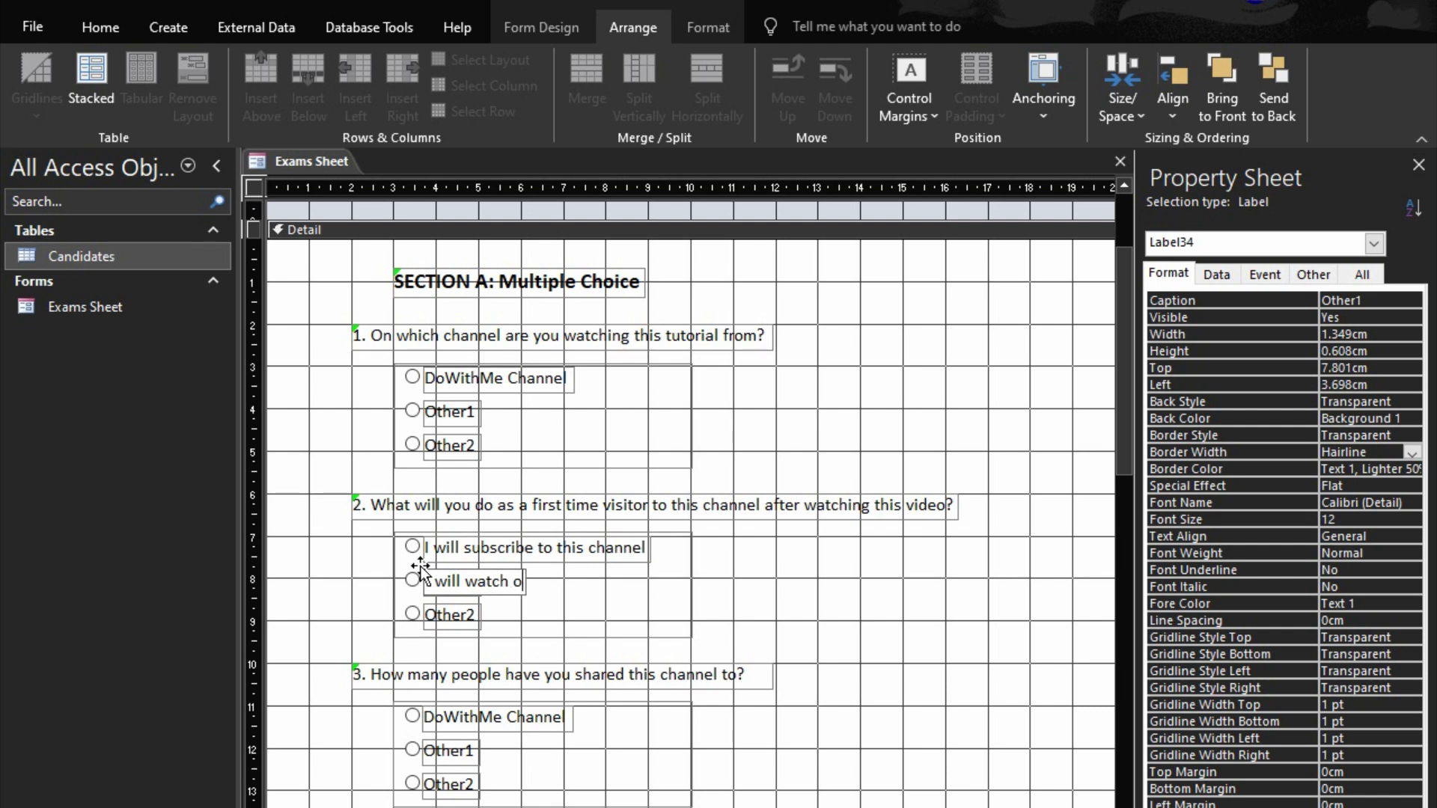
{"action": "type", "text": "ther vide"}
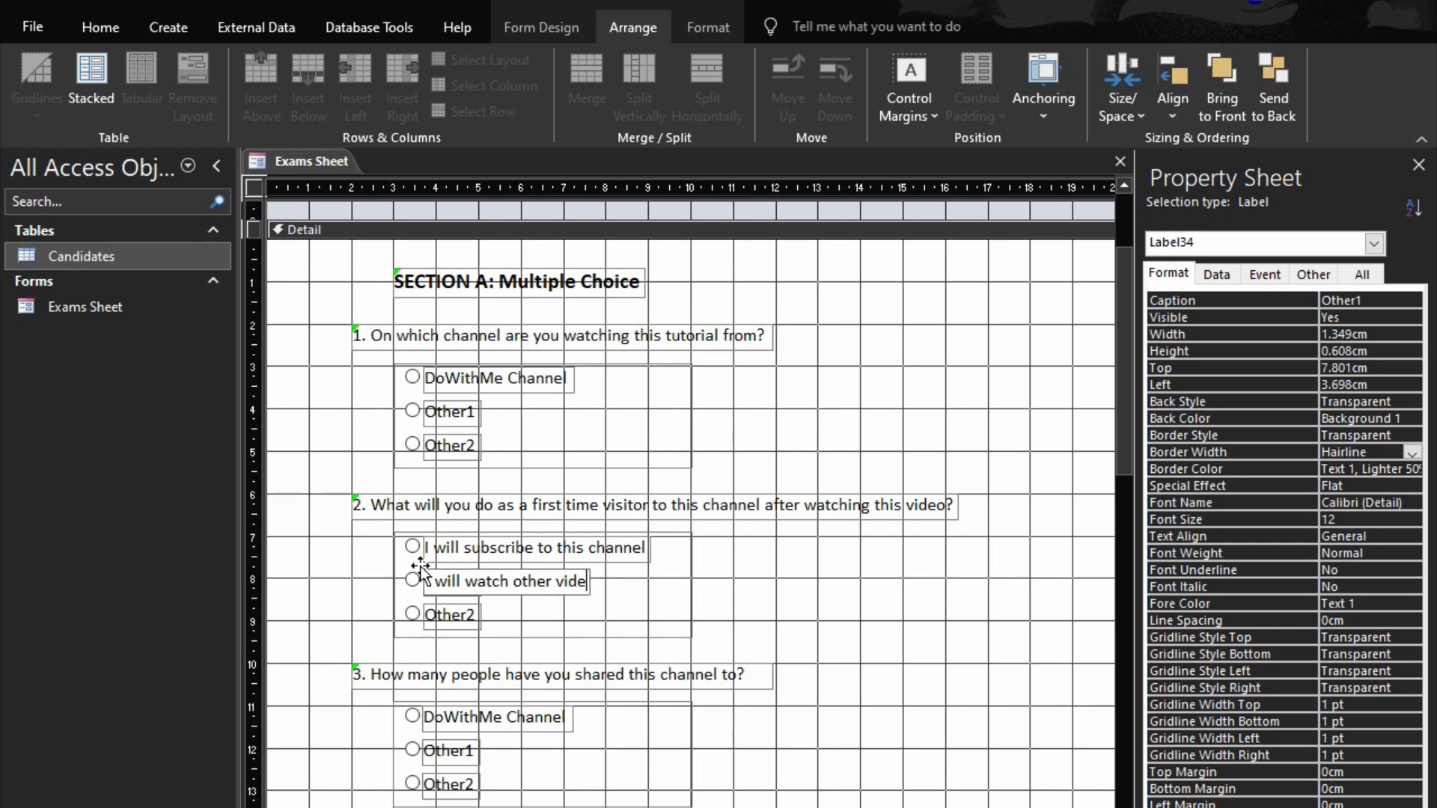
{"action": "type", "text": "os from "}
{"action": "type", "text": "this h"}
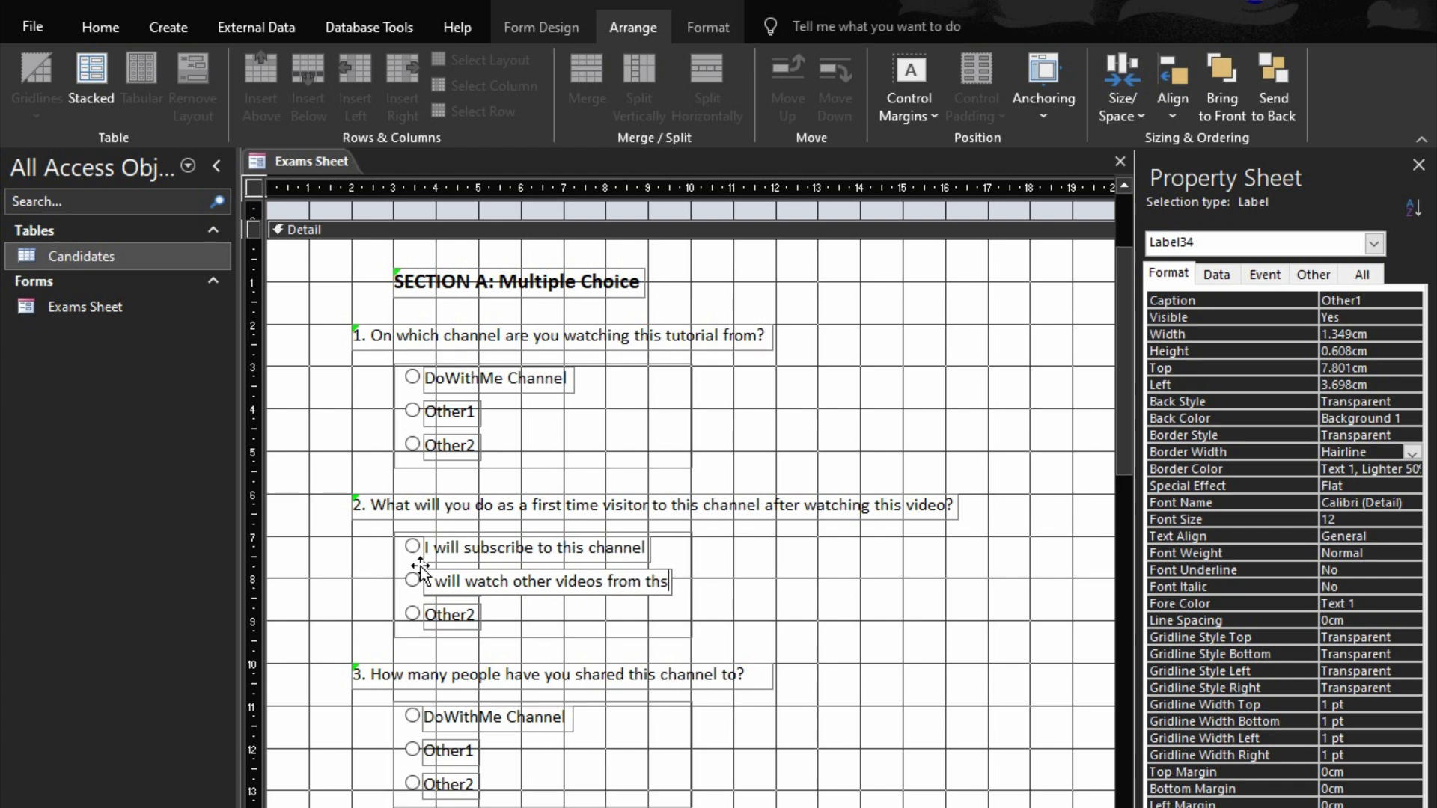
{"action": "key", "text": "BackSpace"}
{"action": "type", "text": "channne"}
{"action": "key", "text": "BackSpace"}
{"action": "key", "text": "BackSpace"}
{"action": "type", "text": "el"}
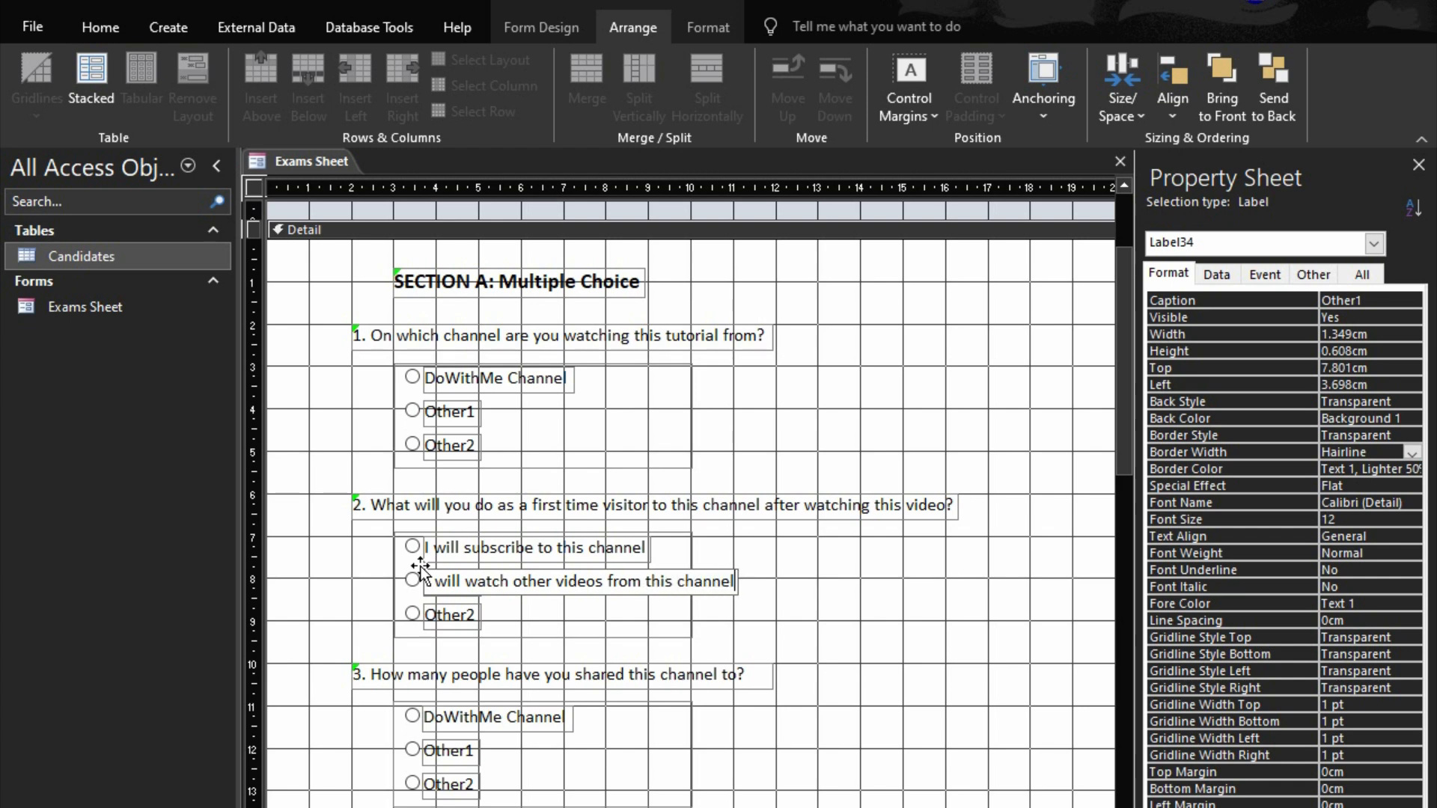
- Change the third option label of question 2 to "I will come back again to watch more videos from this channel"
{"action": "left_click", "coordinate": [438, 616]}
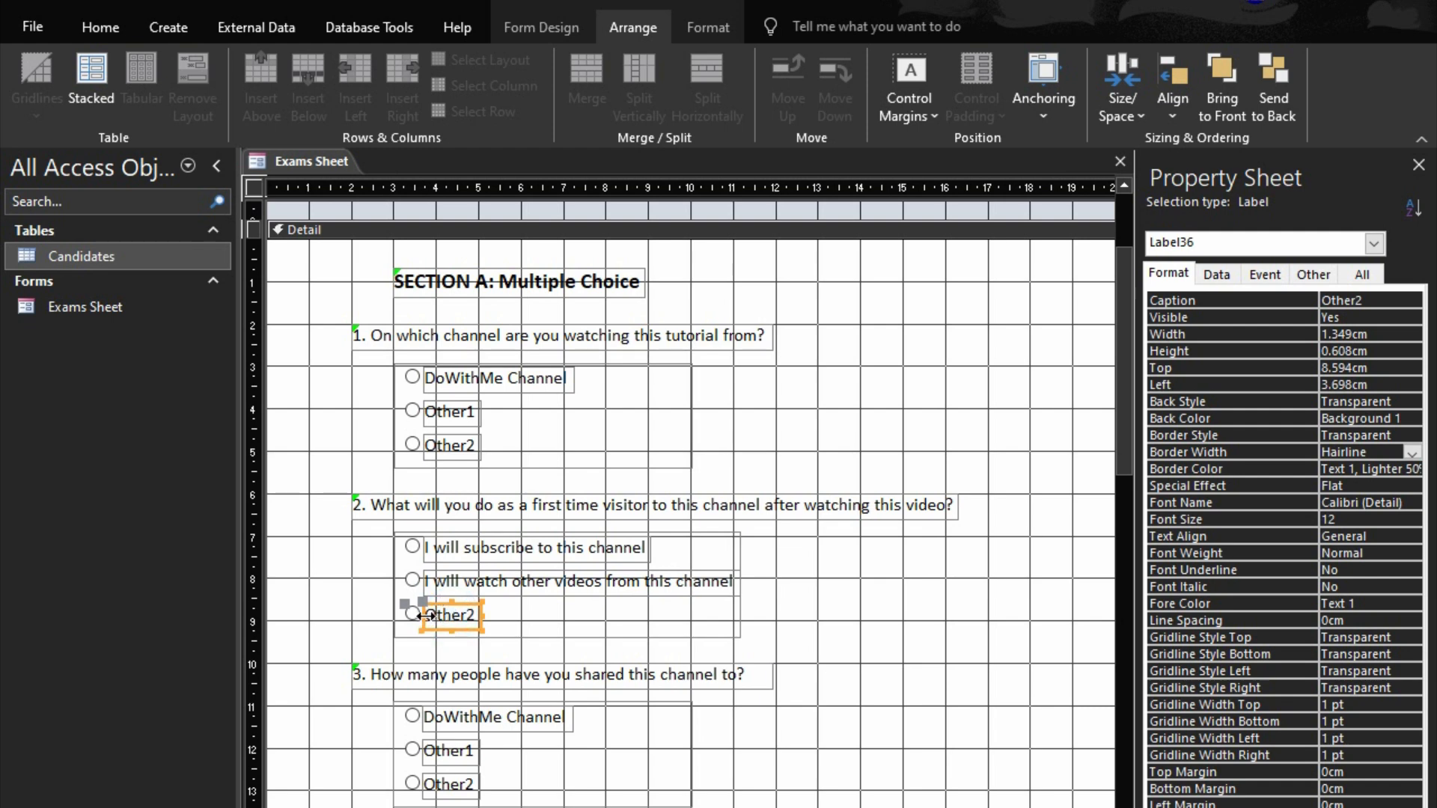
{"action": "double_click", "coordinate": [432, 616]}
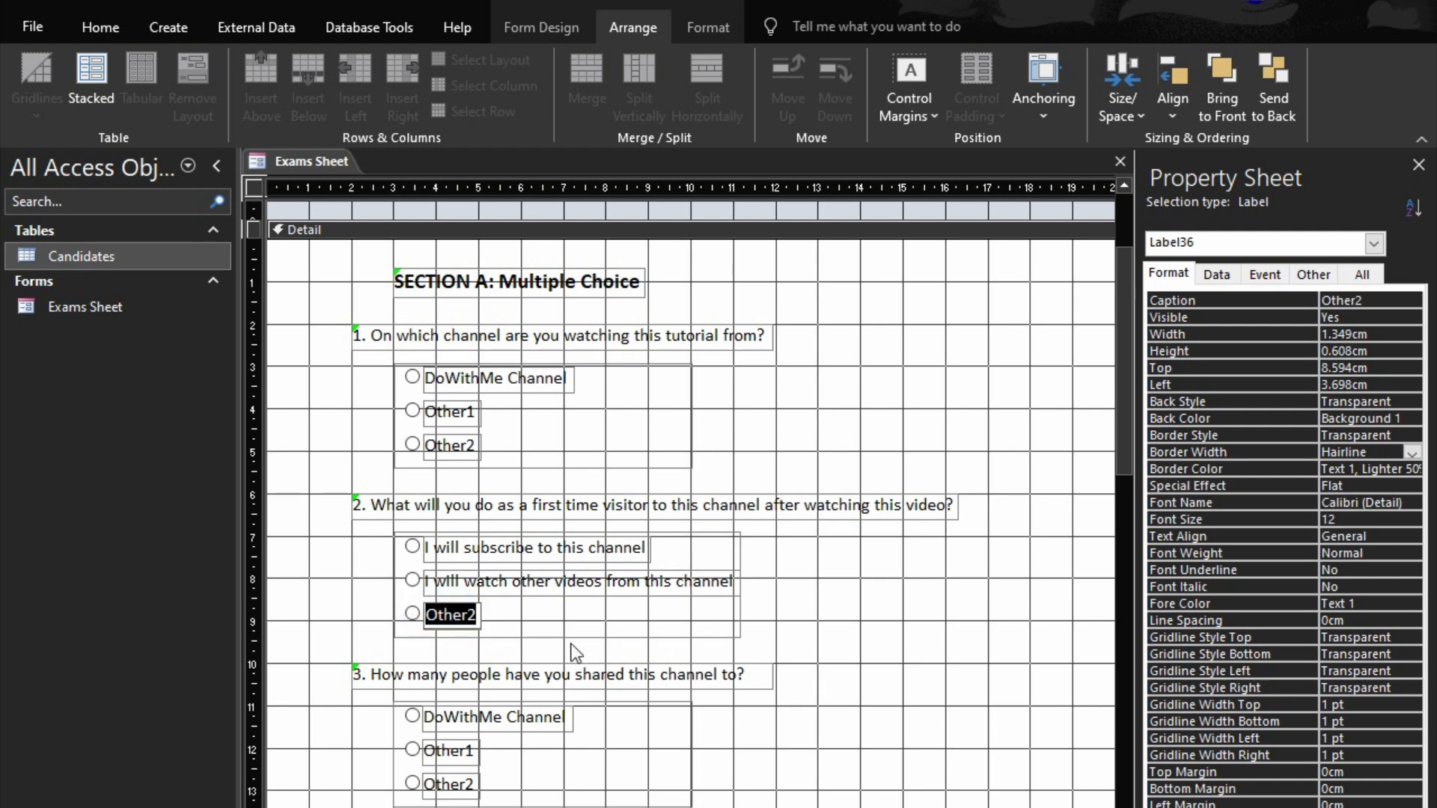
{"action": "type", "text": "I will"}
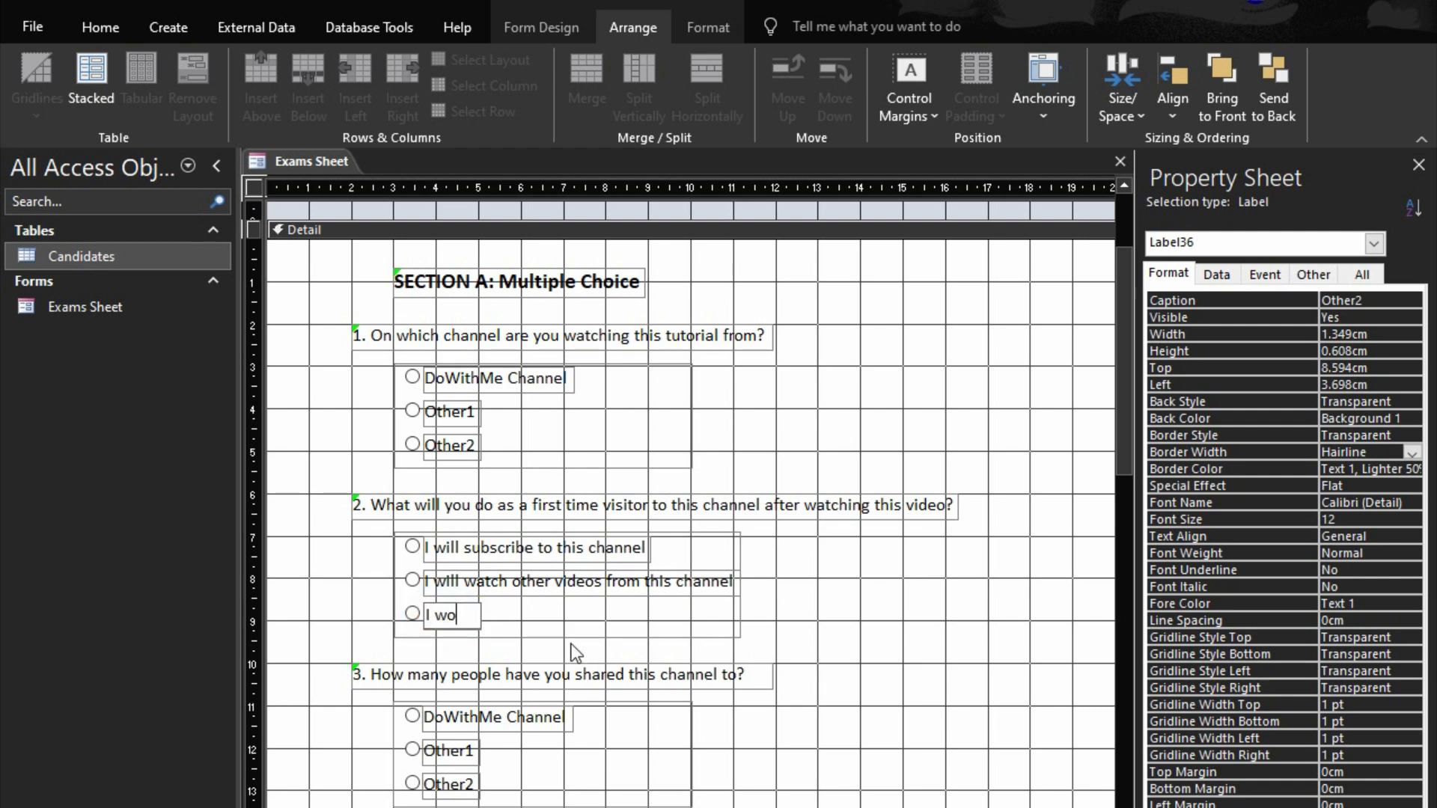
{"action": "type", "text": " come back again"}
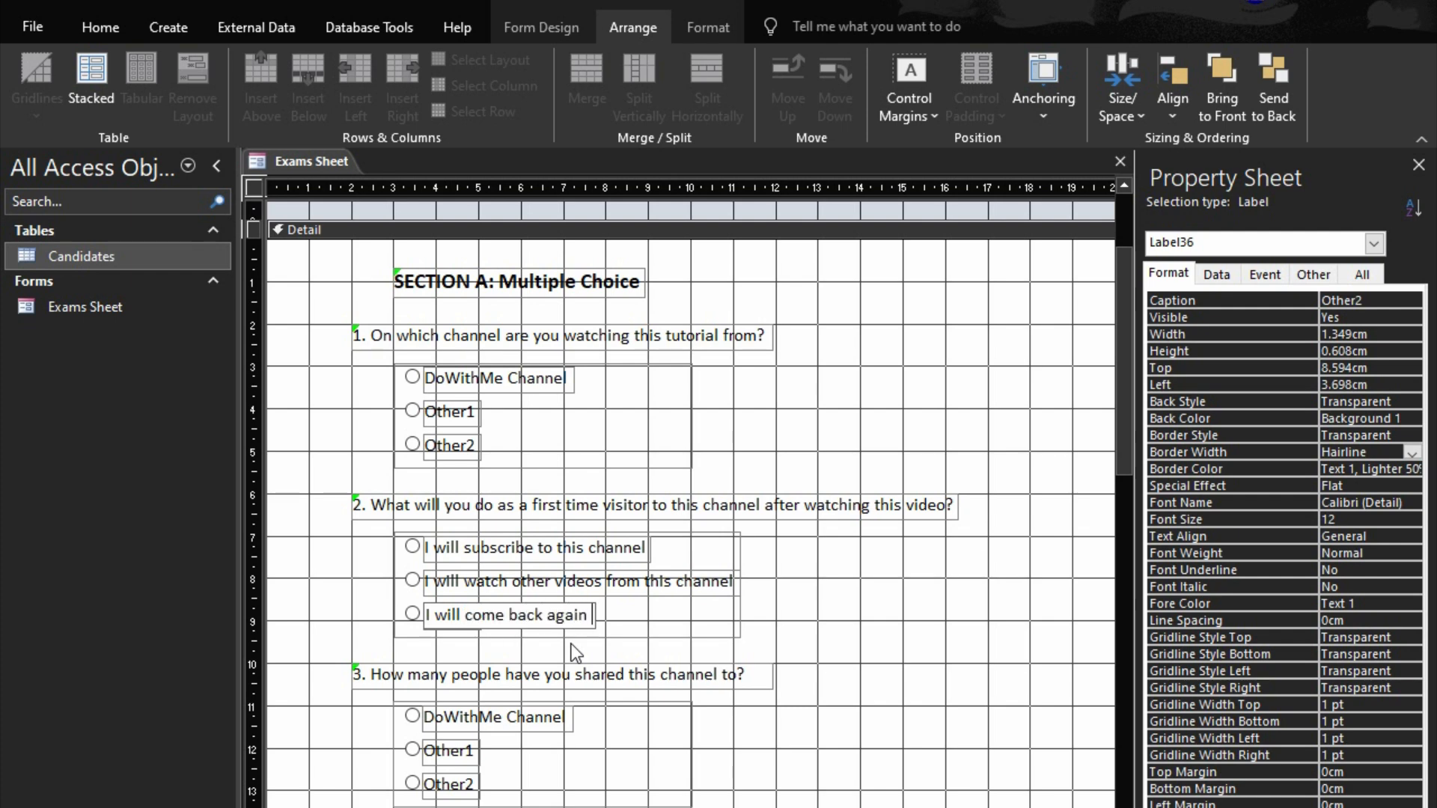
{"action": "type", "text": " to watch more videos from this channel"}
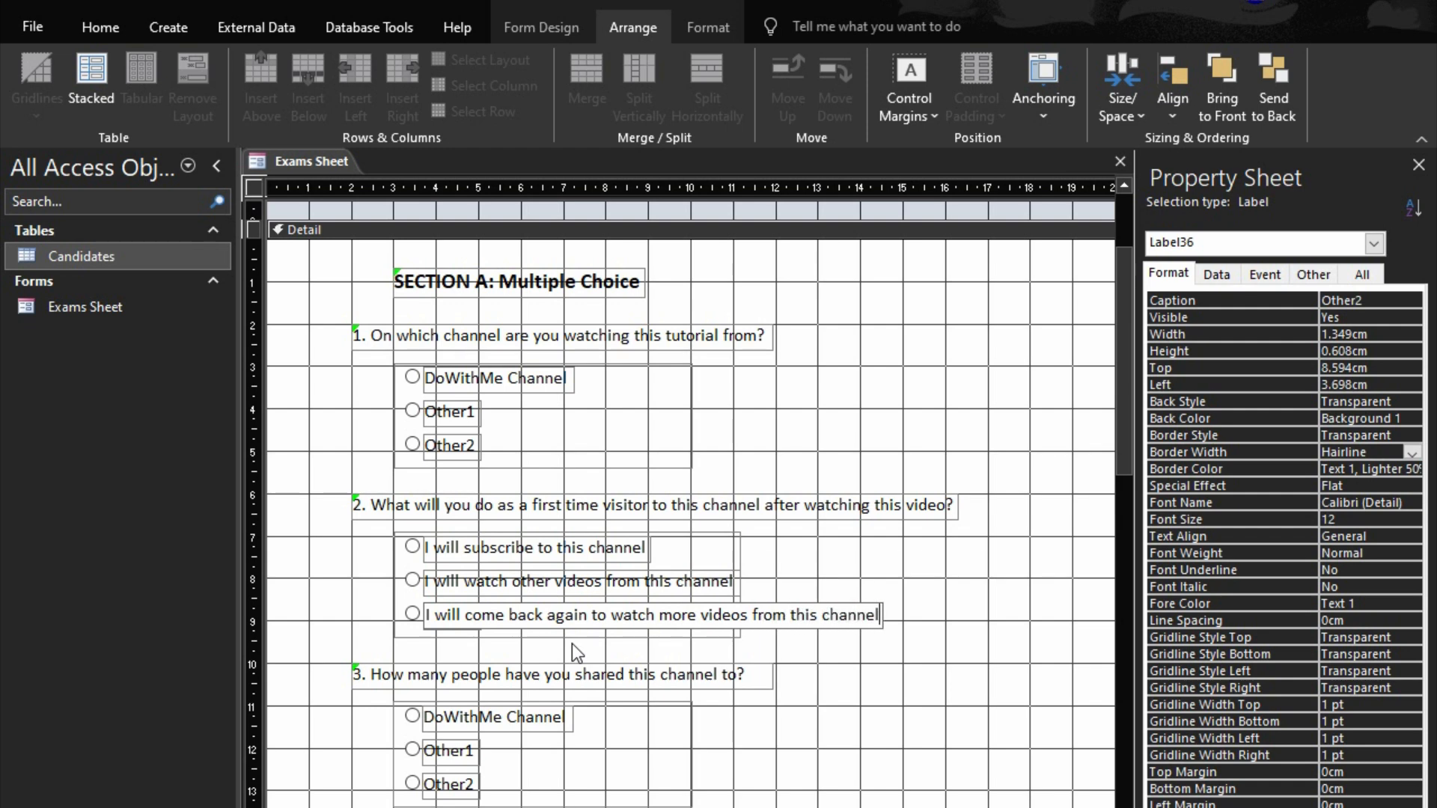
{"action": "left_click", "coordinate": [933, 558]}
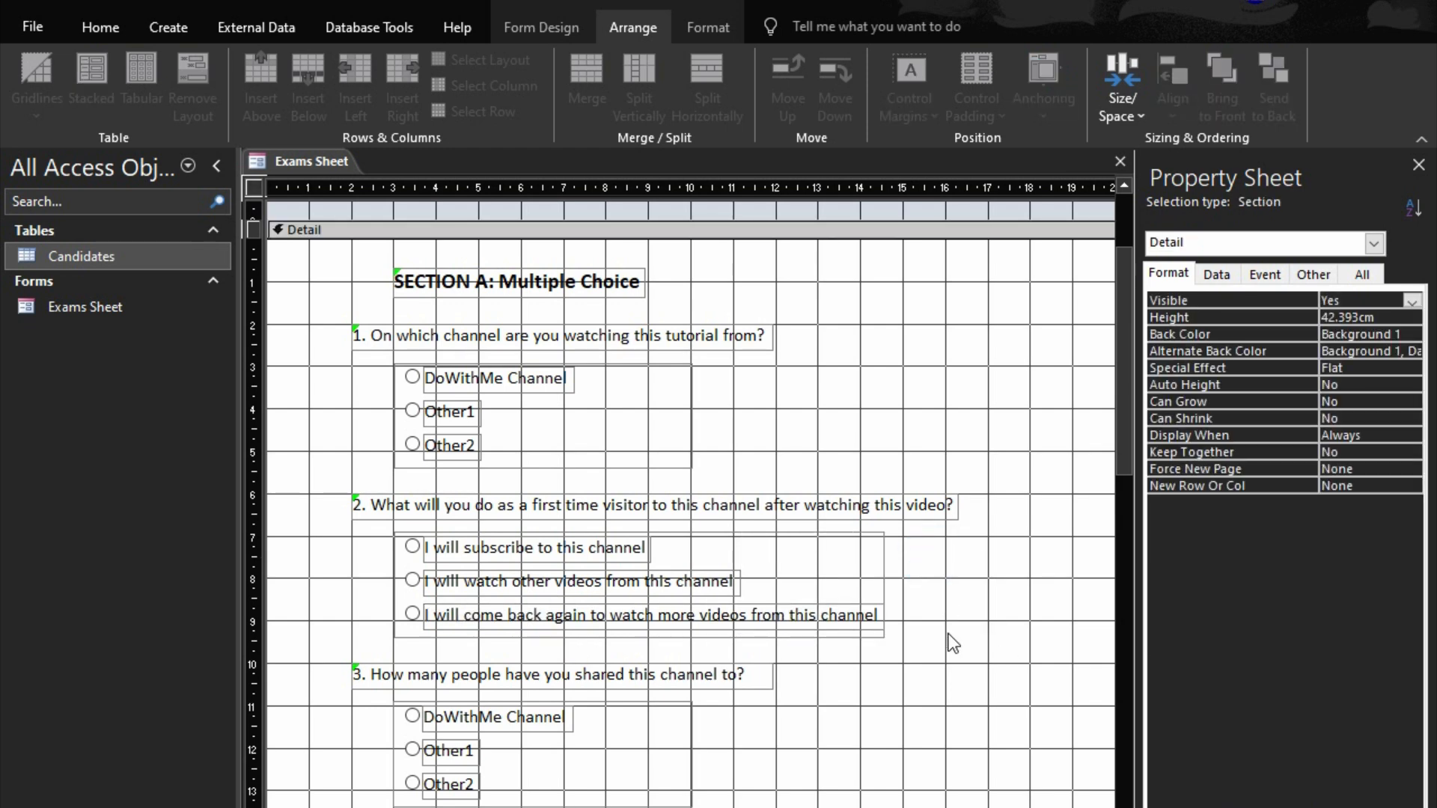
- Change the three option labels of Section A question 3 to 5, 10 and 20
{"action": "scroll", "coordinate": [597, 738], "scroll_direction": "down", "scroll_amount": 2}
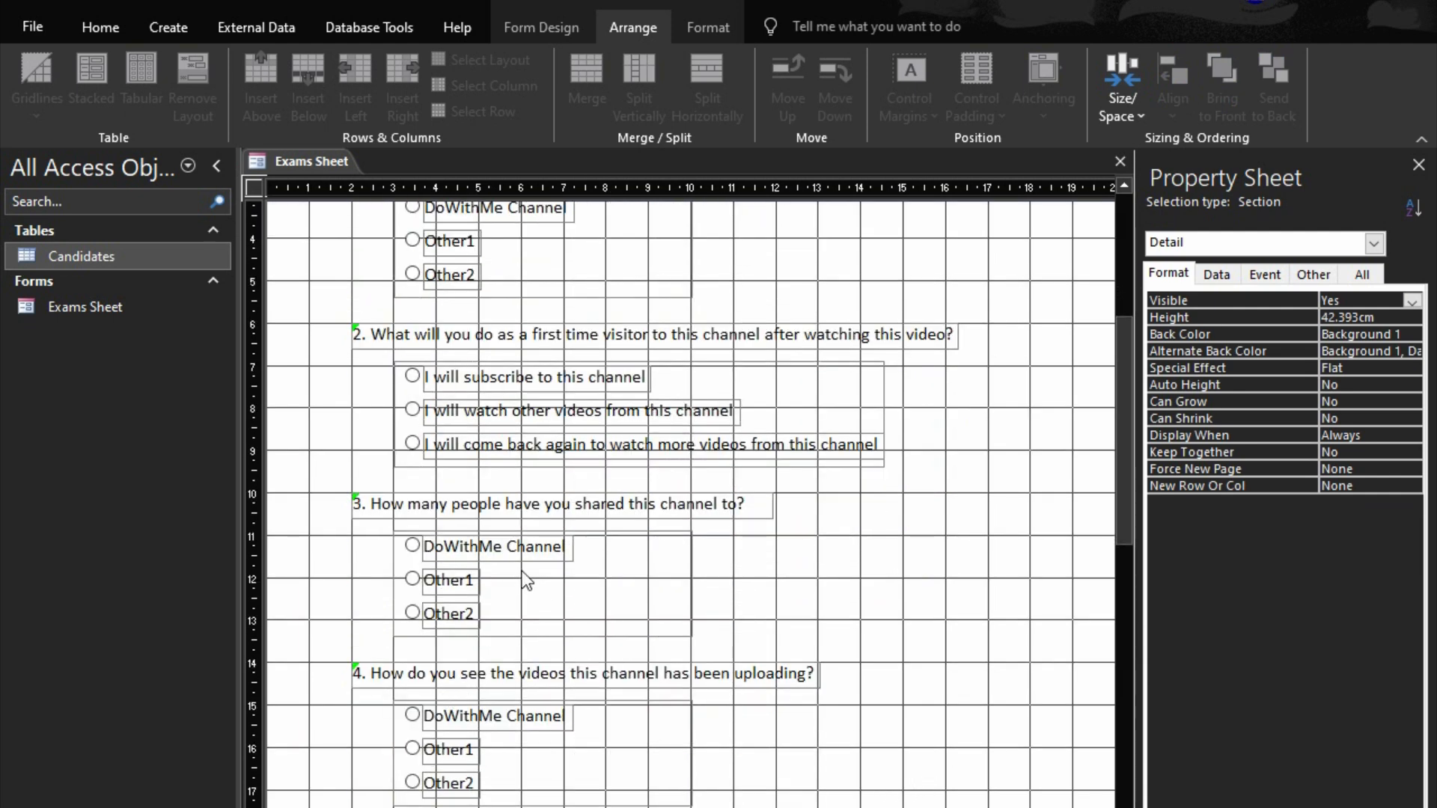
{"action": "left_click", "coordinate": [538, 550]}
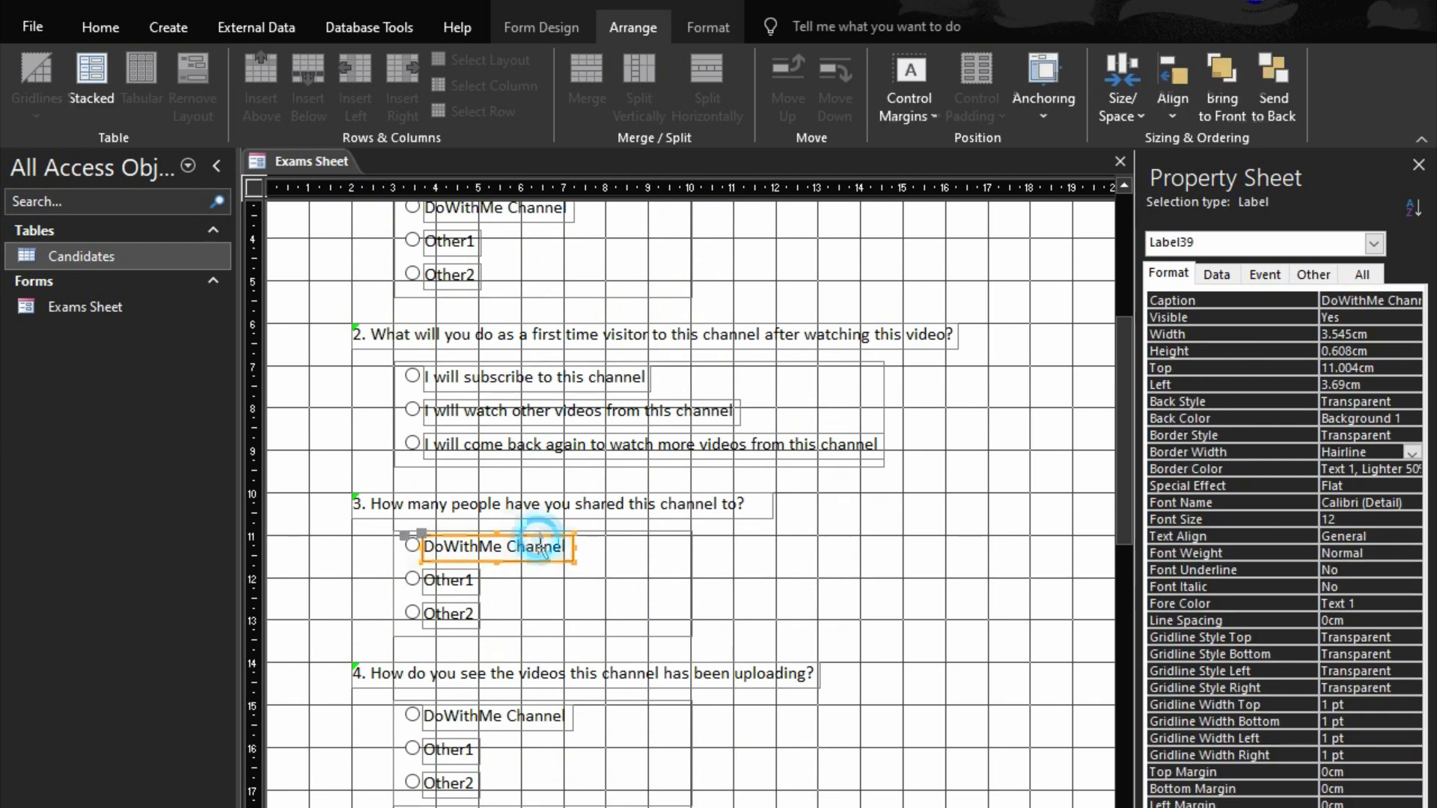
{"action": "left_click_drag", "start_coordinate": [569, 545], "coordinate": [369, 550]}
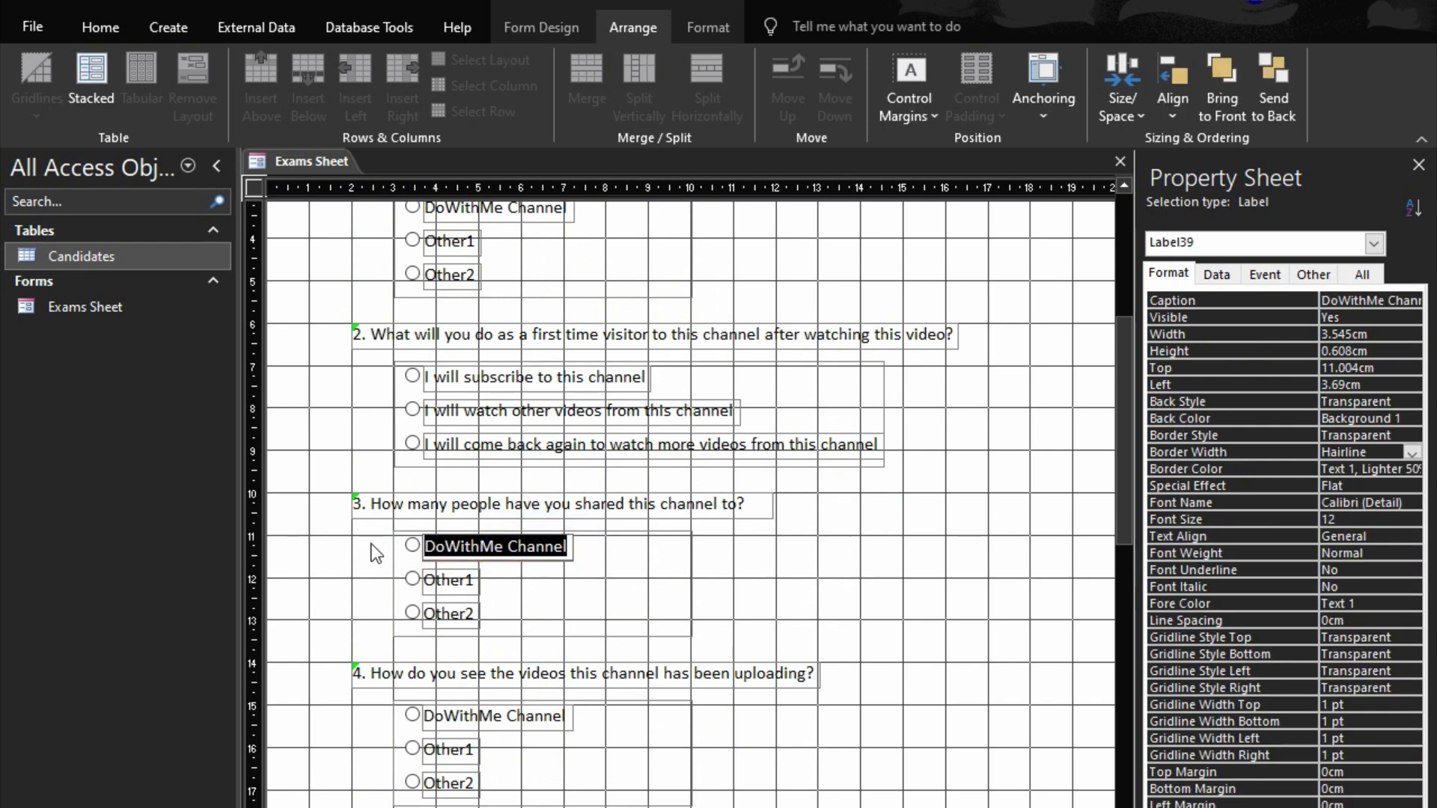
{"action": "type", "text": "5"}
{"action": "left_click", "coordinate": [466, 577]}
{"action": "left_click_drag", "start_coordinate": [472, 577], "coordinate": [347, 581]}
{"action": "type", "text": "10"}
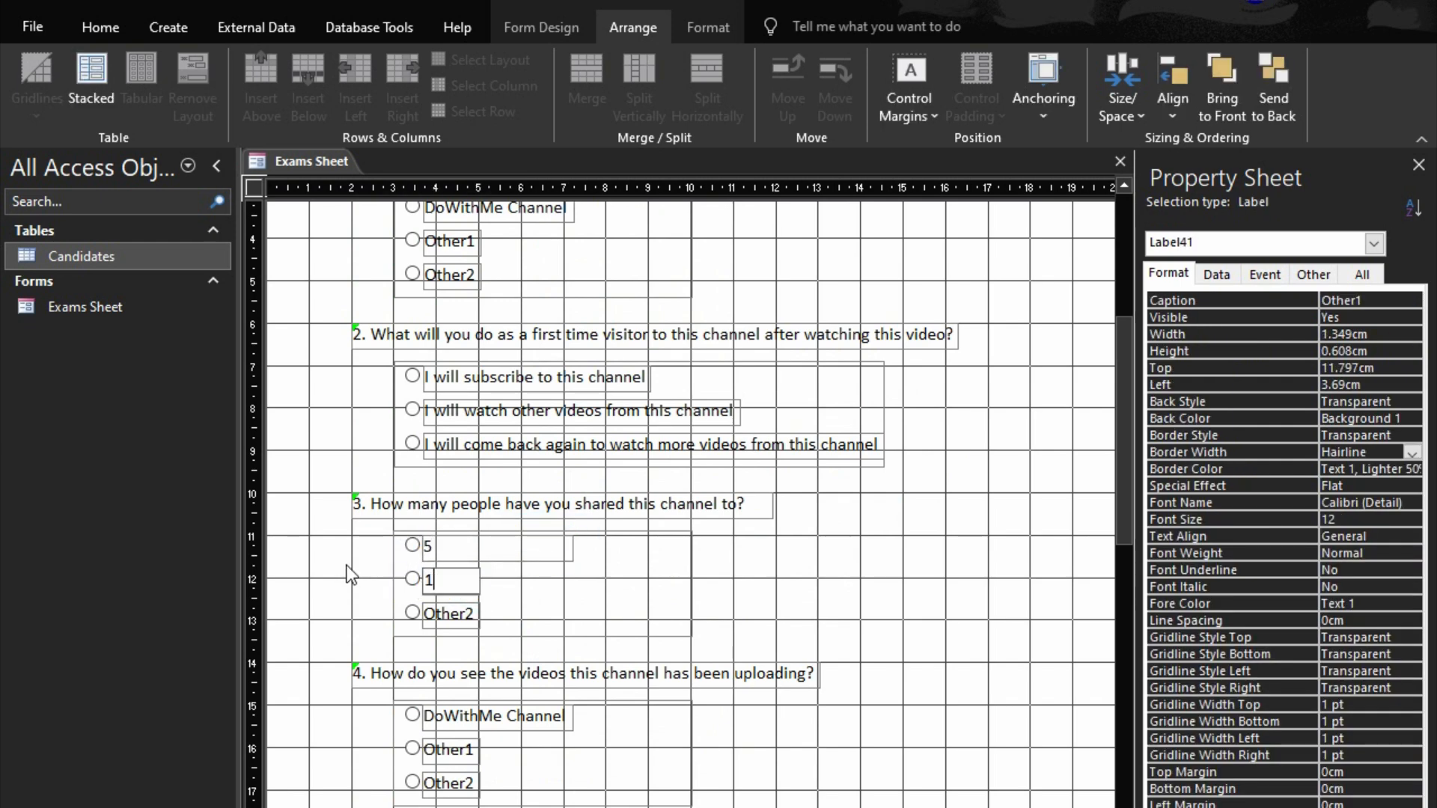
{"action": "left_click", "coordinate": [460, 612]}
{"action": "left_click_drag", "start_coordinate": [470, 614], "coordinate": [367, 621]}
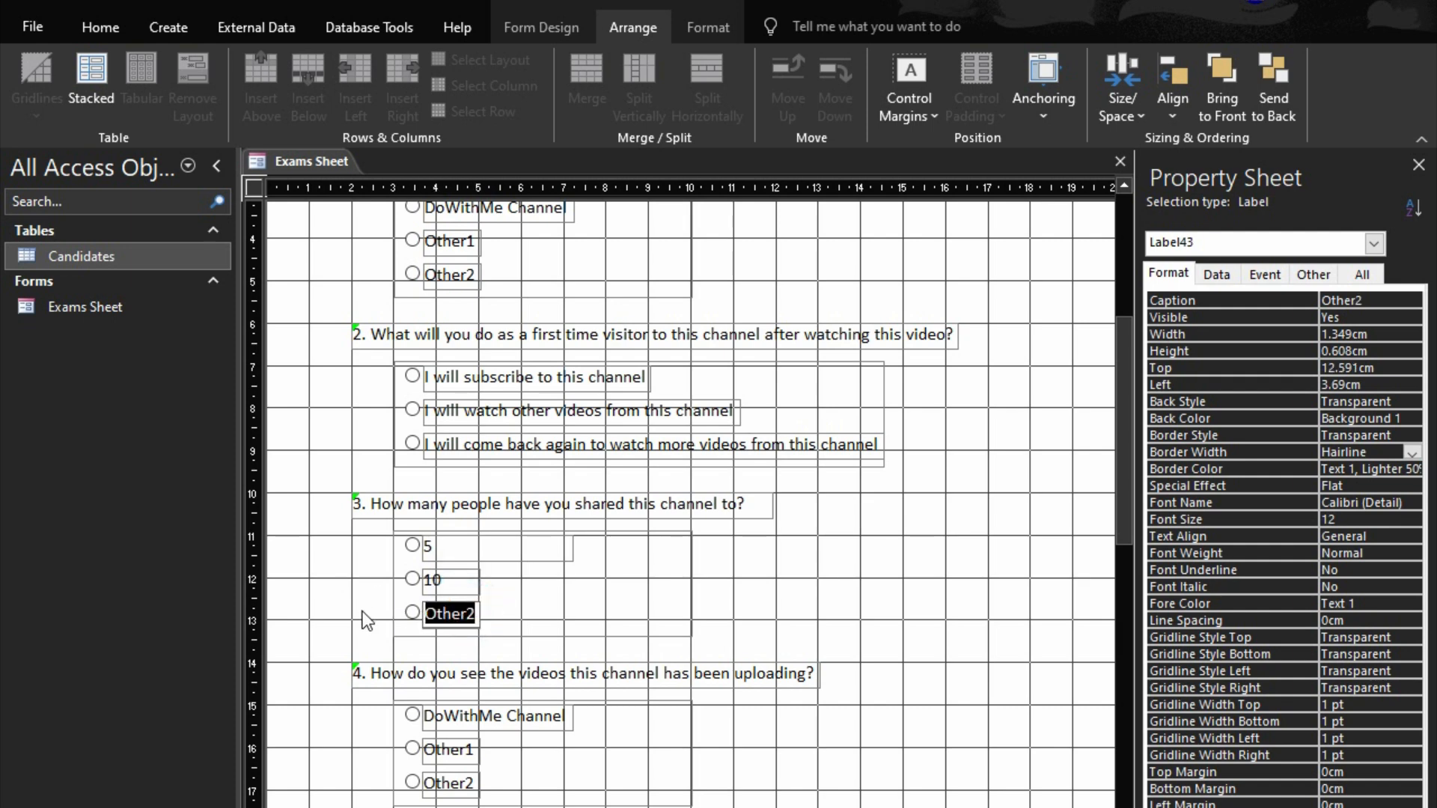
{"action": "type", "text": "20"}
{"action": "left_click", "coordinate": [712, 587]}
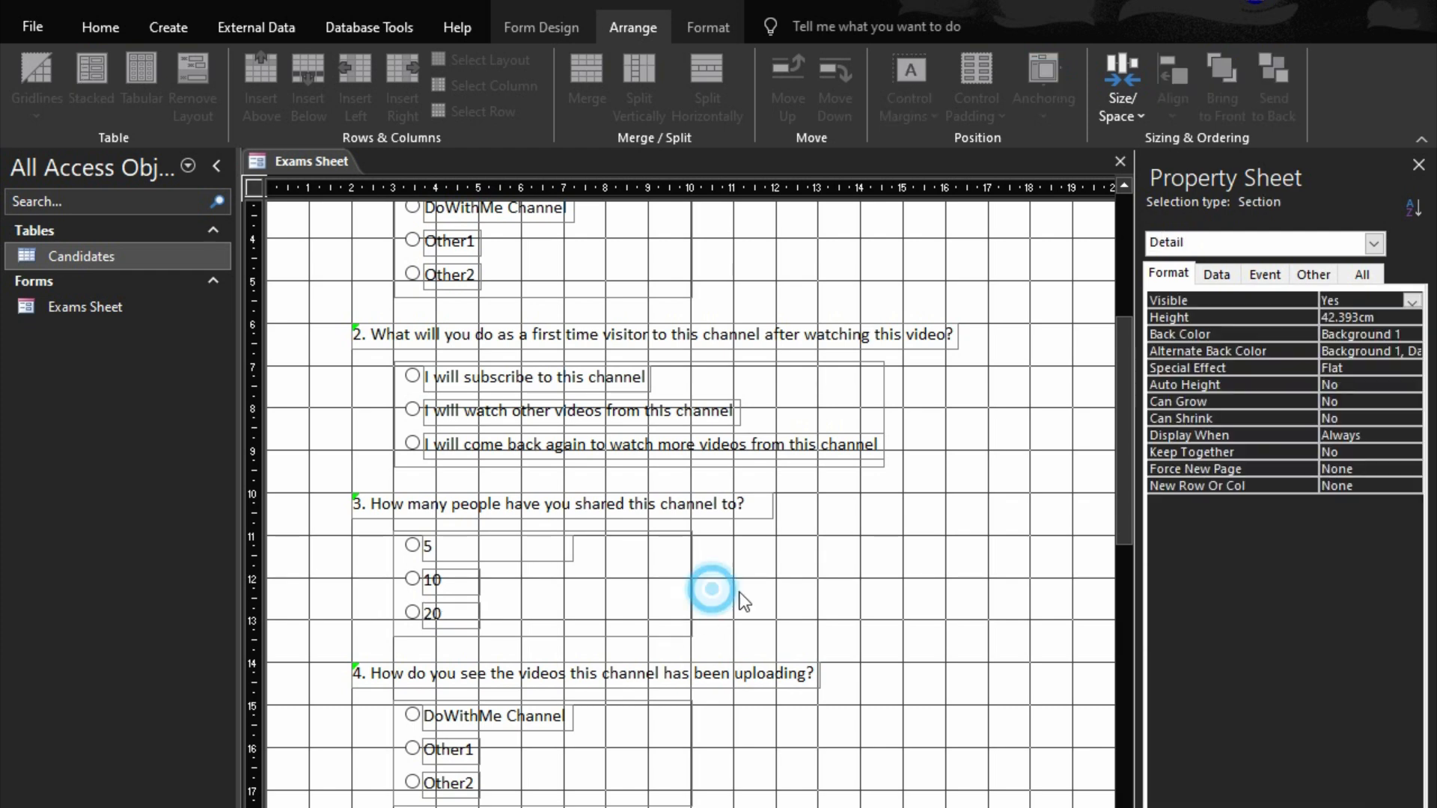
- Change the three option labels of Section A question 4 to Helpful, Interesting and Impressive
{"action": "scroll", "coordinate": [695, 591], "scroll_direction": "down", "scroll_amount": 3}
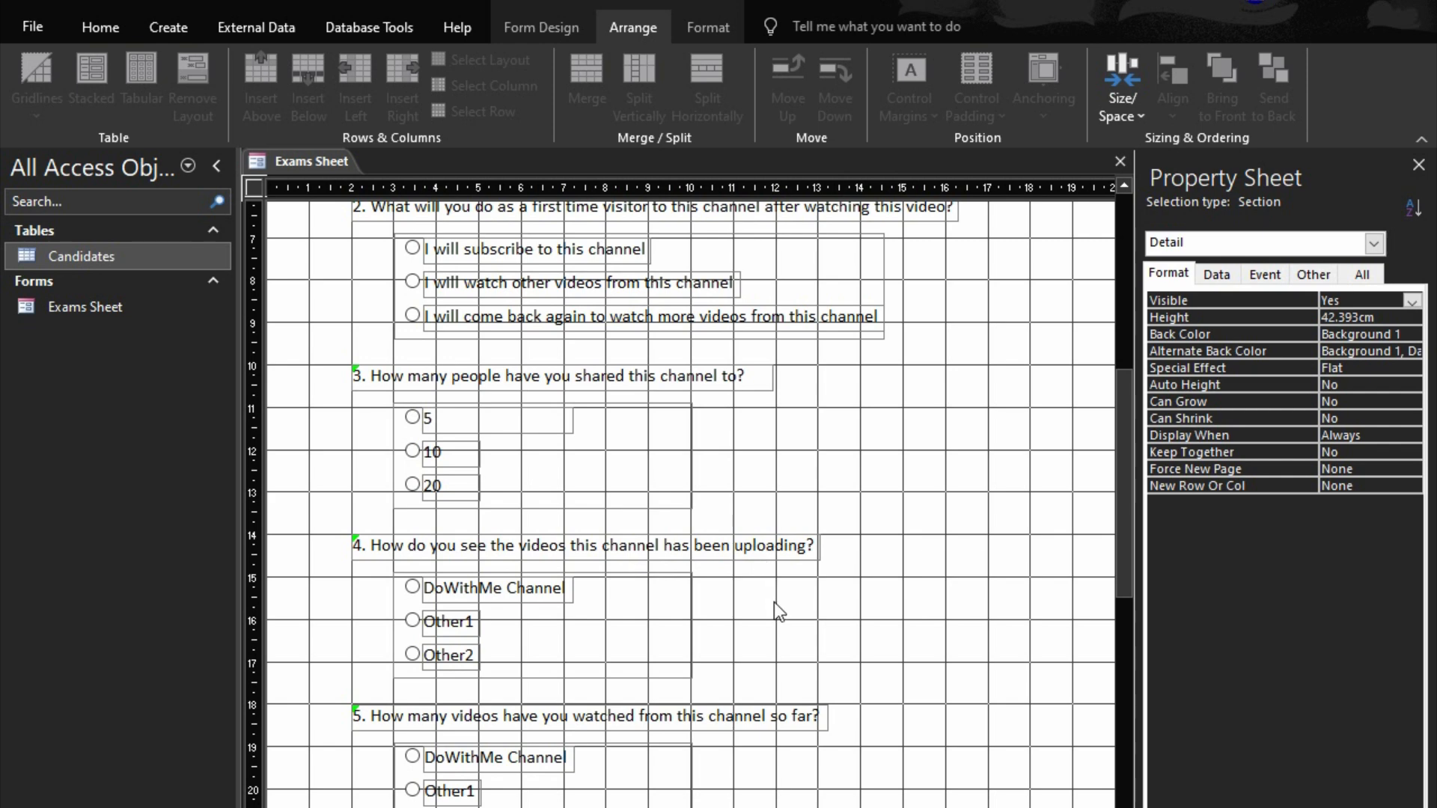
{"action": "left_click", "coordinate": [567, 588]}
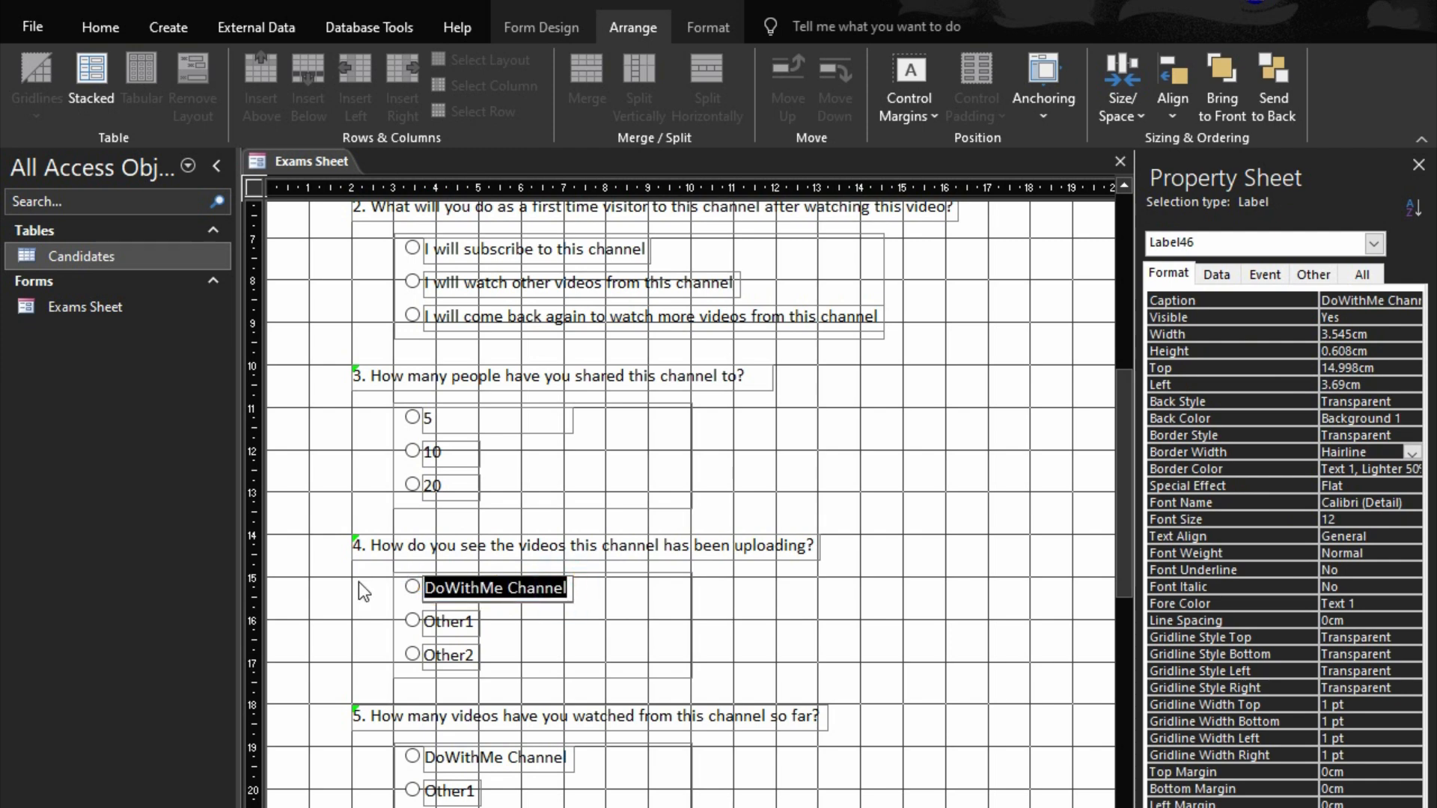
{"action": "type", "text": "Helpful"}
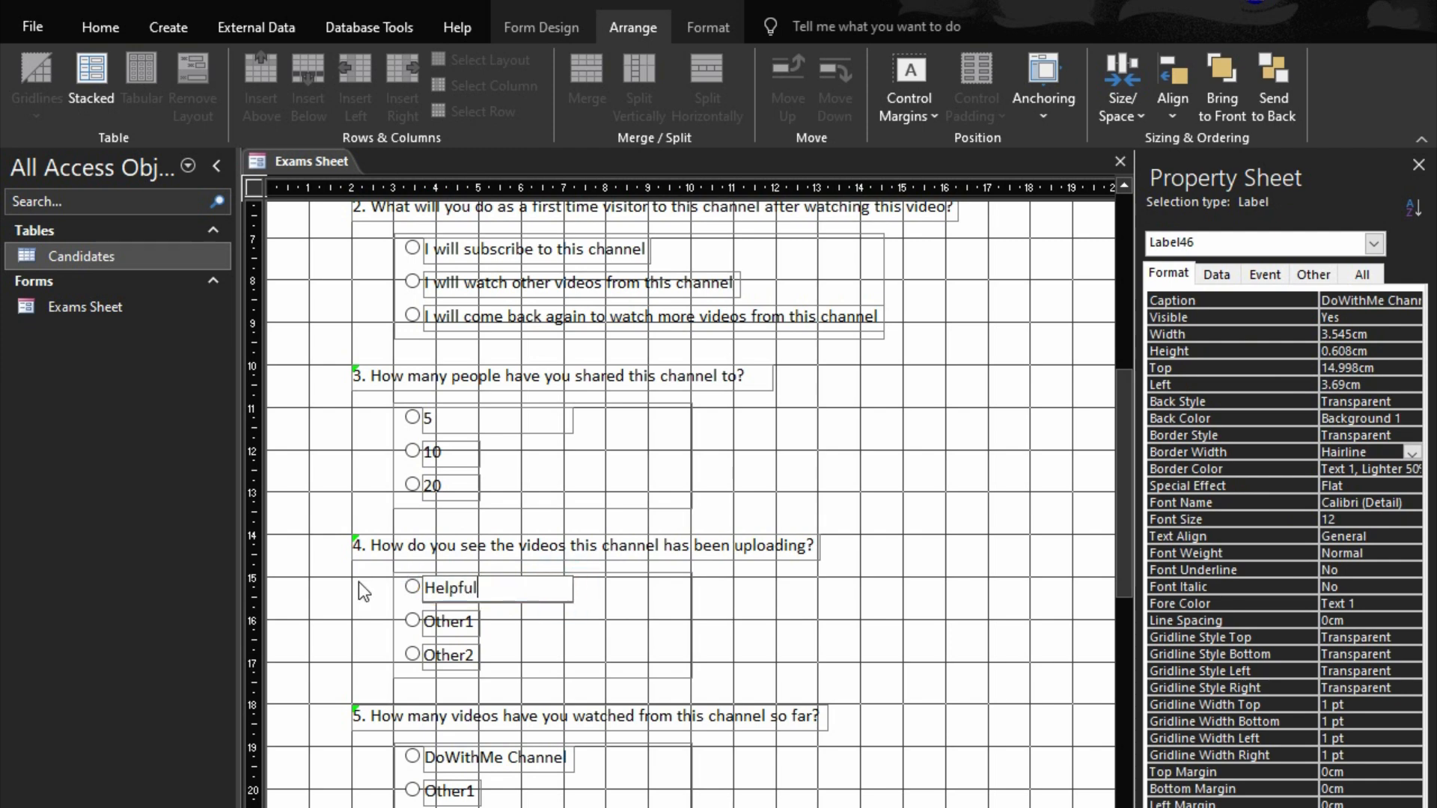
{"action": "left_click", "coordinate": [450, 622]}
{"action": "left_click", "coordinate": [449, 622]}
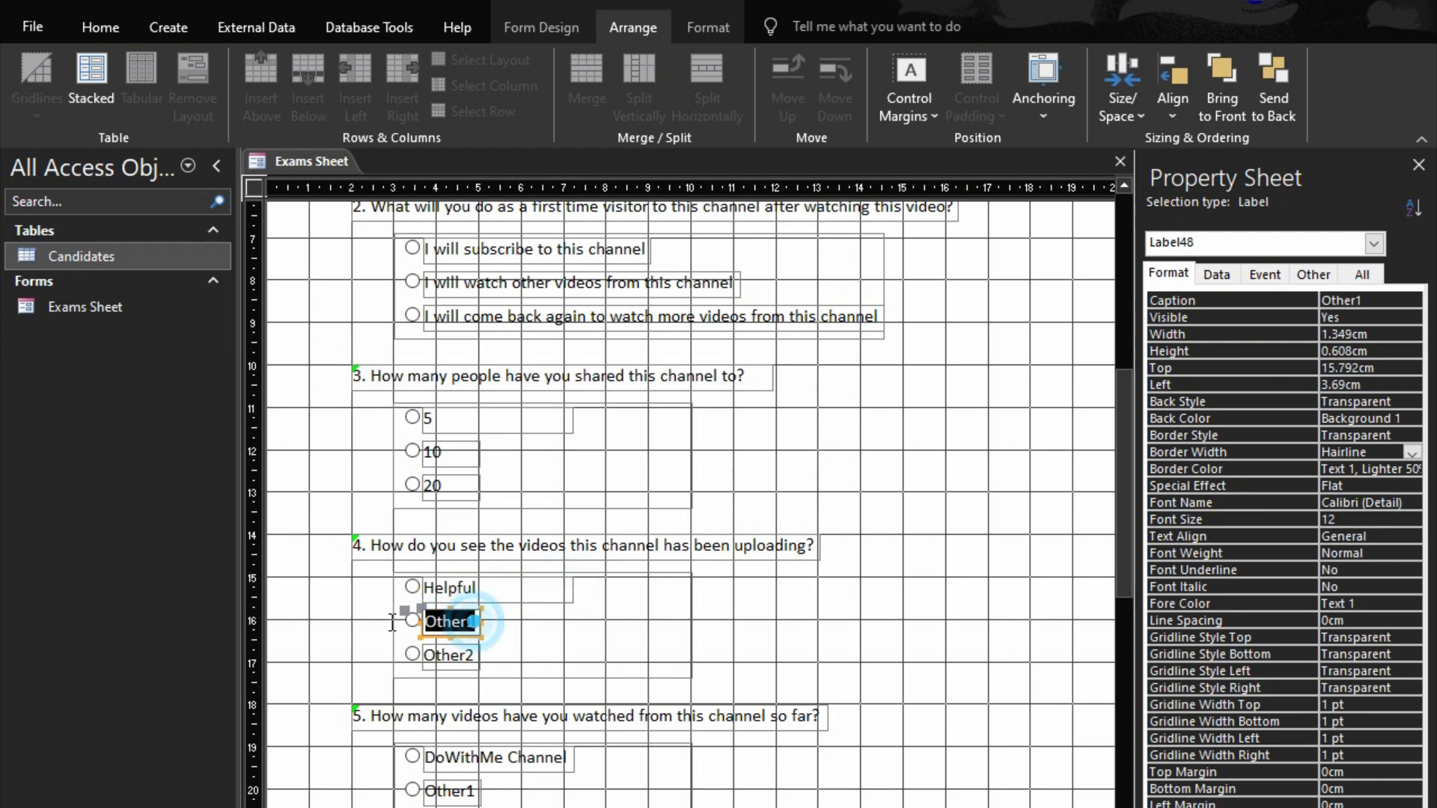
{"action": "type", "text": "Interesting"}
{"action": "left_click", "coordinate": [453, 655]}
{"action": "left_click", "coordinate": [452, 655]}
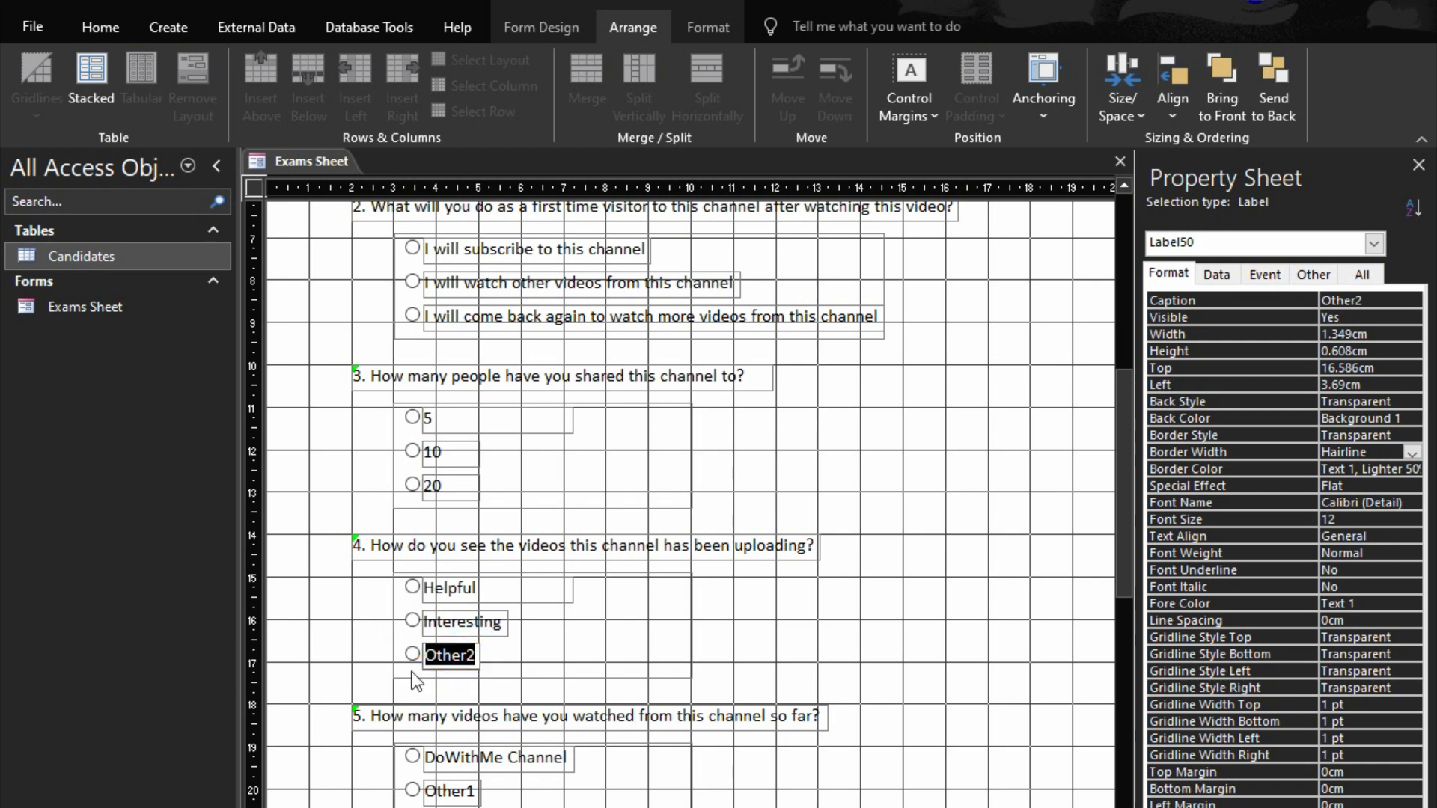
{"action": "type", "text": "Impressive"}
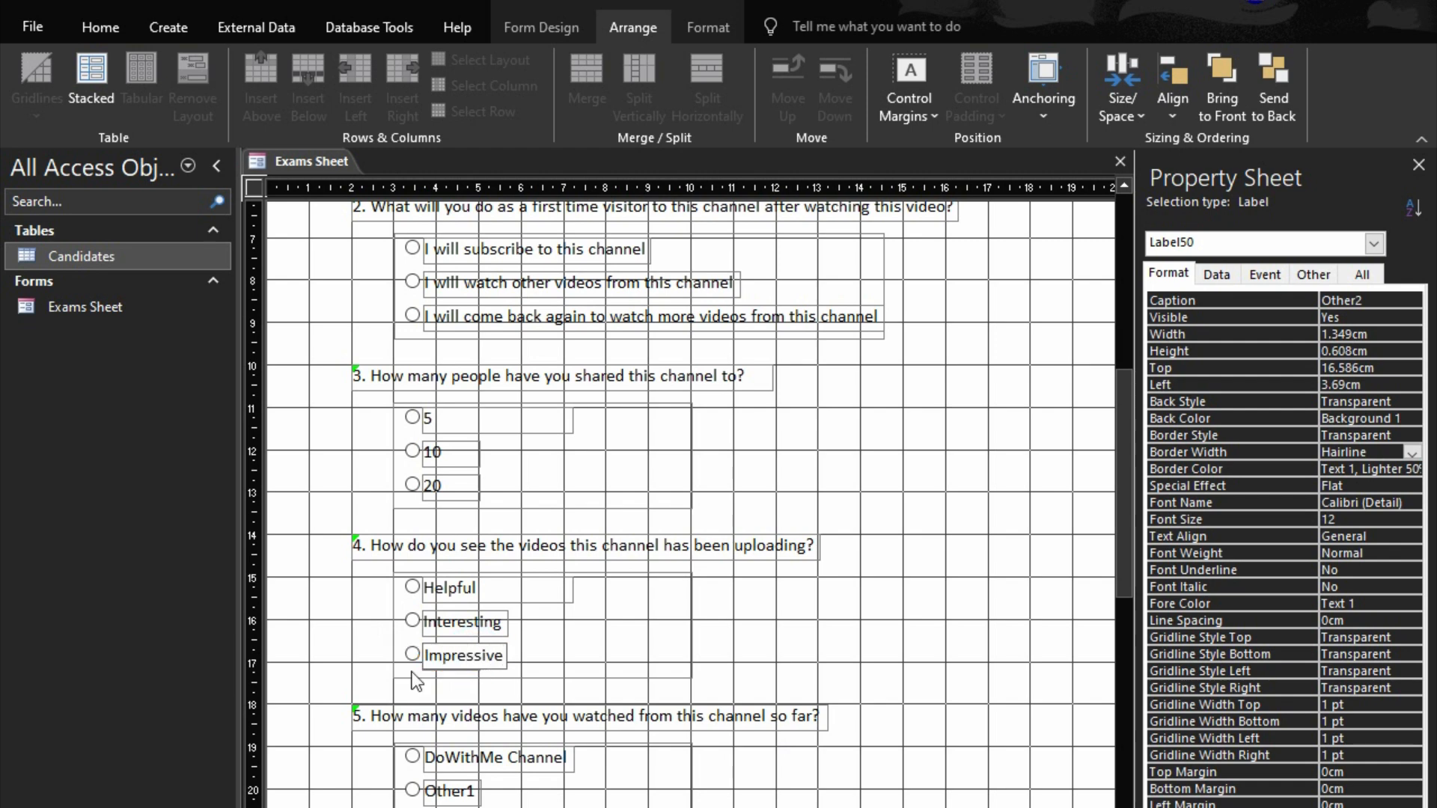
{"action": "left_click", "coordinate": [881, 683]}
- Change the three option labels of Section A question 5 to 5, 7 and 12
{"action": "scroll", "coordinate": [604, 719], "scroll_direction": "down", "scroll_amount": 3}
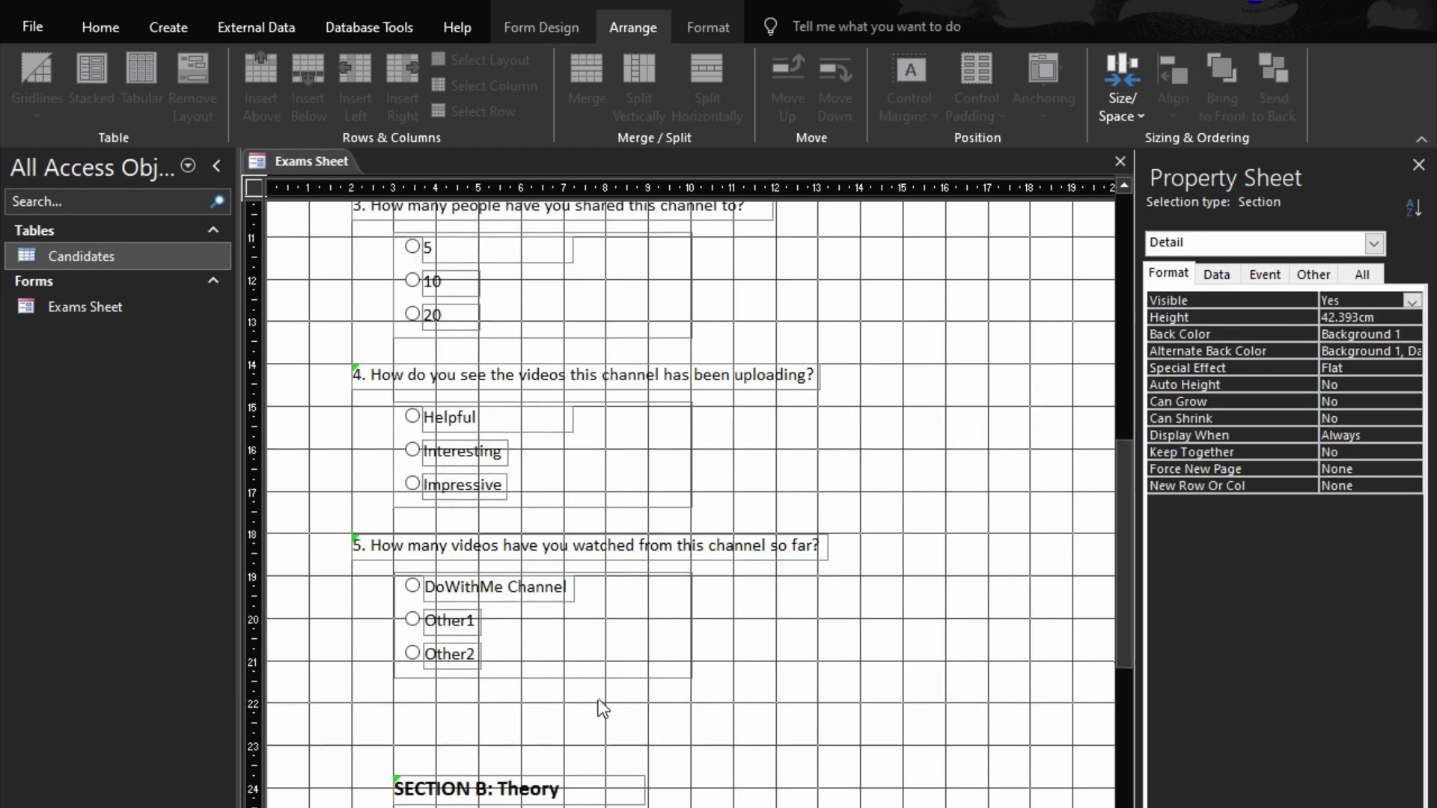
{"action": "scroll", "coordinate": [603, 710], "scroll_direction": "down", "scroll_amount": 1}
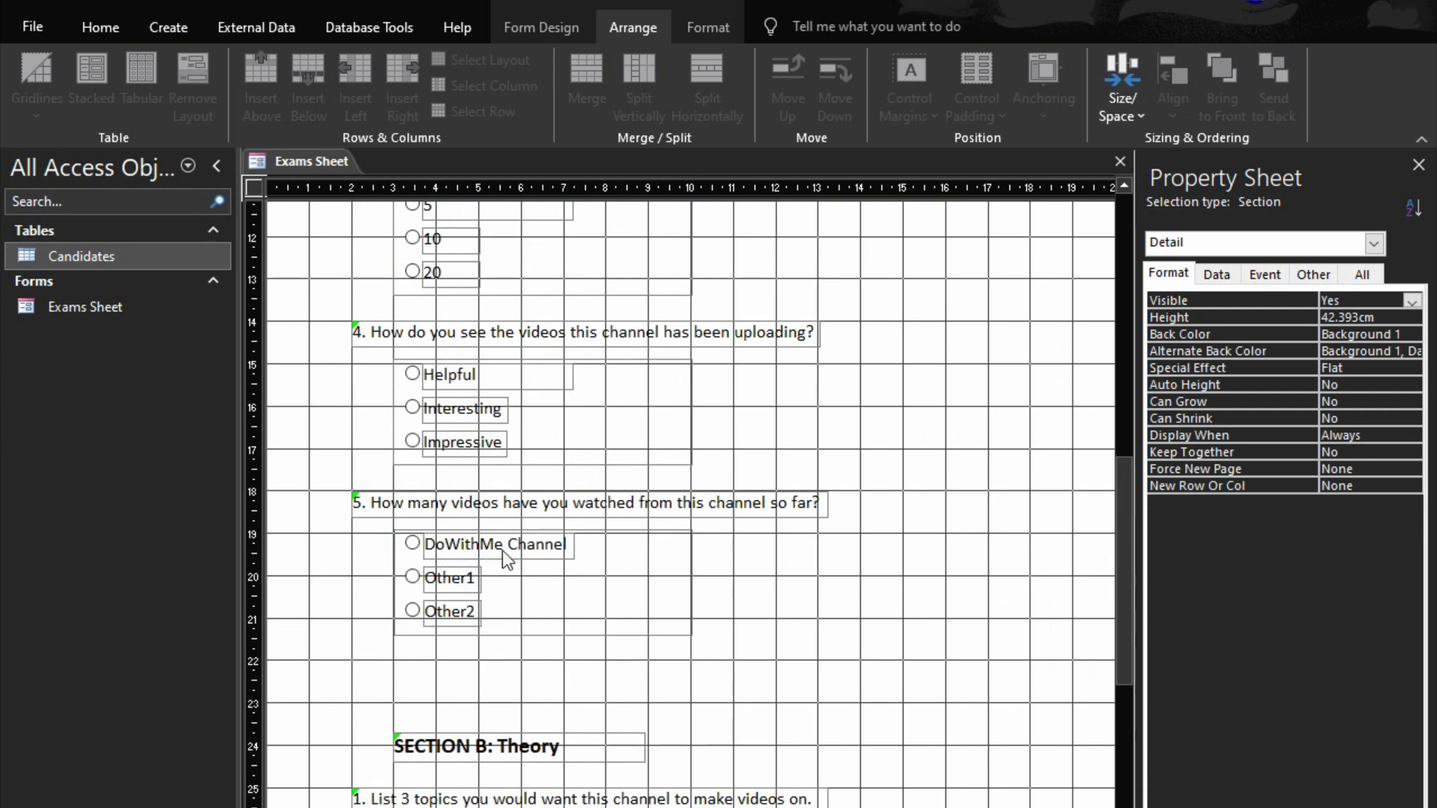
{"action": "left_click", "coordinate": [479, 547]}
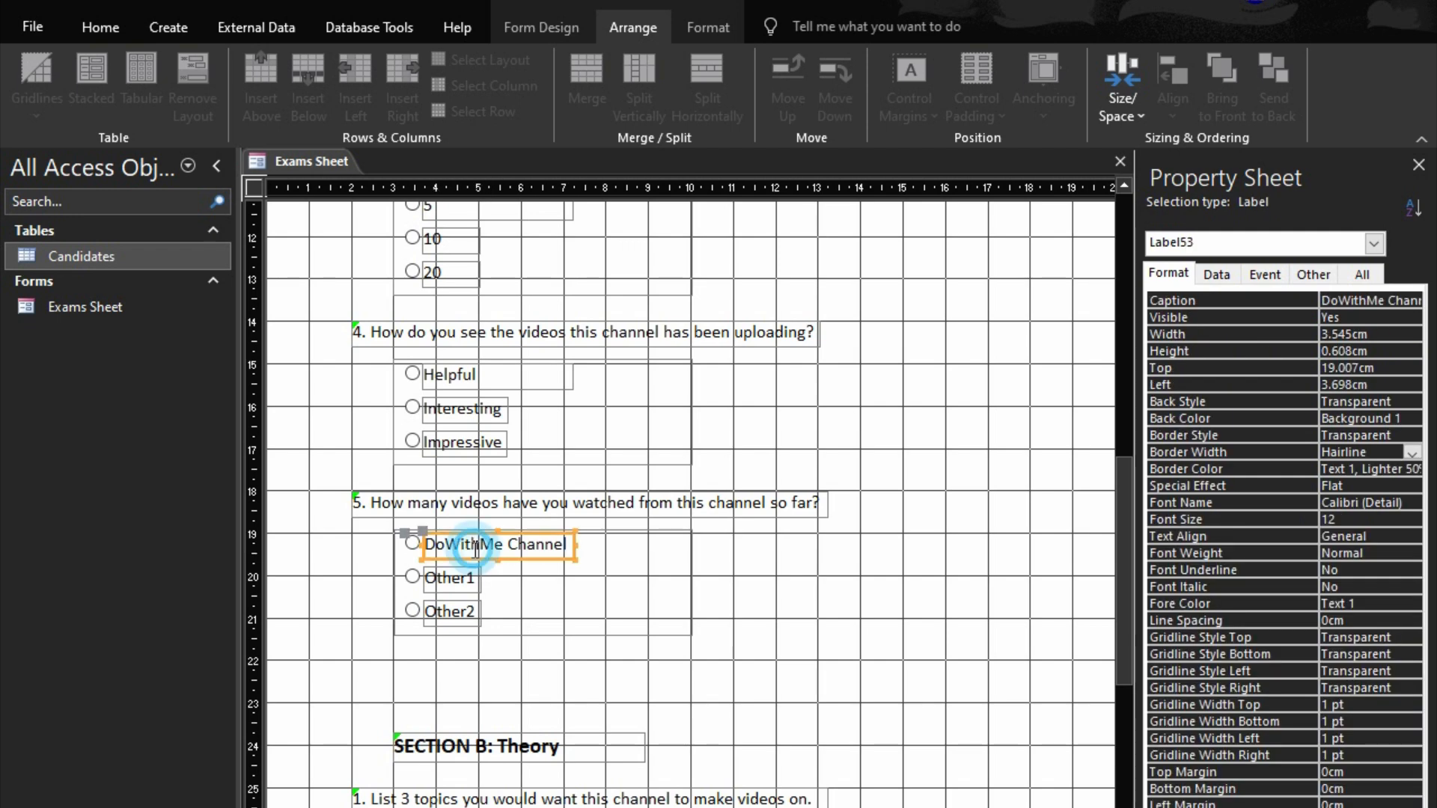
{"action": "left_click", "coordinate": [567, 544]}
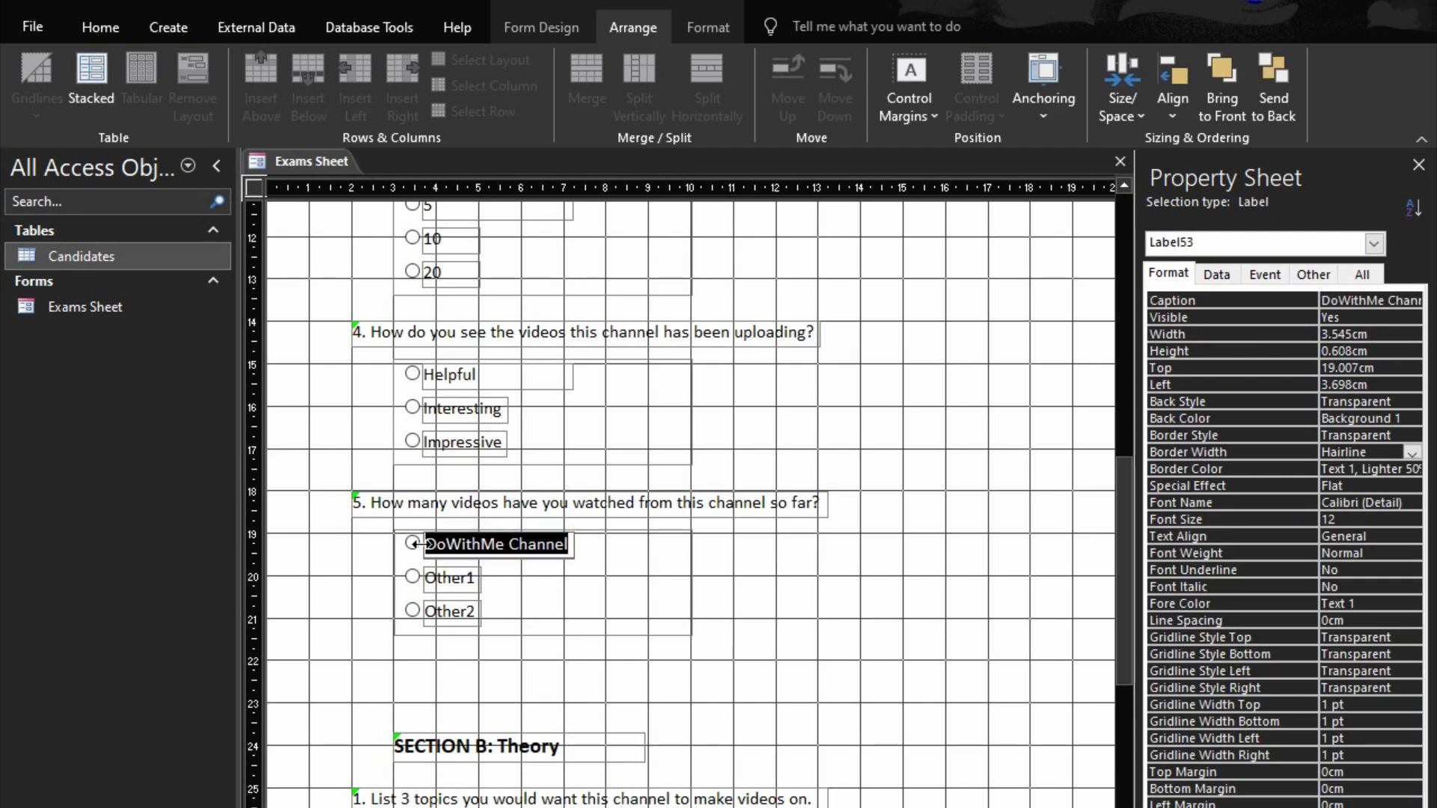
{"action": "type", "text": "5"}
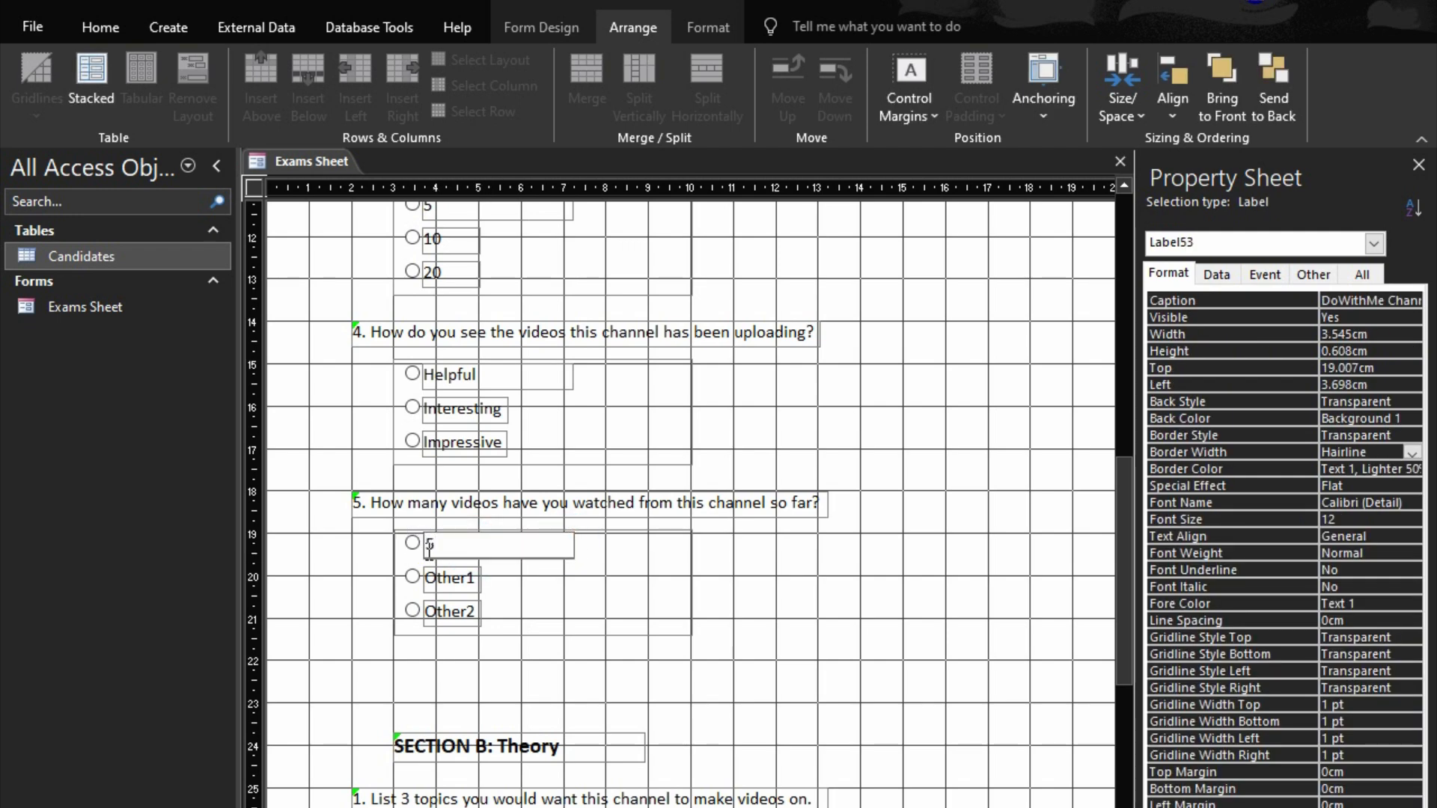
{"action": "left_click", "coordinate": [474, 580]}
{"action": "left_click", "coordinate": [472, 579]}
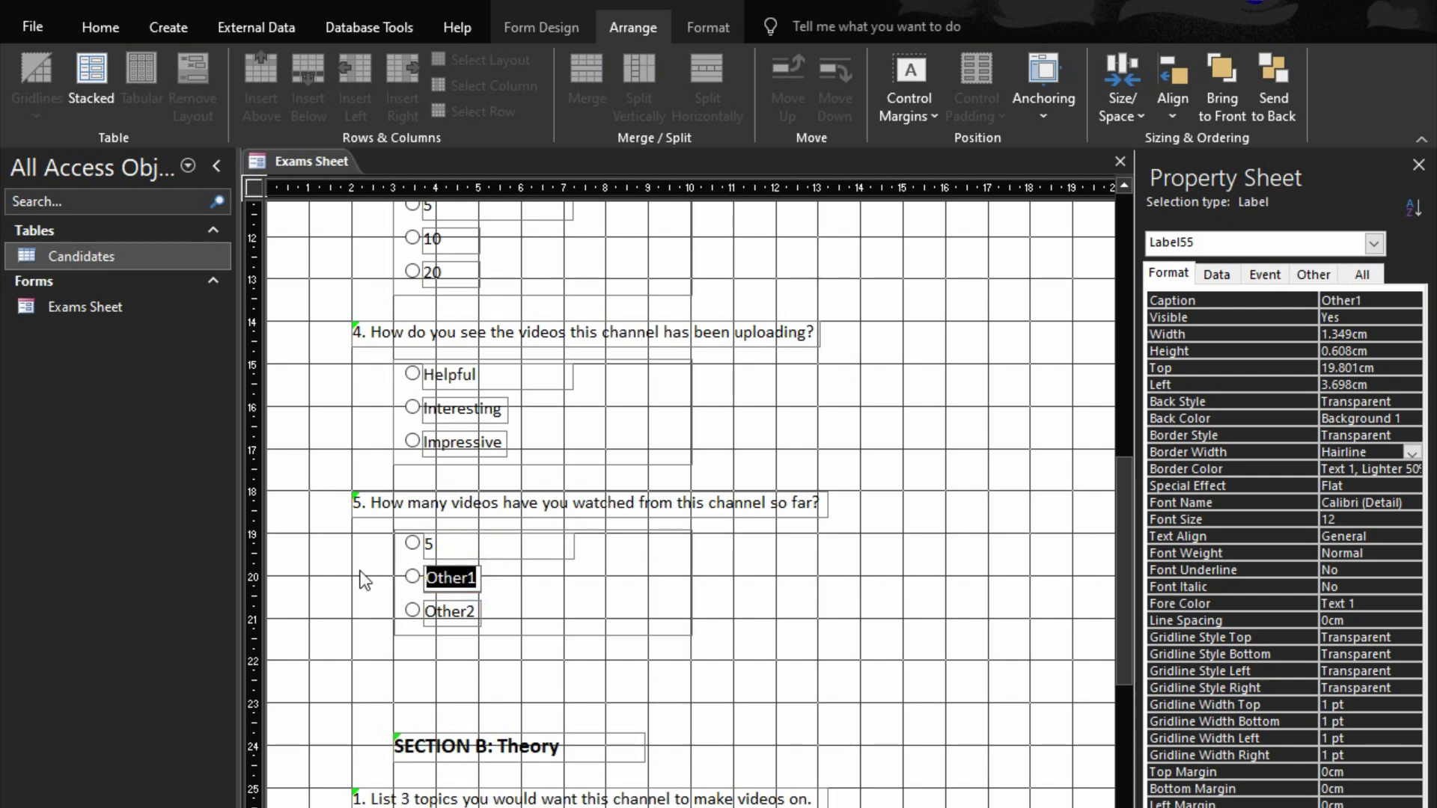
{"action": "type", "text": "7"}
{"action": "left_click", "coordinate": [431, 611]}
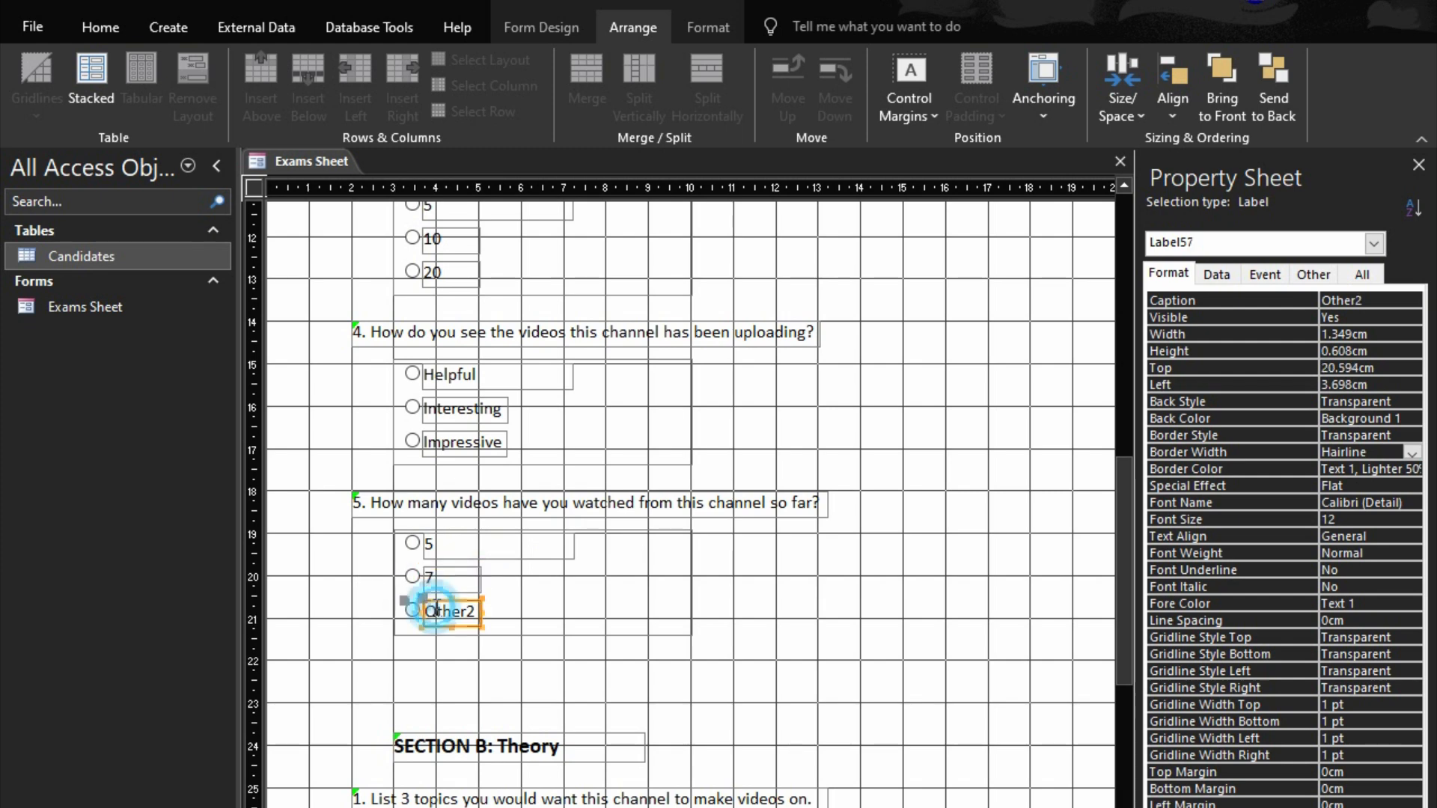
{"action": "left_click", "coordinate": [478, 613]}
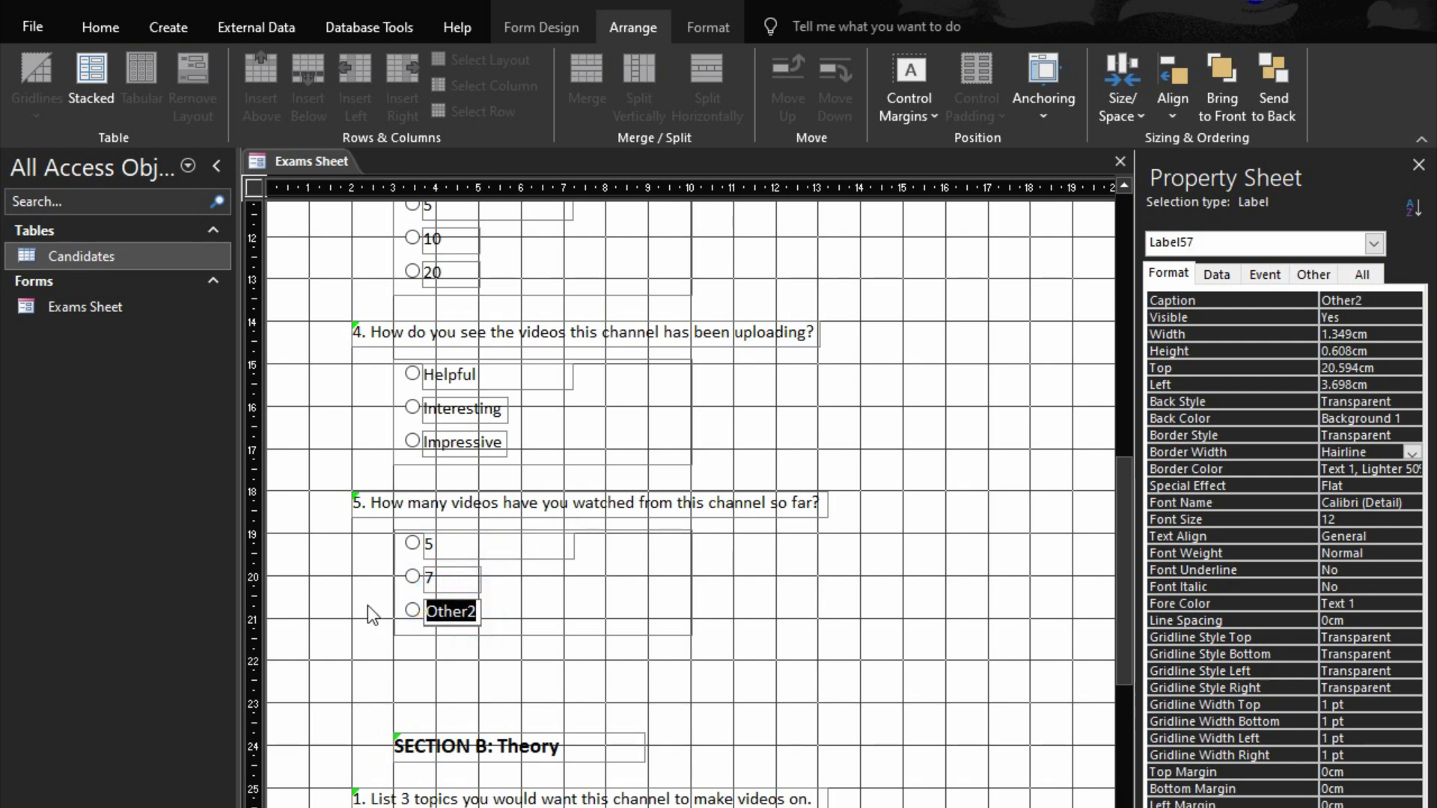
{"action": "type", "text": "12"}
{"action": "left_click", "coordinate": [555, 659]}
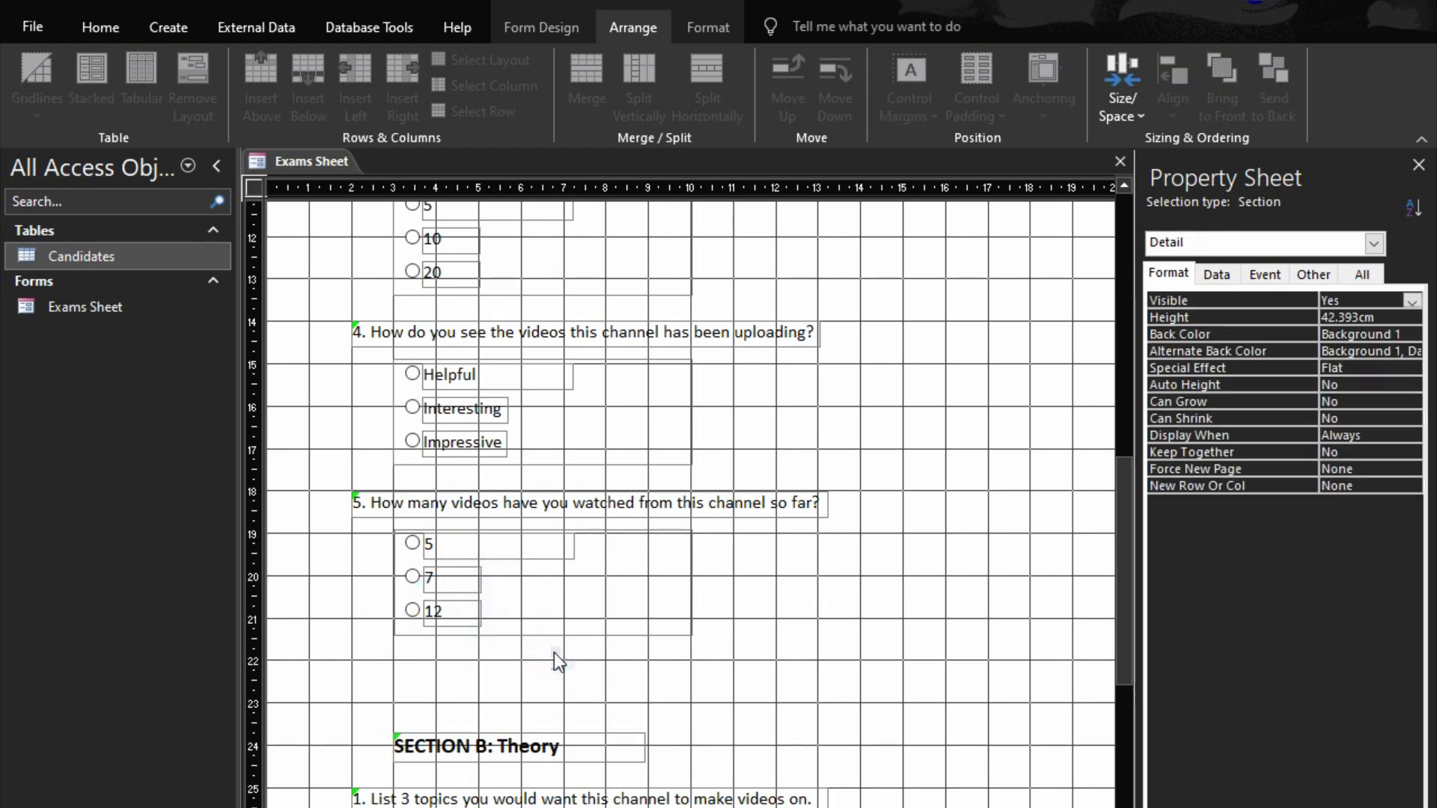
- Preview the running form and examine the Section A answer options and the Section B theory questions with their answer boxes
{"action": "scroll", "coordinate": [555, 661], "scroll_direction": "down", "scroll_amount": 3}
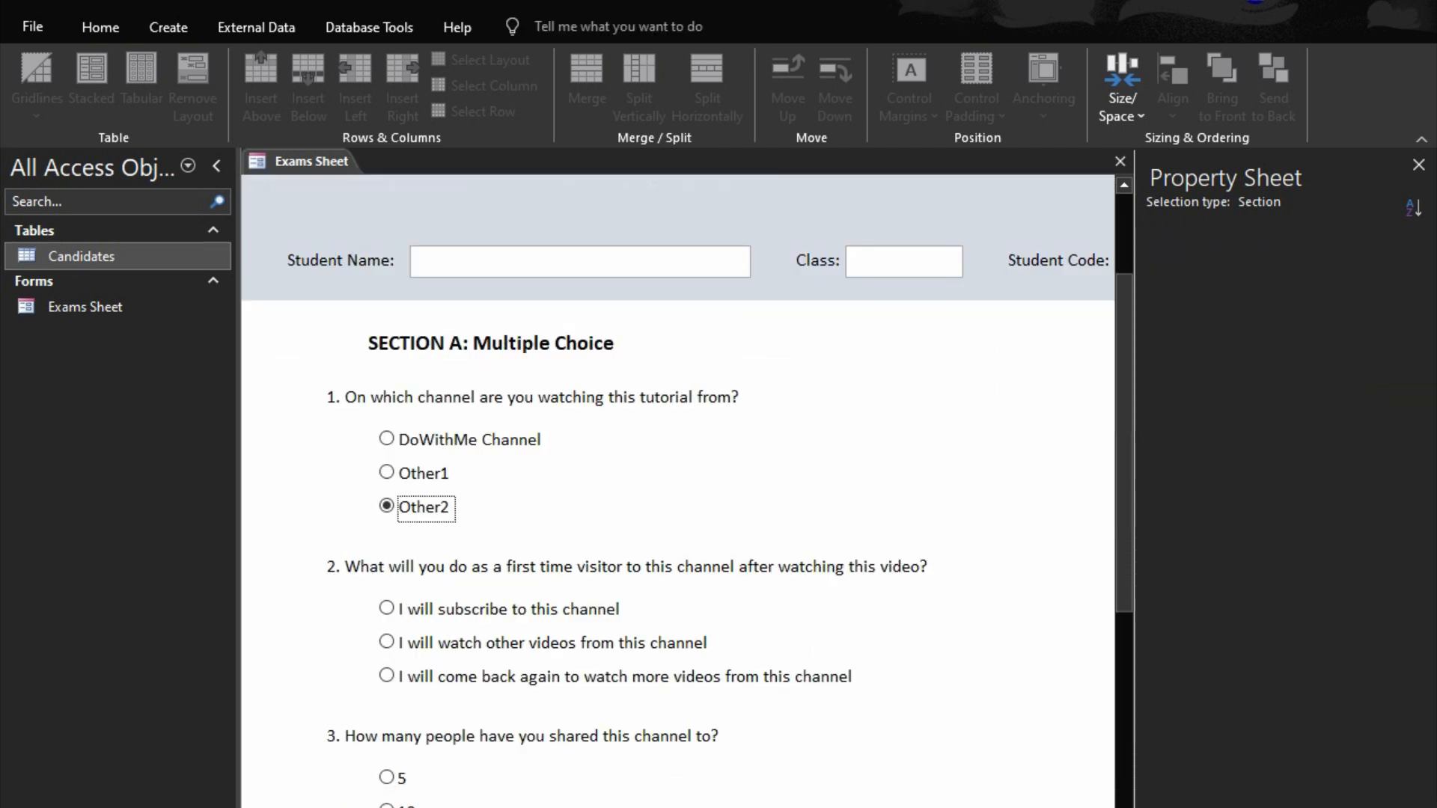
{"action": "scroll", "coordinate": [896, 778], "scroll_direction": "down", "scroll_amount": 5}
{"action": "scroll", "coordinate": [895, 771], "scroll_direction": "up", "scroll_amount": 5}
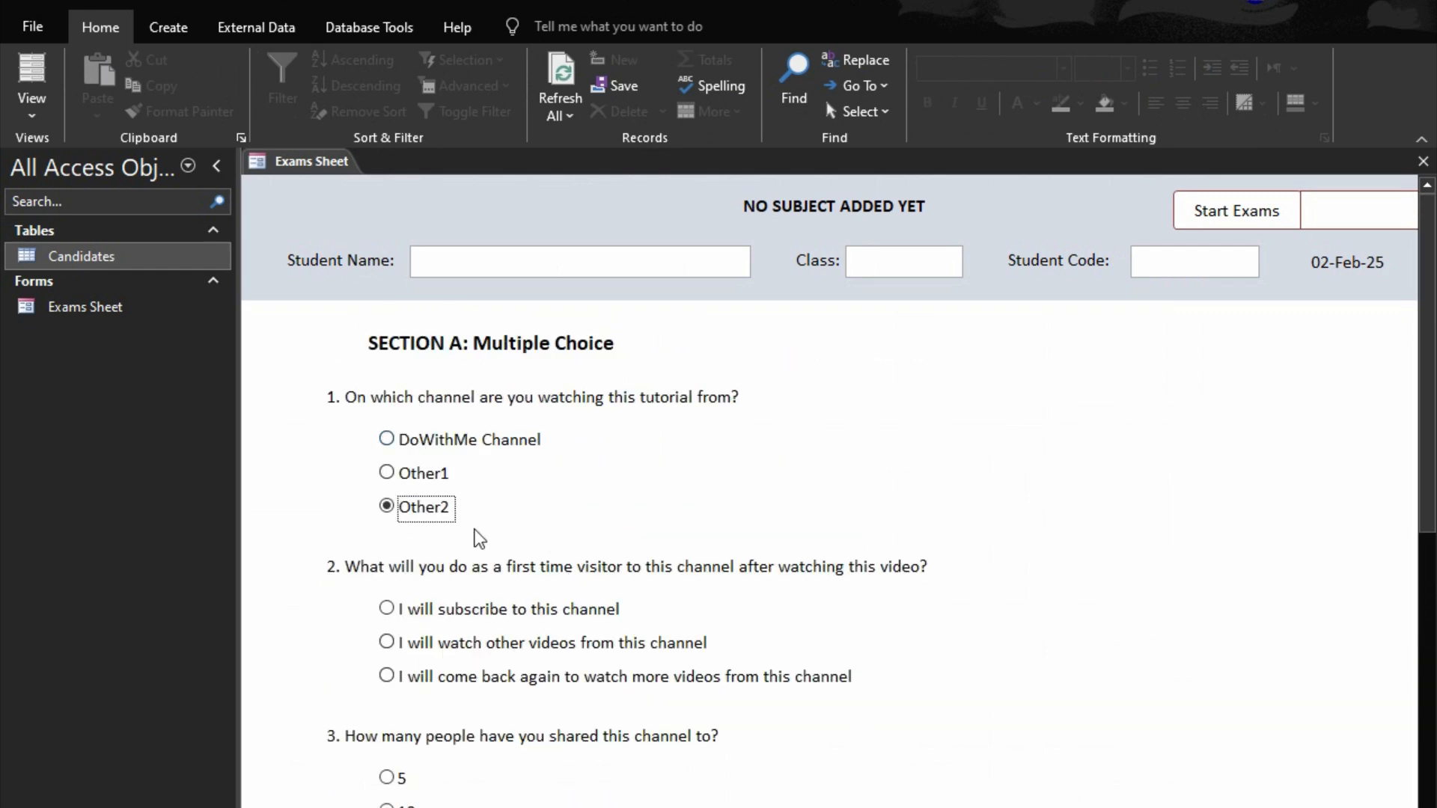
{"action": "scroll", "coordinate": [475, 745], "scroll_direction": "down", "scroll_amount": 3}
{"action": "scroll", "coordinate": [474, 733], "scroll_direction": "down", "scroll_amount": 3}
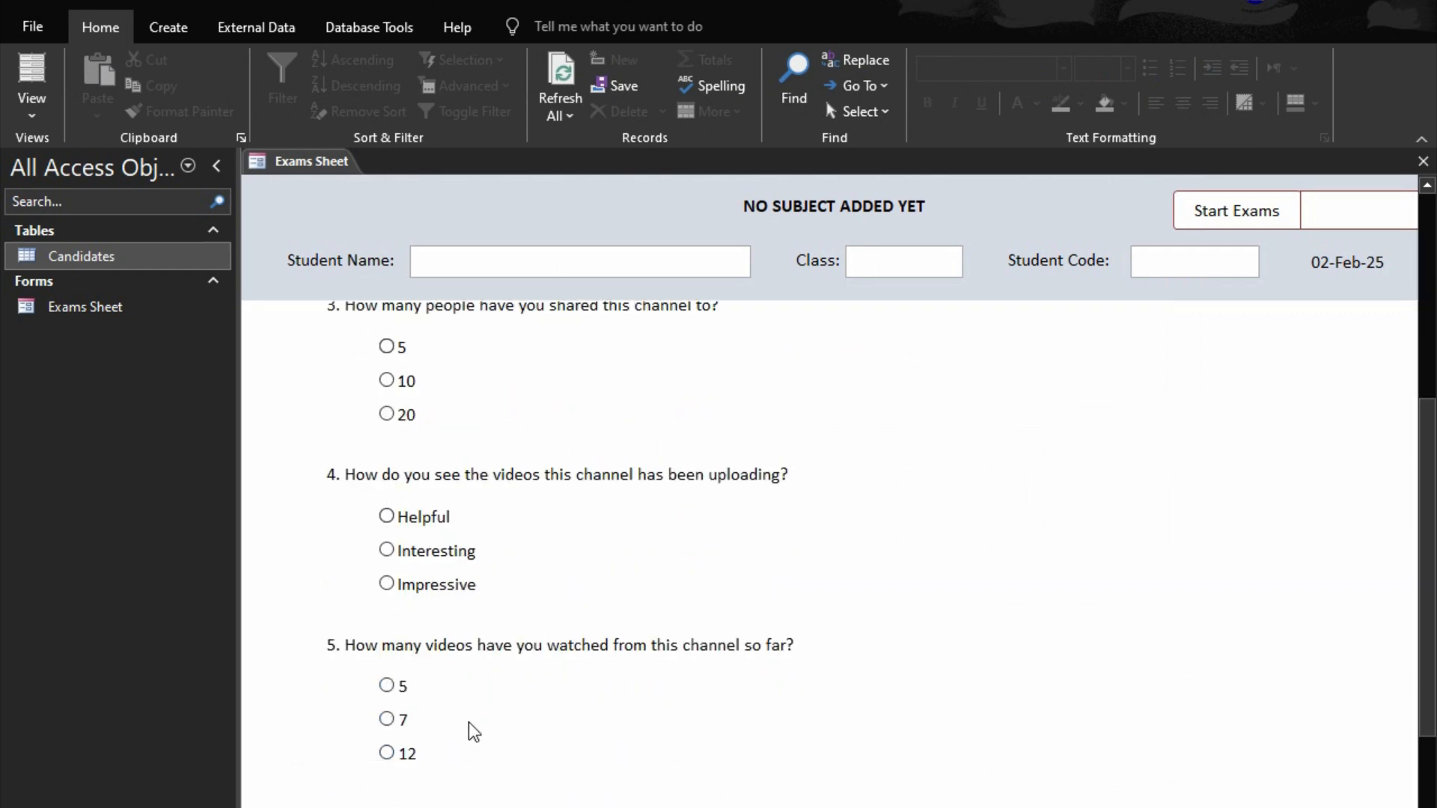
{"action": "scroll", "coordinate": [473, 731], "scroll_direction": "down", "scroll_amount": 2}
{"action": "scroll", "coordinate": [420, 555], "scroll_direction": "down", "scroll_amount": 4}
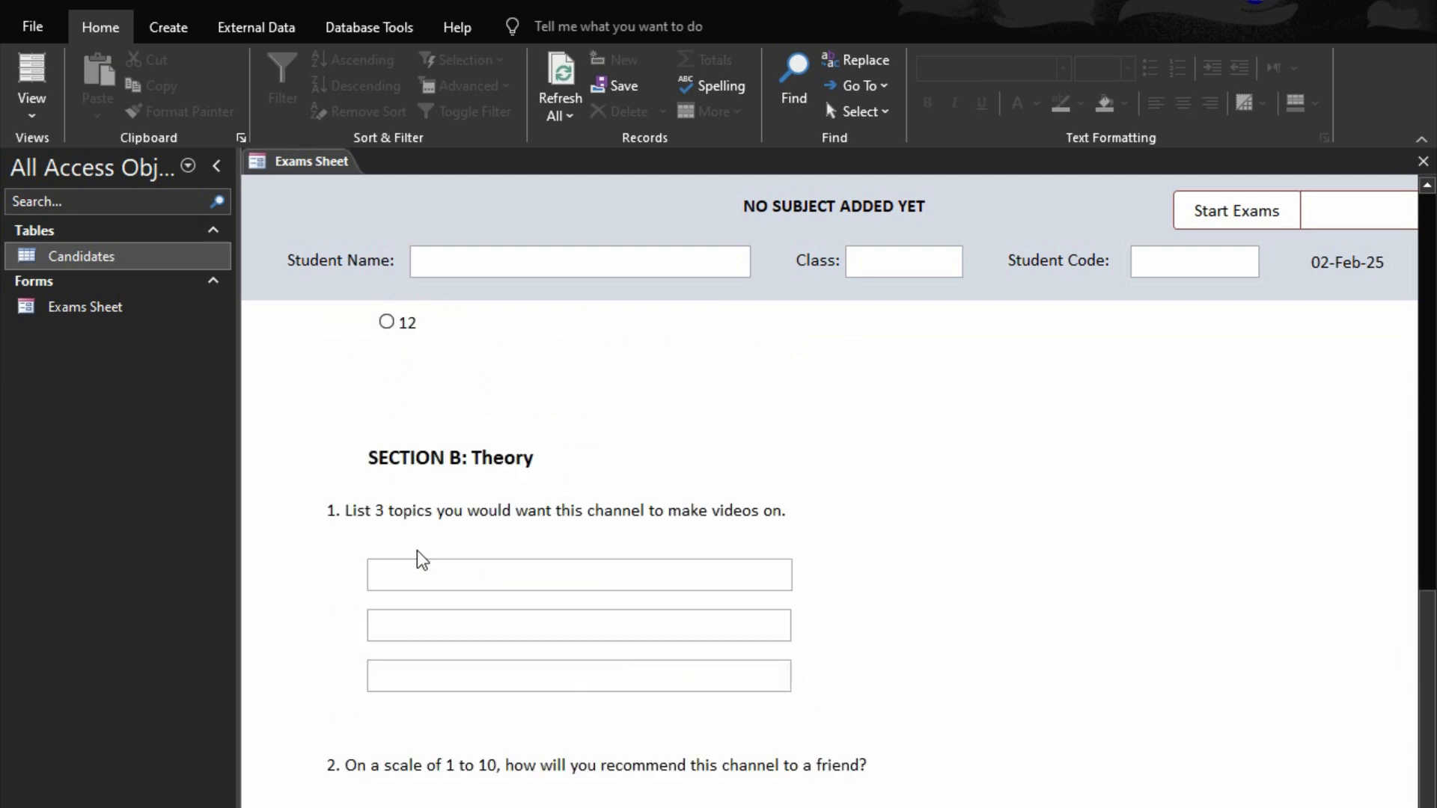
{"action": "scroll", "coordinate": [420, 558], "scroll_direction": "down", "scroll_amount": 3}
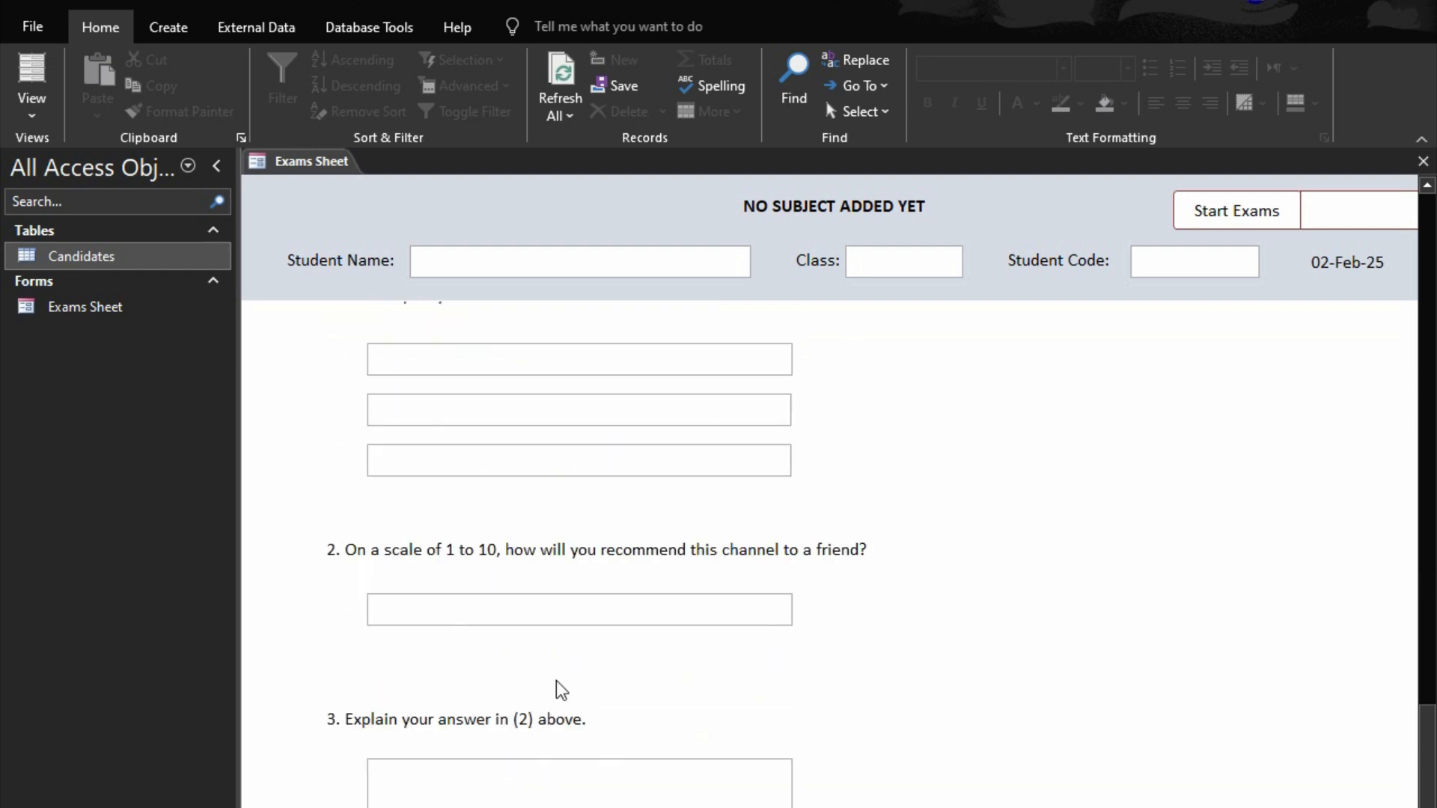
{"action": "scroll", "coordinate": [564, 676], "scroll_direction": "up", "scroll_amount": 4}
{"action": "scroll", "coordinate": [565, 674], "scroll_direction": "up", "scroll_amount": 11}
{"action": "scroll", "coordinate": [564, 677], "scroll_direction": "down", "scroll_amount": 14}
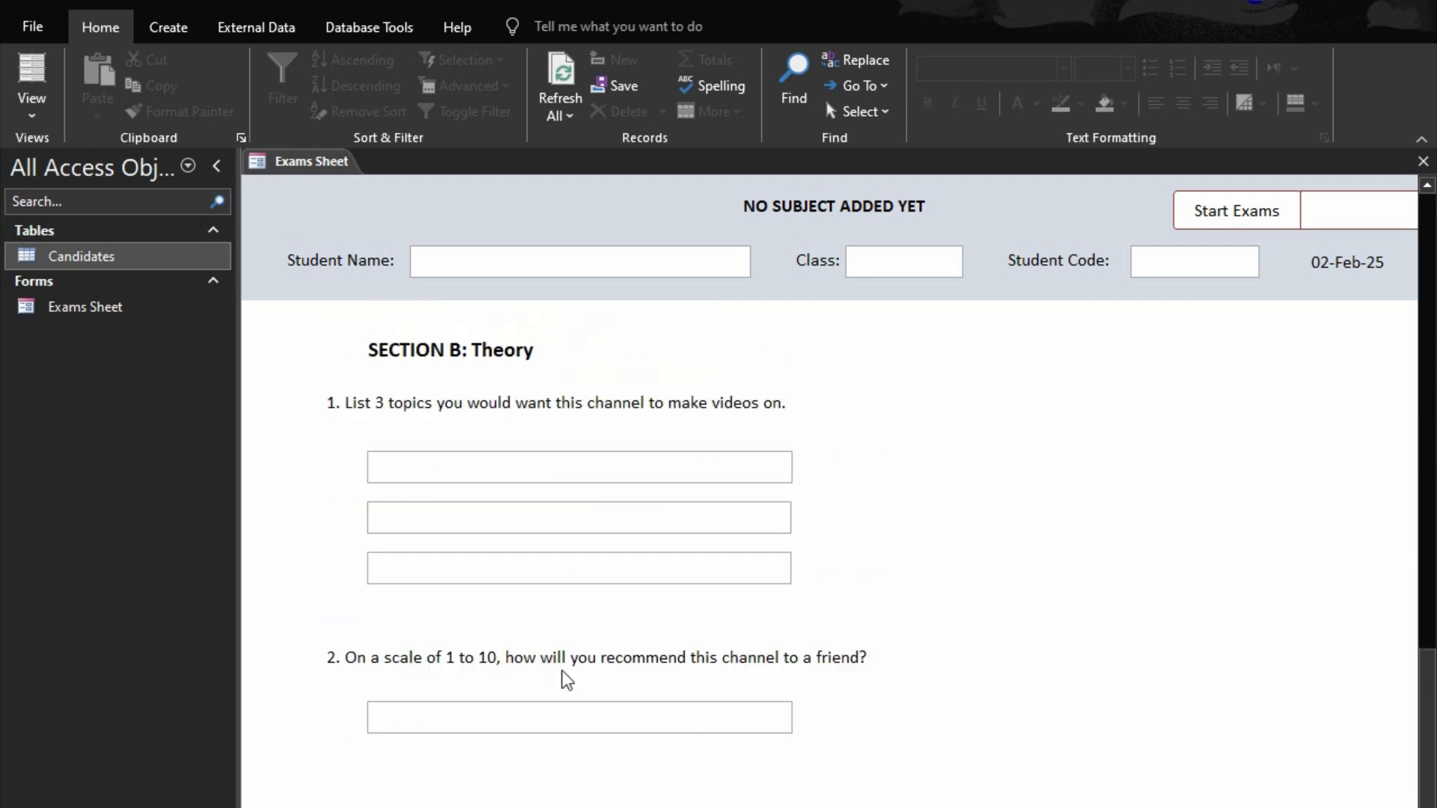
{"action": "scroll", "coordinate": [565, 678], "scroll_direction": "down", "scroll_amount": 1}
{"action": "scroll", "coordinate": [605, 598], "scroll_direction": "up", "scroll_amount": 3}
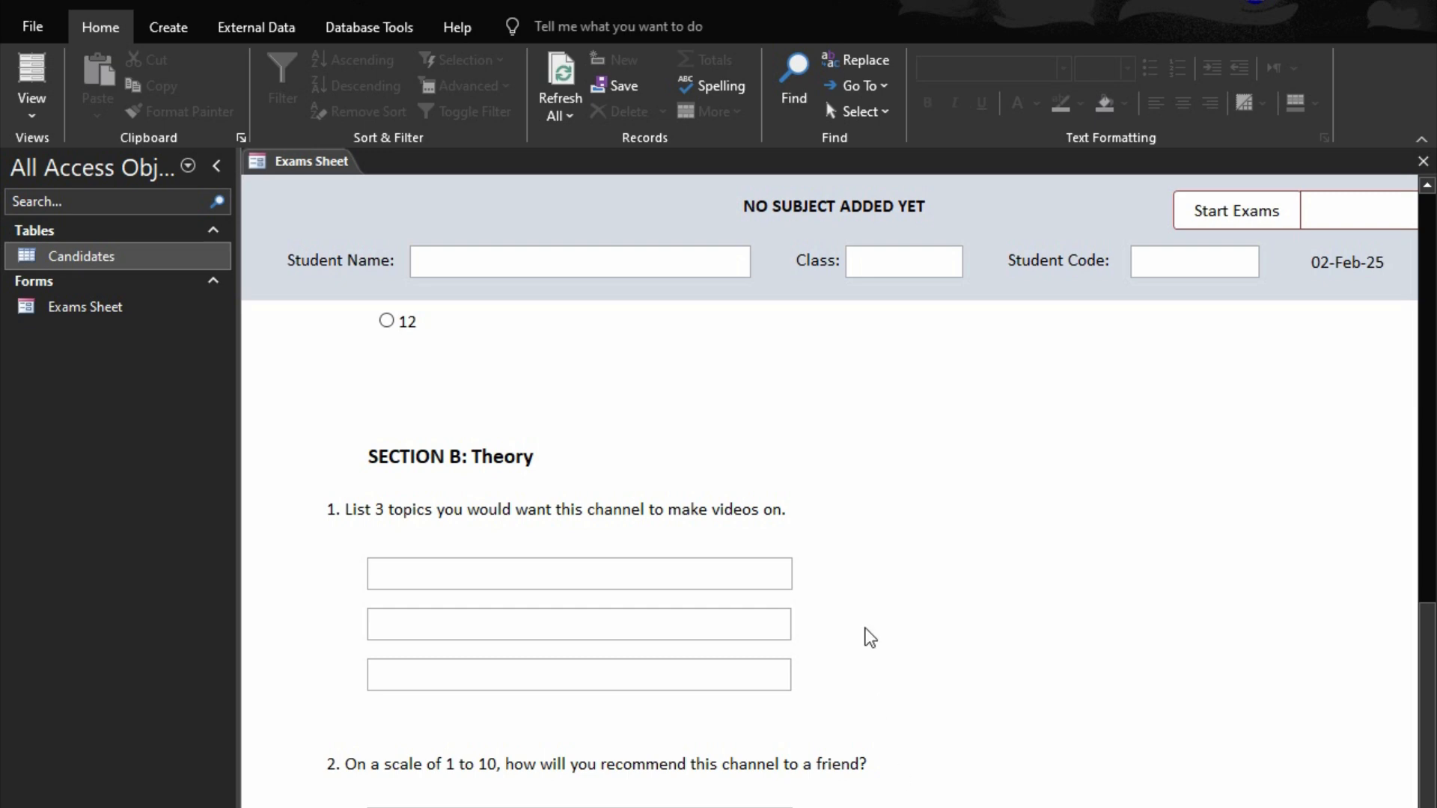
- Return the exam form to Design View and go to the Section B theory questions
{"action": "right_click", "coordinate": [894, 565]}
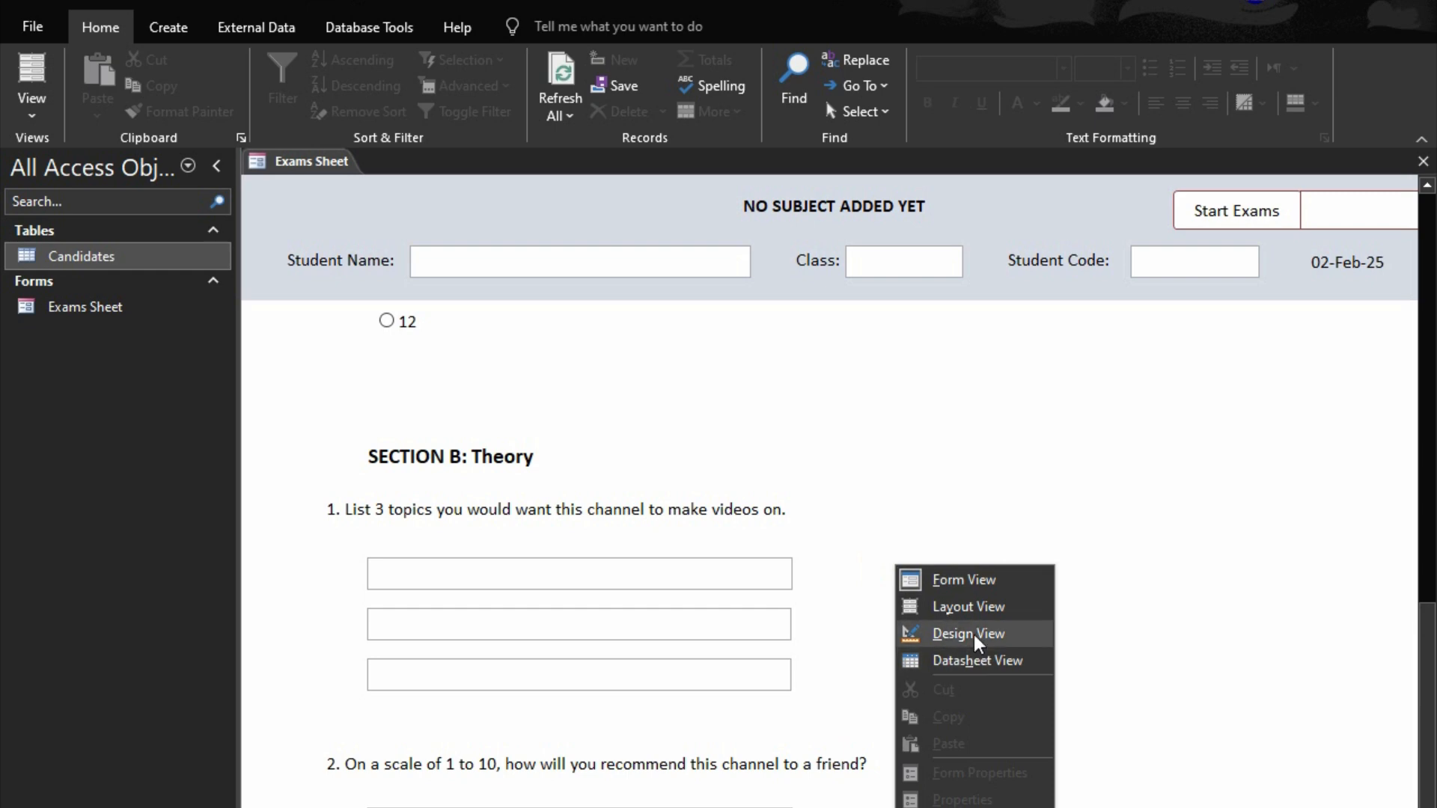
{"action": "left_click", "coordinate": [968, 634]}
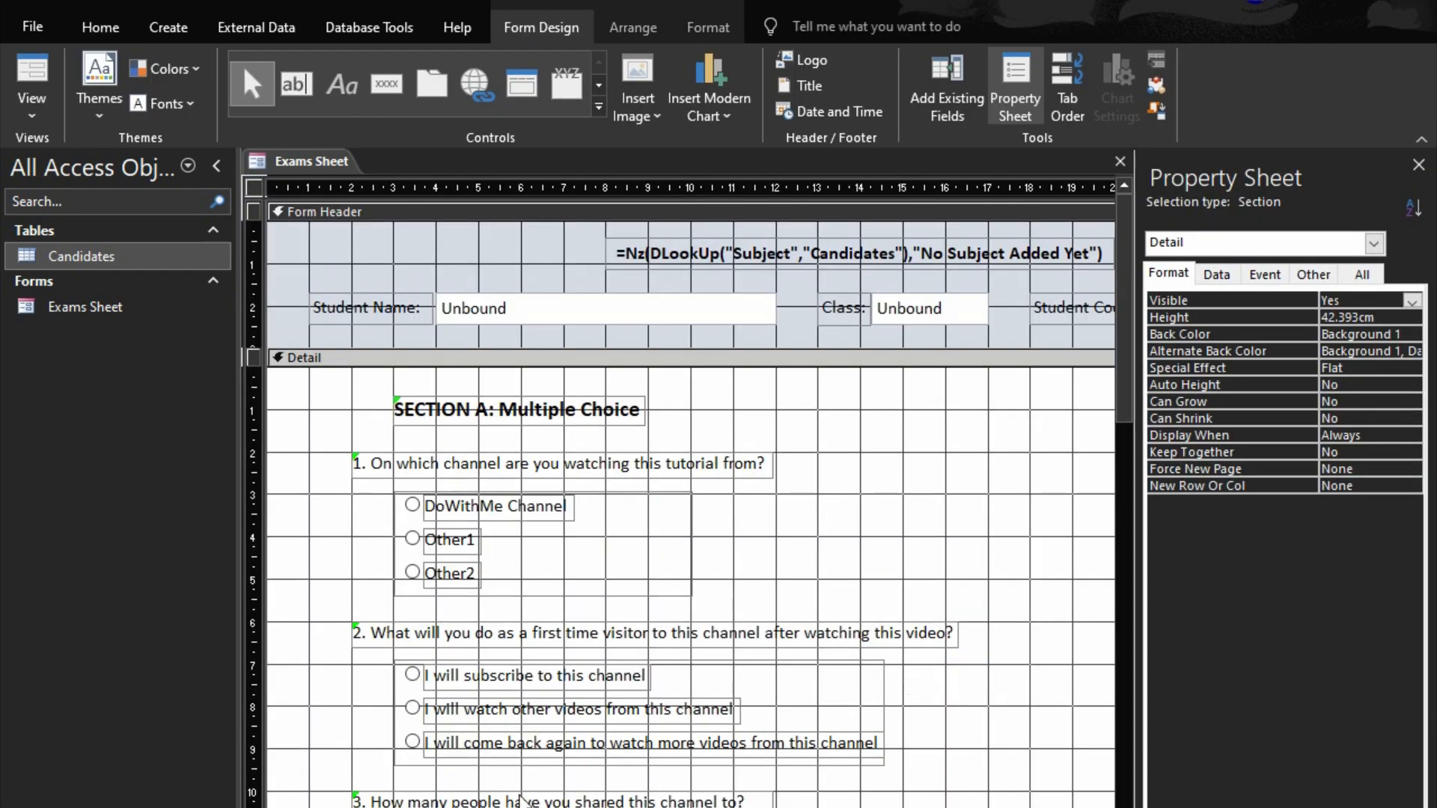
{"action": "scroll", "coordinate": [447, 463], "scroll_direction": "down", "scroll_amount": 5}
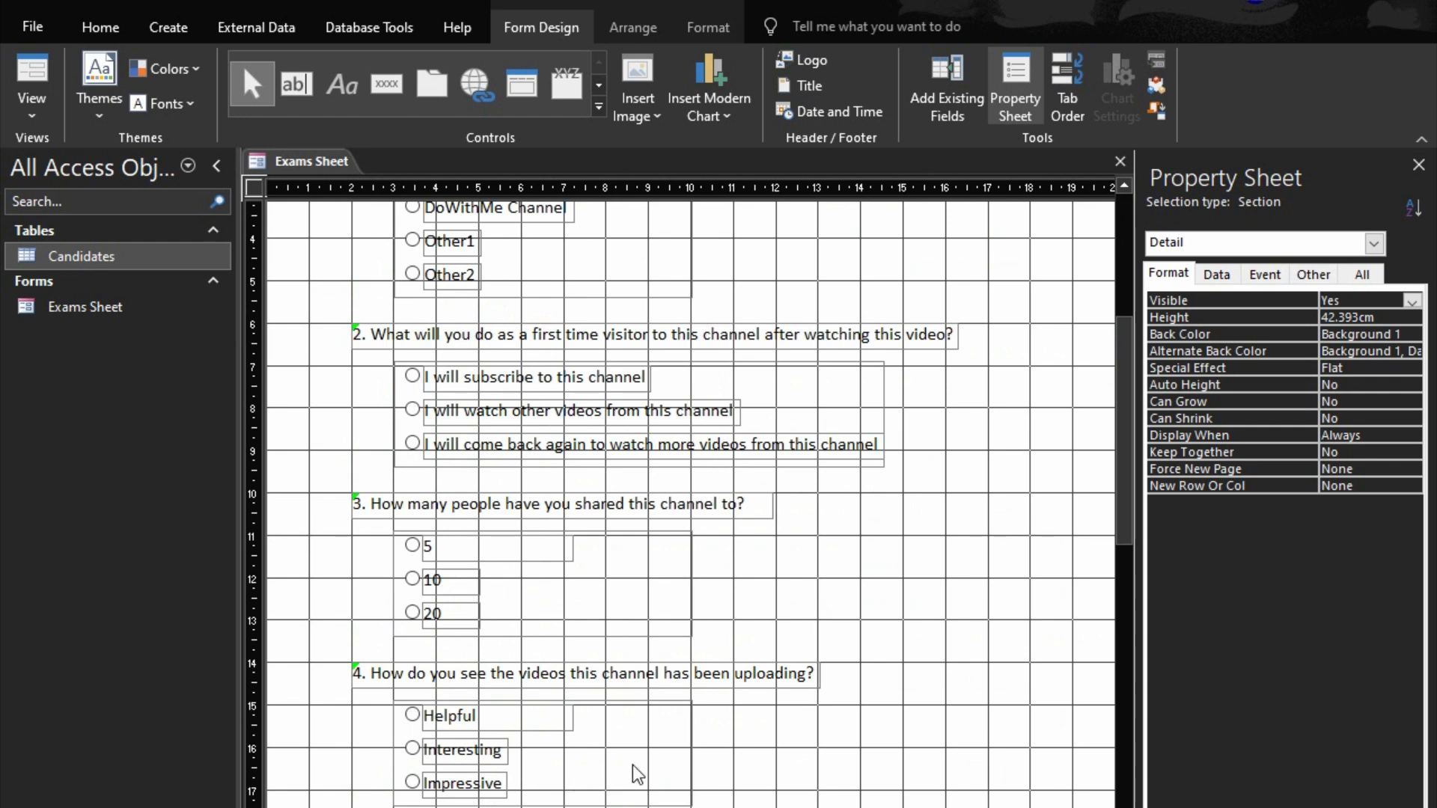
{"action": "scroll", "coordinate": [635, 775], "scroll_direction": "down", "scroll_amount": 8}
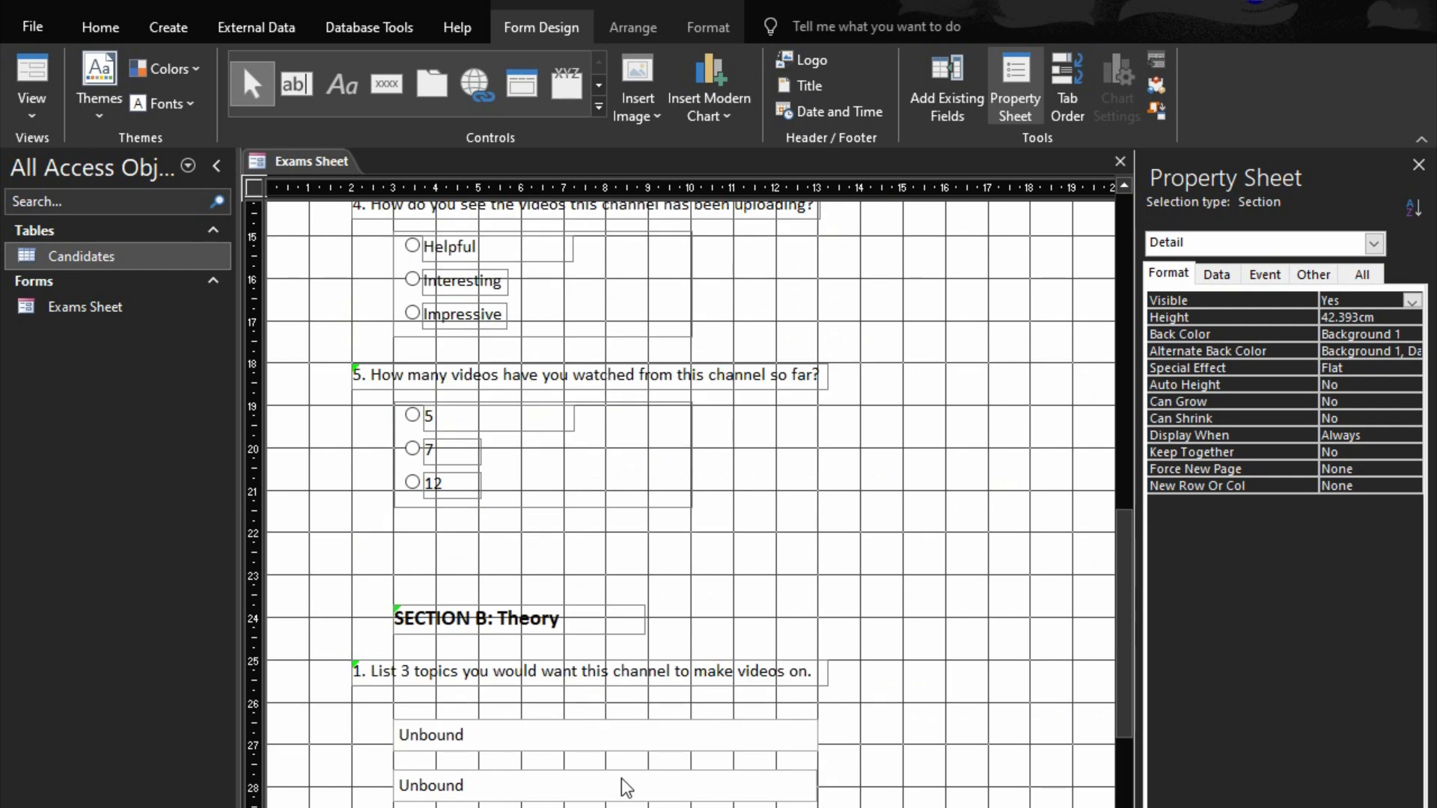
{"action": "scroll", "coordinate": [844, 756], "scroll_direction": "down", "scroll_amount": 2}
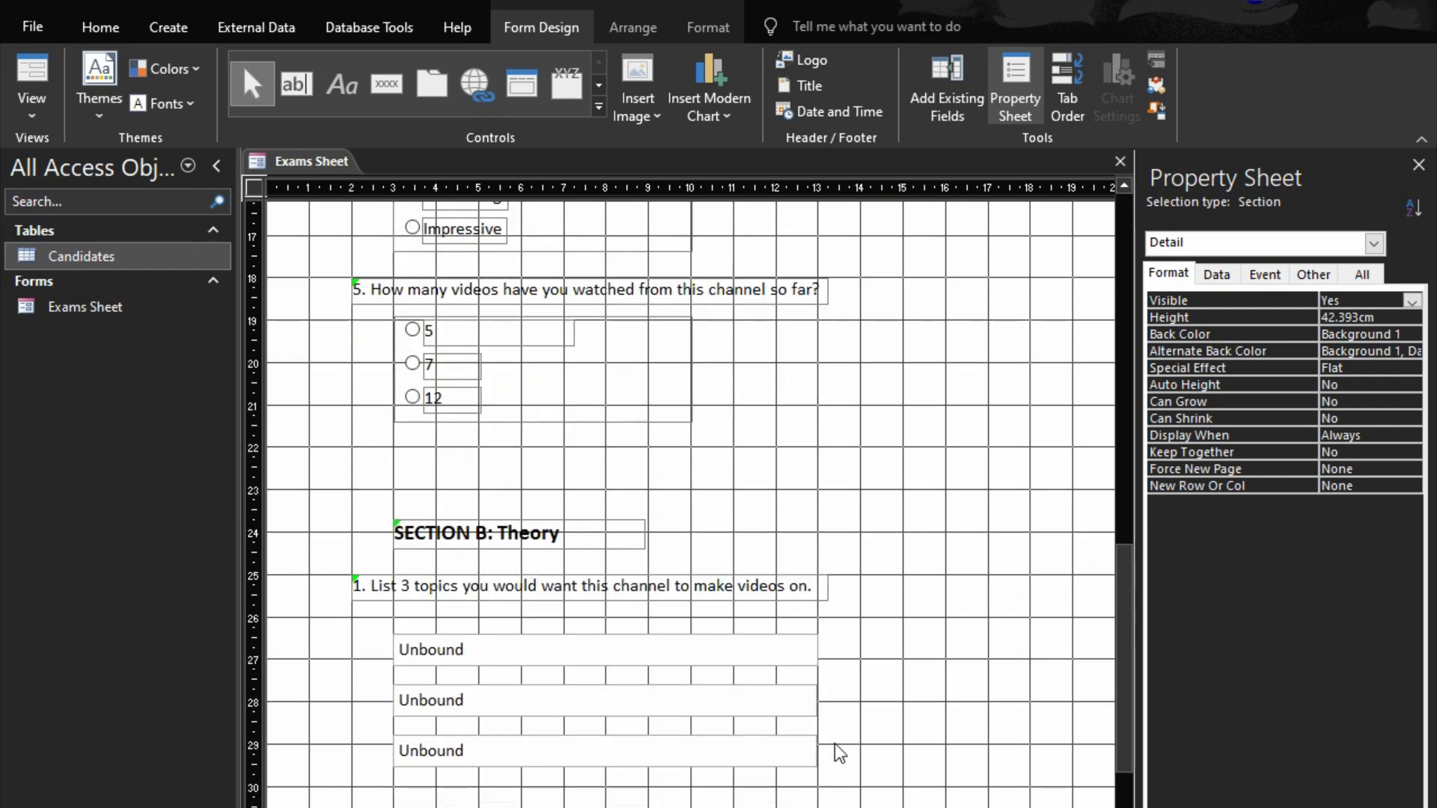
{"action": "scroll", "coordinate": [696, 801], "scroll_direction": "down", "scroll_amount": 1}
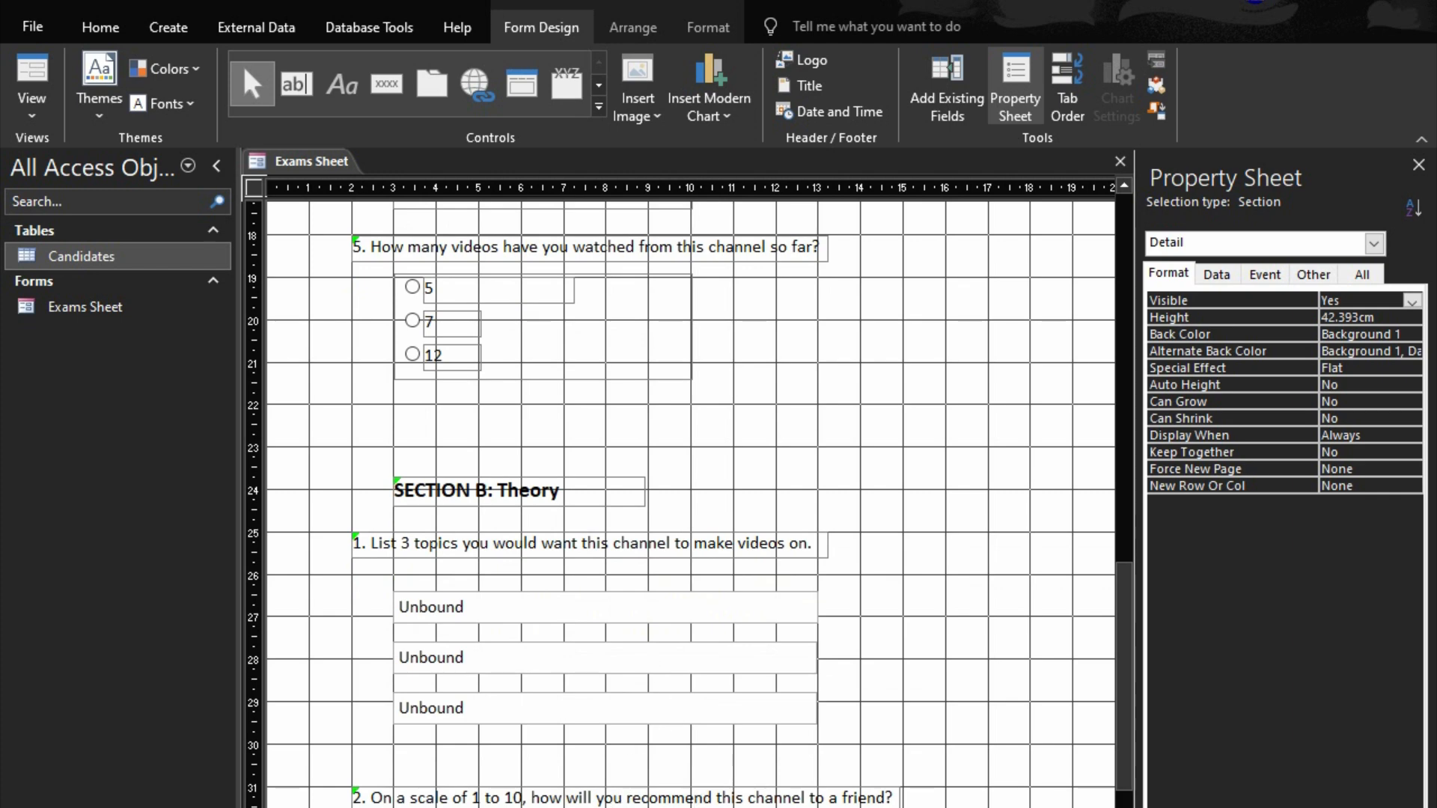
{"action": "scroll", "coordinate": [517, 794], "scroll_direction": "down", "scroll_amount": 2}
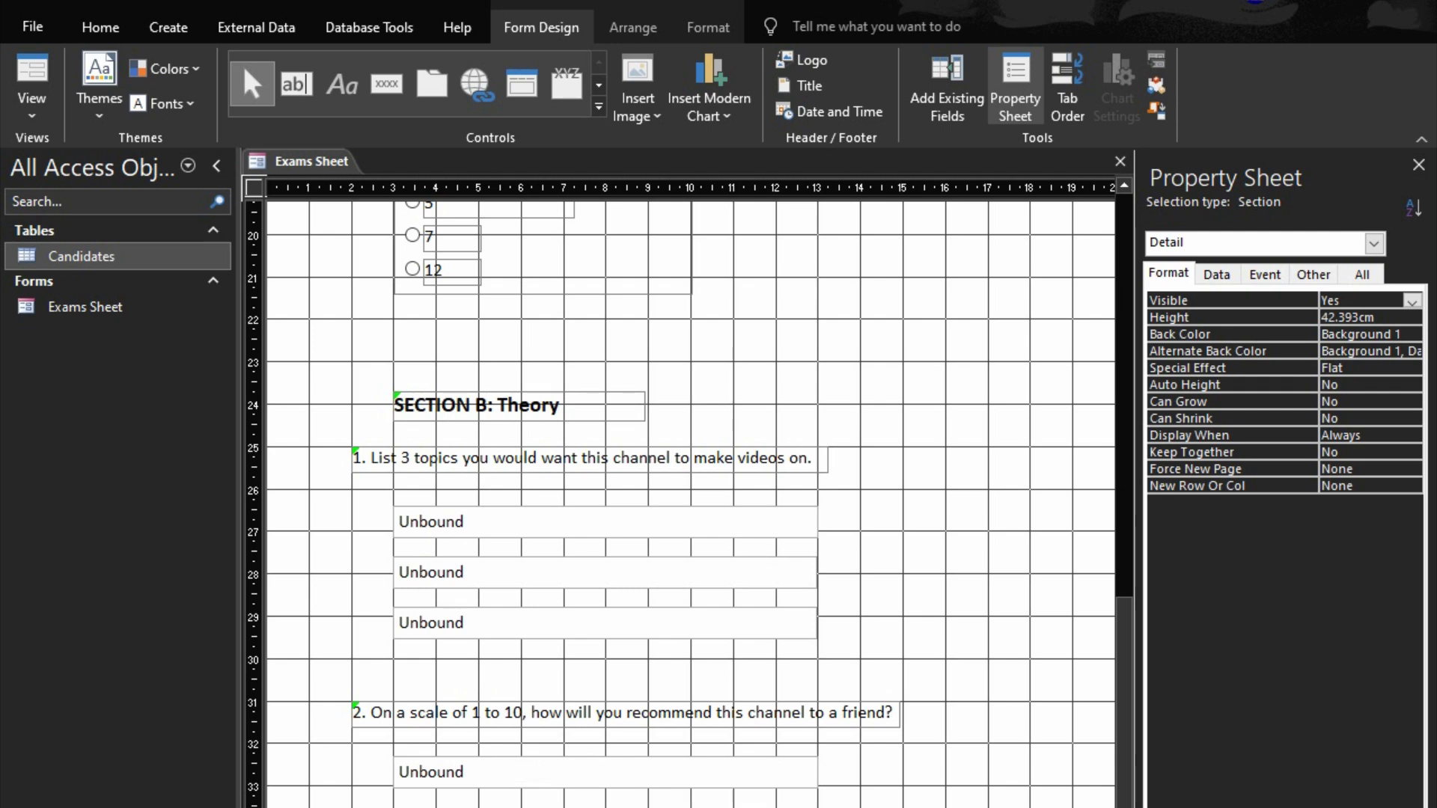
- Delete the third answer box under Section B question 1 and reword the question to ask for 2 topics
{"action": "scroll", "coordinate": [752, 798], "scroll_direction": "down", "scroll_amount": 4}
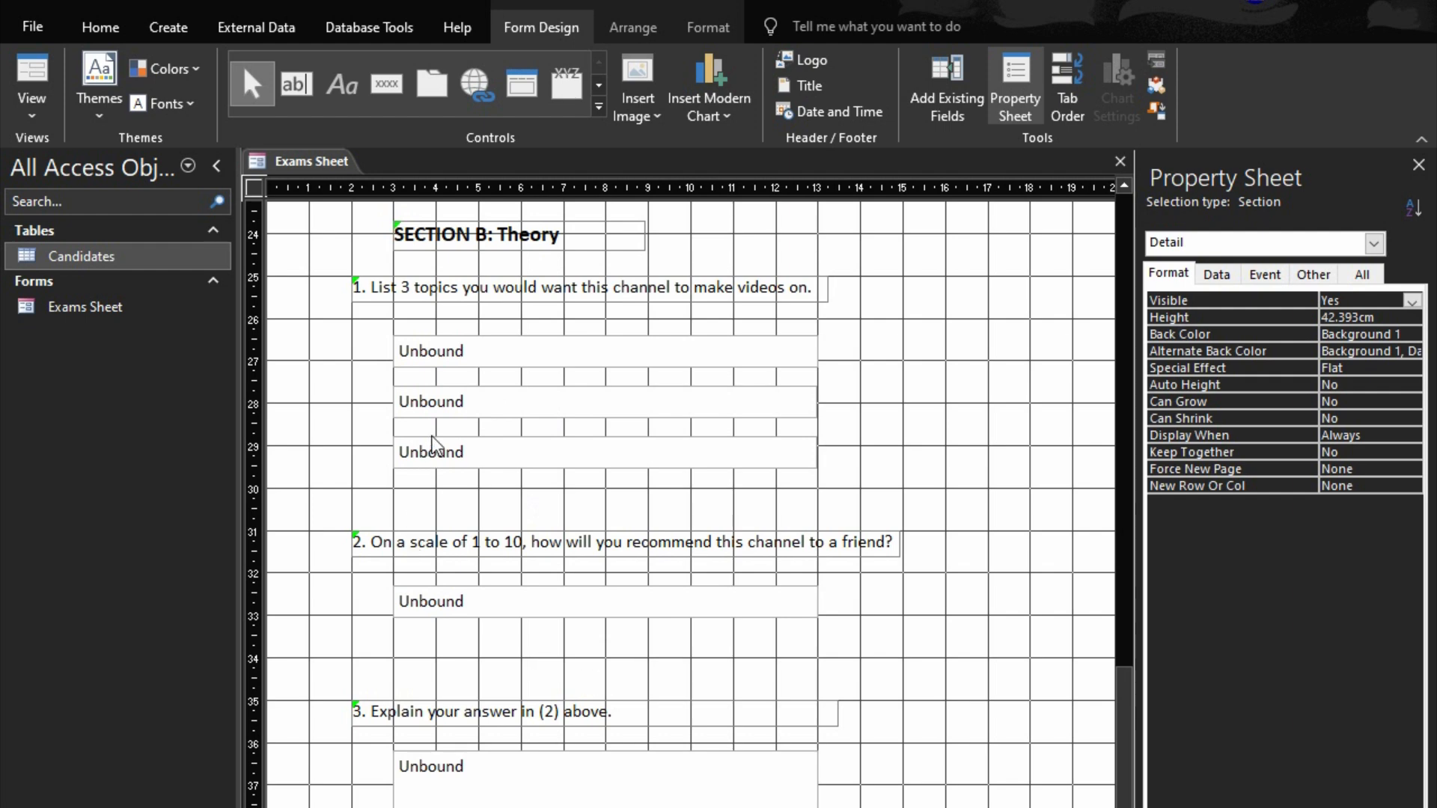
{"action": "left_click_drag", "start_coordinate": [367, 462], "coordinate": [809, 452]}
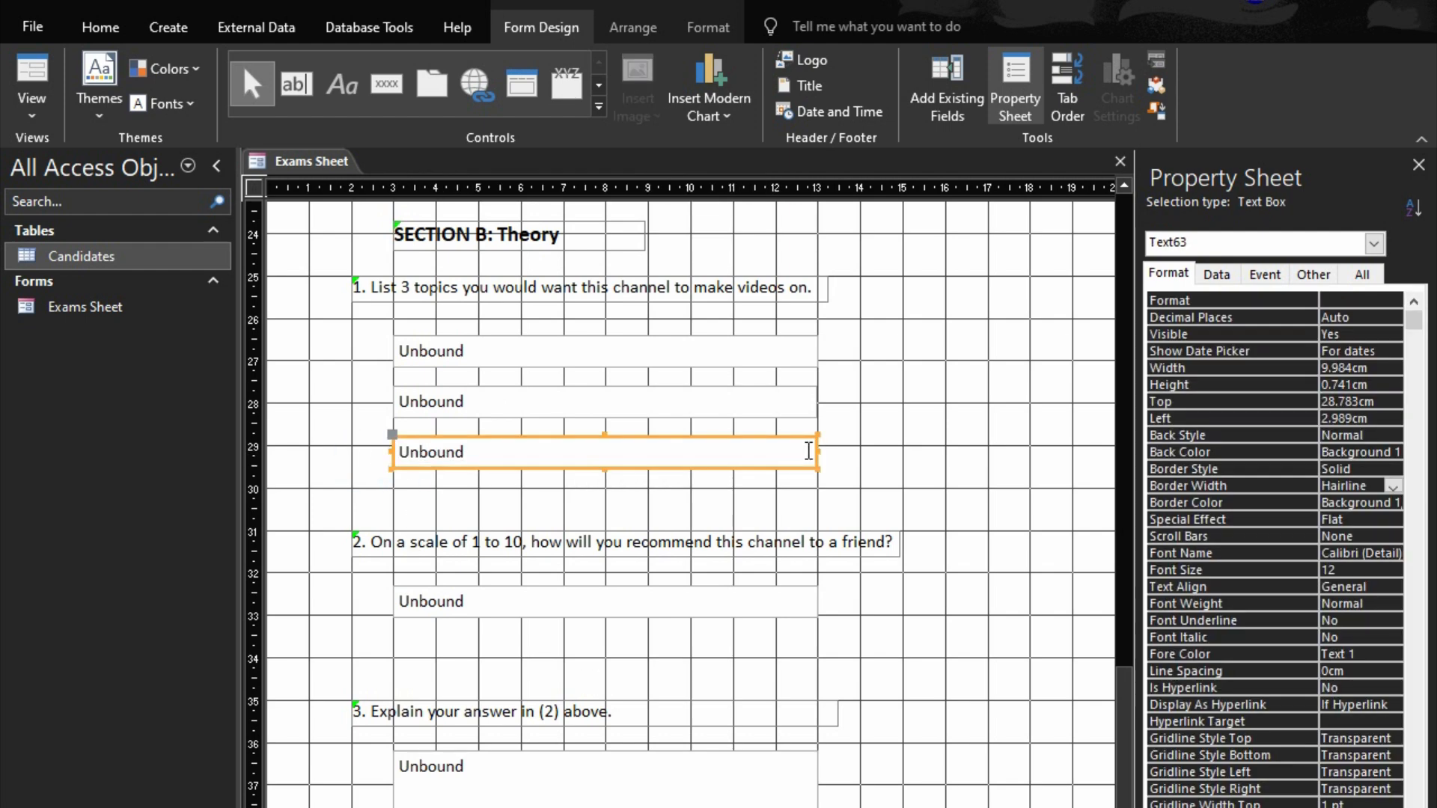
{"action": "left_click", "coordinate": [403, 288]}
{"action": "double_click", "coordinate": [404, 288]}
{"action": "type", "text": "2"}
{"action": "left_click", "coordinate": [530, 495]}
- Move Section B questions 2 and 3 together with their answer boxes up about 1 cm
{"action": "left_click_drag", "start_coordinate": [324, 485], "coordinate": [875, 805]}
{"action": "key", "text": "Up"}
{"action": "key", "text": "Up"}
{"action": "key", "text": "Up"}
{"action": "key", "text": "Up"}
{"action": "key", "text": "Up"}
{"action": "key", "text": "Up"}
{"action": "key", "text": "Up"}
{"action": "key", "text": "Up"}
{"action": "key", "text": "Up"}
{"action": "key", "text": "Up"}
{"action": "key", "text": "Up"}
{"action": "key", "text": "Up"}
{"action": "key", "text": "Up"}
{"action": "key", "text": "Up"}
{"action": "key", "text": "Up"}
{"action": "key", "text": "Up"}
{"action": "key", "text": "Up"}
{"action": "key", "text": "Up"}
{"action": "key", "text": "Up"}
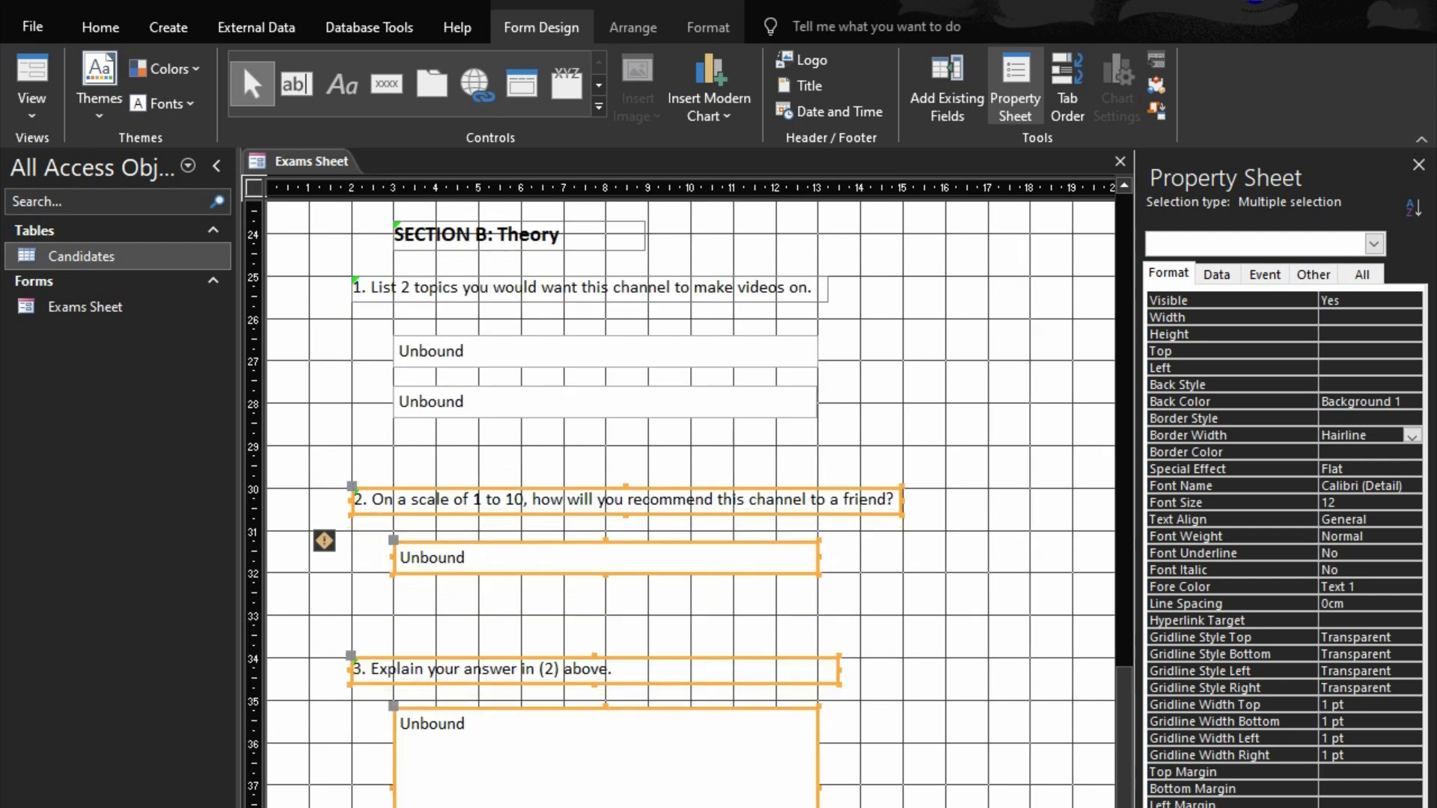
{"action": "left_click", "coordinate": [958, 778]}
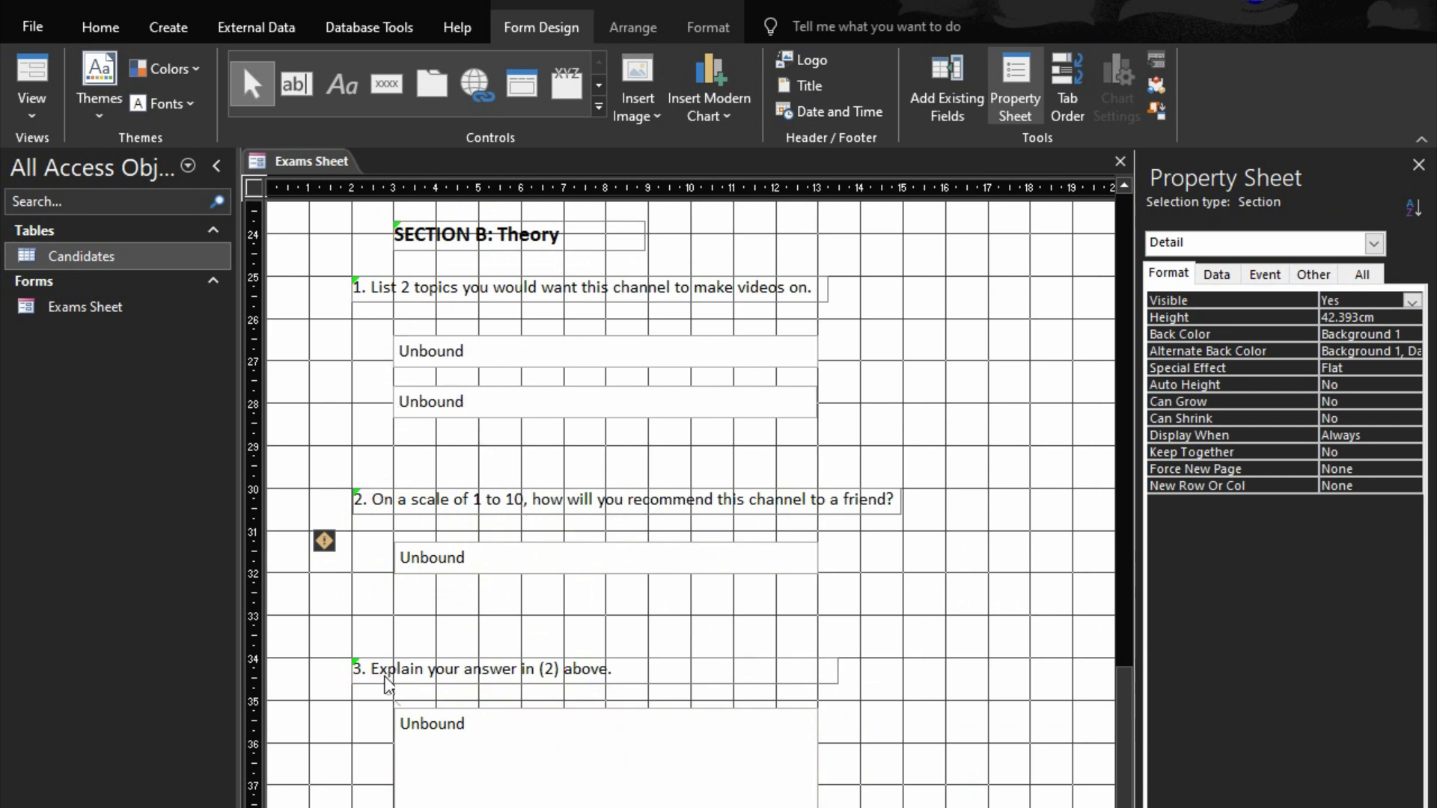
- Draw a combo box beside the first answer box of Section B question 1, choosing to type in its values
{"action": "scroll", "coordinate": [1003, 767], "scroll_direction": "down", "scroll_amount": 3}
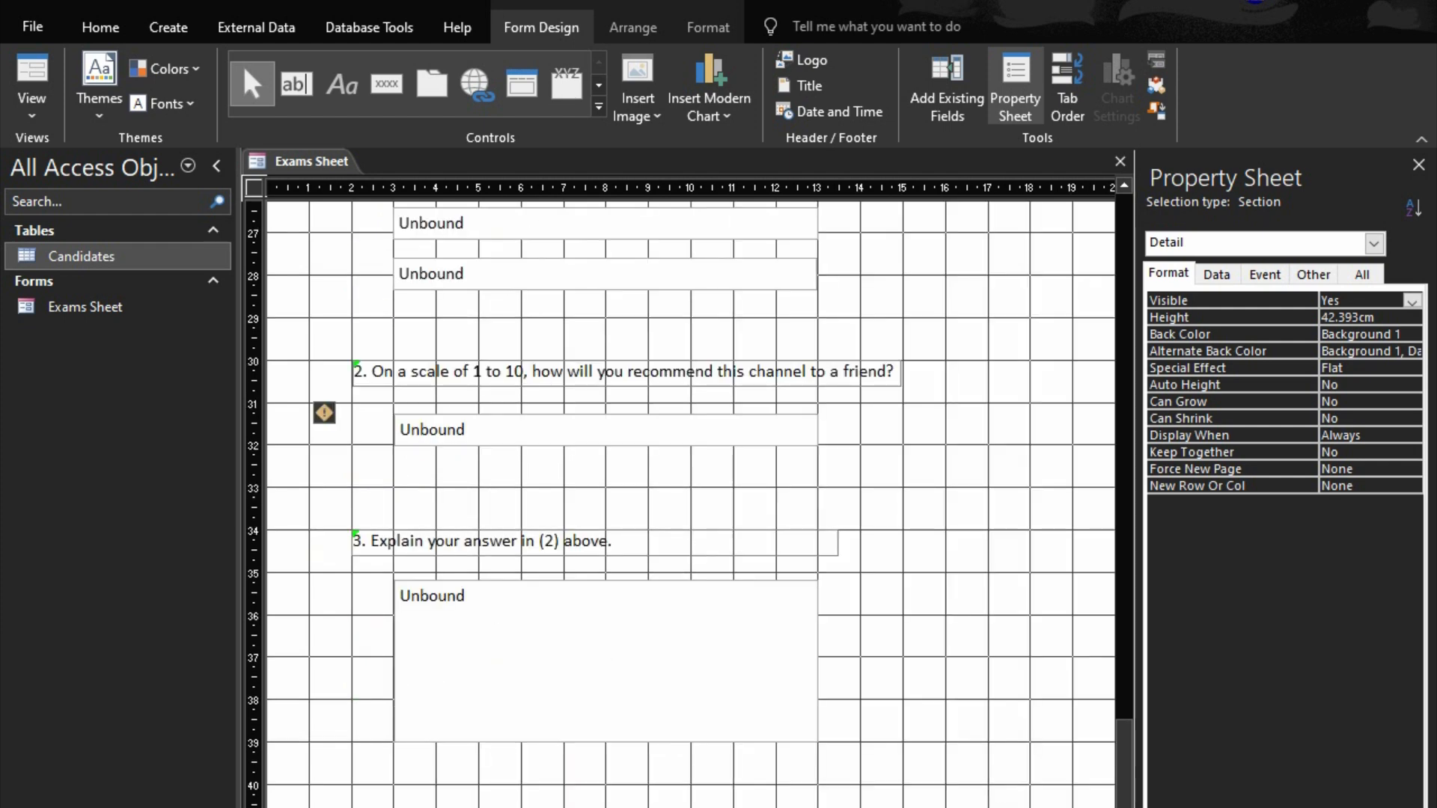
{"action": "left_click", "coordinate": [1003, 805]}
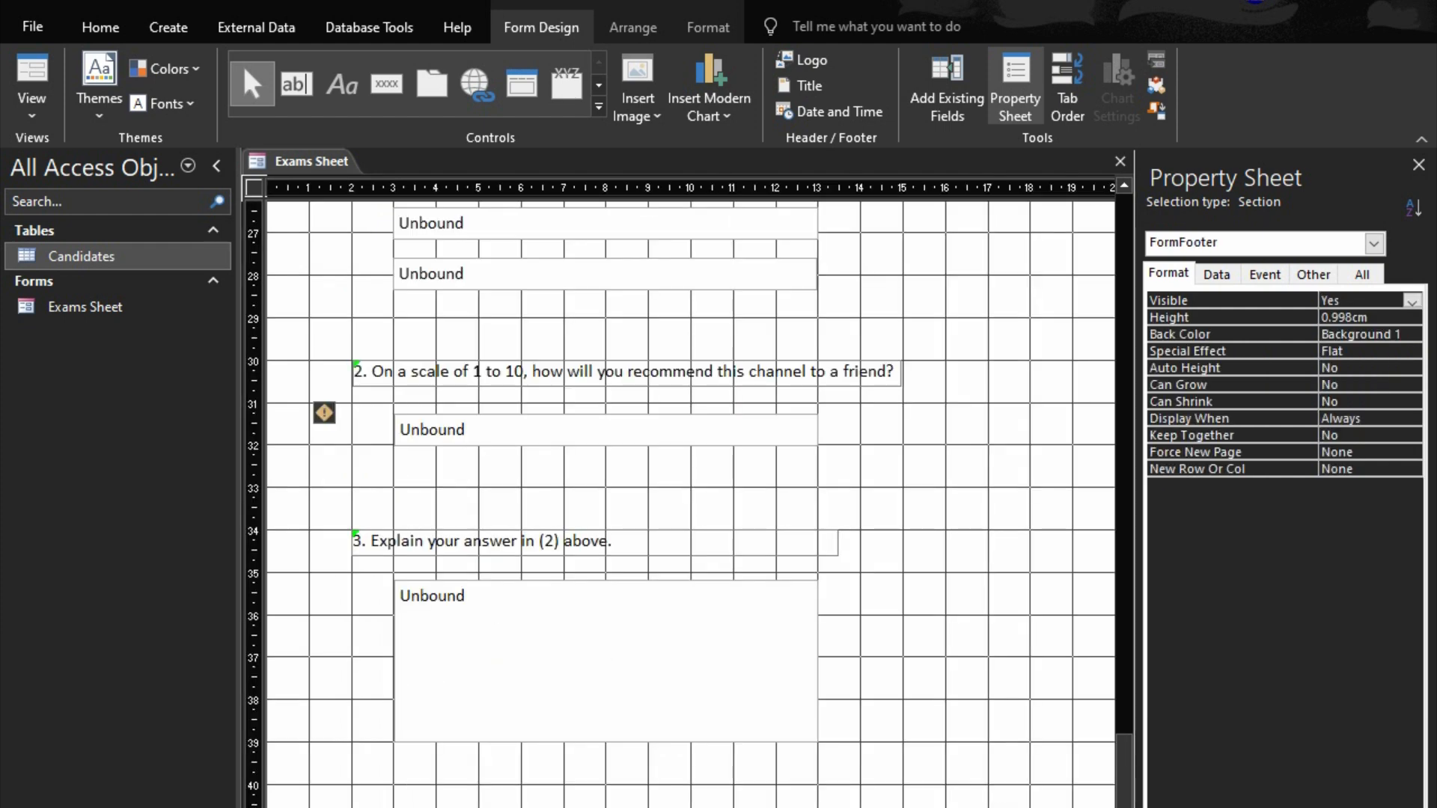
{"action": "scroll", "coordinate": [772, 779], "scroll_direction": "up", "scroll_amount": 4}
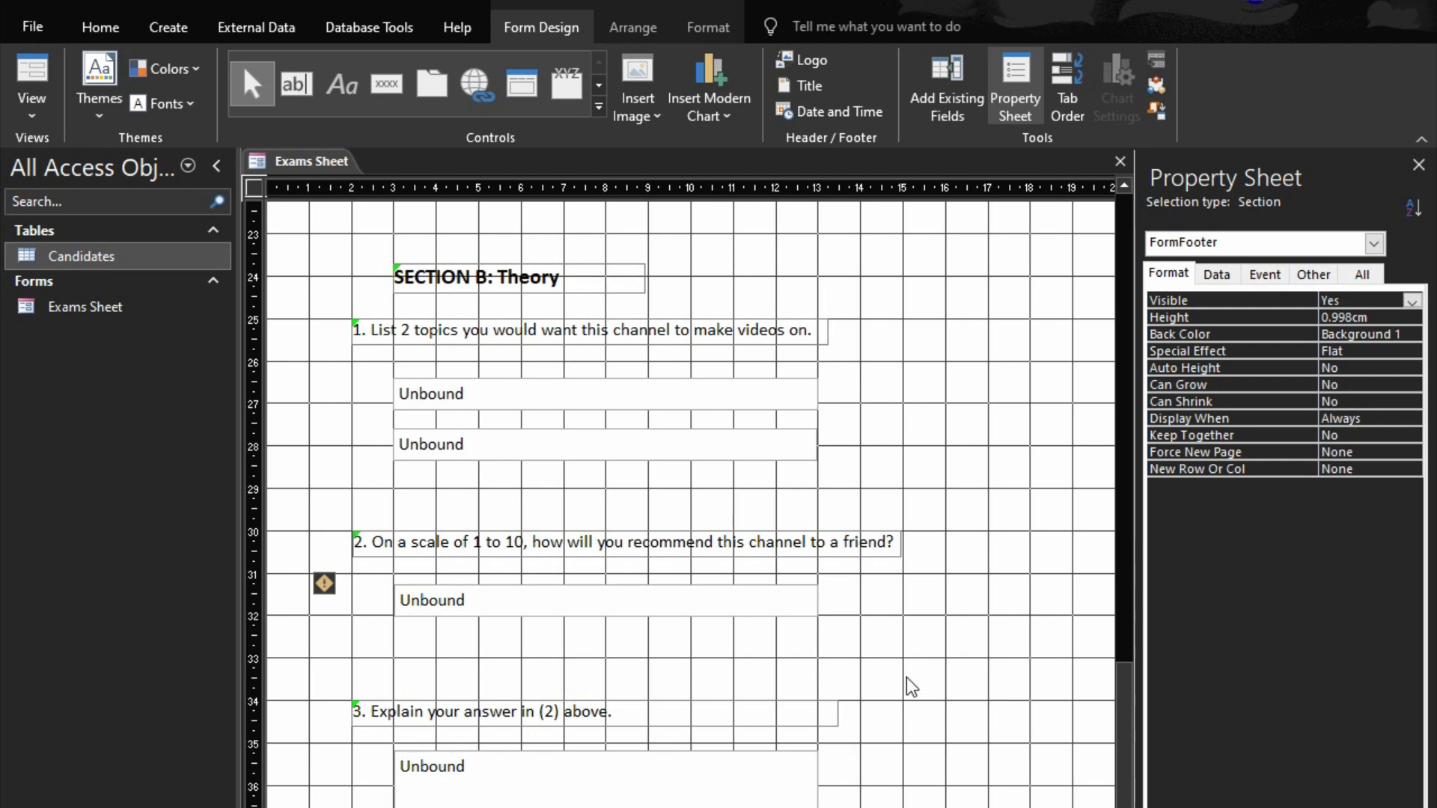
{"action": "scroll", "coordinate": [928, 690], "scroll_direction": "up", "scroll_amount": 1}
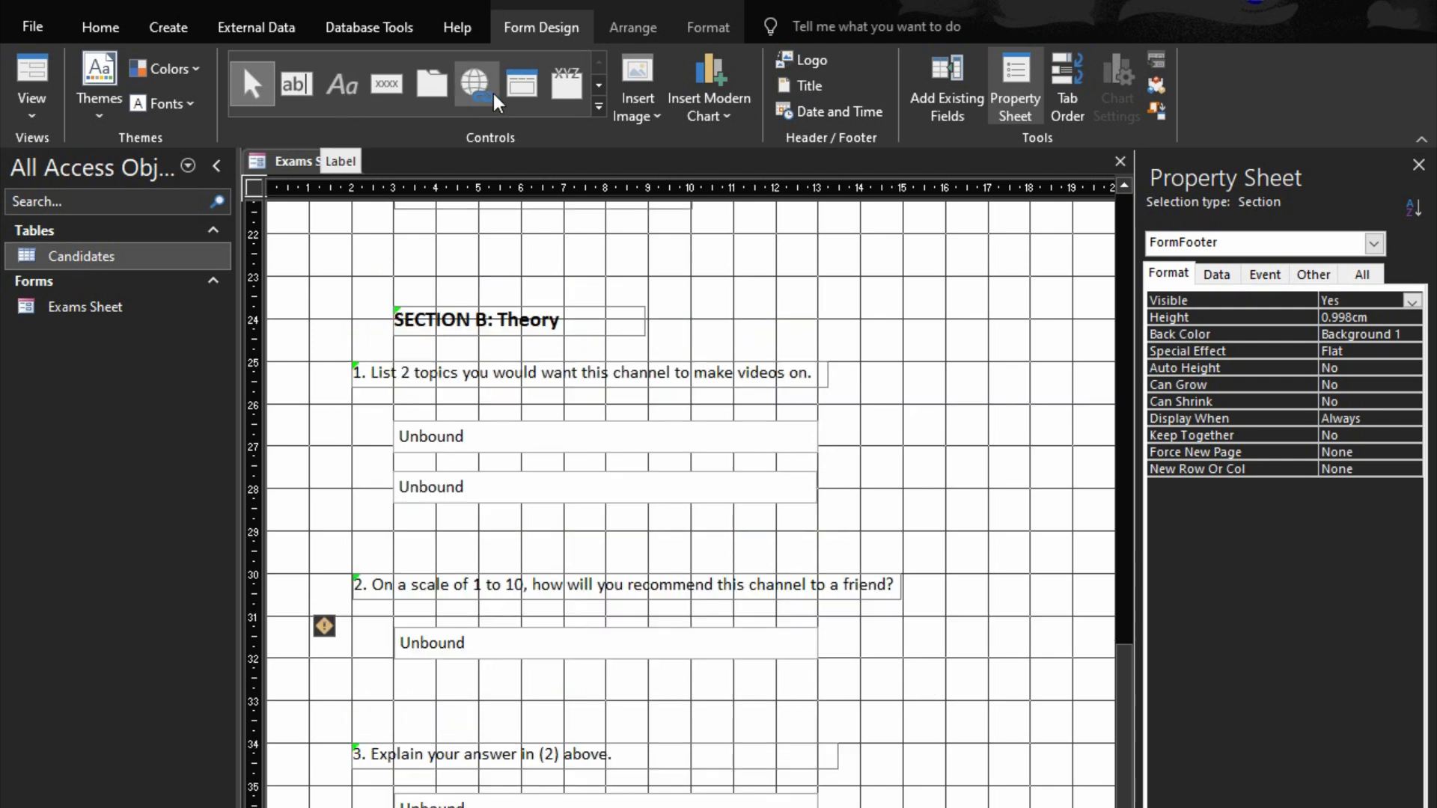
{"action": "left_click", "coordinate": [599, 93]}
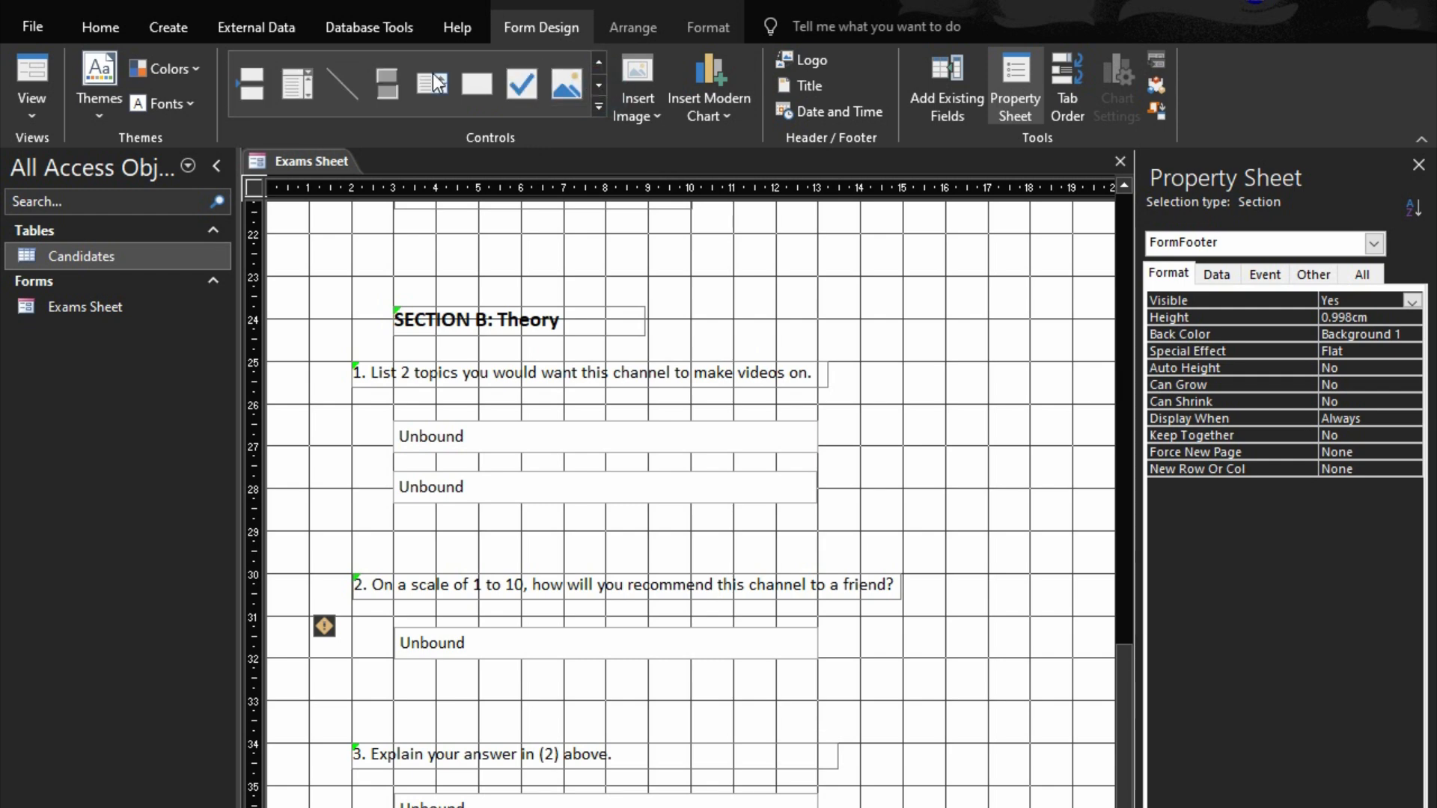
{"action": "left_click", "coordinate": [297, 84]}
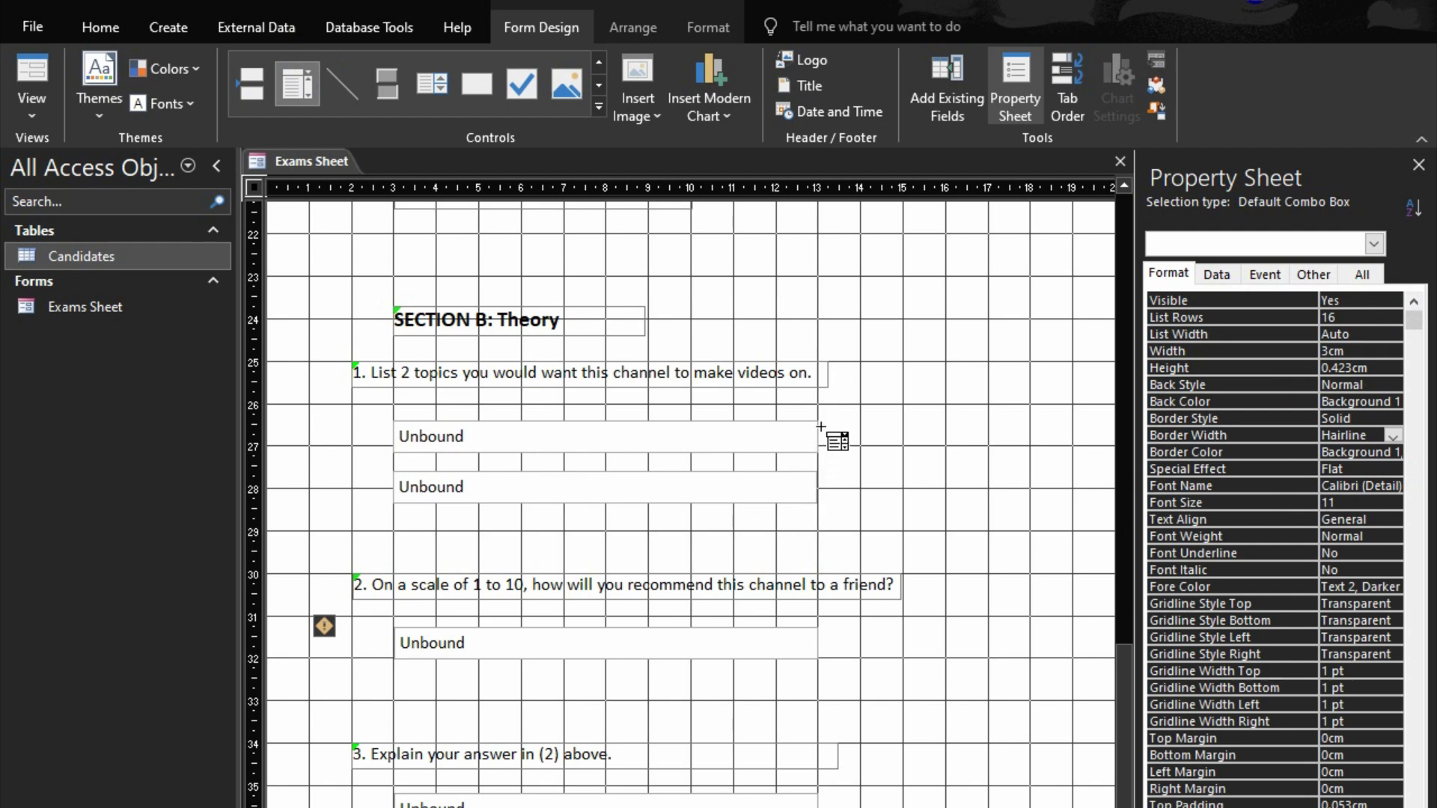
{"action": "left_click_drag", "start_coordinate": [818, 422], "coordinate": [932, 454]}
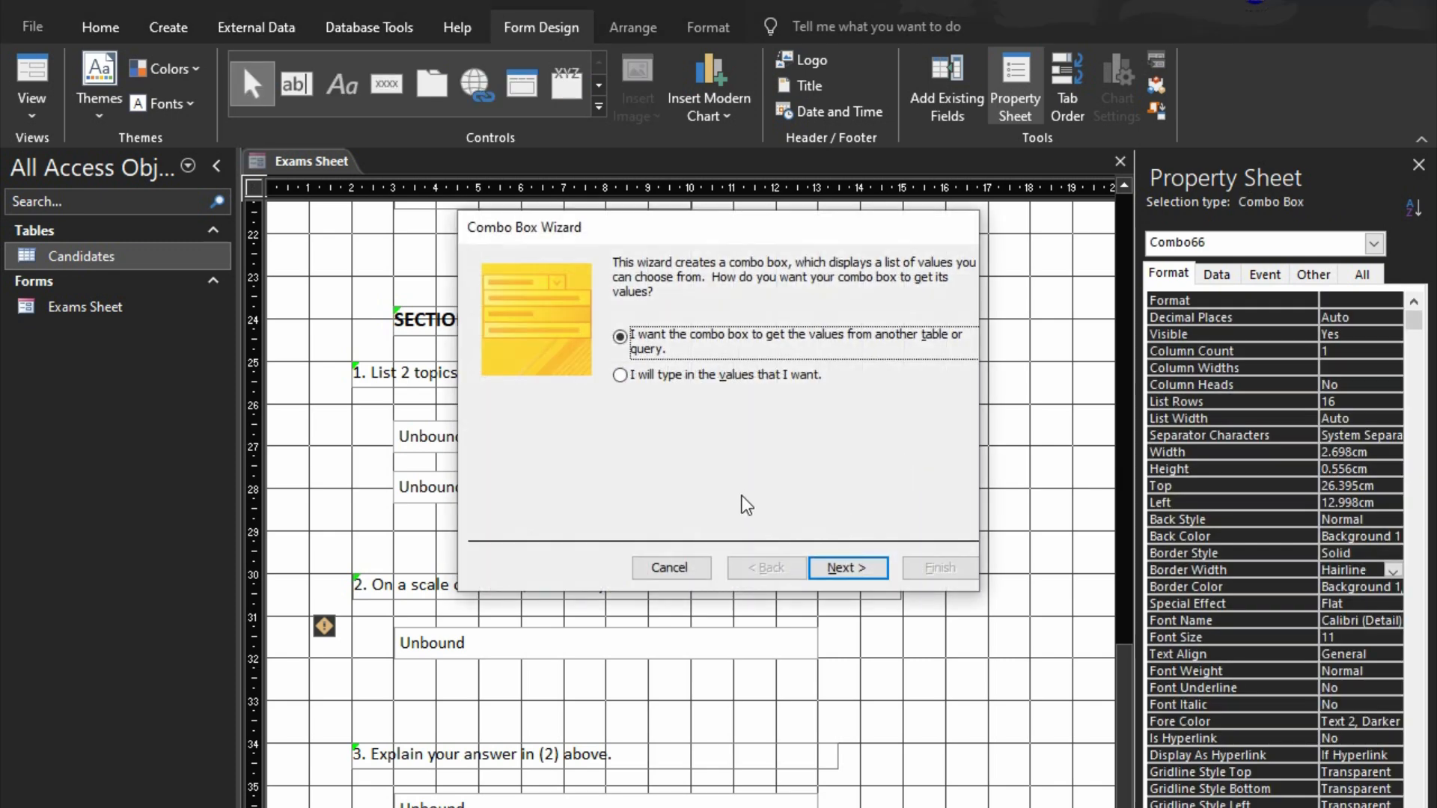
{"action": "left_click", "coordinate": [622, 378]}
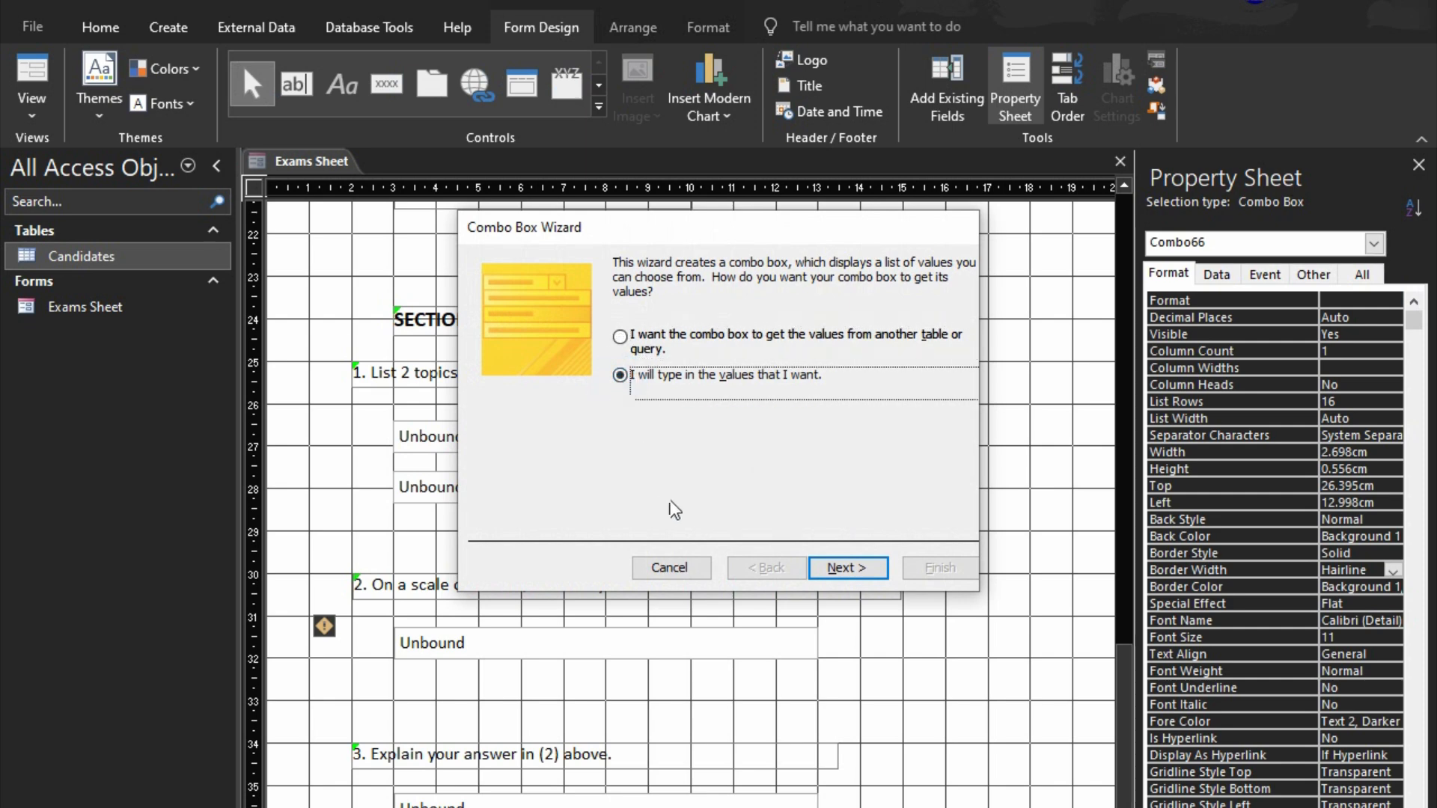
{"action": "left_click", "coordinate": [848, 578]}
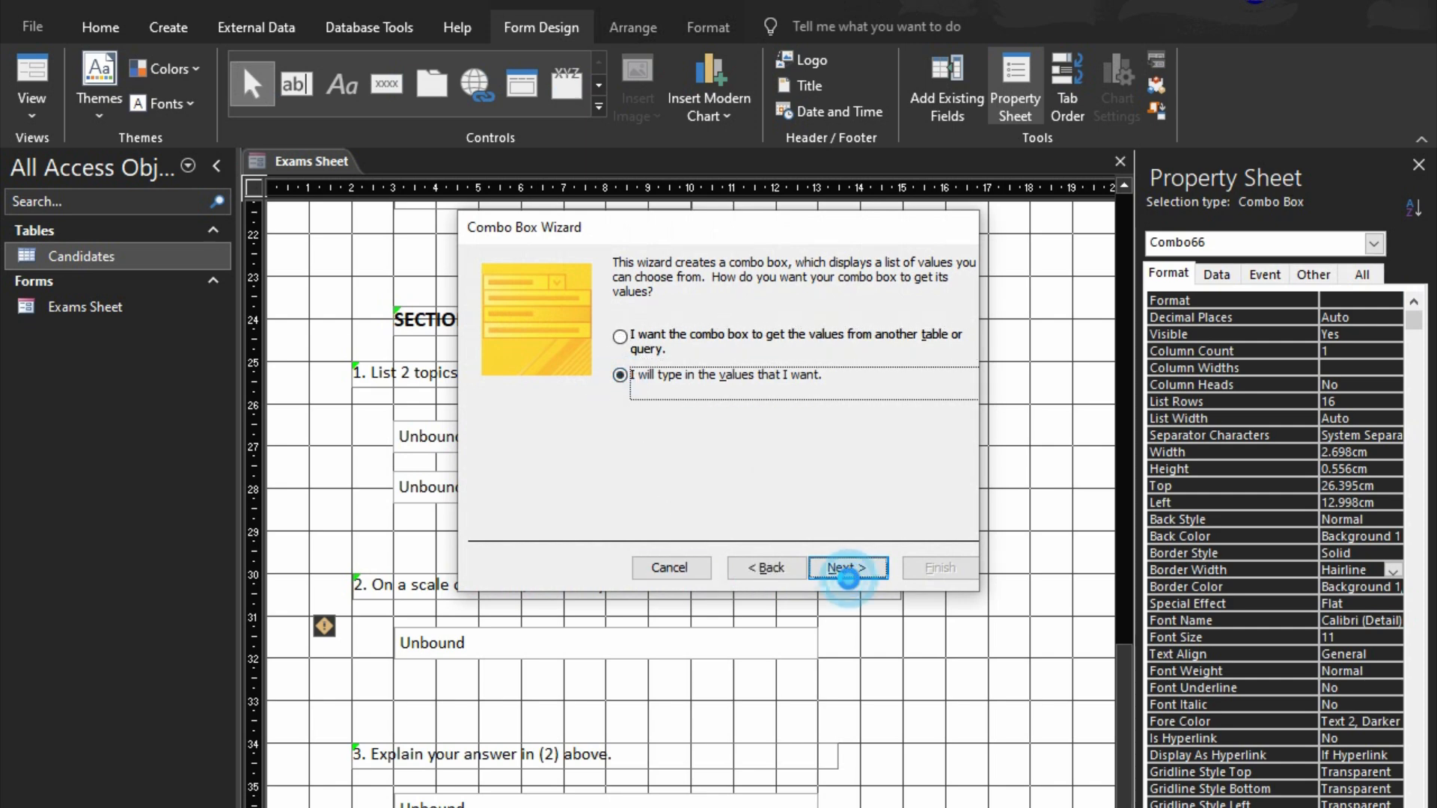
- Enter No and Yes as the combo box values, fit the column width, and finish the wizard with the default label
{"action": "left_click", "coordinate": [535, 403]}
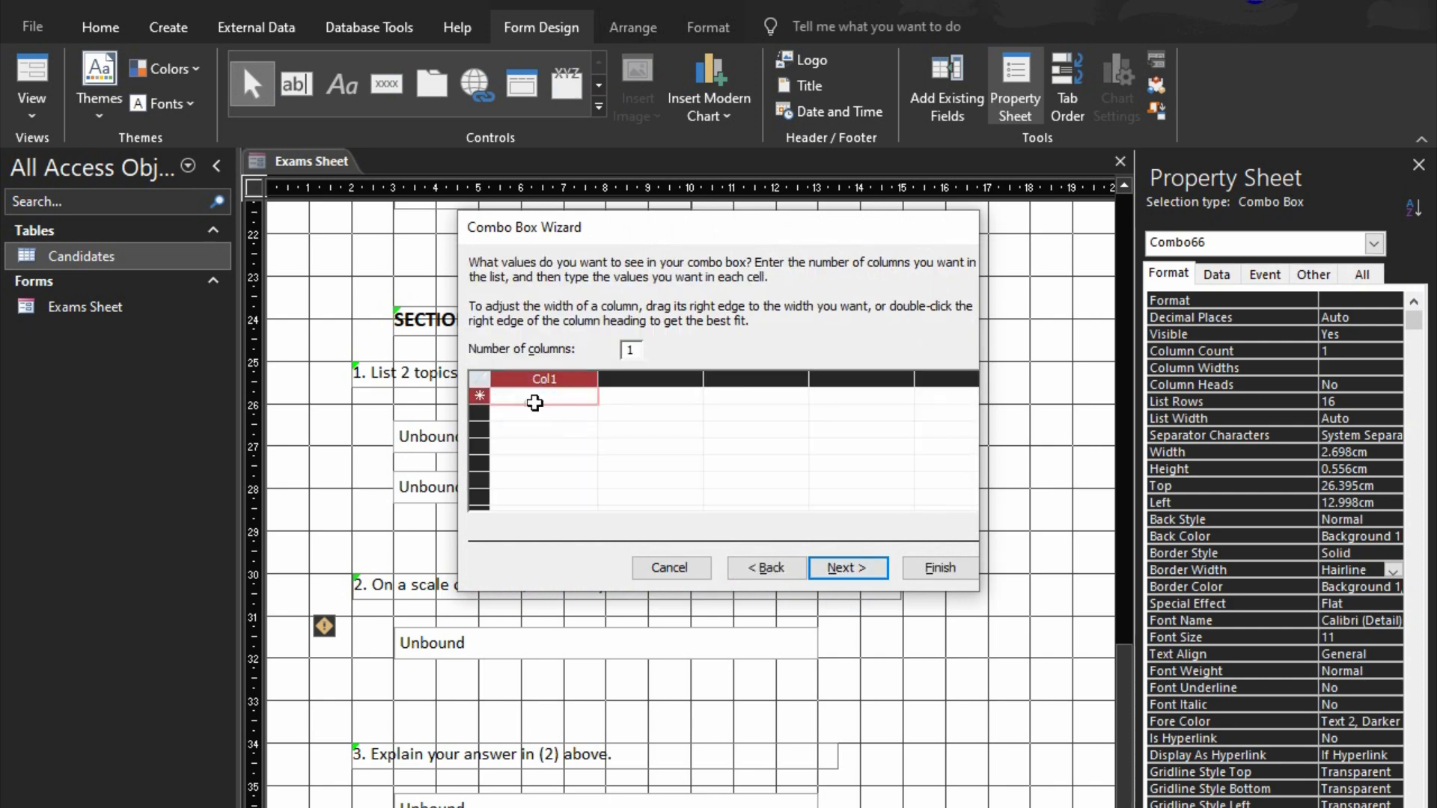
{"action": "type", "text": "No"}
{"action": "key", "text": "Return"}
{"action": "type", "text": "Y"}
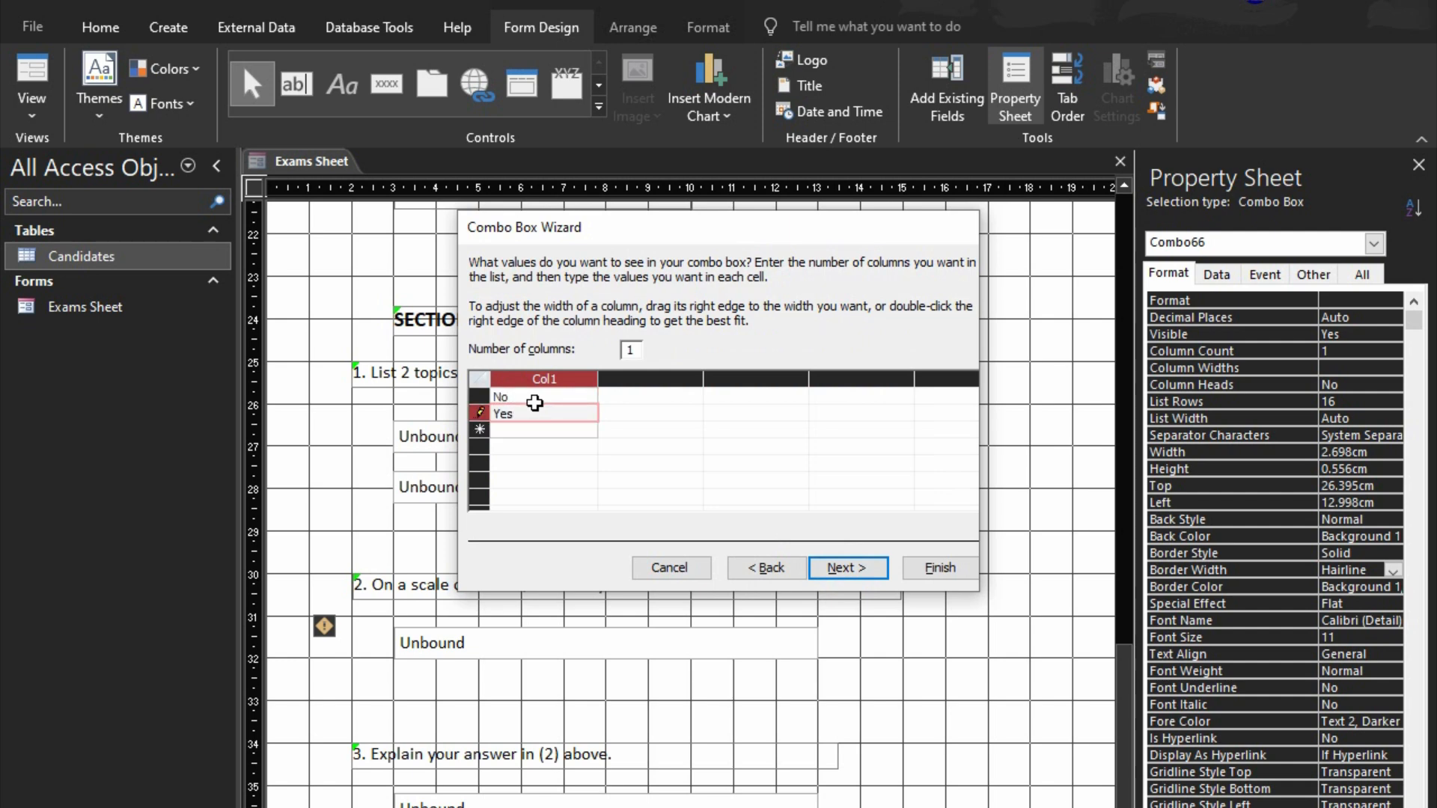
{"action": "type", "text": "es"}
{"action": "double_click", "coordinate": [597, 378]}
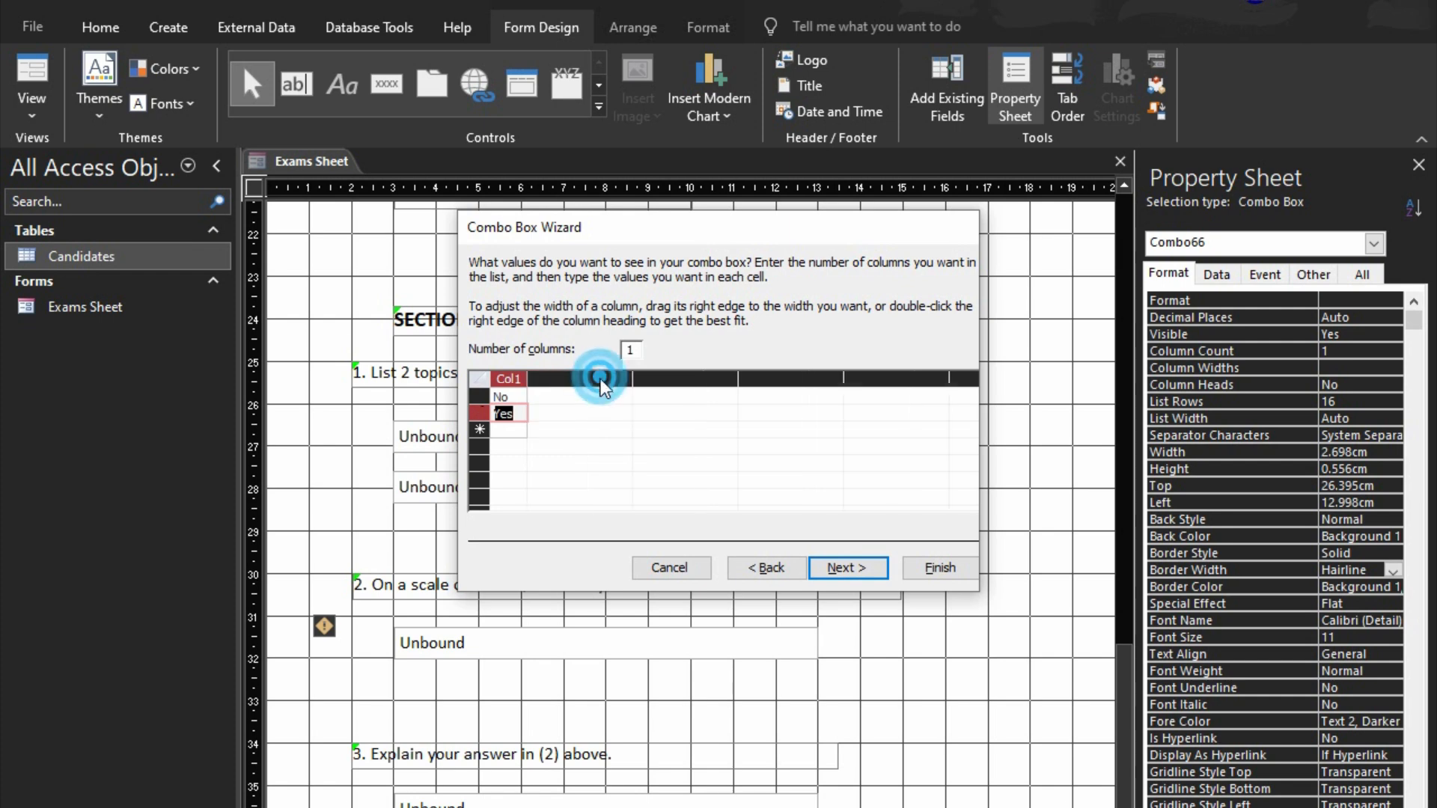
{"action": "left_click", "coordinate": [837, 568]}
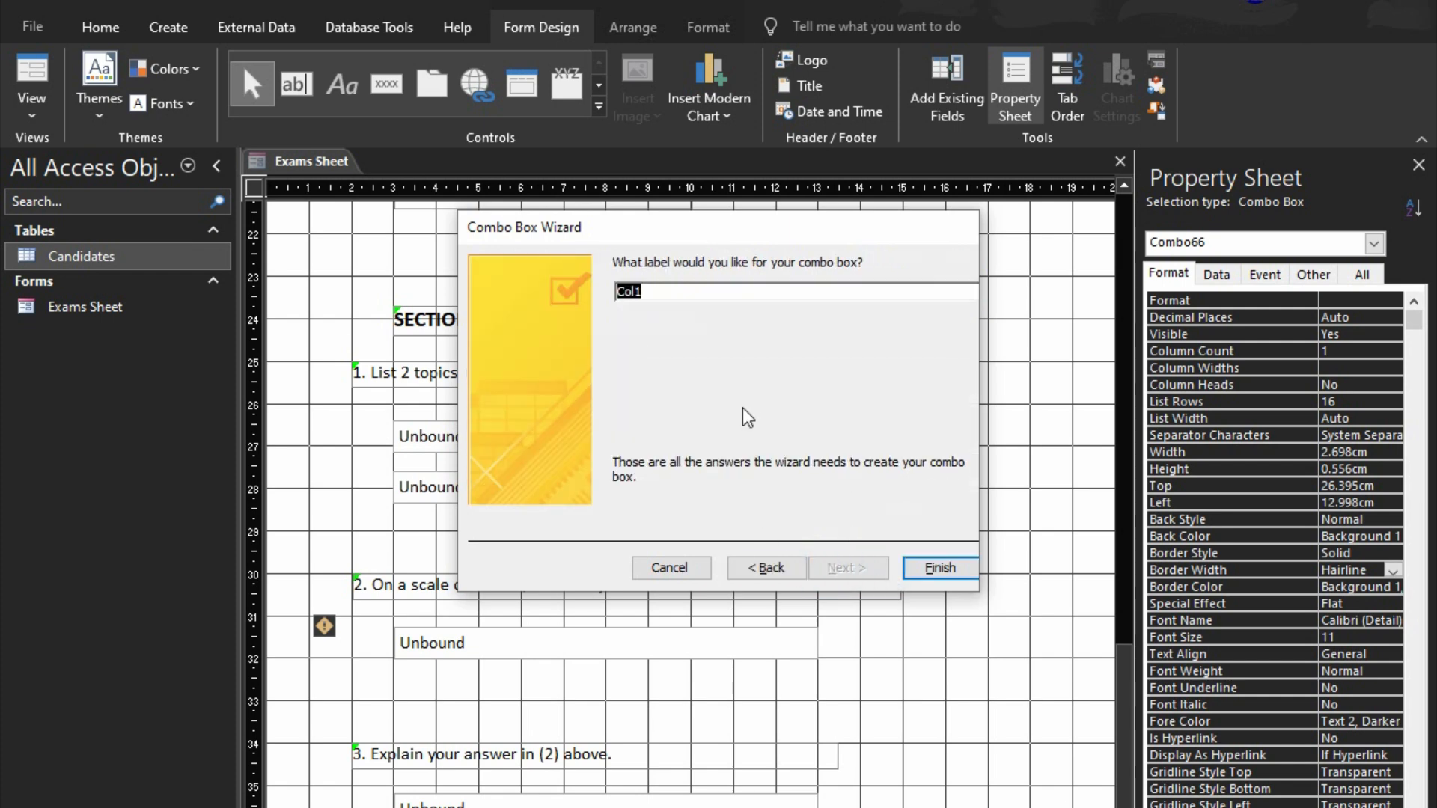
{"action": "left_click", "coordinate": [937, 568]}
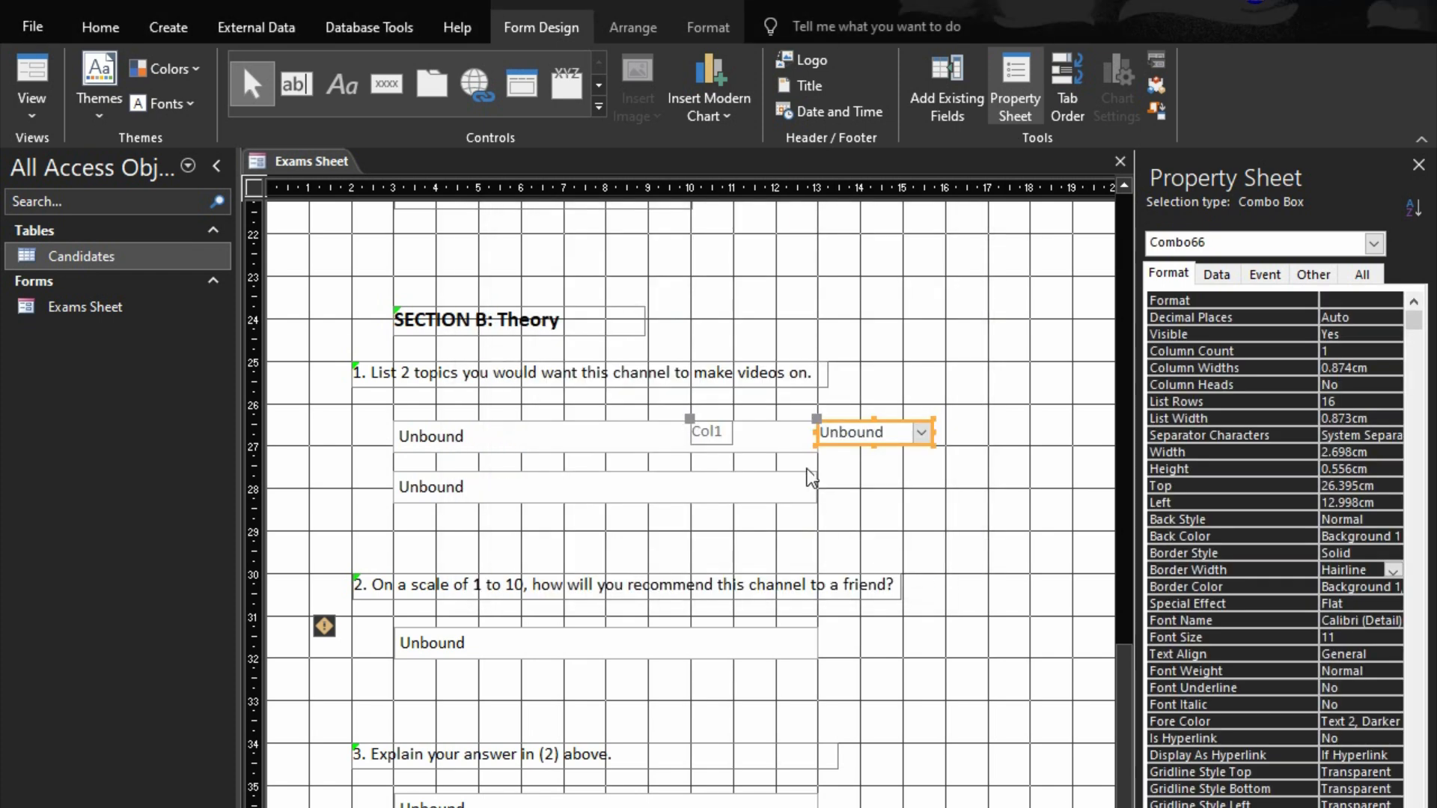
- Delete the combo box's attached label and match the combo box's height to the adjacent answer box
{"action": "left_click", "coordinate": [723, 434]}
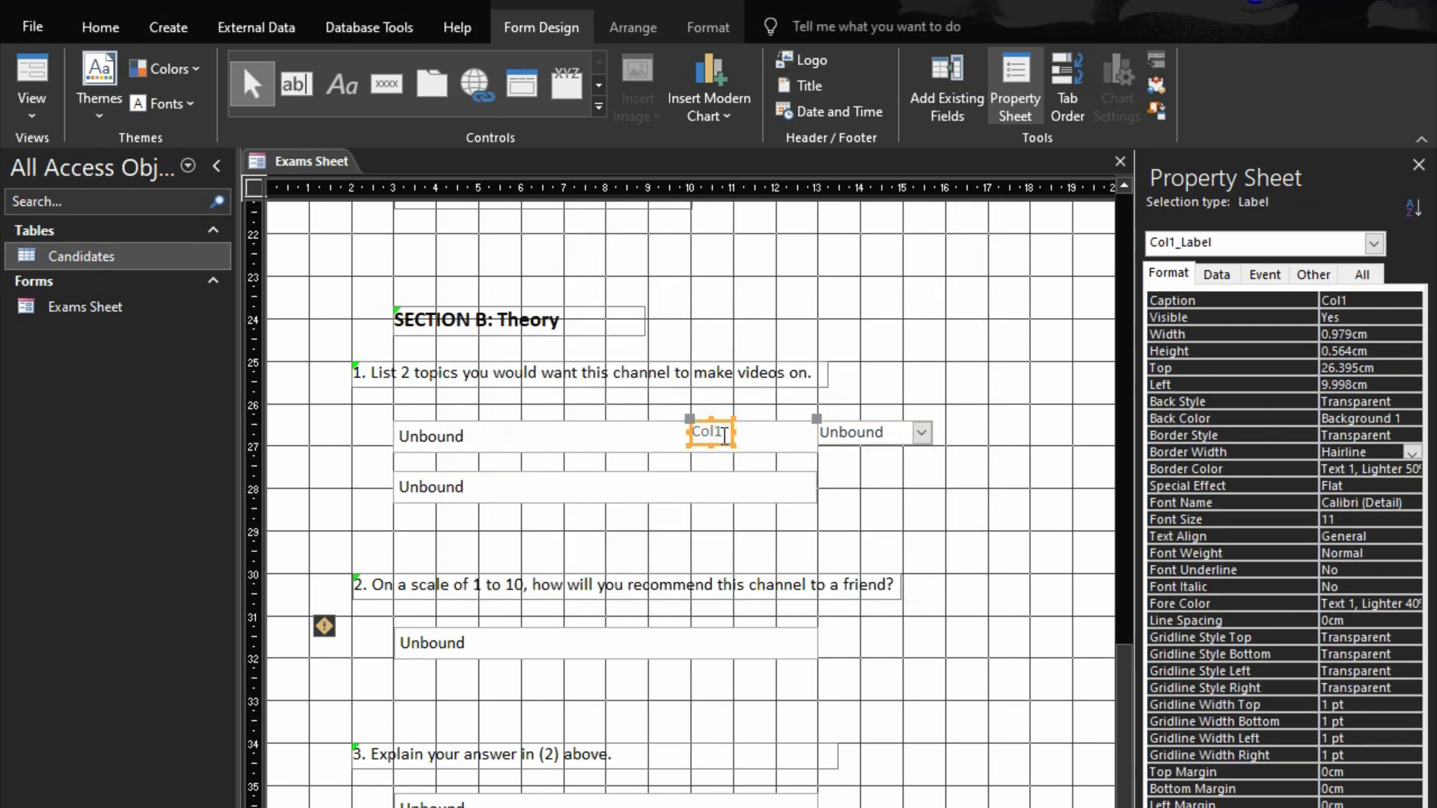
{"action": "key", "text": "Delete"}
{"action": "left_click_drag", "start_coordinate": [983, 419], "coordinate": [779, 446]}
{"action": "right_click", "coordinate": [781, 440]}
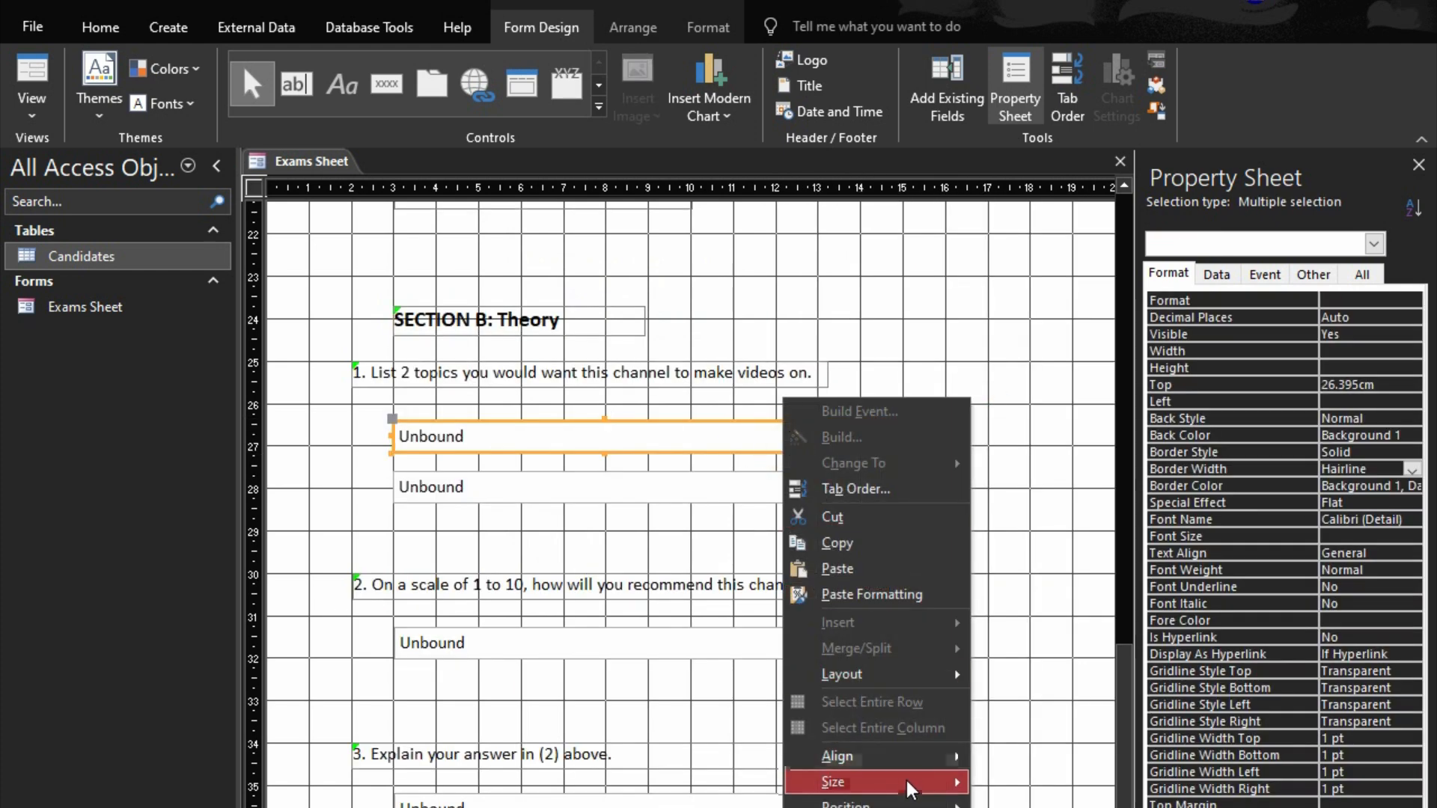
{"action": "mouse_move", "coordinate": [970, 786]}
{"action": "left_click", "coordinate": [1048, 807]}
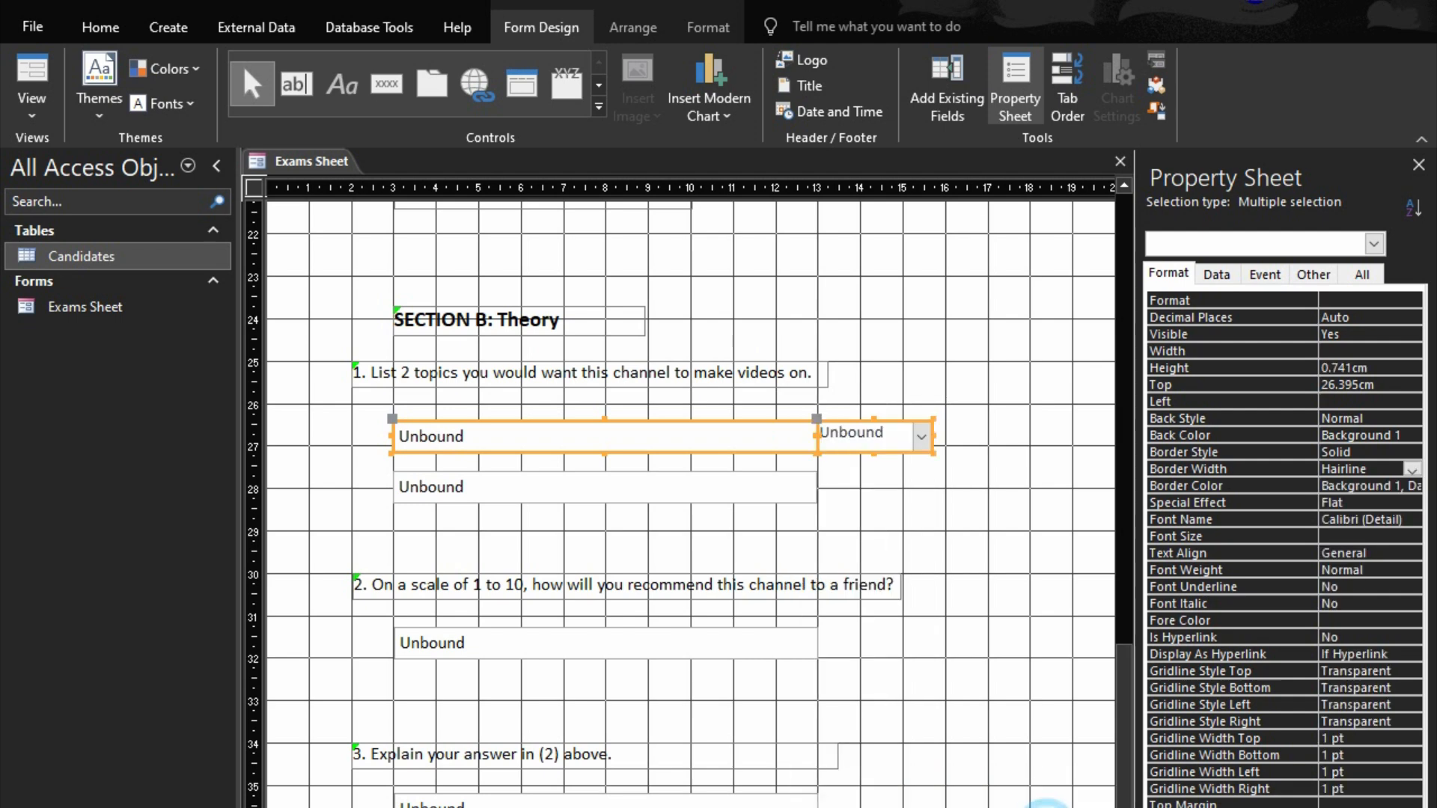
{"action": "left_click", "coordinate": [949, 451]}
- Add control margins to the combo box and narrow it to about 2 cm wide
{"action": "left_click", "coordinate": [926, 440]}
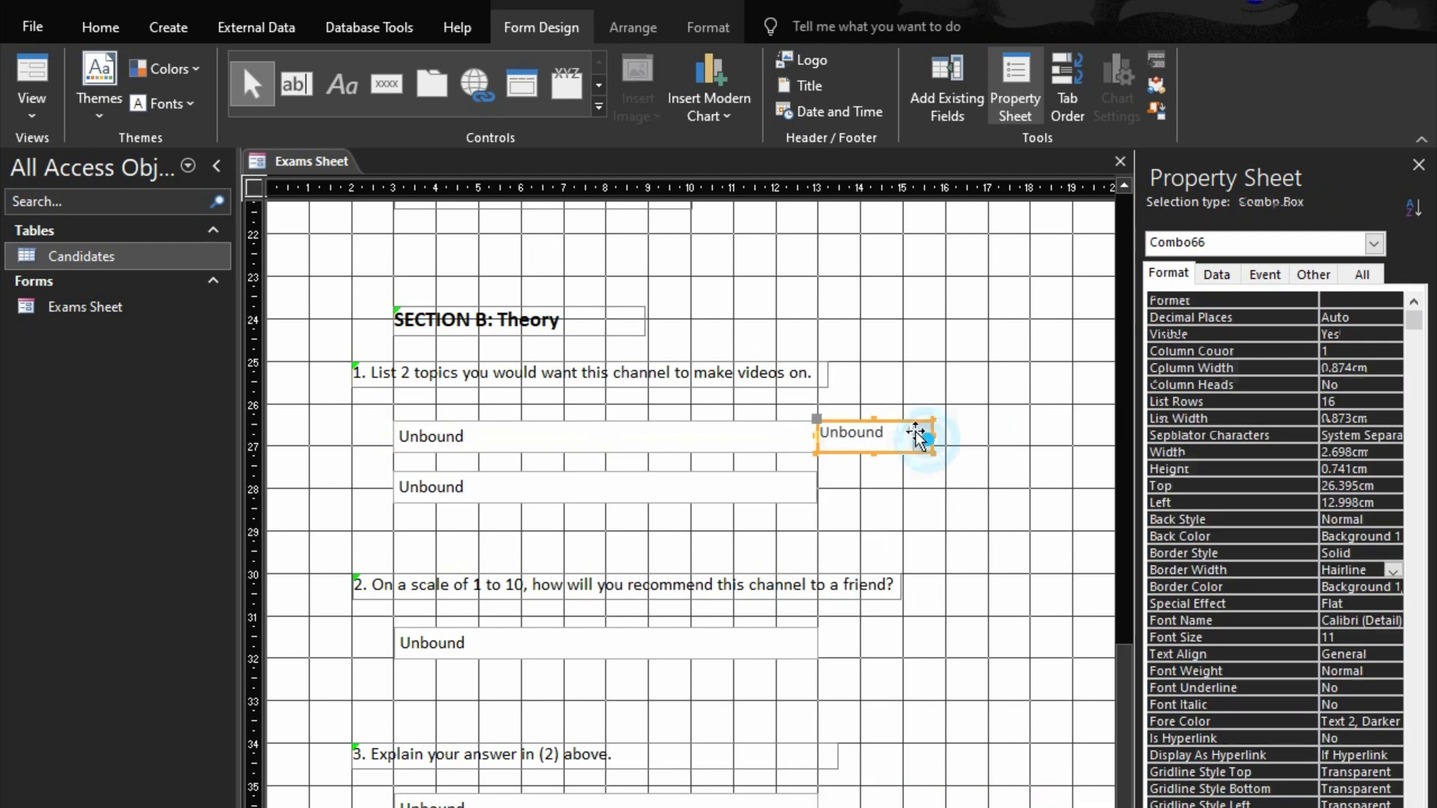
{"action": "left_click", "coordinate": [640, 28]}
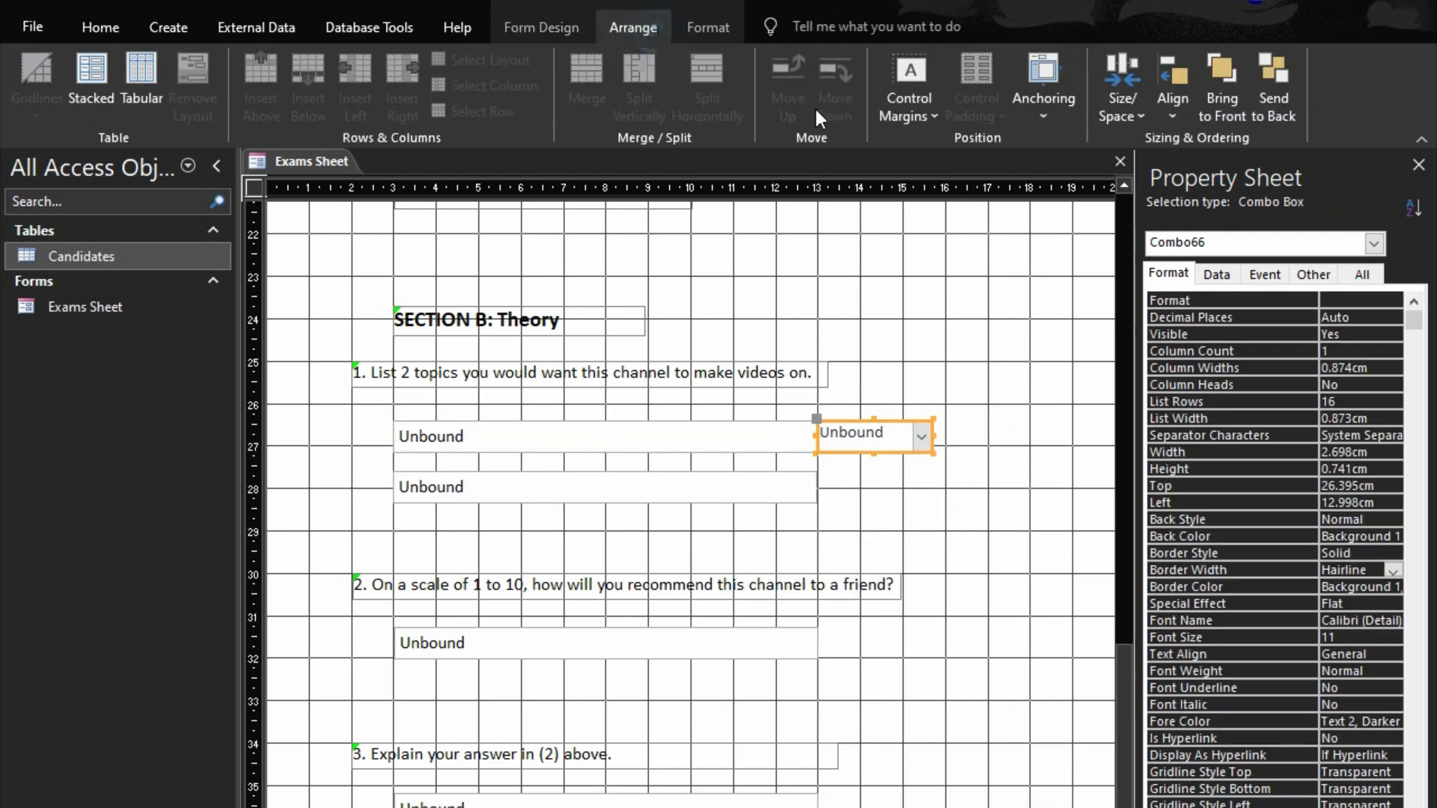
{"action": "left_click", "coordinate": [909, 112]}
{"action": "left_click", "coordinate": [937, 245]}
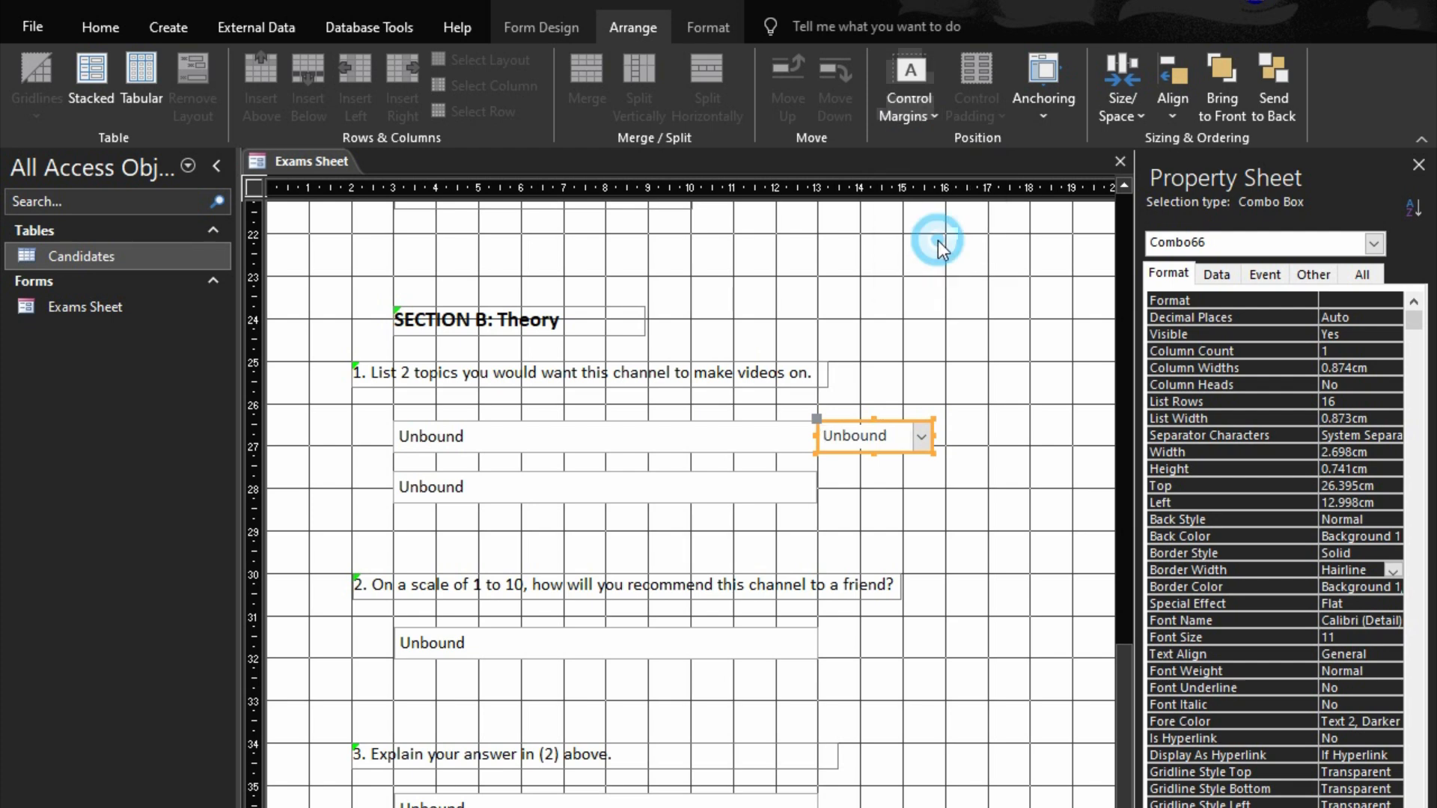
{"action": "left_click", "coordinate": [981, 430]}
{"action": "left_click", "coordinate": [931, 435]}
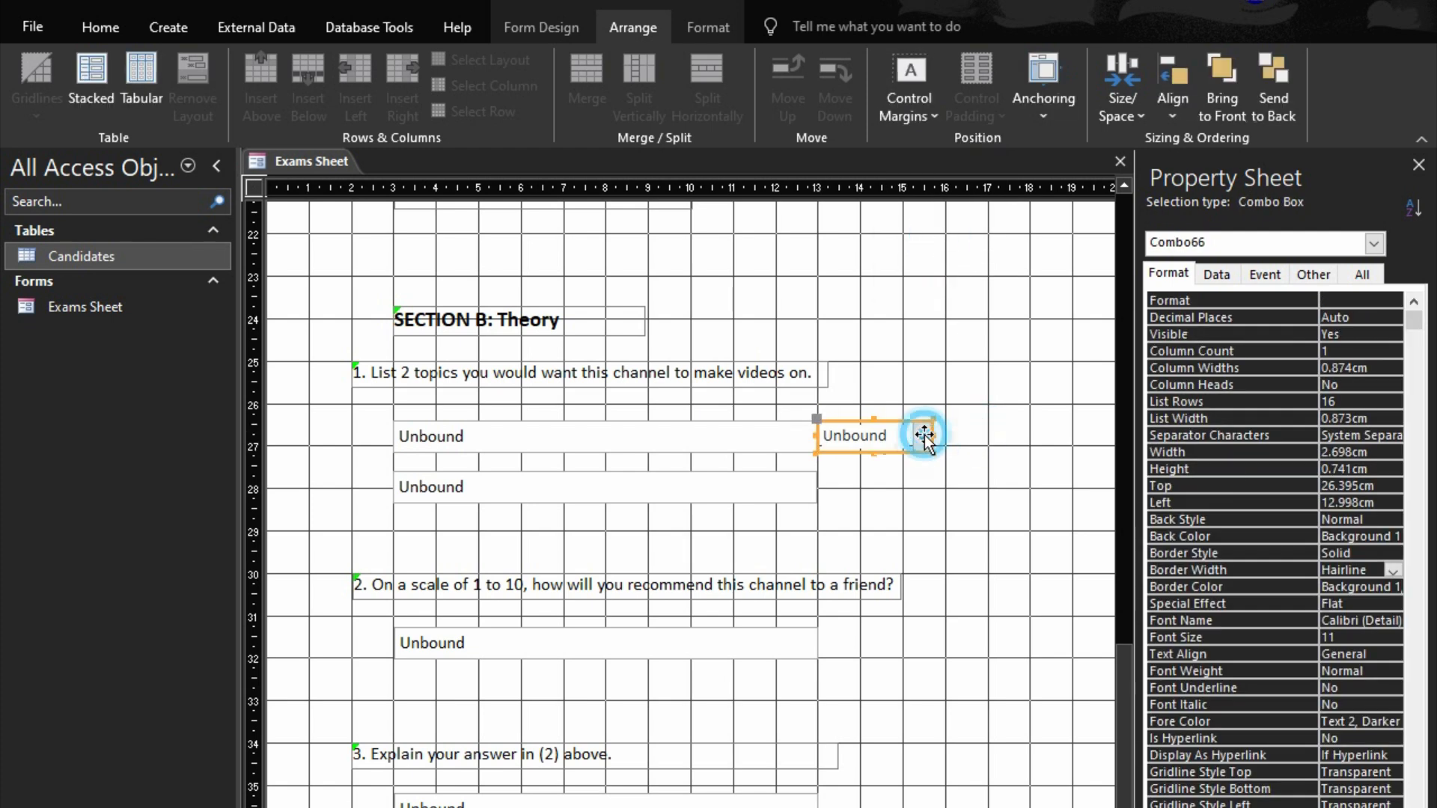
{"action": "left_click_drag", "start_coordinate": [932, 432], "coordinate": [904, 434]}
{"action": "left_click", "coordinate": [942, 430]}
{"action": "left_click", "coordinate": [896, 432]}
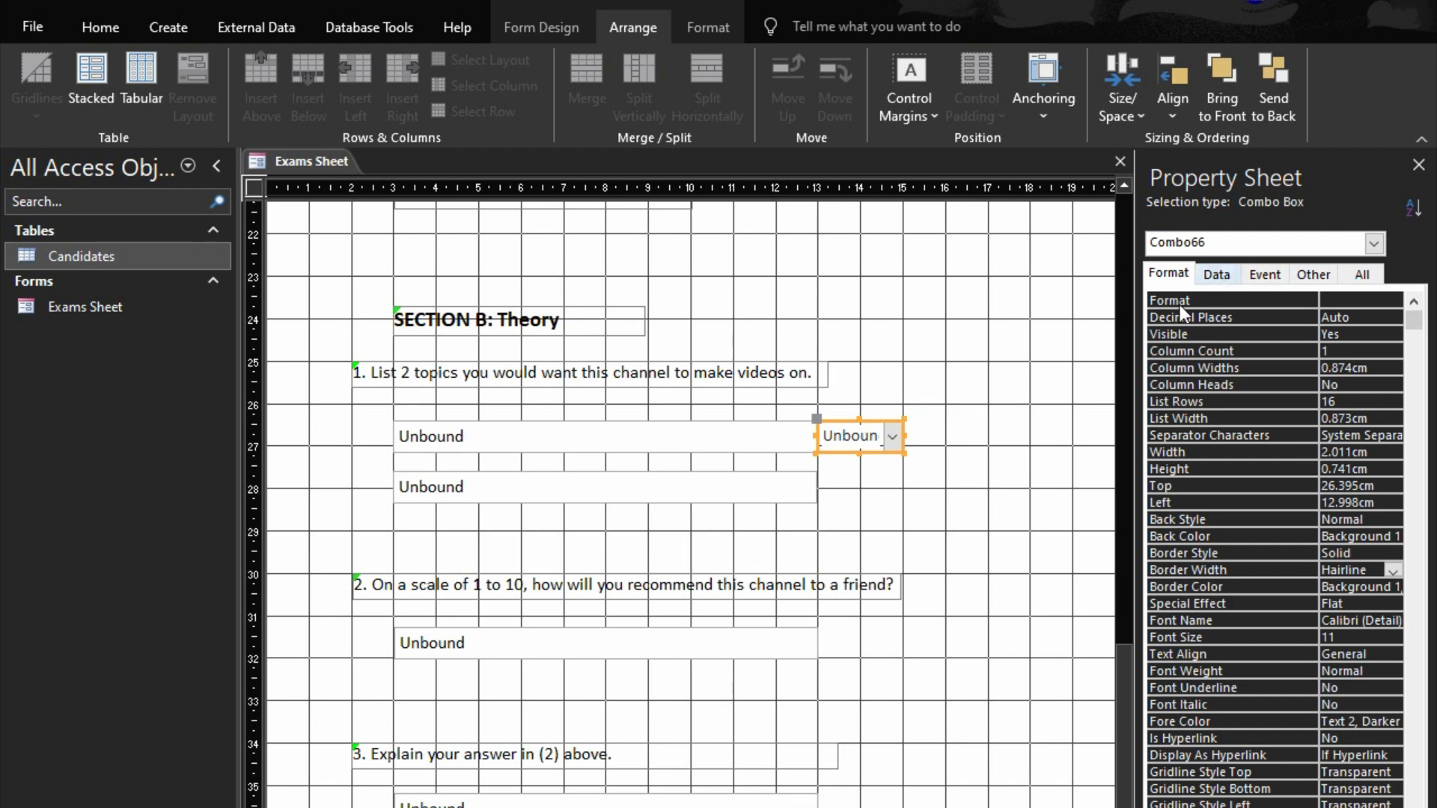
- Preview the running form and check the choices in the new combo box beside Section B question 1's first answer box
{"action": "key", "text": "F5"}
{"action": "scroll", "coordinate": [886, 796], "scroll_direction": "down", "scroll_amount": 10}
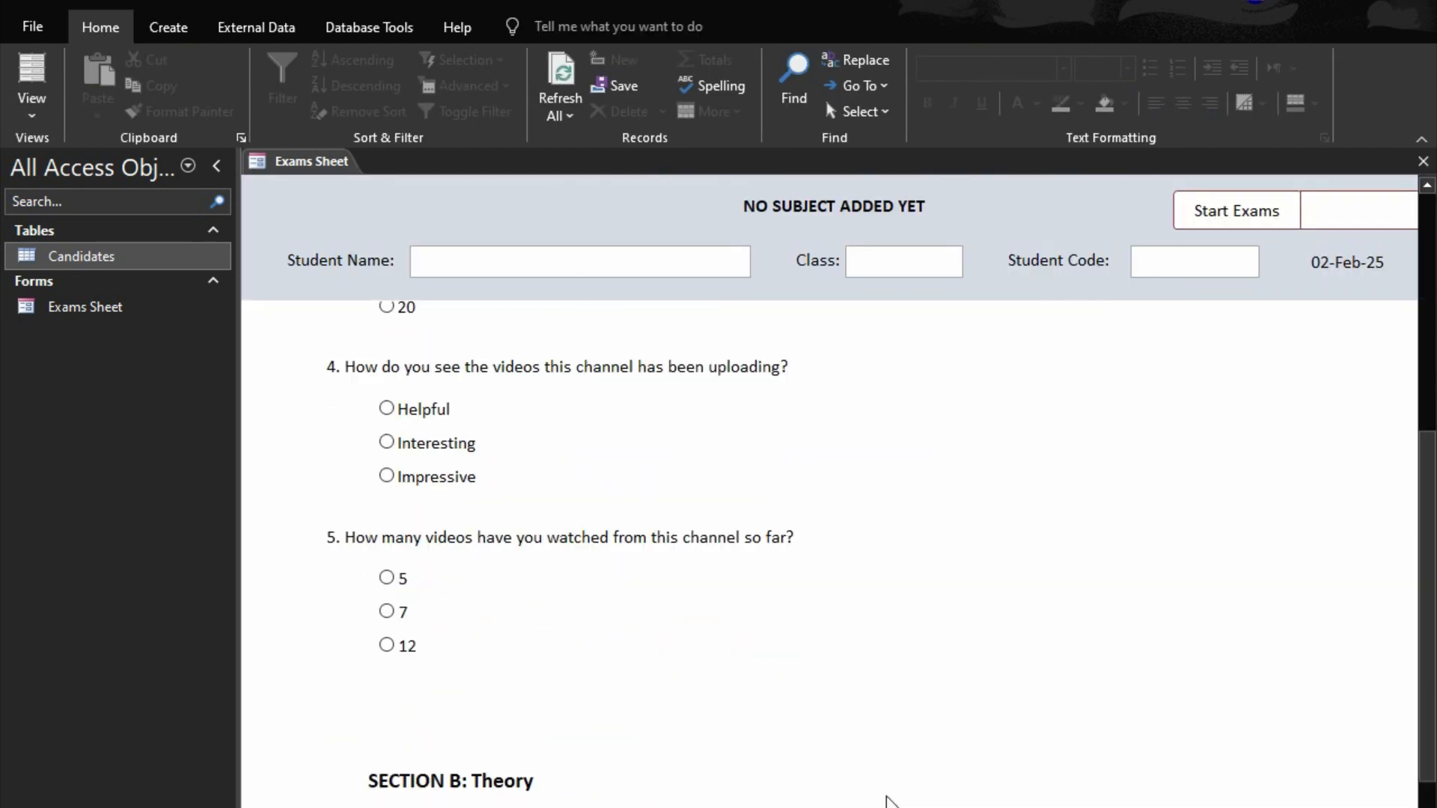
{"action": "left_click", "coordinate": [867, 417]}
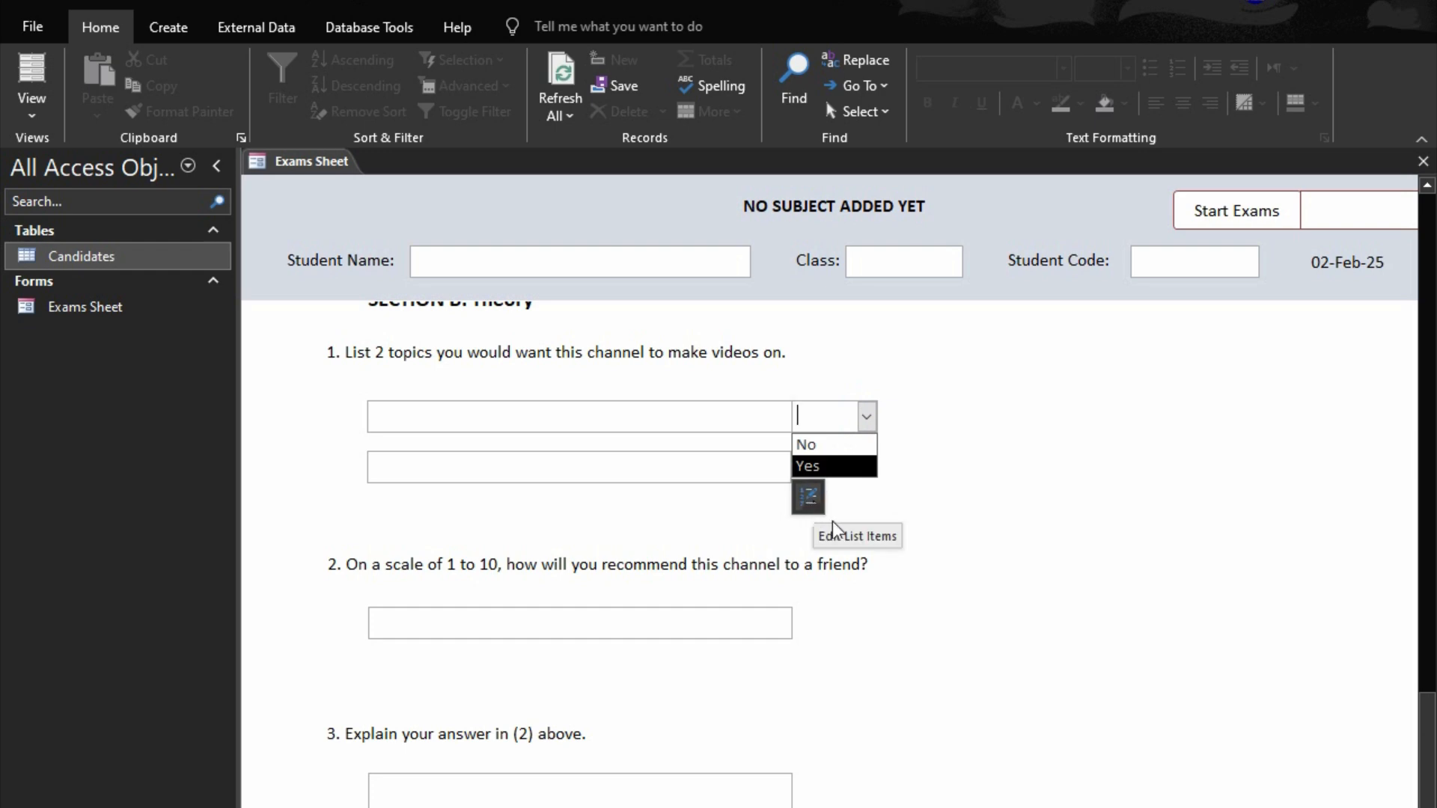
{"action": "left_click", "coordinate": [961, 461]}
- Return to Design View and set the combo box's Limit To List to Yes and Allow Value List Edits to No
{"action": "right_click", "coordinate": [907, 414]}
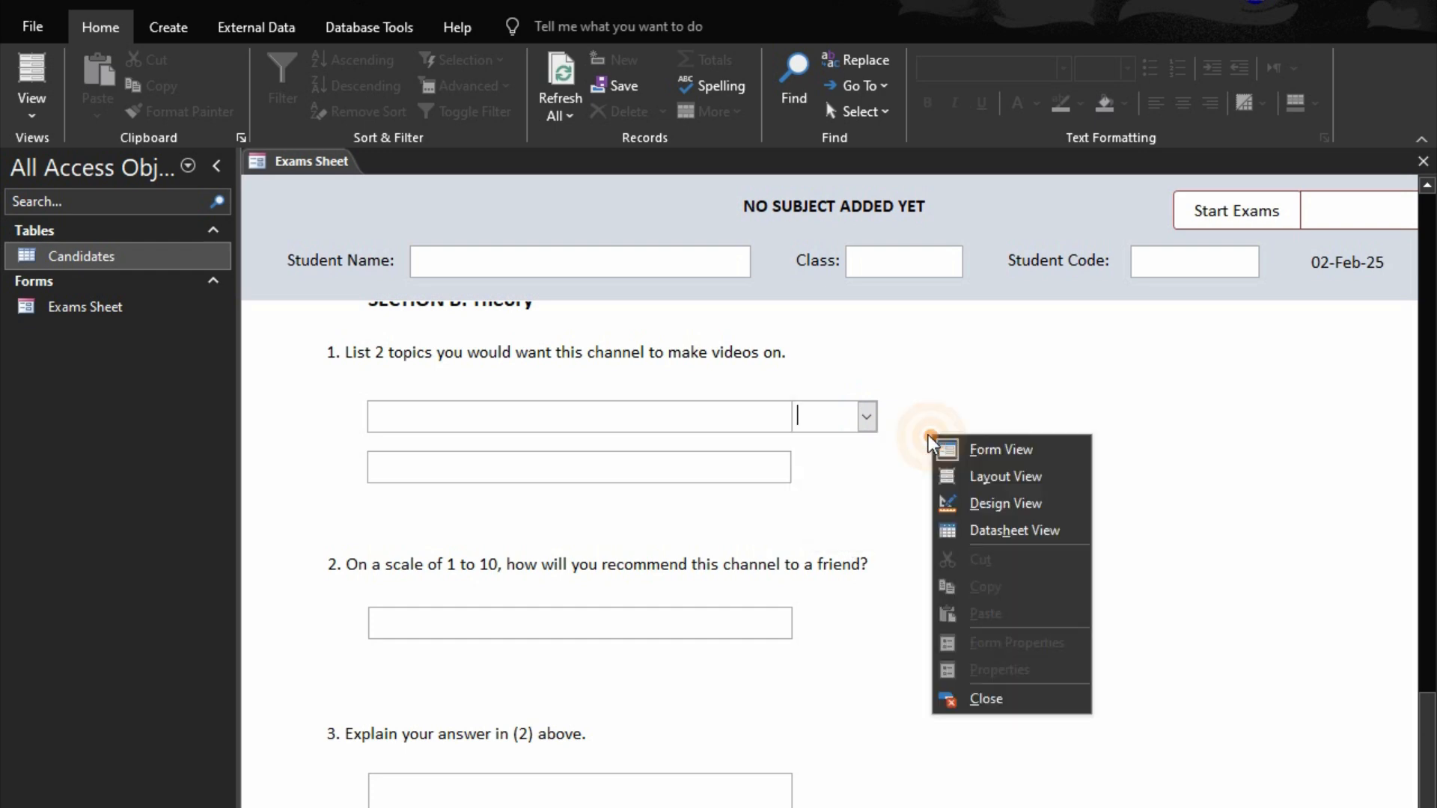
{"action": "left_click", "coordinate": [979, 504]}
{"action": "scroll", "coordinate": [688, 495], "scroll_direction": "down", "scroll_amount": 10}
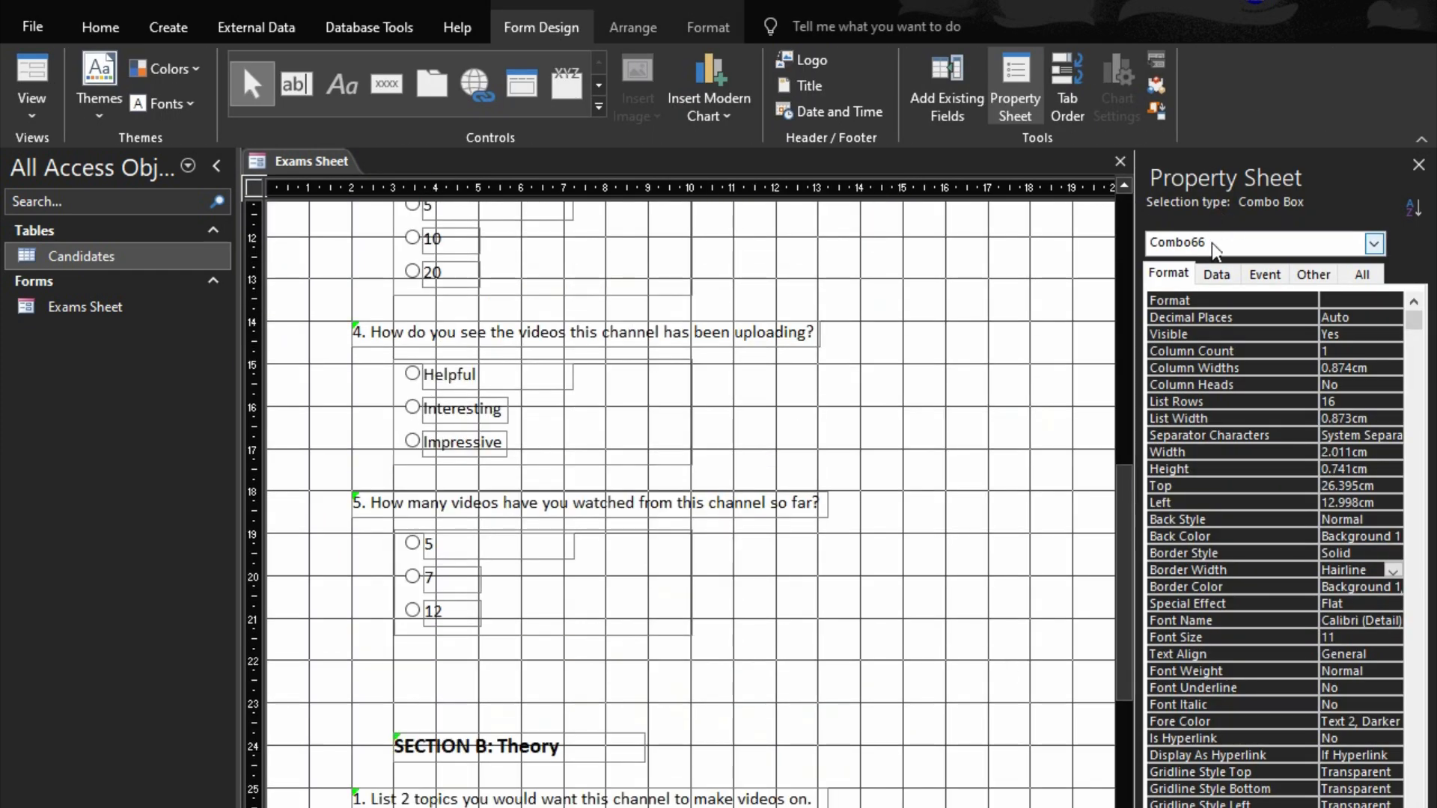
{"action": "left_click", "coordinate": [1216, 276]}
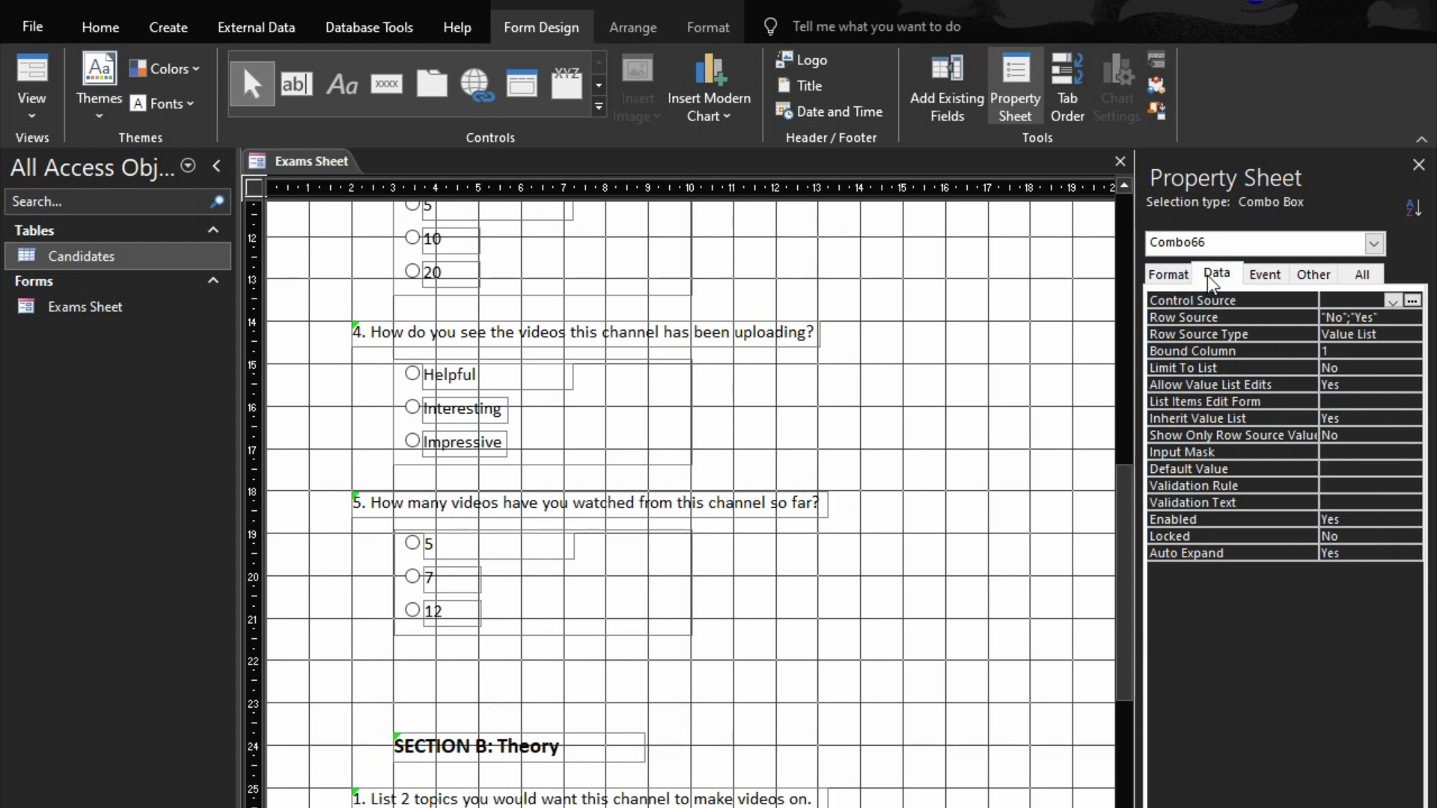
{"action": "double_click", "coordinate": [1216, 370]}
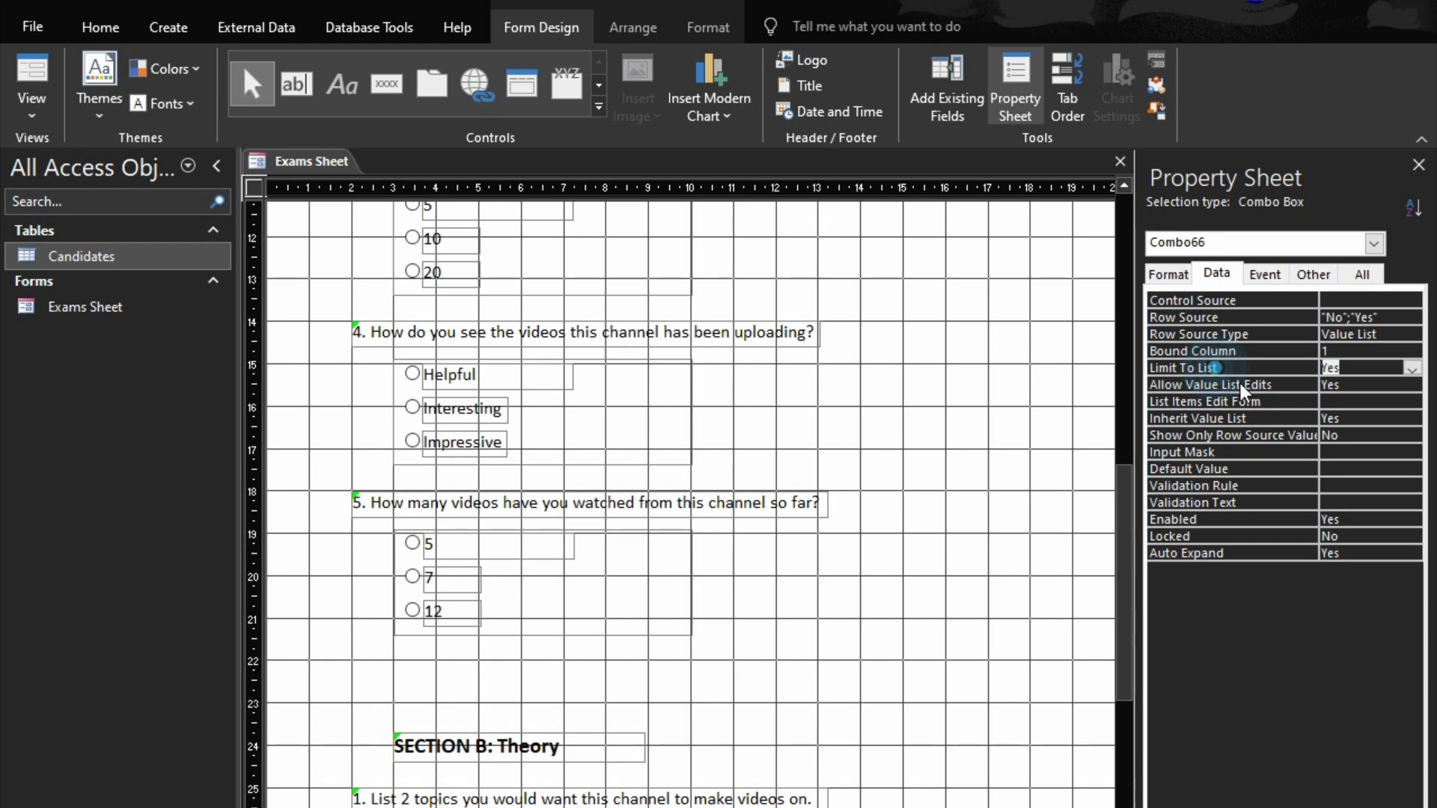
{"action": "double_click", "coordinate": [1242, 385]}
{"action": "left_click", "coordinate": [1250, 402]}
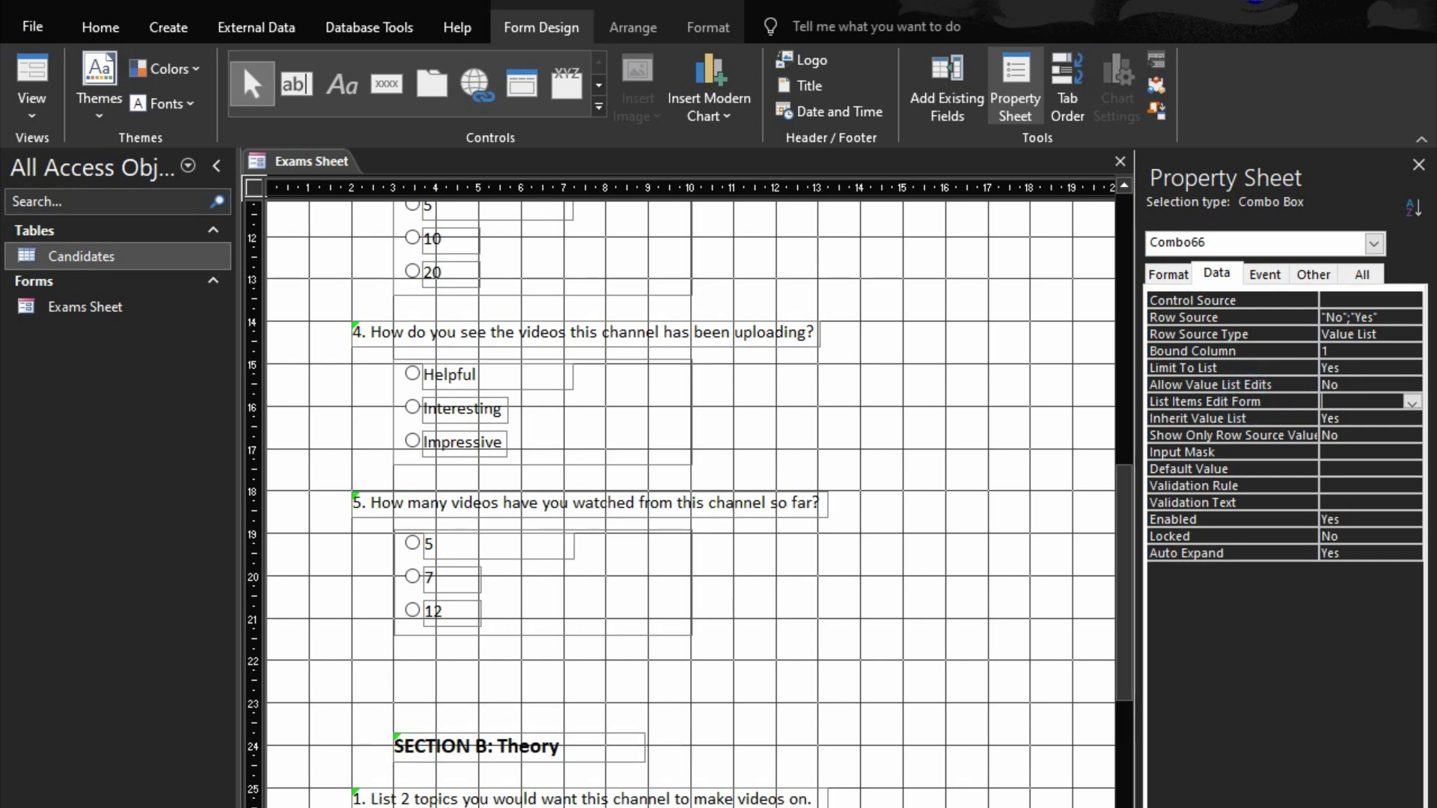
- Run the form again and examine the combo box's drop-down list with list editing disabled
{"action": "key", "text": "F5"}
{"action": "scroll", "coordinate": [1004, 683], "scroll_direction": "down", "scroll_amount": 10}
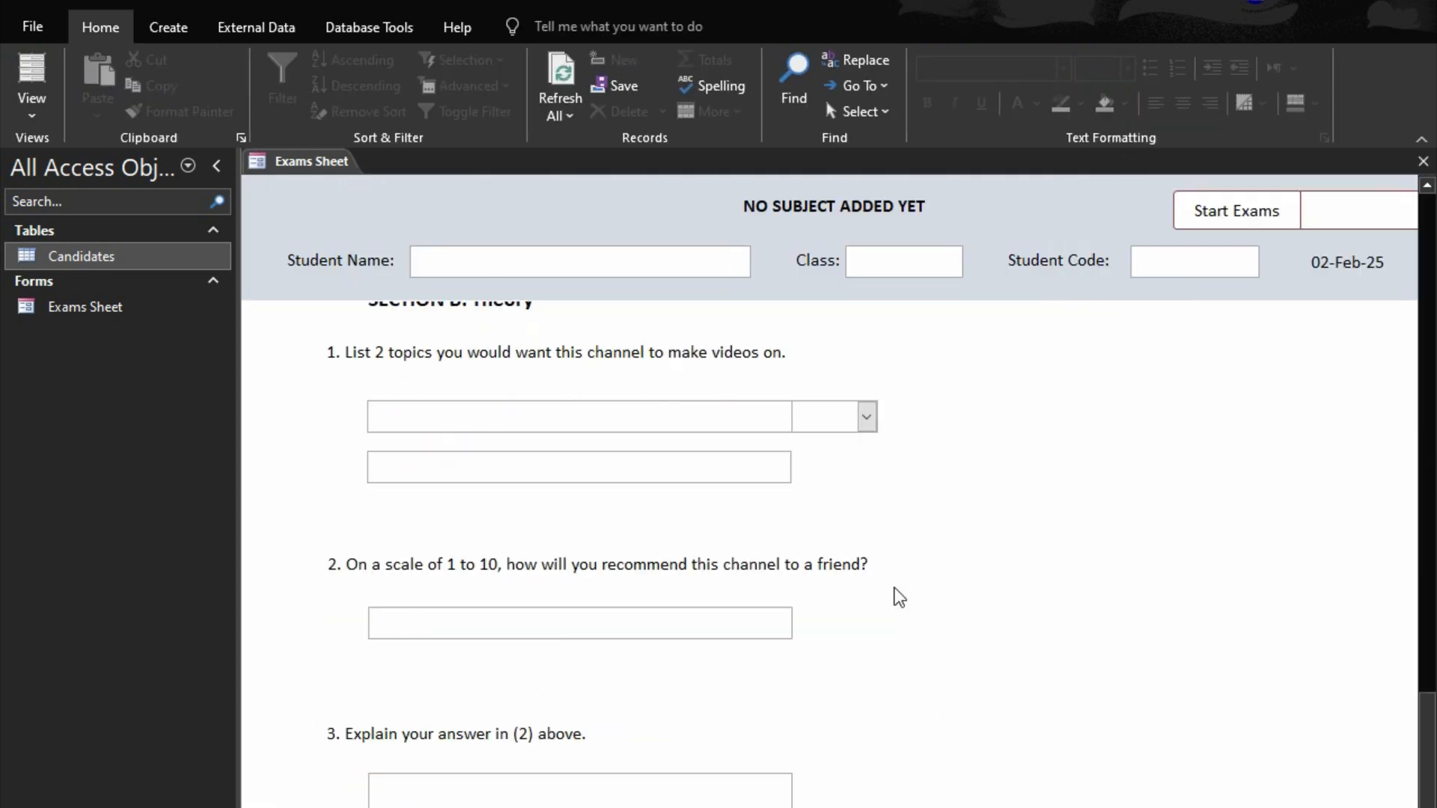
{"action": "left_click", "coordinate": [855, 413]}
{"action": "left_click", "coordinate": [866, 417]}
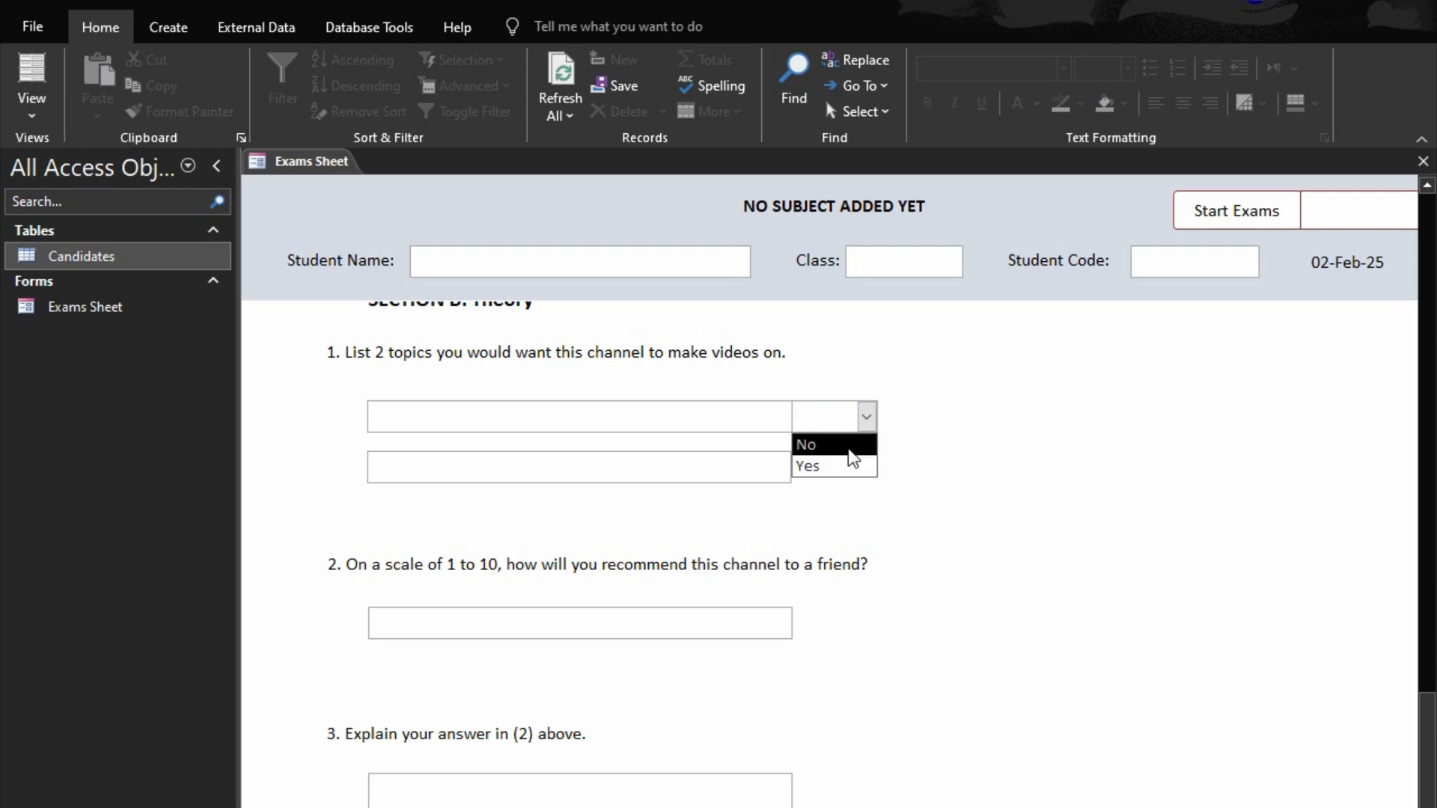
- Return to Design View and paste three copies of the No/Yes combo box beside Section B question 1
{"action": "left_click", "coordinate": [1050, 388]}
{"action": "right_click", "coordinate": [992, 453]}
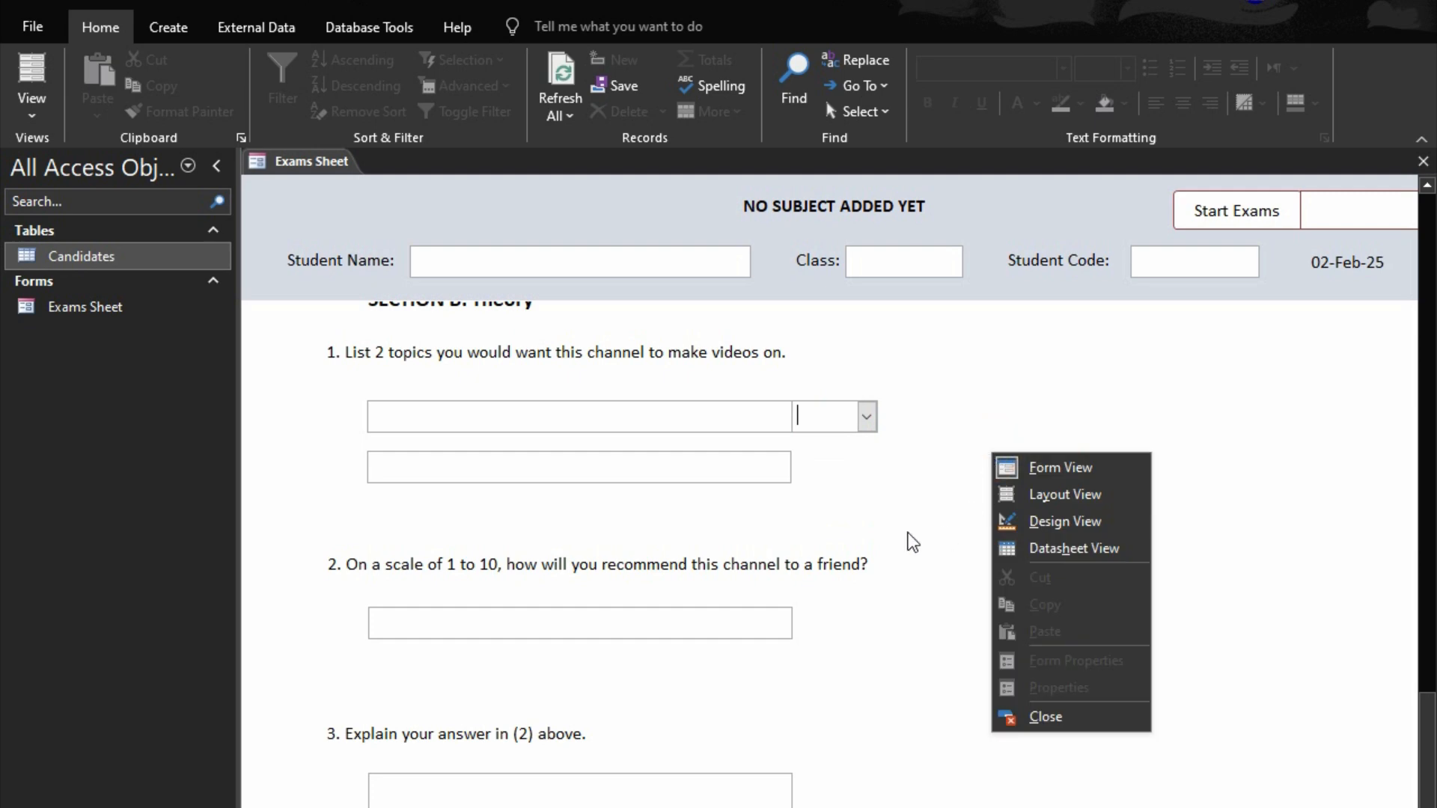
{"action": "left_click", "coordinate": [1057, 522]}
{"action": "scroll", "coordinate": [734, 792], "scroll_direction": "down", "scroll_amount": 7}
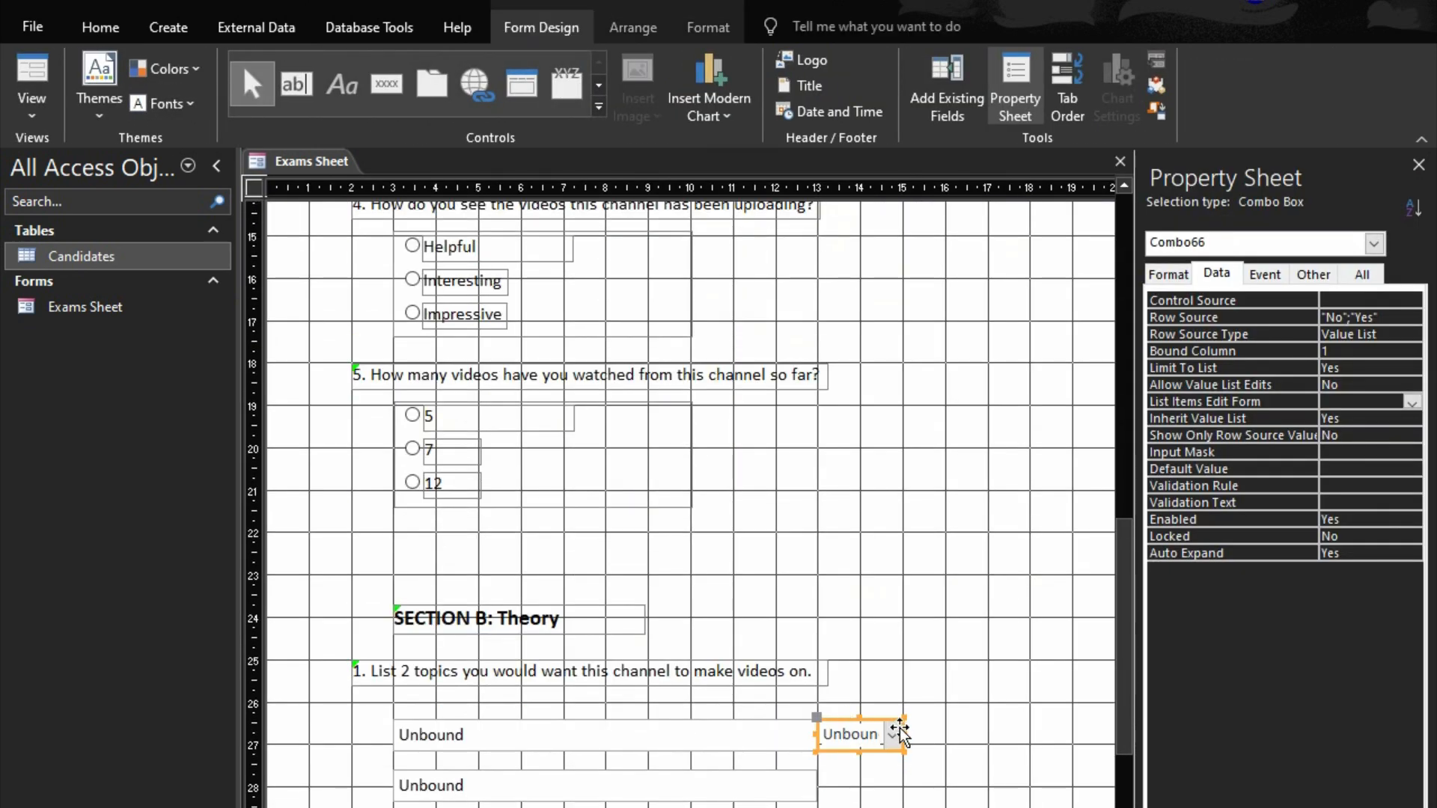
{"action": "key", "text": "ctrl+c"}
{"action": "key", "text": "ctrl+v"}
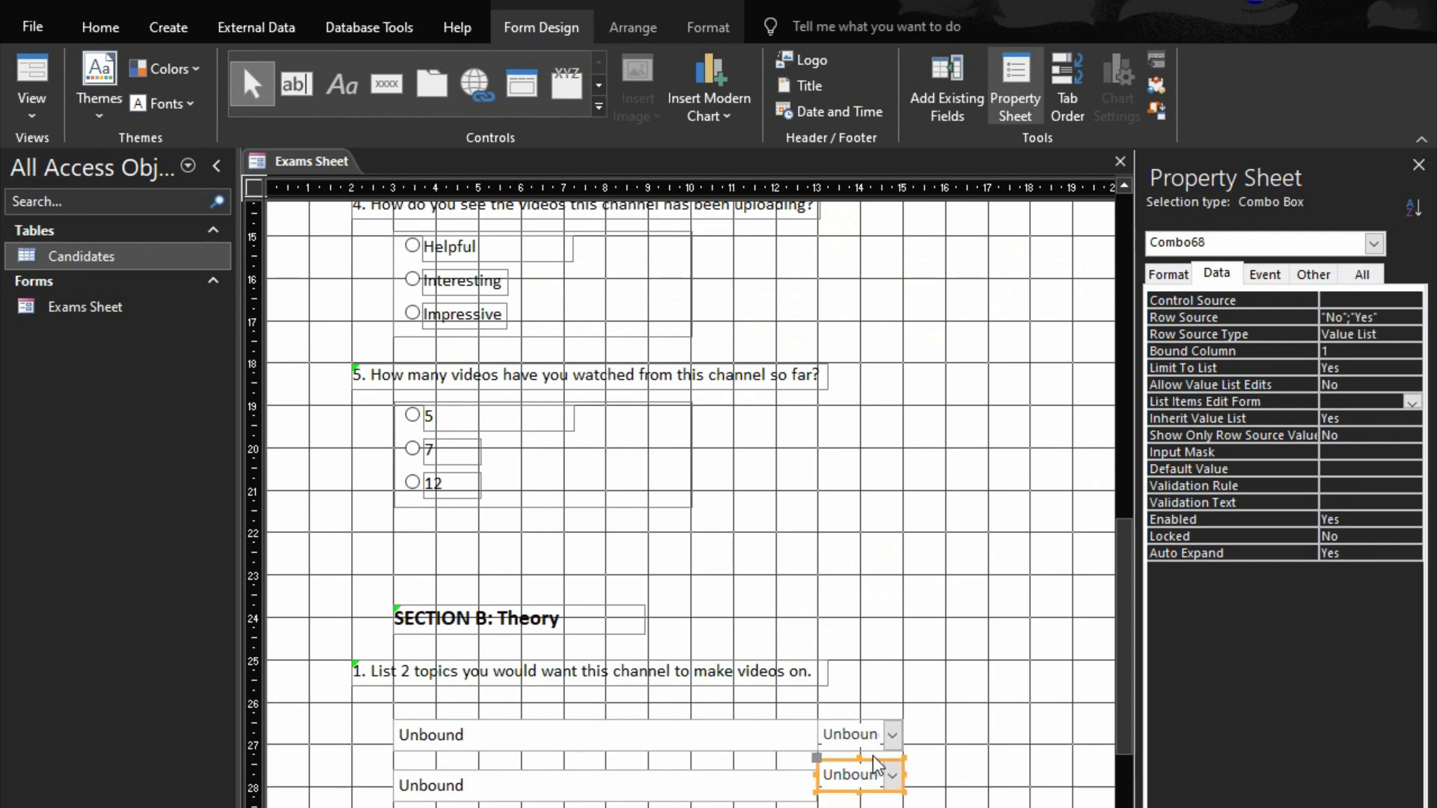
{"action": "scroll", "coordinate": [690, 502], "scroll_direction": "down", "scroll_amount": 2}
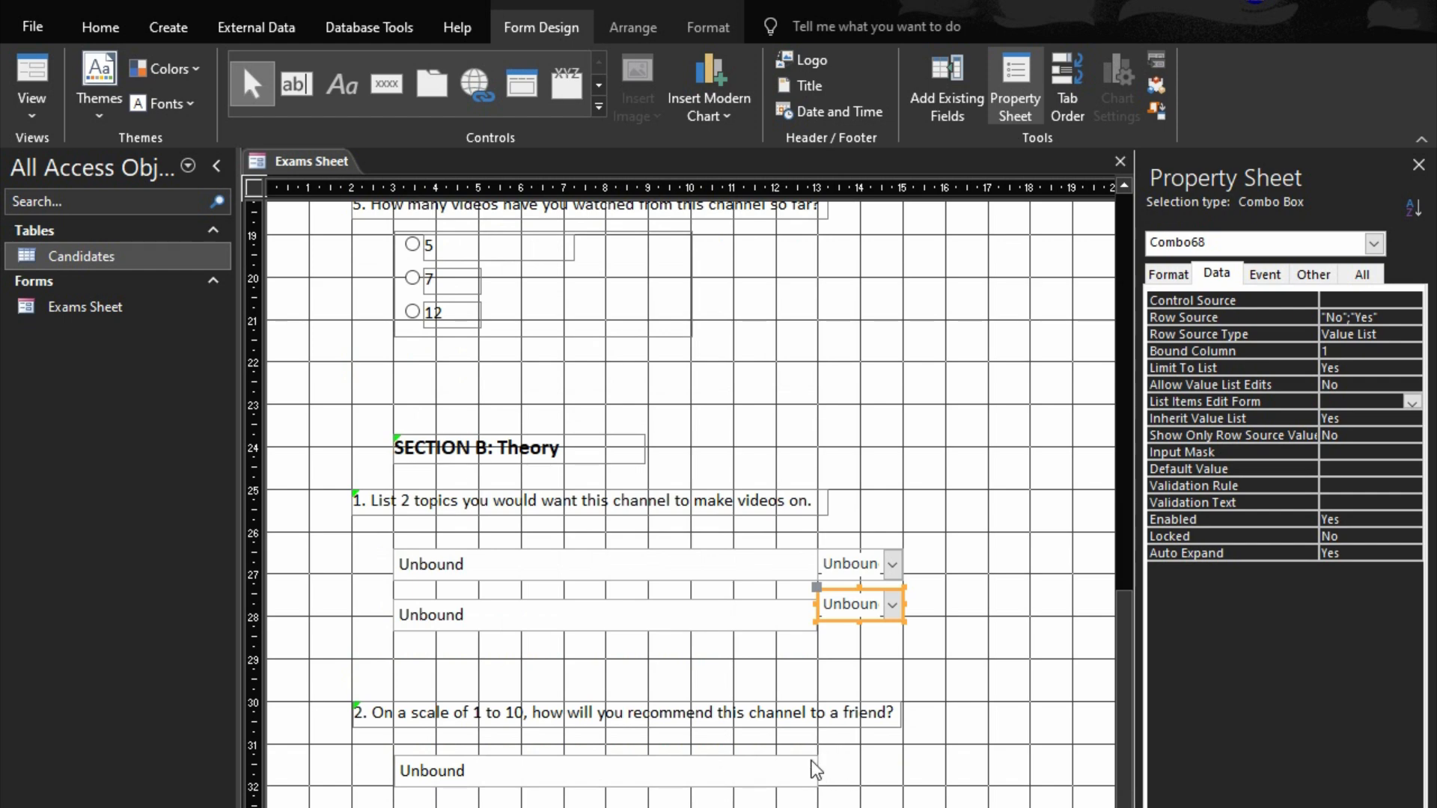
{"action": "key", "text": "ctrl+v"}
{"action": "key", "text": "ctrl+v"}
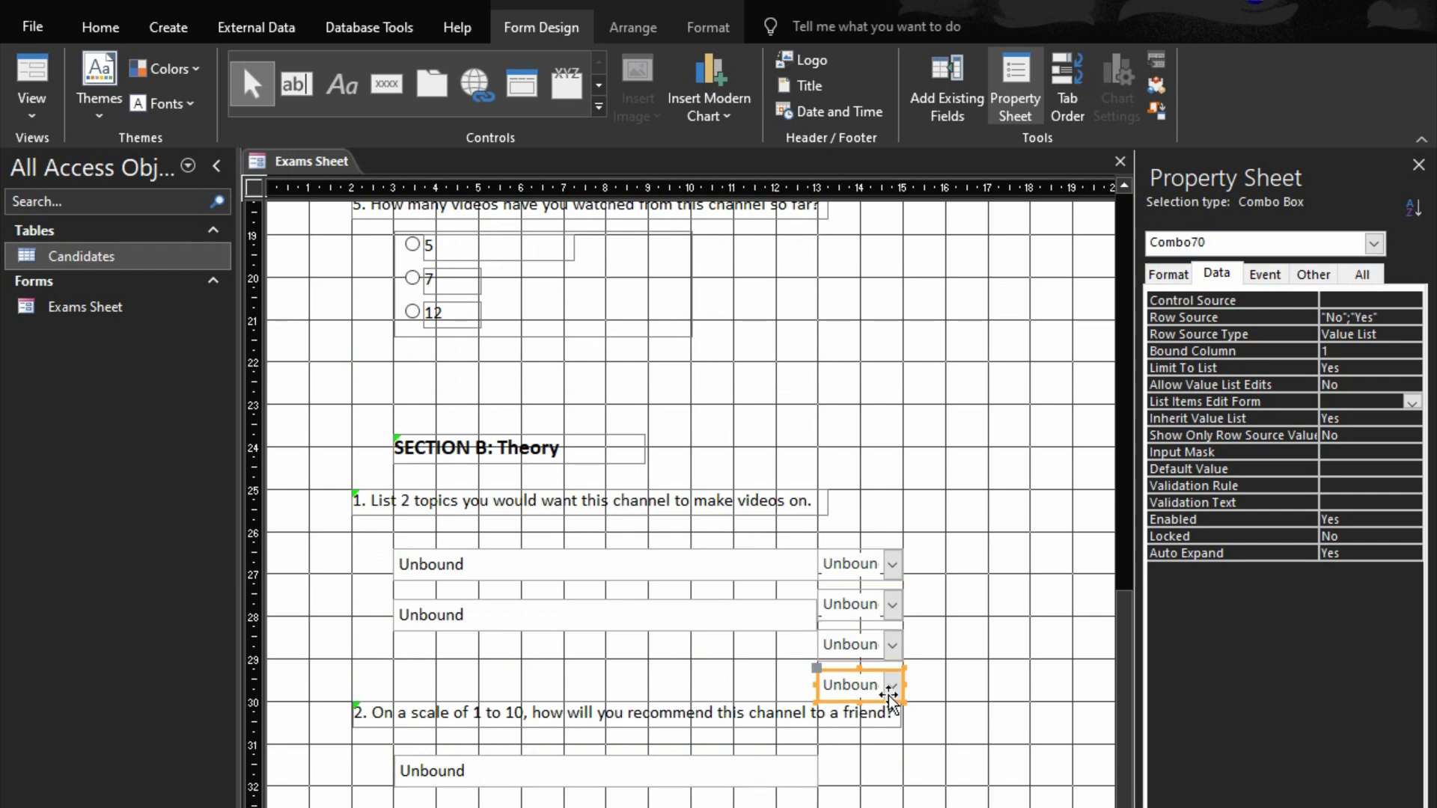
- Move one combo box copy down toward question 3 and another beside question 2's answer box, bottom-aligning that pair
{"action": "left_click", "coordinate": [897, 709]}
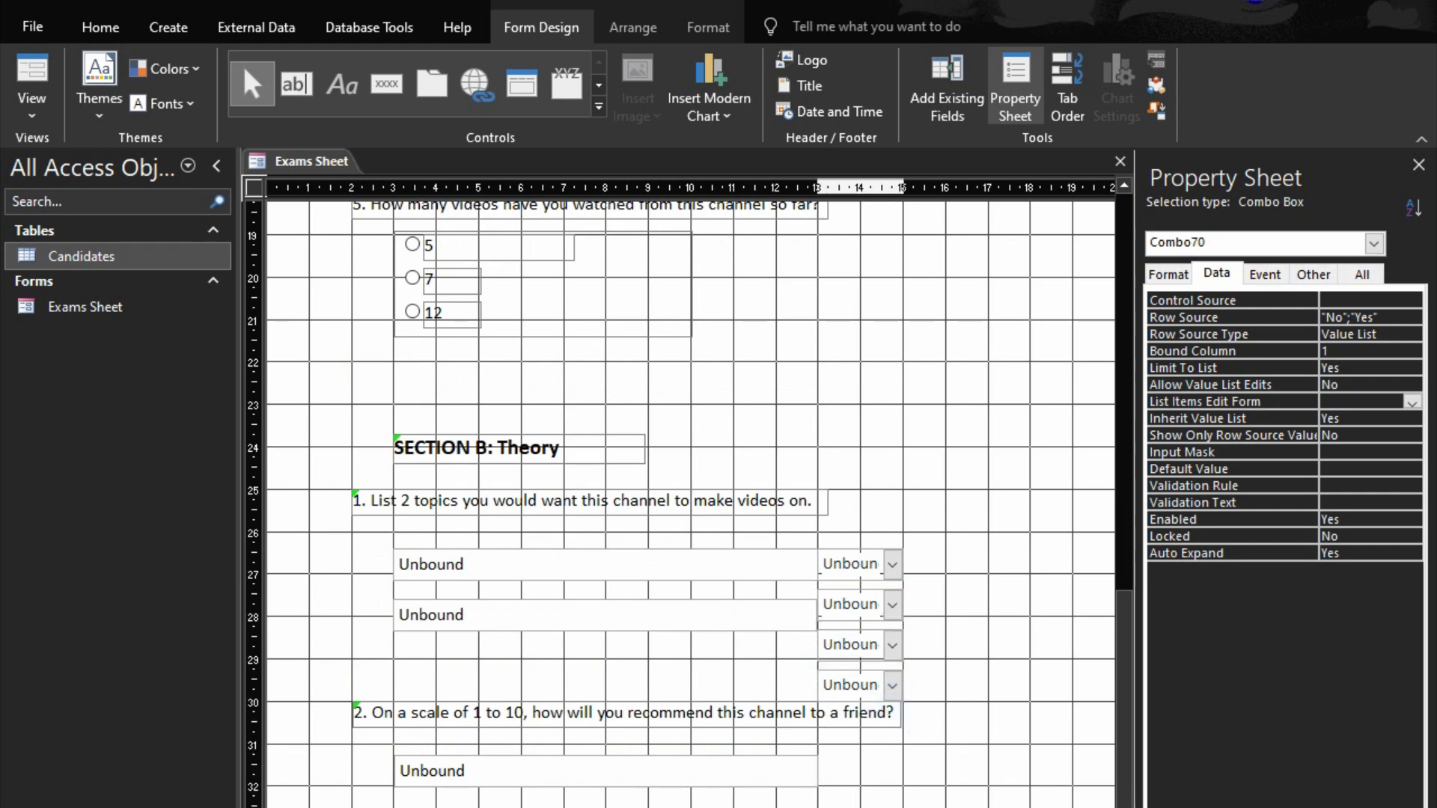
{"action": "left_click_drag", "start_coordinate": [897, 806], "coordinate": [896, 807]}
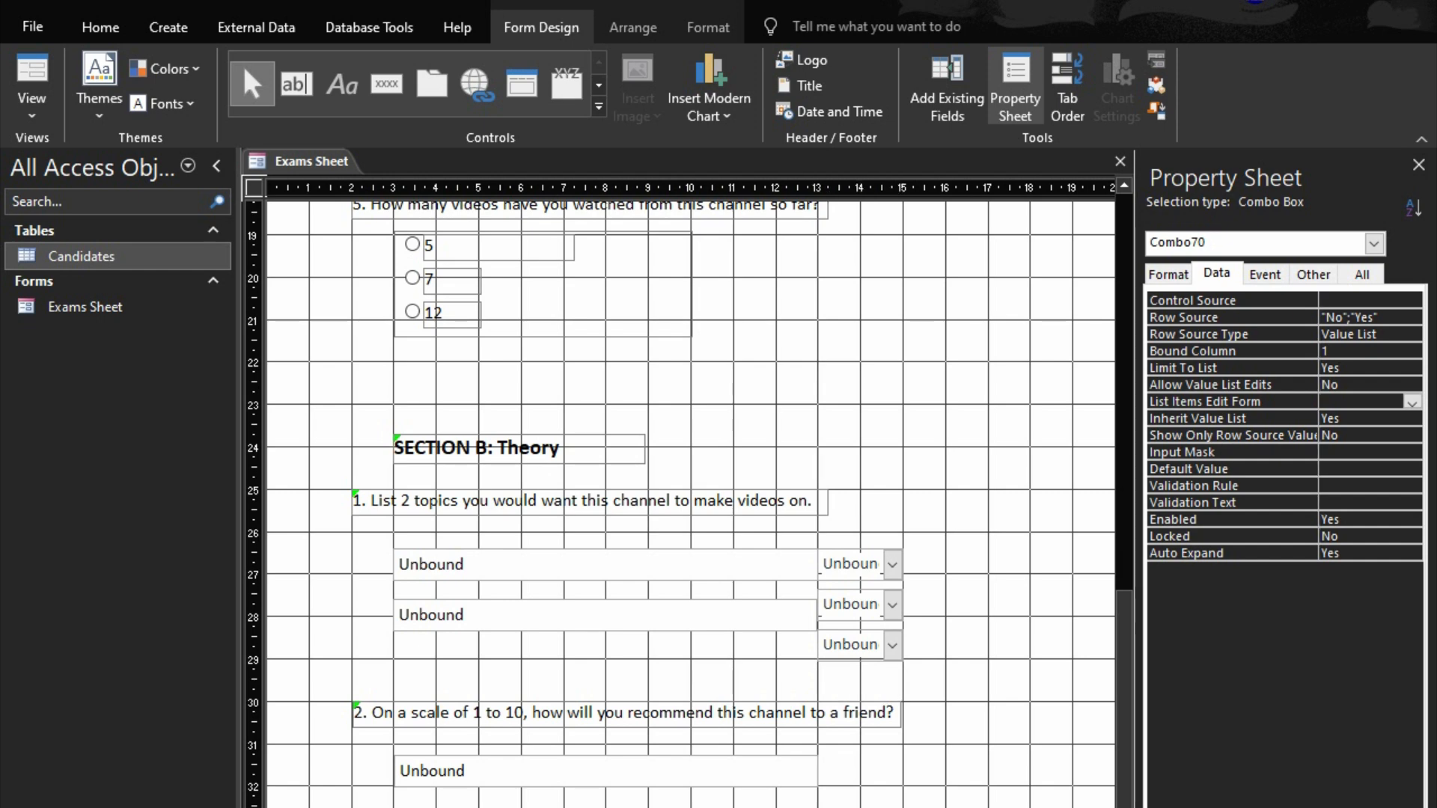
{"action": "left_click_drag", "start_coordinate": [889, 638], "coordinate": [889, 762]}
{"action": "left_click_drag", "start_coordinate": [977, 758], "coordinate": [785, 780]}
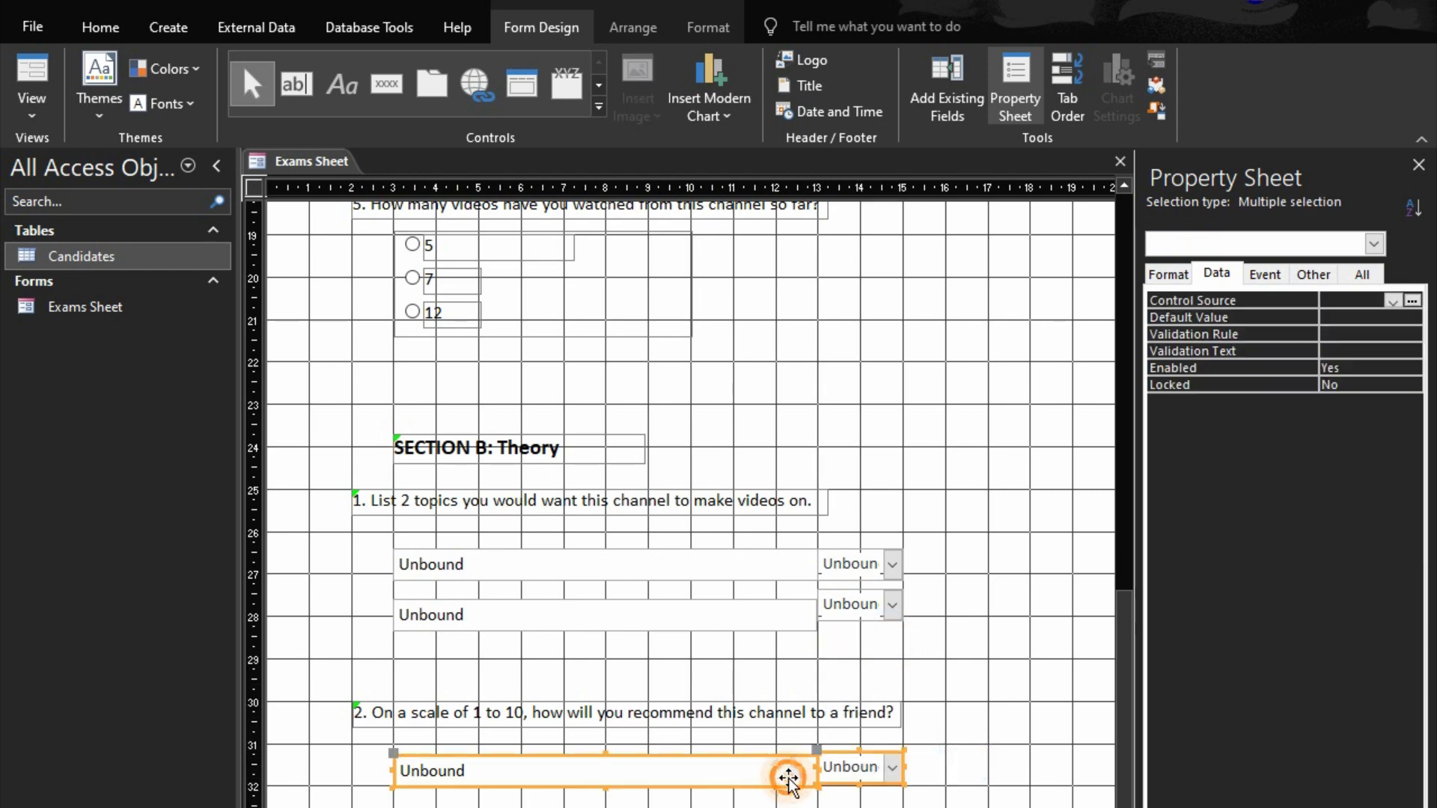
{"action": "right_click", "coordinate": [789, 777]}
{"action": "mouse_move", "coordinate": [898, 447]}
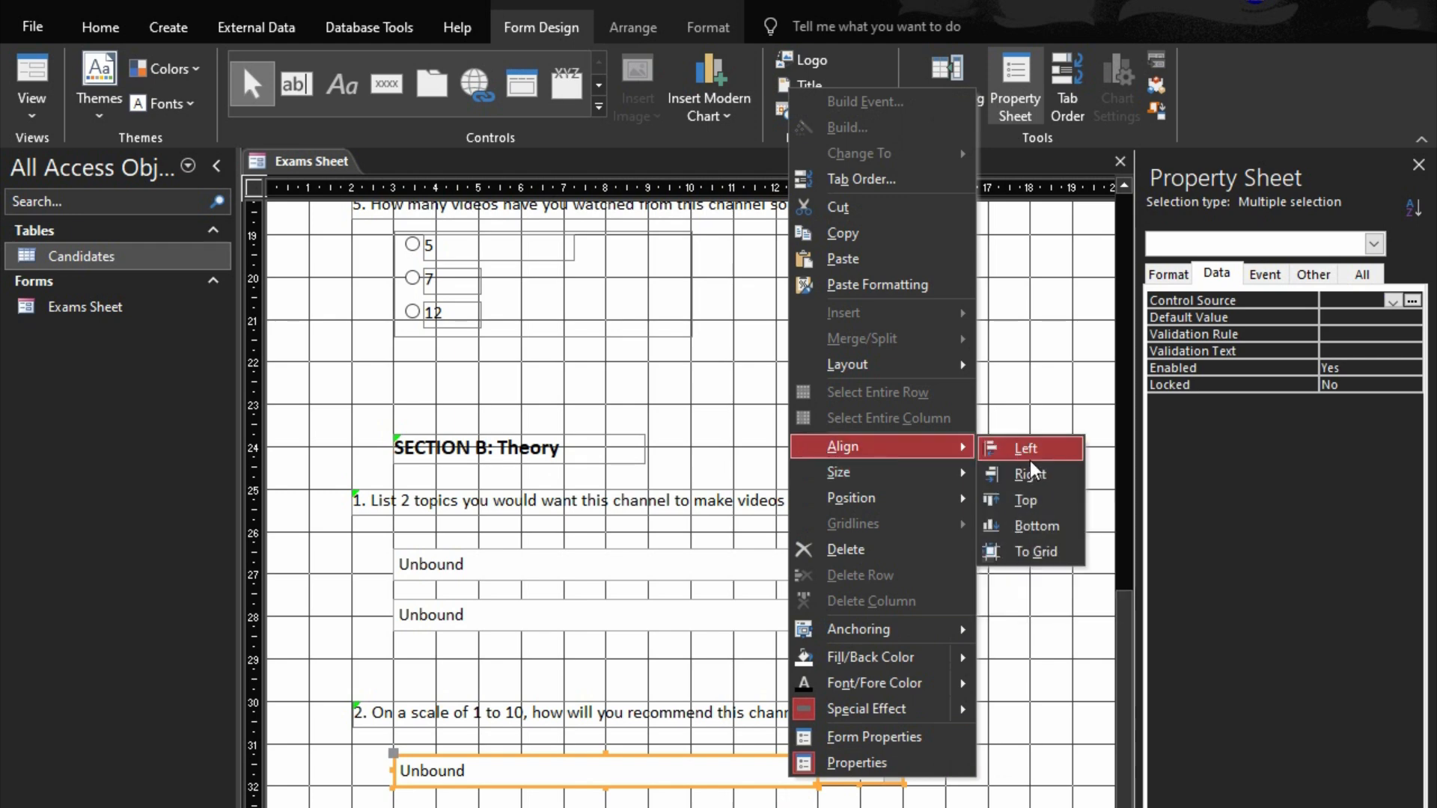
{"action": "left_click", "coordinate": [1042, 526]}
- Place the remaining combo box against question 3's large answer box and increase its height to about 1 cm
{"action": "scroll", "coordinate": [926, 801], "scroll_direction": "down", "scroll_amount": 2}
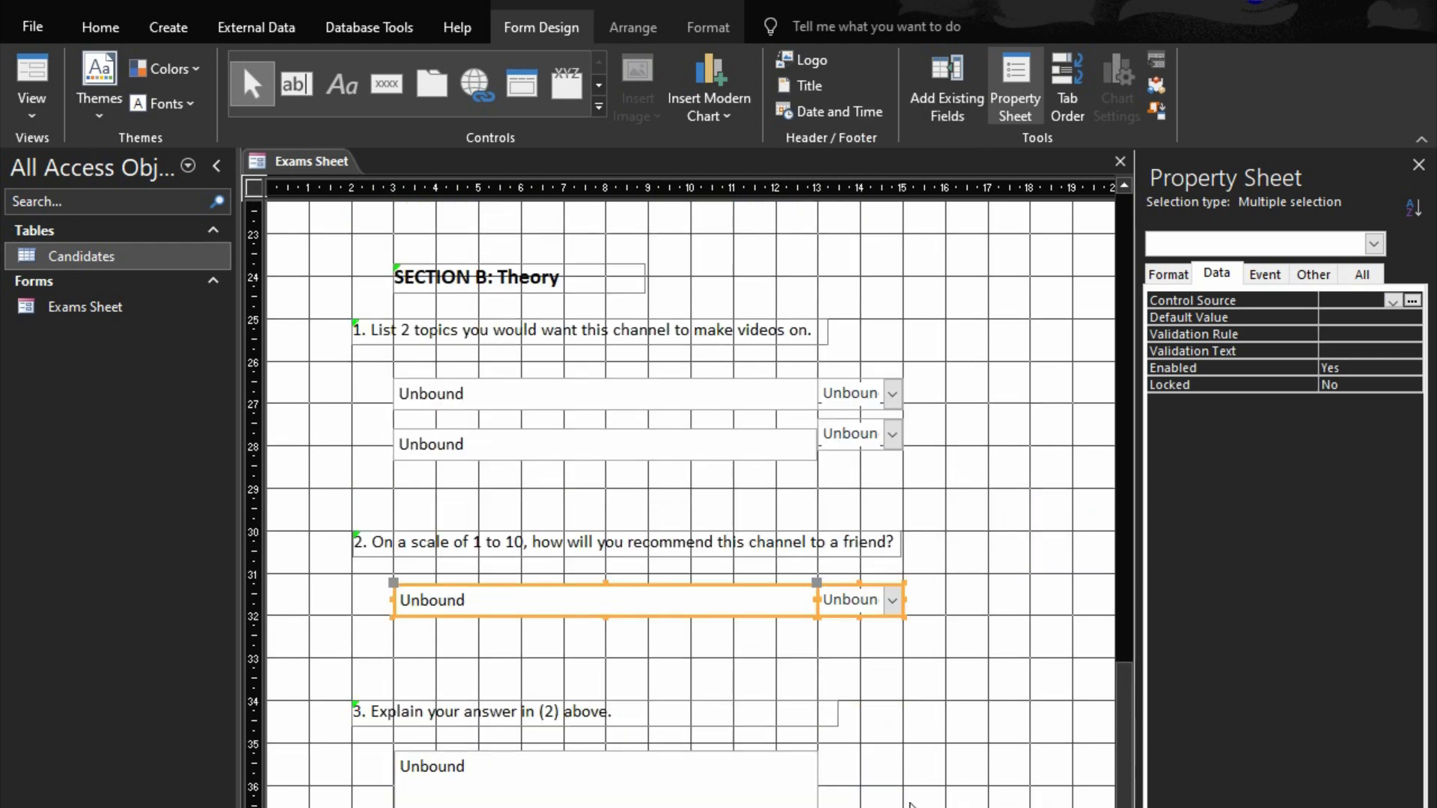
{"action": "left_click", "coordinate": [898, 795]}
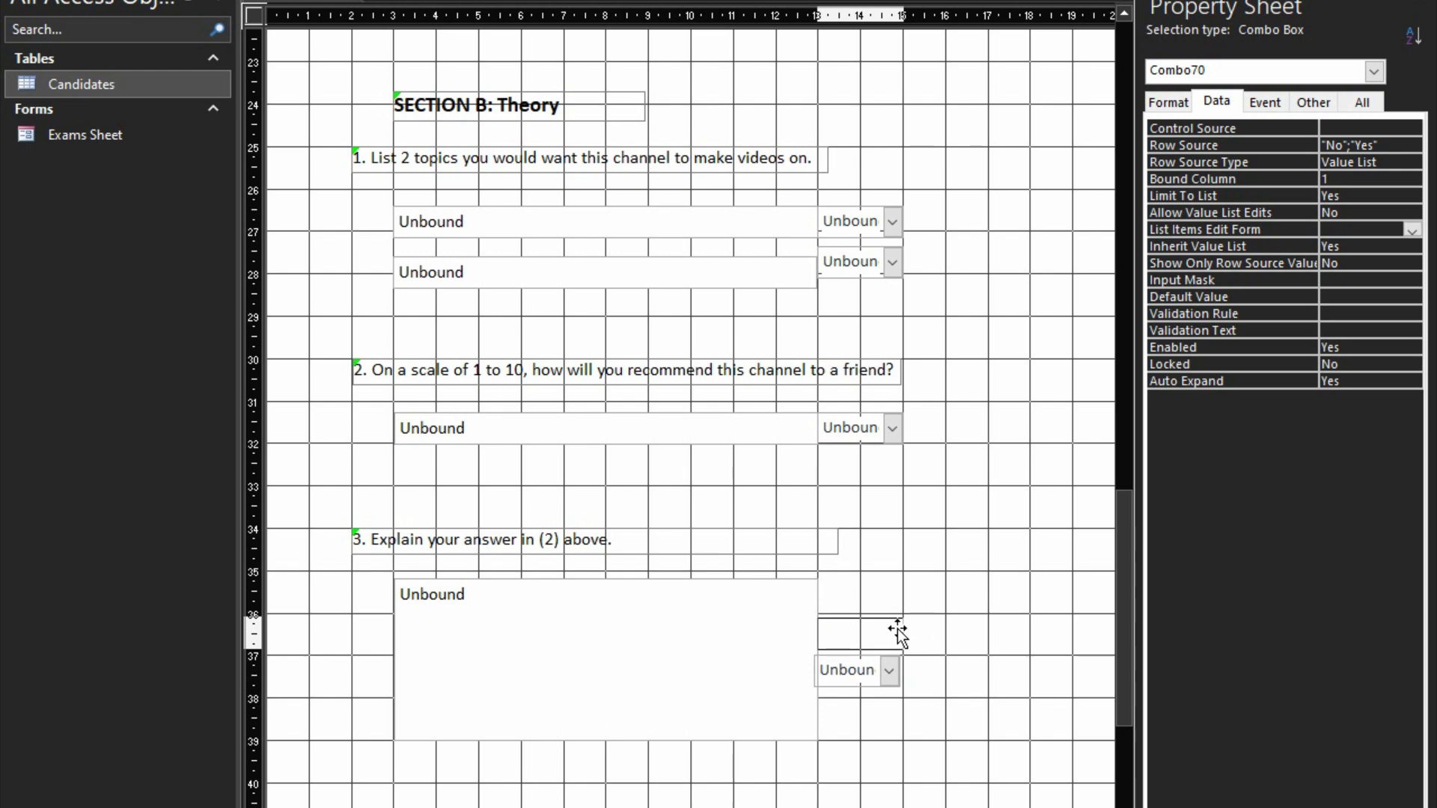
{"action": "left_click_drag", "start_coordinate": [897, 626], "coordinate": [897, 628]}
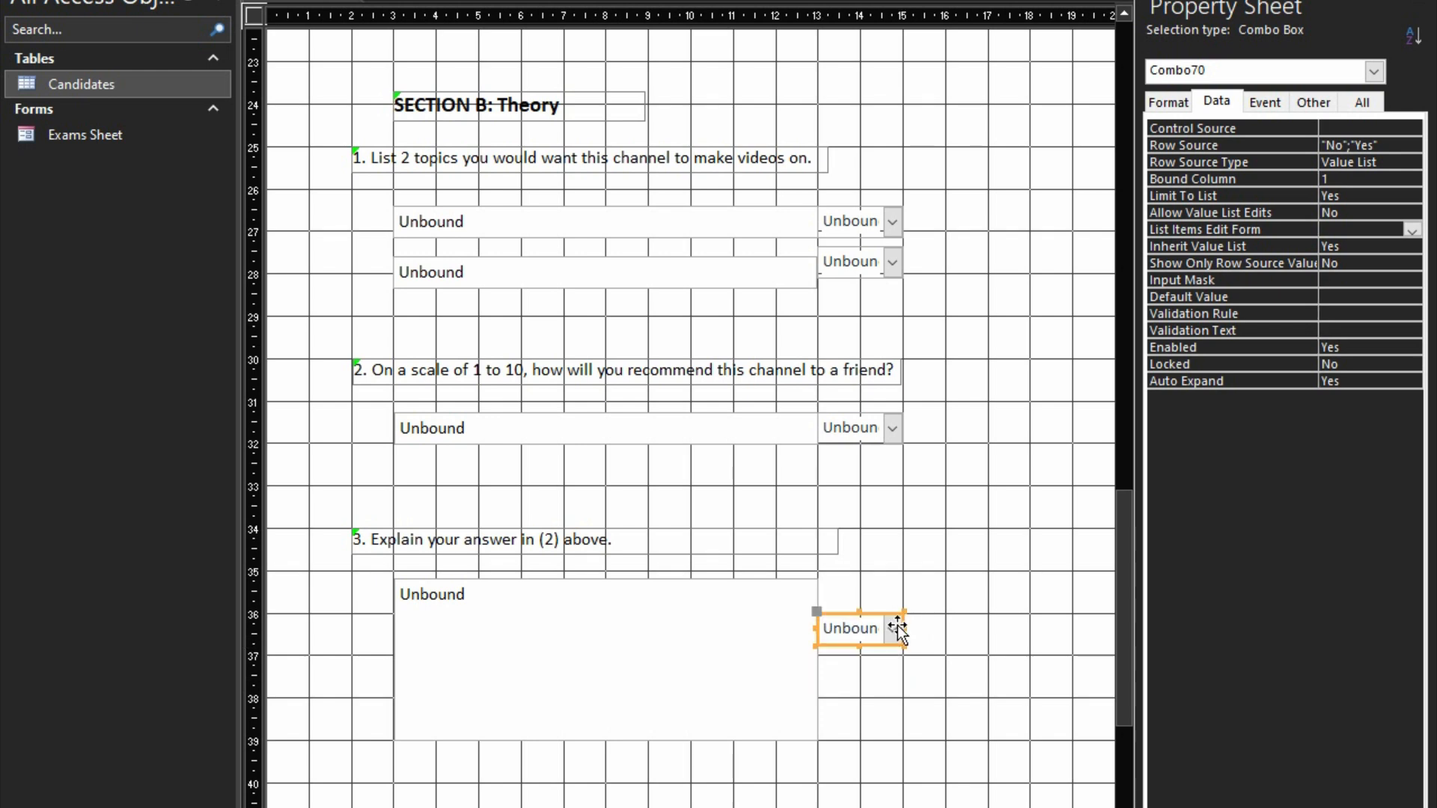
{"action": "left_click", "coordinate": [864, 645]}
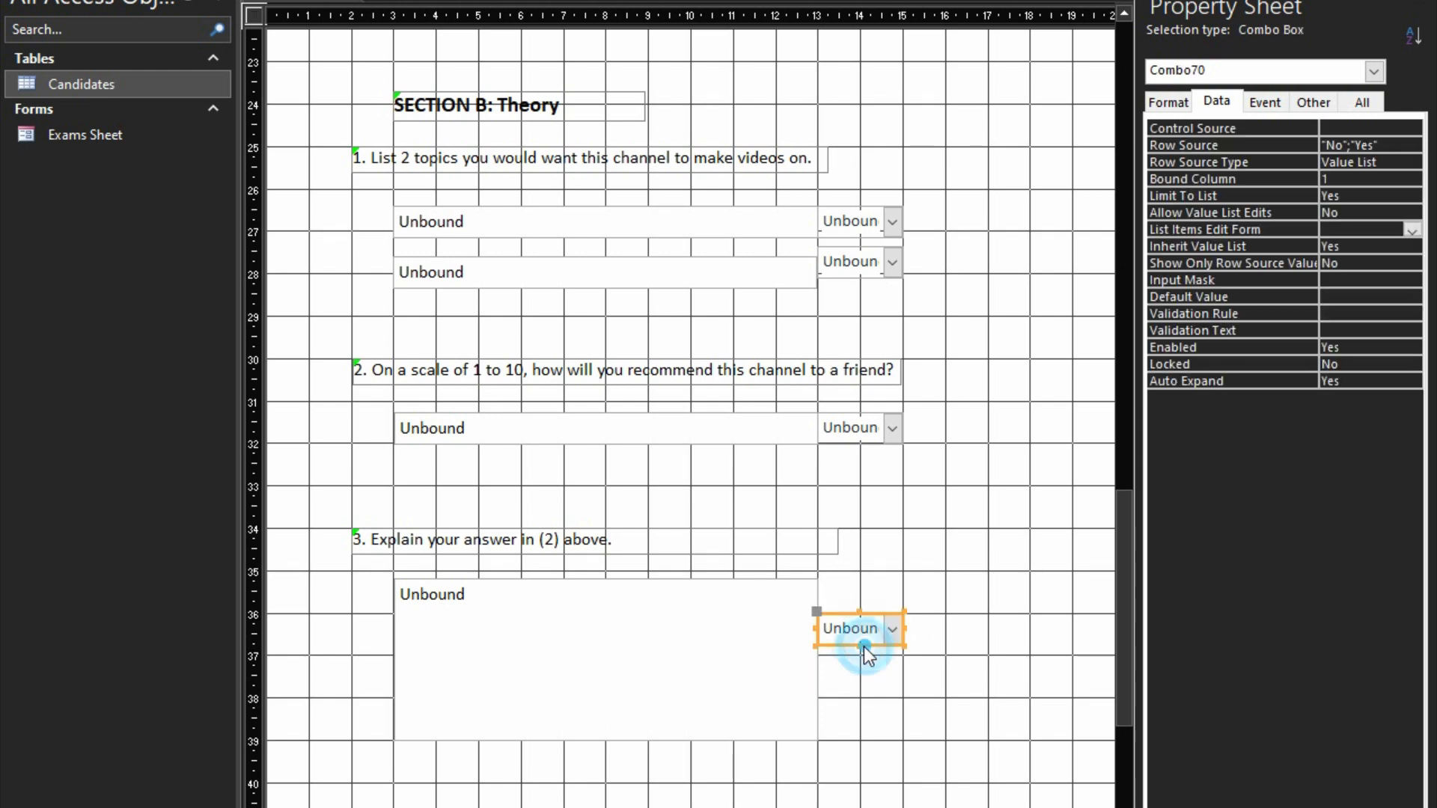
{"action": "left_click_drag", "start_coordinate": [860, 646], "coordinate": [859, 656]}
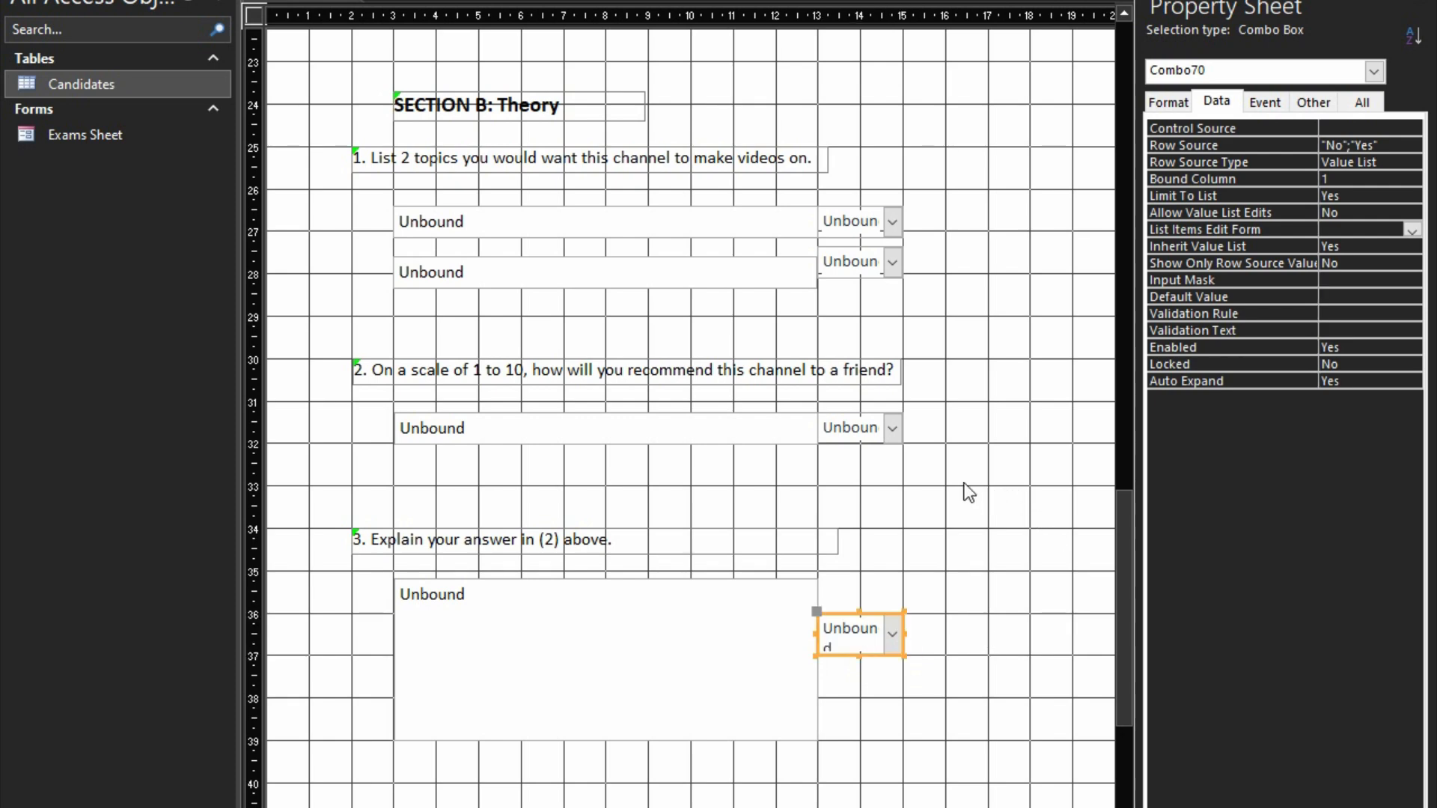
{"action": "left_click", "coordinate": [894, 436]}
{"action": "left_click", "coordinate": [979, 462]}
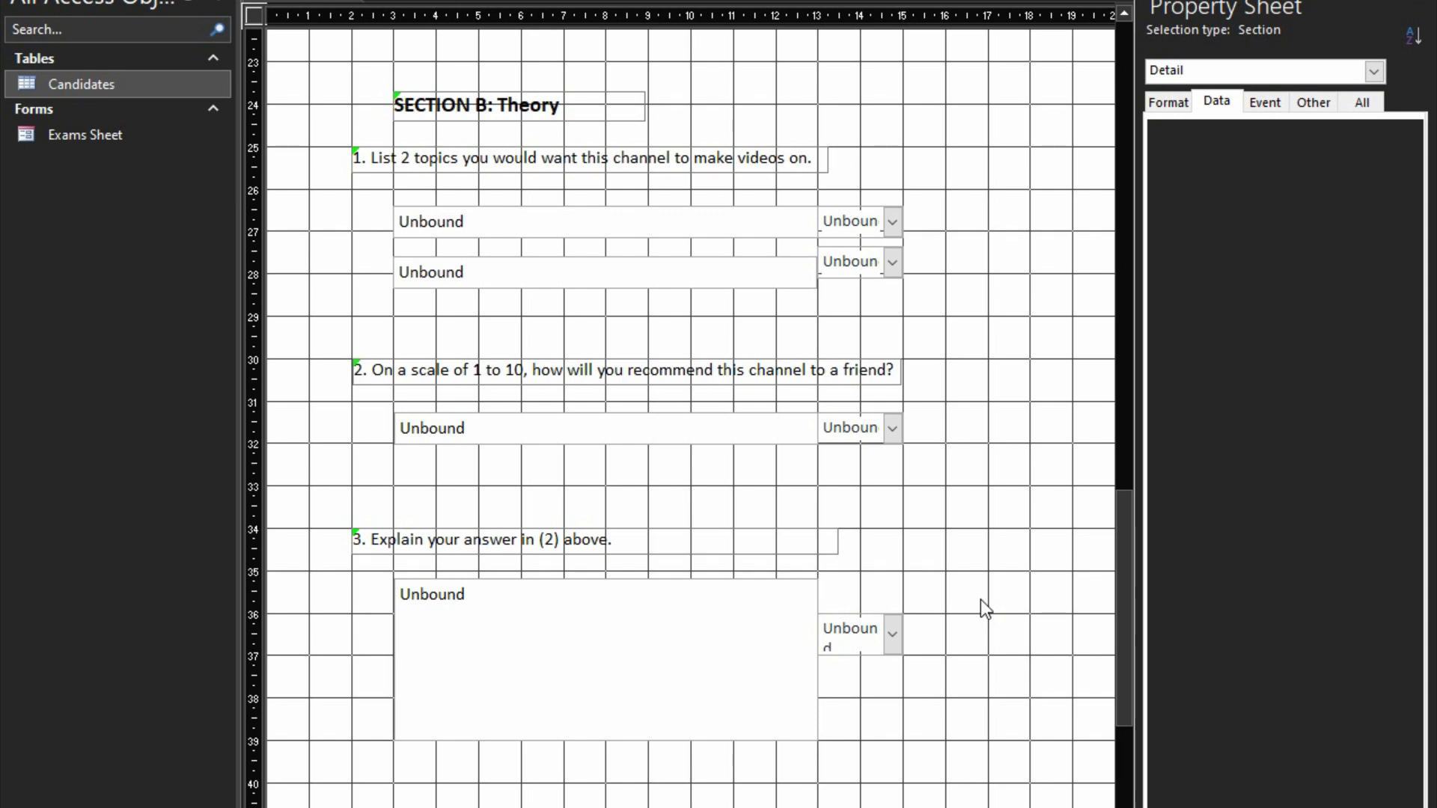
- Change the question 3 combo box's Row Source to the values 5, 10, 15 and 20
{"action": "left_click", "coordinate": [856, 648]}
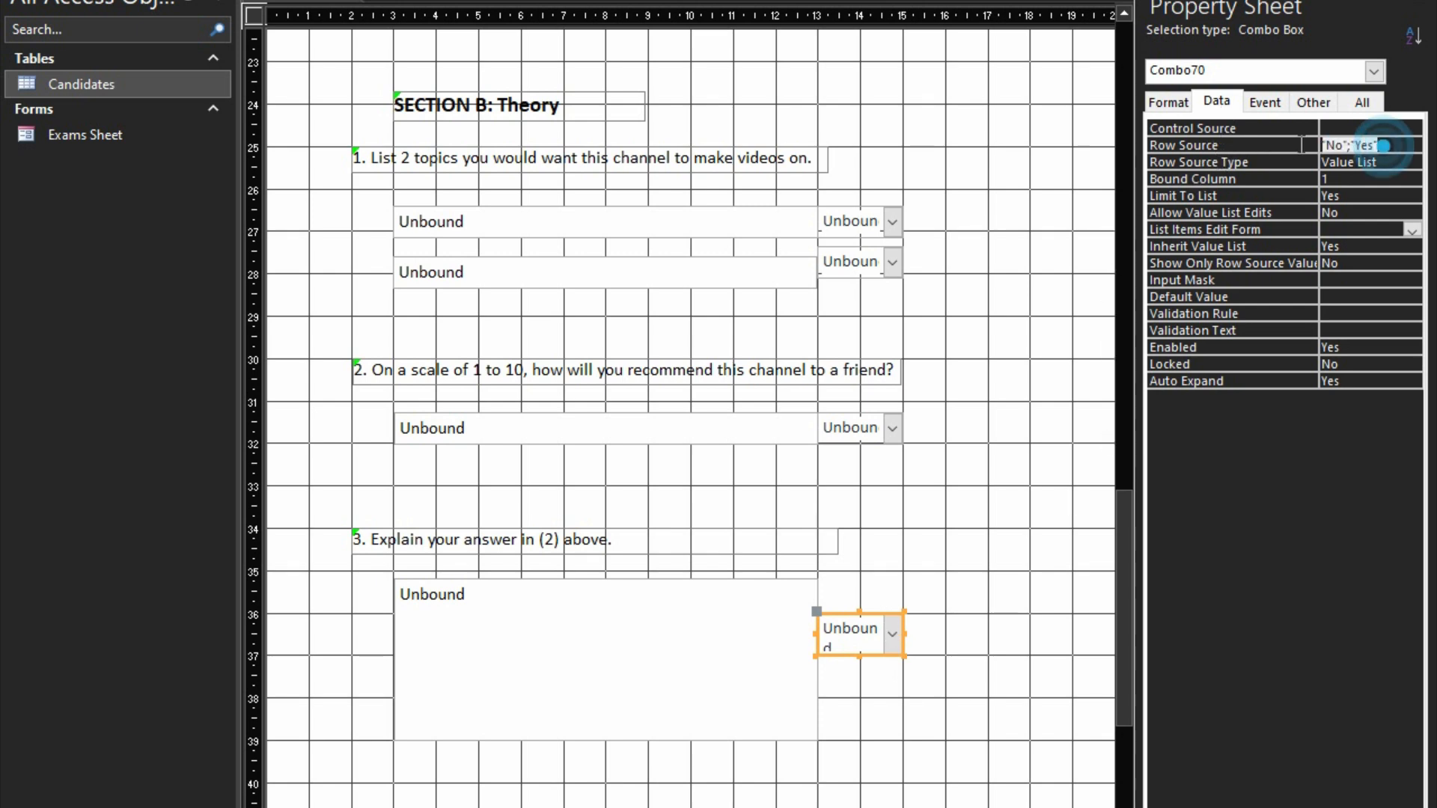
{"action": "left_click", "coordinate": [1275, 147]}
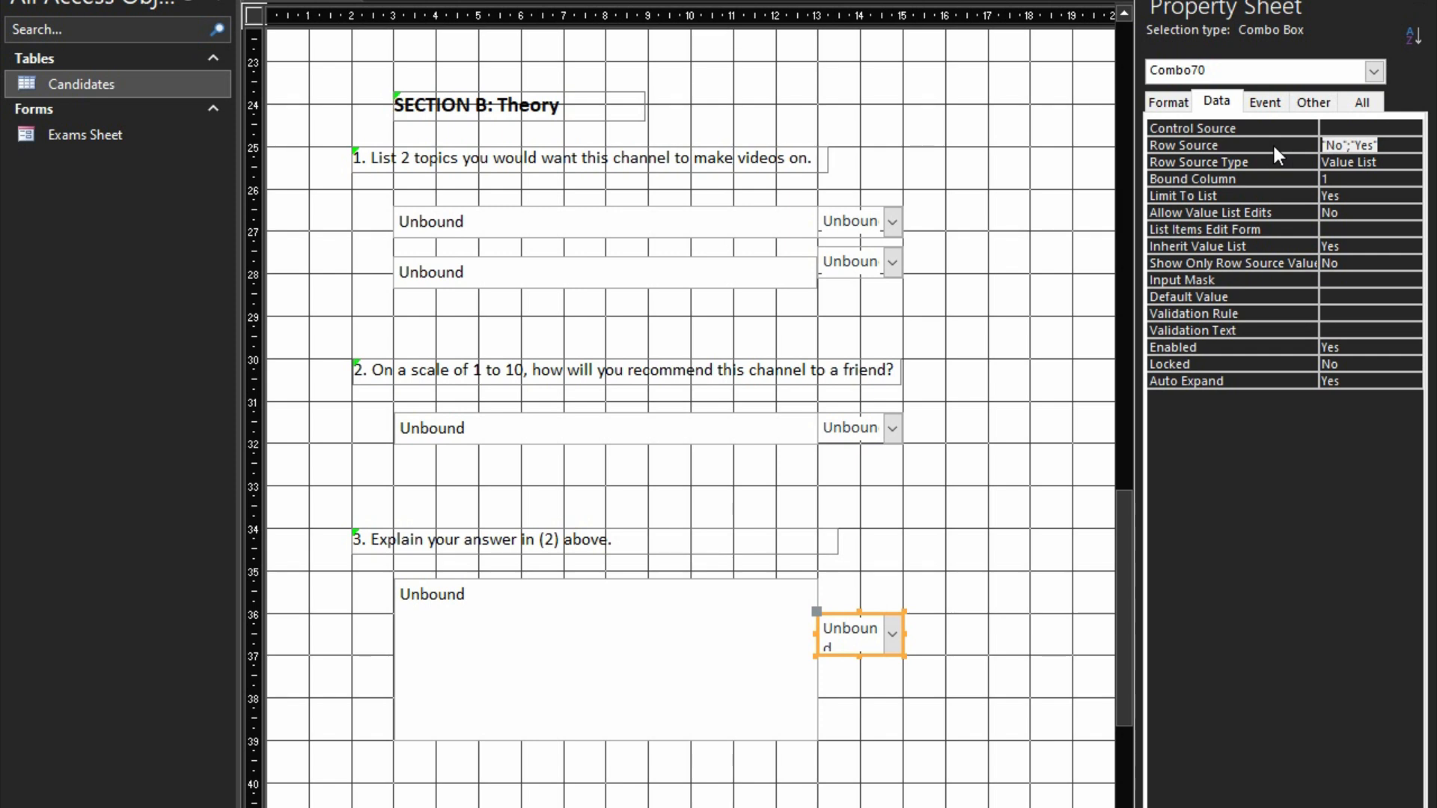
{"action": "type", "text": "5,"}
{"action": "type", "text": "10,15/"}
{"action": "key", "text": "BackSpace"}
{"action": "type", "text": ",20"}
{"action": "left_click", "coordinate": [1272, 142]}
{"action": "left_click", "coordinate": [895, 758]}
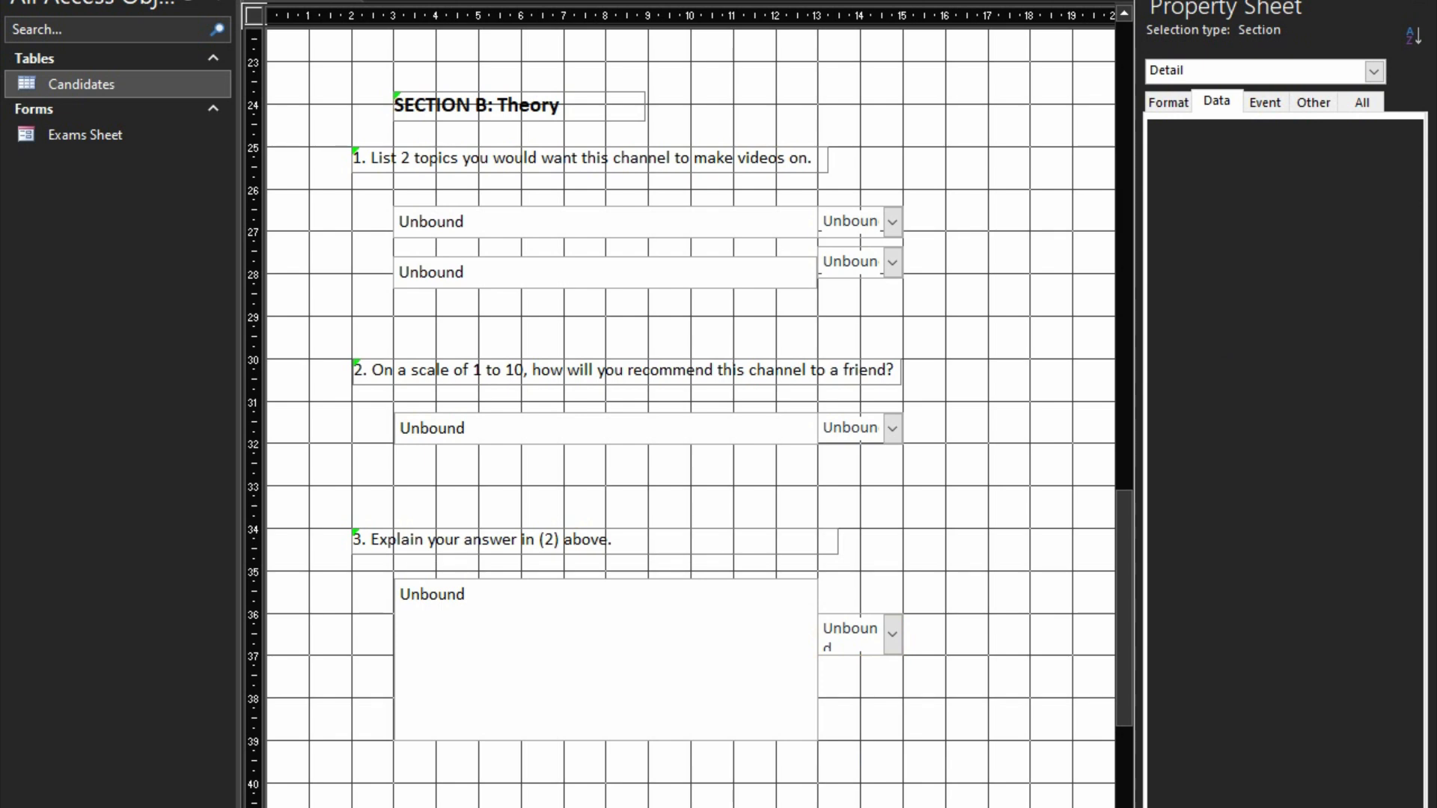
- Run the form and check the drop-down choices of the combo boxes beside all Section B answer boxes
{"action": "key", "text": "F5"}
{"action": "scroll", "coordinate": [802, 609], "scroll_direction": "down", "scroll_amount": 10}
{"action": "scroll", "coordinate": [873, 547], "scroll_direction": "up", "scroll_amount": 3}
{"action": "scroll", "coordinate": [869, 536], "scroll_direction": "down", "scroll_amount": 1}
{"action": "left_click", "coordinate": [866, 463]}
{"action": "left_click", "coordinate": [865, 465]}
{"action": "left_click", "coordinate": [868, 491]}
{"action": "left_click", "coordinate": [868, 492]}
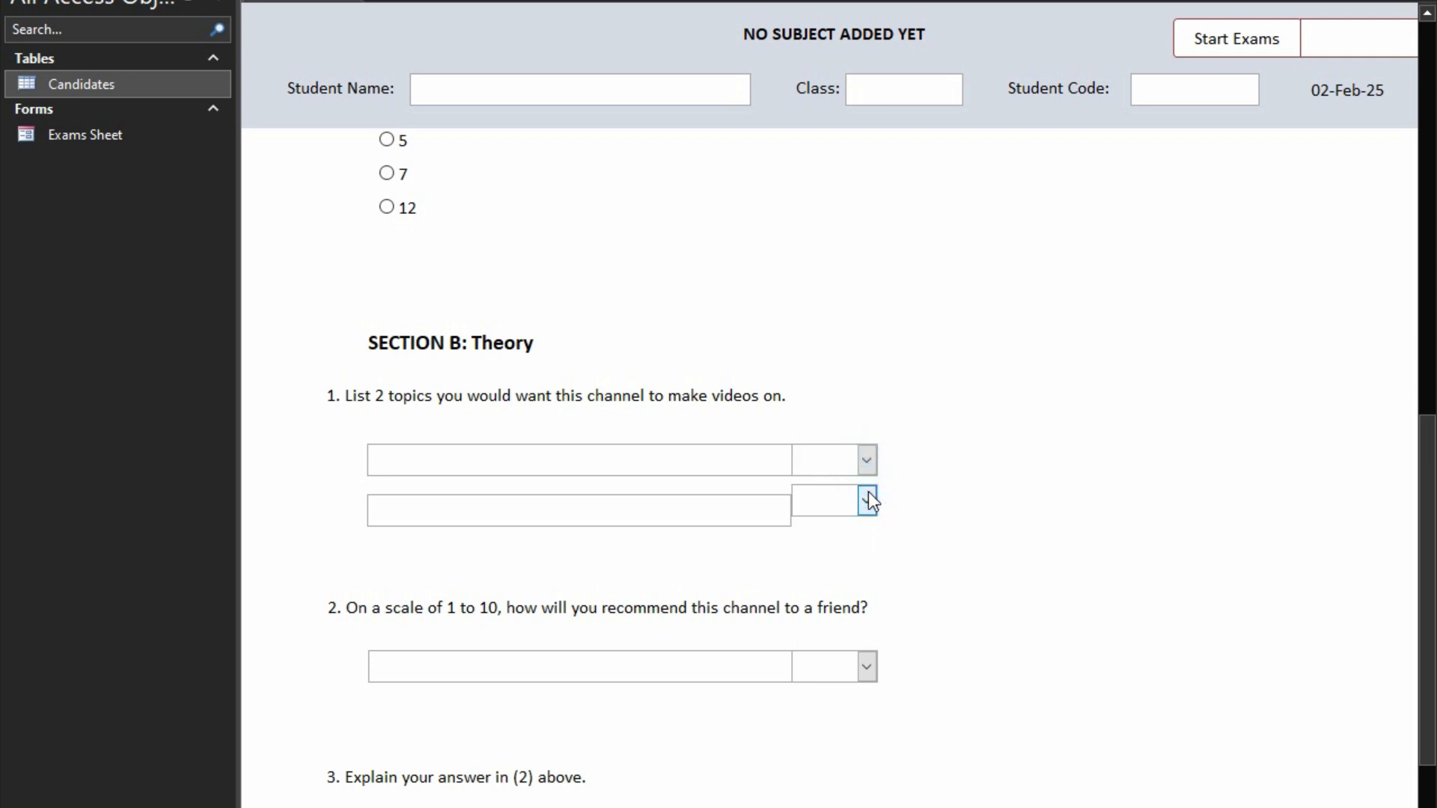
{"action": "left_click", "coordinate": [867, 666]}
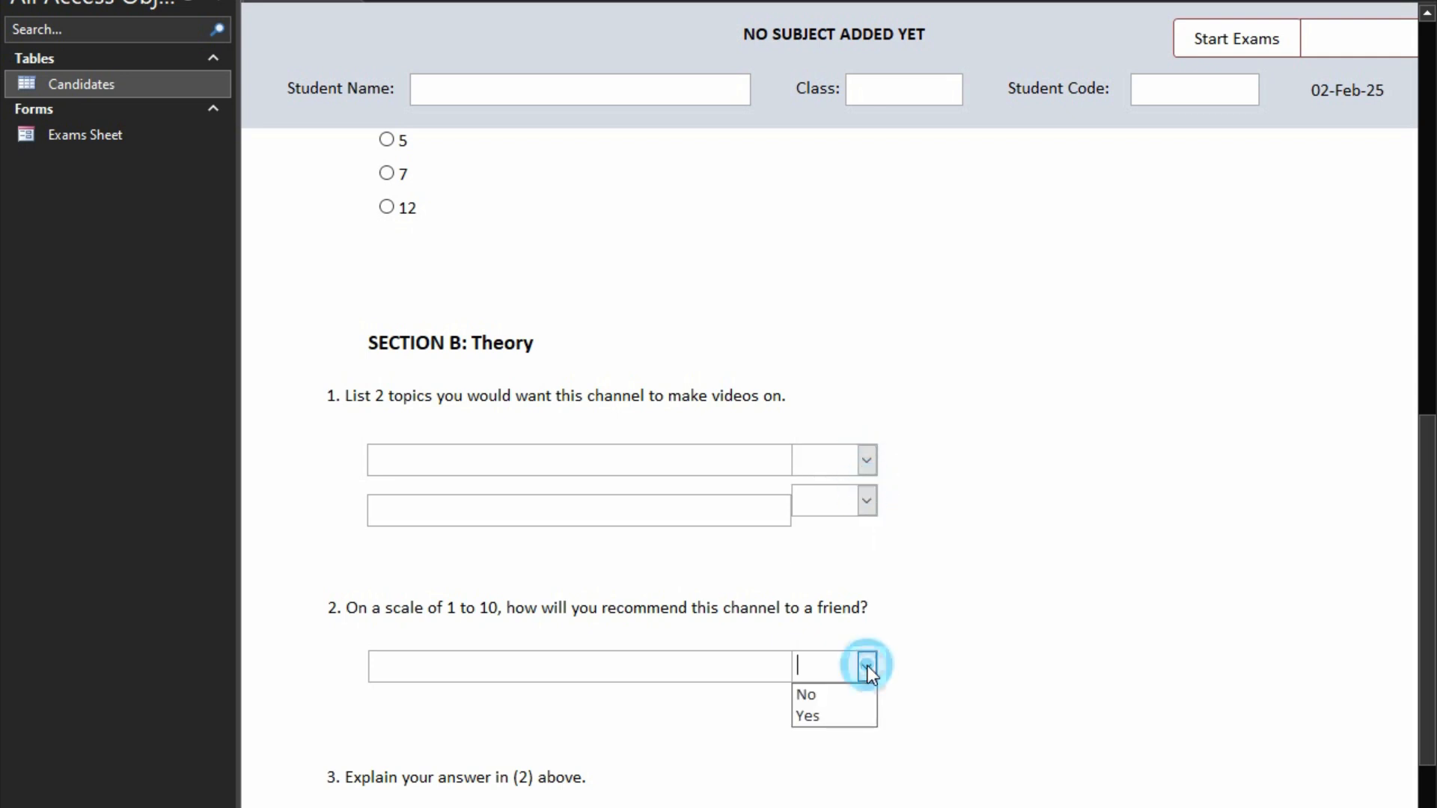
{"action": "left_click", "coordinate": [940, 776]}
{"action": "scroll", "coordinate": [920, 748], "scroll_direction": "down", "scroll_amount": 3}
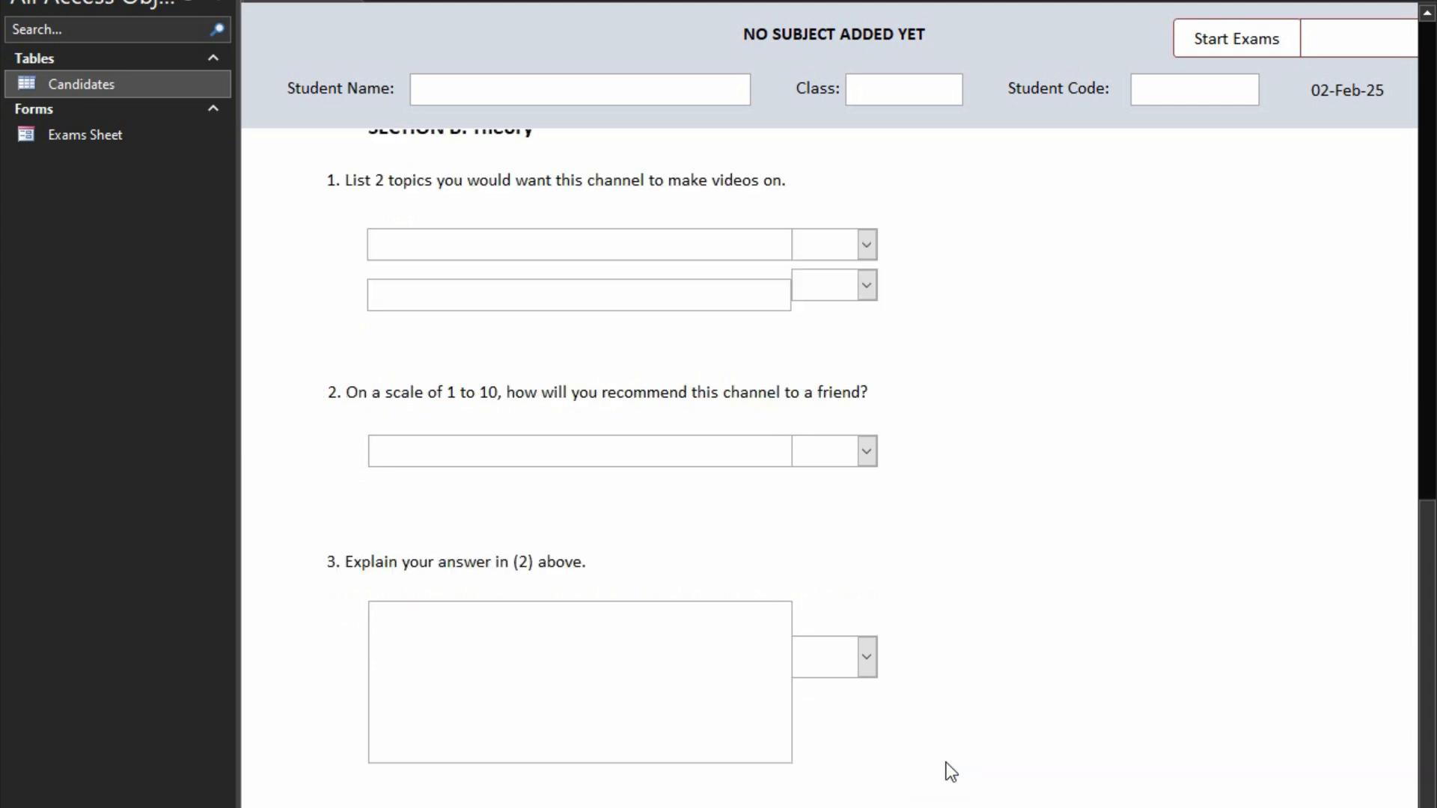
{"action": "left_click", "coordinate": [866, 659]}
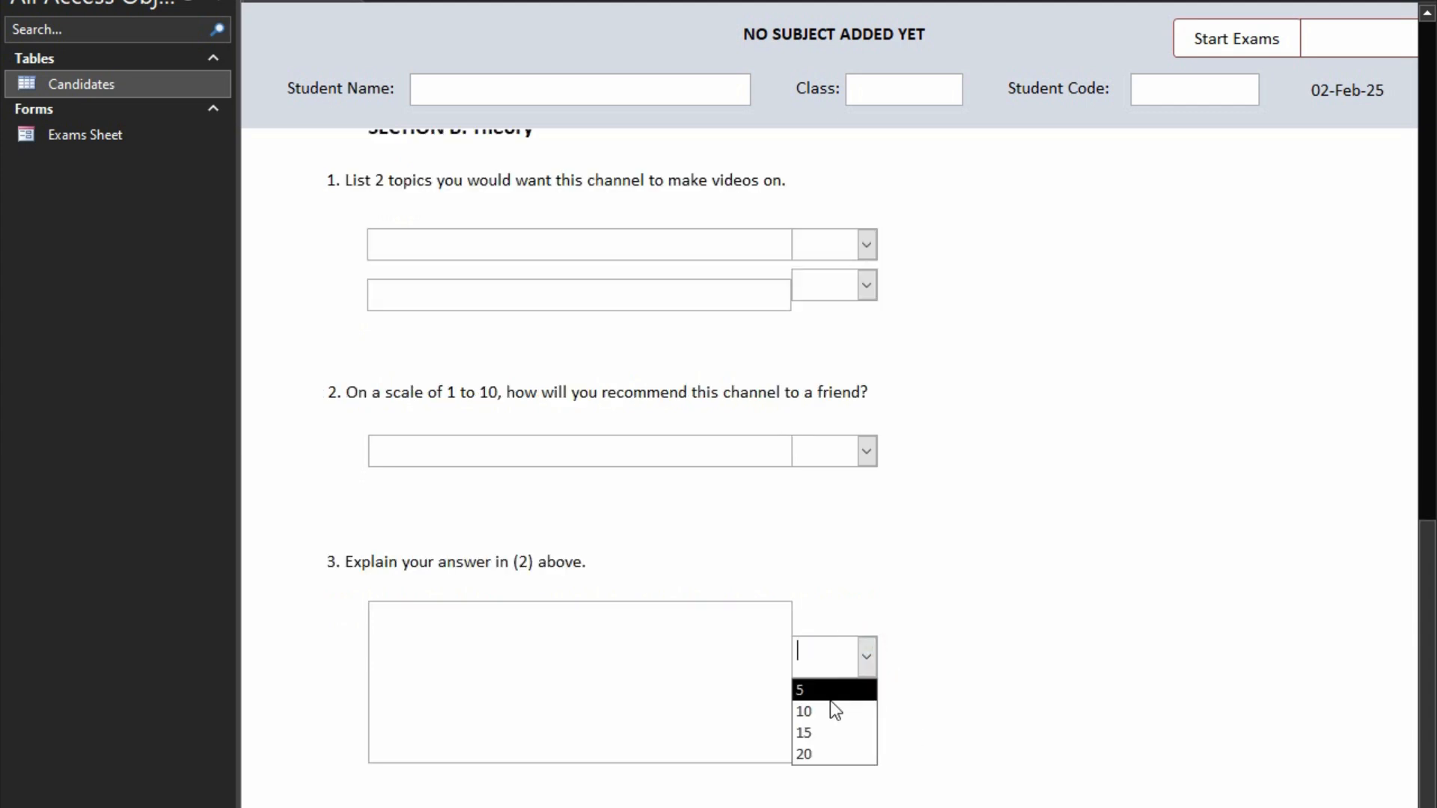
{"action": "left_click", "coordinate": [989, 703]}
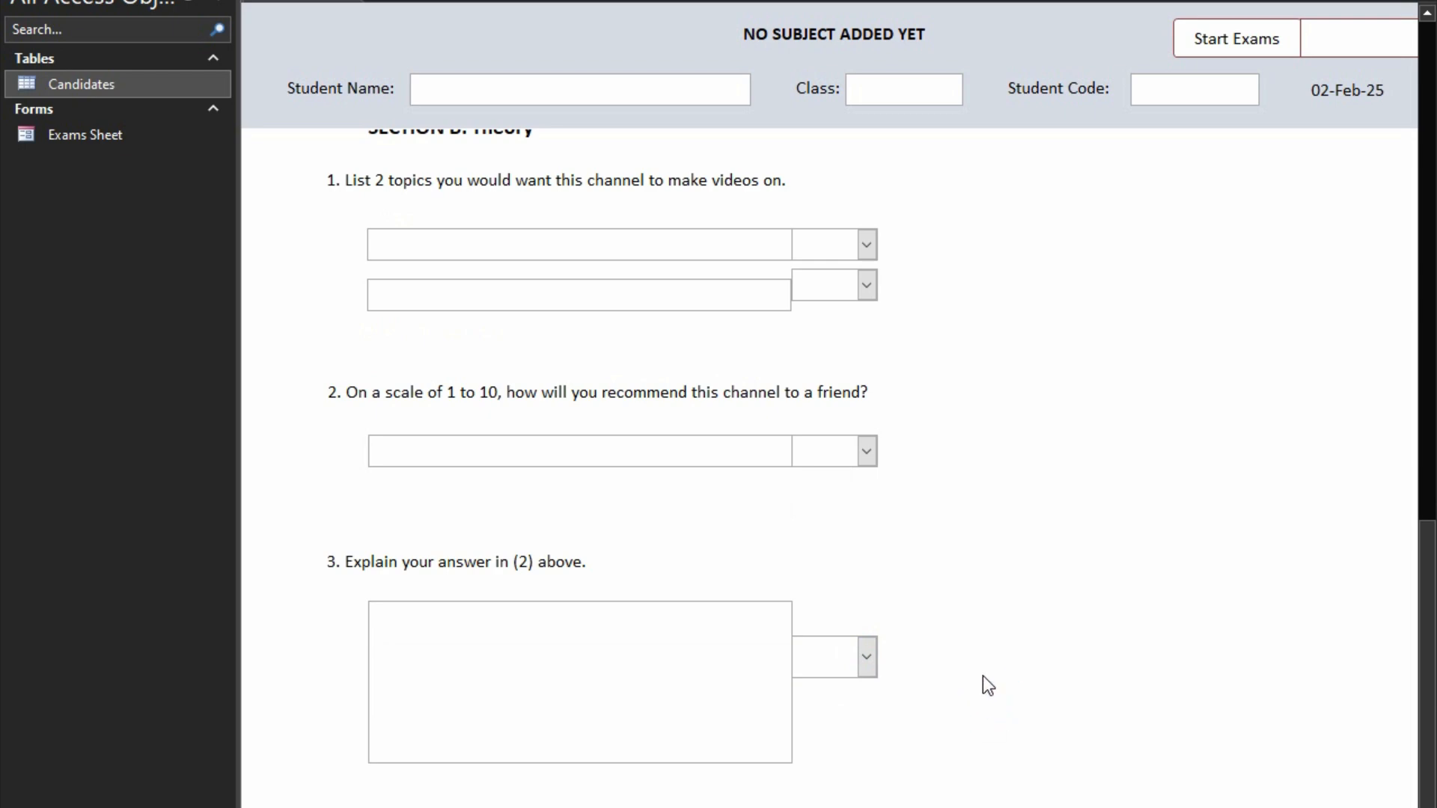
- Return to Design View and bottom-align question 1's second answer box with its combo box
{"action": "right_click", "coordinate": [985, 678]}
{"action": "left_click", "coordinate": [1066, 464]}
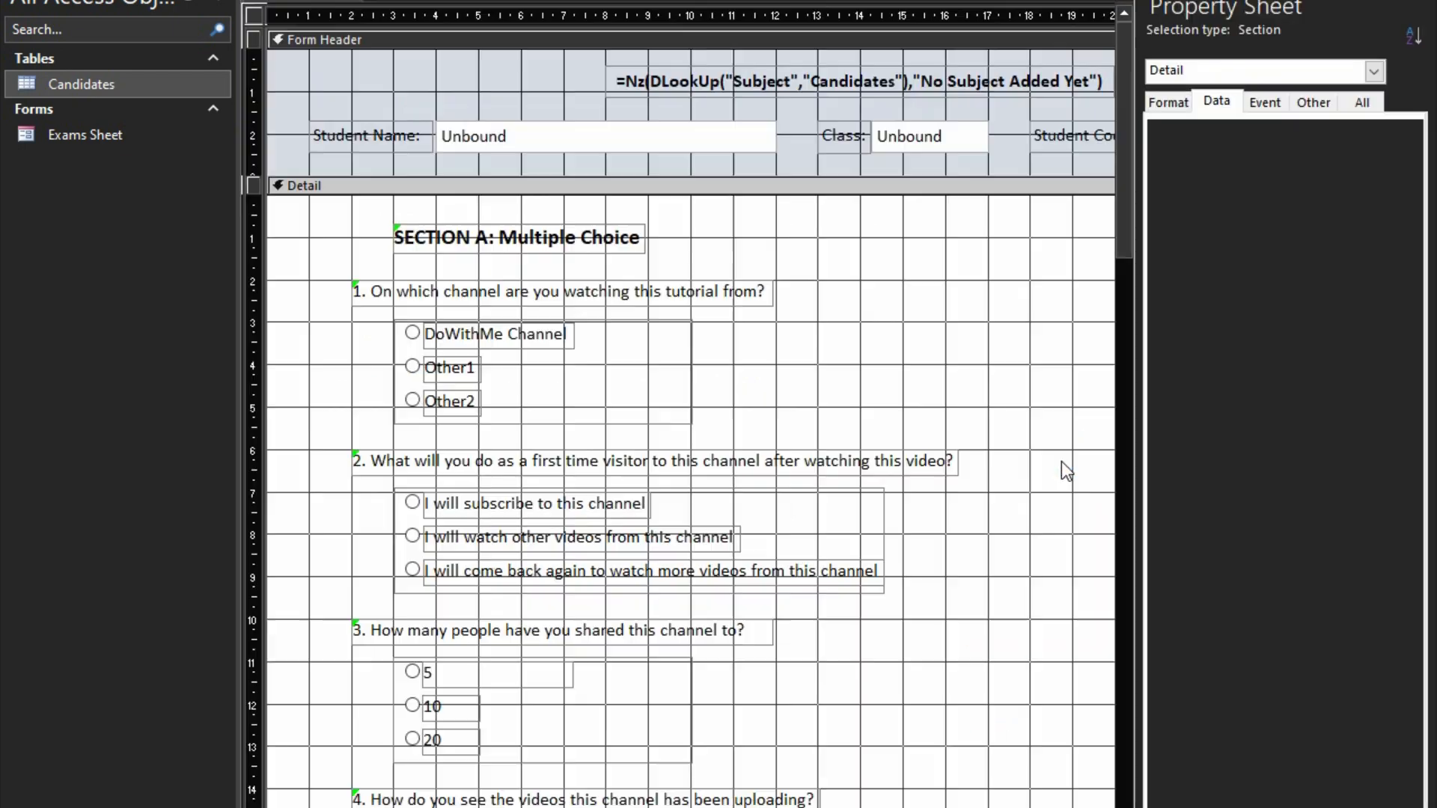
{"action": "scroll", "coordinate": [877, 621], "scroll_direction": "down", "scroll_amount": 5}
{"action": "scroll", "coordinate": [878, 621], "scroll_direction": "down", "scroll_amount": 3}
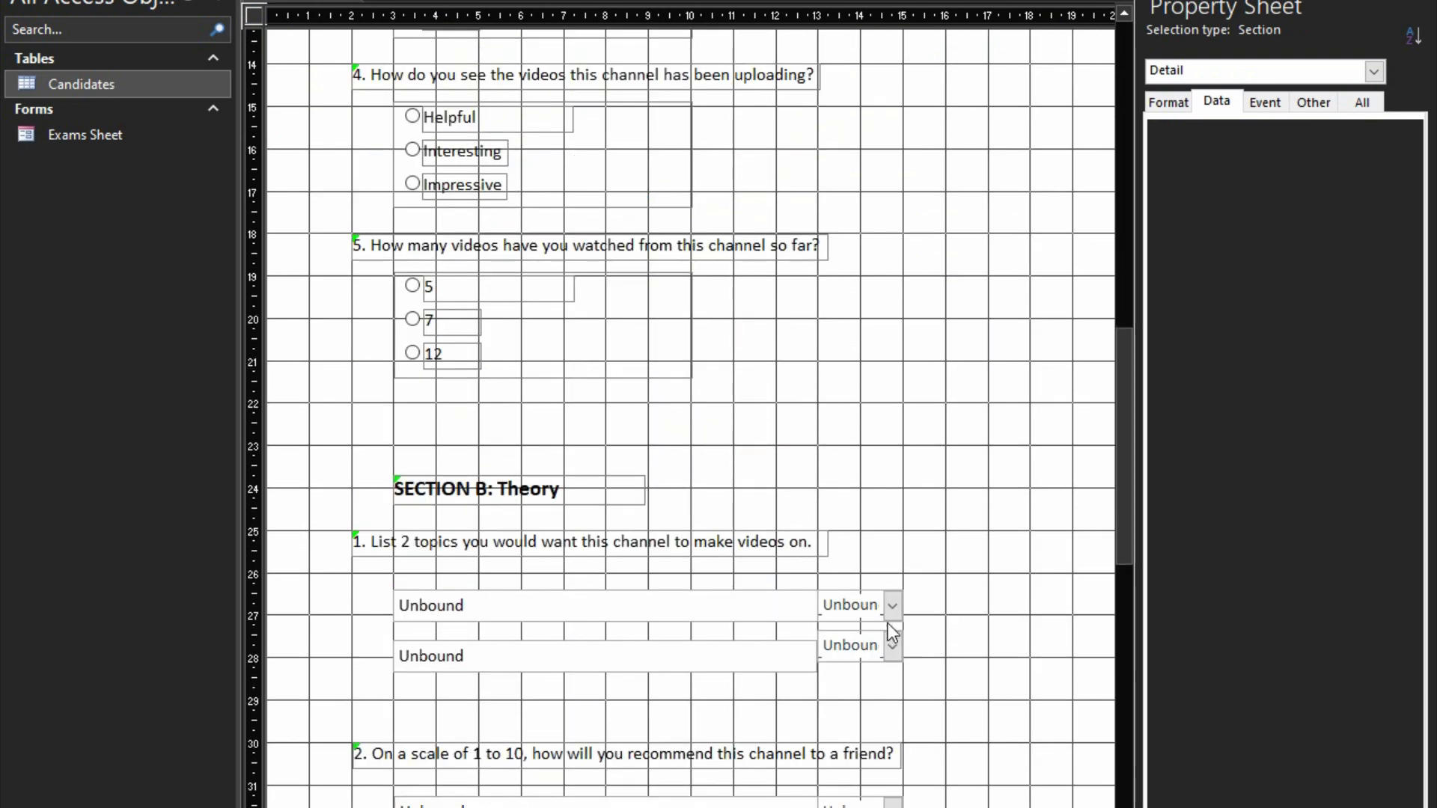
{"action": "left_click_drag", "start_coordinate": [956, 658], "coordinate": [803, 665]}
{"action": "right_click", "coordinate": [803, 666]}
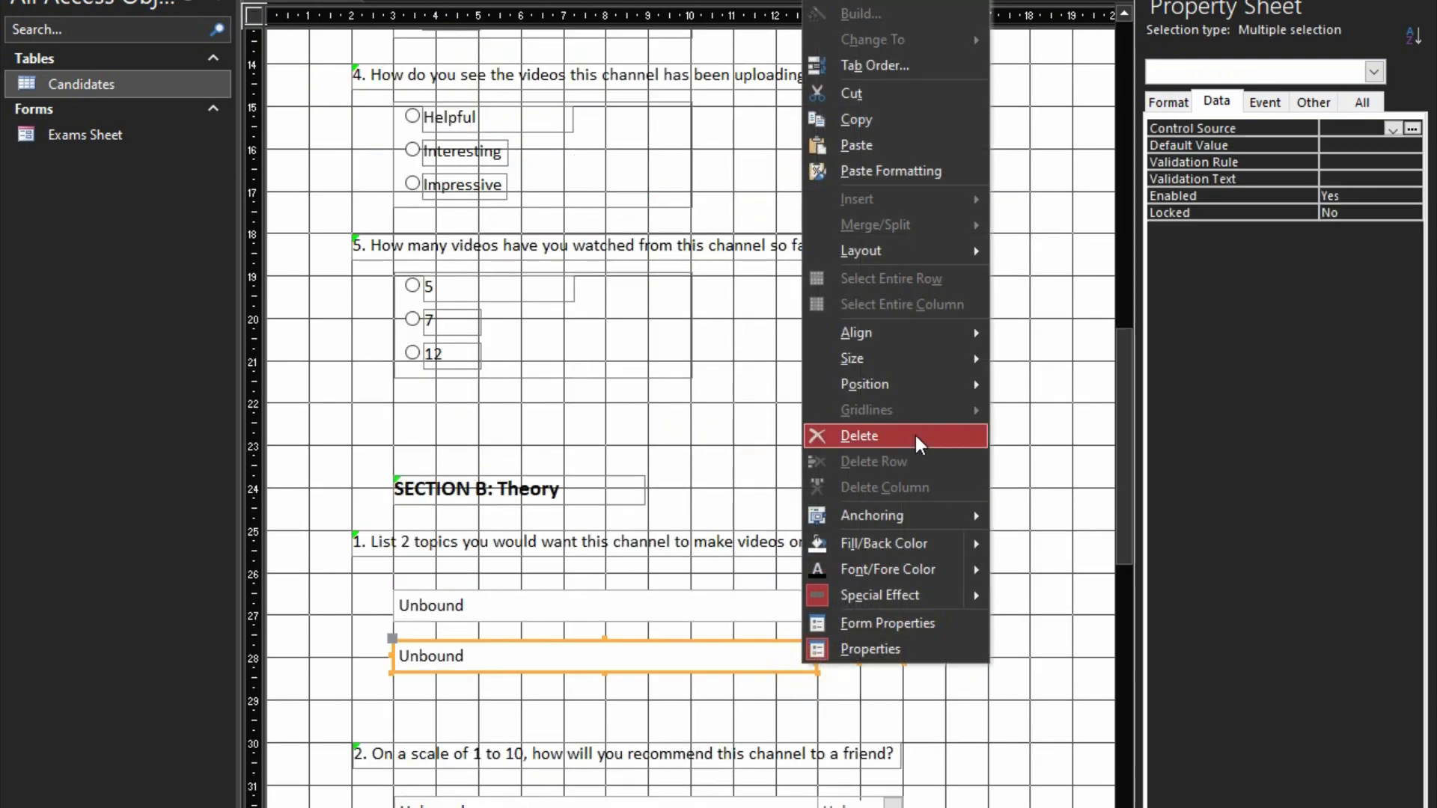
{"action": "mouse_move", "coordinate": [945, 334]}
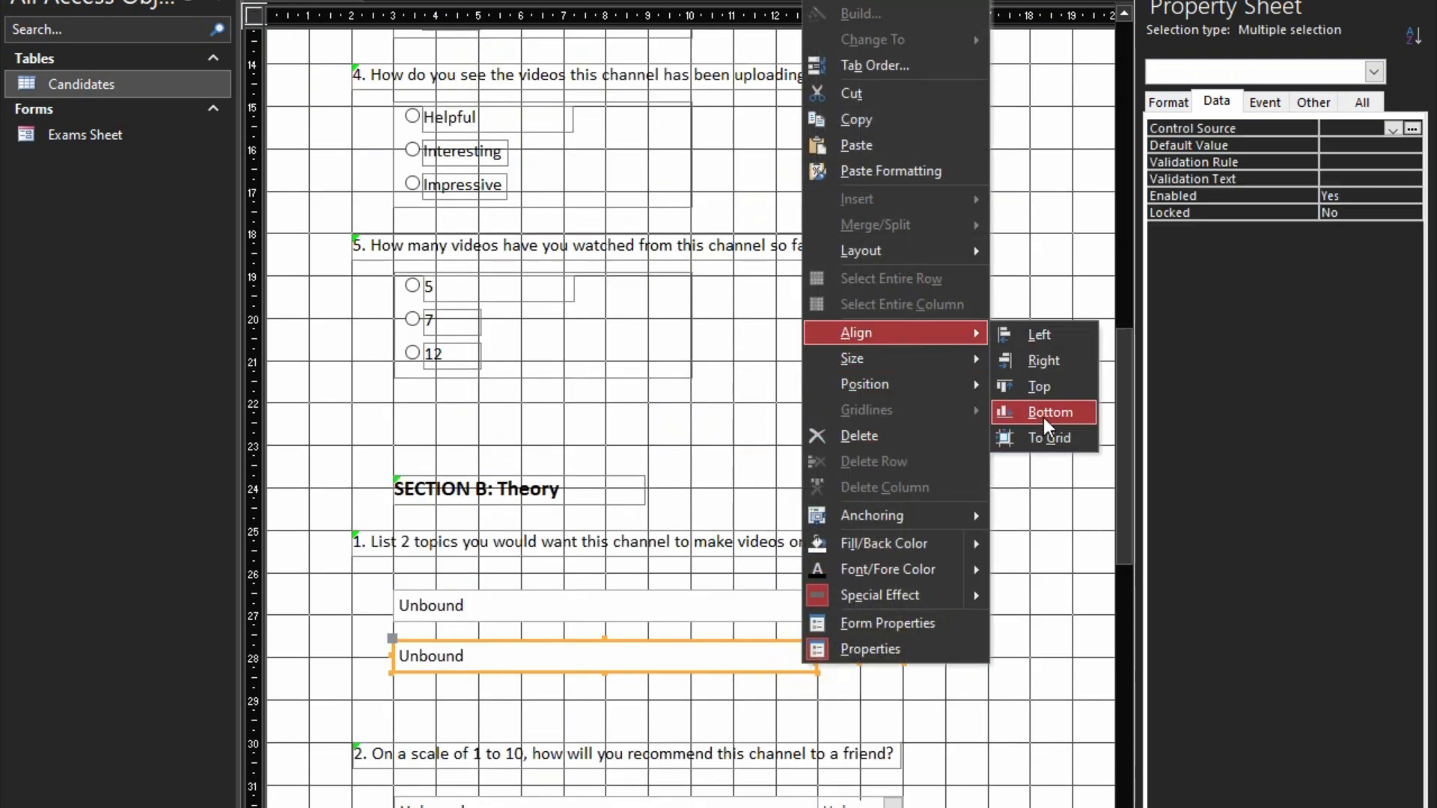
{"action": "left_click", "coordinate": [1044, 414]}
- Increase the question 3 combo box's height to about 2 cm and adjust its control margins
{"action": "scroll", "coordinate": [850, 721], "scroll_direction": "down", "scroll_amount": 6}
{"action": "left_click", "coordinate": [883, 688]}
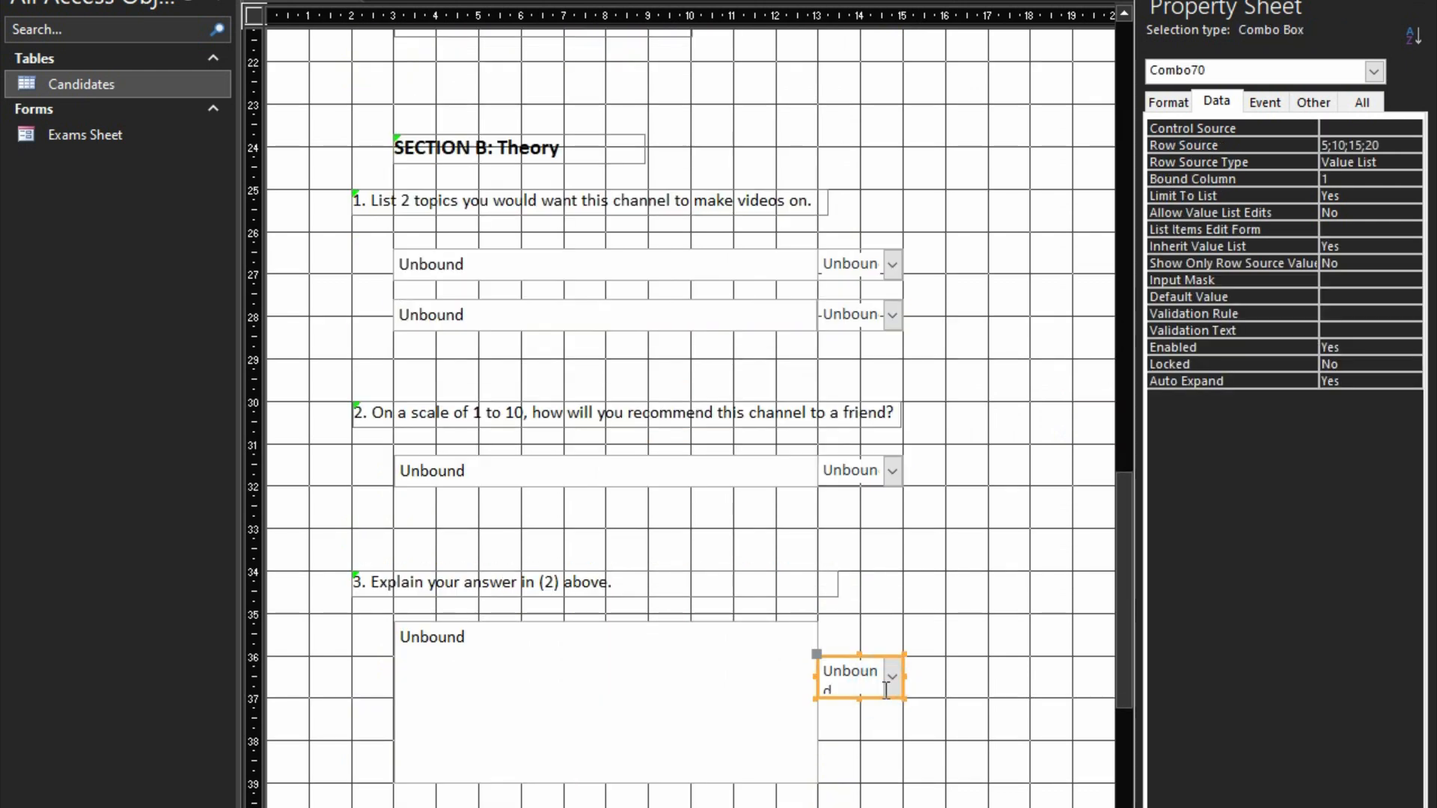
{"action": "left_click_drag", "start_coordinate": [859, 698], "coordinate": [859, 740]}
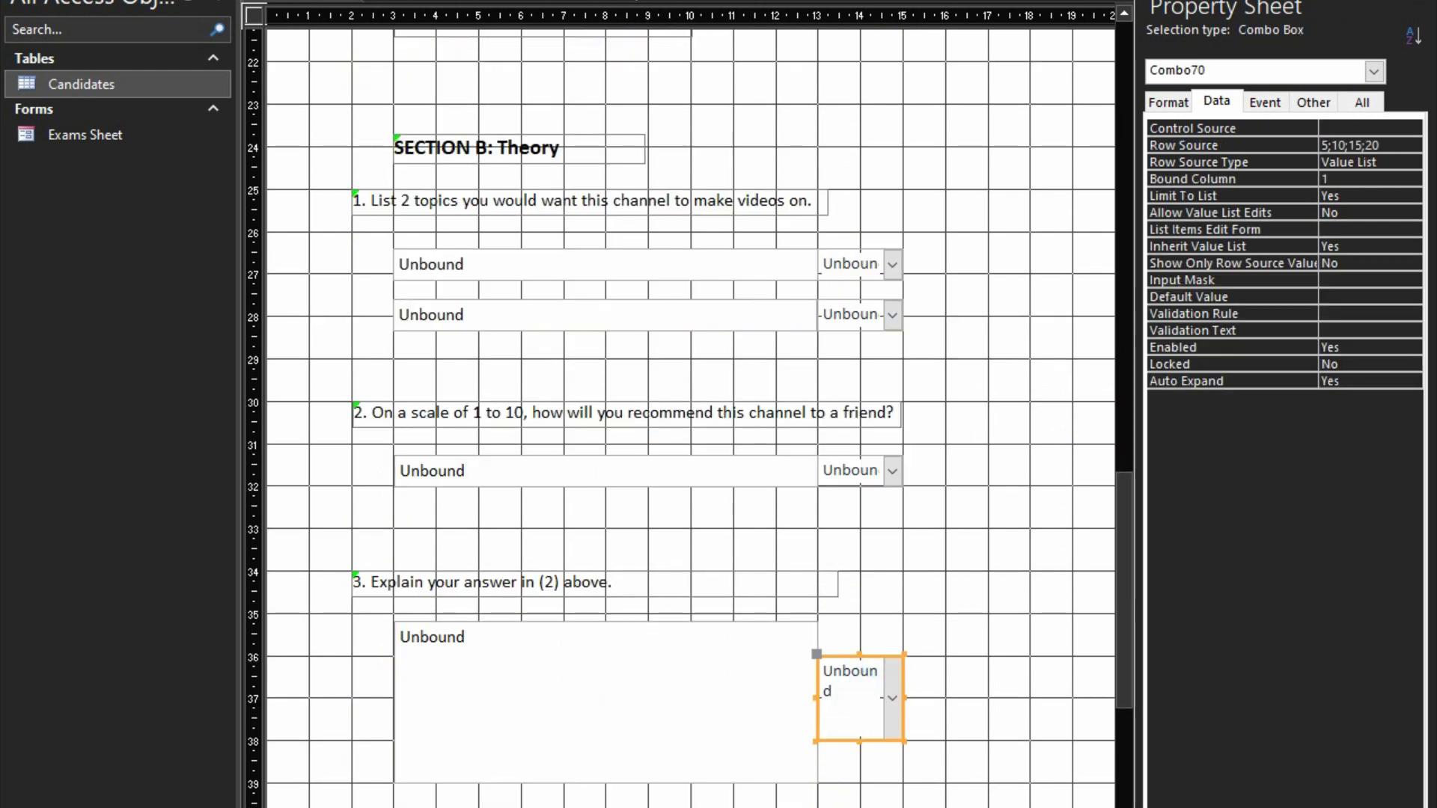
{"action": "left_click", "coordinate": [910, 105]}
{"action": "left_click", "coordinate": [980, 283]}
{"action": "left_click", "coordinate": [1033, 572]}
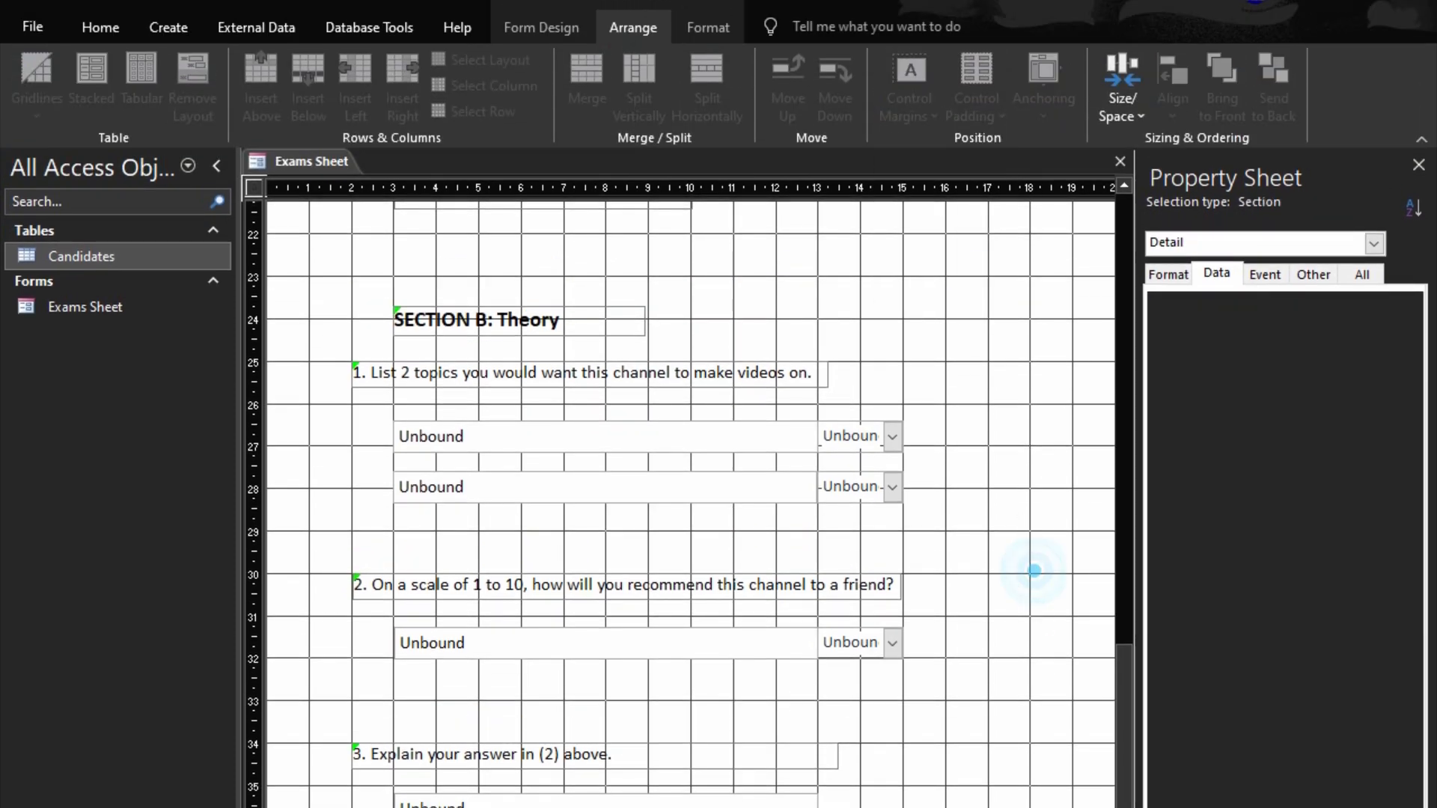
- Run the form and try the choices 5, 10, 15 and 20 in question 3's combo box
{"action": "key", "text": "F5"}
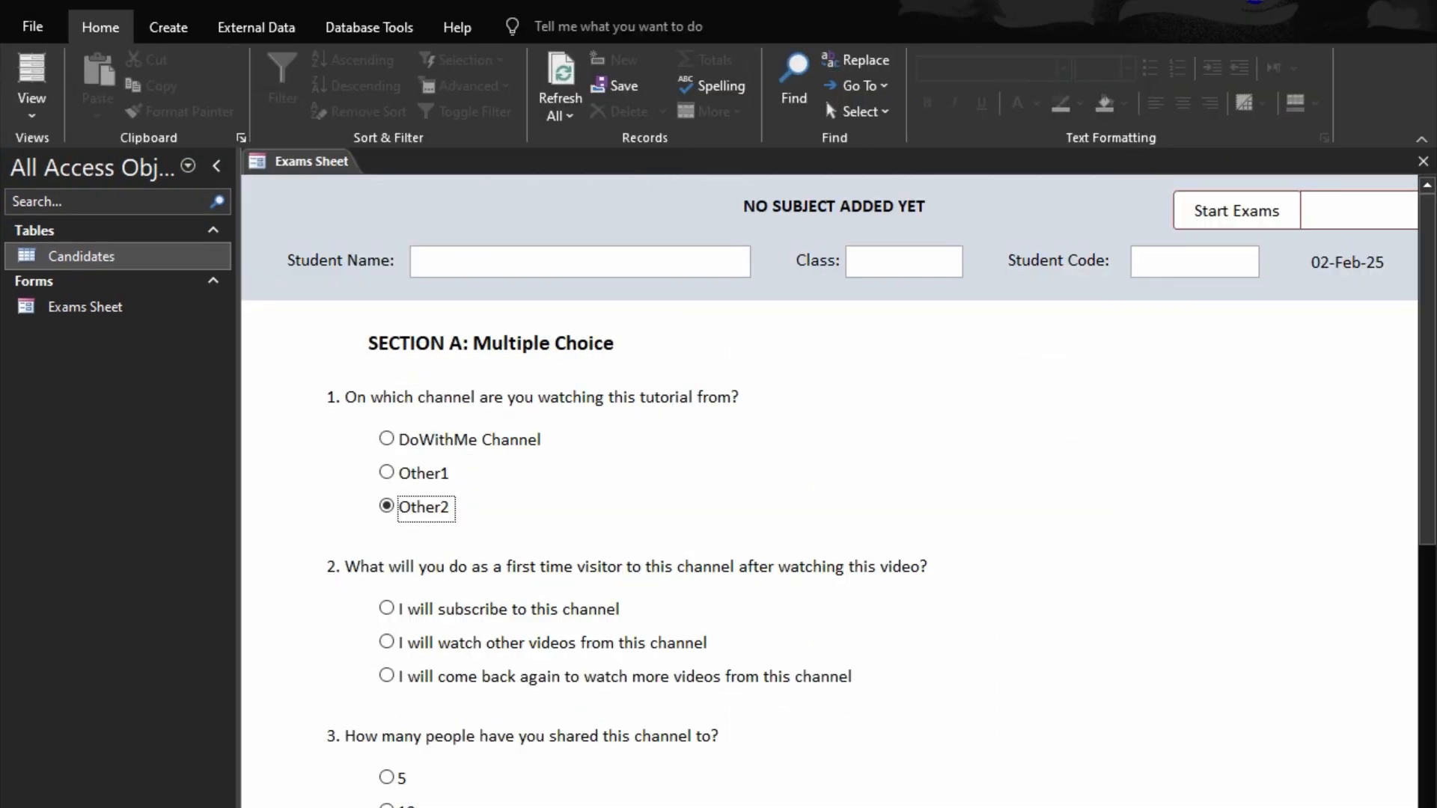
{"action": "scroll", "coordinate": [1020, 801], "scroll_direction": "down", "scroll_amount": 10}
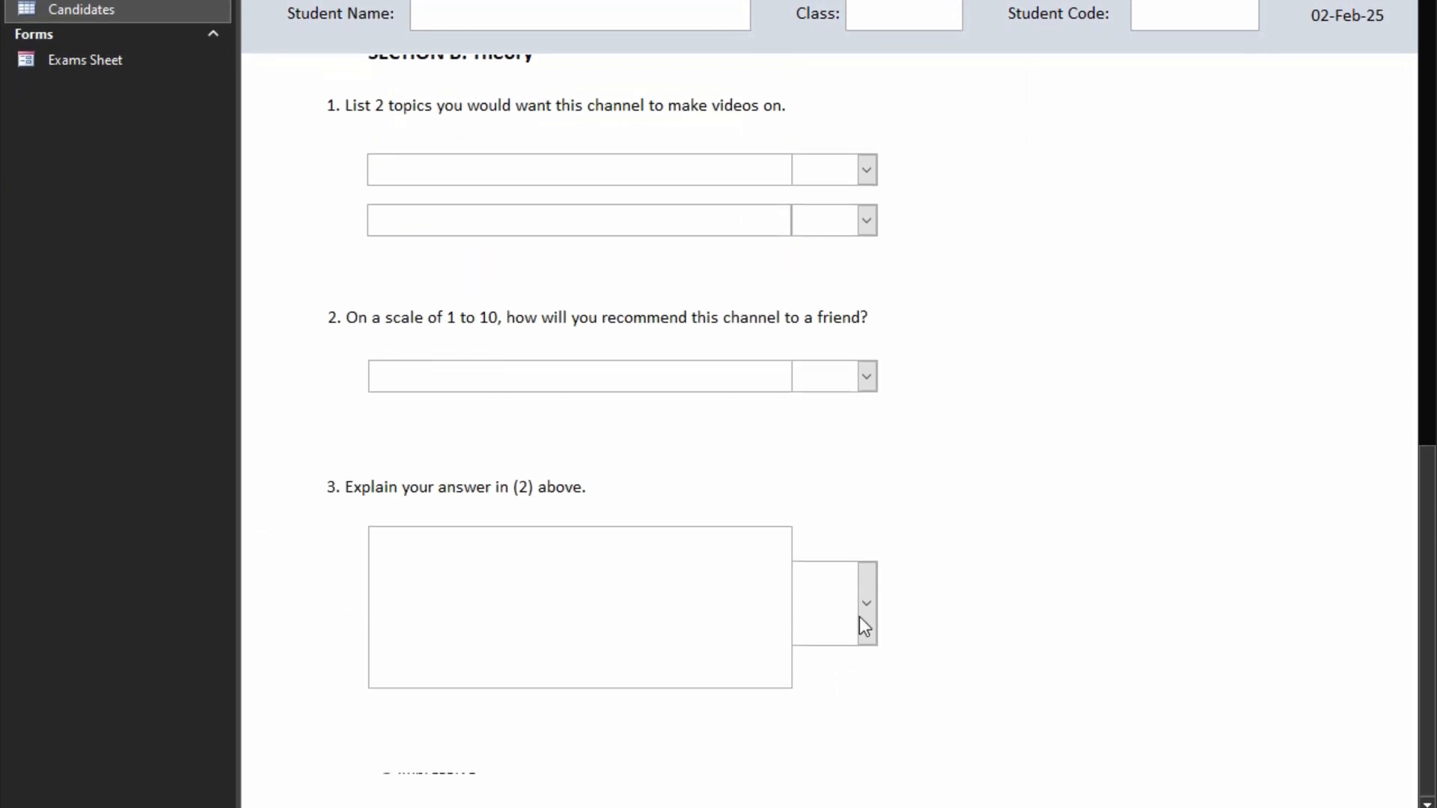
{"action": "left_click", "coordinate": [865, 617]}
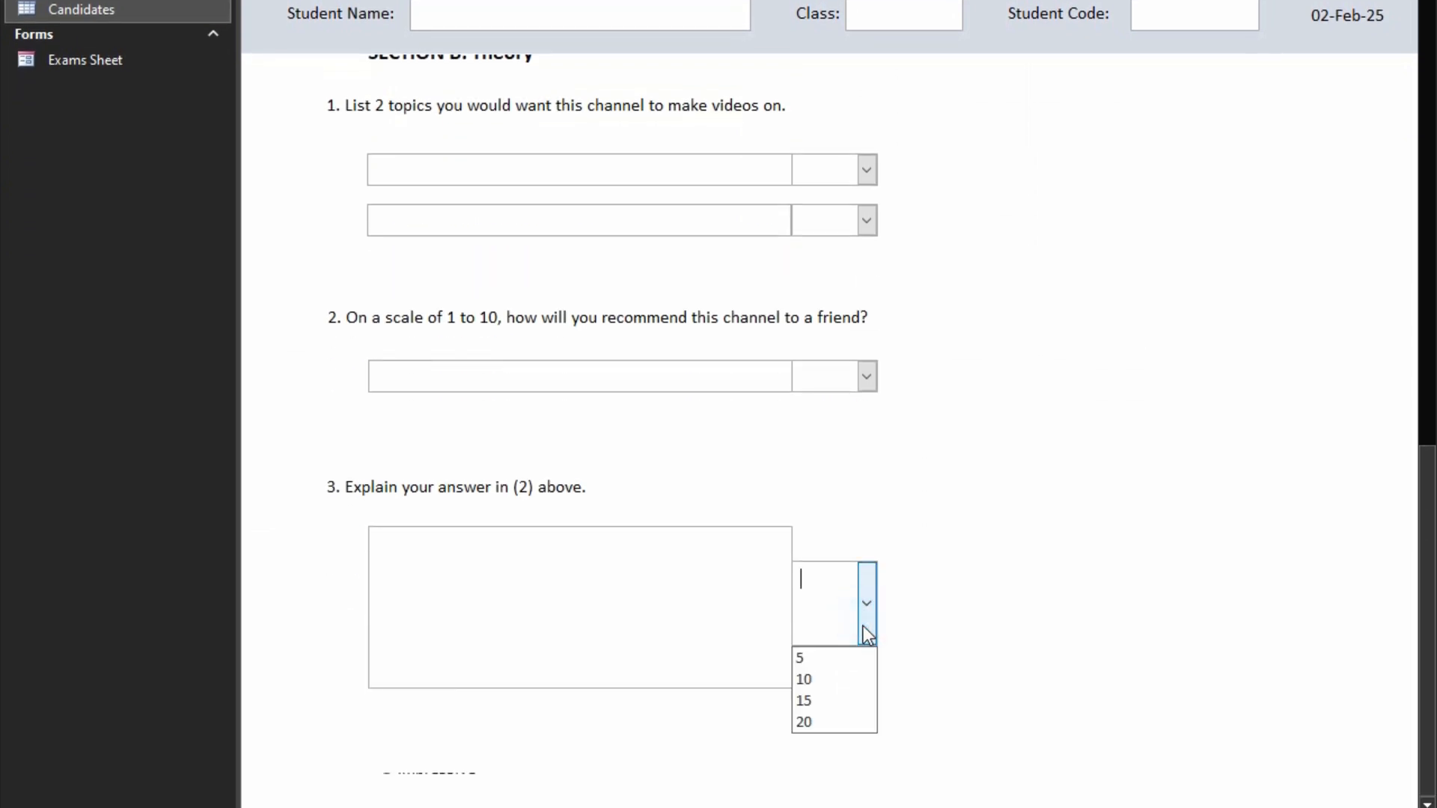
{"action": "left_click", "coordinate": [837, 662]}
{"action": "left_click", "coordinate": [866, 602]}
{"action": "left_click", "coordinate": [830, 677]}
{"action": "left_click", "coordinate": [868, 618]}
{"action": "left_click", "coordinate": [828, 701]}
{"action": "left_click", "coordinate": [868, 626]}
{"action": "left_click", "coordinate": [831, 721]}
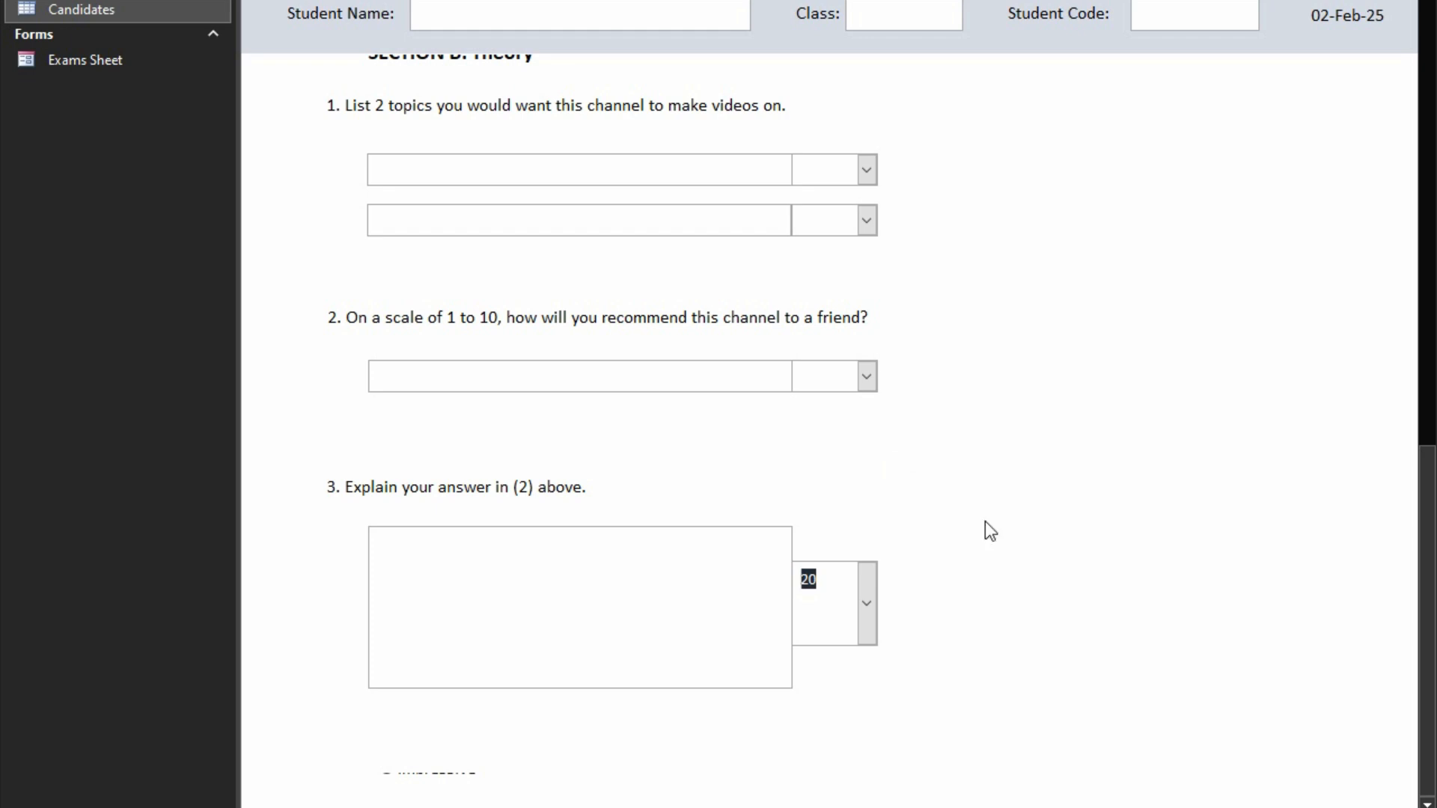
- Check the Student Name, Class and Student Code fields in the form header and collapse the Navigation Pane
{"action": "scroll", "coordinate": [986, 521], "scroll_direction": "up", "scroll_amount": 15}
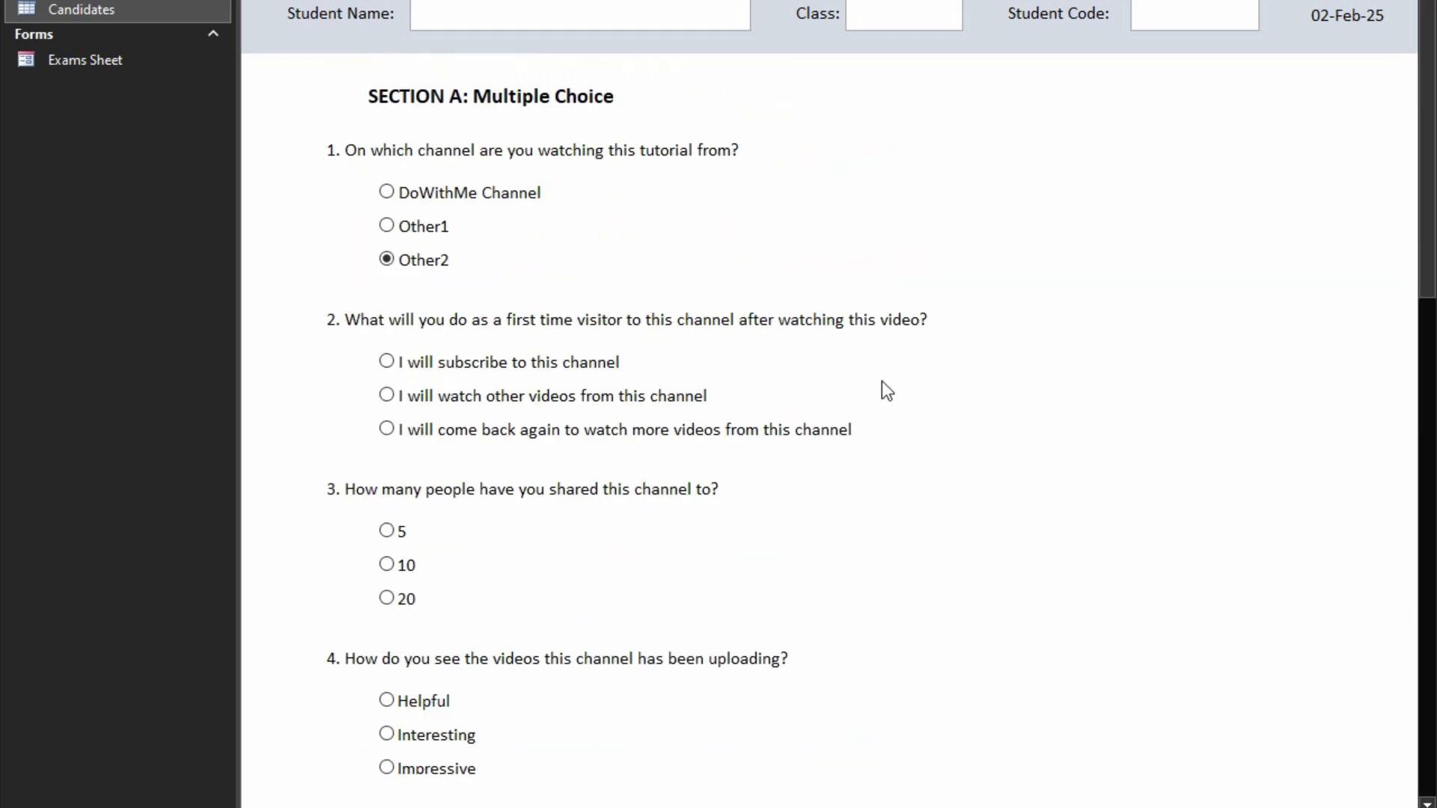
{"action": "left_click", "coordinate": [446, 12]}
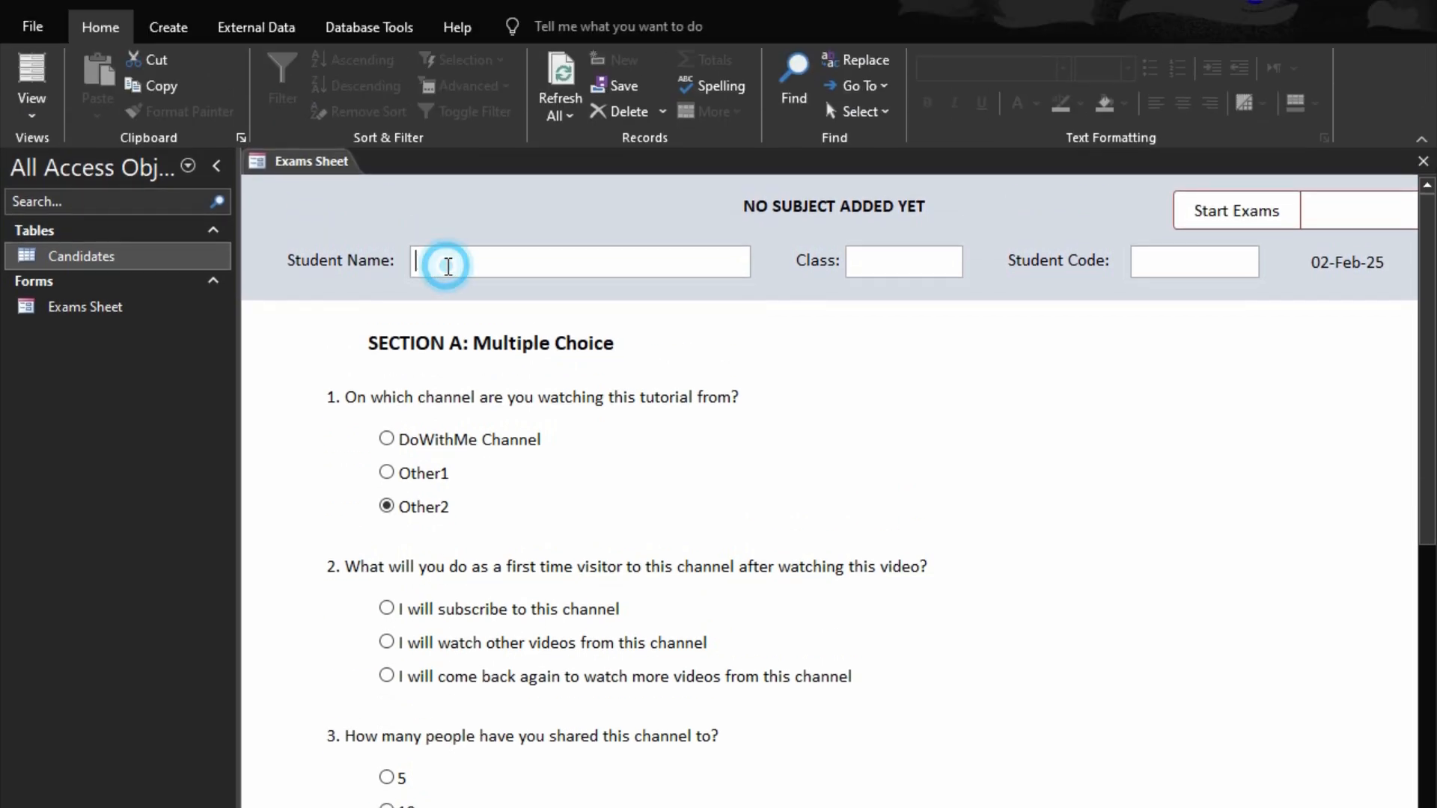
{"action": "left_click", "coordinate": [883, 257]}
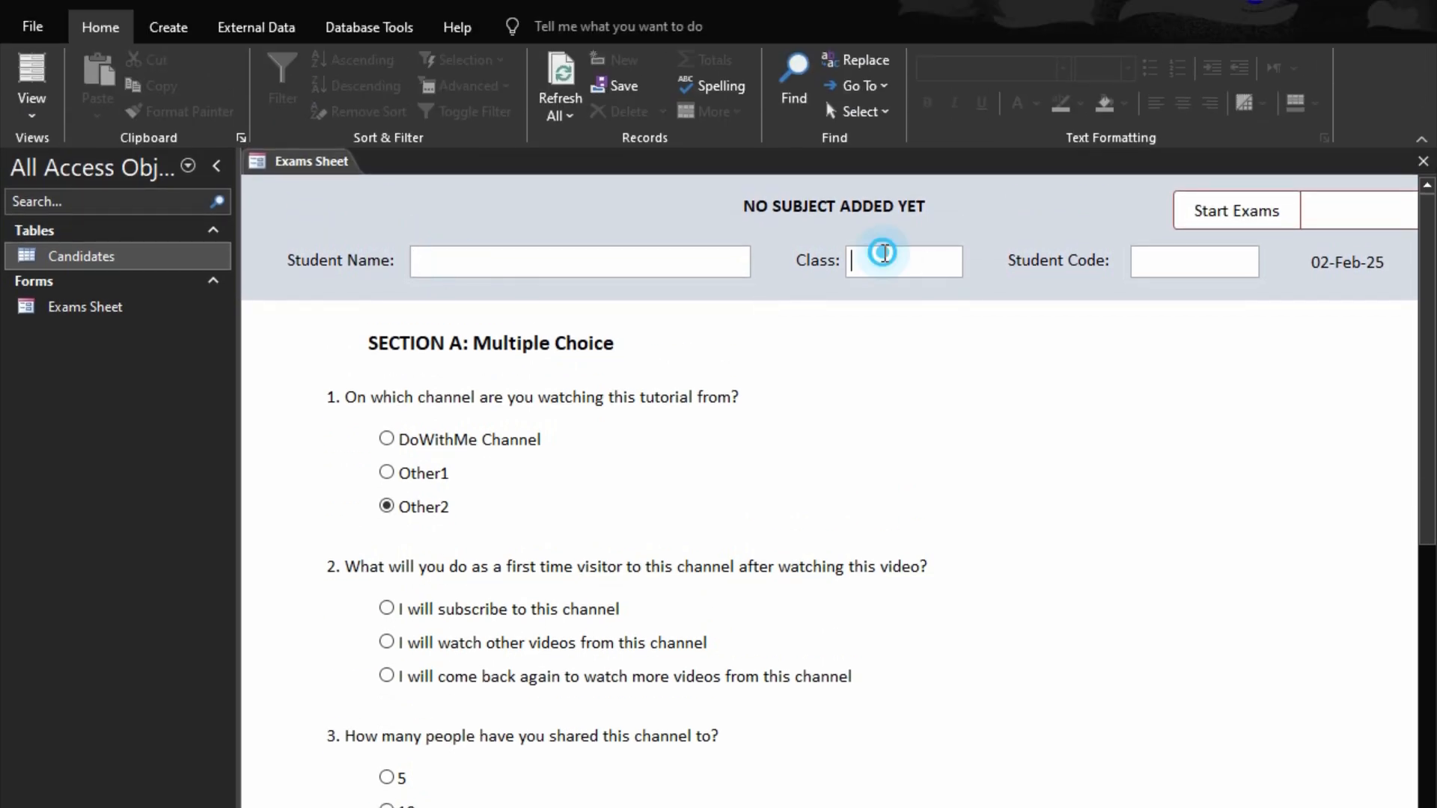
{"action": "left_click", "coordinate": [1147, 259]}
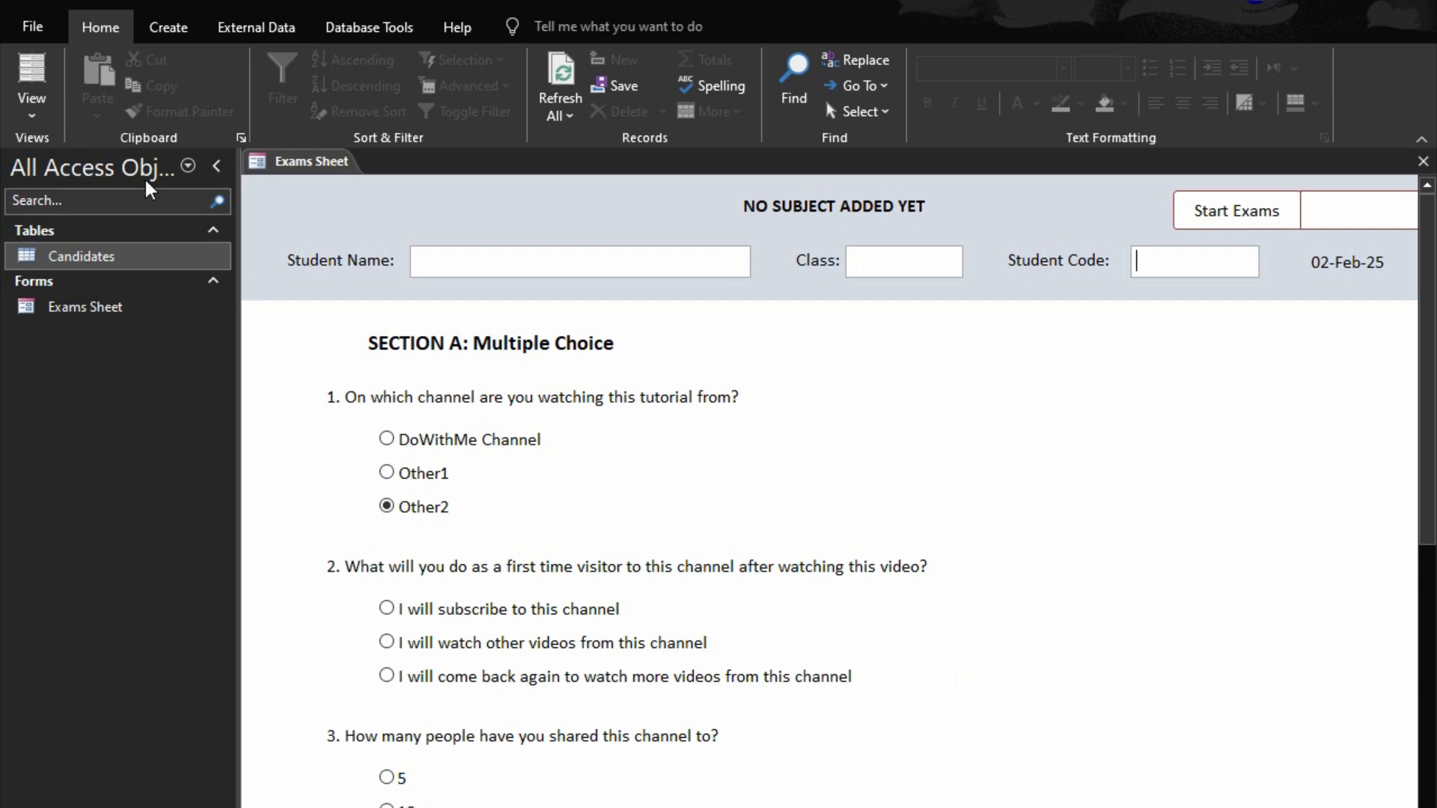
{"action": "left_click", "coordinate": [217, 171]}
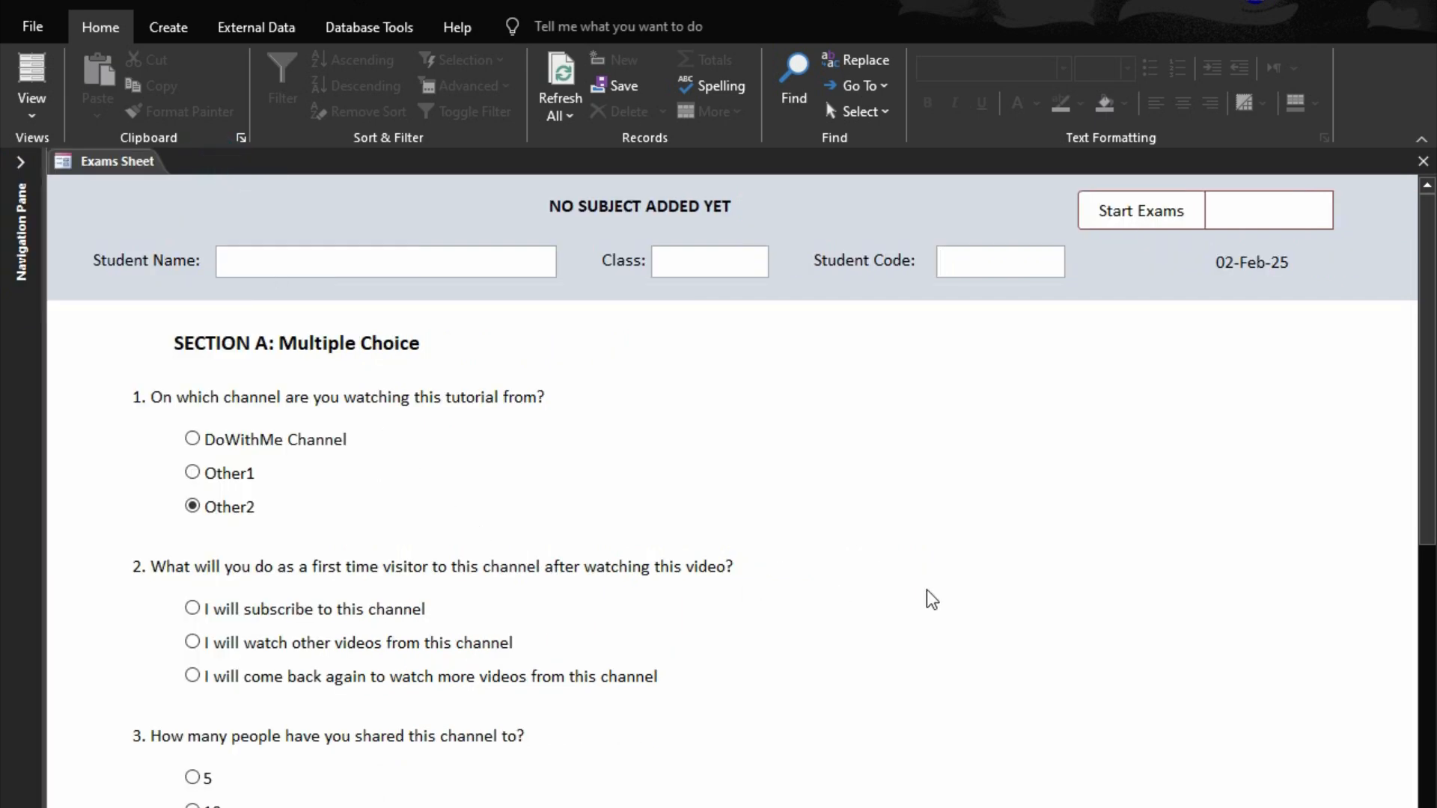